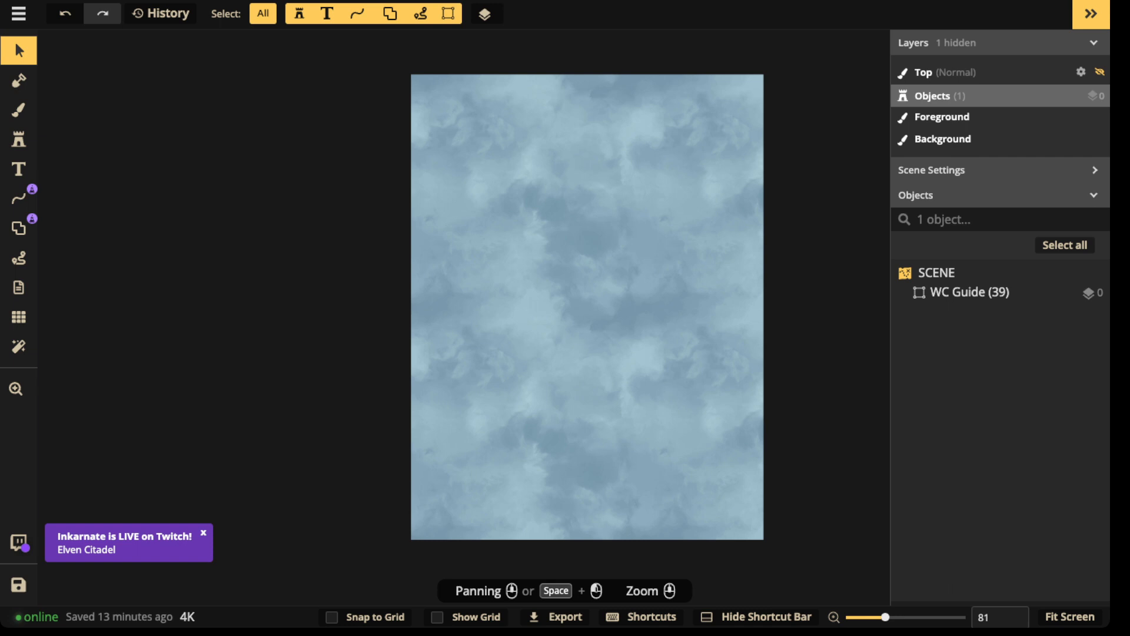
- Open the Inkarnate updates page and read the June map prompts and the June 2024 stream calendar
{"action": "left_click", "coordinate": [19, 12]}
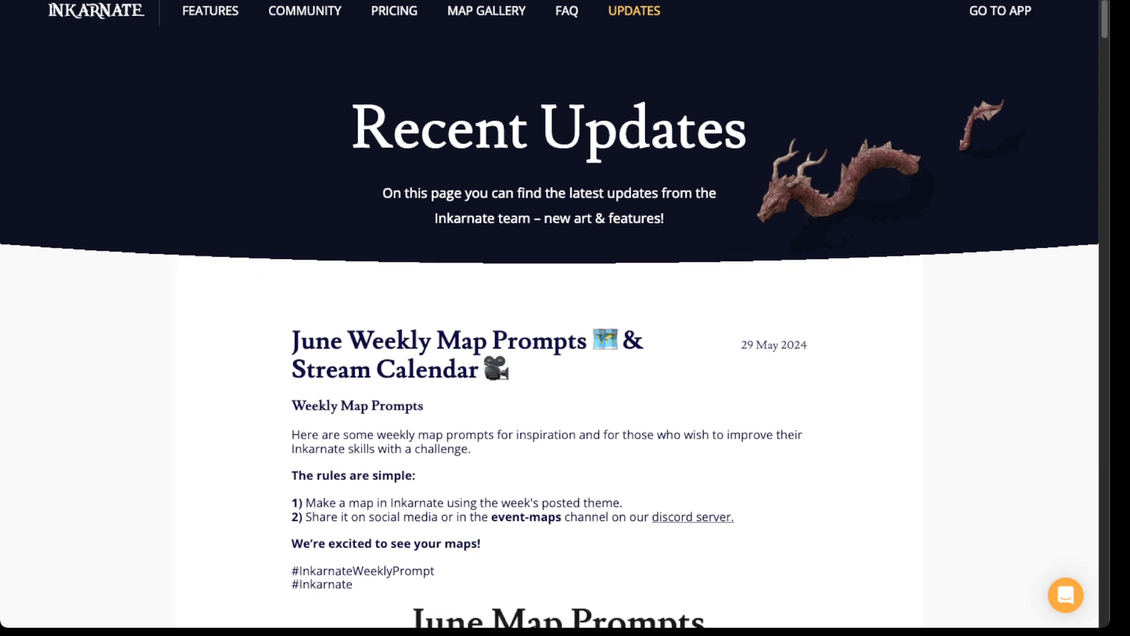
{"action": "scroll", "coordinate": [550, 314], "scroll_direction": "down", "scroll_amount": 2}
{"action": "scroll", "coordinate": [550, 314], "scroll_direction": "down", "scroll_amount": 2}
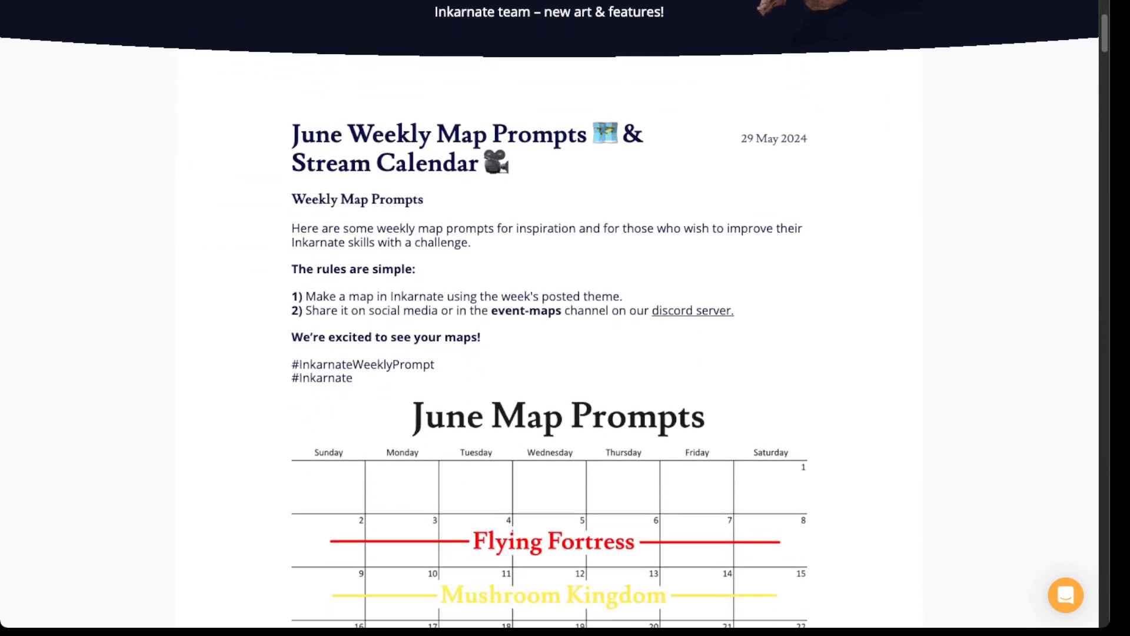
{"action": "scroll", "coordinate": [549, 314], "scroll_direction": "down", "scroll_amount": 5}
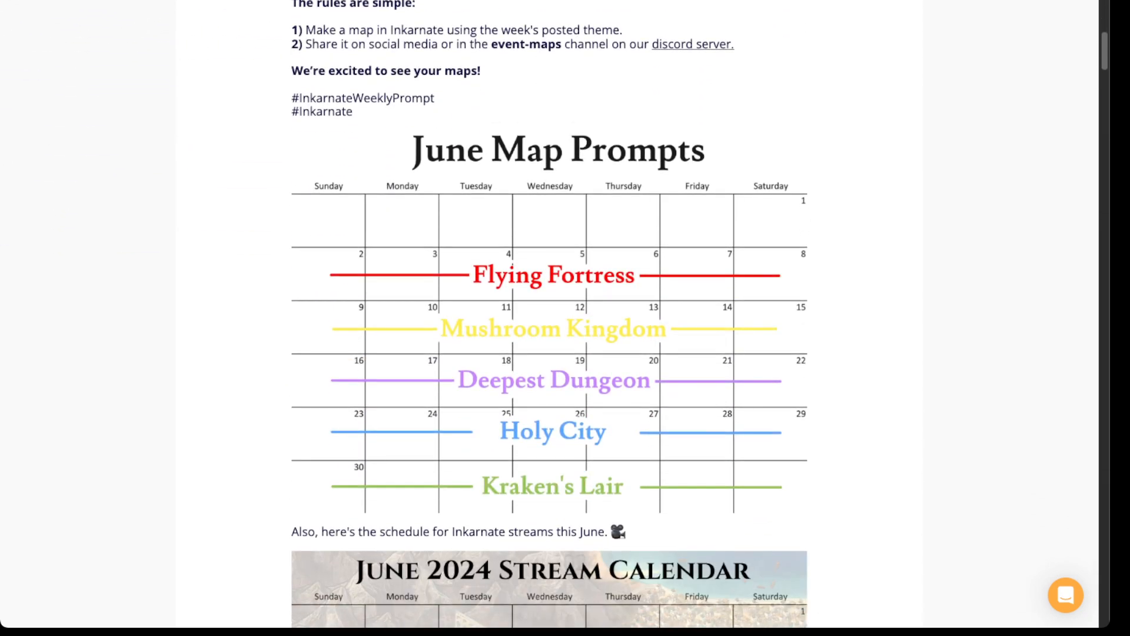
{"action": "scroll", "coordinate": [549, 314], "scroll_direction": "up", "scroll_amount": 2}
{"action": "scroll", "coordinate": [550, 314], "scroll_direction": "down", "scroll_amount": 3}
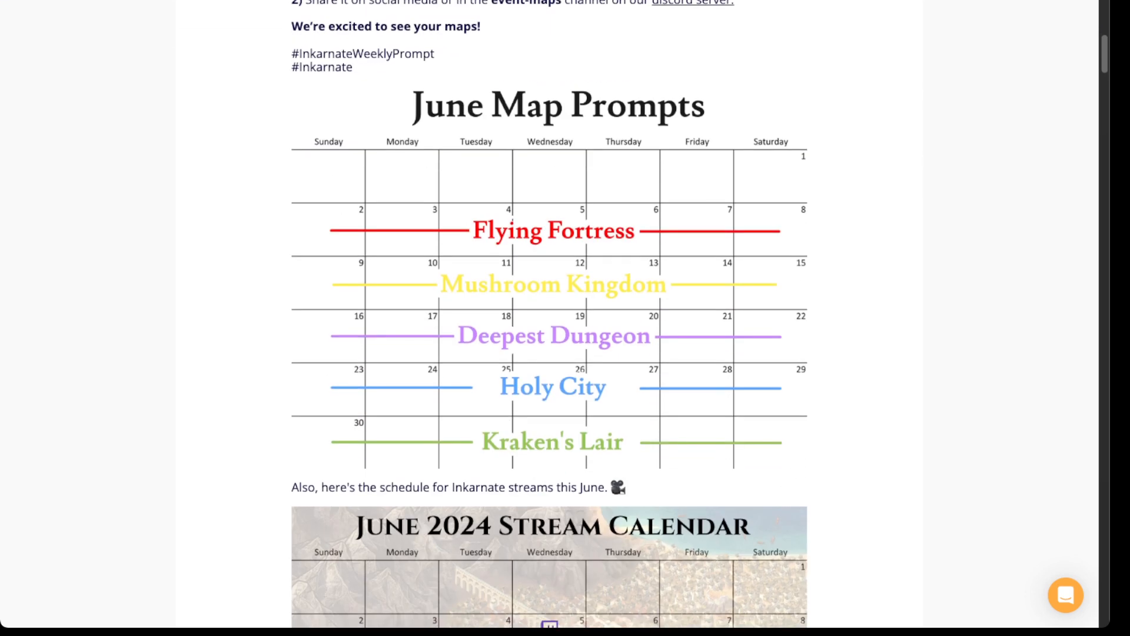
{"action": "scroll", "coordinate": [549, 314], "scroll_direction": "down", "scroll_amount": 1}
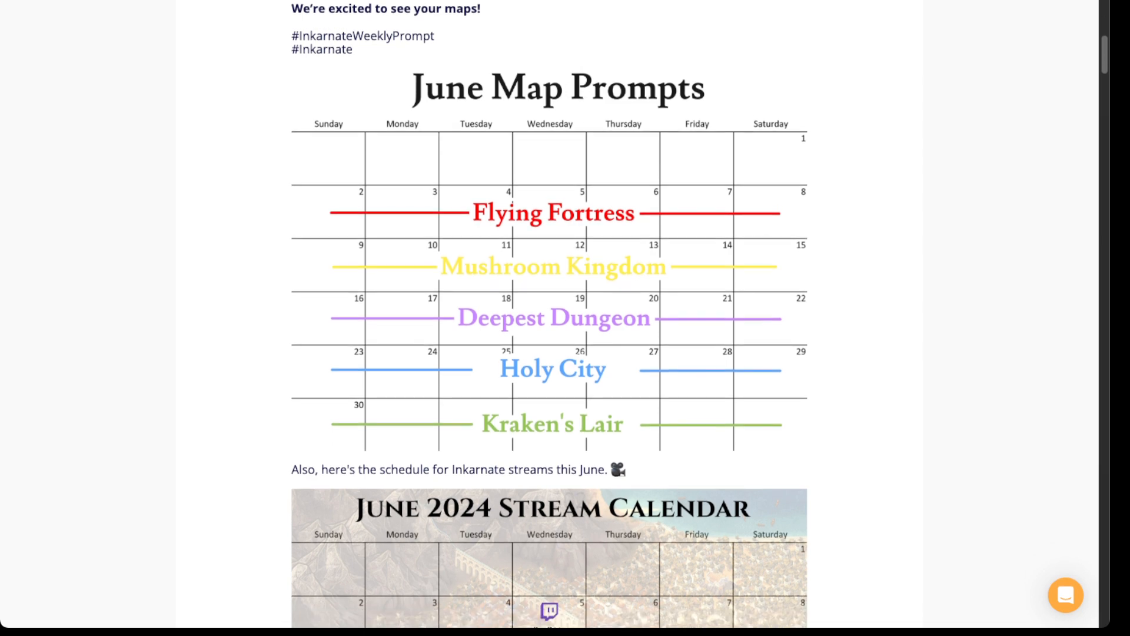
{"action": "scroll", "coordinate": [550, 314], "scroll_direction": "down", "scroll_amount": 6}
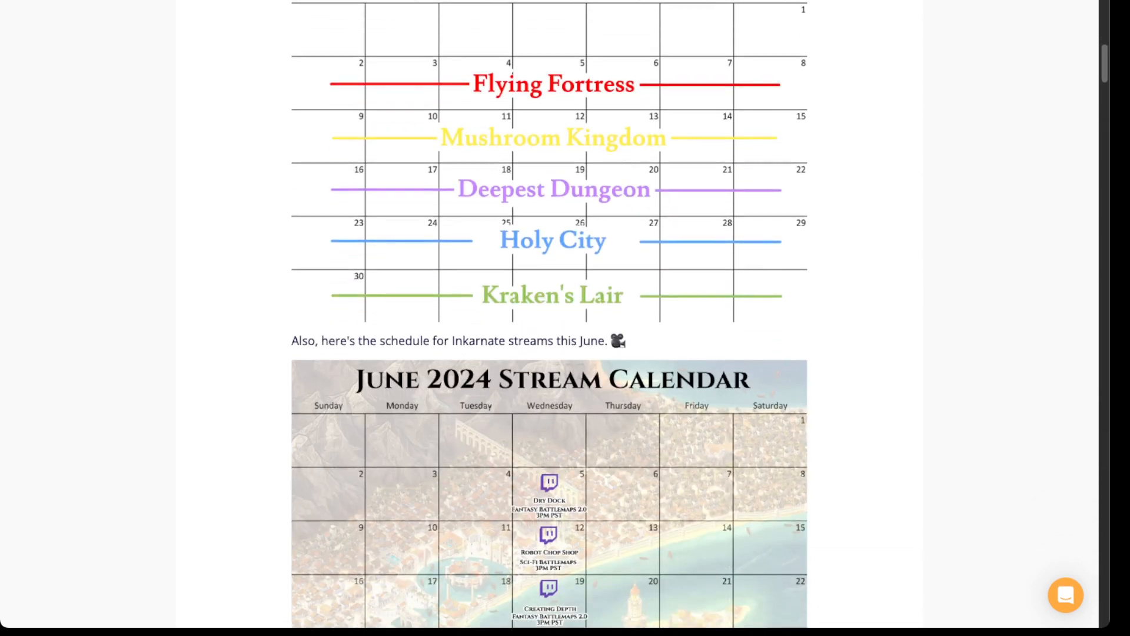
{"action": "scroll", "coordinate": [550, 314], "scroll_direction": "down", "scroll_amount": 2}
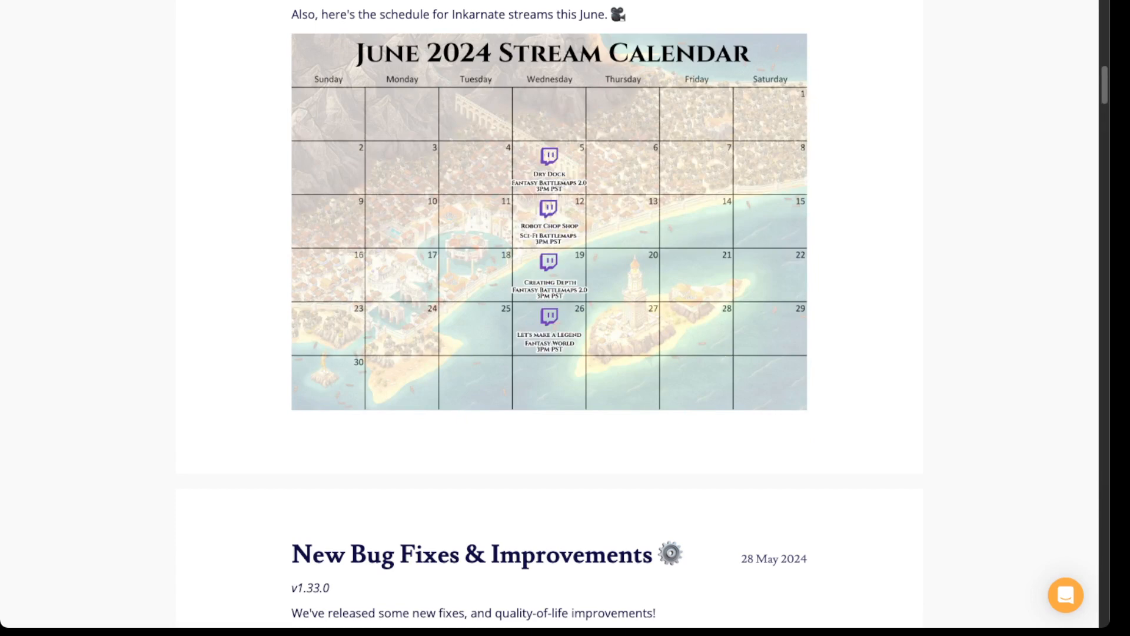
{"action": "scroll", "coordinate": [549, 314], "scroll_direction": "up", "scroll_amount": 1}
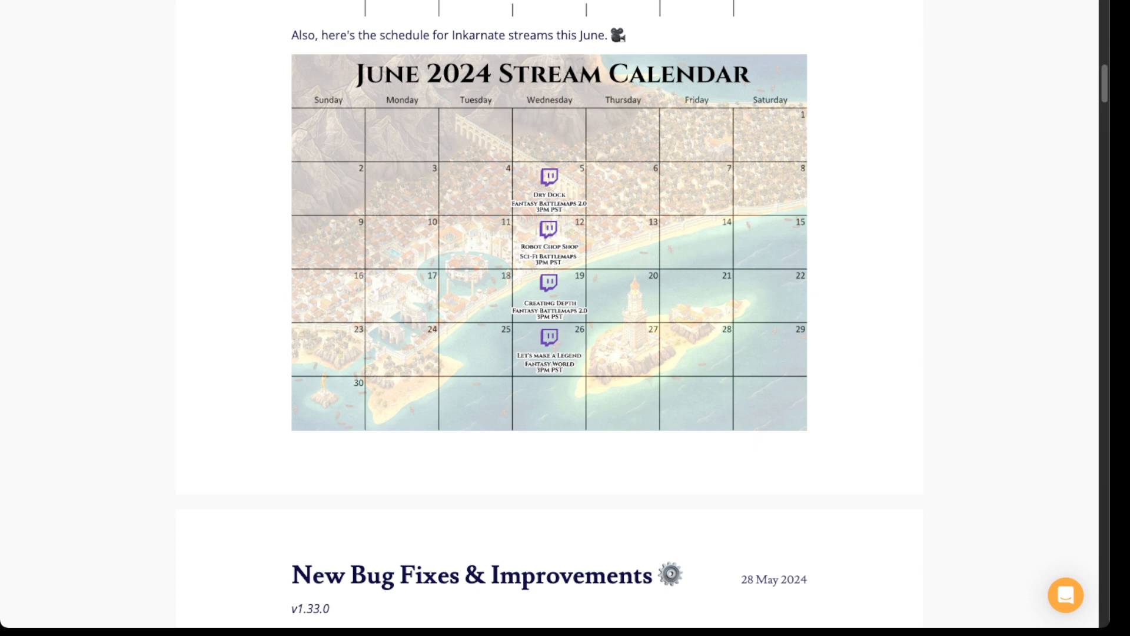
- Read the v1.33.0 features and bug fixes in the update notes, and close the updates page
{"action": "scroll", "coordinate": [550, 314], "scroll_direction": "down", "scroll_amount": 5}
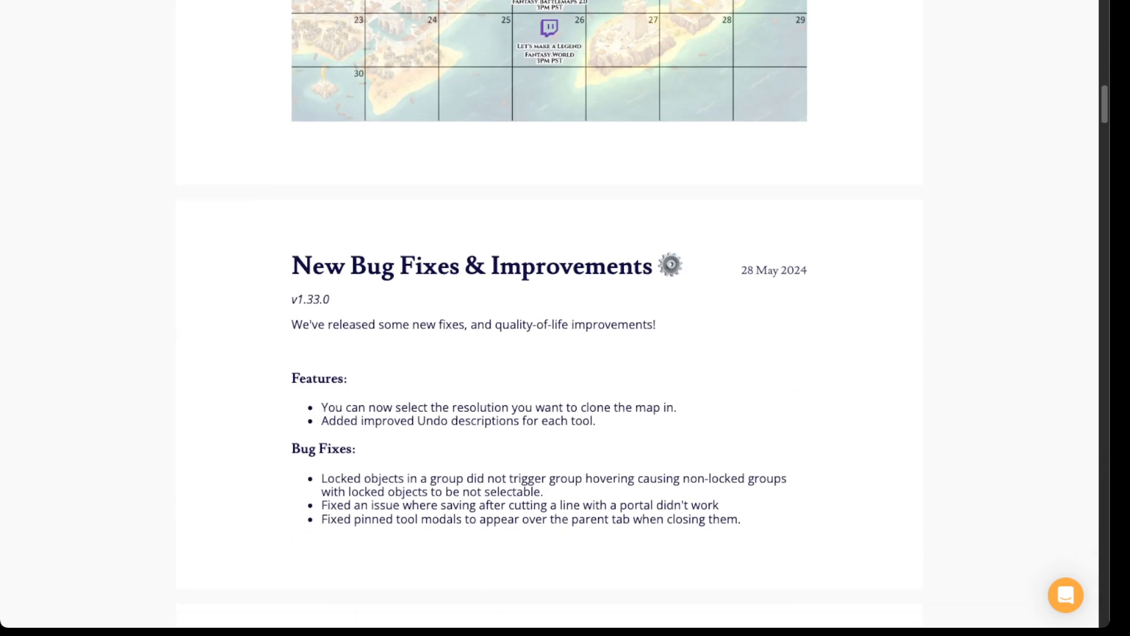
{"action": "scroll", "coordinate": [550, 314], "scroll_direction": "down", "scroll_amount": 1}
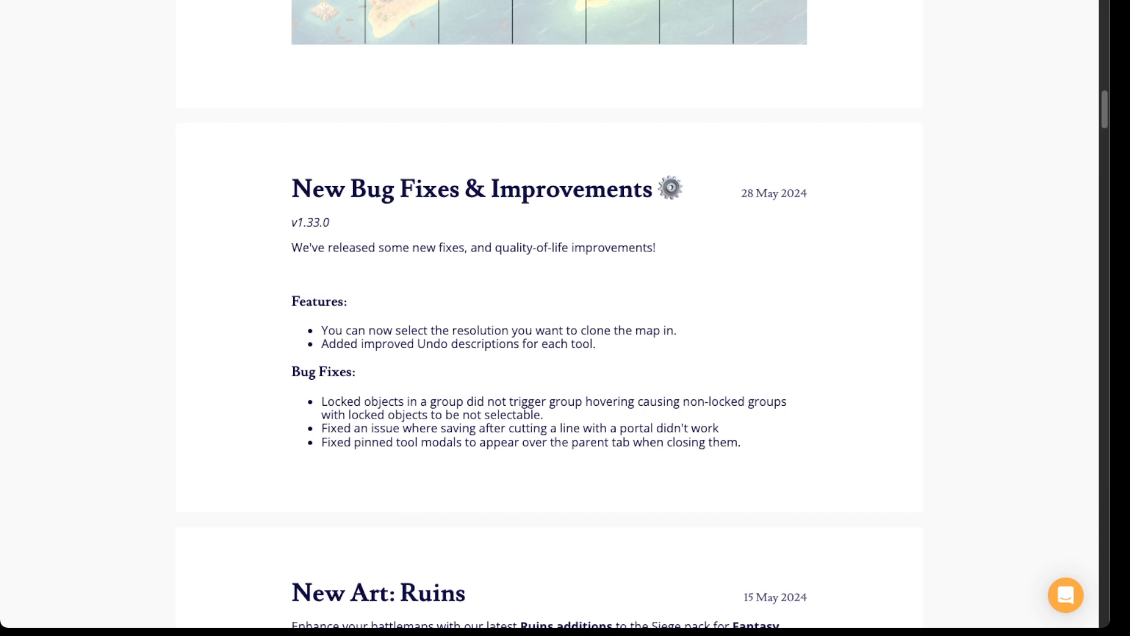
{"action": "key", "text": "super+w"}
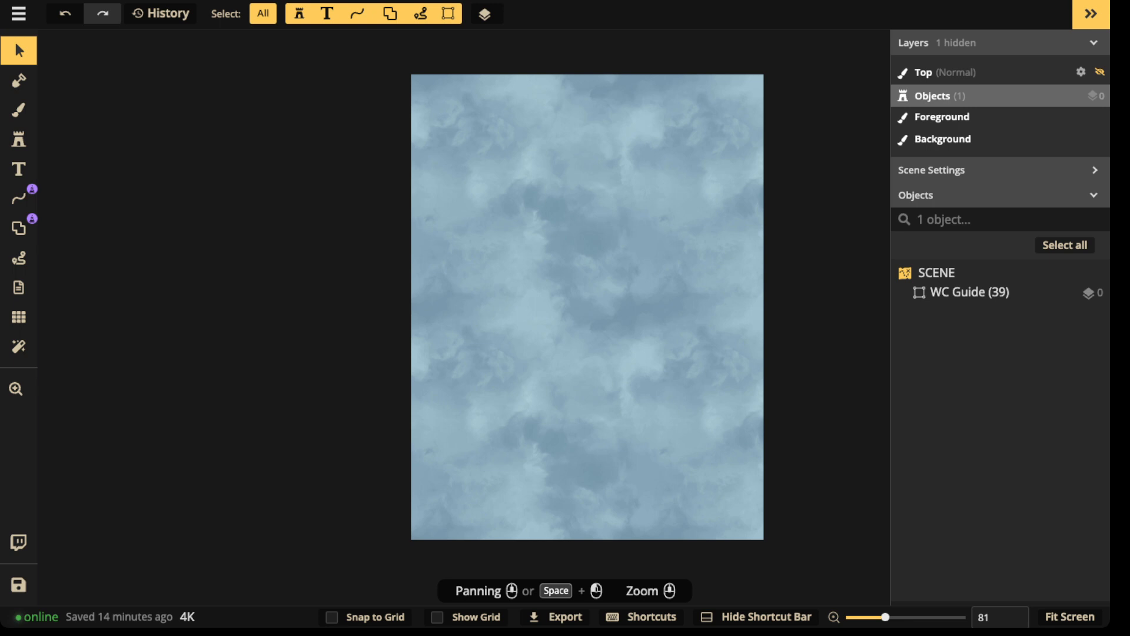
- Make the hidden WC Guide group visible on the map by setting its opacity to 1
{"action": "left_click", "coordinate": [969, 292]}
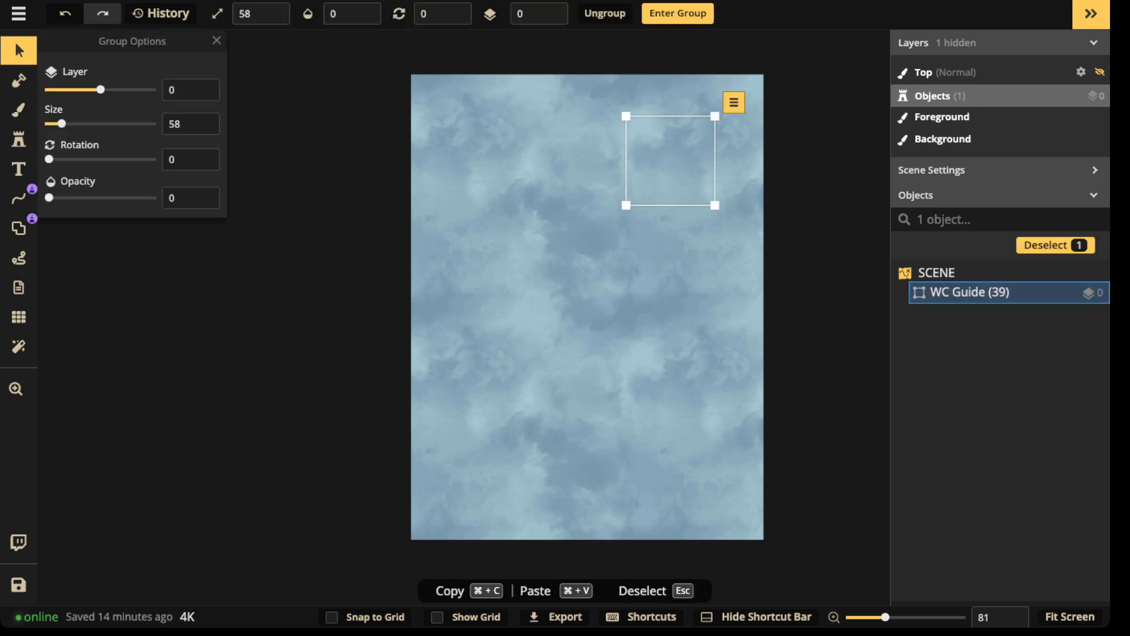
{"action": "left_click", "coordinate": [363, 8]}
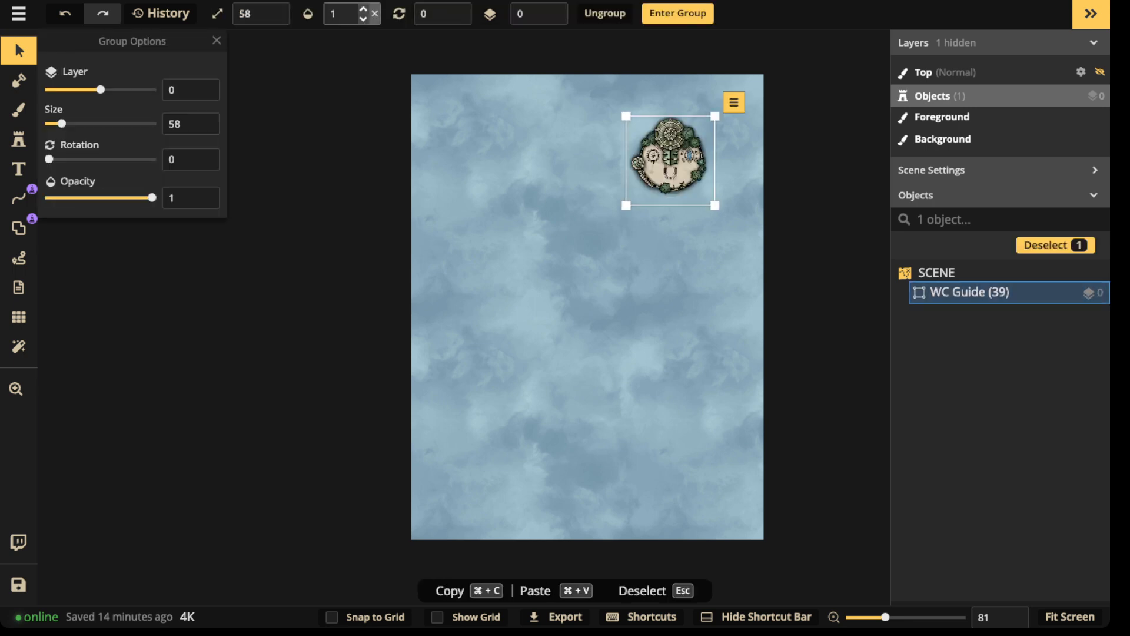
{"action": "scroll", "coordinate": [635, 186], "scroll_direction": "up", "scroll_amount": 3}
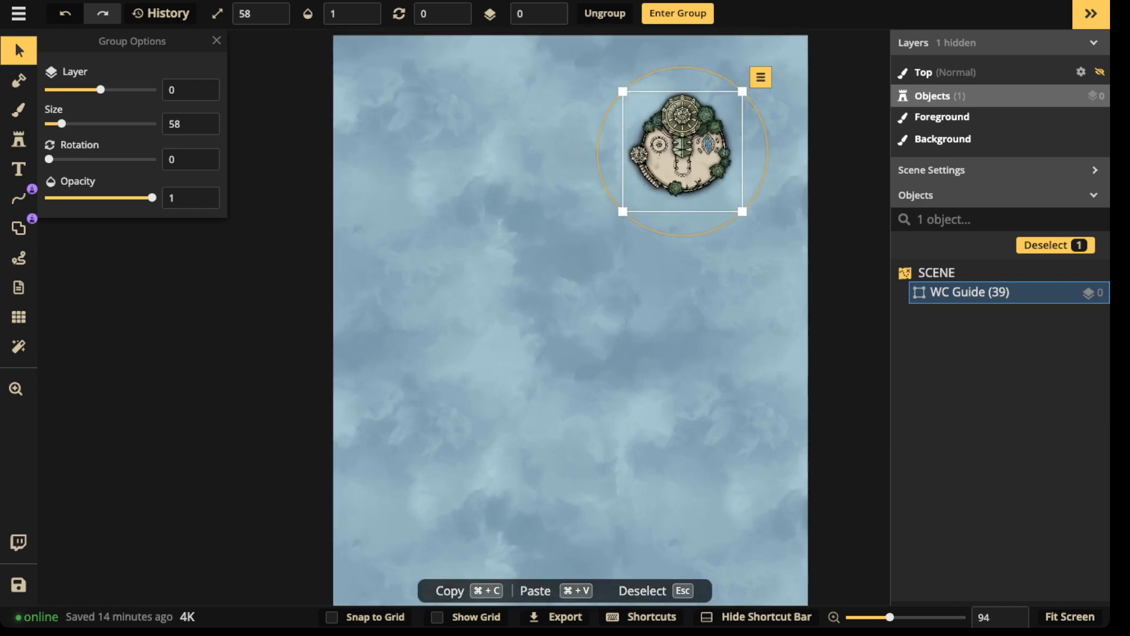
- Enlarge the WC Guide group to a size of about 102
{"action": "left_click_drag", "start_coordinate": [622, 212], "coordinate": [544, 256]}
{"action": "scroll", "coordinate": [544, 256], "scroll_direction": "up", "scroll_amount": 1}
{"action": "scroll", "coordinate": [525, 214], "scroll_direction": "up", "scroll_amount": 5}
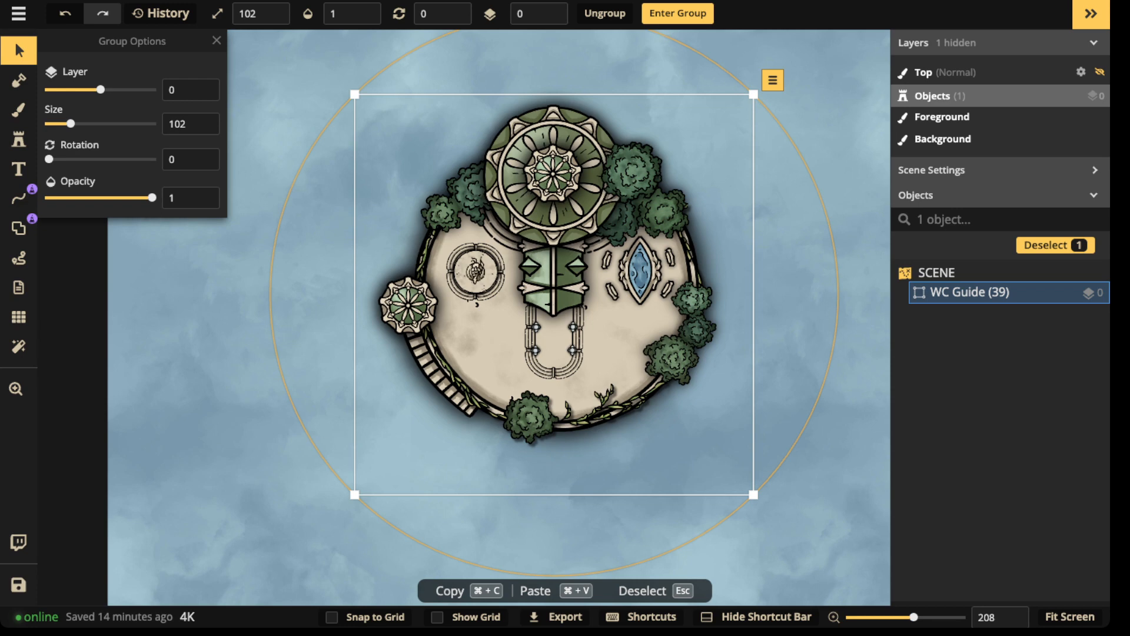
- Shrink the WC Guide group to a size of about 57 and place it in the map's upper-right corner
{"action": "scroll", "coordinate": [518, 237], "scroll_direction": "down", "scroll_amount": 1}
{"action": "left_click_drag", "start_coordinate": [732, 471], "coordinate": [549, 289]}
{"action": "left_click_drag", "start_coordinate": [458, 198], "coordinate": [677, 117]}
{"action": "scroll", "coordinate": [797, 124], "scroll_direction": "down", "scroll_amount": 1}
{"action": "left_click_drag", "start_coordinate": [621, 172], "coordinate": [607, 185]}
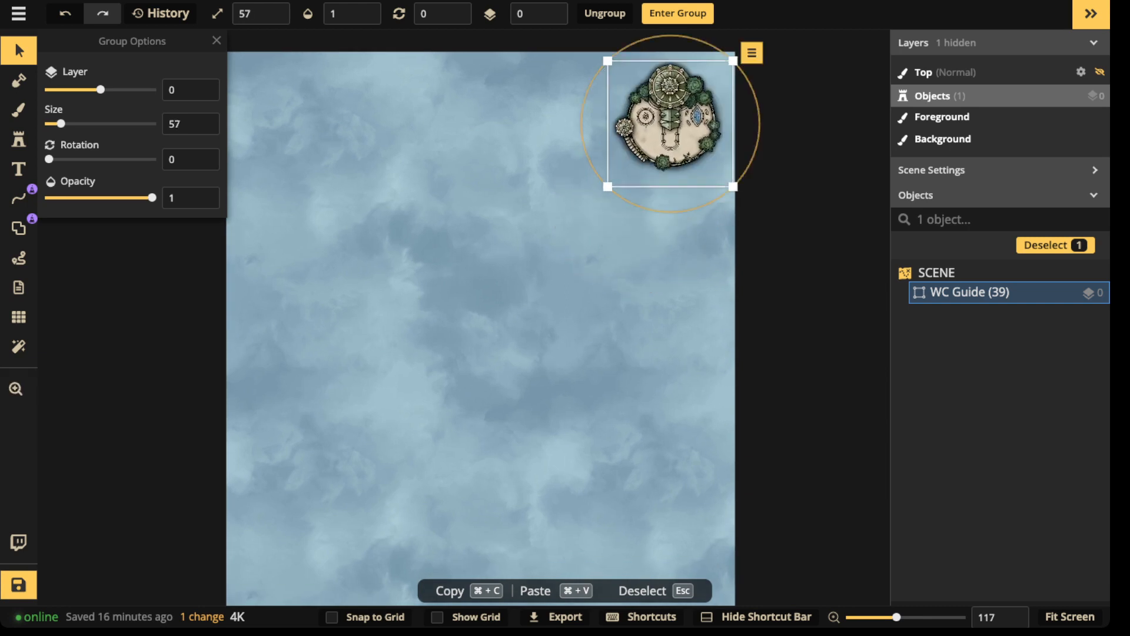
{"action": "left_click_drag", "start_coordinate": [670, 123], "coordinate": [673, 123]}
{"action": "scroll", "coordinate": [732, 105], "scroll_direction": "down", "scroll_amount": 5}
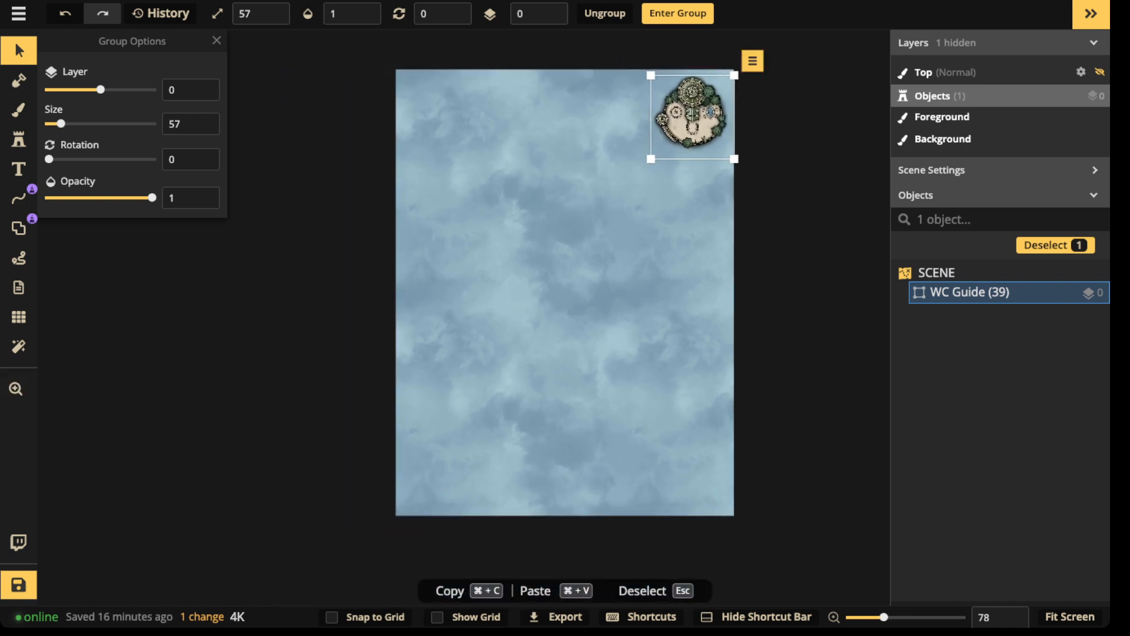
- Show the square grid on the map and set it to 15 columns and 20 rows
{"action": "left_click", "coordinate": [18, 317]}
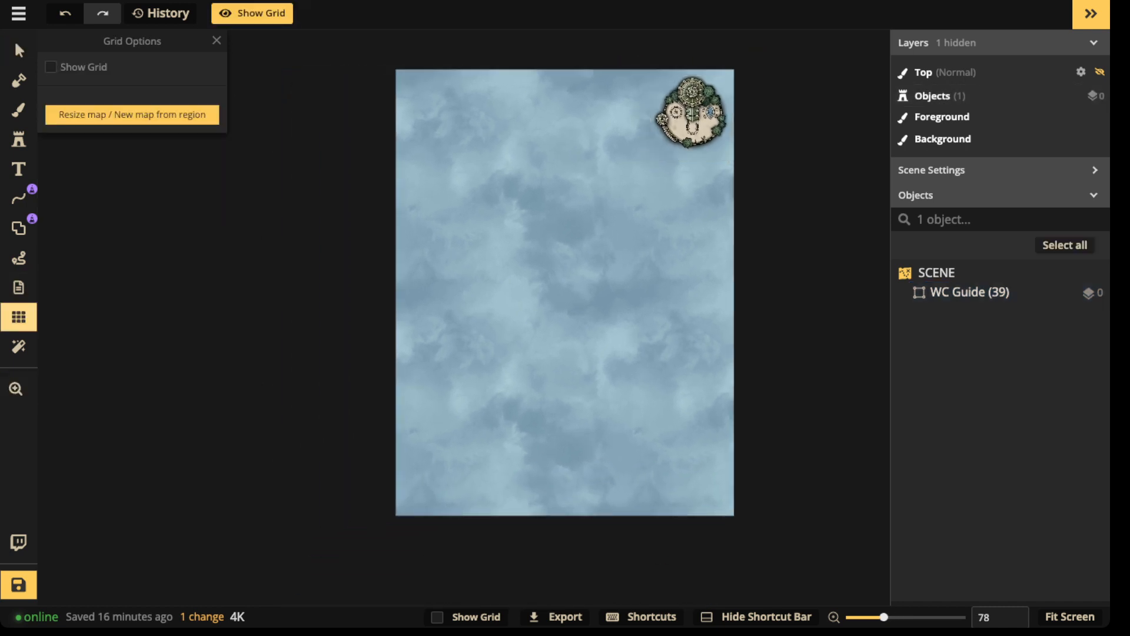
{"action": "left_click", "coordinate": [51, 67]}
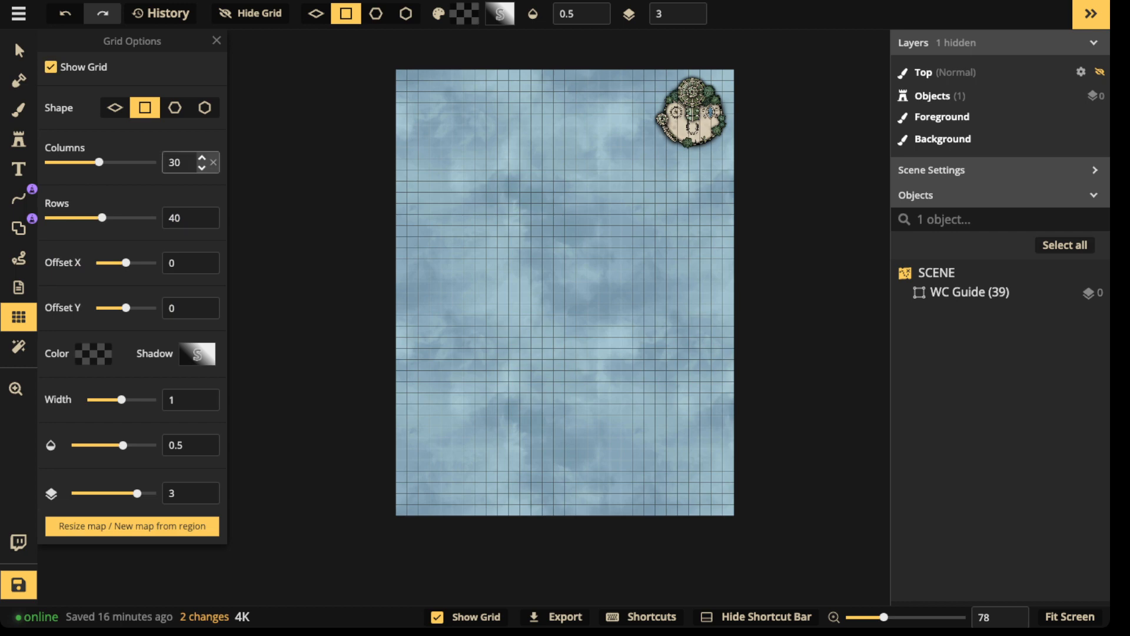
{"action": "left_click_drag", "start_coordinate": [180, 162], "coordinate": [160, 162]}
{"action": "scroll", "coordinate": [406, 199], "scroll_direction": "up", "scroll_amount": 1}
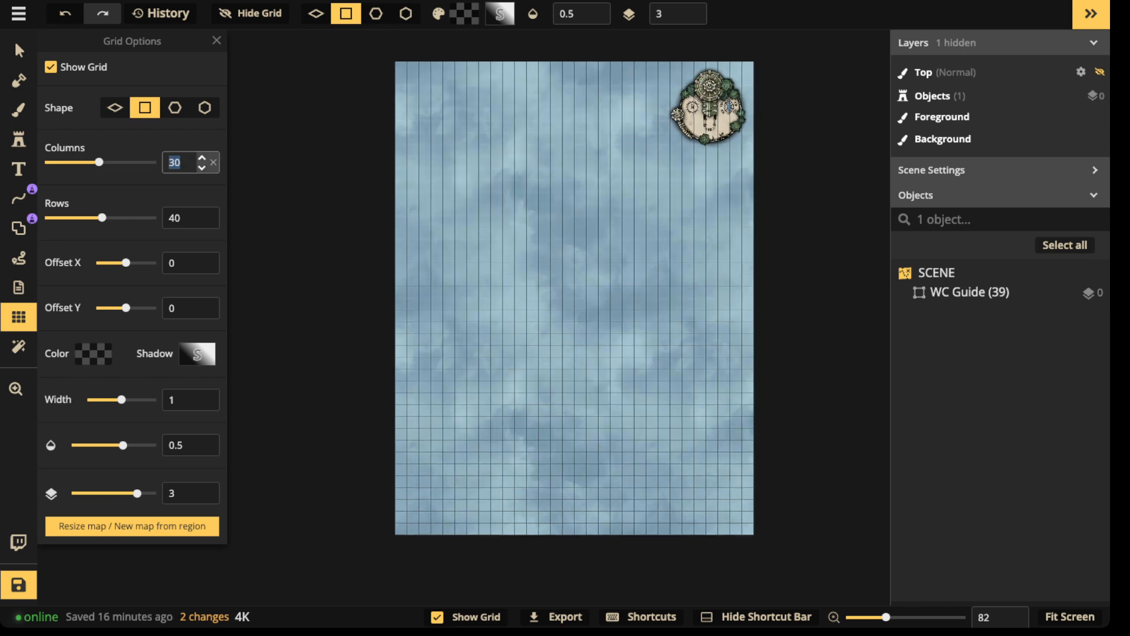
{"action": "type", "text": "15"}
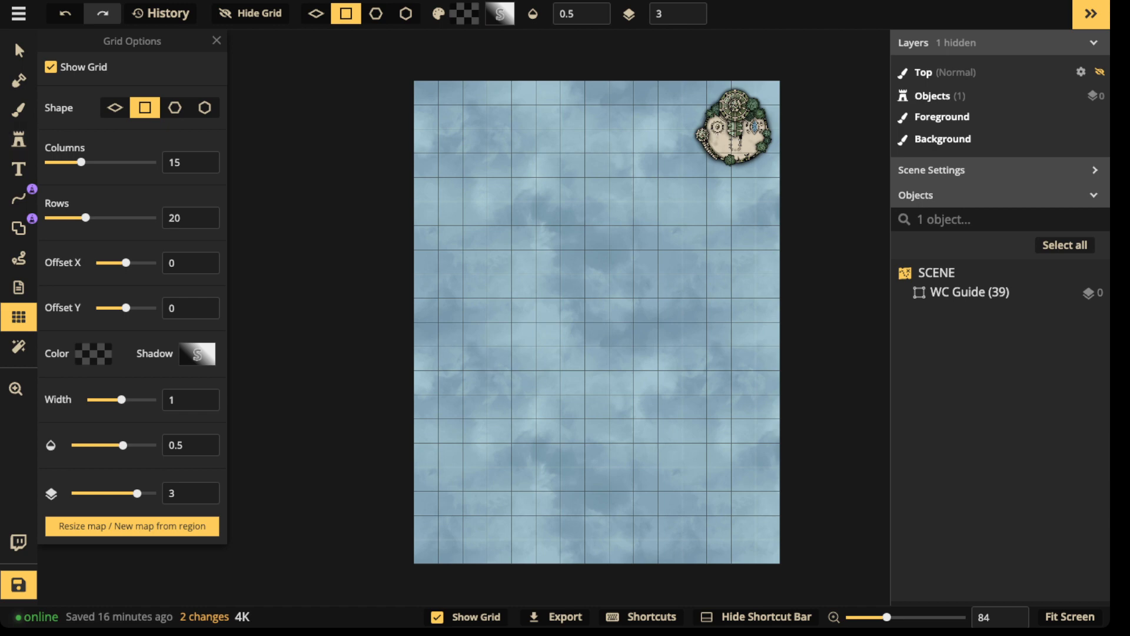
- Examine the WC Guide fortress against the grid squares, both close up and in relation to the whole map
{"action": "scroll", "coordinate": [729, 134], "scroll_direction": "up", "scroll_amount": 10}
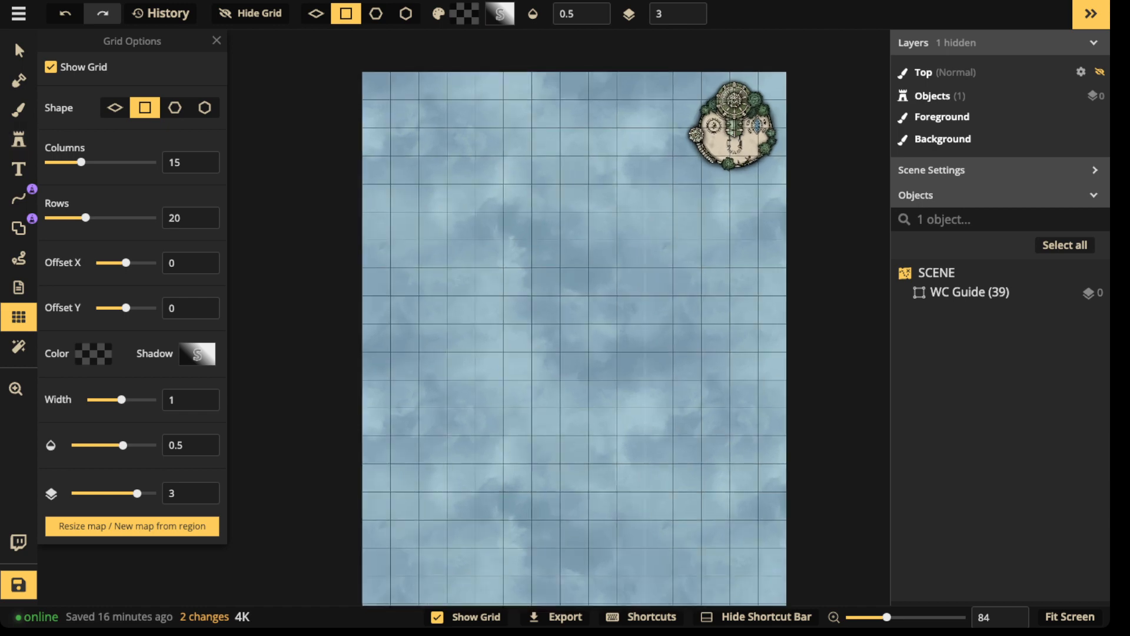
{"action": "left_click_drag", "start_coordinate": [747, 120], "coordinate": [582, 240]}
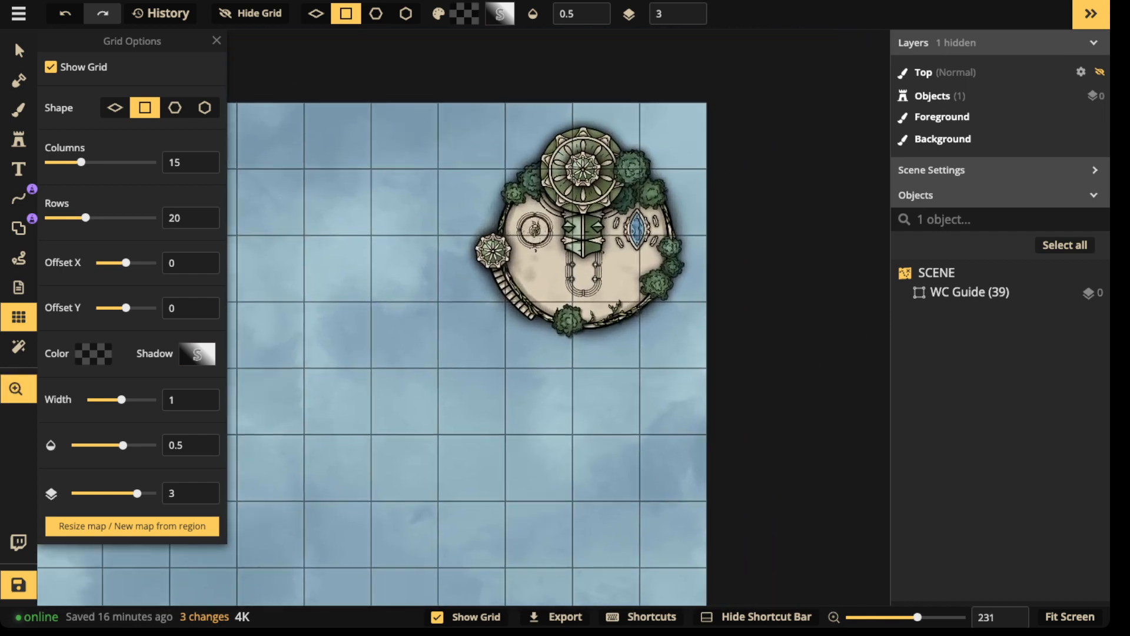
{"action": "scroll", "coordinate": [583, 241], "scroll_direction": "up", "scroll_amount": 3}
{"action": "scroll", "coordinate": [533, 287], "scroll_direction": "down", "scroll_amount": 3}
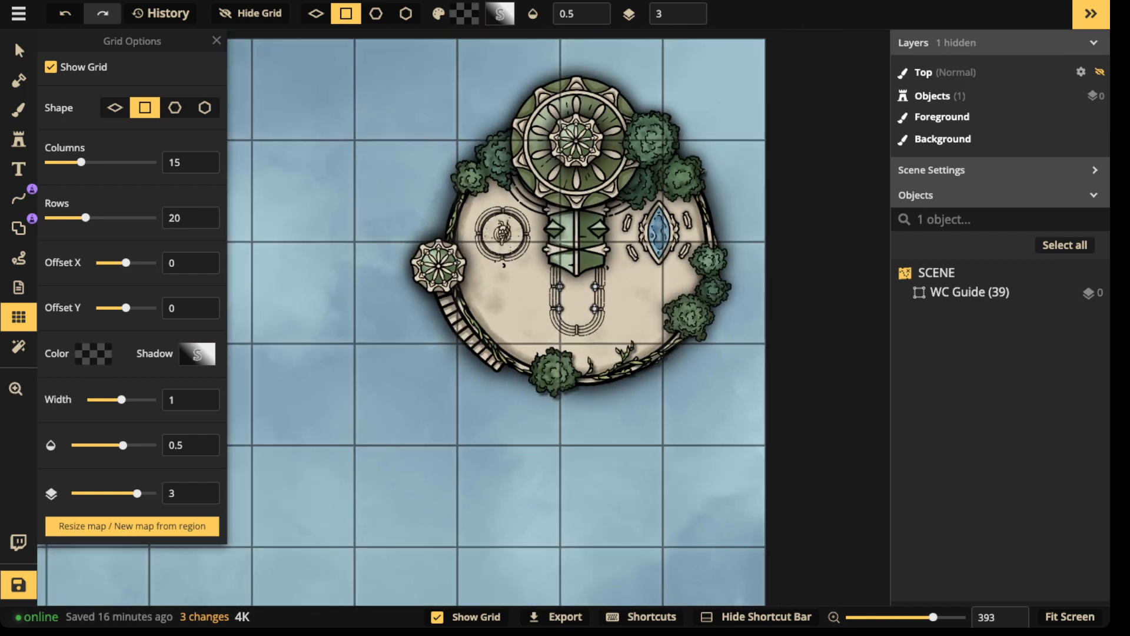
{"action": "scroll", "coordinate": [521, 273], "scroll_direction": "down", "scroll_amount": 3}
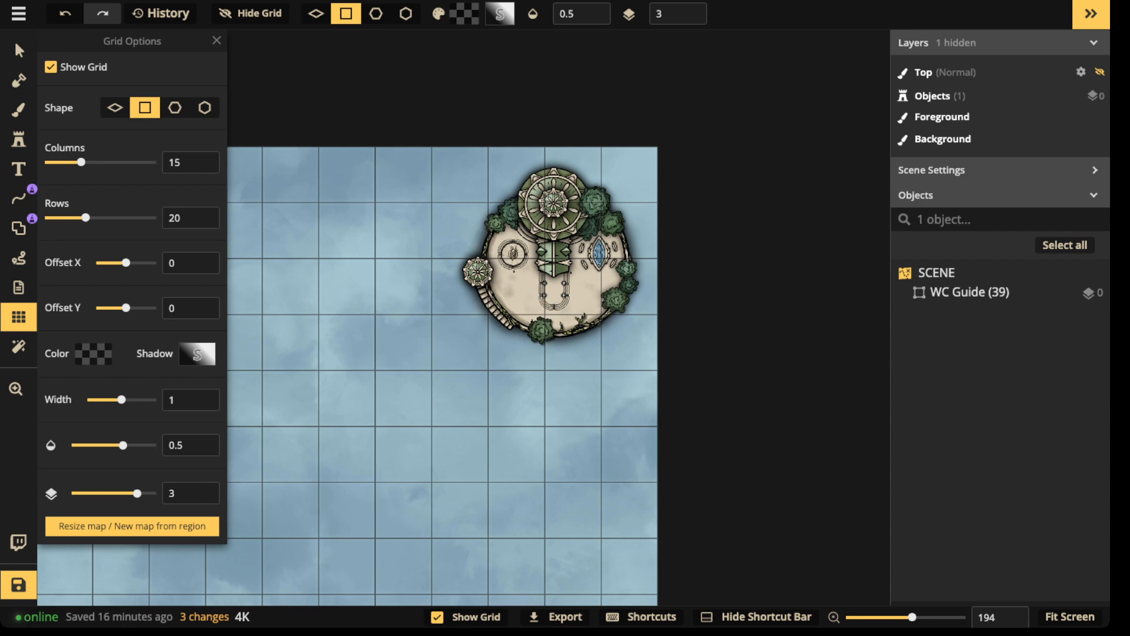
{"action": "scroll", "coordinate": [574, 559], "scroll_direction": "down", "scroll_amount": 5}
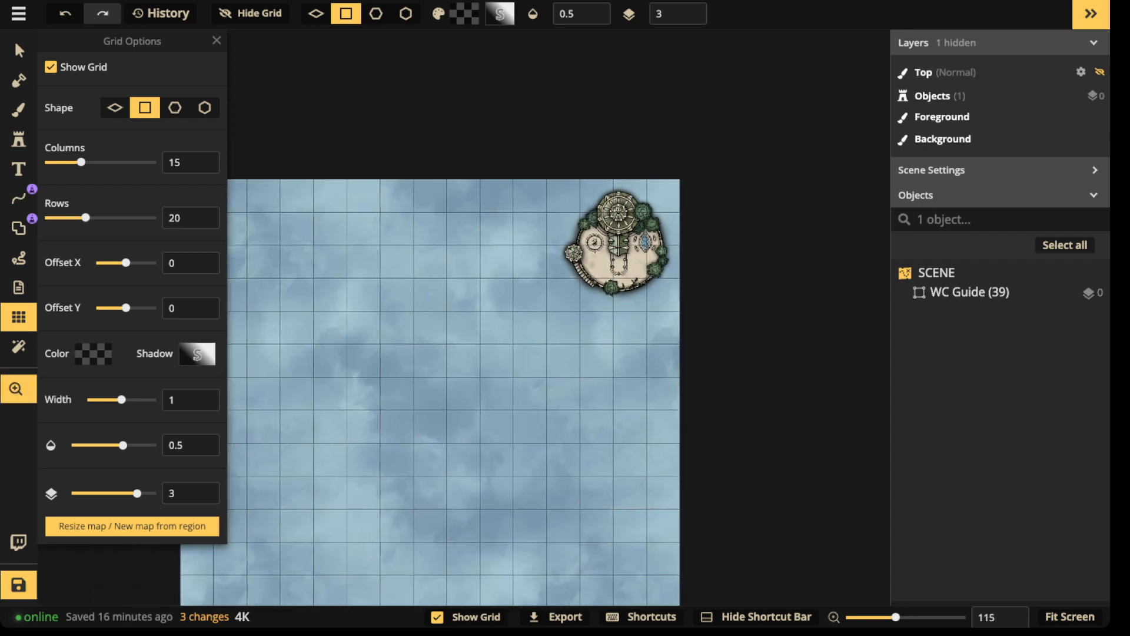
{"action": "scroll", "coordinate": [647, 200], "scroll_direction": "down", "scroll_amount": 2}
{"action": "left_click_drag", "start_coordinate": [647, 200], "coordinate": [645, 142]}
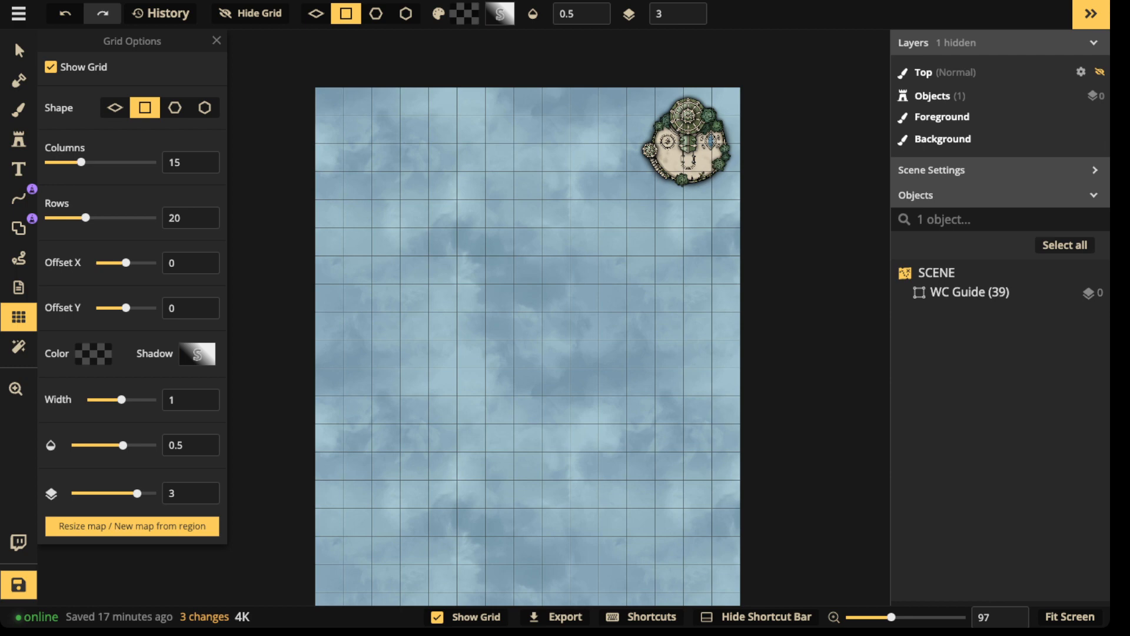
{"action": "scroll", "coordinate": [636, 151], "scroll_direction": "up", "scroll_amount": 5}
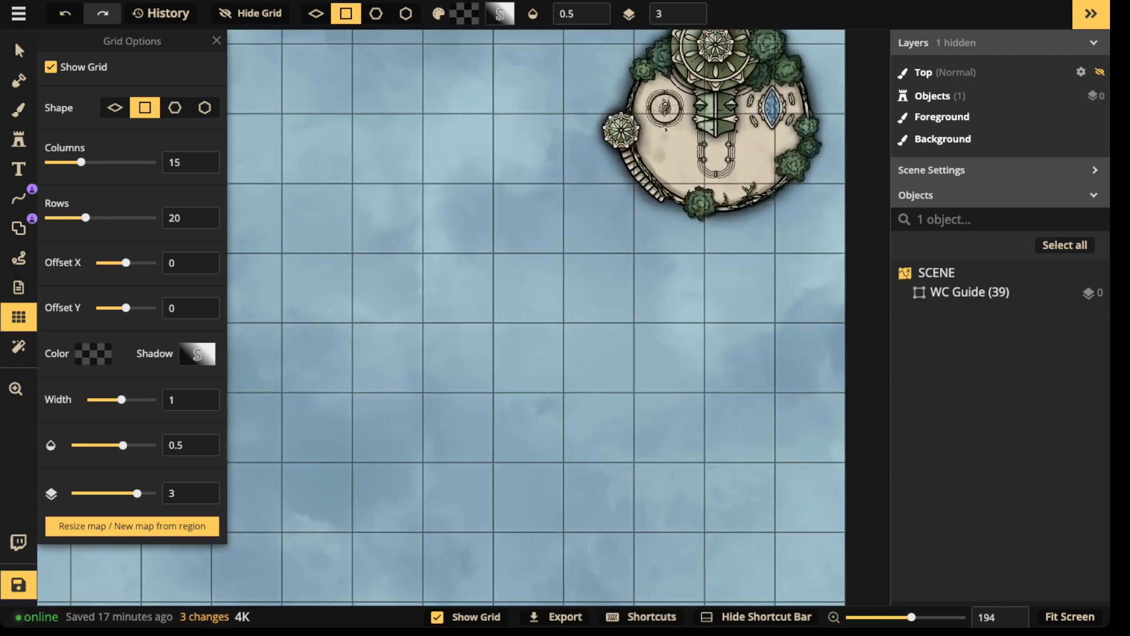
{"action": "scroll", "coordinate": [632, 170], "scroll_direction": "up", "scroll_amount": 3}
{"action": "key", "text": "space"}
{"action": "left_click_drag", "start_coordinate": [632, 171], "coordinate": [435, 323]}
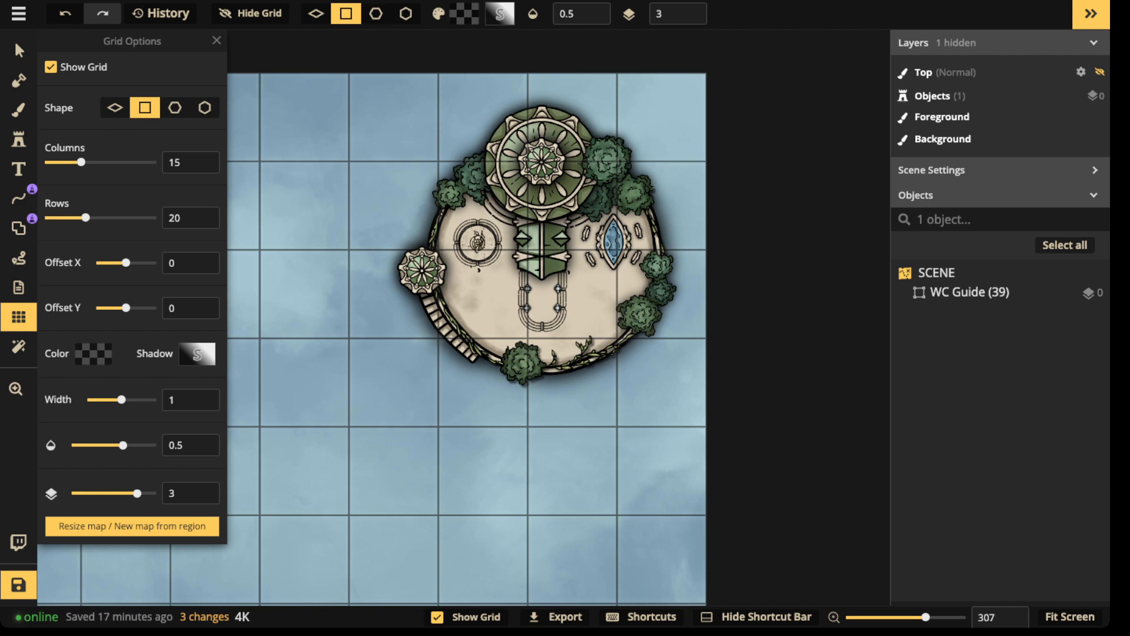
{"action": "scroll", "coordinate": [546, 246], "scroll_direction": "up", "scroll_amount": 2}
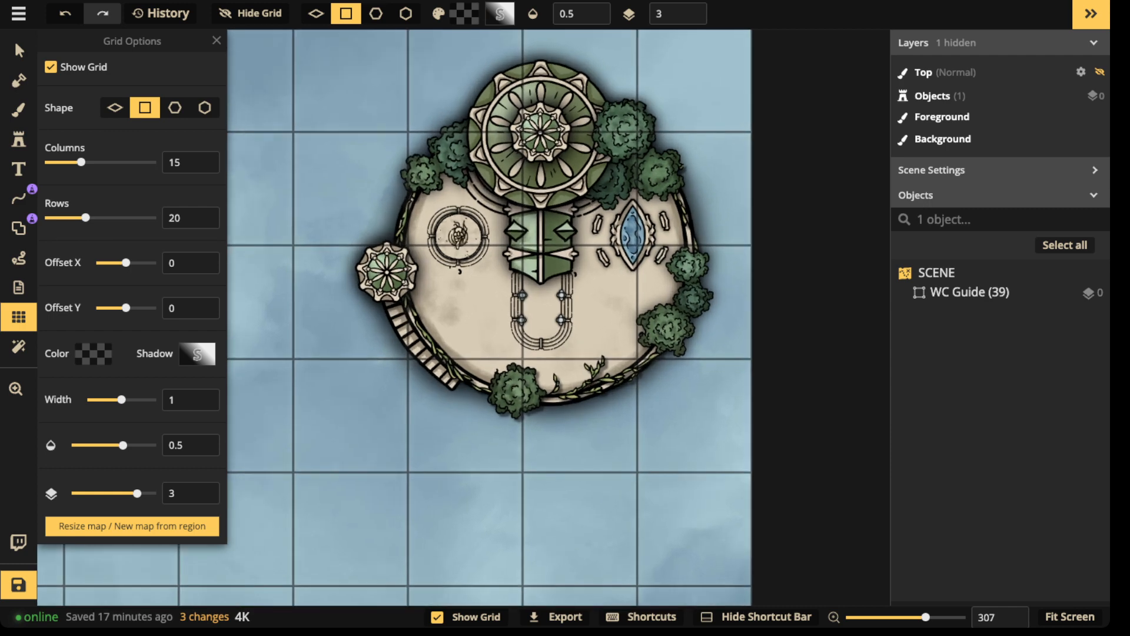
{"action": "scroll", "coordinate": [441, 256], "scroll_direction": "down", "scroll_amount": 10}
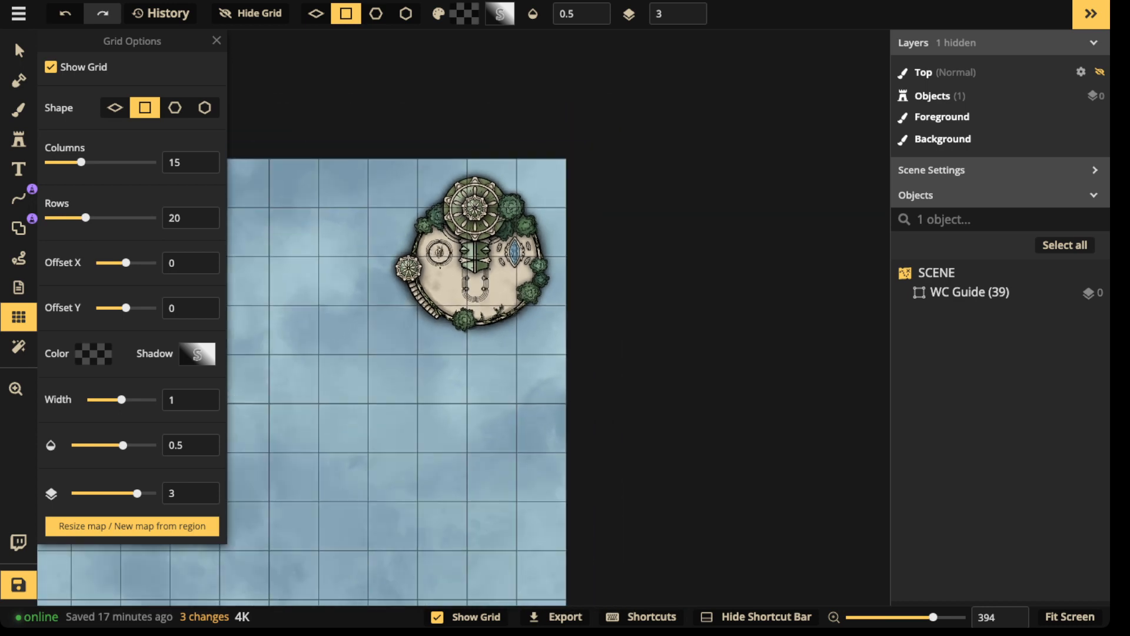
{"action": "mouse_move", "coordinate": [442, 259]}
{"action": "left_mouse_down"}
{"action": "mouse_move", "coordinate": [607, 154]}
{"action": "mouse_move", "coordinate": [718, 35]}
{"action": "left_mouse_up"}
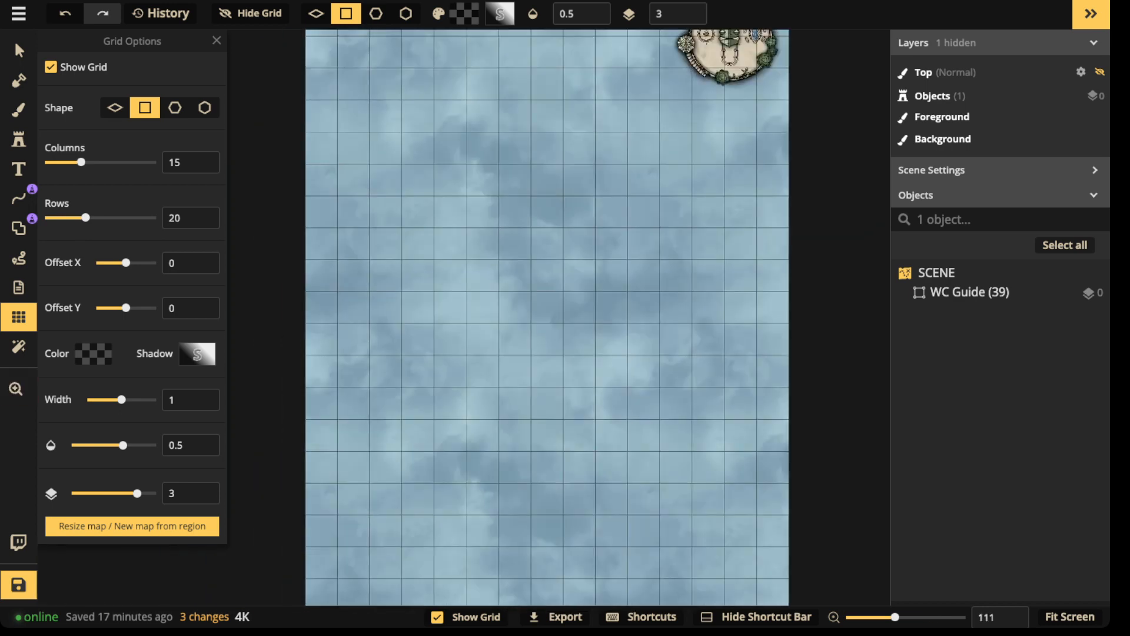
- Choose the Stone Platform path from the Watercolor Battlemaps Dungeon pack as the stroke stamp for shapes
{"action": "left_click", "coordinate": [18, 227]}
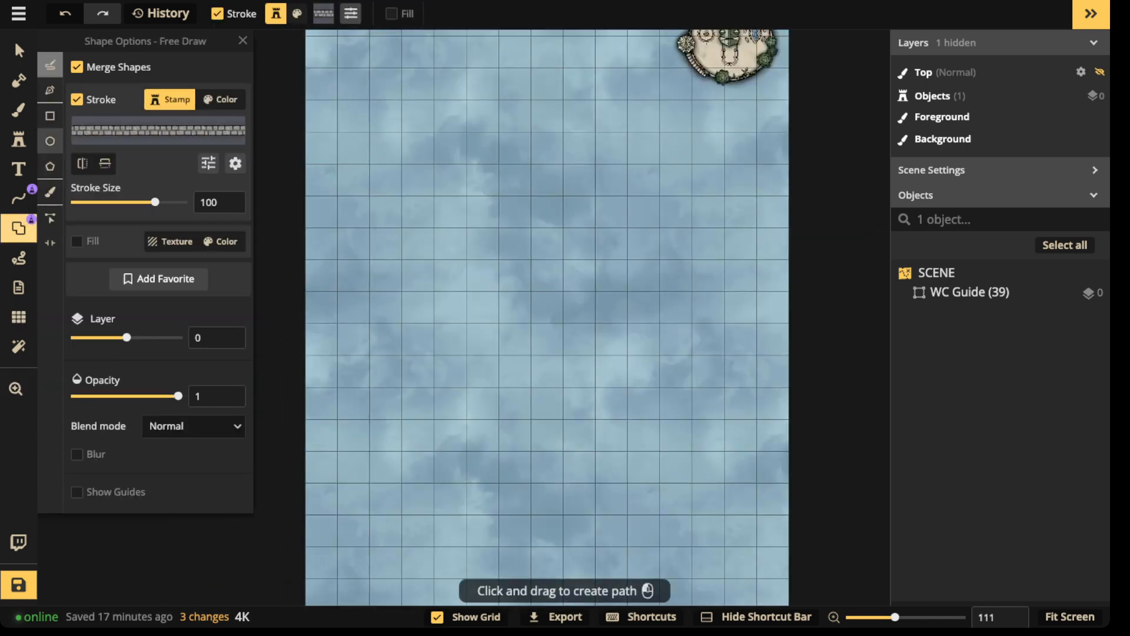
{"action": "left_click", "coordinate": [158, 130]}
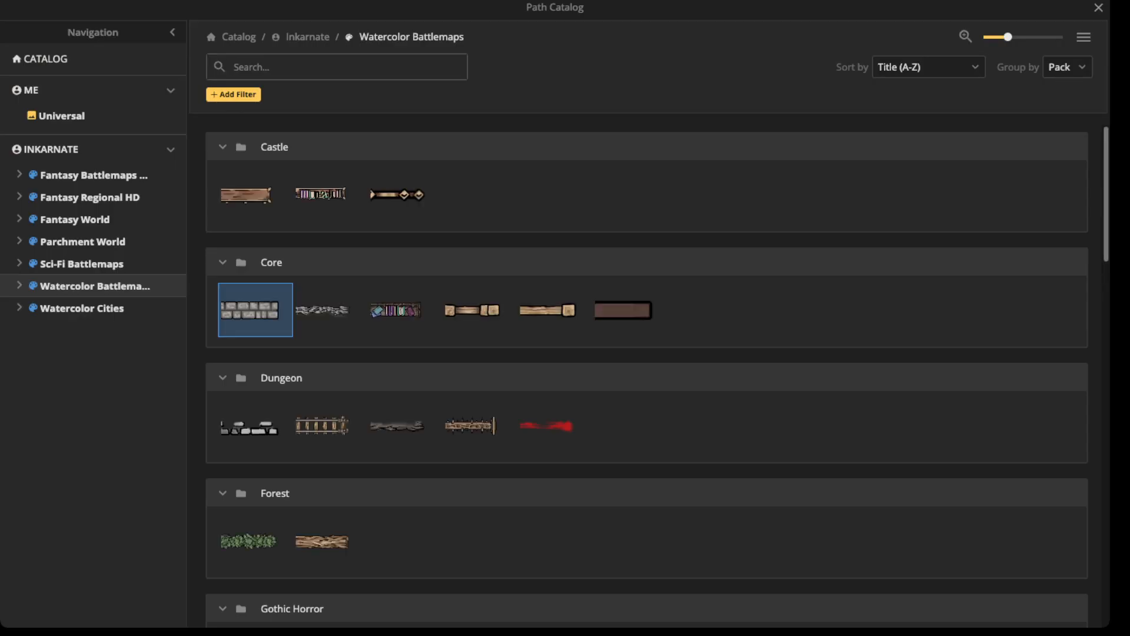
{"action": "scroll", "coordinate": [256, 303], "scroll_direction": "down", "scroll_amount": 2}
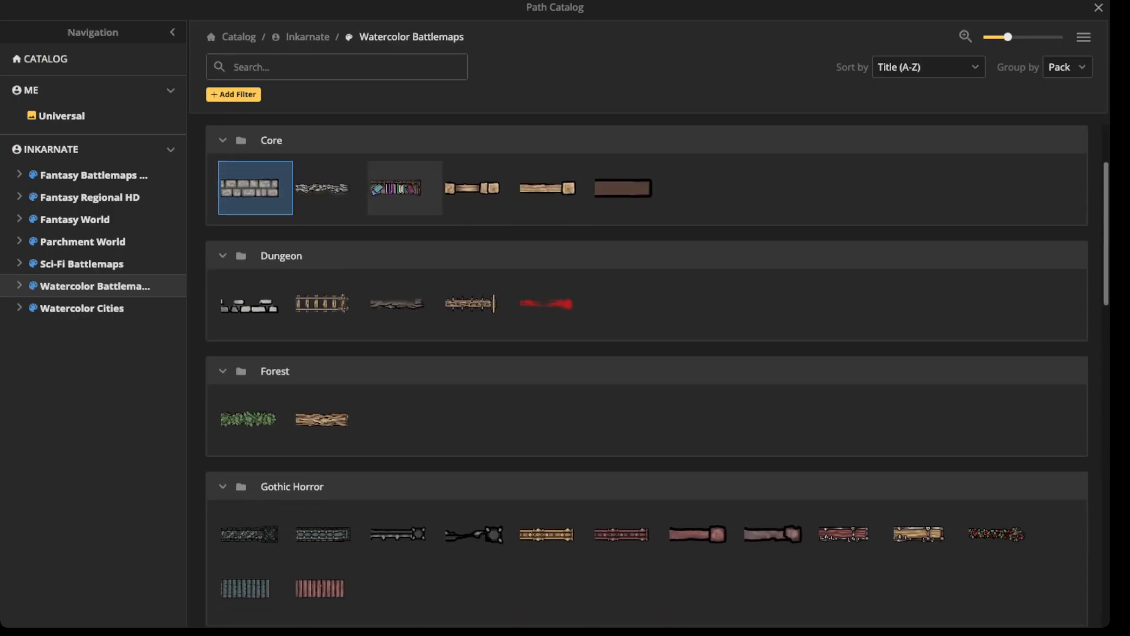
{"action": "scroll", "coordinate": [256, 303], "scroll_direction": "down", "scroll_amount": 20}
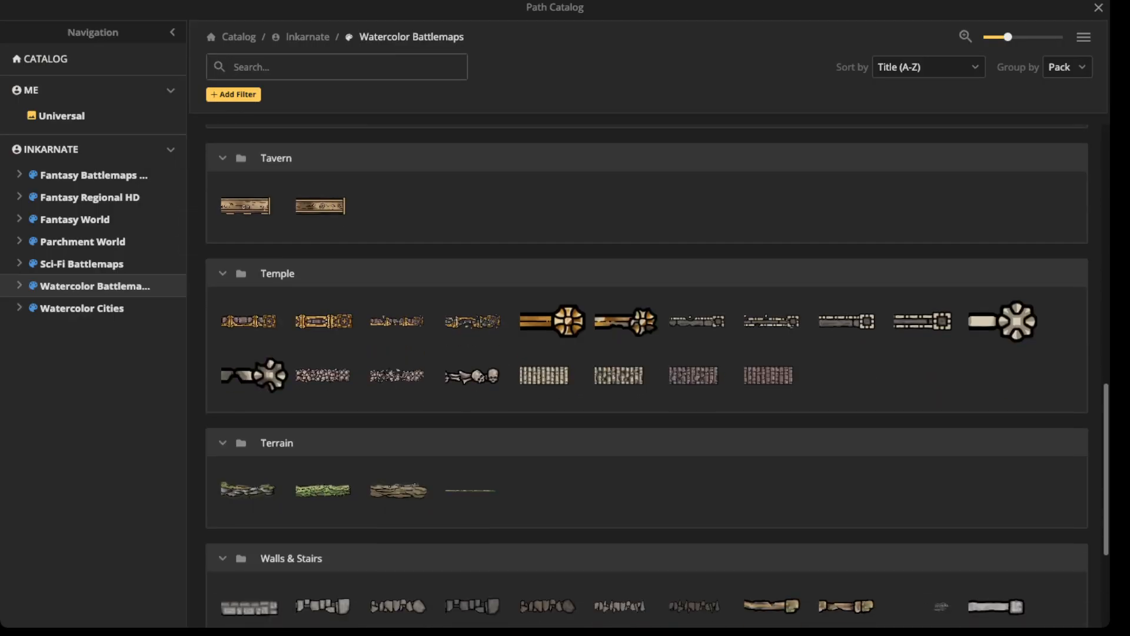
{"action": "scroll", "coordinate": [647, 371], "scroll_direction": "up", "scroll_amount": 20}
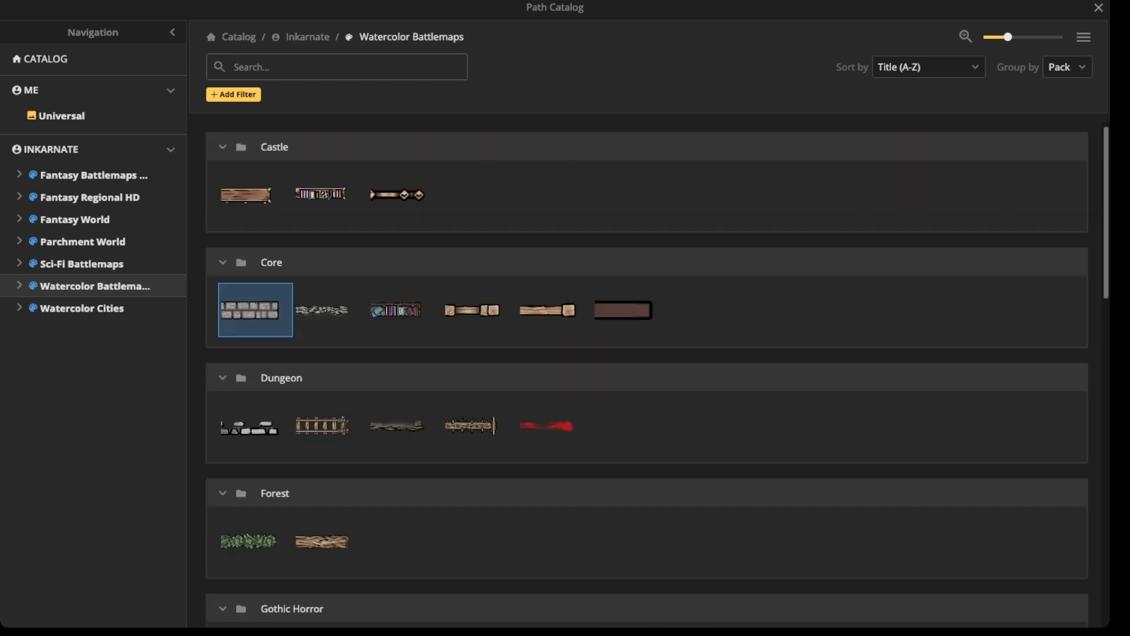
{"action": "scroll", "coordinate": [646, 371], "scroll_direction": "down", "scroll_amount": 17}
{"action": "scroll", "coordinate": [330, 294], "scroll_direction": "down", "scroll_amount": 2}
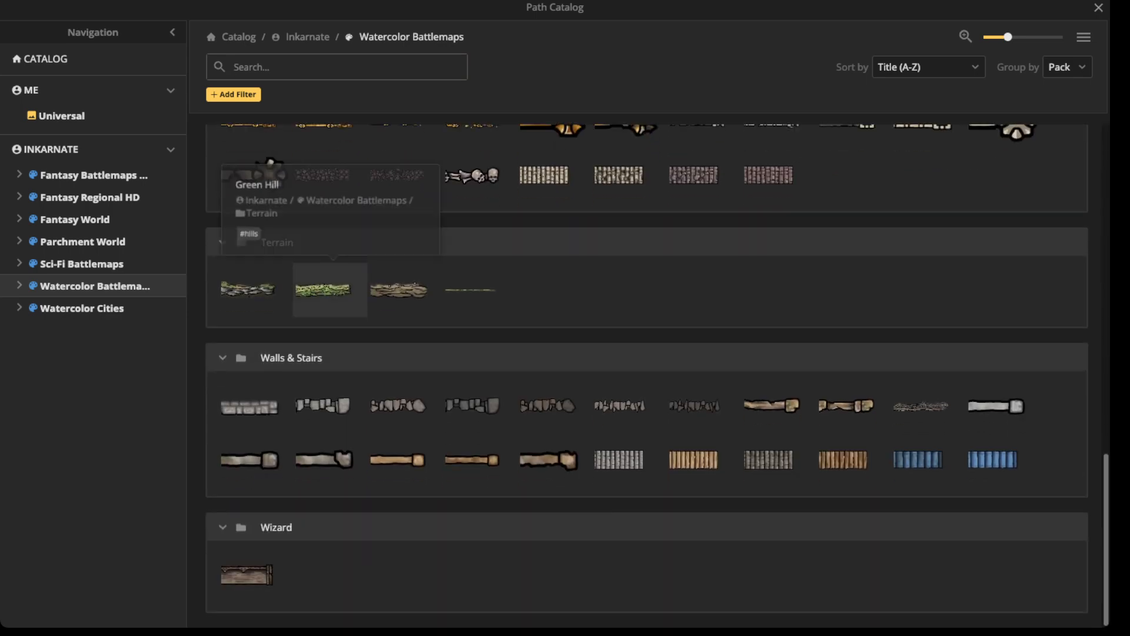
{"action": "scroll", "coordinate": [329, 289], "scroll_direction": "up", "scroll_amount": 7}
{"action": "scroll", "coordinate": [321, 235], "scroll_direction": "up", "scroll_amount": 5}
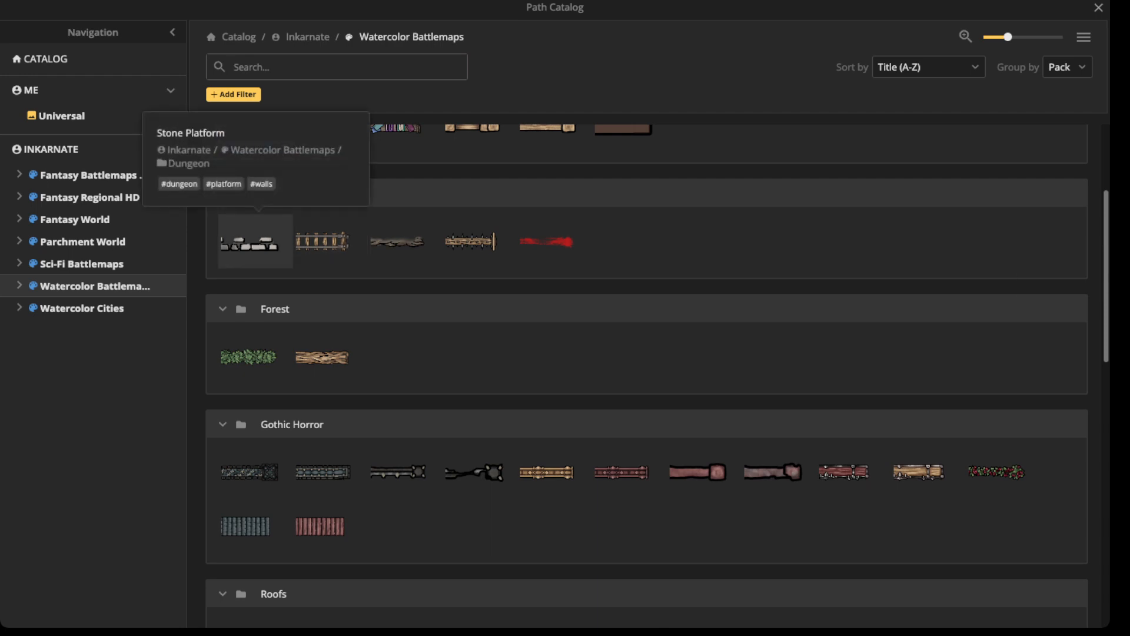
{"action": "left_click", "coordinate": [255, 241]}
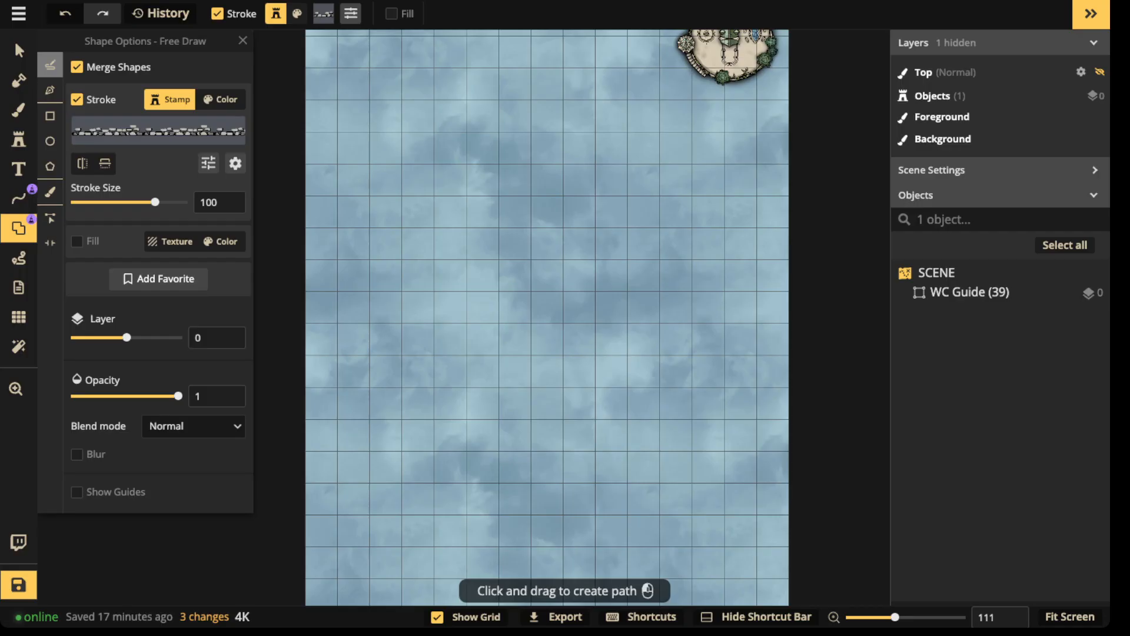
- With grid snapping on, draw a Stone Platform ellipse about 11 by 11 squares in the upper middle of the map
{"action": "left_click", "coordinate": [50, 140]}
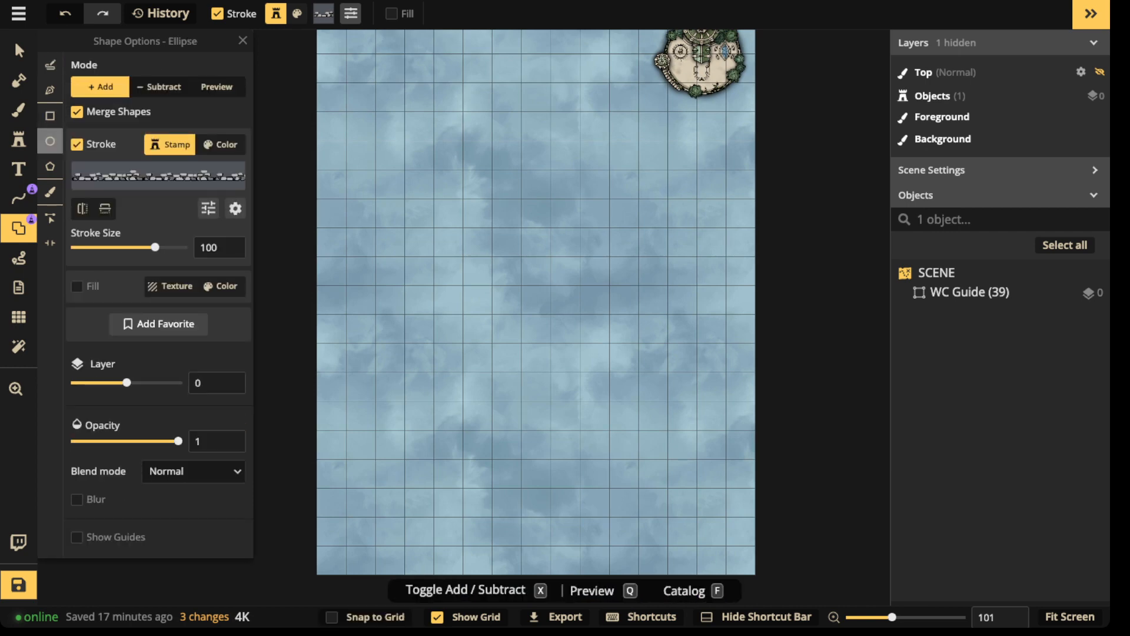
{"action": "left_click", "coordinate": [365, 617]}
{"action": "scroll", "coordinate": [496, 337], "scroll_direction": "down", "scroll_amount": 2}
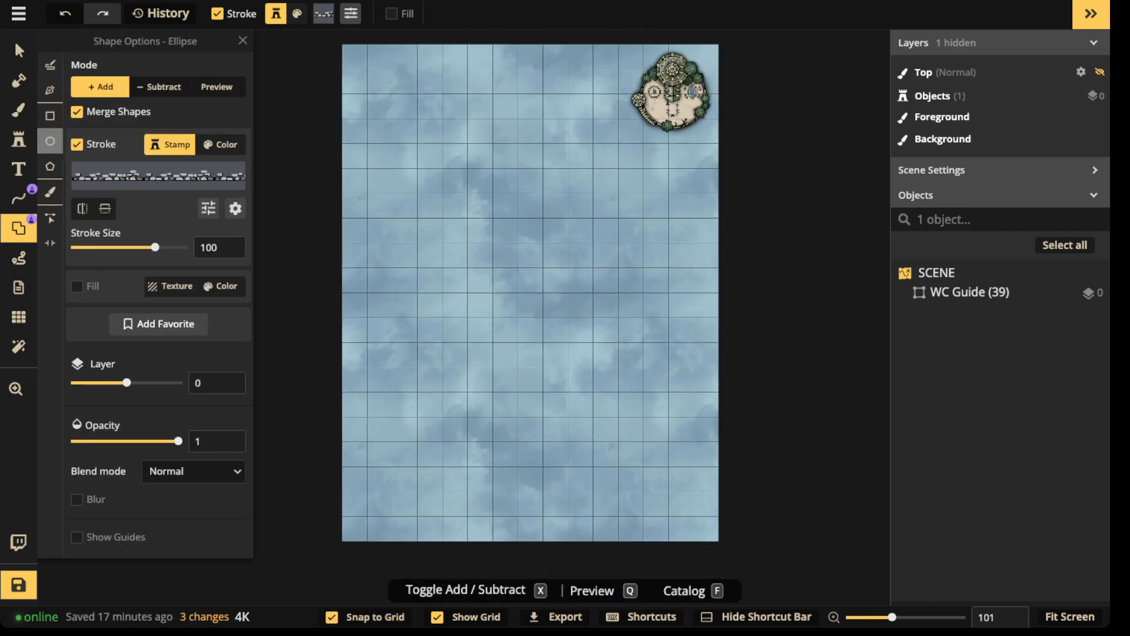
{"action": "mouse_move", "coordinate": [400, 137]}
{"action": "left_mouse_down"}
{"action": "mouse_move", "coordinate": [459, 194]}
{"action": "mouse_move", "coordinate": [565, 383]}
{"action": "mouse_move", "coordinate": [615, 412]}
{"action": "mouse_move", "coordinate": [653, 410]}
{"action": "mouse_move", "coordinate": [653, 364]}
{"action": "mouse_move", "coordinate": [653, 410]}
{"action": "left_mouse_up"}
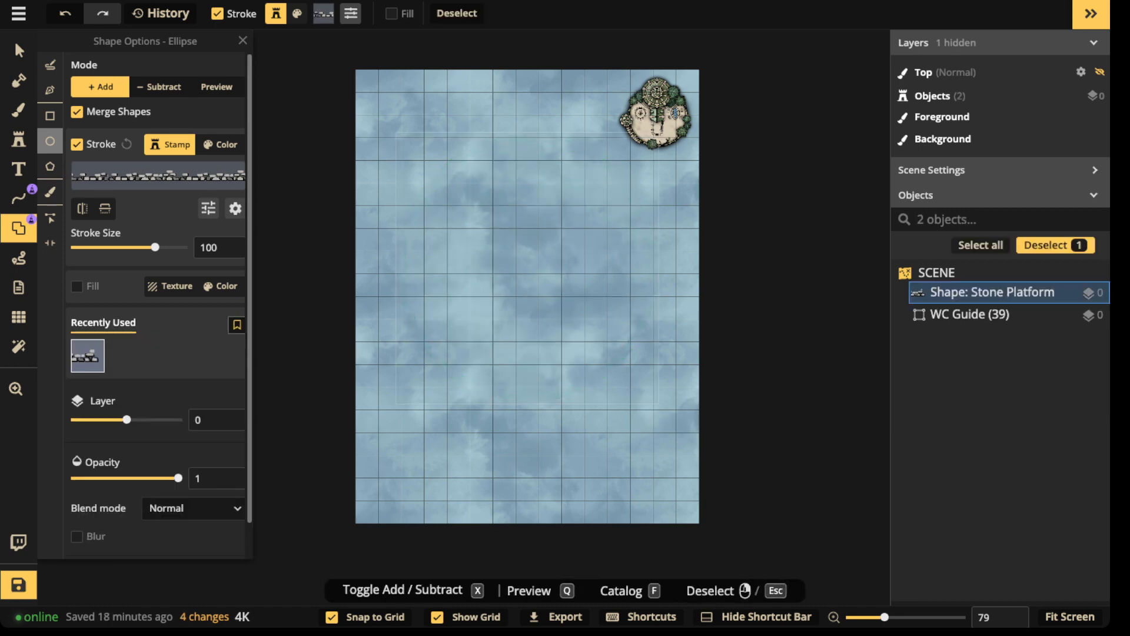
{"action": "scroll", "coordinate": [503, 249], "scroll_direction": "up", "scroll_amount": 5}
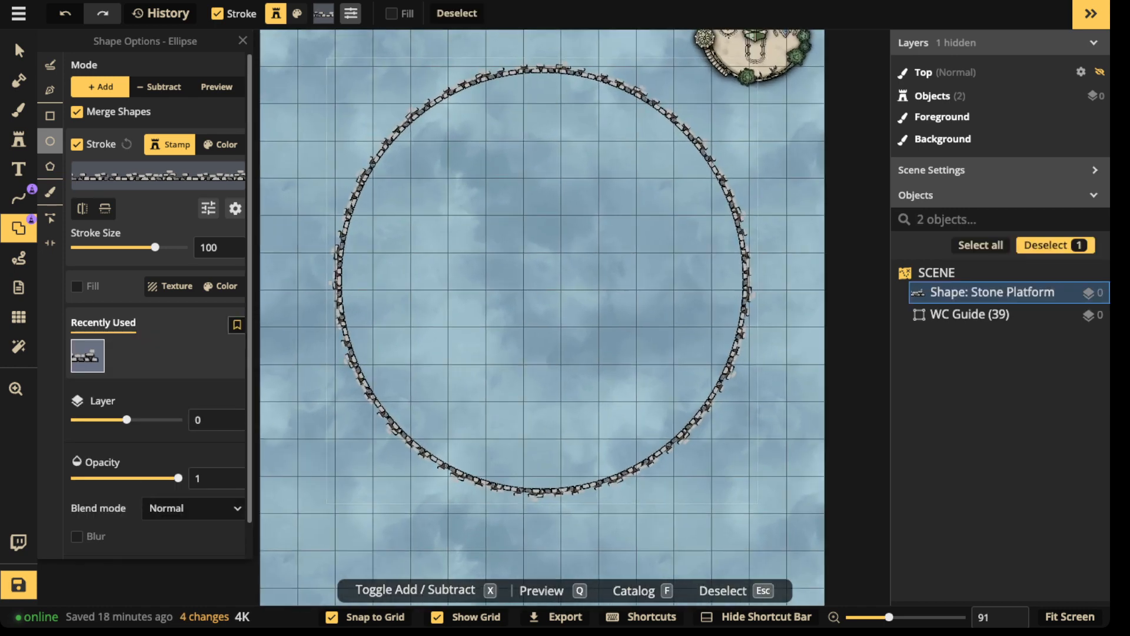
- Flip the ring's stone stroke vertically so its loose stones face inward, and set the stroke size to 129
{"action": "left_click", "coordinate": [105, 208]}
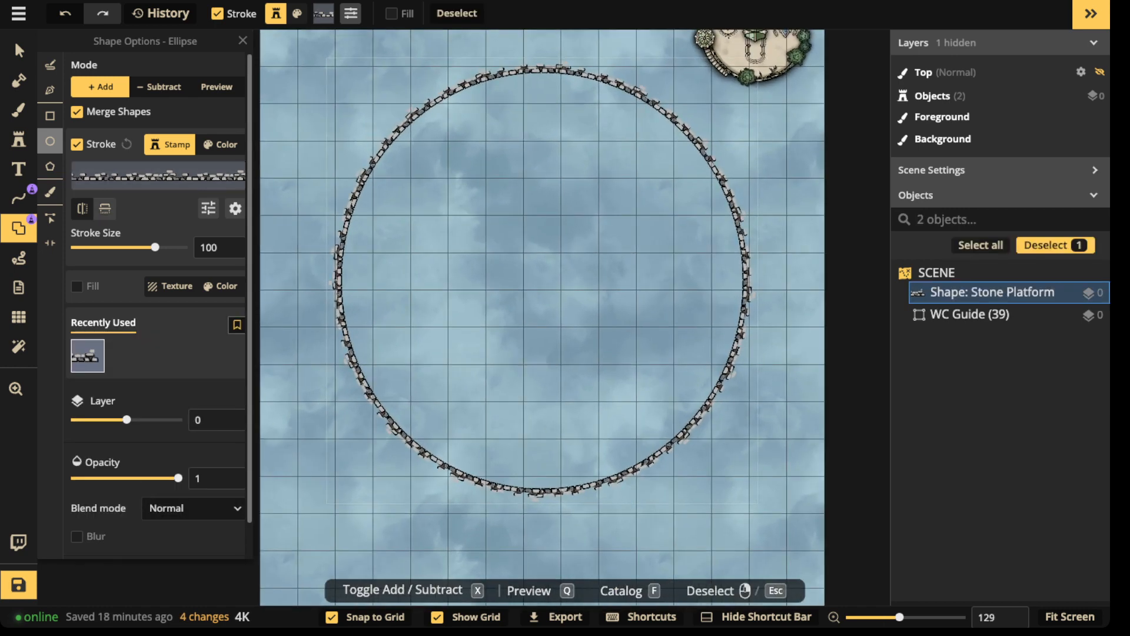
{"action": "left_click", "coordinate": [105, 209]}
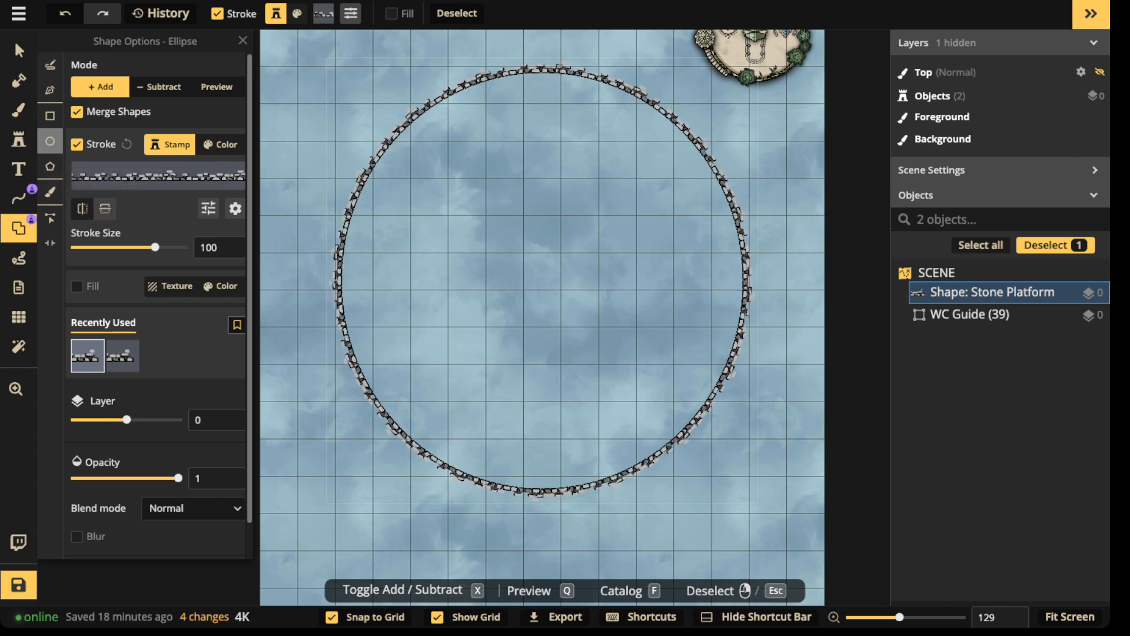
{"action": "left_click", "coordinate": [105, 208]}
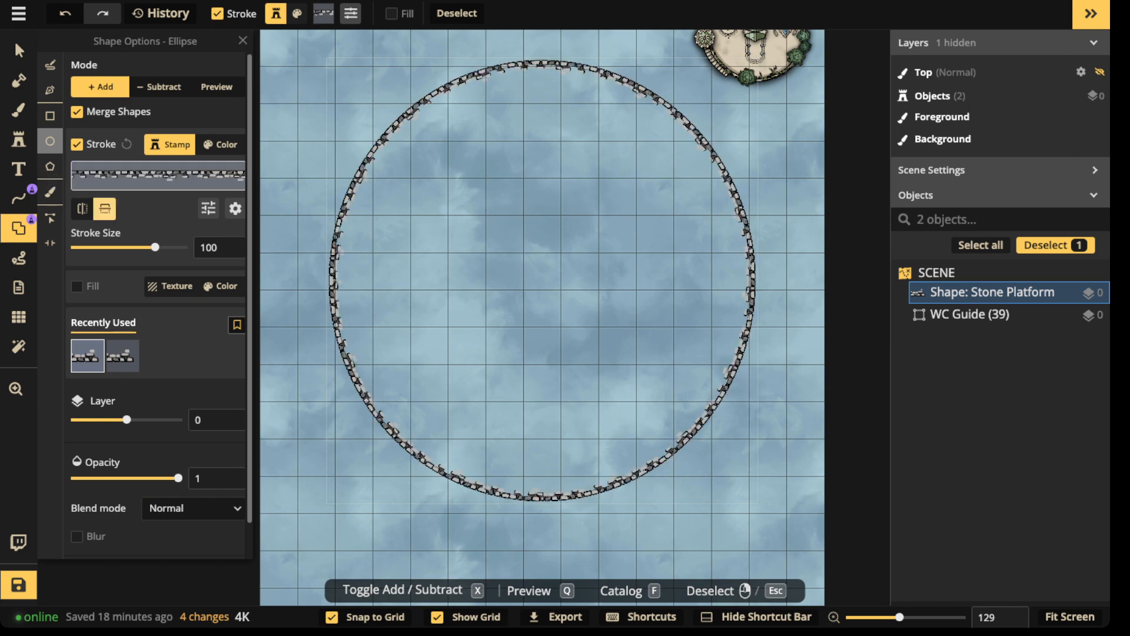
{"action": "left_click_drag", "start_coordinate": [155, 247], "coordinate": [159, 247]}
- Move the stone ring up by one grid square
{"action": "key", "text": "v"}
{"action": "scroll", "coordinate": [484, 300], "scroll_direction": "down", "scroll_amount": 4}
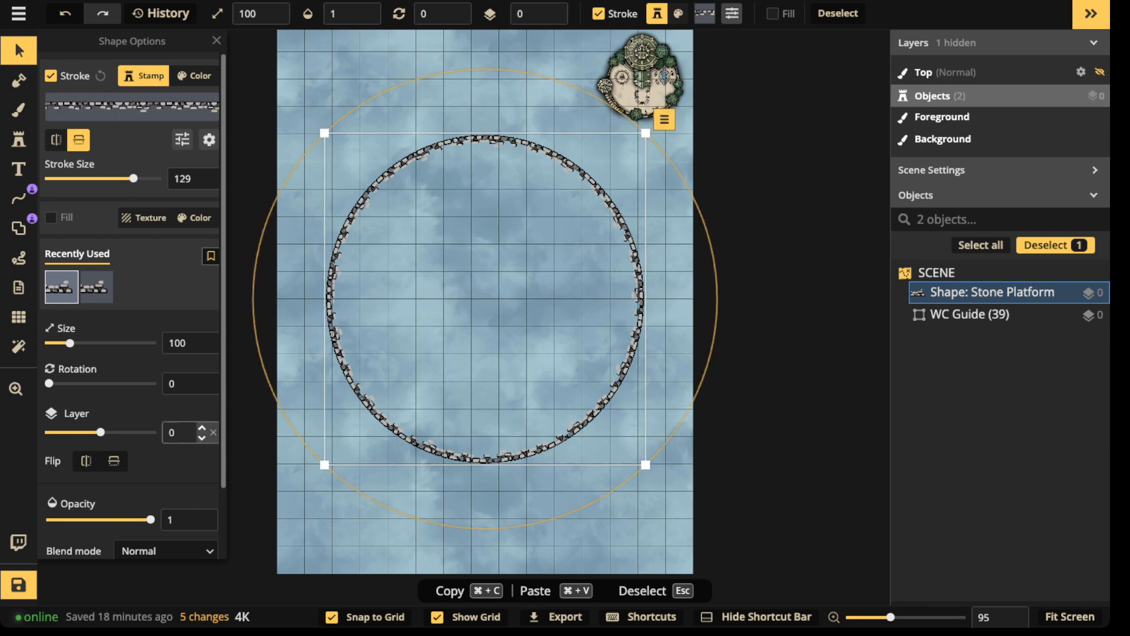
{"action": "scroll", "coordinate": [130, 294], "scroll_direction": "down", "scroll_amount": 2}
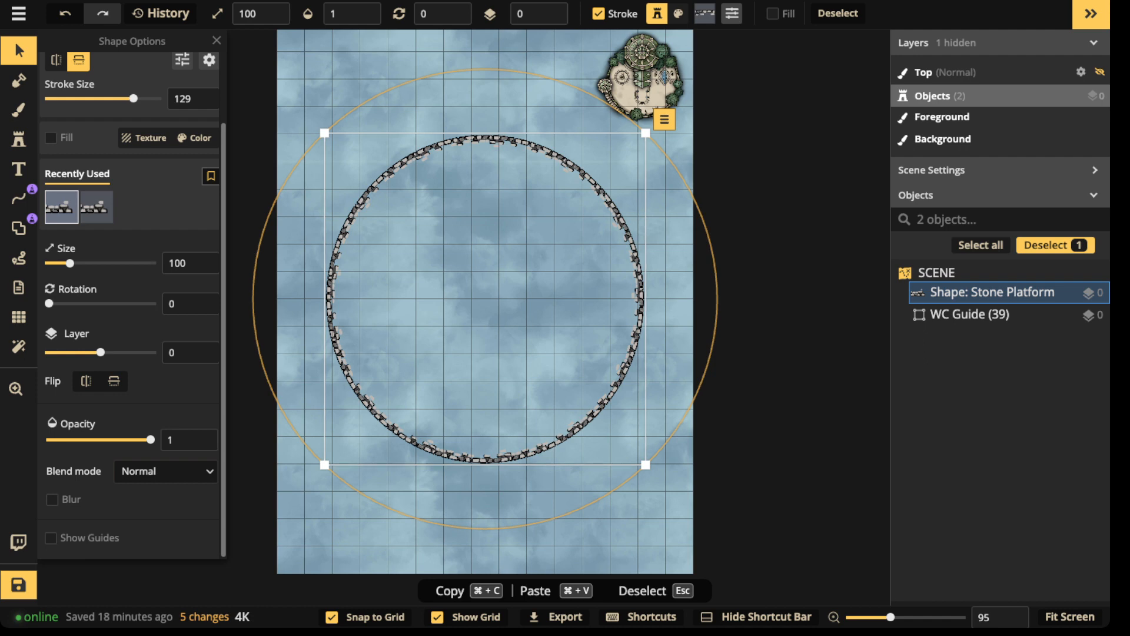
{"action": "key", "text": "Up"}
{"action": "key", "text": "Up"}
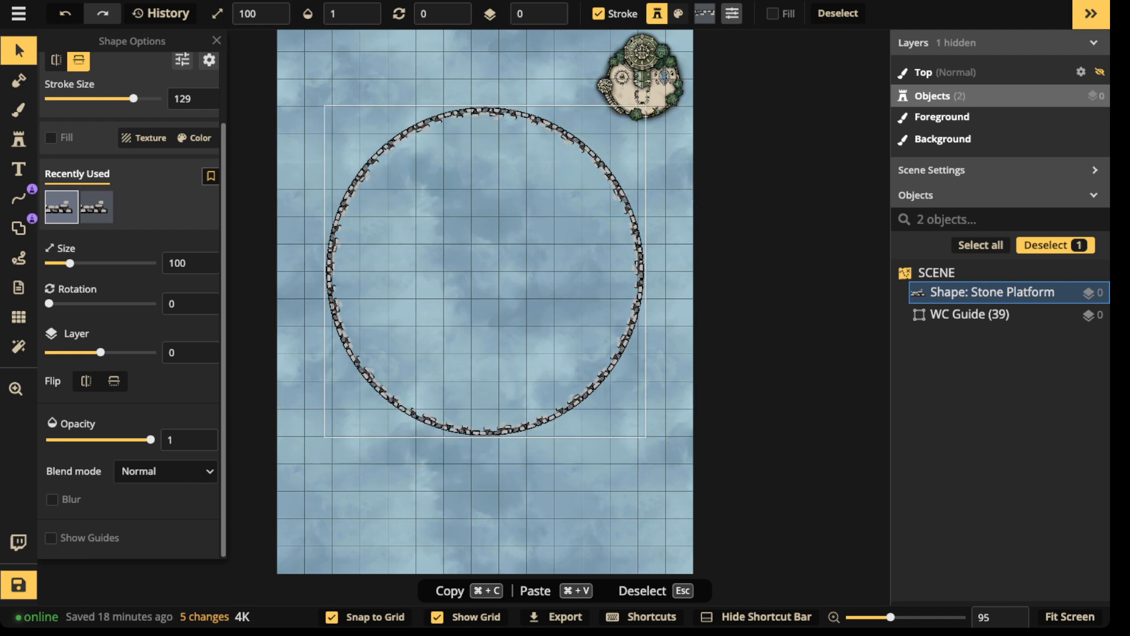
{"action": "key", "text": "Down"}
{"action": "key", "text": "Down"}
{"action": "key", "text": "Down"}
{"action": "key", "text": "Up"}
{"action": "key", "text": "Up"}
{"action": "key", "text": "Up"}
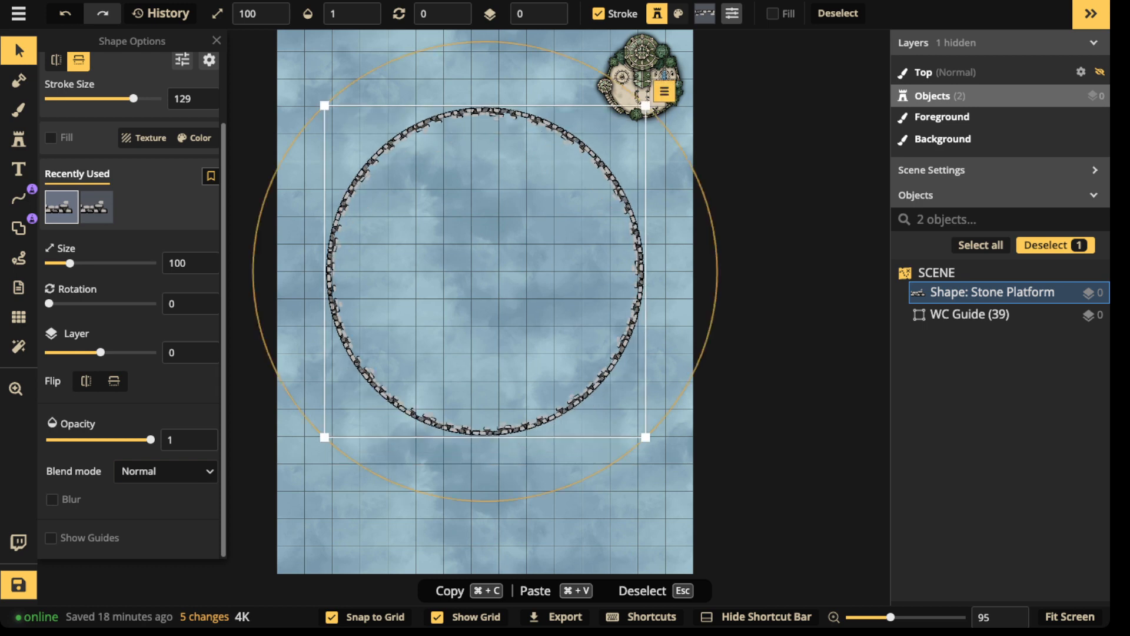
{"action": "key", "text": "Down"}
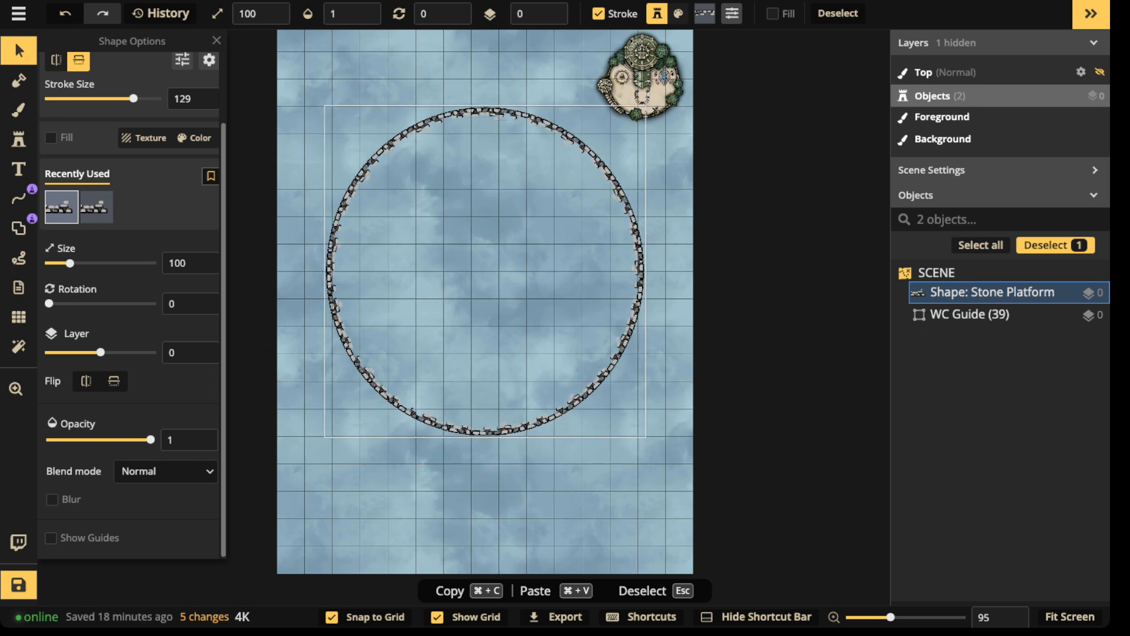
{"action": "key", "text": "Down"}
{"action": "key", "text": "Up"}
{"action": "key", "text": "Up"}
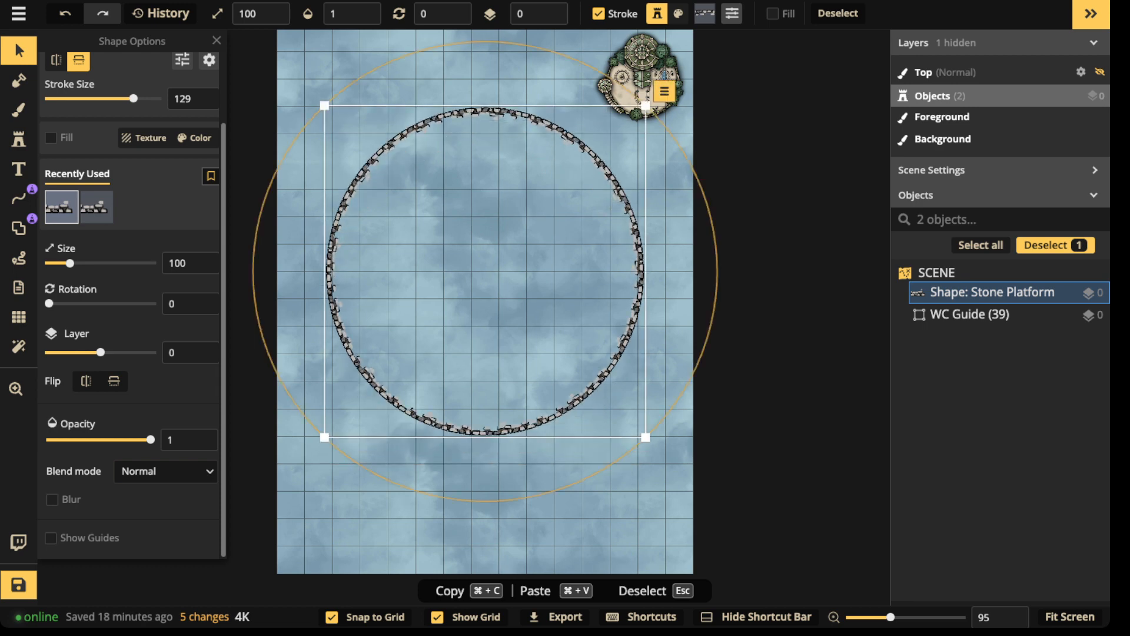
- Enlarge the stone ring to a size of 108 and shift it slightly left to centre it across the map
{"action": "left_click_drag", "start_coordinate": [646, 437], "coordinate": [668, 460]}
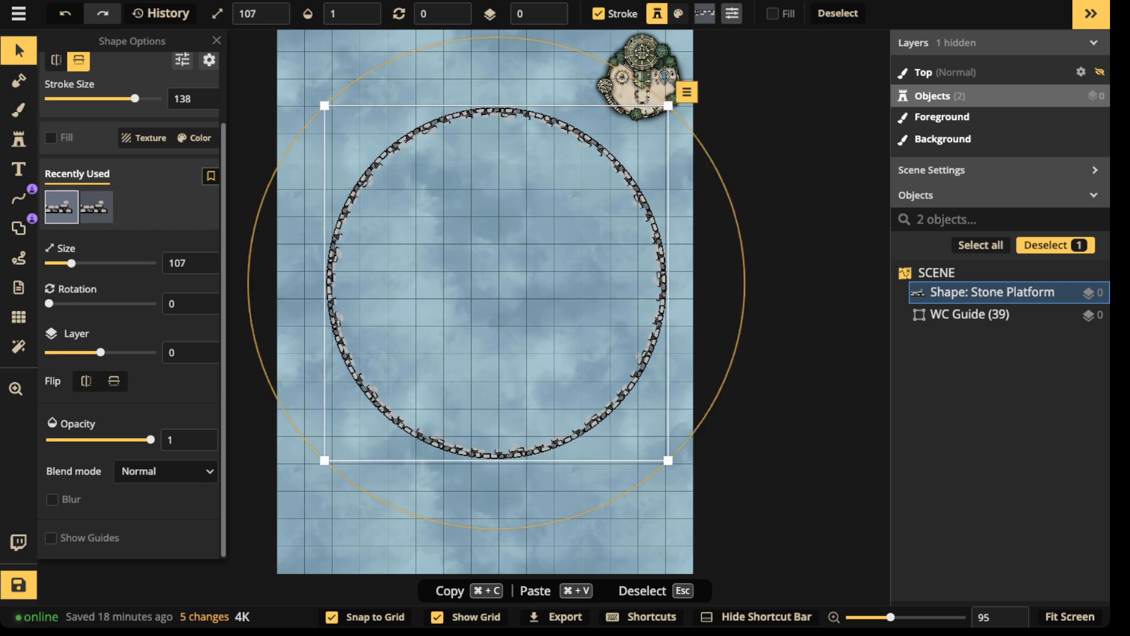
{"action": "key", "text": "Left"}
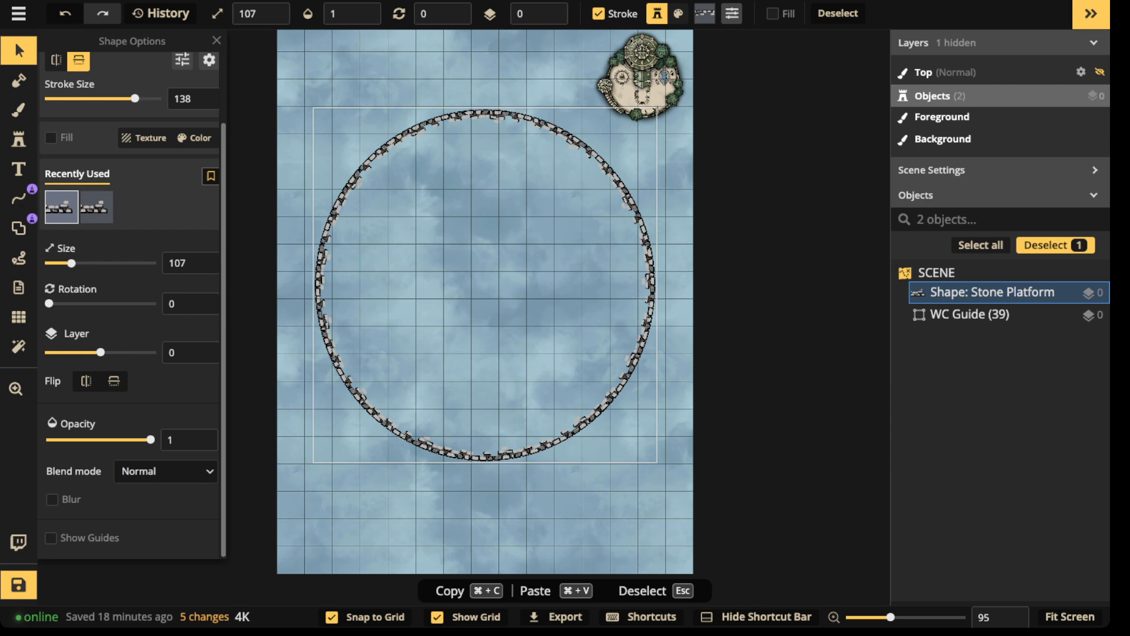
{"action": "key", "text": "Left"}
{"action": "key", "text": "Right"}
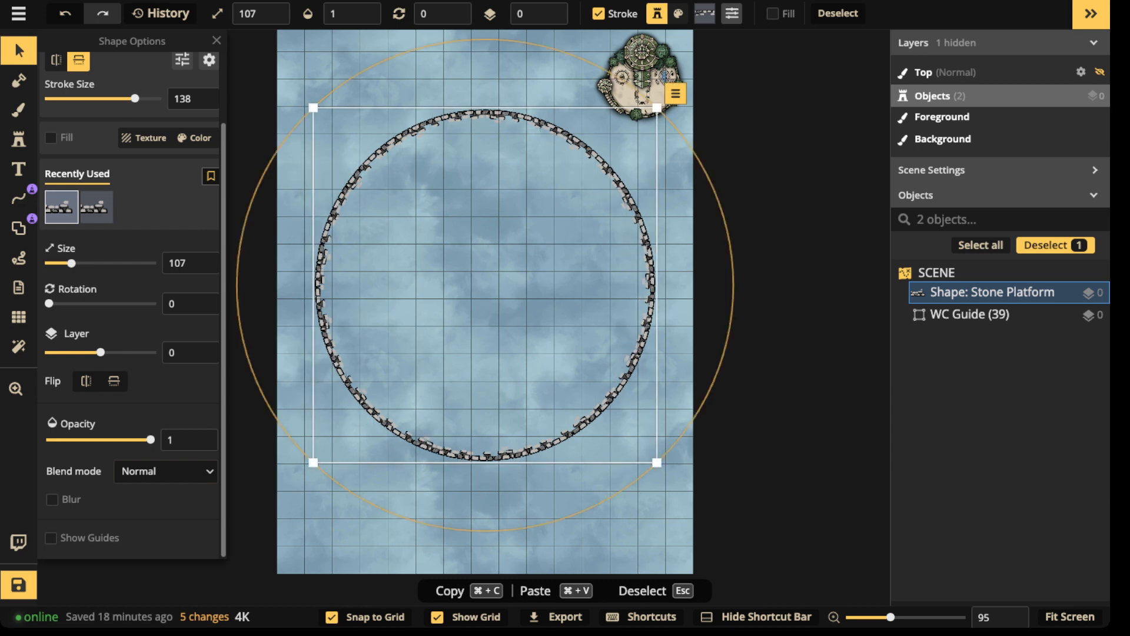
{"action": "left_click_drag", "start_coordinate": [657, 462], "coordinate": [662, 467]}
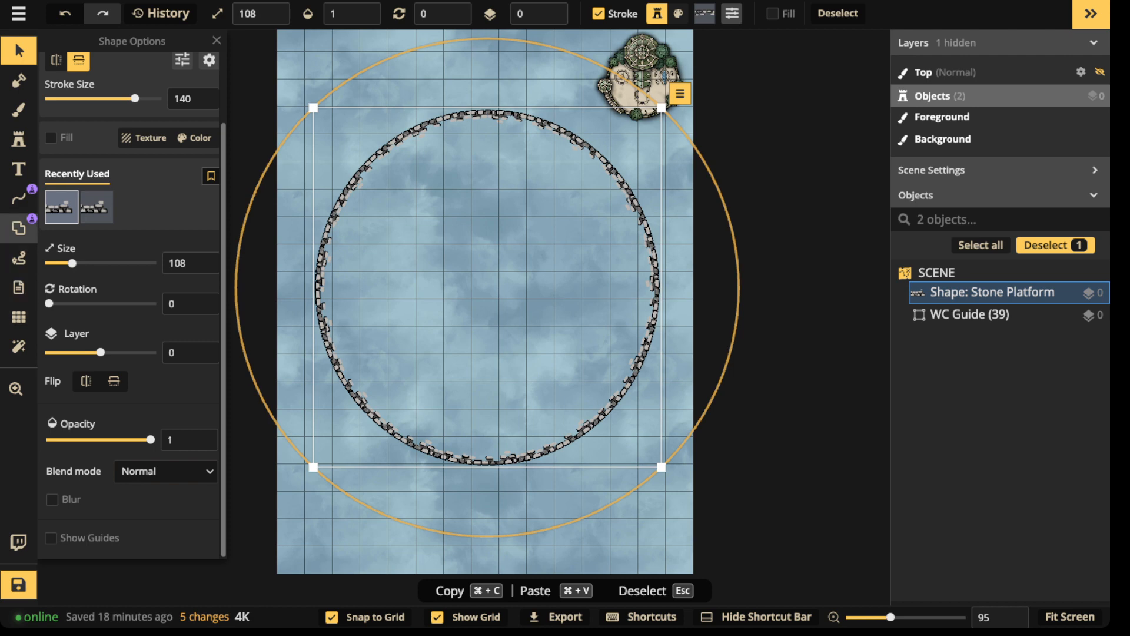
- Stretch the stone ring into a taller oval by moving its bottom node down about 0.7 grid square
{"action": "left_click", "coordinate": [19, 228]}
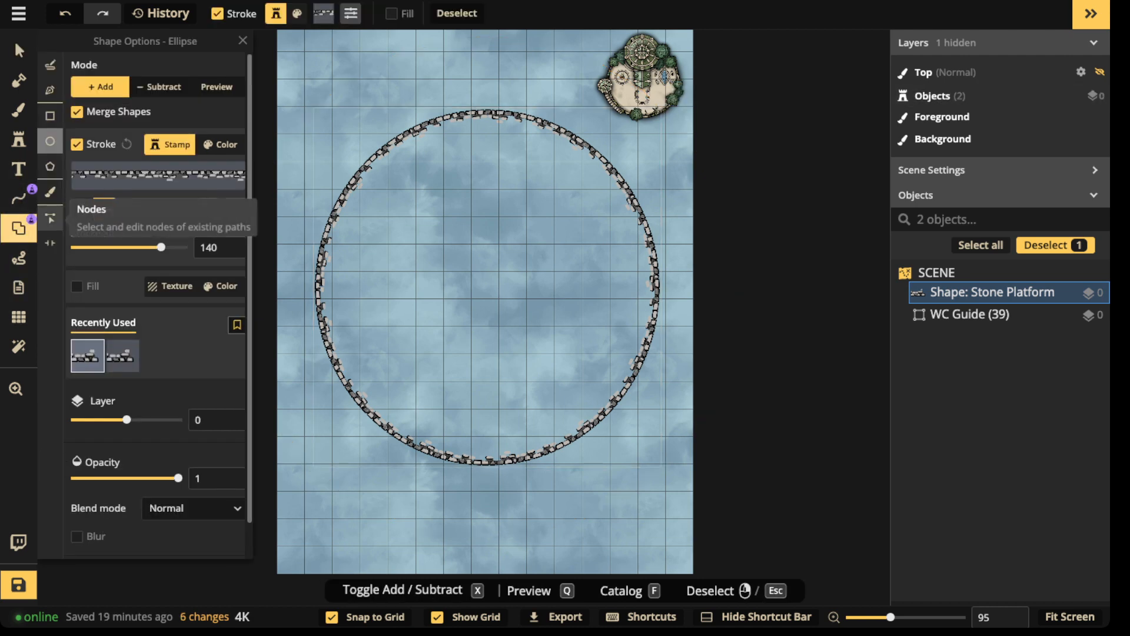
{"action": "left_click", "coordinate": [50, 218]}
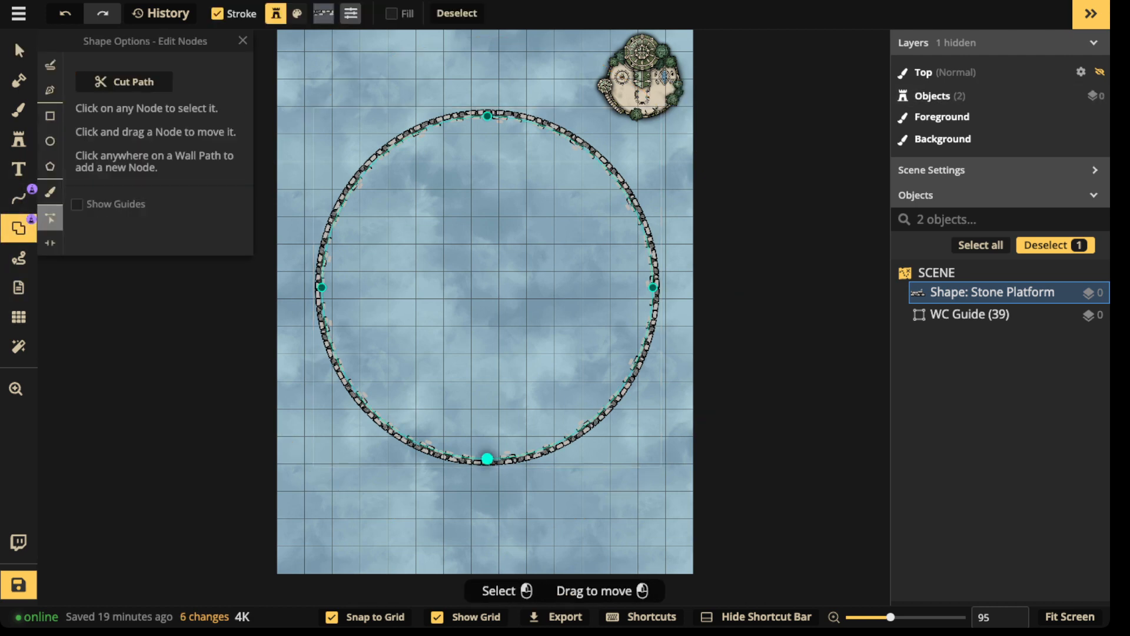
{"action": "left_click_drag", "start_coordinate": [486, 461], "coordinate": [485, 477]}
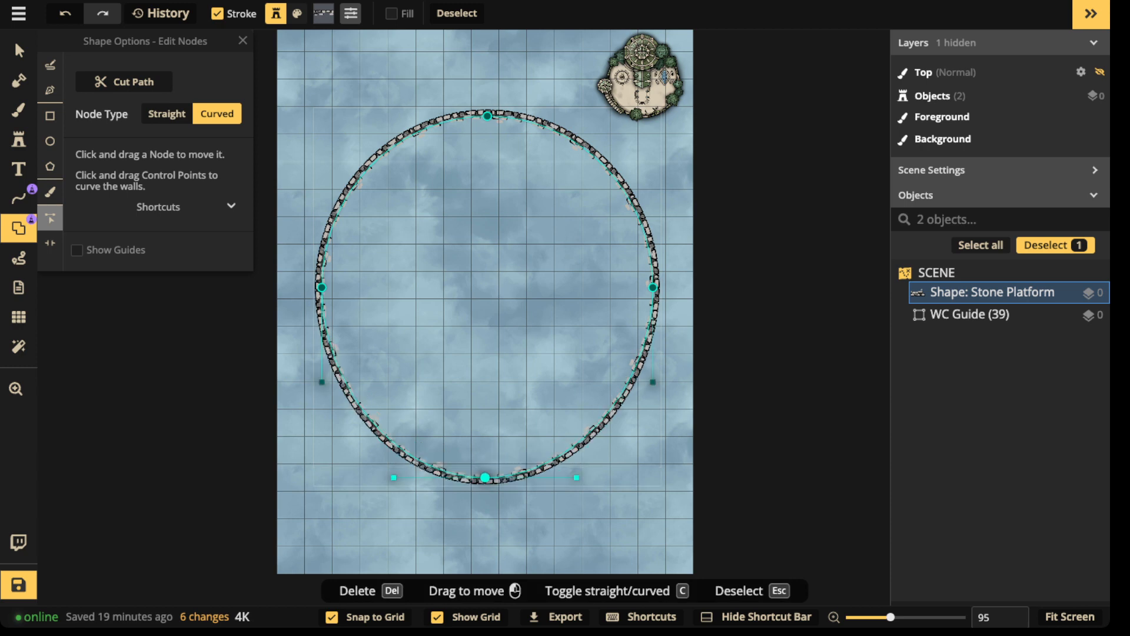
{"action": "left_click", "coordinate": [19, 51]}
{"action": "left_click", "coordinate": [398, 189]}
{"action": "scroll", "coordinate": [398, 189], "scroll_direction": "down", "scroll_amount": 2}
{"action": "left_click", "coordinate": [357, 188]}
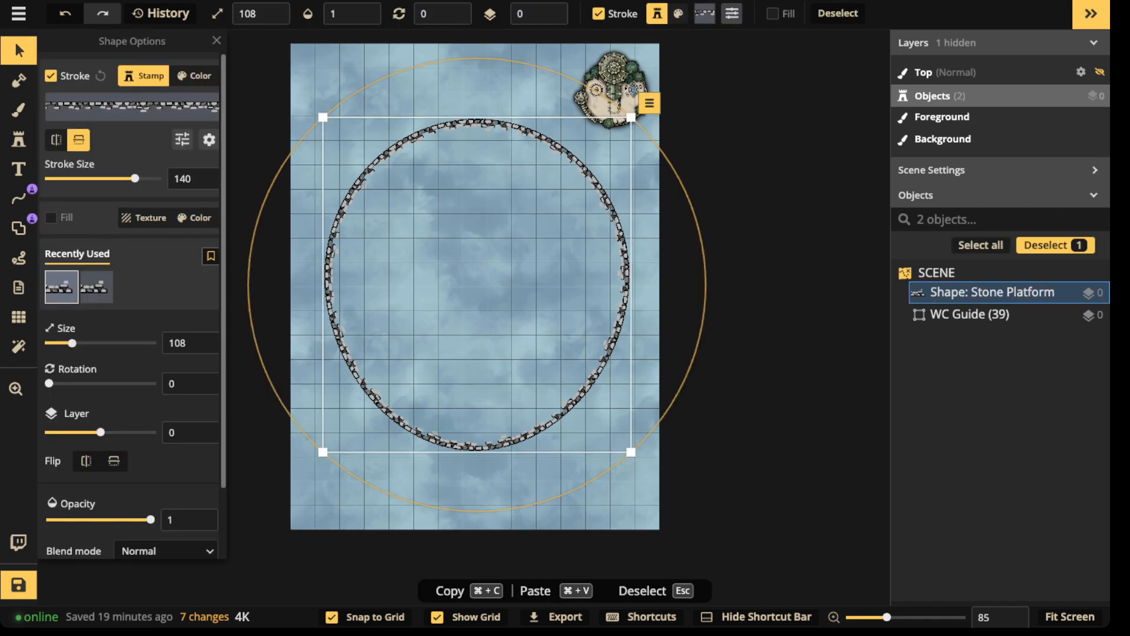
- Compare the outline of the stone oval with the WC Guide fortress, both close up and across the whole map
{"action": "scroll", "coordinate": [457, 294], "scroll_direction": "down", "scroll_amount": 2}
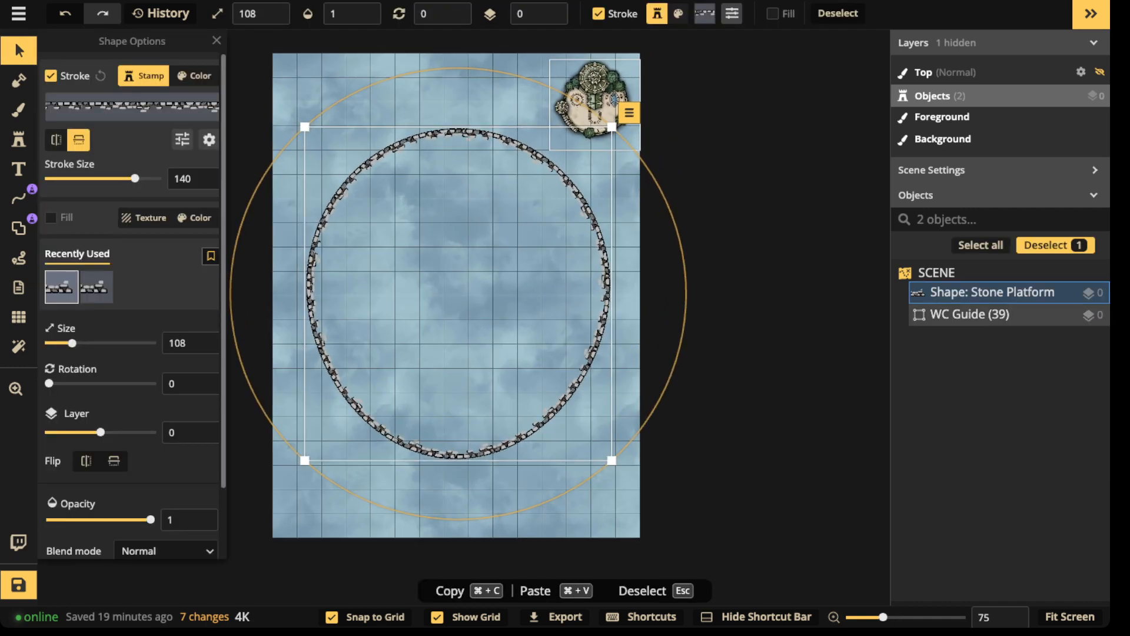
{"action": "scroll", "coordinate": [561, 116], "scroll_direction": "up", "scroll_amount": 6}
{"action": "scroll", "coordinate": [604, 77], "scroll_direction": "up", "scroll_amount": 3}
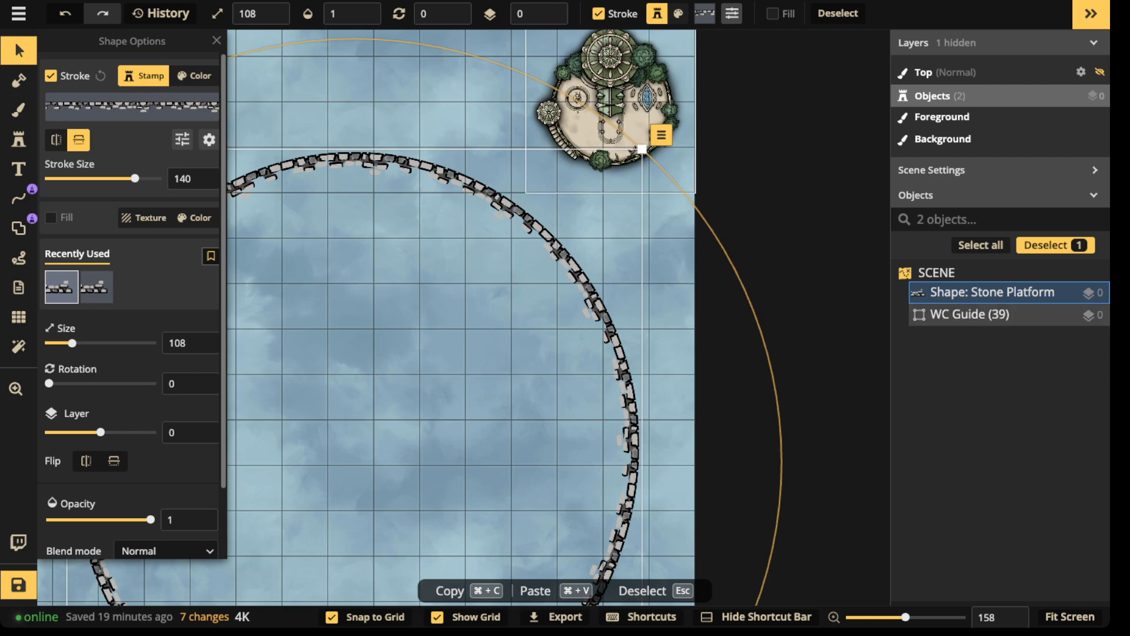
{"action": "scroll", "coordinate": [549, 124], "scroll_direction": "down", "scroll_amount": 2}
{"action": "left_click_drag", "start_coordinate": [548, 125], "coordinate": [502, 259]}
{"action": "scroll", "coordinate": [499, 253], "scroll_direction": "up", "scroll_amount": 5}
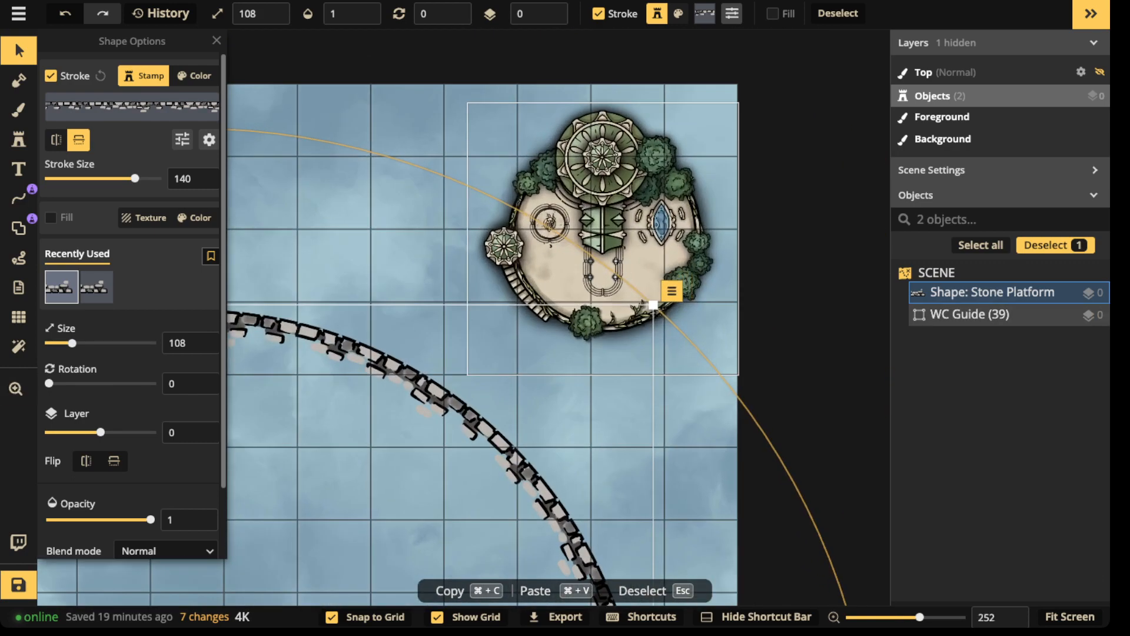
{"action": "scroll", "coordinate": [386, 310], "scroll_direction": "down", "scroll_amount": 4}
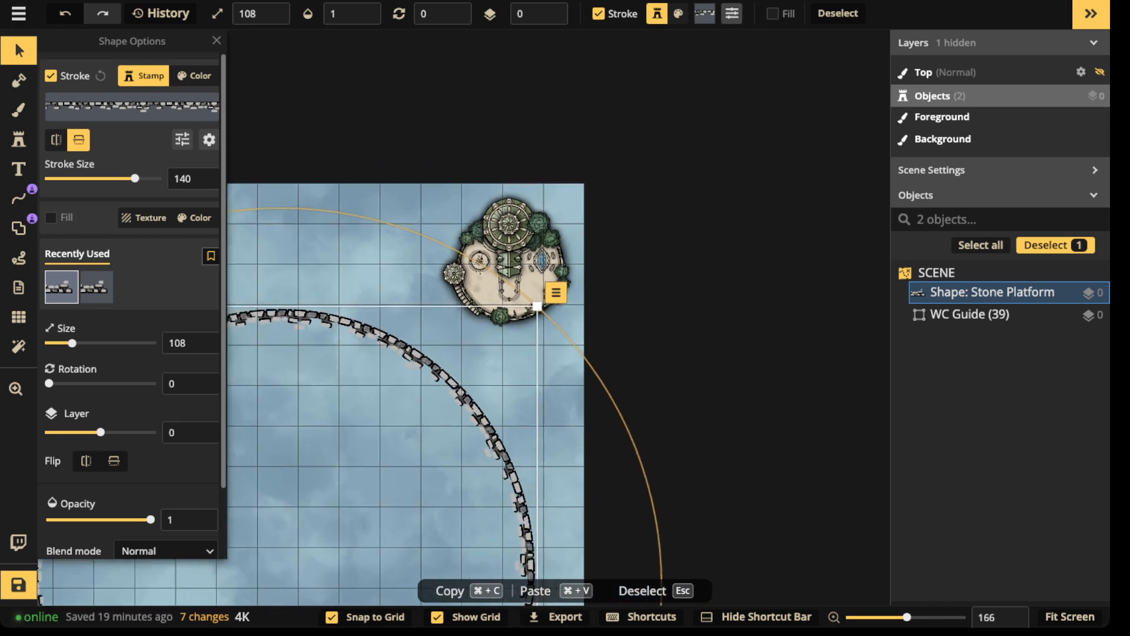
{"action": "left_click_drag", "start_coordinate": [385, 310], "coordinate": [537, 51]}
{"action": "scroll", "coordinate": [453, 259], "scroll_direction": "down", "scroll_amount": 1}
{"action": "scroll", "coordinate": [442, 287], "scroll_direction": "down", "scroll_amount": 1}
{"action": "left_click_drag", "start_coordinate": [443, 287], "coordinate": [483, 273]}
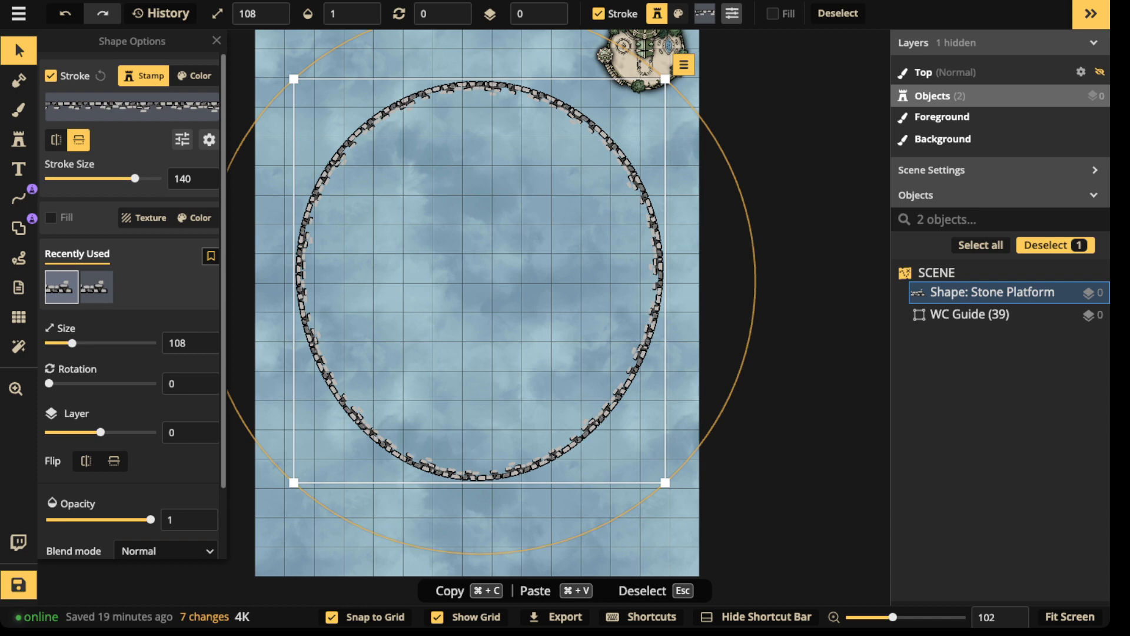
- Add a foreground mask inside the stone oval, tracing along its wall with a size 70 round brush and bucket-filling the middle
{"action": "left_click", "coordinate": [19, 79]}
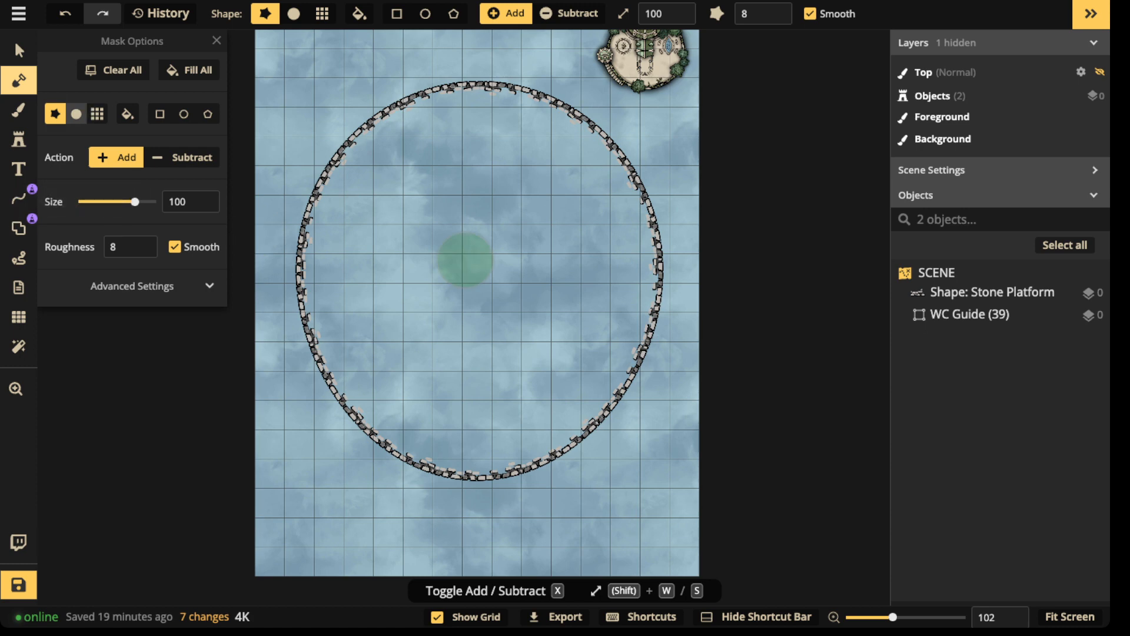
{"action": "left_click", "coordinate": [76, 114]}
{"action": "key", "text": "shift+s"}
{"action": "key", "text": "shift+s"}
{"action": "key", "text": "shift+s"}
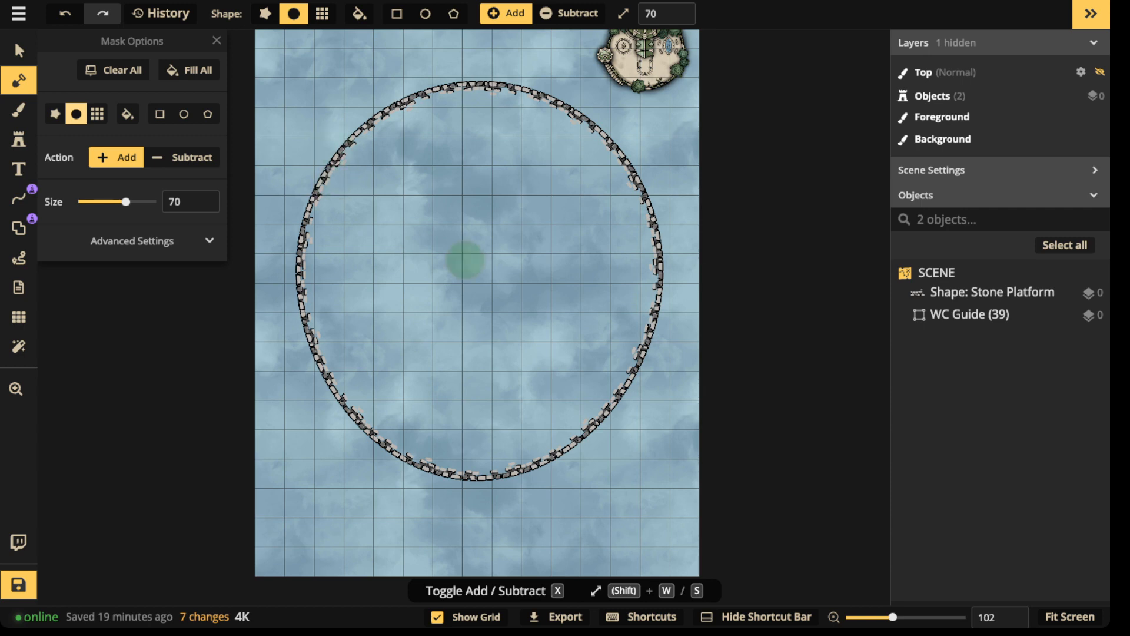
{"action": "mouse_move", "coordinate": [347, 175]}
{"action": "left_mouse_down"}
{"action": "mouse_move", "coordinate": [320, 244]}
{"action": "mouse_move", "coordinate": [322, 297]}
{"action": "mouse_move", "coordinate": [349, 374]}
{"action": "mouse_move", "coordinate": [382, 415]}
{"action": "mouse_move", "coordinate": [466, 458]}
{"action": "mouse_move", "coordinate": [527, 451]}
{"action": "mouse_move", "coordinate": [567, 426]}
{"action": "mouse_move", "coordinate": [627, 346]}
{"action": "mouse_move", "coordinate": [638, 287]}
{"action": "mouse_move", "coordinate": [631, 223]}
{"action": "mouse_move", "coordinate": [595, 151]}
{"action": "mouse_move", "coordinate": [493, 103]}
{"action": "mouse_move", "coordinate": [519, 109]}
{"action": "mouse_move", "coordinate": [412, 116]}
{"action": "mouse_move", "coordinate": [349, 181]}
{"action": "mouse_move", "coordinate": [355, 156]}
{"action": "left_mouse_up"}
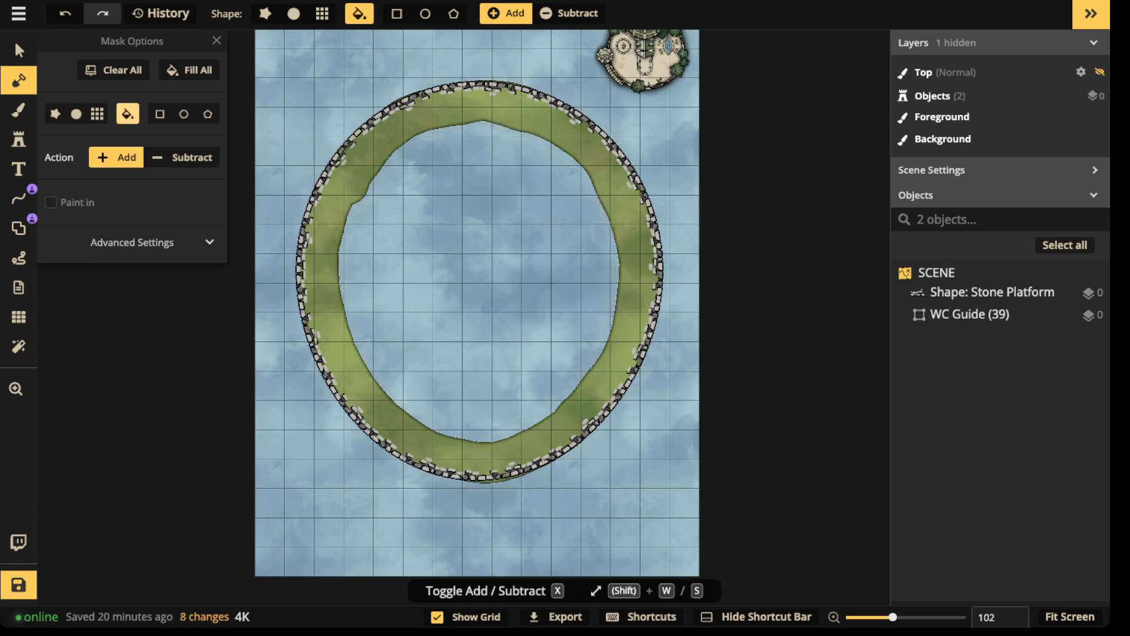
{"action": "left_click", "coordinate": [478, 282]}
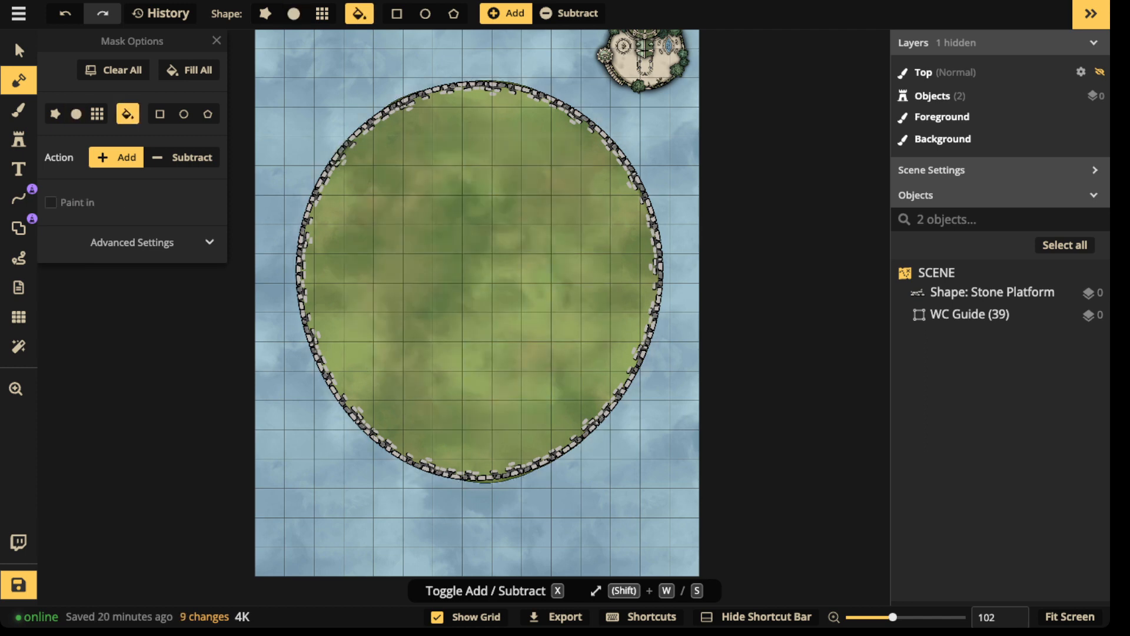
- Disable the mask effects so the foreground mask has no stroke, outline, shadows or ripples
{"action": "left_click", "coordinate": [132, 242]}
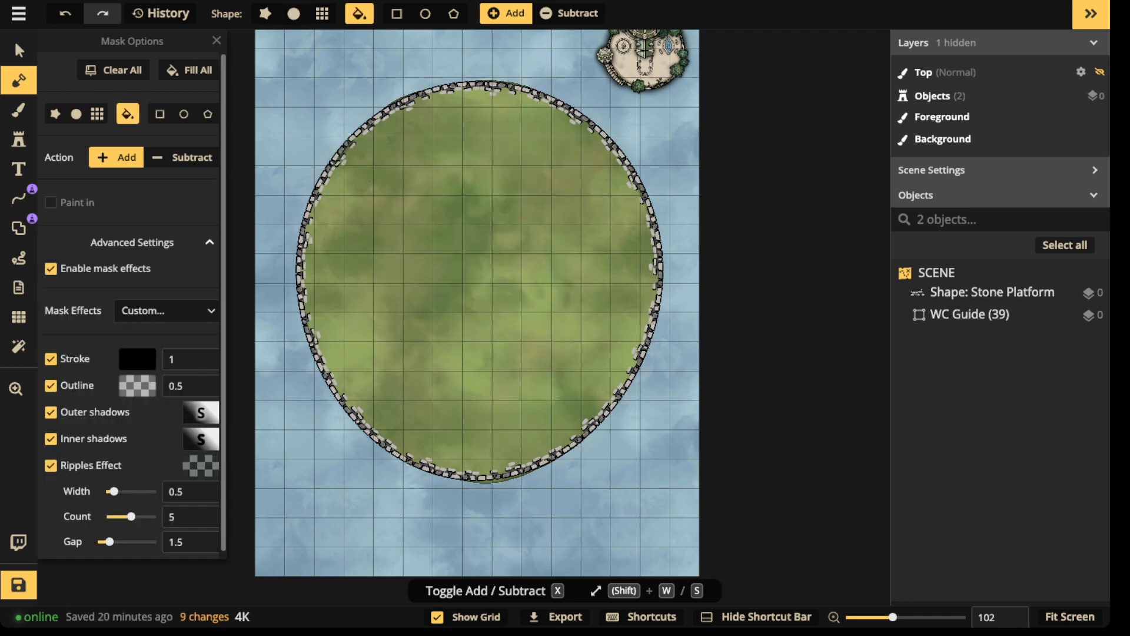
{"action": "left_click", "coordinate": [51, 269]}
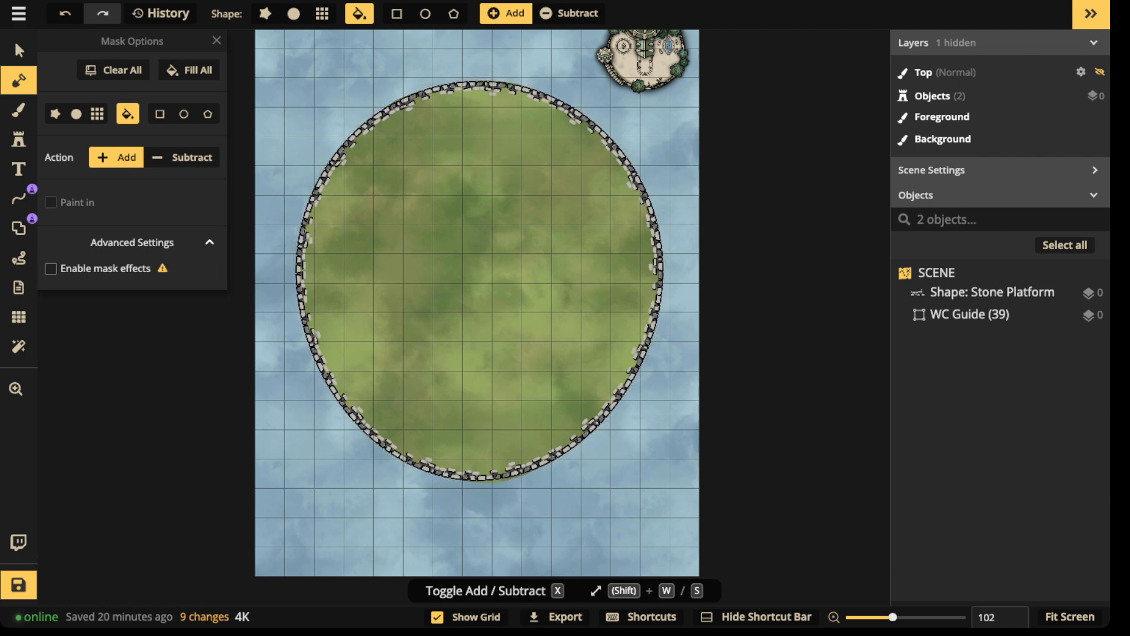
{"action": "left_click", "coordinate": [50, 269]}
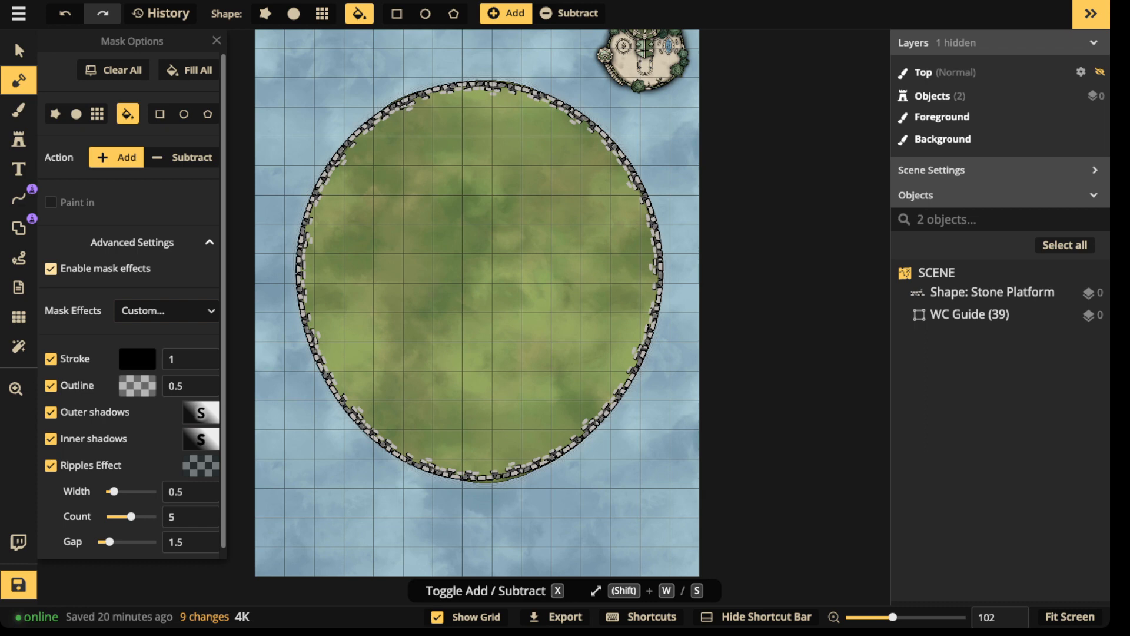
{"action": "left_click", "coordinate": [51, 268]}
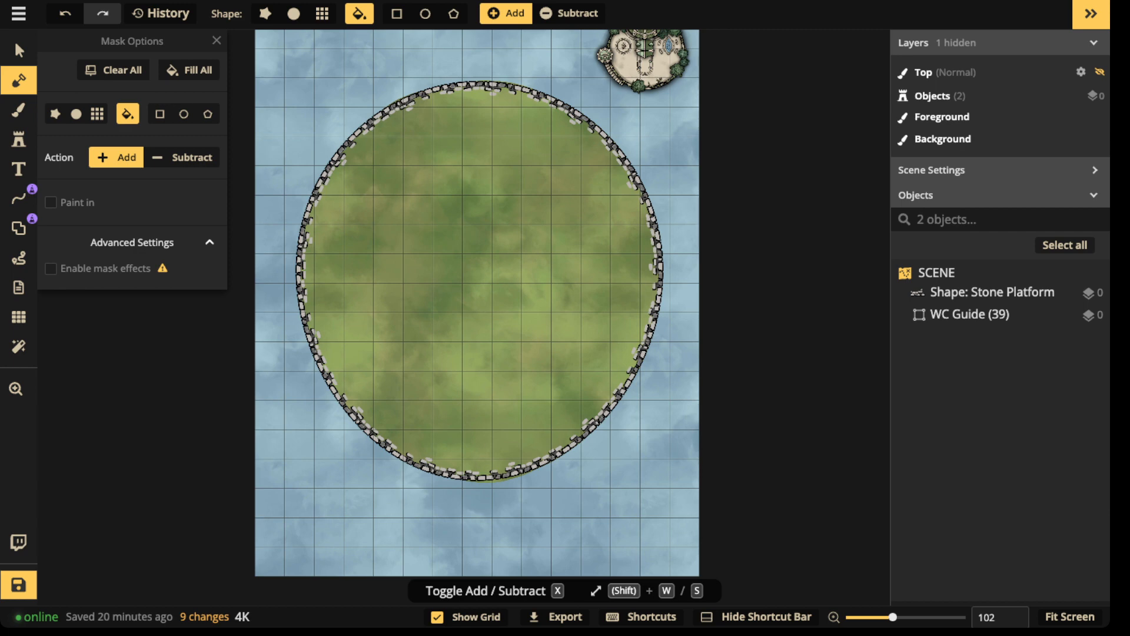
- Subtract the mask spilling outside the lower edge of the stone oval with a size 30 round brush
{"action": "key", "text": "x"}
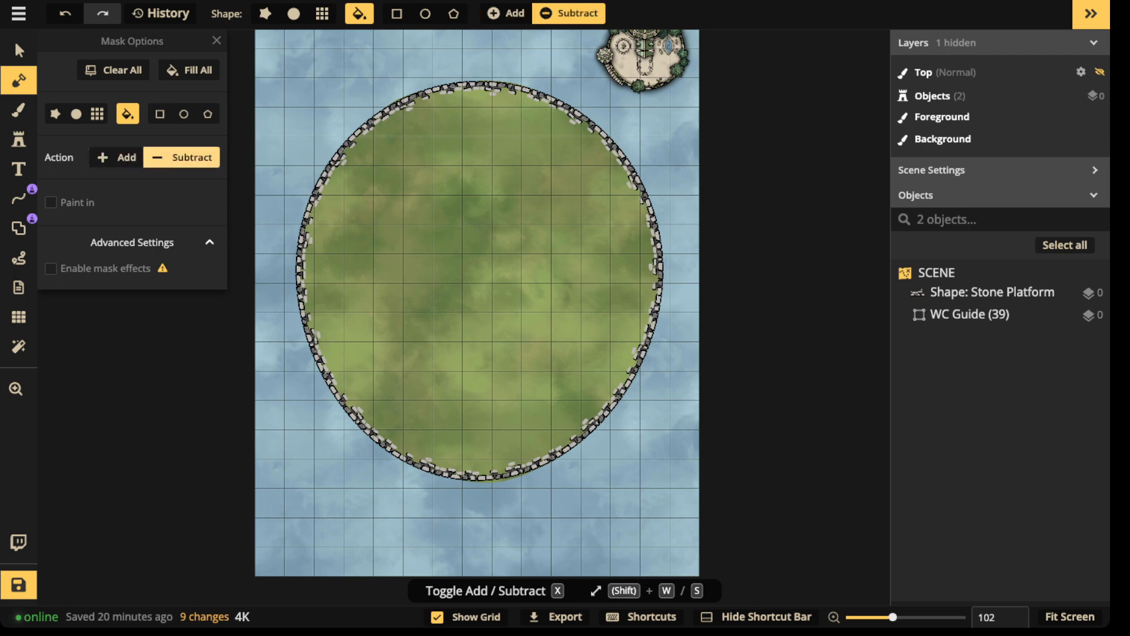
{"action": "left_click", "coordinate": [76, 114]}
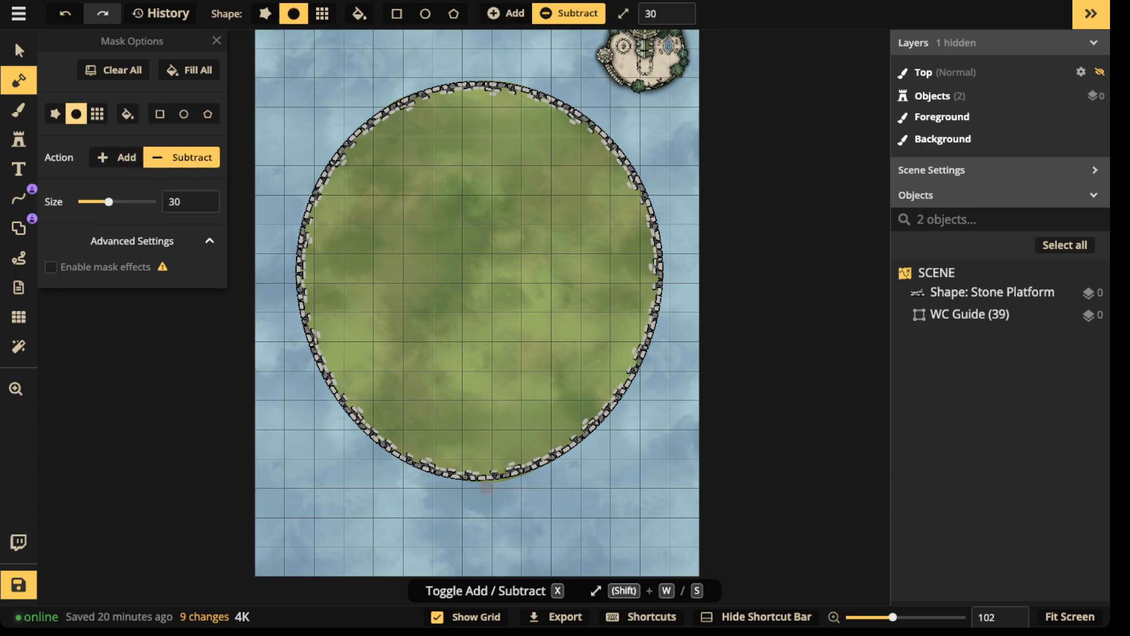
{"action": "left_click_drag", "start_coordinate": [478, 487], "coordinate": [546, 470]}
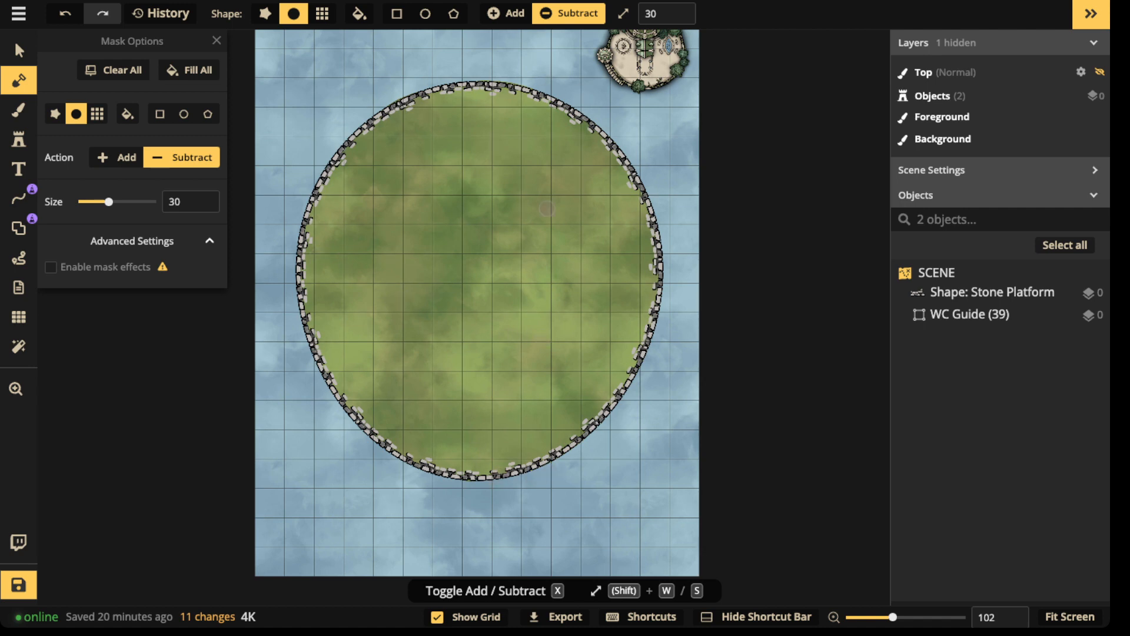
{"action": "scroll", "coordinate": [379, 280], "scroll_direction": "up", "scroll_amount": 2}
{"action": "scroll", "coordinate": [269, 295], "scroll_direction": "up", "scroll_amount": 1}
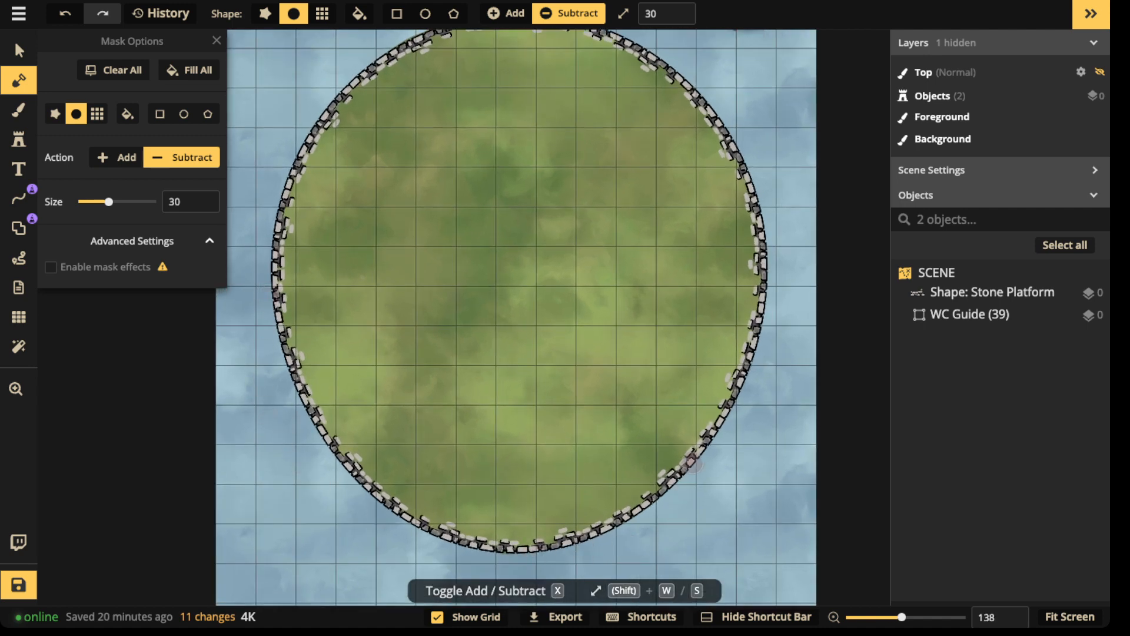
{"action": "left_click_drag", "start_coordinate": [504, 556], "coordinate": [568, 555]}
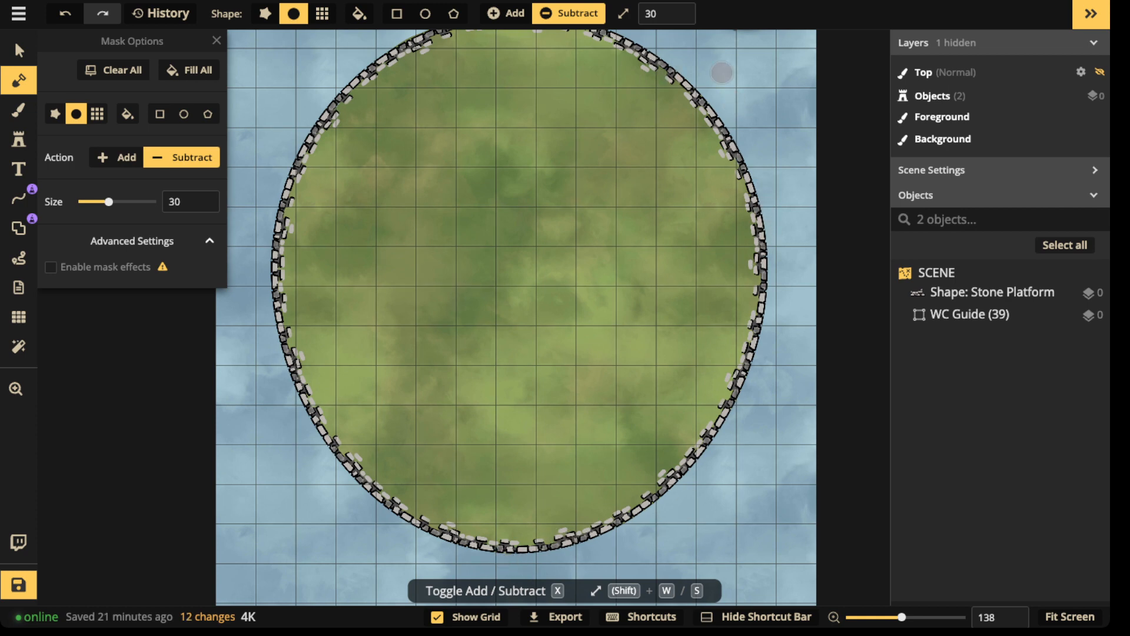
- Touch up the mask along the inner side of the stone oval by adding to it with a size 70 round brush
{"action": "left_click_drag", "start_coordinate": [715, 75], "coordinate": [692, 193]}
{"action": "scroll", "coordinate": [690, 259], "scroll_direction": "up", "scroll_amount": 3}
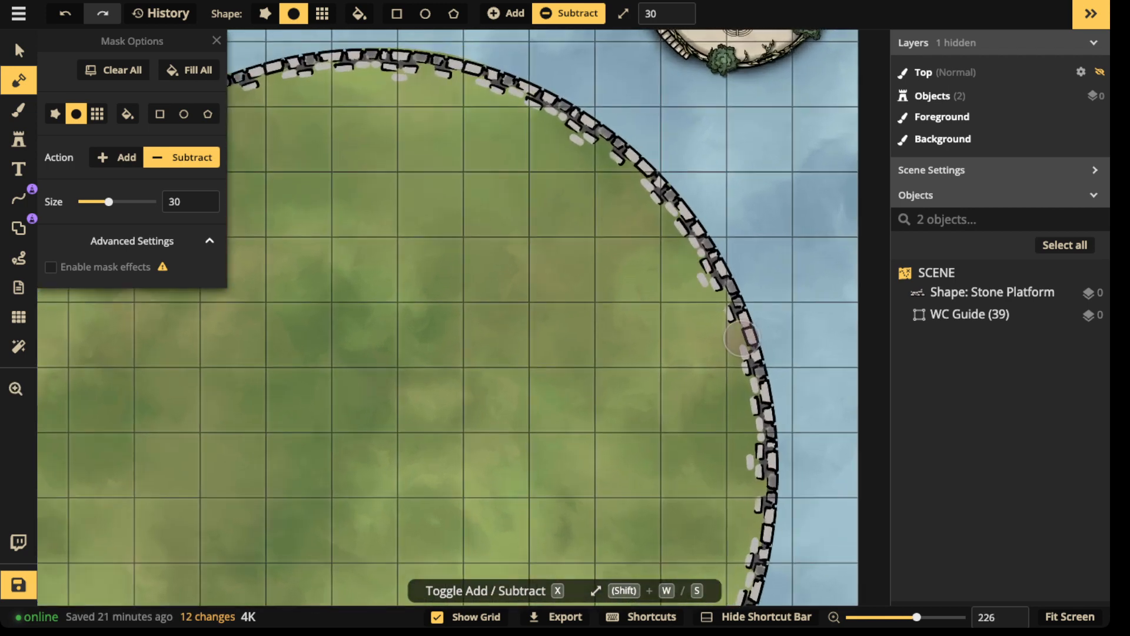
{"action": "key", "text": "x"}
{"action": "key", "text": "w"}
{"action": "key", "text": "w"}
{"action": "key", "text": "w"}
{"action": "key", "text": "w"}
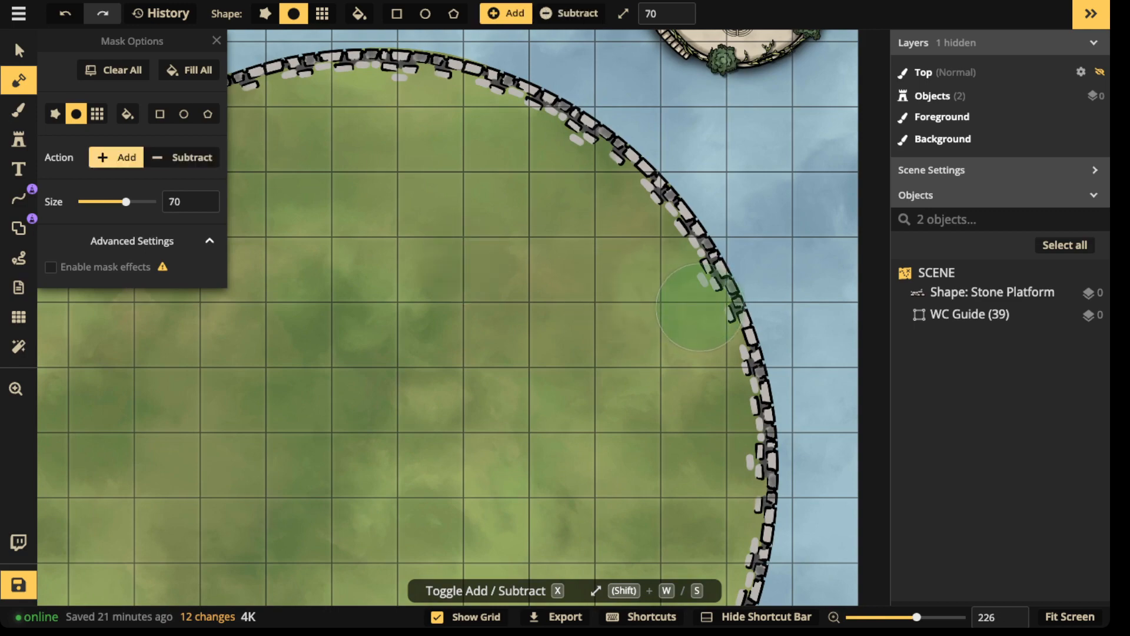
{"action": "left_click", "coordinate": [694, 310]}
{"action": "left_click_drag", "start_coordinate": [602, 345], "coordinate": [602, 227]}
{"action": "left_click_drag", "start_coordinate": [578, 406], "coordinate": [610, 298]}
{"action": "left_click_drag", "start_coordinate": [543, 450], "coordinate": [585, 318]}
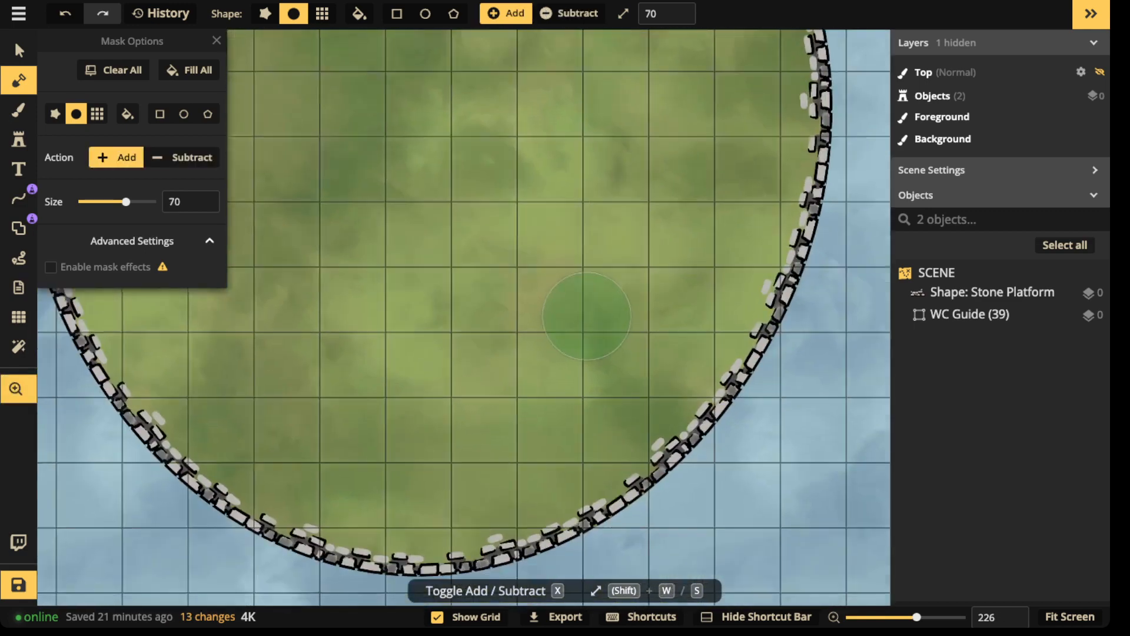
{"action": "mouse_move", "coordinate": [567, 394]}
{"action": "left_mouse_down"}
{"action": "mouse_move", "coordinate": [585, 328]}
{"action": "mouse_move", "coordinate": [747, 389]}
{"action": "left_mouse_up"}
{"action": "left_click", "coordinate": [686, 343]}
{"action": "left_click", "coordinate": [686, 347]}
{"action": "left_click_drag", "start_coordinate": [565, 247], "coordinate": [594, 365]}
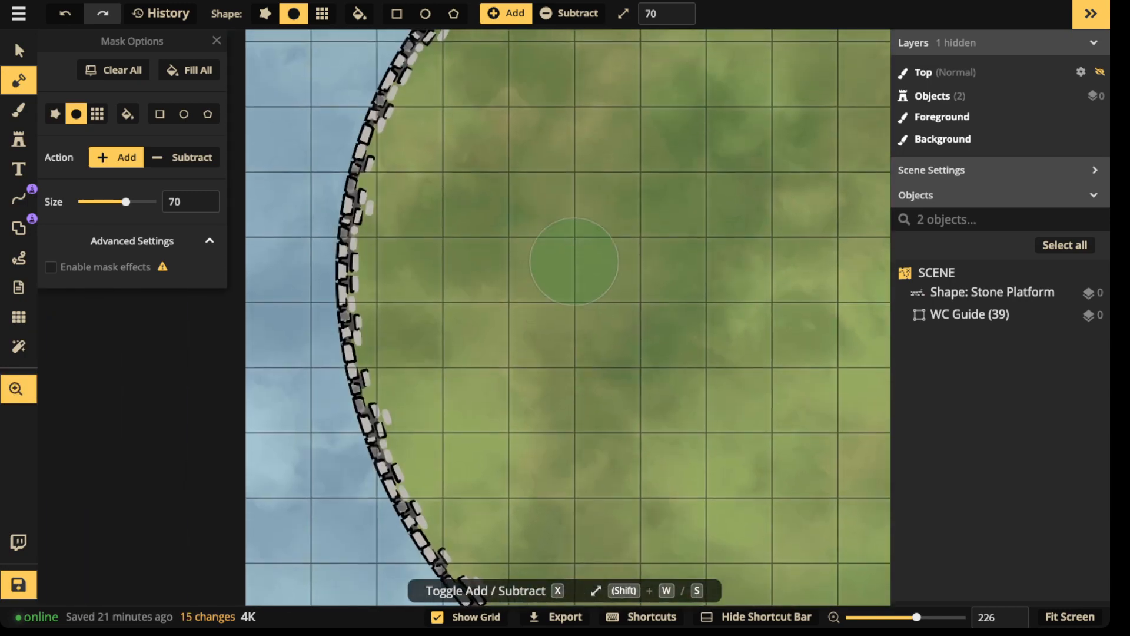
- Fill the foreground inside the stone oval with the Rough Stone Floor Light texture from the Watercolor Battlemaps Wizard pack
{"action": "scroll", "coordinate": [439, 196], "scroll_direction": "down", "scroll_amount": 5}
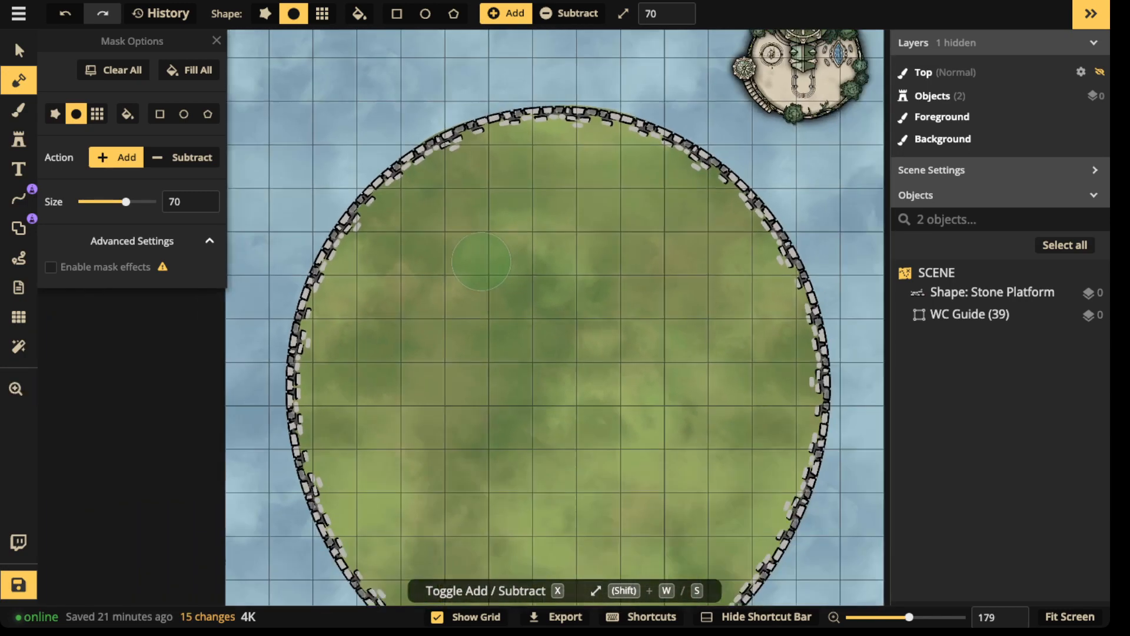
{"action": "scroll", "coordinate": [501, 286], "scroll_direction": "down", "scroll_amount": 5}
{"action": "key", "text": "b"}
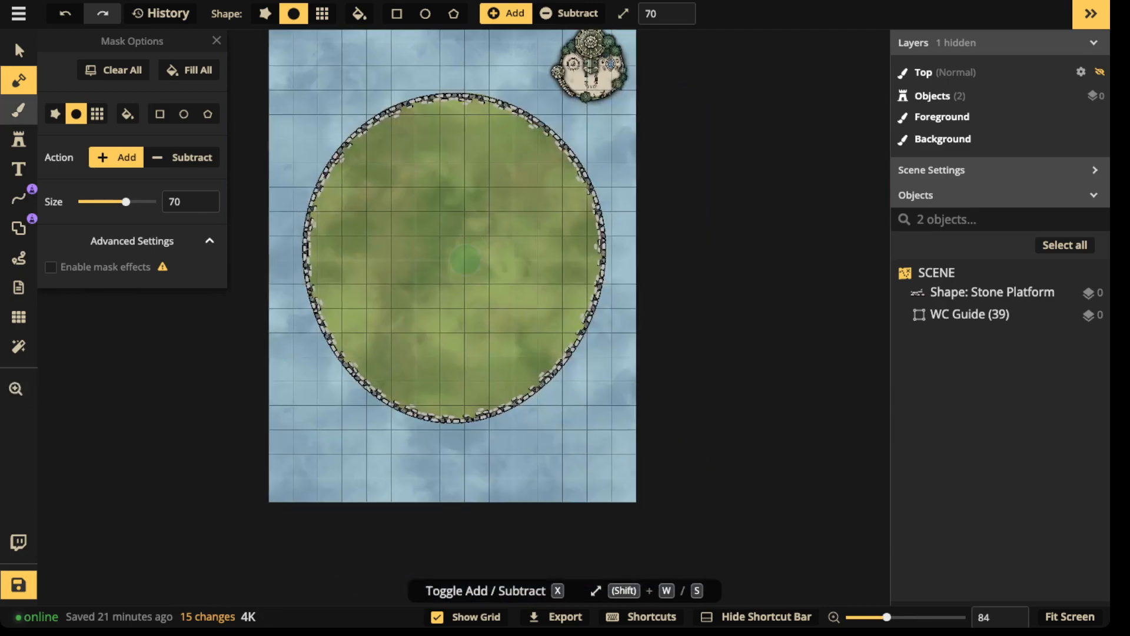
{"action": "left_click", "coordinate": [131, 178]}
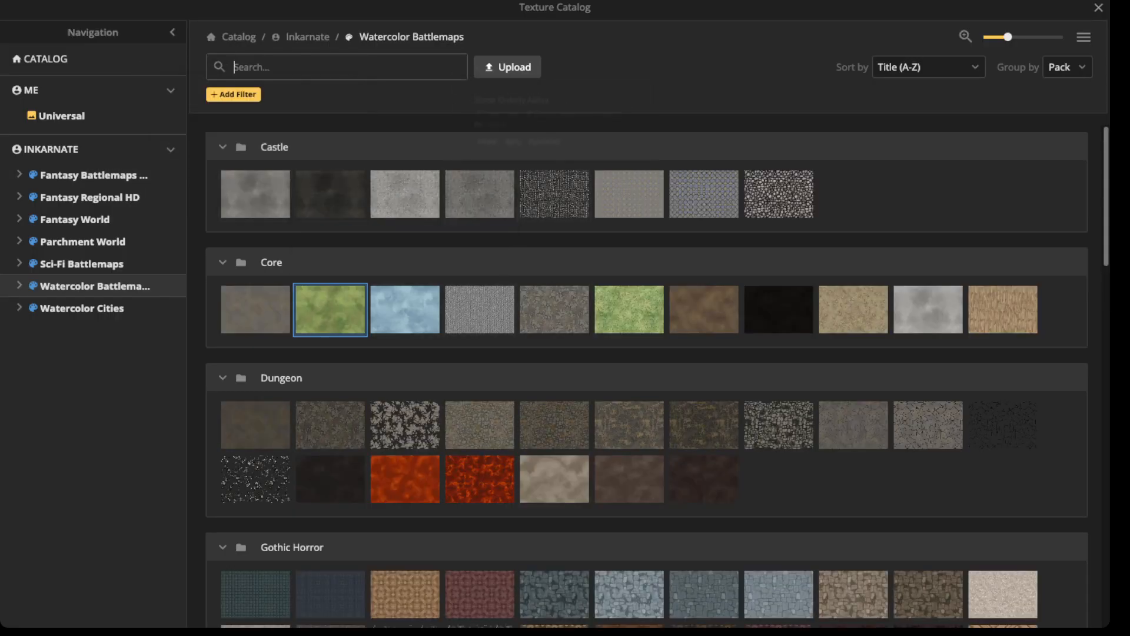
{"action": "scroll", "coordinate": [330, 471], "scroll_direction": "down", "scroll_amount": 3}
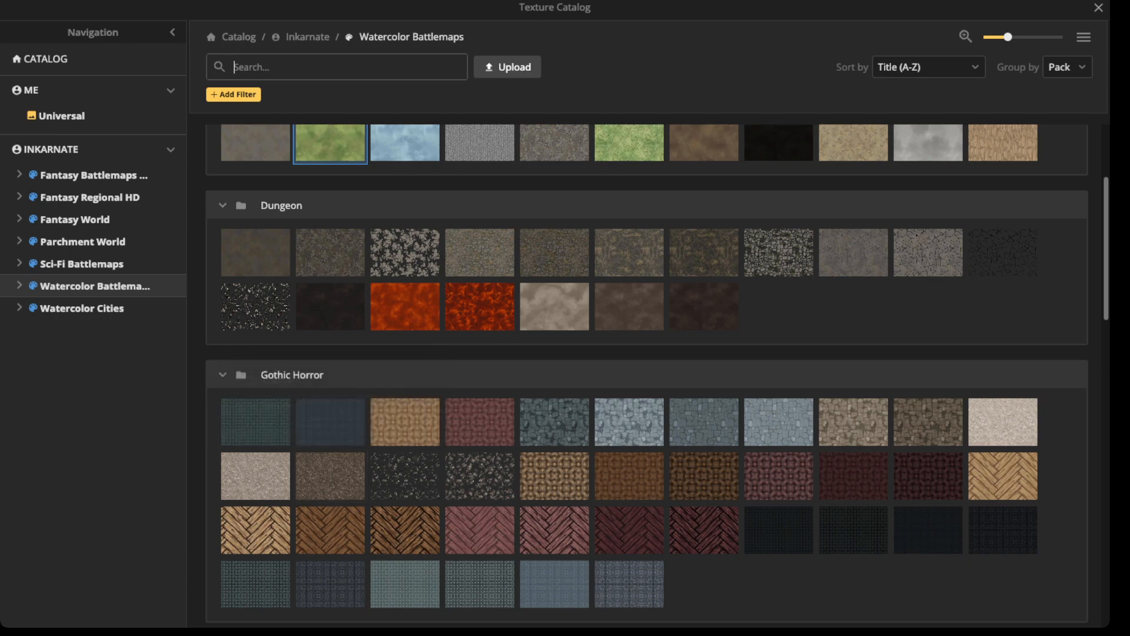
{"action": "scroll", "coordinate": [647, 377], "scroll_direction": "down", "scroll_amount": 10}
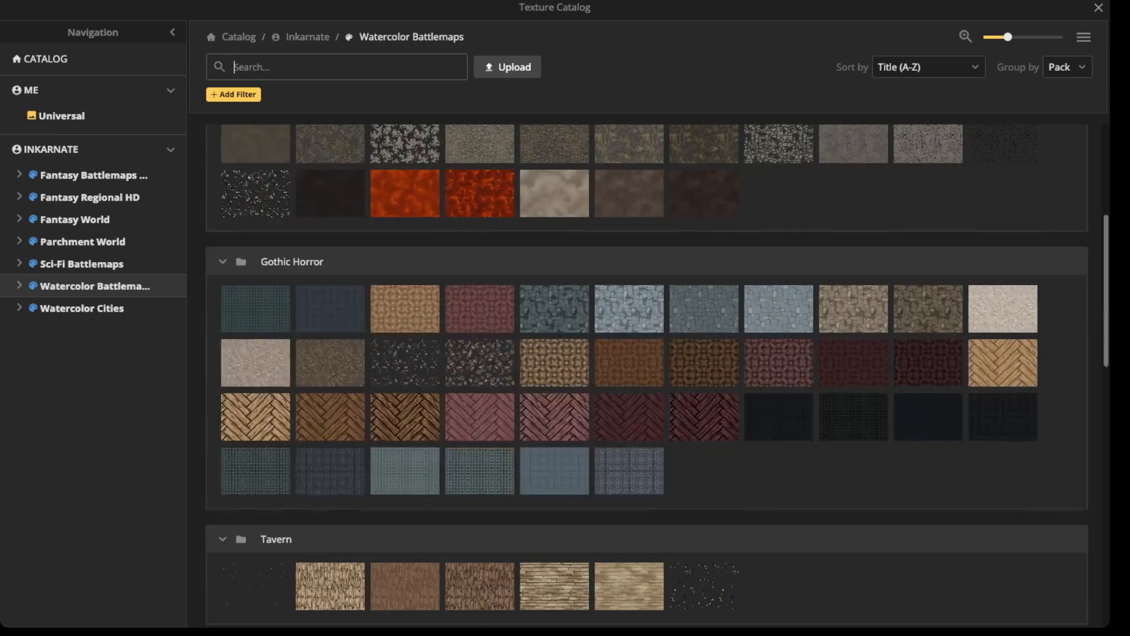
{"action": "scroll", "coordinate": [647, 376], "scroll_direction": "down", "scroll_amount": 4}
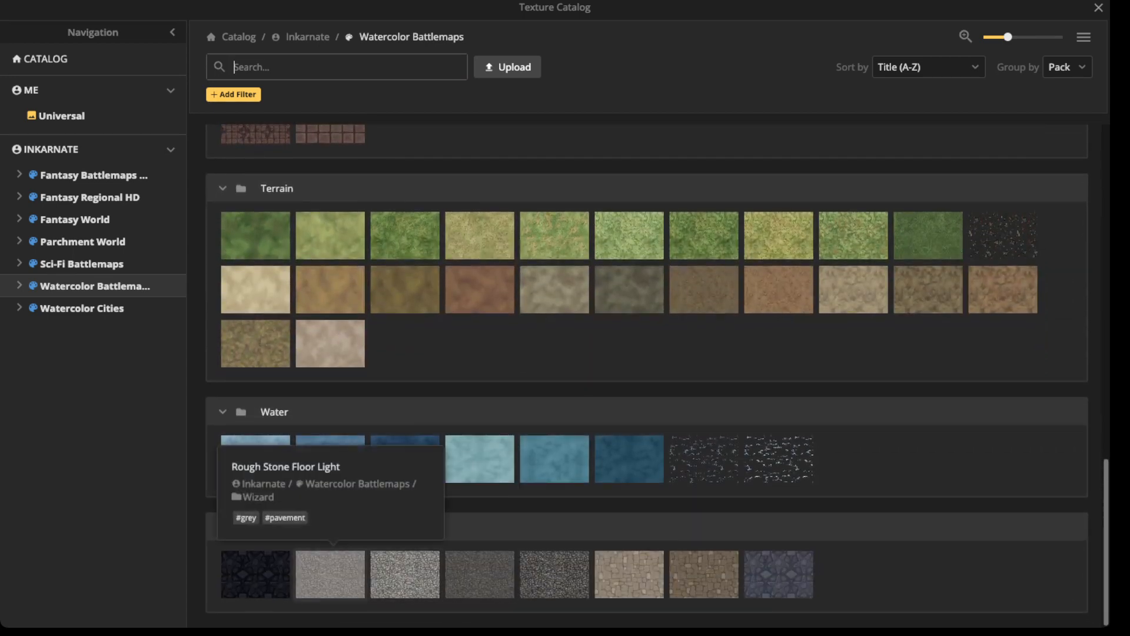
{"action": "left_click", "coordinate": [328, 570]}
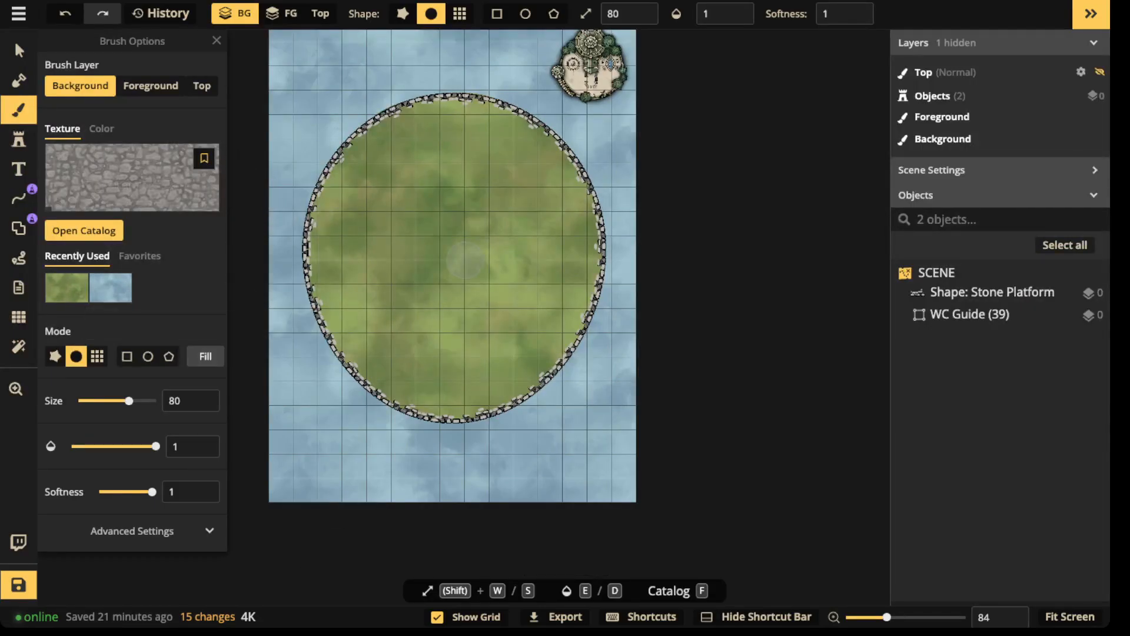
{"action": "left_click", "coordinate": [150, 86]}
{"action": "left_click", "coordinate": [205, 356]}
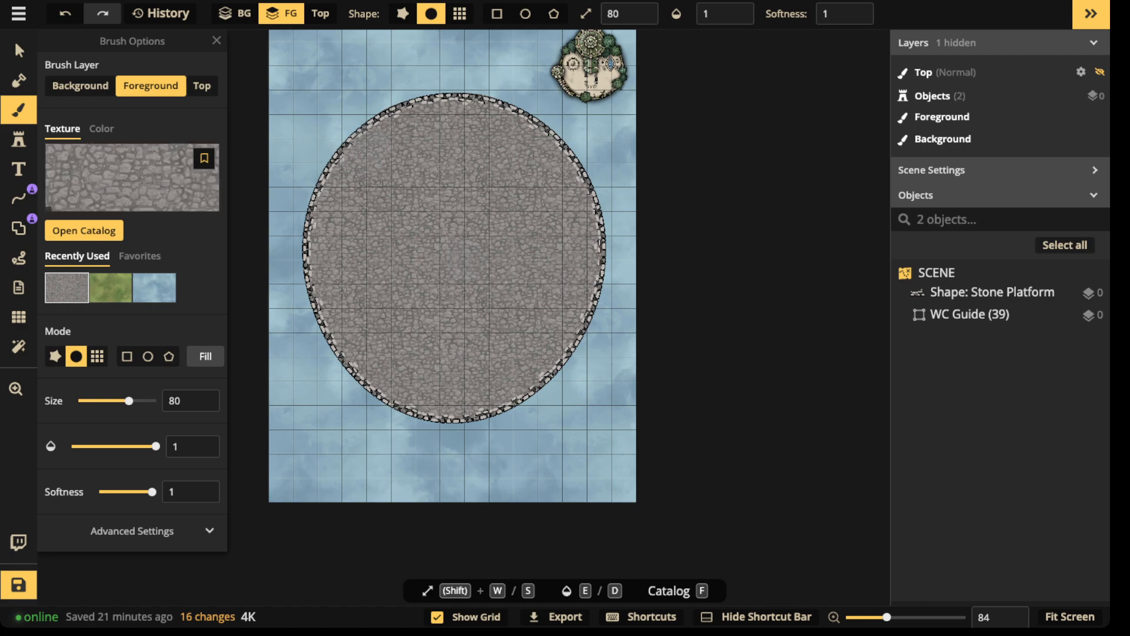
- Refill the foreground with the higher-contrast grey cobblestone texture next to Rough Stone Floor Light in the Wizard pack
{"action": "left_click", "coordinate": [132, 166]}
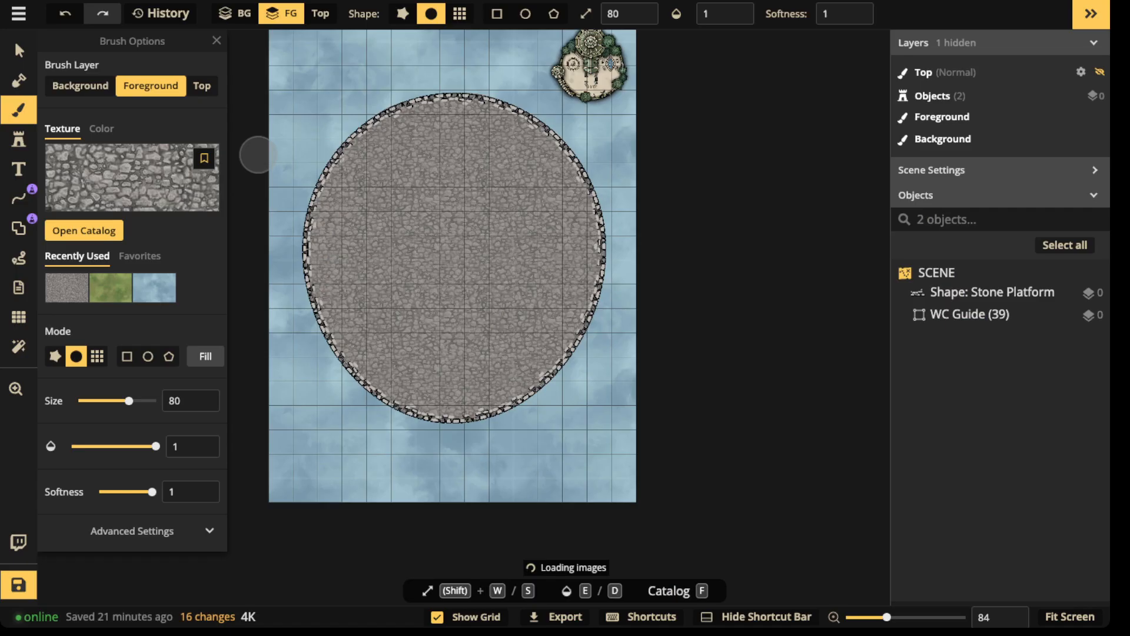
{"action": "left_click", "coordinate": [405, 574]}
{"action": "left_click", "coordinate": [206, 356]}
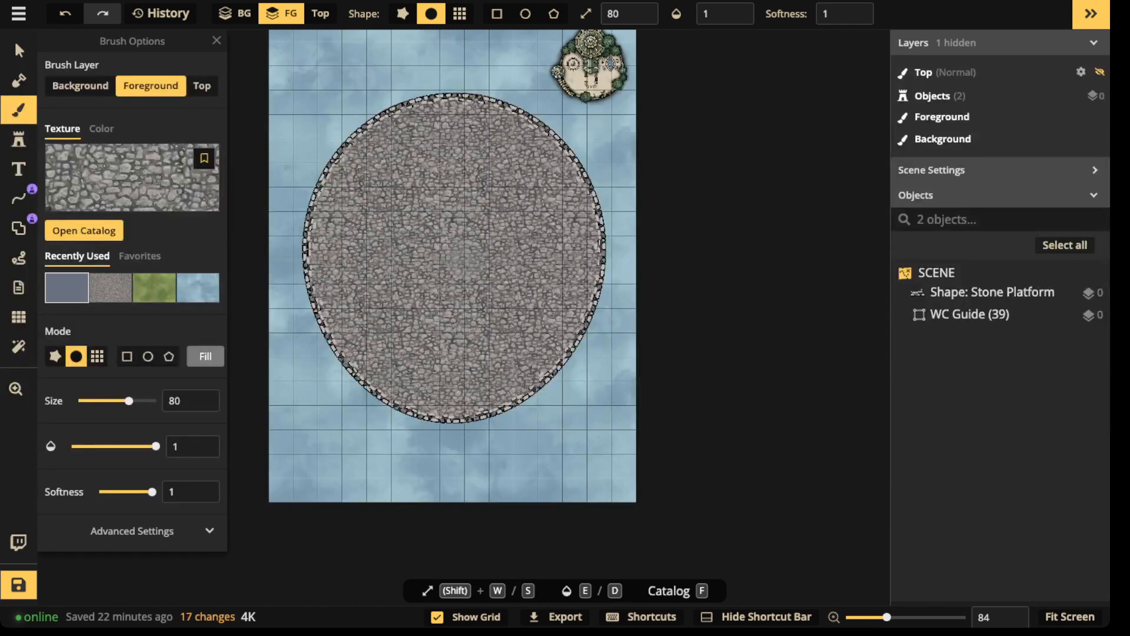
- Adjust the Stone Platform's stroke colors to saturation 0, brightness 112 and contrast 70, and deselect the shape
{"action": "left_click", "coordinate": [18, 51]}
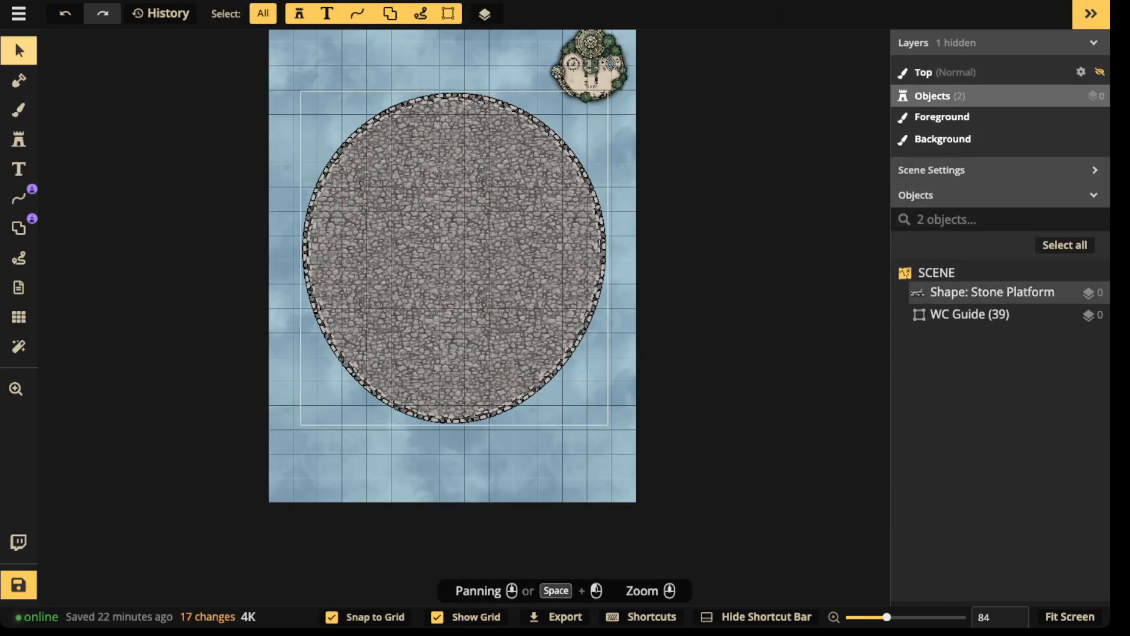
{"action": "left_click", "coordinate": [320, 176]}
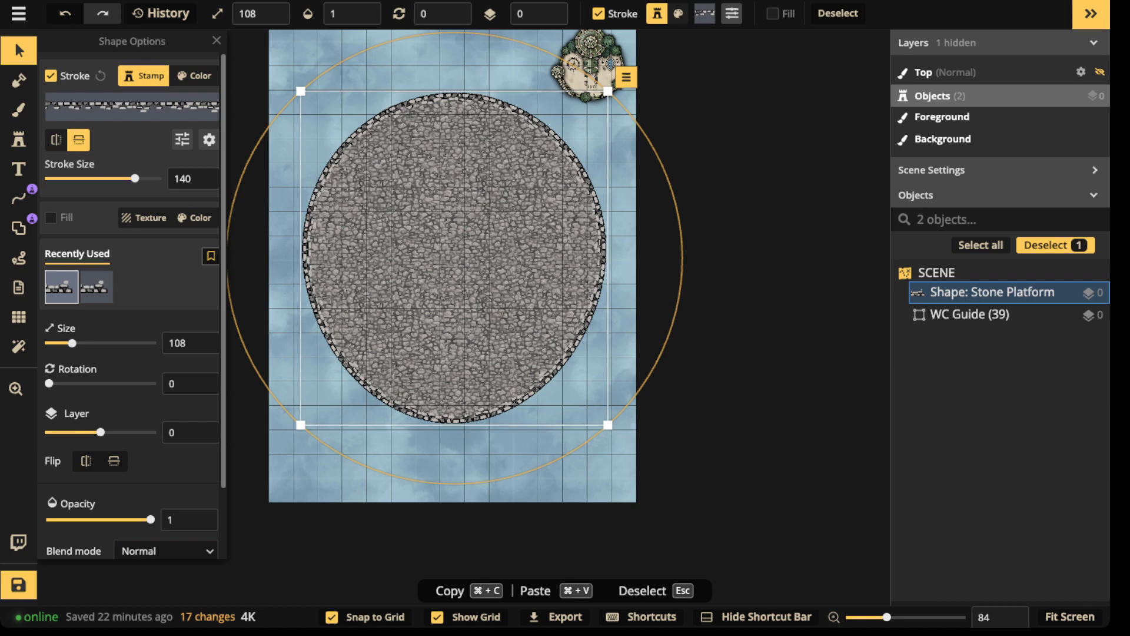
{"action": "left_click", "coordinate": [182, 139]}
{"action": "mouse_move", "coordinate": [147, 171]}
{"action": "left_mouse_down"}
{"action": "mouse_move", "coordinate": [130, 171]}
{"action": "mouse_move", "coordinate": [152, 135]}
{"action": "mouse_move", "coordinate": [91, 99]}
{"action": "left_mouse_up"}
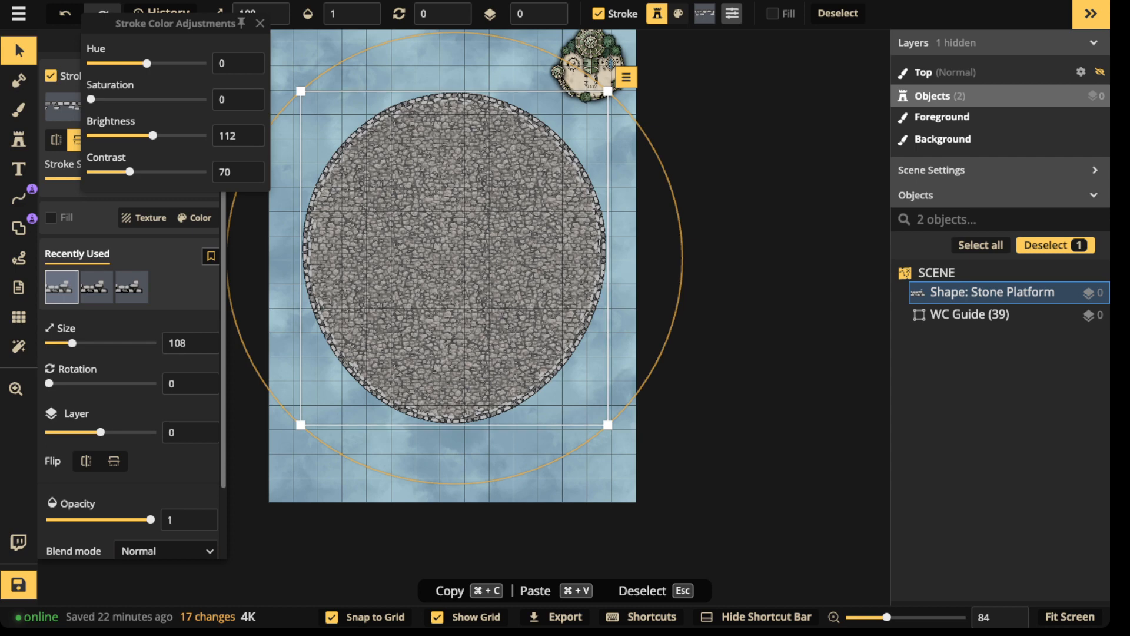
{"action": "key", "text": "Escape"}
{"action": "scroll", "coordinate": [417, 172], "scroll_direction": "down", "scroll_amount": 3}
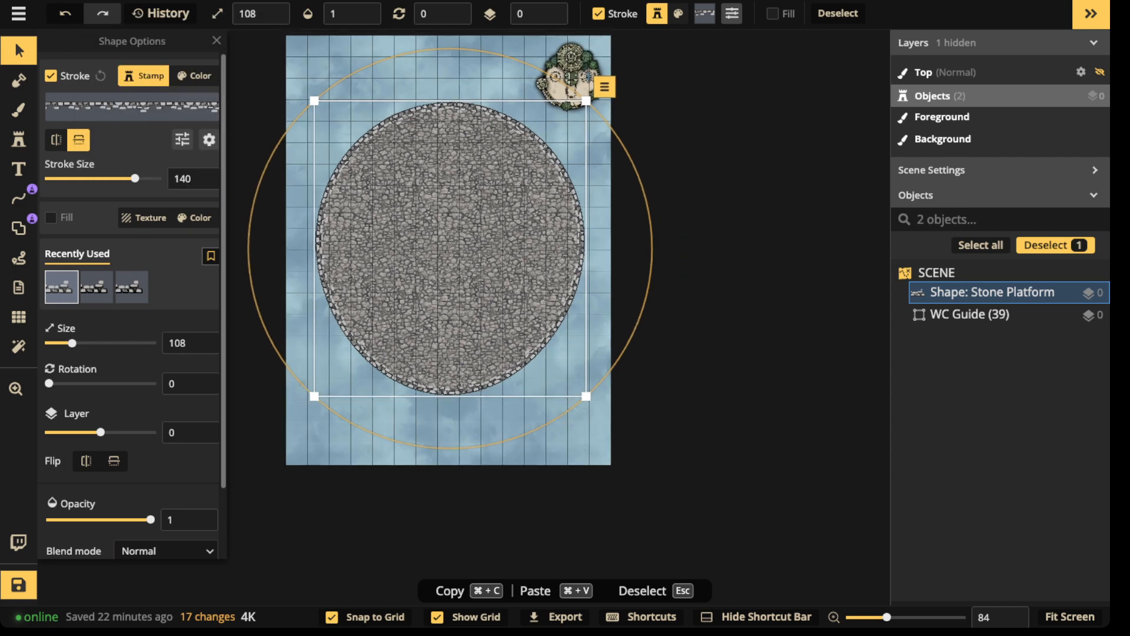
{"action": "key", "text": "Escape"}
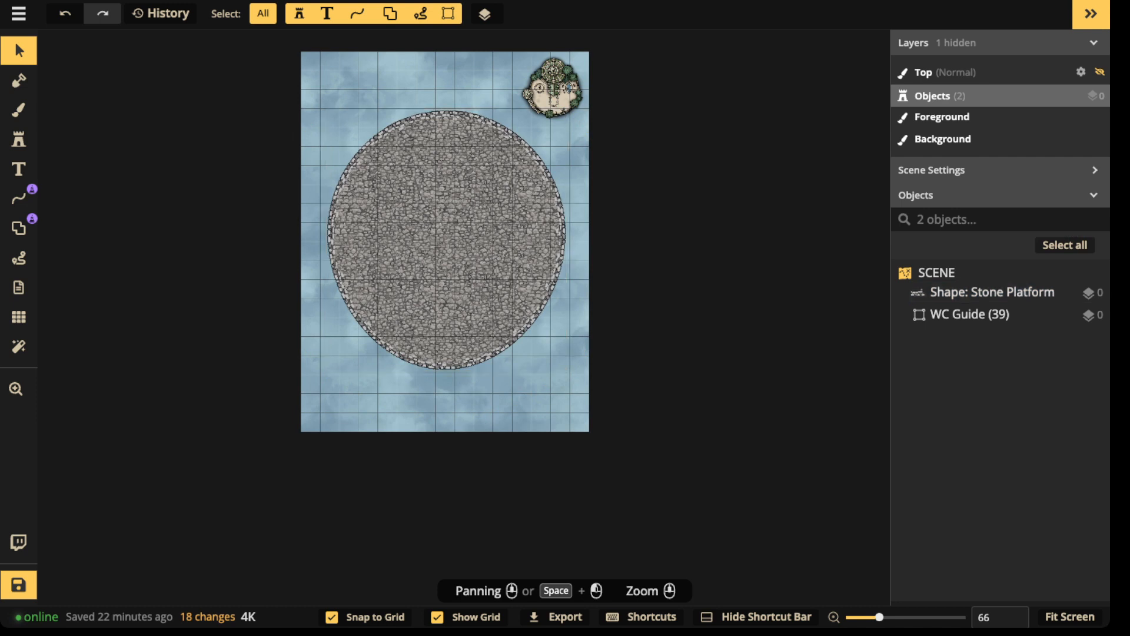
- Set up the line Pen tool with the Ivory Stairs path from the Watercolor Battlemaps Temple pack, searching the catalog for "stair"
{"action": "left_click", "coordinate": [992, 292]}
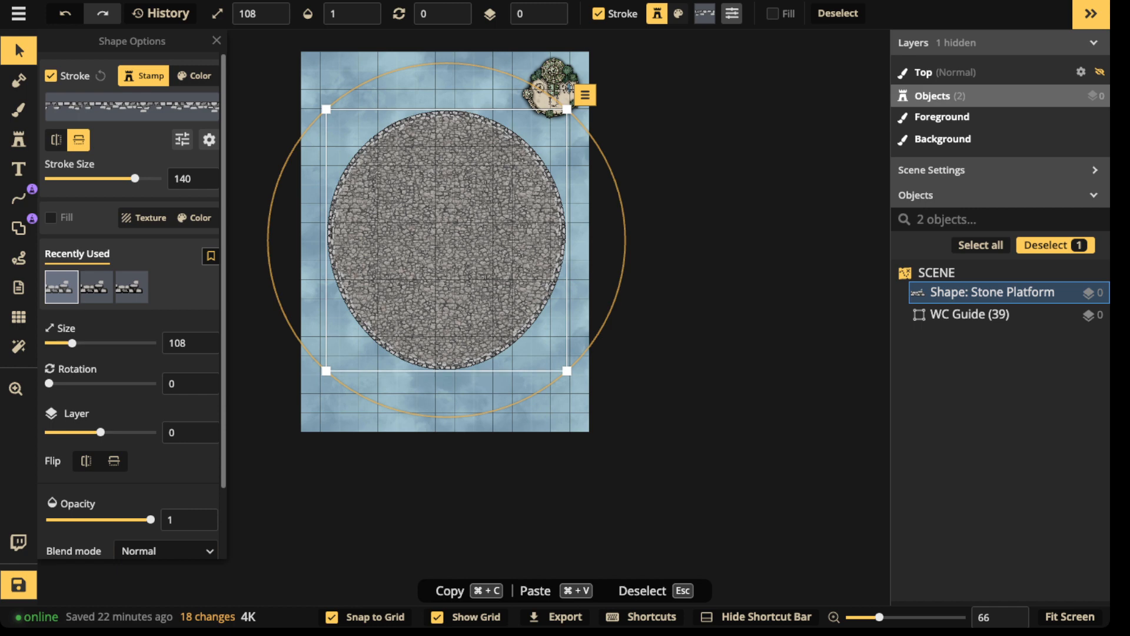
{"action": "left_click", "coordinate": [19, 139]}
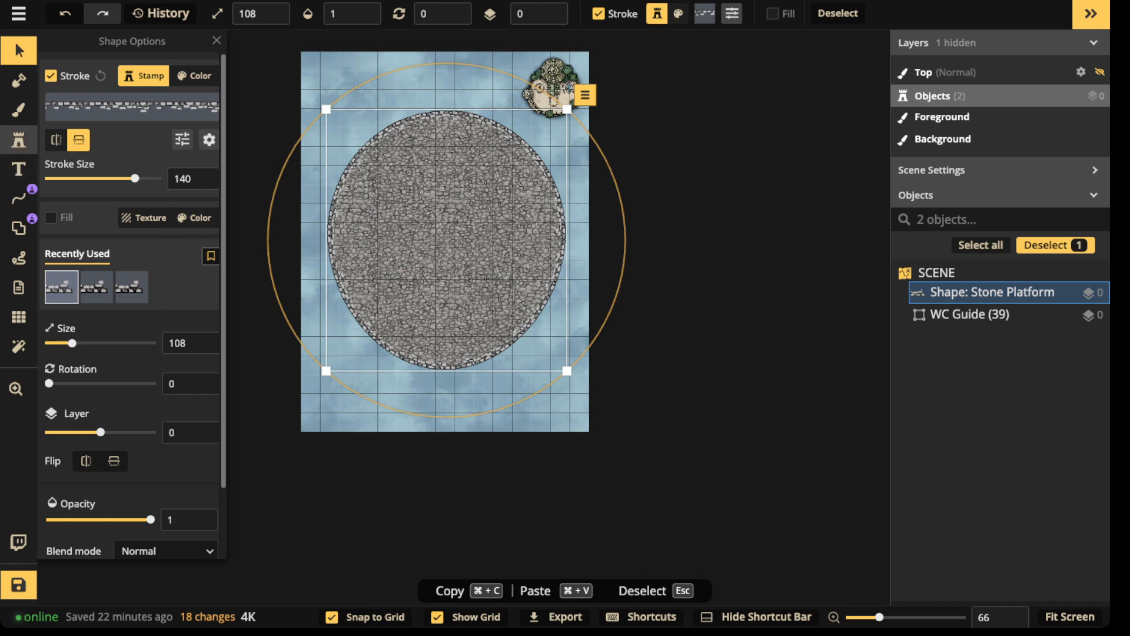
{"action": "left_click", "coordinate": [18, 198]}
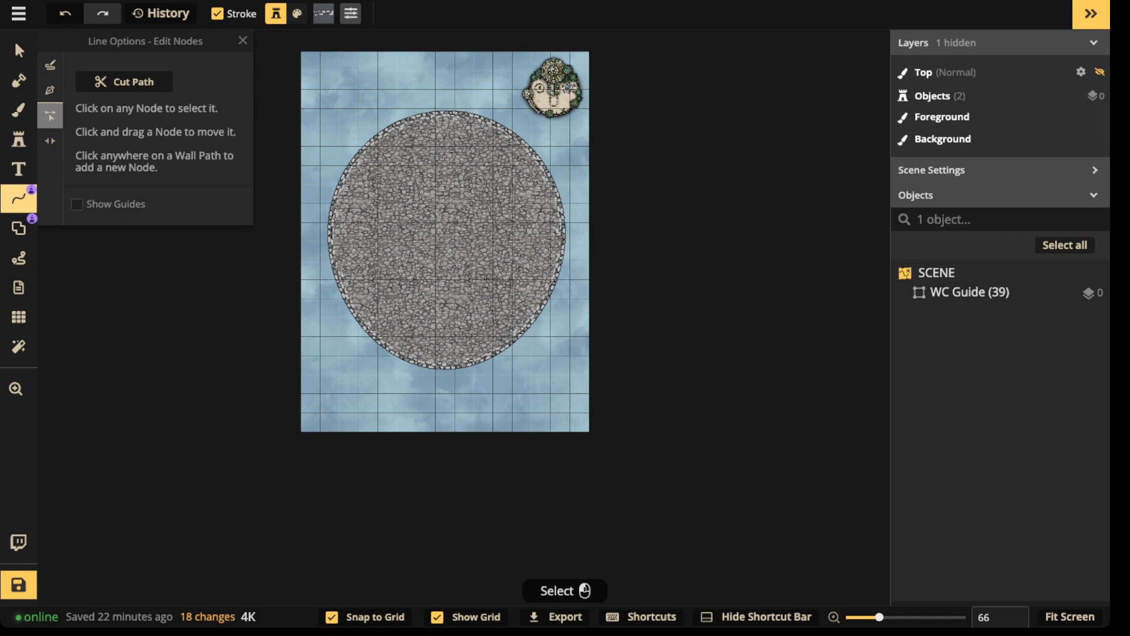
{"action": "left_click", "coordinate": [50, 89]}
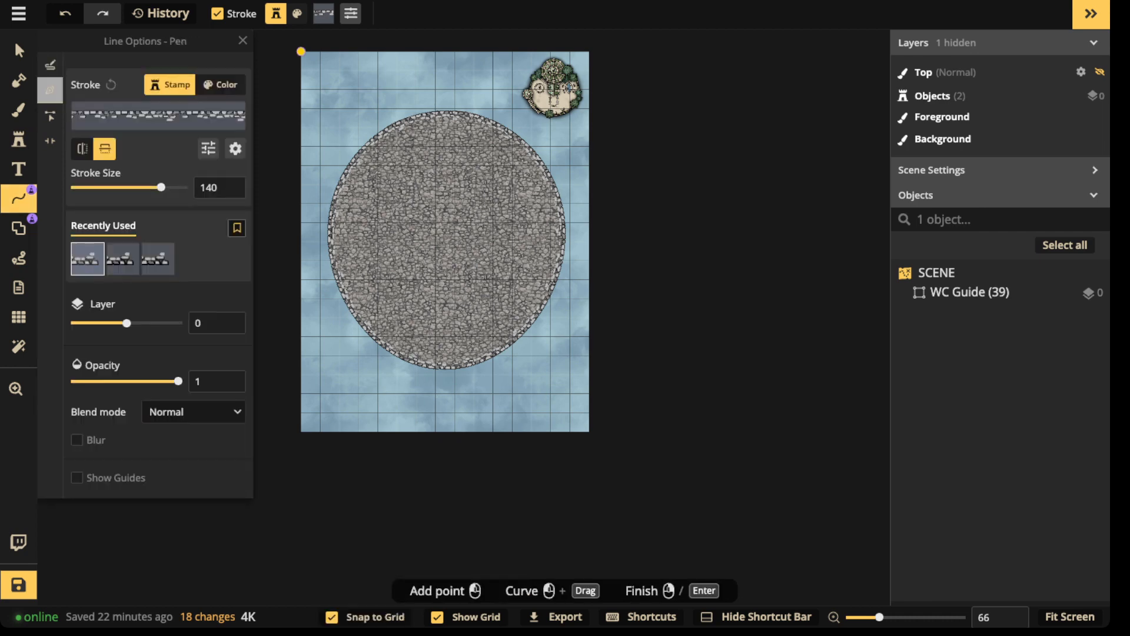
{"action": "left_click", "coordinate": [157, 116]}
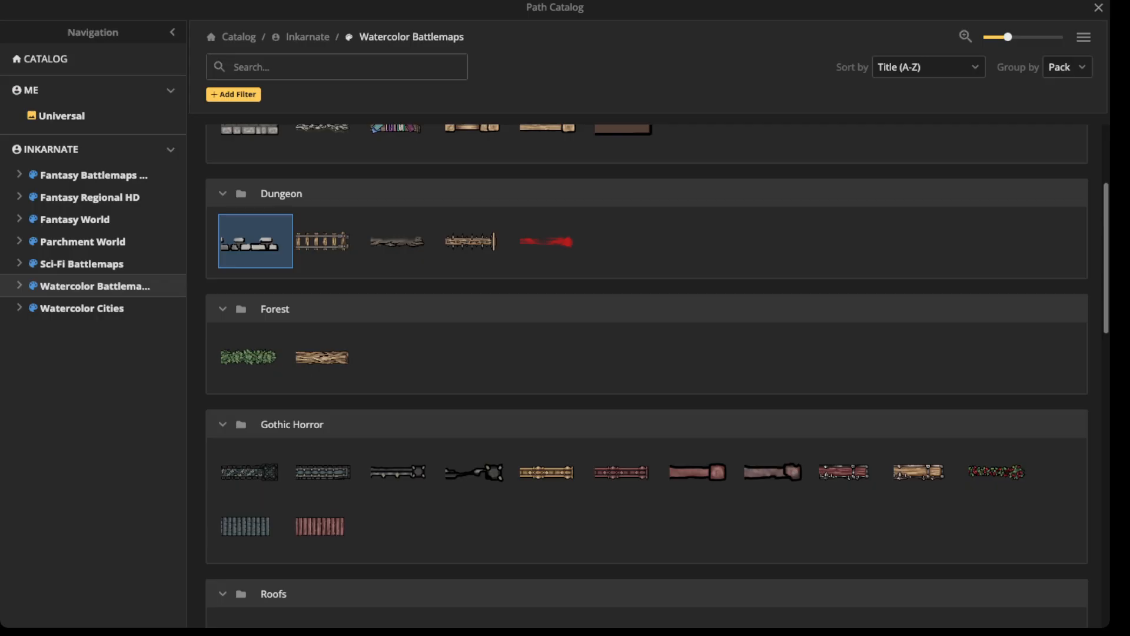
{"action": "type", "text": "stair"}
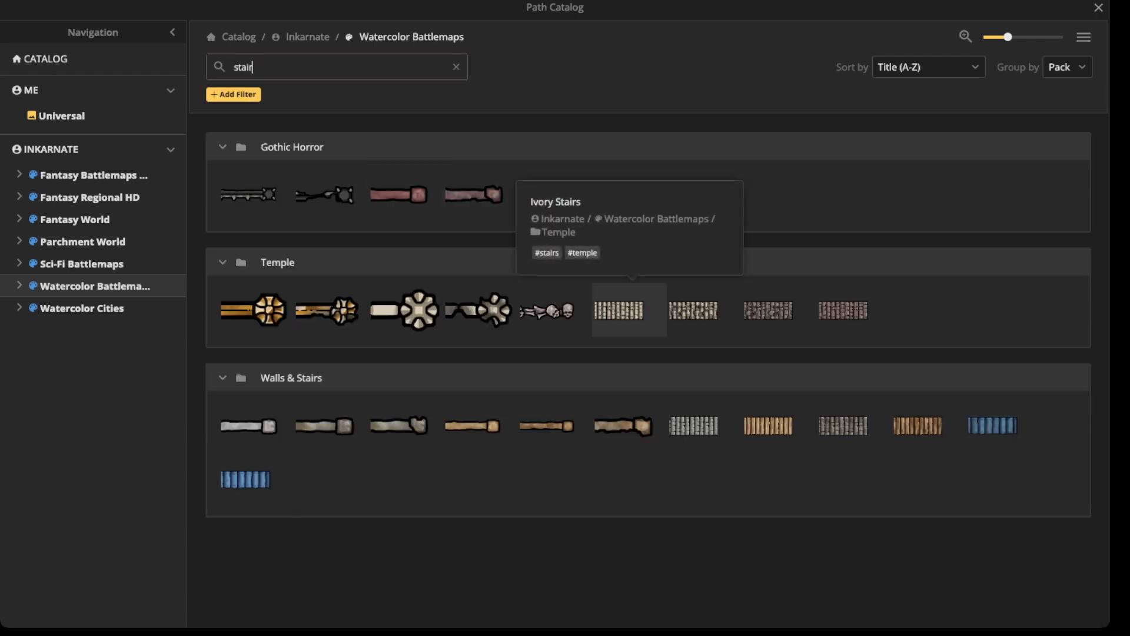
{"action": "left_click", "coordinate": [618, 310]}
- Draw a curved Ivory Stairs line of stroke size 140 along the lower-left outer edge of the stone oval
{"action": "scroll", "coordinate": [502, 269], "scroll_direction": "up", "scroll_amount": 3}
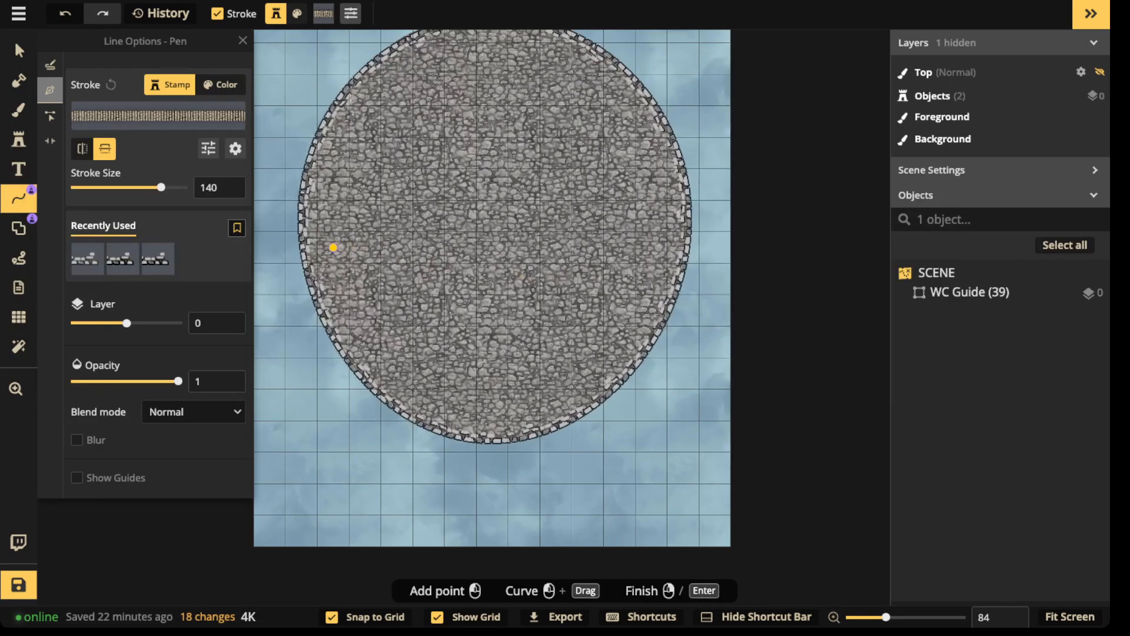
{"action": "left_click_drag", "start_coordinate": [365, 263], "coordinate": [455, 142]}
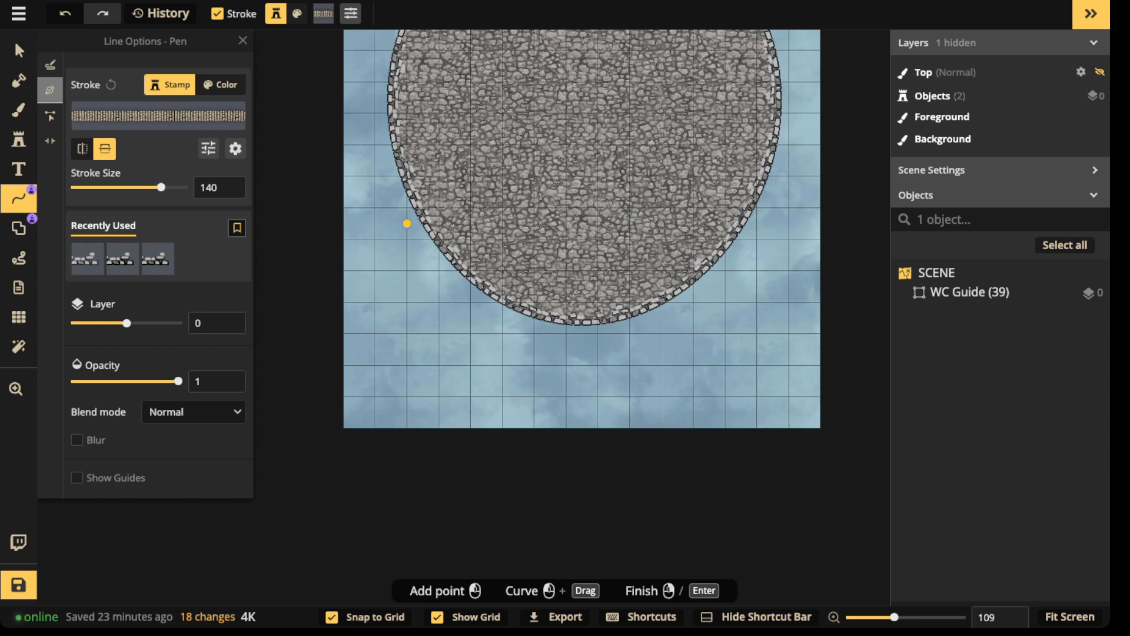
{"action": "left_click_drag", "start_coordinate": [407, 223], "coordinate": [454, 349]}
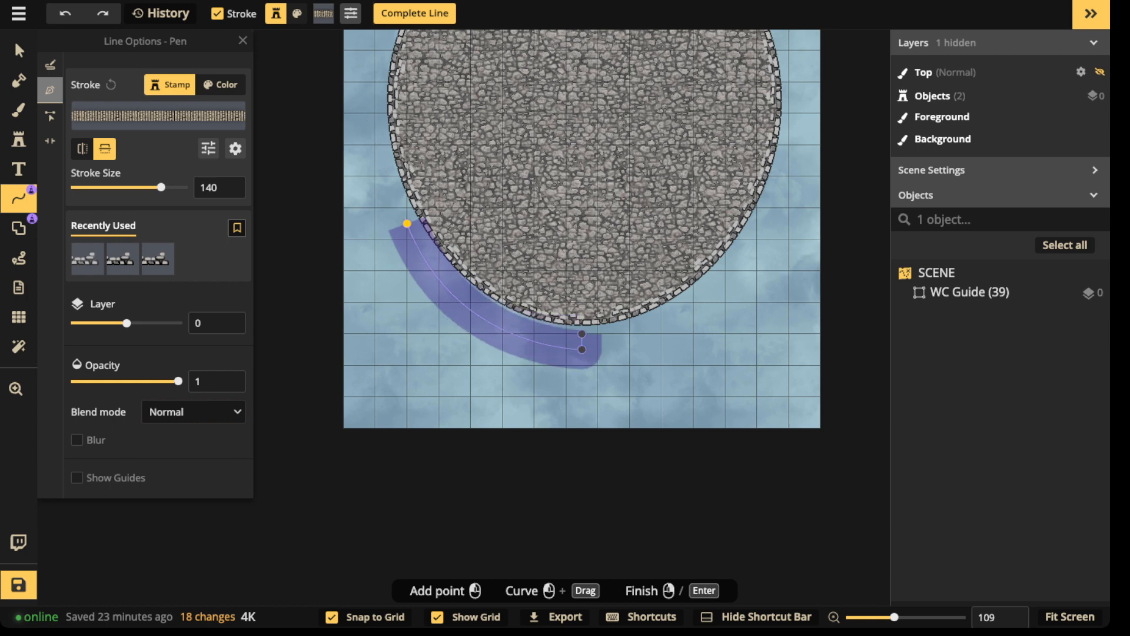
{"action": "key", "text": "Return"}
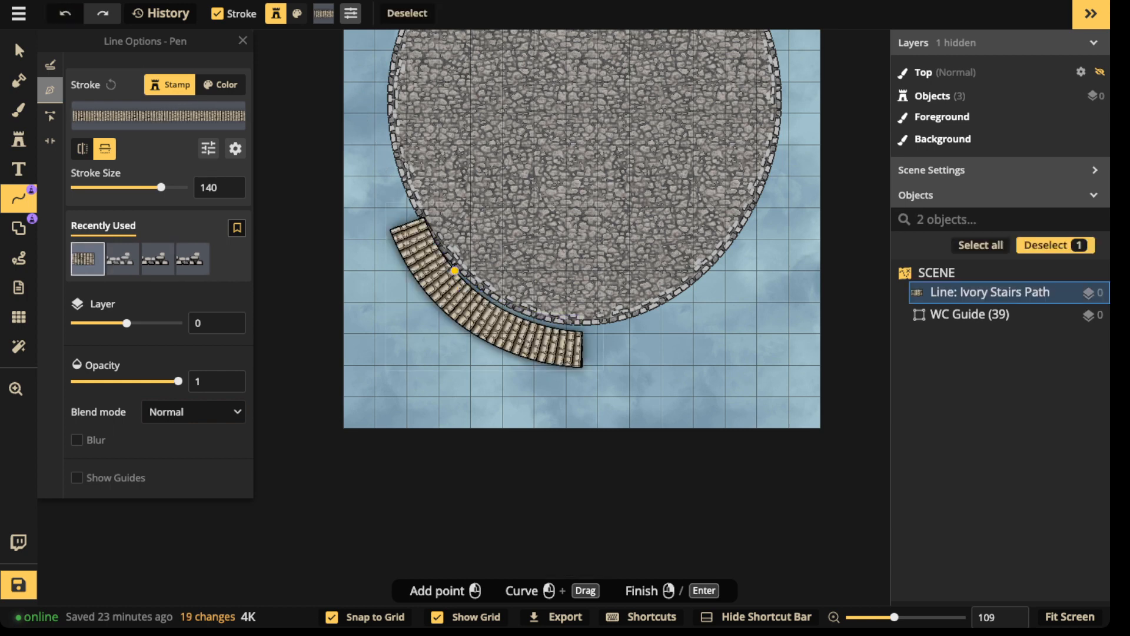
- Fit the stairs against the oval's edge with grid snapping off, on layer -2 and rotated to 2
{"action": "left_click", "coordinate": [18, 50]}
{"action": "left_click_drag", "start_coordinate": [482, 318], "coordinate": [474, 302]}
{"action": "left_click", "coordinate": [331, 616]}
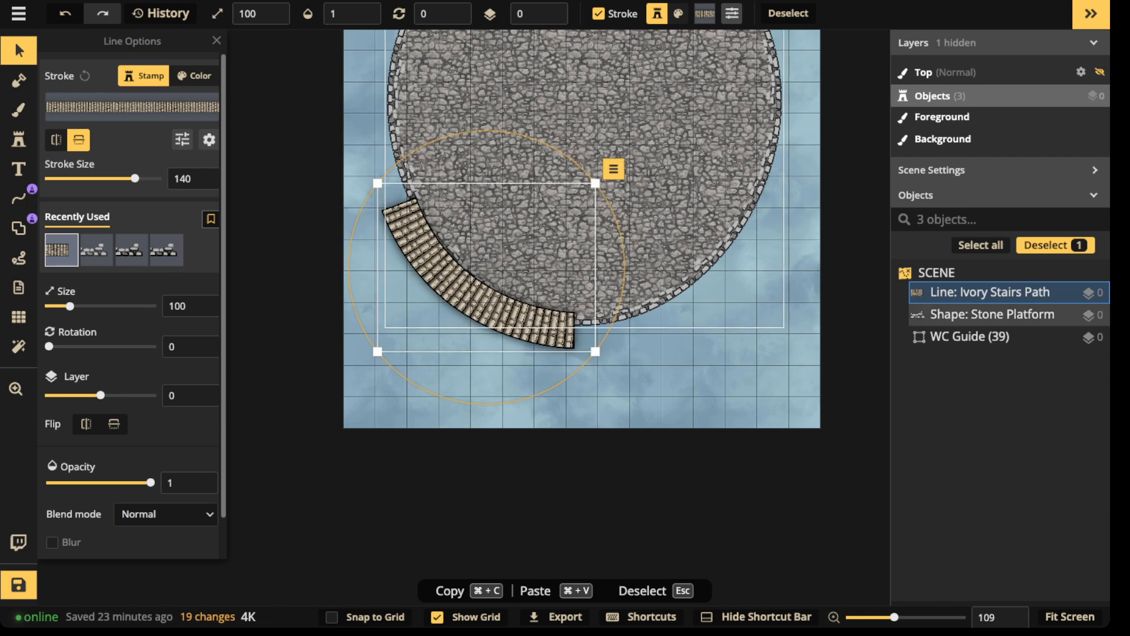
{"action": "left_click", "coordinate": [558, 19]}
{"action": "left_click", "coordinate": [558, 18]}
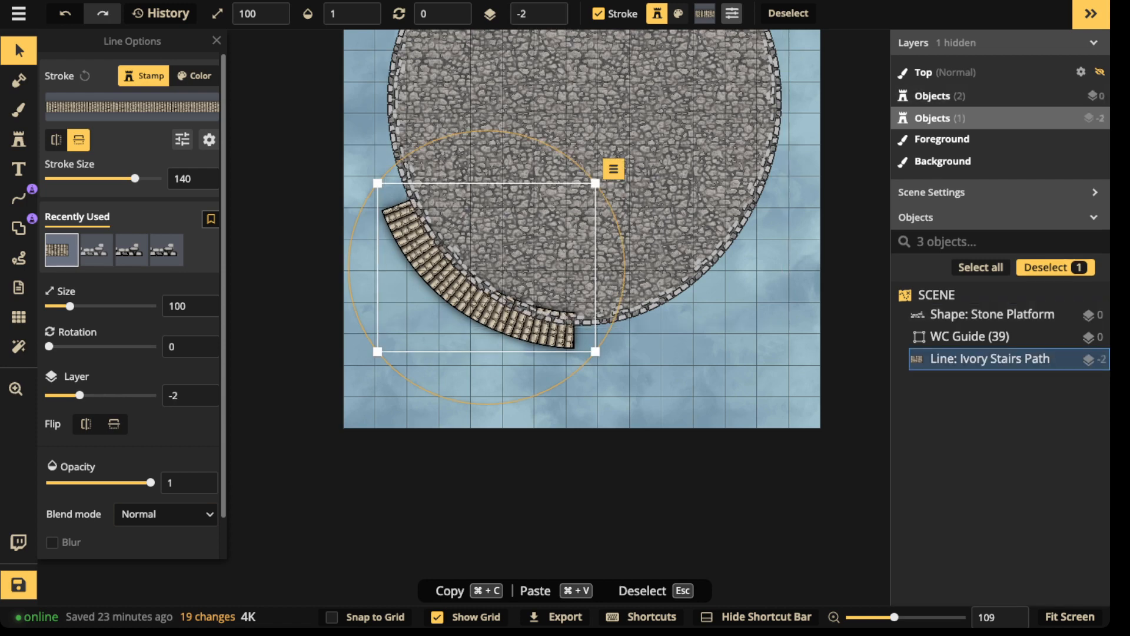
{"action": "left_click_drag", "start_coordinate": [614, 318], "coordinate": [612, 324]}
{"action": "left_click_drag", "start_coordinate": [489, 300], "coordinate": [486, 304]}
- Adjust the stairs' stroke colors to saturation 0, brightness 82 and contrast 84
{"action": "left_click", "coordinate": [209, 139]}
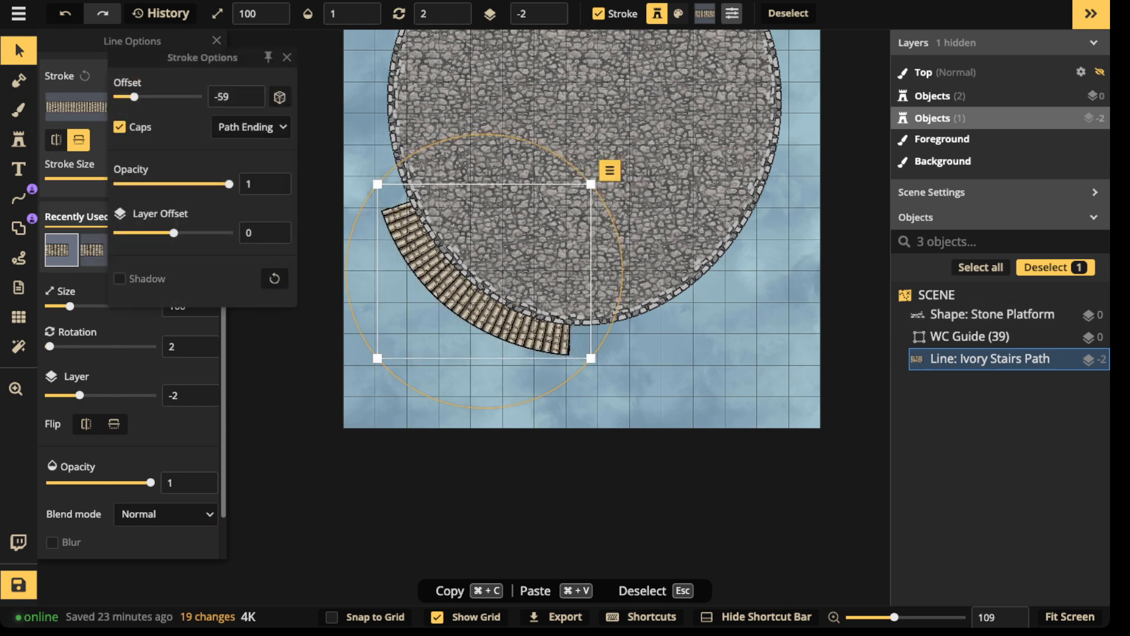
{"action": "left_click", "coordinate": [286, 57]}
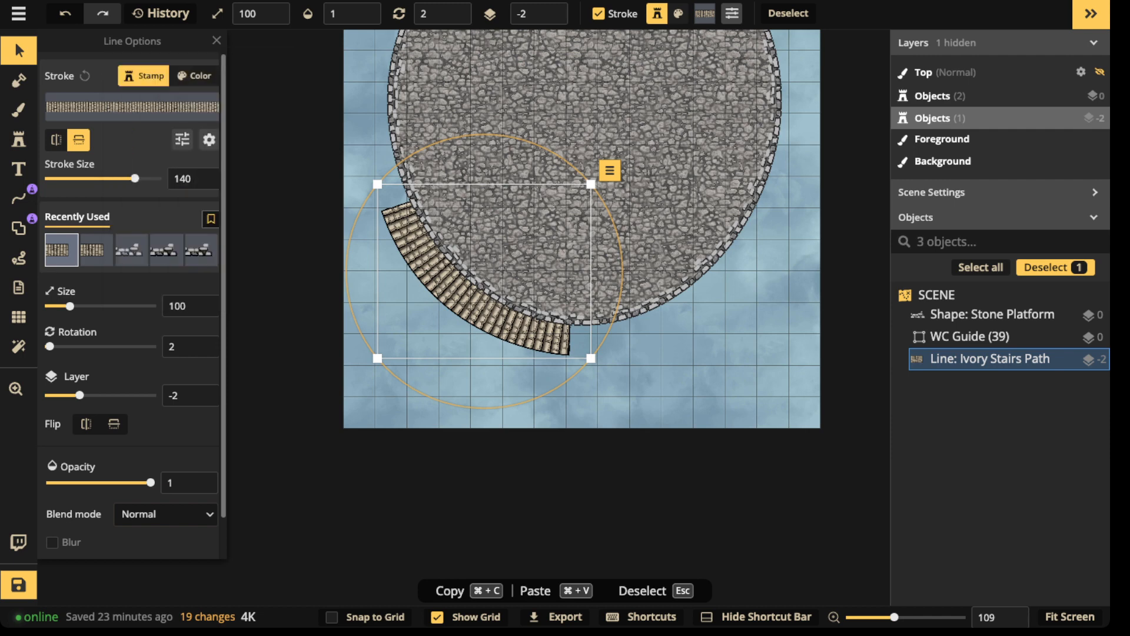
{"action": "left_click", "coordinate": [182, 140]}
{"action": "left_click_drag", "start_coordinate": [146, 98], "coordinate": [90, 99]}
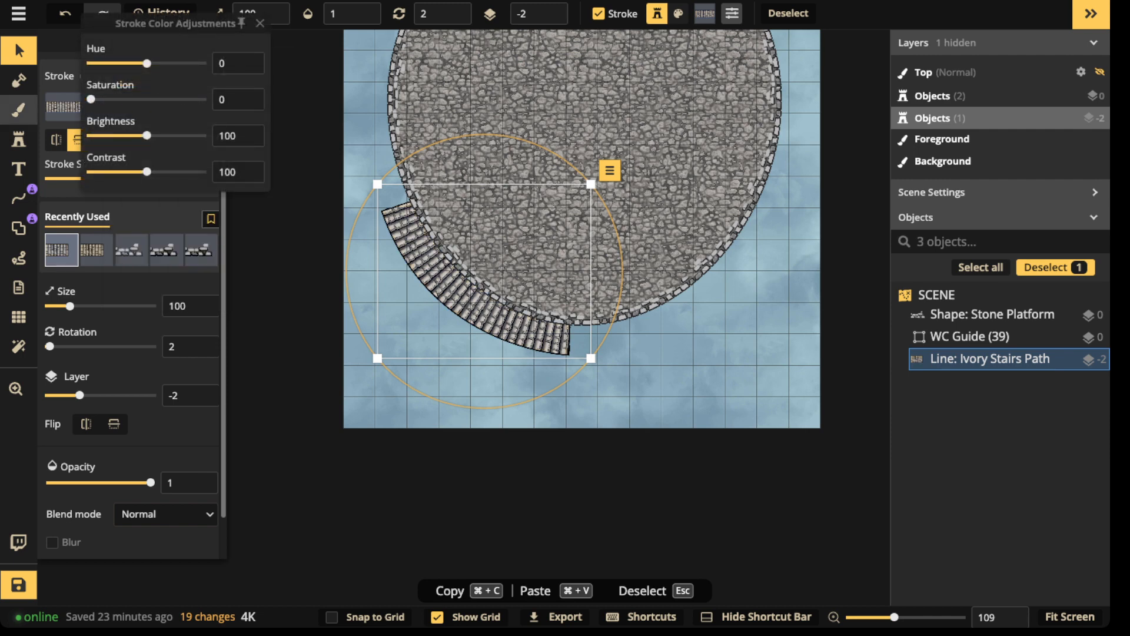
{"action": "left_click_drag", "start_coordinate": [147, 172], "coordinate": [136, 136]}
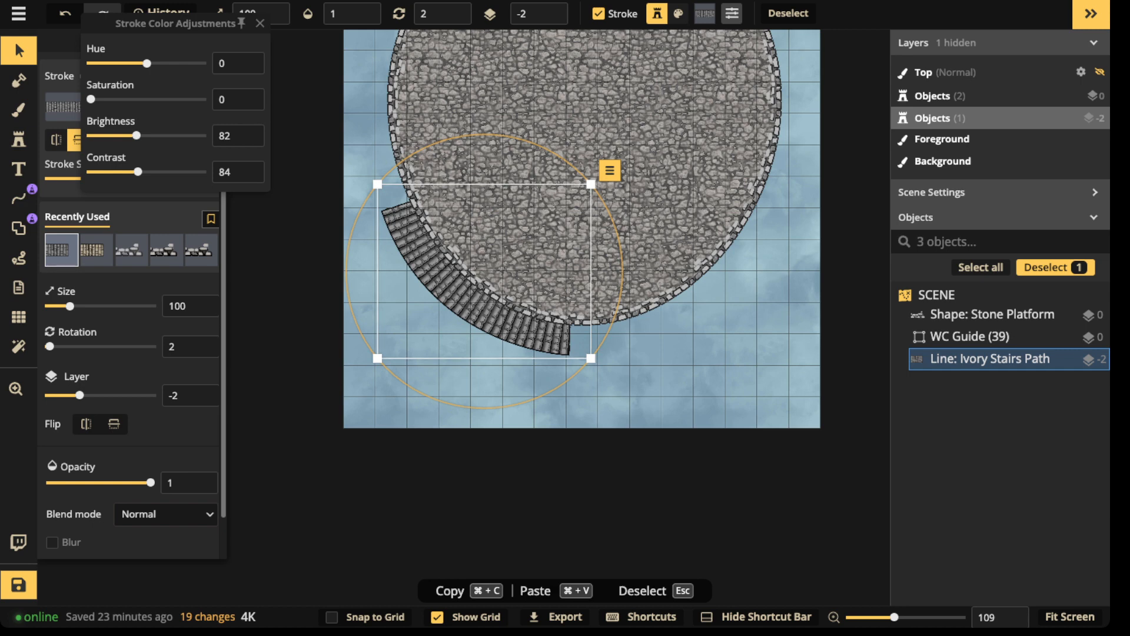
- Shift the stairs farther up around the oval's lower-left edge and rotate them to 21 to follow its curve
{"action": "left_click_drag", "start_coordinate": [470, 294], "coordinate": [446, 271]}
{"action": "left_click_drag", "start_coordinate": [554, 350], "coordinate": [524, 371]}
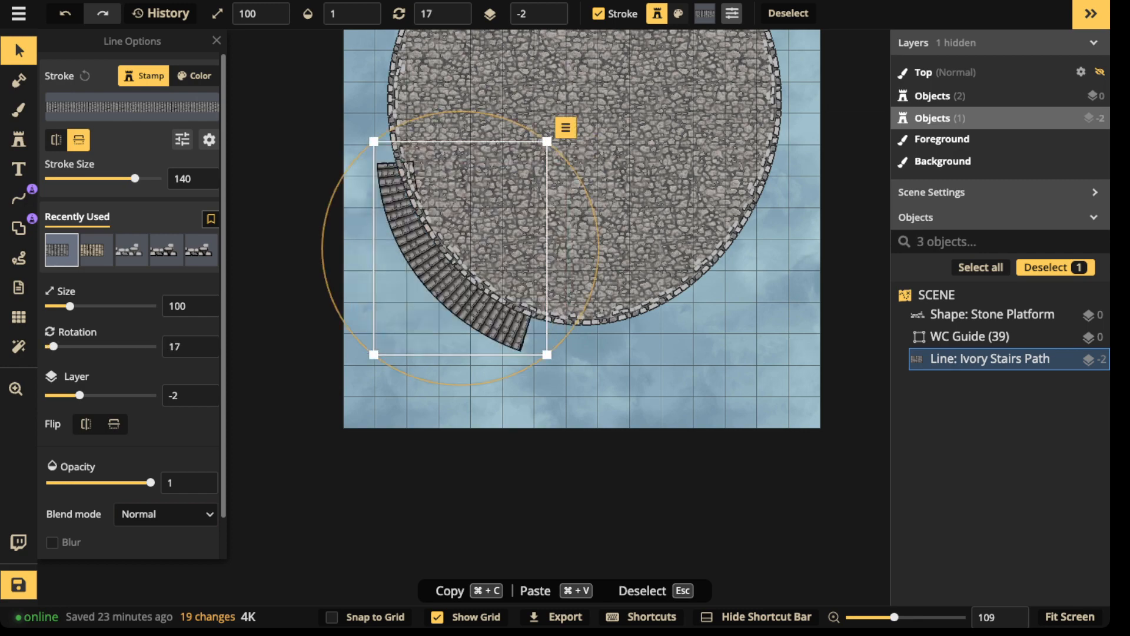
{"action": "left_click_drag", "start_coordinate": [597, 227], "coordinate": [582, 413]}
{"action": "left_click_drag", "start_coordinate": [428, 462], "coordinate": [410, 440]}
{"action": "left_click_drag", "start_coordinate": [567, 411], "coordinate": [568, 429]}
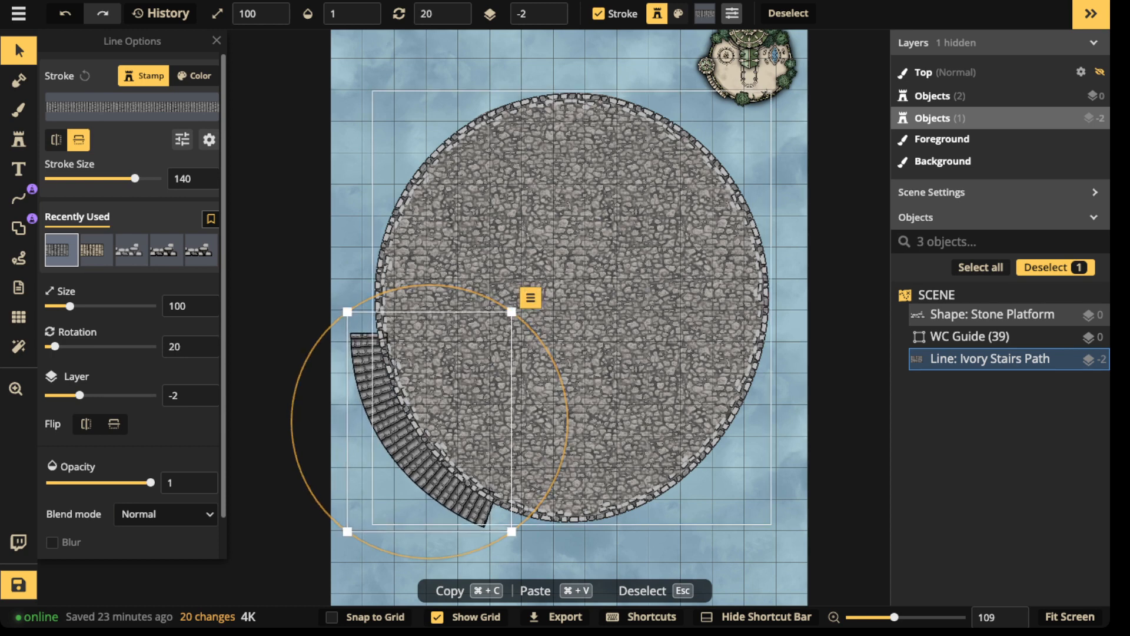
{"action": "left_click_drag", "start_coordinate": [459, 492], "coordinate": [453, 490]}
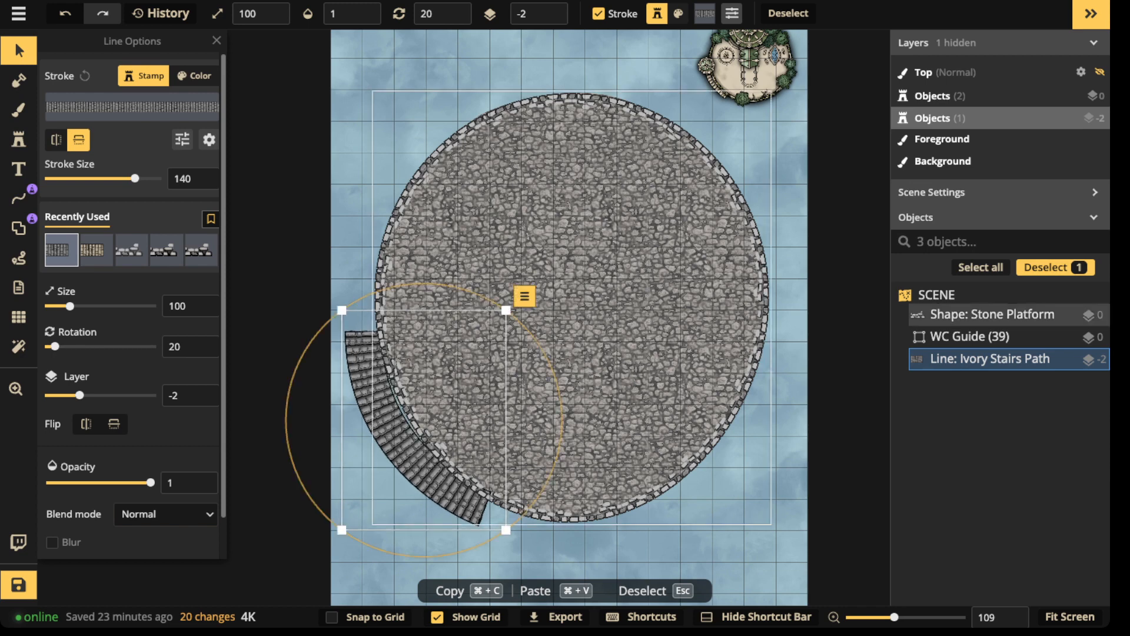
{"action": "left_click_drag", "start_coordinate": [471, 549], "coordinate": [468, 550]}
{"action": "left_click_drag", "start_coordinate": [453, 490], "coordinate": [455, 491]}
{"action": "left_click", "coordinate": [455, 491]}
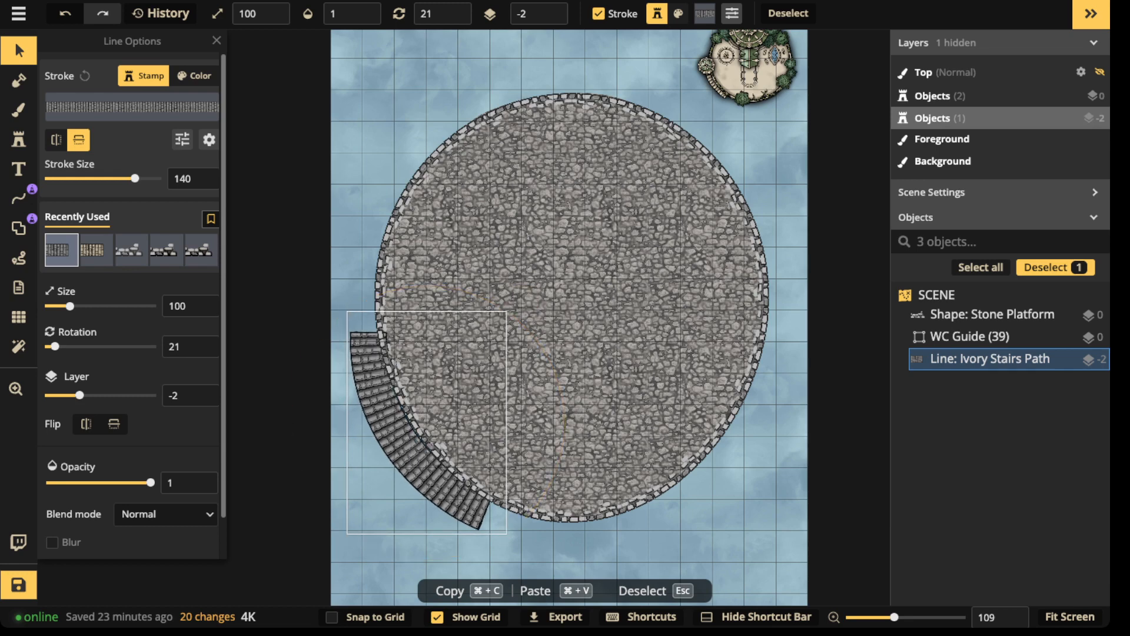
- Lengthen the stairs slightly by moving the node at their lower end outward along the oval's edge
{"action": "left_click", "coordinate": [19, 198]}
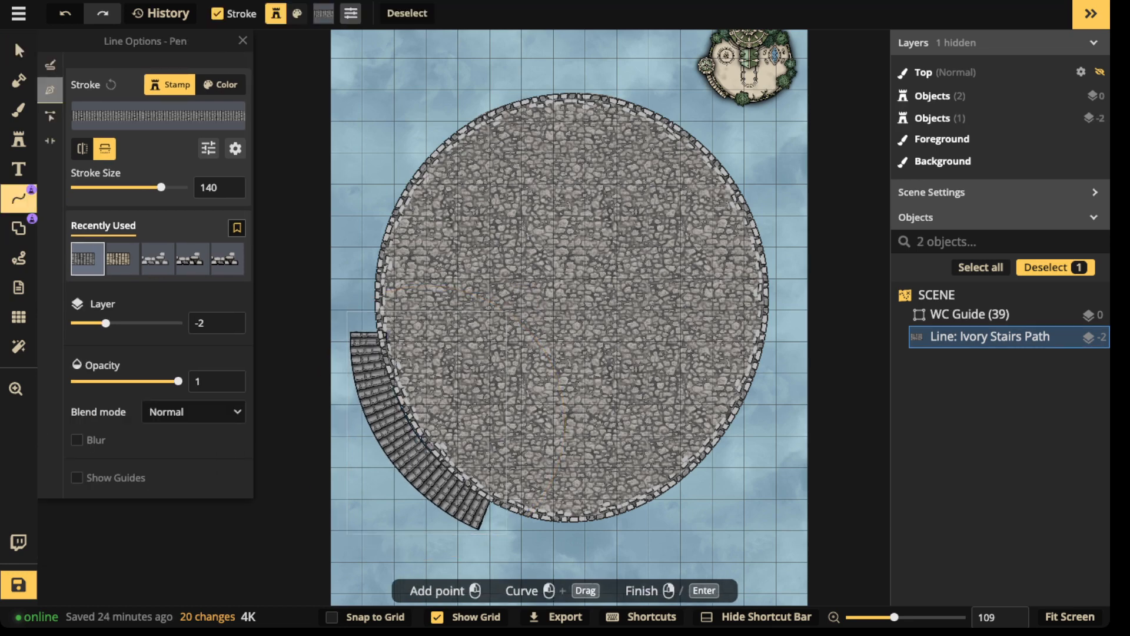
{"action": "left_click", "coordinate": [50, 115]}
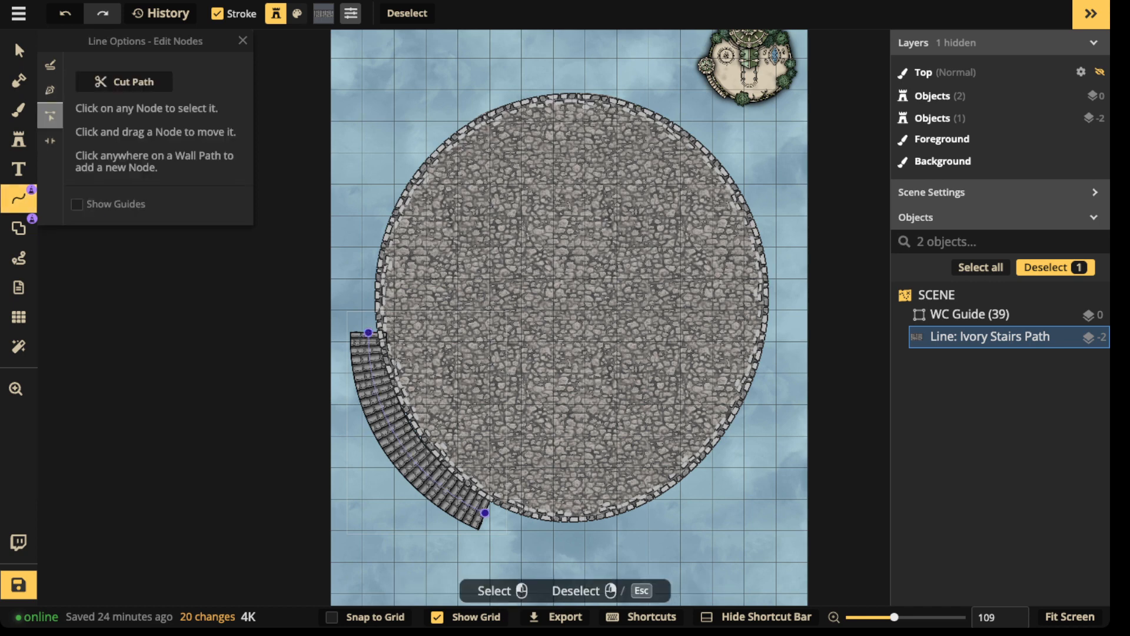
{"action": "left_click", "coordinate": [484, 511]}
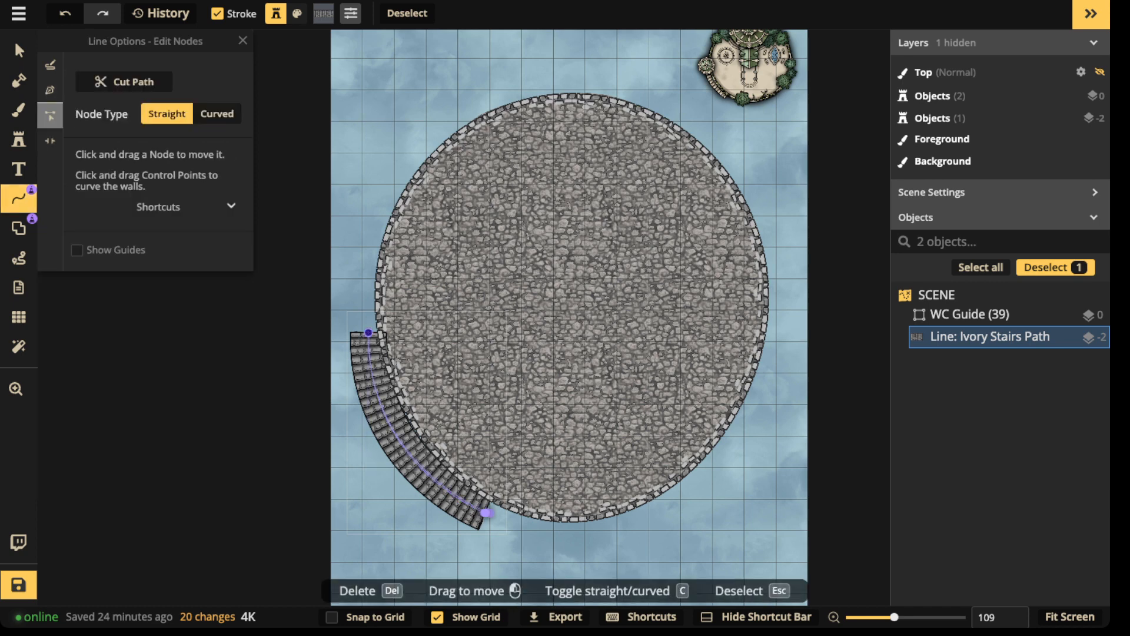
{"action": "left_click_drag", "start_coordinate": [496, 518], "coordinate": [494, 518]}
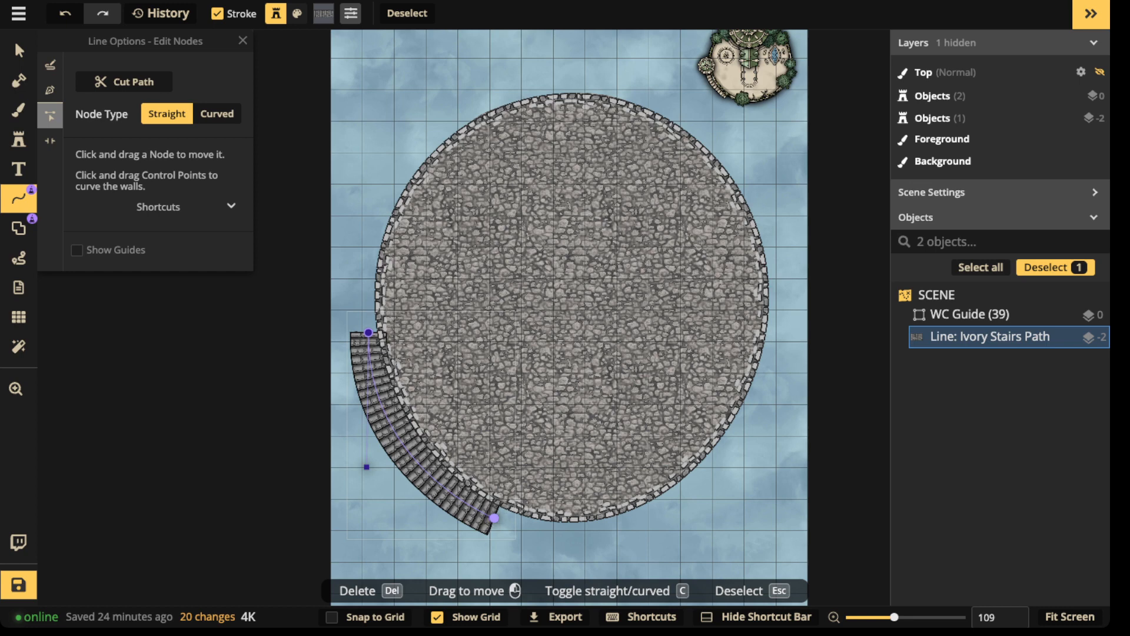
- Nudge the whole stairs line slightly up and to the left along the platform's edge
{"action": "left_click", "coordinate": [18, 51]}
{"action": "scroll", "coordinate": [385, 331], "scroll_direction": "down", "scroll_amount": 2}
{"action": "left_click", "coordinate": [377, 369]}
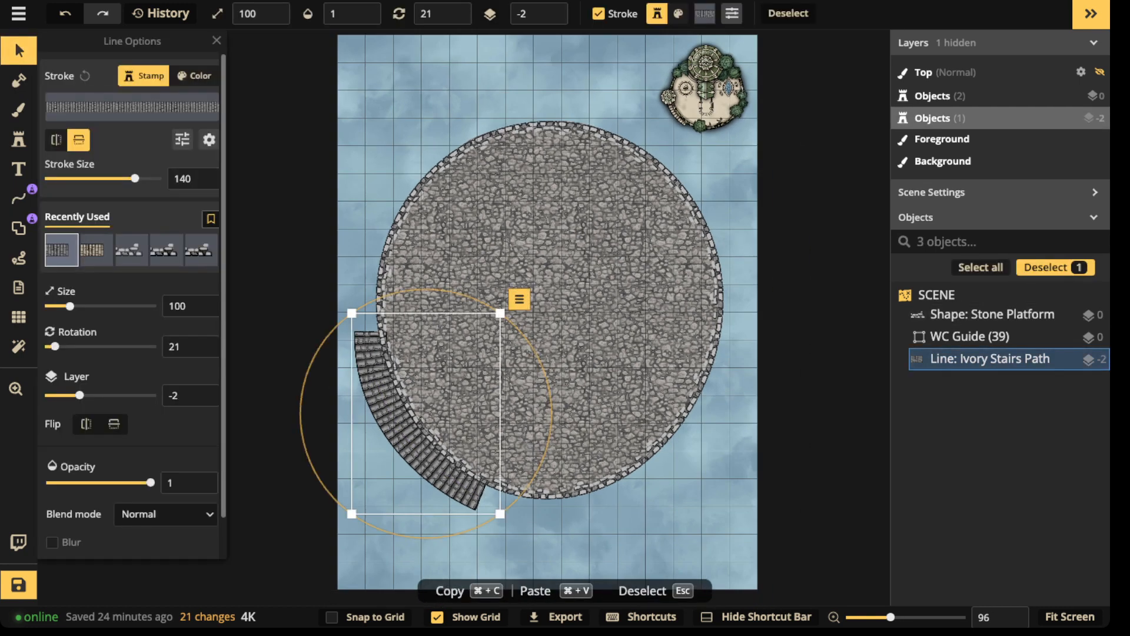
{"action": "left_click_drag", "start_coordinate": [377, 369], "coordinate": [374, 365]}
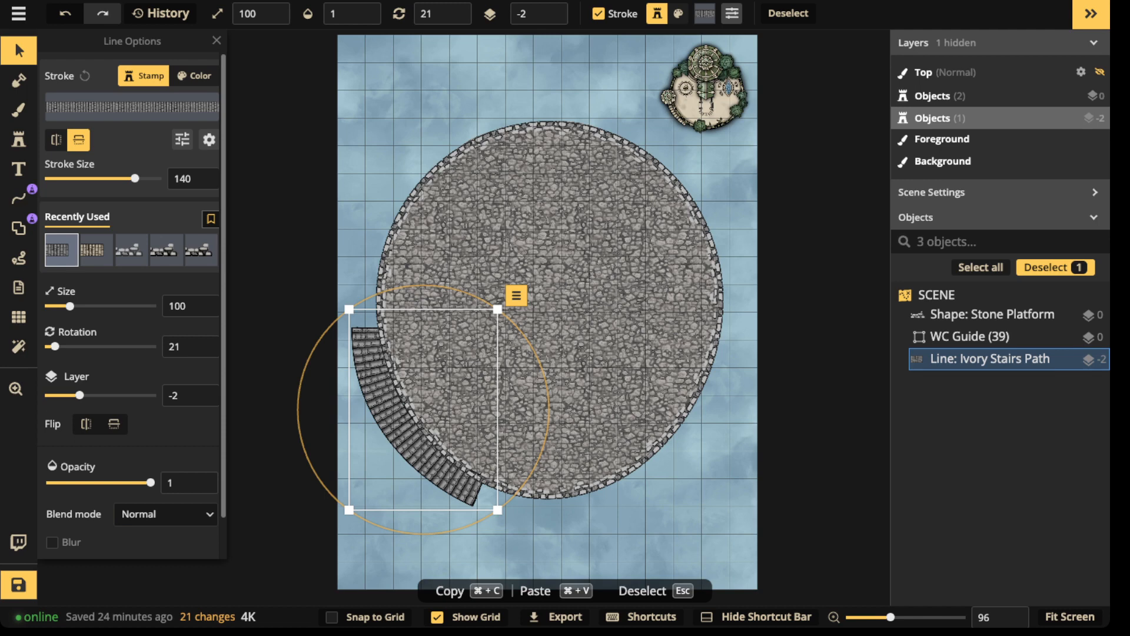
- Try a separate stone-stroked rectangle of stroke size 129 on layer -2 at the stairs' upper end, and undo it
{"action": "scroll", "coordinate": [362, 290], "scroll_direction": "up", "scroll_amount": 3}
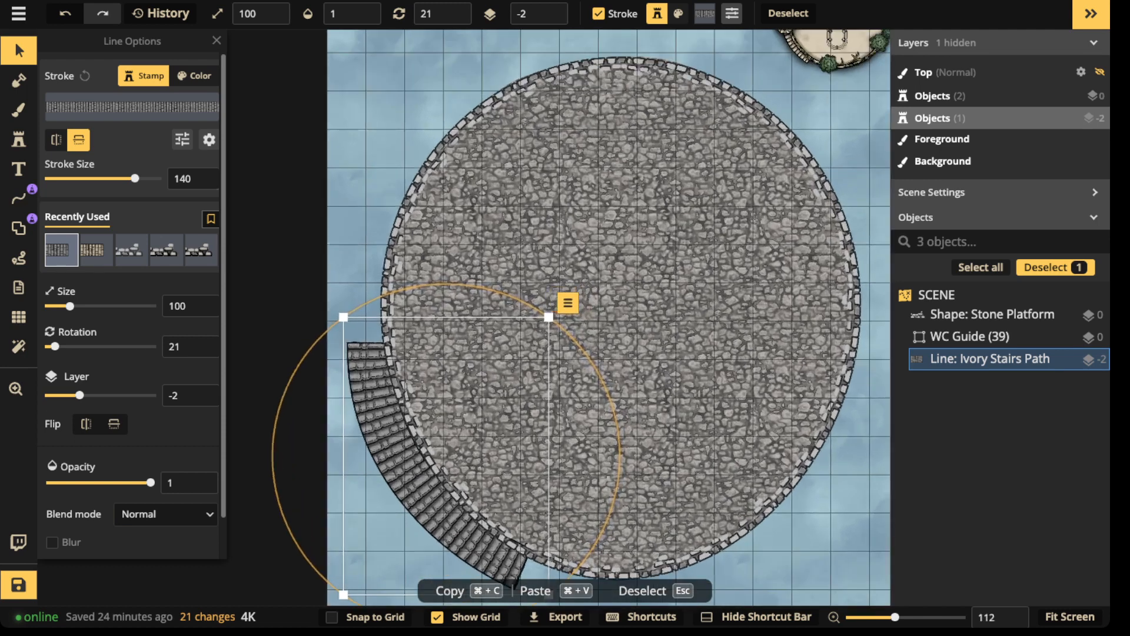
{"action": "left_click", "coordinate": [18, 228]}
{"action": "left_click", "coordinate": [50, 115]}
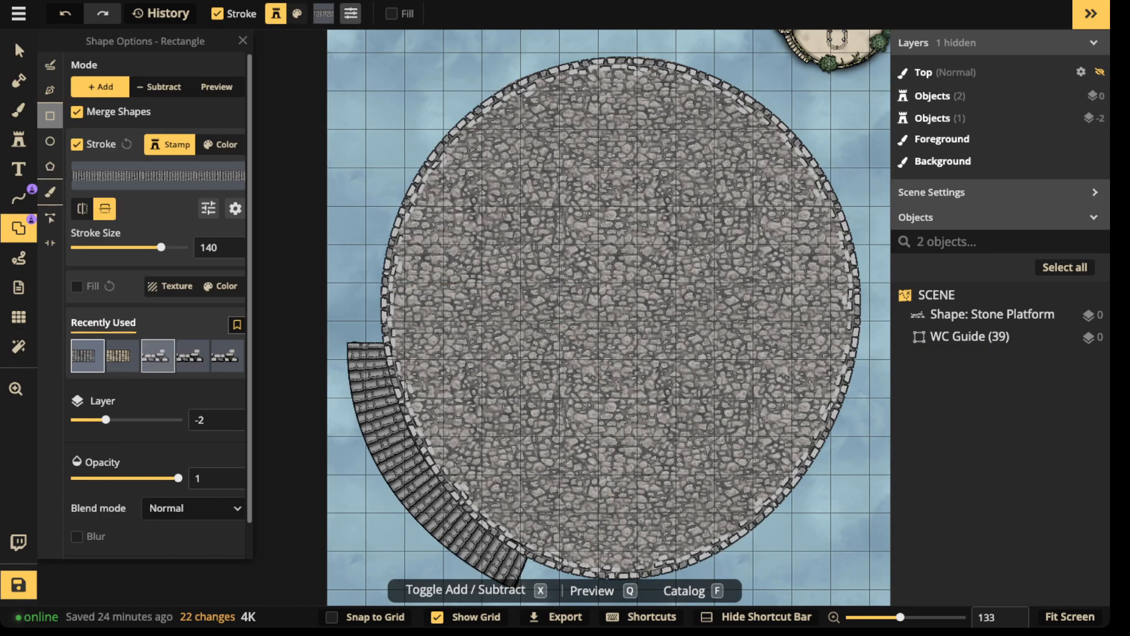
{"action": "left_click", "coordinate": [157, 355]}
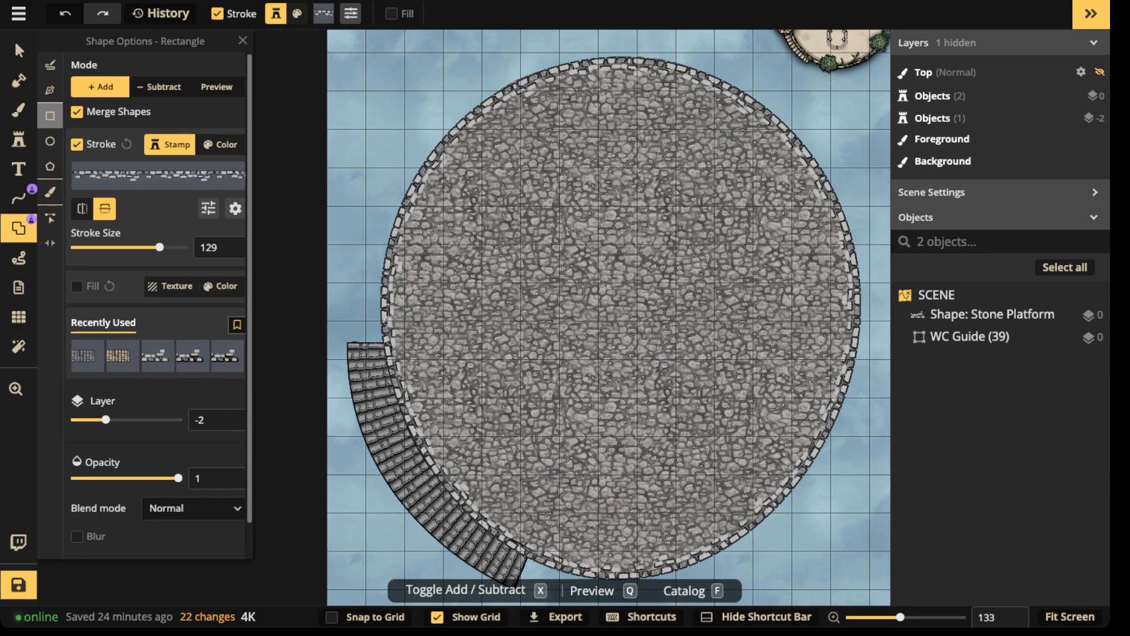
{"action": "scroll", "coordinate": [156, 329], "scroll_direction": "down", "scroll_amount": 1}
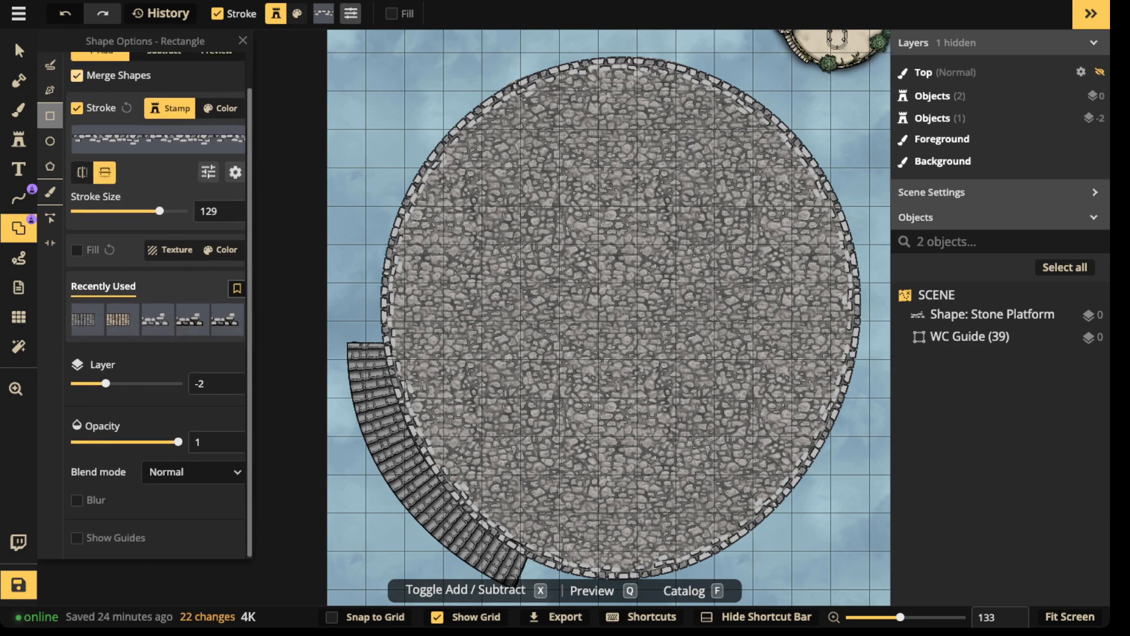
{"action": "left_click_drag", "start_coordinate": [349, 309], "coordinate": [406, 346]}
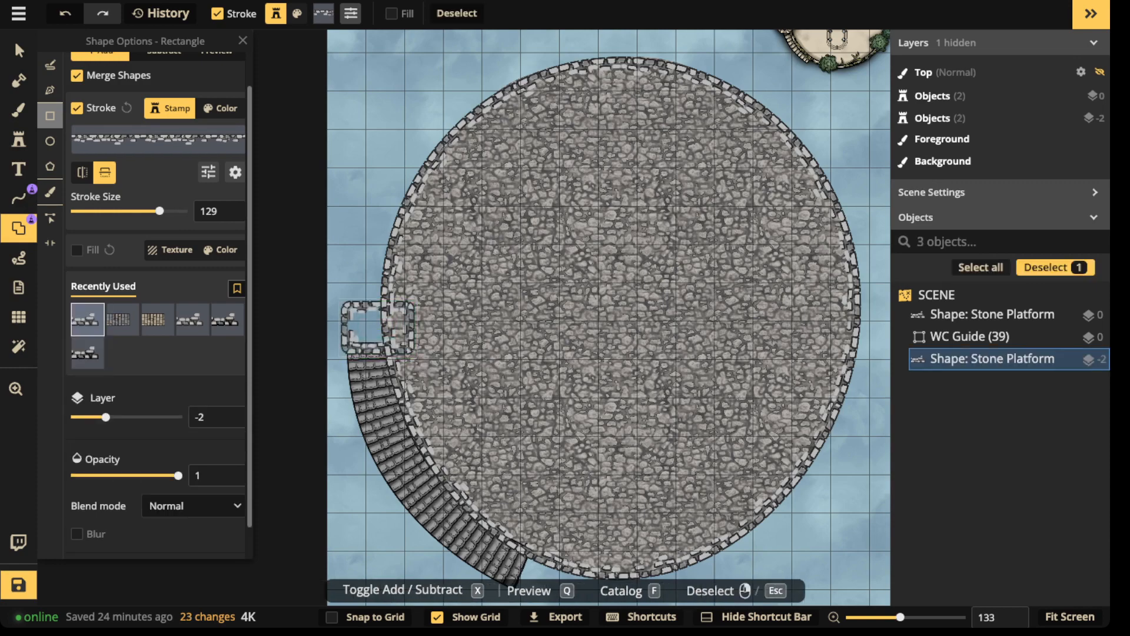
{"action": "key", "text": "ctrl+z"}
{"action": "scroll", "coordinate": [354, 281], "scroll_direction": "down", "scroll_amount": 1}
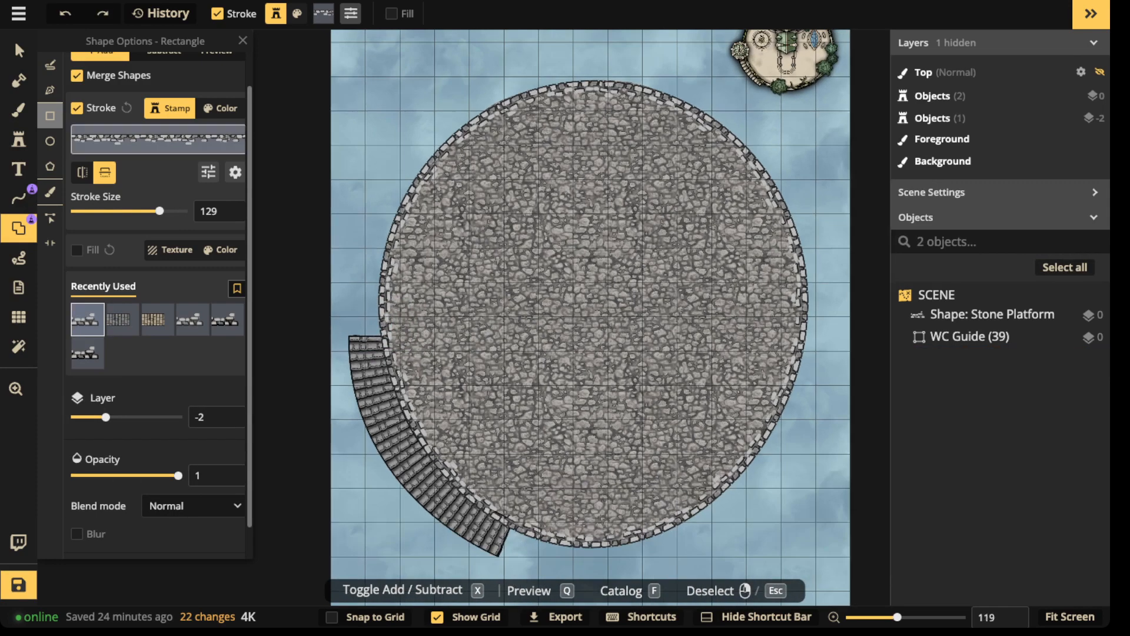
- Add a small rectangular landing at the stairs' upper end, merged into the Stone Platform shape on layer 0
{"action": "left_click", "coordinate": [991, 314]}
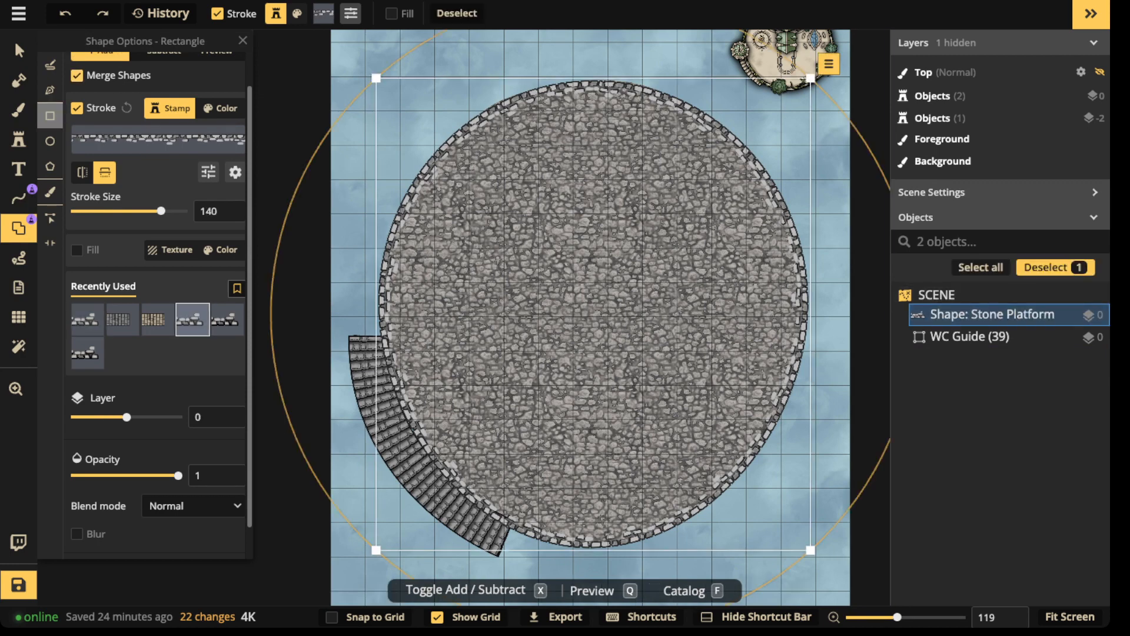
{"action": "left_click_drag", "start_coordinate": [343, 275], "coordinate": [422, 345]}
{"action": "key", "text": "ctrl+z"}
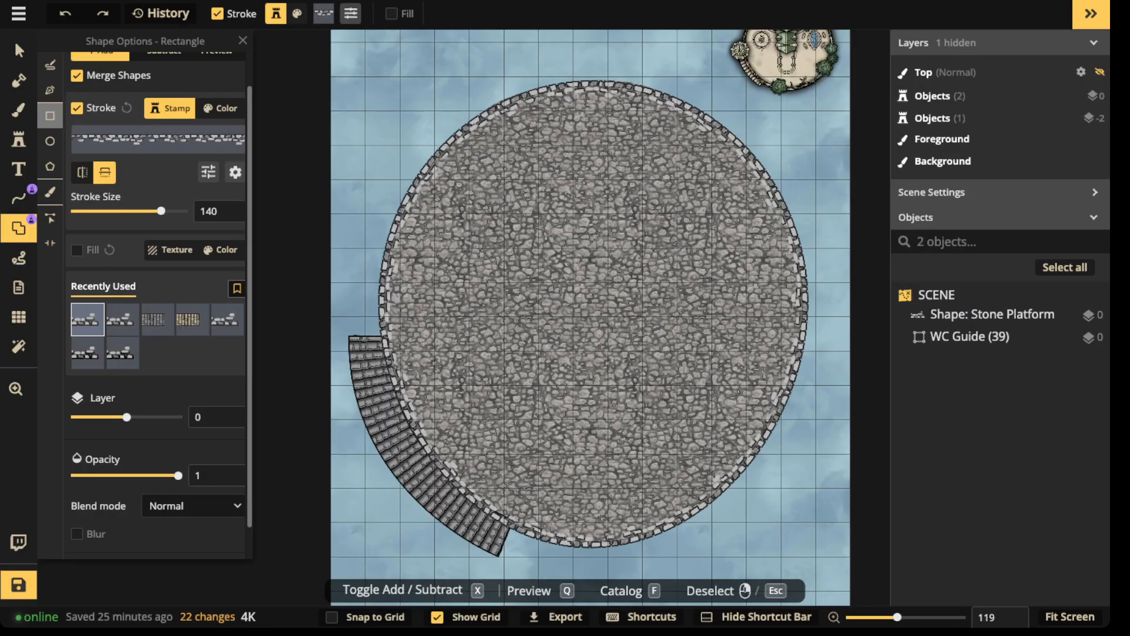
{"action": "left_click_drag", "start_coordinate": [343, 278], "coordinate": [412, 347]}
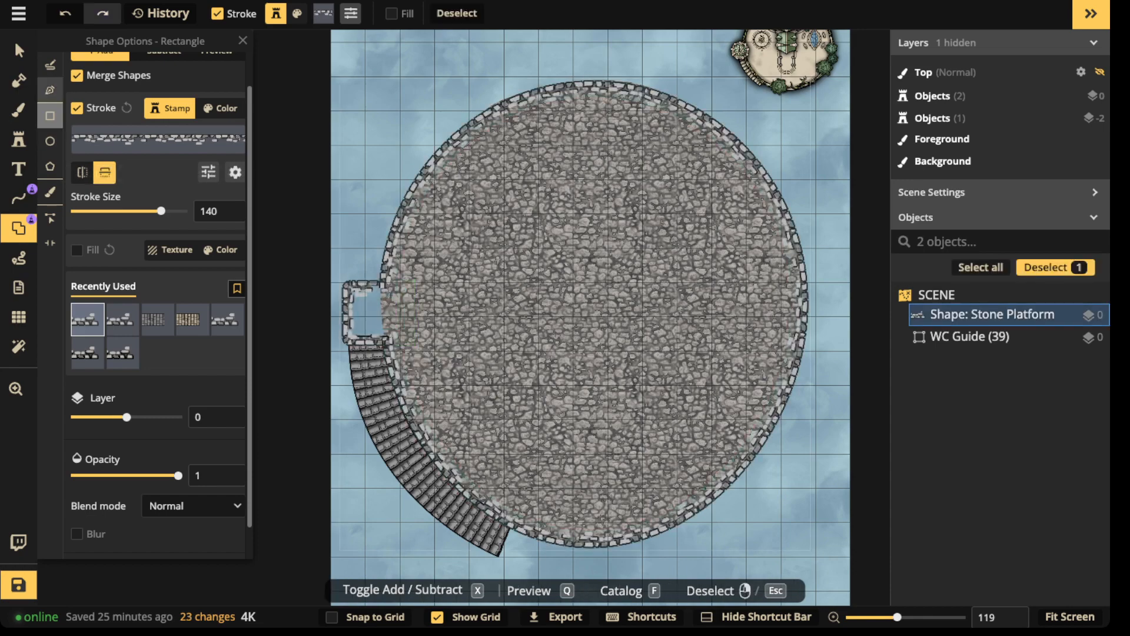
- Fill the small landing with the stone foreground by adding to the mask with a round brush of size 70
{"action": "left_click", "coordinate": [50, 89]}
{"action": "left_click", "coordinate": [18, 79]}
{"action": "scroll", "coordinate": [362, 300], "scroll_direction": "up", "scroll_amount": 1}
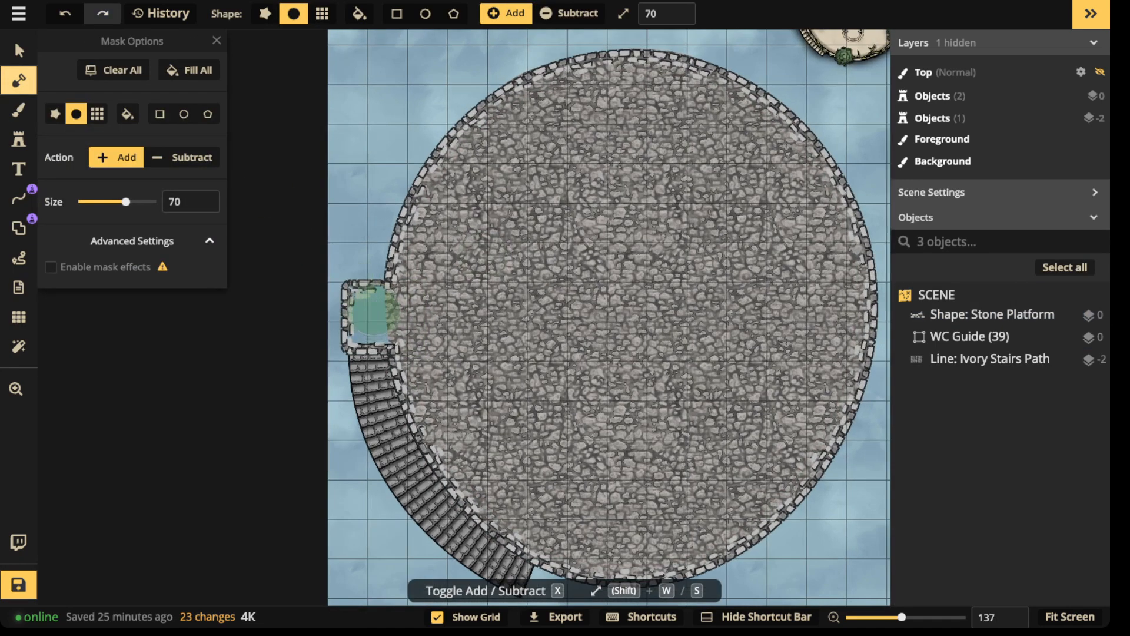
{"action": "left_click_drag", "start_coordinate": [370, 312], "coordinate": [412, 348]}
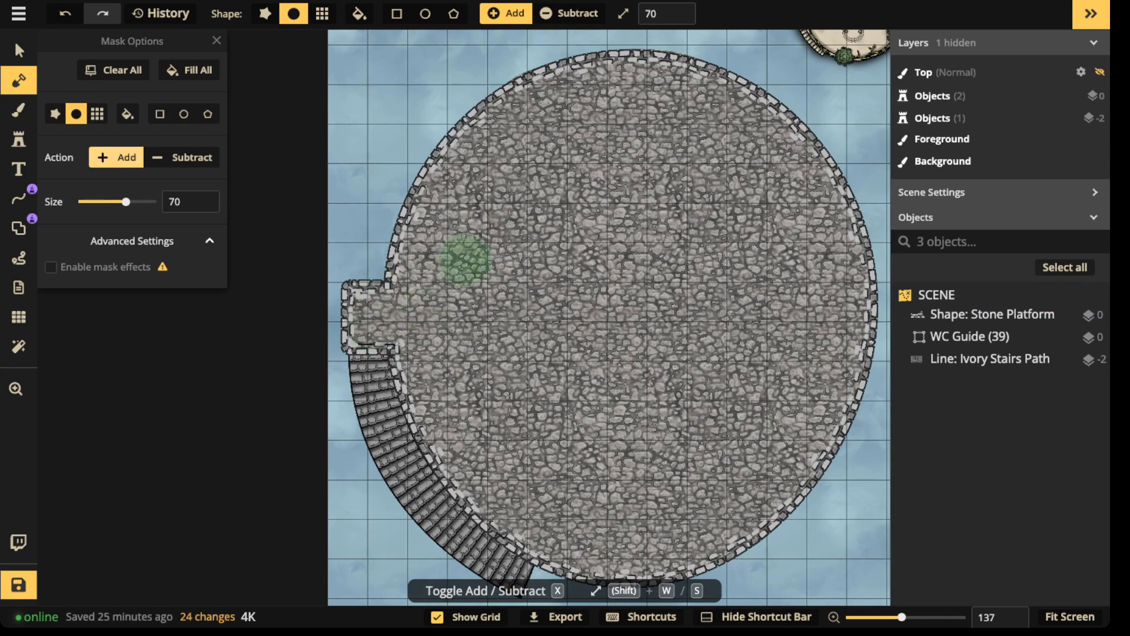
- Group the Stone Platform shape and the Ivory Stairs Path line under the name Foundation
{"action": "left_click", "coordinate": [19, 51]}
{"action": "scroll", "coordinate": [380, 294], "scroll_direction": "down", "scroll_amount": 1}
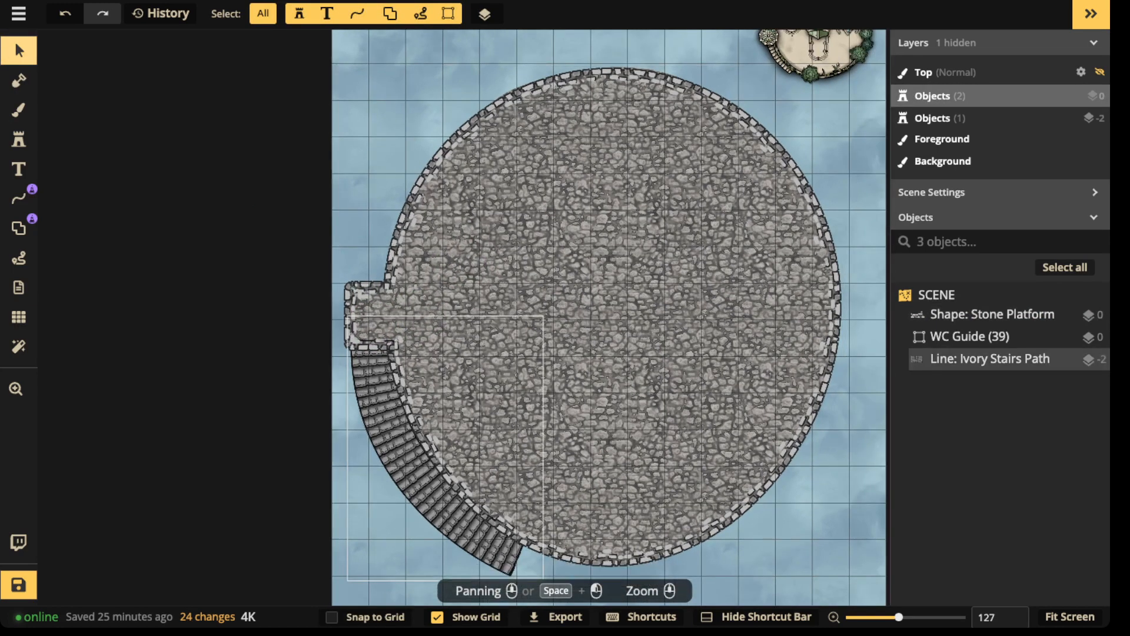
{"action": "scroll", "coordinate": [522, 324], "scroll_direction": "down", "scroll_amount": 3}
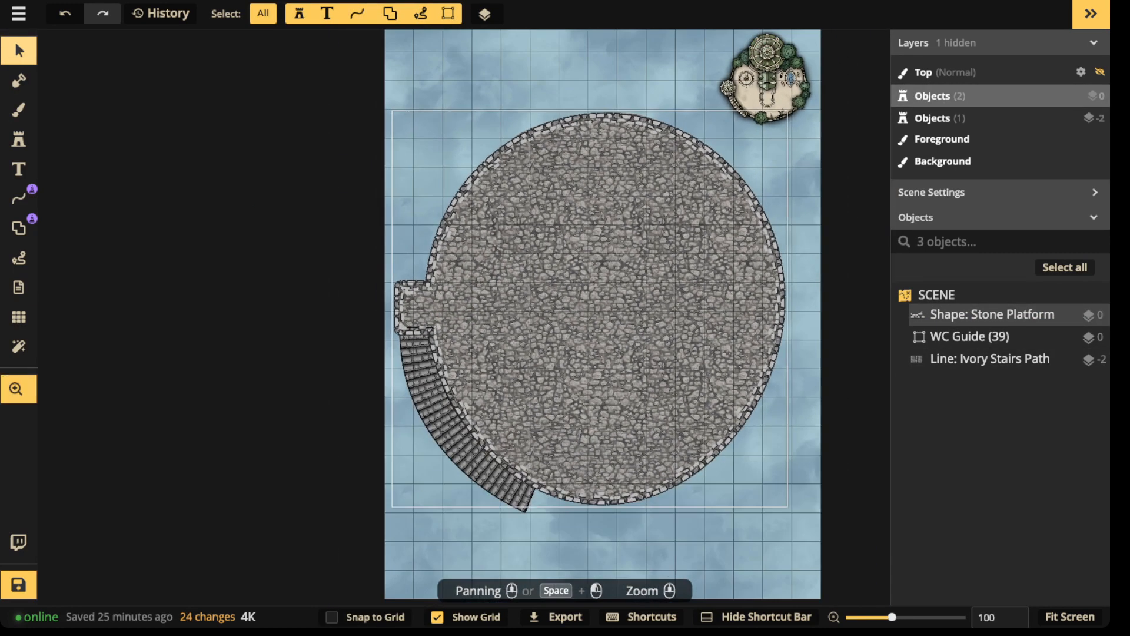
{"action": "left_click_drag", "start_coordinate": [522, 324], "coordinate": [496, 326]}
{"action": "scroll", "coordinate": [441, 222], "scroll_direction": "down", "scroll_amount": 1}
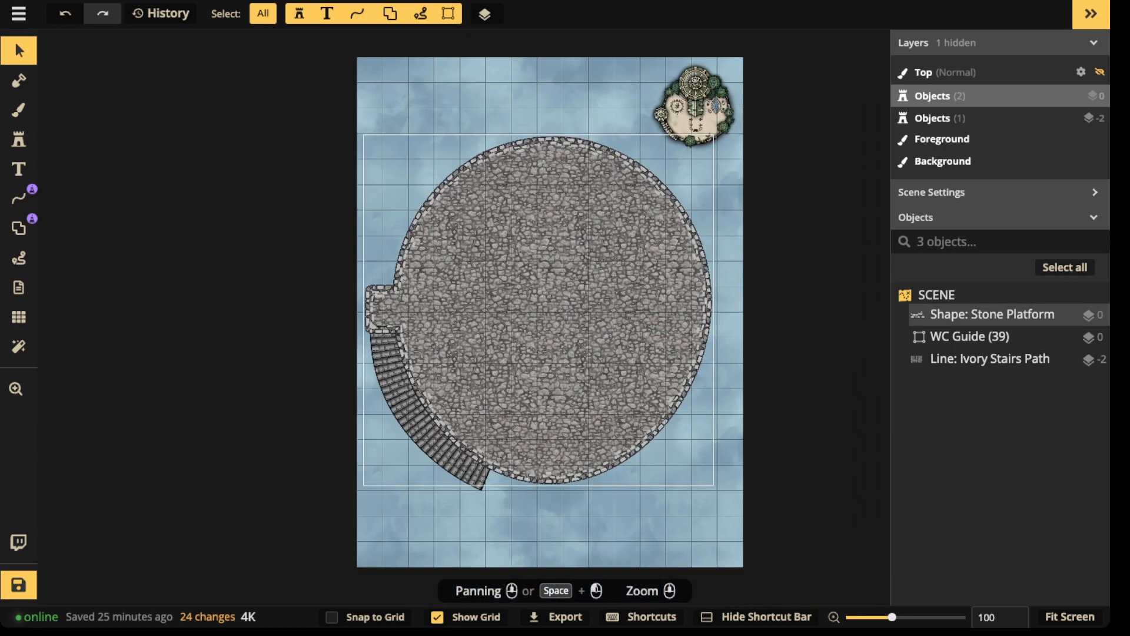
{"action": "left_click_drag", "start_coordinate": [441, 222], "coordinate": [433, 237]}
{"action": "left_click_drag", "start_coordinate": [310, 191], "coordinate": [702, 520]}
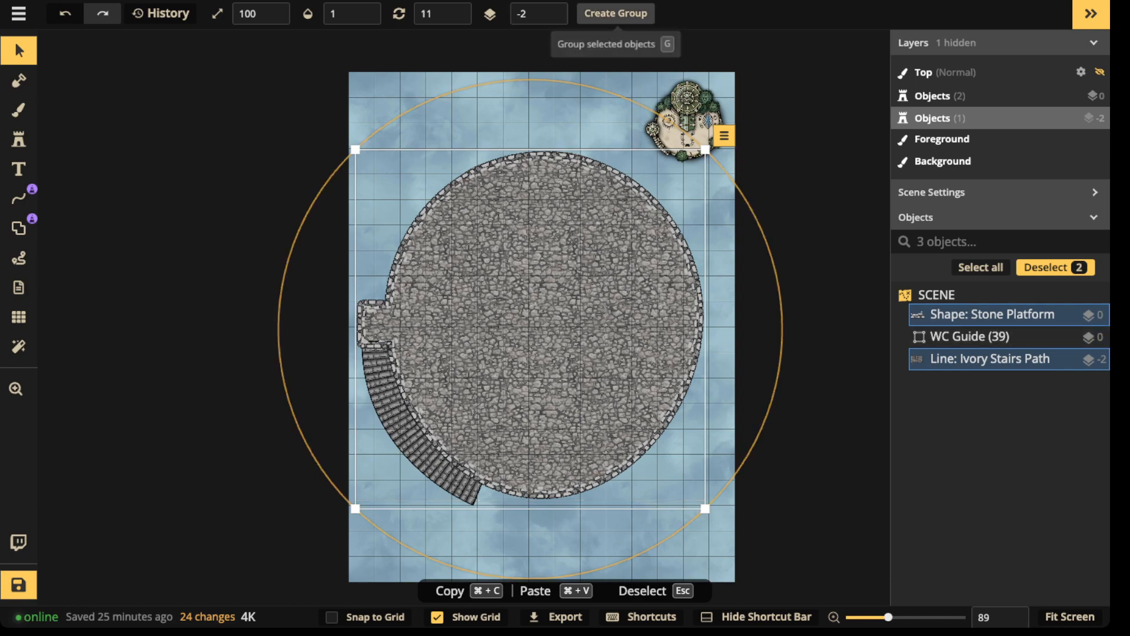
{"action": "left_click", "coordinate": [616, 13]}
{"action": "type", "text": "Foundation"}
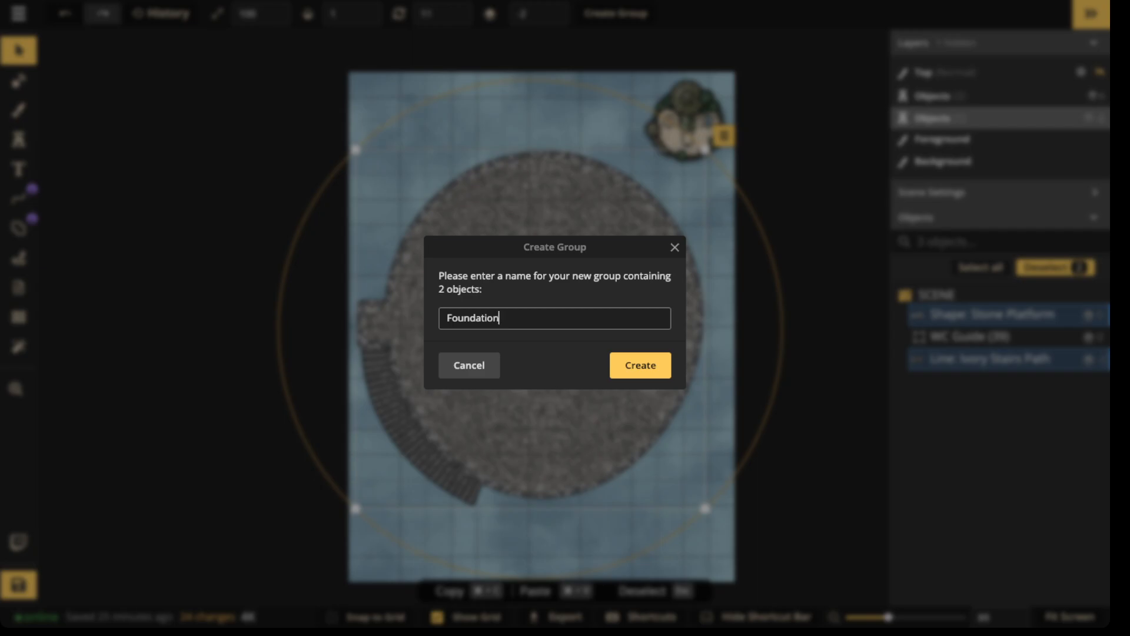
{"action": "key", "text": "Return"}
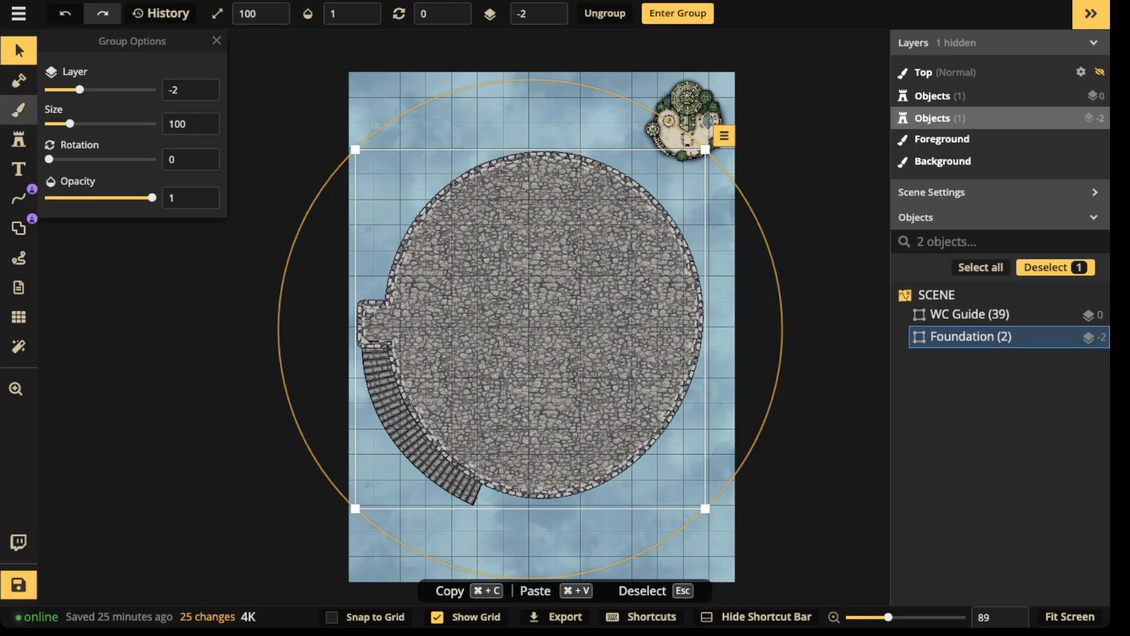
- Fill the whole background with the Red Soil texture from the Watercolor Battlemaps terrain set
{"action": "left_click", "coordinate": [18, 109]}
{"action": "left_click", "coordinate": [80, 85]}
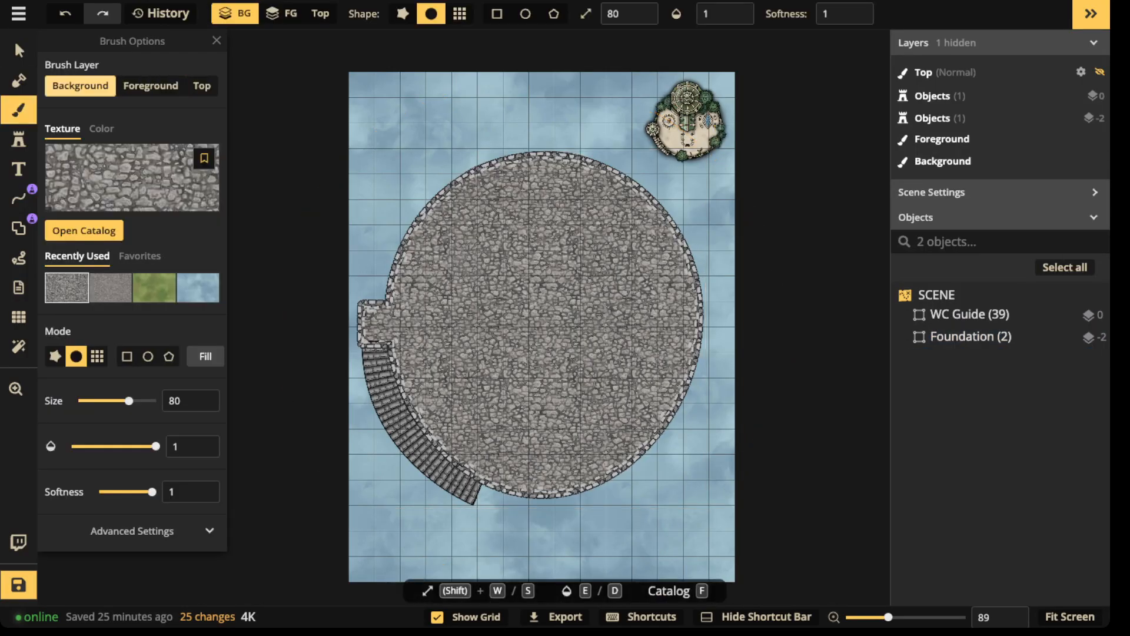
{"action": "key", "text": "f"}
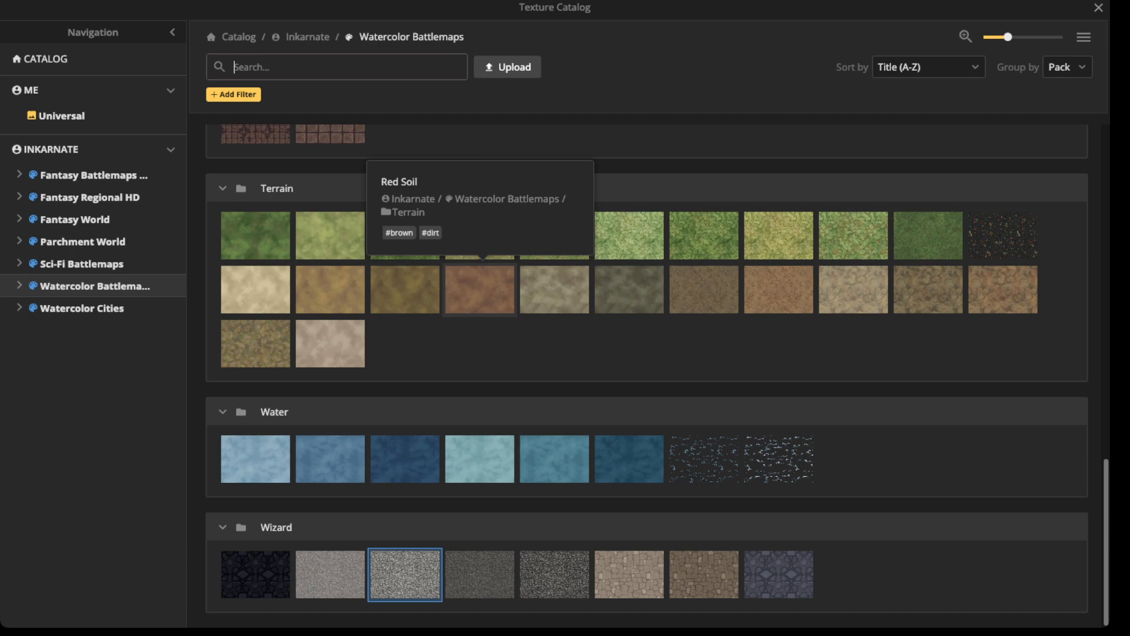
{"action": "left_click", "coordinate": [479, 289]}
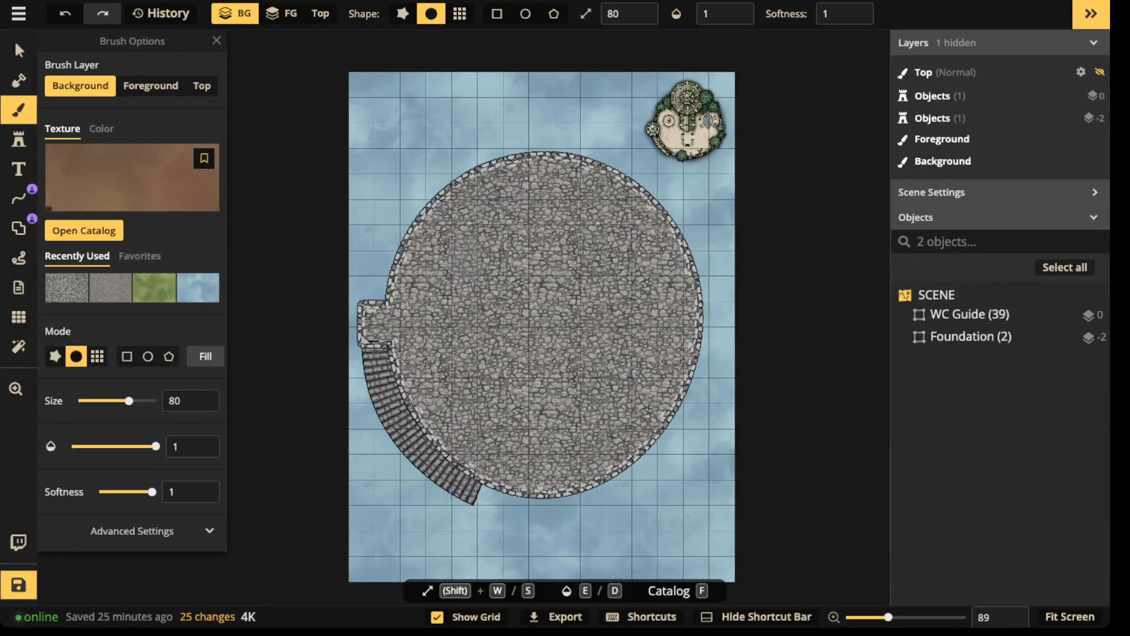
{"action": "left_click", "coordinate": [203, 355]}
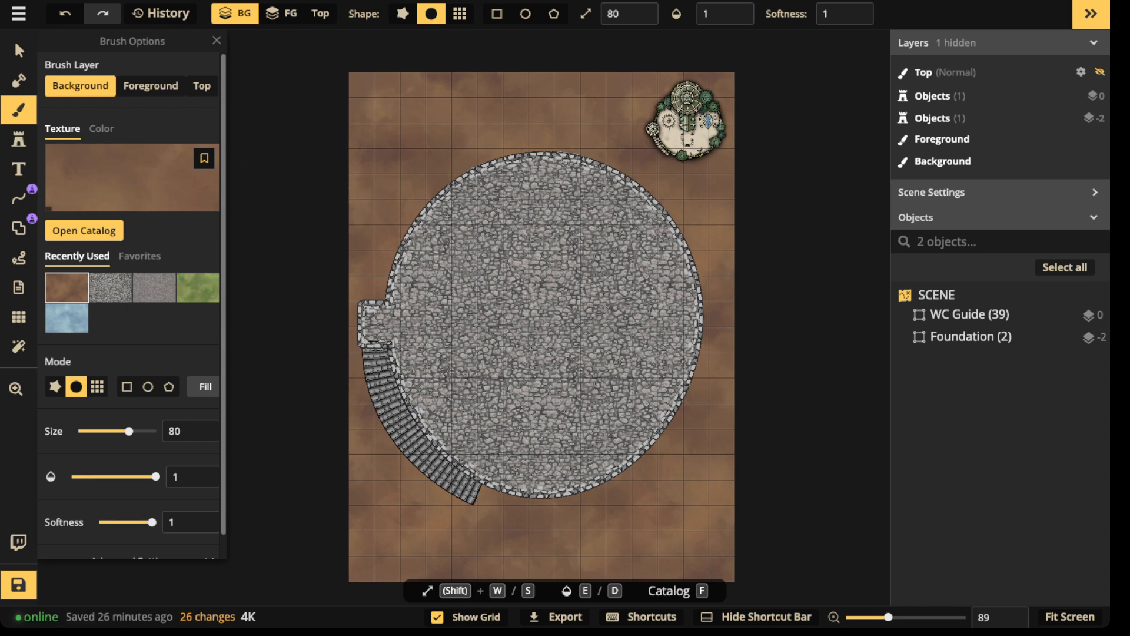
- Select the Foundation group on the map and lock it
{"action": "left_click", "coordinate": [19, 50]}
{"action": "scroll", "coordinate": [472, 214], "scroll_direction": "up", "scroll_amount": 2}
{"action": "left_click", "coordinate": [473, 214]}
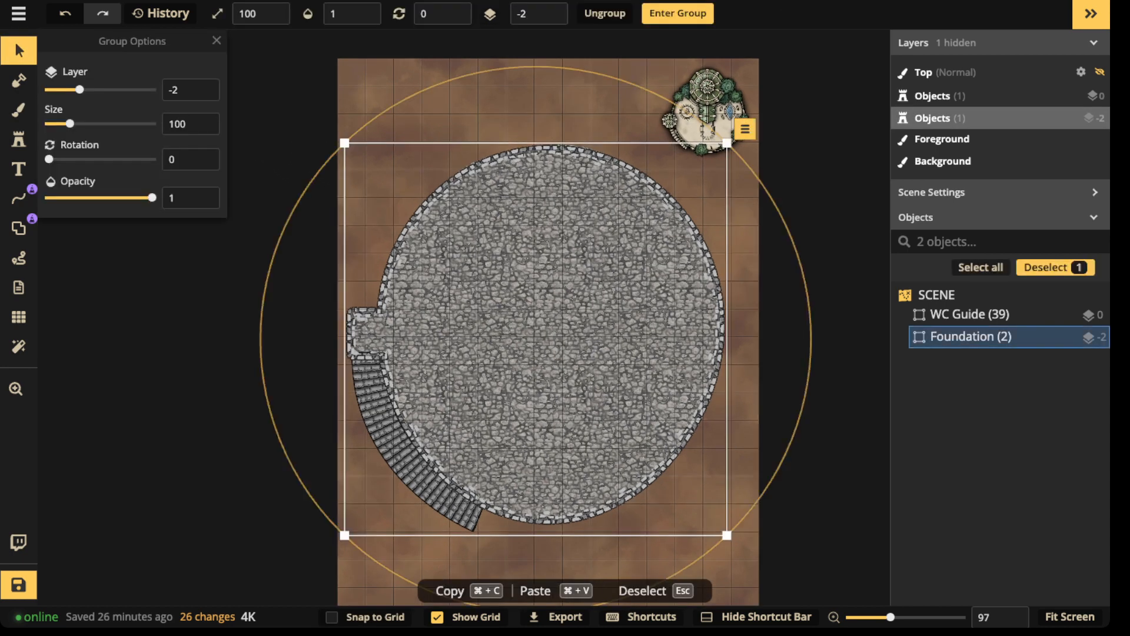
{"action": "left_click", "coordinate": [1067, 337]}
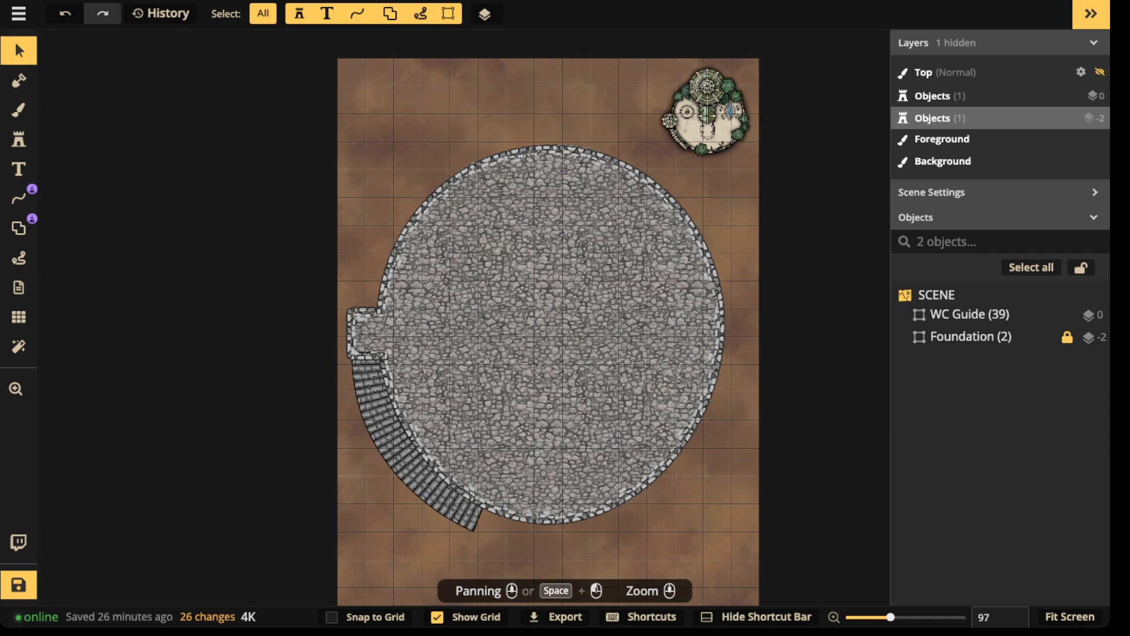
- Examine the platform up close and as a whole, and compare its layout with the small fortress guide
{"action": "scroll", "coordinate": [628, 308], "scroll_direction": "up", "scroll_amount": 12}
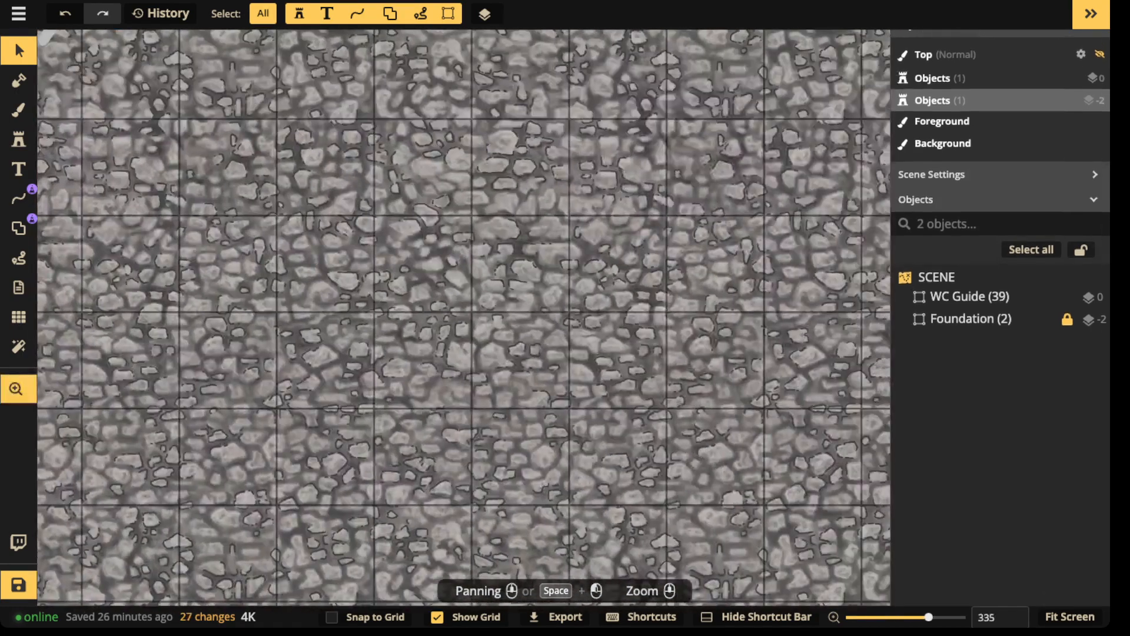
{"action": "left_click_drag", "start_coordinate": [628, 308], "coordinate": [335, 496]}
{"action": "scroll", "coordinate": [400, 352], "scroll_direction": "down", "scroll_amount": 3}
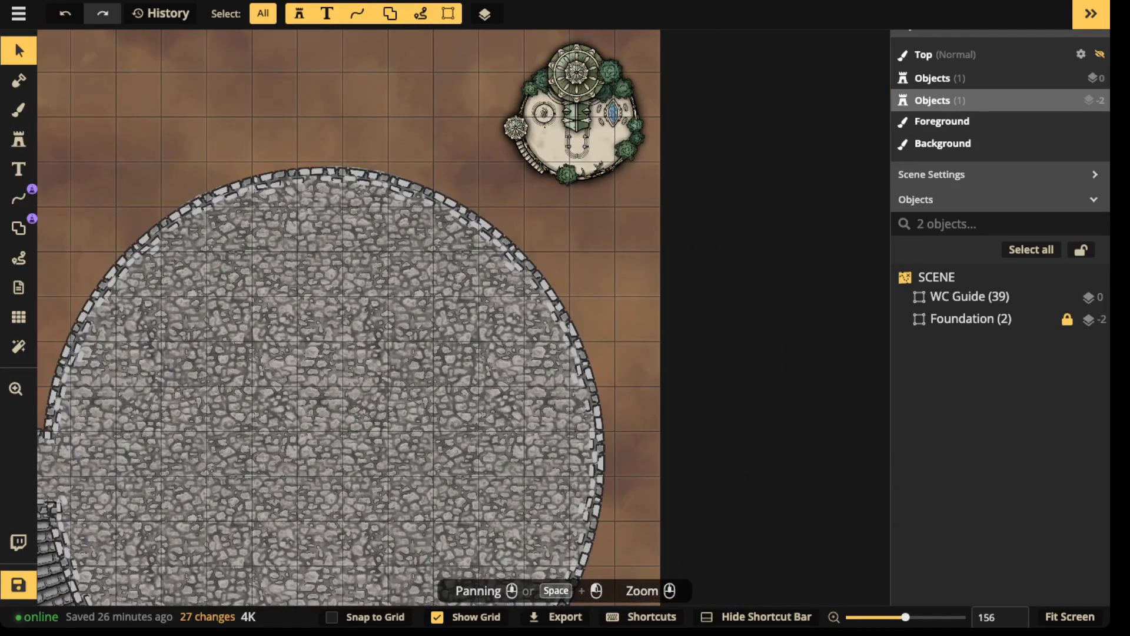
{"action": "left_click_drag", "start_coordinate": [400, 351], "coordinate": [559, 294]}
{"action": "scroll", "coordinate": [702, 47], "scroll_direction": "down", "scroll_amount": 3}
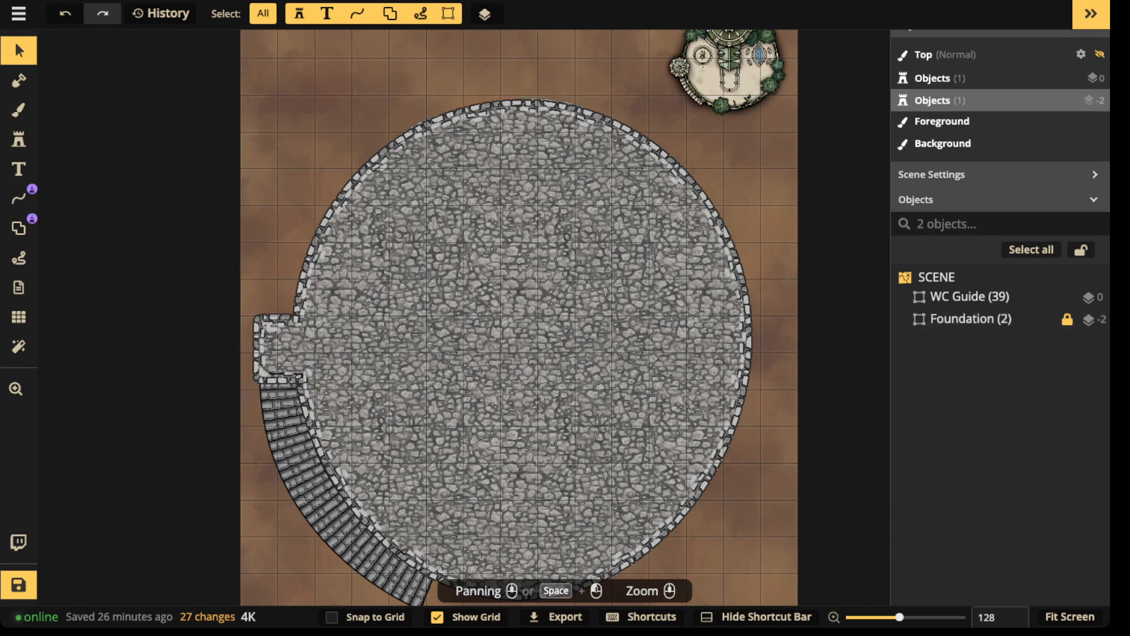
{"action": "scroll", "coordinate": [465, 329], "scroll_direction": "down", "scroll_amount": 2}
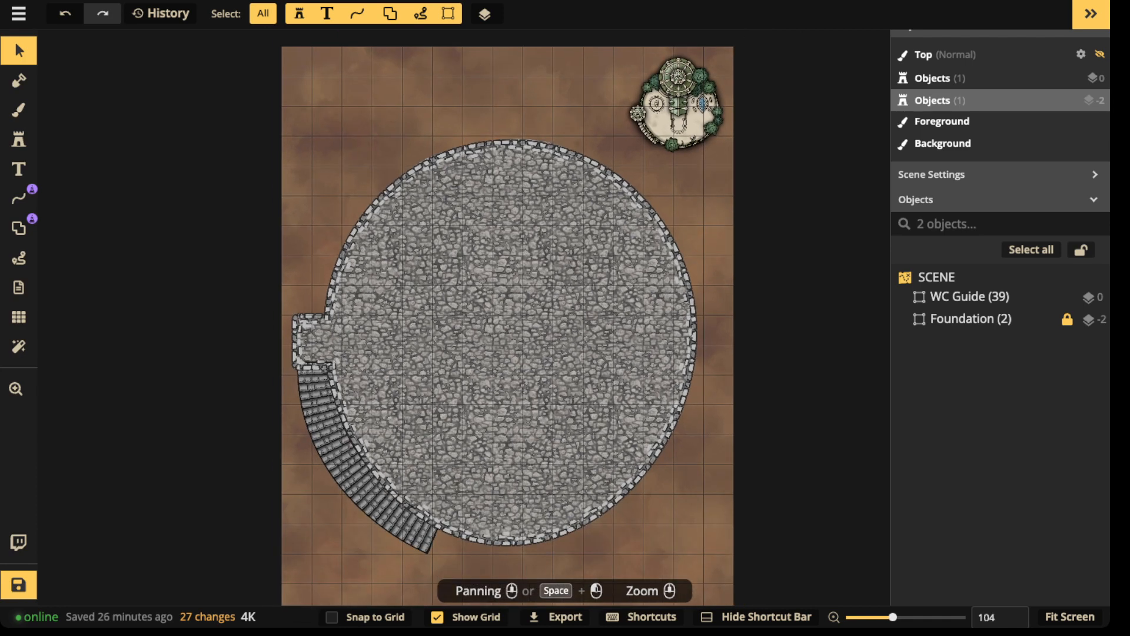
{"action": "scroll", "coordinate": [818, 341], "scroll_direction": "down", "scroll_amount": 2}
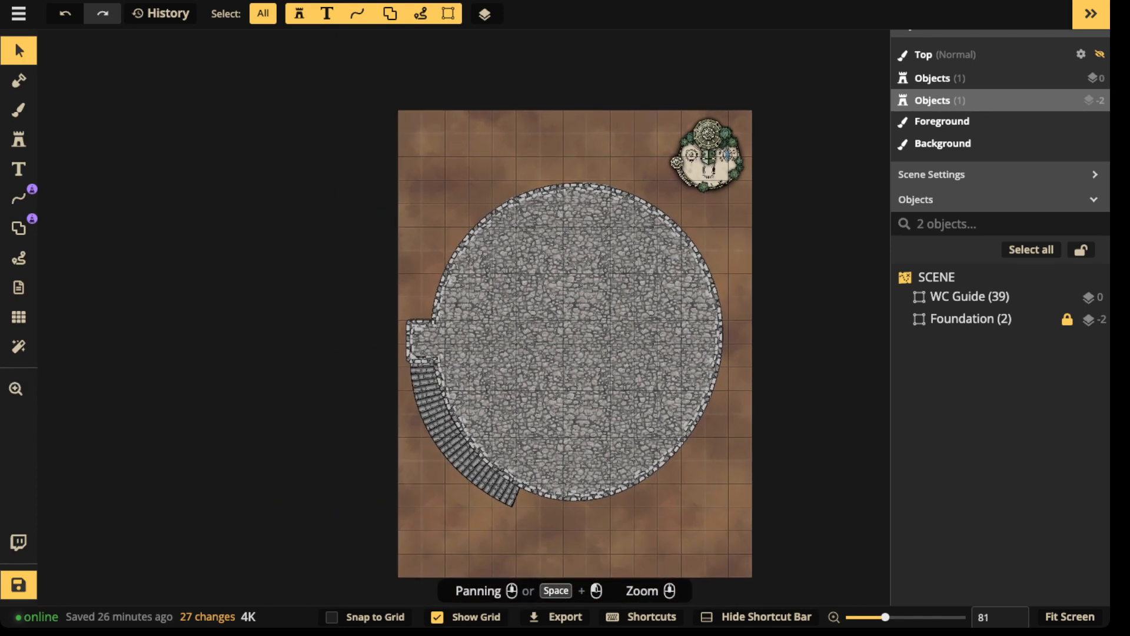
{"action": "scroll", "coordinate": [703, 171], "scroll_direction": "up", "scroll_amount": 2}
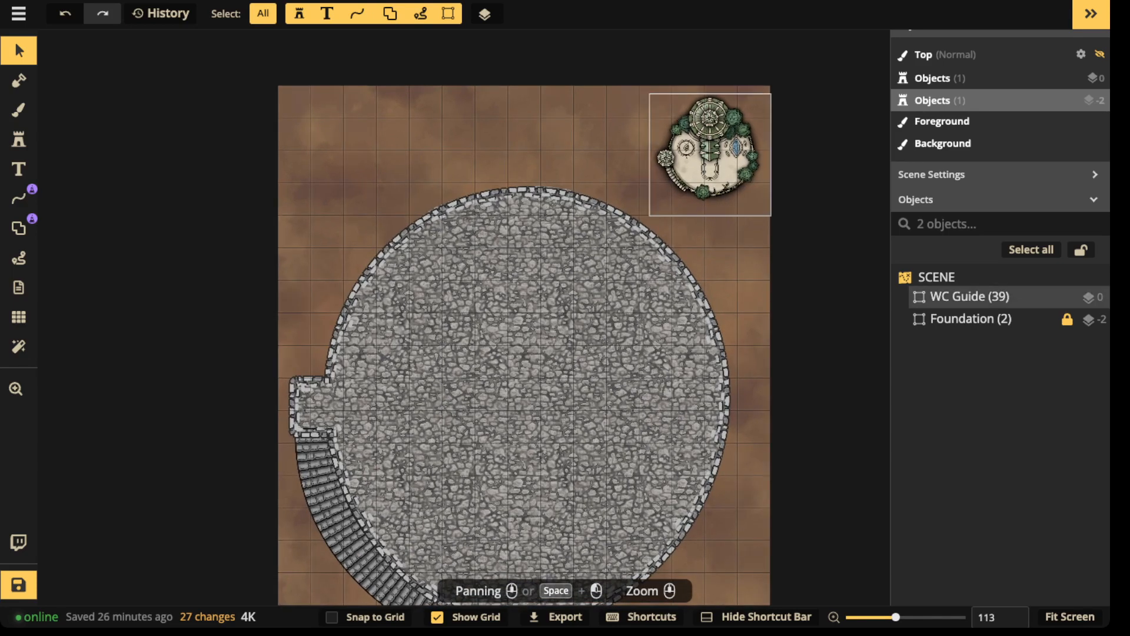
{"action": "key", "text": "s"}
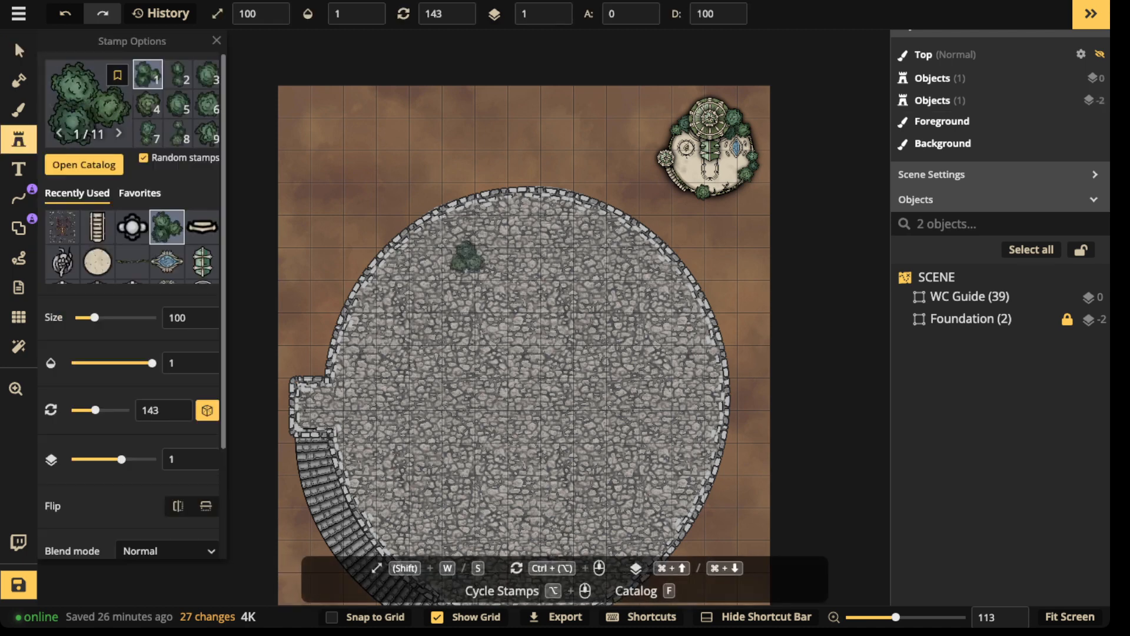
{"action": "left_click", "coordinate": [18, 50]}
- Draw a circle across the platform's upper edge with the Stone Platform stroke at size 129 on layer -2
{"action": "left_click", "coordinate": [19, 228]}
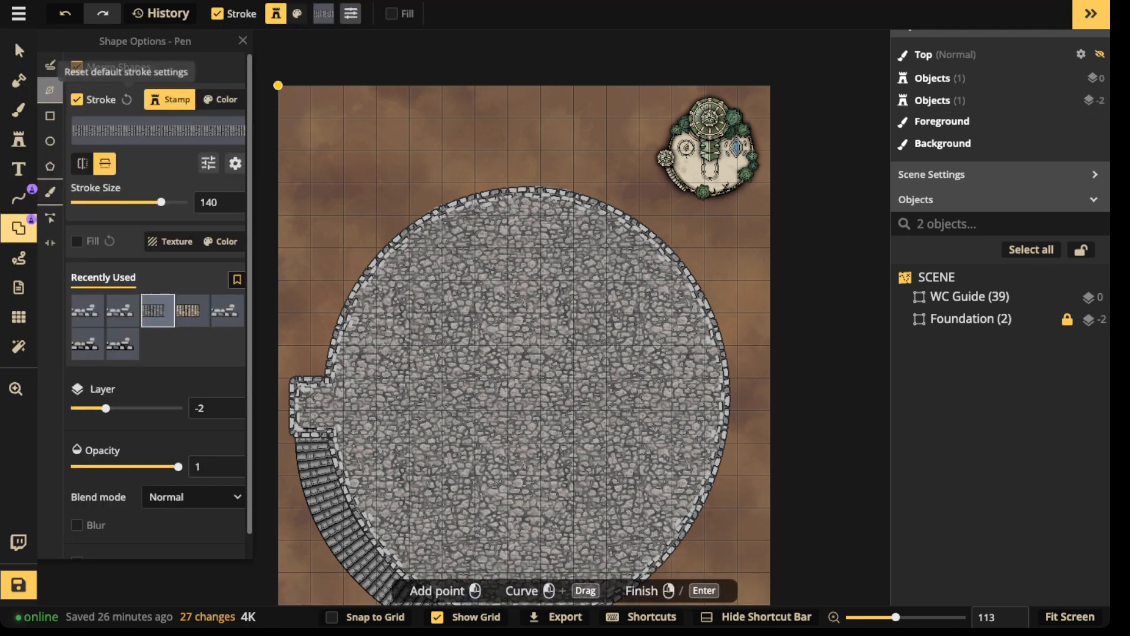
{"action": "left_click", "coordinate": [76, 66]}
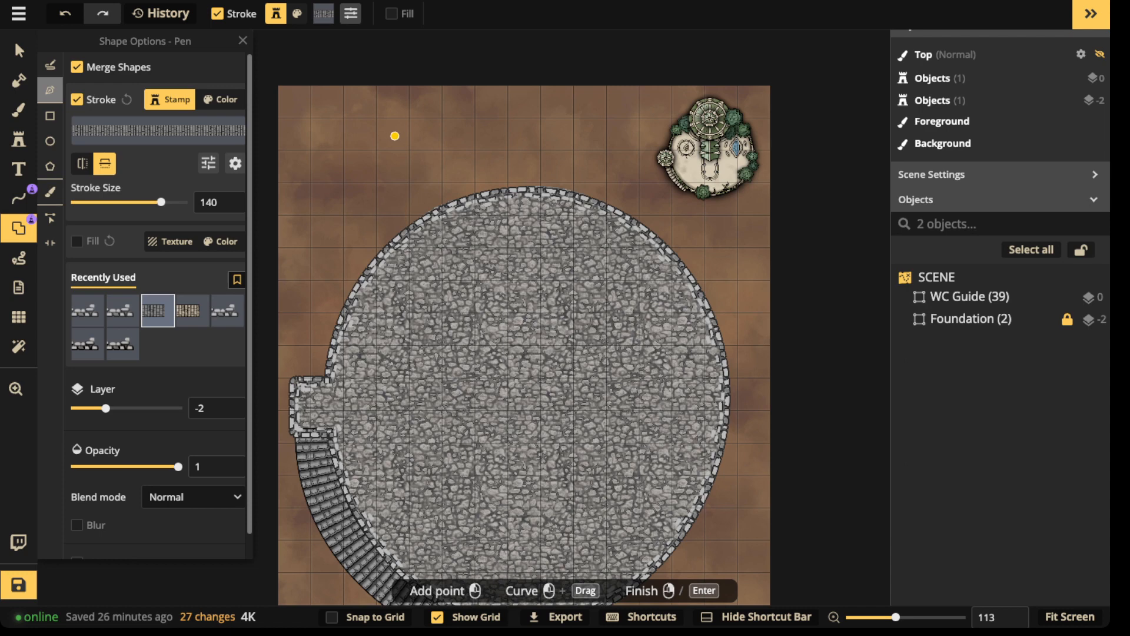
{"action": "left_click", "coordinate": [122, 310]}
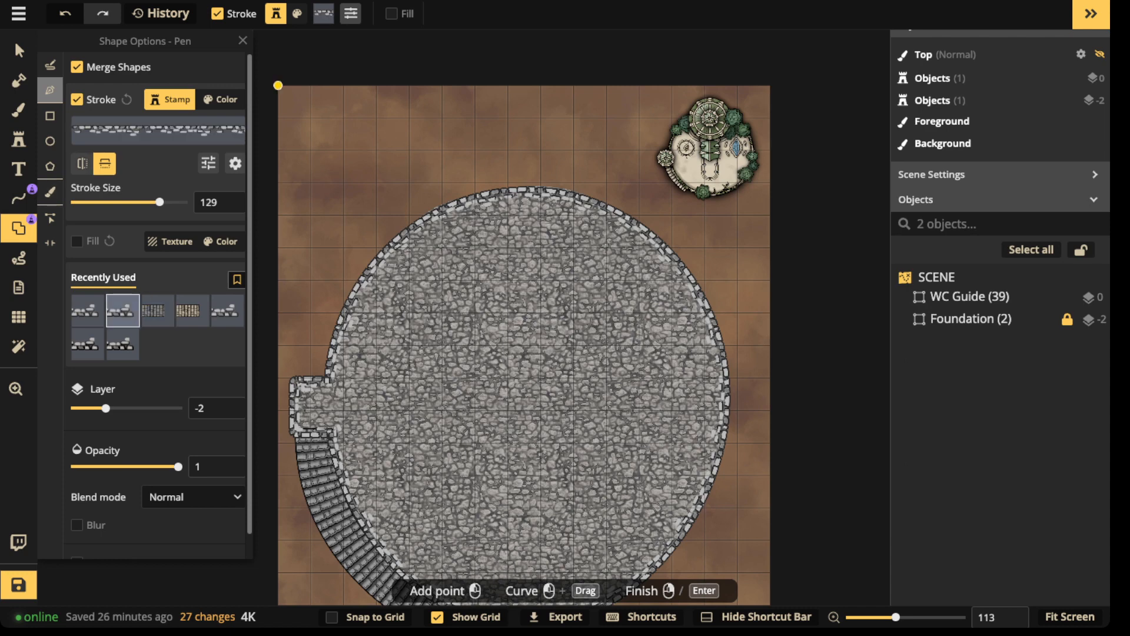
{"action": "left_click", "coordinate": [50, 141]}
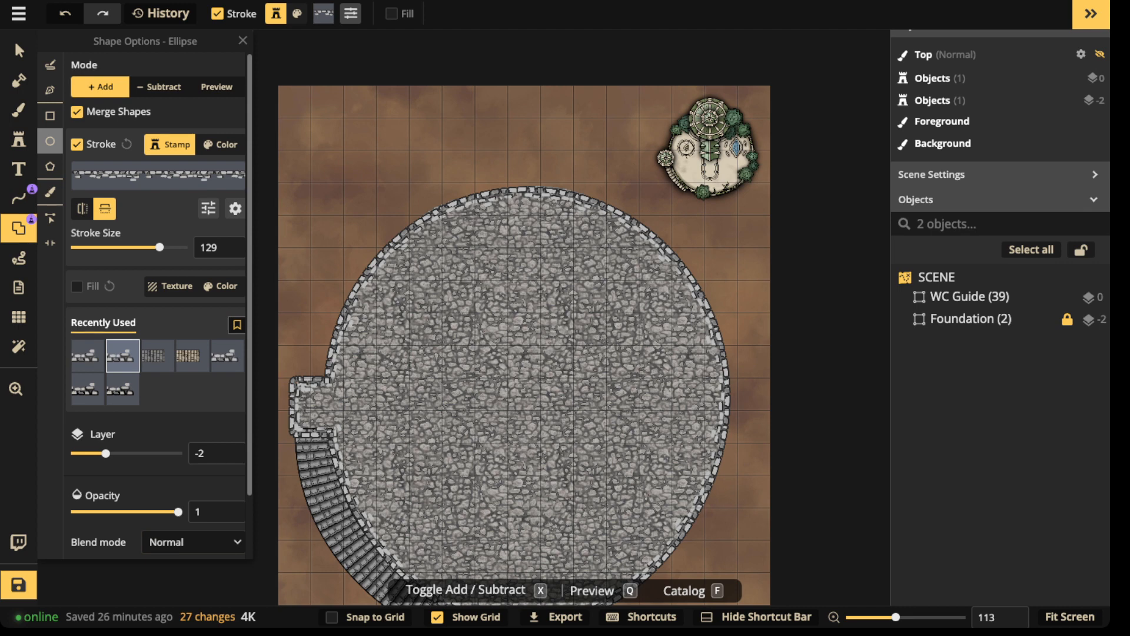
{"action": "left_click_drag", "start_coordinate": [541, 214], "coordinate": [650, 323]}
- Move the circle slightly down and left further onto the platform and raise it to layer 0
{"action": "left_click", "coordinate": [19, 51]}
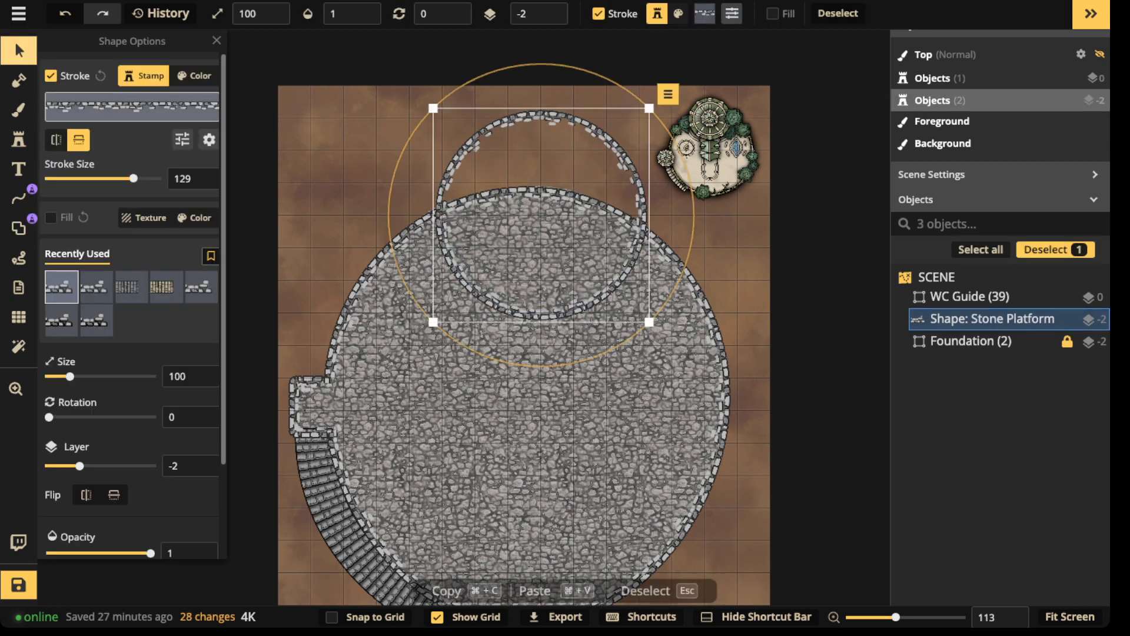
{"action": "left_click_drag", "start_coordinate": [540, 215], "coordinate": [526, 248]}
{"action": "left_click", "coordinate": [550, 8]}
{"action": "left_click", "coordinate": [550, 8]}
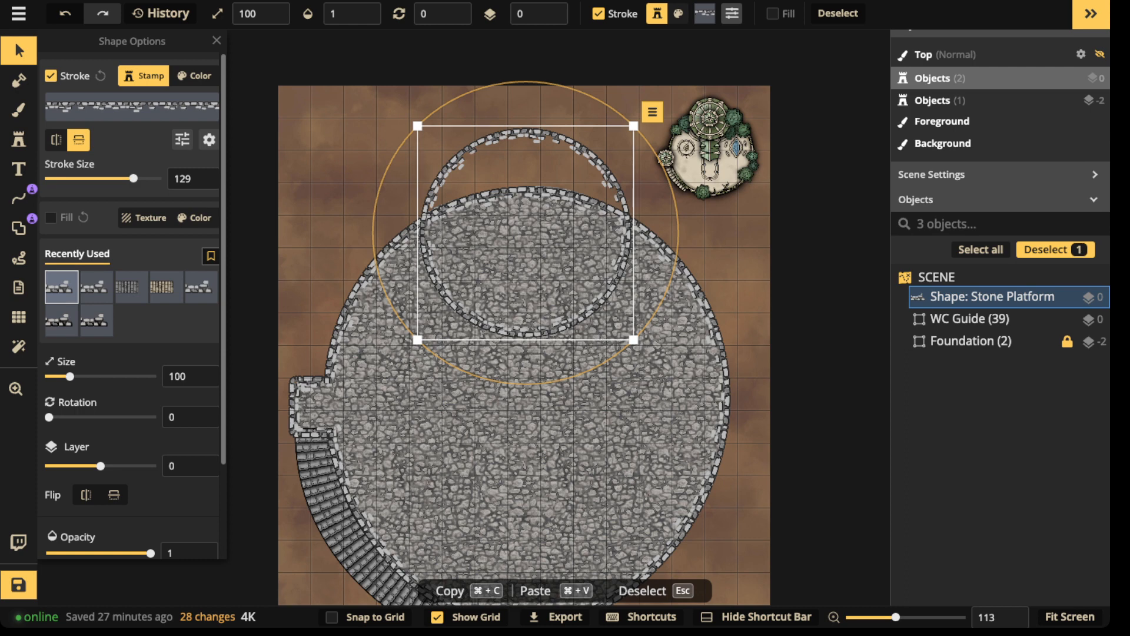
{"action": "key", "text": "Down"}
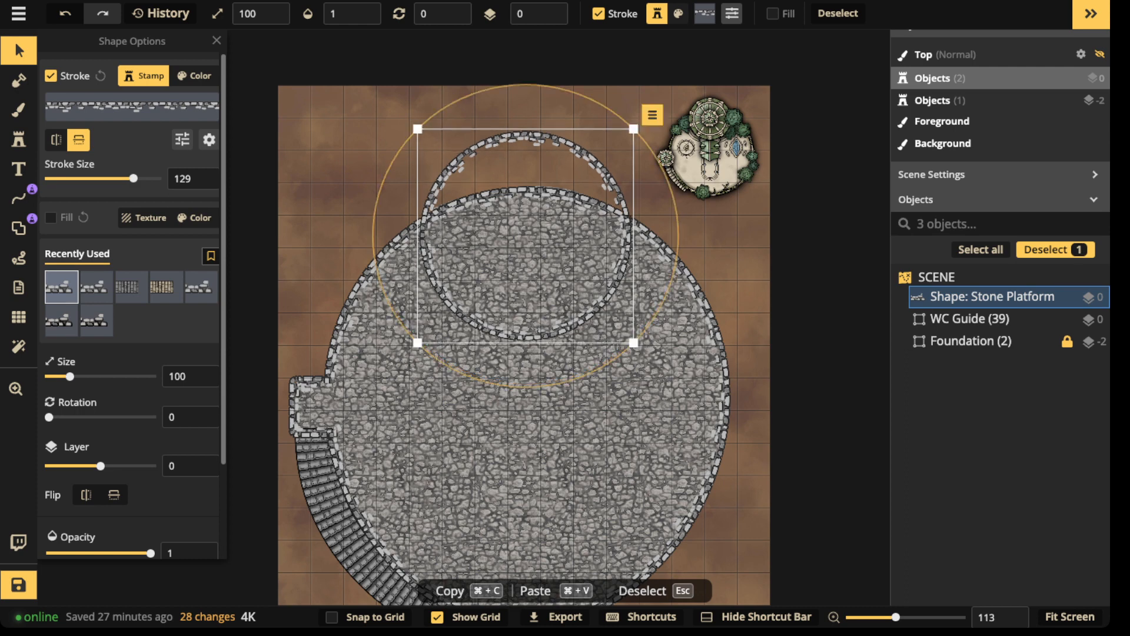
- Change the circle's stroke to Stone Wall with a stroke size of 88, and shift the ring slightly down and left
{"action": "left_click", "coordinate": [118, 101]}
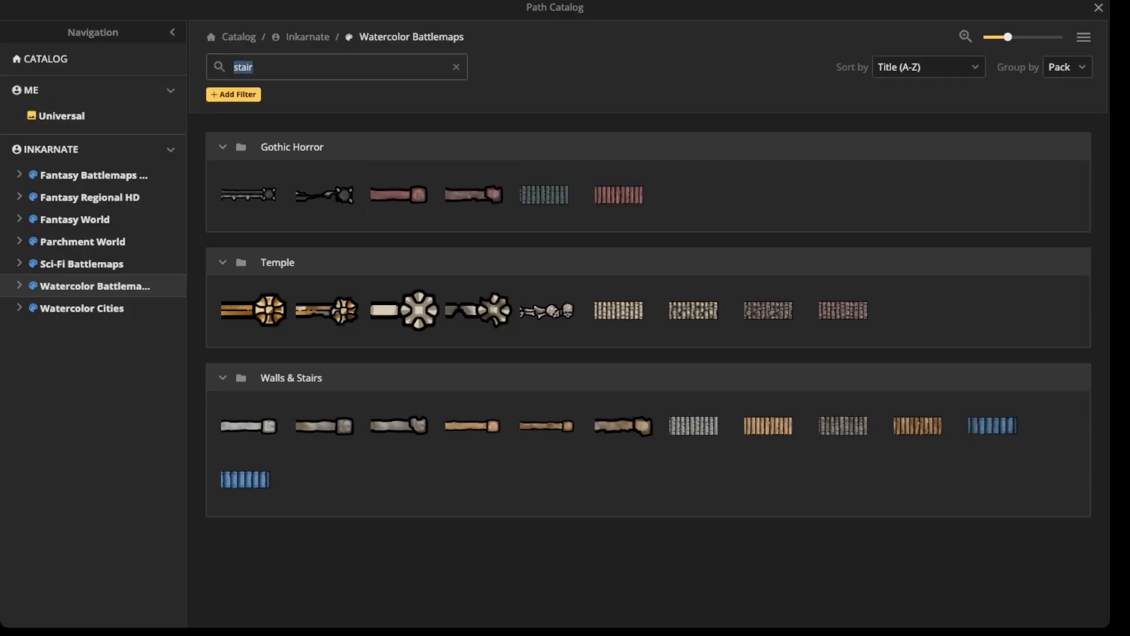
{"action": "key", "text": "BackSpace"}
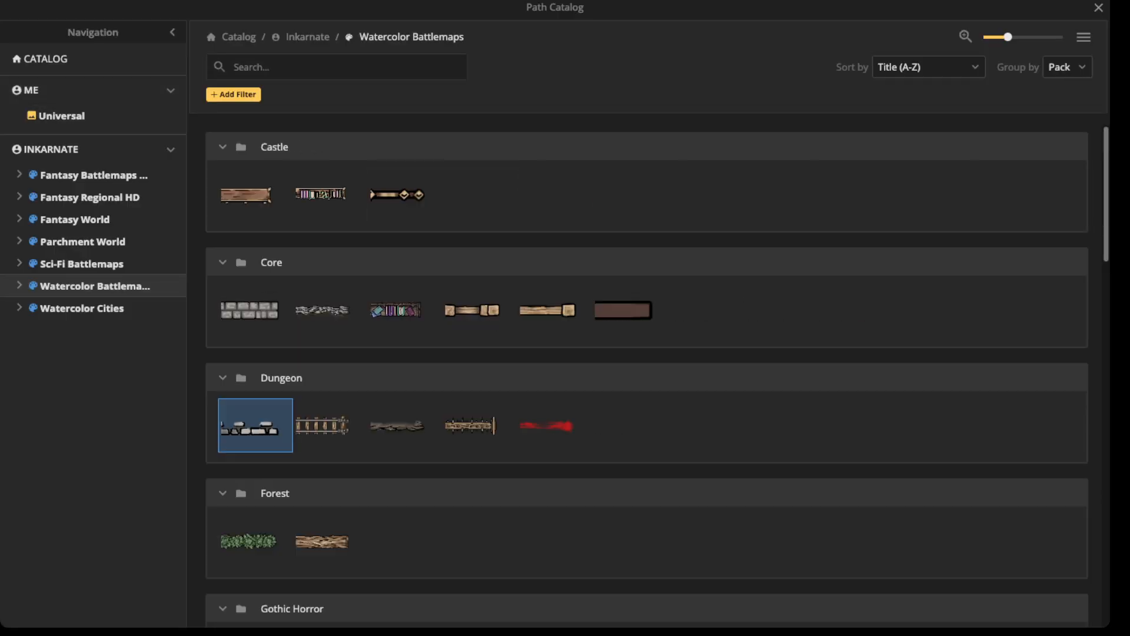
{"action": "left_click", "coordinate": [255, 310]}
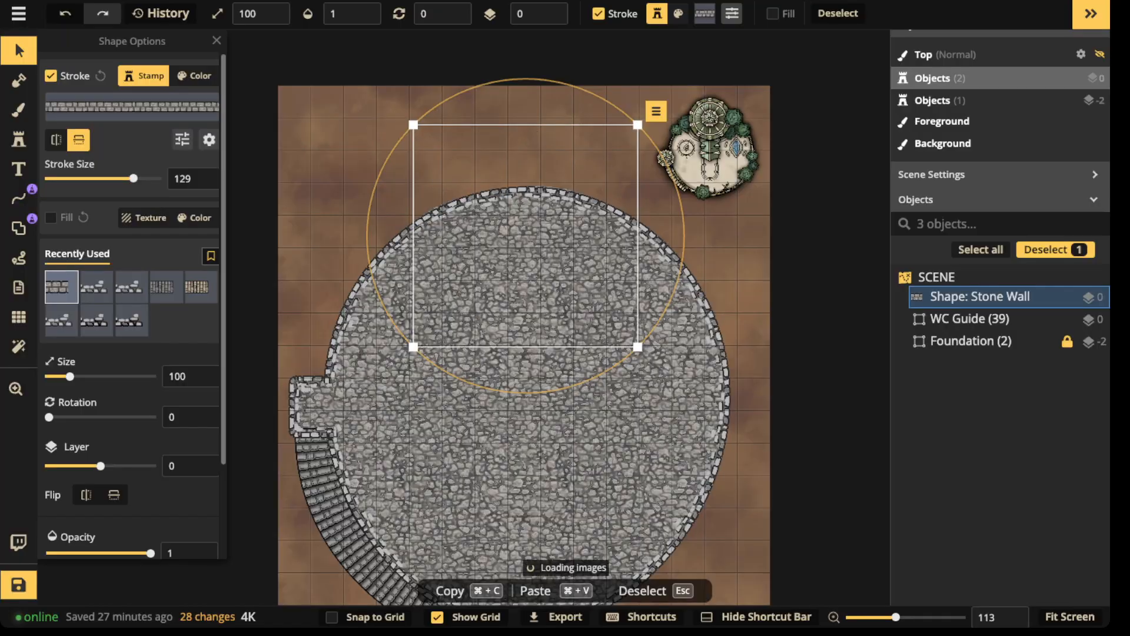
{"action": "left_click_drag", "start_coordinate": [525, 236], "coordinate": [514, 247]}
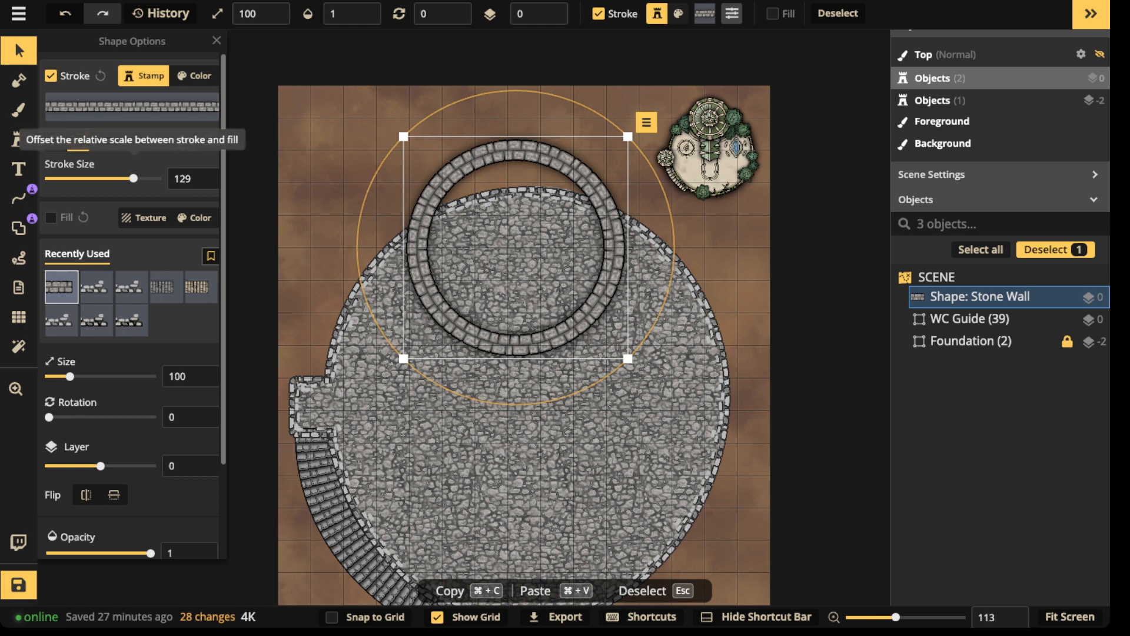
{"action": "left_click_drag", "start_coordinate": [133, 178], "coordinate": [127, 179]}
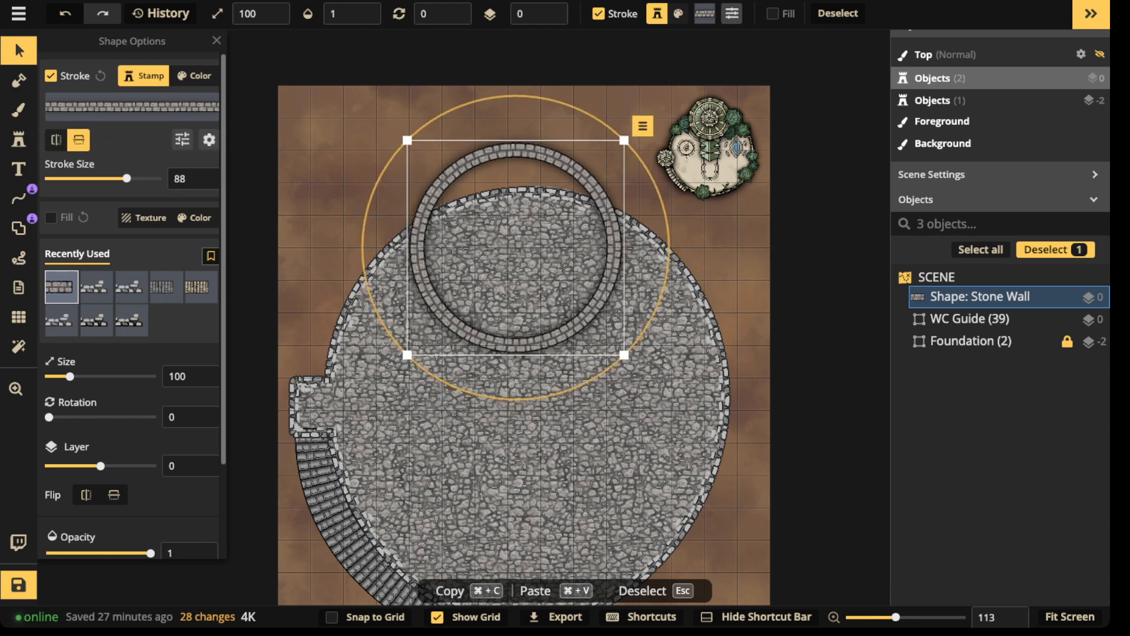
- Move the wall ring up and slightly left over the platform's upper edge and enlarge it to size 105
{"action": "left_click_drag", "start_coordinate": [515, 247], "coordinate": [493, 200]}
{"action": "scroll", "coordinate": [512, 224], "scroll_direction": "up", "scroll_amount": 5}
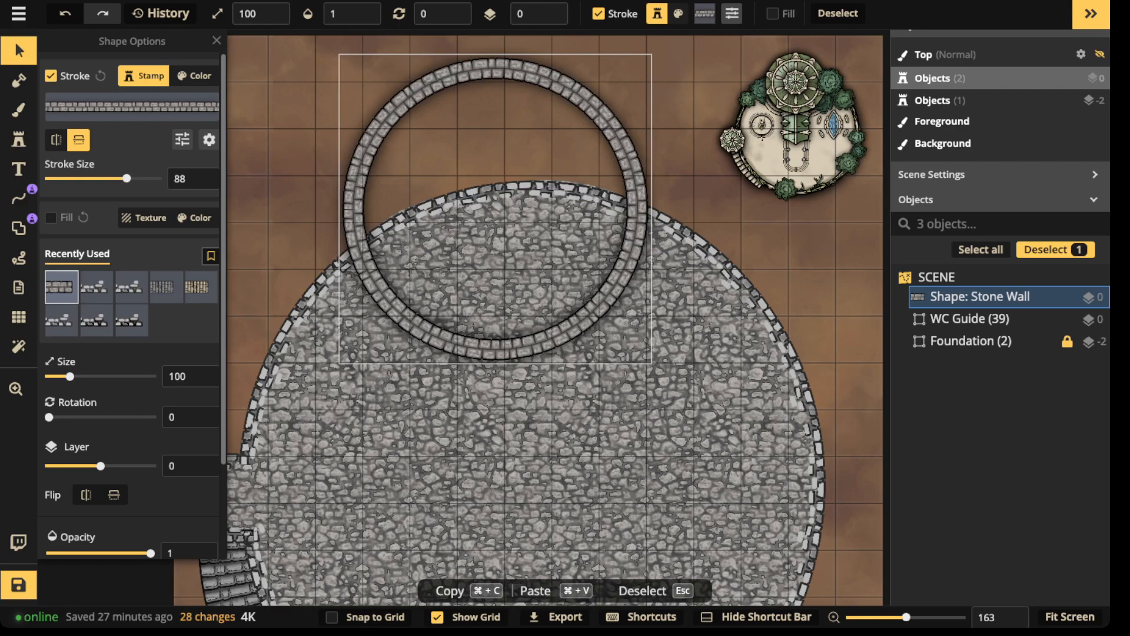
{"action": "left_click_drag", "start_coordinate": [651, 363], "coordinate": [669, 381]}
{"action": "scroll", "coordinate": [524, 238], "scroll_direction": "down", "scroll_amount": 5}
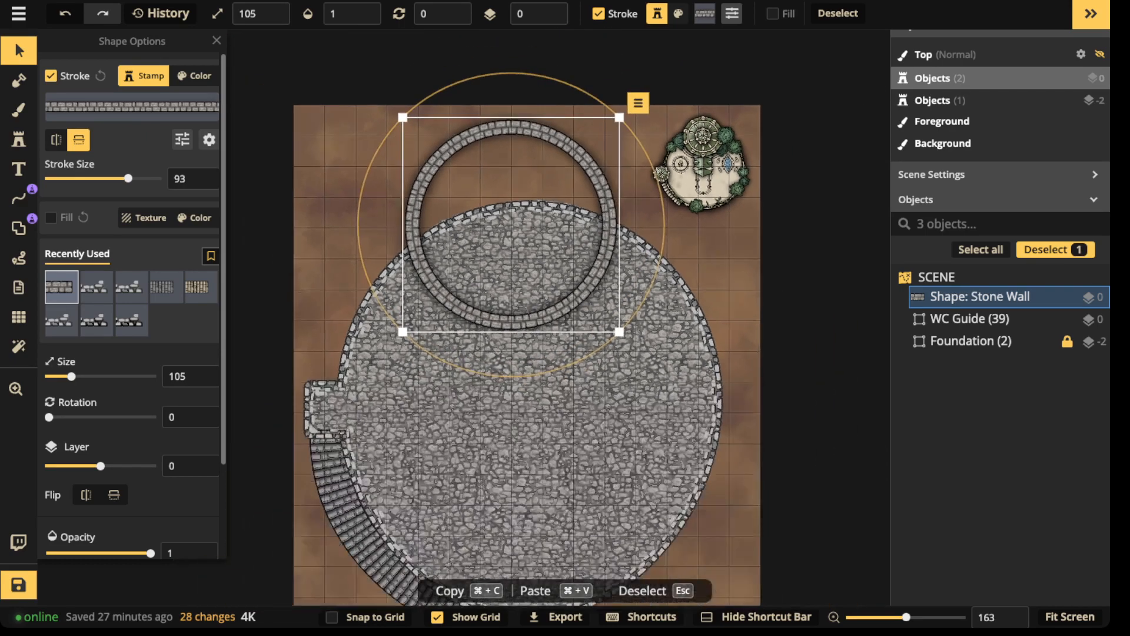
- Nudge the stone wall ring slightly down and right over the platform's upper edge
{"action": "mouse_move", "coordinate": [524, 238]}
{"action": "left_mouse_down"}
{"action": "mouse_move", "coordinate": [529, 277]}
{"action": "mouse_move", "coordinate": [533, 255]}
{"action": "left_mouse_up"}
{"action": "scroll", "coordinate": [532, 253], "scroll_direction": "up", "scroll_amount": 2}
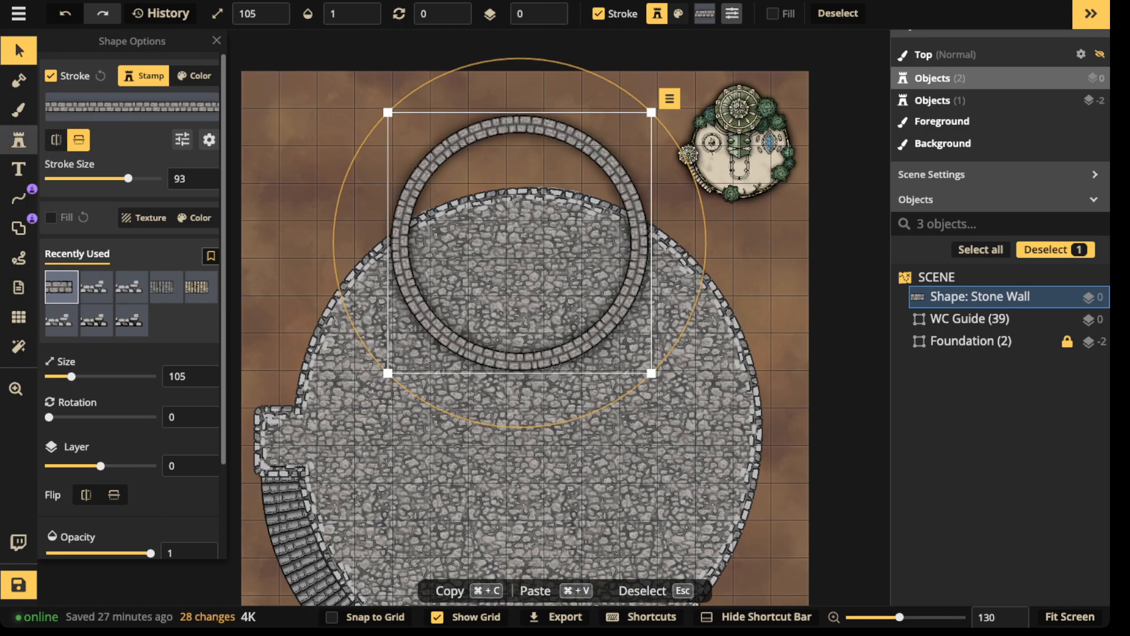
- Search the stamp catalog for "clip" and place the Circle Clip Mask (Hard) stamp inside the wall ring at size 420
{"action": "left_click", "coordinate": [18, 140]}
{"action": "left_click", "coordinate": [87, 175]}
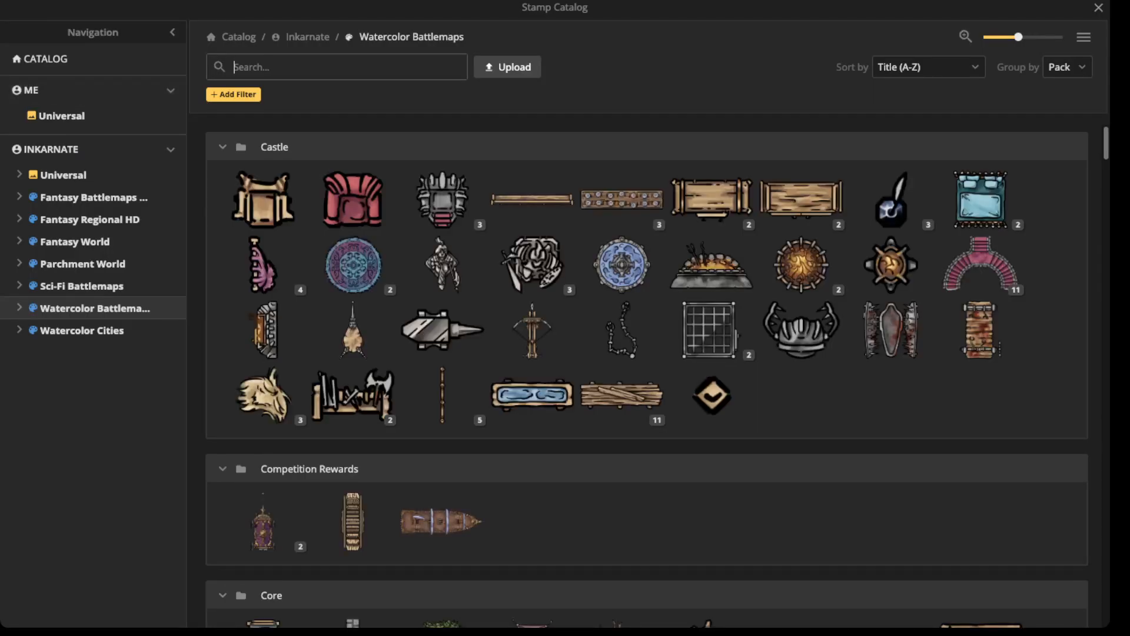
{"action": "type", "text": "clip"}
{"action": "left_click", "coordinate": [263, 199]}
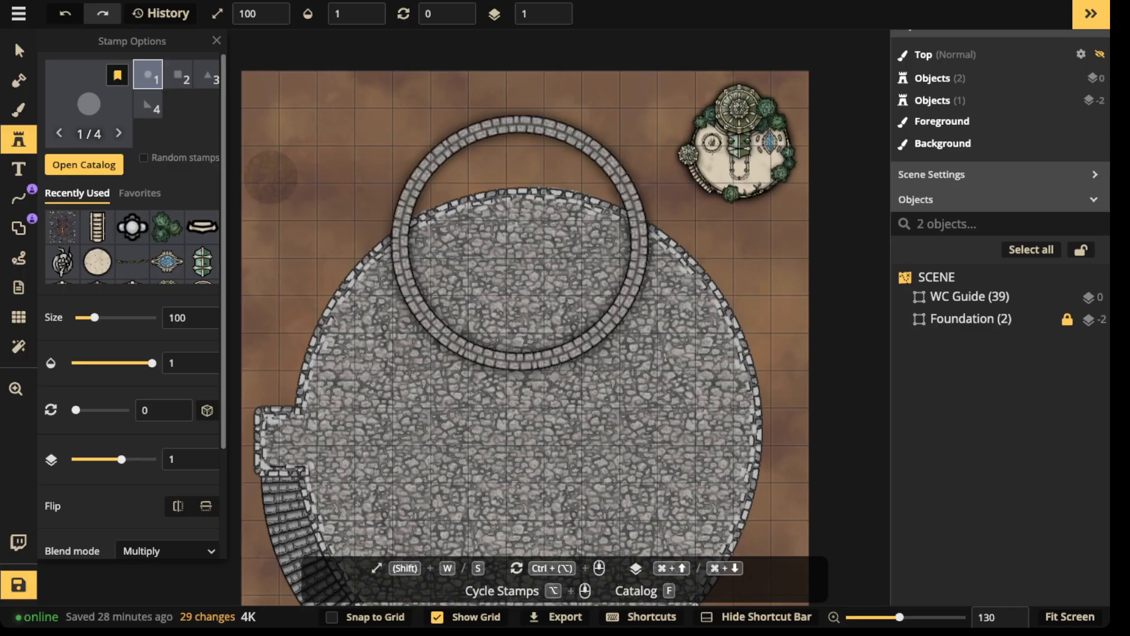
{"action": "key", "text": "w"}
{"action": "key", "text": "w"}
{"action": "key", "text": "w"}
{"action": "key", "text": "w"}
{"action": "key", "text": "w"}
{"action": "key", "text": "w"}
{"action": "key", "text": "w"}
{"action": "key", "text": "w"}
{"action": "key", "text": "w"}
{"action": "key", "text": "w"}
{"action": "key", "text": "w"}
{"action": "key", "text": "w"}
{"action": "key", "text": "w"}
{"action": "key", "text": "w"}
{"action": "key", "text": "w"}
{"action": "key", "text": "w"}
{"action": "key", "text": "w"}
{"action": "key", "text": "w"}
{"action": "key", "text": "w"}
{"action": "key", "text": "w"}
{"action": "key", "text": "w"}
{"action": "key", "text": "w"}
{"action": "key", "text": "w"}
{"action": "key", "text": "w"}
{"action": "key", "text": "w"}
{"action": "key", "text": "w"}
{"action": "key", "text": "w"}
{"action": "key", "text": "w"}
{"action": "key", "text": "w"}
{"action": "key", "text": "w"}
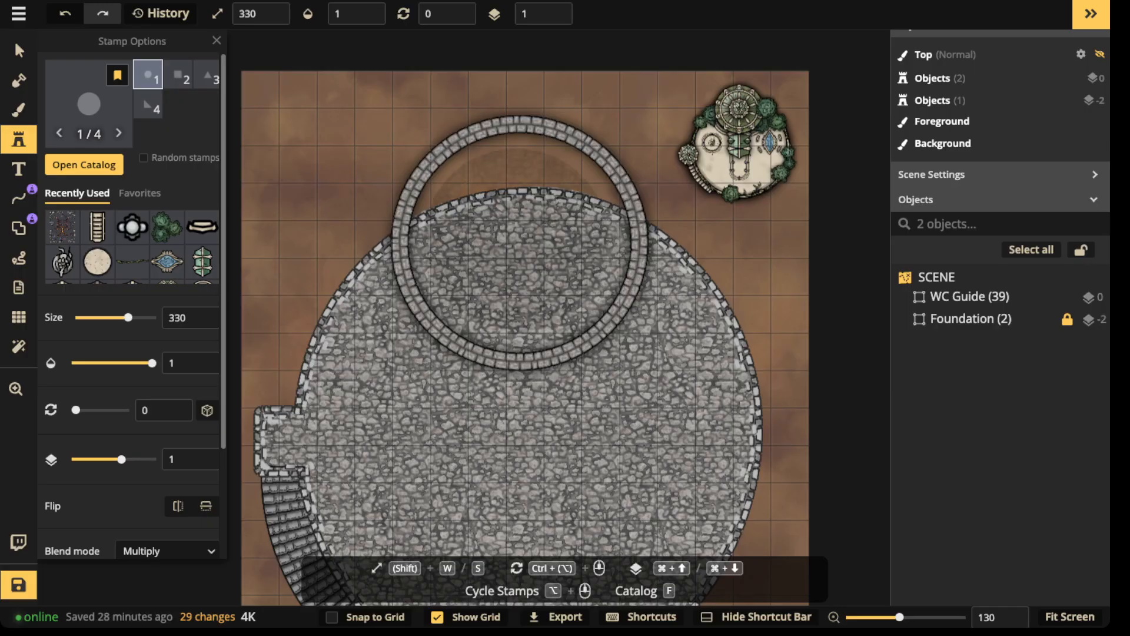
{"action": "left_click", "coordinate": [518, 241]}
{"action": "key", "text": "w"}
{"action": "key", "text": "w"}
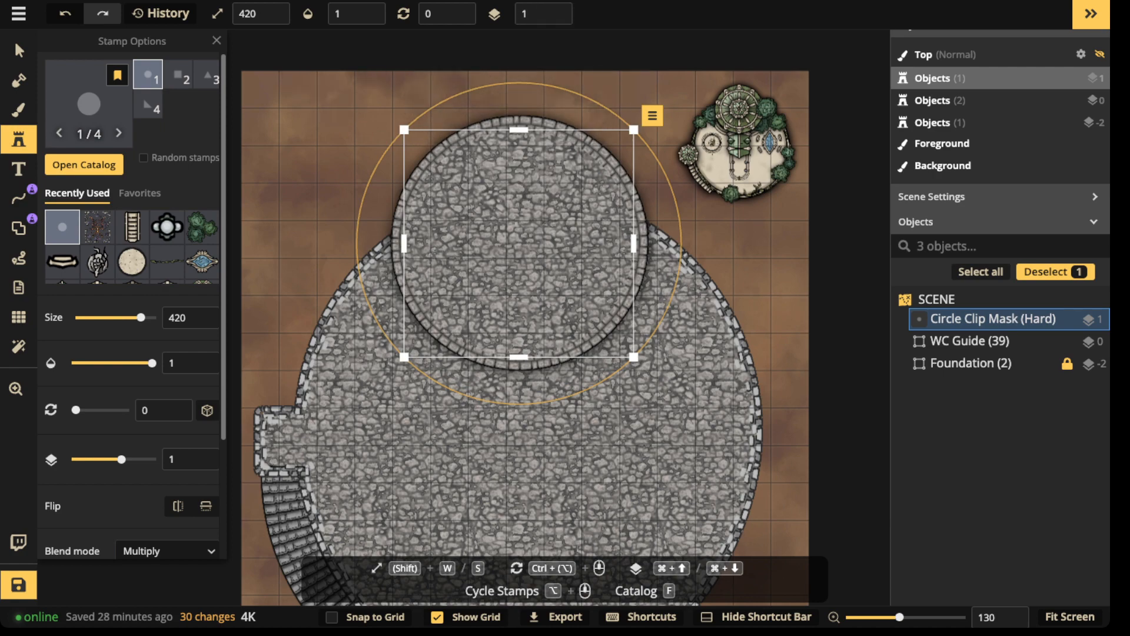
- Raise the Stone Wall ring to layer 2, above the circle clip mask
{"action": "left_click", "coordinate": [19, 50]}
{"action": "left_click", "coordinate": [978, 341]}
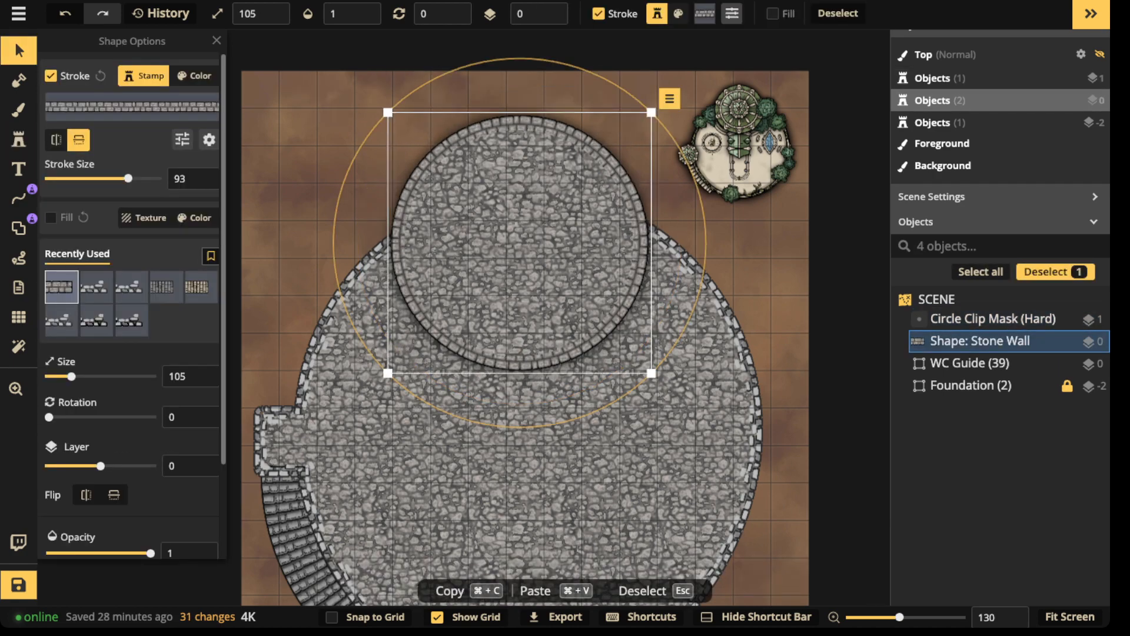
{"action": "left_click", "coordinate": [549, 9]}
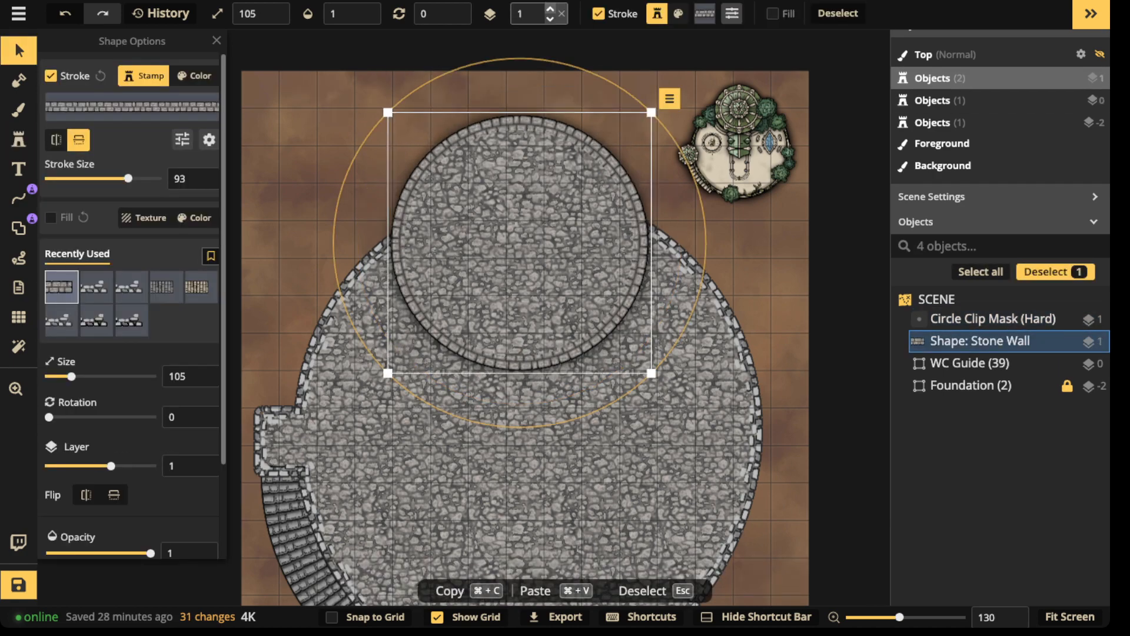
{"action": "left_click", "coordinate": [549, 8]}
- Move the wall ring and circle clip mask together slightly down onto the platform
{"action": "left_click", "coordinate": [993, 362], "text": "shift"}
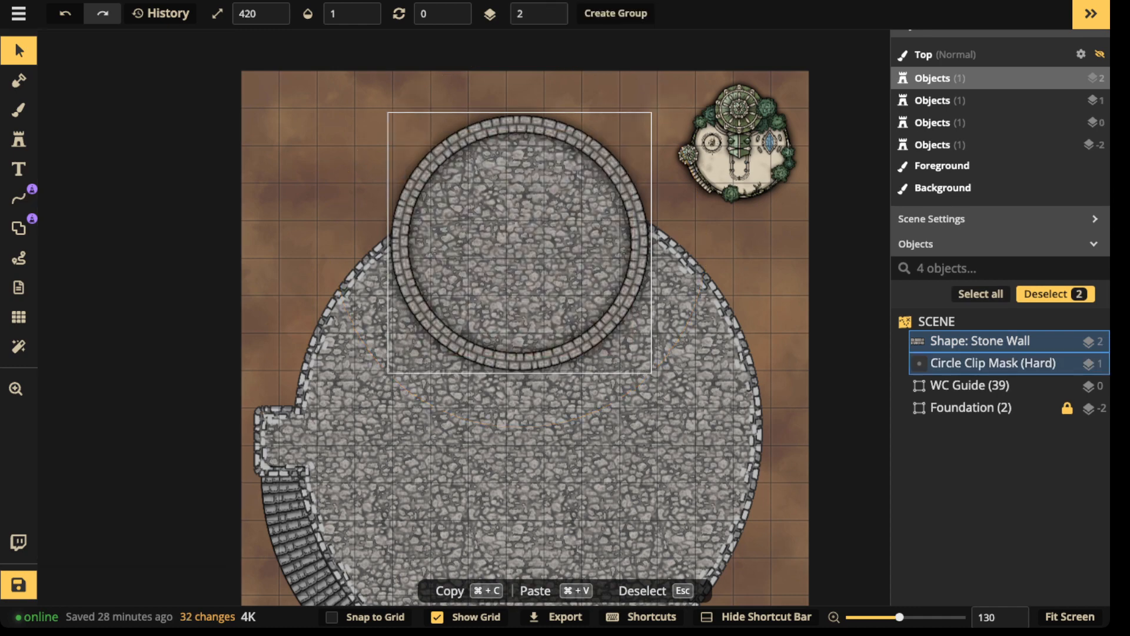
{"action": "mouse_move", "coordinate": [519, 243]}
{"action": "left_mouse_down"}
{"action": "mouse_move", "coordinate": [490, 236]}
{"action": "mouse_move", "coordinate": [523, 242]}
{"action": "mouse_move", "coordinate": [391, 288]}
{"action": "mouse_move", "coordinate": [368, 474]}
{"action": "mouse_move", "coordinate": [376, 575]}
{"action": "mouse_move", "coordinate": [625, 555]}
{"action": "mouse_move", "coordinate": [686, 533]}
{"action": "mouse_move", "coordinate": [691, 361]}
{"action": "mouse_move", "coordinate": [486, 248]}
{"action": "mouse_move", "coordinate": [515, 222]}
{"action": "mouse_move", "coordinate": [524, 428]}
{"action": "mouse_move", "coordinate": [519, 262]}
{"action": "left_mouse_up"}
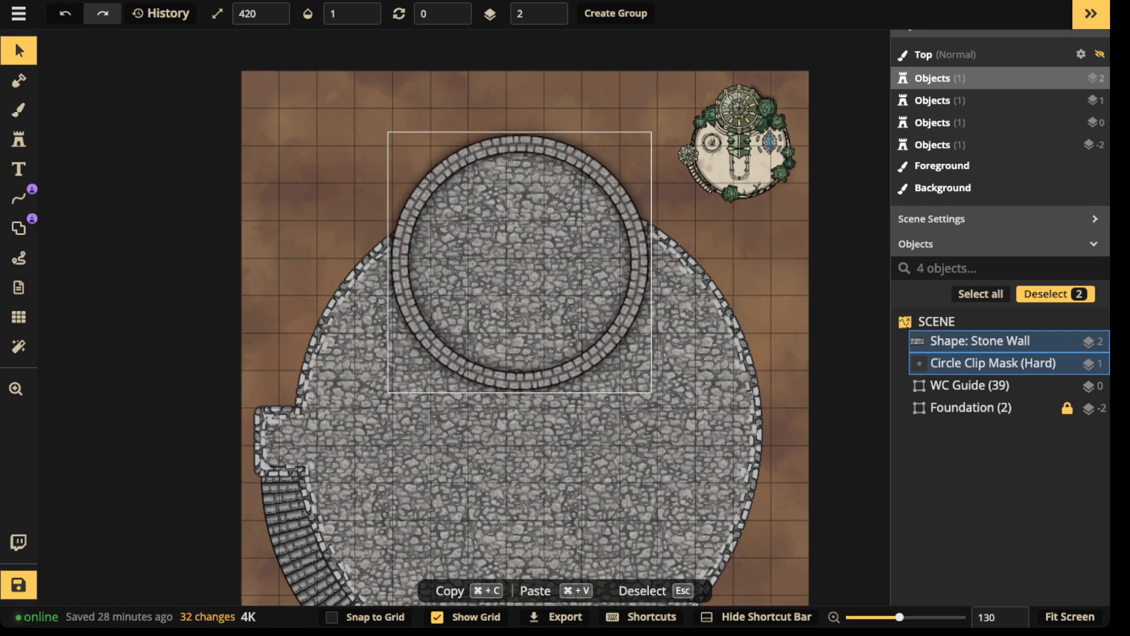
{"action": "left_click_drag", "start_coordinate": [519, 263], "coordinate": [519, 257]}
{"action": "left_click", "coordinate": [520, 257]}
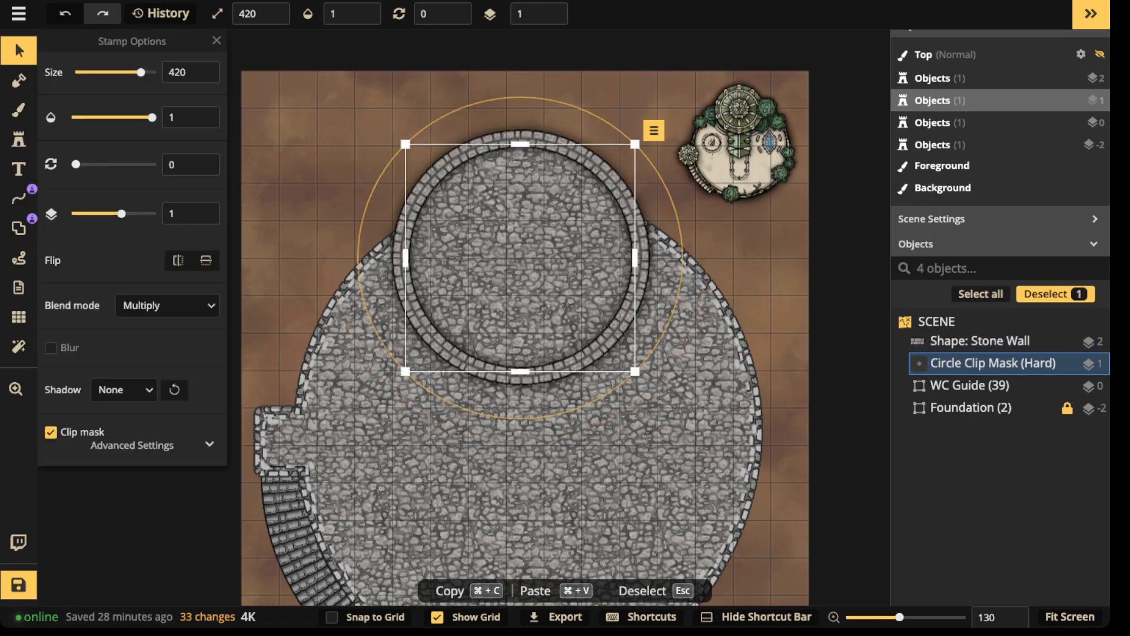
{"action": "key", "text": "Escape"}
- Examine the small guide fortress and set the Shape tool to Rectangle
{"action": "scroll", "coordinate": [847, 61], "scroll_direction": "up", "scroll_amount": 5}
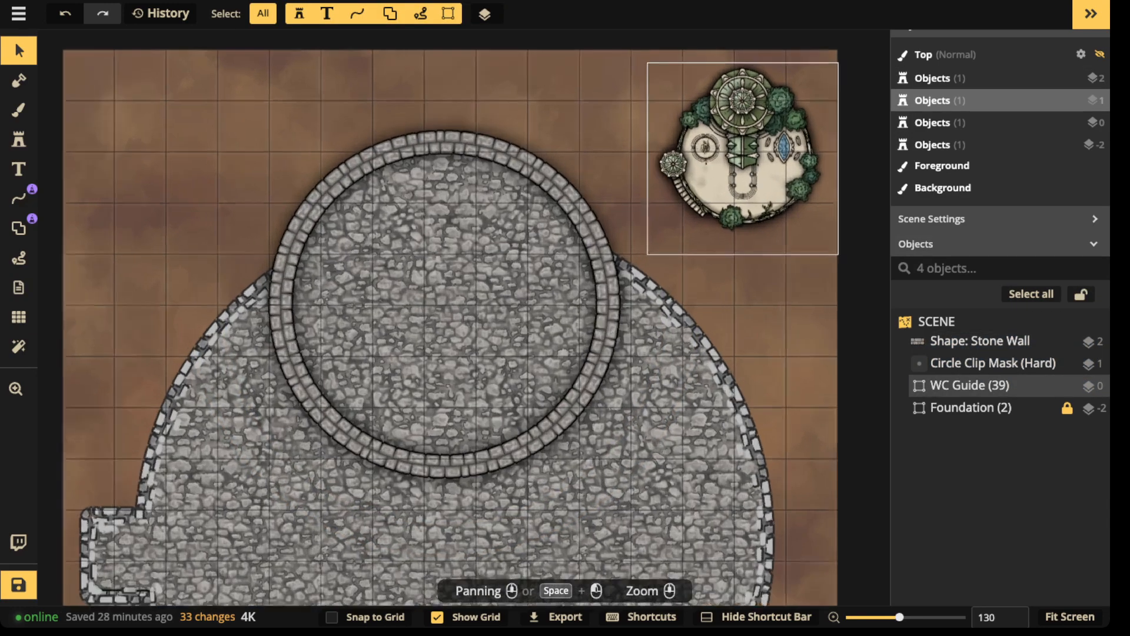
{"action": "scroll", "coordinate": [540, 165], "scroll_direction": "up", "scroll_amount": 2}
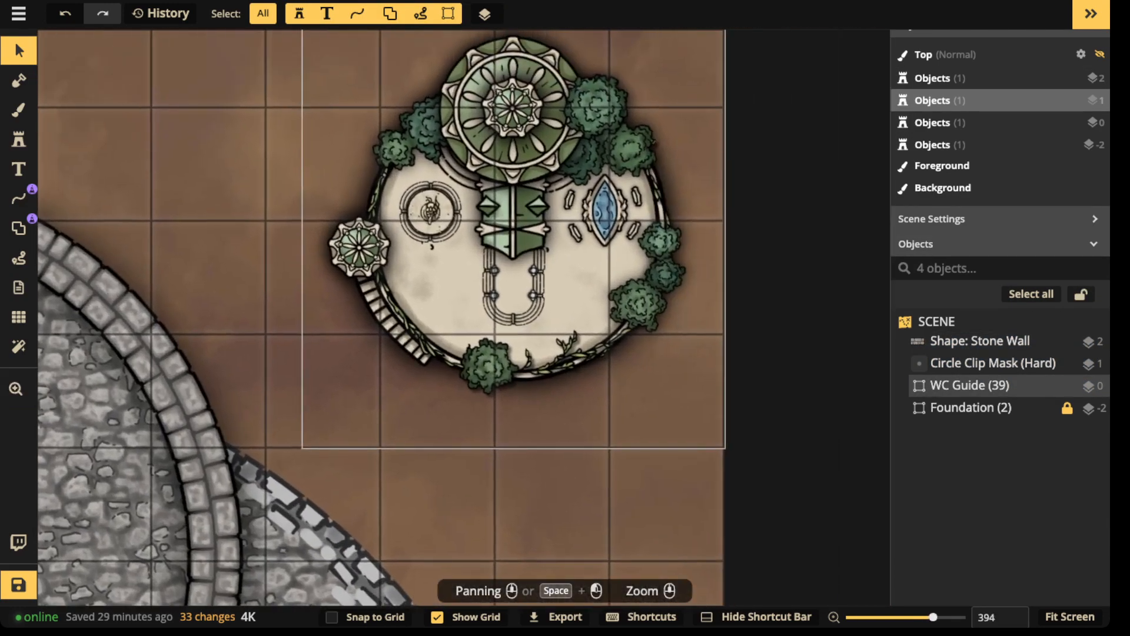
{"action": "scroll", "coordinate": [677, 35], "scroll_direction": "down", "scroll_amount": 6}
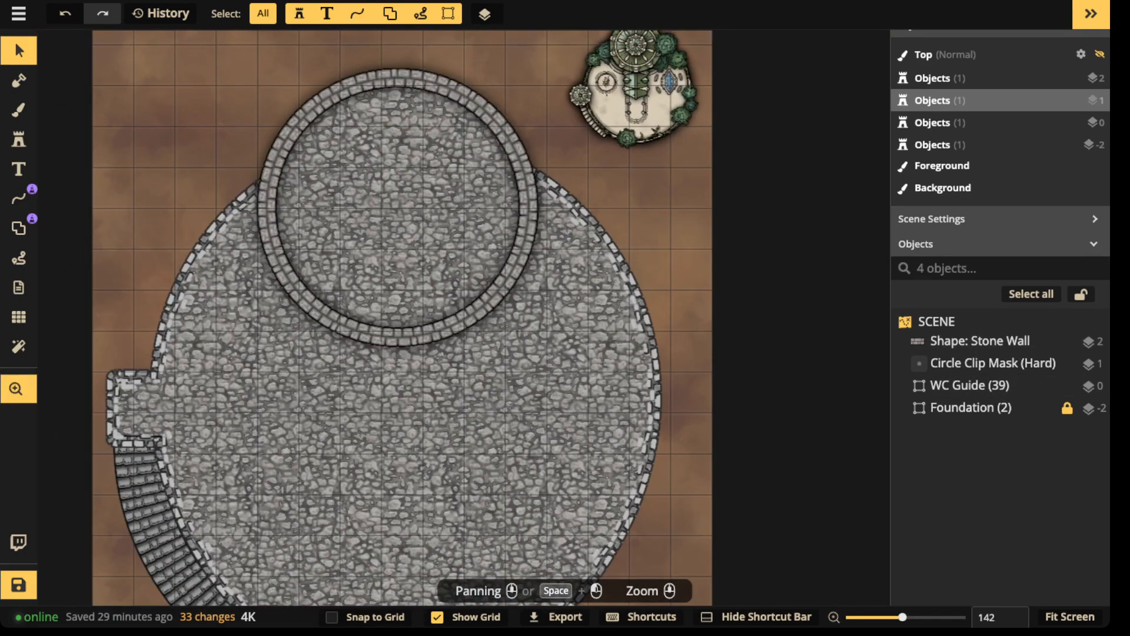
{"action": "left_click", "coordinate": [18, 140]}
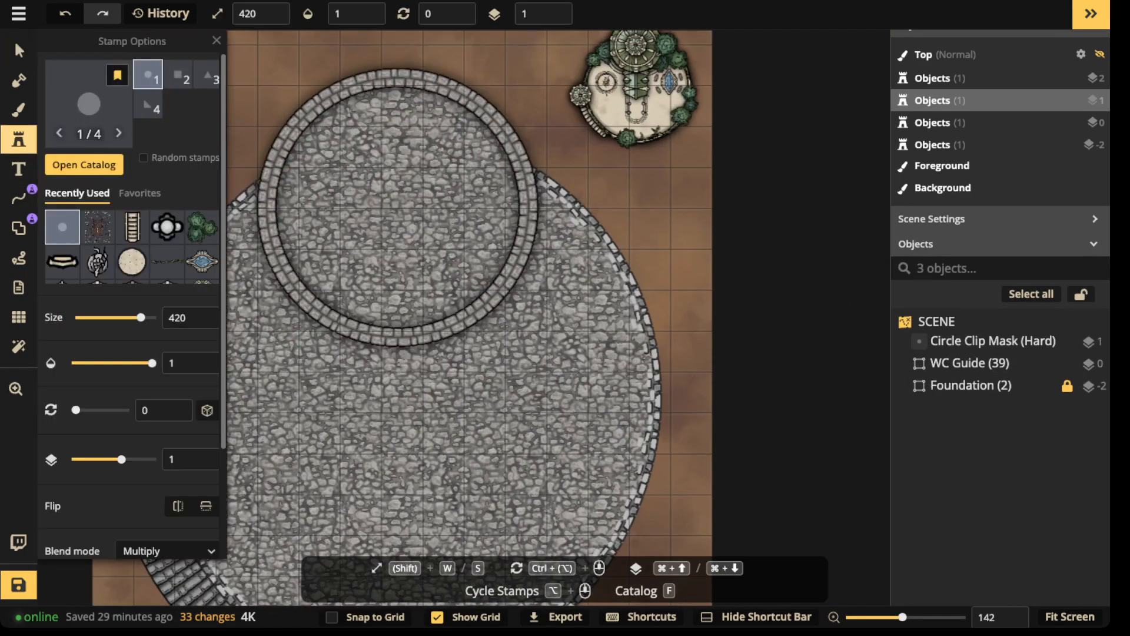
{"action": "left_click", "coordinate": [18, 228]}
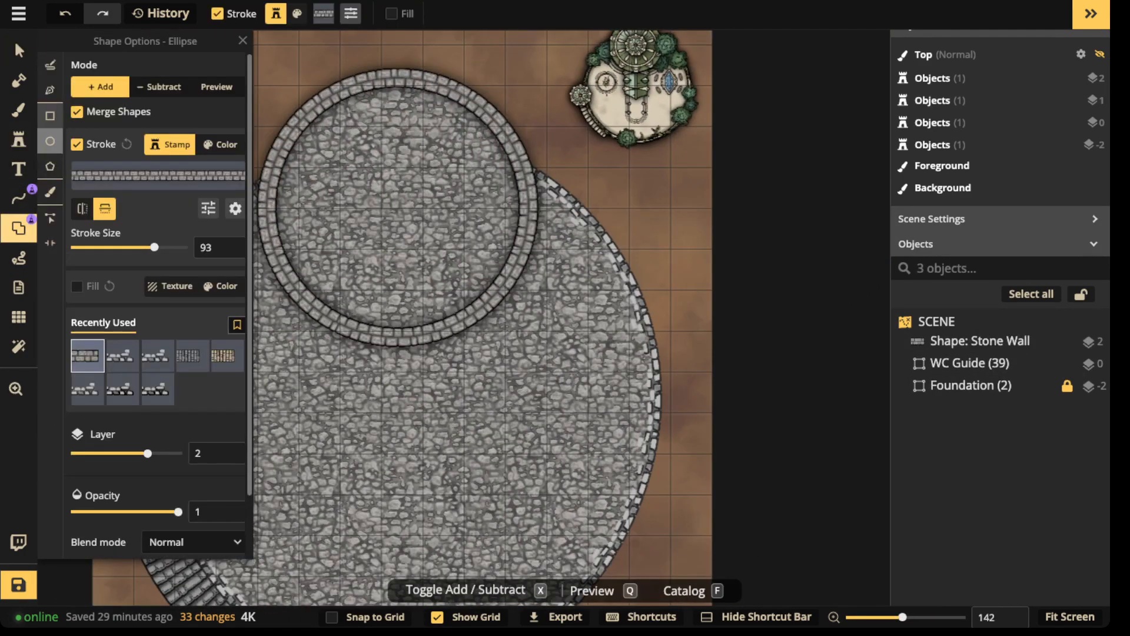
{"action": "left_click", "coordinate": [50, 115]}
{"action": "scroll", "coordinate": [316, 210], "scroll_direction": "down", "scroll_amount": 1}
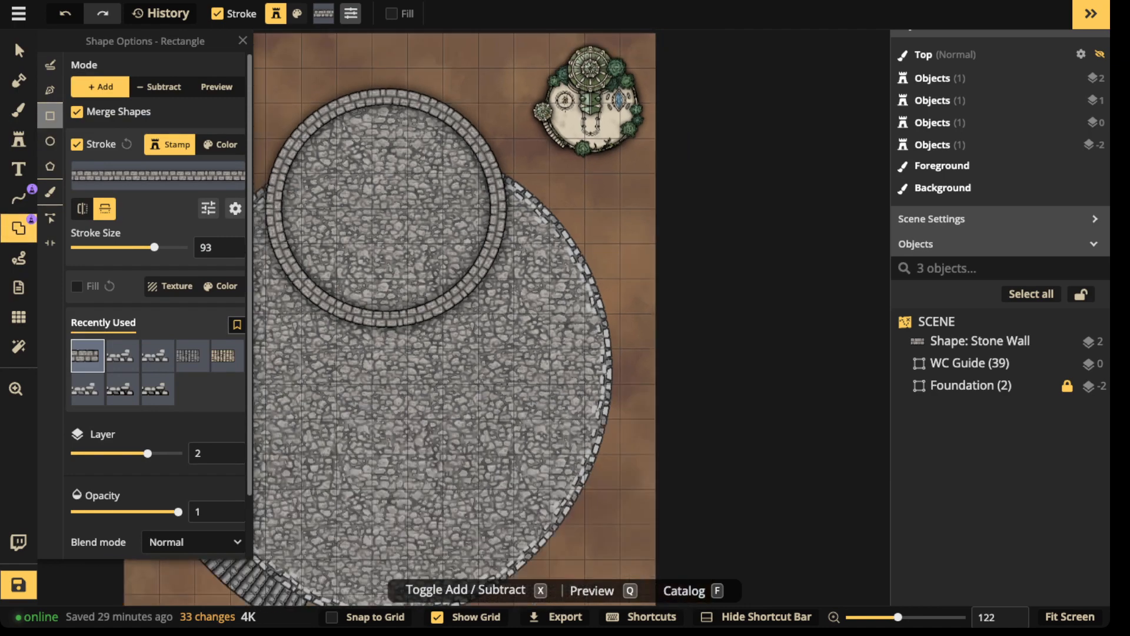
{"action": "scroll", "coordinate": [118, 194], "scroll_direction": "down", "scroll_amount": 2}
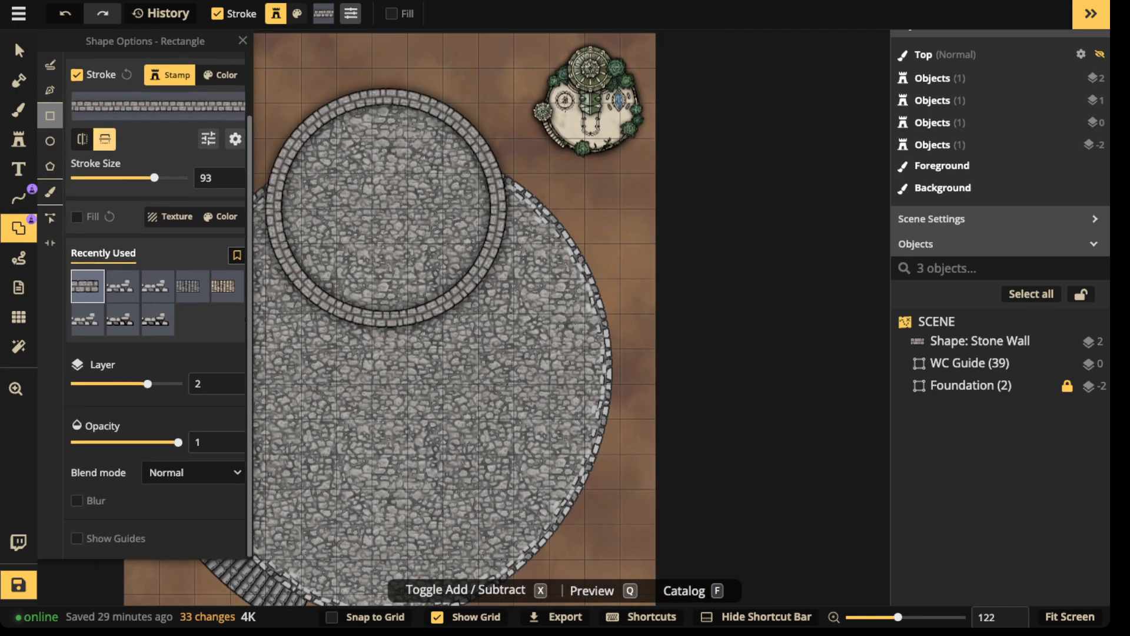
- Enable Snap to Grid and shift the wall ring and circle clip mask slightly right to align with the grid
{"action": "left_click", "coordinate": [18, 50]}
{"action": "scroll", "coordinate": [409, 552], "scroll_direction": "down", "scroll_amount": 1}
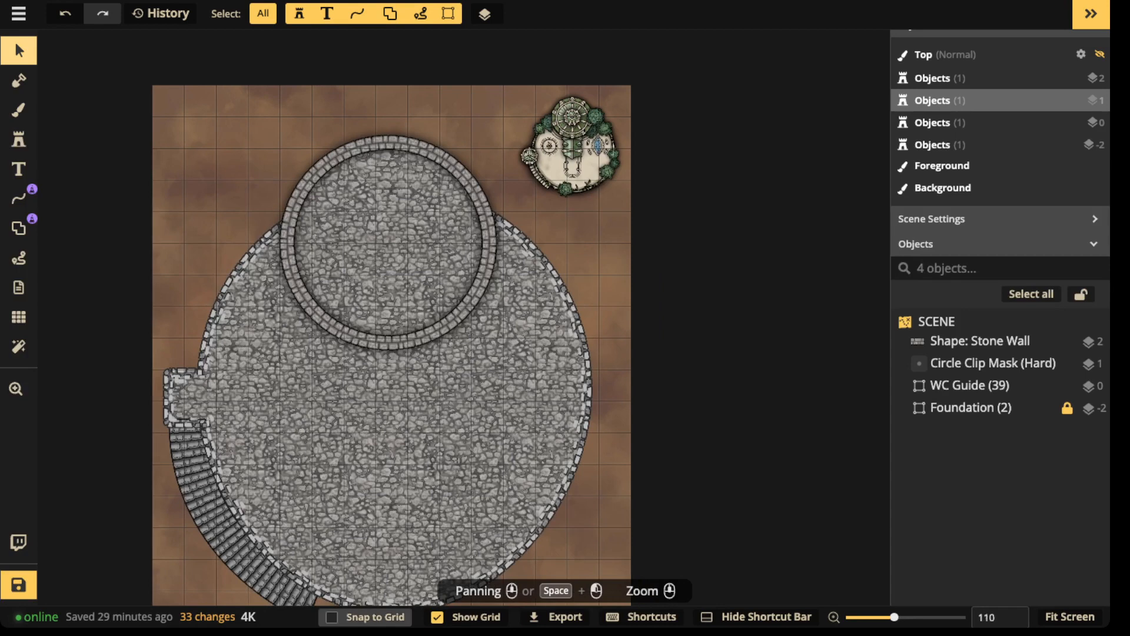
{"action": "left_click", "coordinate": [364, 616]}
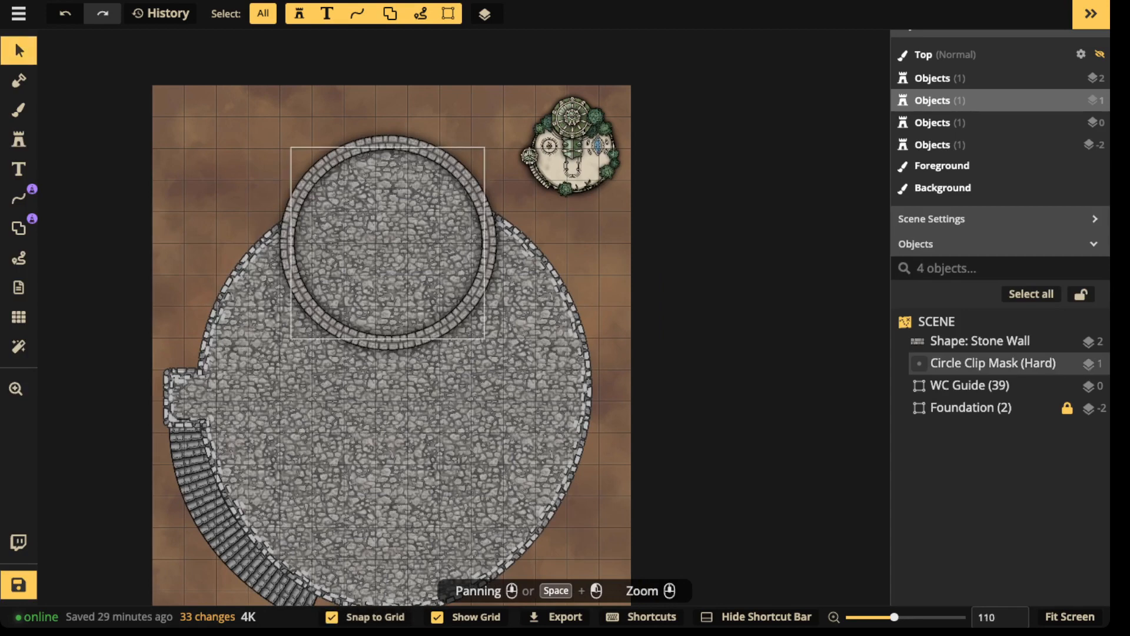
{"action": "left_click", "coordinate": [992, 362]}
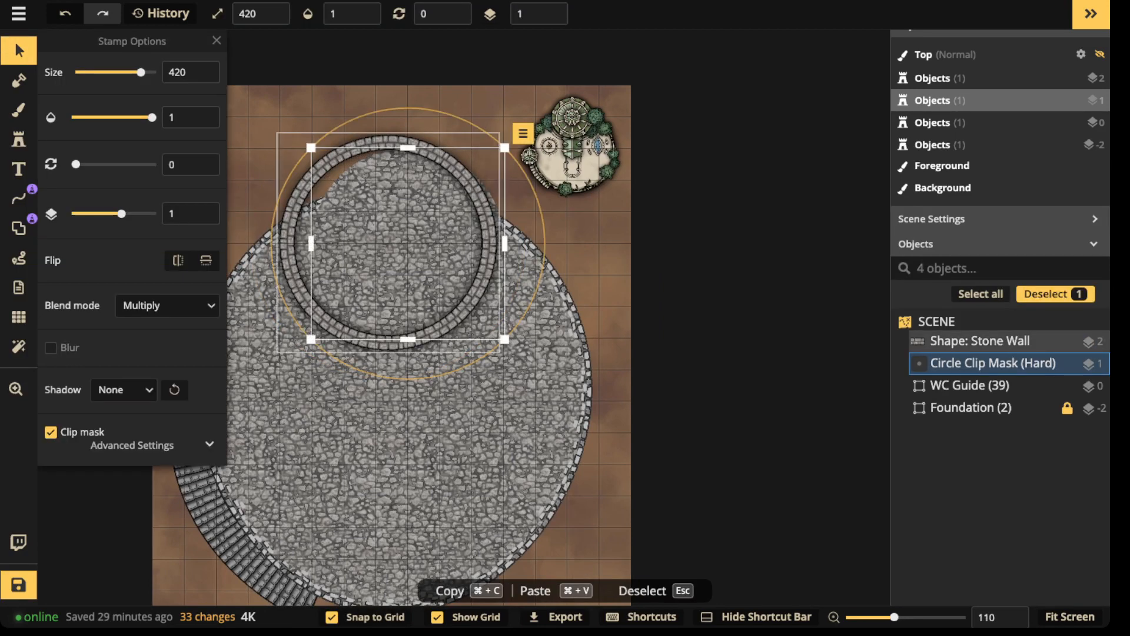
{"action": "left_click", "coordinate": [980, 340], "text": "shift"}
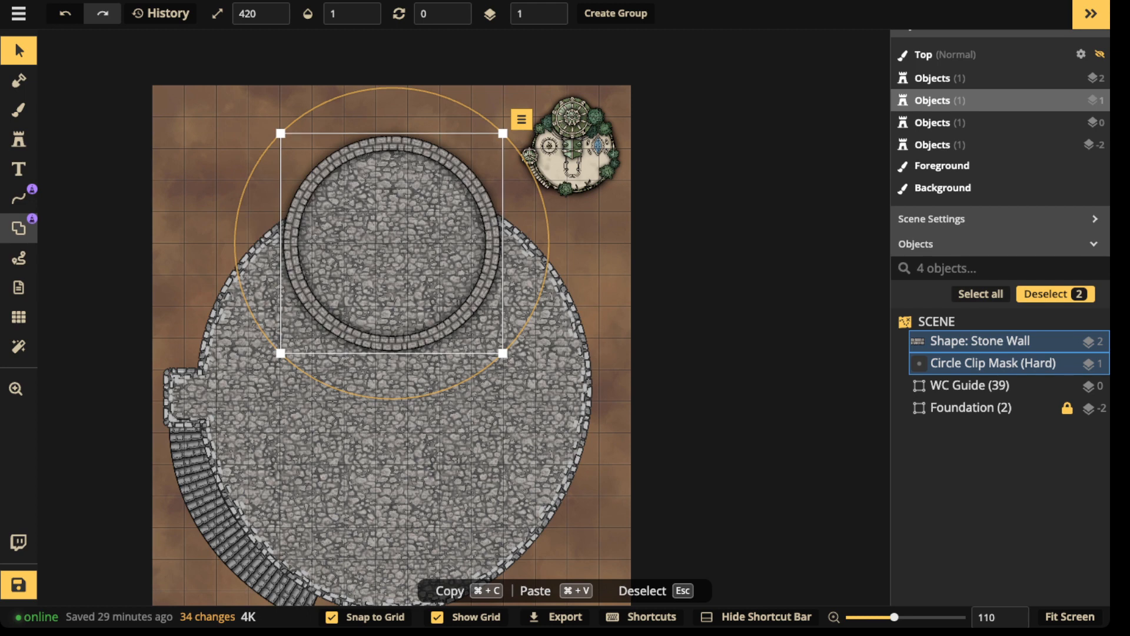
- Add a Stone Wall rectangle about 3 by 4 grid squares at the ring's lower edge, merged with the ring as an entrance hall
{"action": "left_click", "coordinate": [19, 228]}
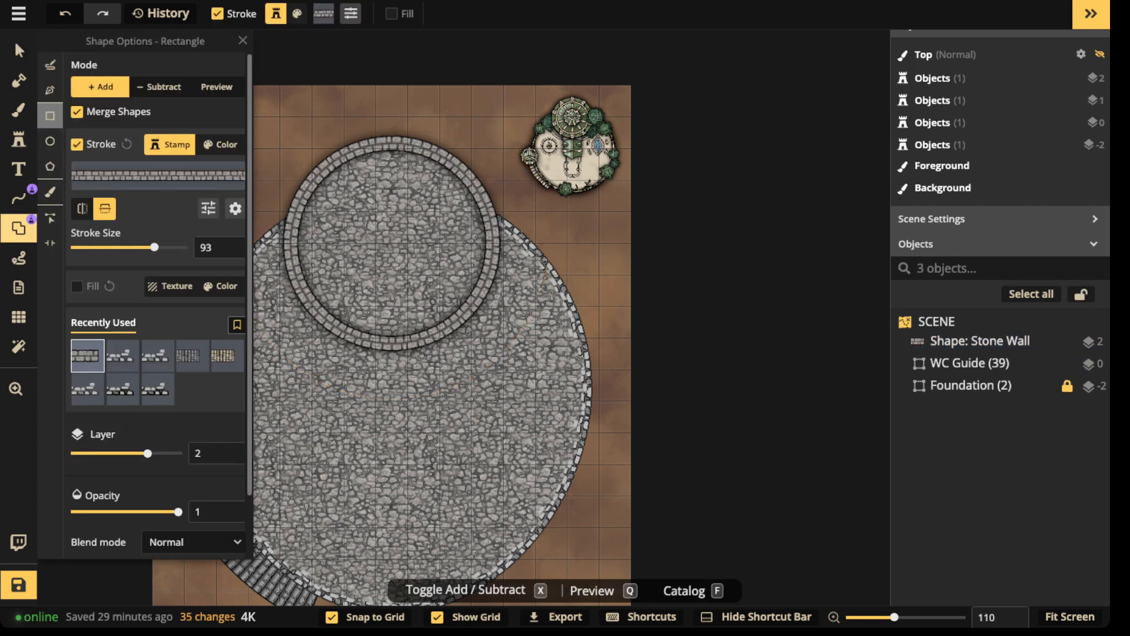
{"action": "left_click_drag", "start_coordinate": [343, 306], "coordinate": [439, 432]}
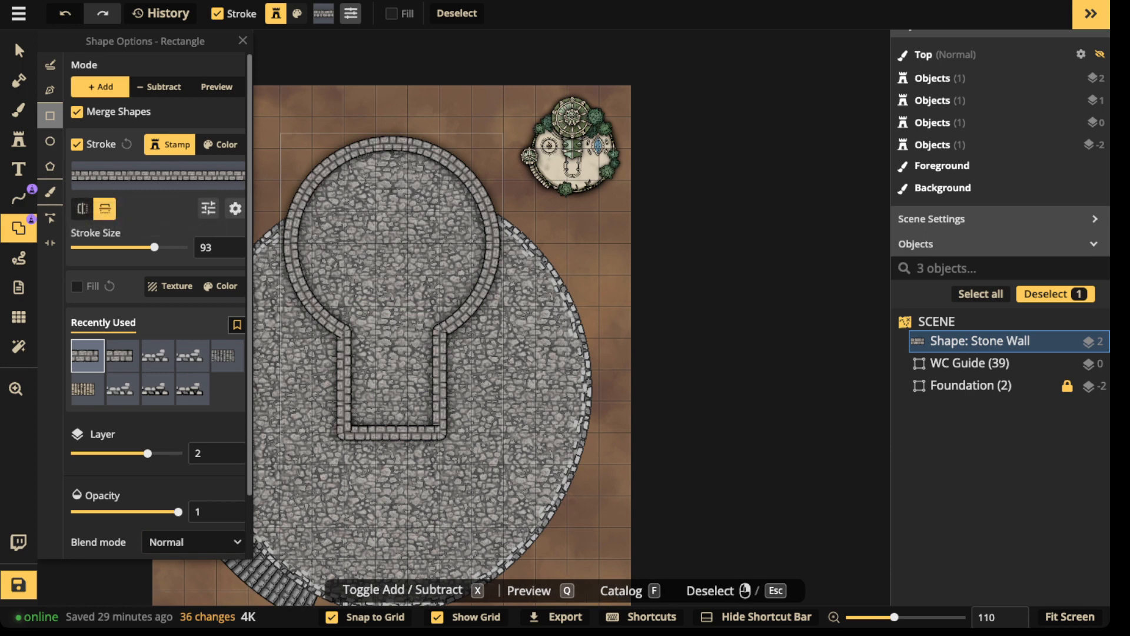
{"action": "scroll", "coordinate": [371, 388], "scroll_direction": "up", "scroll_amount": 2}
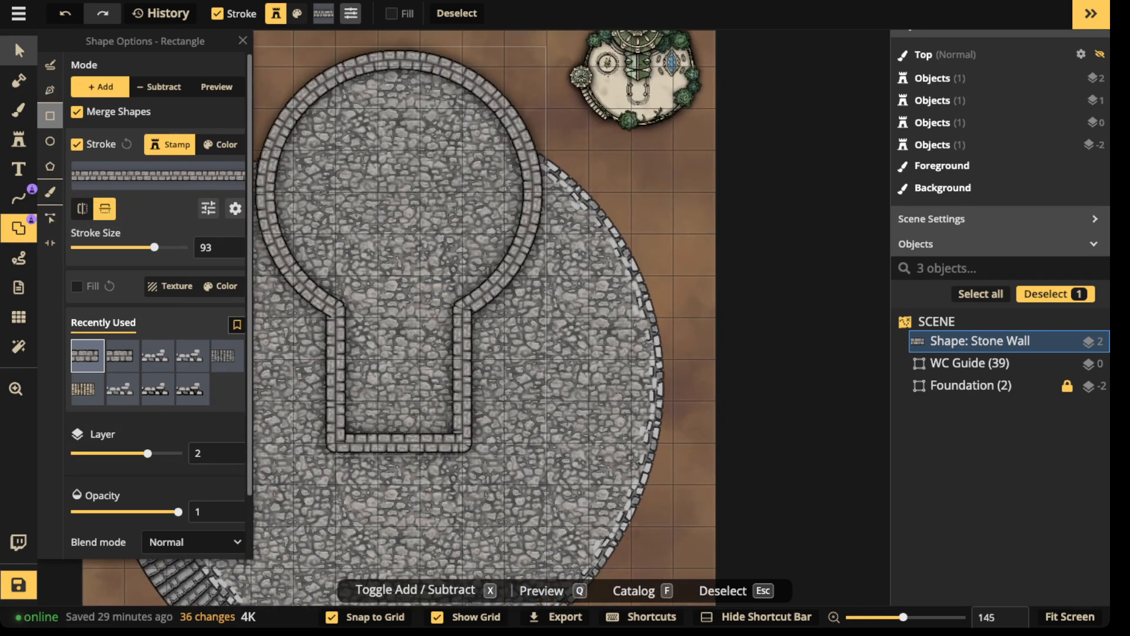
{"action": "left_click", "coordinate": [19, 51]}
{"action": "scroll", "coordinate": [311, 289], "scroll_direction": "down", "scroll_amount": 3}
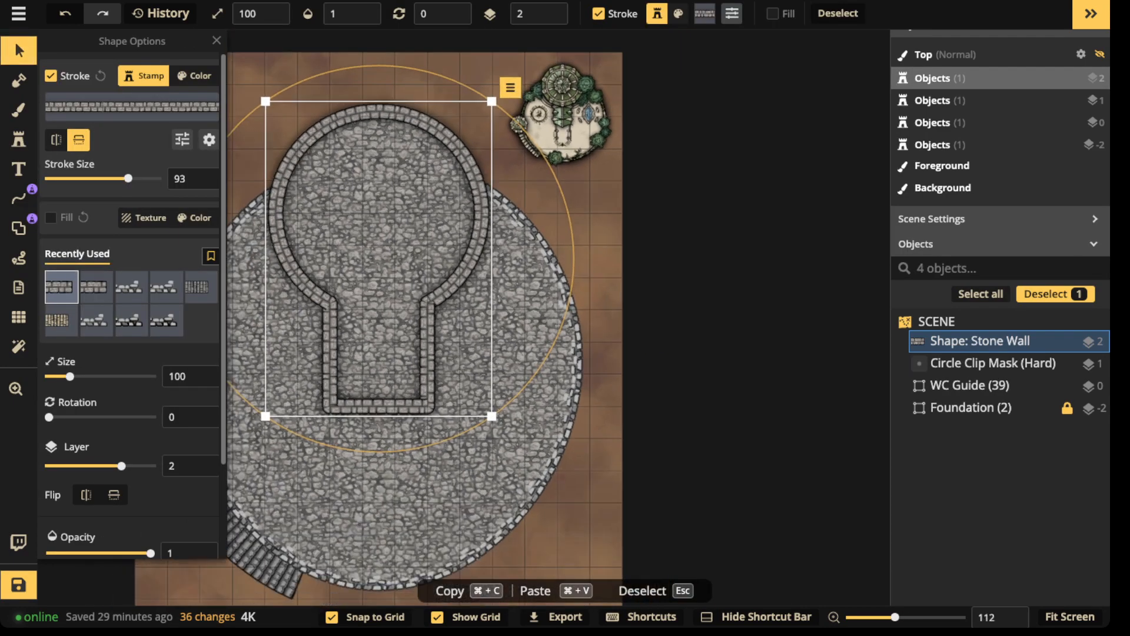
- Choose the grey cobblestone brush texture and darken it to a brightness of 53
{"action": "left_click", "coordinate": [19, 109]}
{"action": "left_click", "coordinate": [110, 287]}
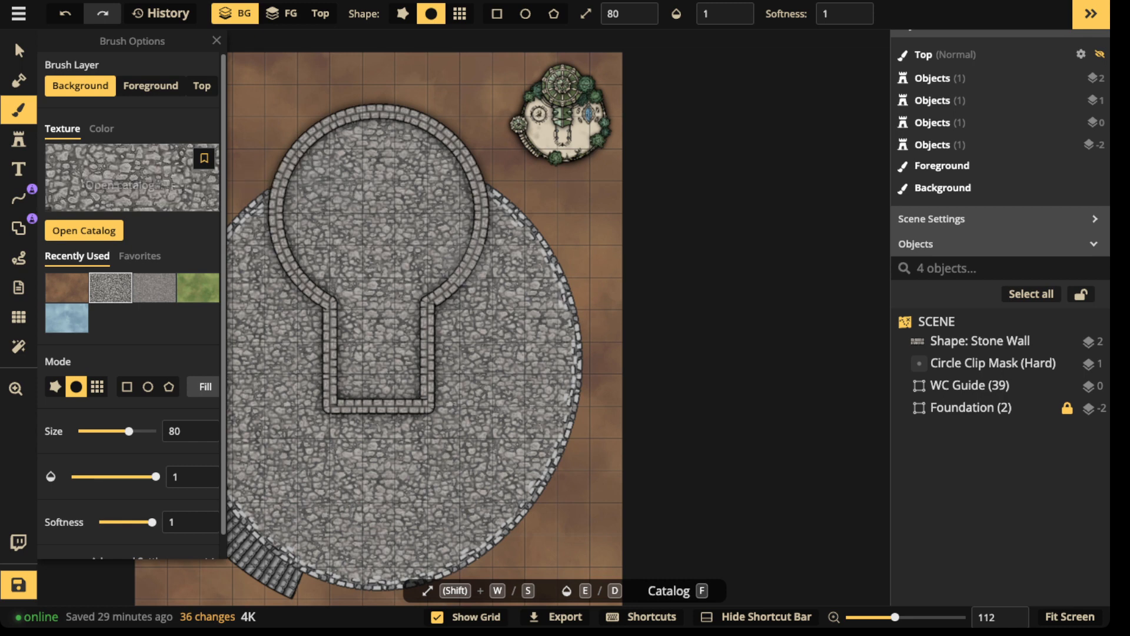
{"action": "scroll", "coordinate": [130, 294], "scroll_direction": "down", "scroll_amount": 1}
{"action": "scroll", "coordinate": [129, 295], "scroll_direction": "up", "scroll_amount": 1}
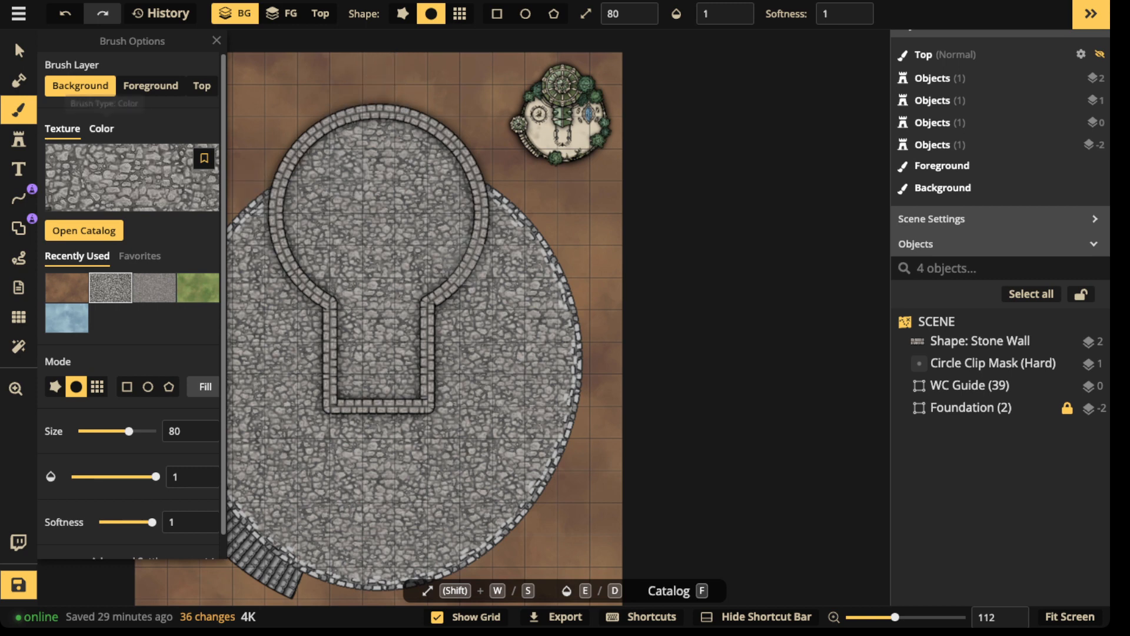
{"action": "left_click", "coordinate": [118, 162]}
{"action": "key", "text": "Escape"}
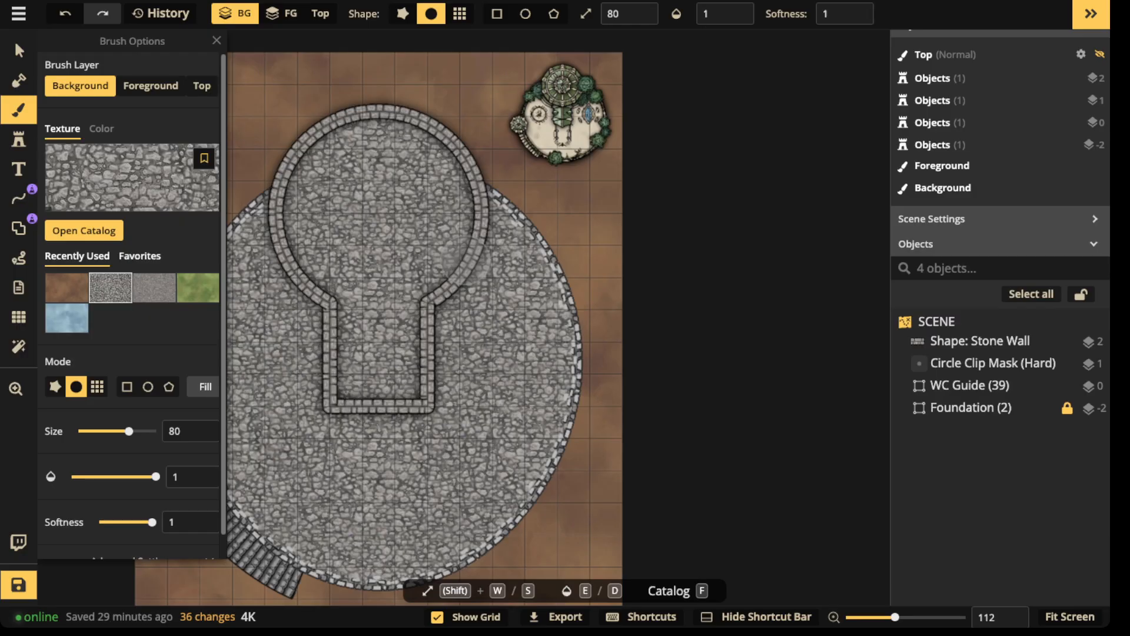
{"action": "scroll", "coordinate": [132, 412], "scroll_direction": "down", "scroll_amount": 1}
{"action": "left_click", "coordinate": [132, 537]}
{"action": "scroll", "coordinate": [132, 412], "scroll_direction": "down", "scroll_amount": 3}
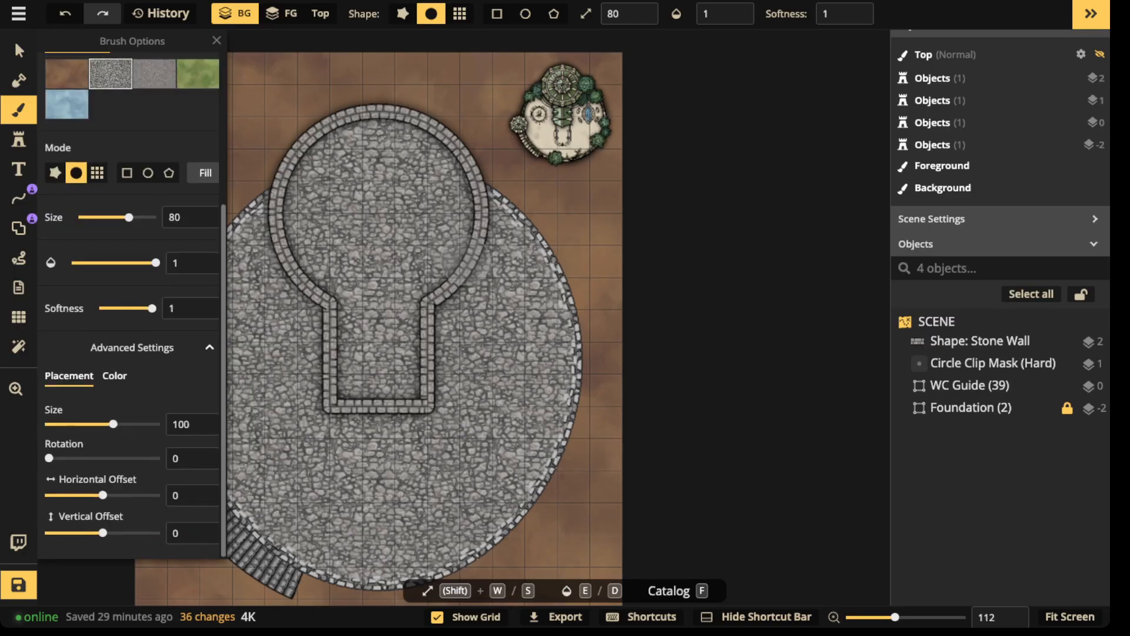
{"action": "left_click", "coordinate": [114, 375]}
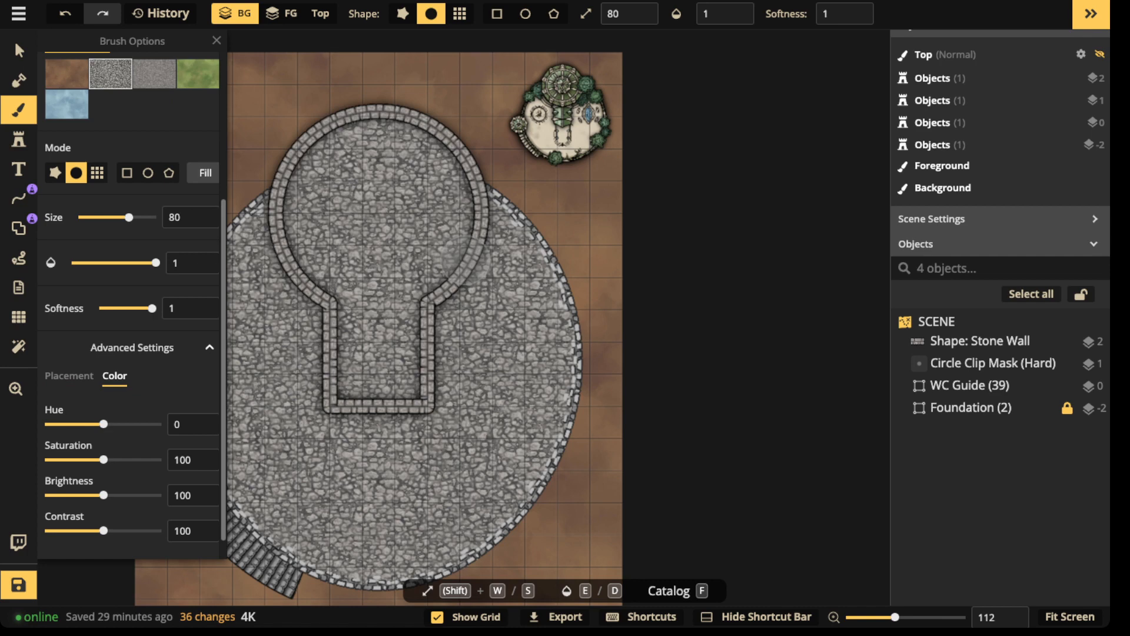
{"action": "left_click_drag", "start_coordinate": [103, 495], "coordinate": [77, 495]}
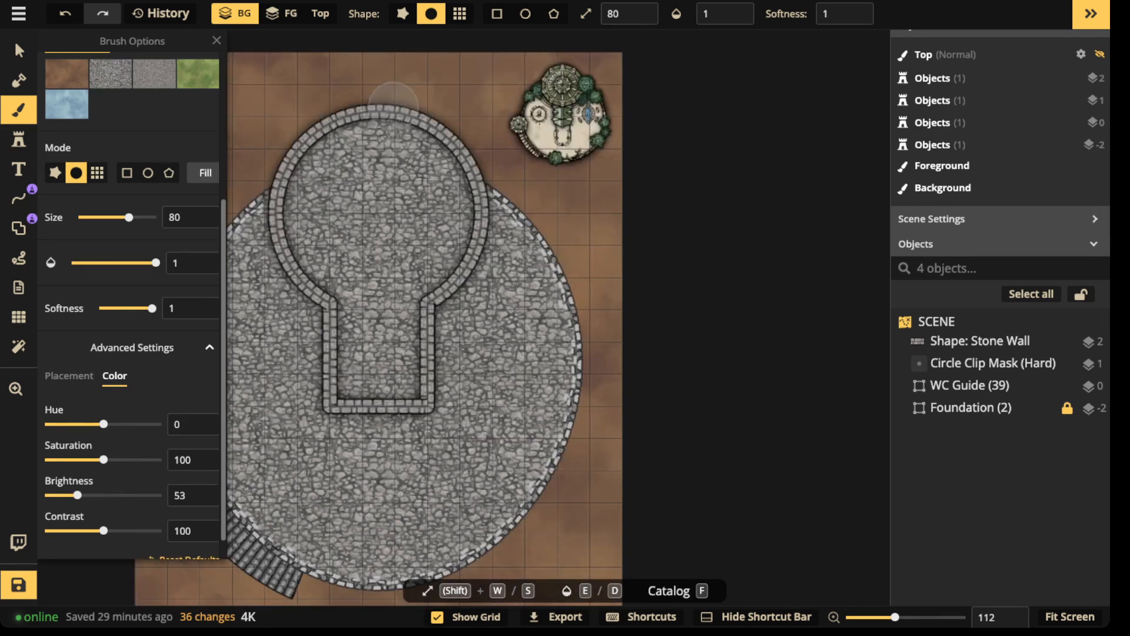
{"action": "scroll", "coordinate": [132, 294], "scroll_direction": "up", "scroll_amount": 4}
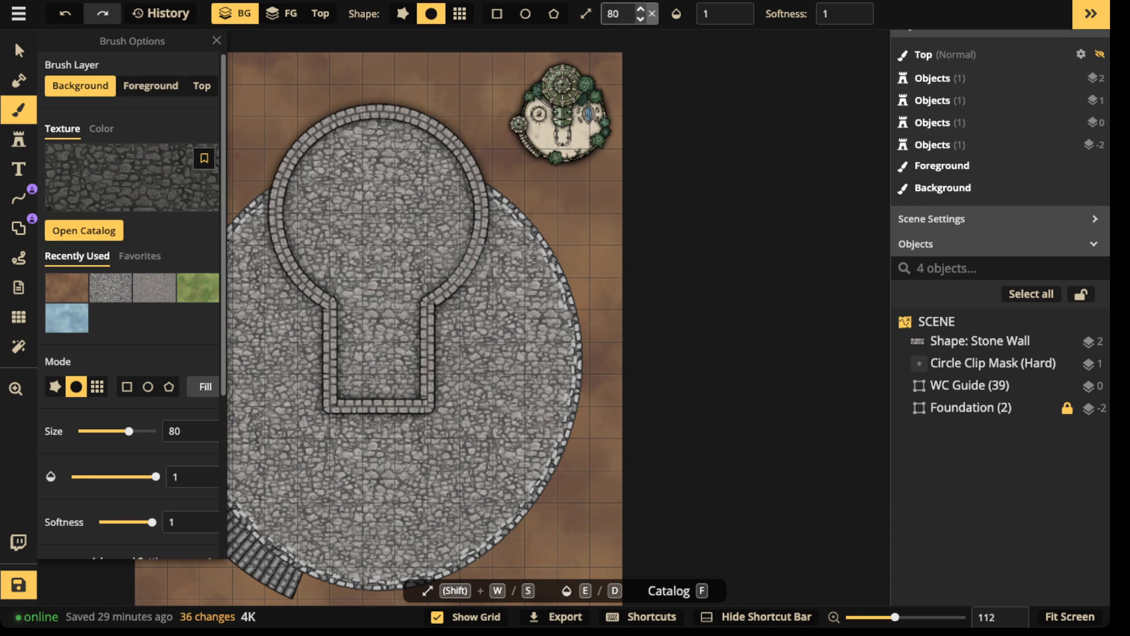
- Set the brush softness to 0 and paint the darkened cobblestone across the round tower's floor on the Background layer
{"action": "left_click", "coordinate": [834, 14]}
{"action": "left_click_drag", "start_coordinate": [906, 66], "coordinate": [759, 66]}
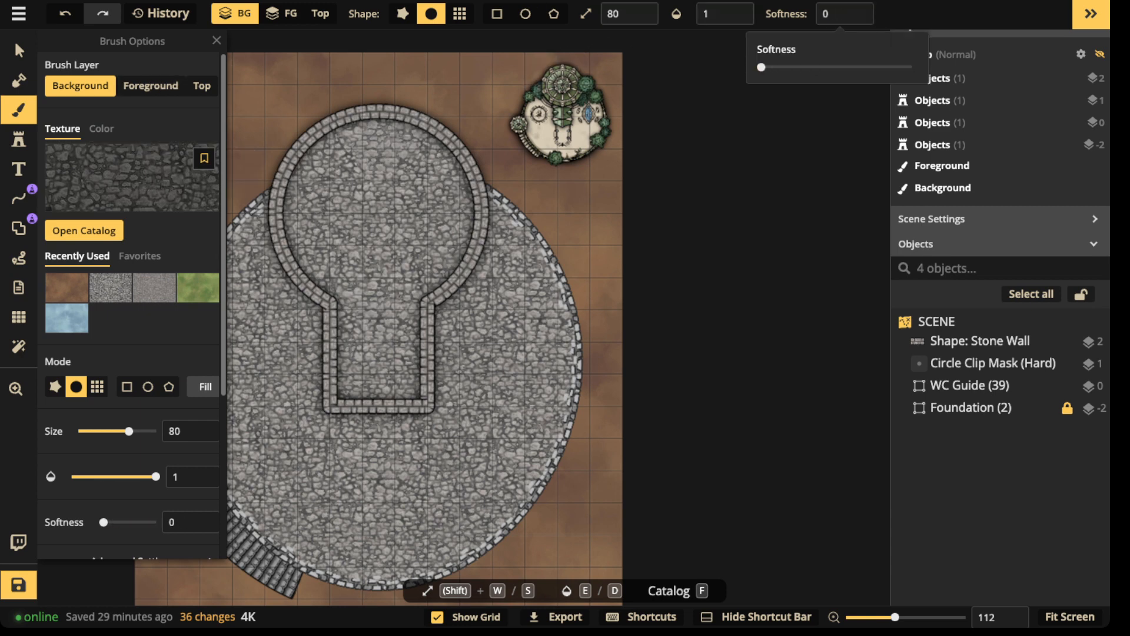
{"action": "mouse_move", "coordinate": [363, 171]}
{"action": "left_mouse_down"}
{"action": "mouse_move", "coordinate": [345, 197]}
{"action": "mouse_move", "coordinate": [465, 261]}
{"action": "left_mouse_up"}
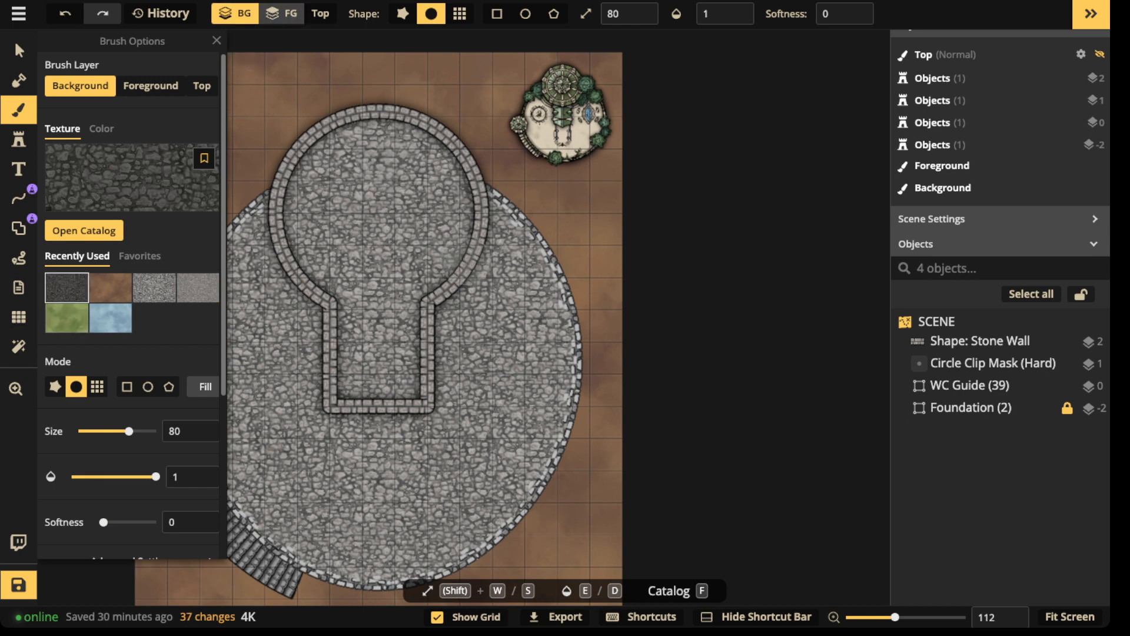
- Paint a patch of darkened cobblestone over the upper-left part of the tower floor on the Foreground layer
{"action": "left_click", "coordinate": [281, 13]}
{"action": "mouse_move", "coordinate": [380, 200]}
{"action": "left_mouse_down"}
{"action": "mouse_move", "coordinate": [356, 169]}
{"action": "mouse_move", "coordinate": [306, 168]}
{"action": "left_mouse_up"}
{"action": "scroll", "coordinate": [130, 295], "scroll_direction": "down", "scroll_amount": 4}
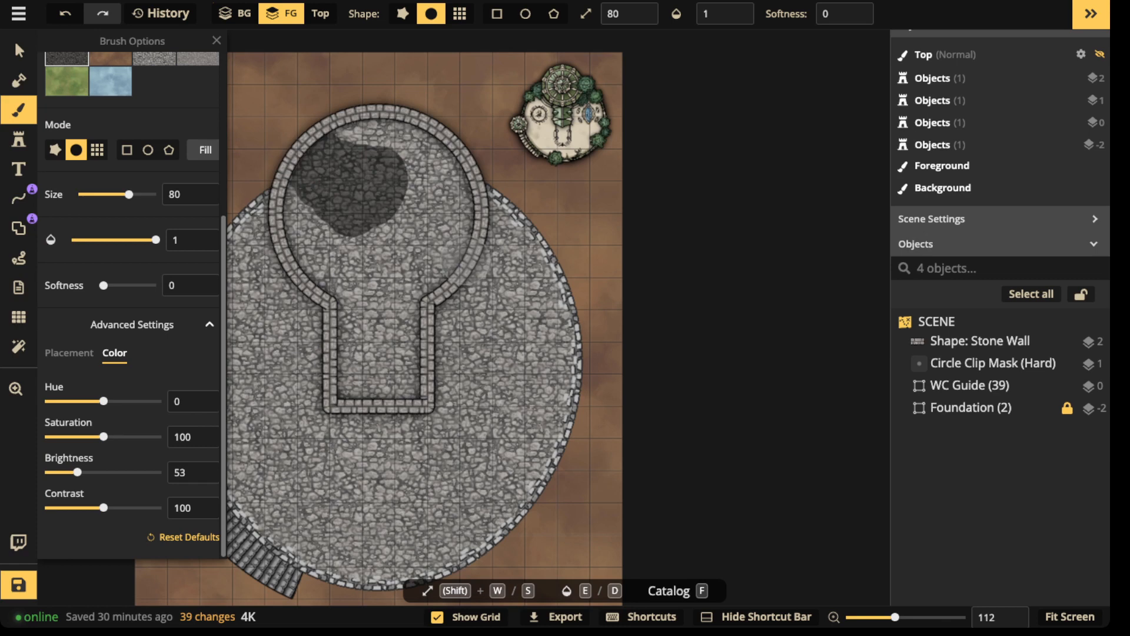
- Set the cobblestone brush brightness to 70 and paint it over the entire tower and entrance hall floor on the Foreground layer
{"action": "left_click_drag", "start_coordinate": [77, 471], "coordinate": [87, 472]}
{"action": "mouse_move", "coordinate": [369, 192]}
{"action": "left_mouse_down"}
{"action": "mouse_move", "coordinate": [382, 171]}
{"action": "mouse_move", "coordinate": [334, 181]}
{"action": "mouse_move", "coordinate": [362, 150]}
{"action": "mouse_move", "coordinate": [338, 153]}
{"action": "mouse_move", "coordinate": [317, 197]}
{"action": "mouse_move", "coordinate": [316, 180]}
{"action": "mouse_move", "coordinate": [306, 194]}
{"action": "mouse_move", "coordinate": [305, 219]}
{"action": "mouse_move", "coordinate": [359, 297]}
{"action": "mouse_move", "coordinate": [363, 376]}
{"action": "mouse_move", "coordinate": [401, 376]}
{"action": "mouse_move", "coordinate": [403, 266]}
{"action": "mouse_move", "coordinate": [441, 221]}
{"action": "mouse_move", "coordinate": [438, 197]}
{"action": "mouse_move", "coordinate": [386, 144]}
{"action": "mouse_move", "coordinate": [339, 147]}
{"action": "mouse_move", "coordinate": [368, 247]}
{"action": "mouse_move", "coordinate": [406, 206]}
{"action": "mouse_move", "coordinate": [371, 256]}
{"action": "mouse_move", "coordinate": [421, 200]}
{"action": "mouse_move", "coordinate": [404, 241]}
{"action": "mouse_move", "coordinate": [397, 153]}
{"action": "mouse_move", "coordinate": [321, 182]}
{"action": "mouse_move", "coordinate": [386, 268]}
{"action": "mouse_move", "coordinate": [382, 162]}
{"action": "mouse_move", "coordinate": [347, 220]}
{"action": "mouse_move", "coordinate": [364, 238]}
{"action": "left_mouse_up"}
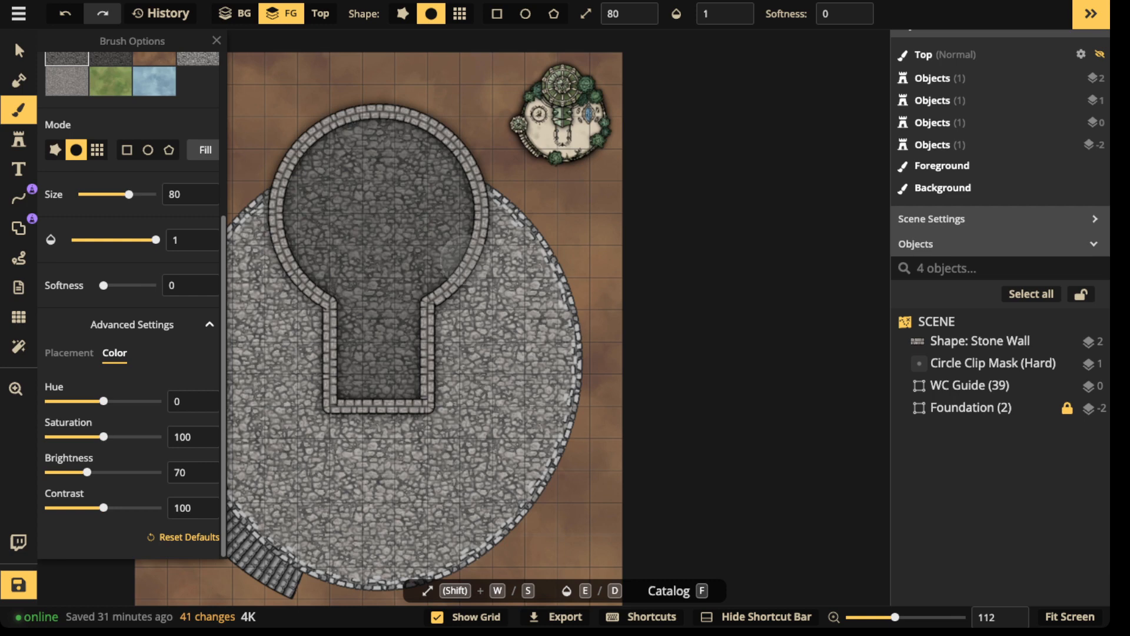
- Add a portal opening at the middle of the entrance hall's lower wall on the Stone Wall shape
{"action": "left_click", "coordinate": [18, 51]}
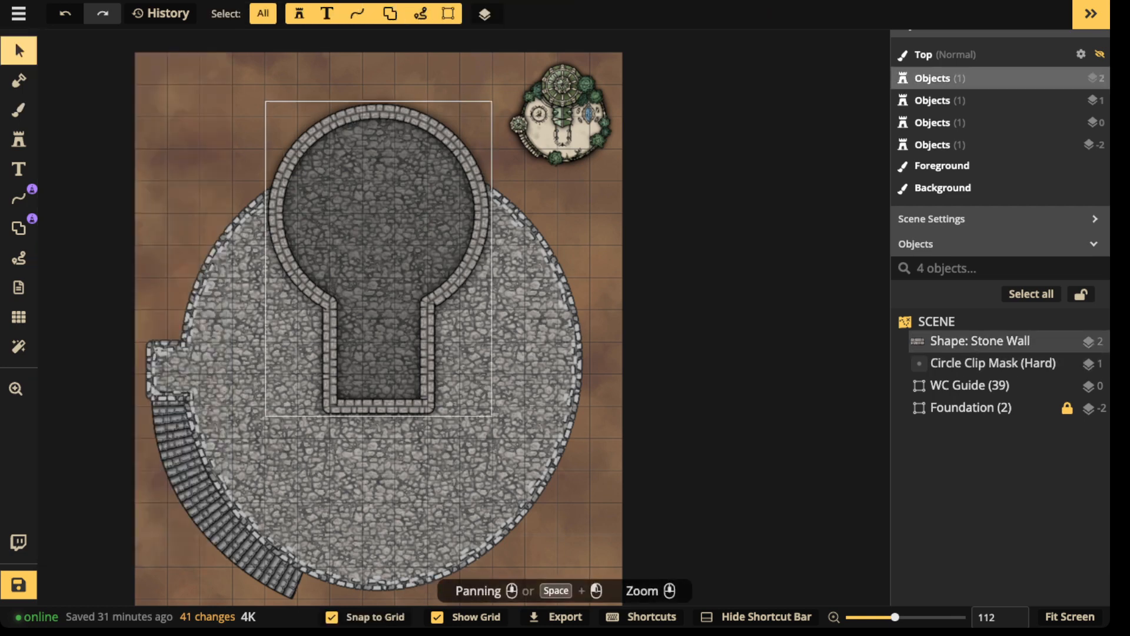
{"action": "left_click", "coordinate": [979, 341]}
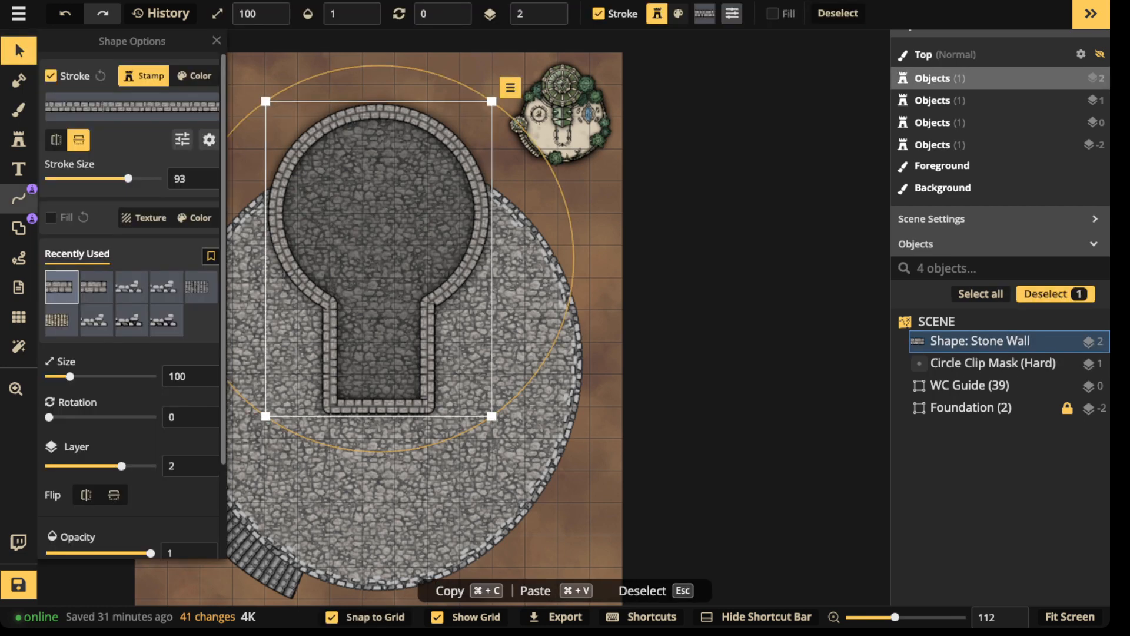
{"action": "left_click", "coordinate": [19, 228]}
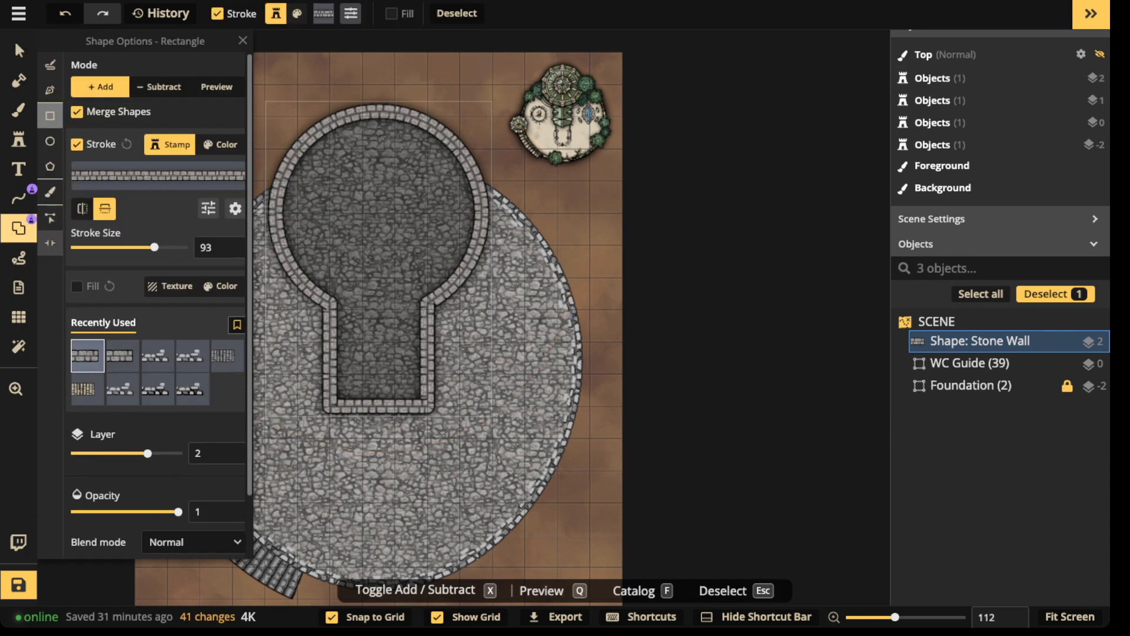
{"action": "left_click", "coordinate": [50, 242]}
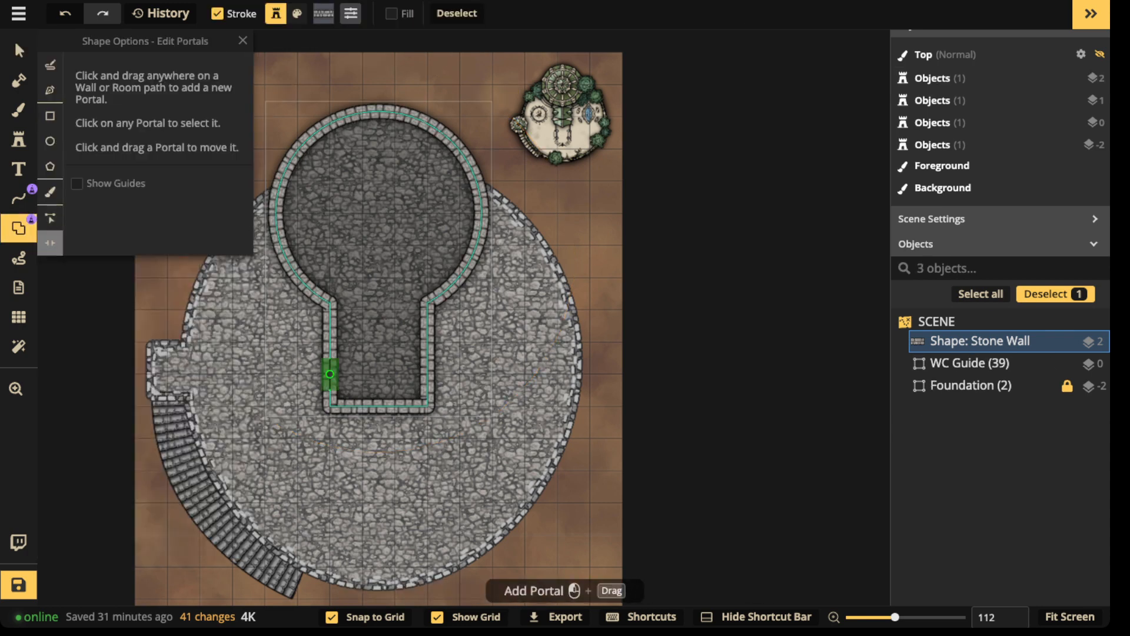
{"action": "scroll", "coordinate": [376, 407], "scroll_direction": "up", "scroll_amount": 4}
{"action": "left_click_drag", "start_coordinate": [376, 407], "coordinate": [377, 407]}
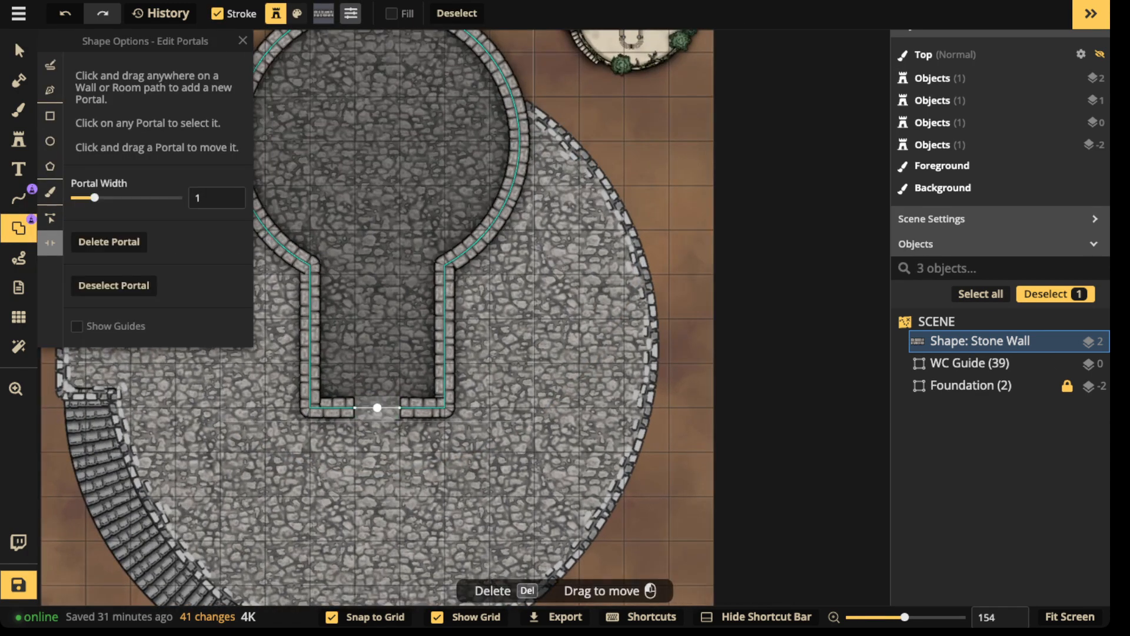
- Turn off grid snapping and widen the entrance portal to about 64.3
{"action": "scroll", "coordinate": [376, 407], "scroll_direction": "up", "scroll_amount": 3}
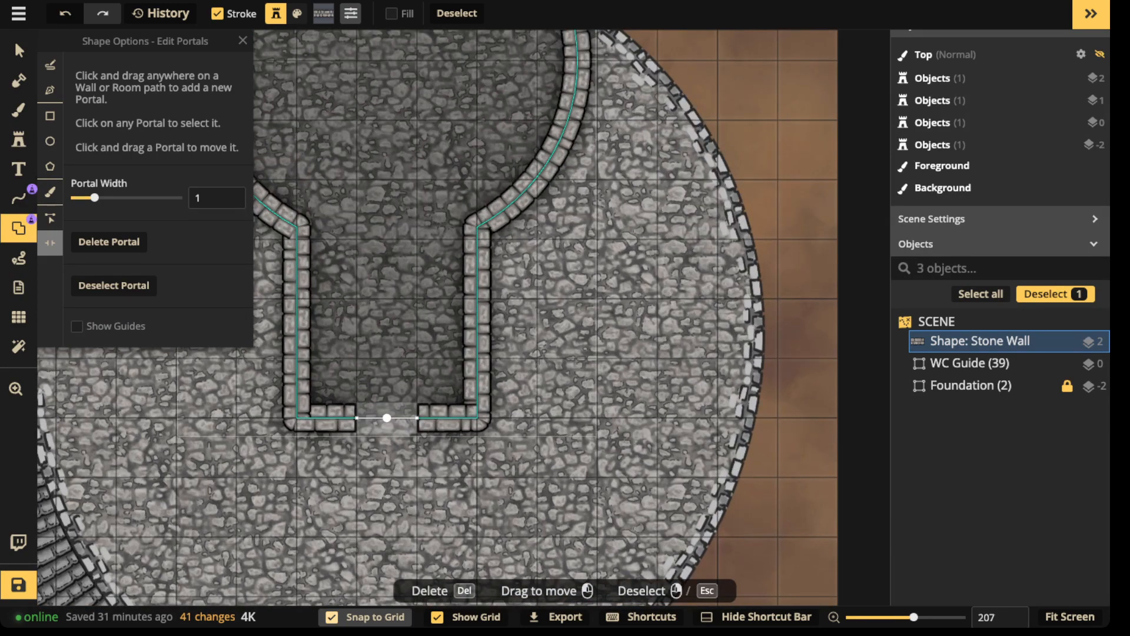
{"action": "left_click", "coordinate": [331, 616]}
{"action": "left_click_drag", "start_coordinate": [135, 198], "coordinate": [139, 198]}
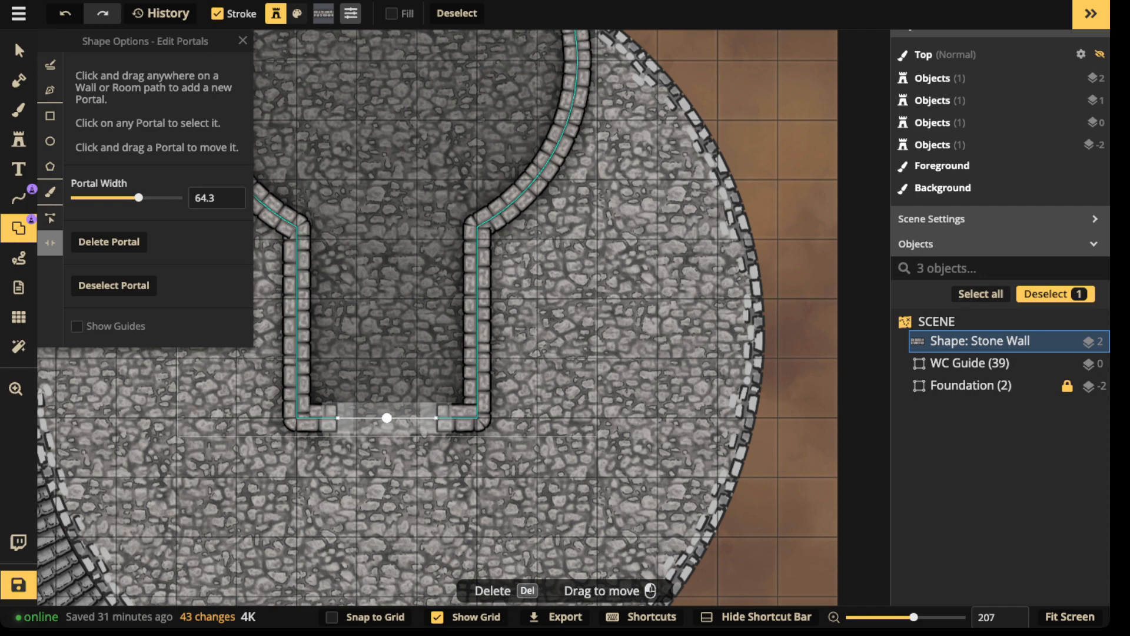
{"action": "key", "text": "Escape"}
- Search the stamp catalog for "stair" and choose variant 3 of the grey Modular Stone Stairs stamp
{"action": "scroll", "coordinate": [400, 235], "scroll_direction": "down", "scroll_amount": 3}
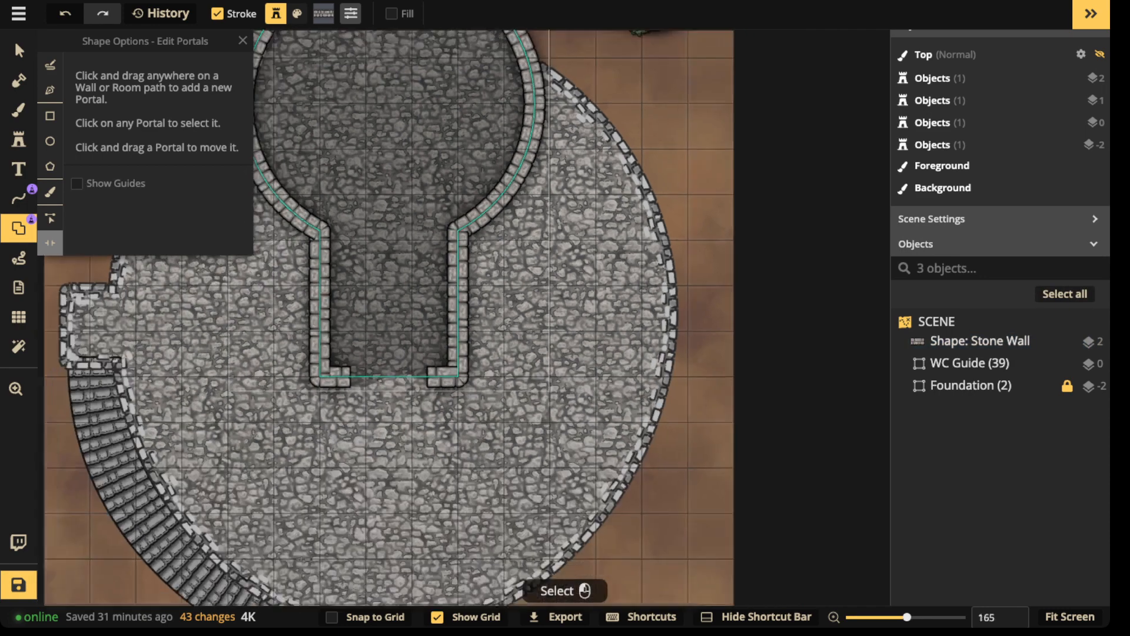
{"action": "left_click_drag", "start_coordinate": [400, 236], "coordinate": [405, 251]}
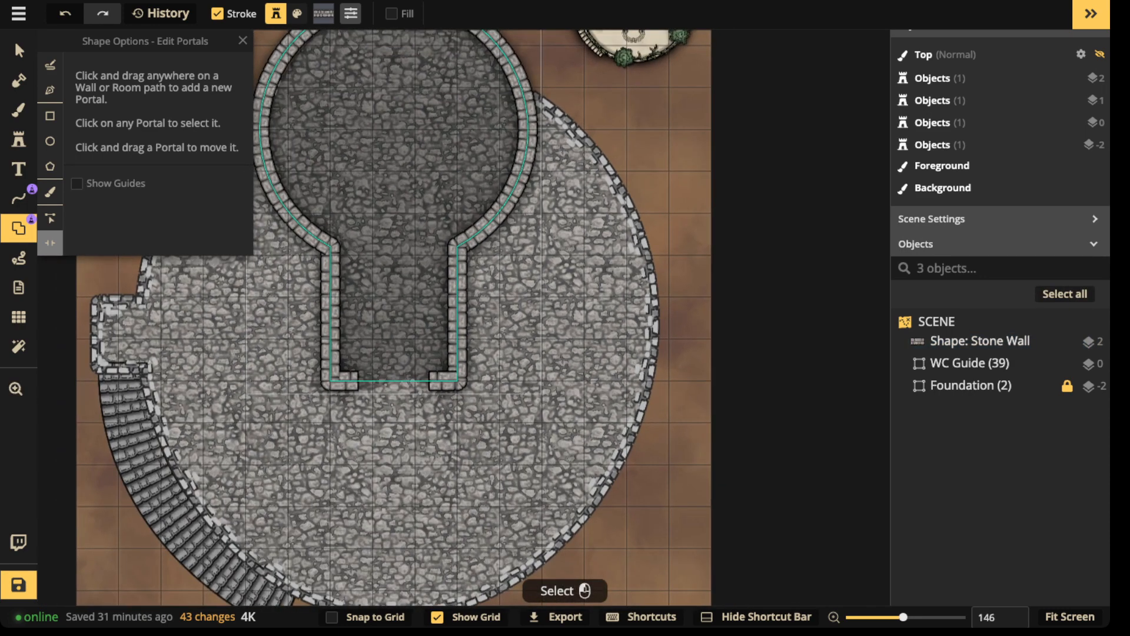
{"action": "left_click", "coordinate": [18, 140]}
{"action": "left_click", "coordinate": [89, 105]}
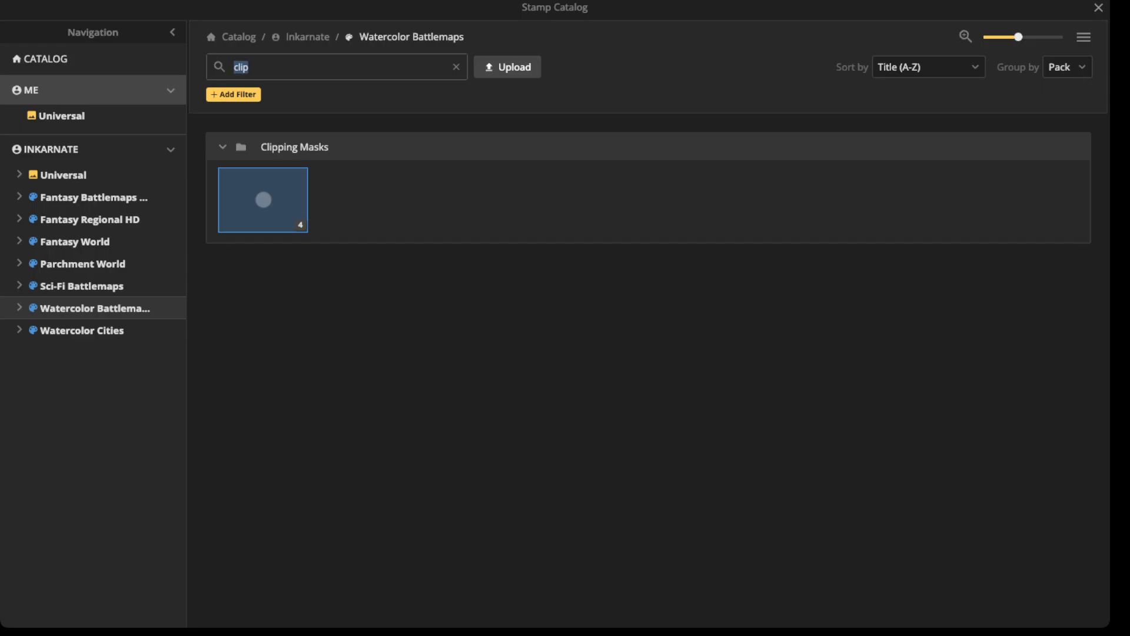
{"action": "type", "text": "stair"}
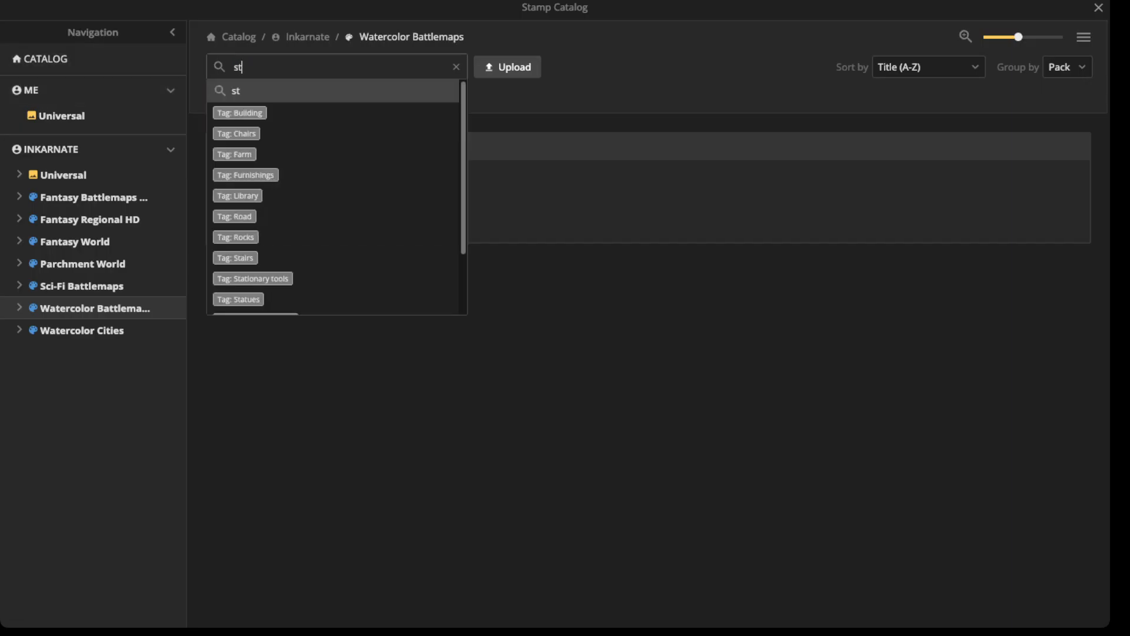
{"action": "scroll", "coordinate": [442, 439], "scroll_direction": "down", "scroll_amount": 10}
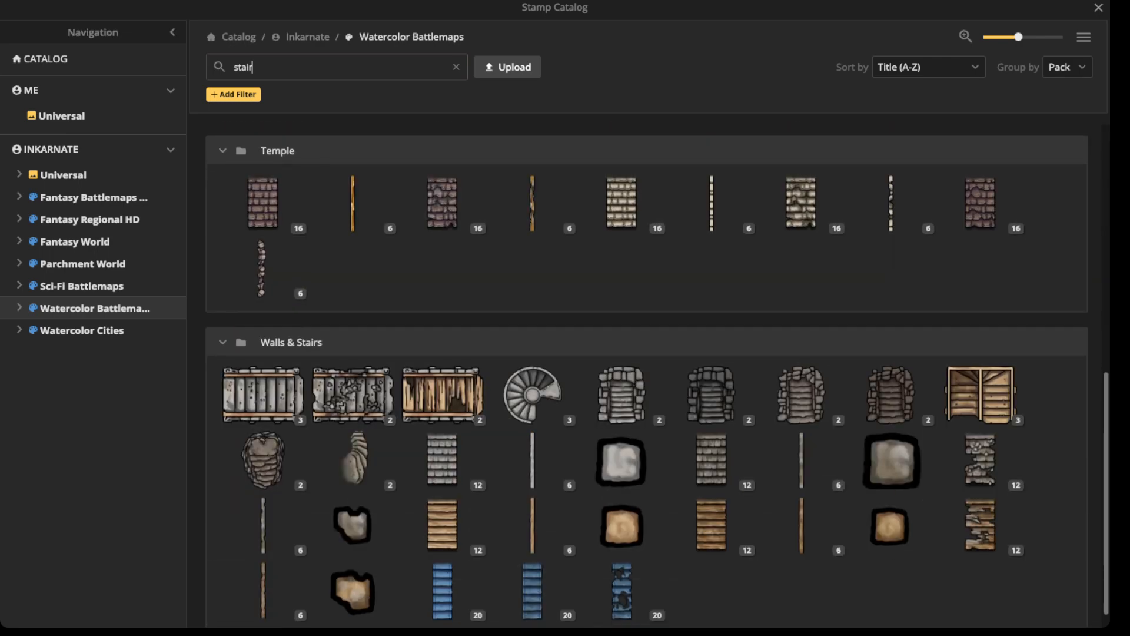
{"action": "left_click", "coordinate": [442, 439]}
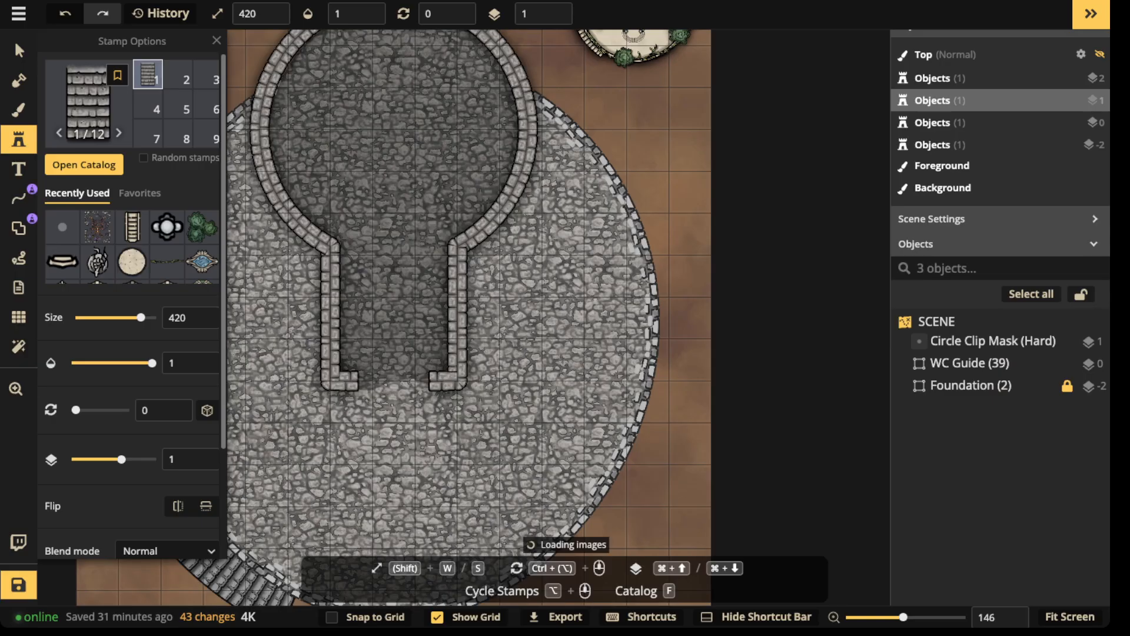
{"action": "scroll", "coordinate": [464, 253], "scroll_direction": "up", "scroll_amount": 5}
{"action": "key", "text": "3"}
- Place the stone stairs at size 120 in the entrance portal, flattened and stretched to span the doorway
{"action": "scroll", "coordinate": [406, 364], "scroll_direction": "up", "scroll_amount": 1}
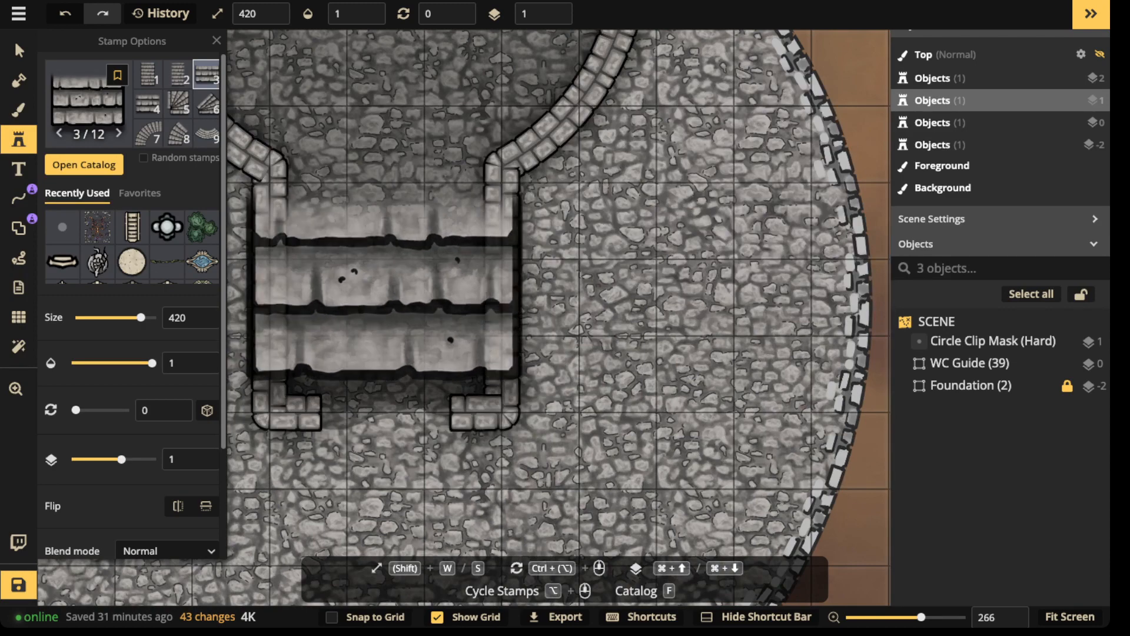
{"action": "key", "text": "s"}
{"action": "key", "text": "s"}
{"action": "key", "text": "s"}
{"action": "key", "text": "s"}
{"action": "key", "text": "s"}
{"action": "key", "text": "s"}
{"action": "key", "text": "s"}
{"action": "key", "text": "s"}
{"action": "key", "text": "s"}
{"action": "key", "text": "s"}
{"action": "key", "text": "s"}
{"action": "key", "text": "s"}
{"action": "key", "text": "s"}
{"action": "key", "text": "s"}
{"action": "key", "text": "s"}
{"action": "key", "text": "s"}
{"action": "key", "text": "s"}
{"action": "key", "text": "s"}
{"action": "key", "text": "s"}
{"action": "key", "text": "s"}
{"action": "key", "text": "s"}
{"action": "key", "text": "s"}
{"action": "key", "text": "s"}
{"action": "key", "text": "s"}
{"action": "key", "text": "s"}
{"action": "key", "text": "s"}
{"action": "key", "text": "s"}
{"action": "key", "text": "s"}
{"action": "key", "text": "s"}
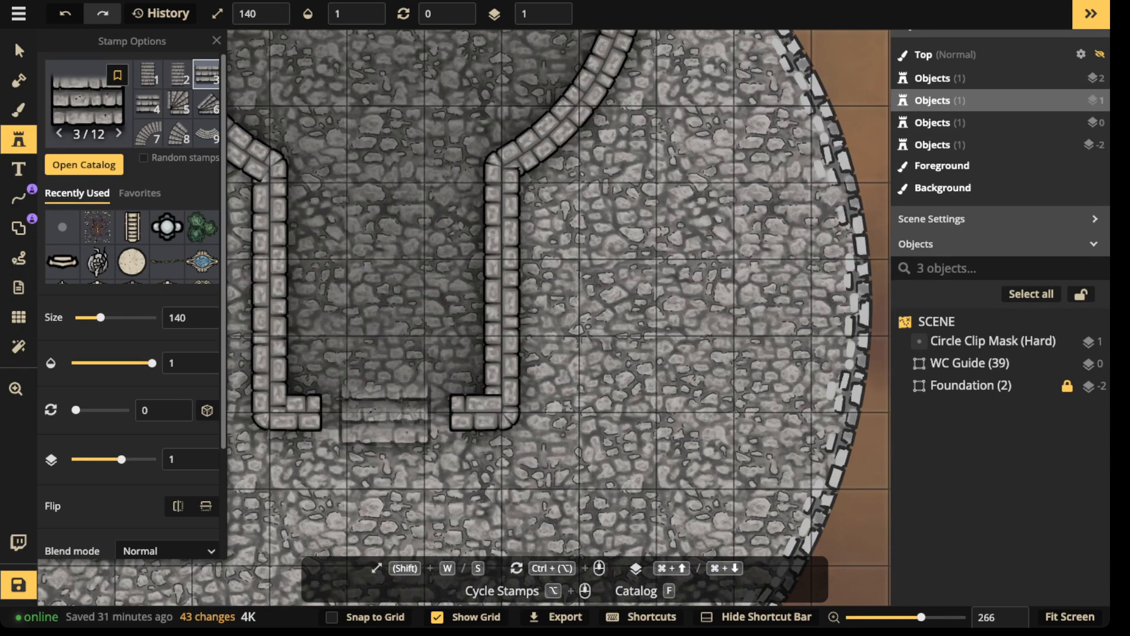
{"action": "left_click", "coordinate": [360, 422]}
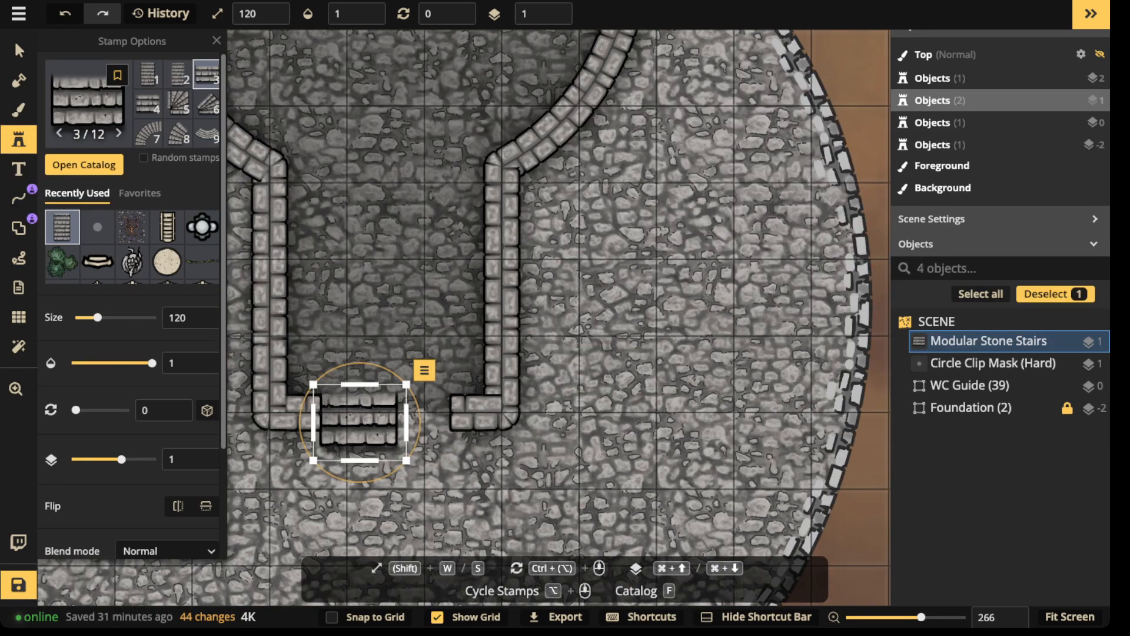
{"action": "left_click_drag", "start_coordinate": [359, 422], "coordinate": [474, 413]}
- Darken the doorway stairs to a brightness of 73
{"action": "scroll", "coordinate": [129, 294], "scroll_direction": "down", "scroll_amount": 3}
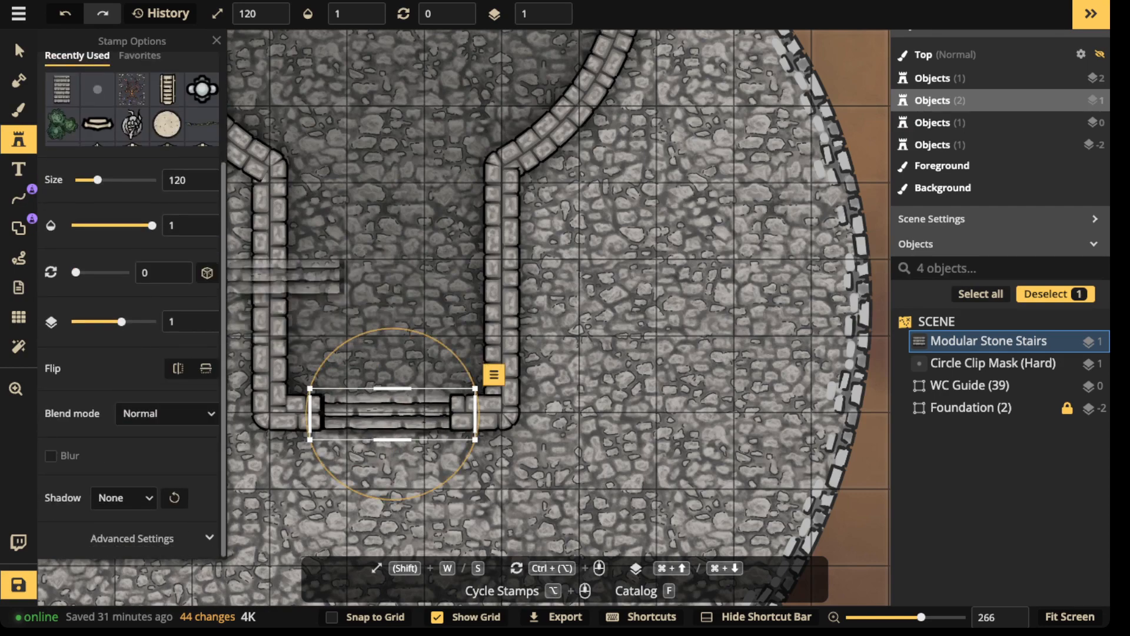
{"action": "left_click", "coordinate": [132, 538]}
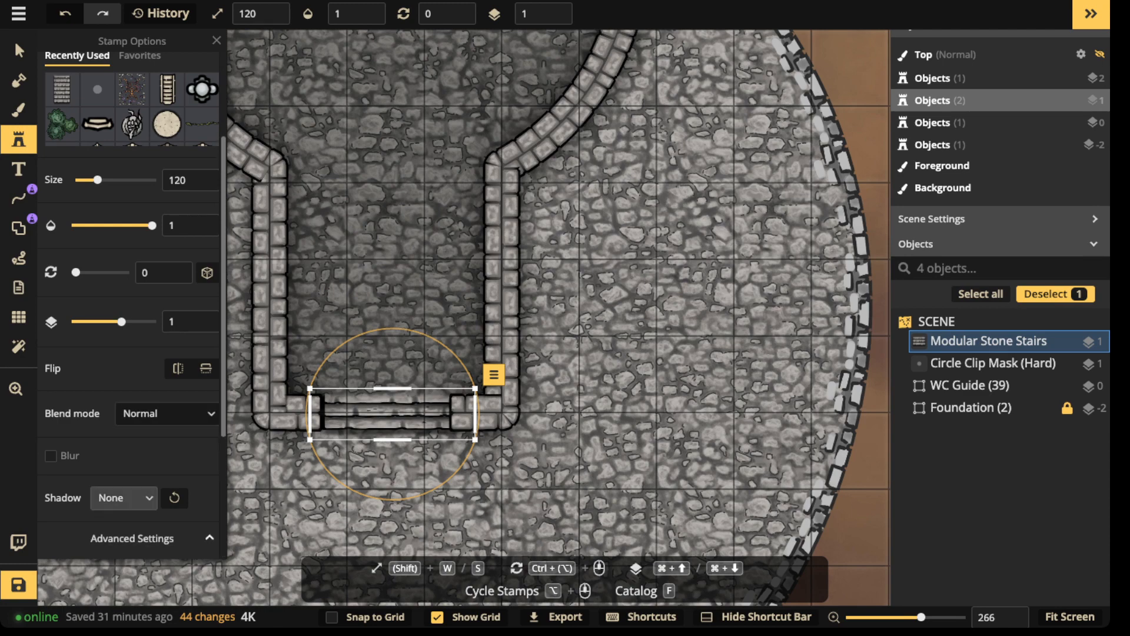
{"action": "scroll", "coordinate": [124, 497], "scroll_direction": "down", "scroll_amount": 4}
{"action": "left_click", "coordinate": [115, 368]}
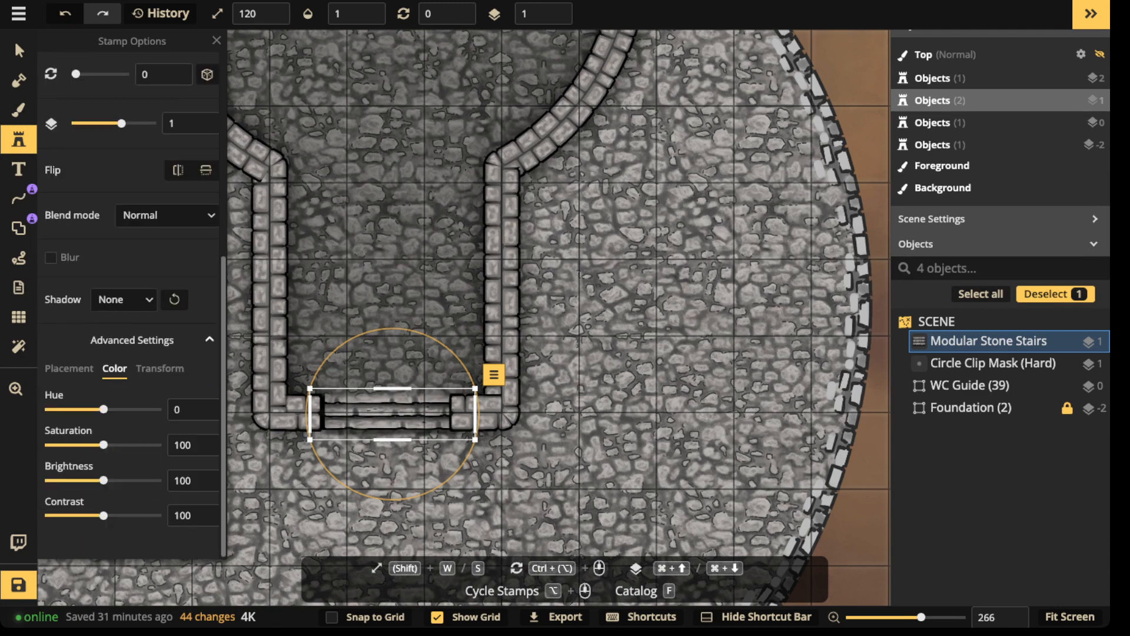
{"action": "left_click_drag", "start_coordinate": [104, 480], "coordinate": [90, 481]}
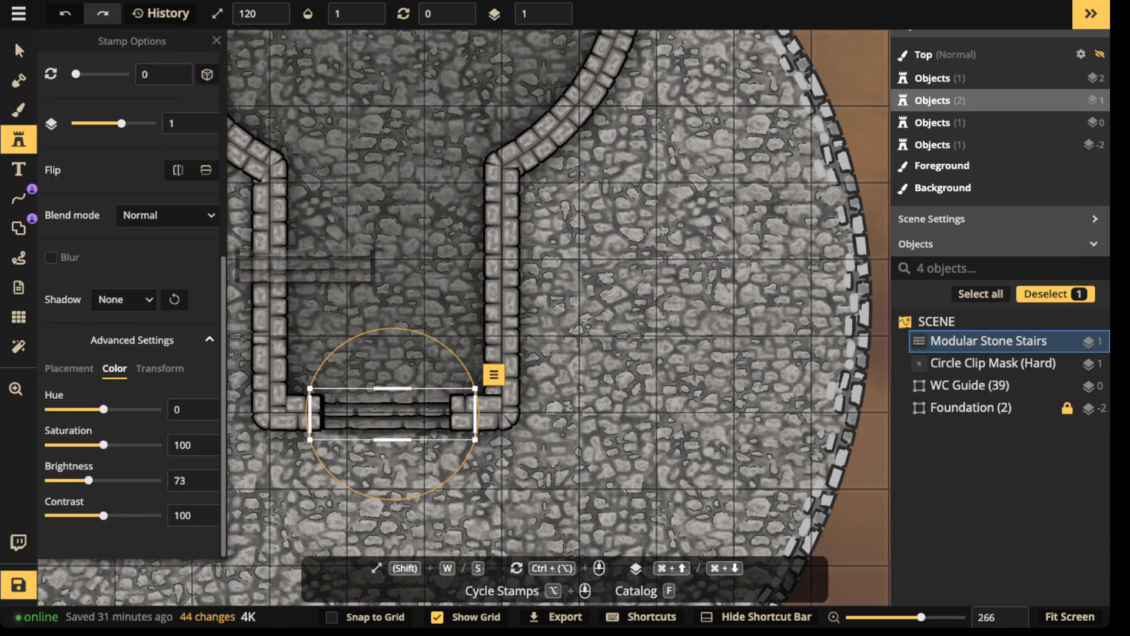
- Duplicate the doorway stairs to where the hall meets the round tower and stretch the copy across the hall's full width
{"action": "left_click", "coordinate": [19, 50]}
{"action": "scroll", "coordinate": [356, 222], "scroll_direction": "down", "scroll_amount": 2}
{"action": "scroll", "coordinate": [370, 247], "scroll_direction": "down", "scroll_amount": 2}
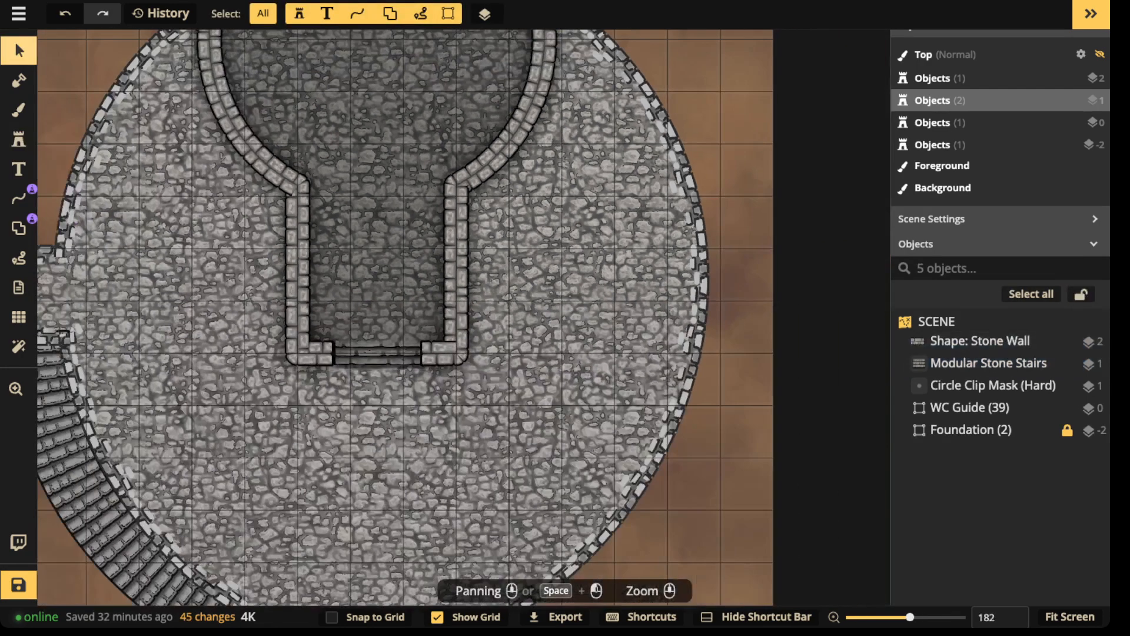
{"action": "left_click_drag", "start_coordinate": [377, 265], "coordinate": [377, 348]}
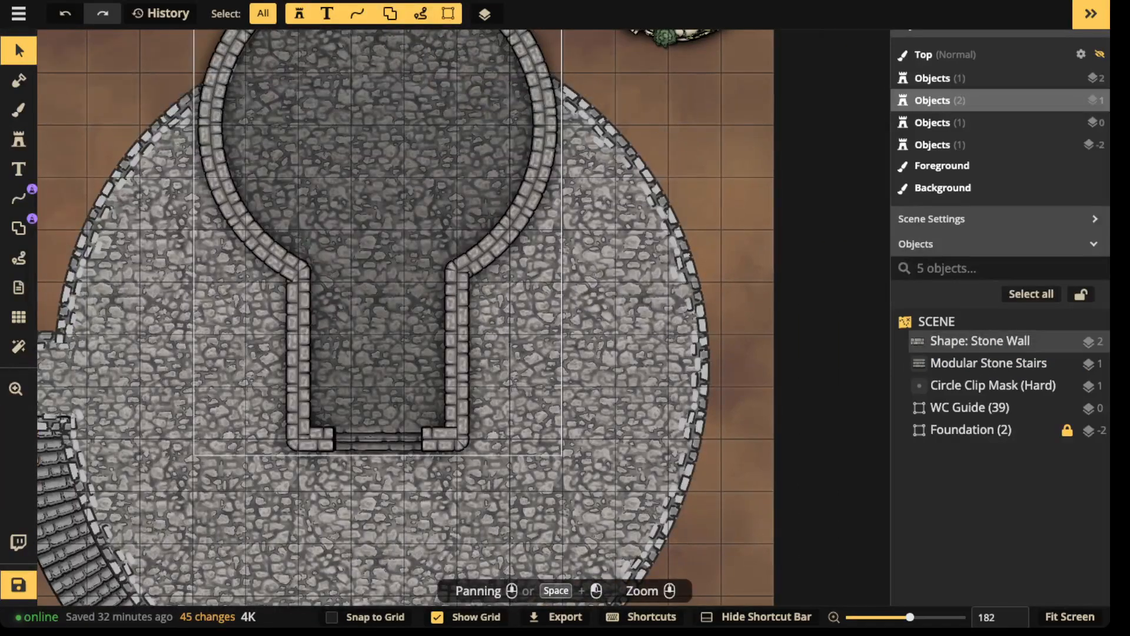
{"action": "left_click_drag", "start_coordinate": [377, 412], "coordinate": [380, 440]}
{"action": "left_click", "coordinate": [386, 469]}
{"action": "scroll", "coordinate": [386, 469], "scroll_direction": "up", "scroll_amount": 2}
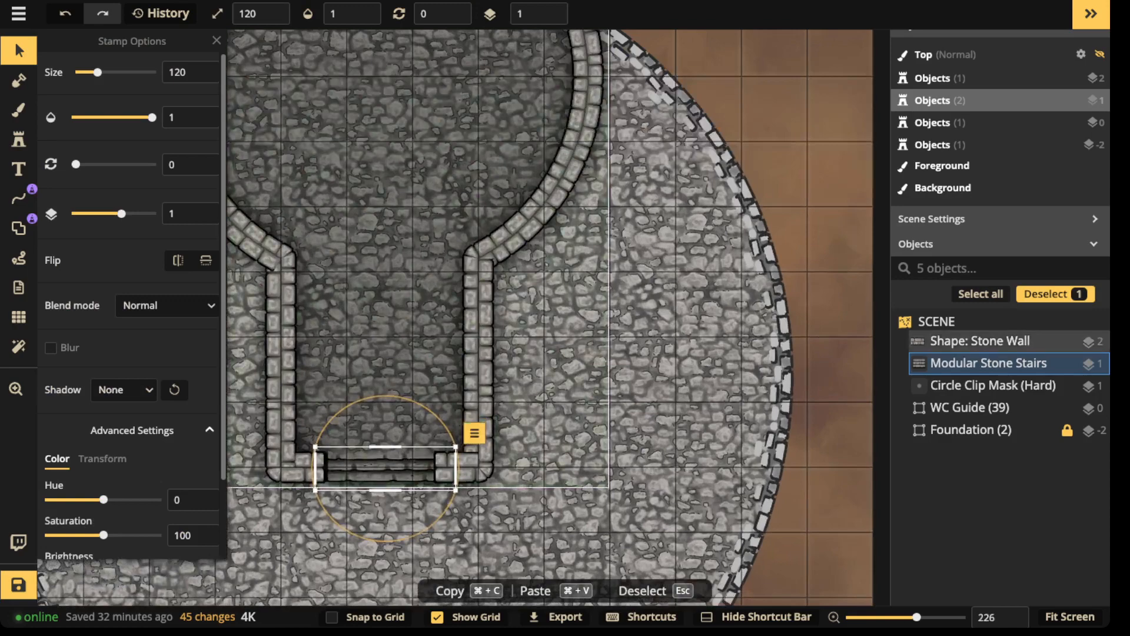
{"action": "key", "text": "super+v"}
{"action": "left_click_drag", "start_coordinate": [351, 277], "coordinate": [350, 276]}
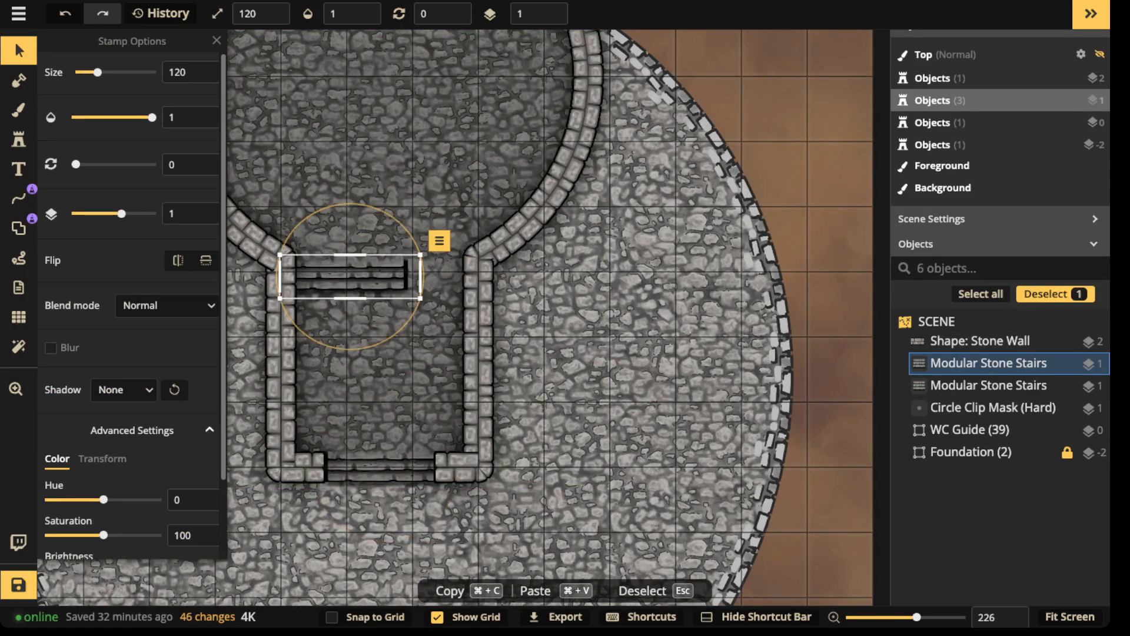
{"action": "left_click_drag", "start_coordinate": [420, 276], "coordinate": [489, 276]}
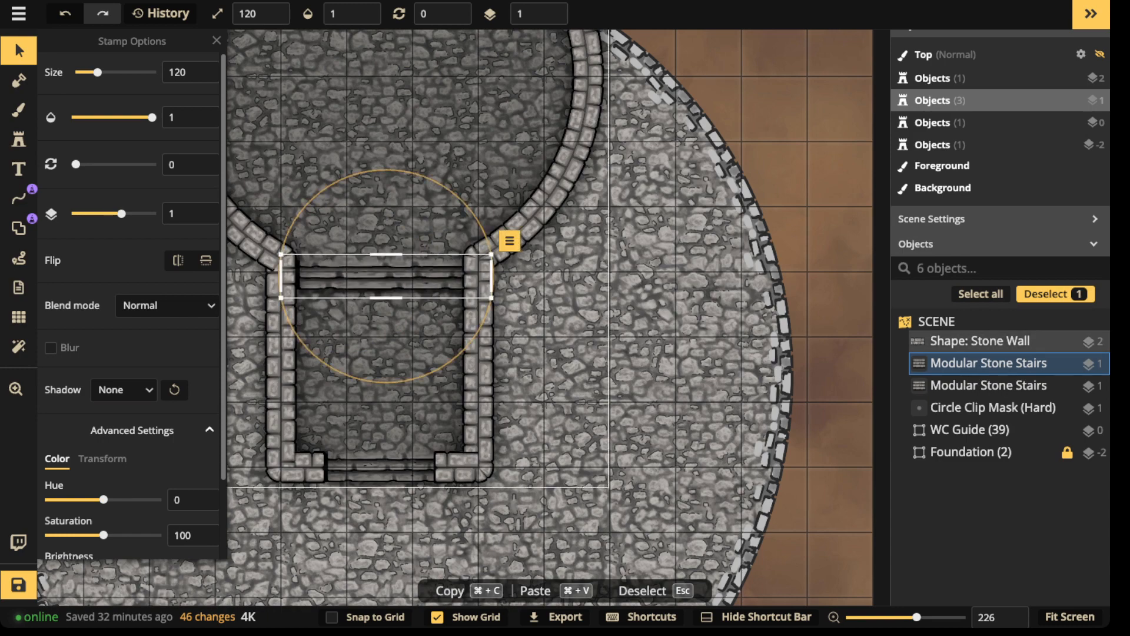
{"action": "key", "text": "Escape"}
- Compare the tower and entrance hall layout with the small WC Guide reference map
{"action": "left_click_drag", "start_coordinate": [386, 277], "coordinate": [403, 345]}
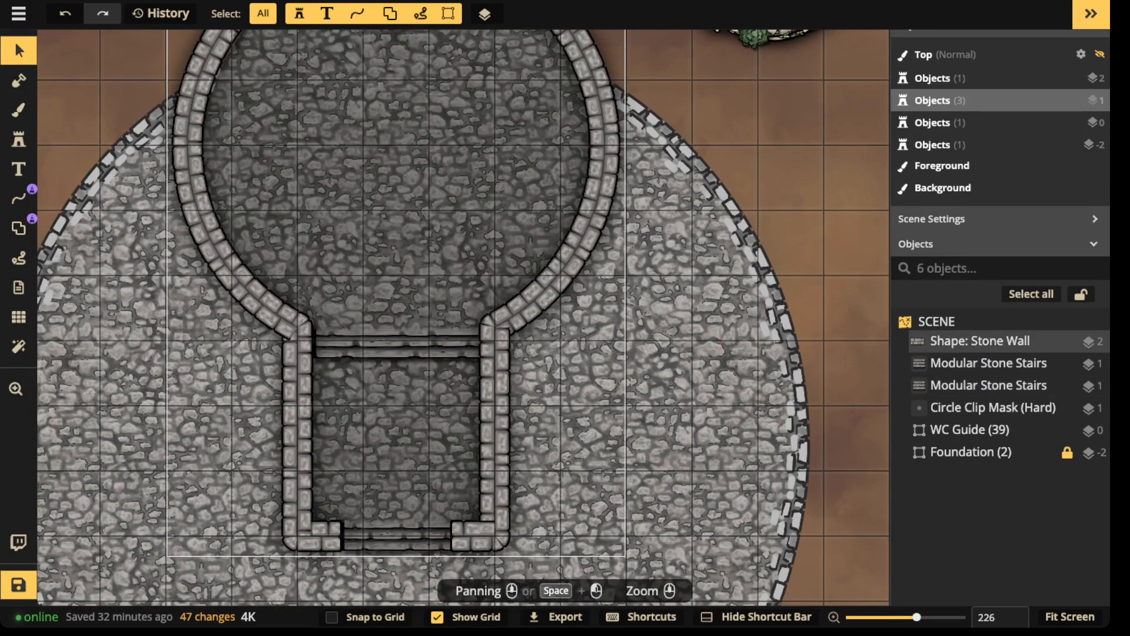
{"action": "key", "text": "space"}
{"action": "scroll", "coordinate": [433, 335], "scroll_direction": "down", "scroll_amount": 5}
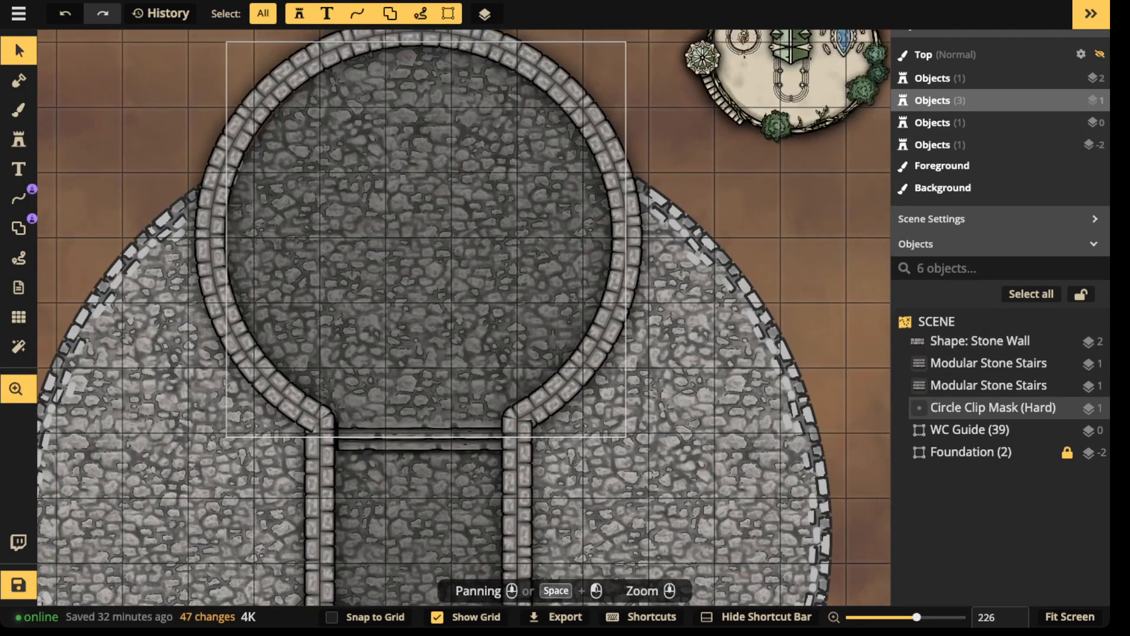
{"action": "scroll", "coordinate": [433, 245], "scroll_direction": "down", "scroll_amount": 2}
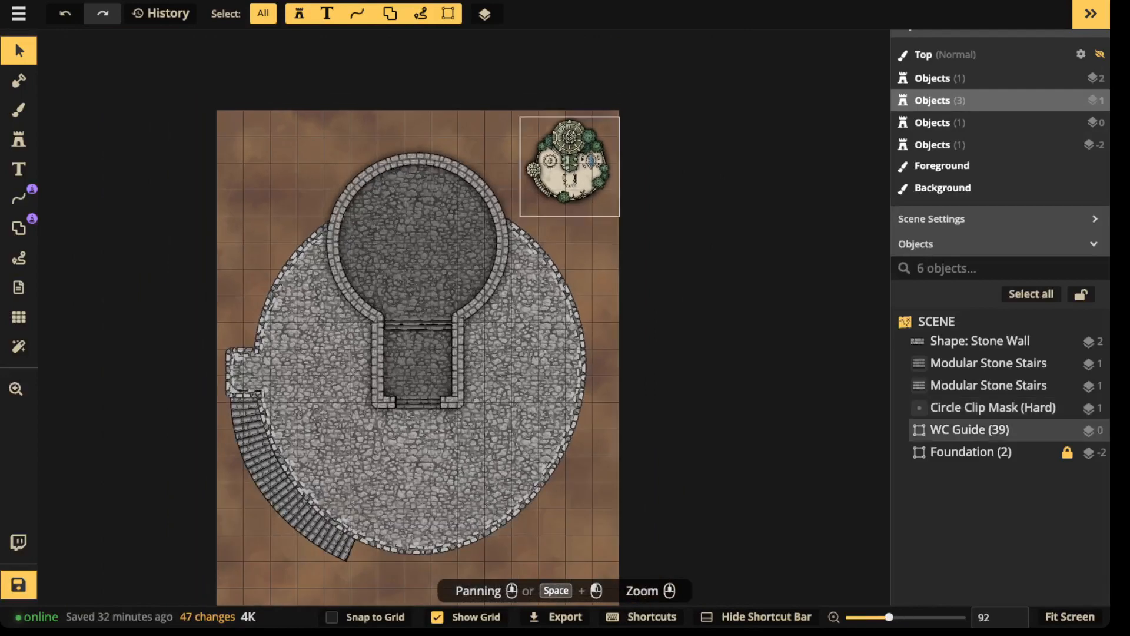
{"action": "left_click", "coordinate": [568, 165]}
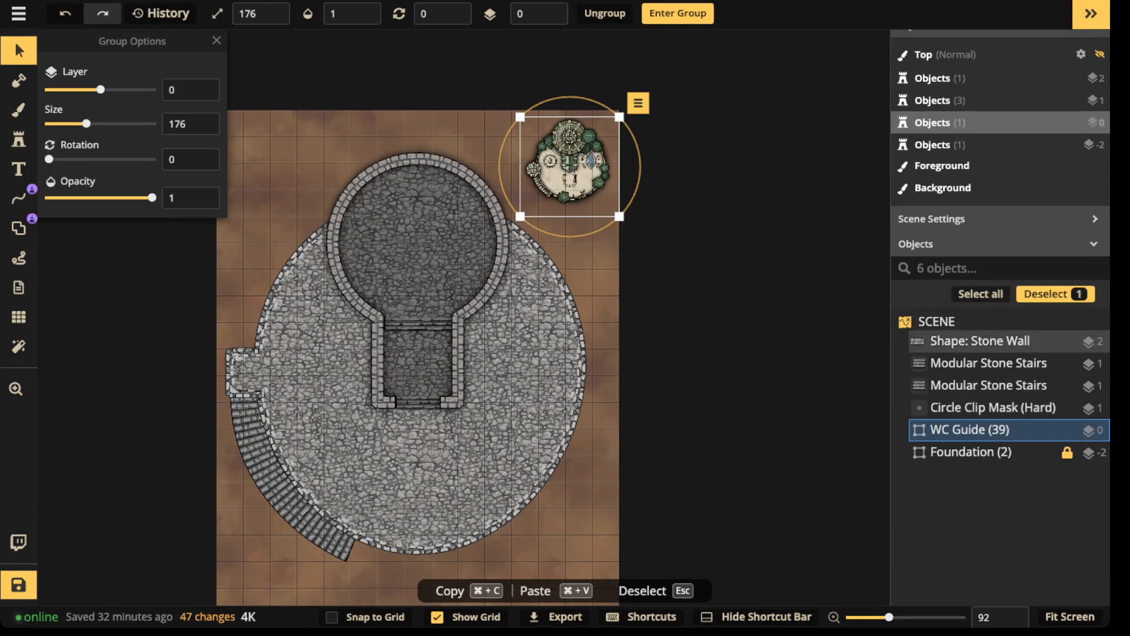
{"action": "left_click", "coordinate": [417, 245]}
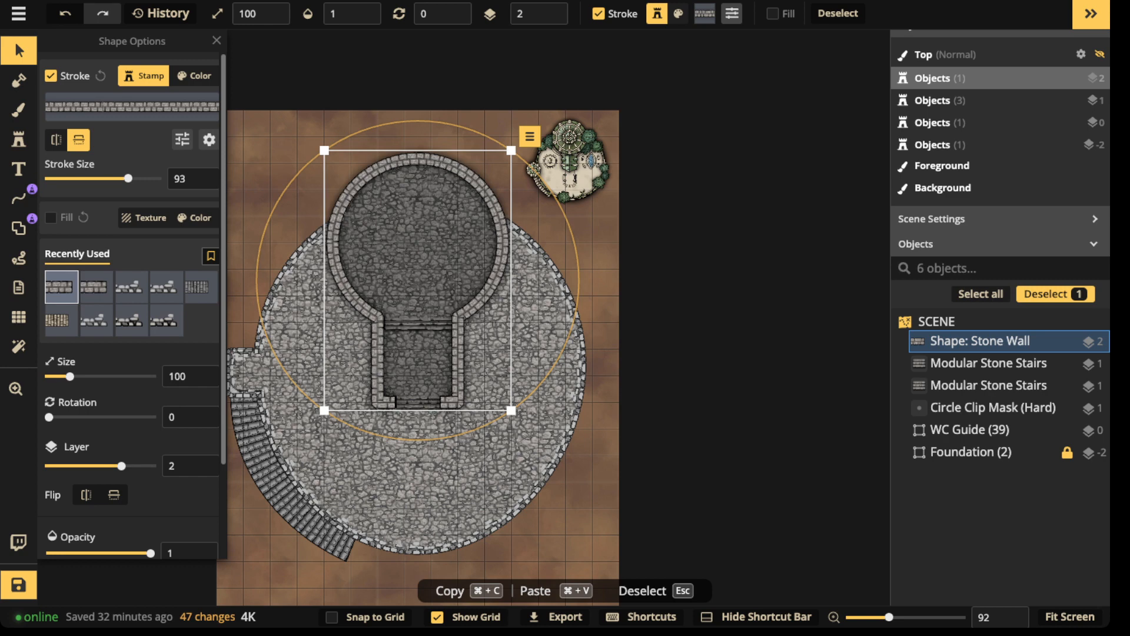
{"action": "scroll", "coordinate": [457, 279], "scroll_direction": "up", "scroll_amount": 3}
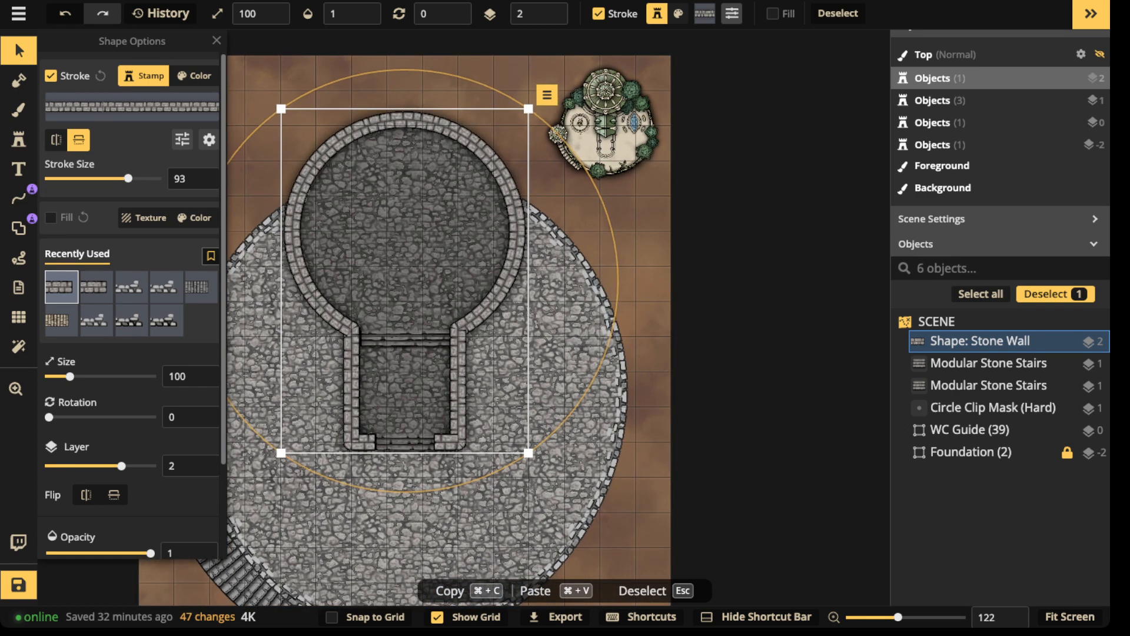
{"action": "scroll", "coordinate": [356, 346], "scroll_direction": "up", "scroll_amount": 2}
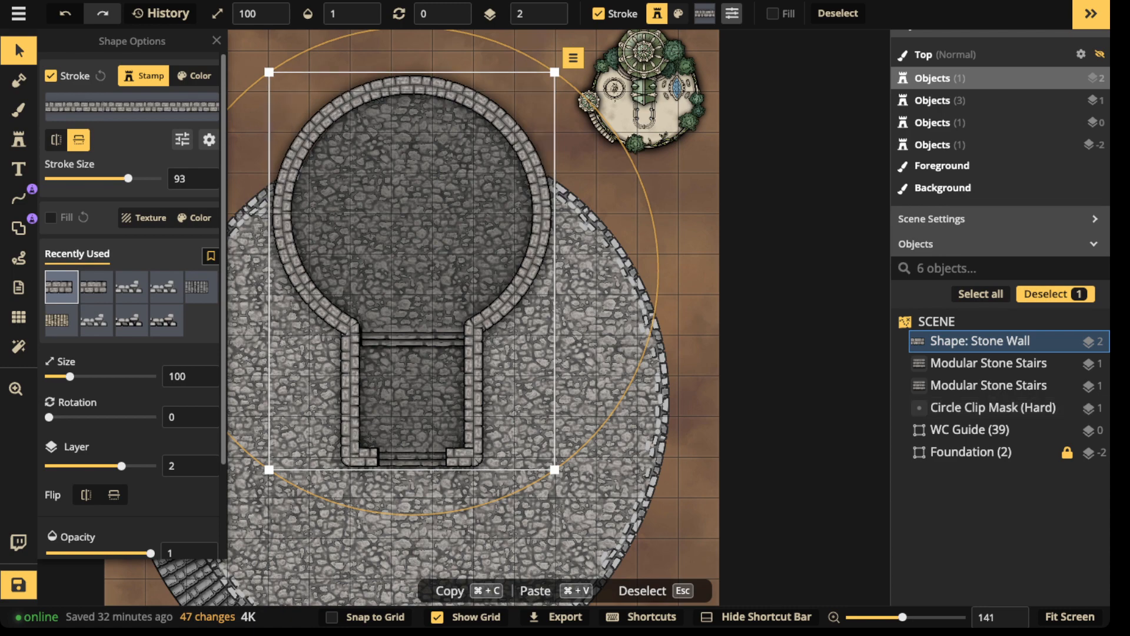
{"action": "scroll", "coordinate": [381, 287], "scroll_direction": "down", "scroll_amount": 4}
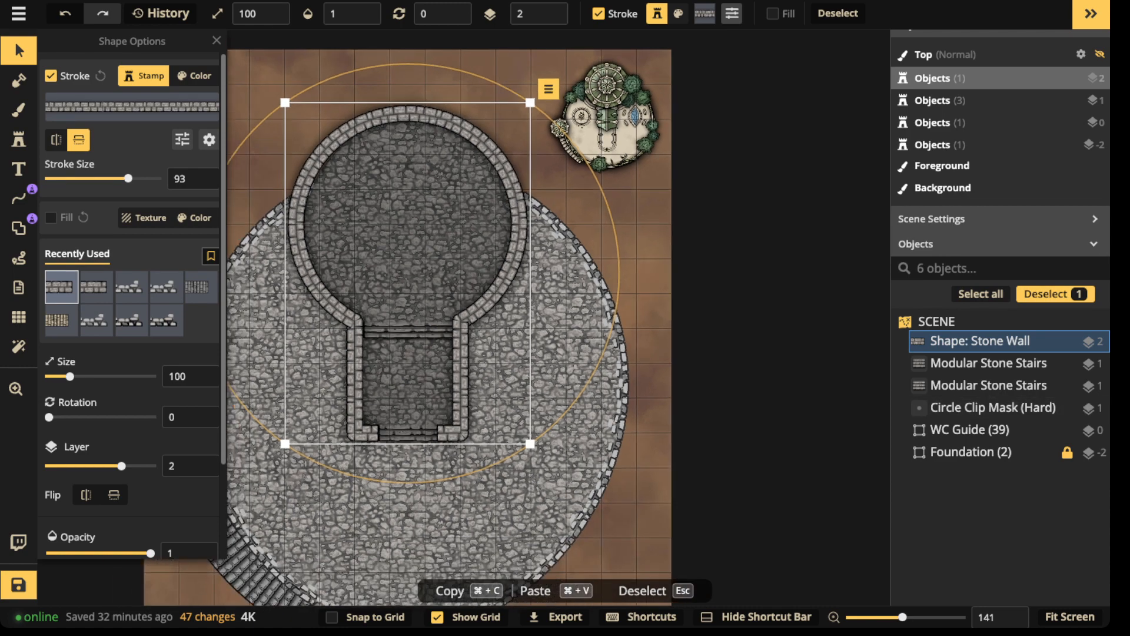
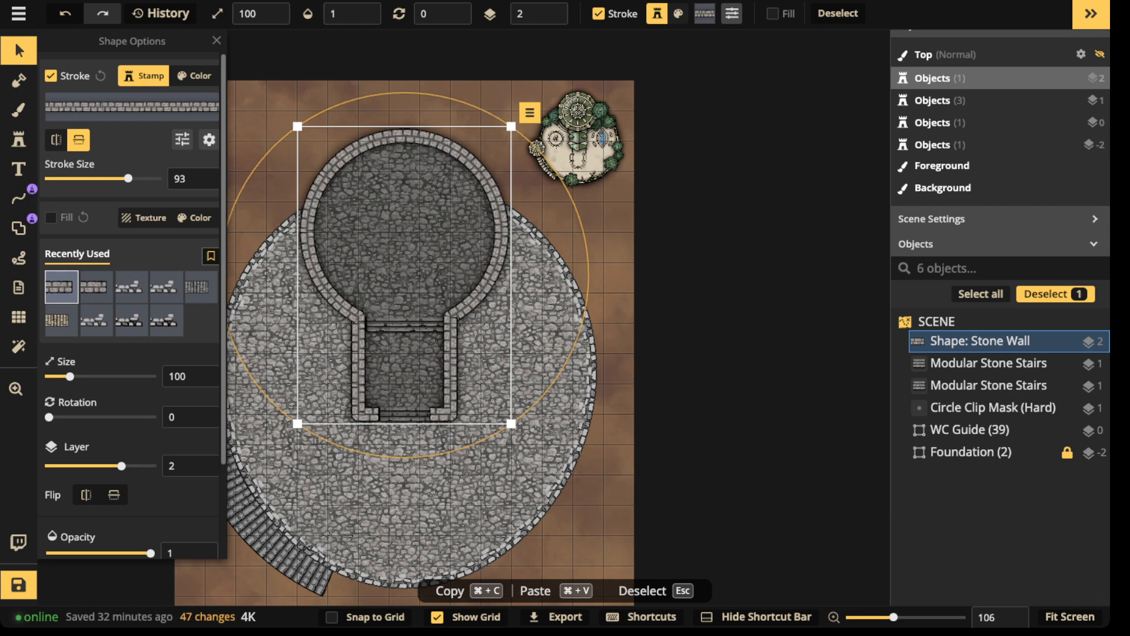
{"action": "scroll", "coordinate": [419, 279], "scroll_direction": "up", "scroll_amount": 1}
{"action": "key", "text": "Escape"}
{"action": "scroll", "coordinate": [412, 275], "scroll_direction": "down", "scroll_amount": 2}
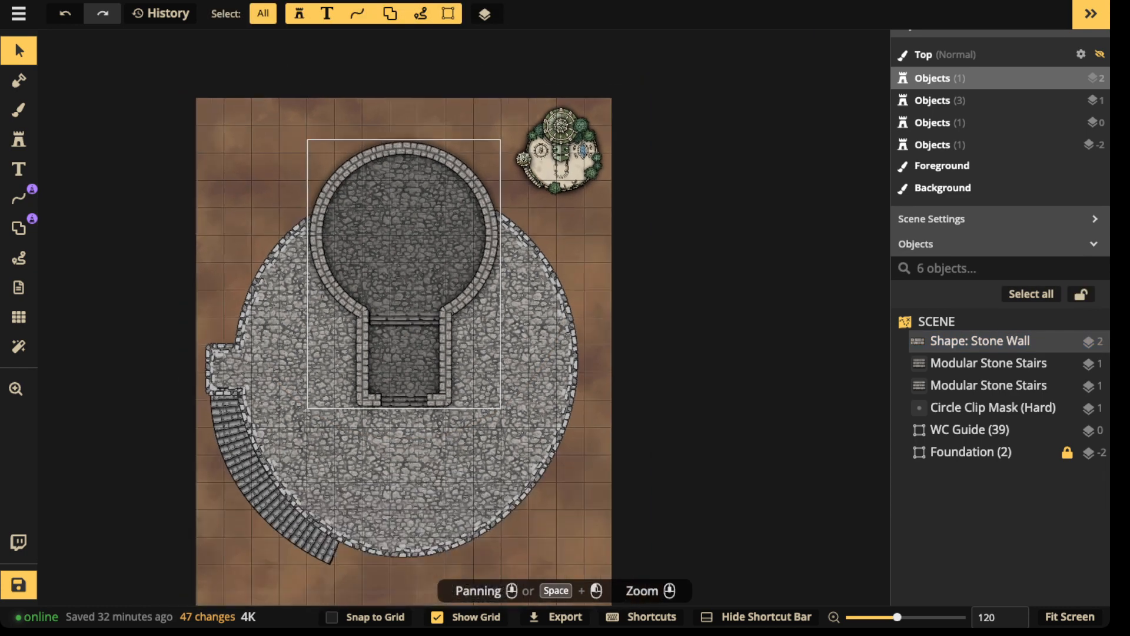
{"action": "scroll", "coordinate": [247, 300], "scroll_direction": "up", "scroll_amount": 2}
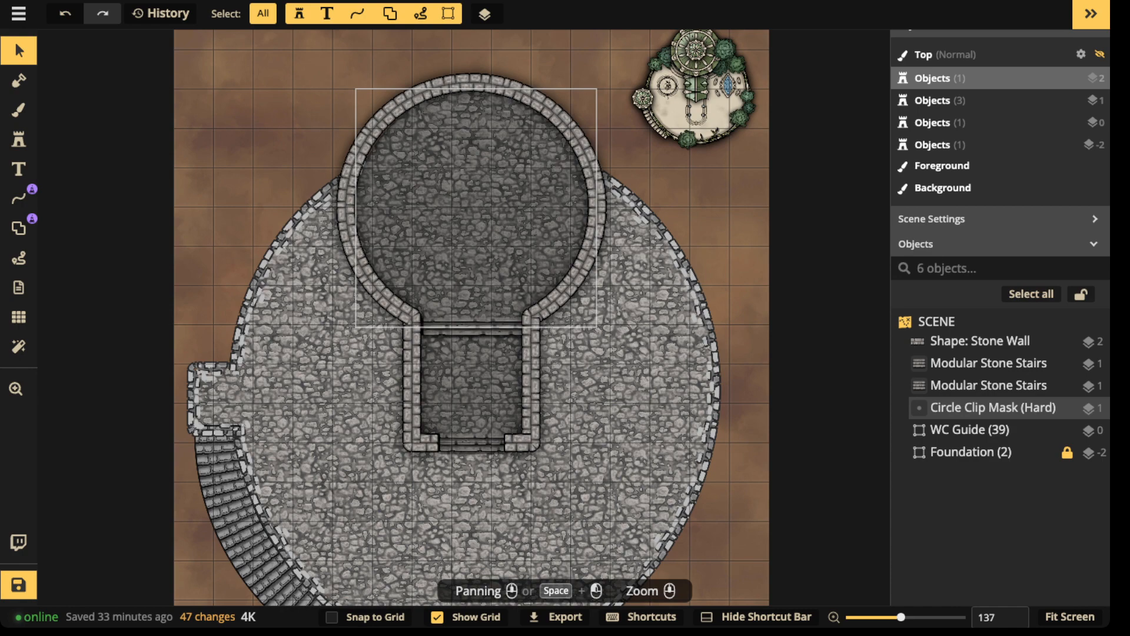
{"action": "scroll", "coordinate": [421, 183], "scroll_direction": "up", "scroll_amount": 4}
{"action": "key", "text": "Escape"}
{"action": "left_click", "coordinate": [18, 140]}
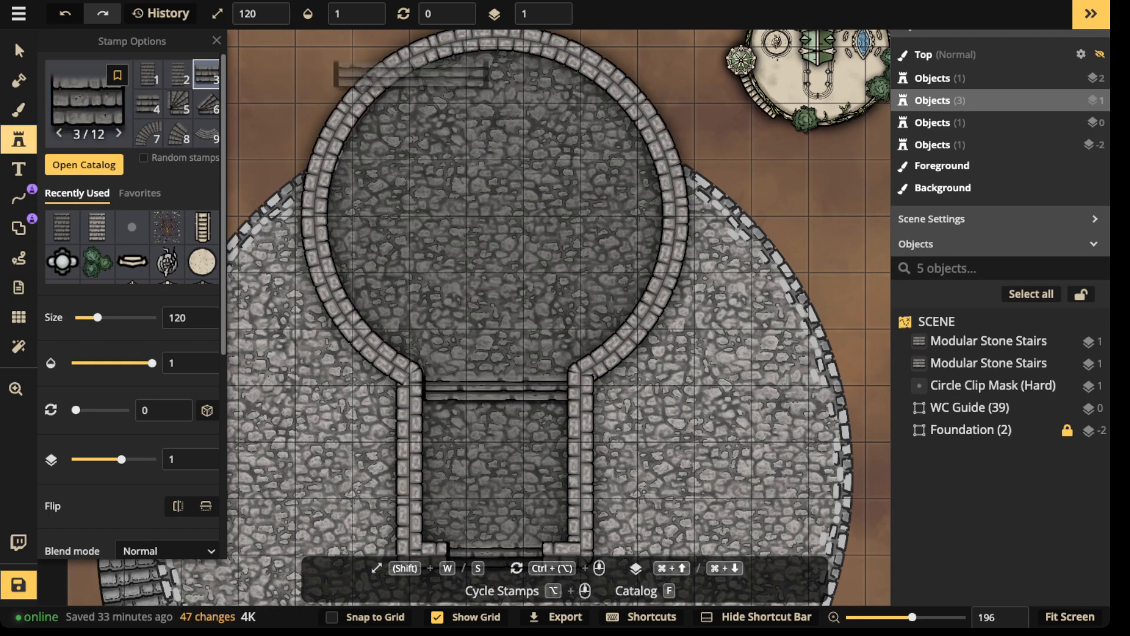
{"action": "scroll", "coordinate": [463, 259], "scroll_direction": "up", "scroll_amount": 4}
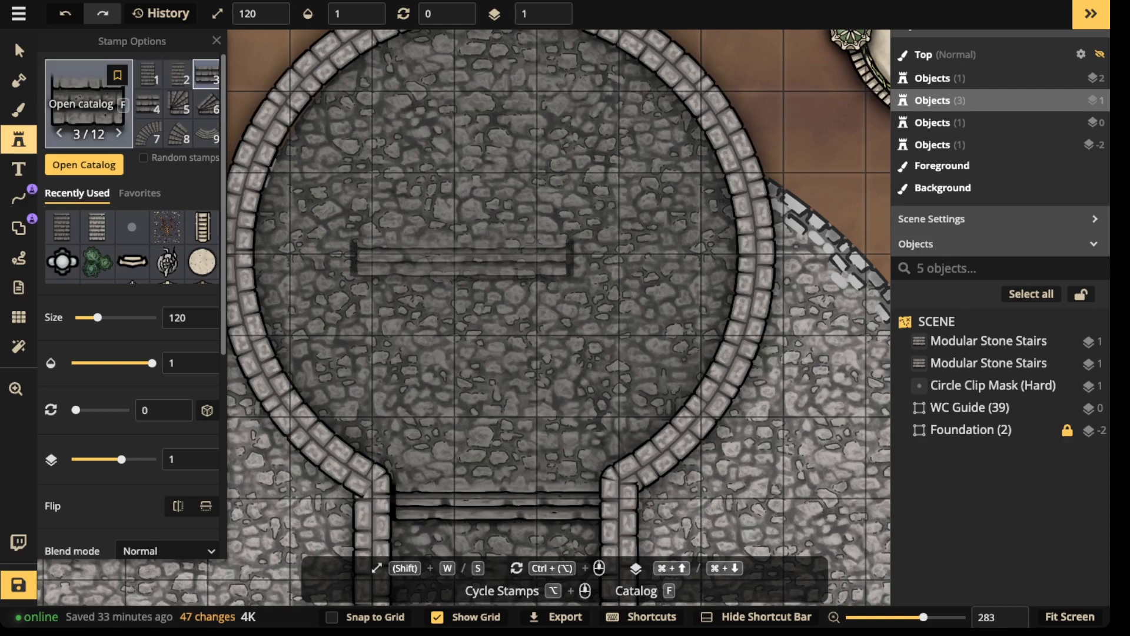
- Enlarge the tower floor's circular clip mask to size 431 and centre it within the round stone wall
{"action": "left_click", "coordinate": [19, 51]}
{"action": "scroll", "coordinate": [263, 116], "scroll_direction": "down", "scroll_amount": 3}
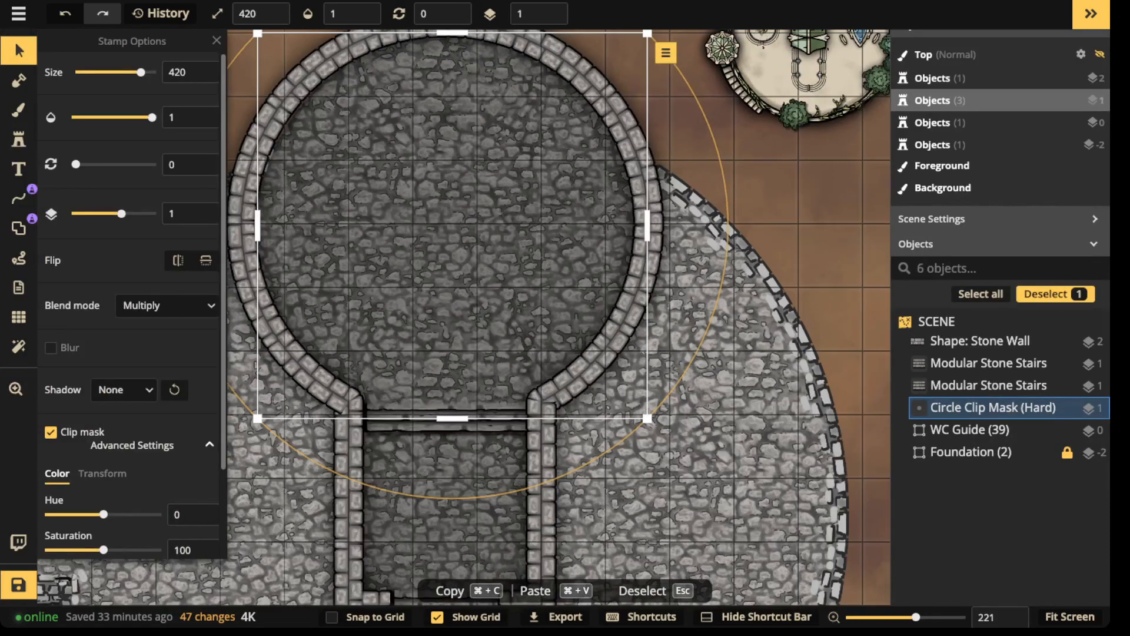
{"action": "left_click_drag", "start_coordinate": [263, 116], "coordinate": [274, 135]}
{"action": "left_click_drag", "start_coordinate": [268, 50], "coordinate": [258, 40]}
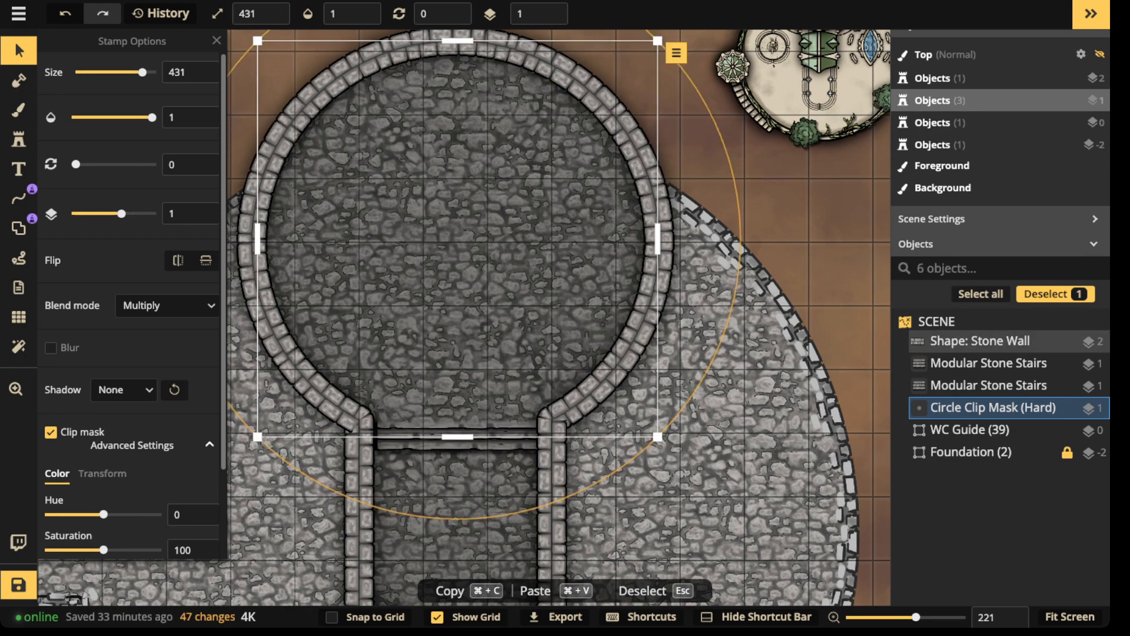
{"action": "left_click_drag", "start_coordinate": [657, 40], "coordinate": [658, 39]}
{"action": "key", "text": "Escape"}
{"action": "scroll", "coordinate": [491, 149], "scroll_direction": "down", "scroll_amount": 3}
{"action": "scroll", "coordinate": [491, 353], "scroll_direction": "down", "scroll_amount": 3}
{"action": "left_click_drag", "start_coordinate": [491, 359], "coordinate": [491, 300]}
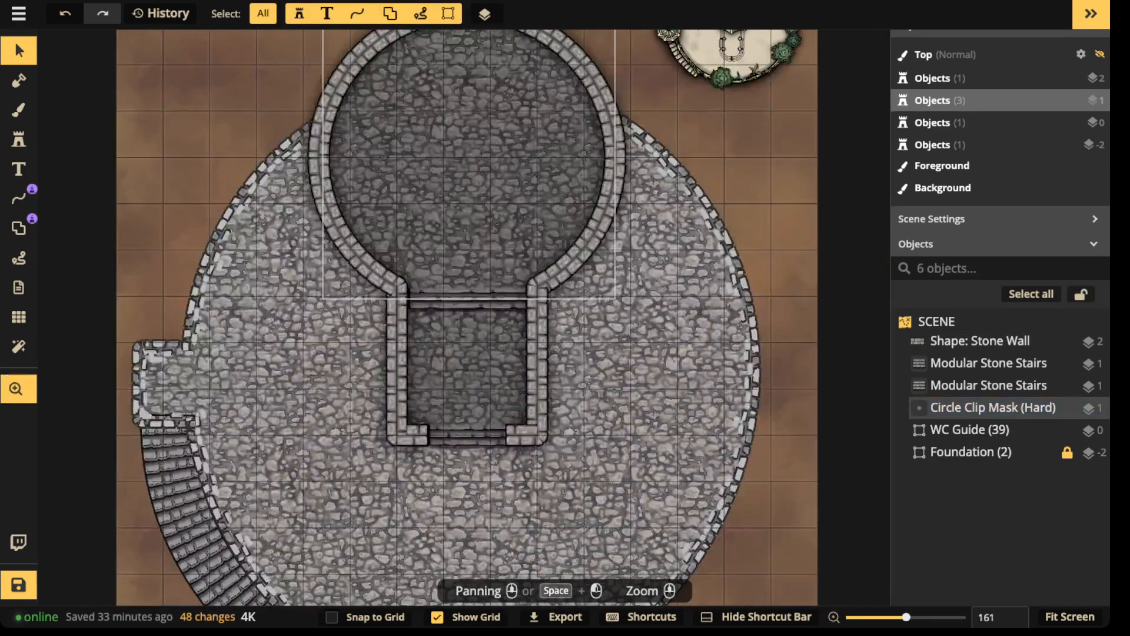
{"action": "left_click", "coordinate": [471, 300]}
{"action": "key", "text": "Escape"}
{"action": "left_click", "coordinate": [467, 436]}
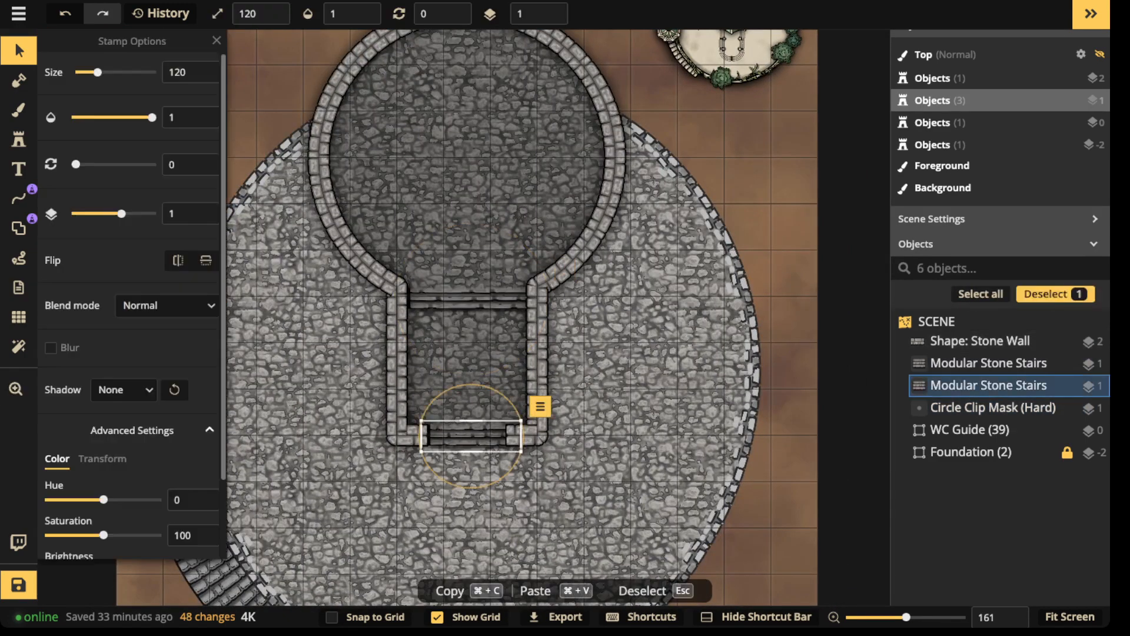
{"action": "key", "text": "Escape"}
- Strengthen the tower stone wall's stroke shadow to a blur of 20 and an intensity of 1.33
{"action": "left_click", "coordinate": [536, 377]}
{"action": "scroll", "coordinate": [427, 231], "scroll_direction": "down", "scroll_amount": 2}
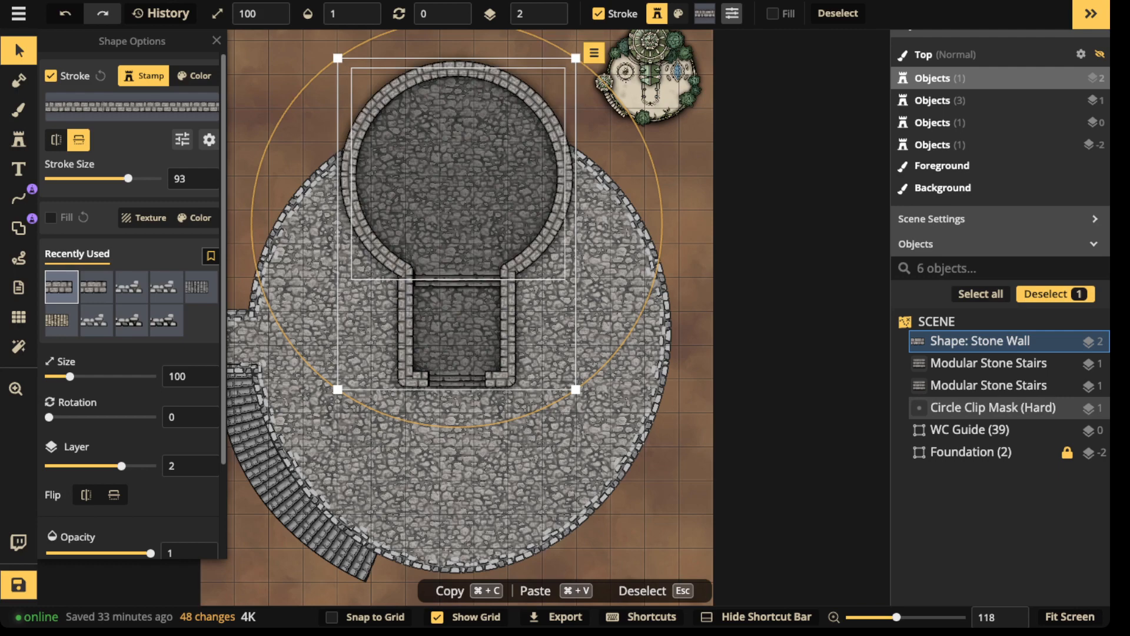
{"action": "left_click", "coordinate": [209, 140]}
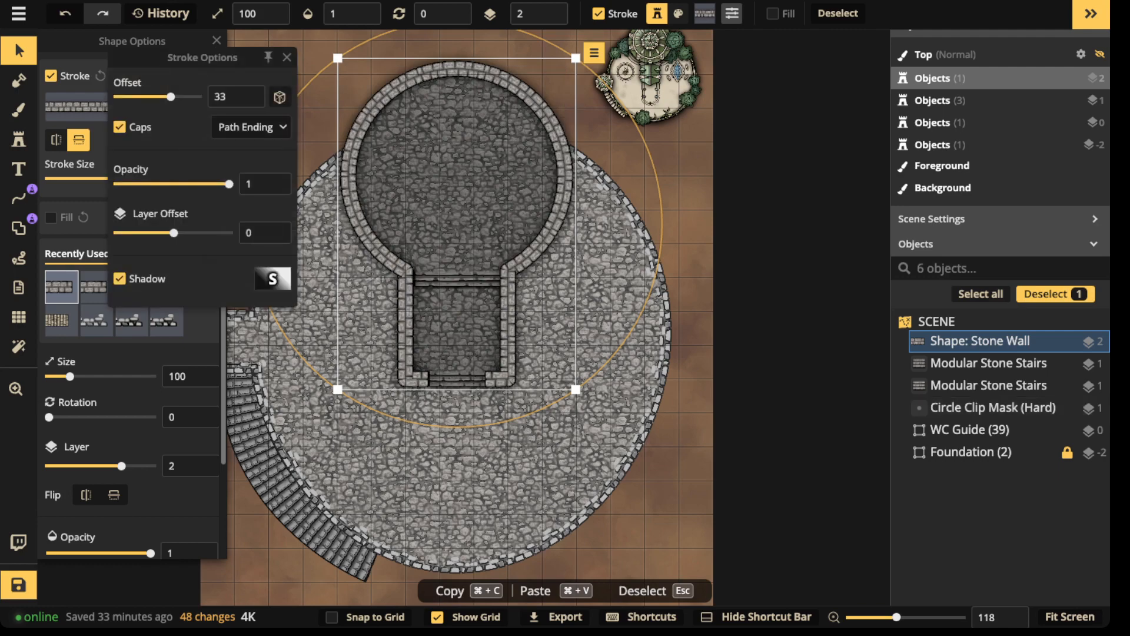
{"action": "left_click", "coordinate": [287, 57]}
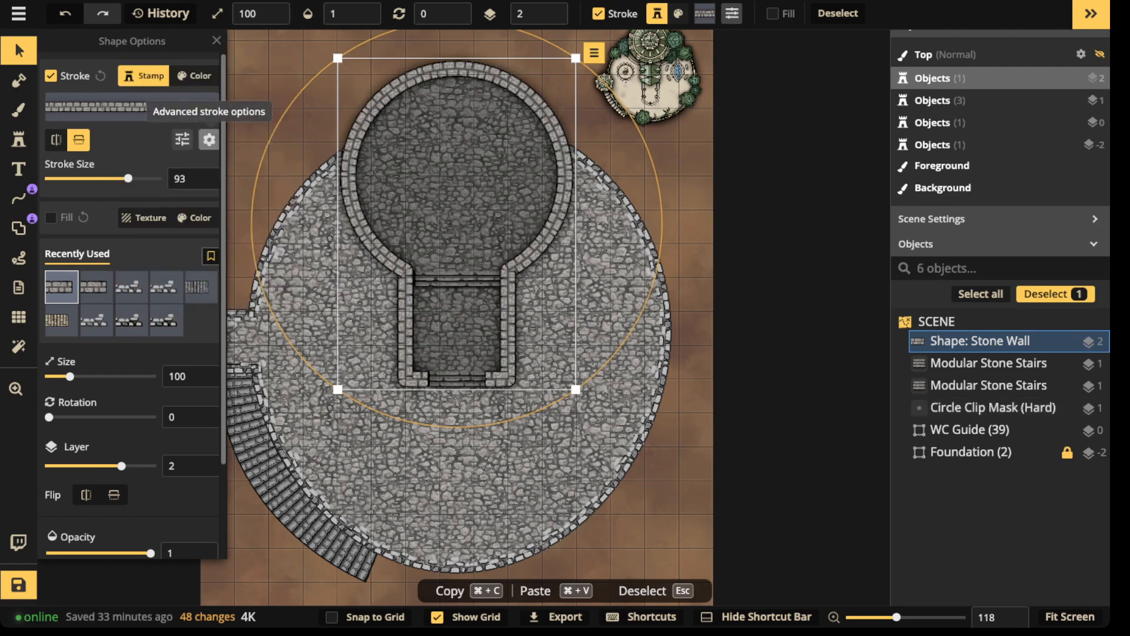
{"action": "left_click", "coordinate": [209, 140]}
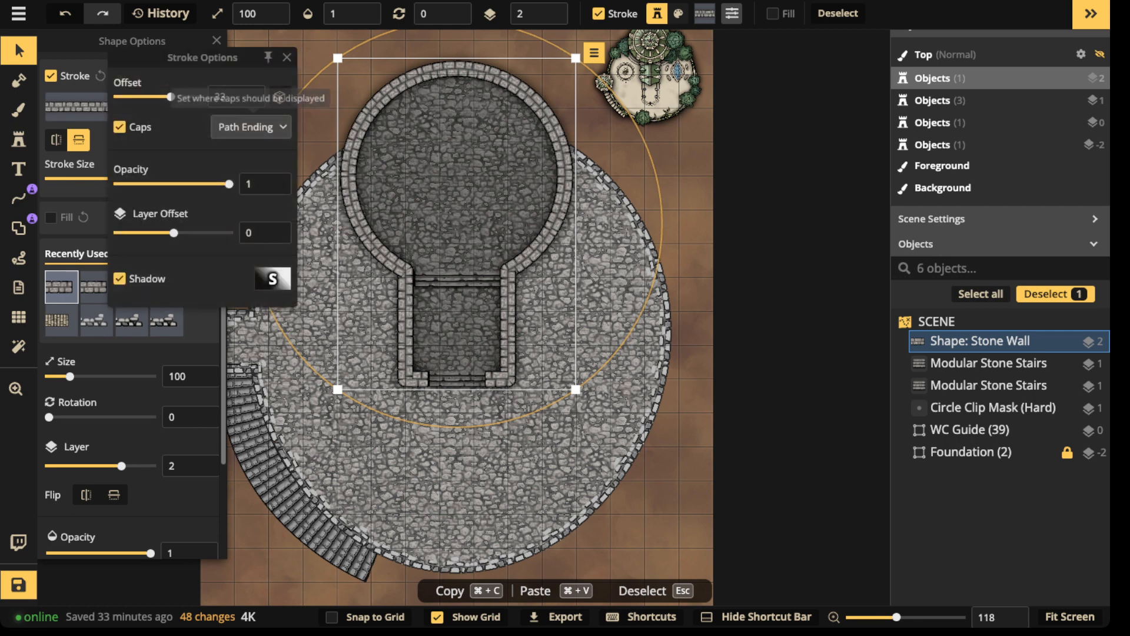
{"action": "left_click", "coordinate": [273, 279]}
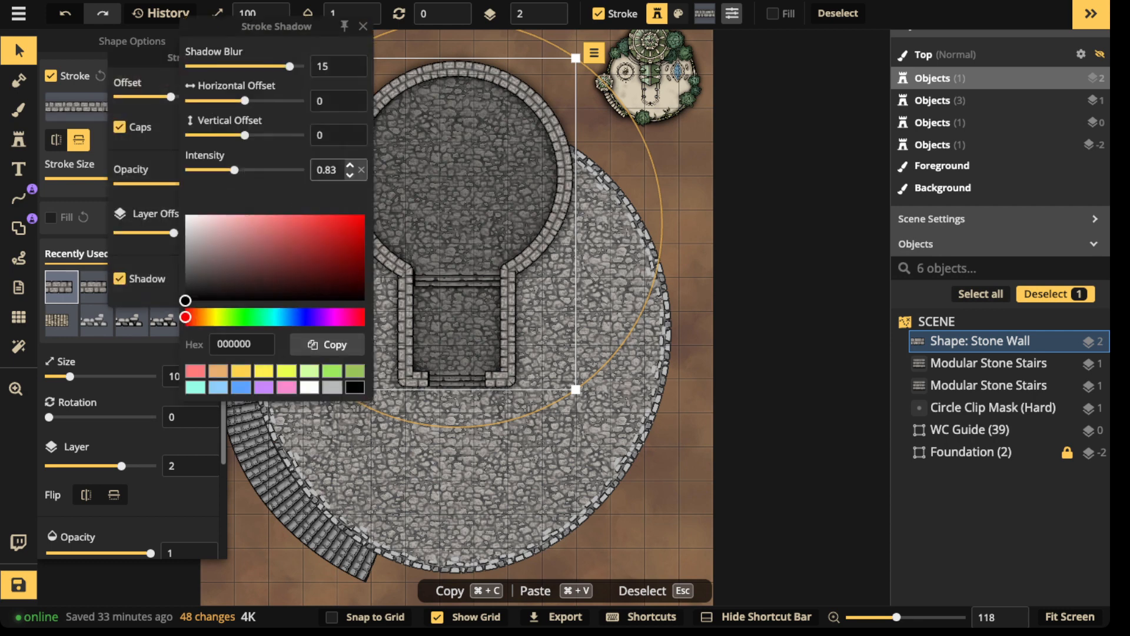
{"action": "left_click_drag", "start_coordinate": [234, 170], "coordinate": [255, 170]}
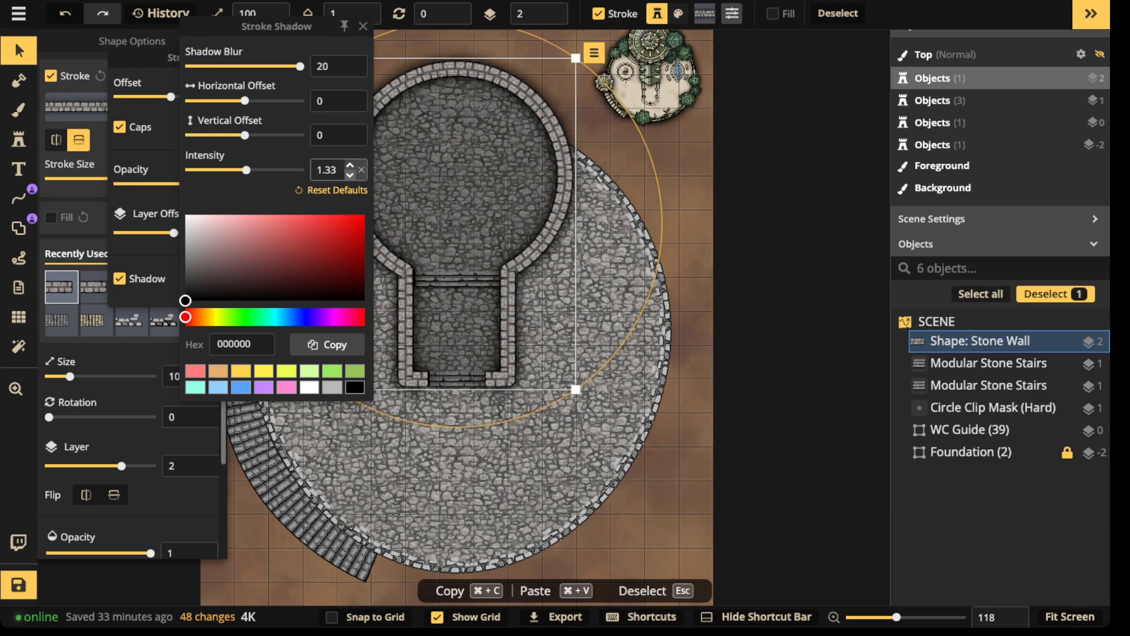
{"action": "scroll", "coordinate": [471, 177], "scroll_direction": "down", "scroll_amount": 2}
{"action": "left_click_drag", "start_coordinate": [472, 176], "coordinate": [522, 164]}
{"action": "key", "text": "Escape"}
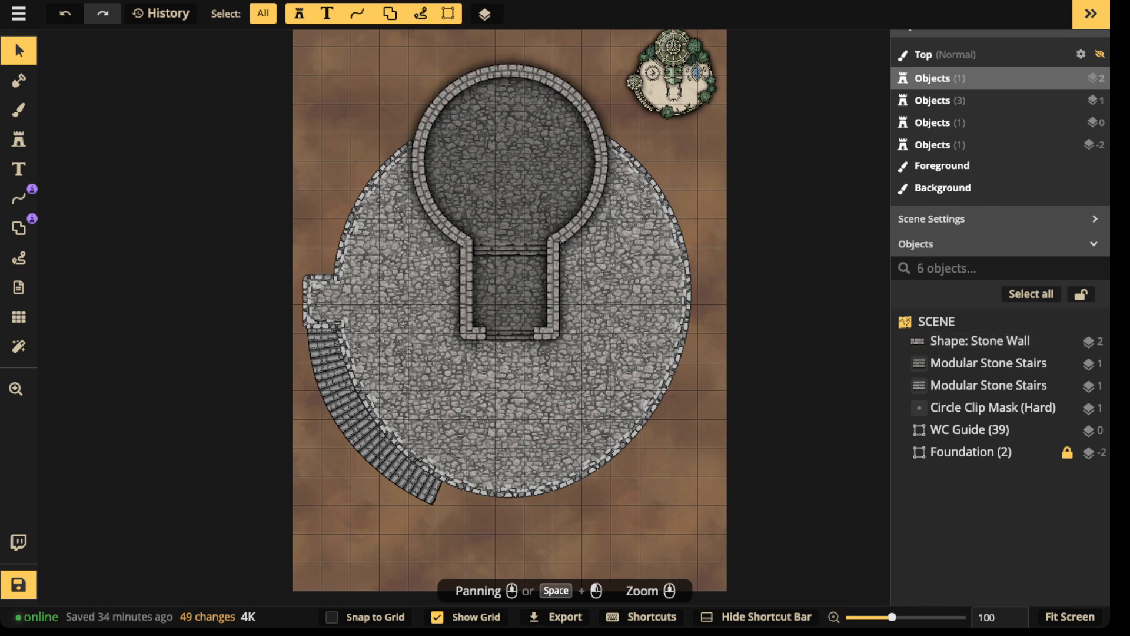
- Examine the layout in front of the entrance hall on the small WC Guide reference map
{"action": "scroll", "coordinate": [356, 223], "scroll_direction": "up", "scroll_amount": 4}
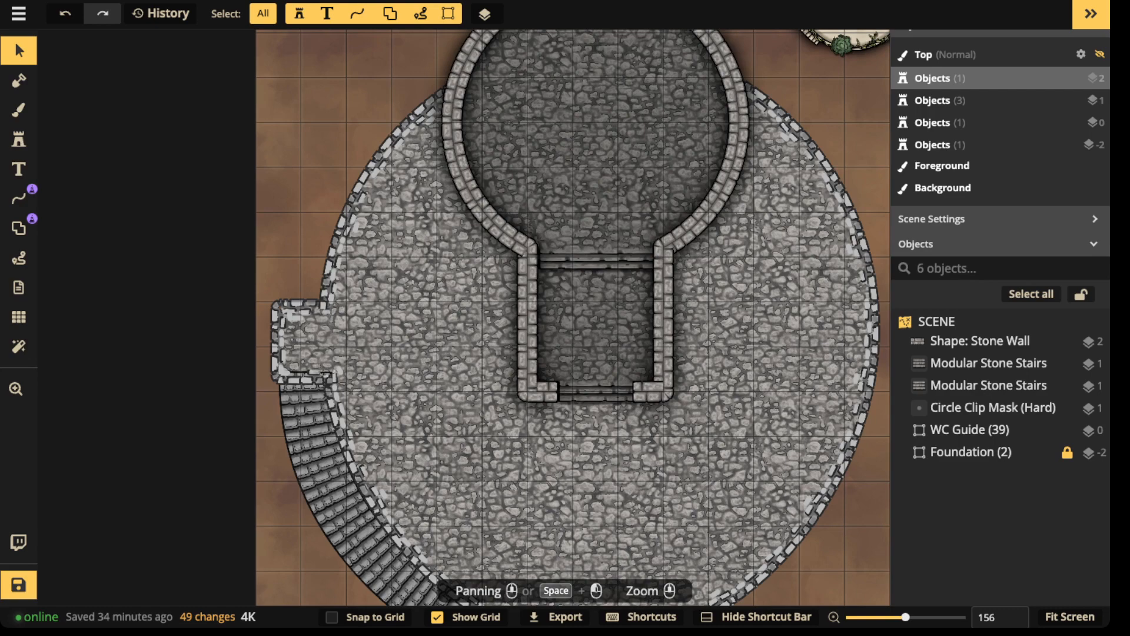
{"action": "scroll", "coordinate": [309, 189], "scroll_direction": "down", "scroll_amount": 5}
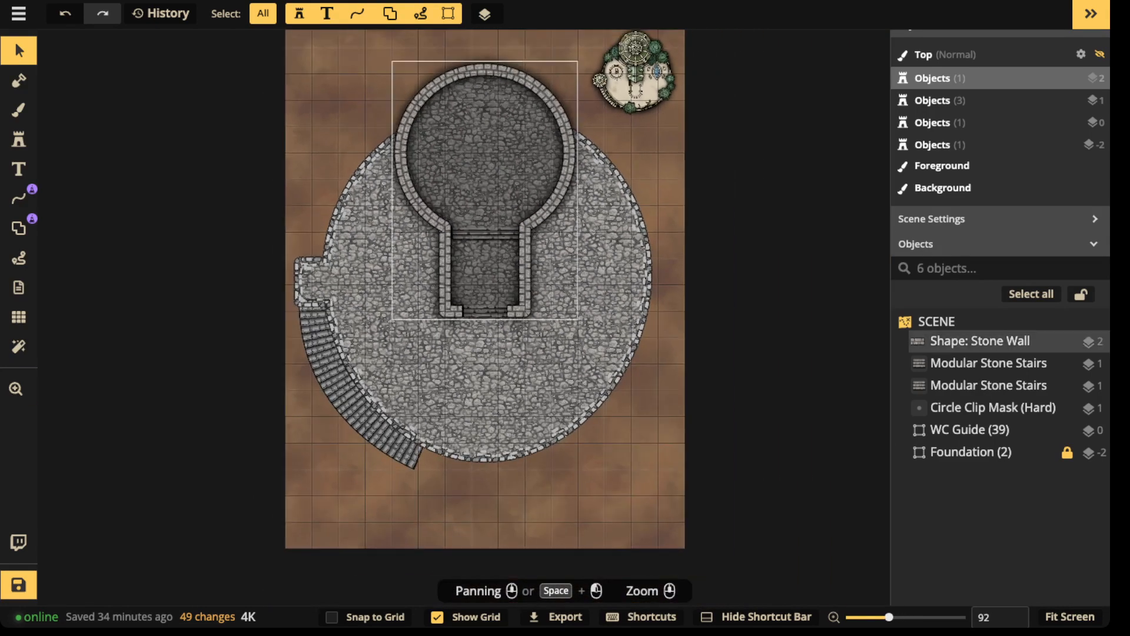
{"action": "left_click", "coordinate": [977, 429]}
{"action": "double_click", "coordinate": [629, 170]}
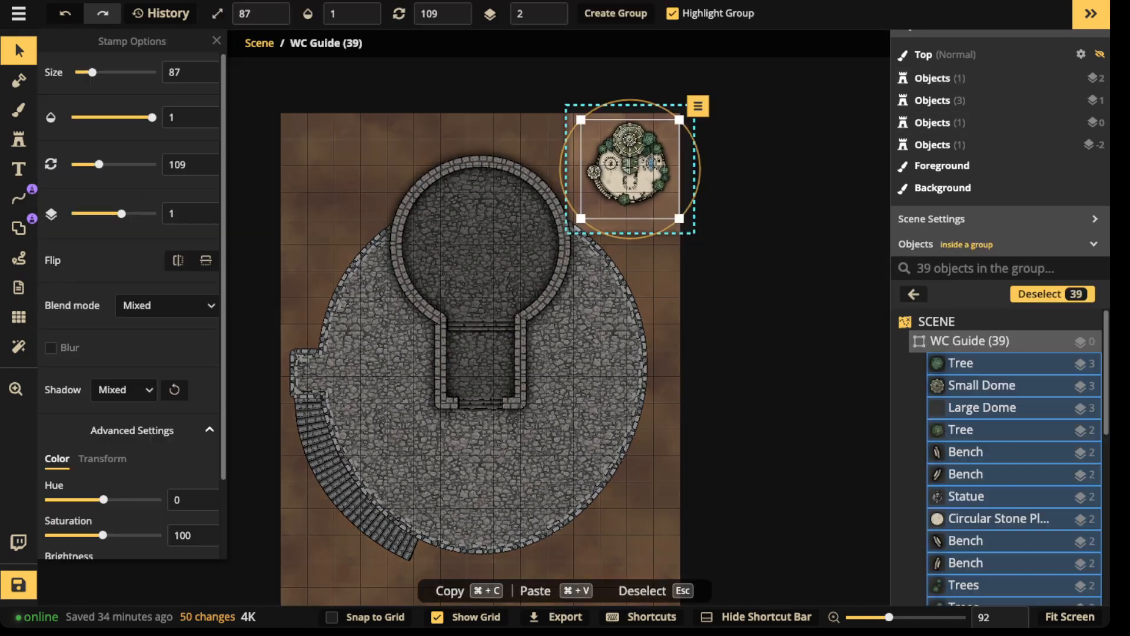
{"action": "key", "text": "Escape"}
{"action": "scroll", "coordinate": [647, 176], "scroll_direction": "up", "scroll_amount": 6}
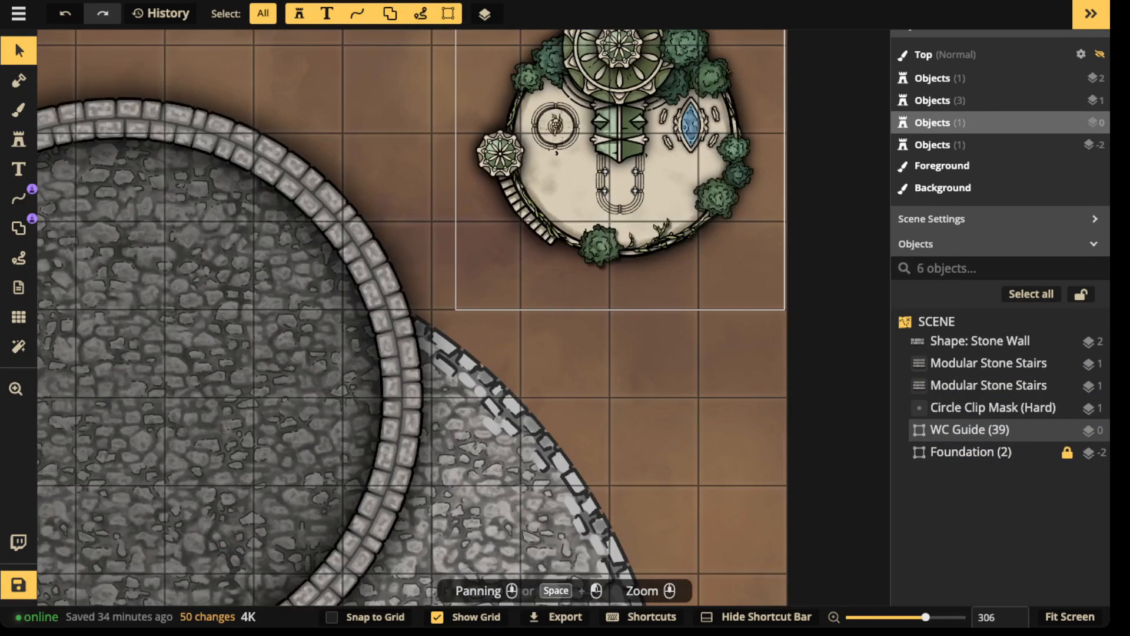
{"action": "scroll", "coordinate": [586, 145], "scroll_direction": "down", "scroll_amount": 2}
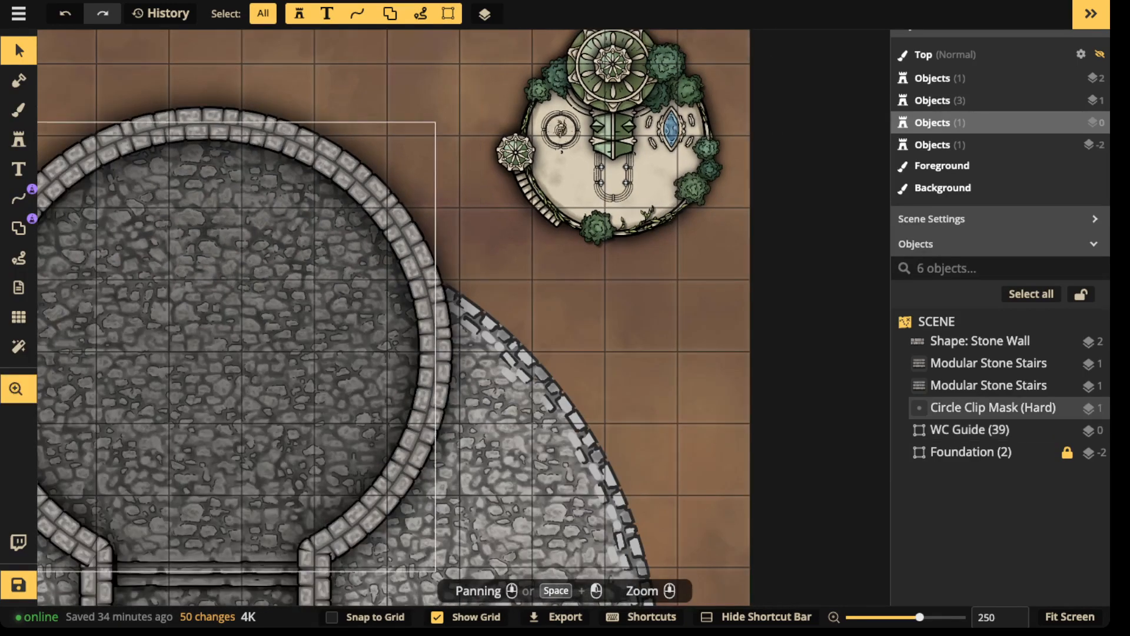
- Duplicate the doorway stairs, rotate the copy to 90 degrees and place it directly below the hall's left front corner
{"action": "left_click_drag", "start_coordinate": [329, 529], "coordinate": [277, 592]}
{"action": "scroll", "coordinate": [511, 226], "scroll_direction": "up", "scroll_amount": 2}
{"action": "left_click_drag", "start_coordinate": [347, 470], "coordinate": [576, 188]}
{"action": "left_click_drag", "start_coordinate": [353, 529], "coordinate": [559, 114]}
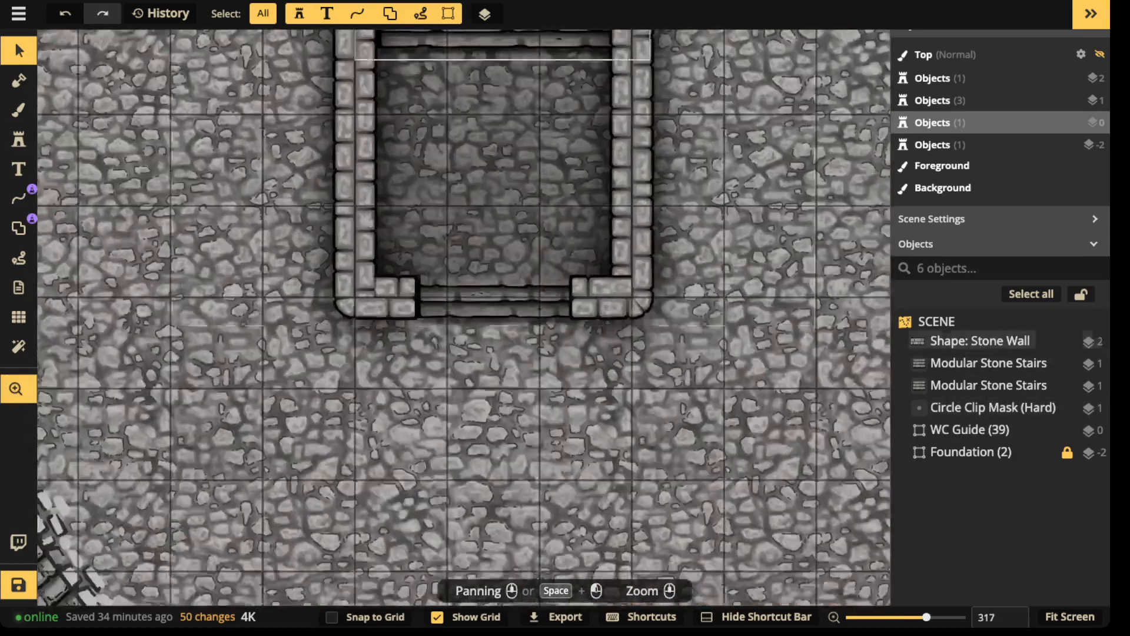
{"action": "left_click", "coordinate": [494, 299]}
{"action": "key", "text": "super+v"}
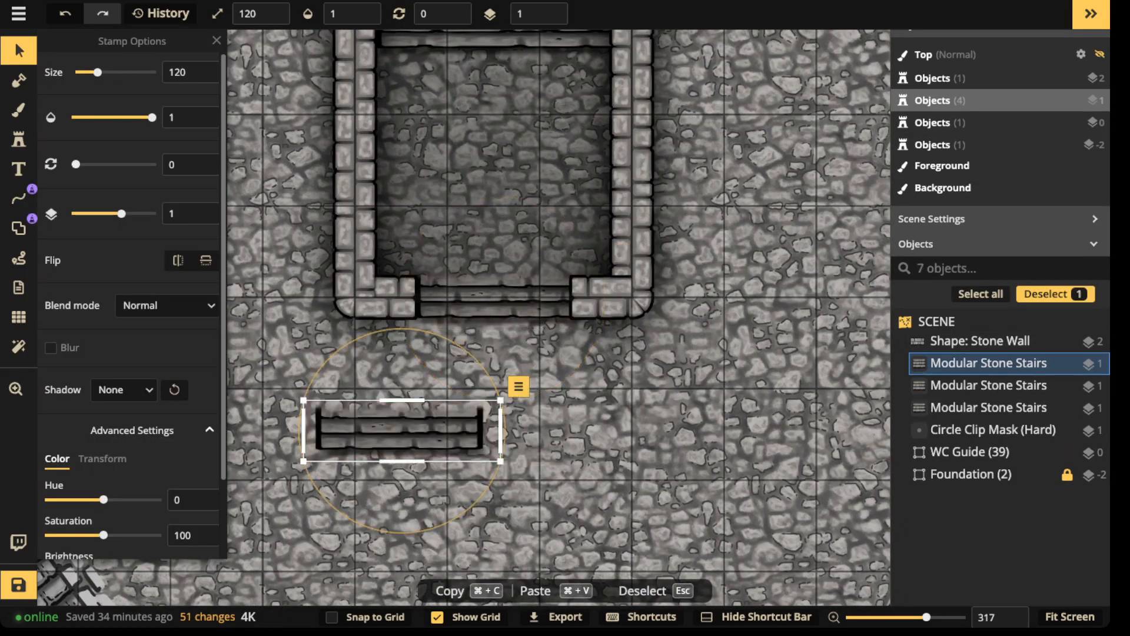
{"action": "scroll", "coordinate": [400, 430], "scroll_direction": "down", "scroll_amount": 6}
{"action": "left_click_drag", "start_coordinate": [400, 429], "coordinate": [373, 403]}
- Duplicate the vertical stairs, rotate the copy to 270 degrees and place it below the hall's right front corner
{"action": "key", "text": "super+v"}
{"action": "scroll", "coordinate": [550, 406], "scroll_direction": "down", "scroll_amount": 12}
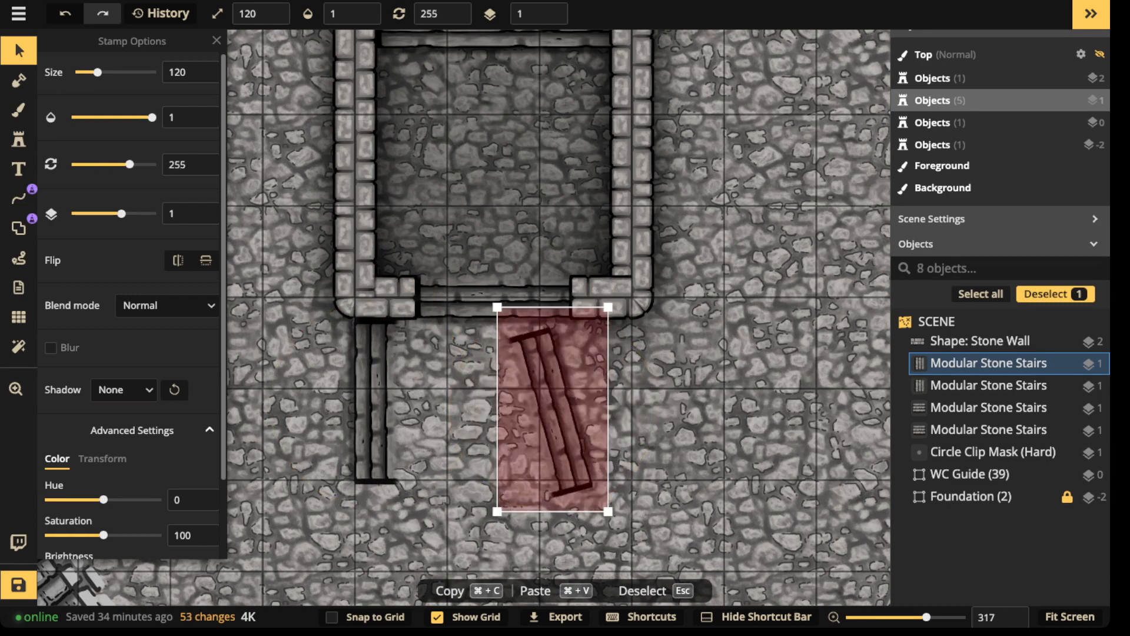
{"action": "left_click_drag", "start_coordinate": [552, 406], "coordinate": [611, 393]}
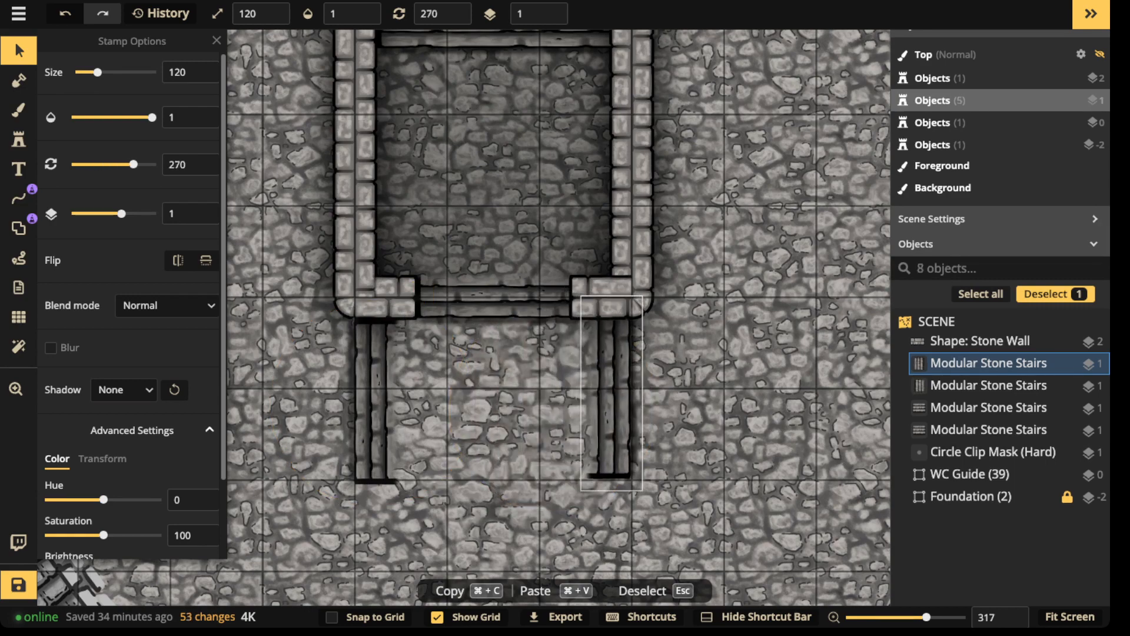
- Set both vertical stair pieces in front of the hall to brightness 96 and contrast 79
{"action": "left_click", "coordinate": [371, 401], "text": "shift"}
{"action": "scroll", "coordinate": [371, 400], "scroll_direction": "down", "scroll_amount": 3}
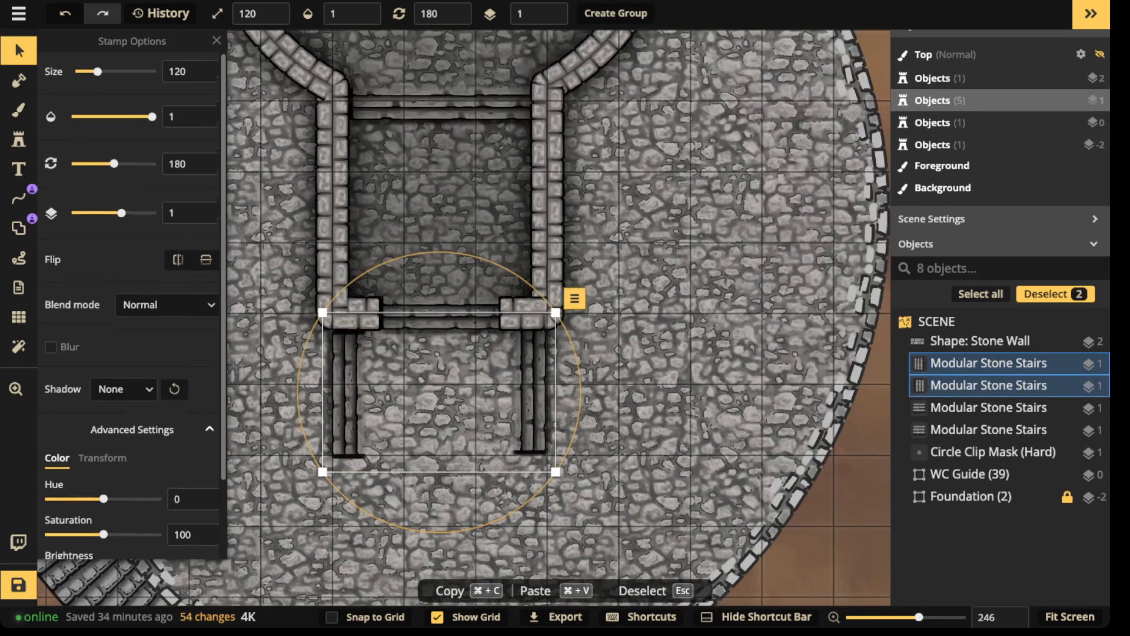
{"action": "left_click_drag", "start_coordinate": [88, 480], "coordinate": [98, 480]}
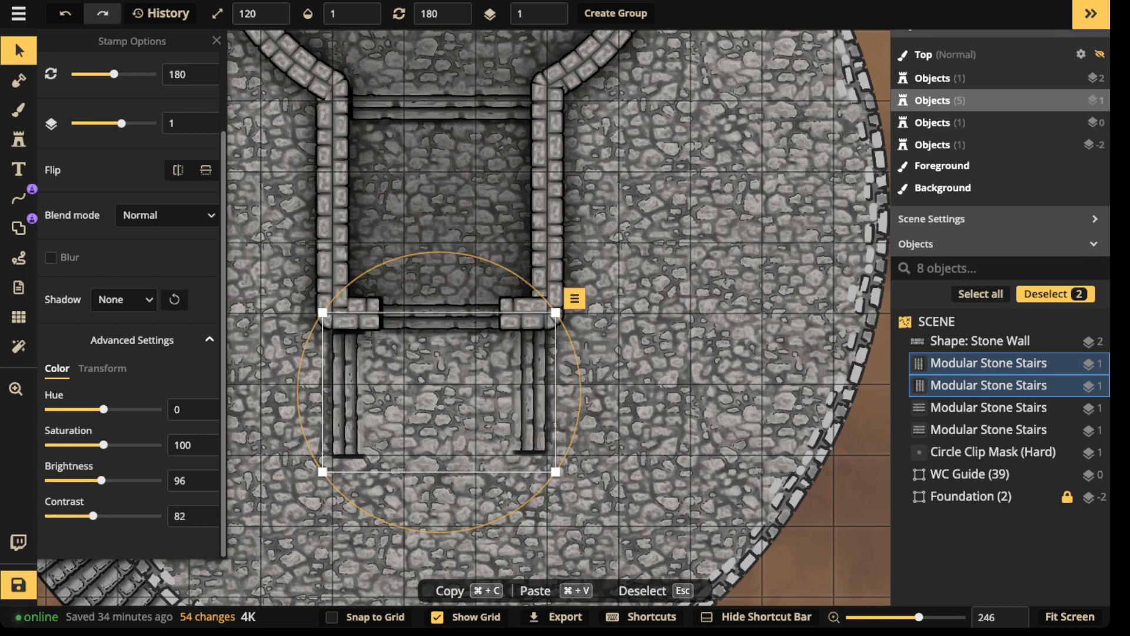
- Duplicate the pair of vertical stairs and place the copies end to end below the originals, extending both rows
{"action": "key", "text": "super+c"}
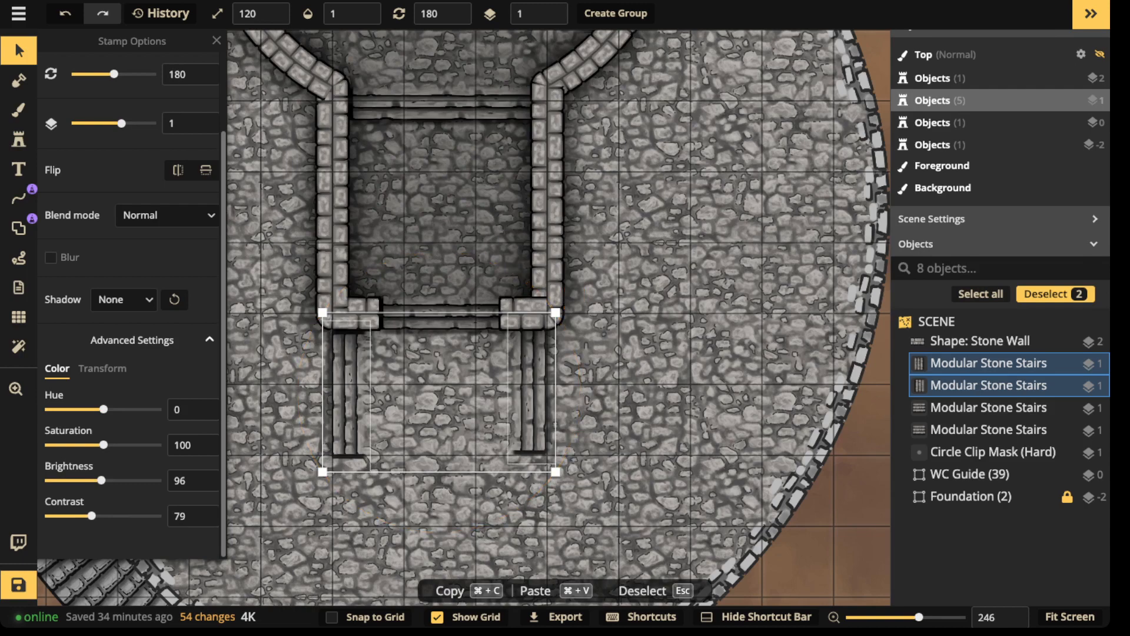
{"action": "key", "text": "super+v"}
{"action": "left_click_drag", "start_coordinate": [475, 502], "coordinate": [445, 377]}
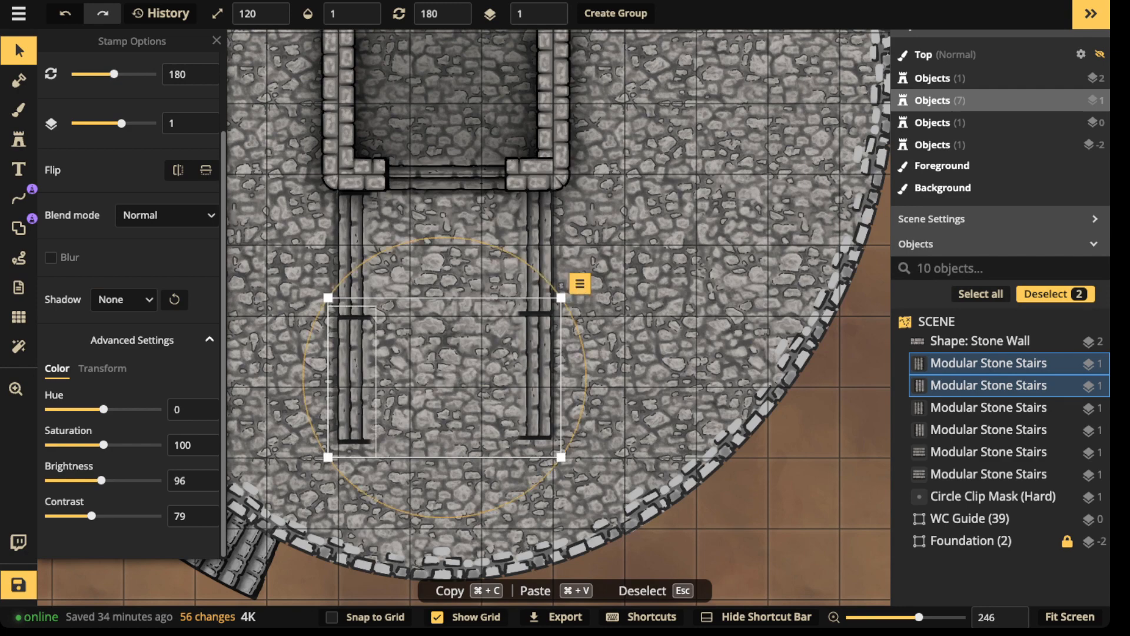
{"action": "key", "text": "Escape"}
- Stamp Modular Stone Stairs variant 4 of 12 at size 120 and 90 degrees over the seam in the left stair row
{"action": "left_click", "coordinate": [369, 356]}
{"action": "scroll", "coordinate": [371, 355], "scroll_direction": "up", "scroll_amount": 2}
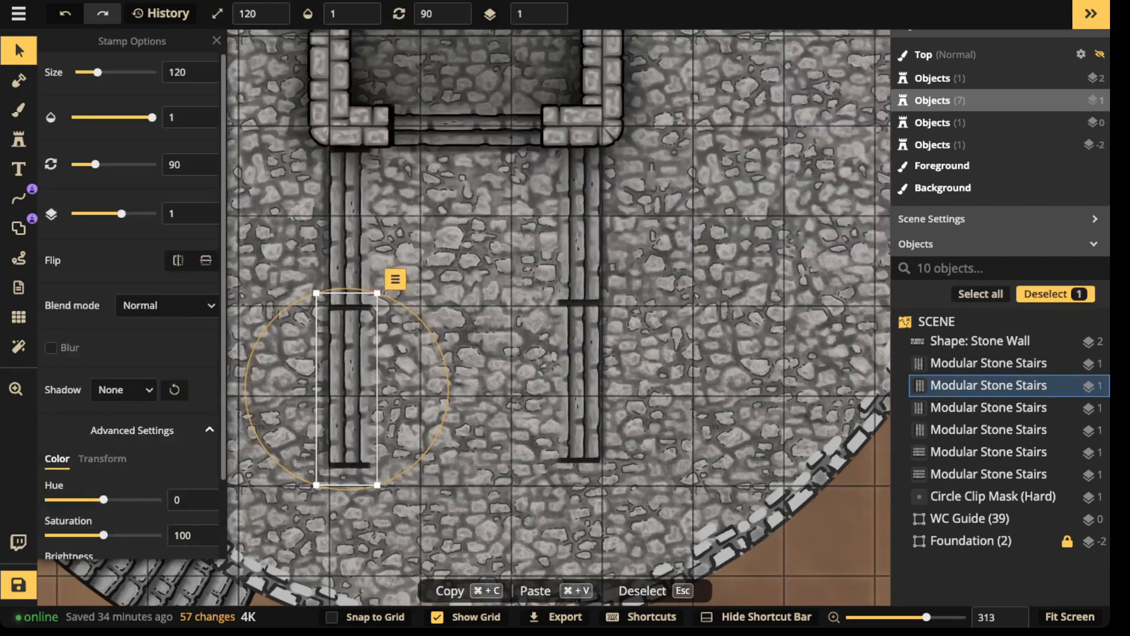
{"action": "left_click", "coordinate": [18, 138]}
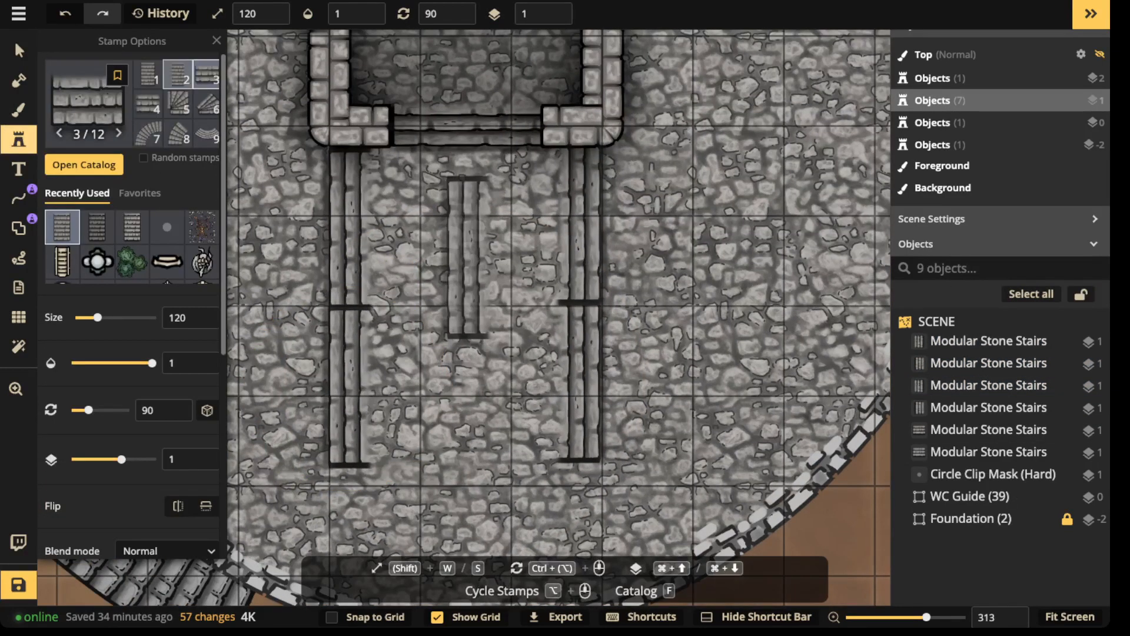
{"action": "scroll", "coordinate": [467, 257], "scroll_direction": "down", "scroll_amount": 1, "text": "alt"}
{"action": "scroll", "coordinate": [316, 287], "scroll_direction": "up", "scroll_amount": 5}
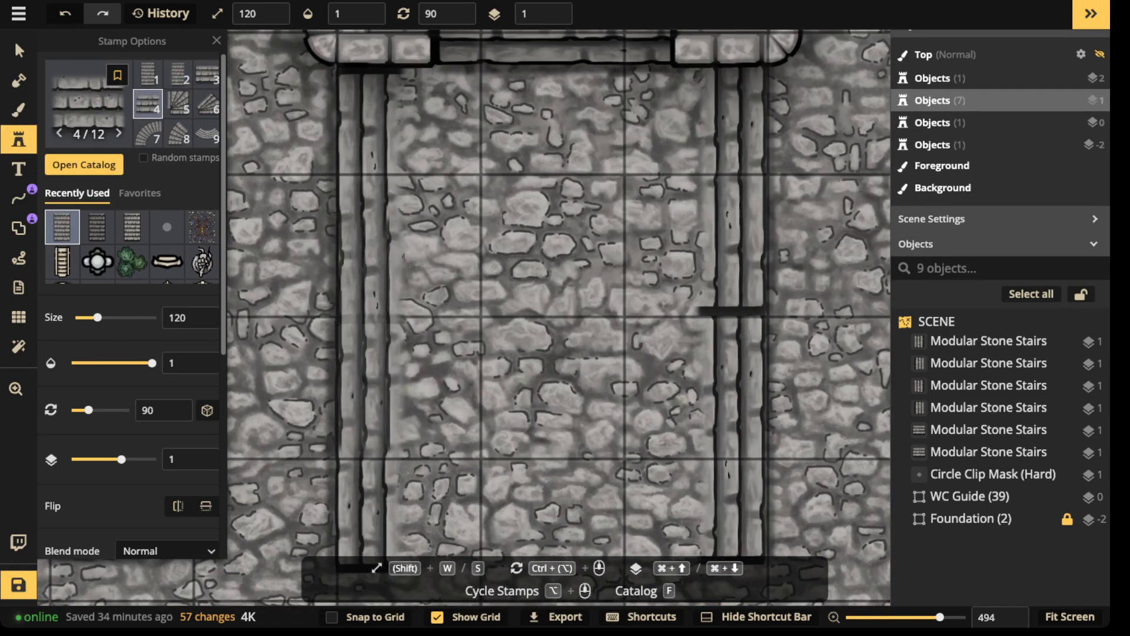
{"action": "left_click", "coordinate": [367, 337]}
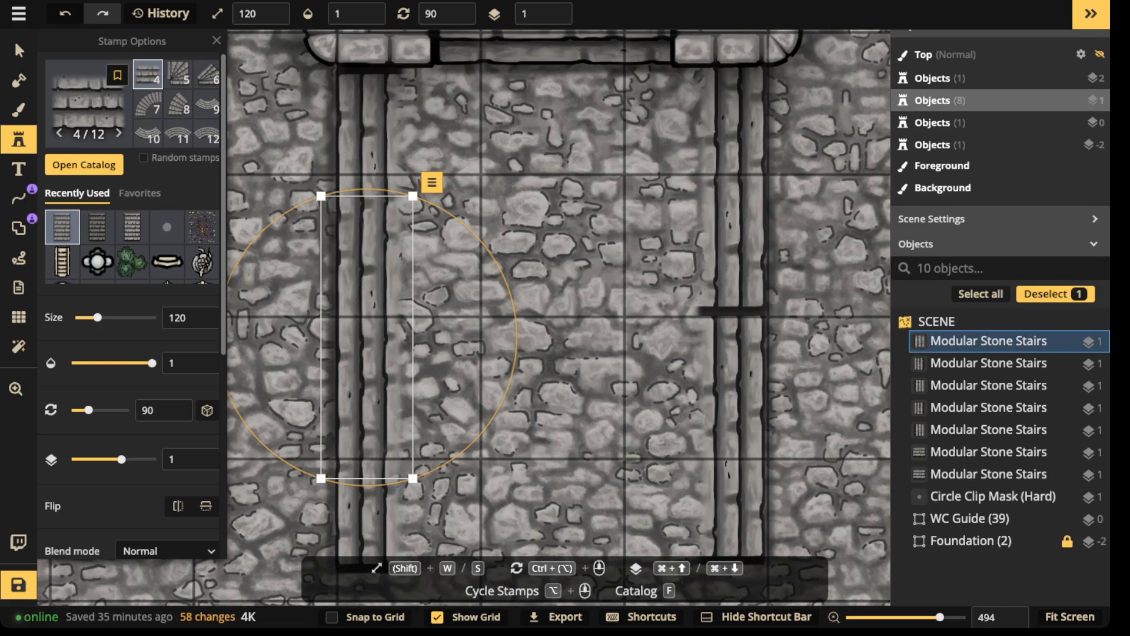
- Stamp the same stair variant rotated to 270 degrees over the seam in the right stair row
{"action": "scroll", "coordinate": [679, 316], "scroll_direction": "up", "scroll_amount": 1}
{"action": "scroll", "coordinate": [706, 318], "scroll_direction": "down", "scroll_amount": 12, "text": "ctrl"}
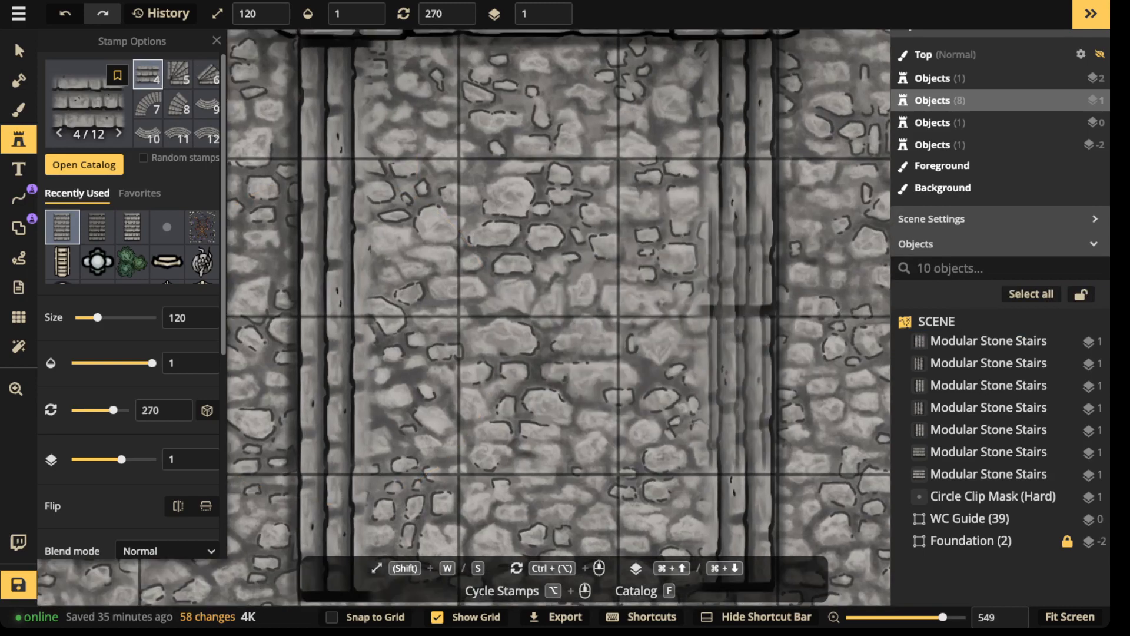
{"action": "left_click", "coordinate": [739, 331]}
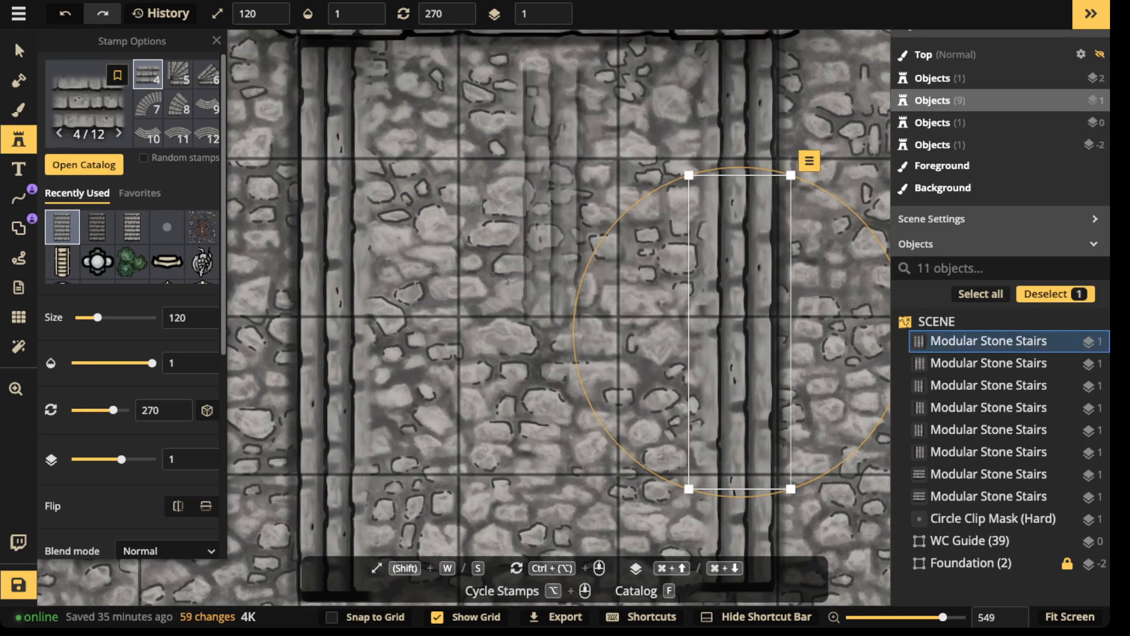
{"action": "scroll", "coordinate": [527, 185], "scroll_direction": "down", "scroll_amount": 5}
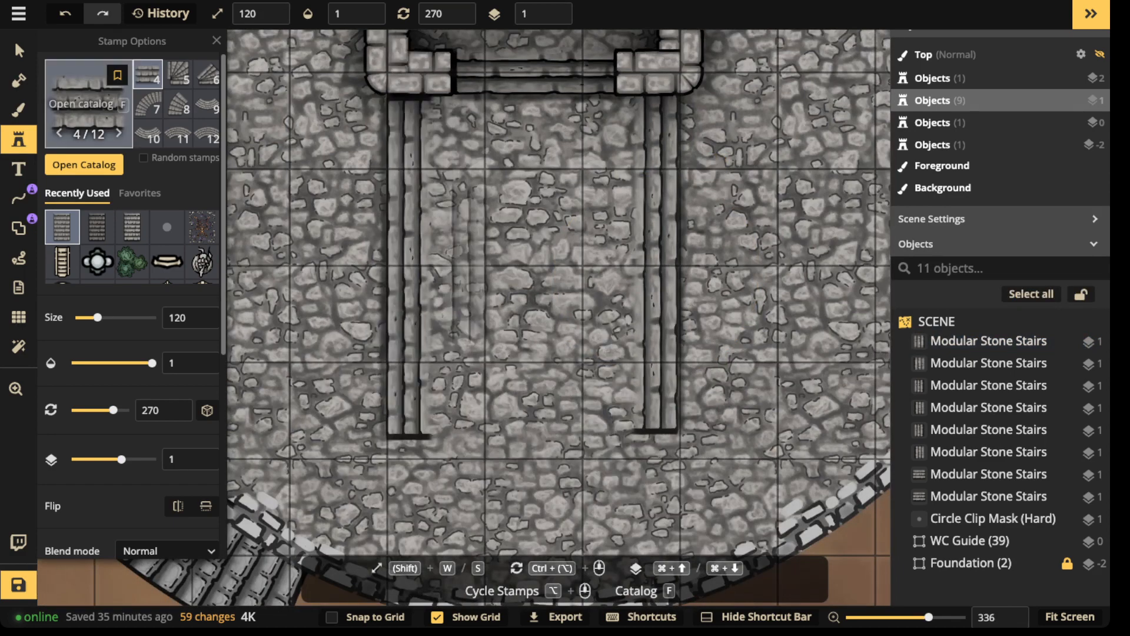
- Choose Modular Stone Stairs variant 10 of 12 and reset its transform width and height to 100
{"action": "left_click", "coordinate": [148, 134]}
{"action": "left_click_drag", "start_coordinate": [481, 347], "coordinate": [489, 162]}
{"action": "scroll", "coordinate": [131, 294], "scroll_direction": "down", "scroll_amount": 6}
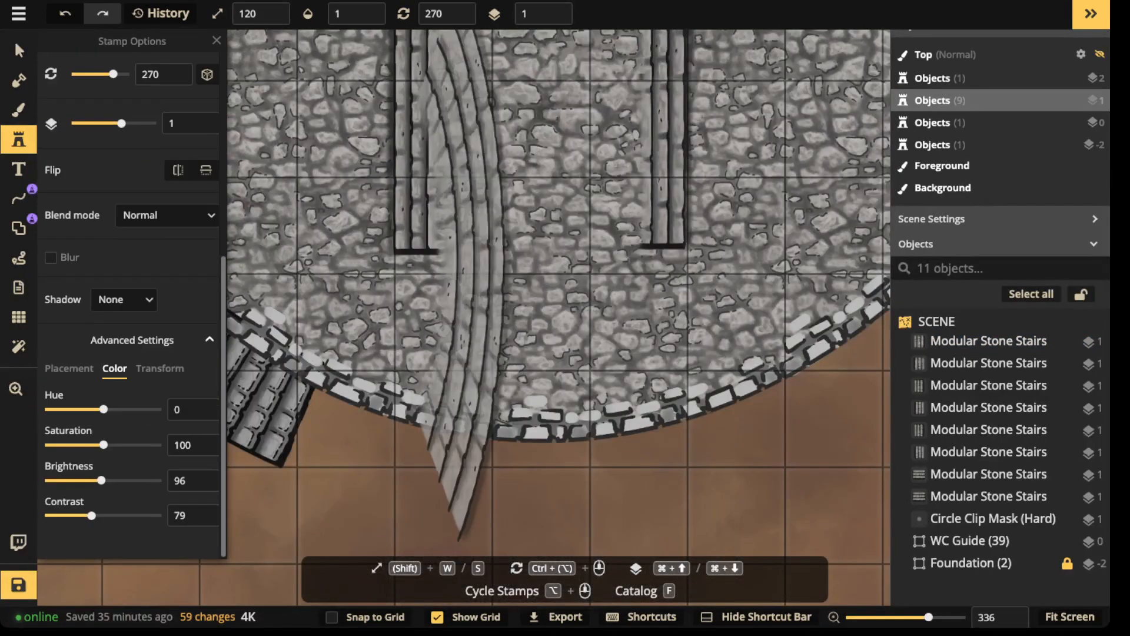
{"action": "left_click", "coordinate": [159, 368]}
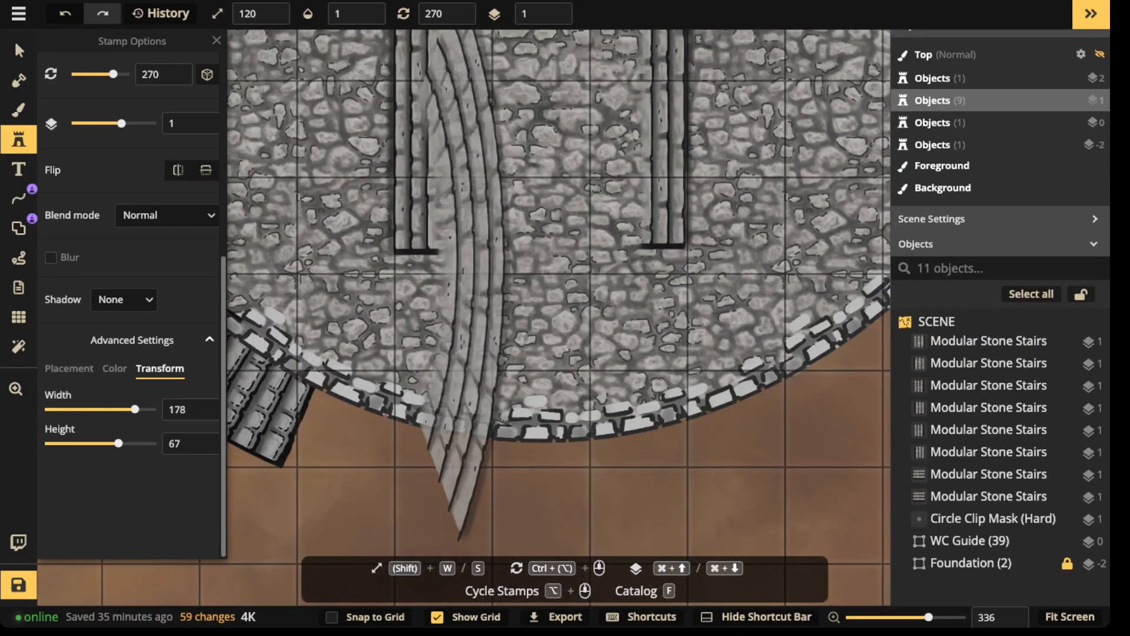
{"action": "left_click", "coordinate": [213, 443]}
{"action": "left_click", "coordinate": [213, 409]}
- Stamp the curved stair at size 70 and 45 degrees, joined to the lower end of the left stair row
{"action": "key", "text": "s"}
{"action": "key", "text": "s"}
{"action": "key", "text": "s"}
{"action": "key", "text": "s"}
{"action": "key", "text": "s"}
{"action": "key", "text": "s"}
{"action": "key", "text": "s"}
{"action": "key", "text": "s"}
{"action": "key", "text": "s"}
{"action": "key", "text": "s"}
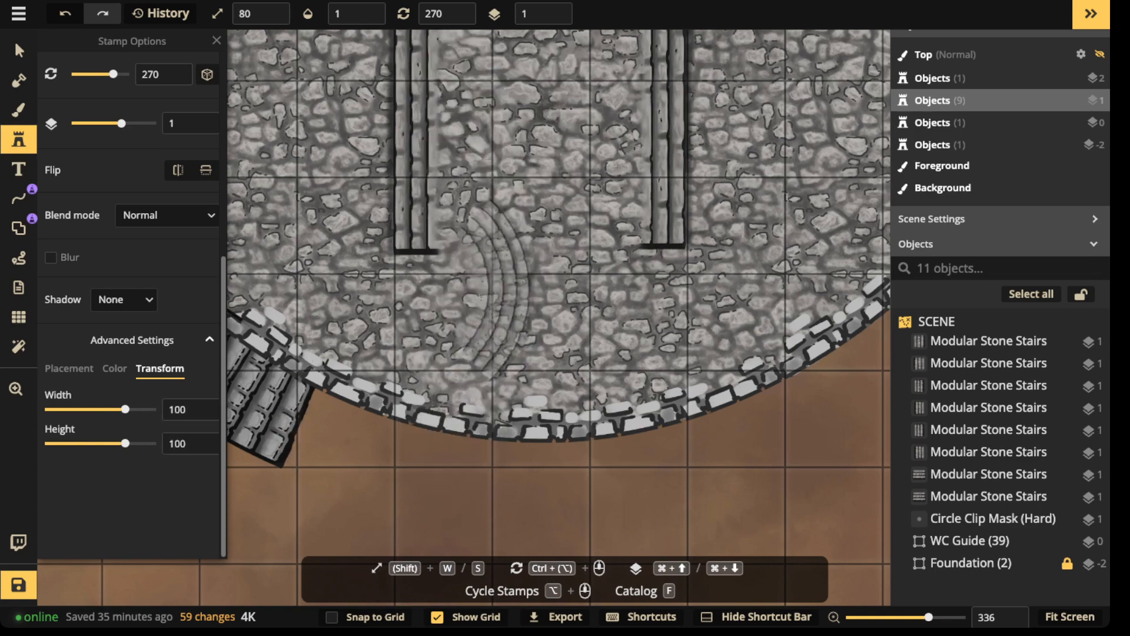
{"action": "scroll", "coordinate": [487, 291], "scroll_direction": "down", "scroll_amount": 7}
{"action": "scroll", "coordinate": [471, 294], "scroll_direction": "down", "scroll_amount": 2}
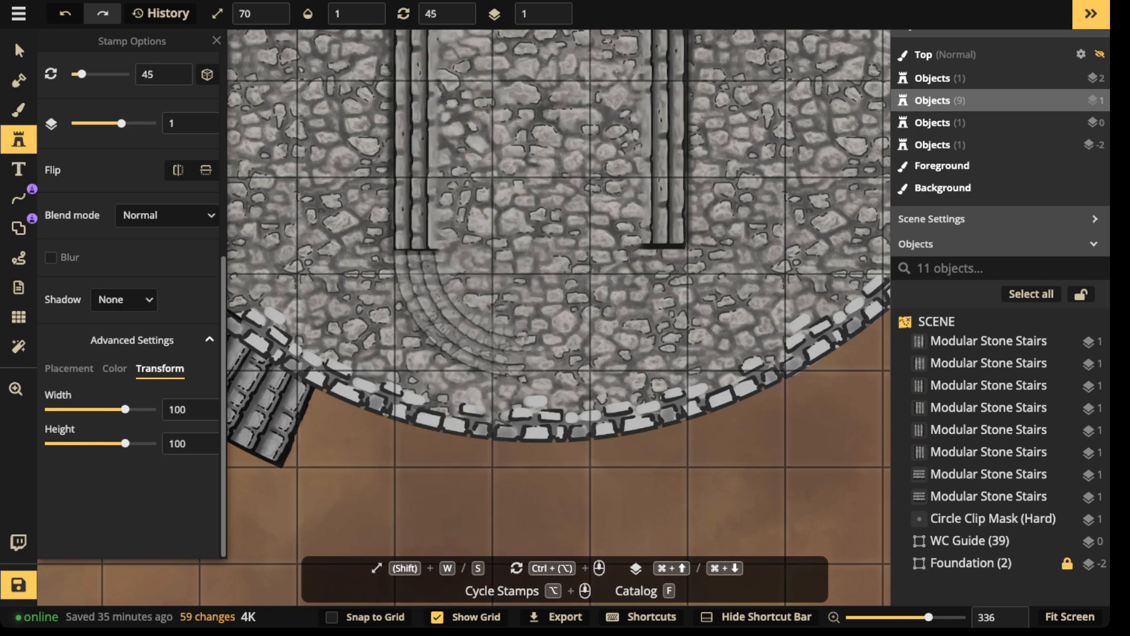
{"action": "left_click", "coordinate": [453, 316]}
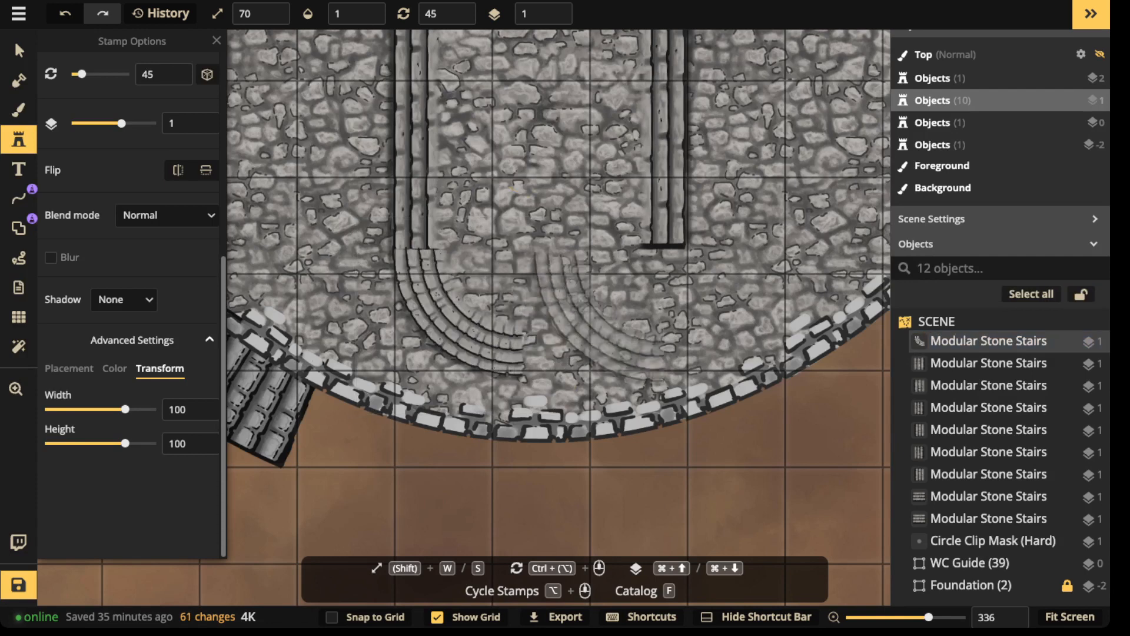
- Stamp the curved stair rotated to 315 degrees below the right stair row and nudge it into line horizontally
{"action": "scroll", "coordinate": [603, 316], "scroll_direction": "up", "scroll_amount": 6}
{"action": "left_click", "coordinate": [627, 312]}
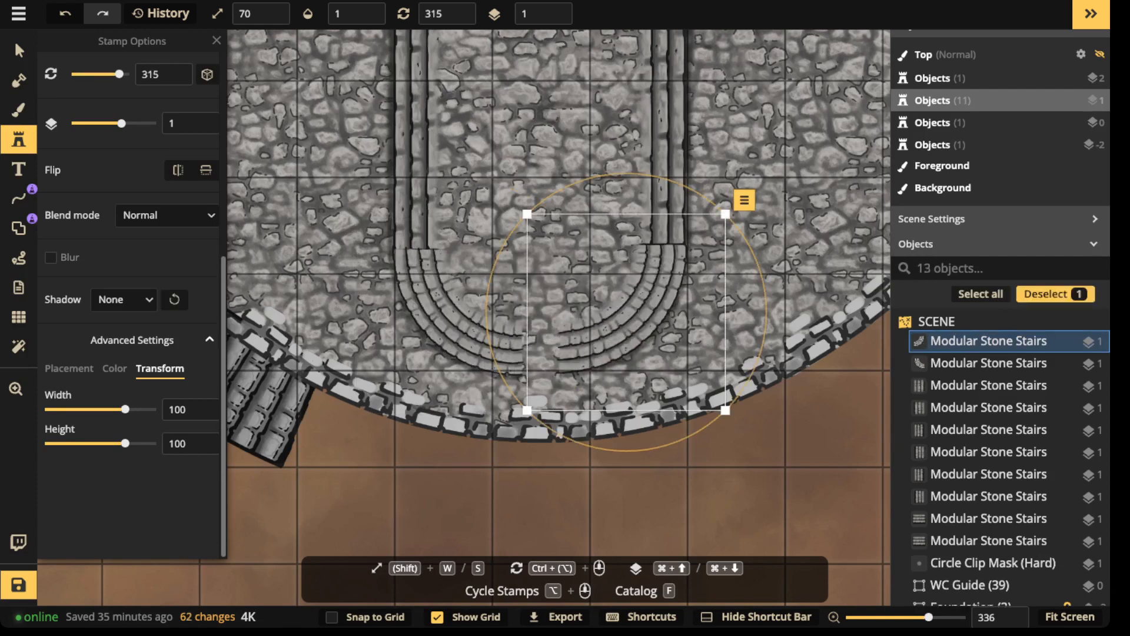
{"action": "key", "text": "Right"}
{"action": "key", "text": "Right"}
{"action": "key", "text": "Right"}
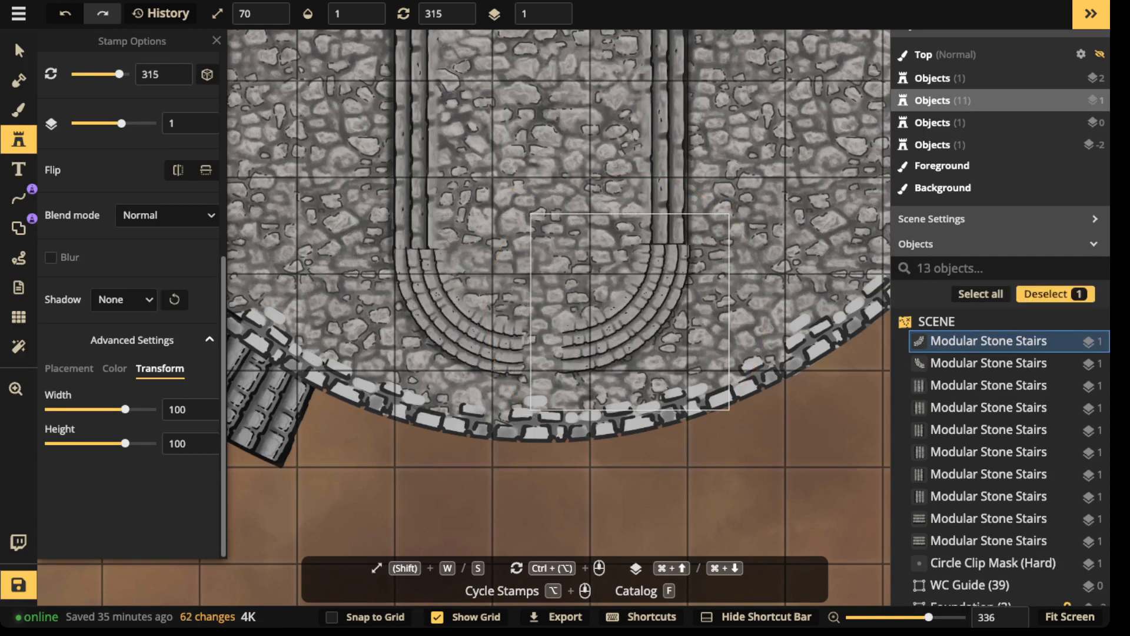
{"action": "key", "text": "Left"}
{"action": "key", "text": "Left"}
{"action": "key", "text": "Left"}
{"action": "key", "text": "Left"}
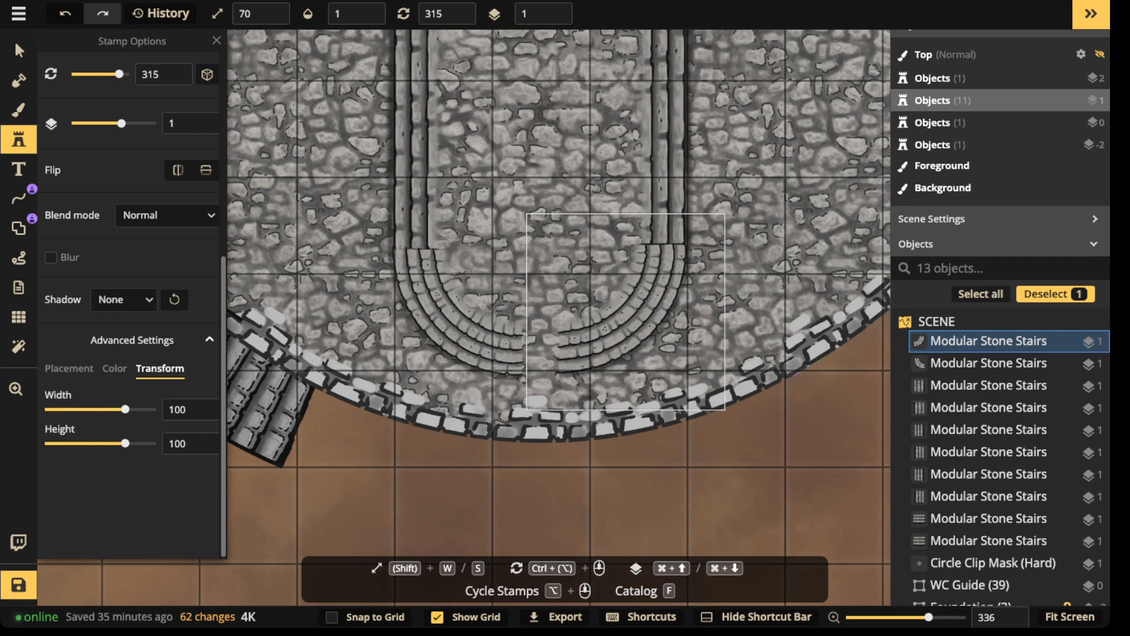
- Stamp Modular Stone Stairs variant 4 of 12 at size 70 and 0 degrees over the gap between the two curved stairs
{"action": "scroll", "coordinate": [132, 294], "scroll_direction": "up", "scroll_amount": 5}
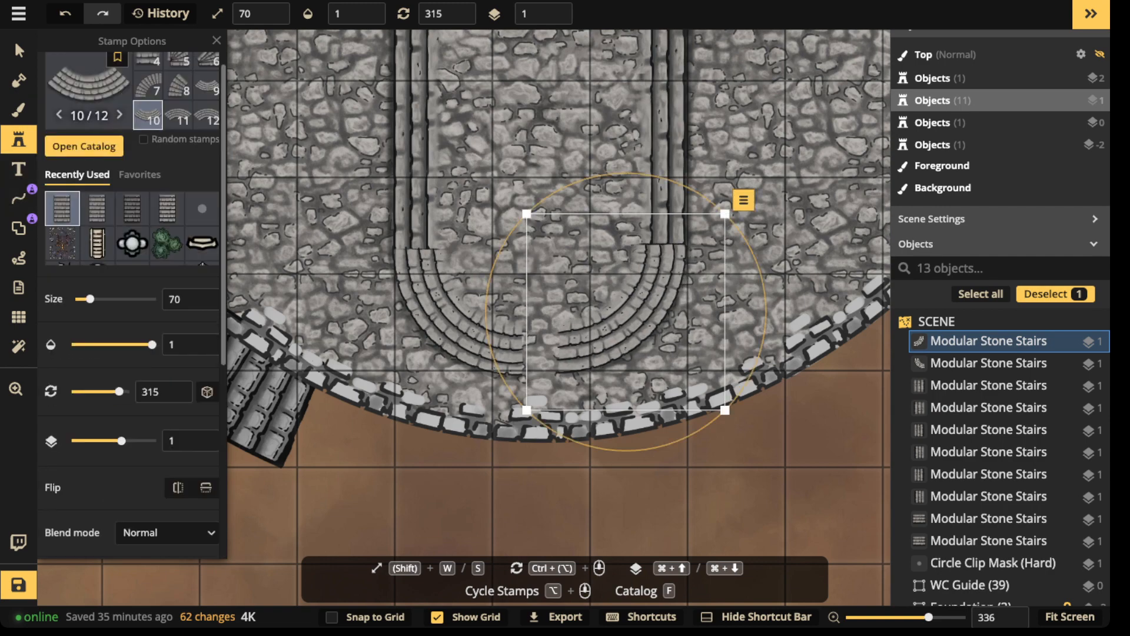
{"action": "left_click", "coordinate": [148, 60]}
{"action": "key", "text": "Escape"}
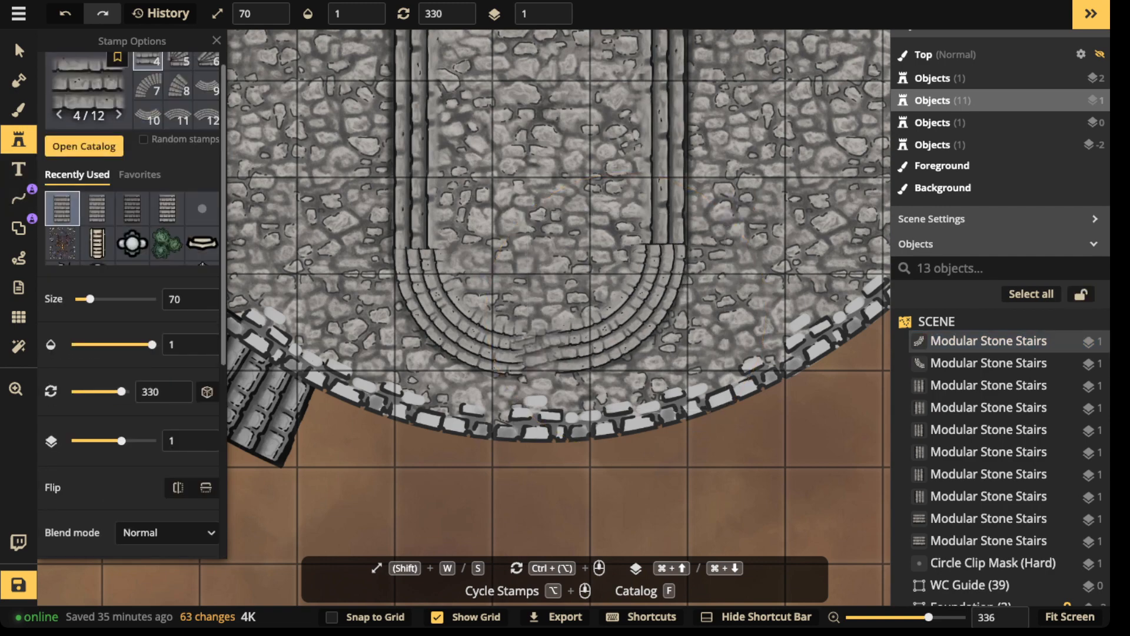
{"action": "left_click", "coordinate": [544, 353]}
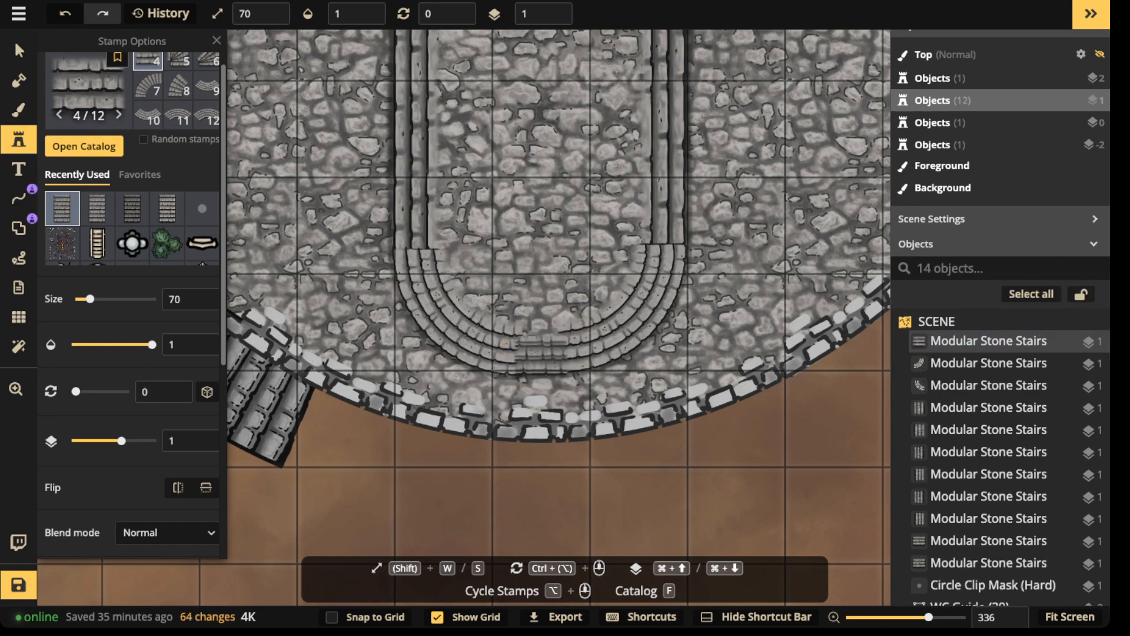
- Reduce the middle stair piece's height to 90 and rotate it to 358 degrees to blend with the curved stairs
{"action": "scroll", "coordinate": [524, 295], "scroll_direction": "up", "scroll_amount": 5}
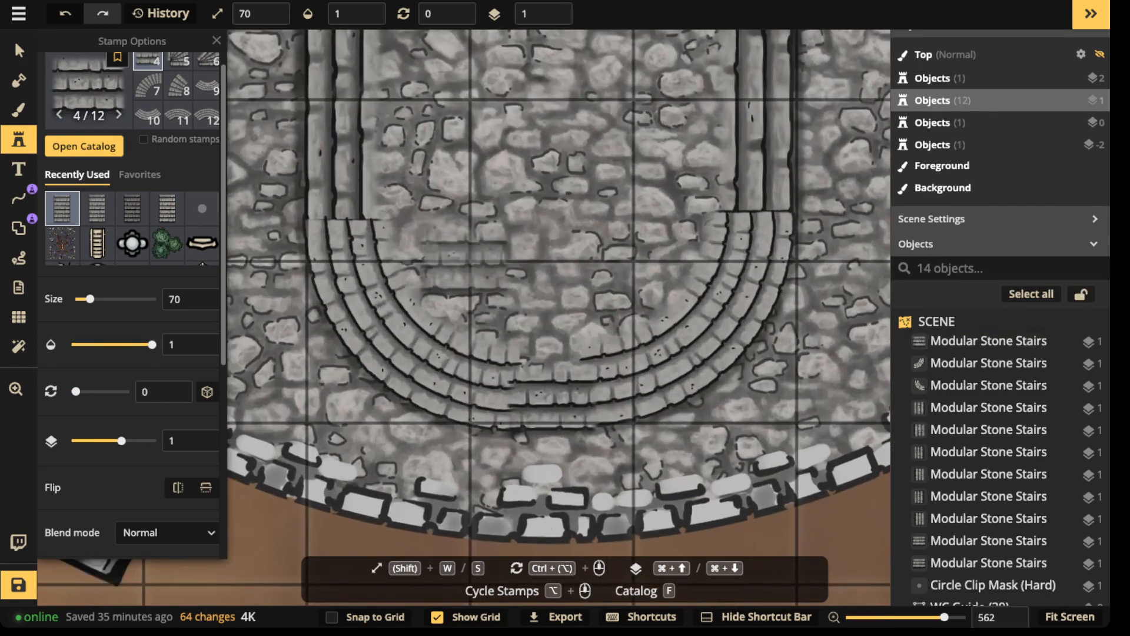
{"action": "left_click", "coordinate": [19, 51]}
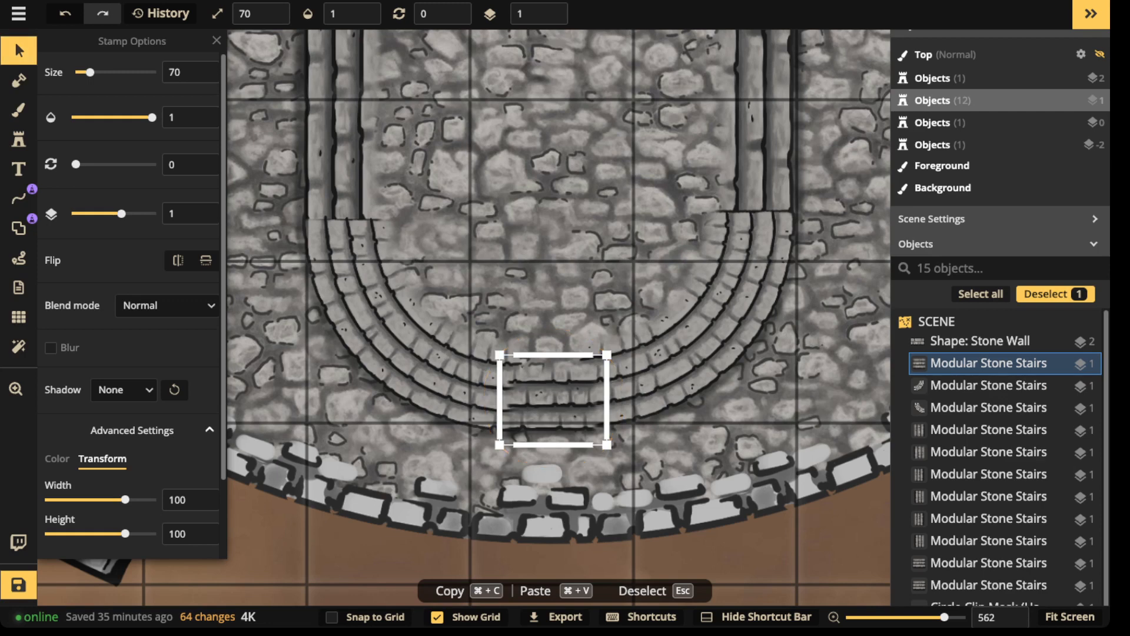
{"action": "left_click_drag", "start_coordinate": [554, 355], "coordinate": [553, 363]}
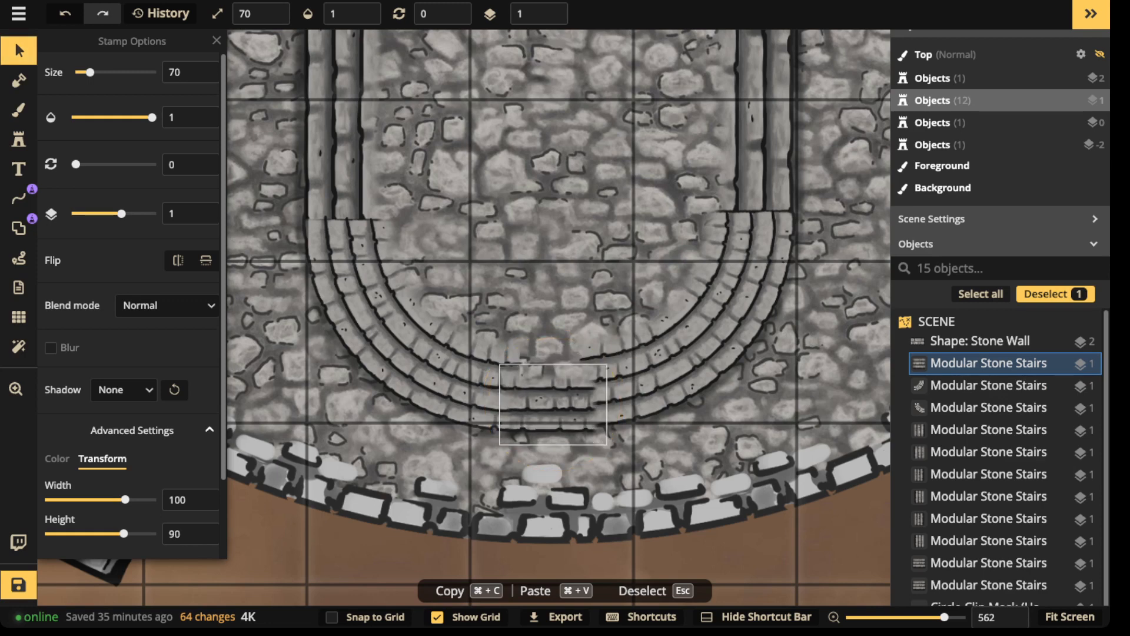
{"action": "left_click_drag", "start_coordinate": [484, 412], "coordinate": [484, 416]}
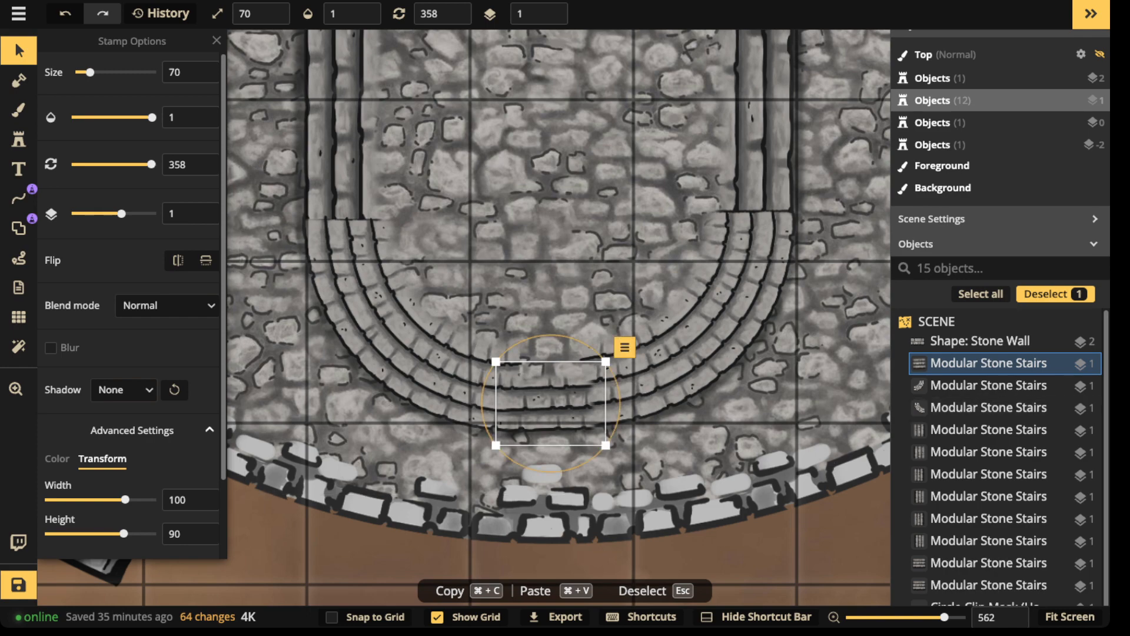
{"action": "key", "text": "Escape"}
- Move the curved end pieces together with the seam piece of each straight row up toward the hall
{"action": "scroll", "coordinate": [459, 269], "scroll_direction": "down", "scroll_amount": 3}
{"action": "scroll", "coordinate": [498, 330], "scroll_direction": "down", "scroll_amount": 6}
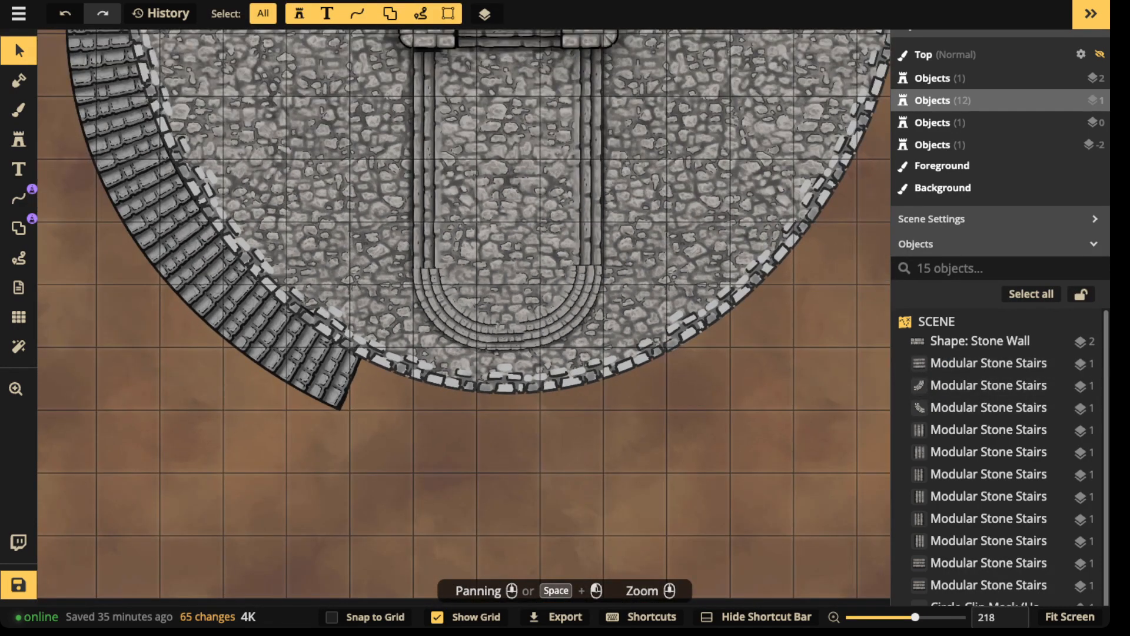
{"action": "left_click", "coordinate": [425, 217]}
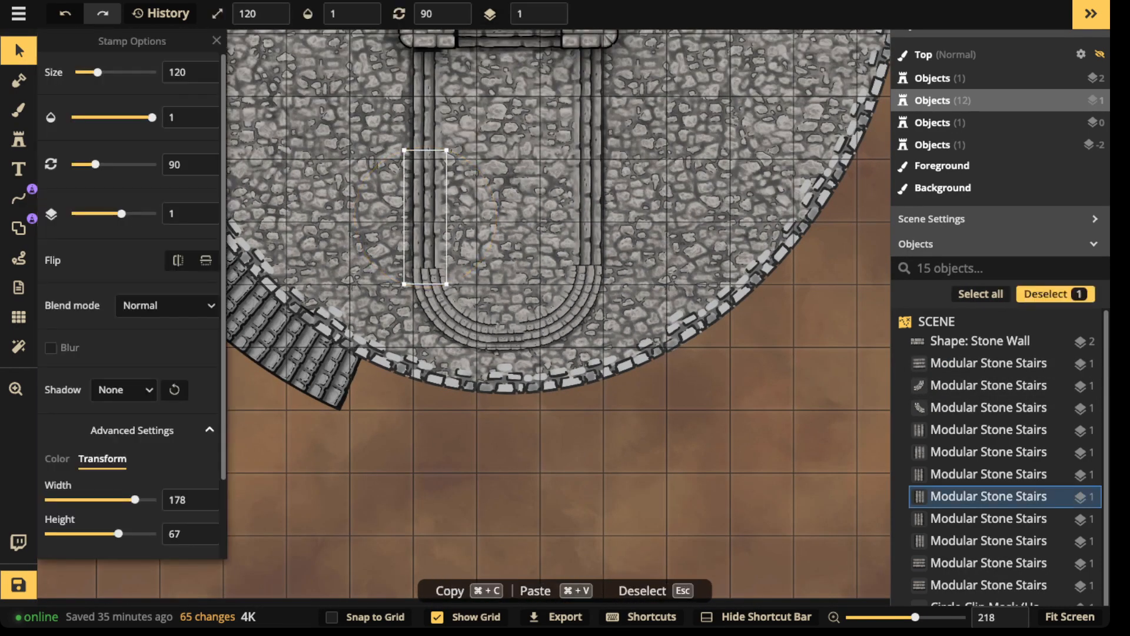
{"action": "left_click", "coordinate": [588, 224], "text": "shift"}
{"action": "left_click", "coordinate": [573, 312], "text": "shift"}
{"action": "left_click", "coordinate": [507, 339], "text": "shift"}
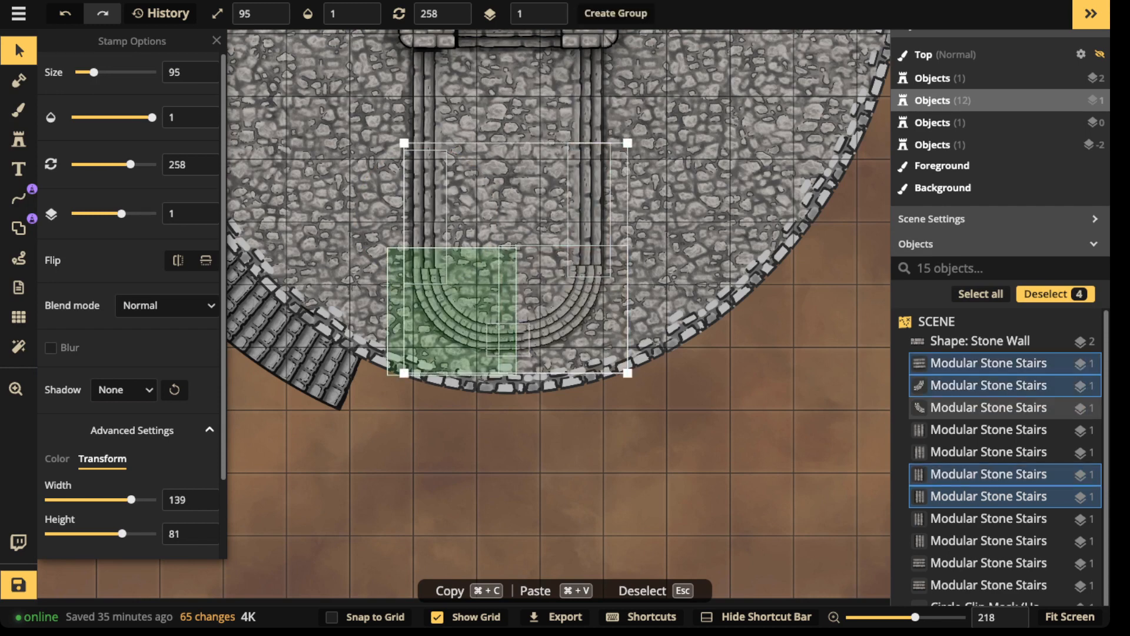
{"action": "left_click", "coordinate": [452, 311], "text": "shift"}
{"action": "left_click_drag", "start_coordinate": [452, 310], "coordinate": [452, 265]}
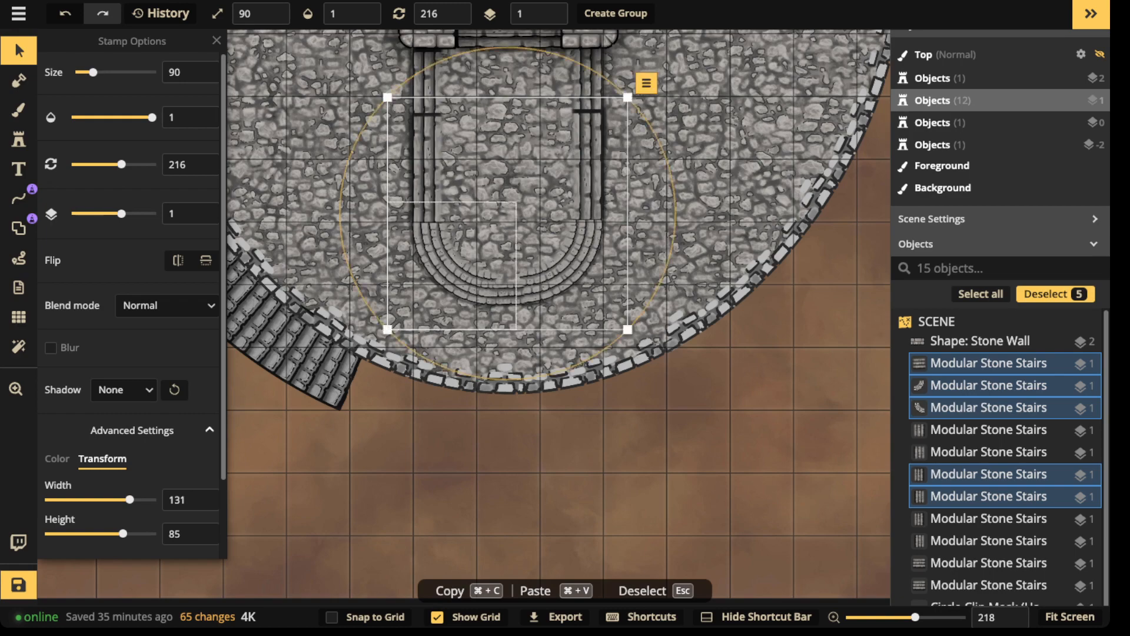
{"action": "key", "text": "Escape"}
{"action": "left_click_drag", "start_coordinate": [425, 142], "coordinate": [425, 115]}
{"action": "key", "text": "super+z"}
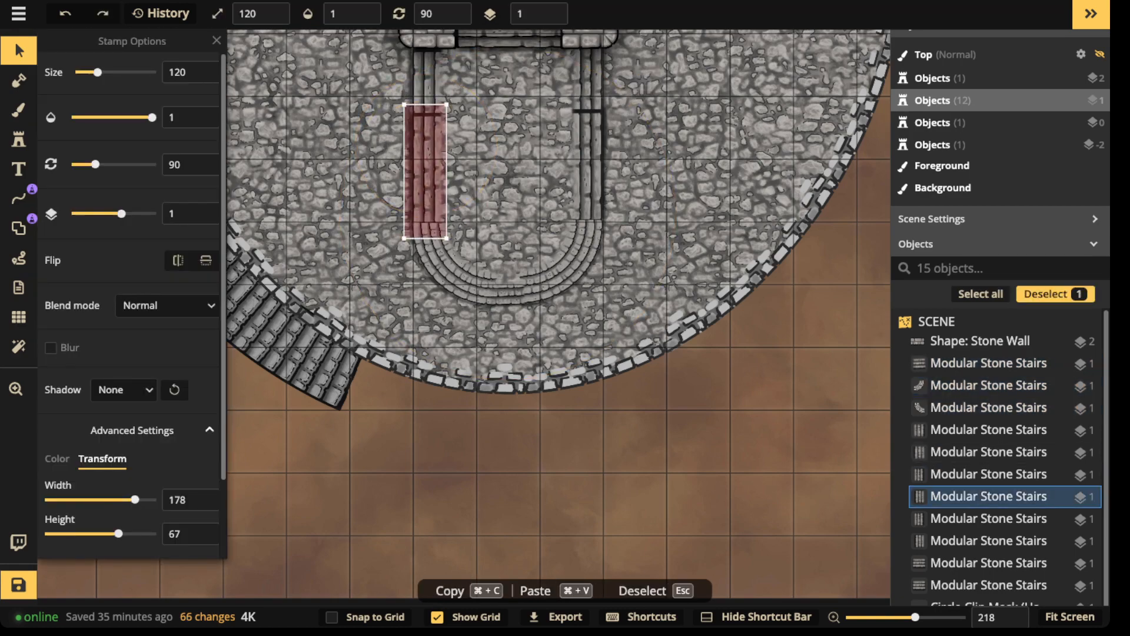
{"action": "key", "text": "Escape"}
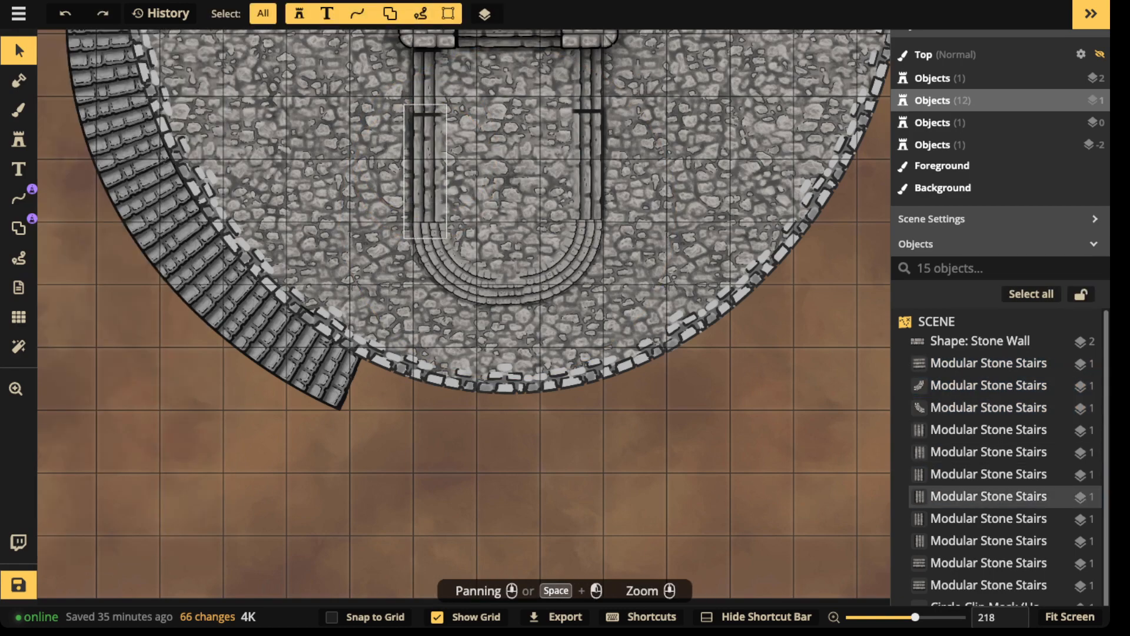
- Move the surplus straight stair pieces out of both rows, placing them aside on the courtyard floor
{"action": "left_click_drag", "start_coordinate": [358, 177], "coordinate": [294, 173]}
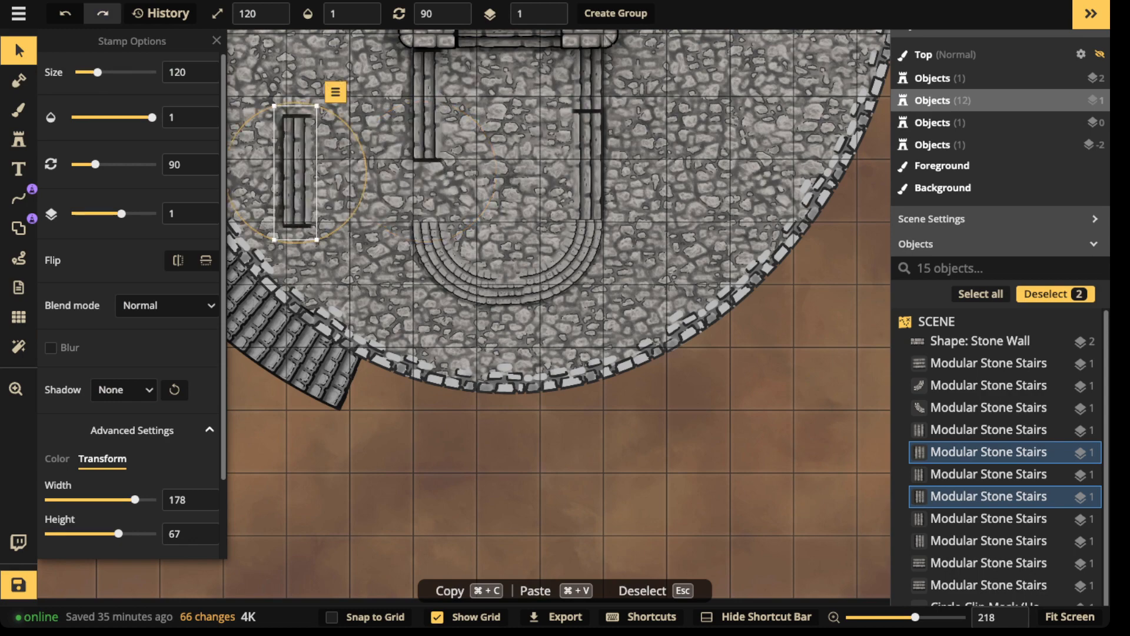
{"action": "left_click_drag", "start_coordinate": [588, 166], "coordinate": [738, 171]}
{"action": "left_click", "coordinate": [588, 164]}
{"action": "left_click_drag", "start_coordinate": [588, 165], "coordinate": [635, 166]}
- Move the two curved stairs and their middle piece up against the remaining straight stairs, then nudge them slightly left
{"action": "scroll", "coordinate": [635, 166], "scroll_direction": "up", "scroll_amount": 3}
{"action": "left_click", "coordinate": [459, 412]}
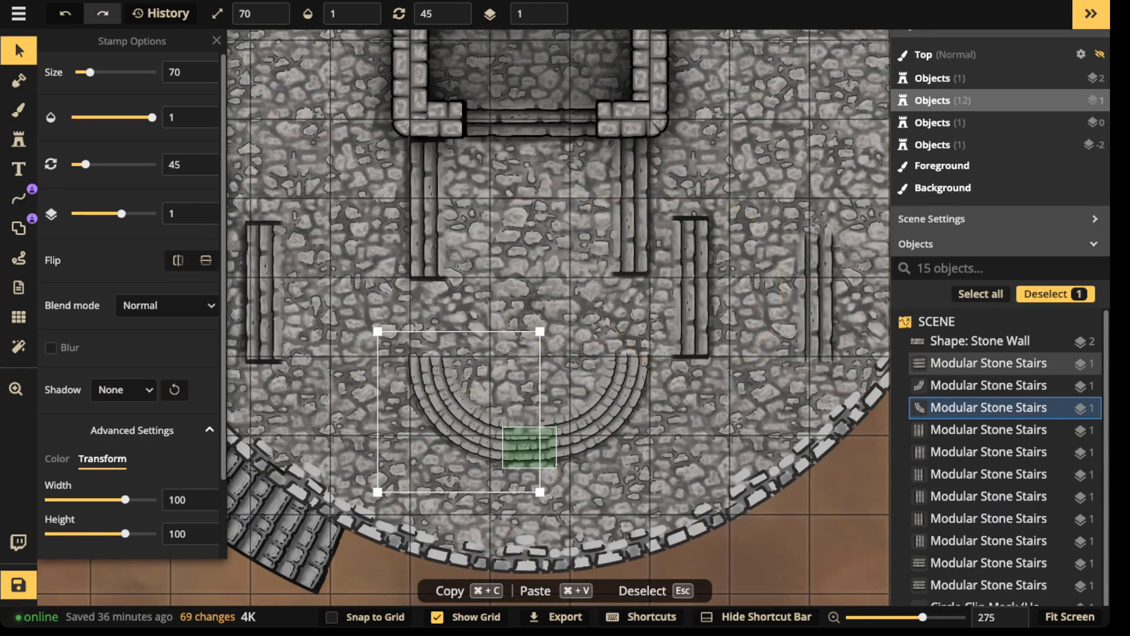
{"action": "left_click", "coordinate": [527, 446], "text": "shift"}
{"action": "left_click", "coordinate": [594, 412], "text": "shift"}
{"action": "left_click_drag", "start_coordinate": [471, 412], "coordinate": [471, 328]}
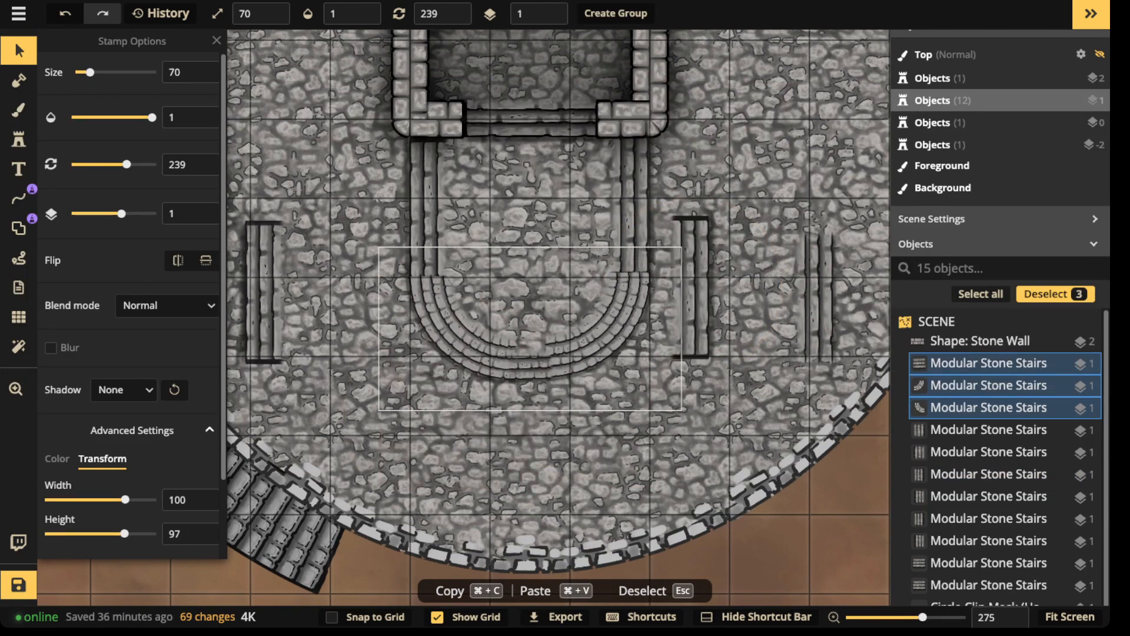
{"action": "key", "text": "Left"}
- Increase the transform width of both straight stairs in front of the hall slightly and shift the pair slightly down
{"action": "left_click", "coordinate": [425, 207]}
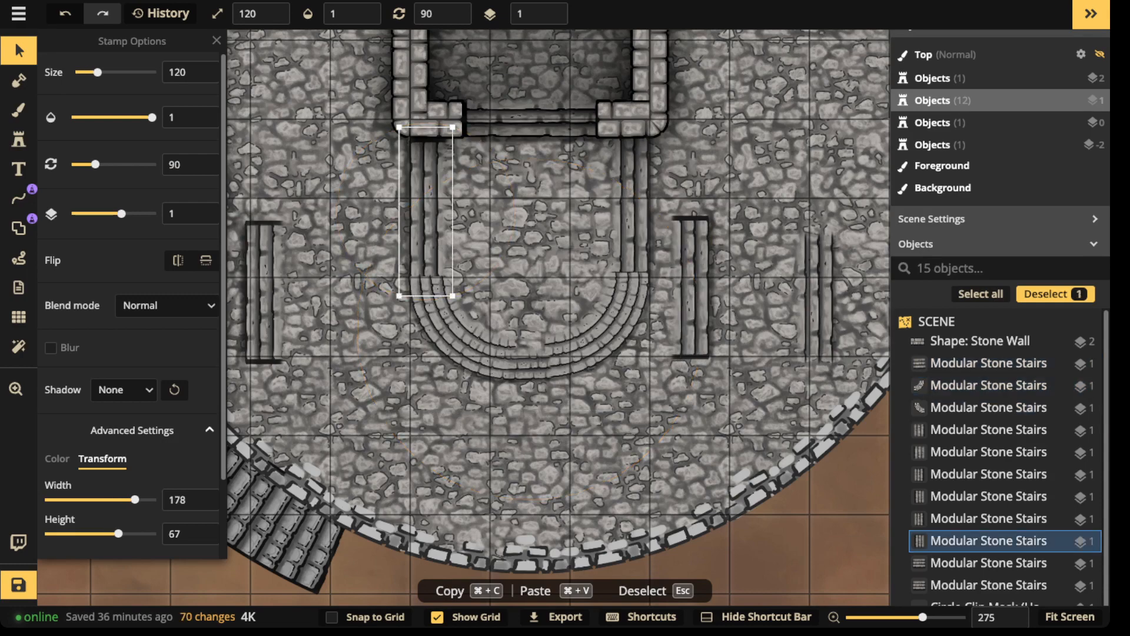
{"action": "left_click", "coordinate": [633, 206], "text": "shift"}
{"action": "scroll", "coordinate": [130, 306], "scroll_direction": "down", "scroll_amount": 1}
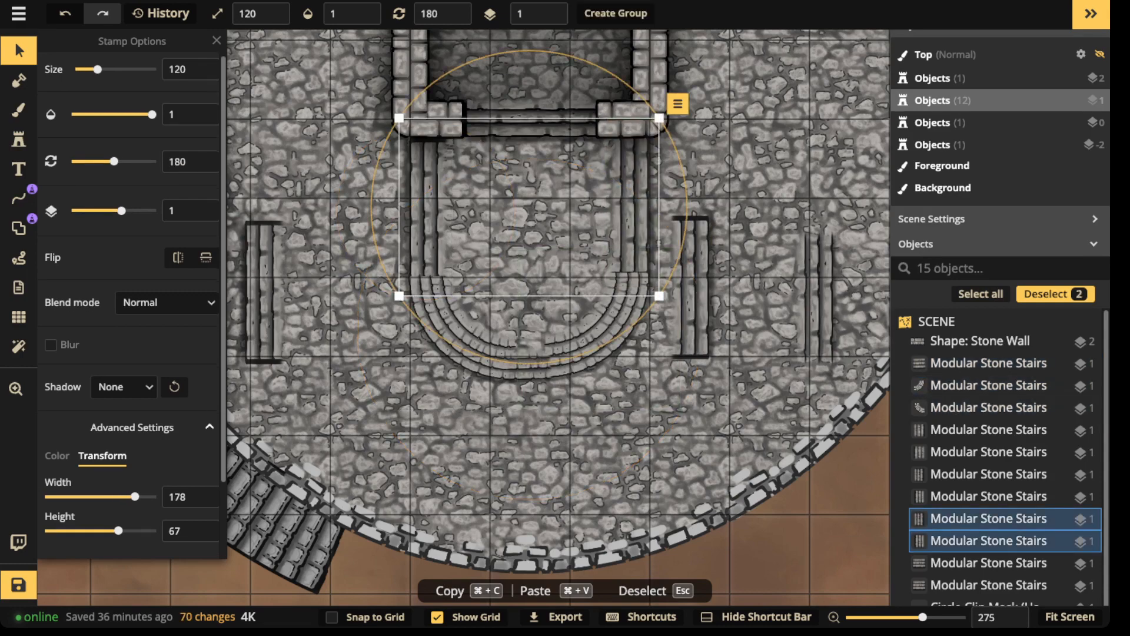
{"action": "left_click_drag", "start_coordinate": [135, 496], "coordinate": [137, 496]}
{"action": "key", "text": "Escape"}
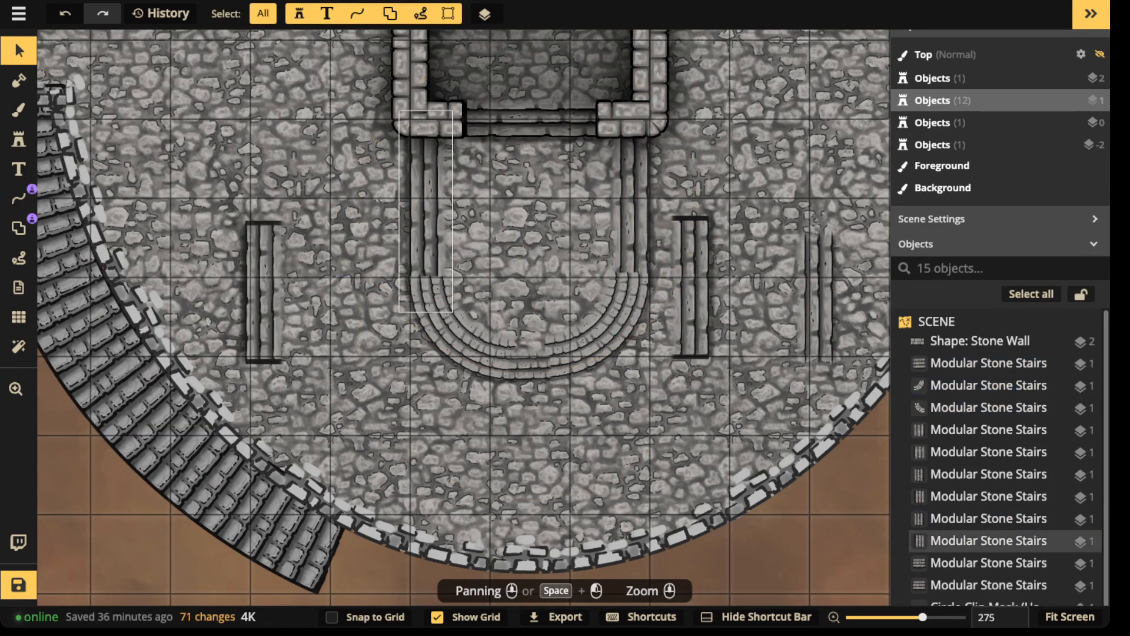
{"action": "left_click", "coordinate": [425, 207]}
{"action": "left_click", "coordinate": [657, 240], "text": "shift"}
{"action": "mouse_move", "coordinate": [657, 239]}
{"action": "left_mouse_down"}
{"action": "mouse_move", "coordinate": [659, 260]}
{"action": "mouse_move", "coordinate": [660, 248]}
{"action": "left_mouse_up"}
{"action": "key", "text": "Escape"}
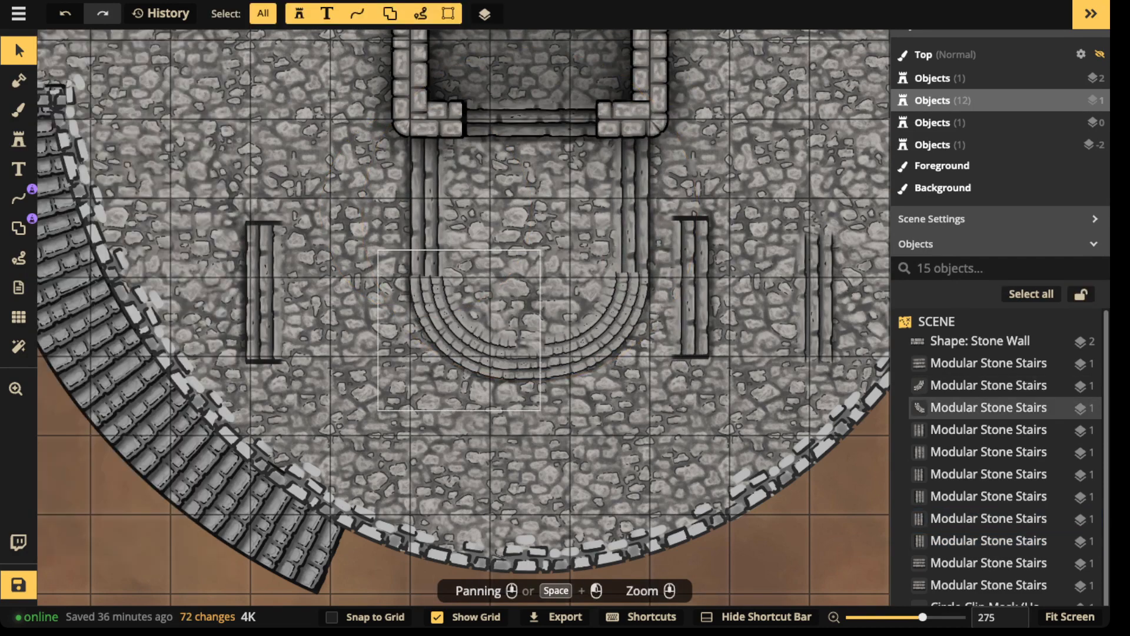
- Move the three-piece curved stair end down to the lower ends of the straight stairs
{"action": "left_click", "coordinate": [450, 336]}
{"action": "left_click", "coordinate": [533, 366], "text": "shift"}
{"action": "left_click", "coordinate": [600, 344], "text": "shift"}
{"action": "left_click_drag", "start_coordinate": [600, 344], "coordinate": [600, 364]}
- Preview Modular Stone Stairs variants 11 and 9 of 12 against the curved end and inspect its placed pieces
{"action": "left_click", "coordinate": [18, 139]}
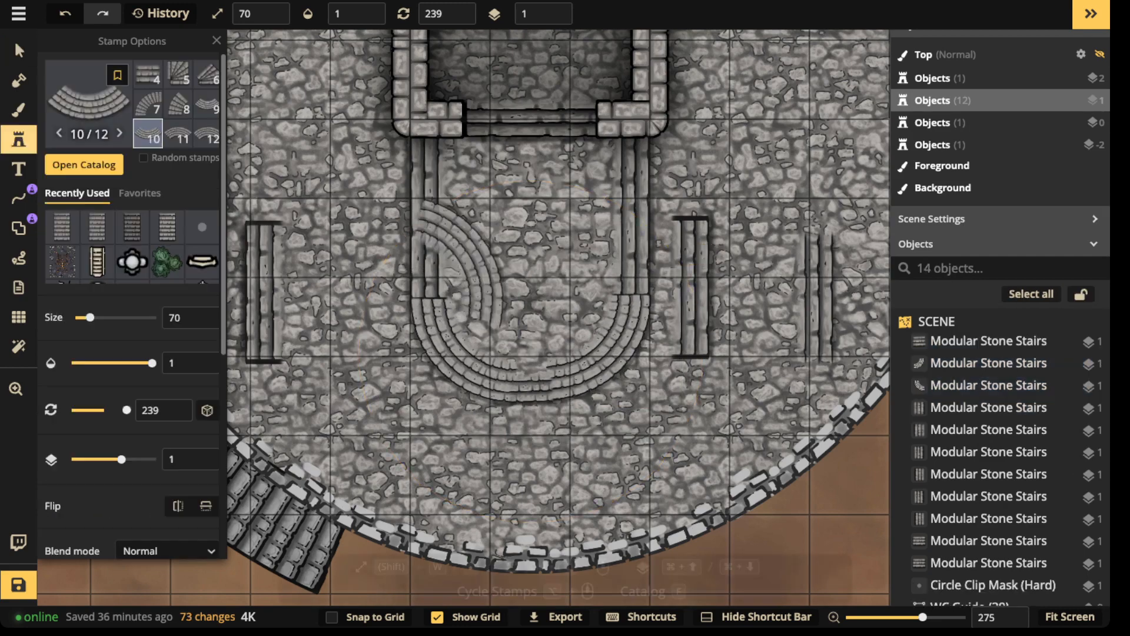
{"action": "left_click", "coordinate": [178, 133]}
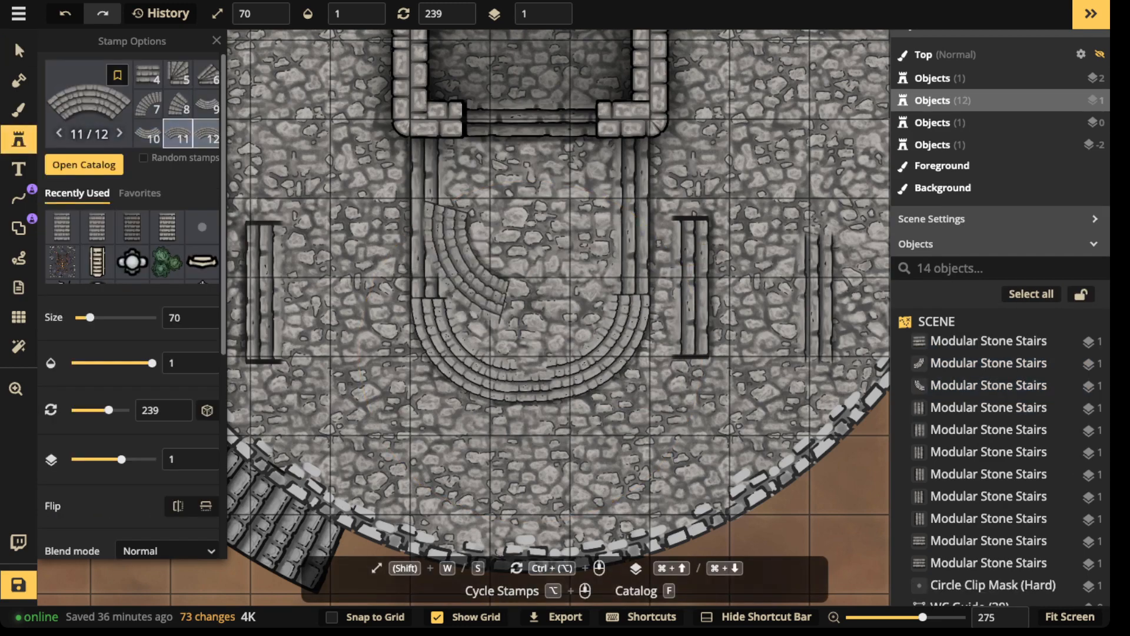
{"action": "left_click", "coordinate": [206, 105]}
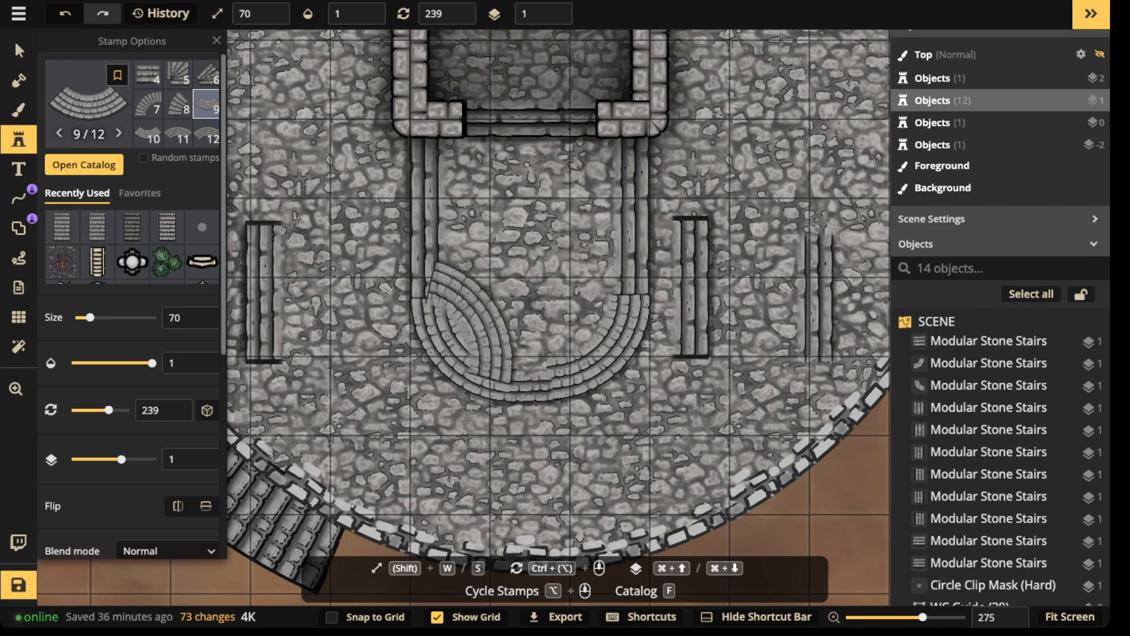
{"action": "left_click", "coordinate": [18, 50]}
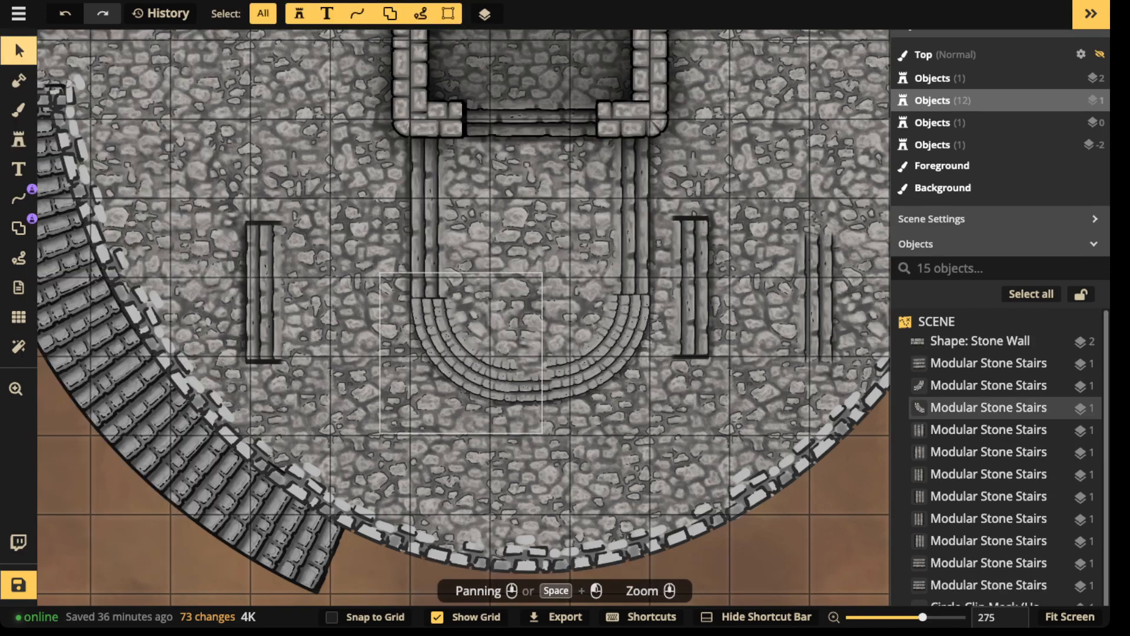
{"action": "left_click", "coordinate": [531, 372]}
{"action": "scroll", "coordinate": [532, 372], "scroll_direction": "up", "scroll_amount": 2}
{"action": "key", "text": "Escape"}
{"action": "left_click", "coordinate": [623, 353]}
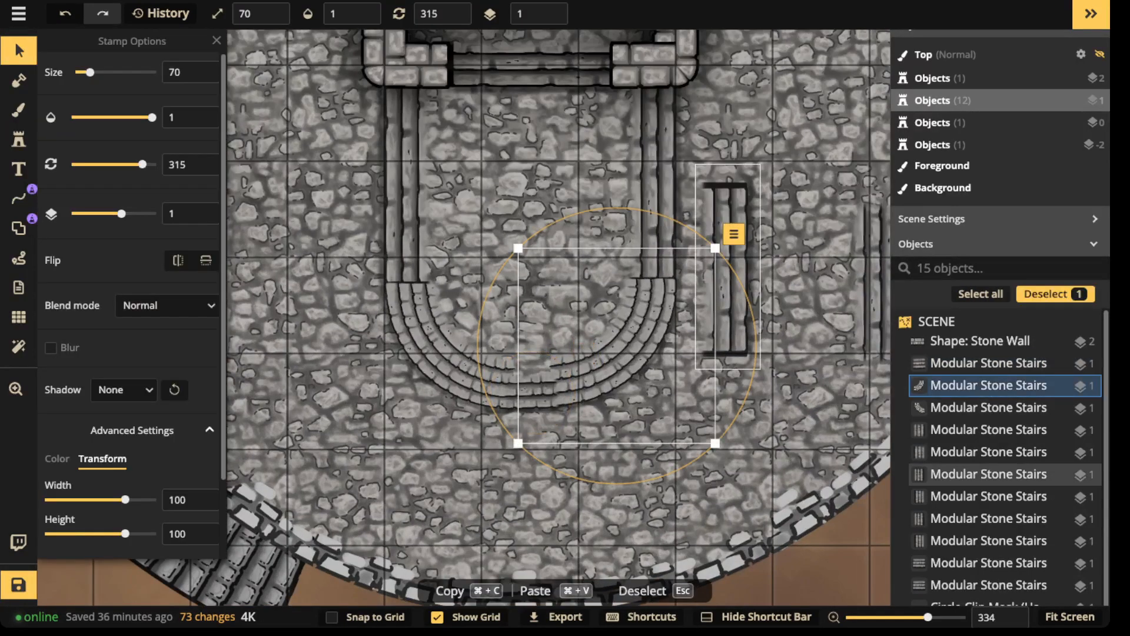
- Delete the two surplus straight stair pieces right of the staircase and one of those on its left
{"action": "scroll", "coordinate": [718, 285], "scroll_direction": "down", "scroll_amount": 2}
{"action": "left_click", "coordinate": [719, 284]}
{"action": "key", "text": "Delete"}
{"action": "left_click", "coordinate": [850, 282]}
{"action": "key", "text": "Delete"}
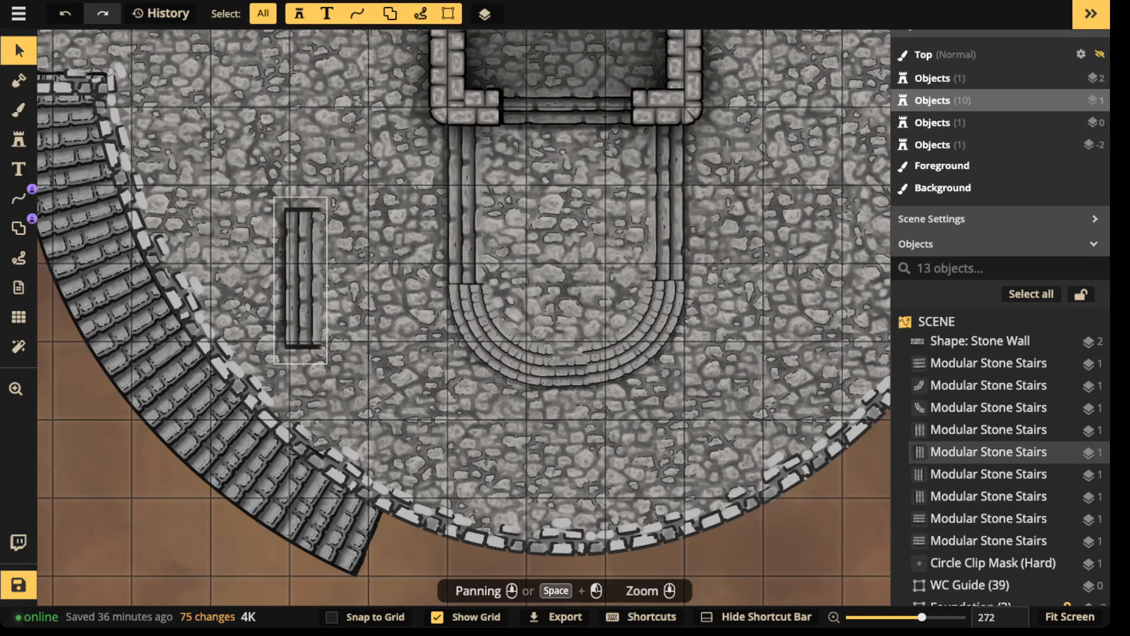
{"action": "left_click", "coordinate": [300, 278]}
{"action": "key", "text": "Delete"}
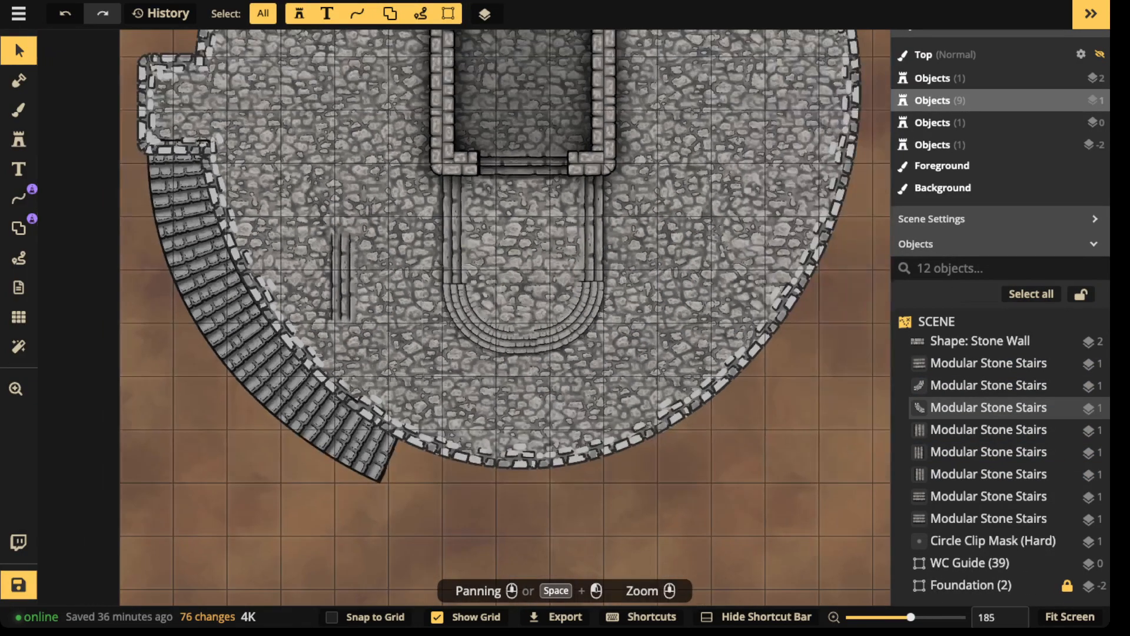
- Delete the remaining surplus straight stair piece left of the staircase
{"action": "left_click", "coordinate": [517, 339]}
{"action": "key", "text": "Escape"}
{"action": "left_click", "coordinate": [455, 276]}
{"action": "key", "text": "Escape"}
{"action": "left_click", "coordinate": [342, 278]}
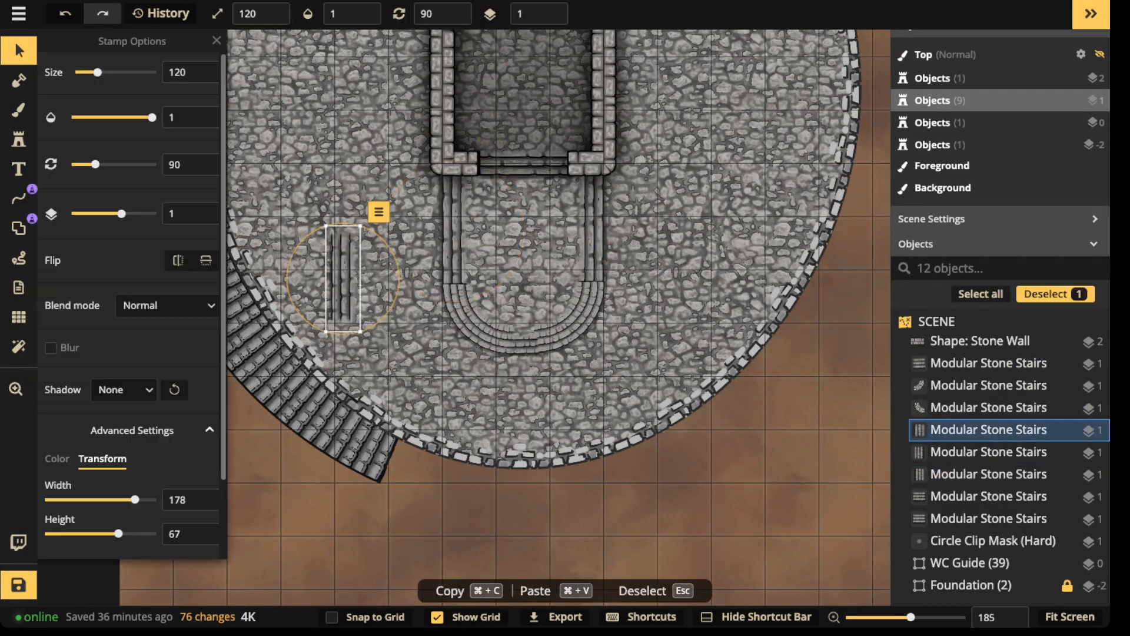
{"action": "key", "text": "Delete"}
- Set brightness 106 and contrast 79 on both straight stairs in front of the entrance hall
{"action": "left_click", "coordinate": [453, 229]}
{"action": "left_click", "coordinate": [593, 229], "text": "shift"}
{"action": "scroll", "coordinate": [130, 294], "scroll_direction": "down", "scroll_amount": 3}
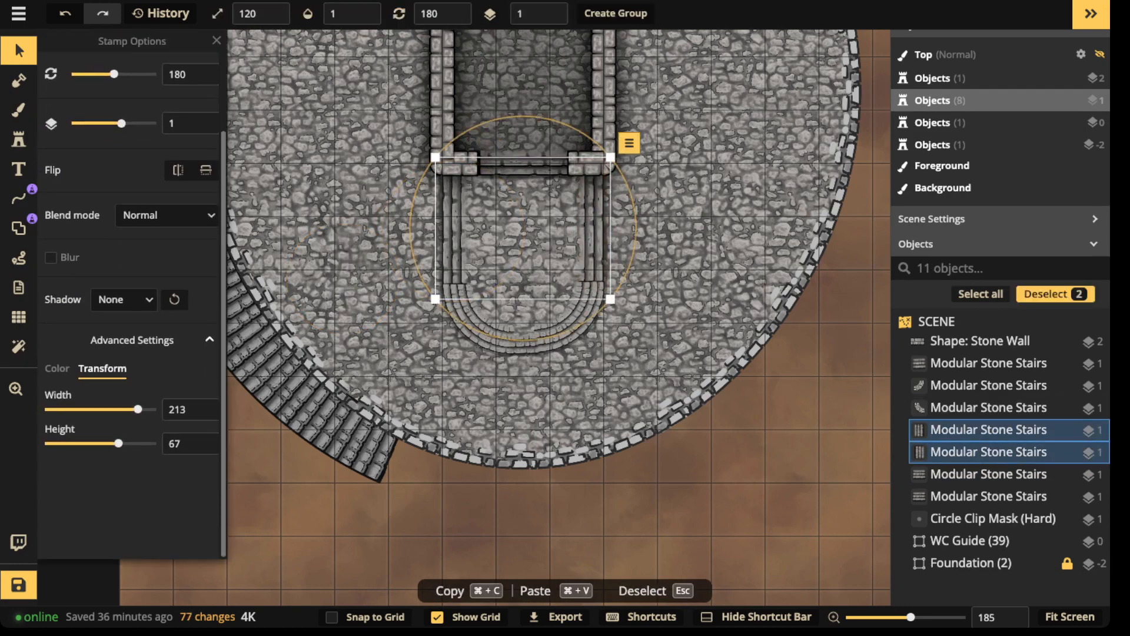
{"action": "left_click", "coordinate": [57, 368]}
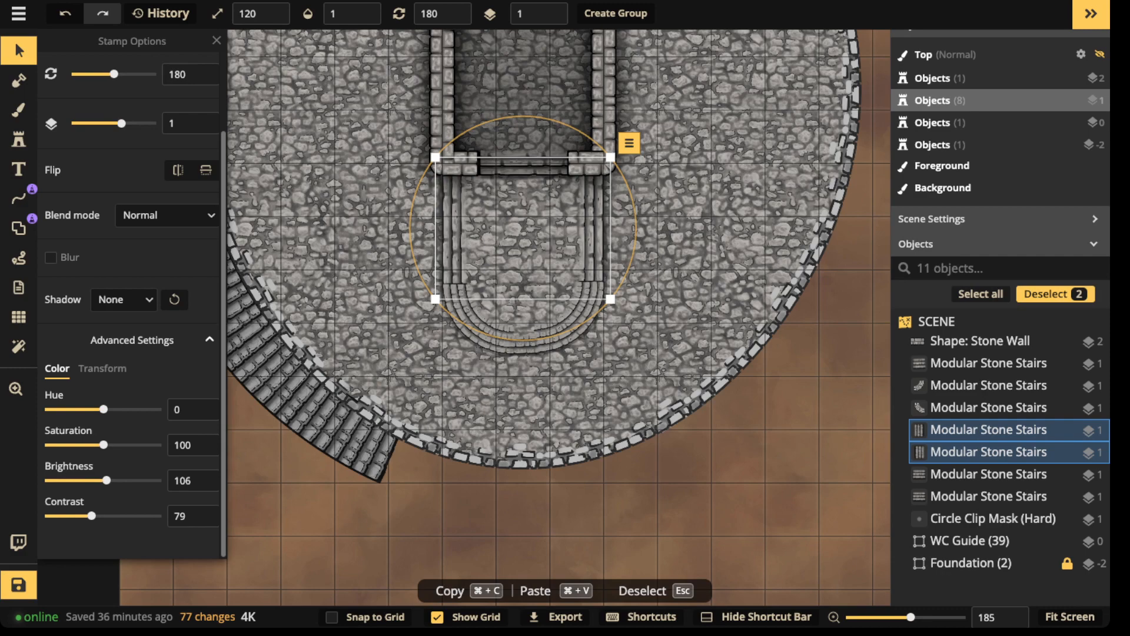
{"action": "key", "text": "Escape"}
{"action": "scroll", "coordinate": [523, 187], "scroll_direction": "down", "scroll_amount": 3}
{"action": "left_click_drag", "start_coordinate": [522, 187], "coordinate": [469, 240]}
{"action": "scroll", "coordinate": [469, 239], "scroll_direction": "up", "scroll_amount": 5}
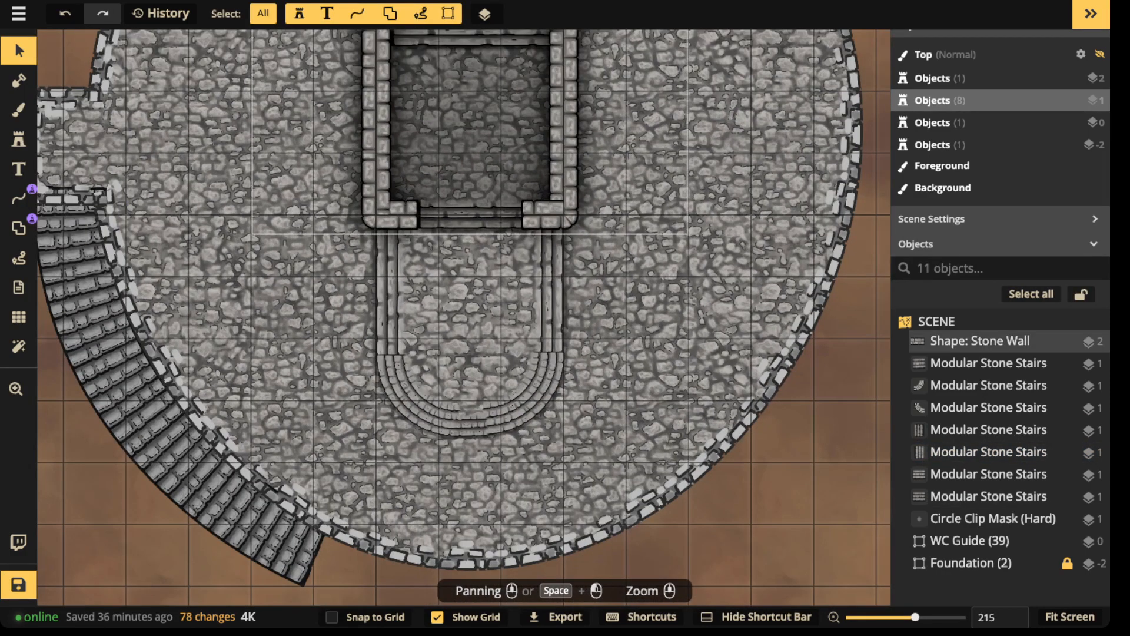
{"action": "scroll", "coordinate": [454, 195], "scroll_direction": "down", "scroll_amount": 2}
{"action": "left_click_drag", "start_coordinate": [454, 194], "coordinate": [460, 213]}
{"action": "scroll", "coordinate": [432, 474], "scroll_direction": "down", "scroll_amount": 3}
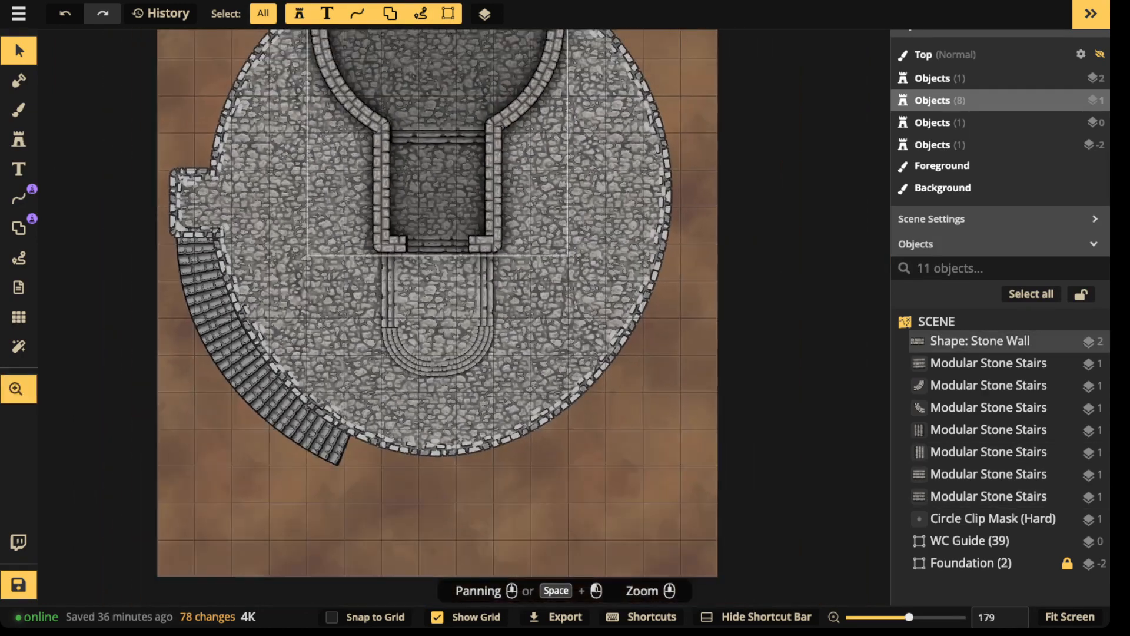
- Paint the courtyard around the staircase on the Foreground layer with the light cobblestone texture at brightness 90 and brush size 80
{"action": "key", "text": "b"}
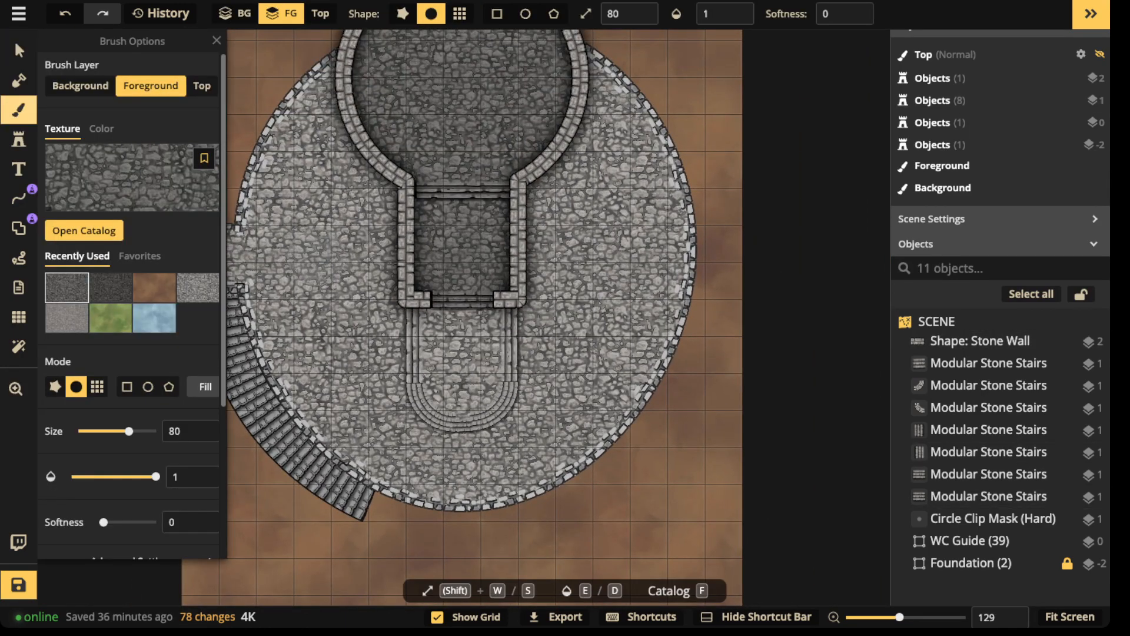
{"action": "left_click", "coordinate": [198, 287]}
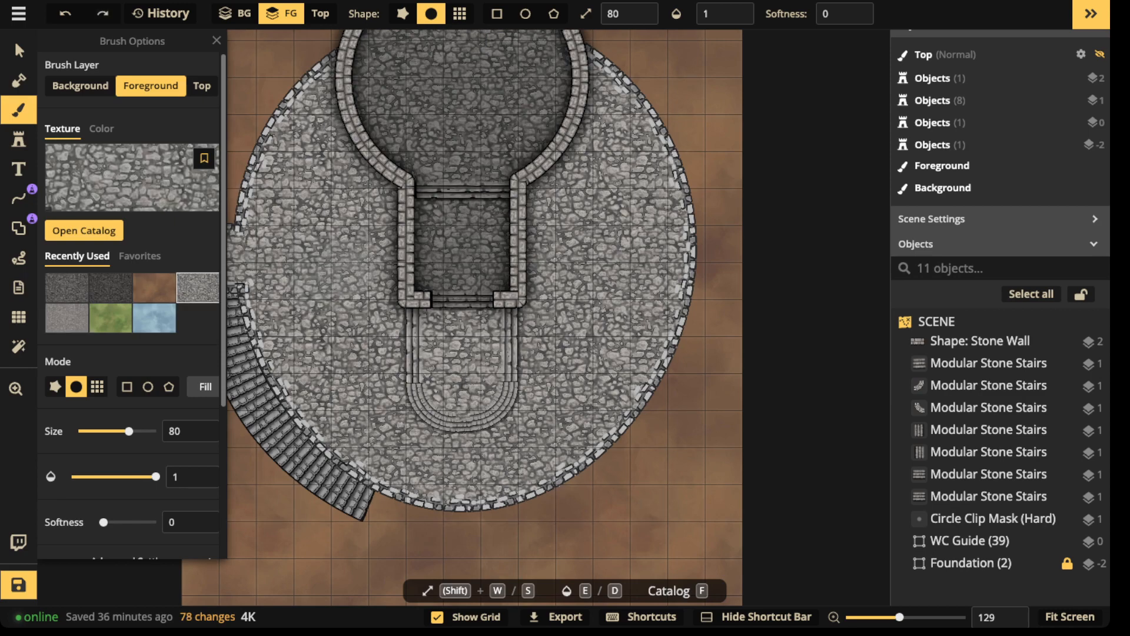
{"action": "left_click", "coordinate": [322, 291]}
{"action": "scroll", "coordinate": [177, 264], "scroll_direction": "down", "scroll_amount": 4}
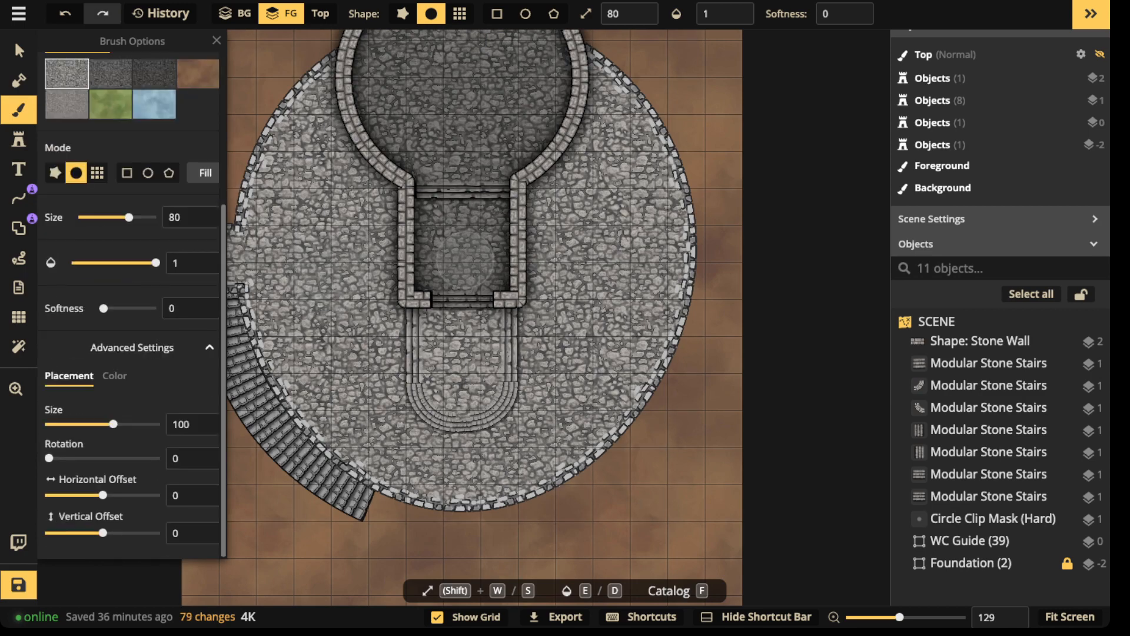
{"action": "left_click", "coordinate": [114, 375]}
{"action": "left_click", "coordinate": [202, 500]}
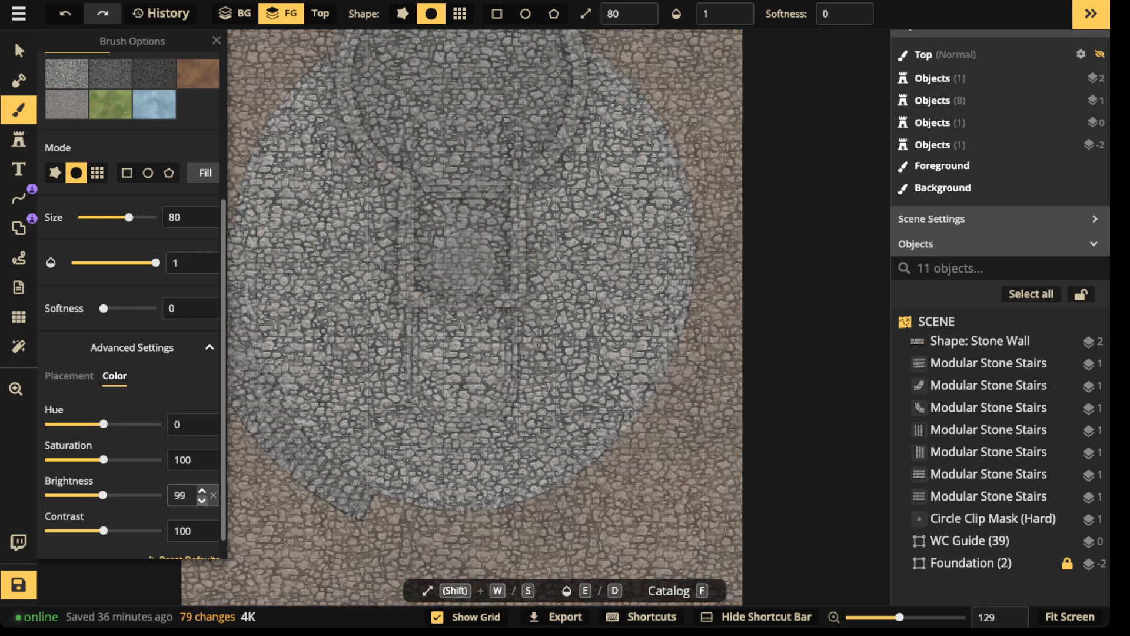
{"action": "left_click", "coordinate": [202, 500]}
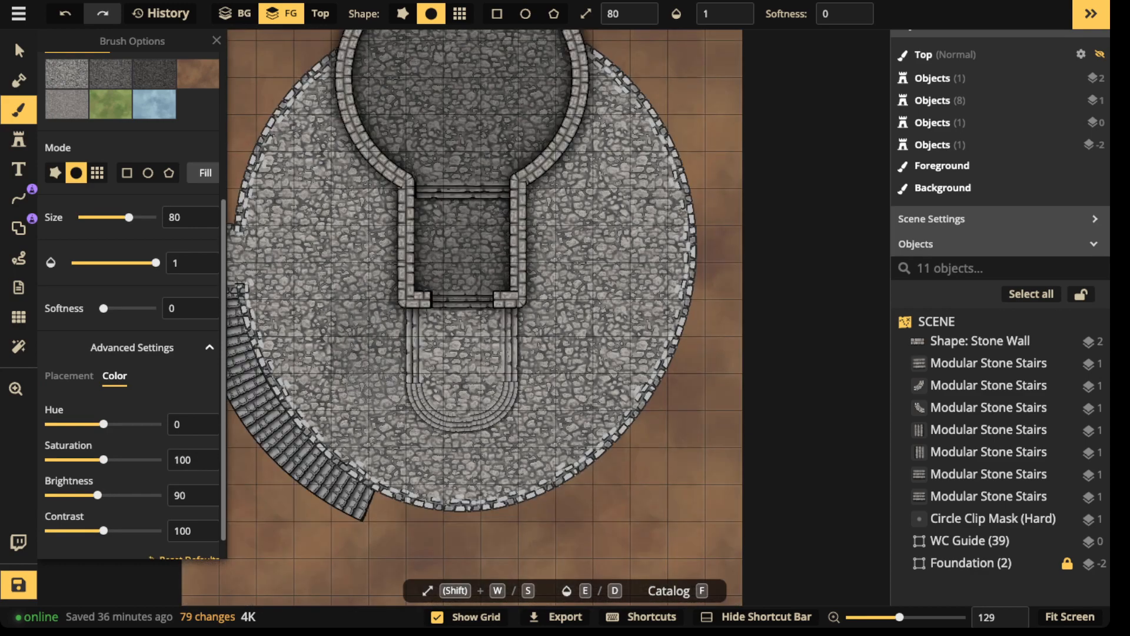
{"action": "left_click_drag", "start_coordinate": [449, 459], "coordinate": [517, 434]}
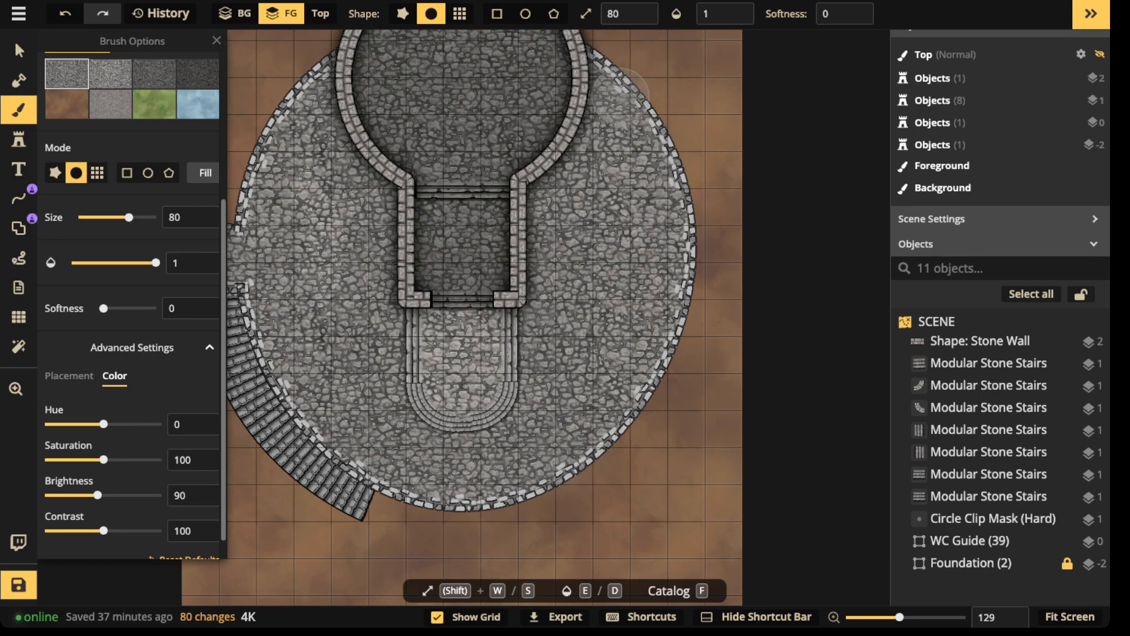
{"action": "mouse_move", "coordinate": [586, 302]}
{"action": "left_mouse_down"}
{"action": "mouse_move", "coordinate": [656, 385]}
{"action": "mouse_move", "coordinate": [446, 515]}
{"action": "mouse_move", "coordinate": [275, 231]}
{"action": "mouse_move", "coordinate": [273, 187]}
{"action": "left_mouse_up"}
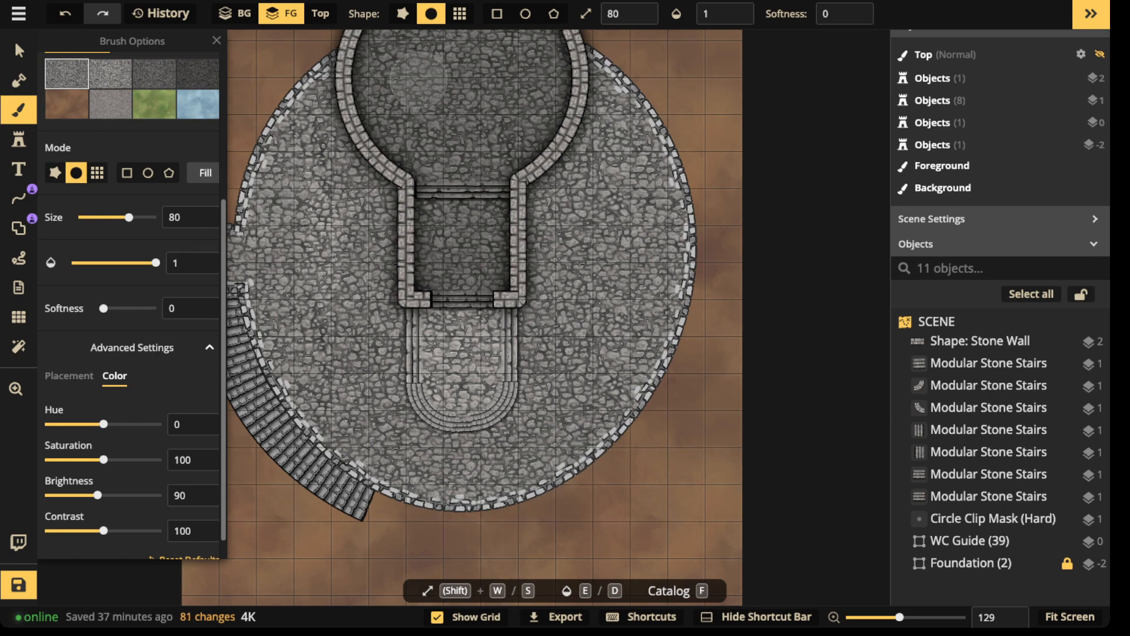
- Hide the map's grid
{"action": "key", "text": "v"}
{"action": "scroll", "coordinate": [447, 412], "scroll_direction": "up", "scroll_amount": 5}
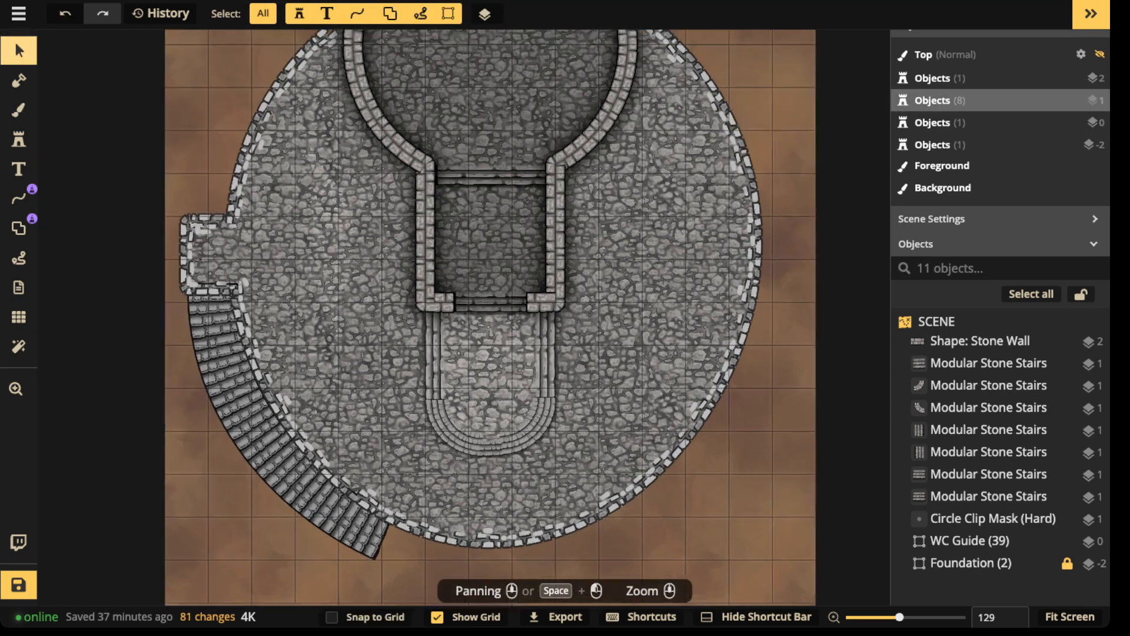
{"action": "left_click_drag", "start_coordinate": [461, 454], "coordinate": [429, 371]}
{"action": "left_click", "coordinate": [19, 316]}
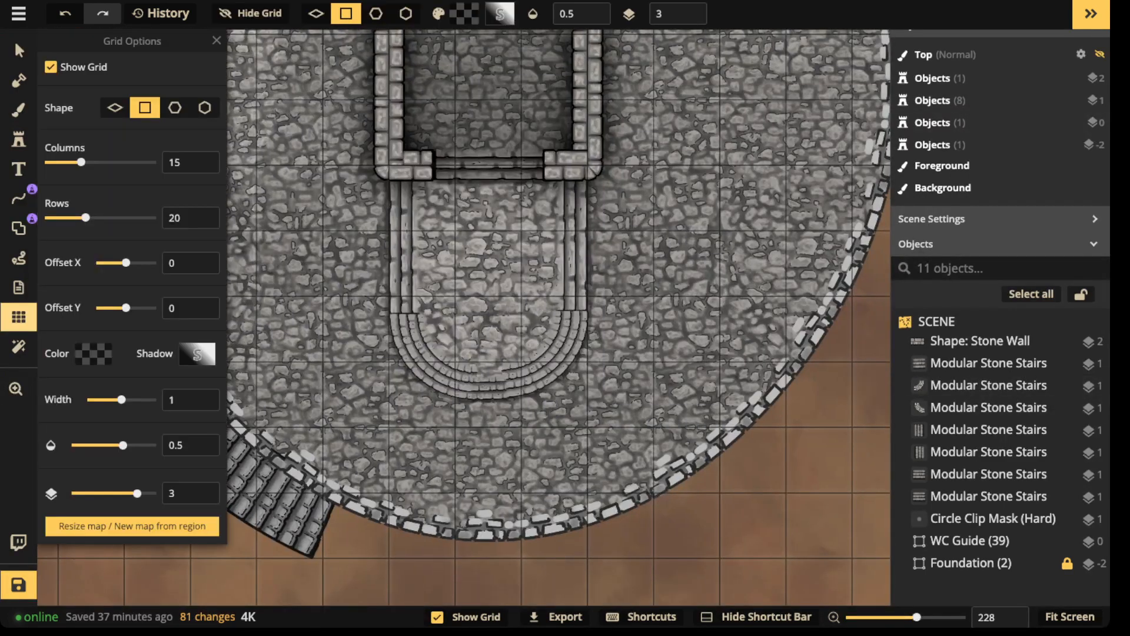
{"action": "left_click", "coordinate": [18, 50]}
{"action": "scroll", "coordinate": [370, 213], "scroll_direction": "down", "scroll_amount": 2}
{"action": "scroll", "coordinate": [371, 217], "scroll_direction": "down", "scroll_amount": 2}
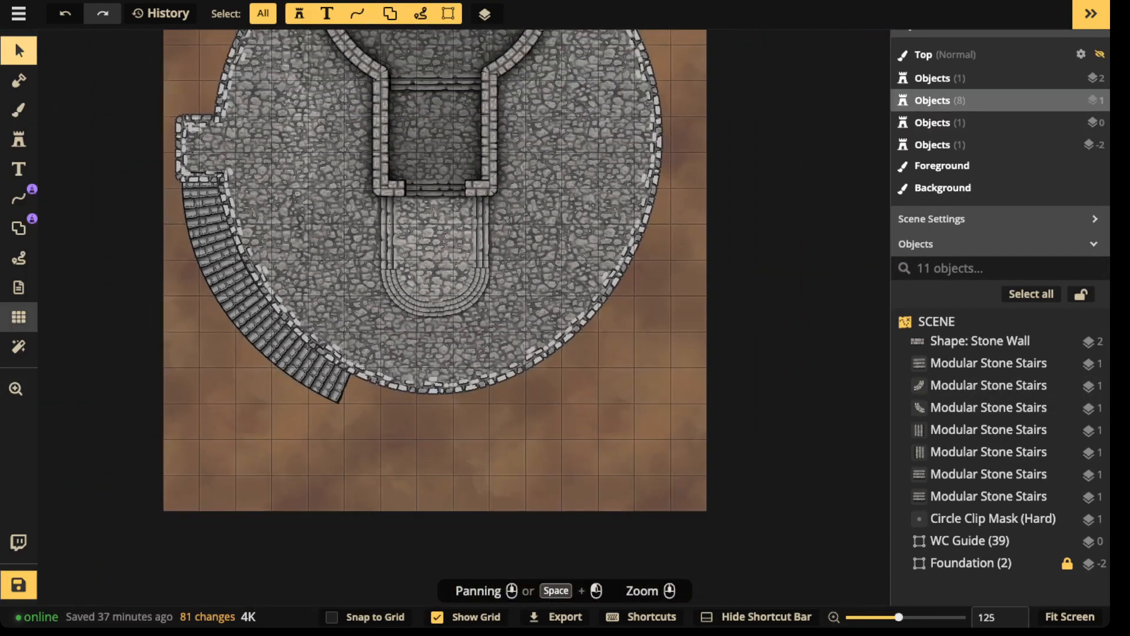
{"action": "left_click", "coordinate": [18, 316]}
{"action": "left_click", "coordinate": [52, 66]}
{"action": "left_click", "coordinate": [18, 50]}
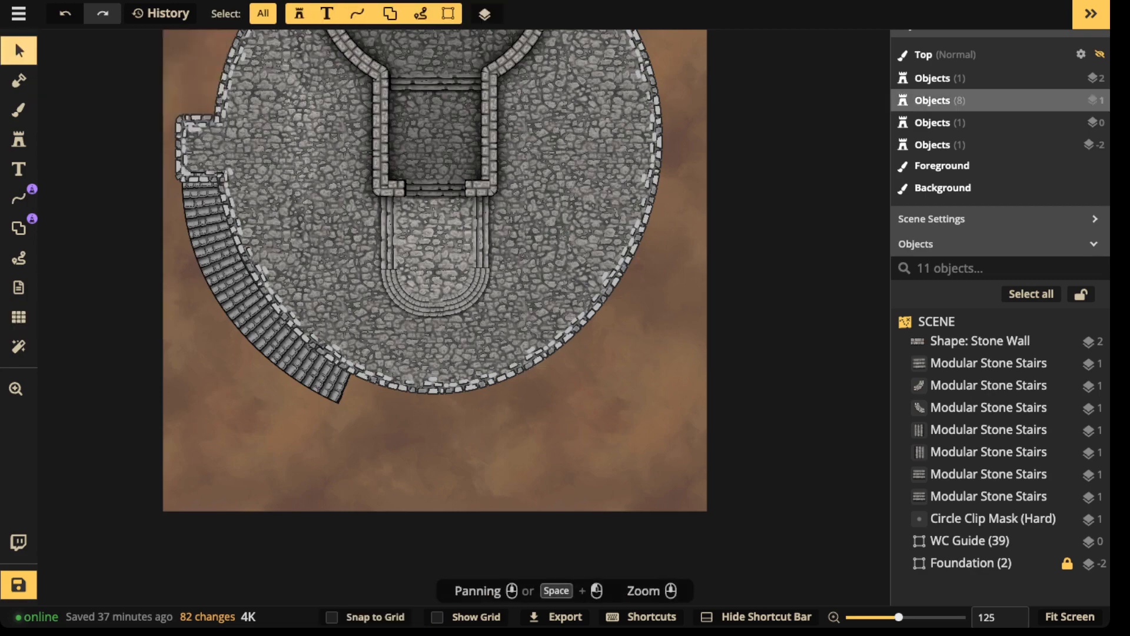
- Search the Watercolor Battlemaps stamps for "pillar" and choose the square variant of Marble Pillars
{"action": "scroll", "coordinate": [263, 216], "scroll_direction": "down", "scroll_amount": 2}
{"action": "left_click_drag", "start_coordinate": [263, 216], "coordinate": [340, 380]}
{"action": "scroll", "coordinate": [349, 305], "scroll_direction": "down", "scroll_amount": 2}
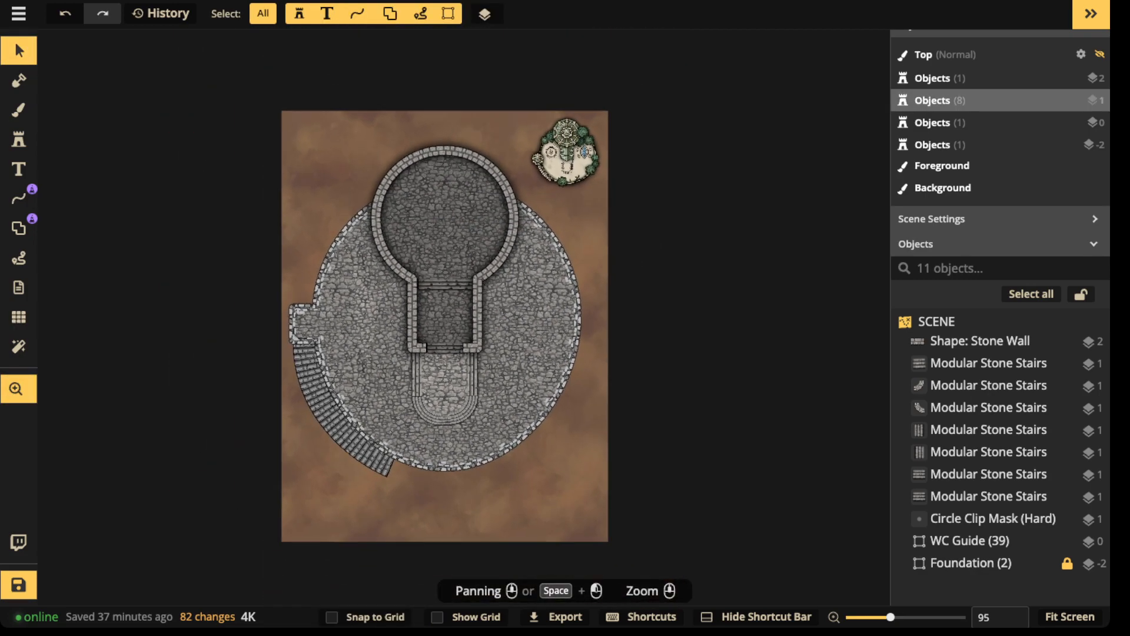
{"action": "left_click_drag", "start_coordinate": [349, 305], "coordinate": [362, 273]}
{"action": "scroll", "coordinate": [446, 366], "scroll_direction": "up", "scroll_amount": 6}
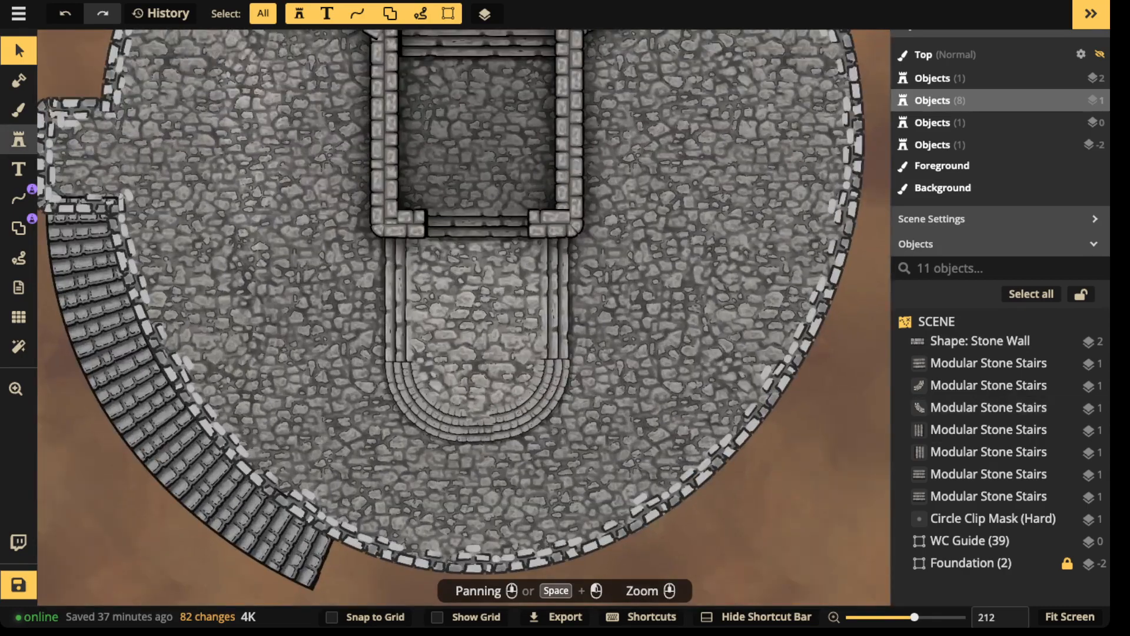
{"action": "left_click", "coordinate": [19, 139]}
{"action": "left_click", "coordinate": [88, 95]}
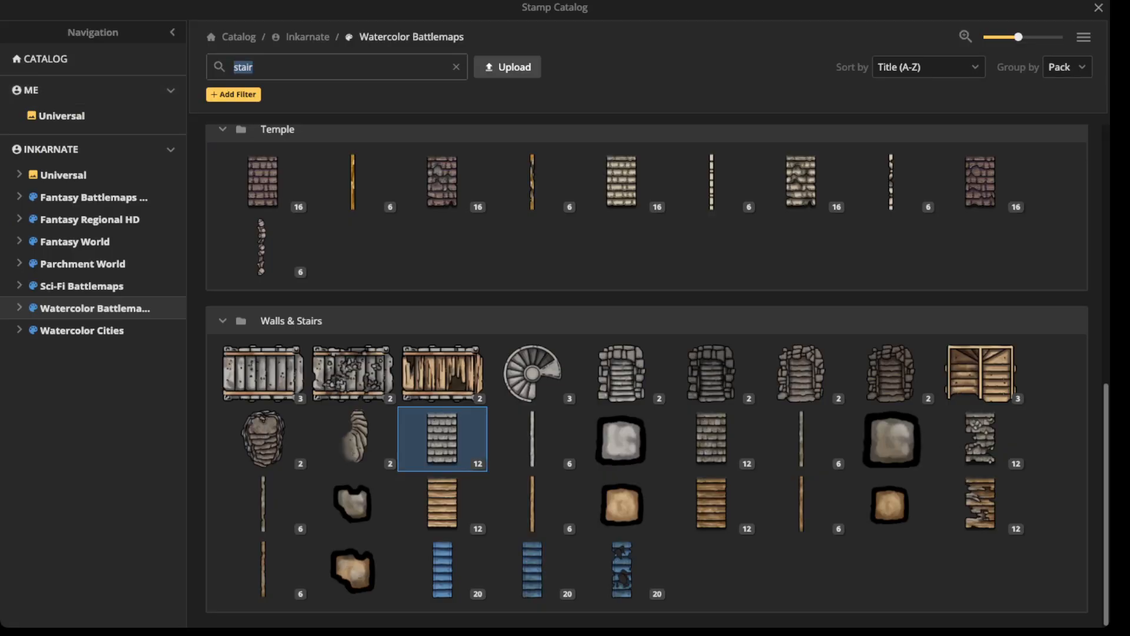
{"action": "type", "text": "pillar"}
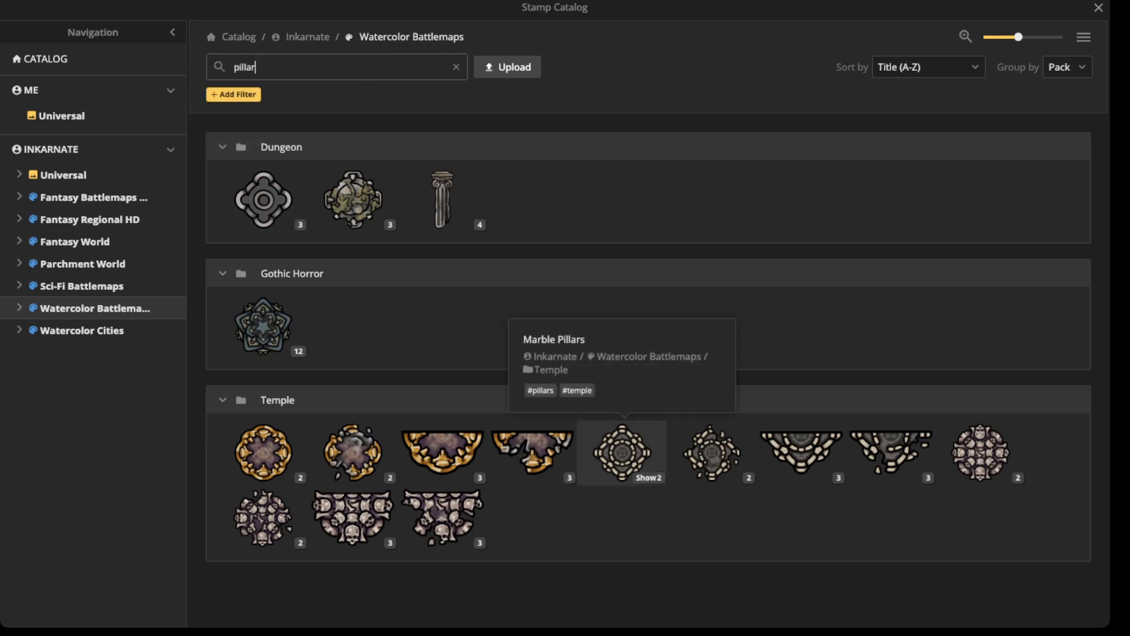
{"action": "left_click", "coordinate": [623, 452]}
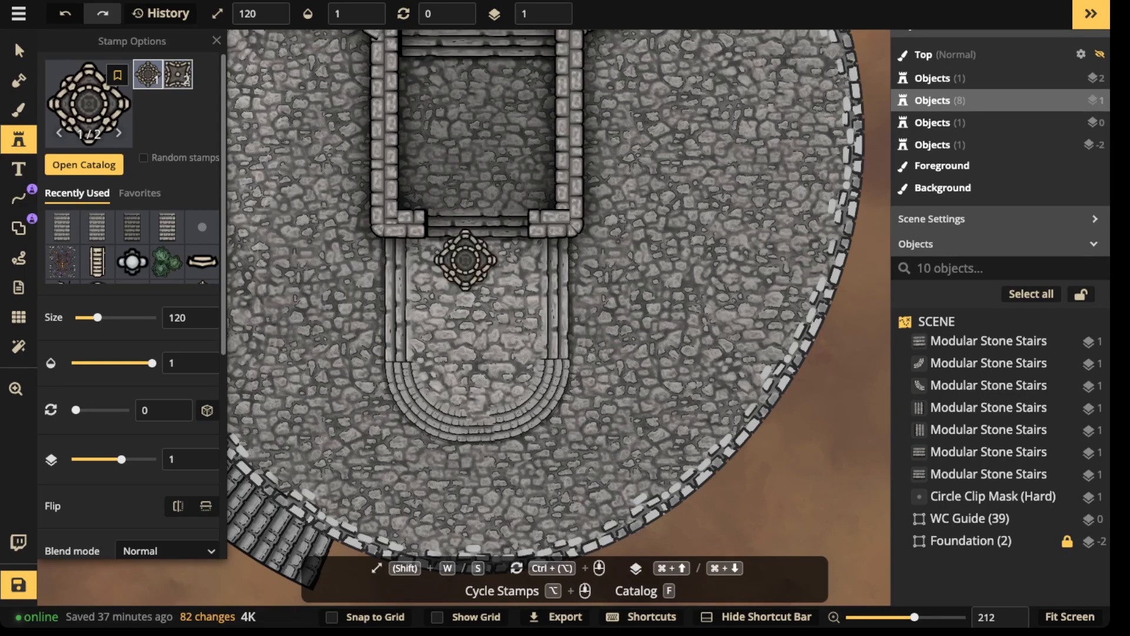
{"action": "left_click", "coordinate": [177, 74]}
- Place a square Marble Pillar with saturation 0 and size 70 at the lower end of each straight stair
{"action": "scroll", "coordinate": [291, 152], "scroll_direction": "up", "scroll_amount": 5}
{"action": "scroll", "coordinate": [132, 294], "scroll_direction": "down", "scroll_amount": 6}
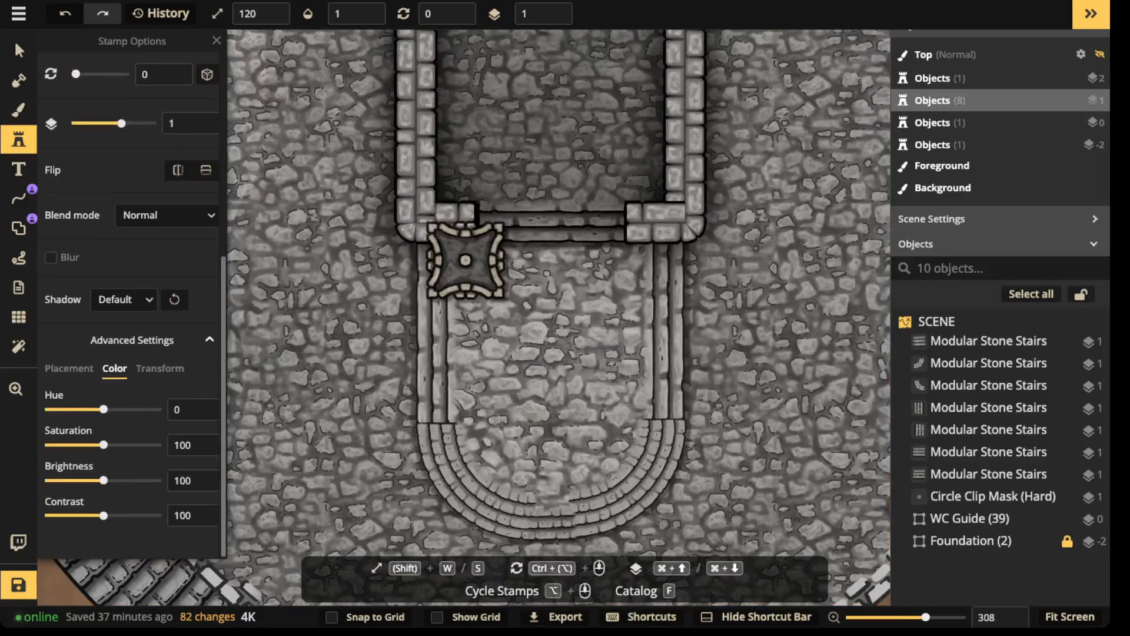
{"action": "left_click_drag", "start_coordinate": [103, 444], "coordinate": [49, 444]}
{"action": "key", "text": "s"}
{"action": "key", "text": "s"}
{"action": "key", "text": "s"}
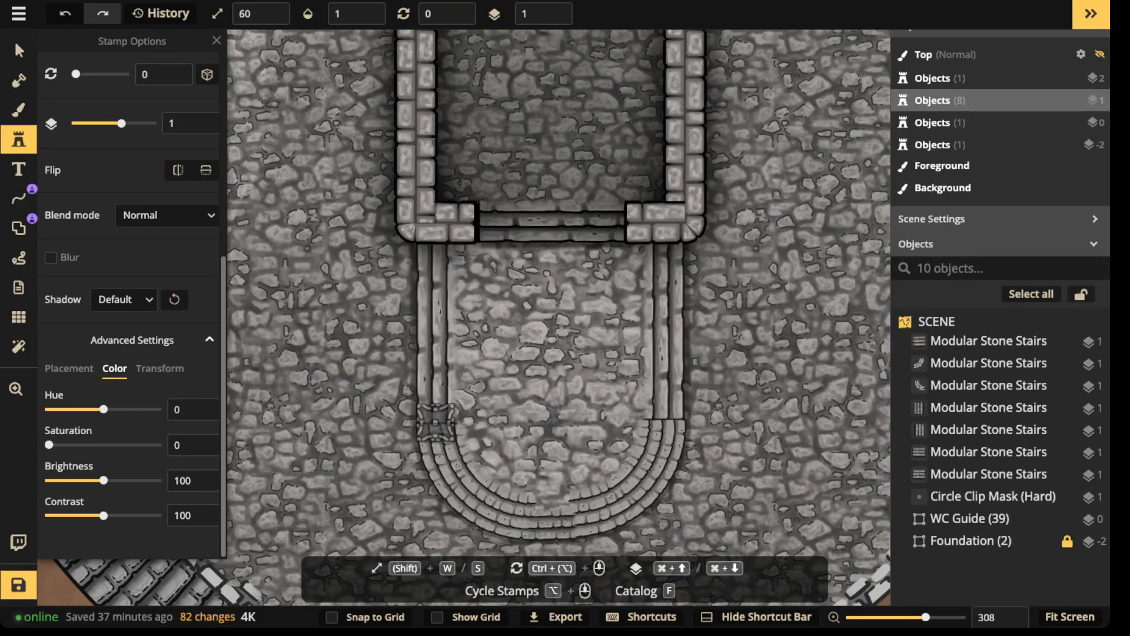
{"action": "left_click", "coordinate": [435, 421]}
{"action": "key", "text": "w"}
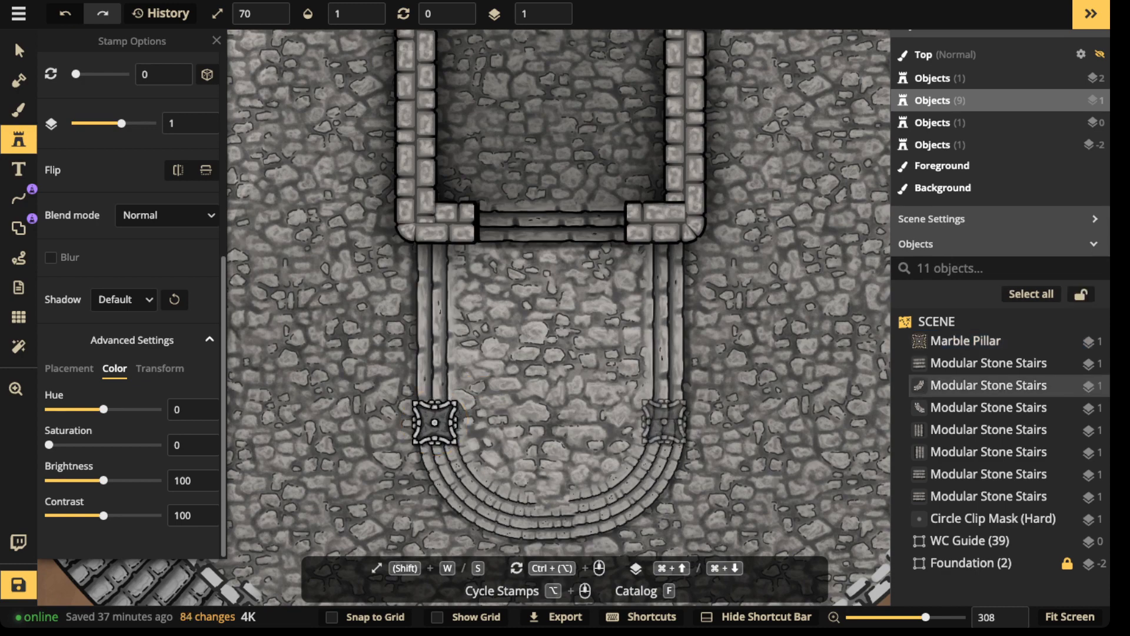
{"action": "left_click", "coordinate": [665, 415]}
- Give both marble pillars a Custom Object Shadow with blur 12.4 and intensity 1.79
{"action": "left_click", "coordinate": [18, 51]}
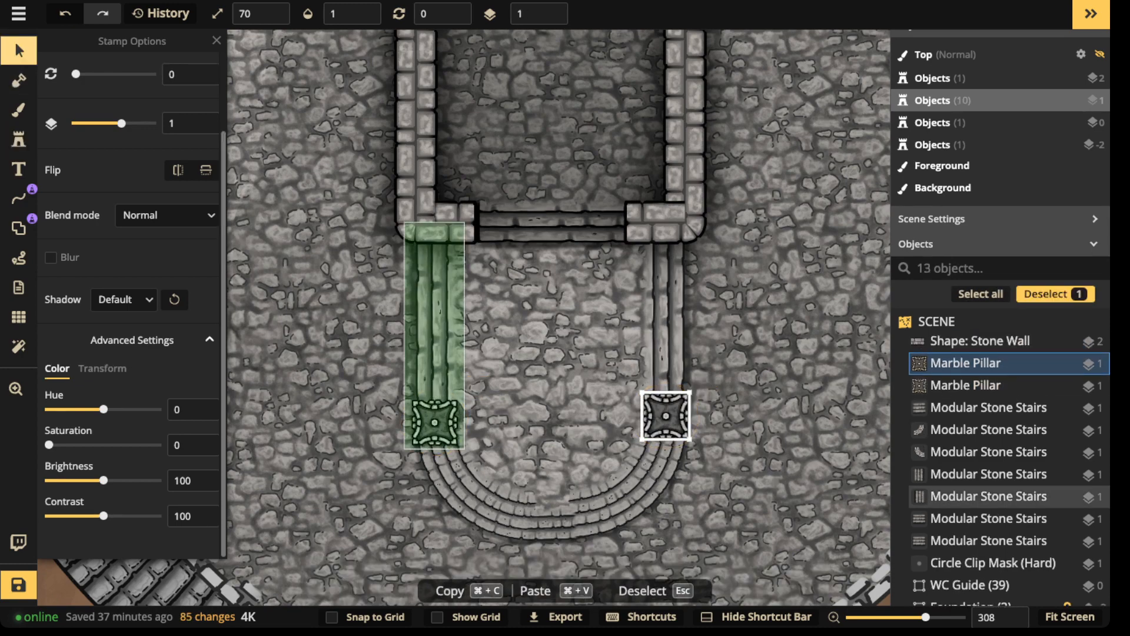
{"action": "left_click", "coordinate": [434, 422], "text": "shift"}
{"action": "left_click", "coordinate": [123, 299]}
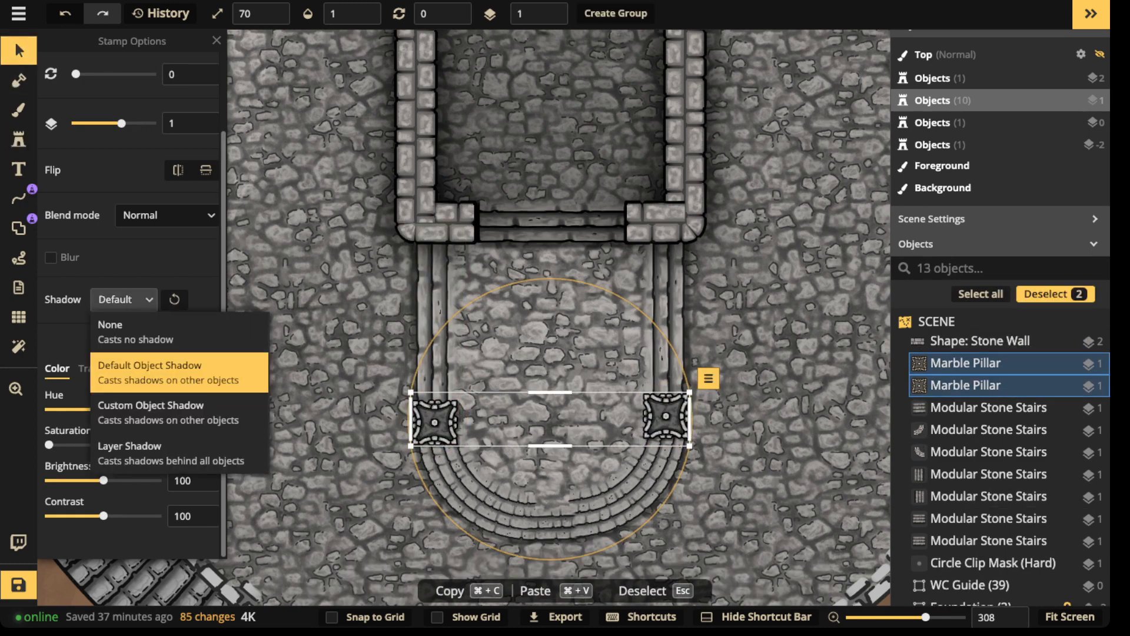
{"action": "left_click", "coordinate": [127, 407]}
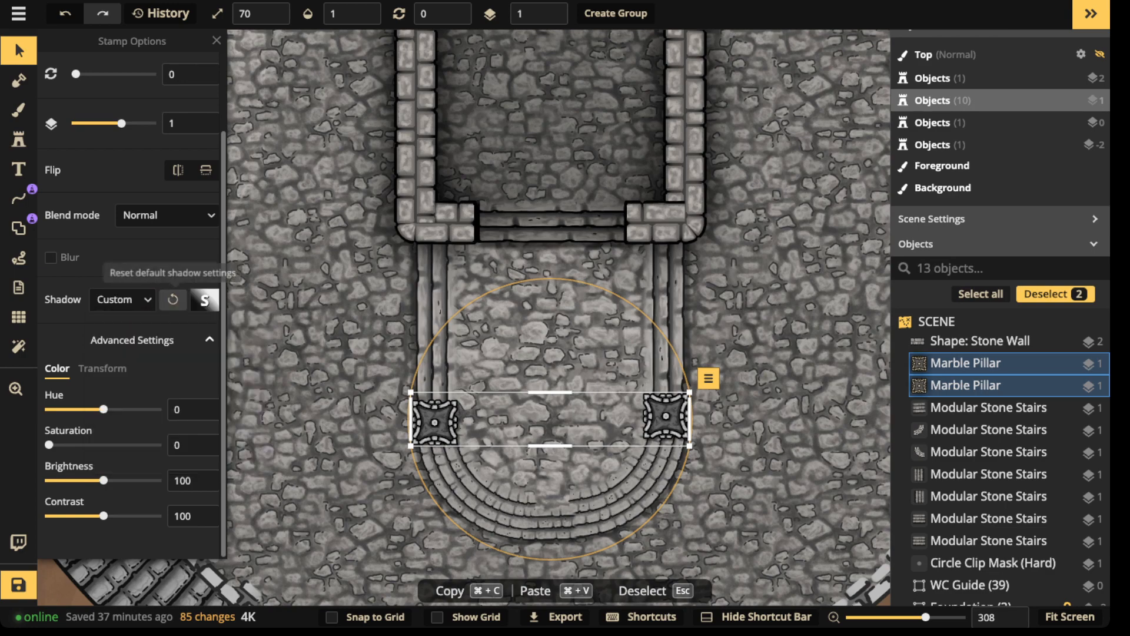
{"action": "left_click", "coordinate": [204, 299]}
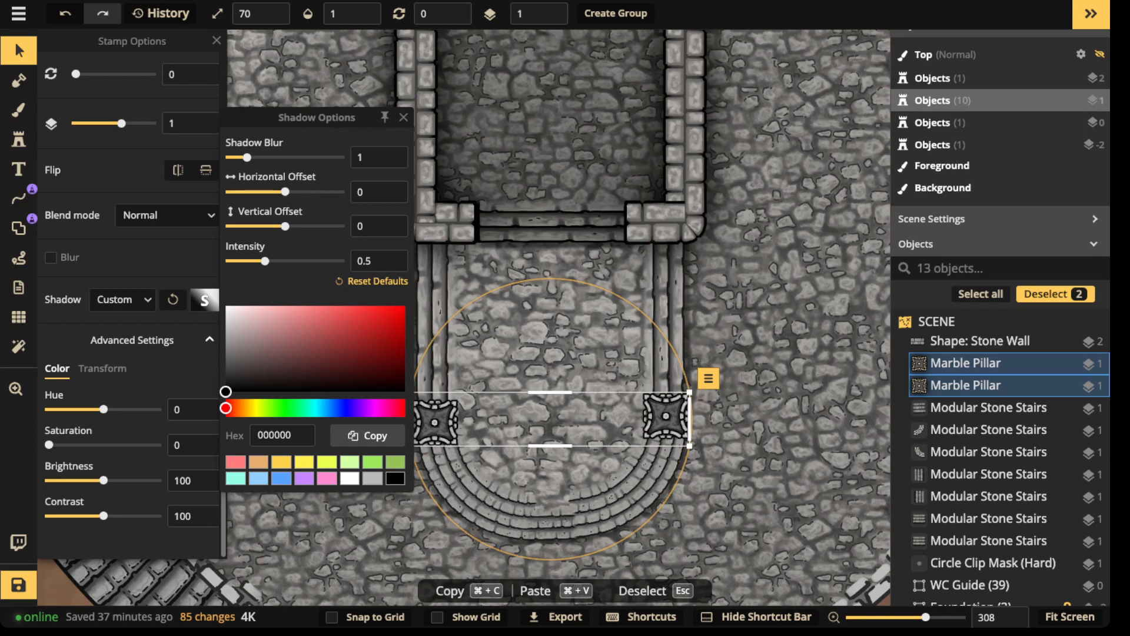
{"action": "left_click_drag", "start_coordinate": [246, 157], "coordinate": [288, 157]}
{"action": "left_click_drag", "start_coordinate": [265, 261], "coordinate": [284, 261]}
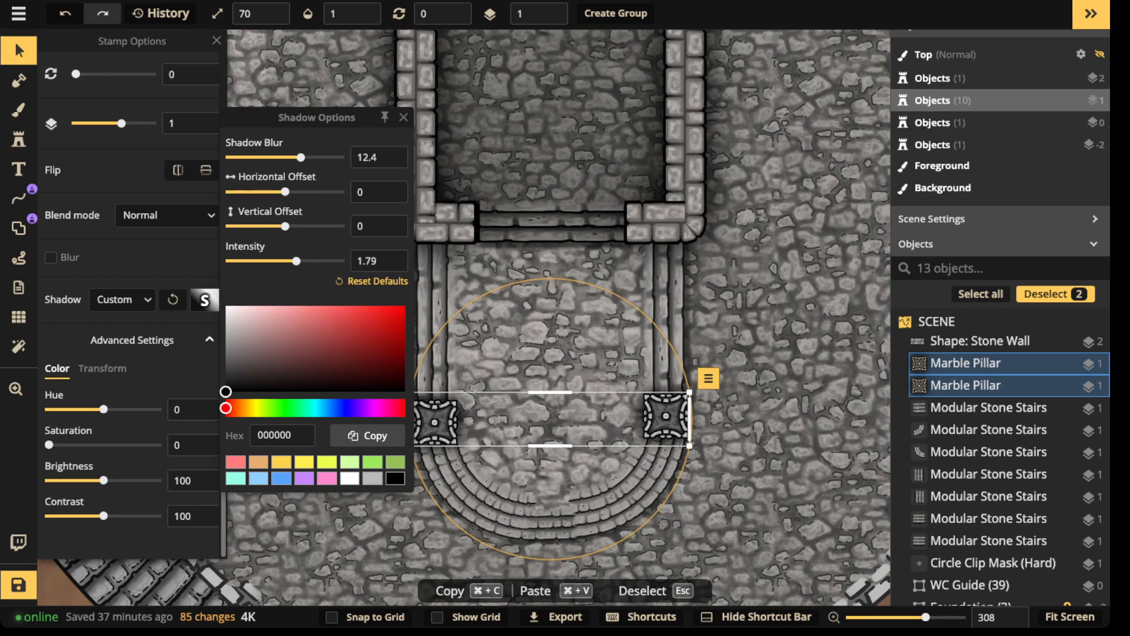
{"action": "key", "text": "Escape"}
{"action": "scroll", "coordinate": [671, 259], "scroll_direction": "down", "scroll_amount": 3}
{"action": "key", "text": "Escape"}
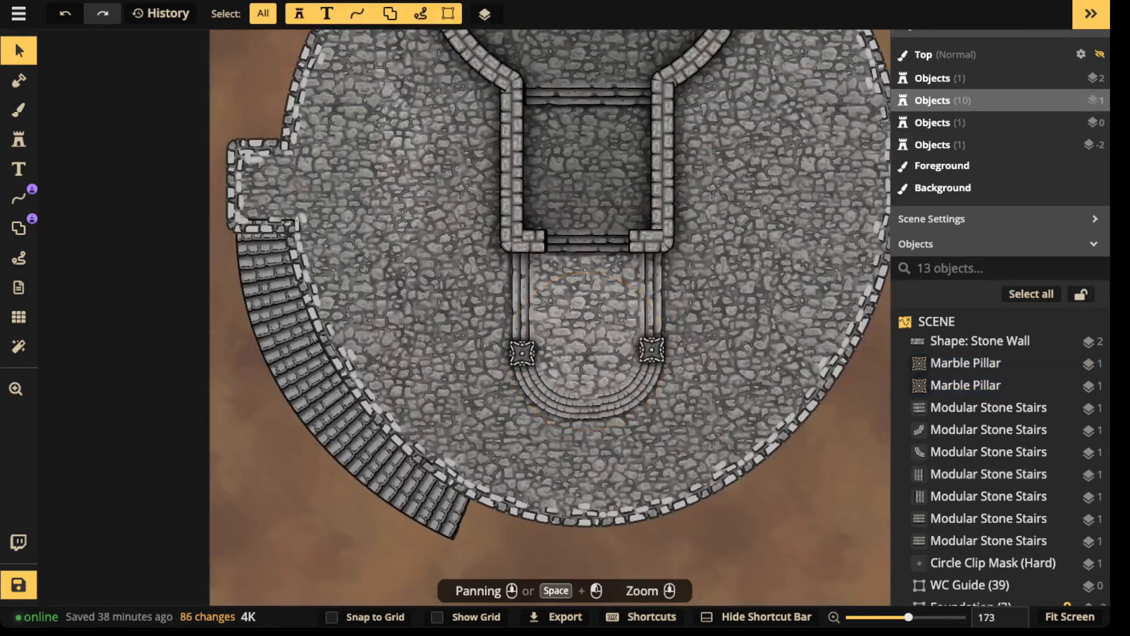
- Duplicate both marble pillars and move the copies to the upper ends of the straight stairs, against the hall's front wall
{"action": "scroll", "coordinate": [533, 406], "scroll_direction": "up", "scroll_amount": 1}
{"action": "left_click", "coordinate": [518, 336]}
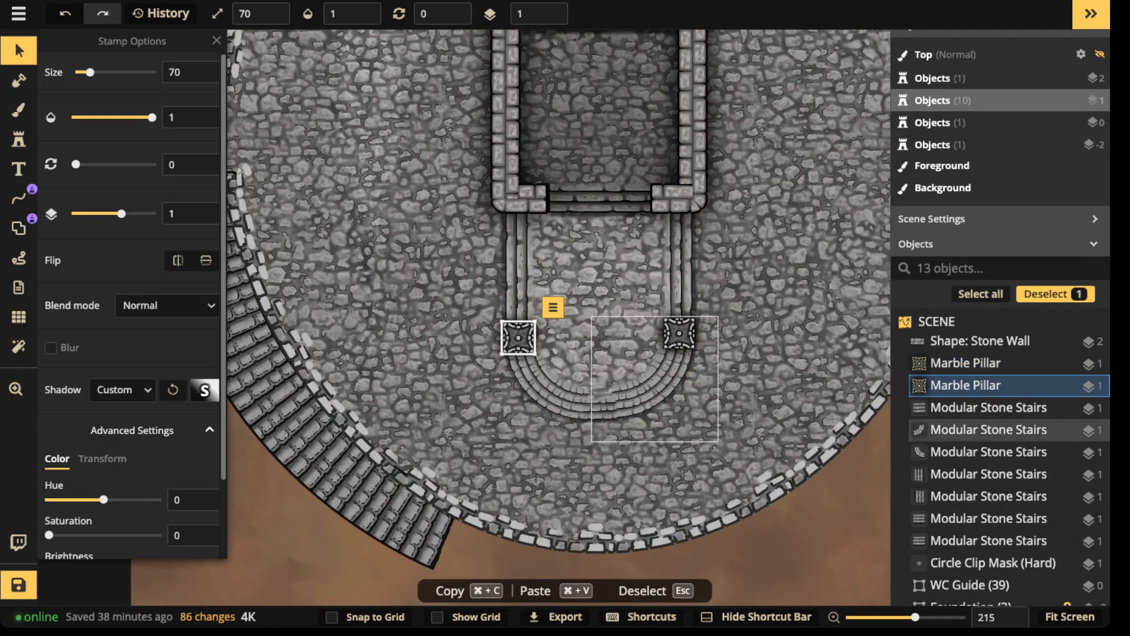
{"action": "left_click", "coordinate": [680, 333], "text": "shift"}
{"action": "key", "text": "super+c"}
{"action": "key", "text": "super+v"}
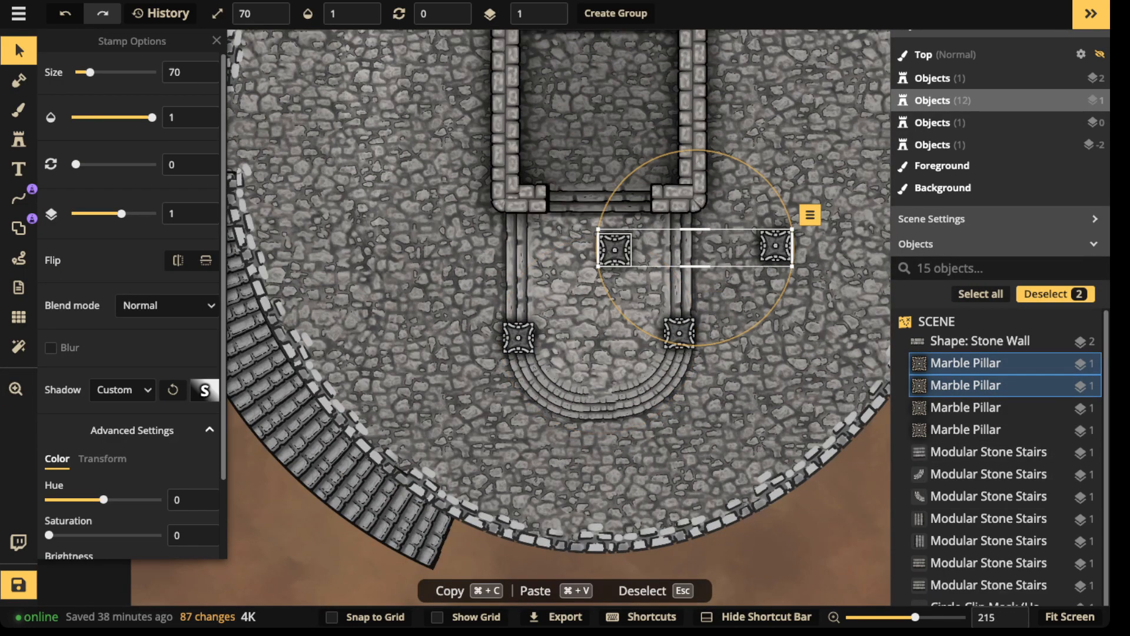
{"action": "left_click_drag", "start_coordinate": [695, 246], "coordinate": [601, 230]}
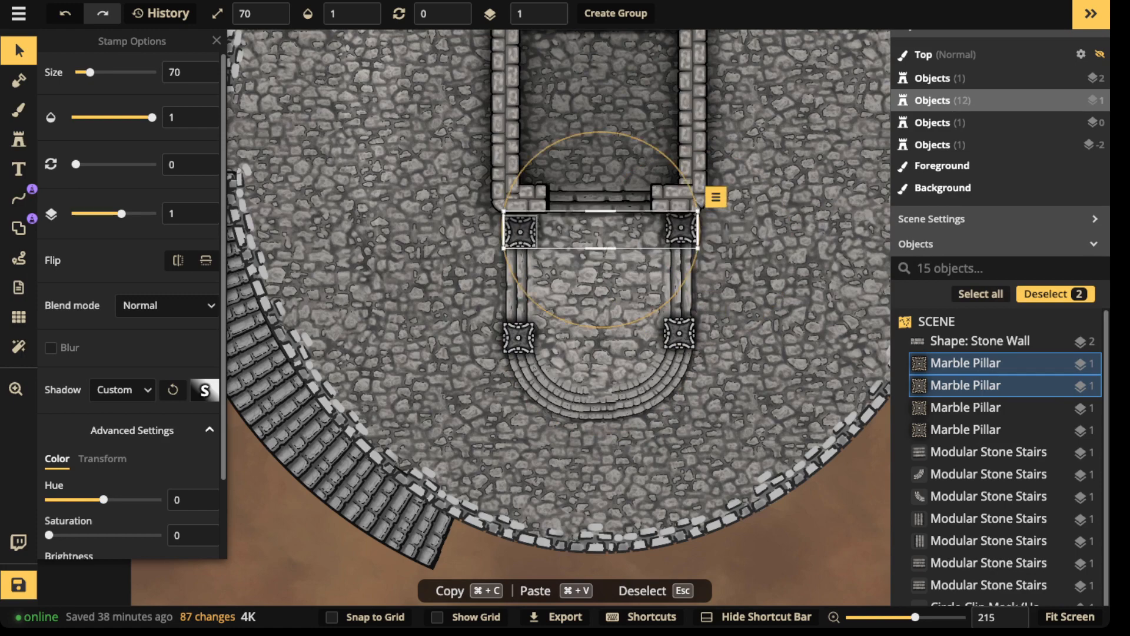
- Deselect the marble pillars and save the map
{"action": "key", "text": "Escape"}
{"action": "scroll", "coordinate": [530, 265], "scroll_direction": "down", "scroll_amount": 2}
{"action": "left_click_drag", "start_coordinate": [530, 265], "coordinate": [528, 347]}
{"action": "scroll", "coordinate": [541, 318], "scroll_direction": "down", "scroll_amount": 3}
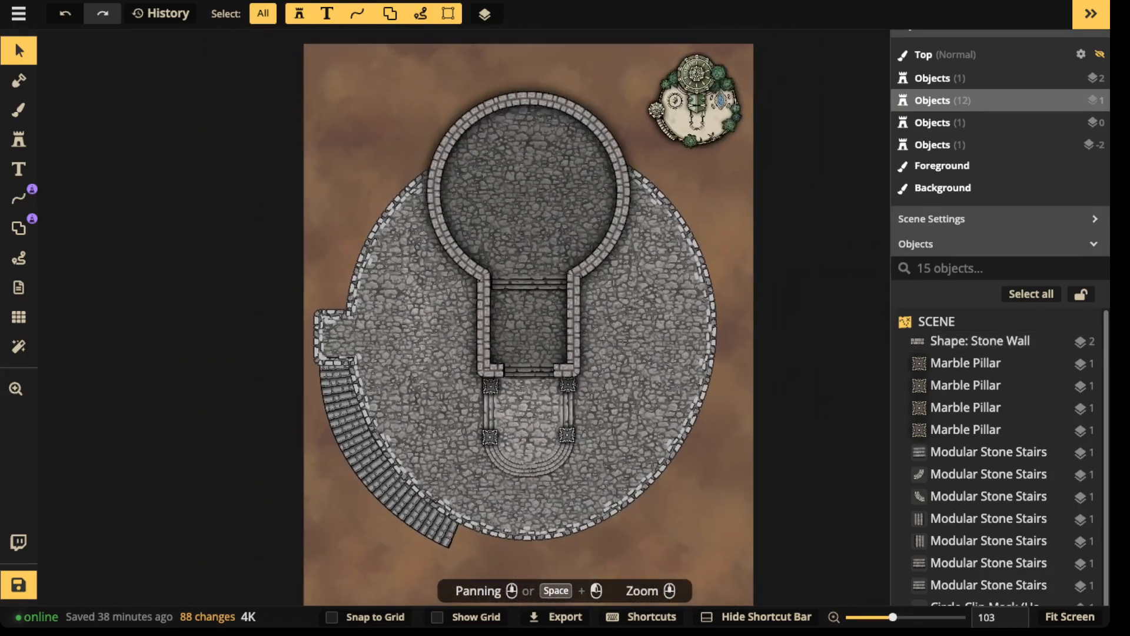
{"action": "key", "text": "ctrl+s"}
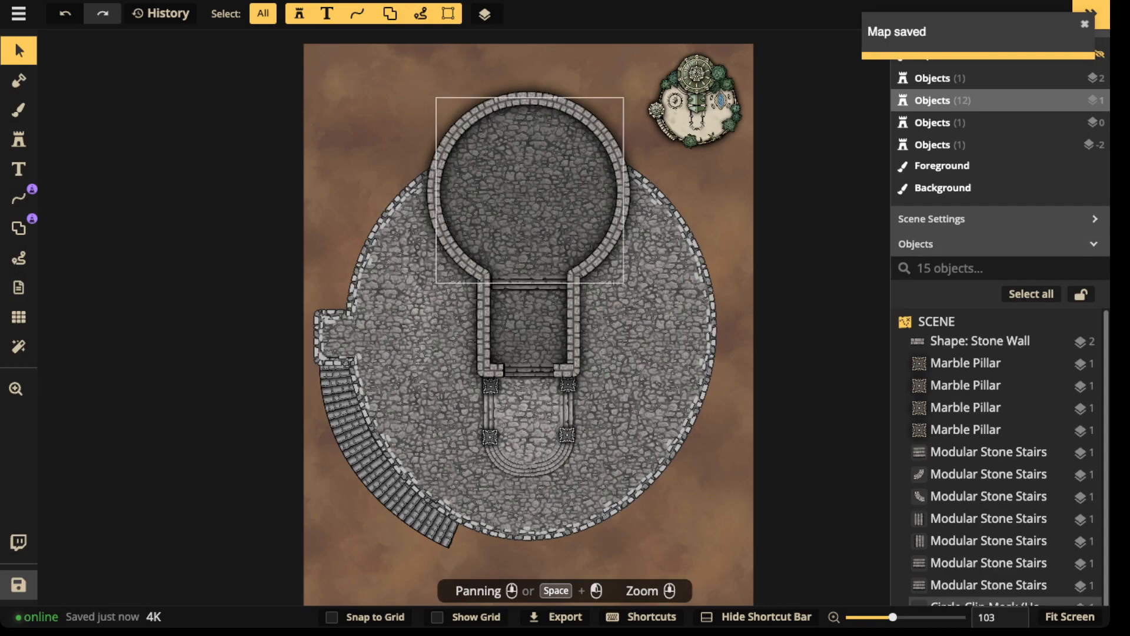
- Turn on the square grid overlay for the map
{"action": "scroll", "coordinate": [478, 268], "scroll_direction": "up", "scroll_amount": 2}
{"action": "scroll", "coordinate": [478, 268], "scroll_direction": "down", "scroll_amount": 2}
{"action": "left_click_drag", "start_coordinate": [494, 276], "coordinate": [445, 341]}
{"action": "scroll", "coordinate": [444, 341], "scroll_direction": "up", "scroll_amount": 2}
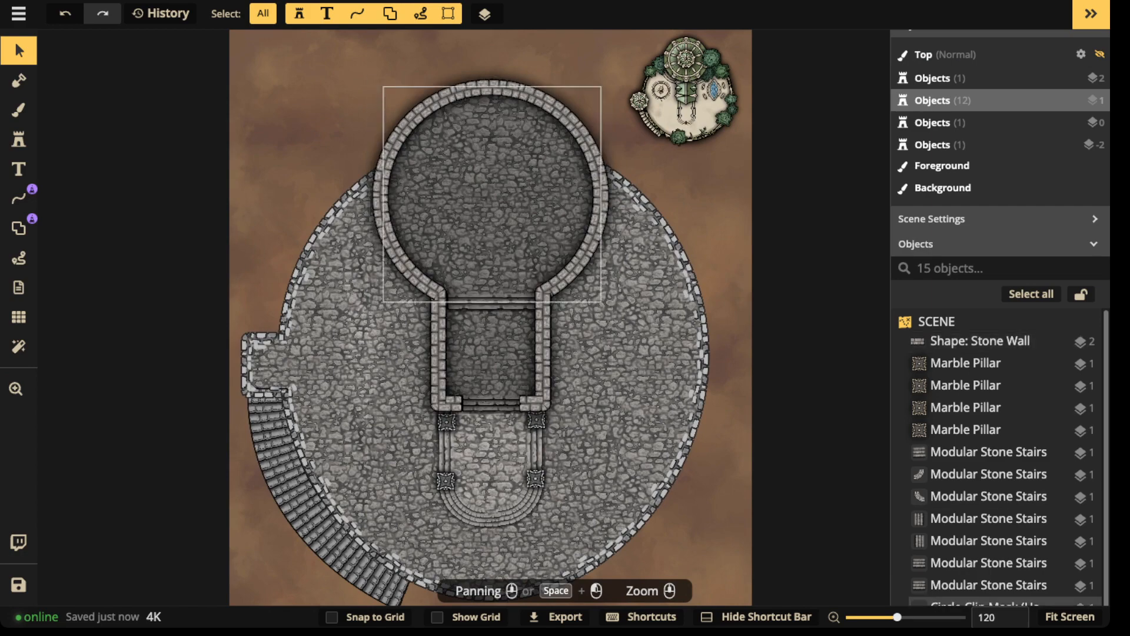
{"action": "scroll", "coordinate": [485, 377], "scroll_direction": "up", "scroll_amount": 2}
{"action": "left_click", "coordinate": [440, 427]}
{"action": "scroll", "coordinate": [442, 428], "scroll_direction": "up", "scroll_amount": 5}
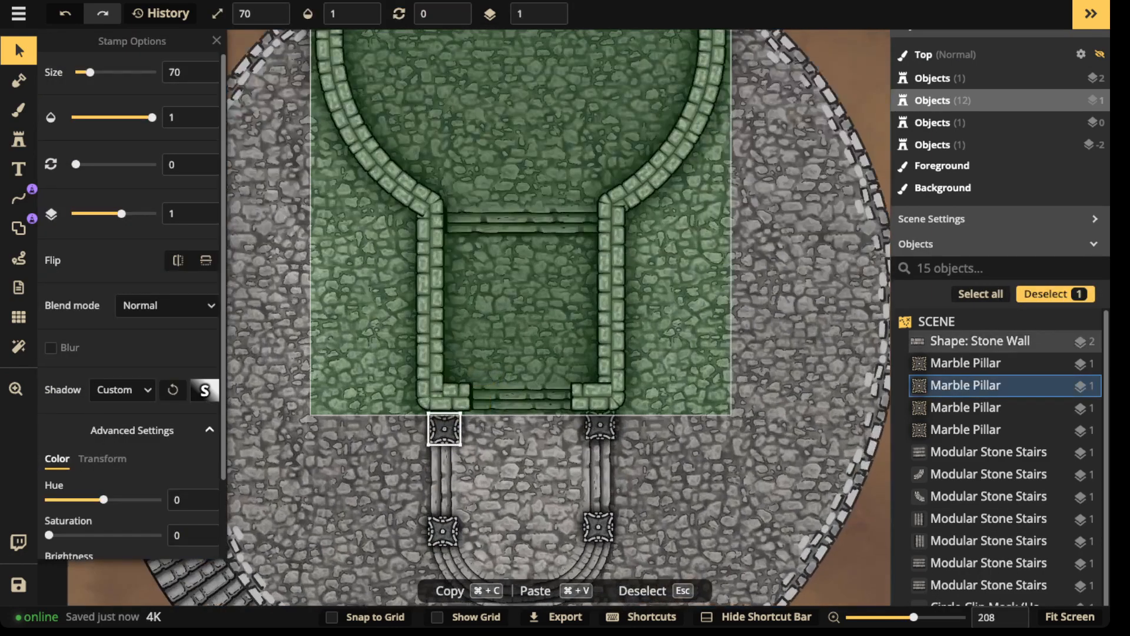
{"action": "left_click", "coordinate": [18, 317]}
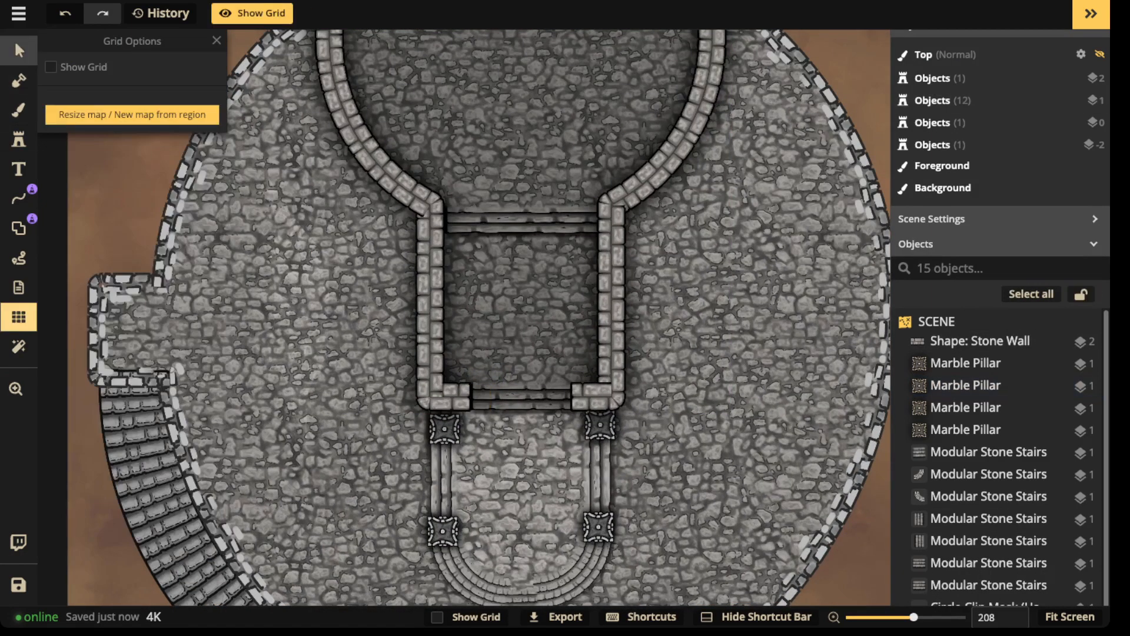
{"action": "left_click", "coordinate": [50, 66]}
{"action": "scroll", "coordinate": [559, 318], "scroll_direction": "up", "scroll_amount": 3}
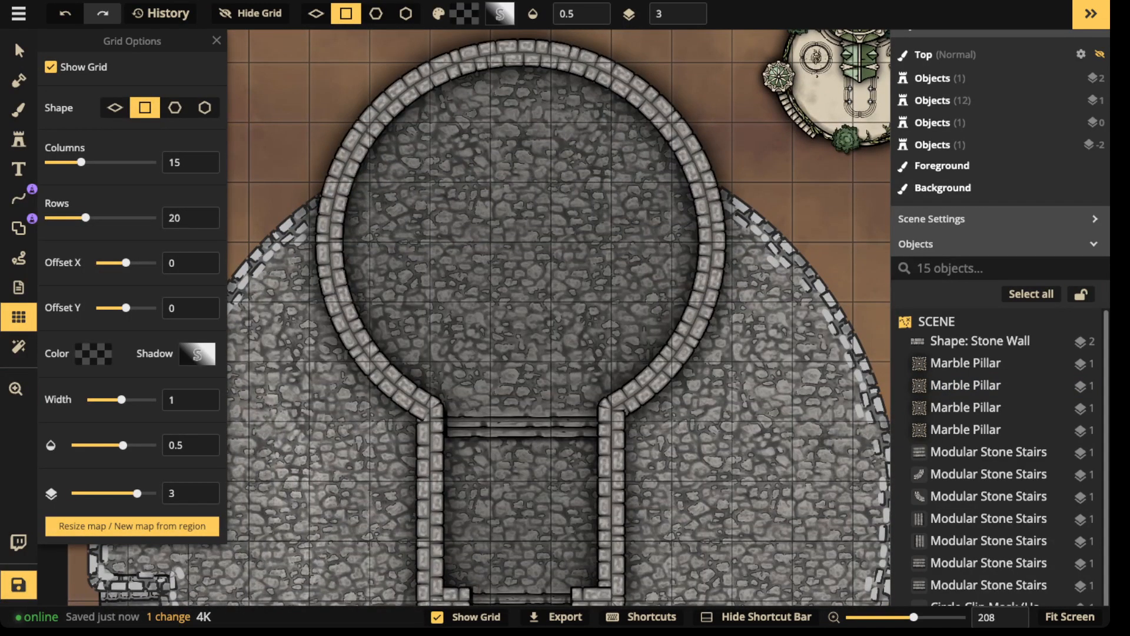
{"action": "scroll", "coordinate": [559, 318], "scroll_direction": "down", "scroll_amount": 3}
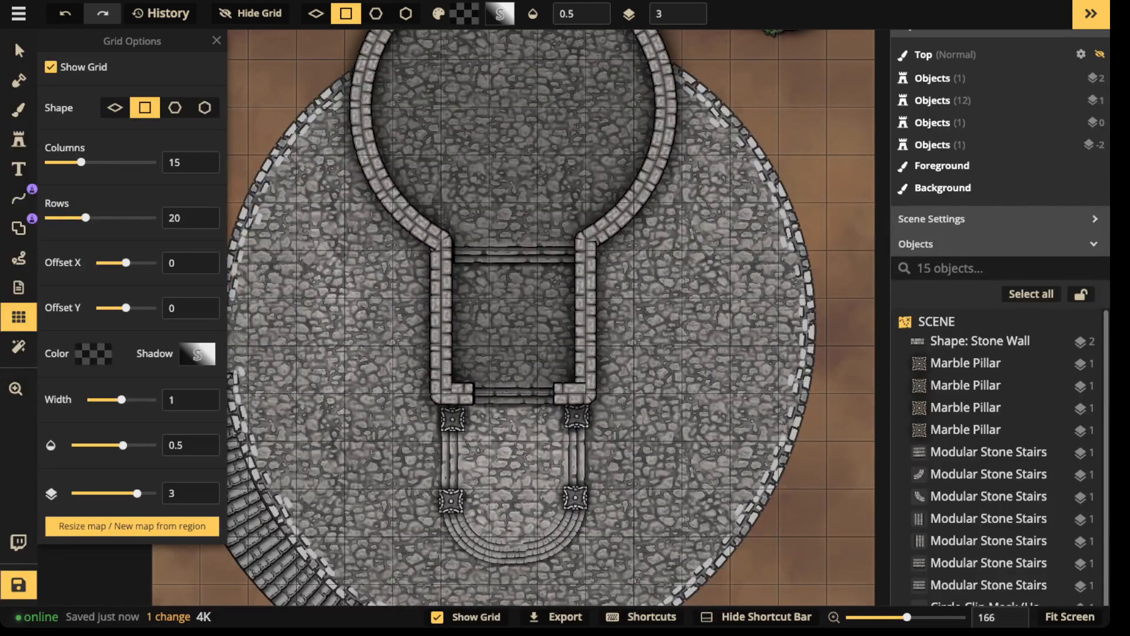
- Duplicate the northwest stair pillar four times and place the copies in a rectangle inside the round room
{"action": "key", "text": "Escape"}
{"action": "left_click", "coordinate": [452, 418]}
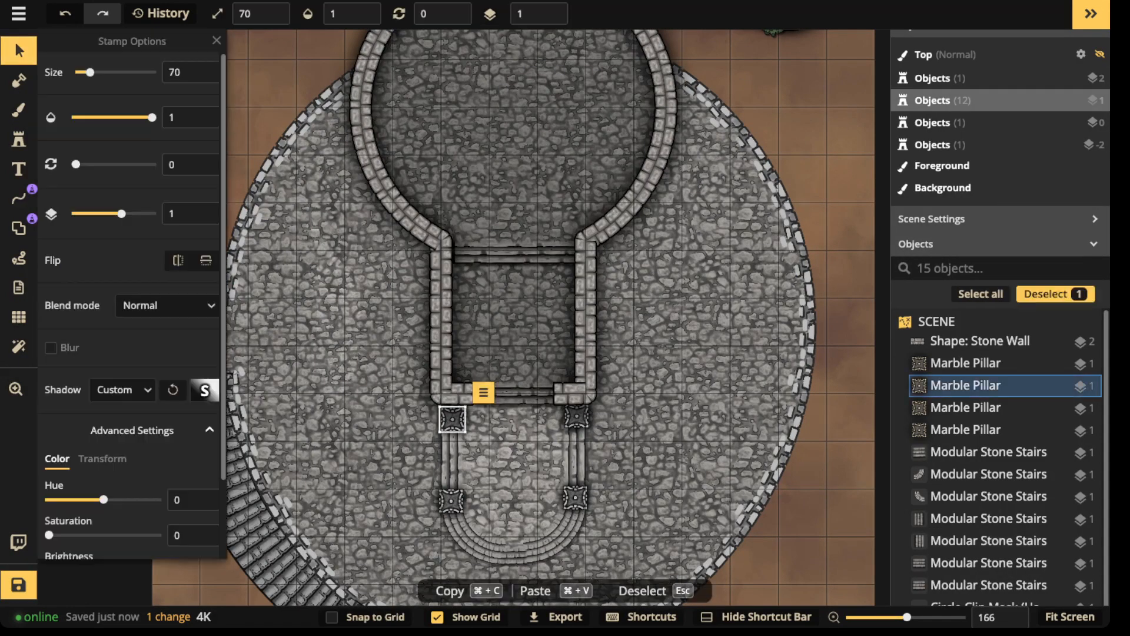
{"action": "scroll", "coordinate": [560, 318], "scroll_direction": "up", "scroll_amount": 3}
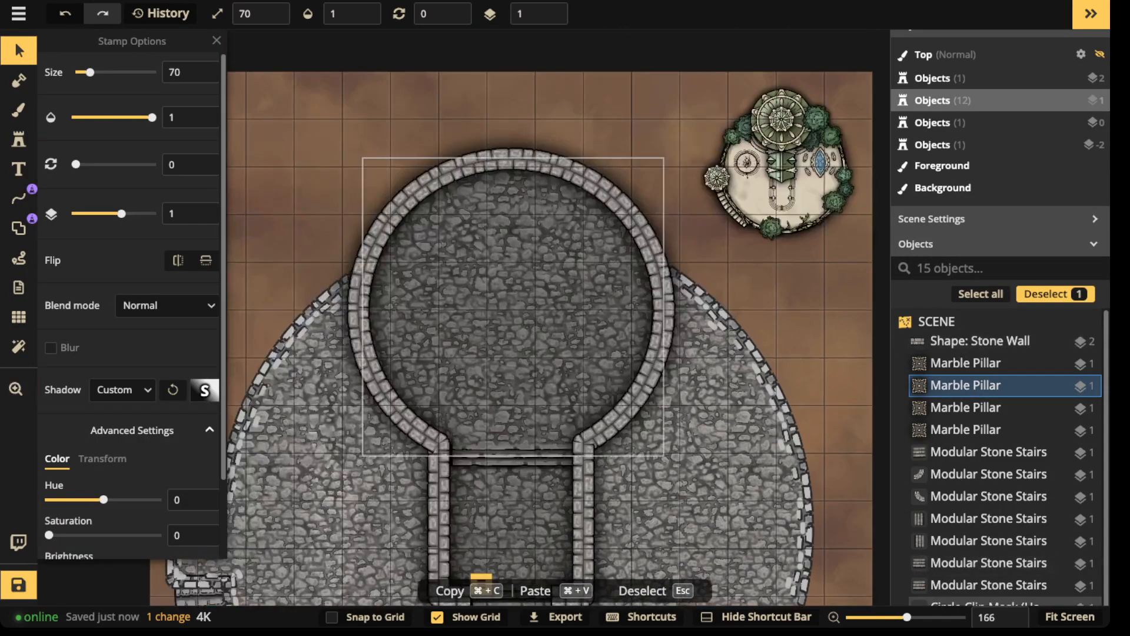
{"action": "key", "text": "super+v"}
{"action": "left_click_drag", "start_coordinate": [463, 277], "coordinate": [463, 242]}
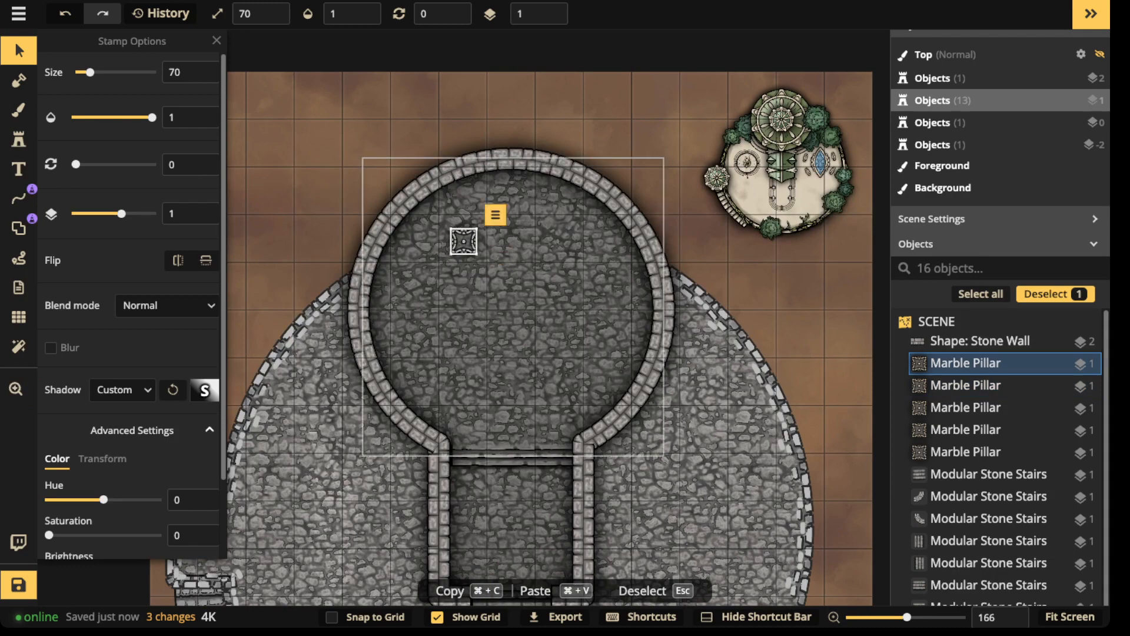
{"action": "key", "text": "super+v"}
{"action": "key", "text": "super+v"}
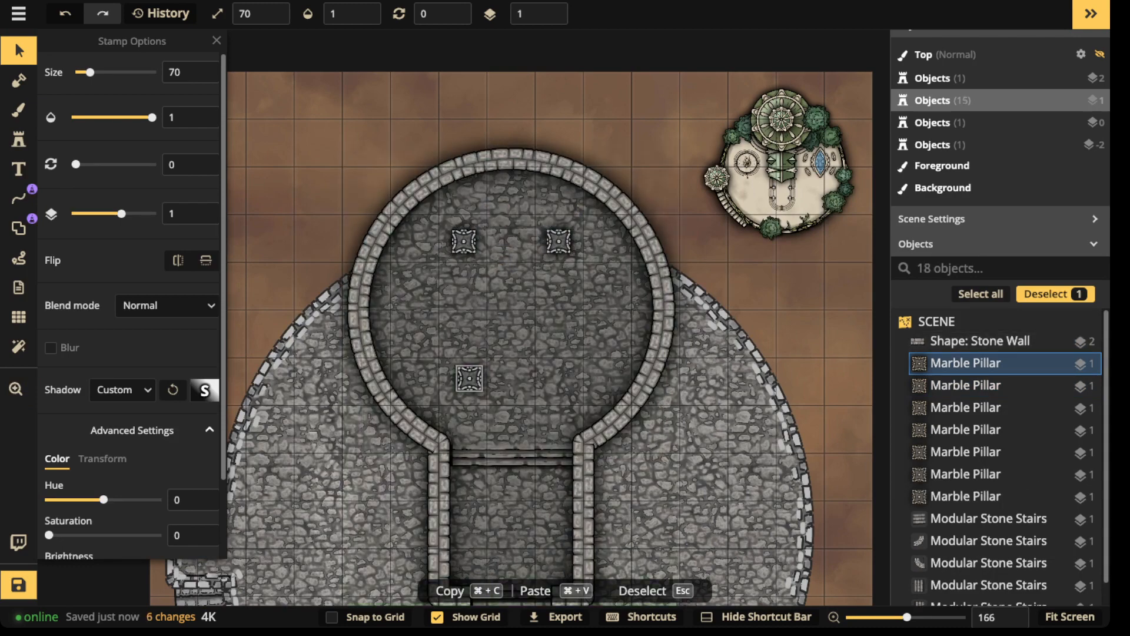
{"action": "key", "text": "super+v"}
{"action": "left_click_drag", "start_coordinate": [496, 353], "coordinate": [551, 378]}
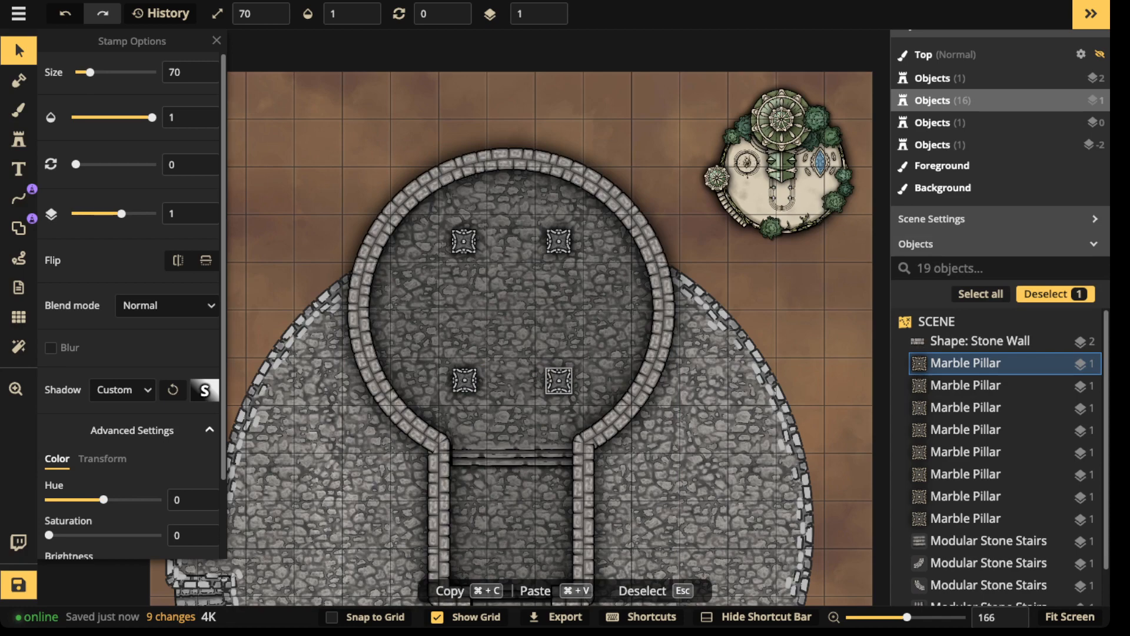
{"action": "left_click", "coordinate": [463, 242]}
{"action": "key", "text": "Escape"}
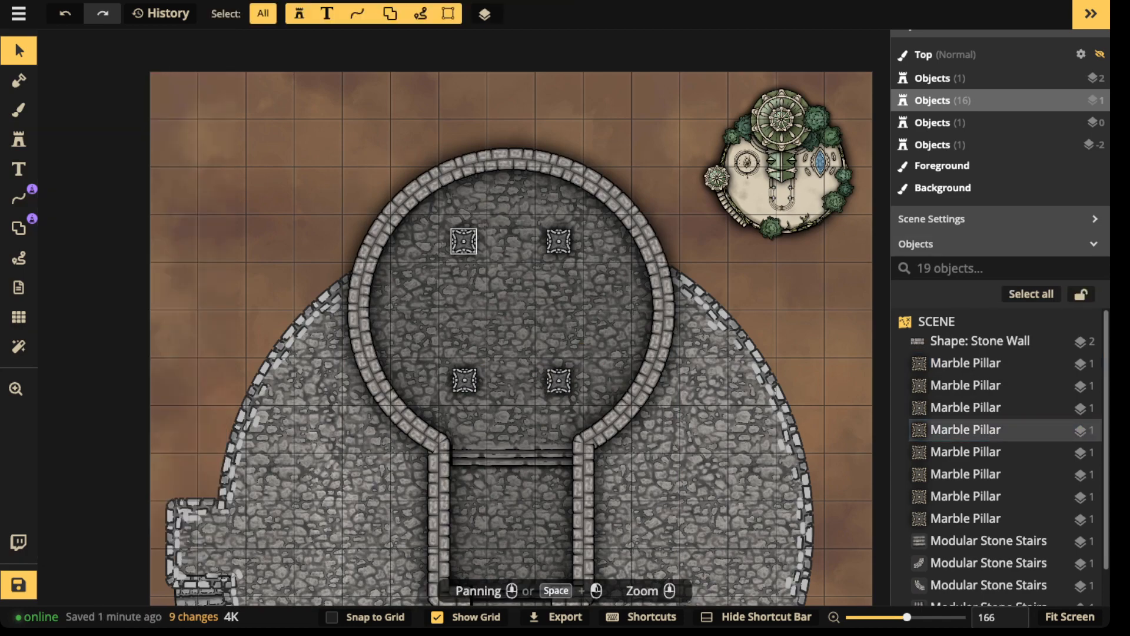
- Move two of the round room's pillars against its wall, one at the west side and one at the north
{"action": "scroll", "coordinate": [410, 255], "scroll_direction": "down", "scroll_amount": 3}
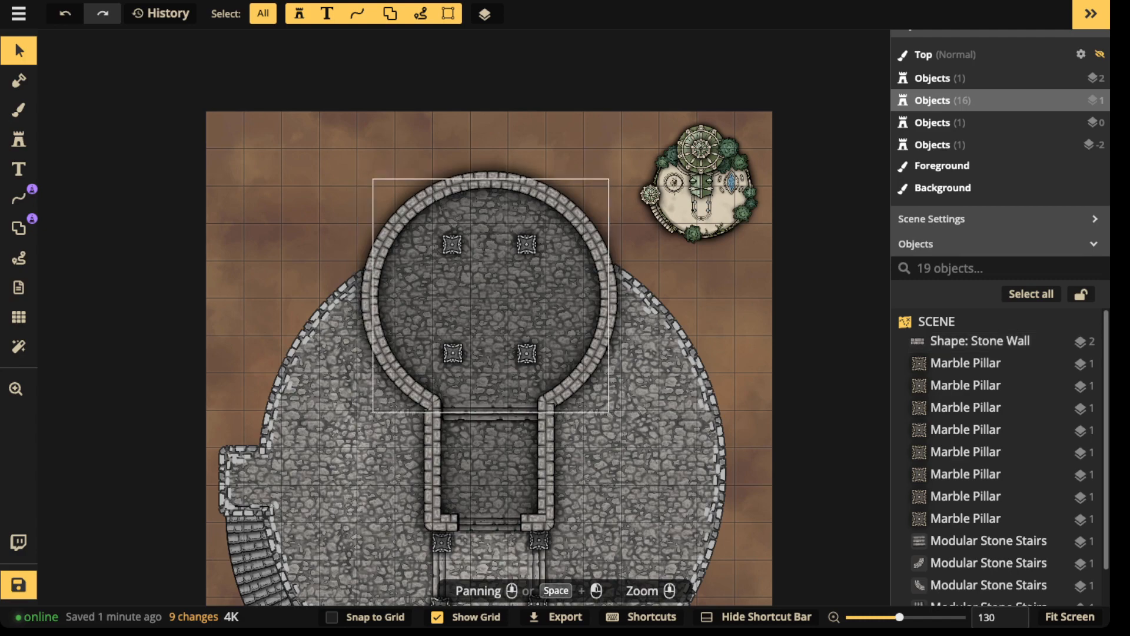
{"action": "left_click", "coordinate": [471, 265]}
{"action": "left_click", "coordinate": [451, 245]}
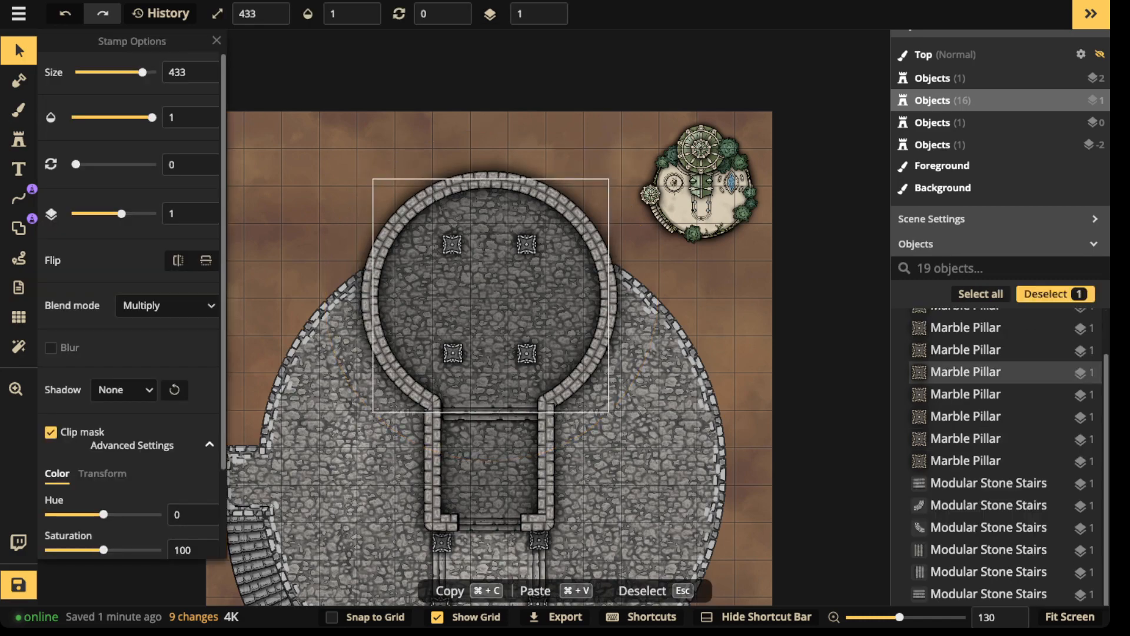
{"action": "scroll", "coordinate": [443, 247], "scroll_direction": "up", "scroll_amount": 5}
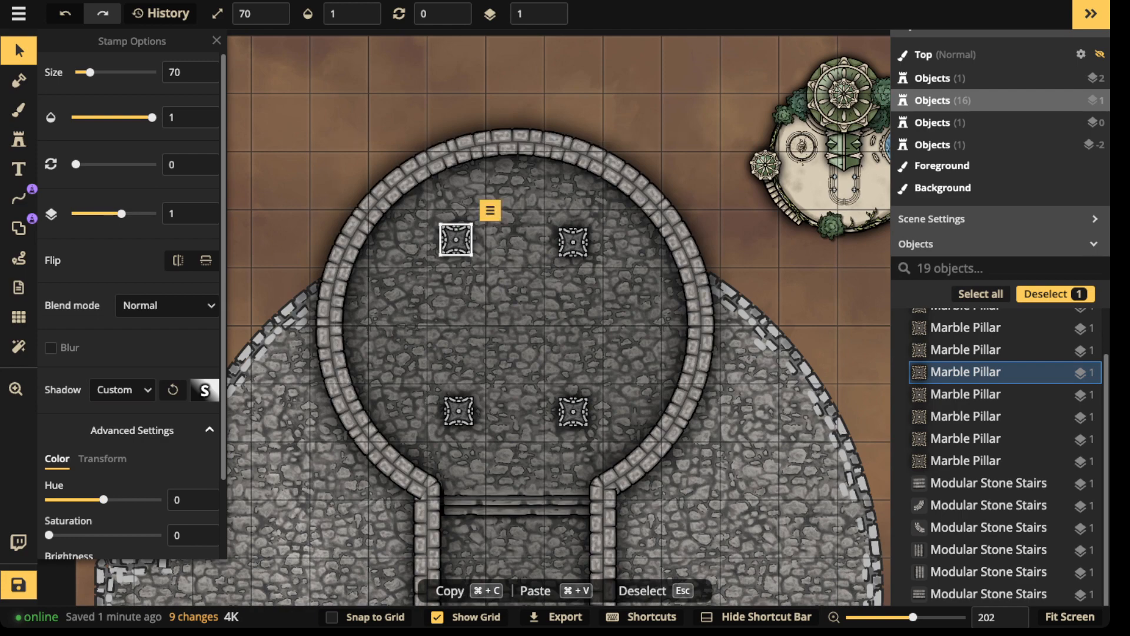
{"action": "left_click_drag", "start_coordinate": [456, 239], "coordinate": [354, 327]}
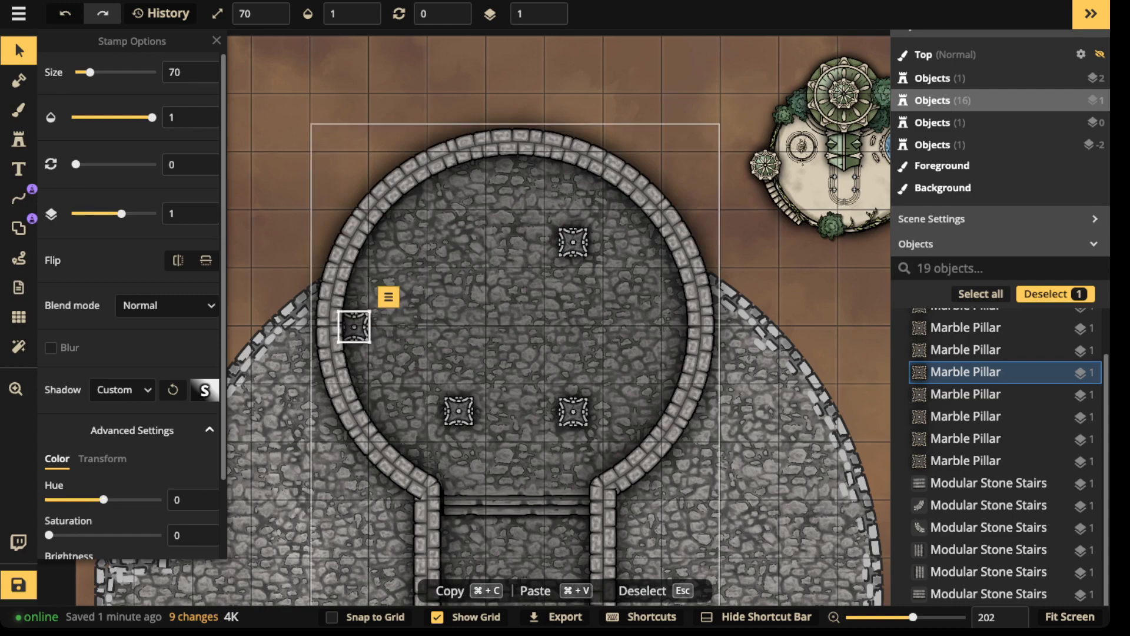
{"action": "left_click", "coordinate": [459, 410]}
{"action": "left_click_drag", "start_coordinate": [459, 410], "coordinate": [511, 171]}
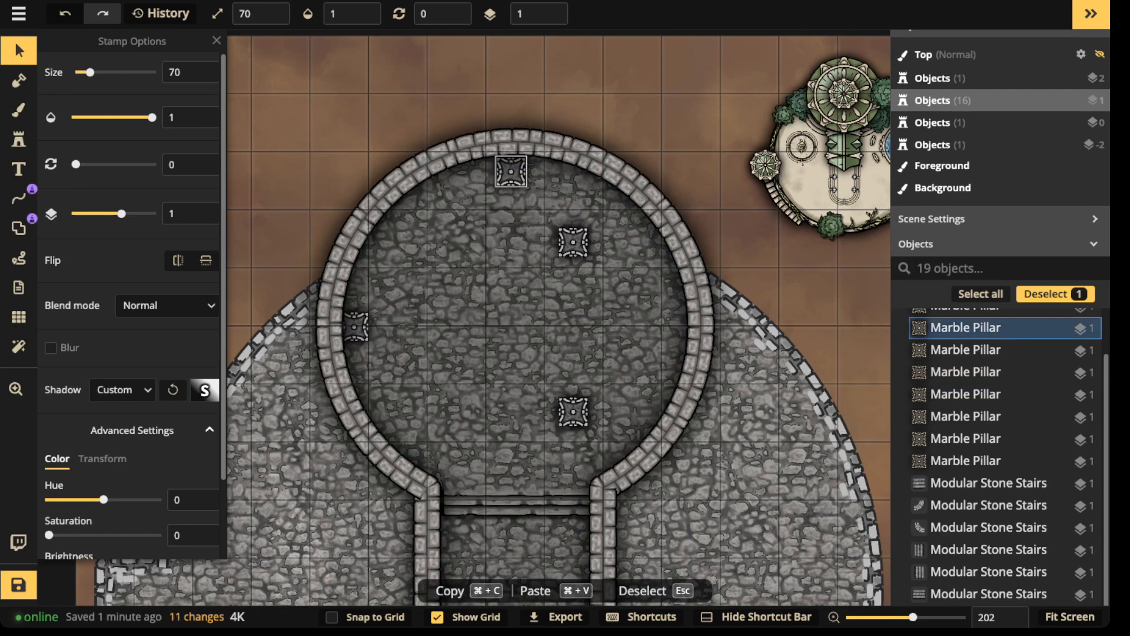
- Move the northeast pillar to the room's northwest wall, rotate it 45°, and delete the remaining southeast pillar
{"action": "left_click_drag", "start_coordinate": [573, 242], "coordinate": [398, 221]}
{"action": "scroll", "coordinate": [393, 227], "scroll_direction": "down", "scroll_amount": 3}
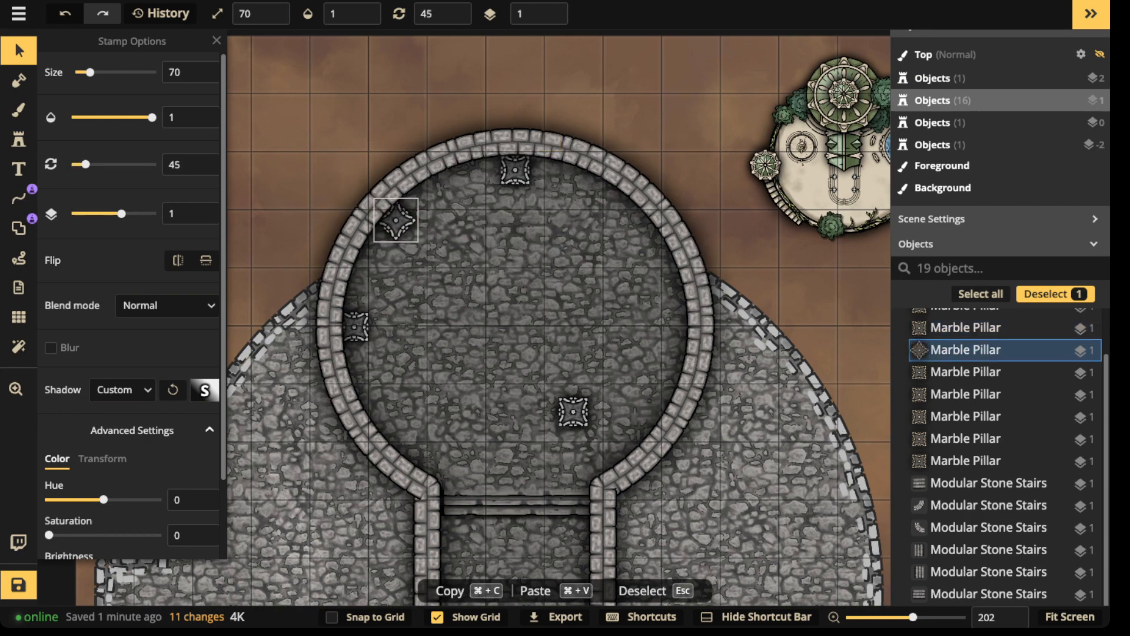
{"action": "left_click", "coordinate": [572, 411]}
{"action": "key", "text": "Delete"}
- Duplicate the west, northwest and north wall pillars together, rotate the copies 180°, and align them with the opposite side of the room
{"action": "left_click", "coordinate": [354, 326]}
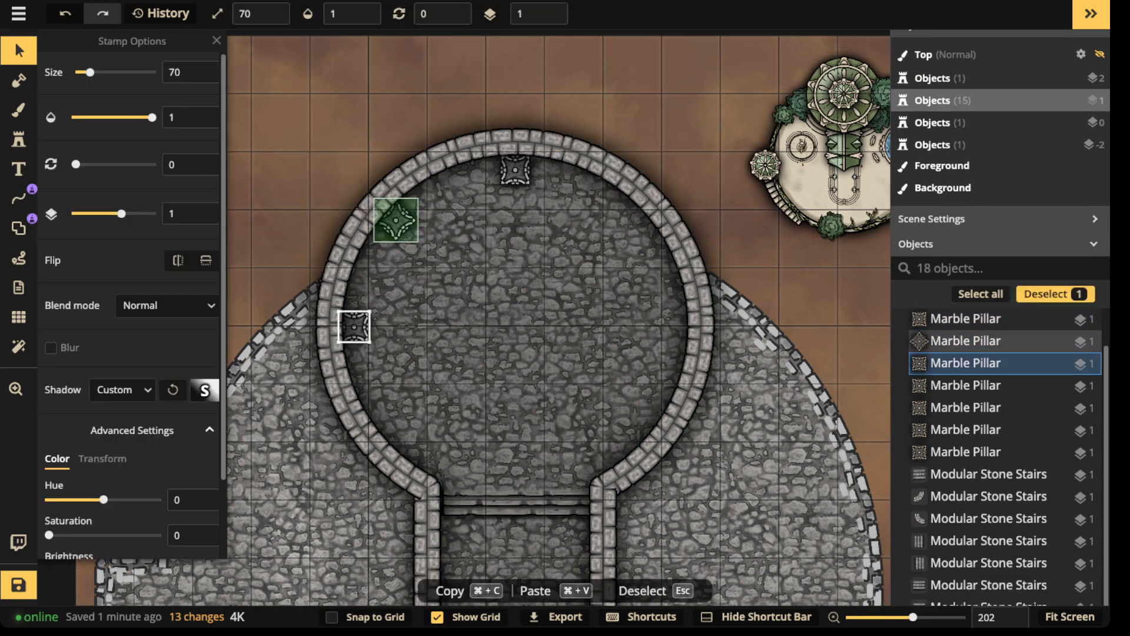
{"action": "left_click", "coordinate": [396, 221], "text": "shift"}
{"action": "left_click", "coordinate": [514, 170], "text": "shift"}
{"action": "key", "text": "super+c"}
{"action": "key", "text": "super+v"}
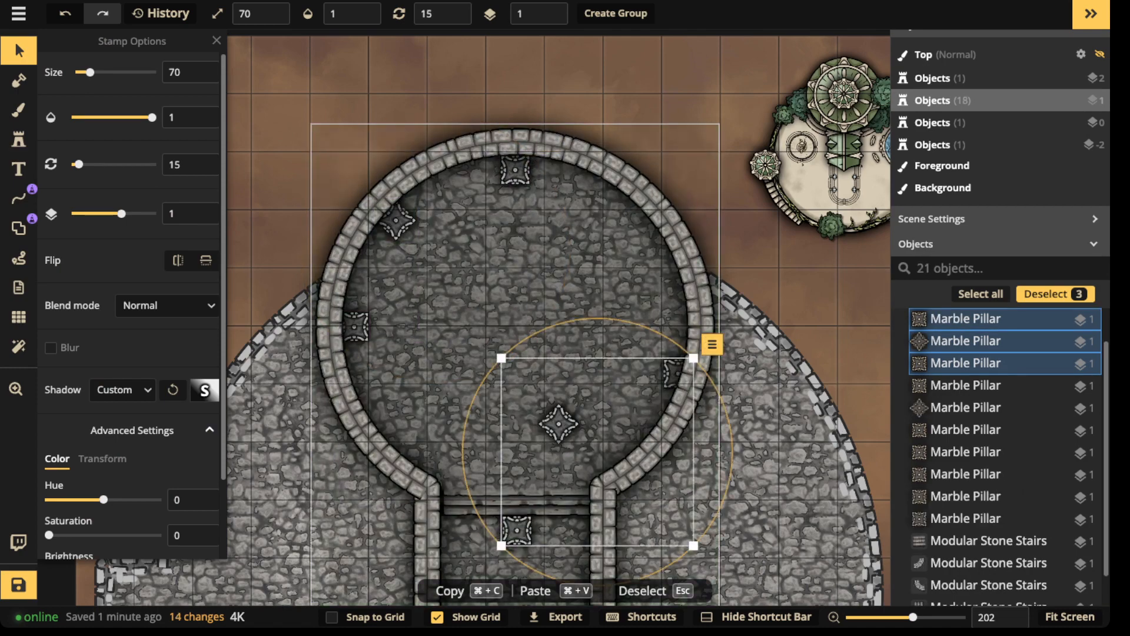
{"action": "left_click_drag", "start_coordinate": [731, 452], "coordinate": [459, 452]}
{"action": "left_click_drag", "start_coordinate": [597, 452], "coordinate": [596, 402]}
- Delete the surplus pillar standing at the corridor opening
{"action": "left_click", "coordinate": [515, 480]}
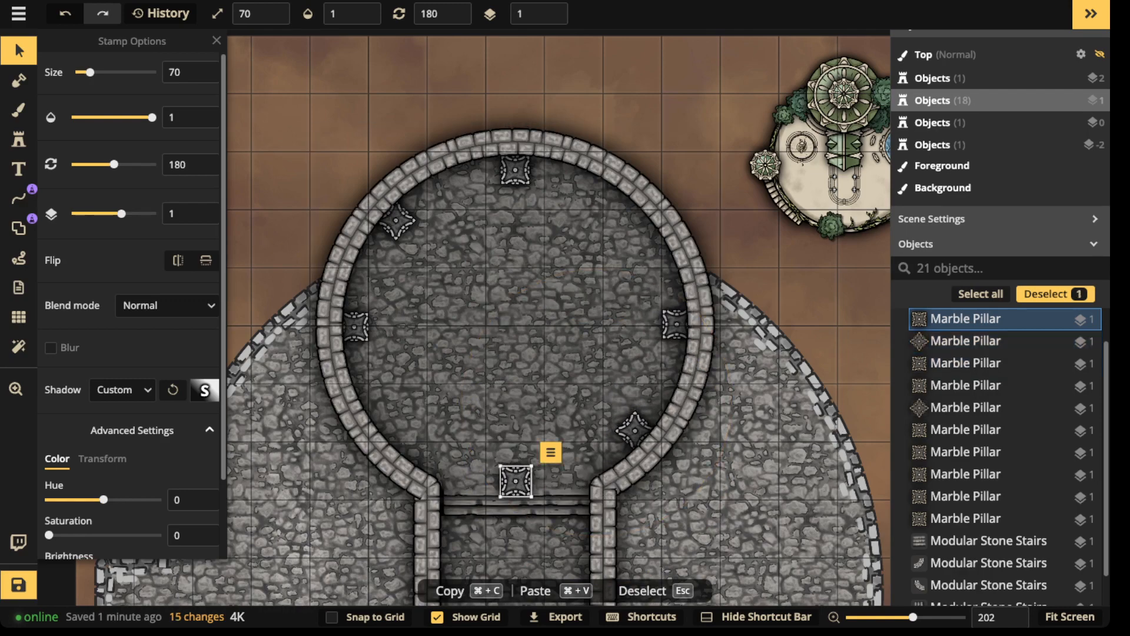
{"action": "left_click_drag", "start_coordinate": [516, 481], "coordinate": [471, 409]}
{"action": "key", "text": "Delete"}
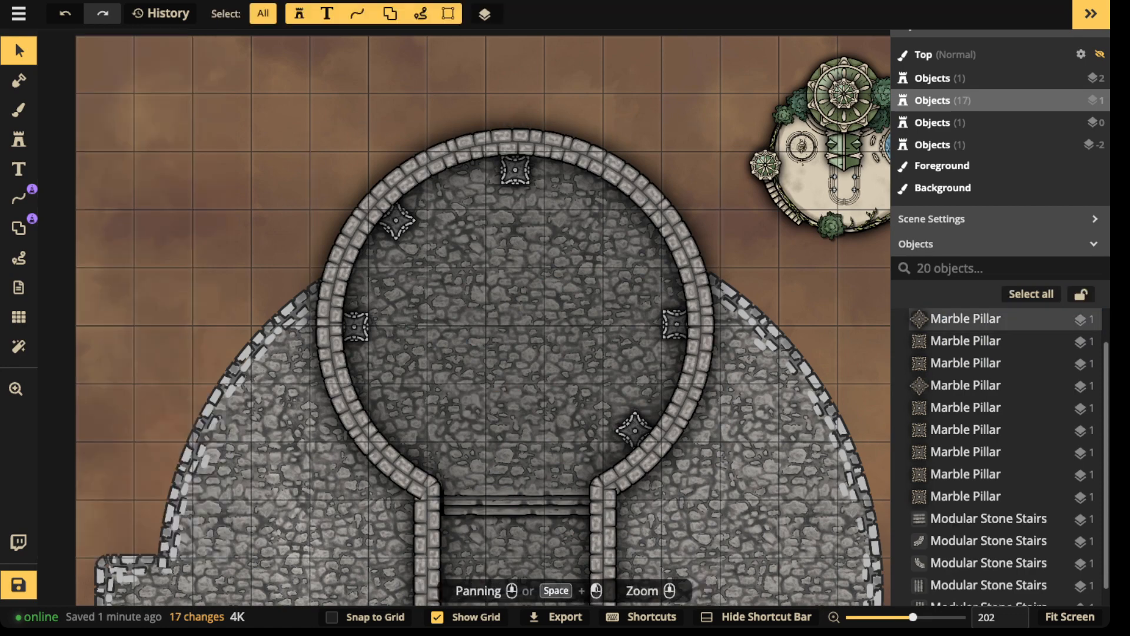
- Copy the diagonal southeast pillar and place duplicates against the round room's southwest and northeast walls
{"action": "left_click", "coordinate": [635, 429]}
{"action": "key", "text": "super+c"}
{"action": "key", "text": "super+v"}
{"action": "left_click_drag", "start_coordinate": [309, 408], "coordinate": [311, 411]}
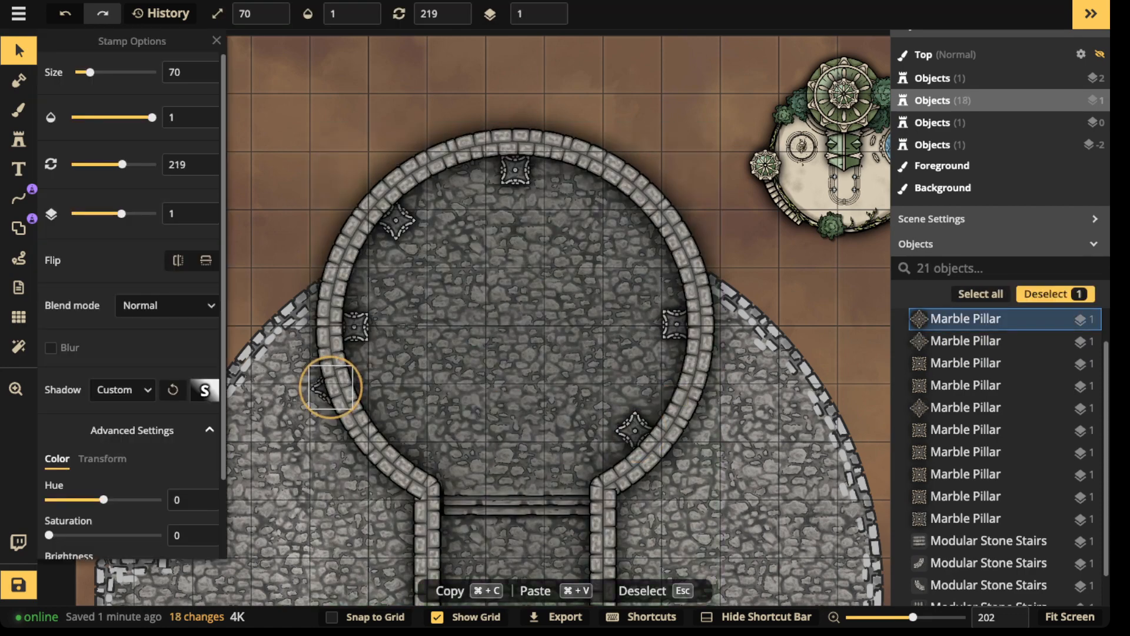
{"action": "key", "text": "super+z"}
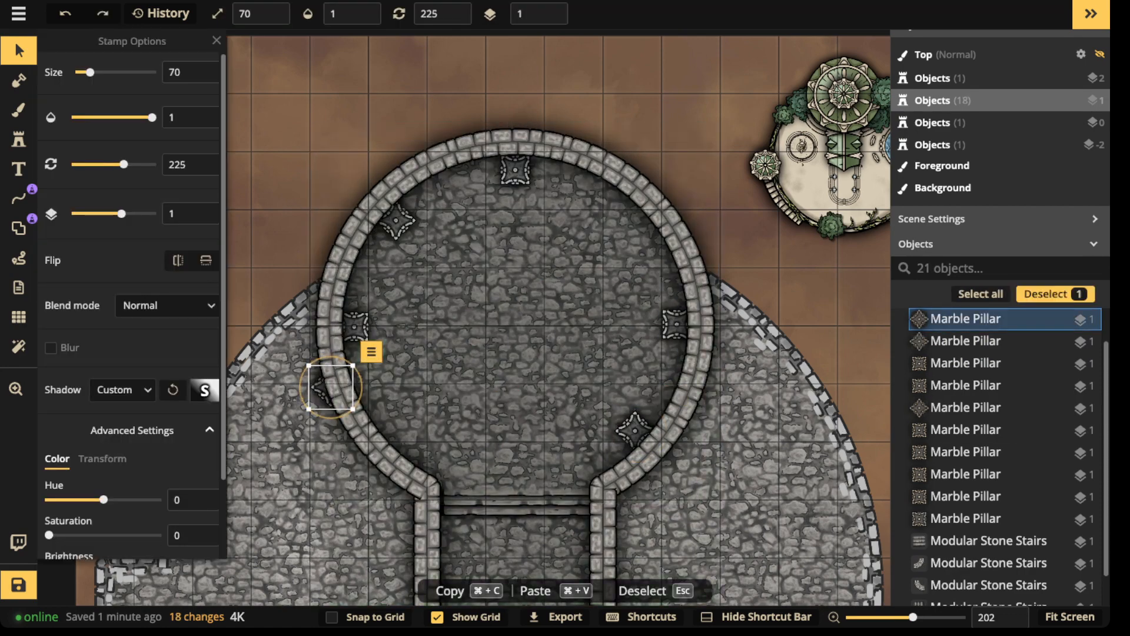
{"action": "left_click_drag", "start_coordinate": [331, 387], "coordinate": [389, 420]}
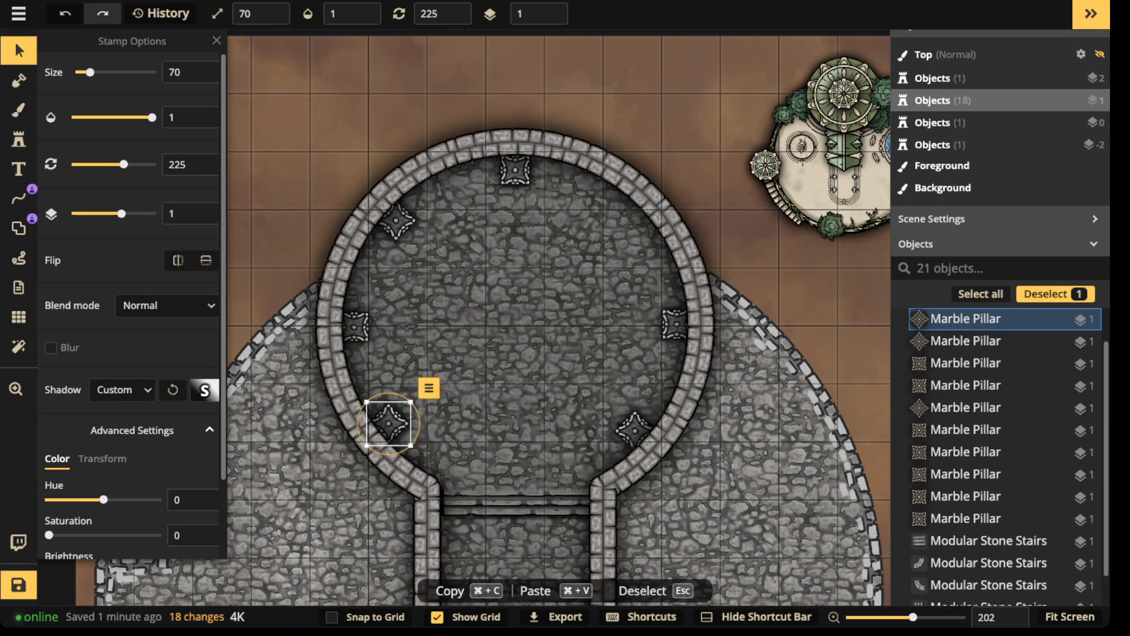
{"action": "key", "text": "super+v"}
{"action": "left_click_drag", "start_coordinate": [623, 229], "coordinate": [633, 220]}
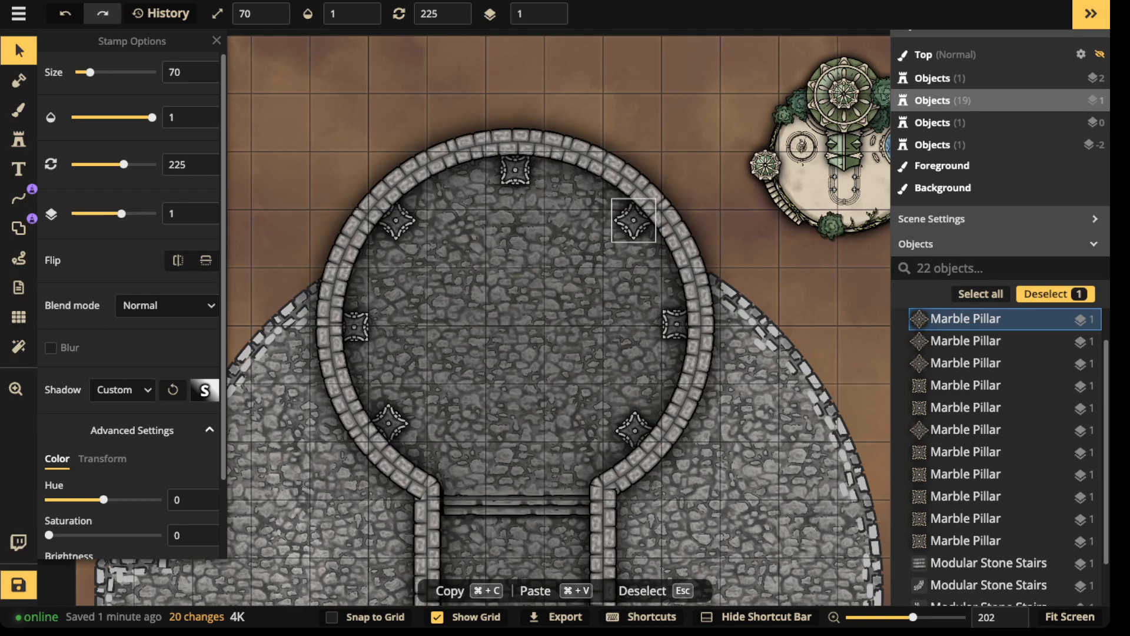
{"action": "key", "text": "Escape"}
- Nudge the north, northwest and southeast pillars slightly so they sit closer to the round wall
{"action": "scroll", "coordinate": [469, 238], "scroll_direction": "down", "scroll_amount": 3}
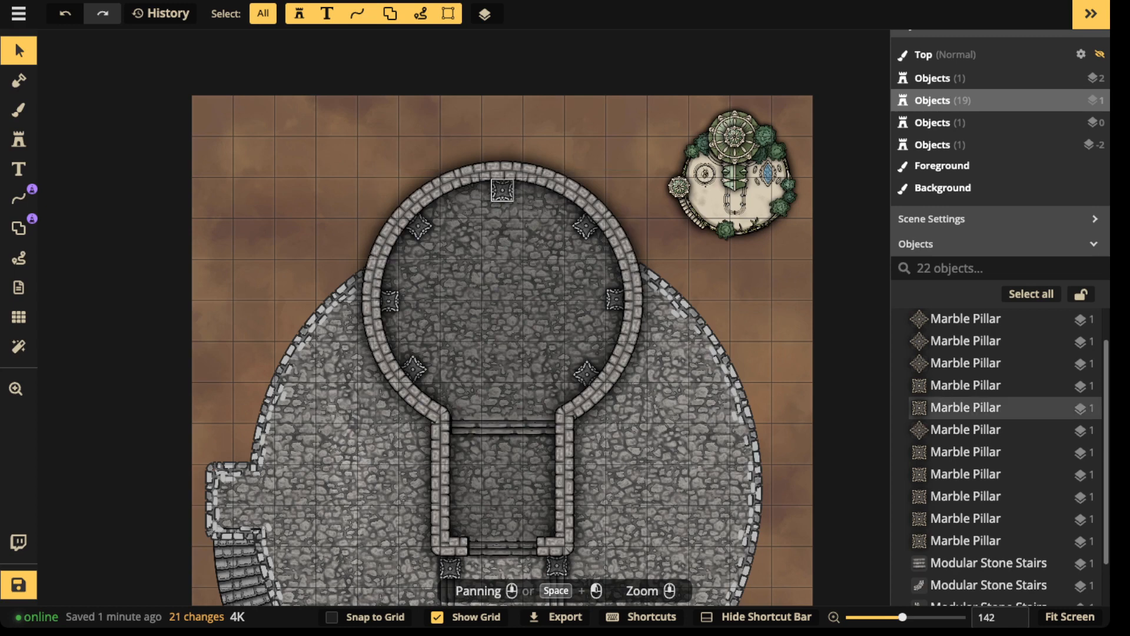
{"action": "left_click_drag", "start_coordinate": [502, 191], "coordinate": [502, 189]}
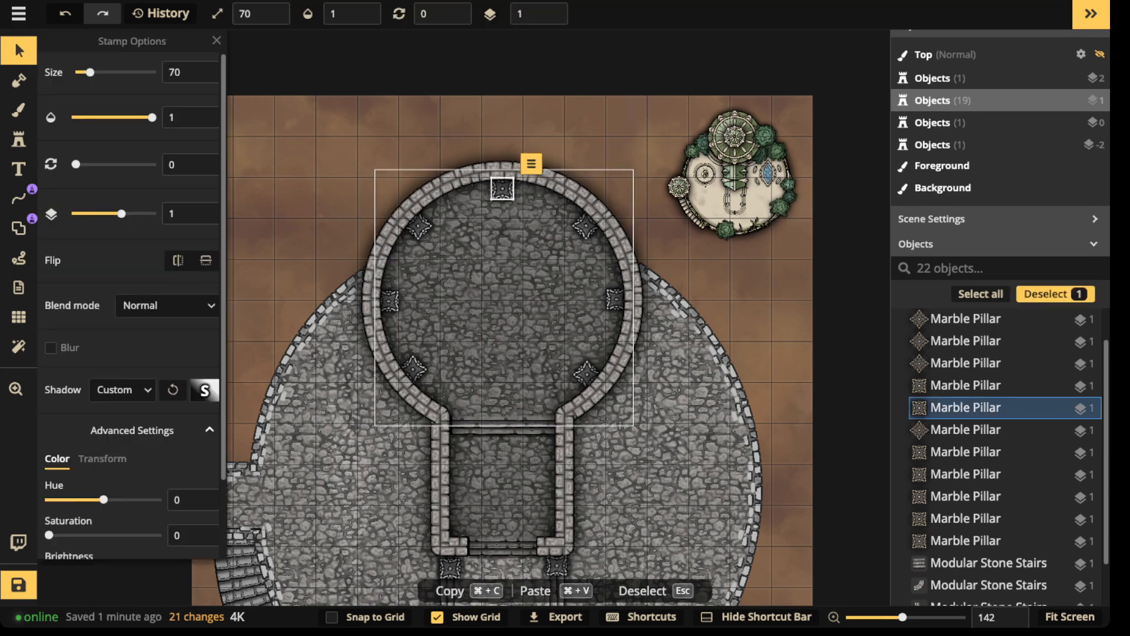
{"action": "left_click_drag", "start_coordinate": [419, 226], "coordinate": [417, 225]}
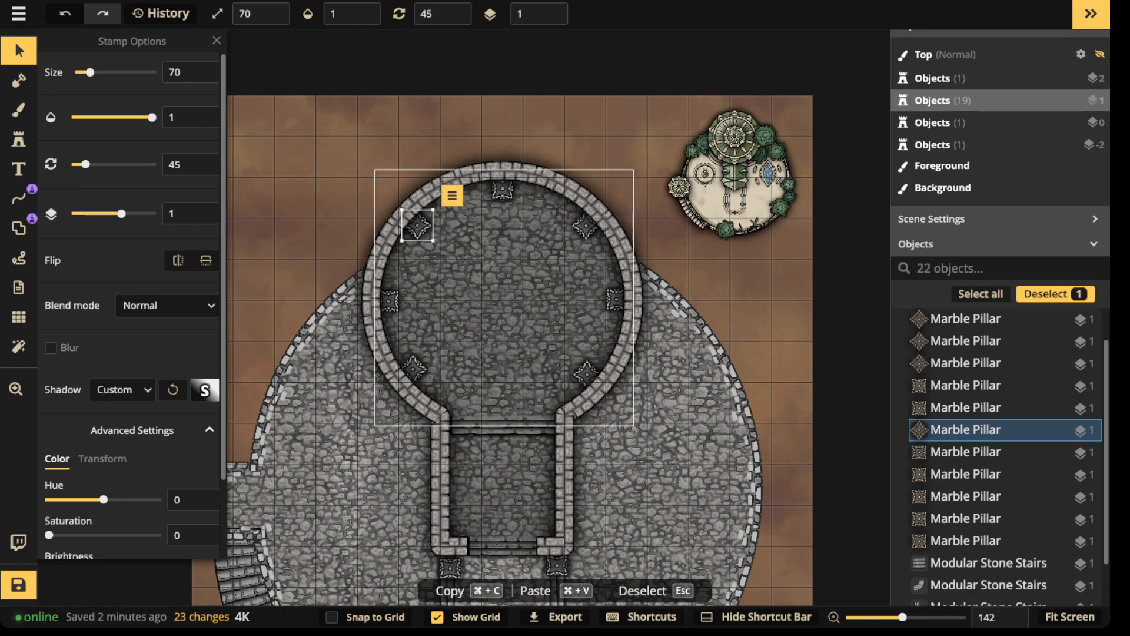
{"action": "key", "text": "Escape"}
{"action": "left_click_drag", "start_coordinate": [587, 375], "coordinate": [589, 372]}
{"action": "key", "text": "Escape"}
{"action": "scroll", "coordinate": [479, 292], "scroll_direction": "down", "scroll_amount": 1}
{"action": "scroll", "coordinate": [479, 292], "scroll_direction": "down", "scroll_amount": 2}
{"action": "scroll", "coordinate": [489, 333], "scroll_direction": "up", "scroll_amount": 3}
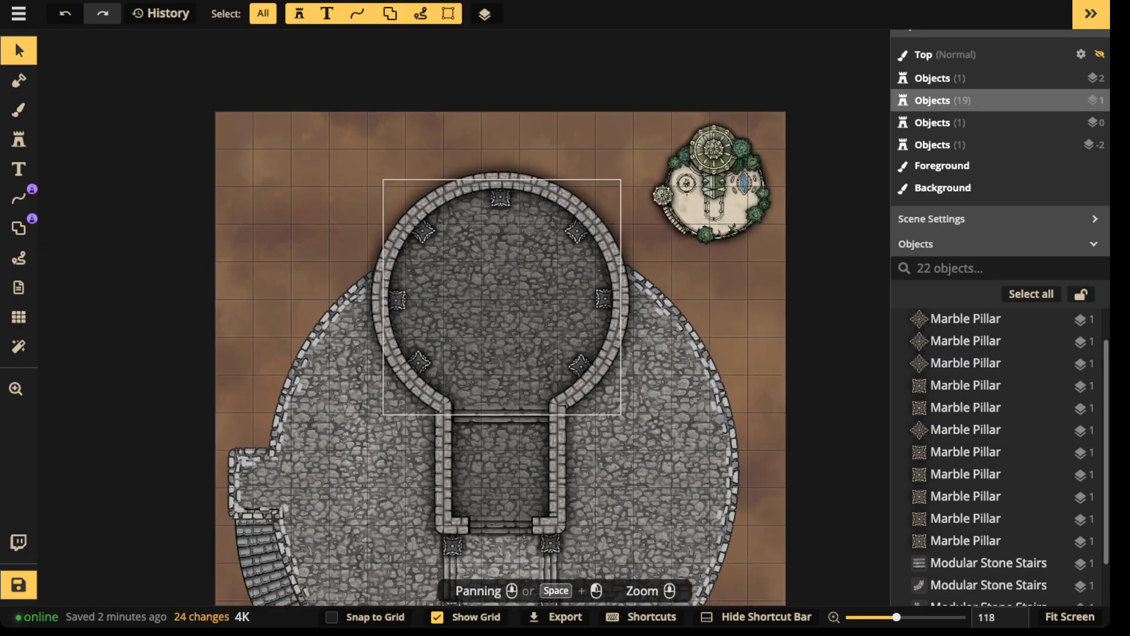
{"action": "left_click_drag", "start_coordinate": [490, 347], "coordinate": [491, 245]}
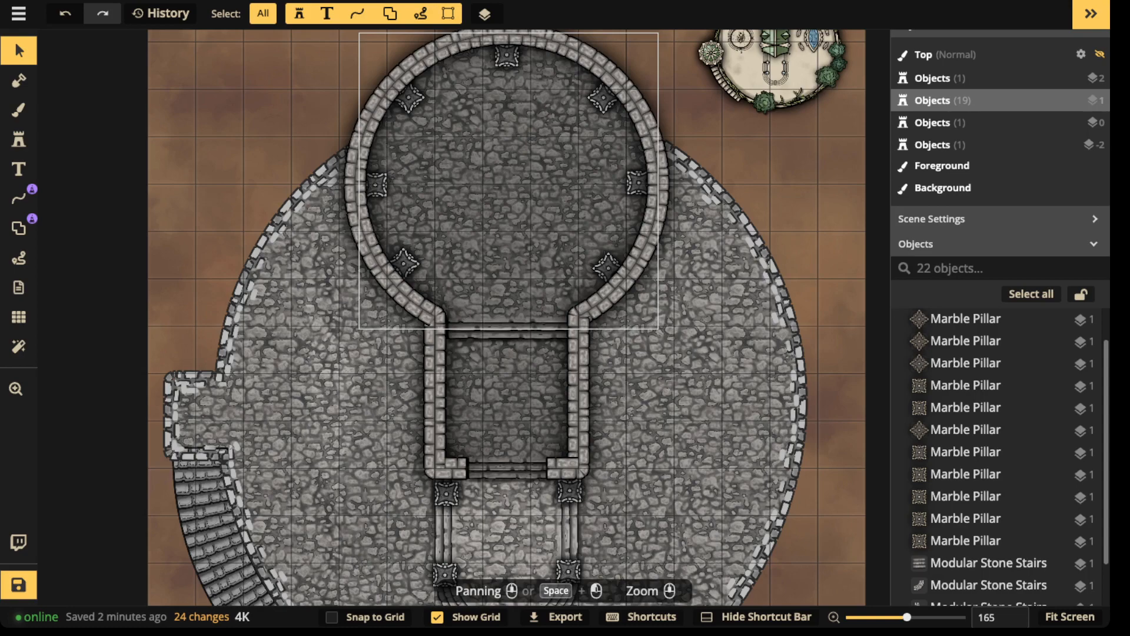
{"action": "scroll", "coordinate": [429, 177], "scroll_direction": "down", "scroll_amount": 5}
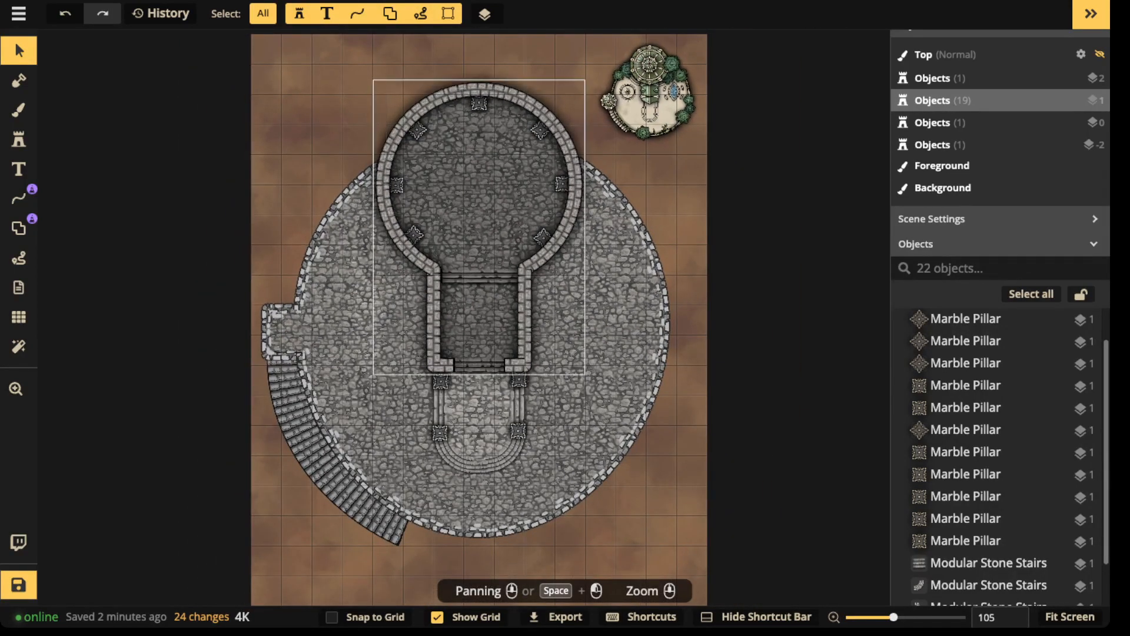
{"action": "scroll", "coordinate": [448, 212], "scroll_direction": "up", "scroll_amount": 3}
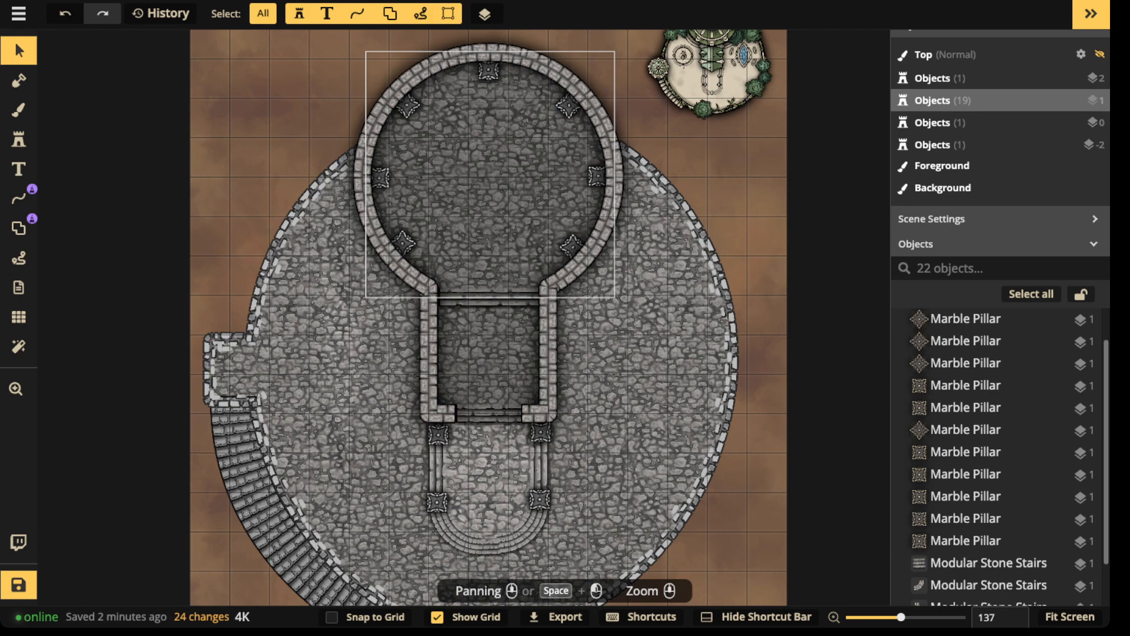
{"action": "scroll", "coordinate": [422, 158], "scroll_direction": "up", "scroll_amount": 1}
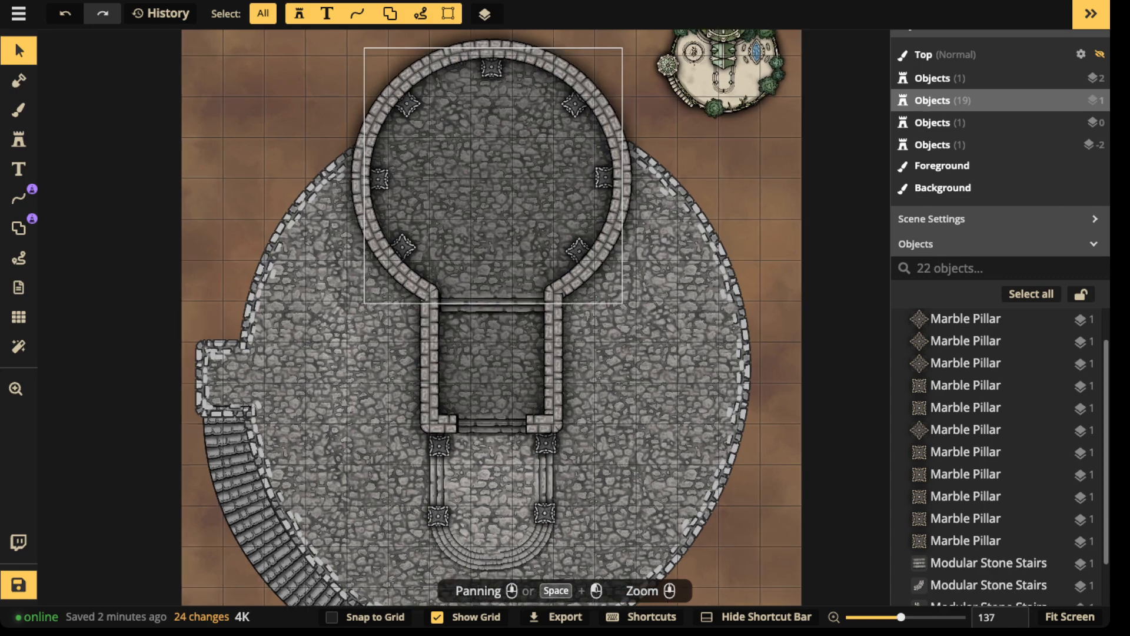
- Group the selected walls, floors, stairs and marble pillars of the temple under the name Ground Floor
{"action": "scroll", "coordinate": [422, 159], "scroll_direction": "down", "scroll_amount": 4}
{"action": "left_click_drag", "start_coordinate": [348, 65], "coordinate": [583, 515]}
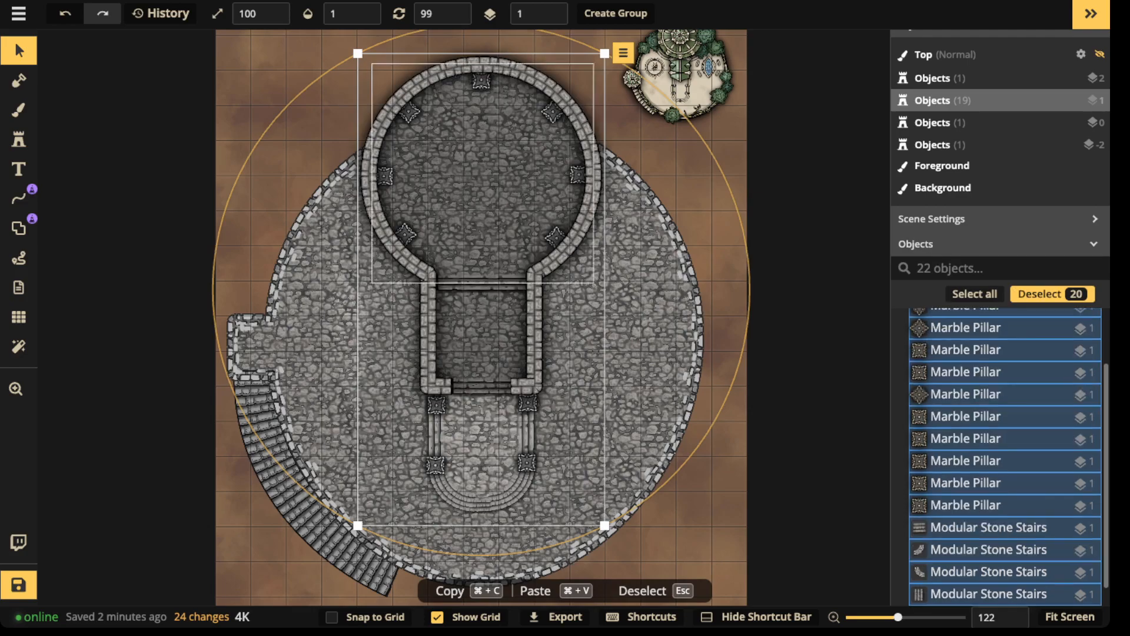
{"action": "left_click", "coordinate": [615, 13]}
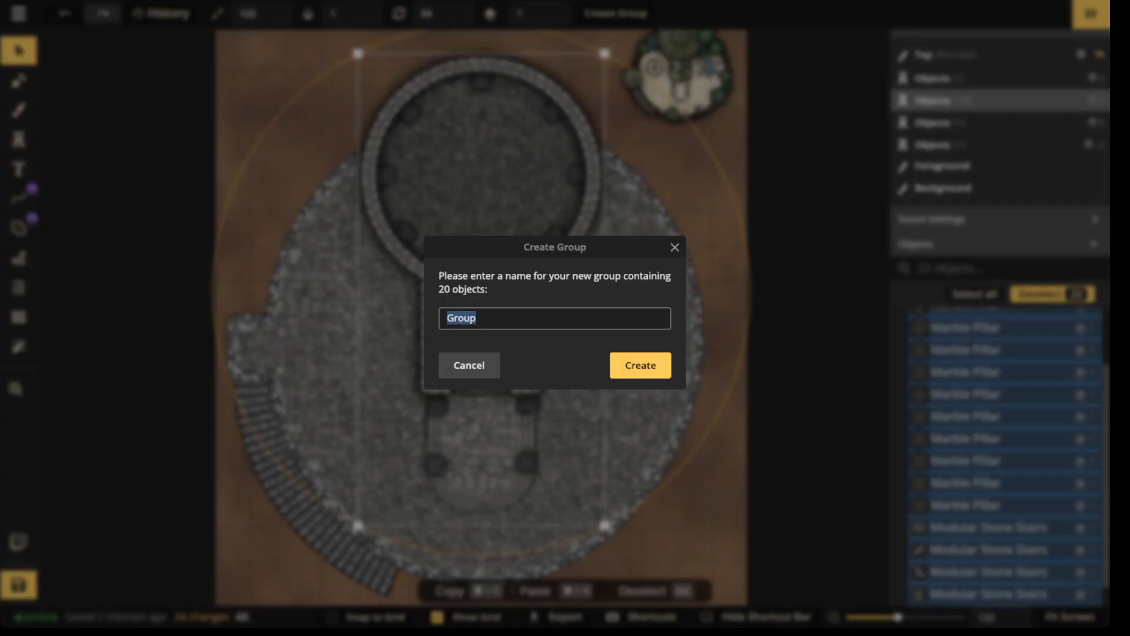
{"action": "type", "text": "Ground Floor"}
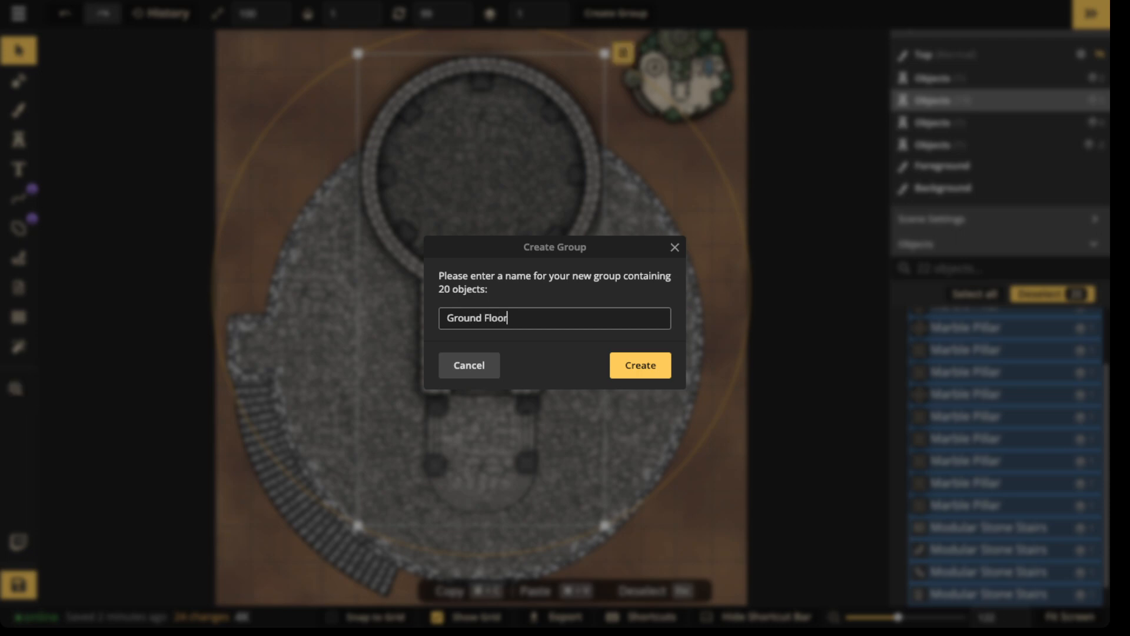
{"action": "key", "text": "Return"}
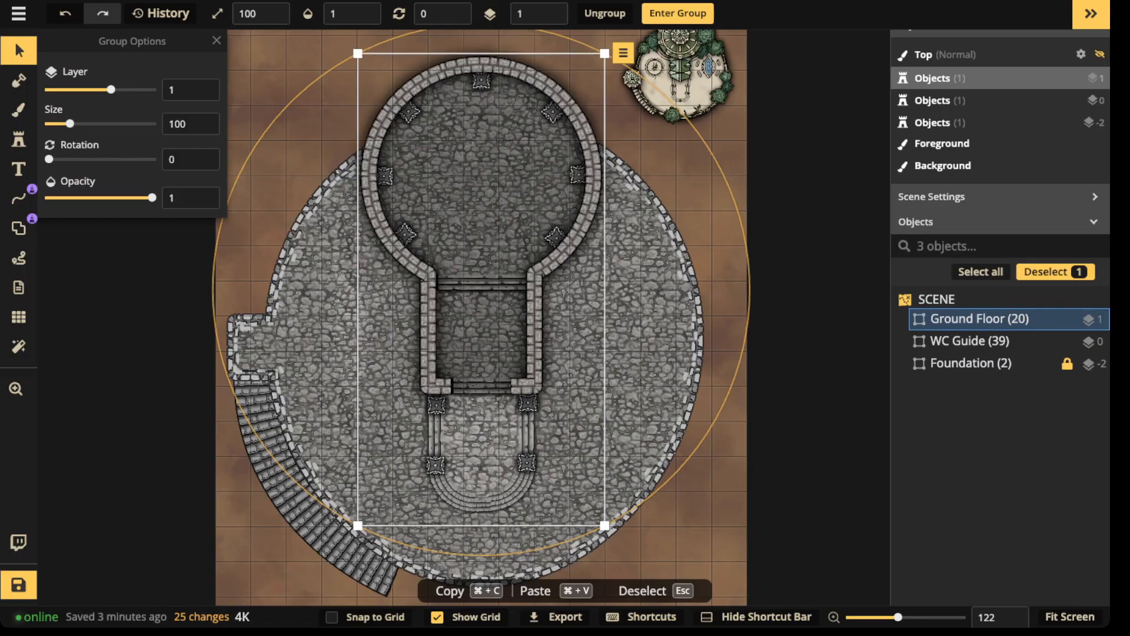
- Lock the Ground Floor group in its original position and deselect it
{"action": "left_click_drag", "start_coordinate": [481, 289], "coordinate": [432, 283]}
{"action": "key", "text": "super+z"}
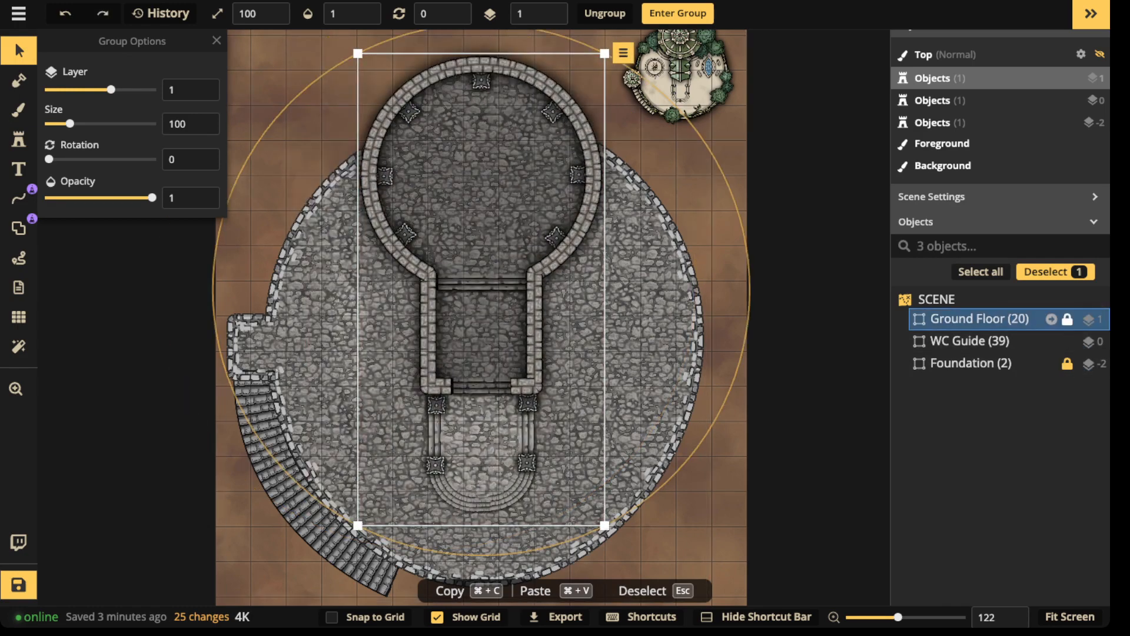
{"action": "left_click", "coordinate": [1067, 319]}
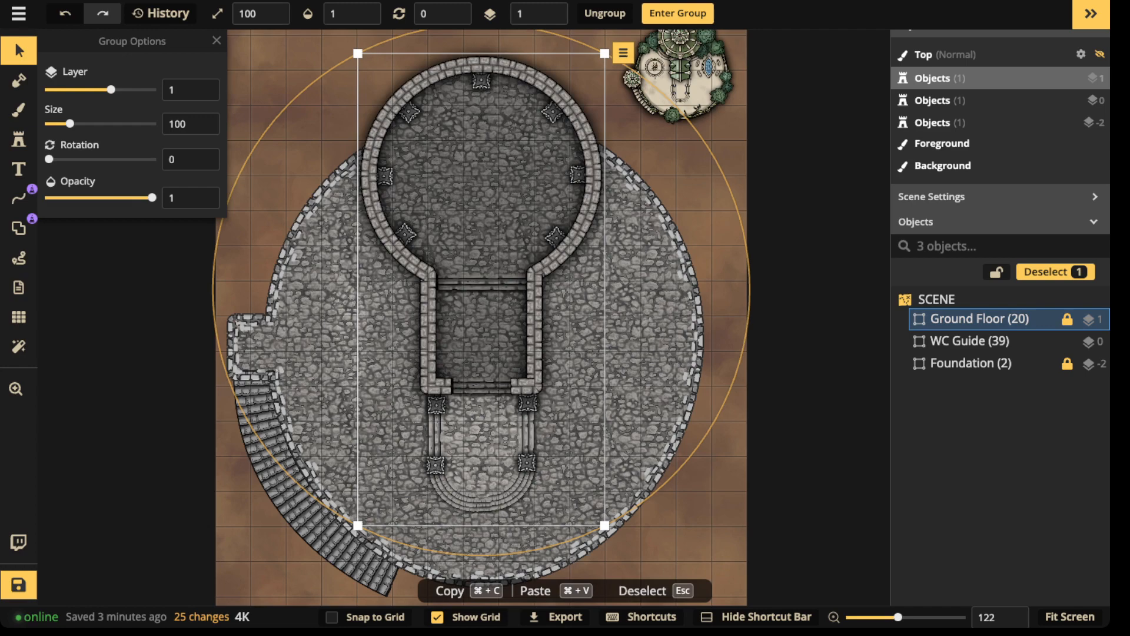
{"action": "key", "text": "Escape"}
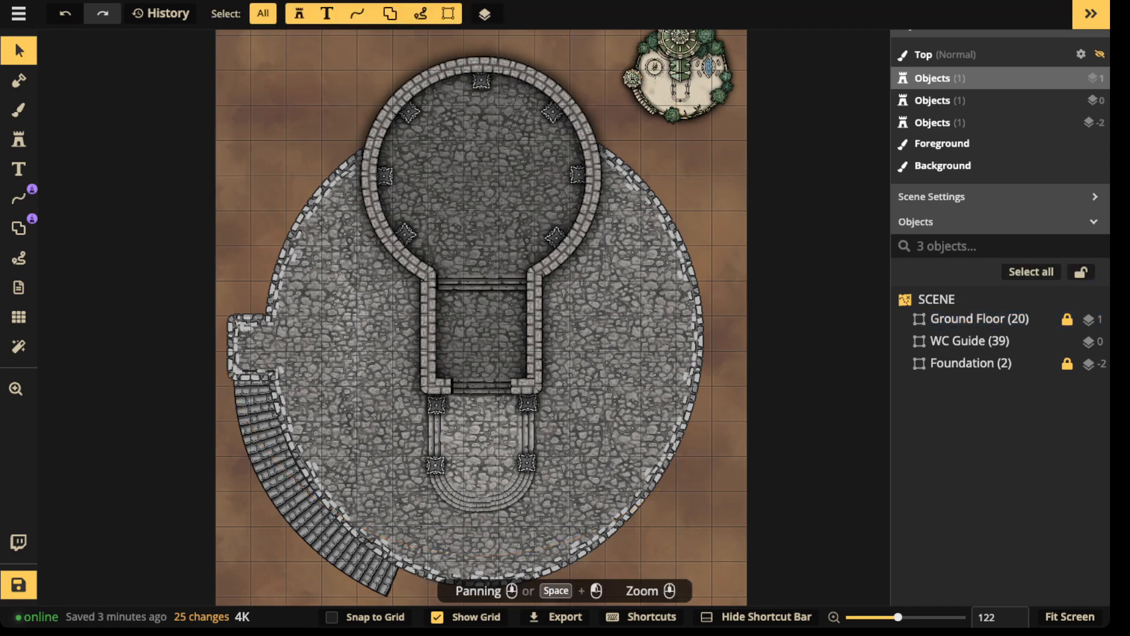
- Examine the WC Guide miniature in the map's northeast corner for the placement of trees around the temple
{"action": "scroll", "coordinate": [487, 323], "scroll_direction": "down", "scroll_amount": 3}
{"action": "left_click_drag", "start_coordinate": [488, 323], "coordinate": [447, 306]}
{"action": "scroll", "coordinate": [509, 284], "scroll_direction": "down", "scroll_amount": 3}
{"action": "scroll", "coordinate": [509, 268], "scroll_direction": "up", "scroll_amount": 3}
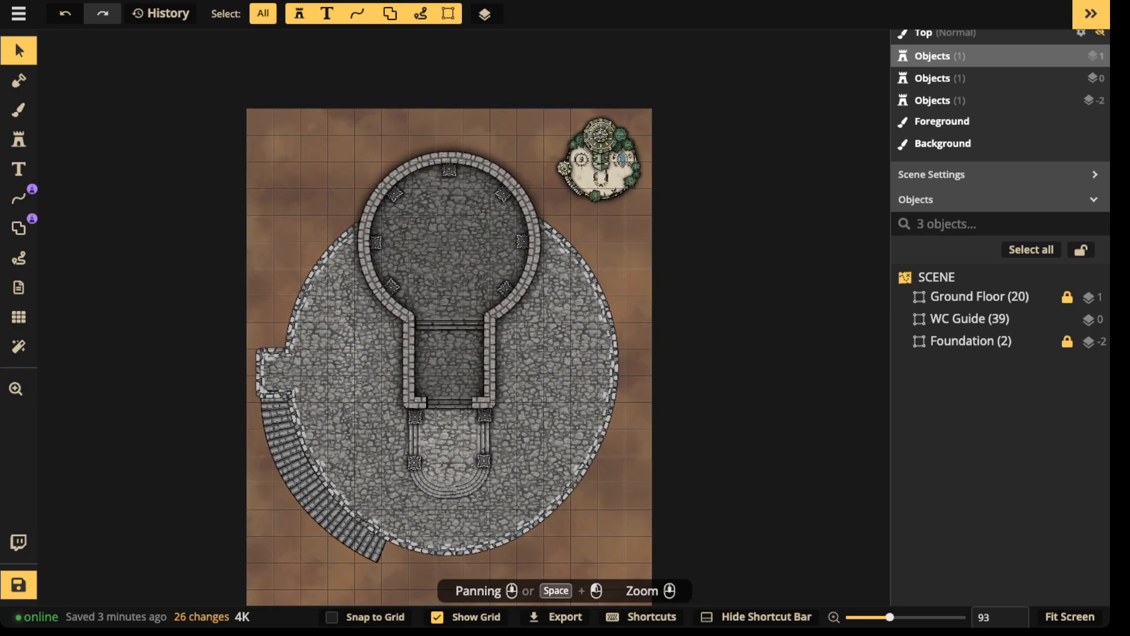
{"action": "left_click", "coordinate": [605, 155]}
{"action": "scroll", "coordinate": [605, 155], "scroll_direction": "up", "scroll_amount": 5}
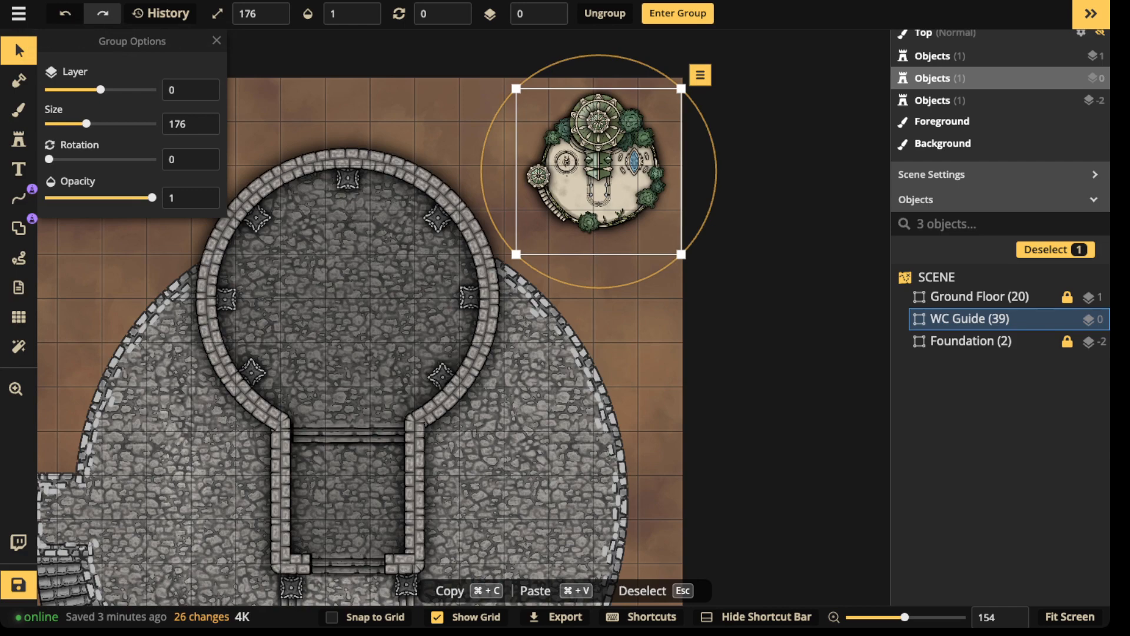
{"action": "scroll", "coordinate": [419, 246], "scroll_direction": "down", "scroll_amount": 3}
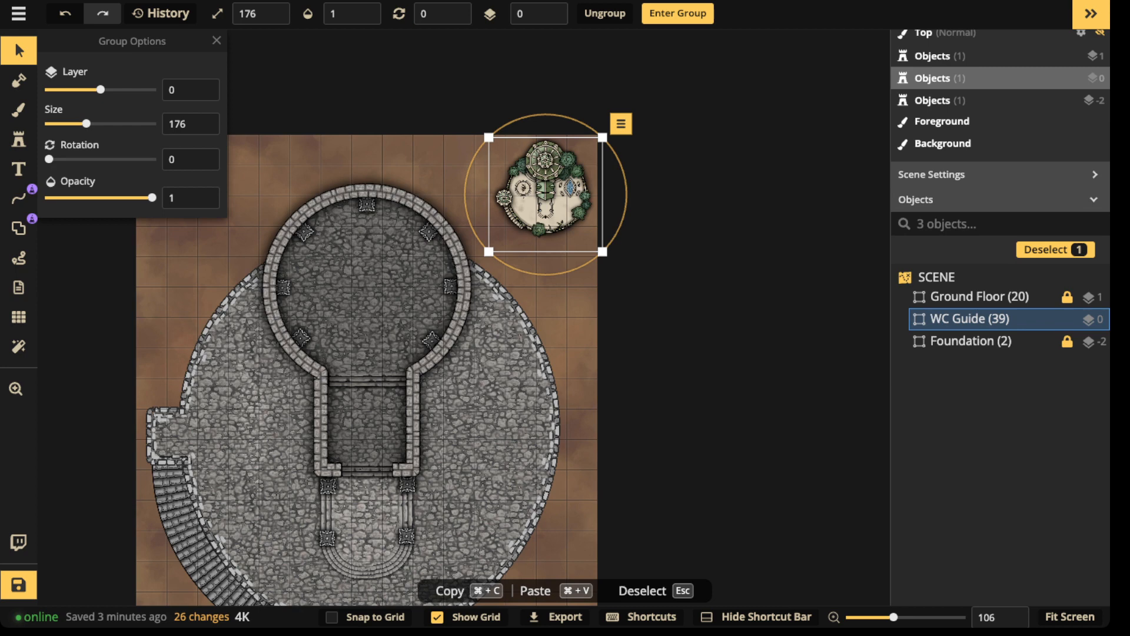
- Search the stamp catalog for "tree" and choose the round green tree stamp from the Core pack
{"action": "left_click", "coordinate": [18, 139]}
{"action": "left_click", "coordinate": [91, 111]}
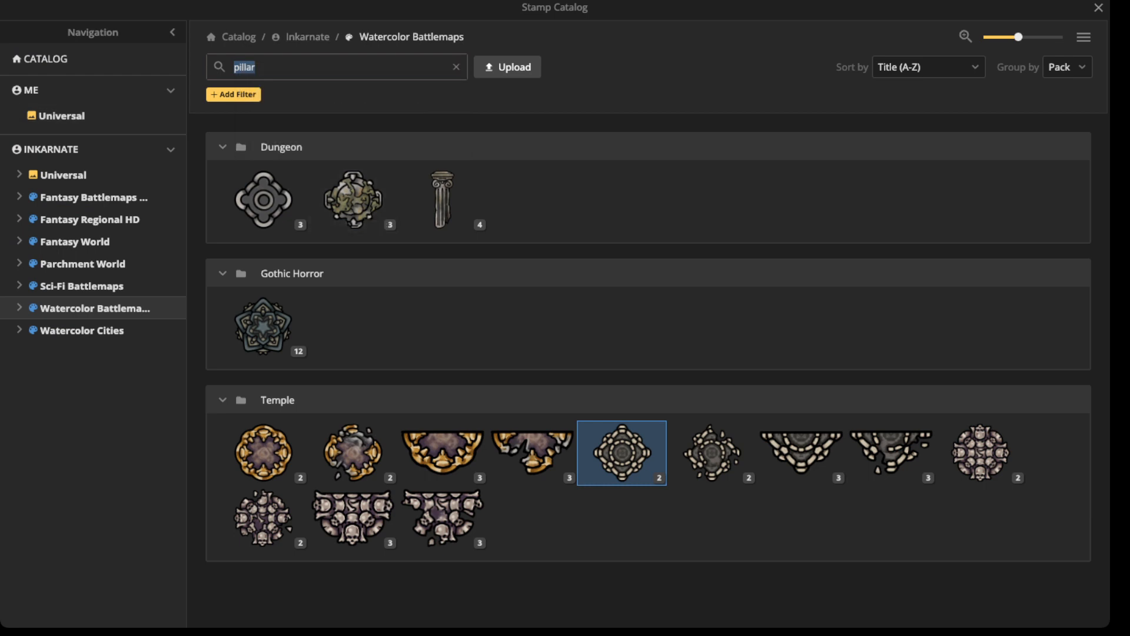
{"action": "type", "text": "tree"}
{"action": "key", "text": "Return"}
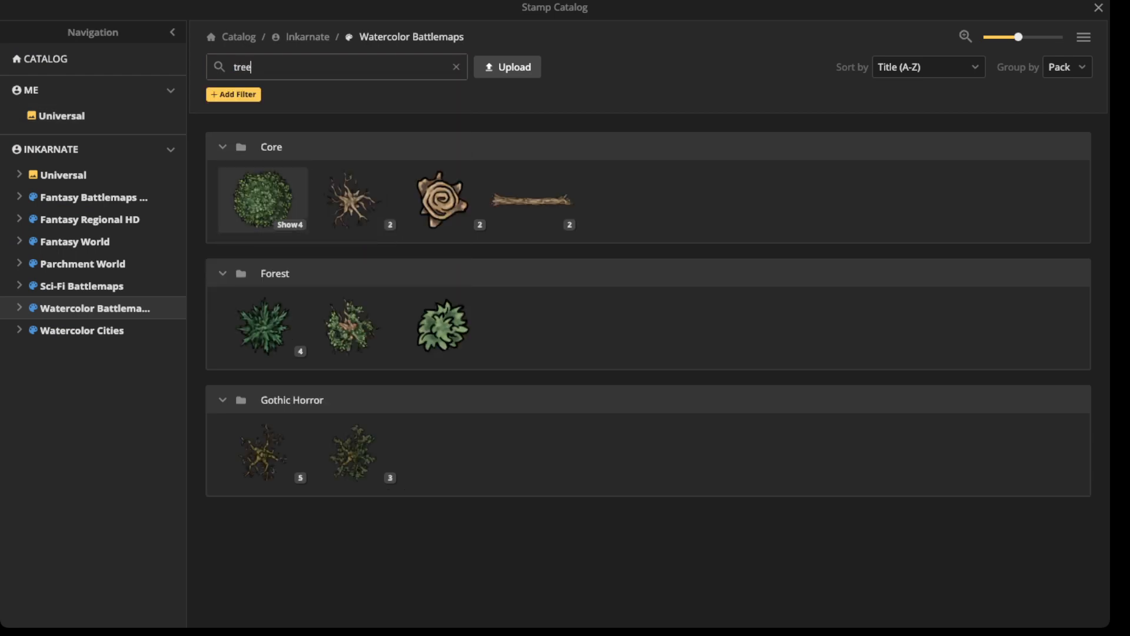
{"action": "left_click", "coordinate": [262, 197]}
{"action": "scroll", "coordinate": [506, 271], "scroll_direction": "up", "scroll_amount": 5}
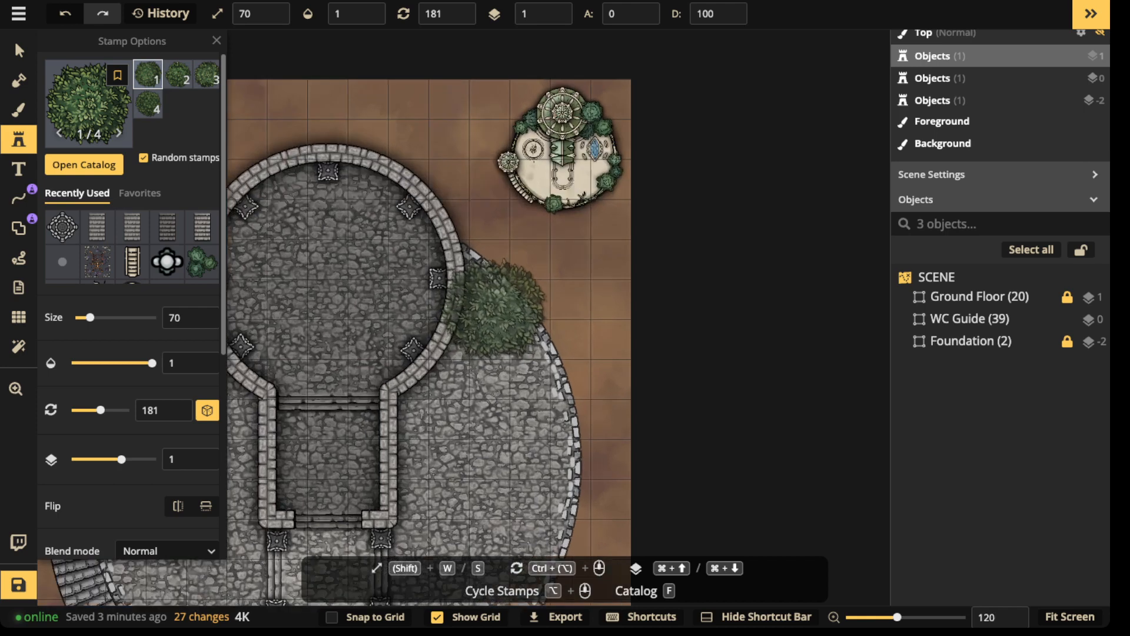
- Place a tree against the round room's east wall and move it to layer 0, beneath the wall
{"action": "left_click", "coordinate": [476, 268]}
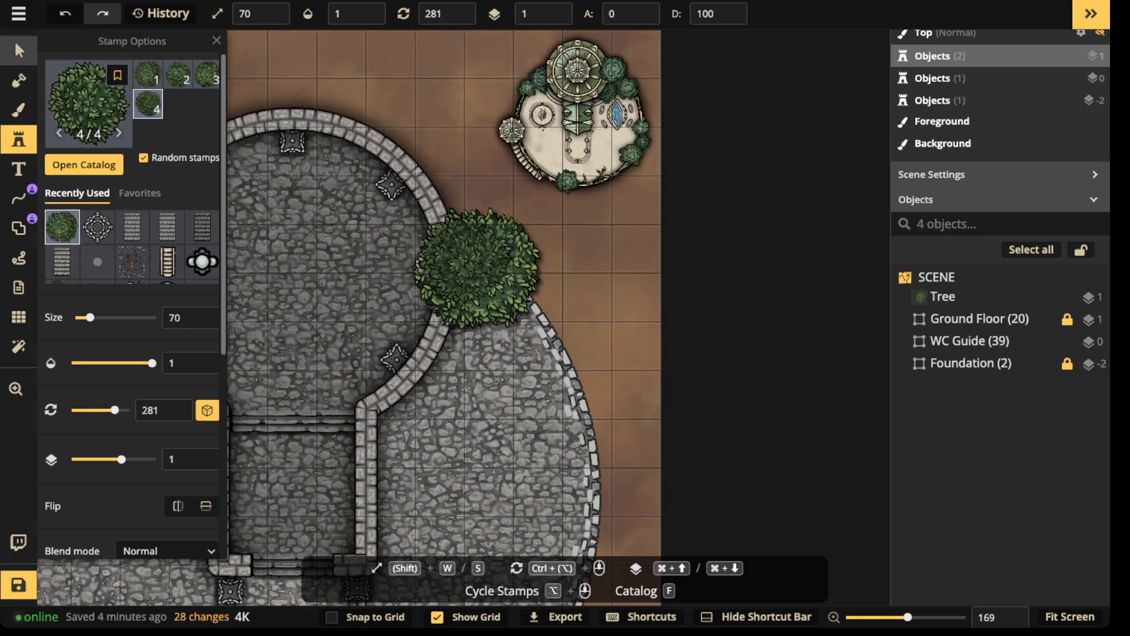
{"action": "key", "text": "v"}
{"action": "left_click_drag", "start_coordinate": [477, 268], "coordinate": [483, 268]}
{"action": "left_click", "coordinate": [549, 18]}
{"action": "key", "text": "4"}
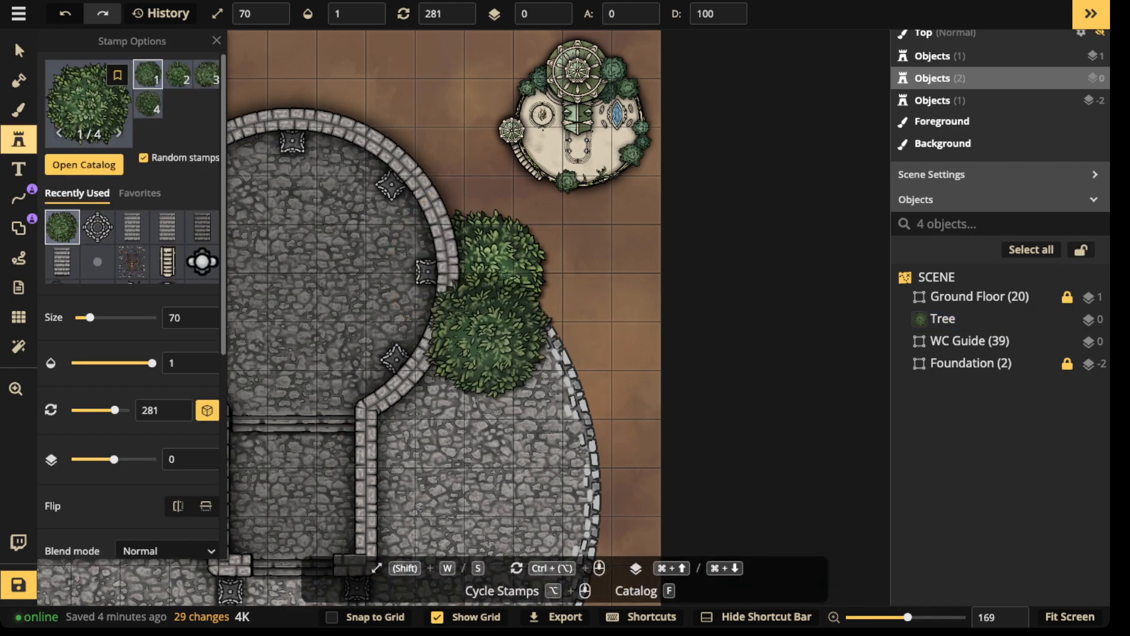
- Stamp two more trees southeast of the first one, along the platform's eastern edge
{"action": "key", "text": "space"}
{"action": "left_click_drag", "start_coordinate": [493, 327], "coordinate": [497, 212]}
{"action": "left_click", "coordinate": [530, 206]}
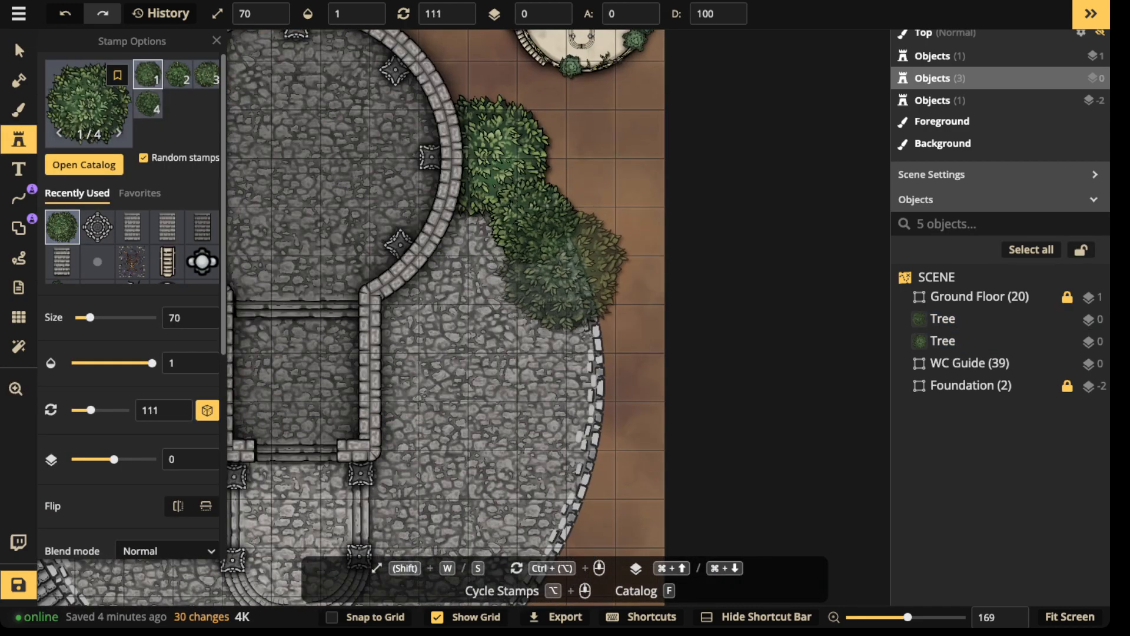
{"action": "scroll", "coordinate": [562, 165], "scroll_direction": "down", "scroll_amount": 2}
{"action": "scroll", "coordinate": [435, 318], "scroll_direction": "down", "scroll_amount": 2}
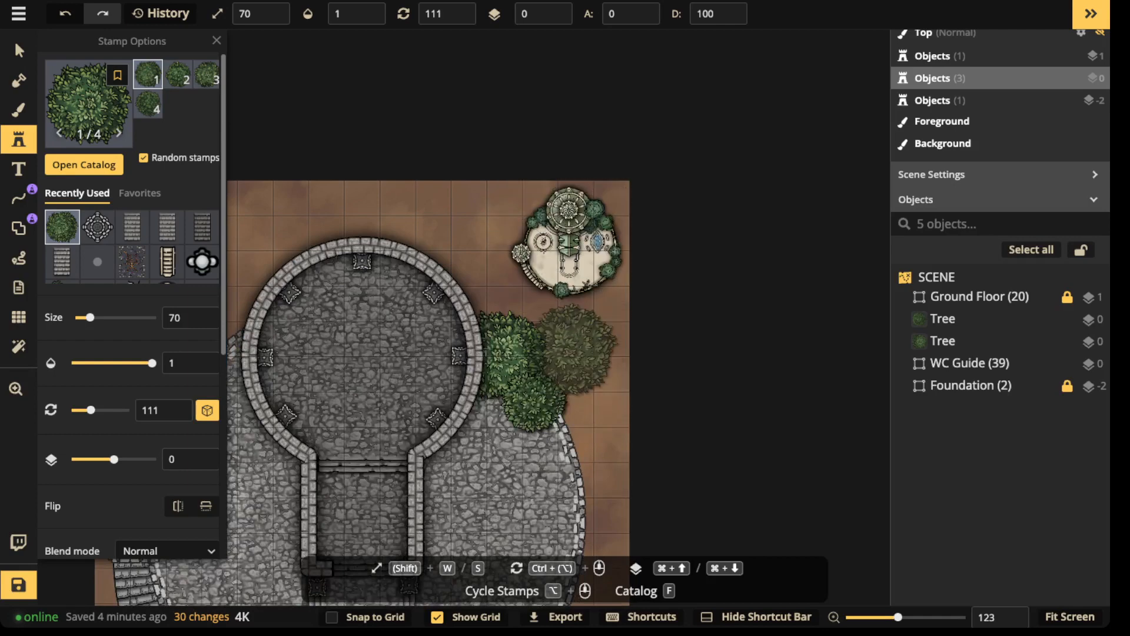
{"action": "left_click", "coordinate": [574, 309]}
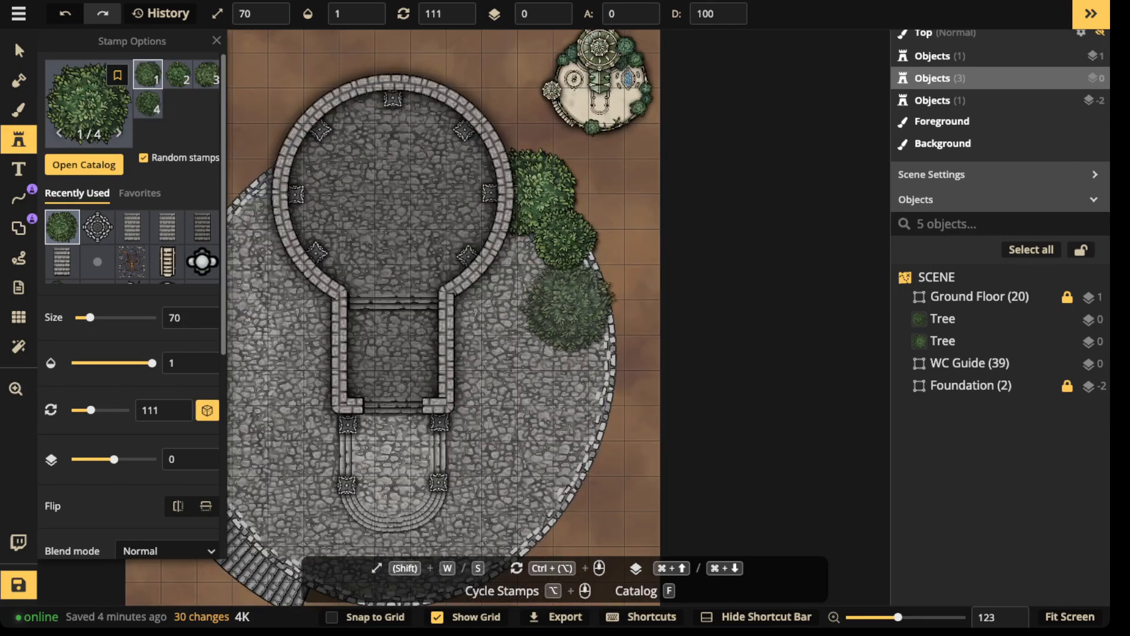
- Rearrange the eastern trees so the large one adjoins the wall tree and the small one sits farther south on the rim
{"action": "left_click", "coordinate": [19, 50]}
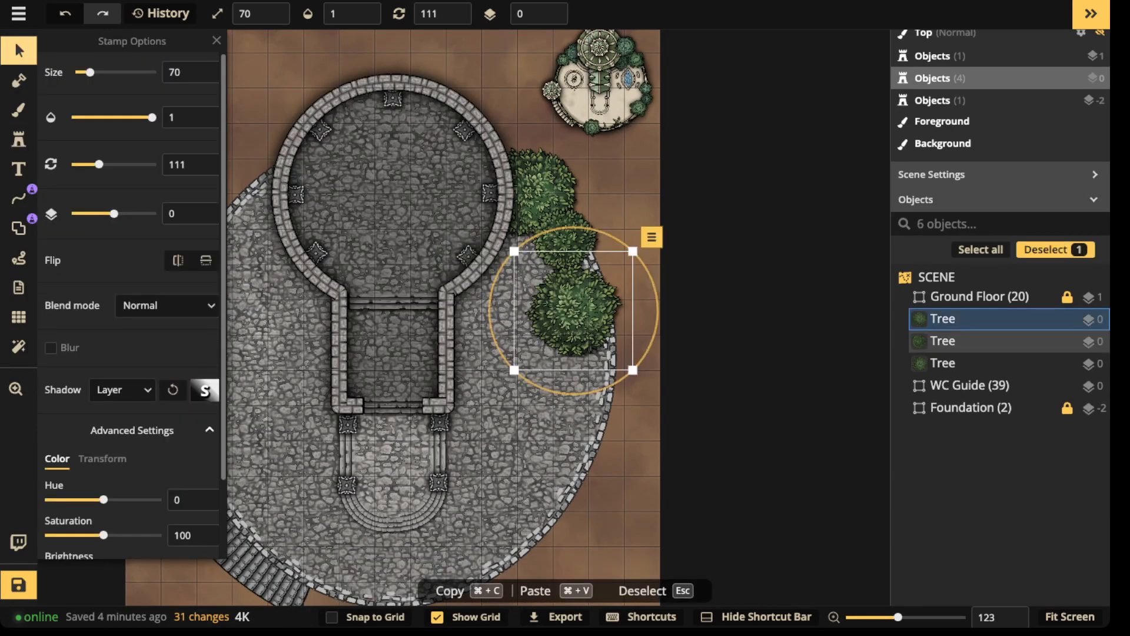
{"action": "left_click", "coordinate": [564, 238]}
{"action": "left_click_drag", "start_coordinate": [564, 238], "coordinate": [624, 229]}
{"action": "left_click", "coordinate": [574, 311]}
{"action": "left_click_drag", "start_coordinate": [574, 311], "coordinate": [567, 247]}
{"action": "left_click", "coordinate": [636, 229]}
{"action": "left_click_drag", "start_coordinate": [636, 228], "coordinate": [628, 327]}
{"action": "left_click", "coordinate": [530, 186]}
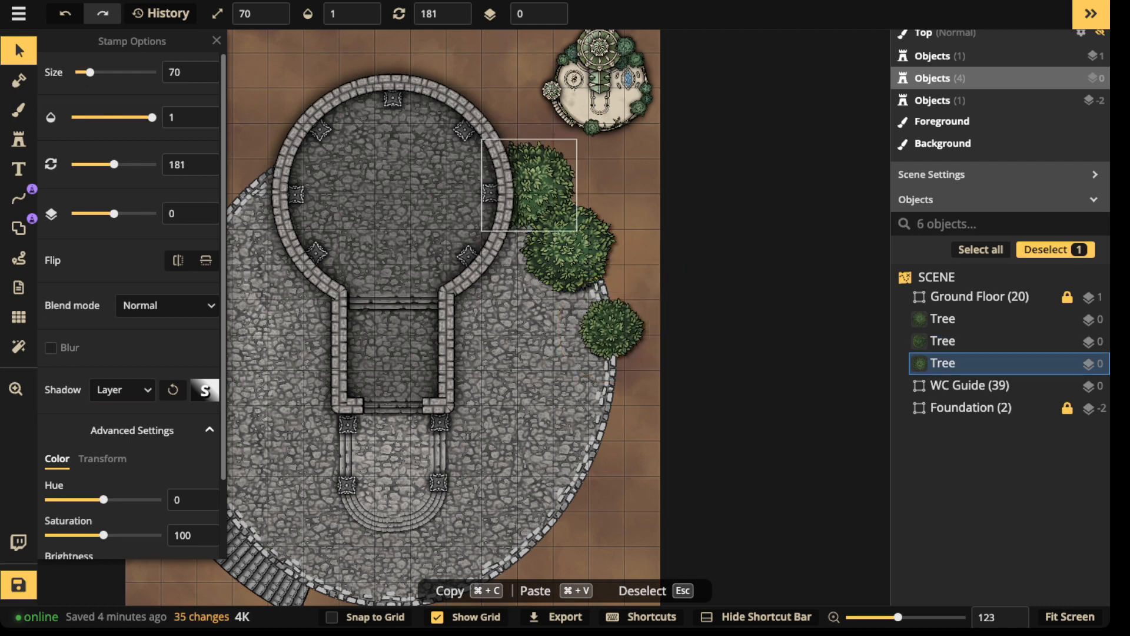
- Stamp a large tree against the round room's west wall and a smaller one just southwest of it
{"action": "left_click", "coordinate": [19, 138]}
{"action": "left_click_drag", "start_coordinate": [338, 159], "coordinate": [495, 156]}
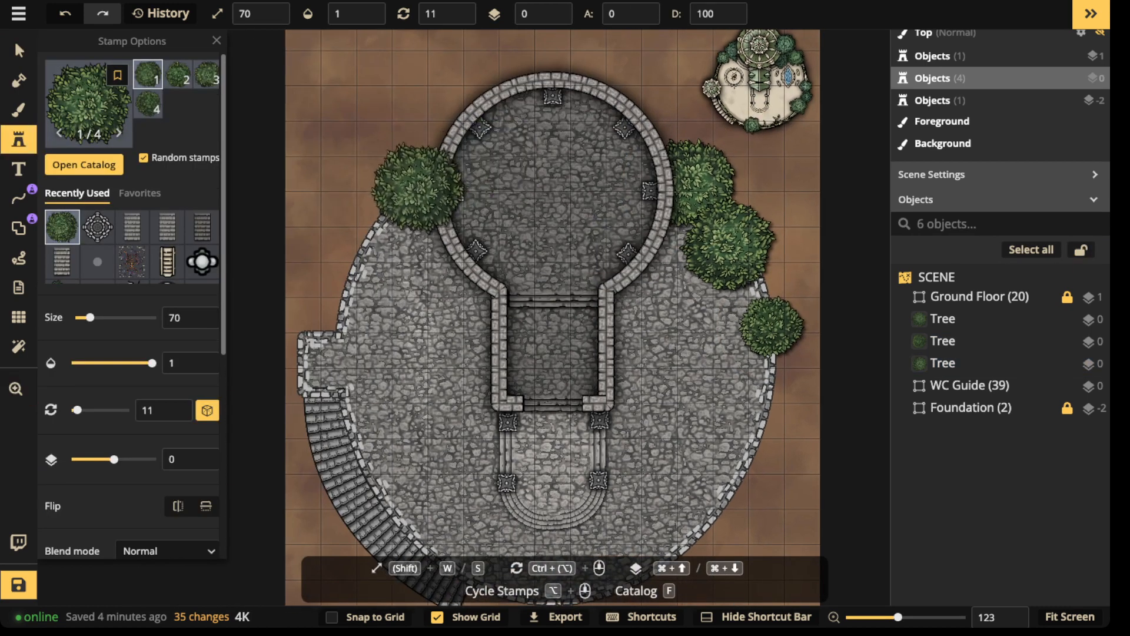
{"action": "left_click", "coordinate": [408, 193]}
{"action": "left_click", "coordinate": [363, 243]}
- Stamp two trees beside the foot of the curved stairs, one on the south rim and a small one on the southeast rim
{"action": "left_click_drag", "start_coordinate": [465, 238], "coordinate": [461, 135]}
{"action": "left_click", "coordinate": [455, 450]}
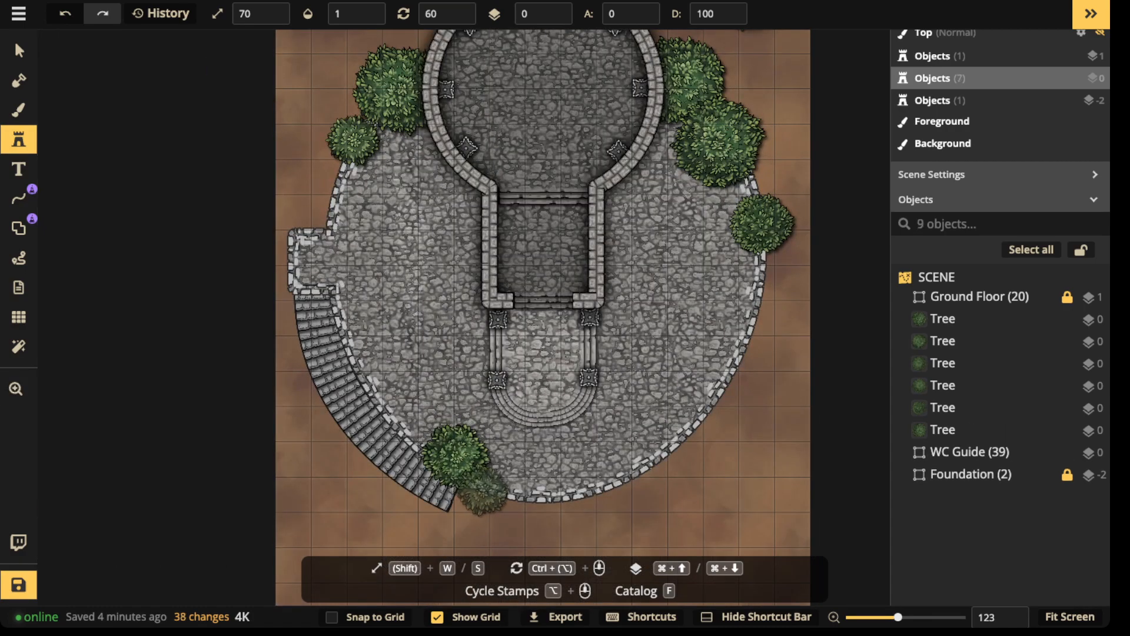
{"action": "left_click", "coordinate": [494, 486]}
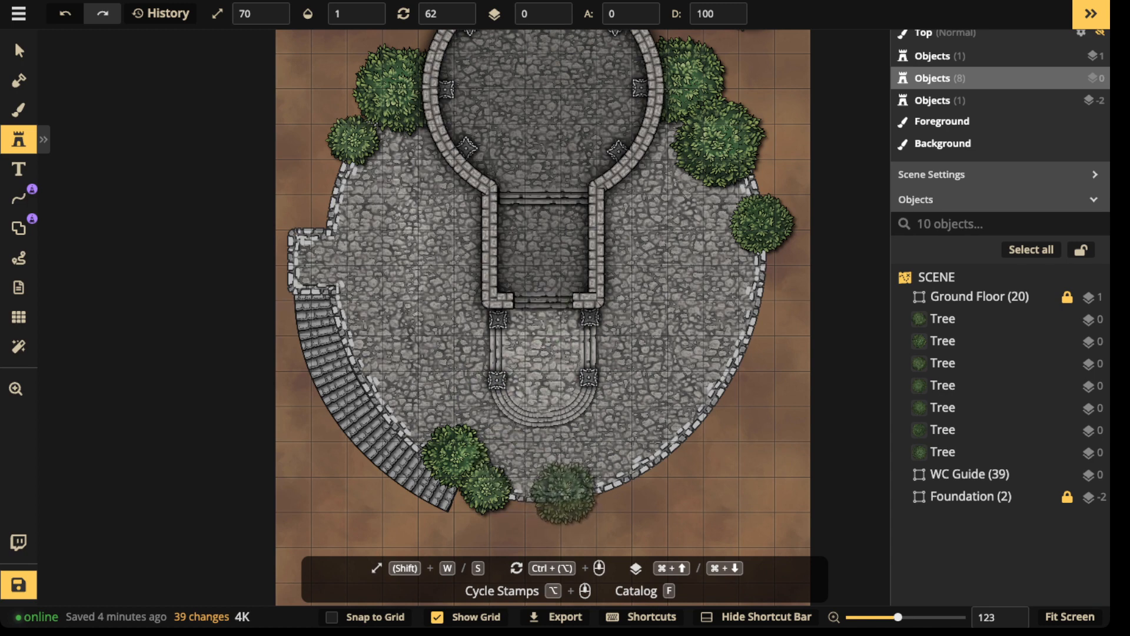
{"action": "left_click", "coordinate": [564, 491]}
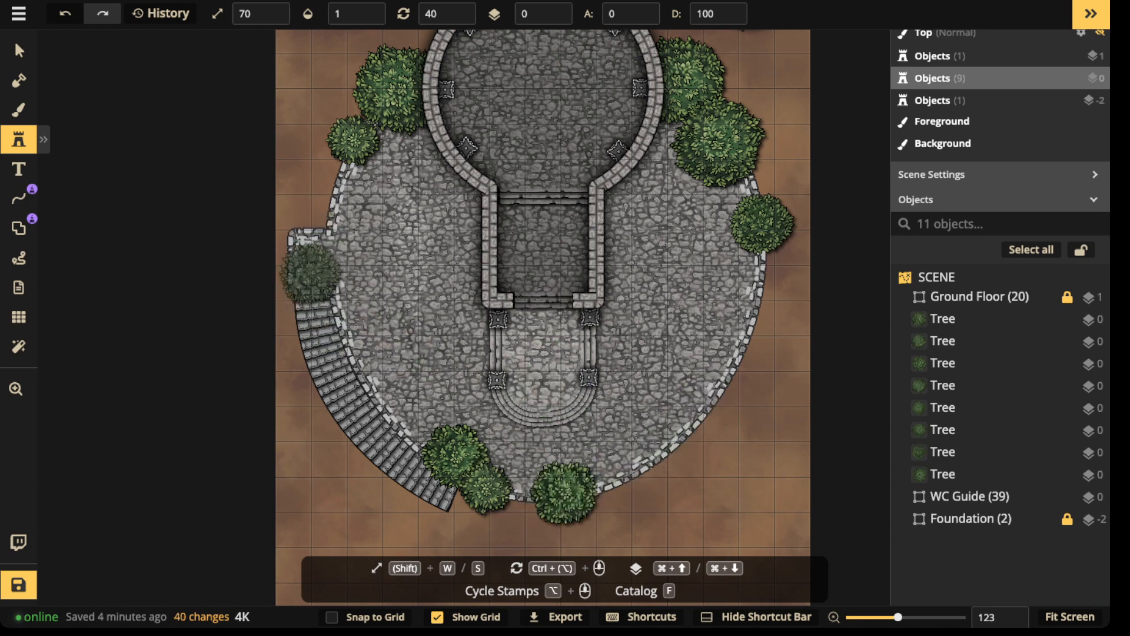
{"action": "left_click_drag", "start_coordinate": [703, 269], "coordinate": [618, 341]}
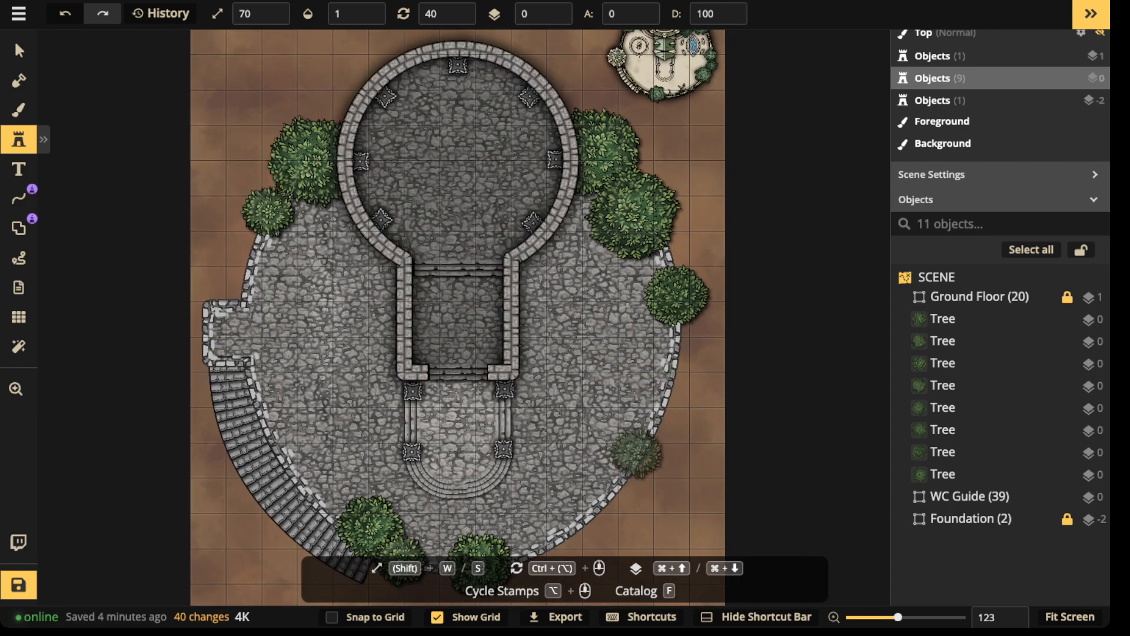
{"action": "key", "text": "space"}
{"action": "left_click_drag", "start_coordinate": [633, 452], "coordinate": [648, 336]}
{"action": "left_click", "coordinate": [651, 348]}
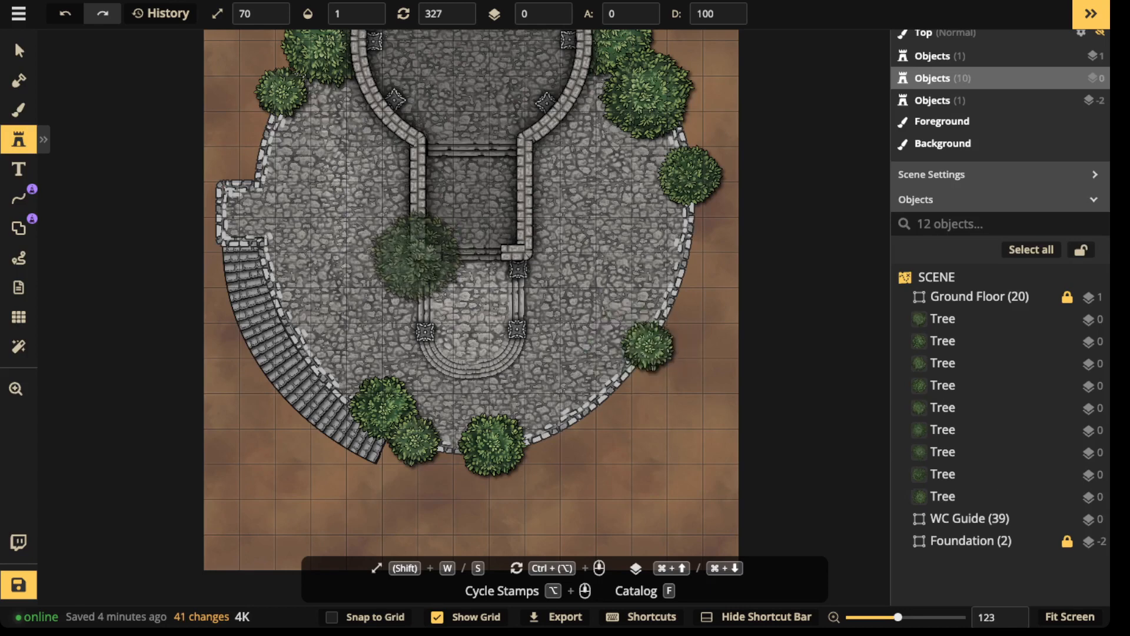
- Select all the tree stamps from the same set and switch their shadow to Custom Object Shadow
{"action": "key", "text": "space"}
{"action": "left_click_drag", "start_coordinate": [426, 173], "coordinate": [452, 238]}
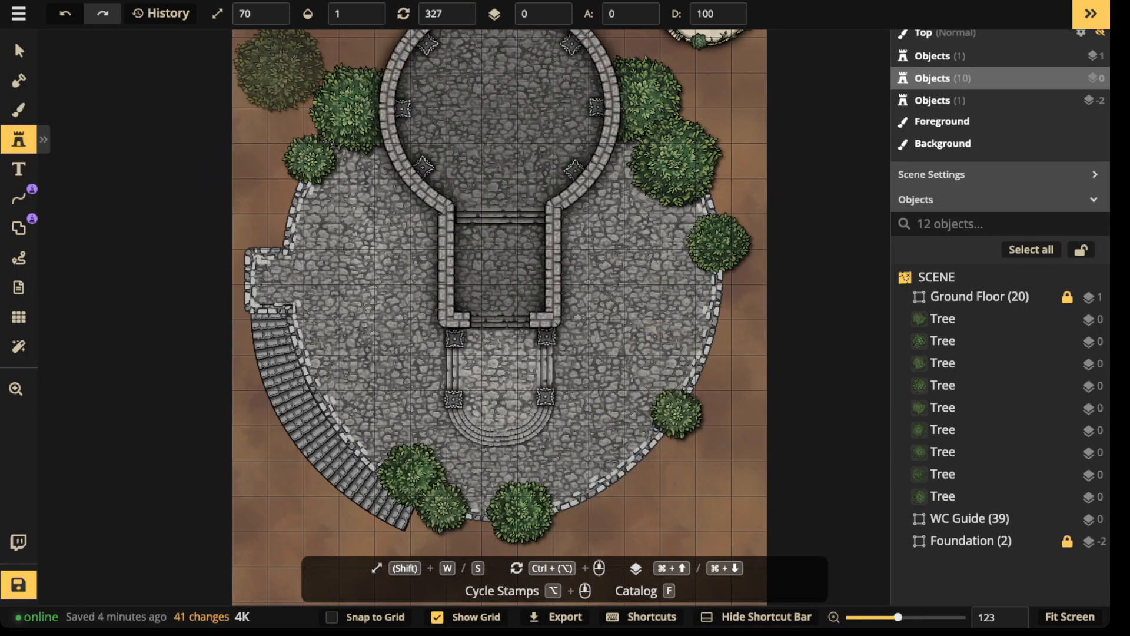
{"action": "left_click", "coordinate": [19, 51]}
{"action": "left_click", "coordinate": [311, 159]}
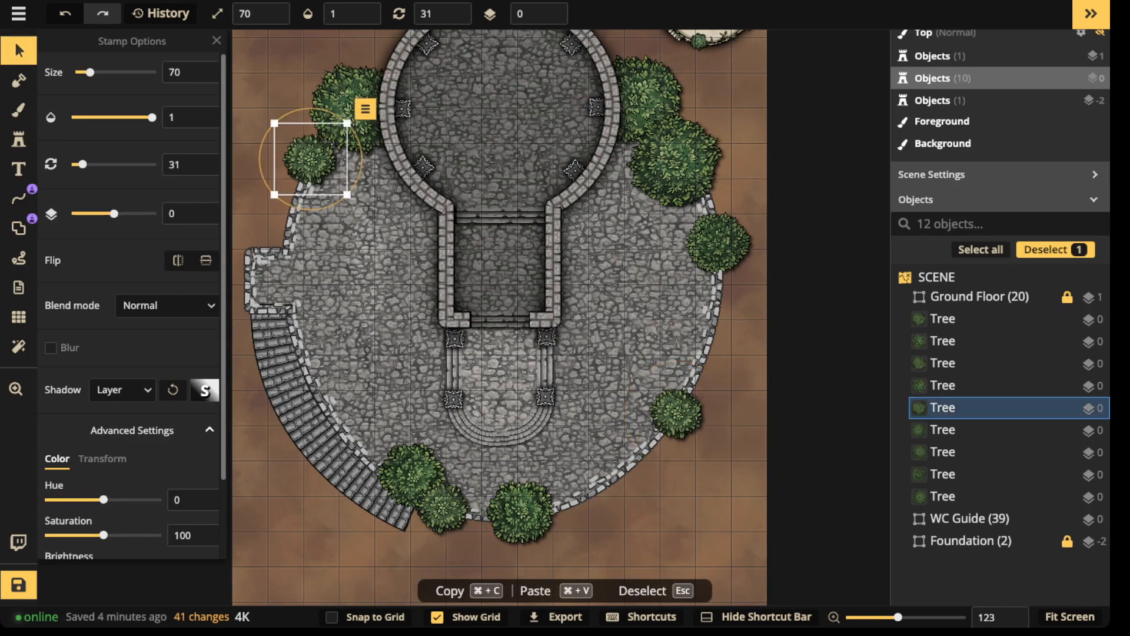
{"action": "left_click", "coordinate": [365, 109]}
{"action": "mouse_move", "coordinate": [378, 131]}
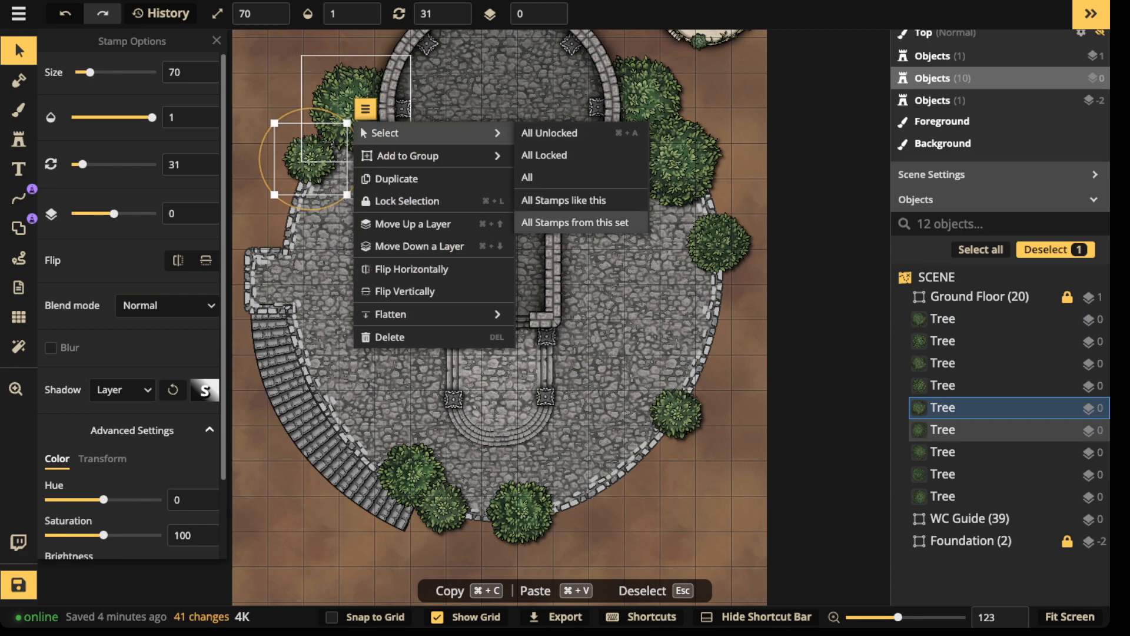
{"action": "left_click", "coordinate": [581, 222]}
{"action": "left_click", "coordinate": [122, 390]}
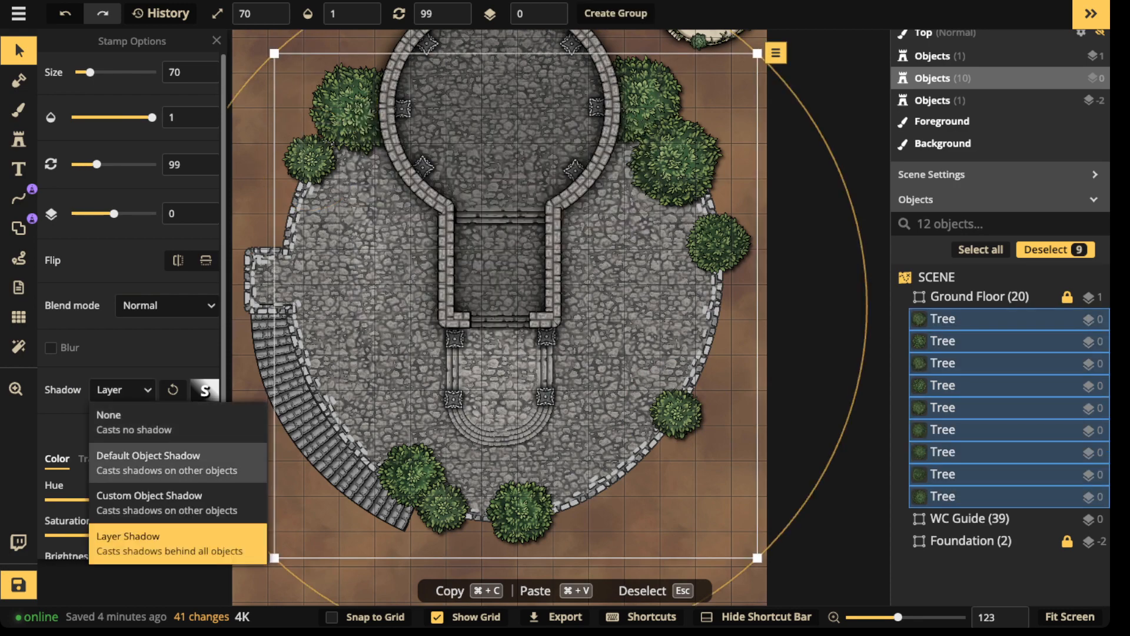
{"action": "left_click", "coordinate": [142, 498]}
- Set the trees' horizontal and vertical shadow offsets to 0, and increase the shadow blur and intensity
{"action": "left_click", "coordinate": [205, 390]}
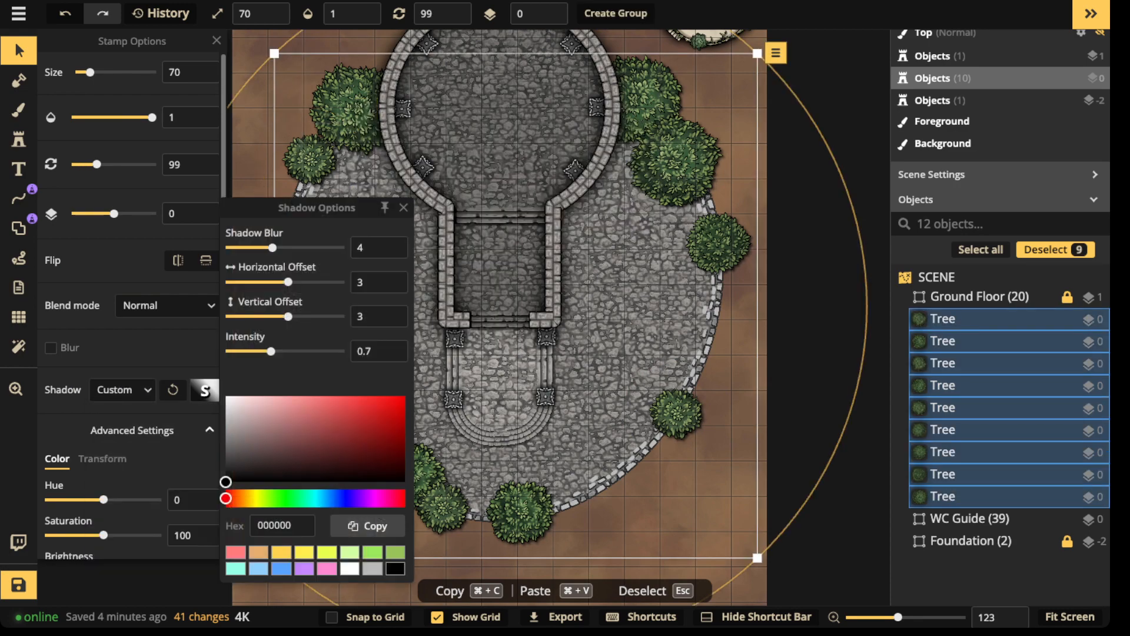
{"action": "type", "text": "0"}
{"action": "left_click", "coordinate": [367, 316]}
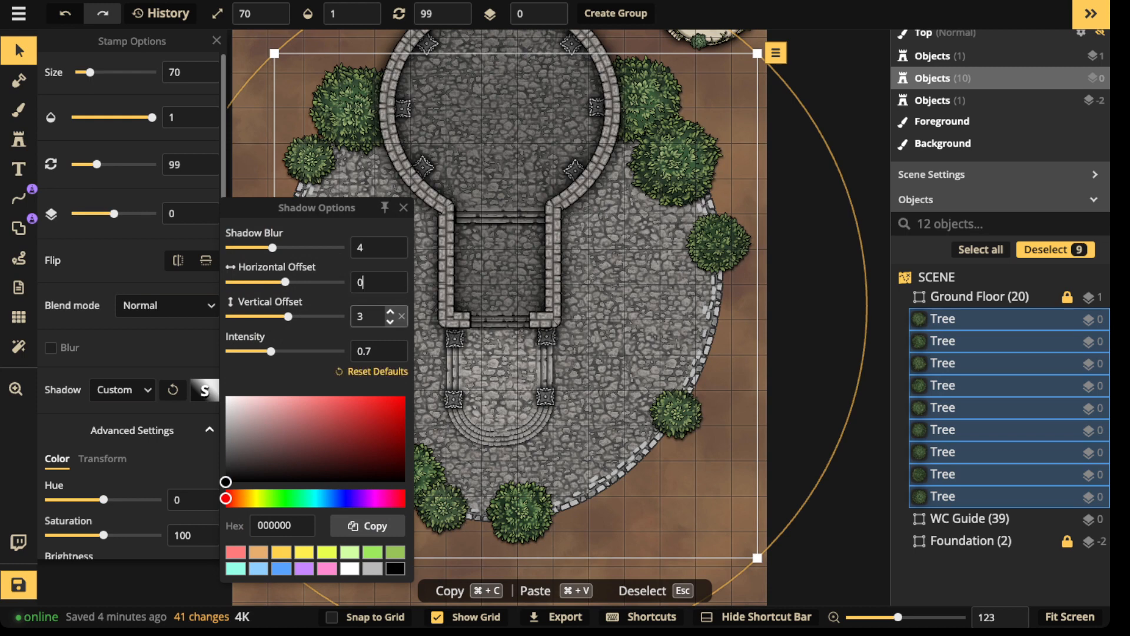
{"action": "type", "text": "0"}
{"action": "left_click_drag", "start_coordinate": [271, 247], "coordinate": [331, 247]}
{"action": "left_click_drag", "start_coordinate": [271, 351], "coordinate": [284, 351]}
{"action": "left_click", "coordinate": [403, 207]}
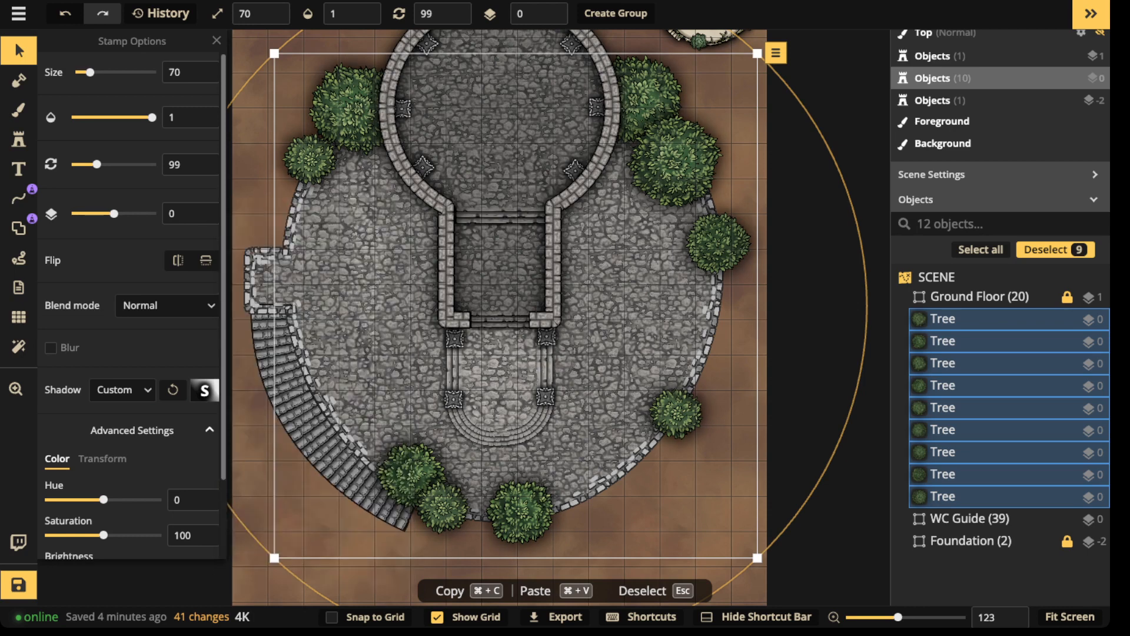
- Nudge the large tree east of the round room slightly north and set its brightness to 115
{"action": "left_click_drag", "start_coordinate": [588, 247], "coordinate": [553, 304]}
{"action": "left_click", "coordinate": [639, 217]}
{"action": "left_click_drag", "start_coordinate": [639, 217], "coordinate": [637, 209]}
{"action": "scroll", "coordinate": [130, 306], "scroll_direction": "down", "scroll_amount": 2}
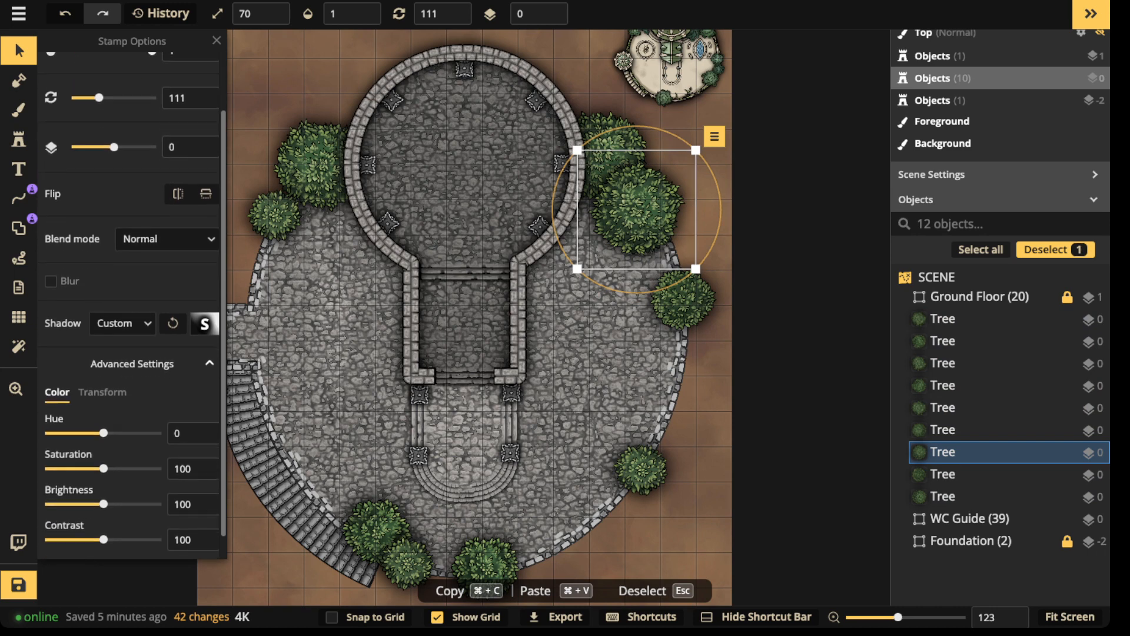
{"action": "left_click_drag", "start_coordinate": [103, 503], "coordinate": [111, 503]}
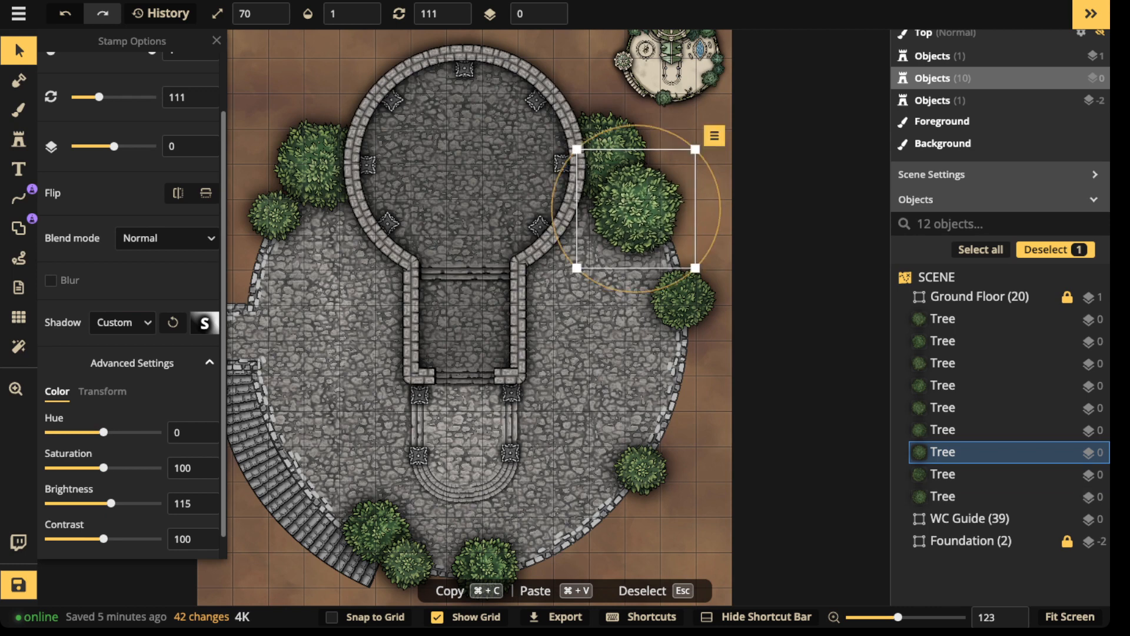
- Brighten the small tree at the stairs' foot, then nudge the small tree west of the round room northeast and set its brightness to 112
{"action": "left_click", "coordinate": [406, 562]}
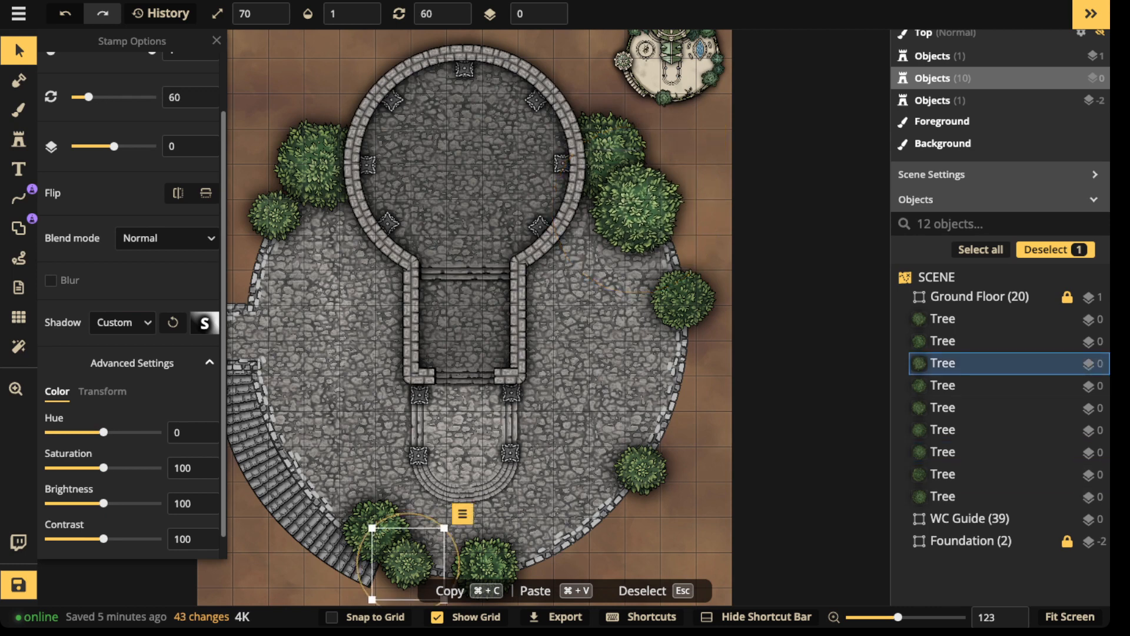
{"action": "key", "text": "Escape"}
{"action": "left_click", "coordinate": [275, 215]}
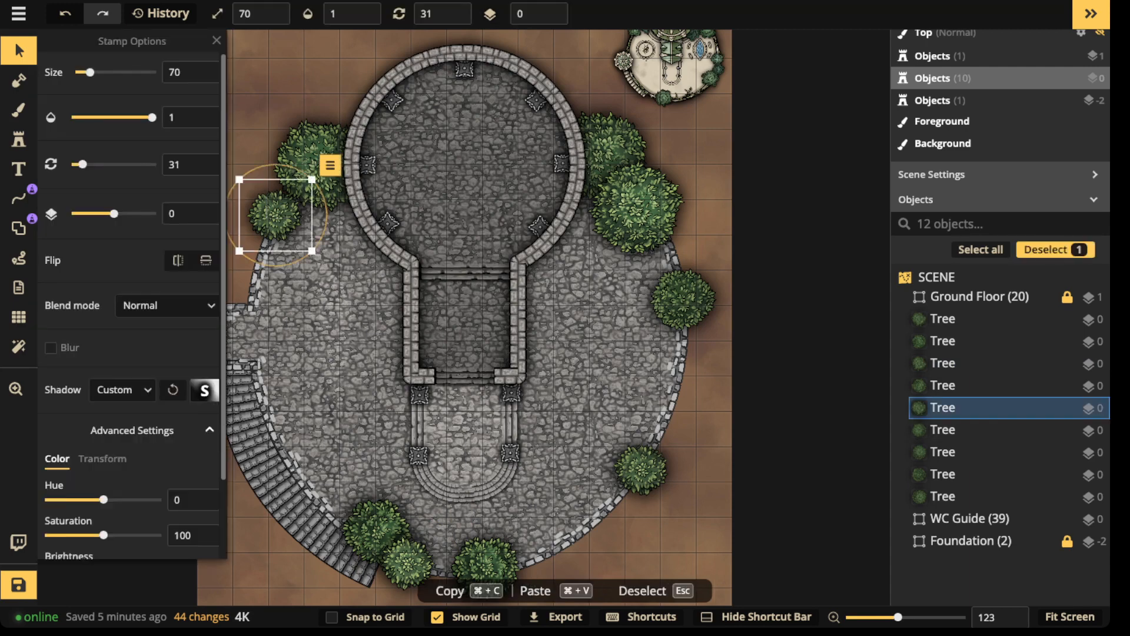
{"action": "left_click_drag", "start_coordinate": [276, 216], "coordinate": [287, 205]}
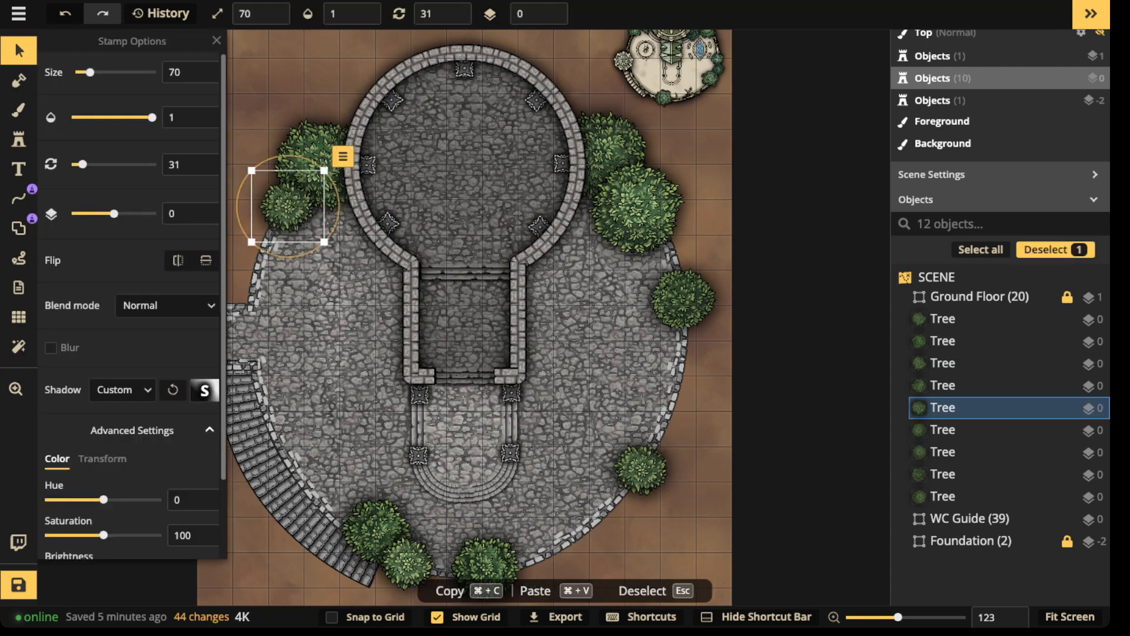
{"action": "scroll", "coordinate": [129, 294], "scroll_direction": "down", "scroll_amount": 3}
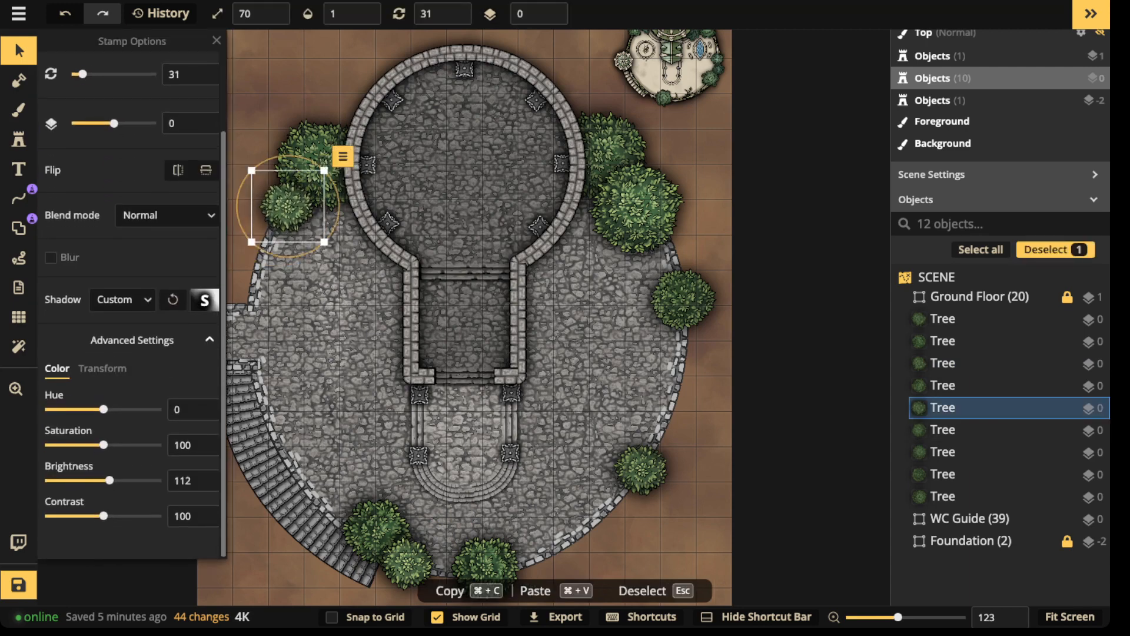
{"action": "key", "text": "Escape"}
- Nudge the large tree west of the round room slightly northeast, closer to the curved wall
{"action": "scroll", "coordinate": [401, 271], "scroll_direction": "down", "scroll_amount": 2}
{"action": "left_click", "coordinate": [328, 177]}
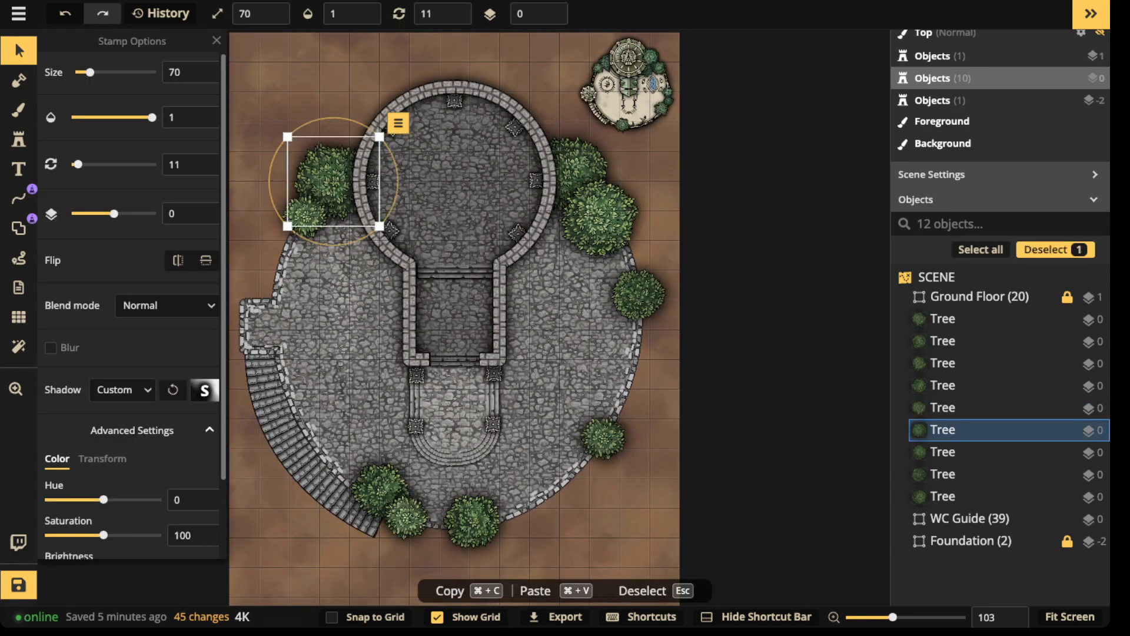
{"action": "left_click_drag", "start_coordinate": [328, 177], "coordinate": [332, 172]}
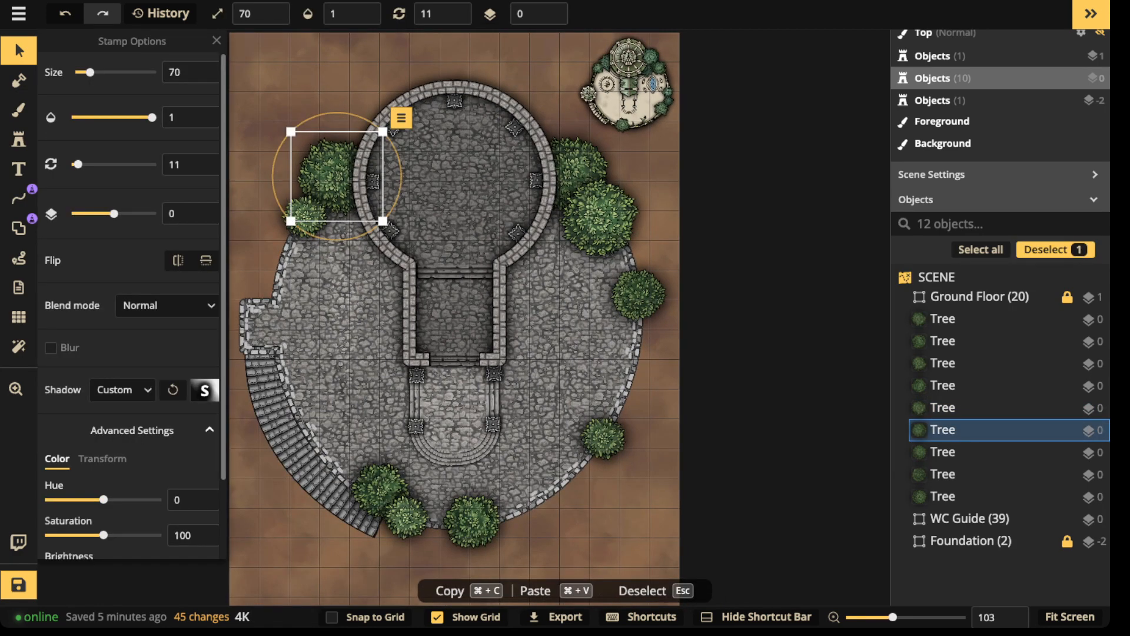
{"action": "left_click_drag", "start_coordinate": [329, 174], "coordinate": [334, 175]}
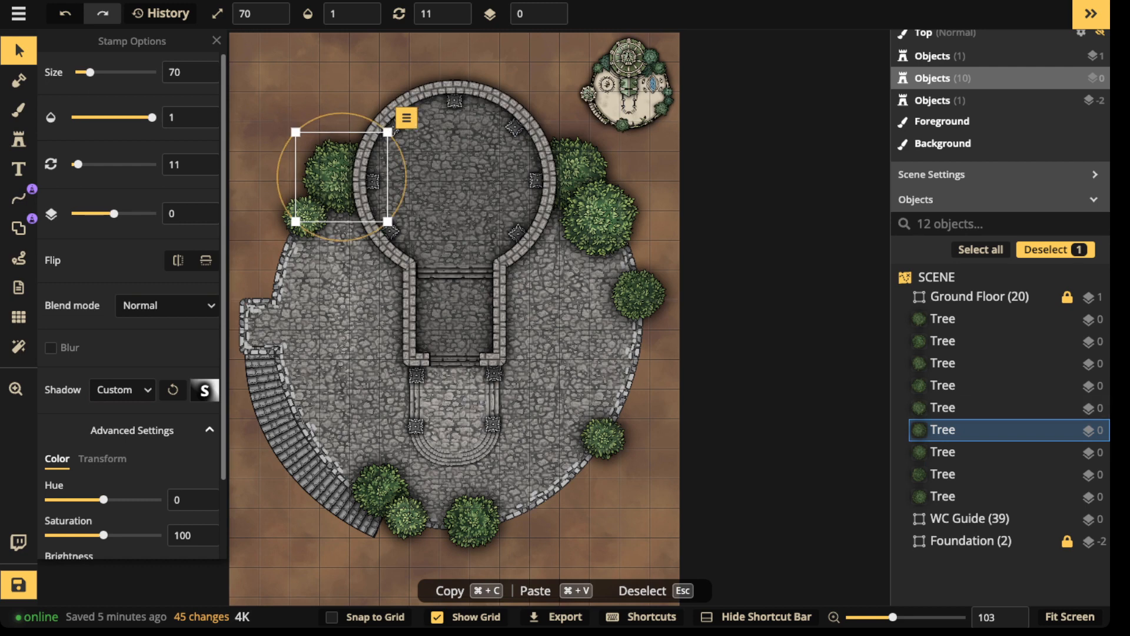
- Search the Watercolor Battlemaps stamp catalog for "vine"
{"action": "left_click", "coordinate": [19, 139]}
{"action": "left_click", "coordinate": [88, 103]}
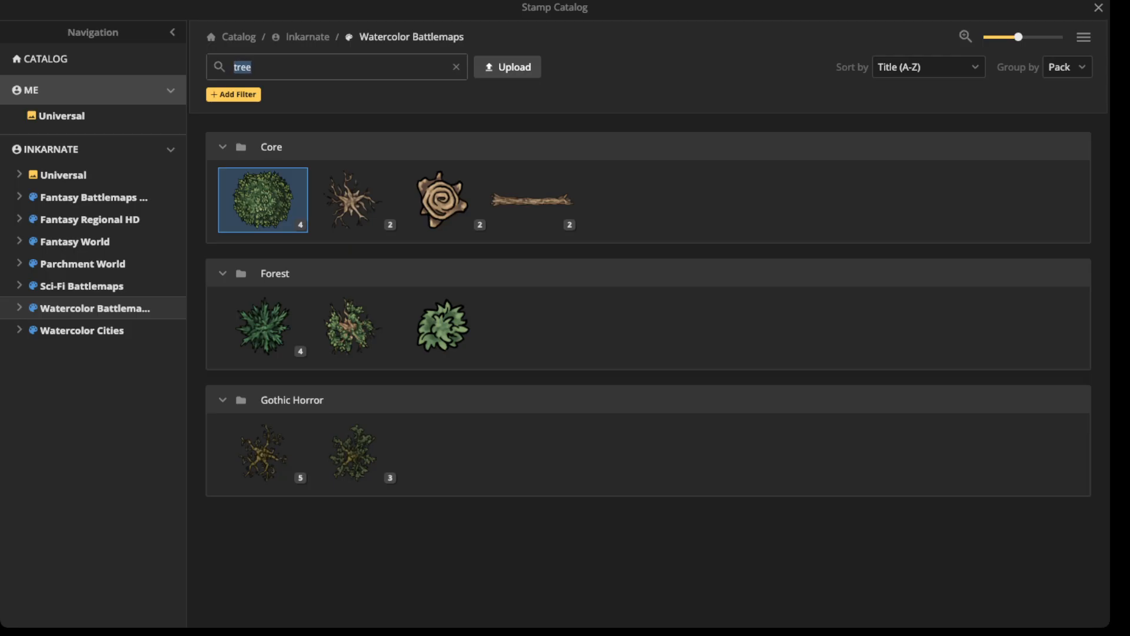
{"action": "type", "text": "vive"}
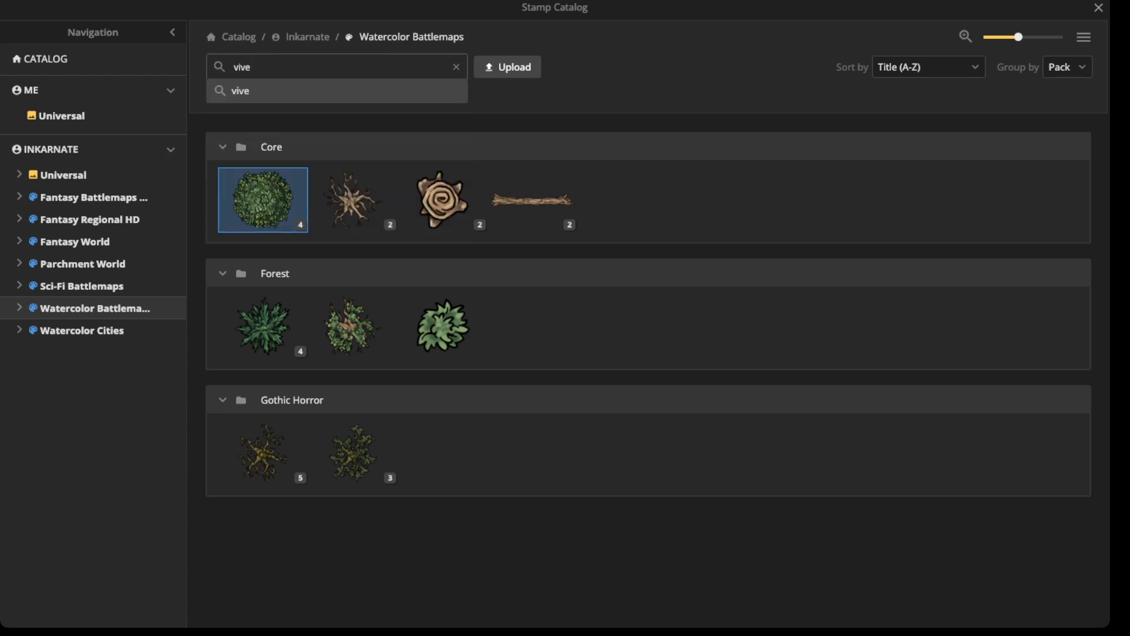
{"action": "key", "text": "BackSpace"}
{"action": "key", "text": "BackSpace"}
{"action": "key", "text": "Return"}
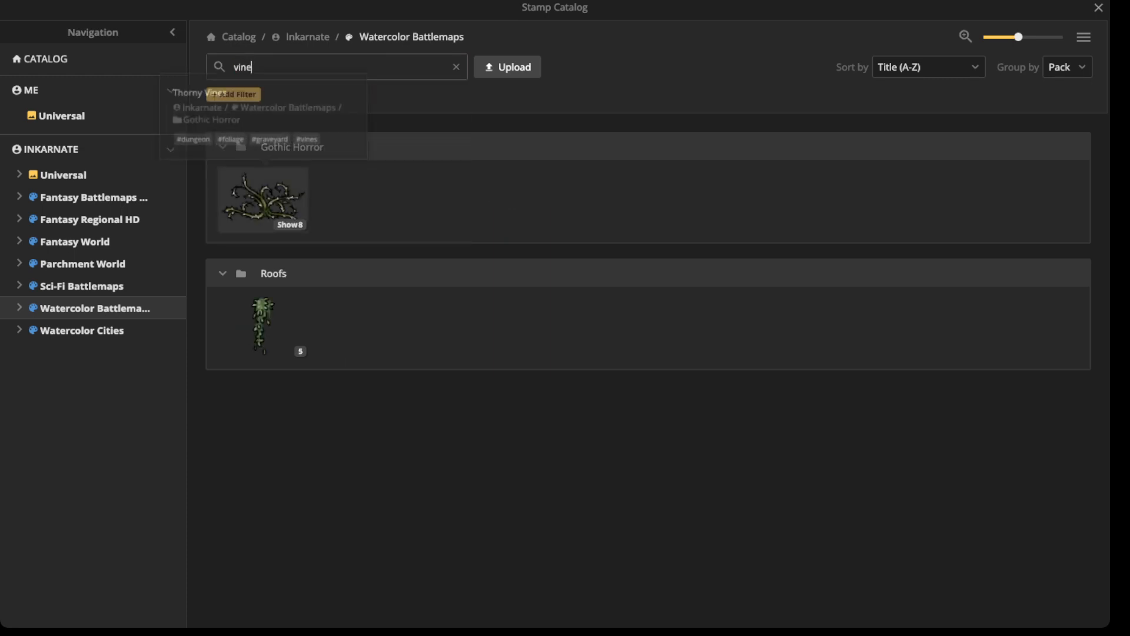
{"action": "key", "text": "Escape"}
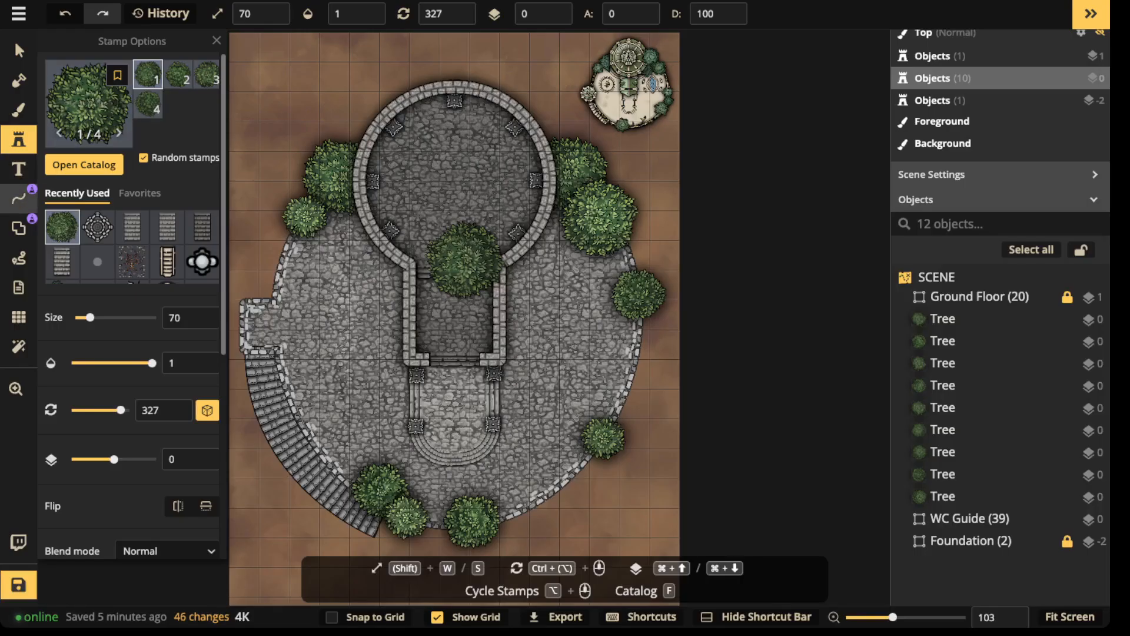
- Search the Watercolor Battlemaps path catalog for "vine" and browse all its path packs for a suitable foliage path
{"action": "left_click", "coordinate": [18, 198]}
{"action": "left_click", "coordinate": [50, 65]}
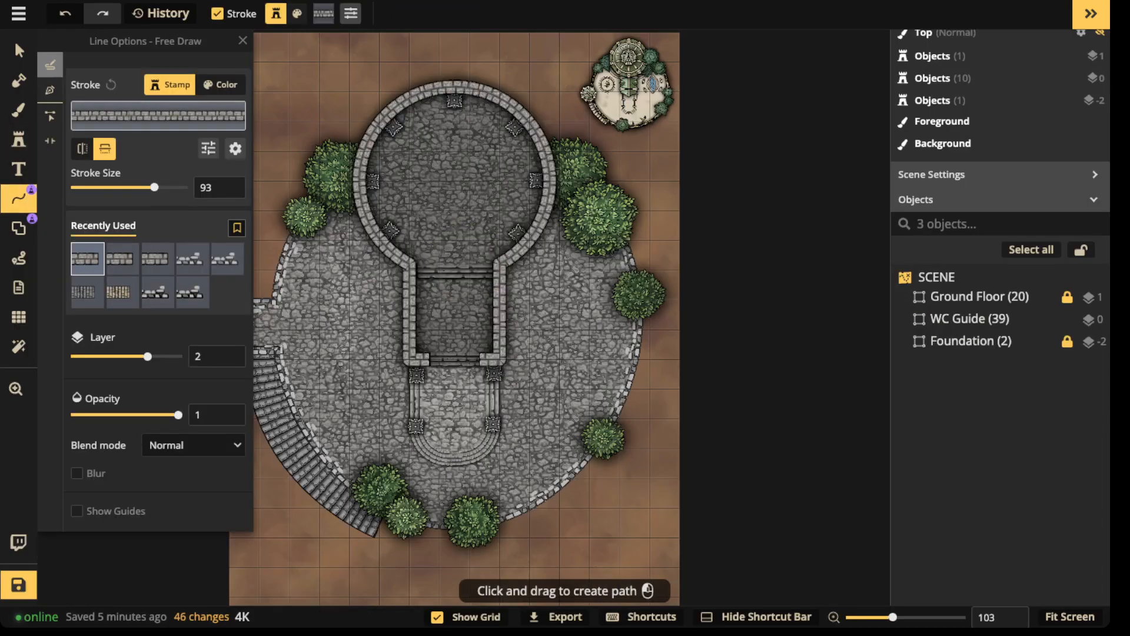
{"action": "left_click", "coordinate": [158, 115]}
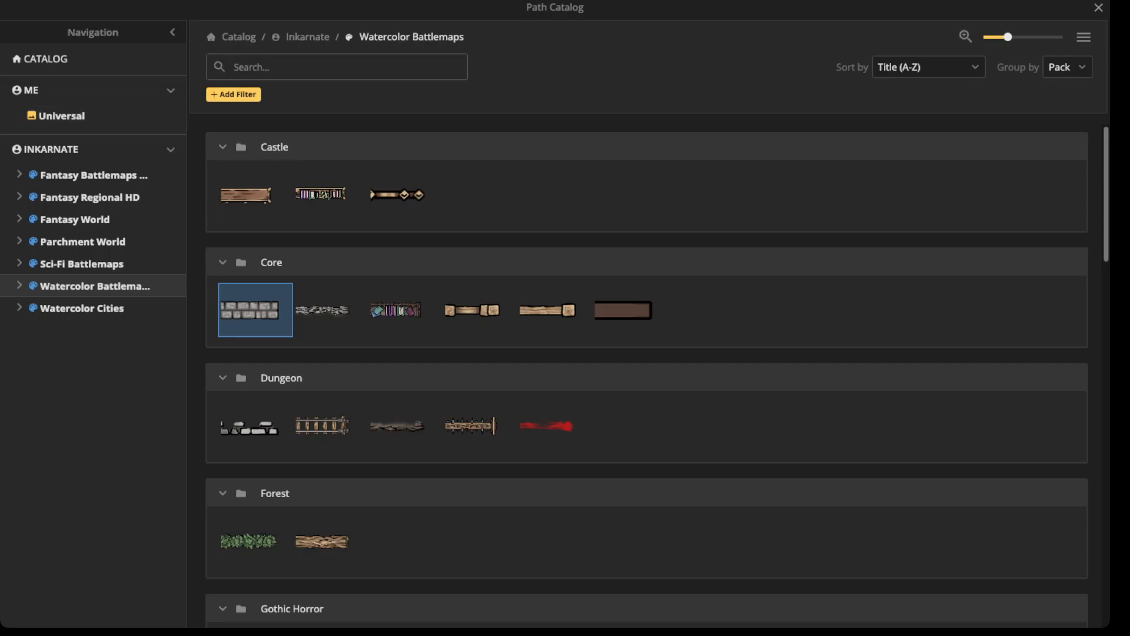
{"action": "type", "text": "vine"}
{"action": "key", "text": "Return"}
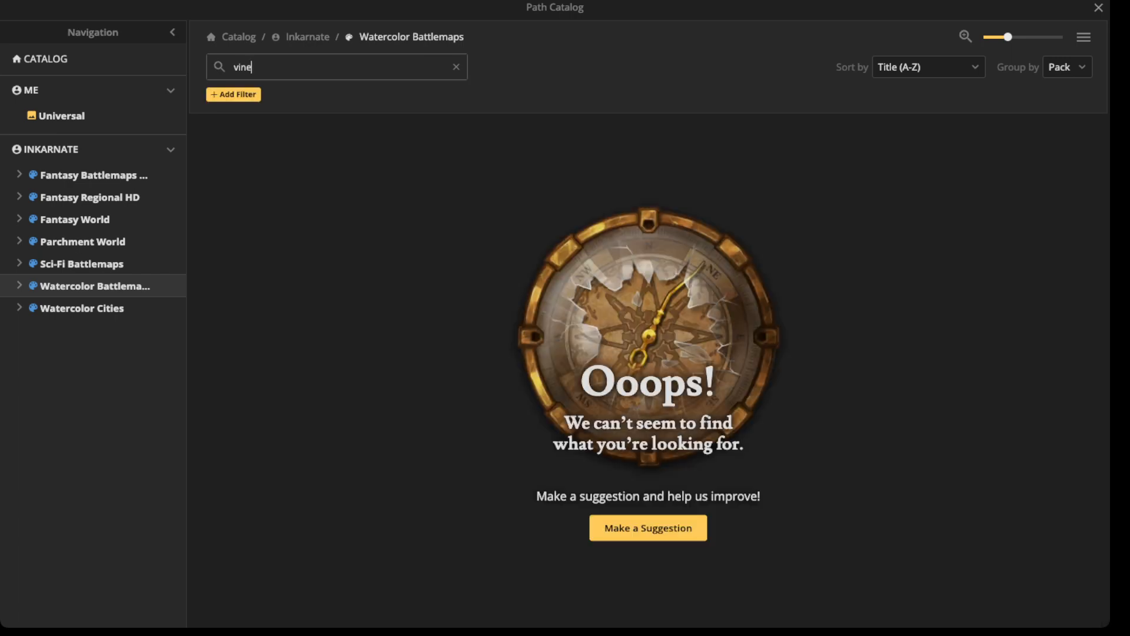
{"action": "left_click", "coordinate": [455, 67]}
{"action": "scroll", "coordinate": [647, 371], "scroll_direction": "down", "scroll_amount": 5}
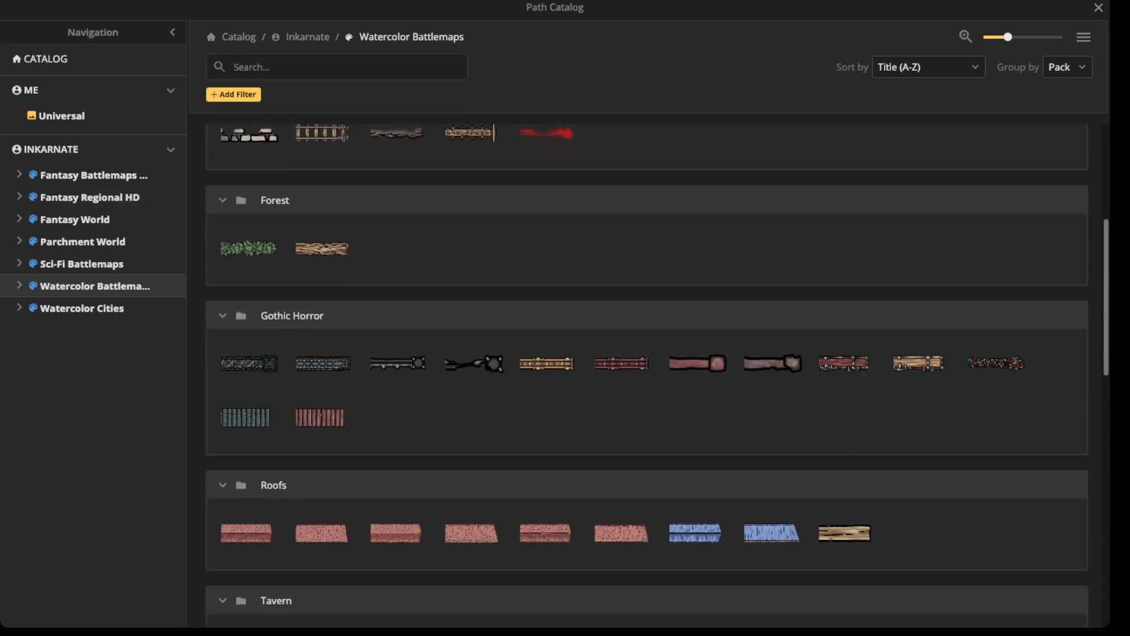
{"action": "scroll", "coordinate": [647, 371], "scroll_direction": "down", "scroll_amount": 10}
{"action": "scroll", "coordinate": [648, 370], "scroll_direction": "up", "scroll_amount": 8}
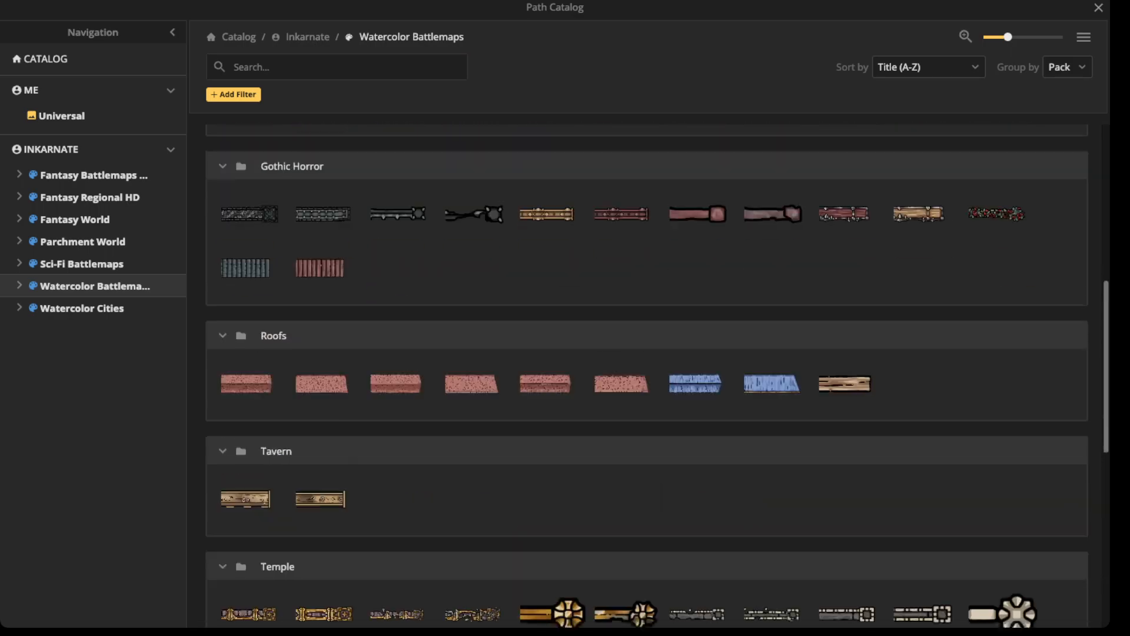
{"action": "key", "text": "Escape"}
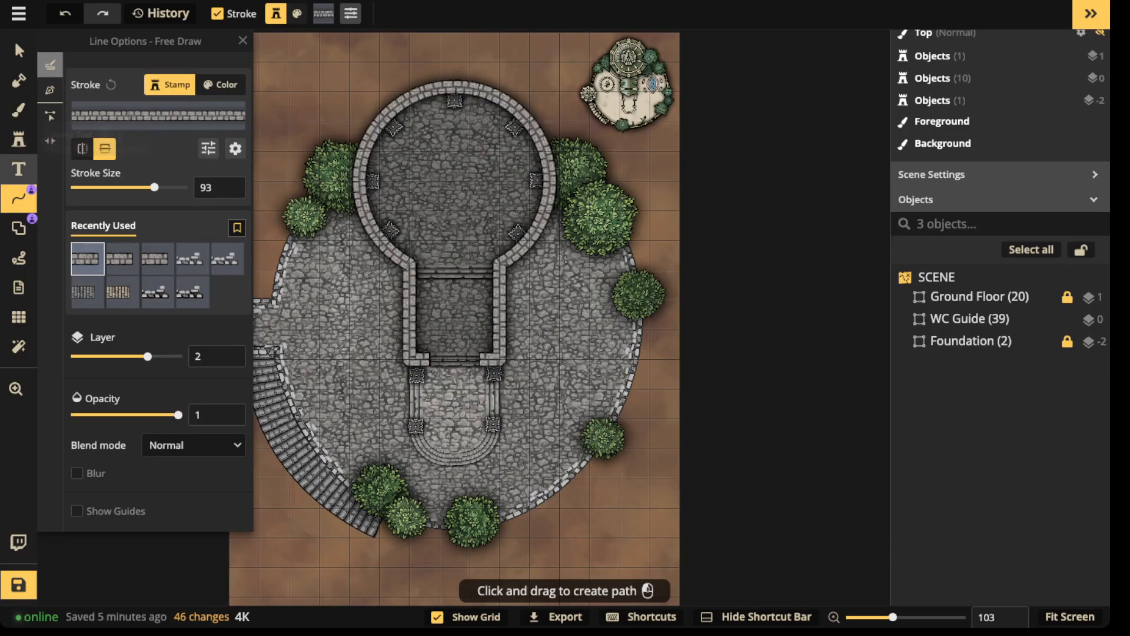
- Choose the hanging vine stamp from the catalog's Roofs pack and set its layer to -1
{"action": "left_click", "coordinate": [19, 139]}
{"action": "left_click", "coordinate": [89, 105]}
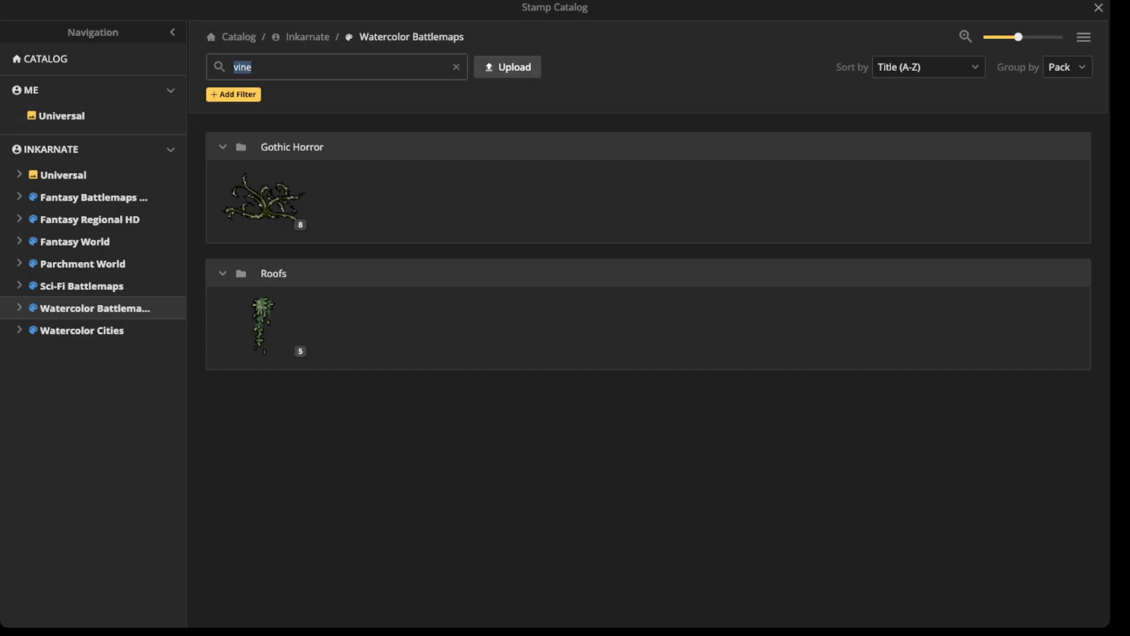
{"action": "left_click", "coordinate": [263, 325]}
{"action": "scroll", "coordinate": [353, 235], "scroll_direction": "up", "scroll_amount": 6}
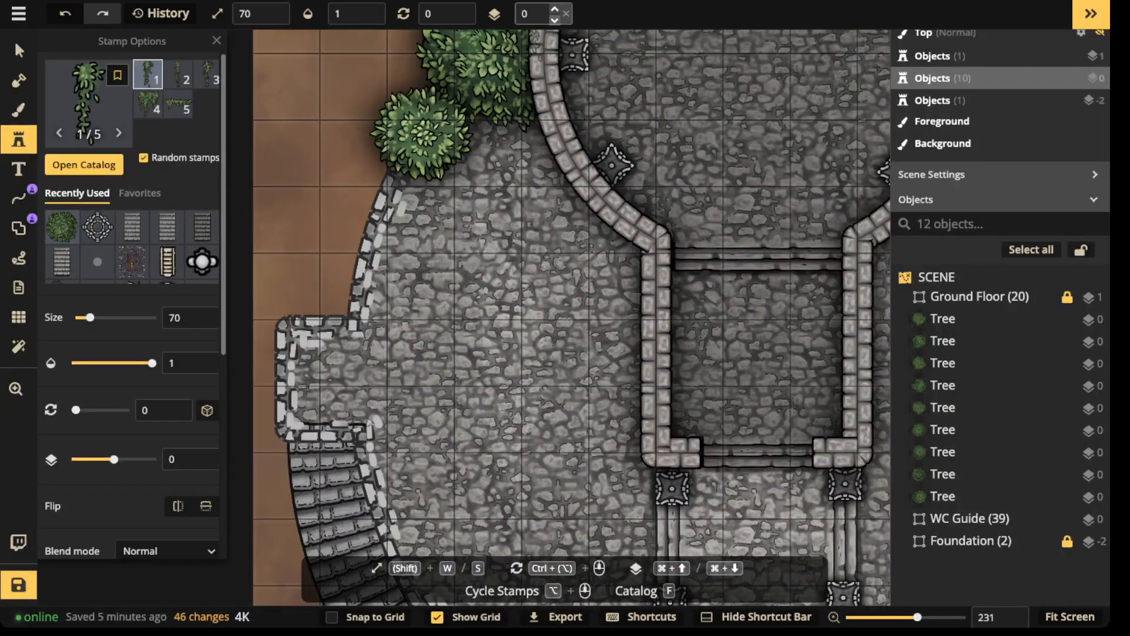
{"action": "left_click", "coordinate": [554, 19]}
- Enlarge the vine stamp to size 110 and place it on the west rim just below the small tree
{"action": "scroll", "coordinate": [435, 172], "scroll_direction": "up", "scroll_amount": 3}
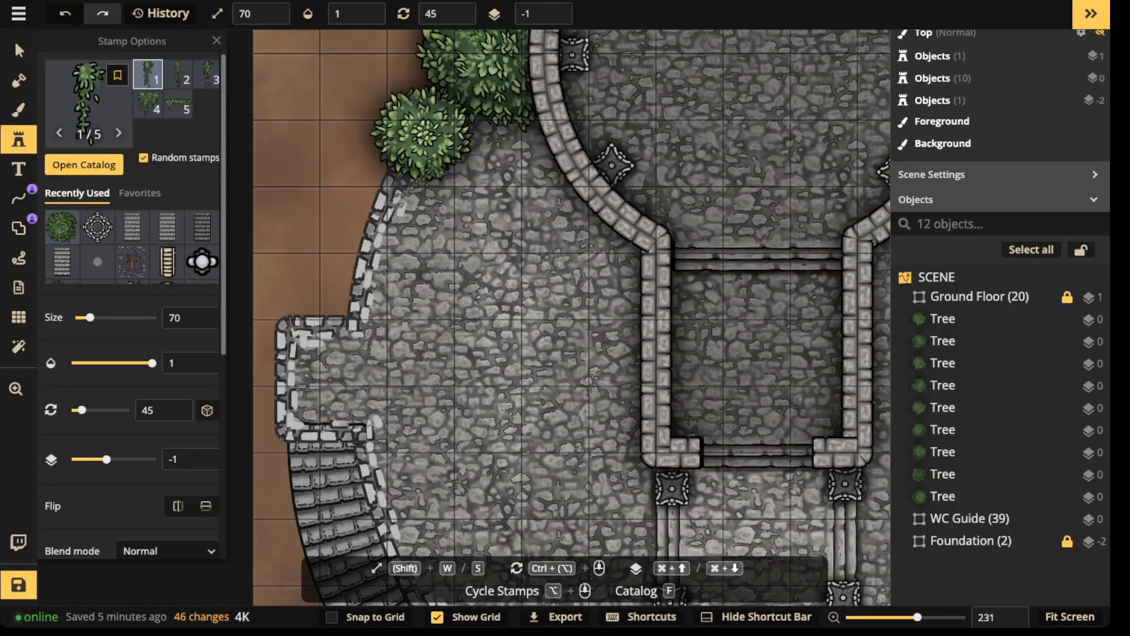
{"action": "key", "text": "w"}
{"action": "key", "text": "w"}
{"action": "key", "text": "w"}
{"action": "key", "text": "w"}
{"action": "left_click", "coordinate": [394, 194]}
{"action": "scroll", "coordinate": [394, 194], "scroll_direction": "down", "scroll_amount": 1}
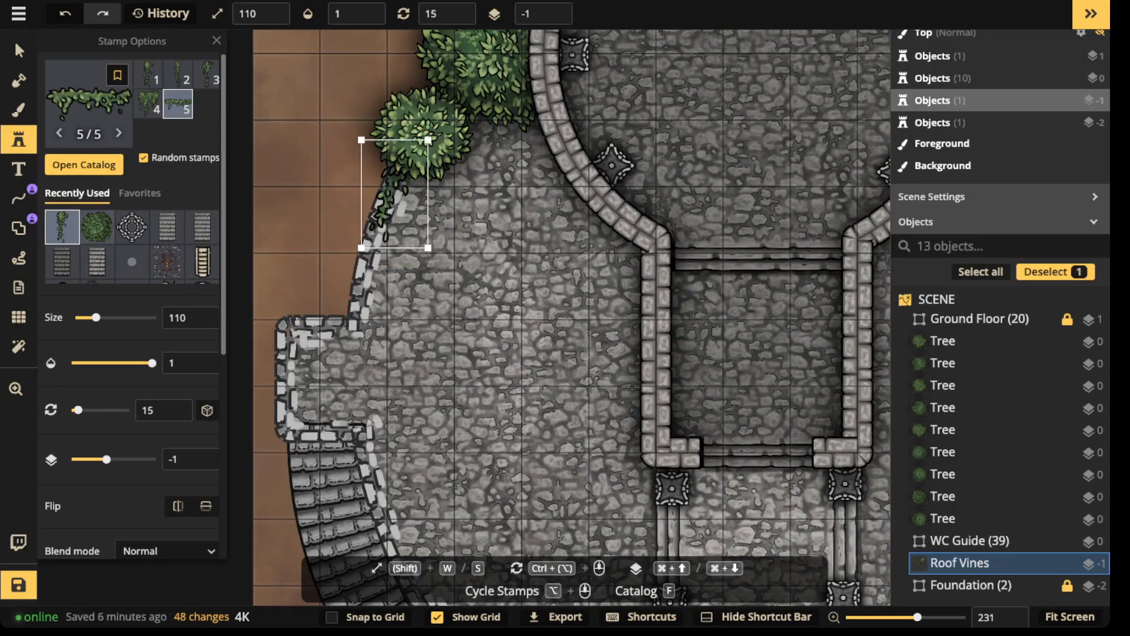
- Nudge the placed vine slightly southwest, rotate it to 20 and set its brightness to 83
{"action": "scroll", "coordinate": [387, 200], "scroll_direction": "down", "scroll_amount": 1}
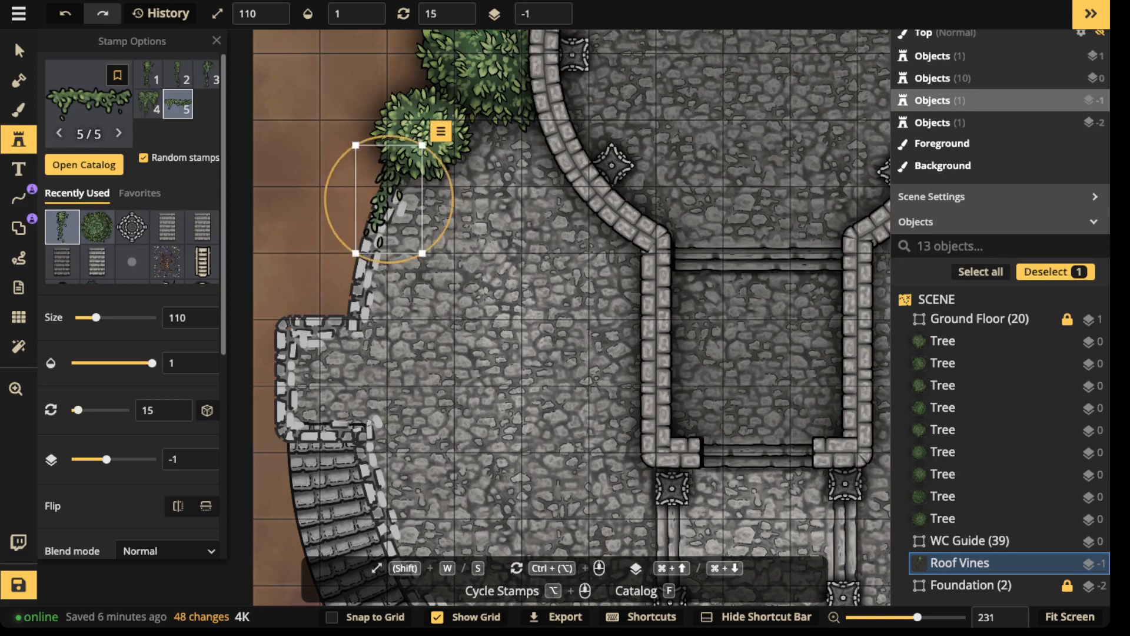
{"action": "scroll", "coordinate": [388, 199], "scroll_direction": "up", "scroll_amount": 1}
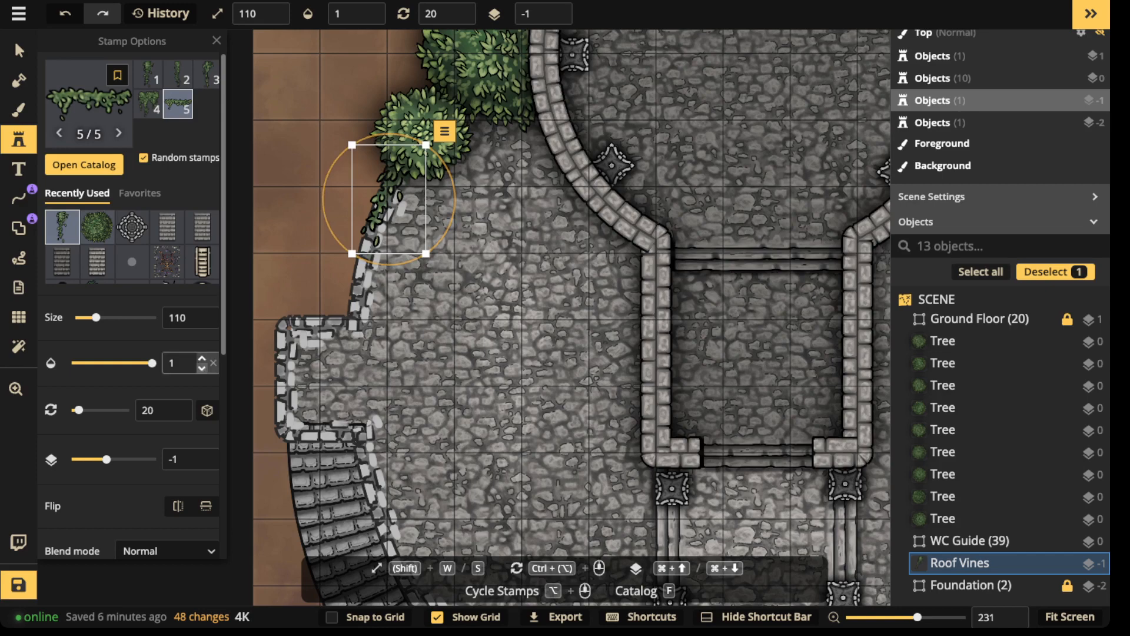
{"action": "scroll", "coordinate": [176, 363], "scroll_direction": "down", "scroll_amount": 5}
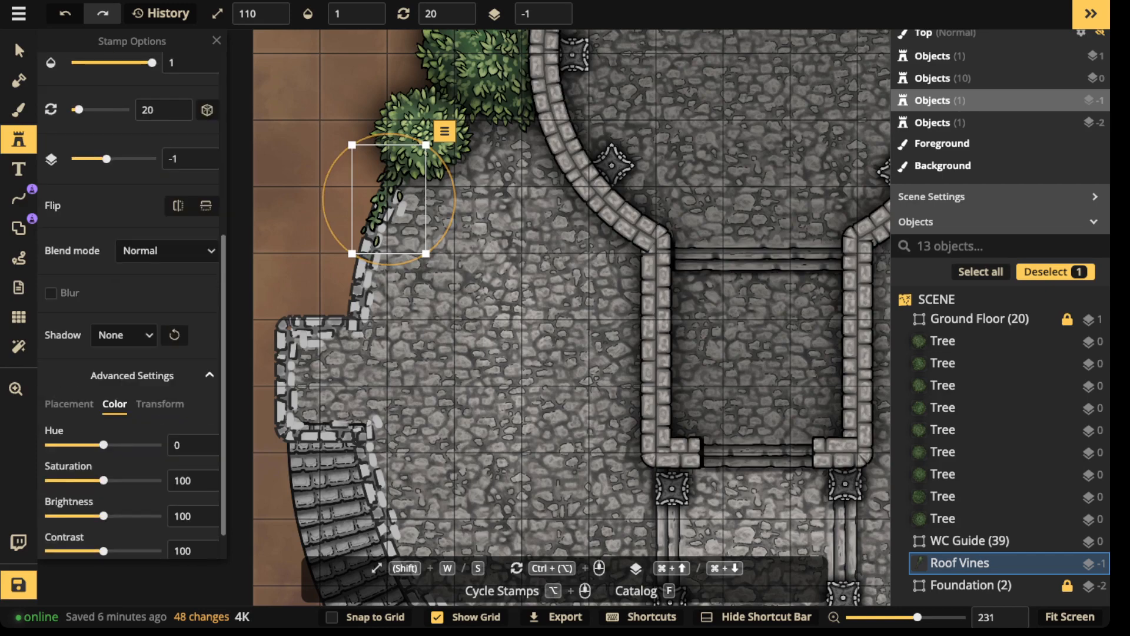
{"action": "key", "text": "Escape"}
- Stamp a vine along the inner edge of the curved stairs, beside the large tree at their foot, rotated to 230
{"action": "scroll", "coordinate": [400, 241], "scroll_direction": "down", "scroll_amount": 5}
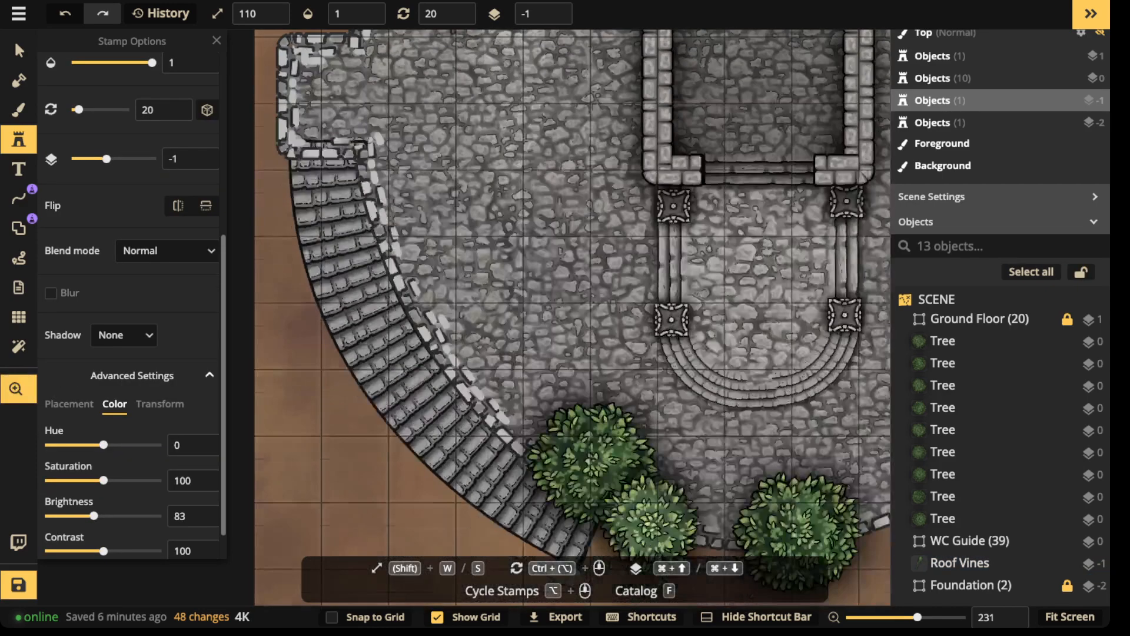
{"action": "scroll", "coordinate": [400, 241], "scroll_direction": "up", "scroll_amount": 3}
{"action": "scroll", "coordinate": [400, 247], "scroll_direction": "up", "scroll_amount": 2}
{"action": "scroll", "coordinate": [406, 253], "scroll_direction": "down", "scroll_amount": 13}
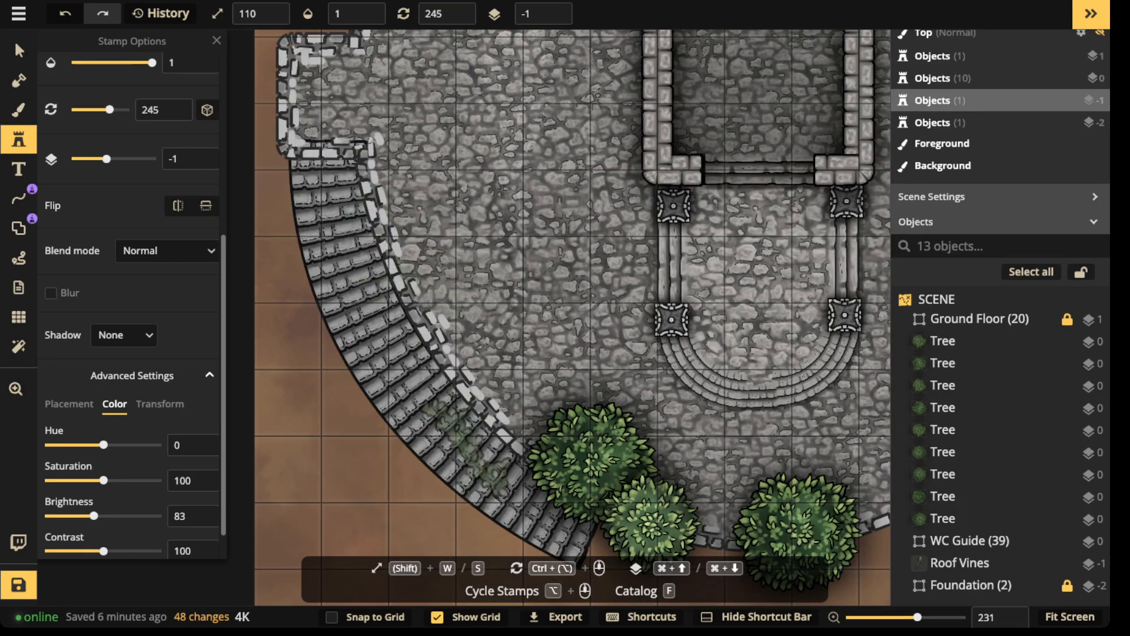
{"action": "left_click", "coordinate": [502, 417]}
{"action": "scroll", "coordinate": [546, 438], "scroll_direction": "down", "scroll_amount": 5}
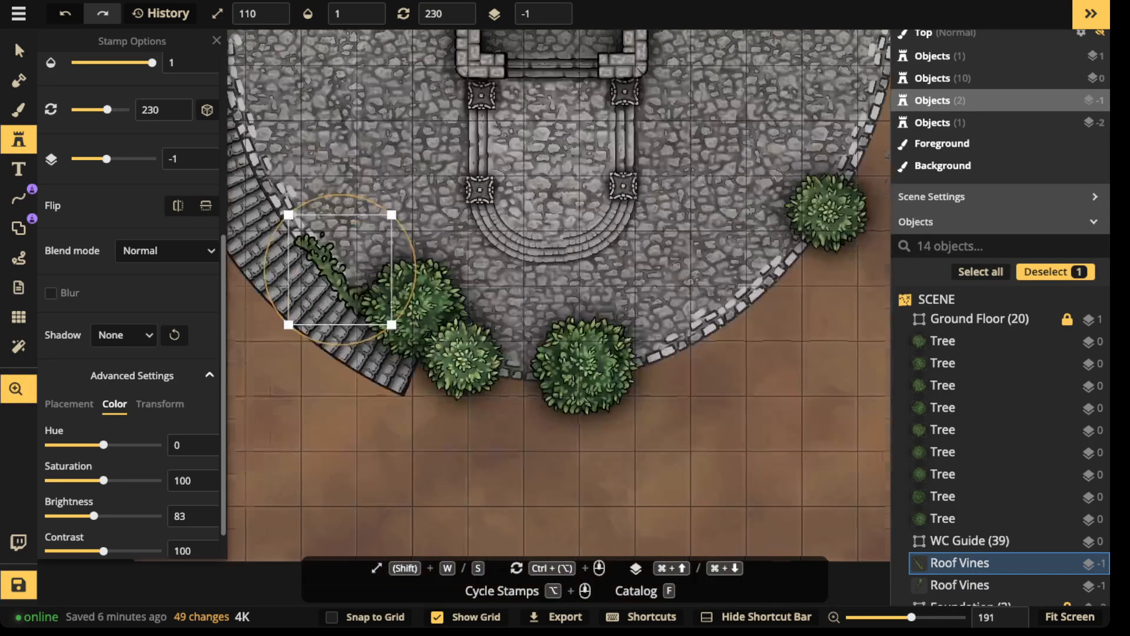
- Rotate the vine stamp to follow the rim and place one just east of the large tree on the south rim
{"action": "key", "text": "Escape"}
{"action": "scroll", "coordinate": [515, 318], "scroll_direction": "down", "scroll_amount": 3}
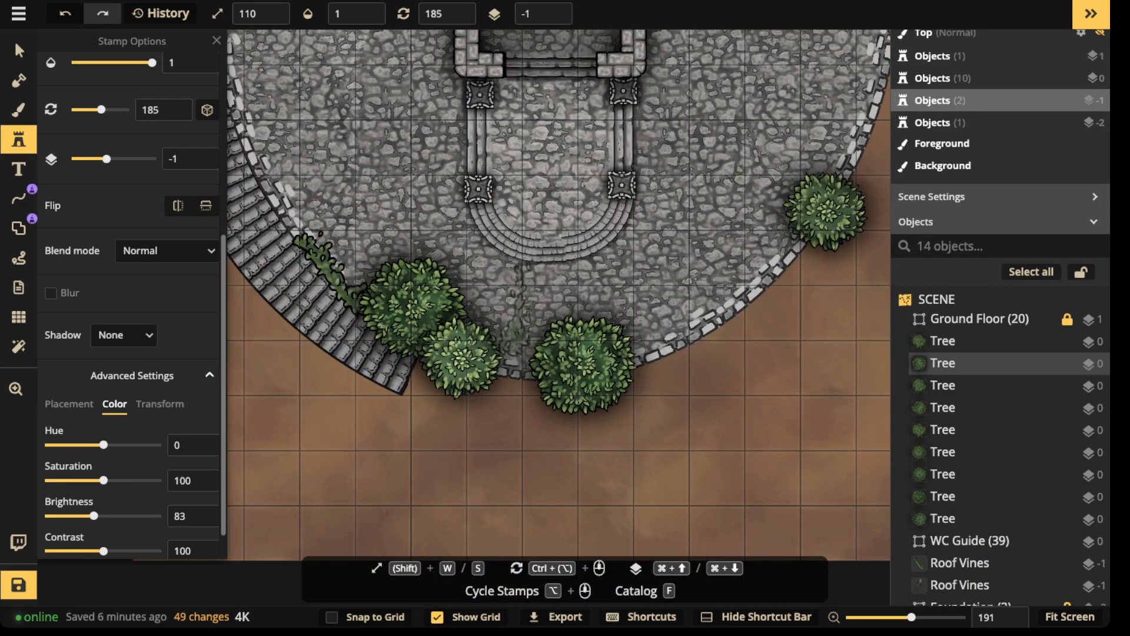
{"action": "scroll", "coordinate": [521, 341], "scroll_direction": "down", "scroll_amount": 6}
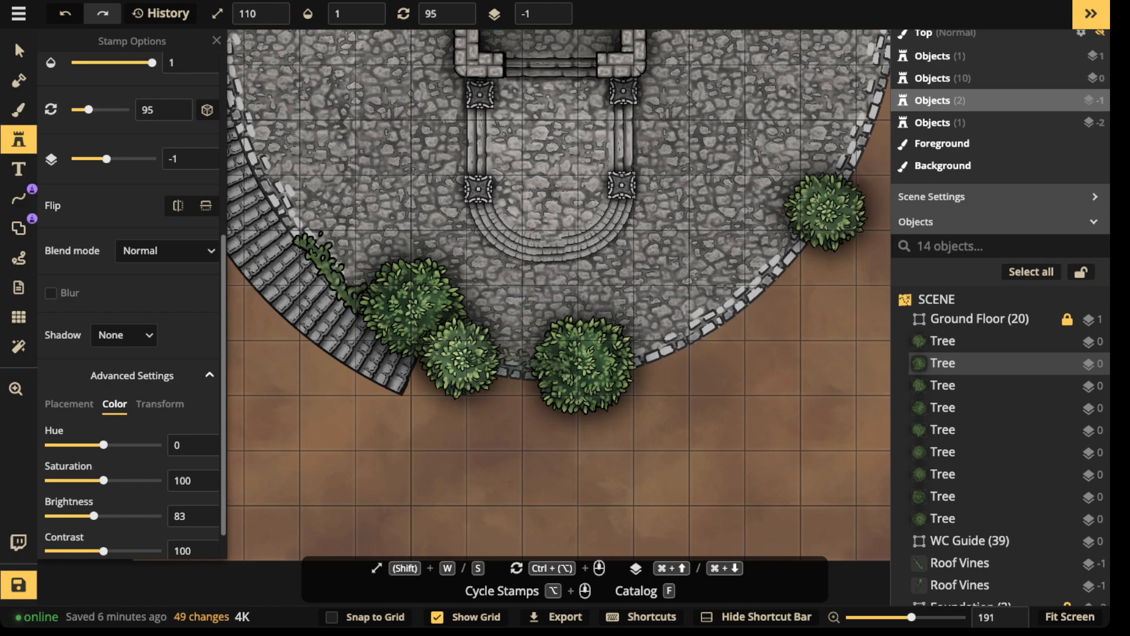
{"action": "scroll", "coordinate": [671, 353], "scroll_direction": "up", "scroll_amount": 10}
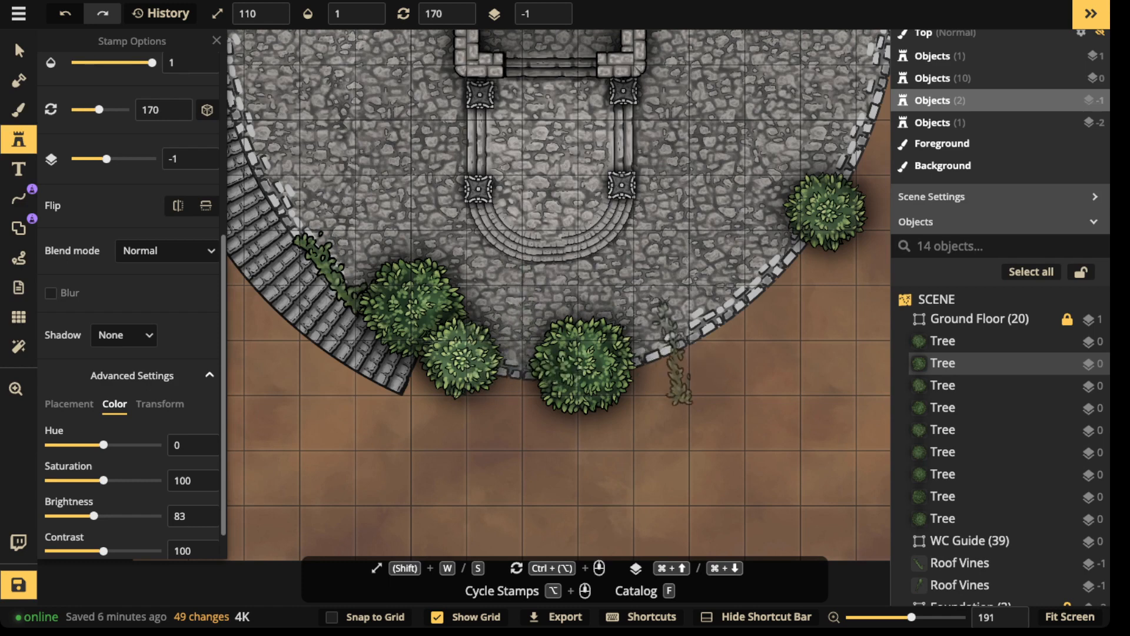
{"action": "left_click", "coordinate": [677, 346]}
- Try a vine stamp rotated to 5 below the large tree east of the round room, and delete it
{"action": "left_click_drag", "start_coordinate": [783, 218], "coordinate": [588, 360]}
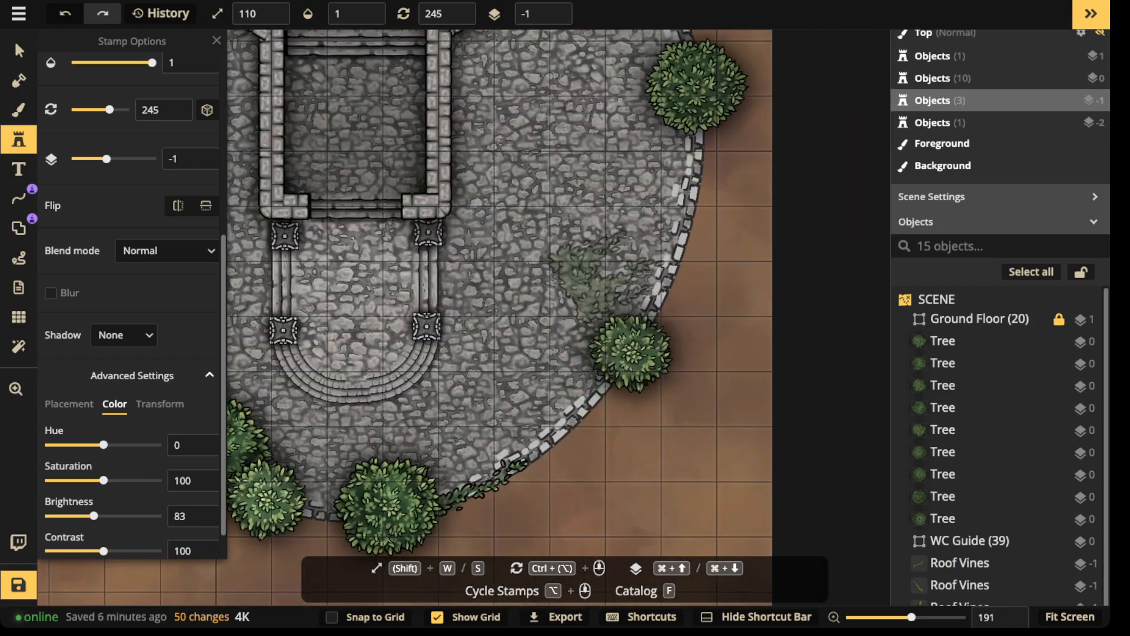
{"action": "left_click_drag", "start_coordinate": [642, 212], "coordinate": [566, 371]}
{"action": "scroll", "coordinate": [567, 289], "scroll_direction": "up", "scroll_amount": 10}
{"action": "scroll", "coordinate": [603, 247], "scroll_direction": "down", "scroll_amount": 2}
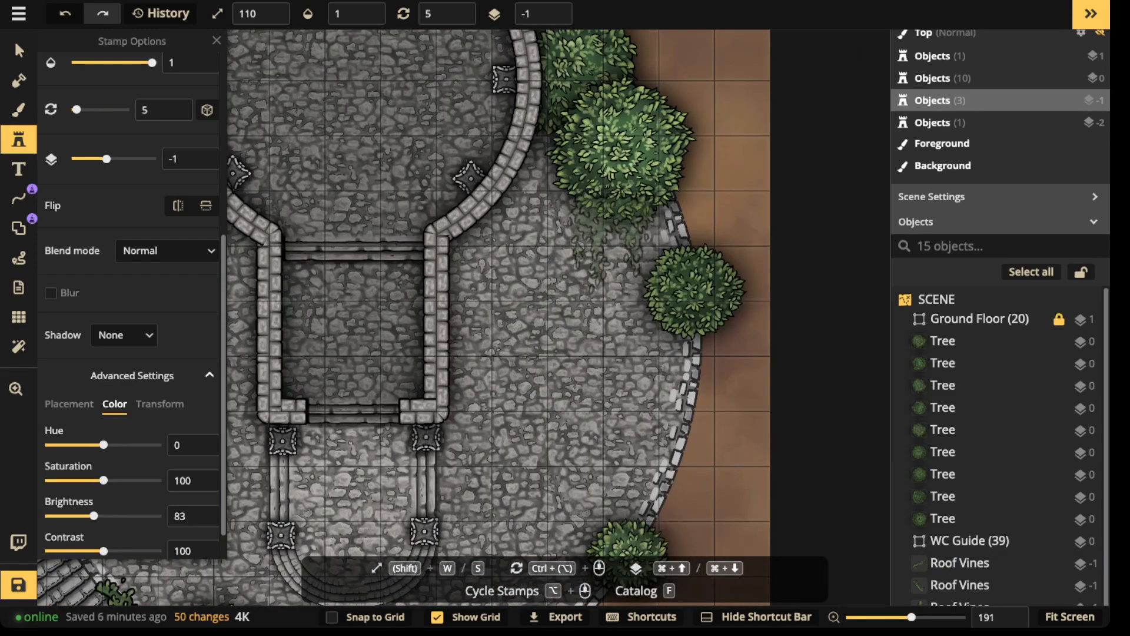
{"action": "left_click", "coordinate": [618, 239]}
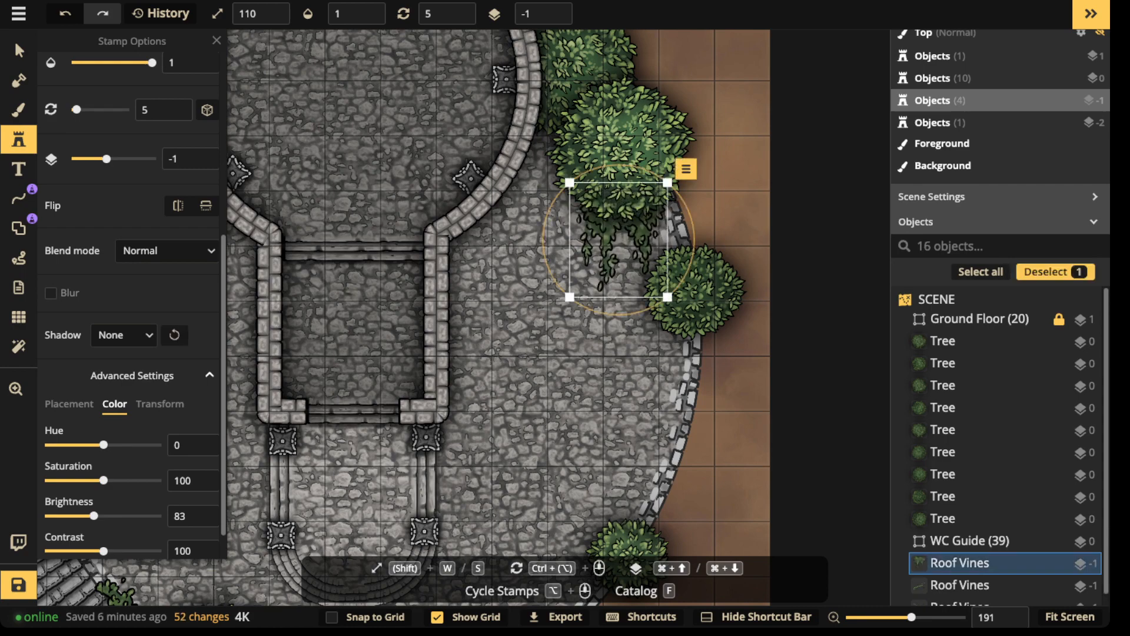
{"action": "left_click_drag", "start_coordinate": [619, 238], "coordinate": [618, 238]}
{"action": "key", "text": "Delete"}
- Stamp rotated roof vines along the southeast rim, one northeast and one southwest of the small tree there
{"action": "scroll", "coordinate": [521, 247], "scroll_direction": "down", "scroll_amount": 3}
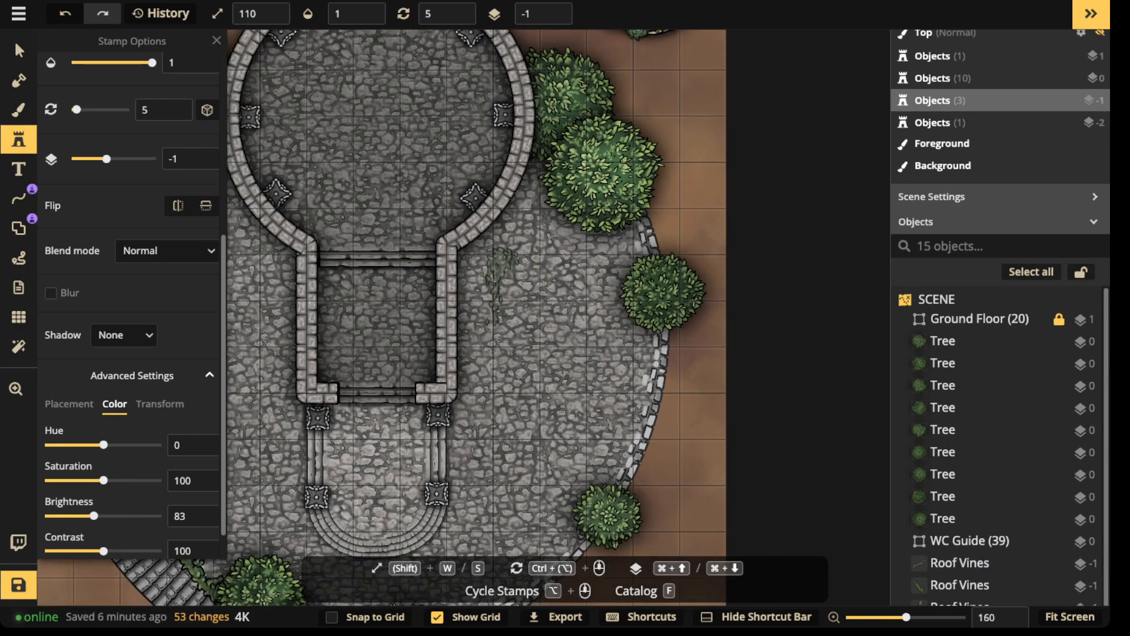
{"action": "left_click_drag", "start_coordinate": [573, 483], "coordinate": [580, 306]}
{"action": "scroll", "coordinate": [632, 259], "scroll_direction": "down", "scroll_amount": 6}
{"action": "scroll", "coordinate": [635, 272], "scroll_direction": "down", "scroll_amount": 5}
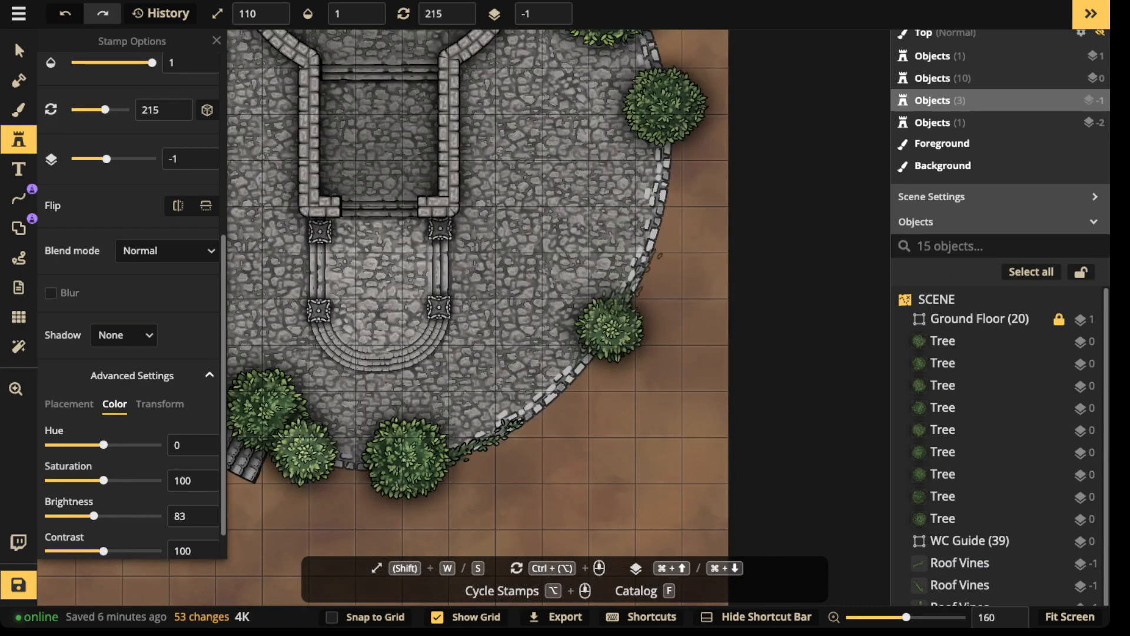
{"action": "left_click", "coordinate": [636, 275]}
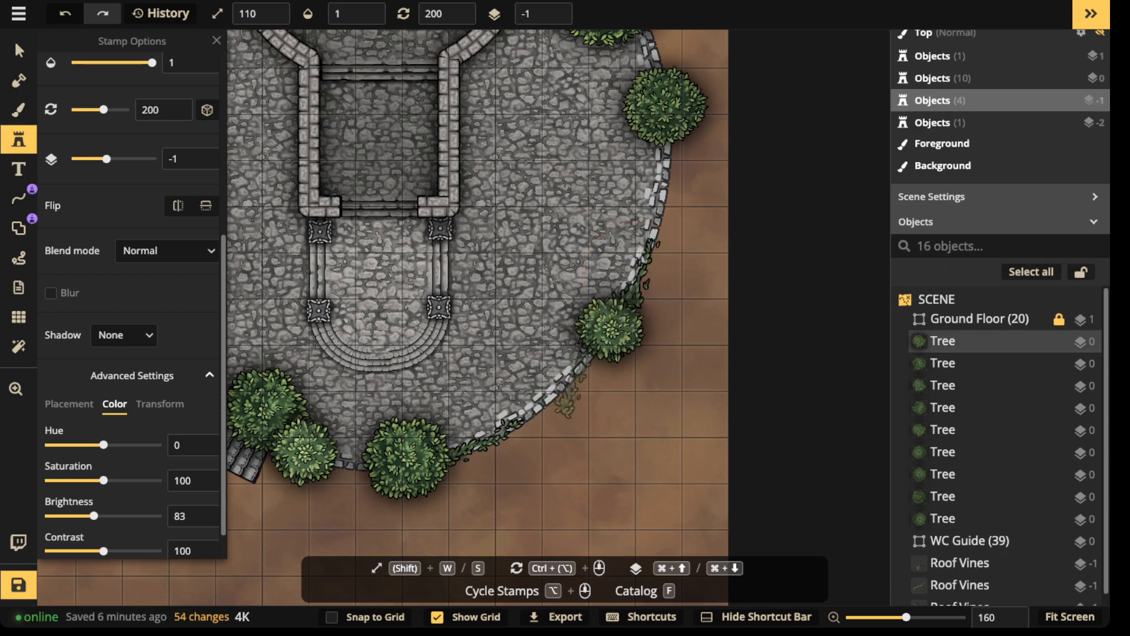
{"action": "scroll", "coordinate": [575, 370], "scroll_direction": "up", "scroll_amount": 1}
{"action": "left_click", "coordinate": [576, 367]}
- Place a roof vine rotated to 155 on the east rim, between the large tree and the round tree below it
{"action": "scroll", "coordinate": [461, 209], "scroll_direction": "down", "scroll_amount": 3}
{"action": "left_click_drag", "start_coordinate": [445, 168], "coordinate": [577, 332]}
{"action": "scroll", "coordinate": [771, 244], "scroll_direction": "down", "scroll_amount": 3}
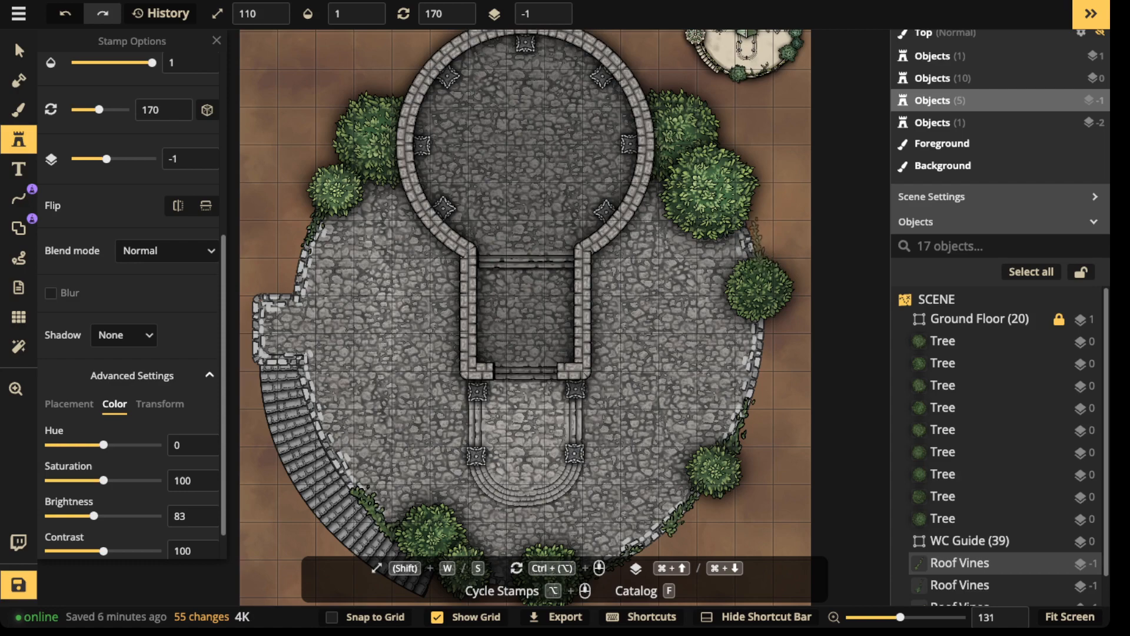
{"action": "scroll", "coordinate": [754, 243], "scroll_direction": "down", "scroll_amount": 1}
{"action": "left_click", "coordinate": [754, 243]}
{"action": "scroll", "coordinate": [457, 195], "scroll_direction": "down", "scroll_amount": 1}
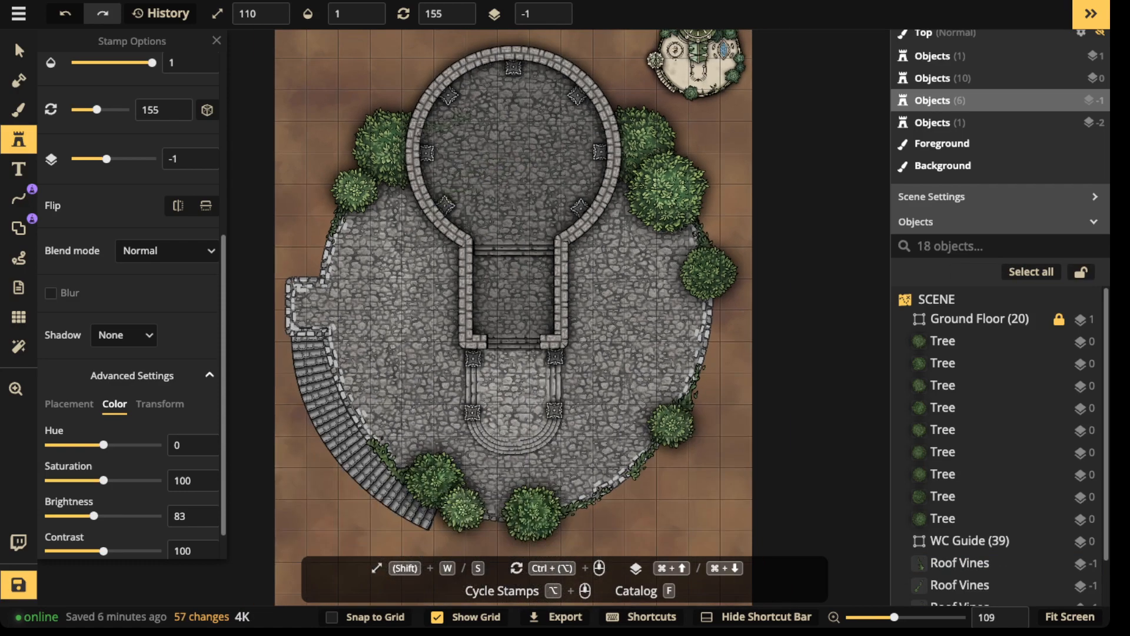
{"action": "left_click", "coordinate": [18, 51]}
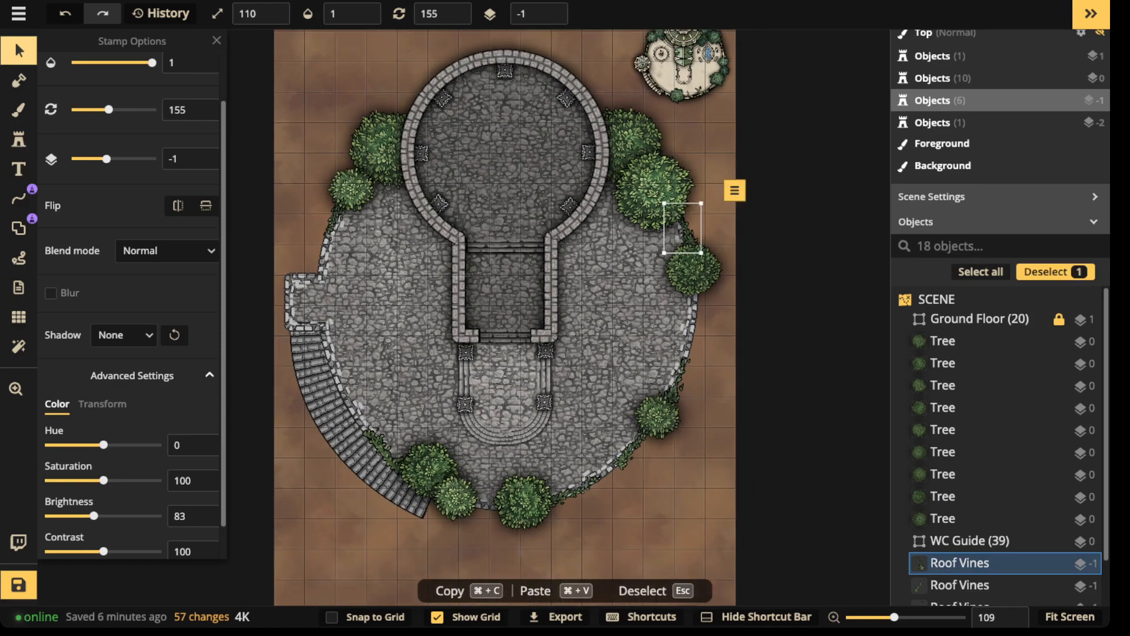
- Examine the small temple reference guide at the map's northeast corner and compare it with the terrace east of the entrance hall
{"action": "scroll", "coordinate": [353, 177], "scroll_direction": "down", "scroll_amount": 1}
{"action": "scroll", "coordinate": [594, 270], "scroll_direction": "up", "scroll_amount": 2}
{"action": "scroll", "coordinate": [591, 272], "scroll_direction": "up", "scroll_amount": 2}
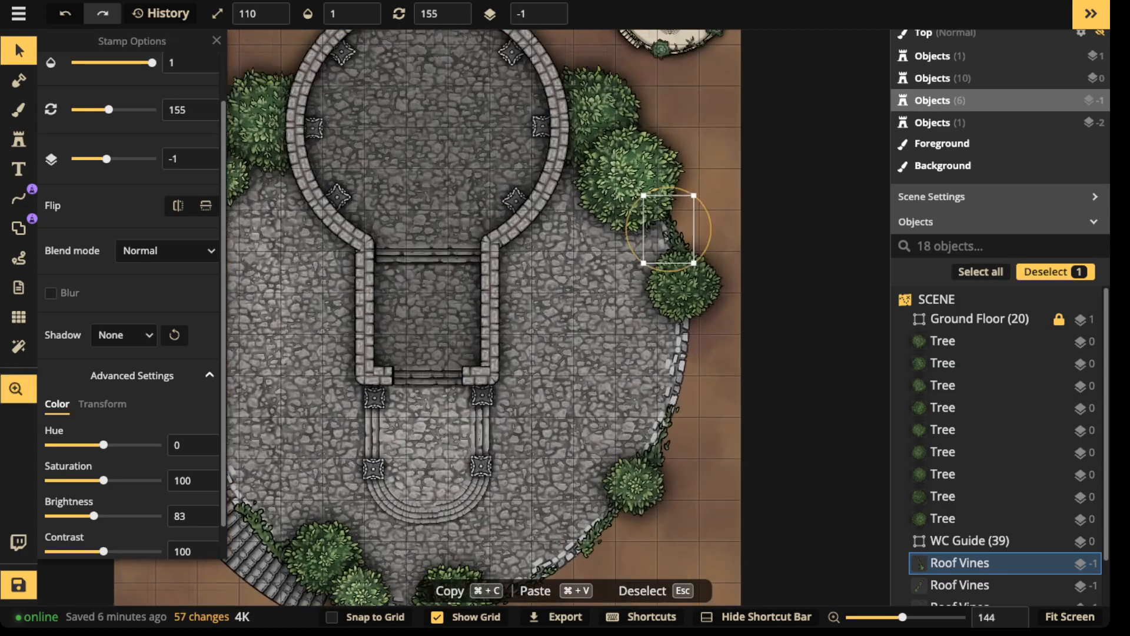
{"action": "left_click_drag", "start_coordinate": [591, 273], "coordinate": [535, 462]}
{"action": "scroll", "coordinate": [598, 169], "scroll_direction": "up", "scroll_amount": 4}
{"action": "scroll", "coordinate": [605, 171], "scroll_direction": "up", "scroll_amount": 2}
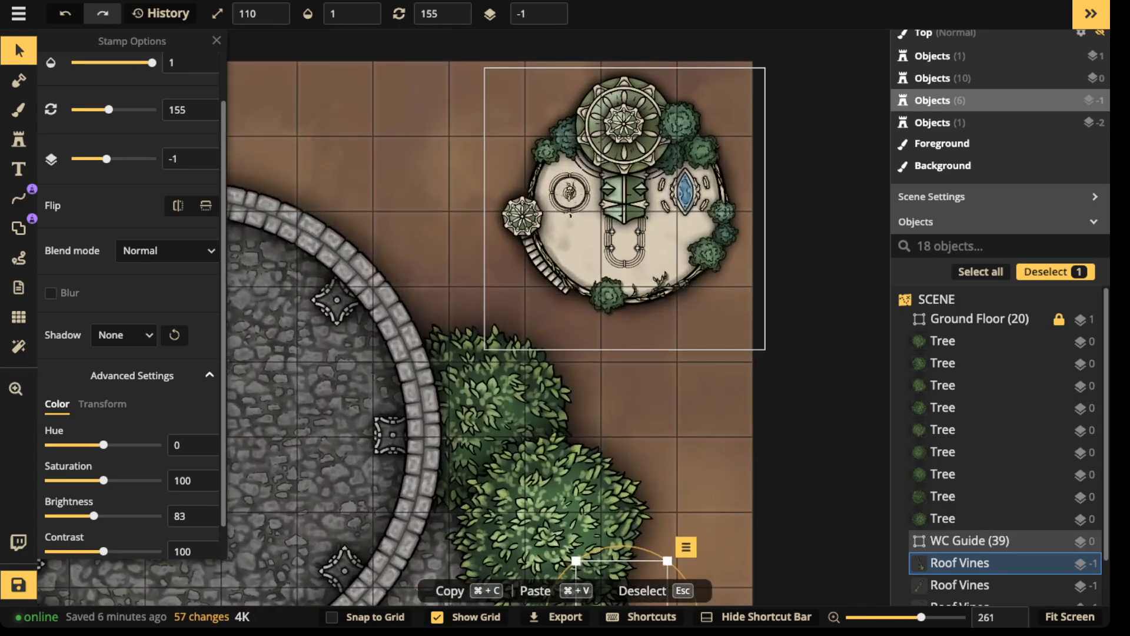
{"action": "scroll", "coordinate": [443, 254], "scroll_direction": "down", "scroll_amount": 2}
{"action": "left_click_drag", "start_coordinate": [471, 447], "coordinate": [620, 180]}
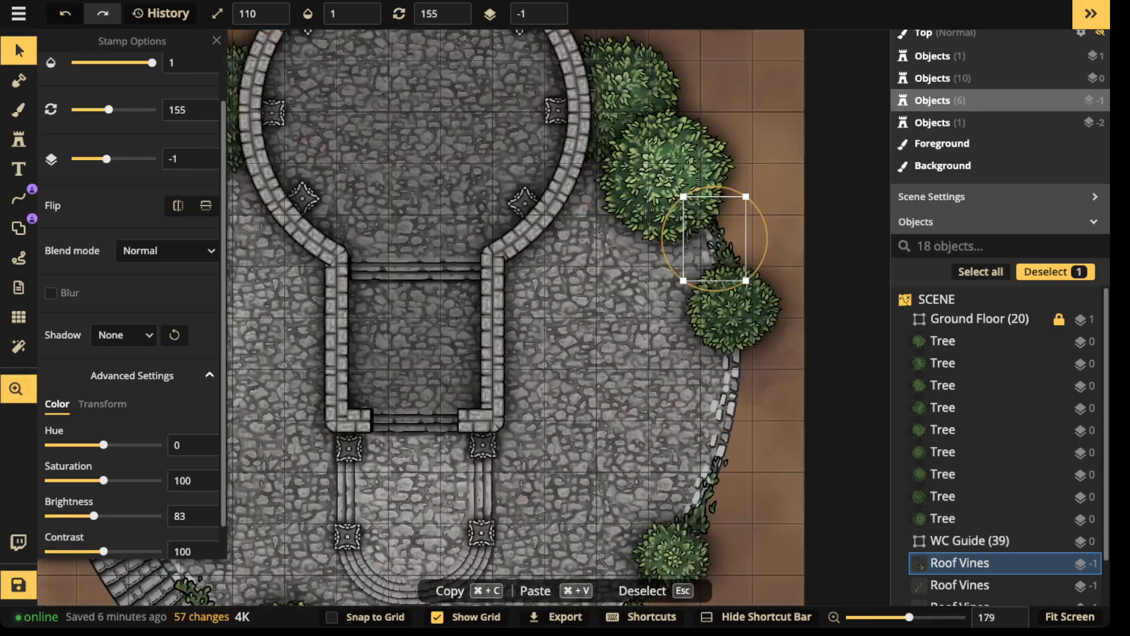
- Search the stamp catalog for "fountain" and choose the round blue-water fountain from the Castle pack
{"action": "left_click", "coordinate": [19, 139]}
{"action": "scroll", "coordinate": [88, 105], "scroll_direction": "up", "scroll_amount": 5}
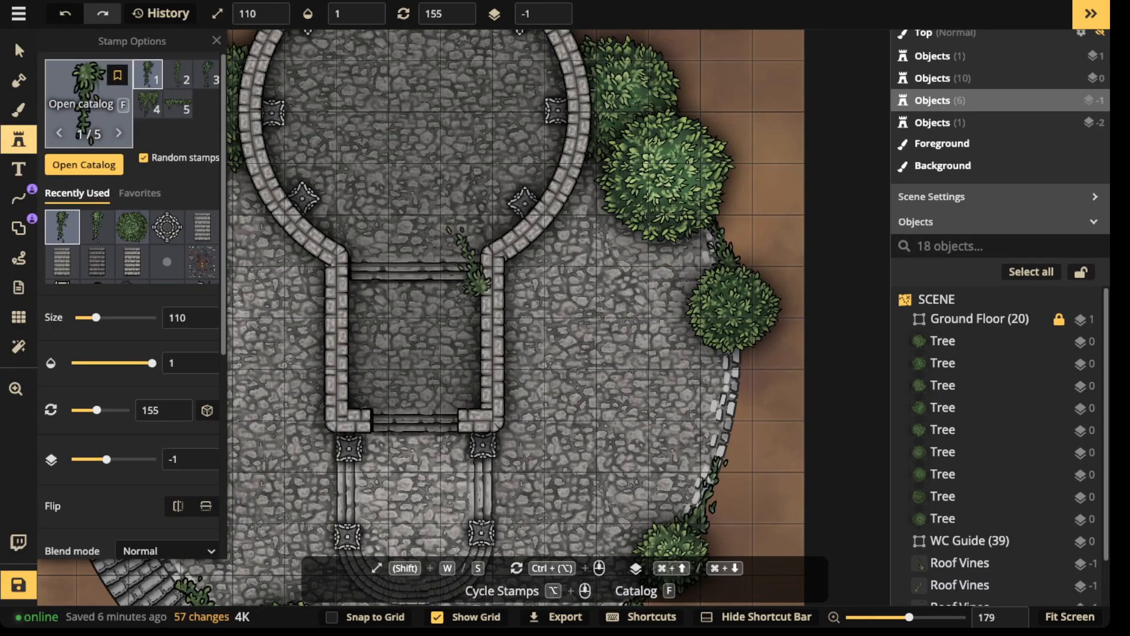
{"action": "left_click", "coordinate": [88, 105]}
{"action": "type", "text": "foun"}
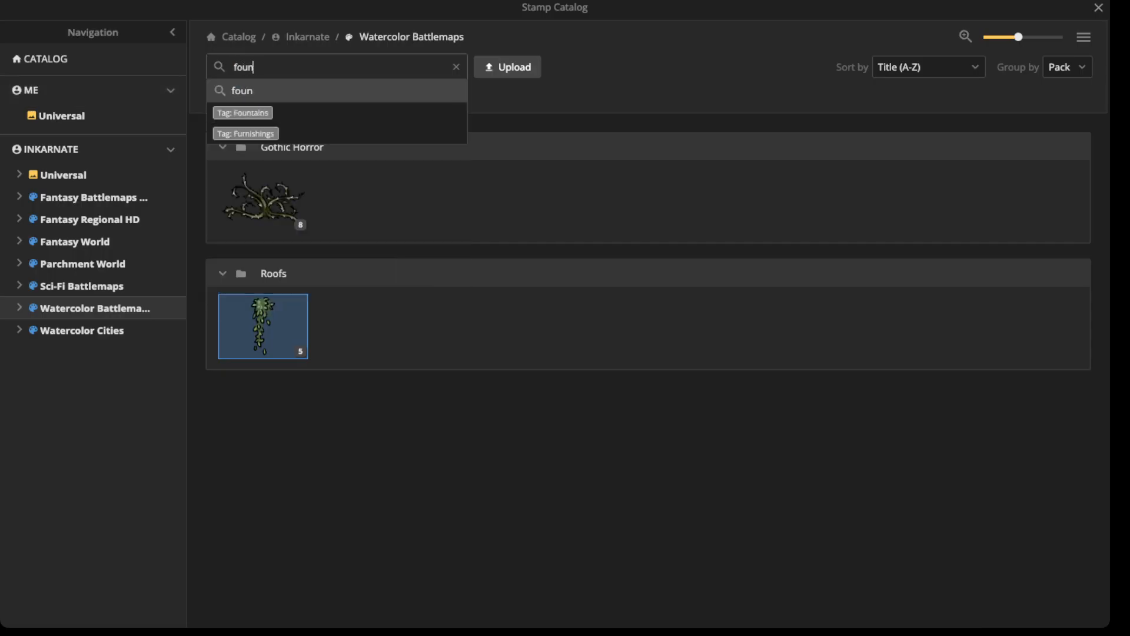
{"action": "type", "text": "tain"}
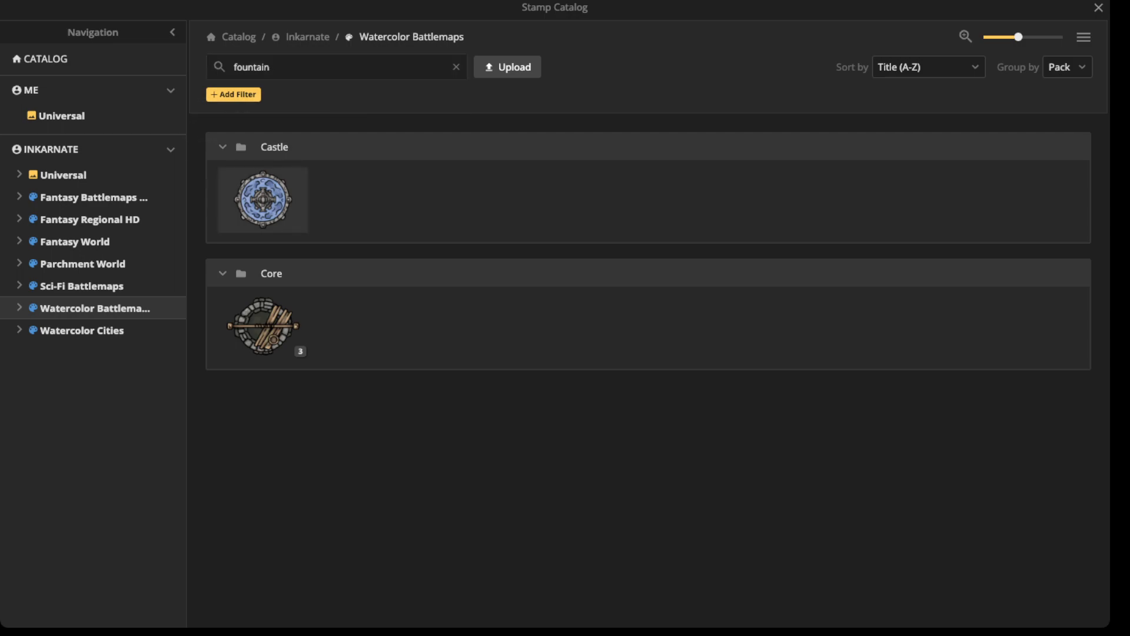
{"action": "left_click", "coordinate": [263, 199]}
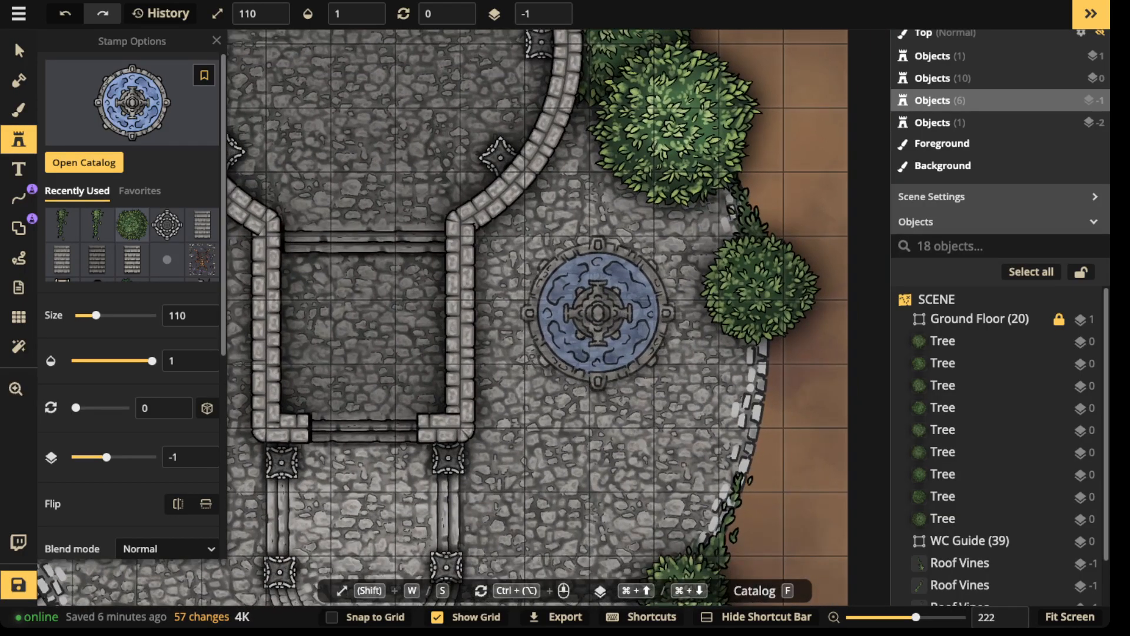
- Reduce the fountain stamp to size 90 and place it on the terrace between the entrance hall and the east rim tree
{"action": "key", "text": "s"}
{"action": "scroll", "coordinate": [599, 312], "scroll_direction": "down", "scroll_amount": 1}
{"action": "left_click_drag", "start_coordinate": [467, 292], "coordinate": [492, 294]}
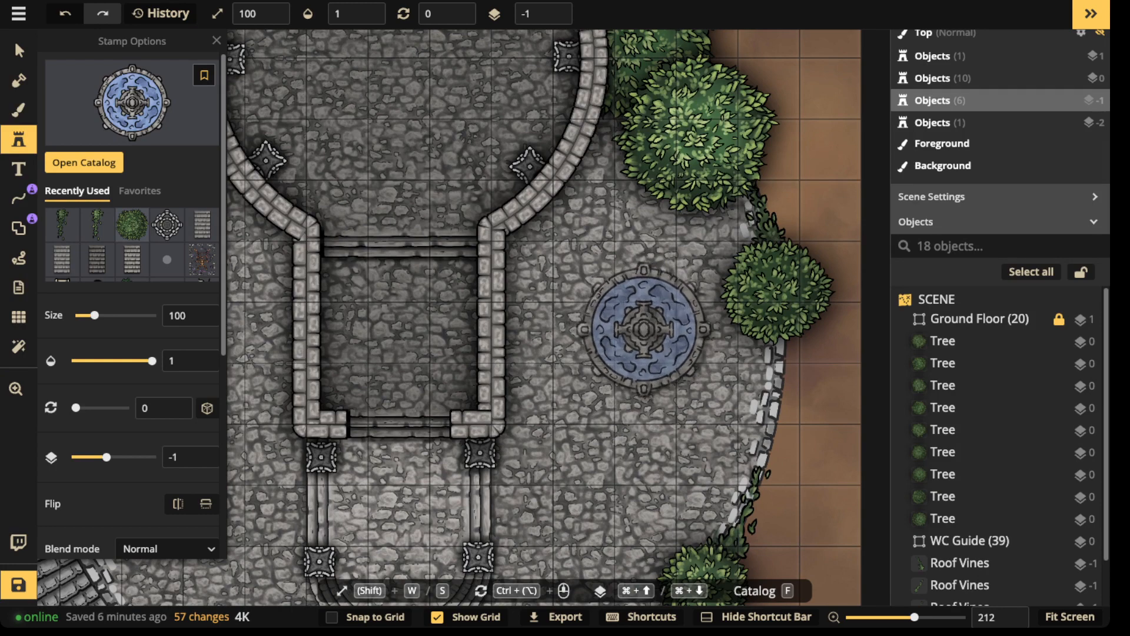
{"action": "key", "text": "s"}
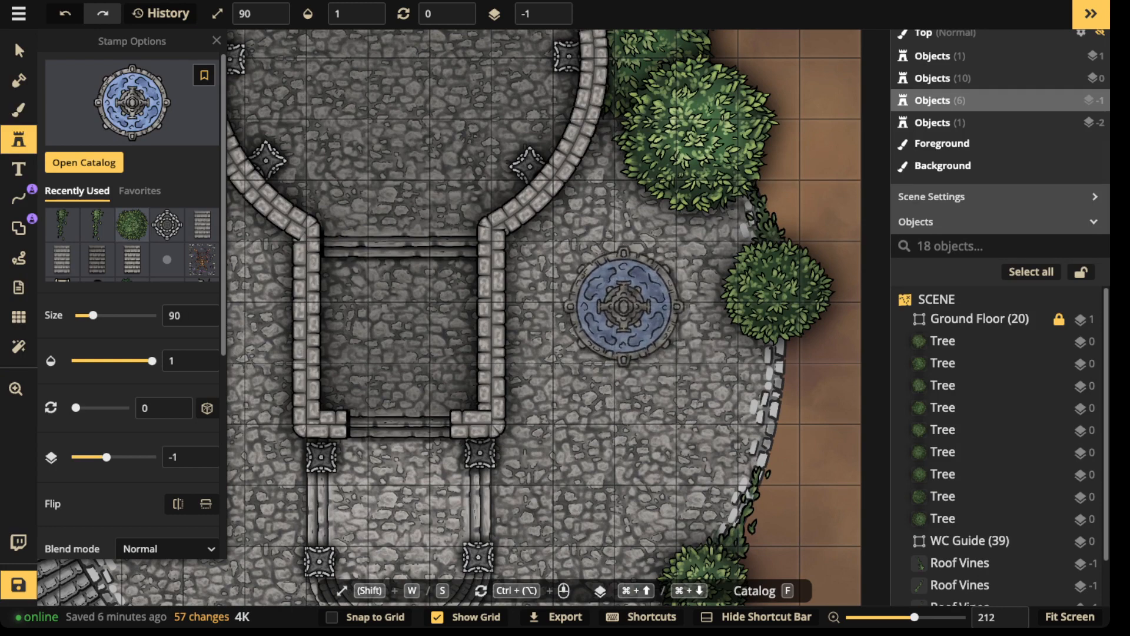
{"action": "left_click", "coordinate": [617, 303]}
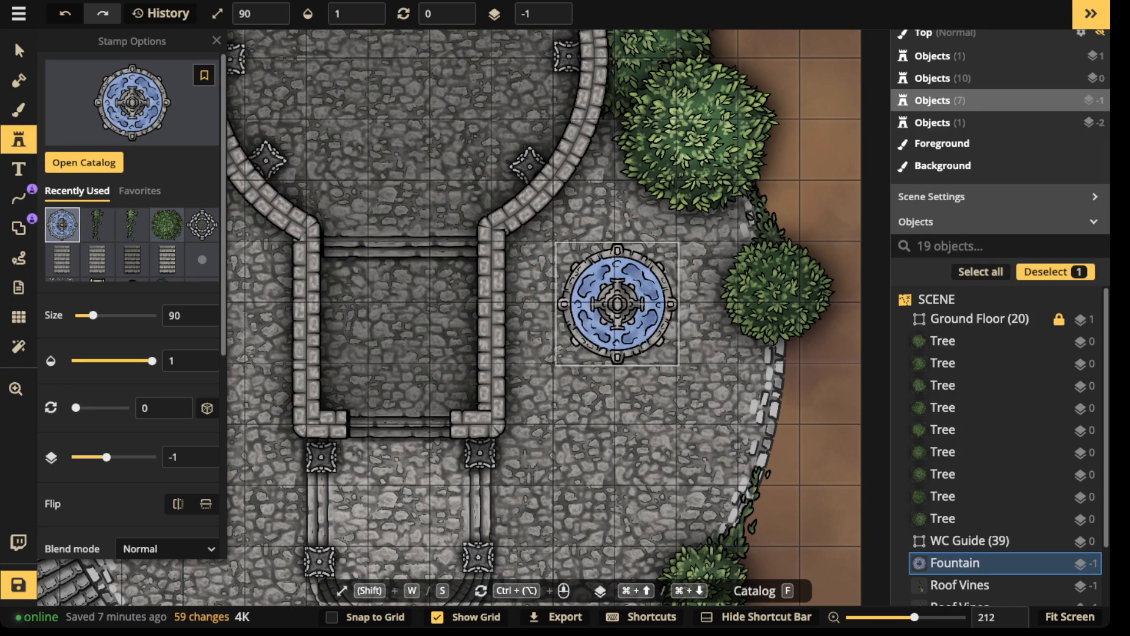
- Give the fountain a custom object shadow with blur 15.1, both offsets 0 and intensity 1.07, and reduce its size to 80
{"action": "scroll", "coordinate": [129, 294], "scroll_direction": "down", "scroll_amount": 5}
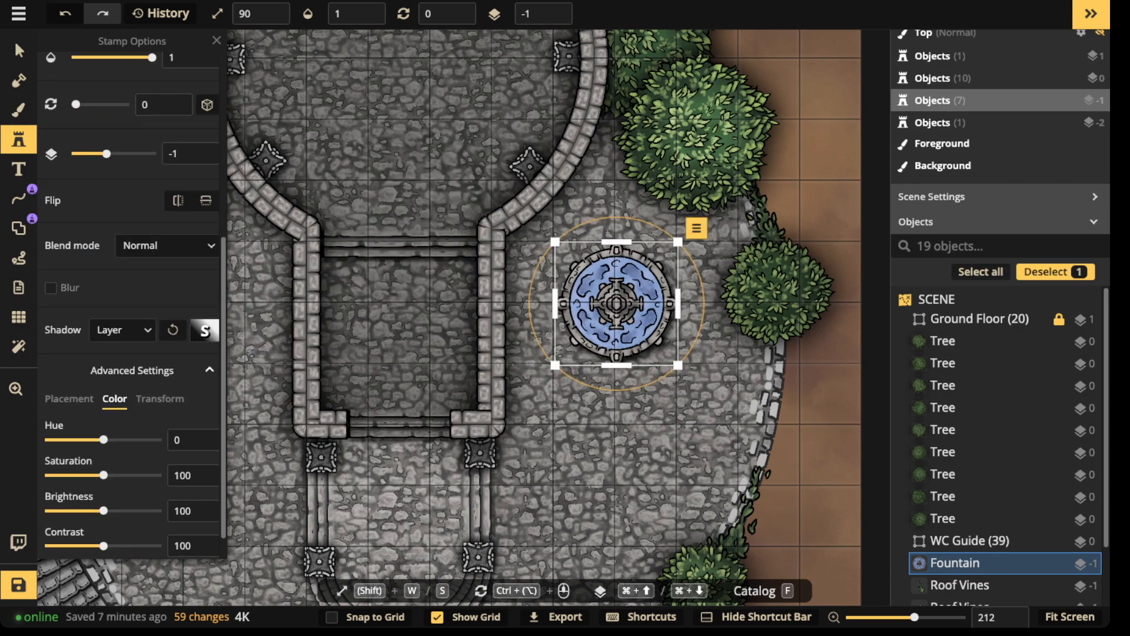
{"action": "left_click", "coordinate": [120, 330]}
{"action": "left_click", "coordinate": [129, 433]}
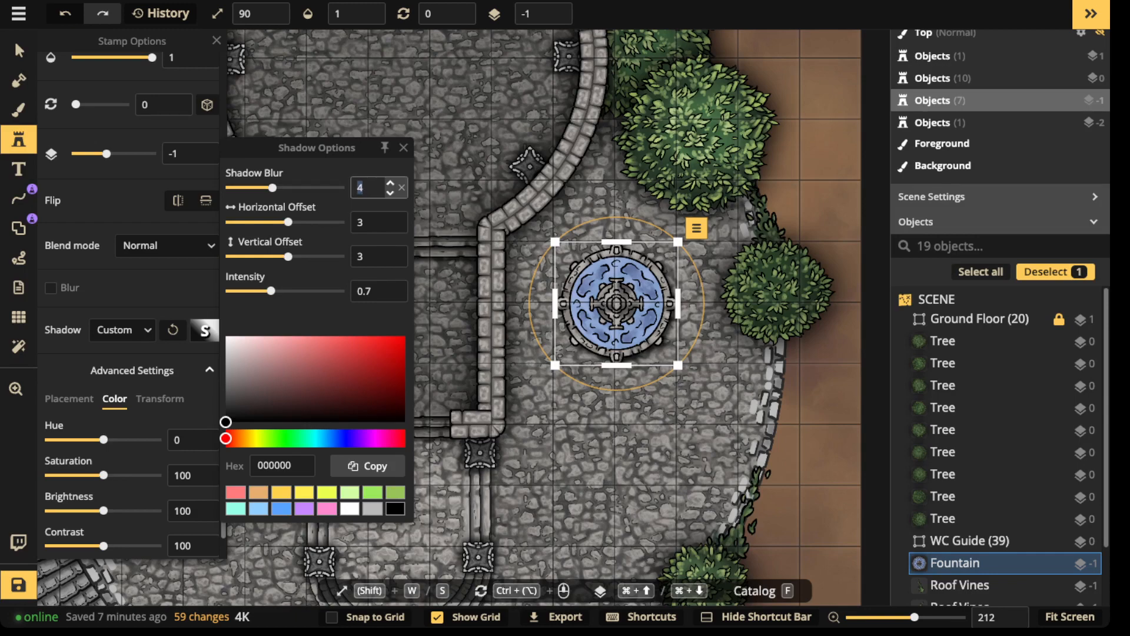
{"action": "type", "text": "0"}
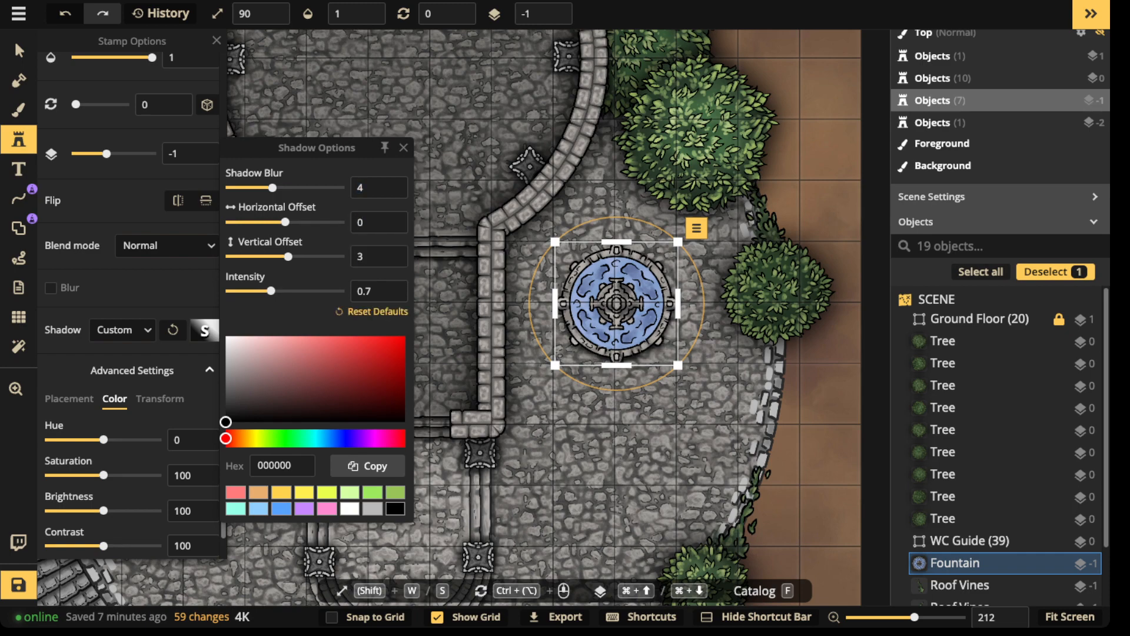
{"action": "left_click_drag", "start_coordinate": [272, 187], "coordinate": [306, 187]}
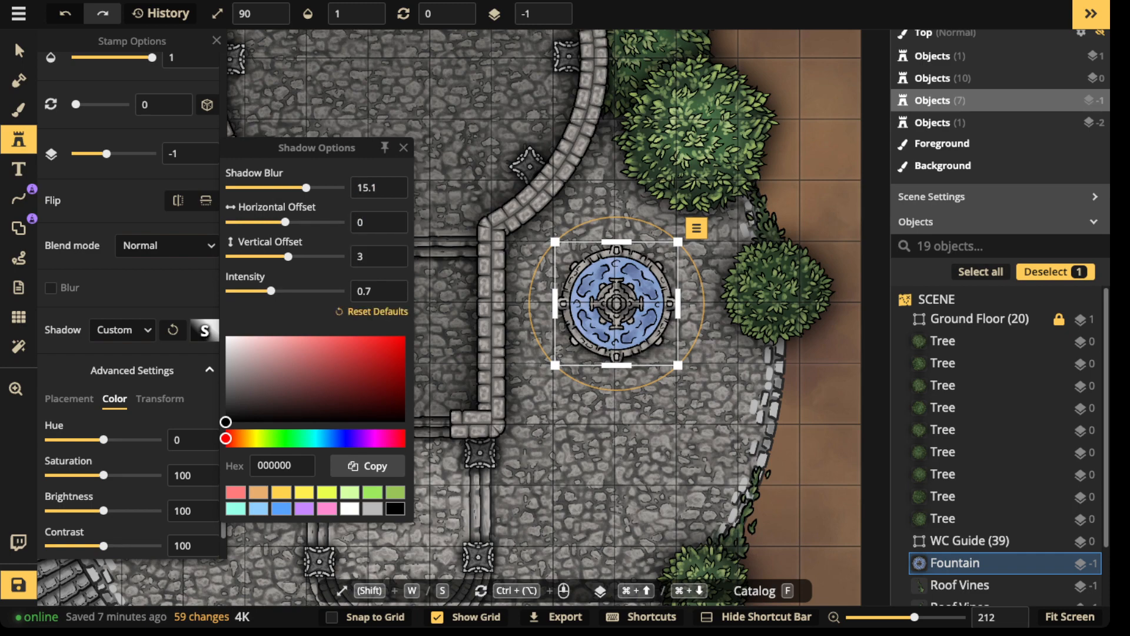
{"action": "type", "text": "0"}
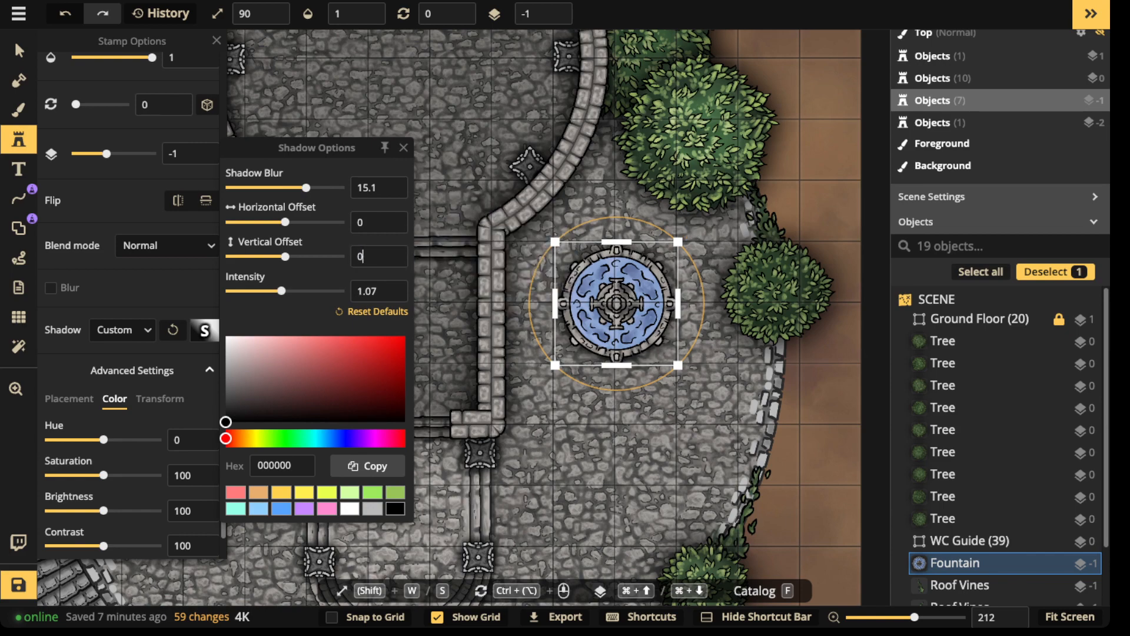
{"action": "type", "text": "s"}
{"action": "scroll", "coordinate": [609, 265], "scroll_direction": "down", "scroll_amount": 2}
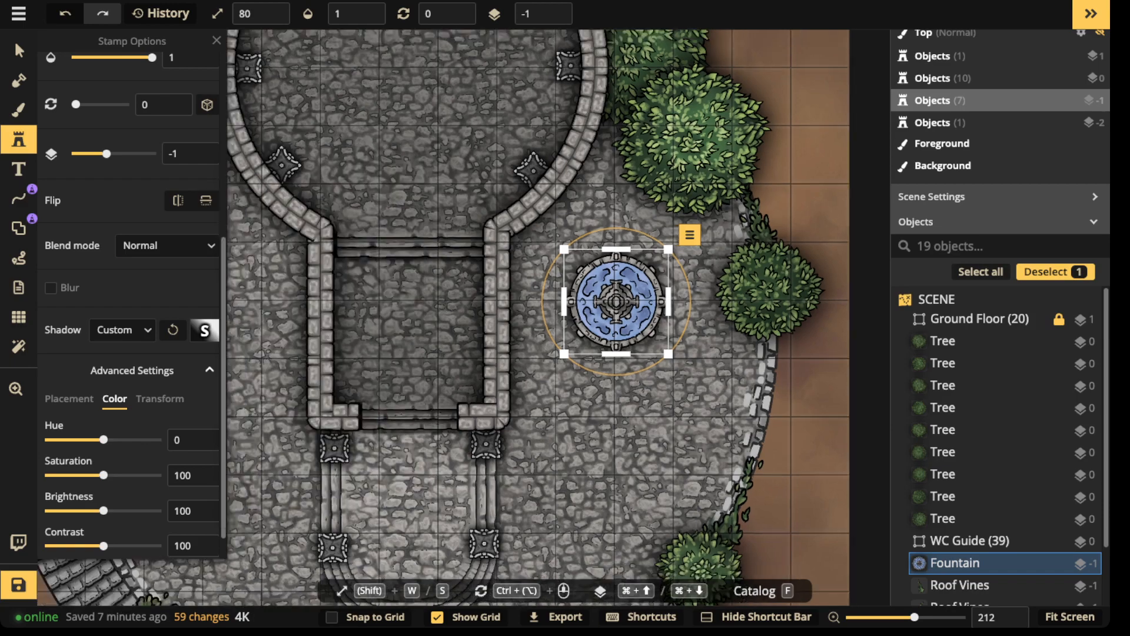
- Search the stamp catalog for "bench" and choose the wooden bench with armrests from the Tavern pack
{"action": "left_click", "coordinate": [19, 140]}
{"action": "type", "text": "f"}
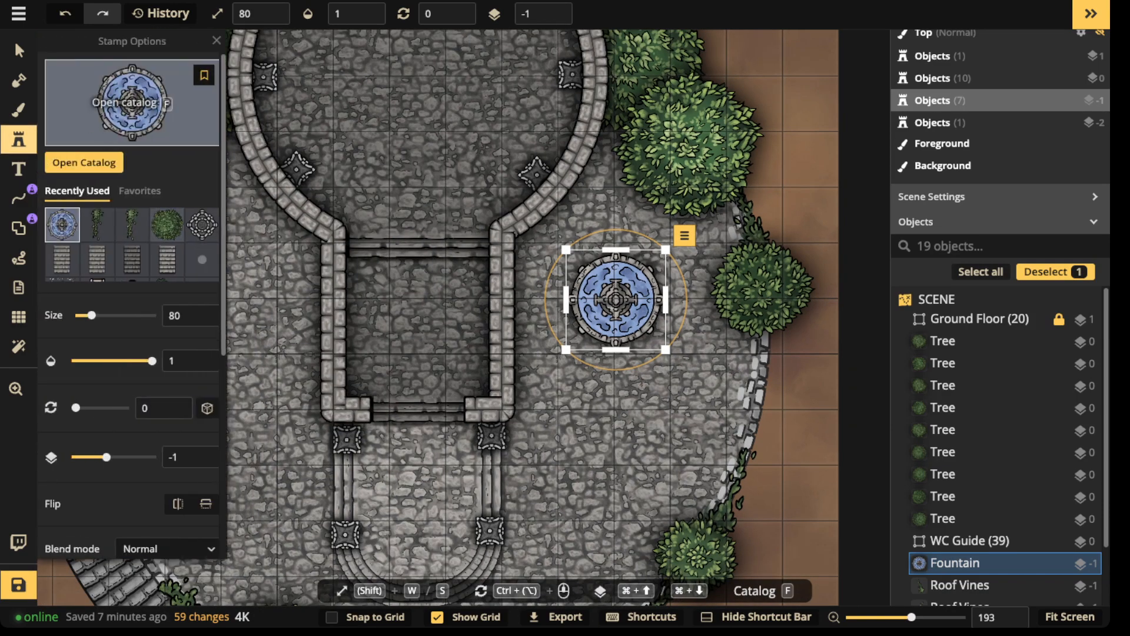
{"action": "type", "text": "bench"}
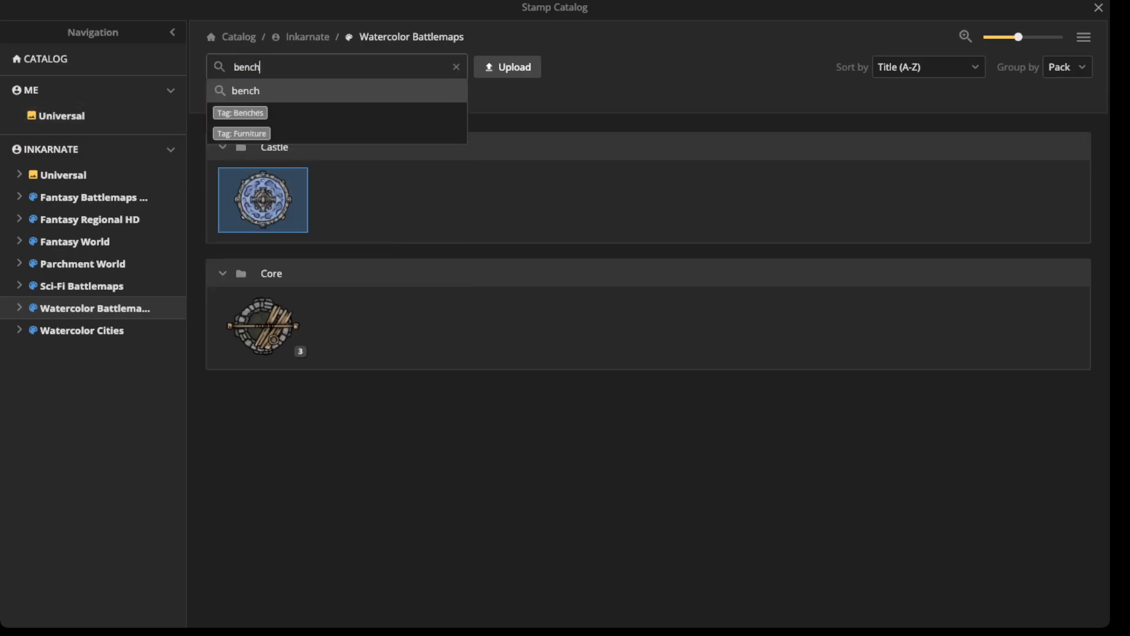
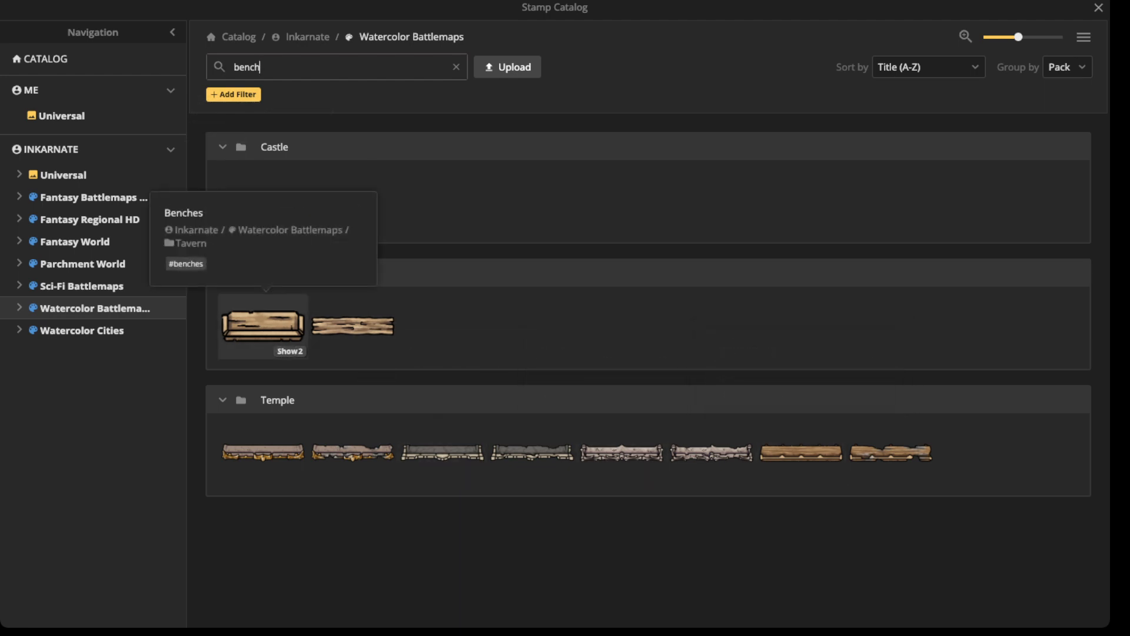
{"action": "left_click", "coordinate": [263, 325]}
- Place size 80 benches northwest of the fountain rotated to 135 and southwest of it rotated to 45
{"action": "scroll", "coordinate": [565, 261], "scroll_direction": "up", "scroll_amount": 5}
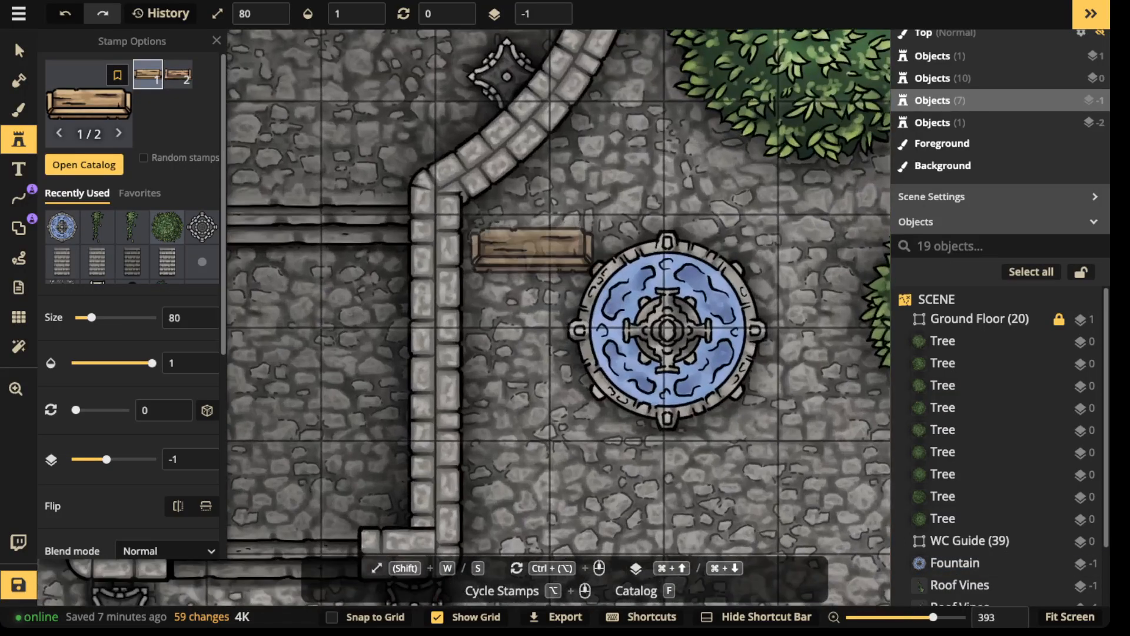
{"action": "scroll", "coordinate": [532, 250], "scroll_direction": "down", "scroll_amount": 9, "text": "ctrl"}
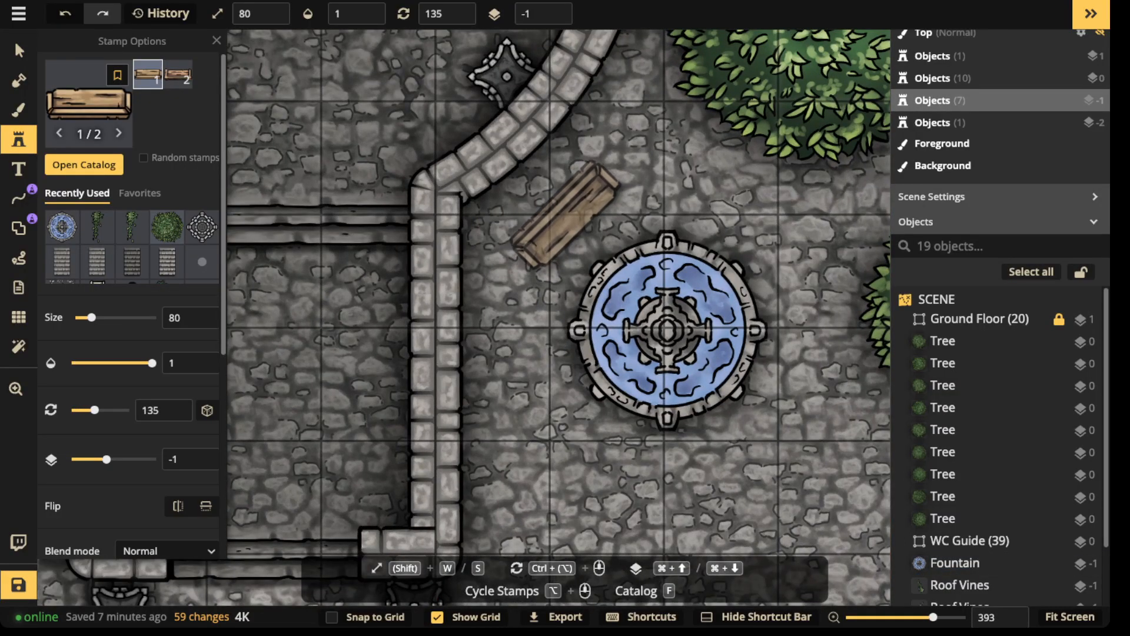
{"action": "left_click", "coordinate": [565, 215]}
{"action": "scroll", "coordinate": [537, 427], "scroll_direction": "up", "scroll_amount": 6, "text": "ctrl"}
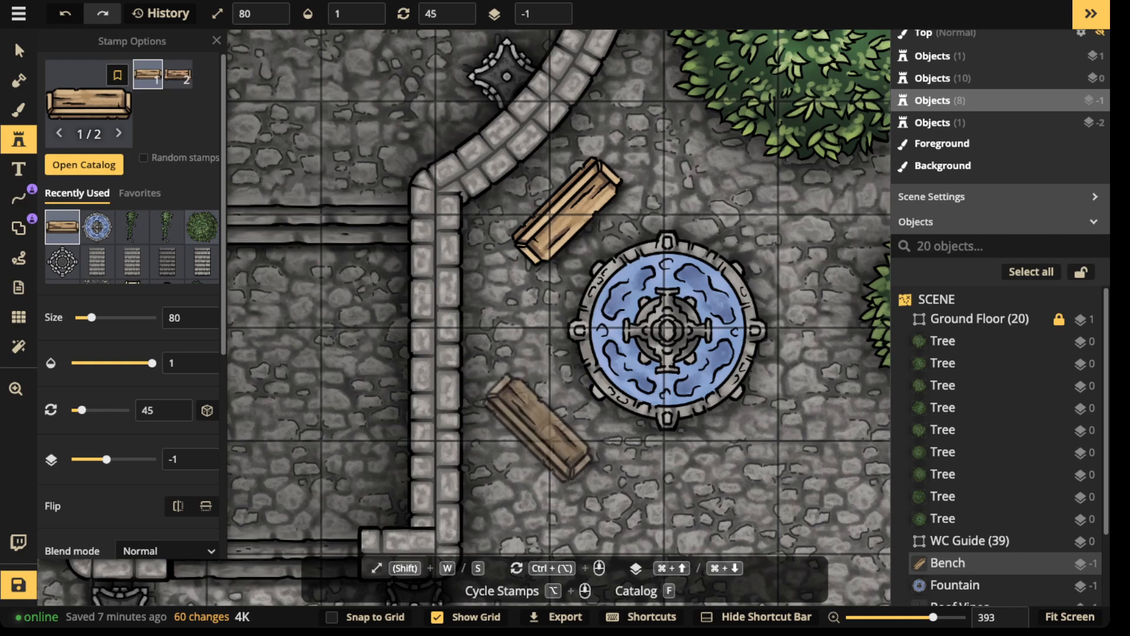
{"action": "left_click", "coordinate": [541, 446]}
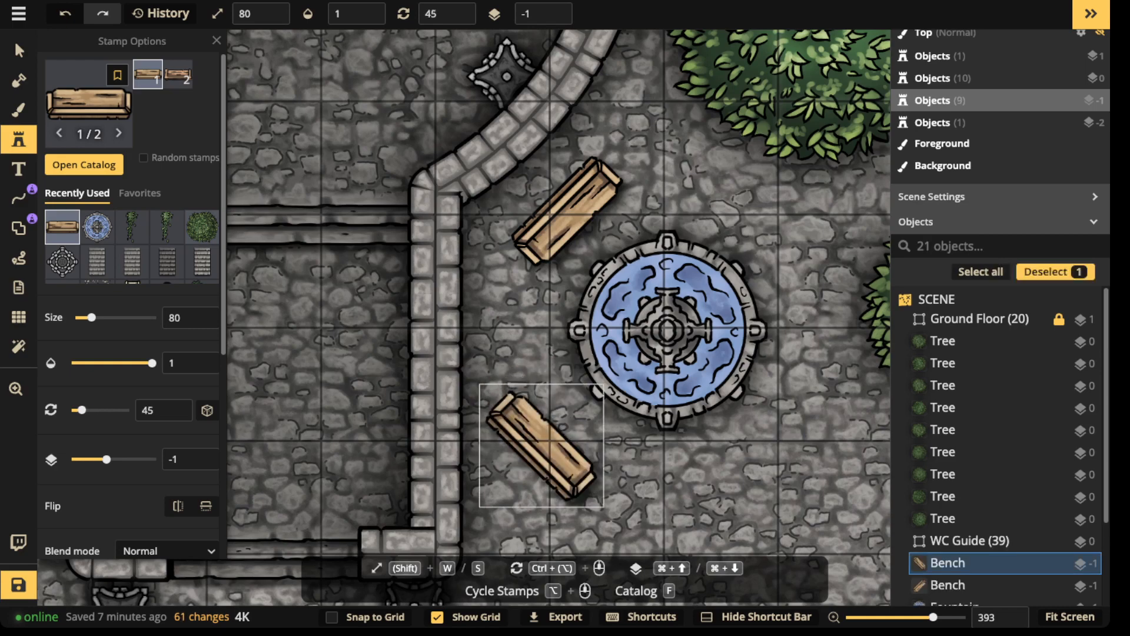
- Place two more benches, northeast of the fountain rotated to 225 and southeast of it rotated to 315
{"action": "left_click_drag", "start_coordinate": [755, 230], "coordinate": [622, 253]}
{"action": "scroll", "coordinate": [642, 222], "scroll_direction": "down", "scroll_amount": 12, "text": "ctrl"}
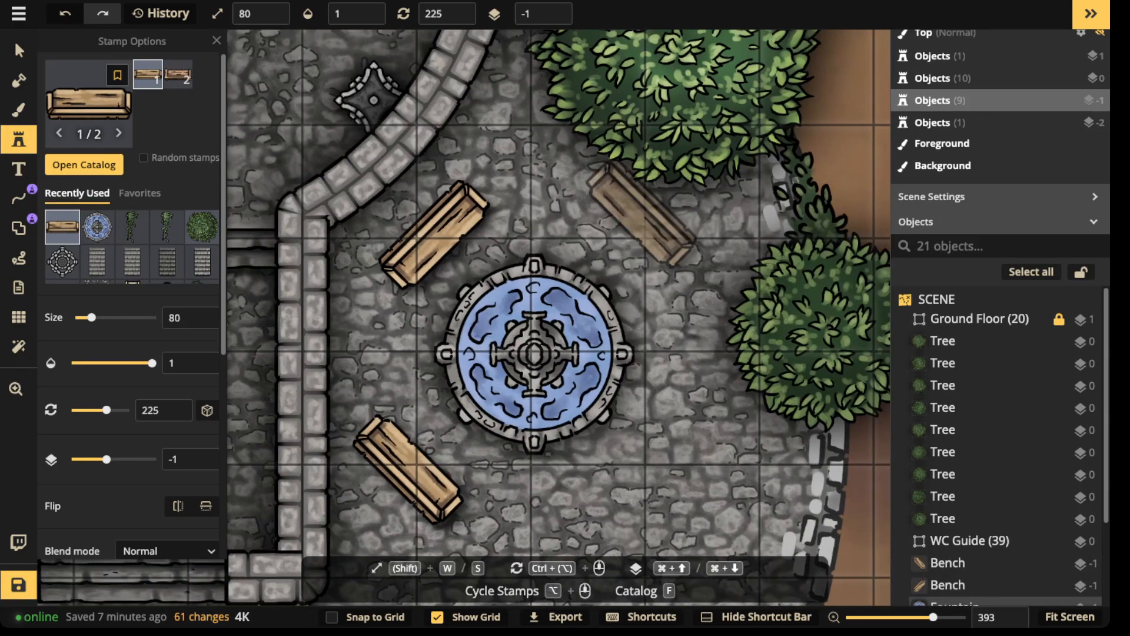
{"action": "left_click", "coordinate": [649, 224]}
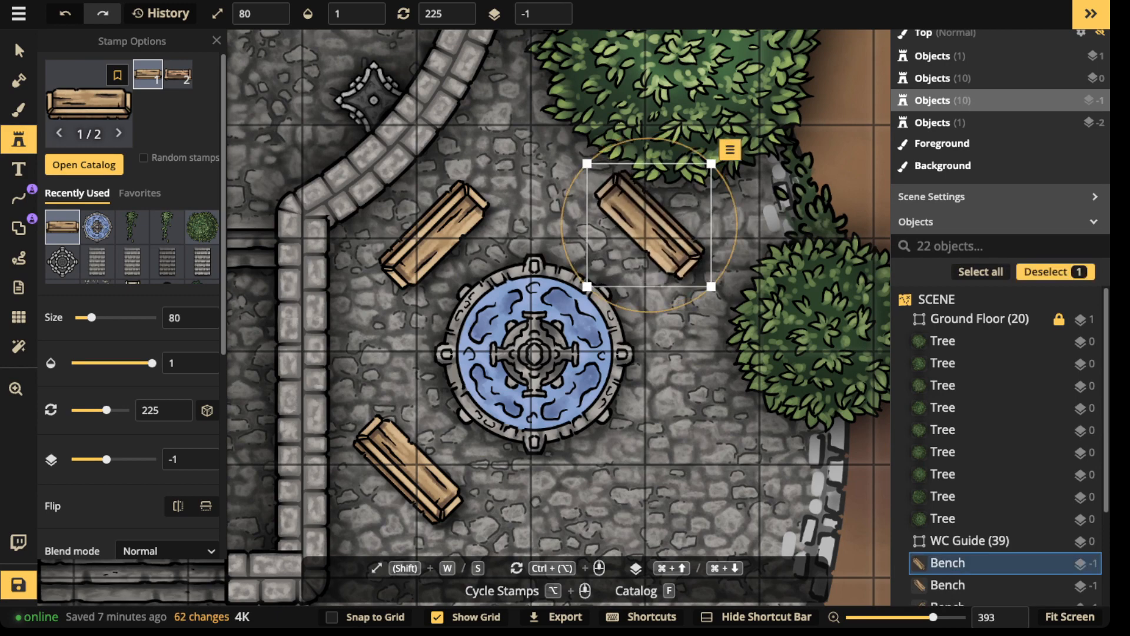
{"action": "scroll", "coordinate": [653, 476], "scroll_direction": "down", "scroll_amount": 6, "text": "ctrl"}
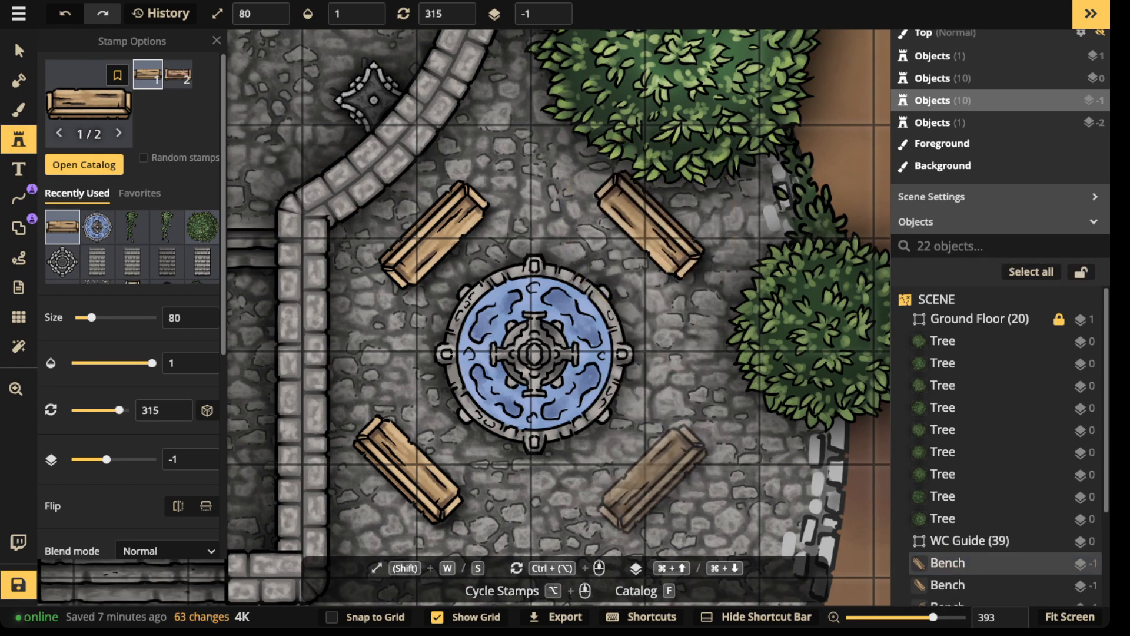
{"action": "left_click", "coordinate": [650, 477]}
- Select the northwest, southwest and northeast benches around the fountain together
{"action": "key", "text": "v"}
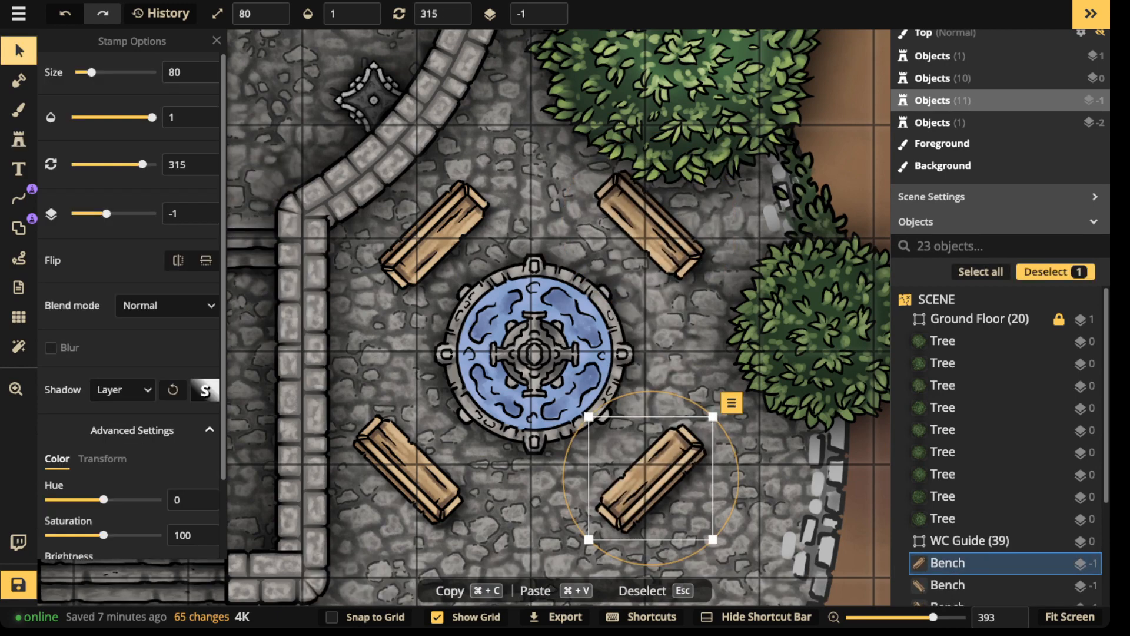
{"action": "left_click", "coordinate": [434, 234], "text": "shift"}
{"action": "left_click", "coordinate": [408, 469], "text": "shift"}
{"action": "left_click", "coordinate": [650, 478], "text": "shift"}
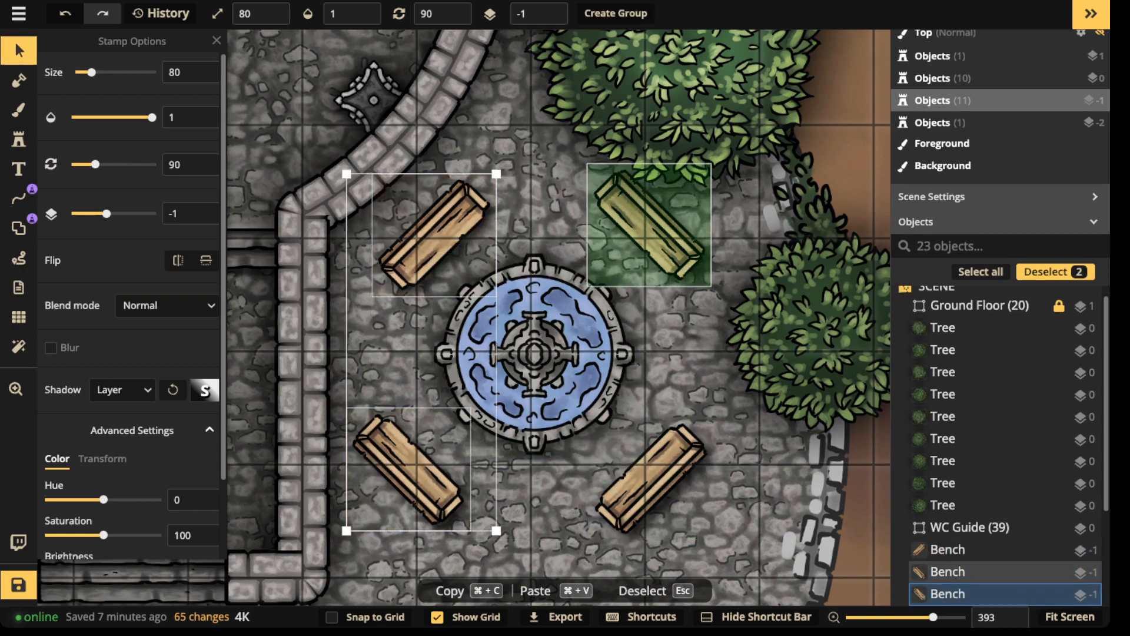
{"action": "left_click", "coordinate": [649, 224], "text": "shift"}
{"action": "left_click", "coordinate": [122, 390]}
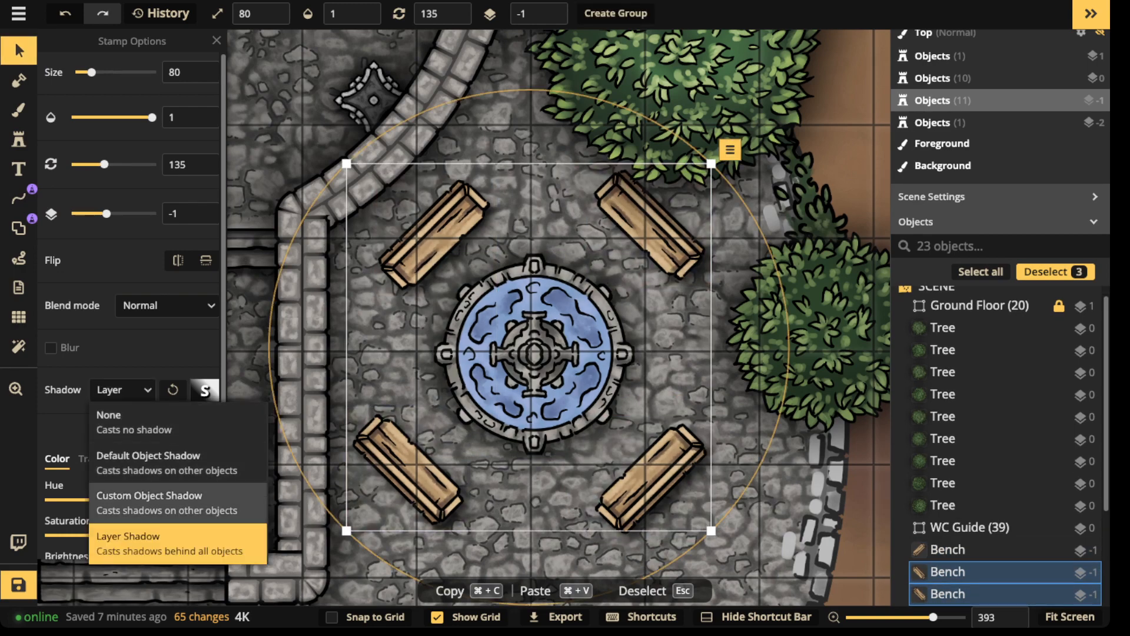
{"action": "left_click", "coordinate": [166, 502]}
{"action": "left_click", "coordinate": [204, 390]}
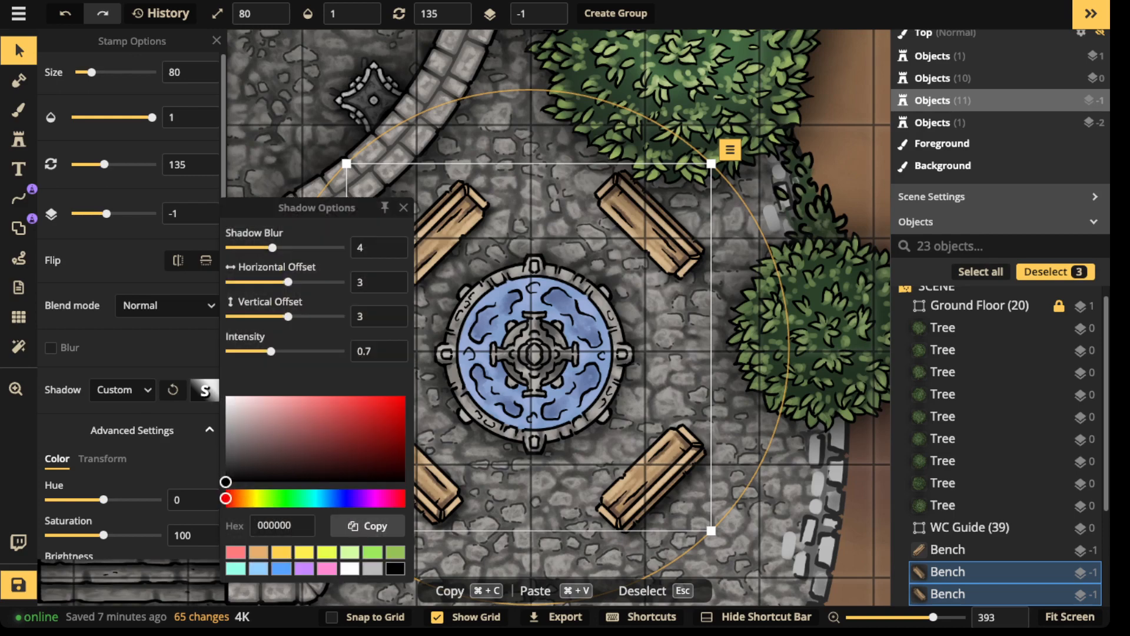
{"action": "left_click", "coordinate": [363, 282]}
{"action": "type", "text": "0"}
{"action": "key", "text": "Tab"}
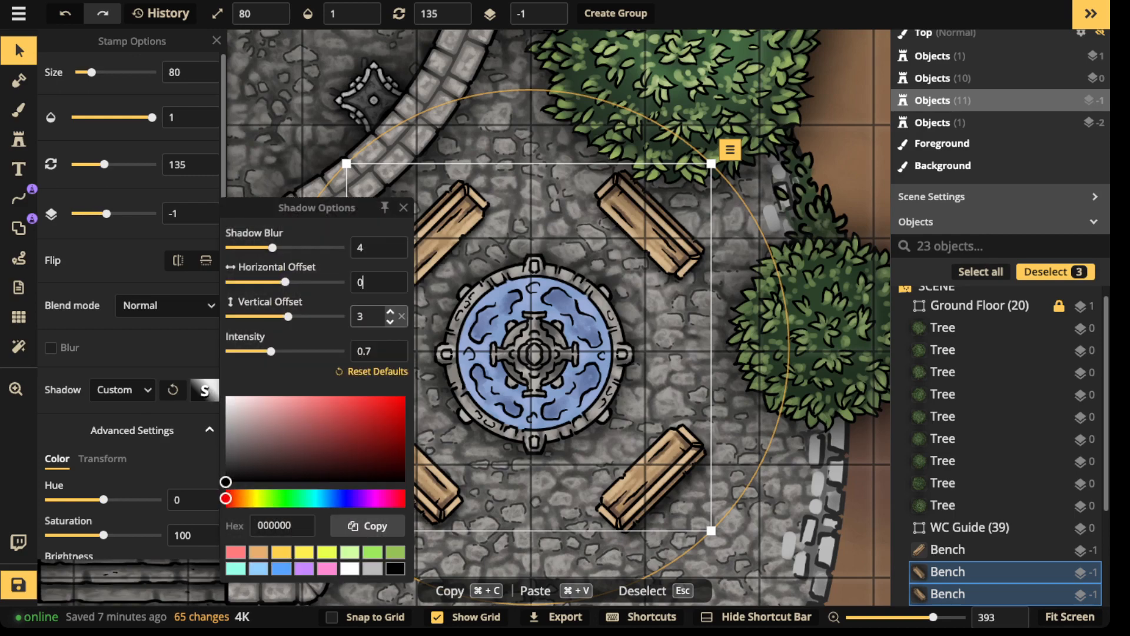
{"action": "type", "text": "0"}
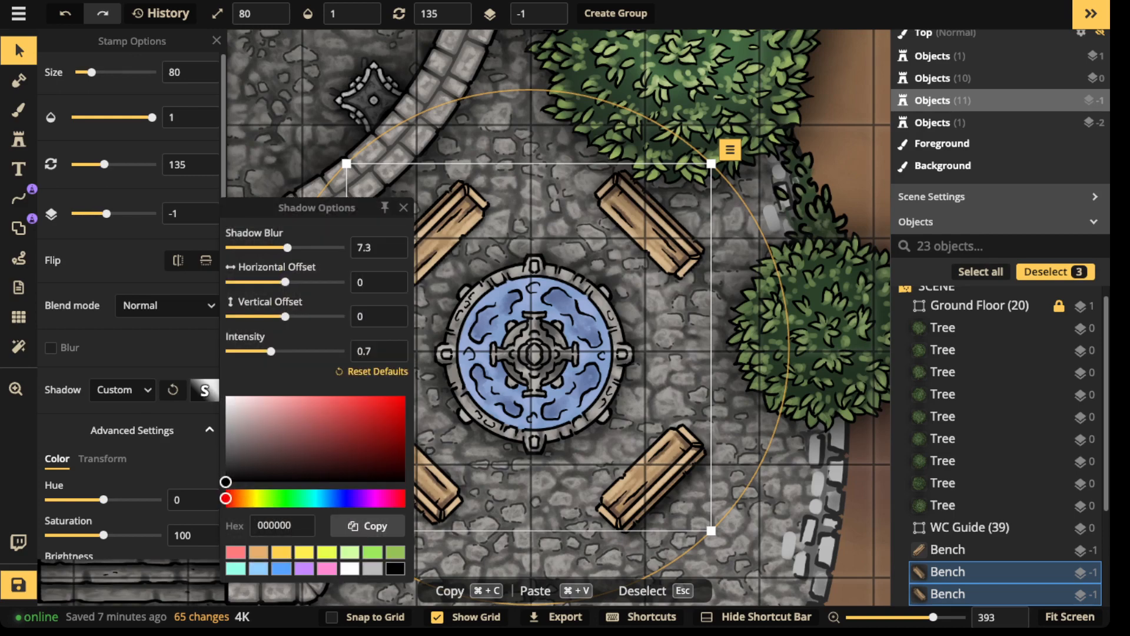
{"action": "left_click_drag", "start_coordinate": [271, 351], "coordinate": [282, 351]}
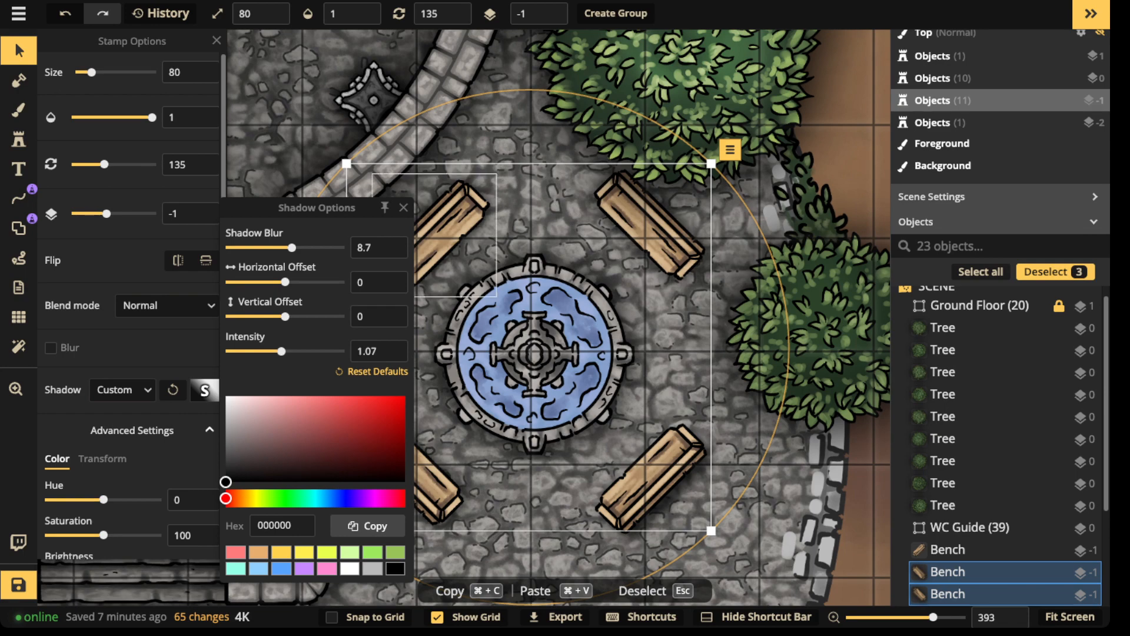
{"action": "key", "text": "space"}
{"action": "key", "text": "space"}
{"action": "left_click_drag", "start_coordinate": [518, 318], "coordinate": [685, 259]}
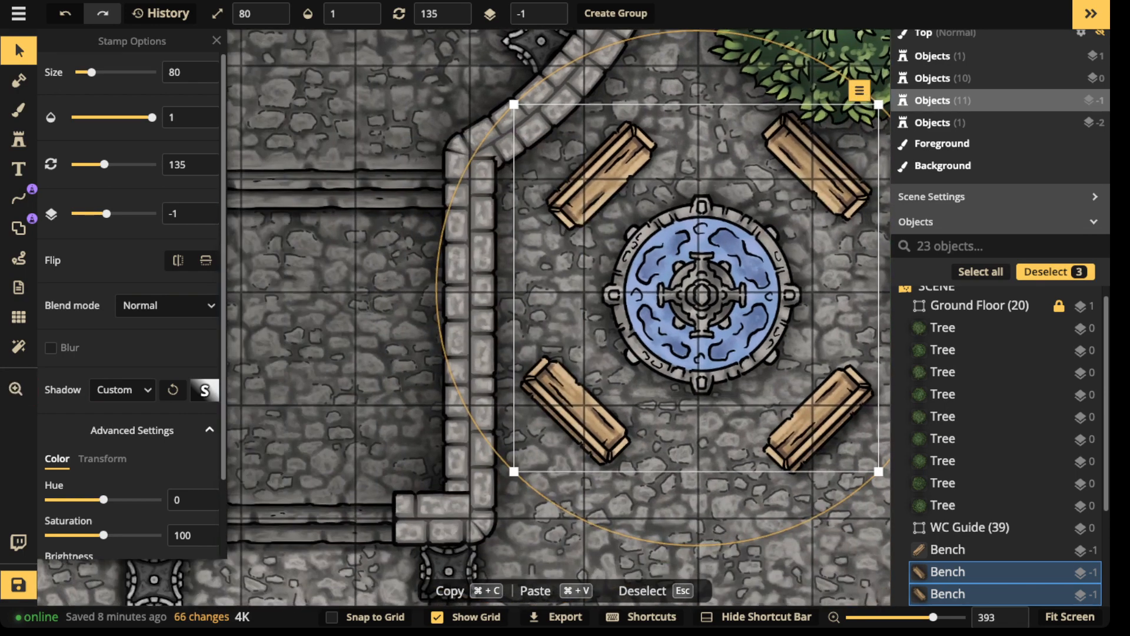
{"action": "scroll", "coordinate": [129, 295], "scroll_direction": "down", "scroll_amount": 2}
{"action": "left_click_drag", "start_coordinate": [104, 480], "coordinate": [81, 480]}
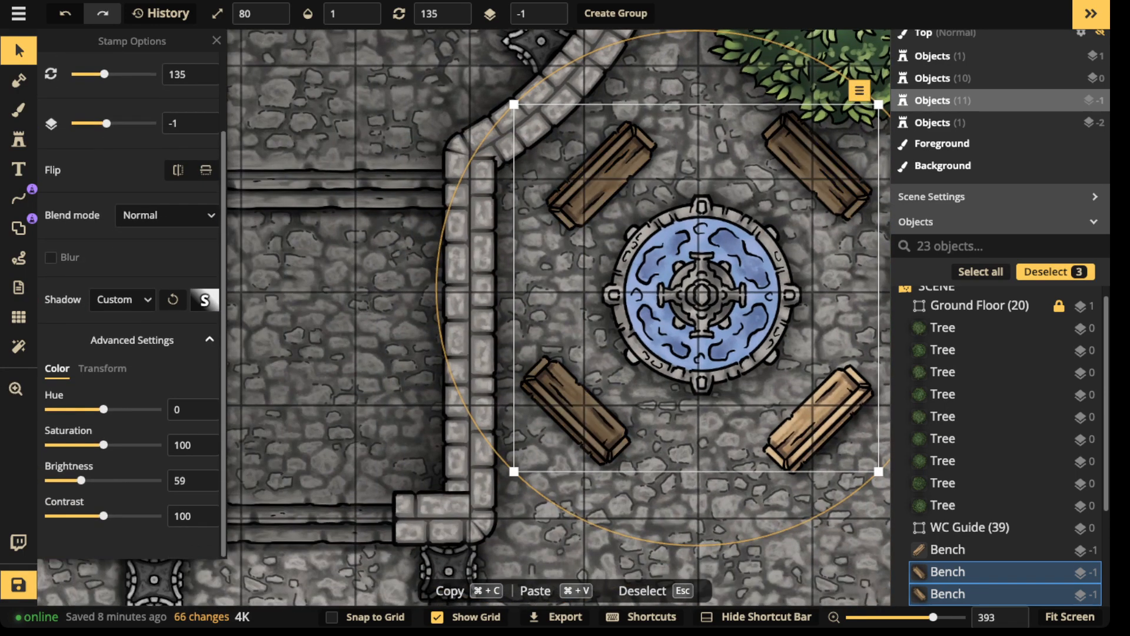
{"action": "key", "text": "super+z"}
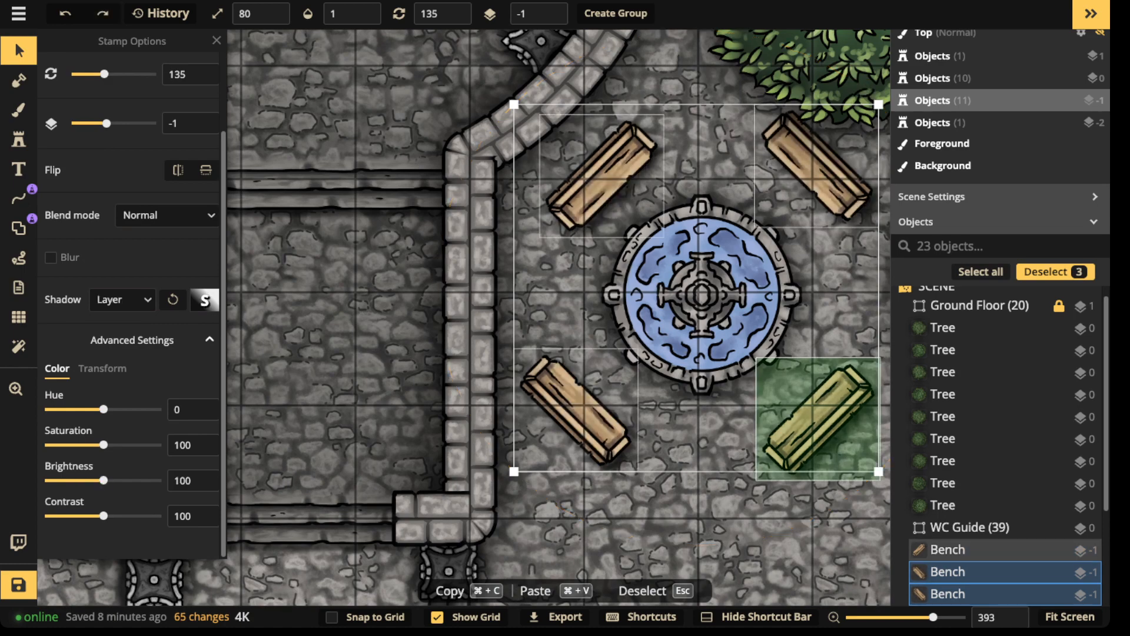
- Include the southeast bench in the selection and give all four benches a custom object shadow with blur 10.8, both offsets 0 and intensity 1.34
{"action": "left_click", "coordinate": [818, 417], "text": "shift"}
{"action": "left_click", "coordinate": [122, 299]}
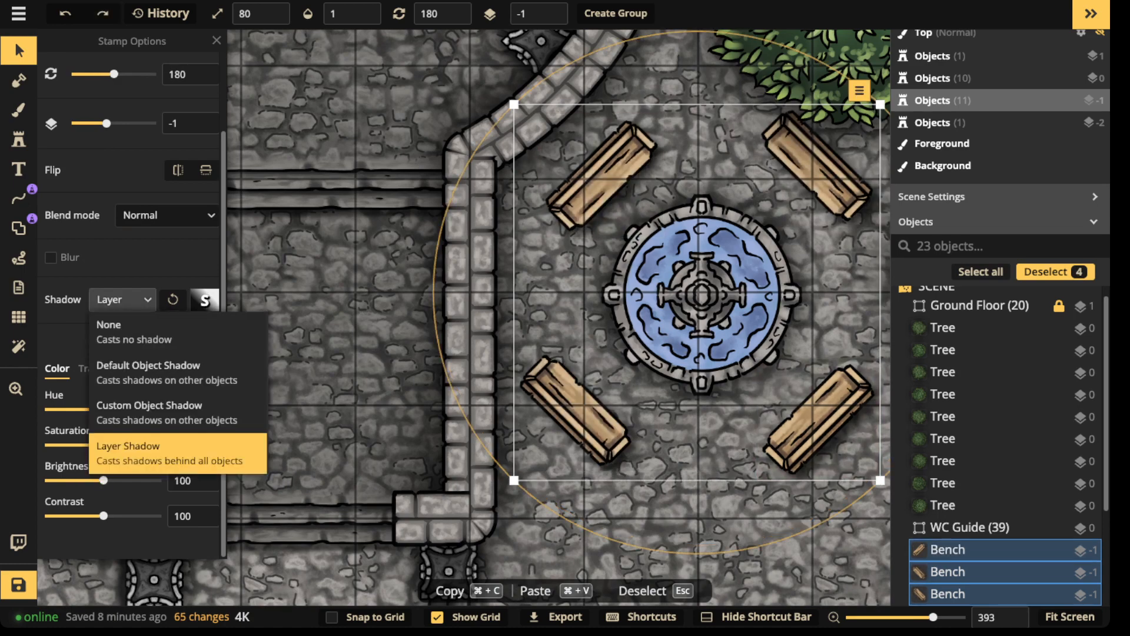
{"action": "left_click", "coordinate": [121, 410]}
{"action": "left_click", "coordinate": [204, 299]}
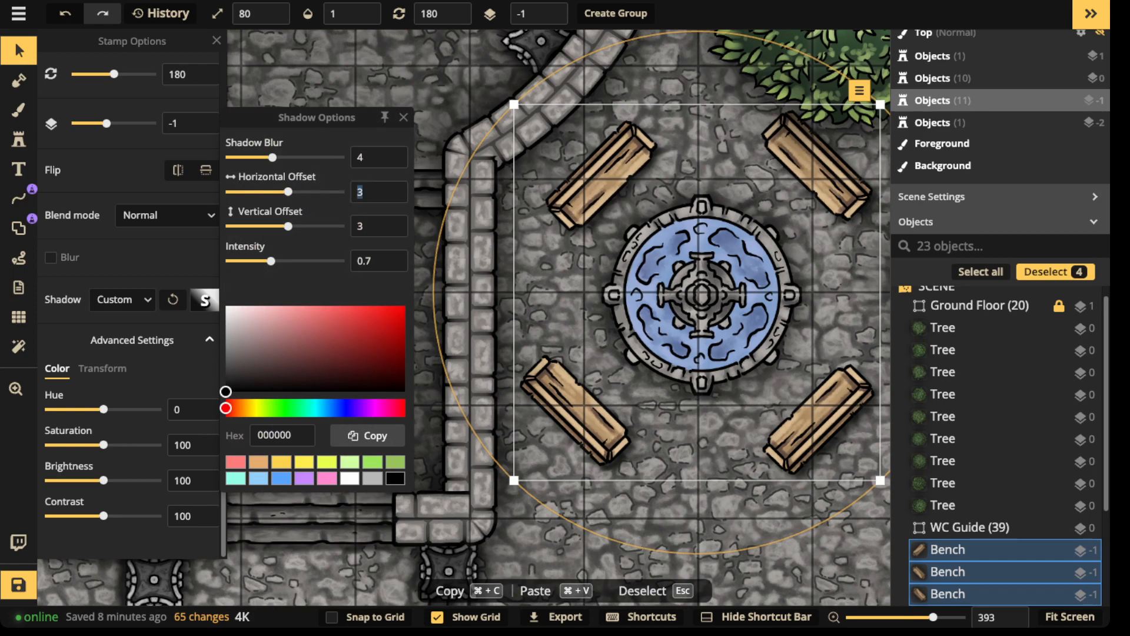
{"action": "type", "text": "00"}
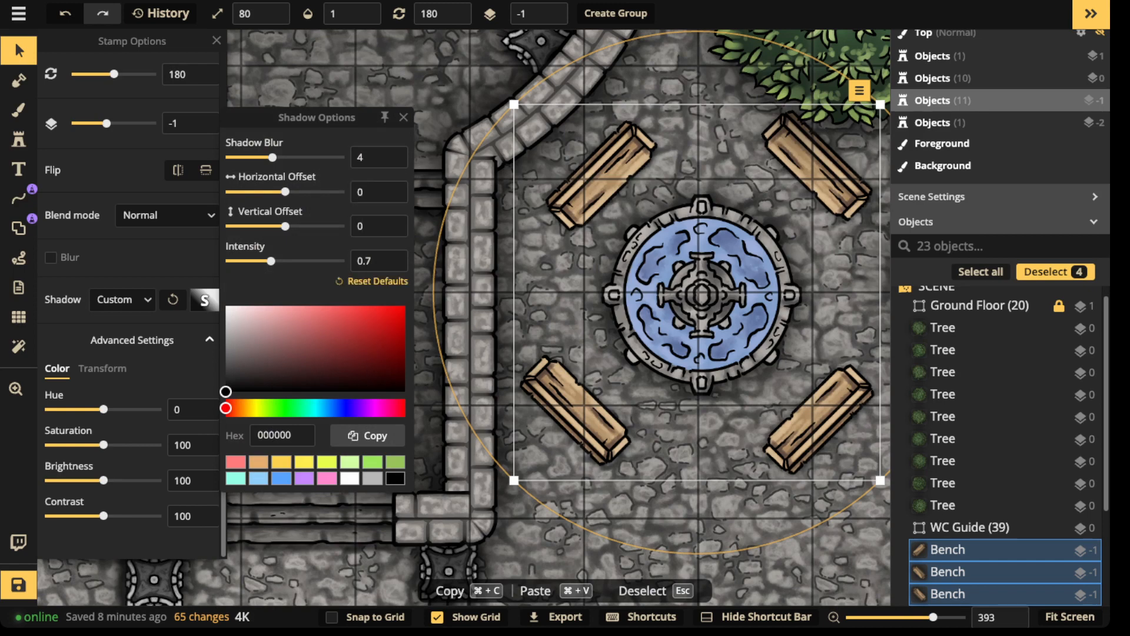
{"action": "left_click_drag", "start_coordinate": [272, 157], "coordinate": [297, 157]}
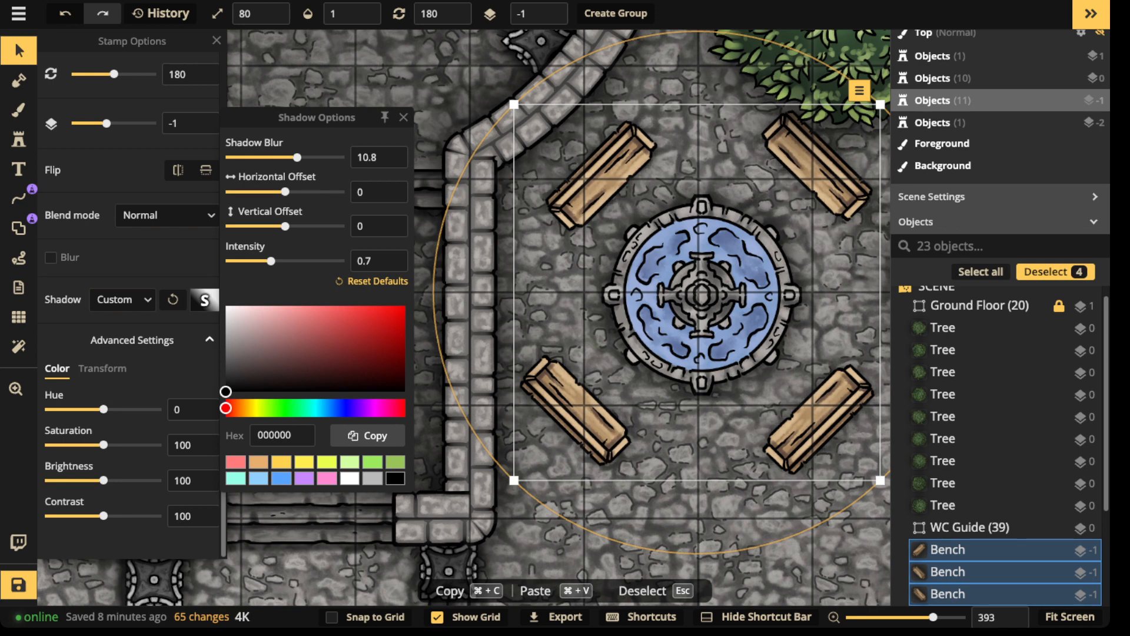
{"action": "left_click_drag", "start_coordinate": [271, 261], "coordinate": [287, 261]}
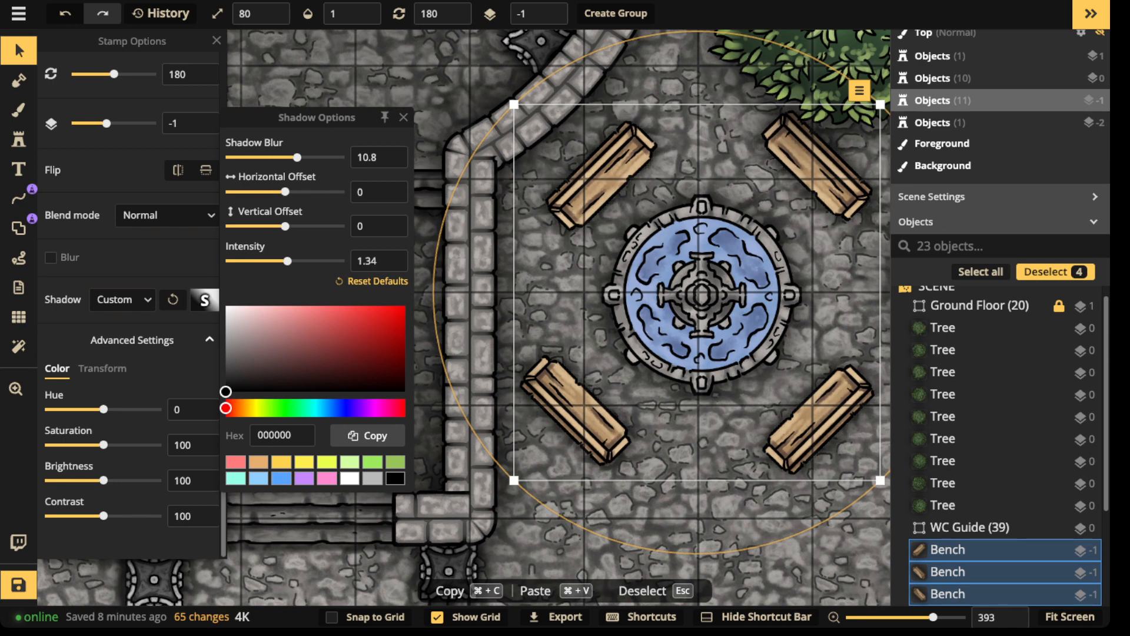
- Darken the four selected benches by setting their brightness to 49
{"action": "left_click_drag", "start_coordinate": [104, 480], "coordinate": [76, 480]}
{"action": "scroll", "coordinate": [632, 459], "scroll_direction": "down", "scroll_amount": 5}
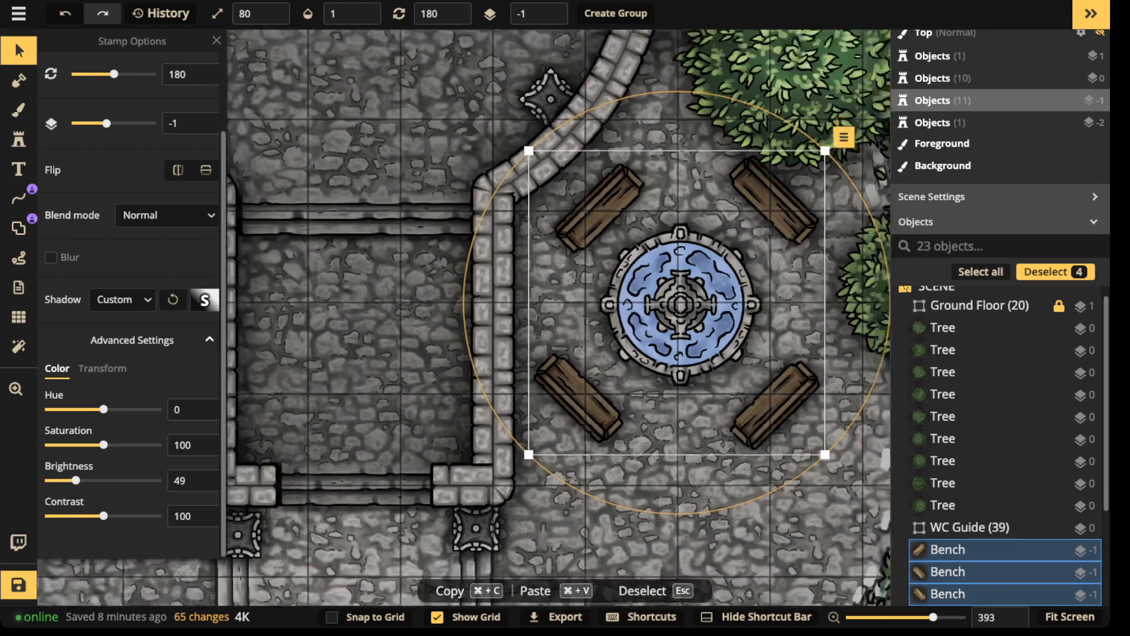
{"action": "scroll", "coordinate": [596, 589], "scroll_direction": "up", "scroll_amount": 5}
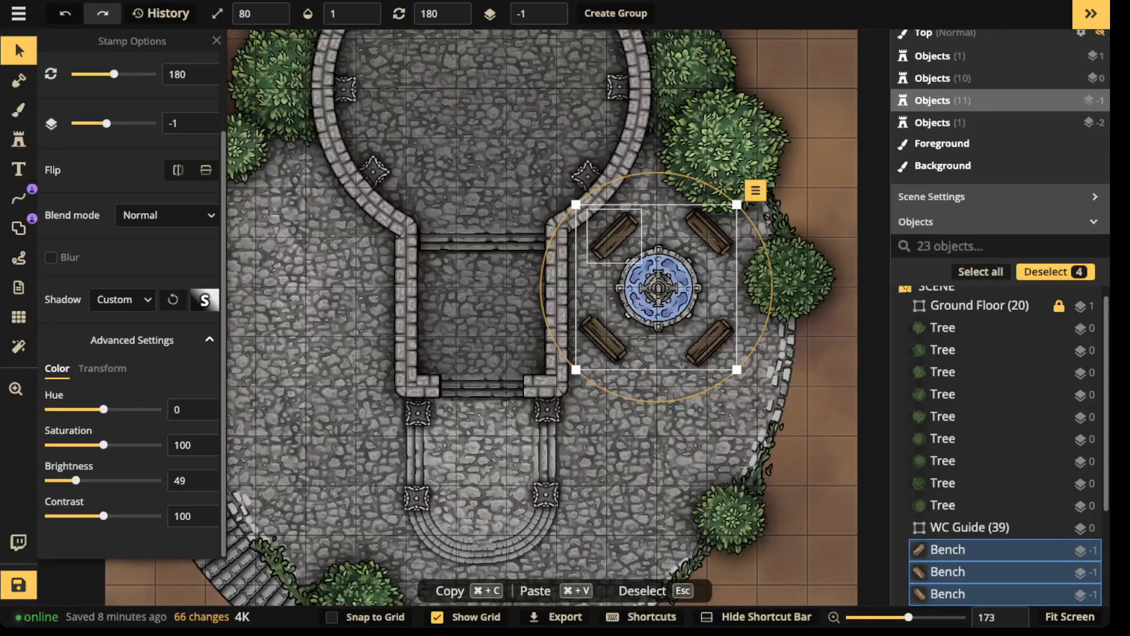
- Nudge the bench northwest of the fountain slightly to the west and deselect it
{"action": "left_click", "coordinate": [614, 235]}
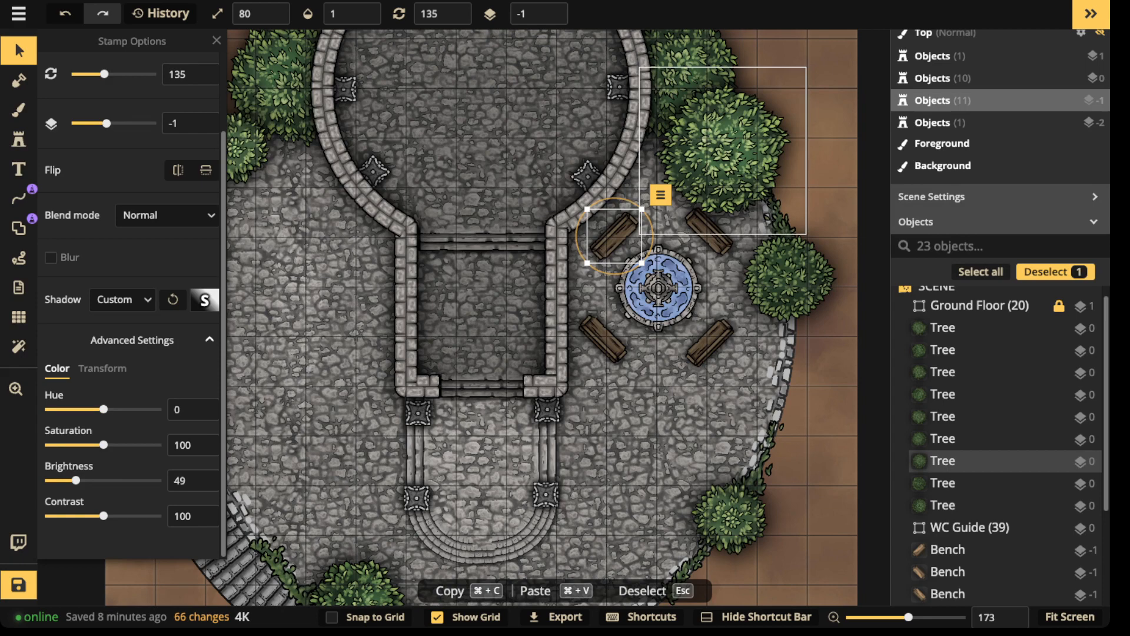
{"action": "scroll", "coordinate": [619, 220], "scroll_direction": "down", "scroll_amount": 1}
{"action": "left_click", "coordinate": [605, 329]}
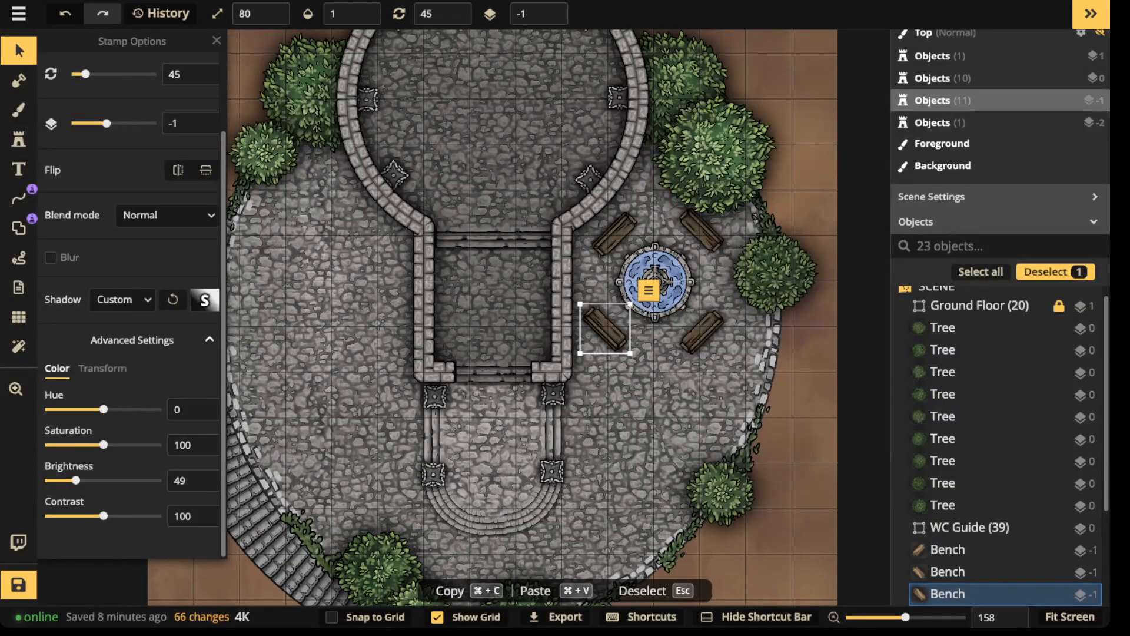
{"action": "left_click", "coordinate": [613, 234]}
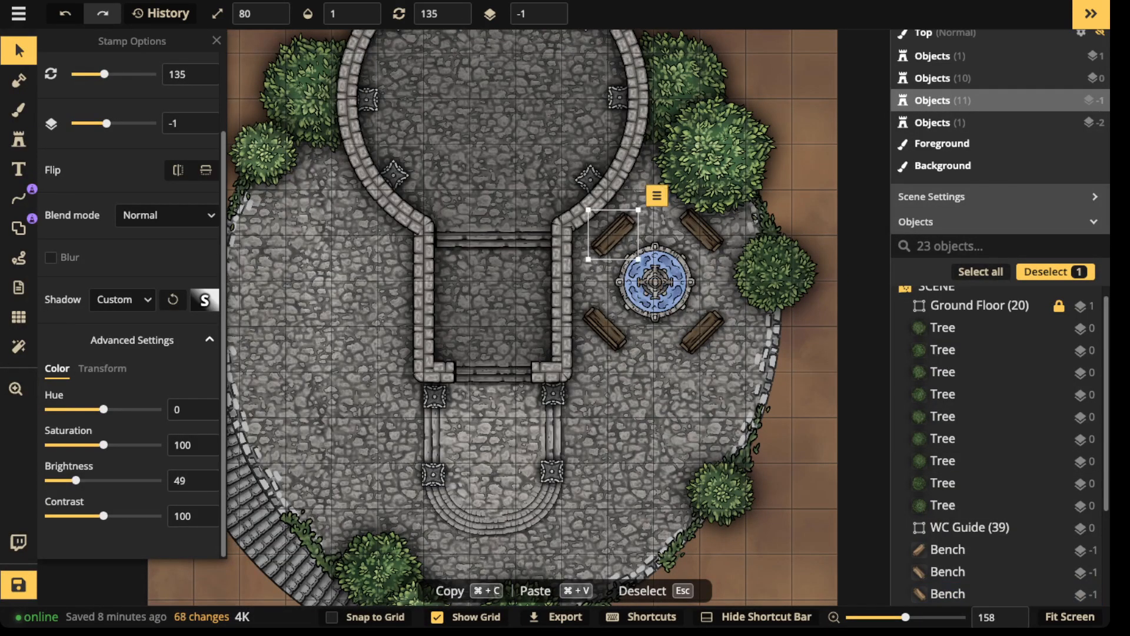
{"action": "scroll", "coordinate": [592, 106], "scroll_direction": "up", "scroll_amount": 1}
{"action": "scroll", "coordinate": [591, 106], "scroll_direction": "down", "scroll_amount": 2}
{"action": "key", "text": "Escape"}
{"action": "scroll", "coordinate": [592, 108], "scroll_direction": "down", "scroll_amount": 2}
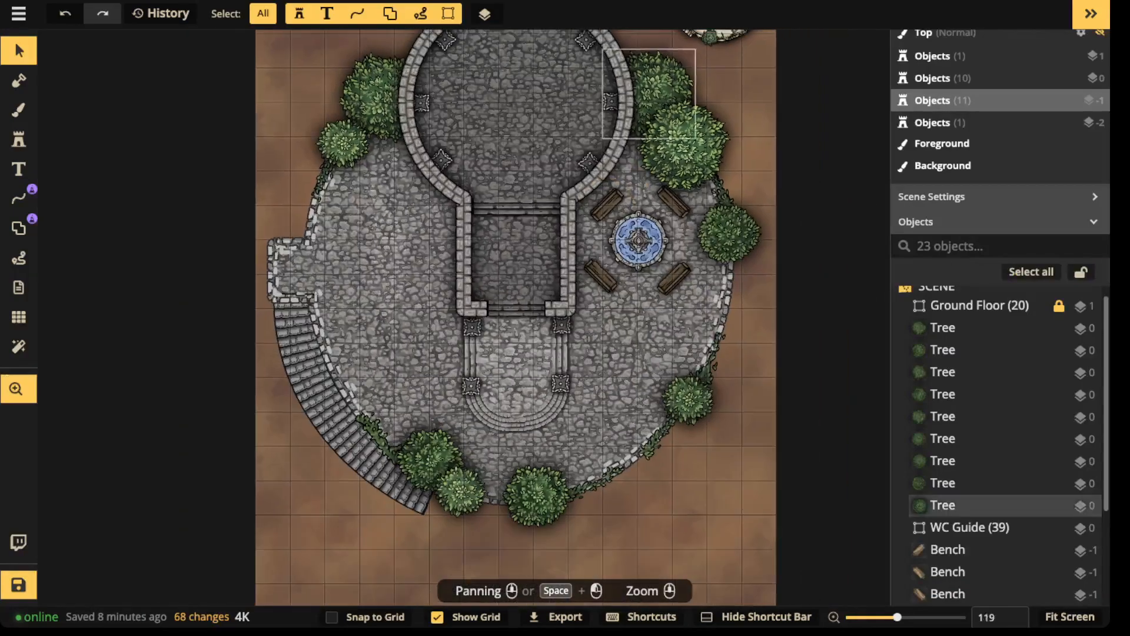
- Check the small reference map's terrace layout and choose curved variant 12 of the modular stone stairs stamp
{"action": "left_click_drag", "start_coordinate": [662, 59], "coordinate": [592, 260]}
{"action": "scroll", "coordinate": [616, 197], "scroll_direction": "up", "scroll_amount": 8}
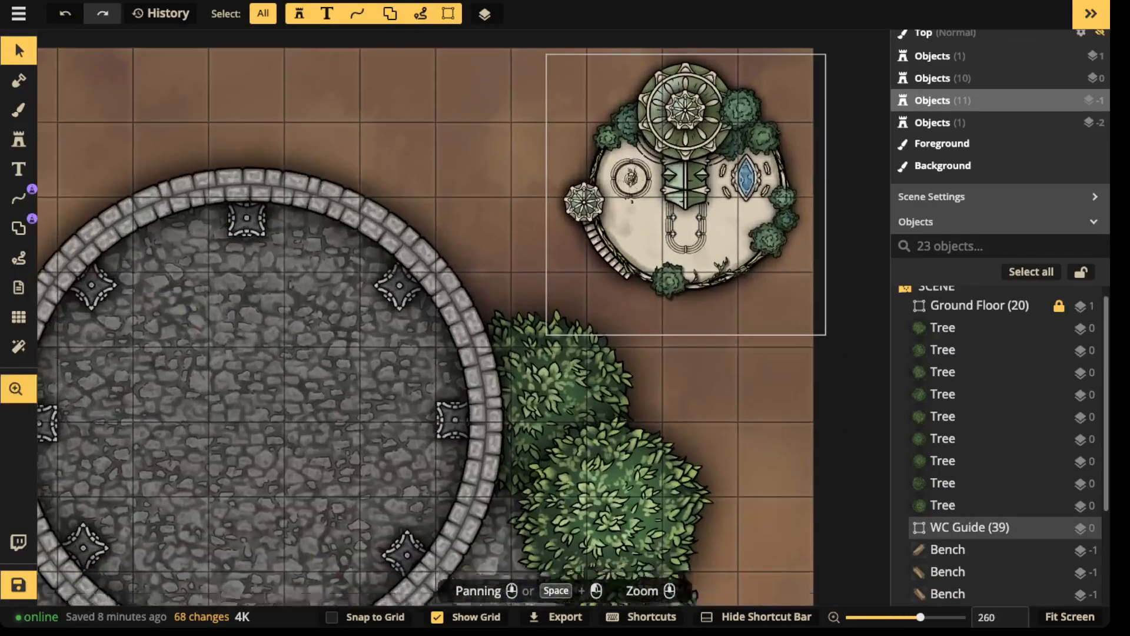
{"action": "left_click_drag", "start_coordinate": [518, 583], "coordinate": [740, 36]}
{"action": "left_click_drag", "start_coordinate": [518, 353], "coordinate": [549, 217]}
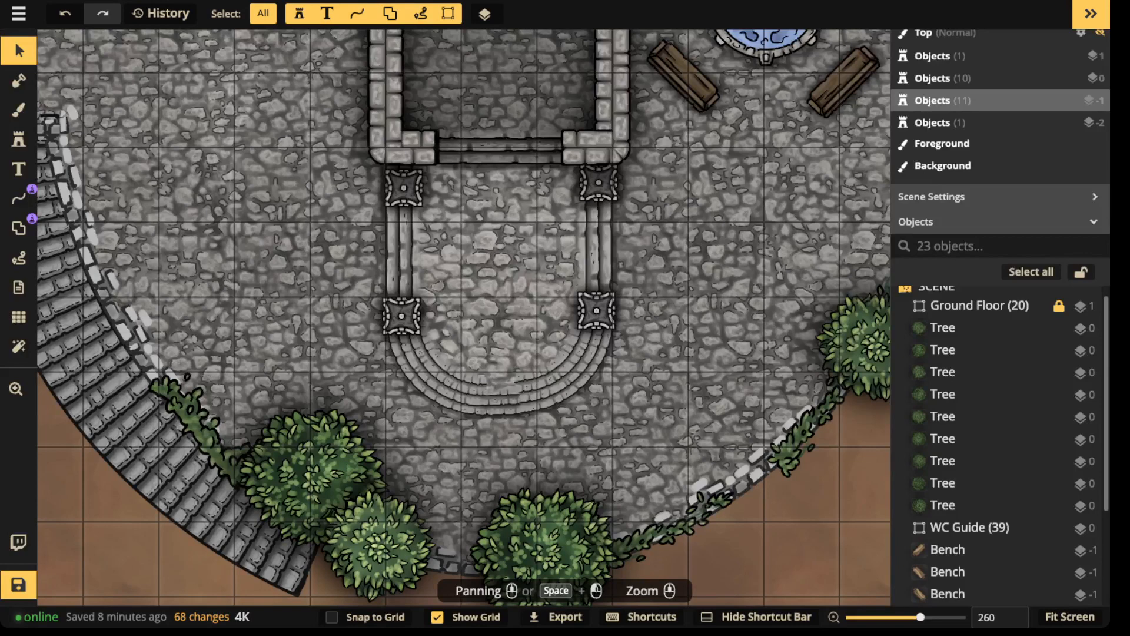
{"action": "scroll", "coordinate": [512, 319], "scroll_direction": "down", "scroll_amount": 2}
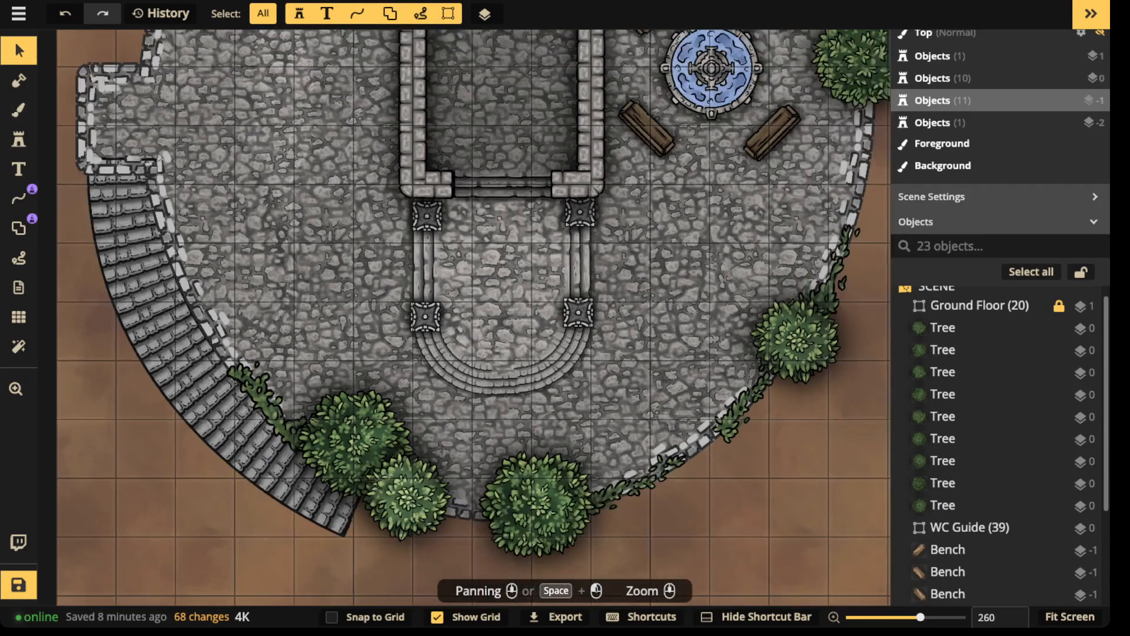
{"action": "left_click", "coordinate": [19, 139]}
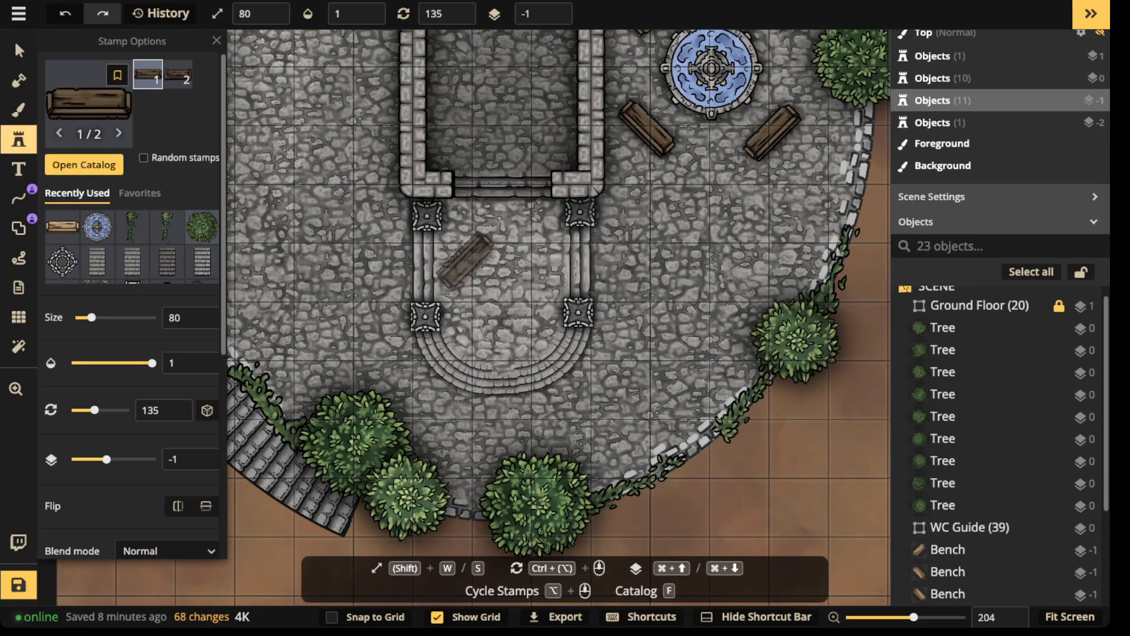
{"action": "scroll", "coordinate": [133, 262], "scroll_direction": "down", "scroll_amount": 2}
{"action": "scroll", "coordinate": [167, 245], "scroll_direction": "up", "scroll_amount": 1}
{"action": "scroll", "coordinate": [166, 245], "scroll_direction": "up", "scroll_amount": 1}
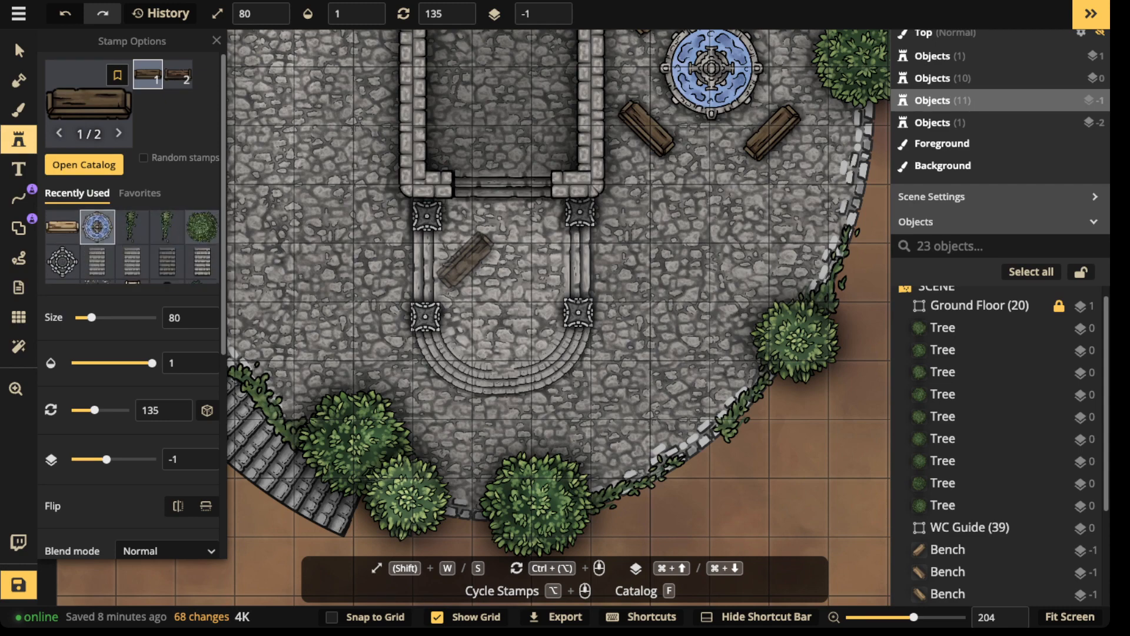
{"action": "left_click", "coordinate": [97, 262]}
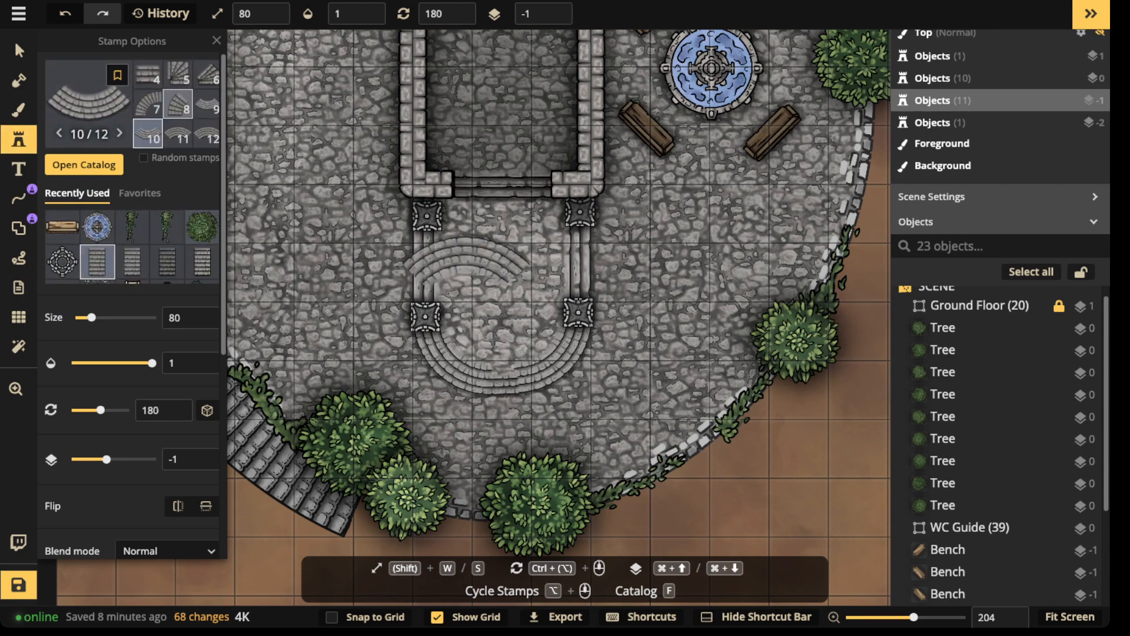
{"action": "left_click", "coordinate": [207, 133]}
- Place two size 80 curved stair pieces on the western terrace, the lower one rotated to 225, forming the western half of a ring
{"action": "left_click_drag", "start_coordinate": [237, 155], "coordinate": [410, 219]}
{"action": "scroll", "coordinate": [409, 219], "scroll_direction": "up", "scroll_amount": 3}
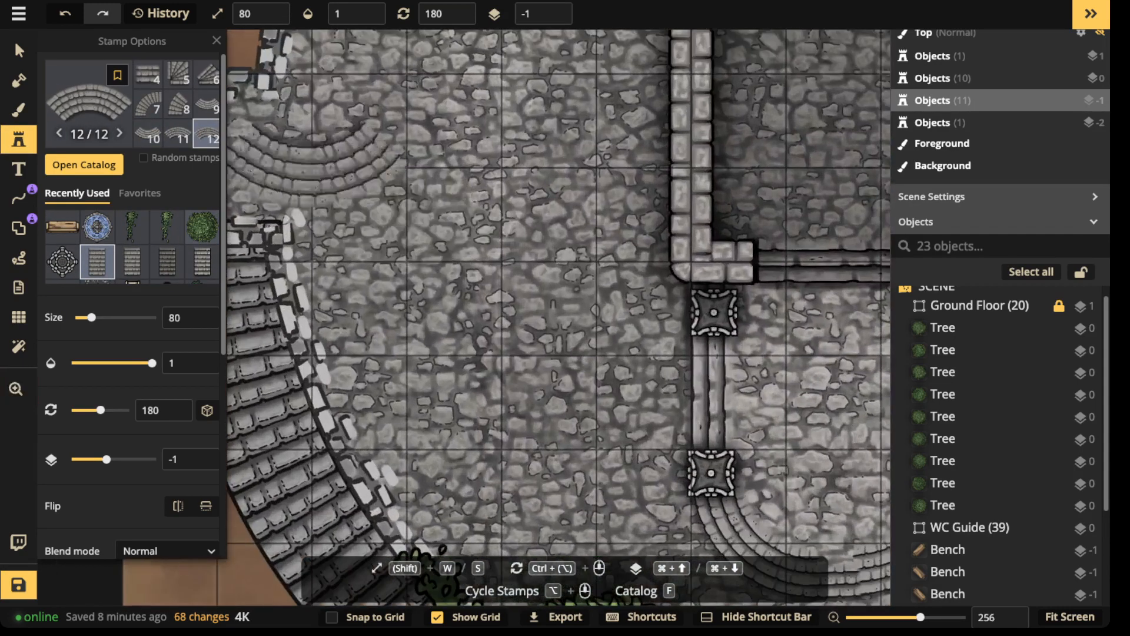
{"action": "scroll", "coordinate": [406, 177], "scroll_direction": "up", "scroll_amount": 2}
{"action": "scroll", "coordinate": [406, 177], "scroll_direction": "up", "scroll_amount": 3}
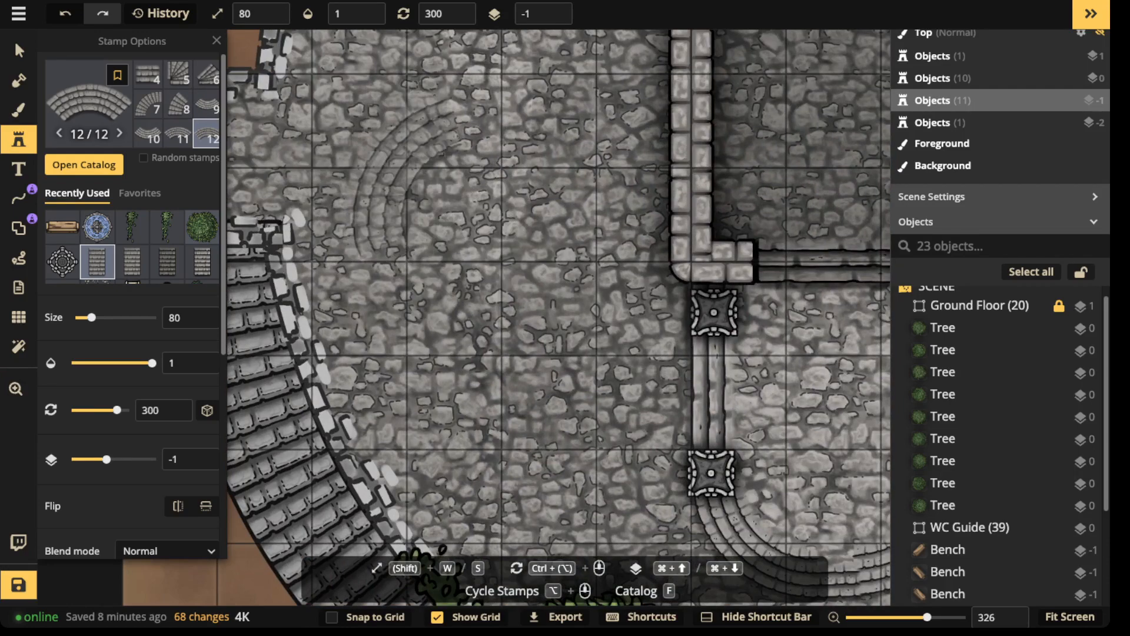
{"action": "left_click", "coordinate": [397, 127]}
{"action": "scroll", "coordinate": [398, 235], "scroll_direction": "down", "scroll_amount": 4}
{"action": "scroll", "coordinate": [399, 262], "scroll_direction": "down", "scroll_amount": 4}
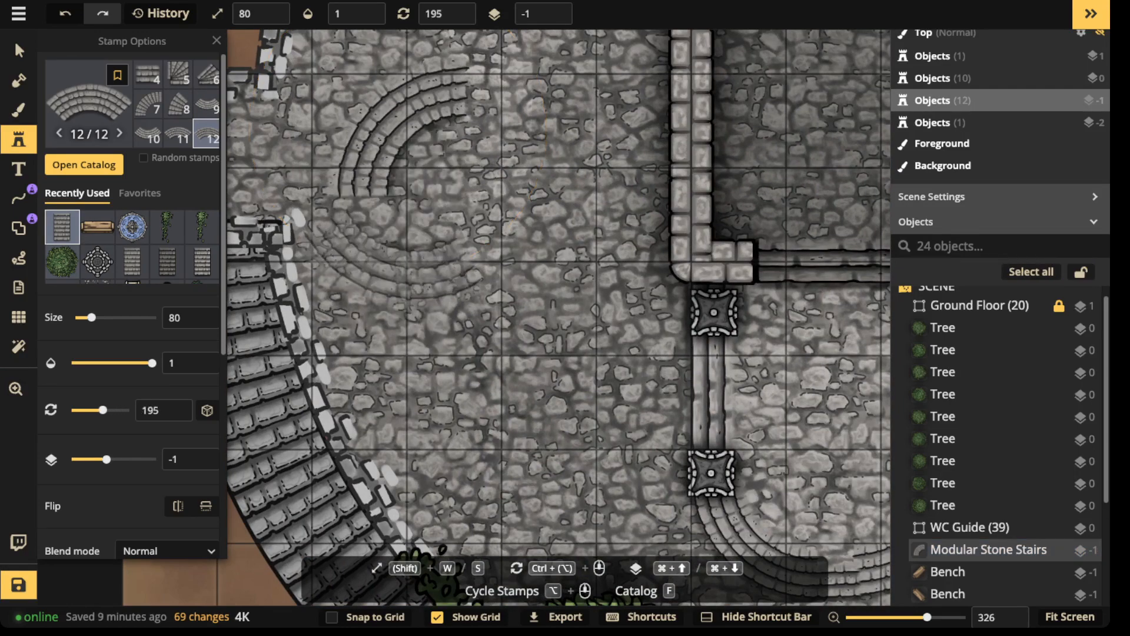
{"action": "scroll", "coordinate": [399, 261], "scroll_direction": "up", "scroll_amount": 2}
{"action": "left_click", "coordinate": [400, 262]}
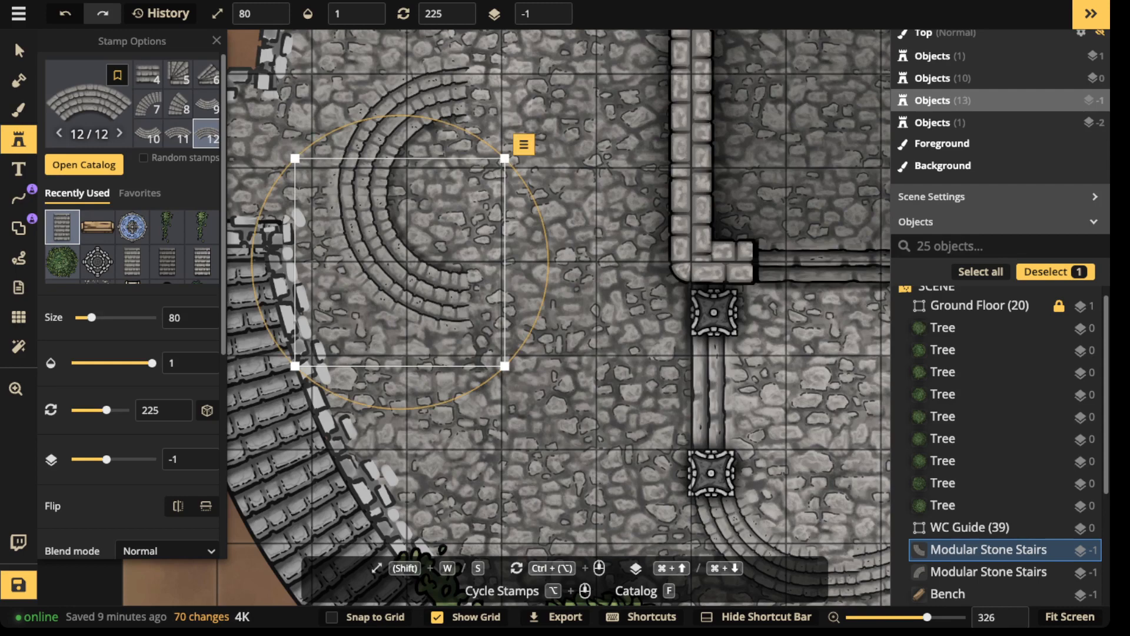
- Duplicate both curved stair pieces, rotate the copies by 180 degrees and position them to close the ring on its eastern side
{"action": "left_click", "coordinate": [18, 51]}
{"action": "left_click", "coordinate": [377, 132], "text": "shift"}
{"action": "key", "text": "super+c"}
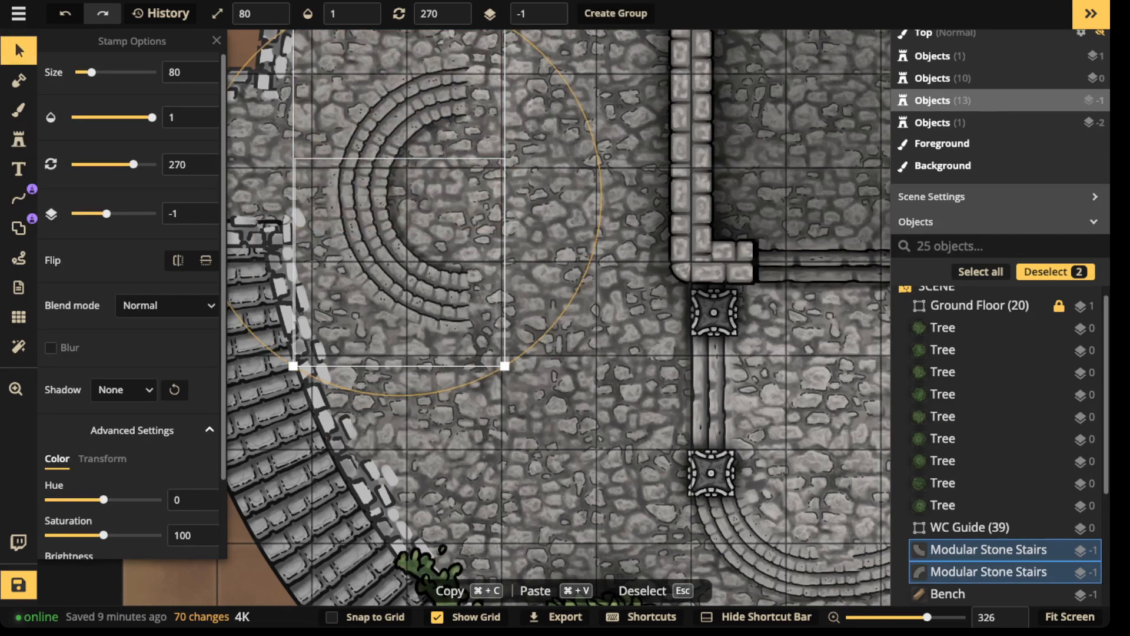
{"action": "key", "text": "super+v"}
{"action": "left_click_drag", "start_coordinate": [672, 282], "coordinate": [256, 285]}
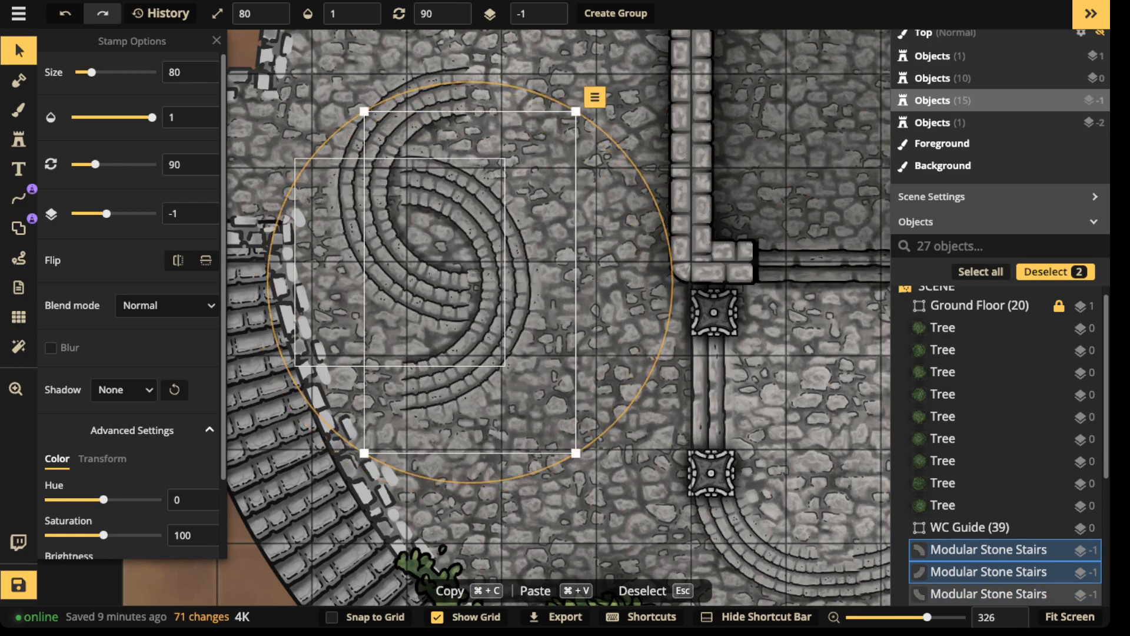
{"action": "left_click_drag", "start_coordinate": [507, 283], "coordinate": [571, 193]}
- Select all four curved stair pieces and scale the ring down to size 67
{"action": "left_click", "coordinate": [398, 130], "text": "shift"}
{"action": "left_click", "coordinate": [398, 283], "text": "shift"}
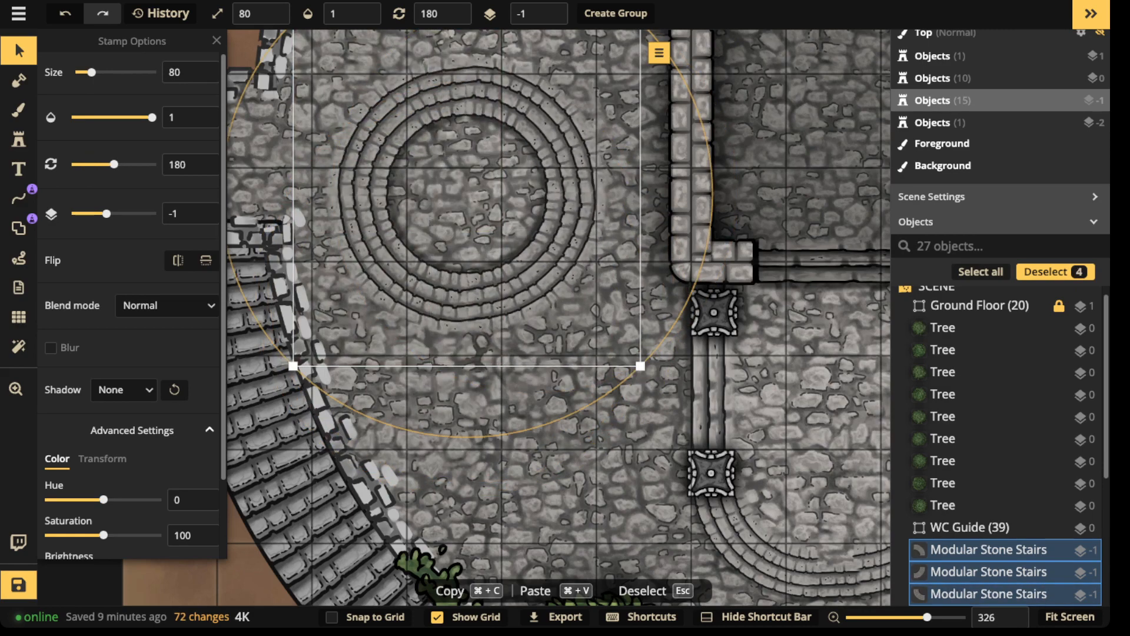
{"action": "left_click_drag", "start_coordinate": [640, 363], "coordinate": [585, 311]}
{"action": "scroll", "coordinate": [585, 312], "scroll_direction": "down", "scroll_amount": 5}
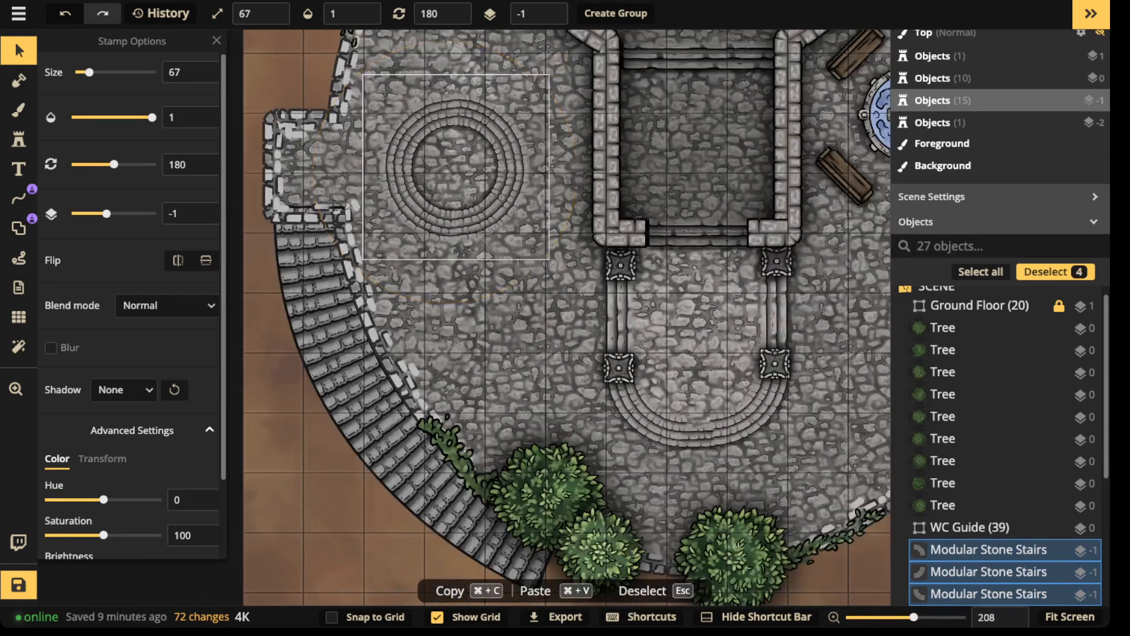
- Enlarge the circular stone stair ring on the western terrace to size 69 and nudge it slightly upward into position
{"action": "scroll", "coordinate": [479, 300], "scroll_direction": "down", "scroll_amount": 3}
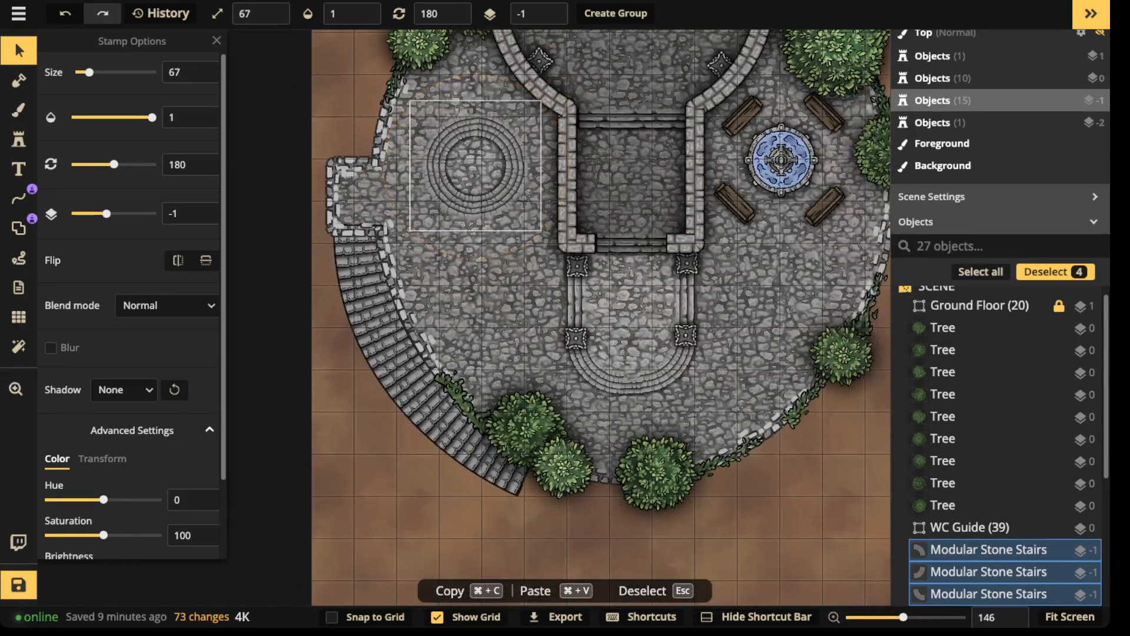
{"action": "scroll", "coordinate": [469, 179], "scroll_direction": "up", "scroll_amount": 5}
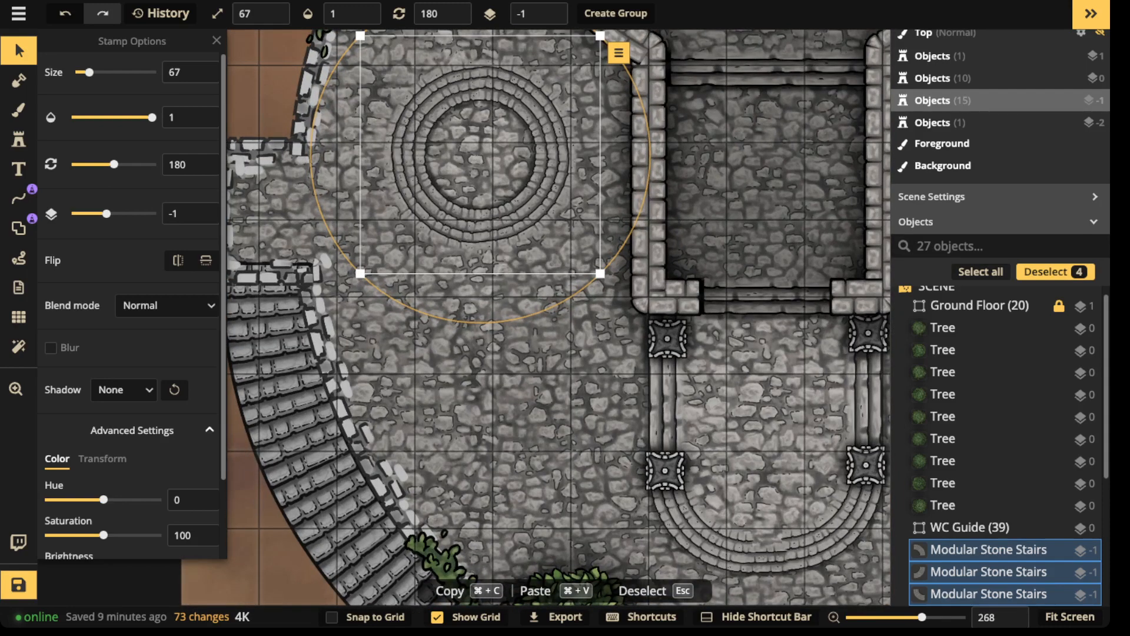
{"action": "left_click_drag", "start_coordinate": [600, 273], "coordinate": [605, 279]}
{"action": "left_click_drag", "start_coordinate": [529, 206], "coordinate": [528, 201]}
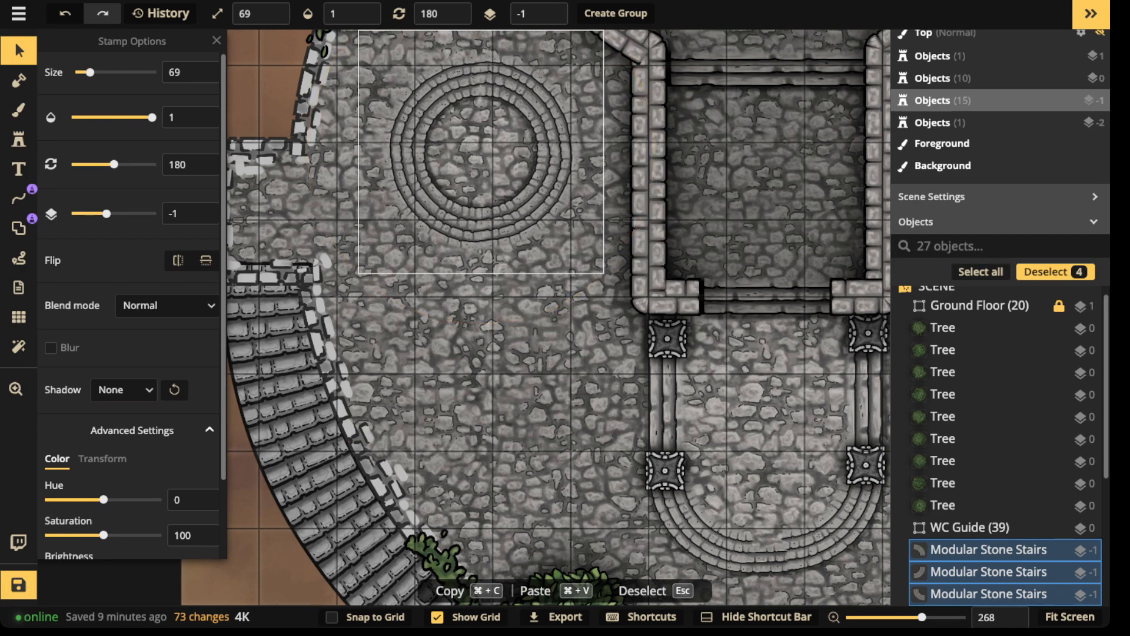
- Paint the floor inside the stair ring using a round size 80 foreground cobblestone brush with brightness 79
{"action": "left_click", "coordinate": [19, 109]}
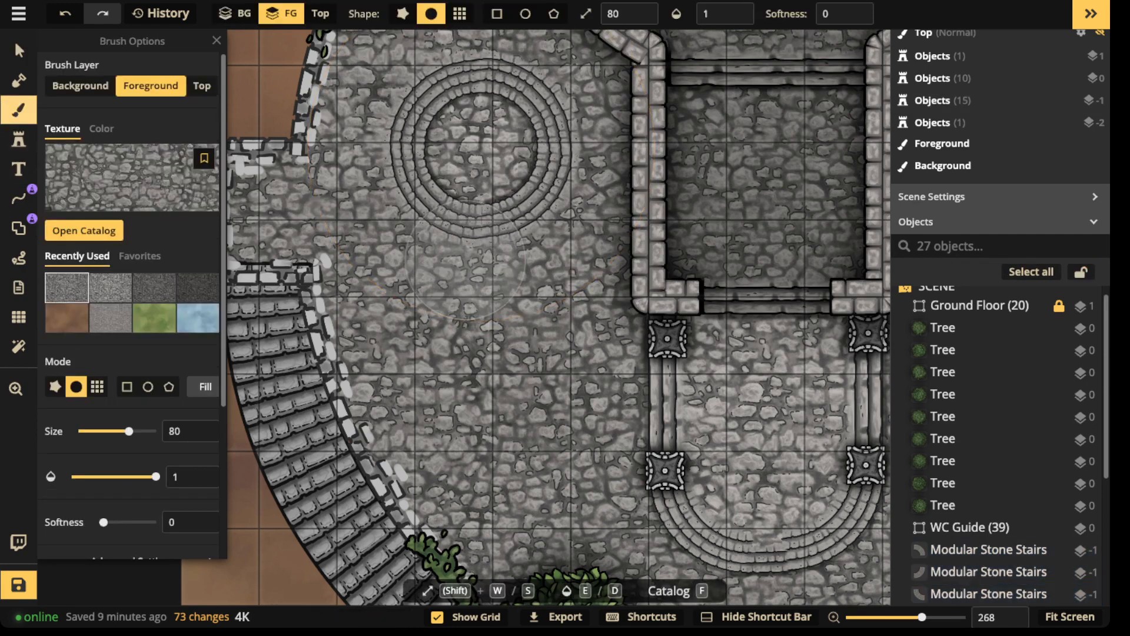
{"action": "scroll", "coordinate": [131, 294], "scroll_direction": "down", "scroll_amount": 3}
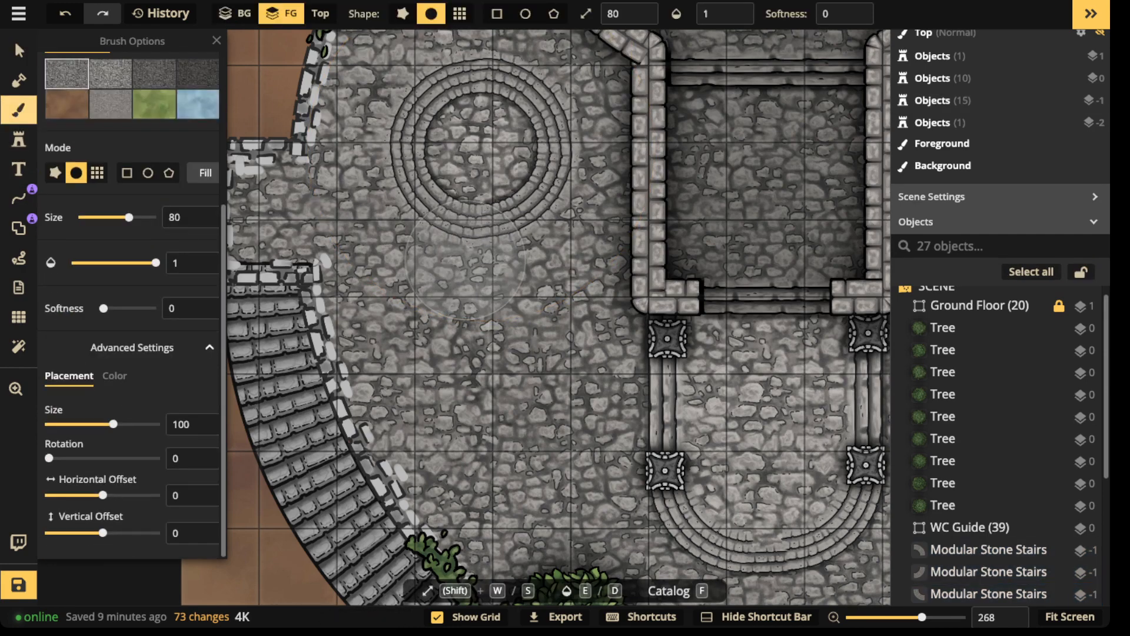
{"action": "left_click", "coordinate": [114, 375]}
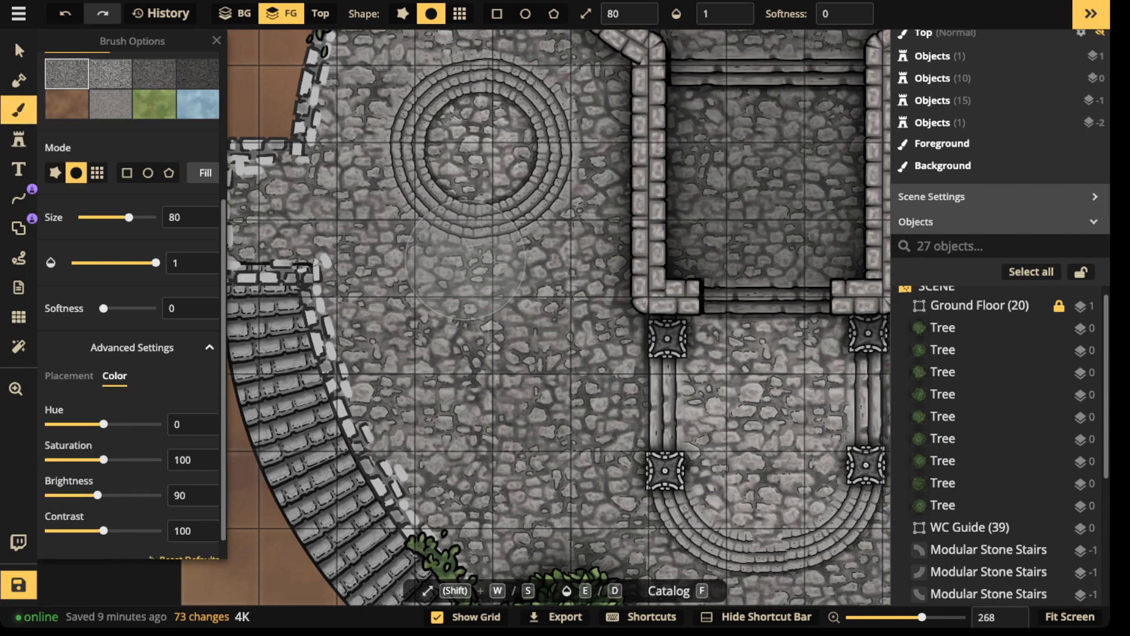
{"action": "left_click_drag", "start_coordinate": [98, 495], "coordinate": [90, 495]}
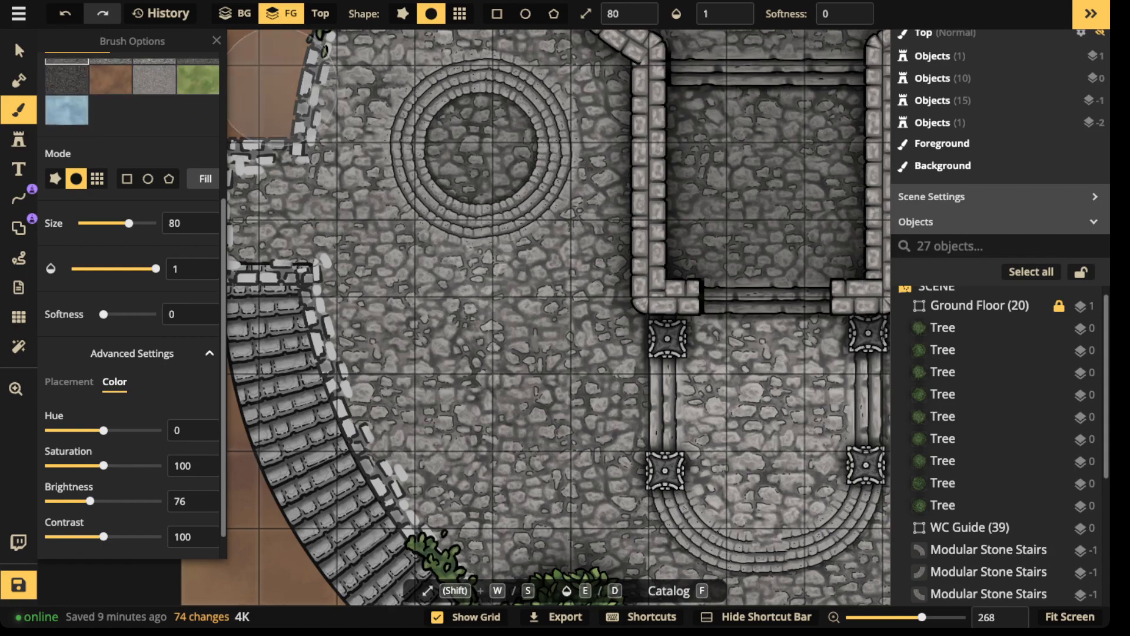
{"action": "scroll", "coordinate": [464, 265], "scroll_direction": "down", "scroll_amount": 2}
{"action": "left_click_drag", "start_coordinate": [90, 471], "coordinate": [94, 471]}
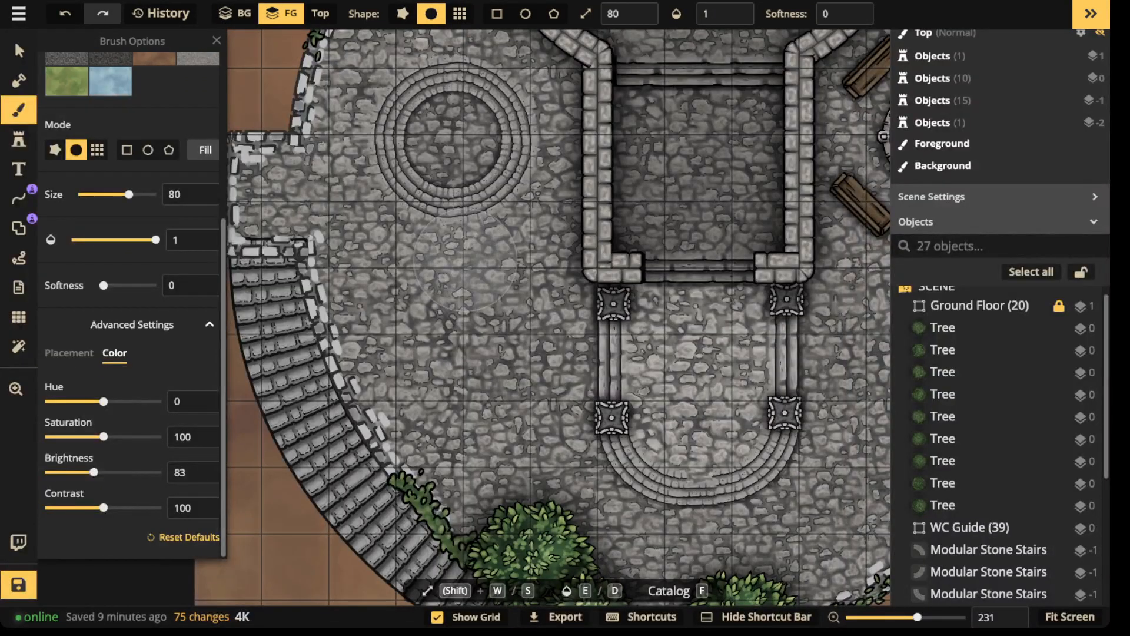
{"action": "key", "text": "Down"}
{"action": "key", "text": "Down"}
{"action": "key", "text": "Down"}
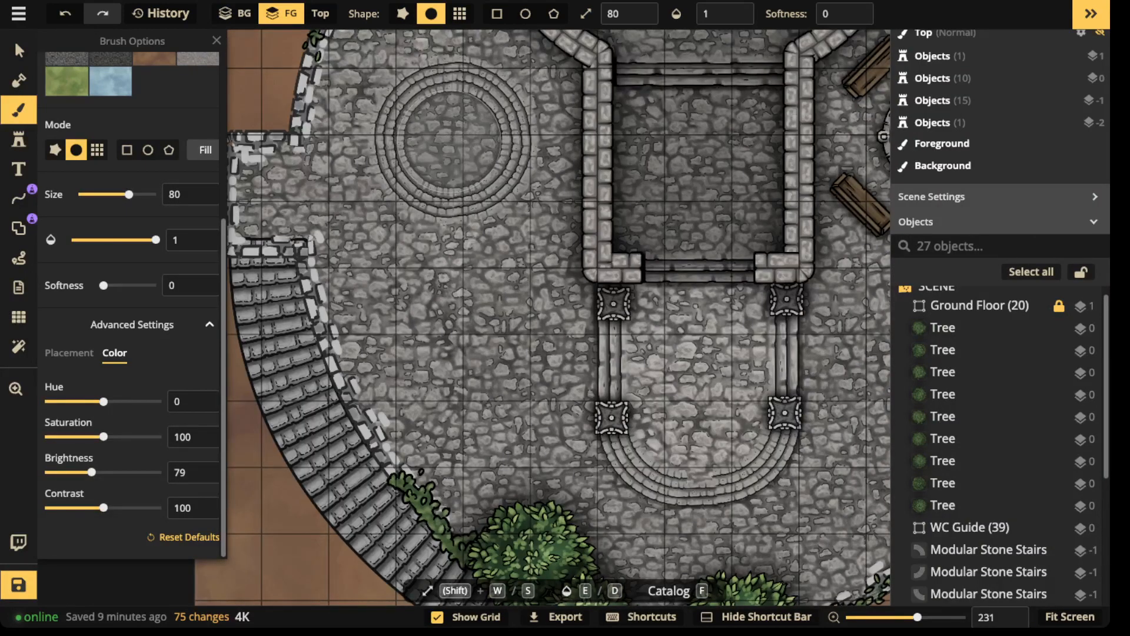
{"action": "left_click", "coordinate": [453, 140]}
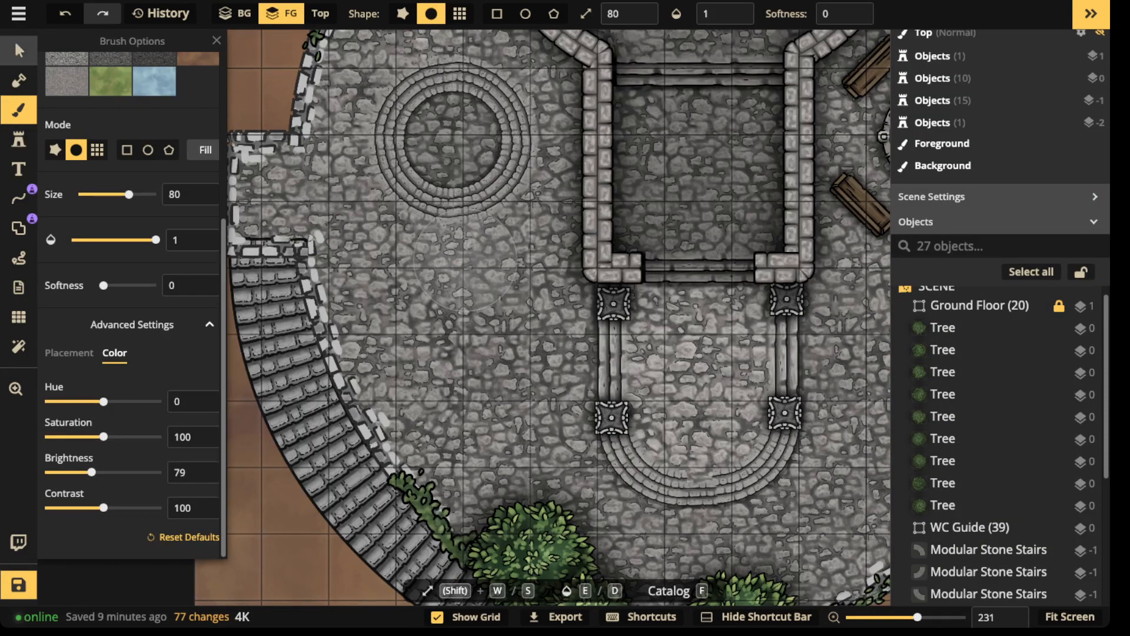
- Select all four curved stair pieces of the ring and lower their brightness to 87
{"action": "key", "text": "v"}
{"action": "left_click", "coordinate": [409, 185]}
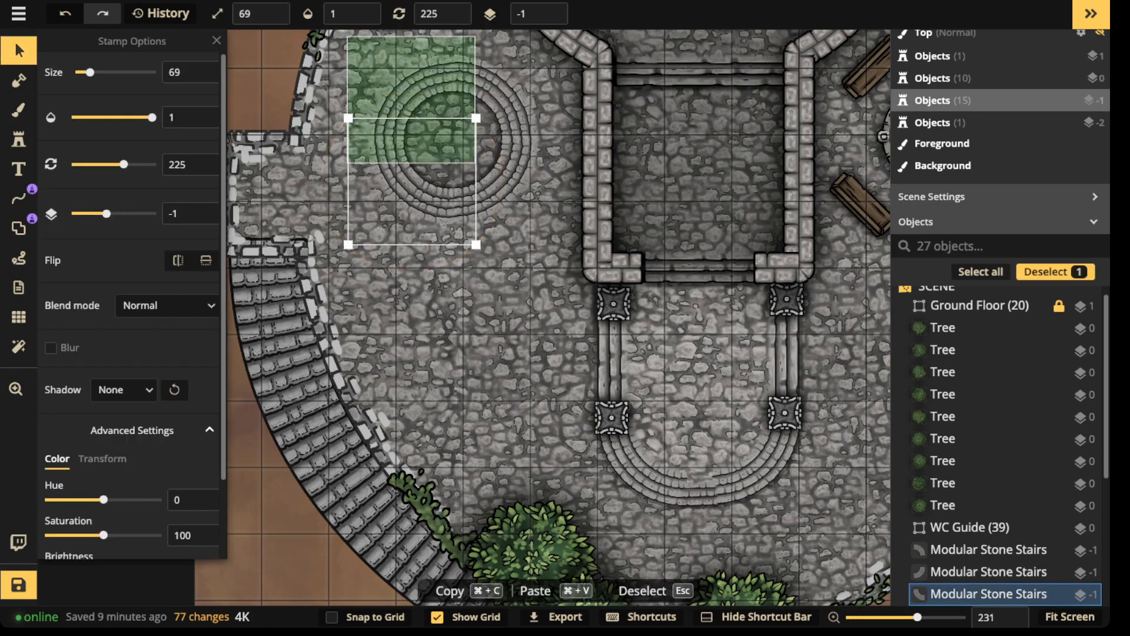
{"action": "left_click", "coordinate": [408, 94], "text": "shift"}
{"action": "left_click", "coordinate": [498, 95], "text": "shift"}
{"action": "left_click", "coordinate": [498, 185], "text": "shift"}
{"action": "scroll", "coordinate": [132, 306], "scroll_direction": "down", "scroll_amount": 3}
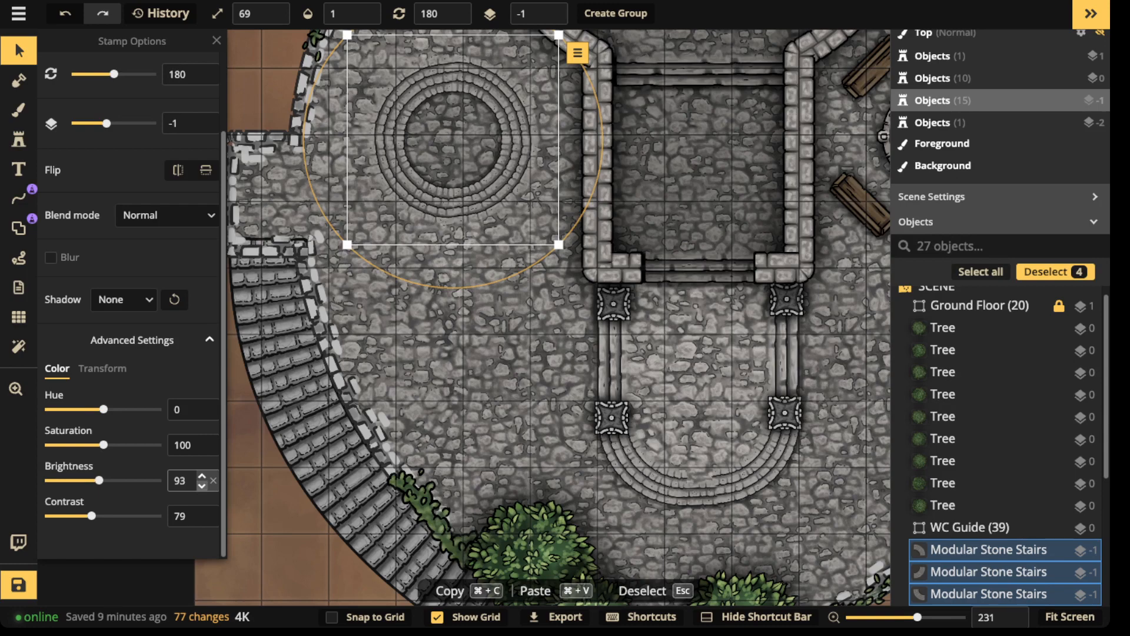
{"action": "left_click", "coordinate": [201, 485]}
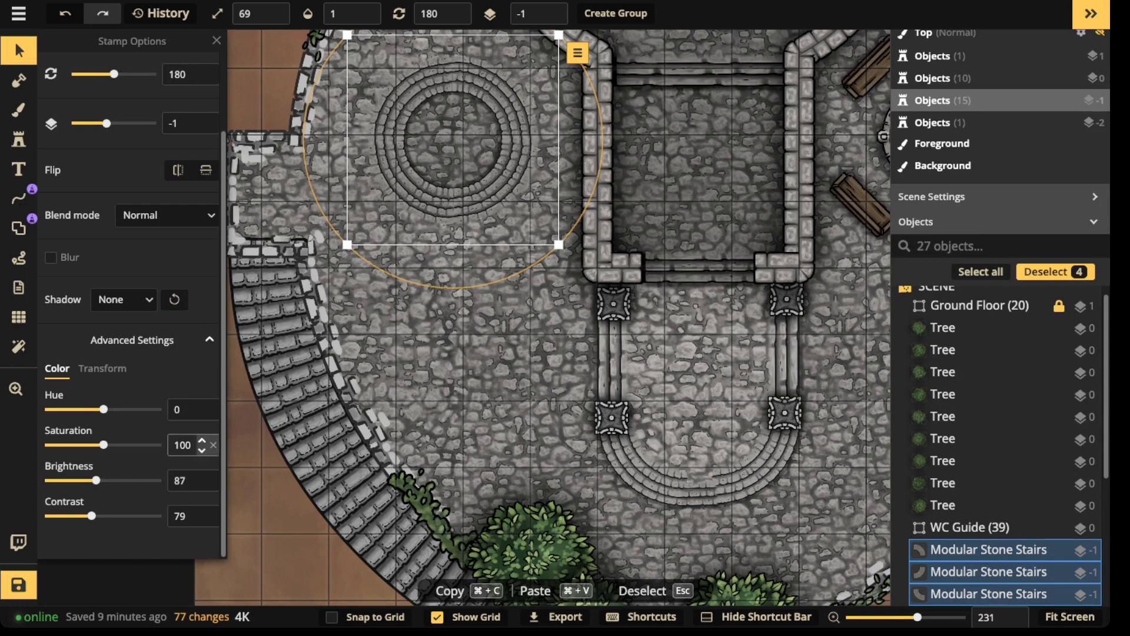
{"action": "key", "text": "Escape"}
- Hide the map grid through the grid options and return to selection mode
{"action": "scroll", "coordinate": [332, 178], "scroll_direction": "down", "scroll_amount": 4}
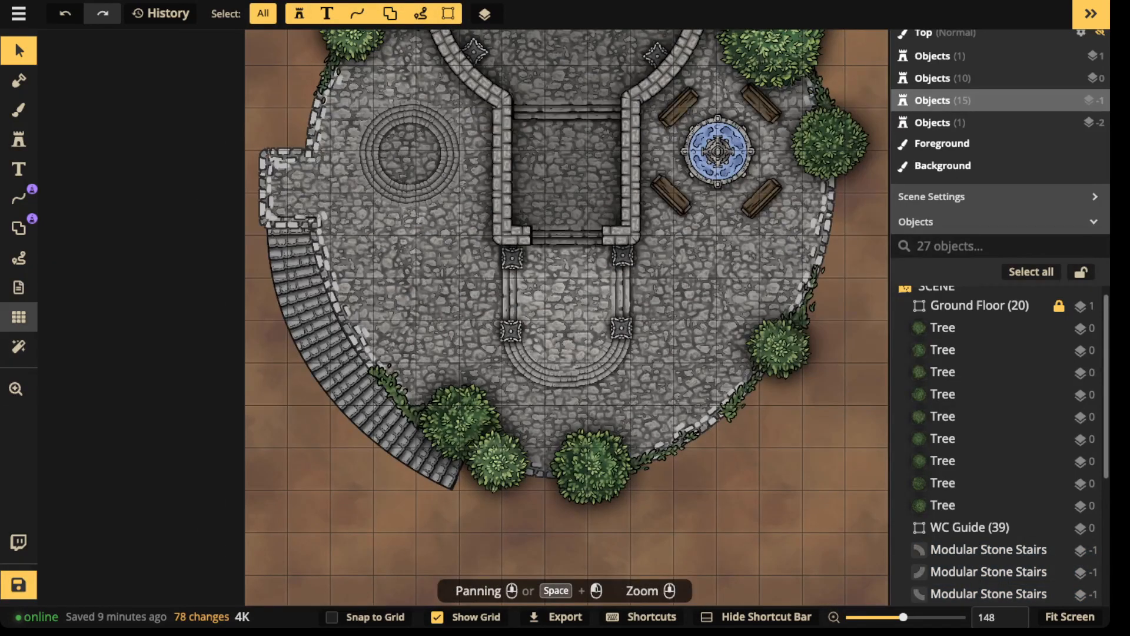
{"action": "left_click", "coordinate": [18, 317]}
{"action": "scroll", "coordinate": [385, 132], "scroll_direction": "up", "scroll_amount": 2}
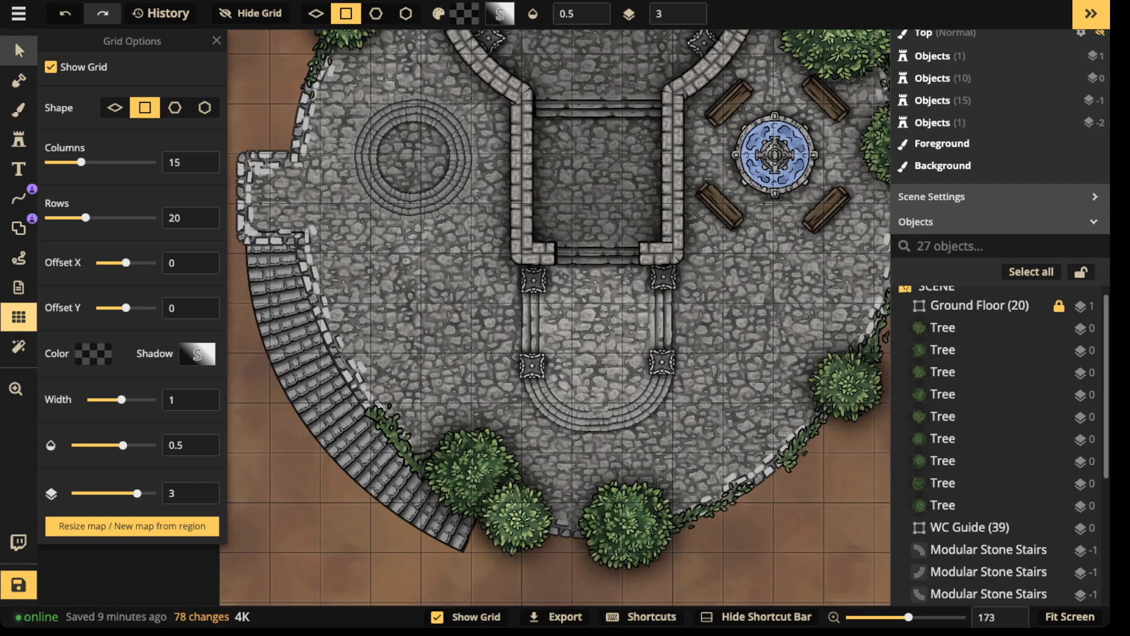
{"action": "left_click", "coordinate": [19, 51]}
{"action": "left_click", "coordinate": [18, 317]}
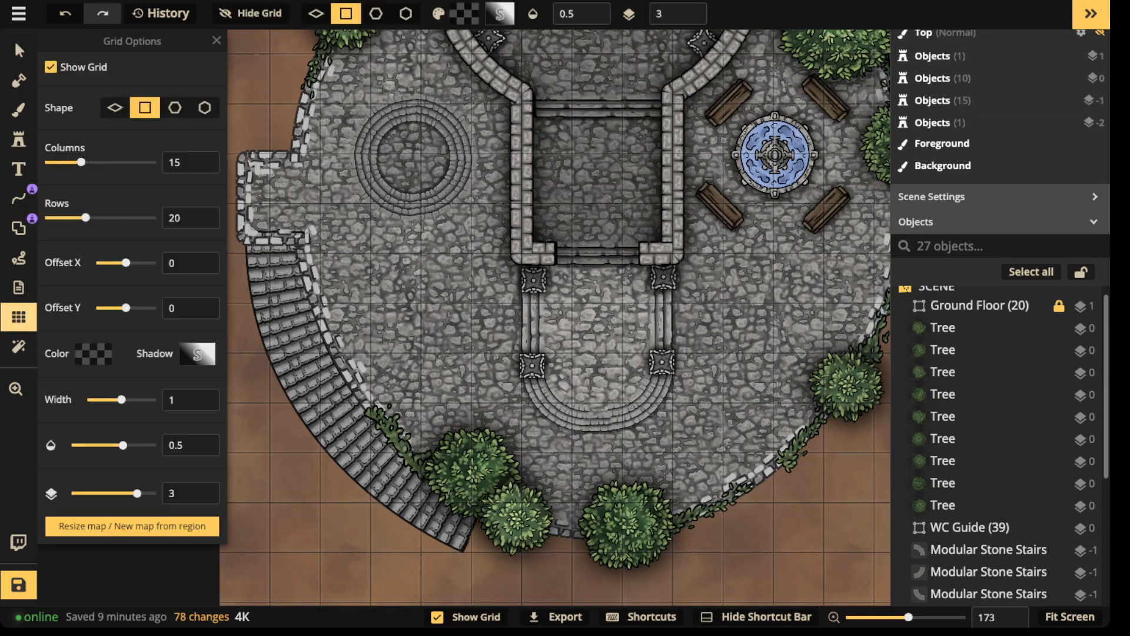
{"action": "left_click", "coordinate": [19, 80]}
{"action": "left_click", "coordinate": [19, 316]}
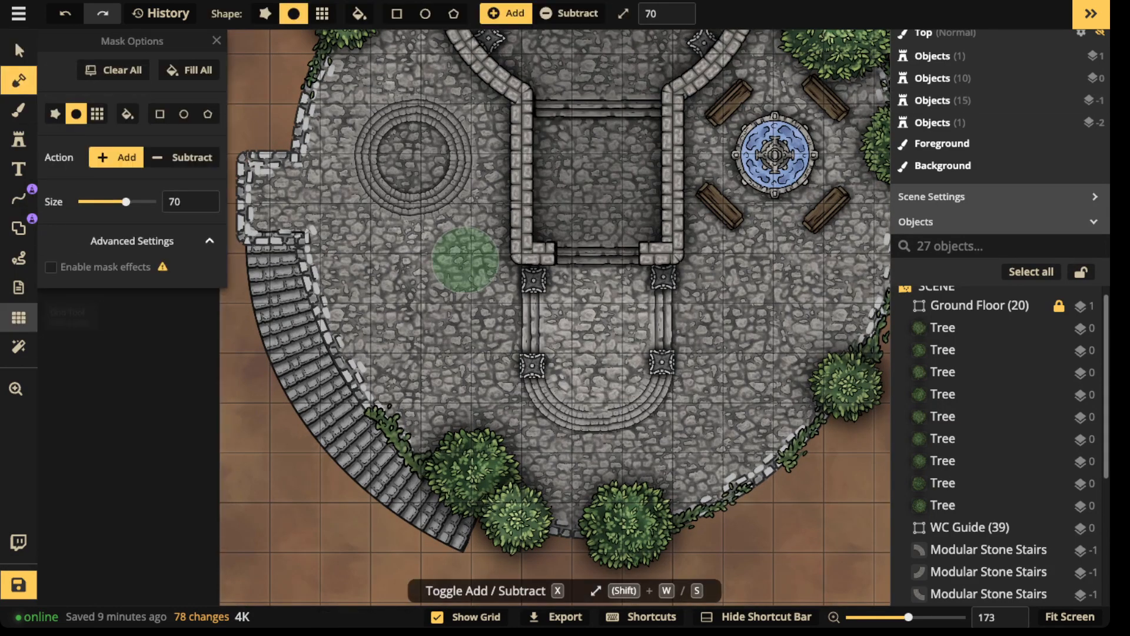
{"action": "left_click", "coordinate": [50, 66]}
{"action": "left_click", "coordinate": [18, 50]}
{"action": "scroll", "coordinate": [519, 349], "scroll_direction": "down", "scroll_amount": 5}
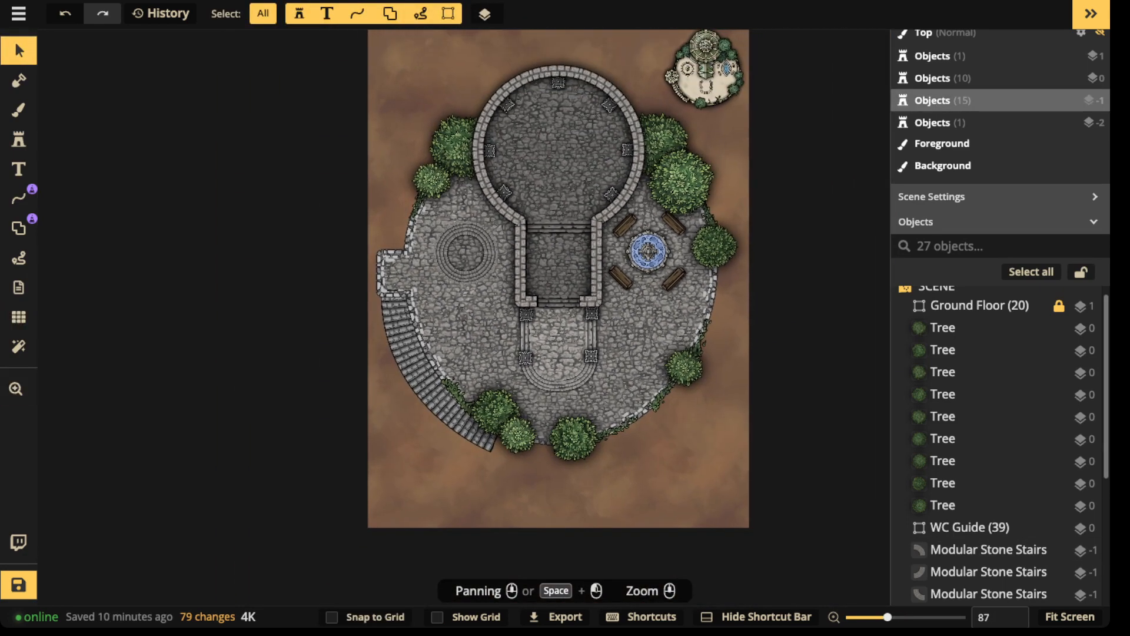
- Search the stamp catalog for "statue" and choose the single standing warrior statue from the Castle pack
{"action": "scroll", "coordinate": [454, 250], "scroll_direction": "up", "scroll_amount": 2}
{"action": "left_click", "coordinate": [18, 140]}
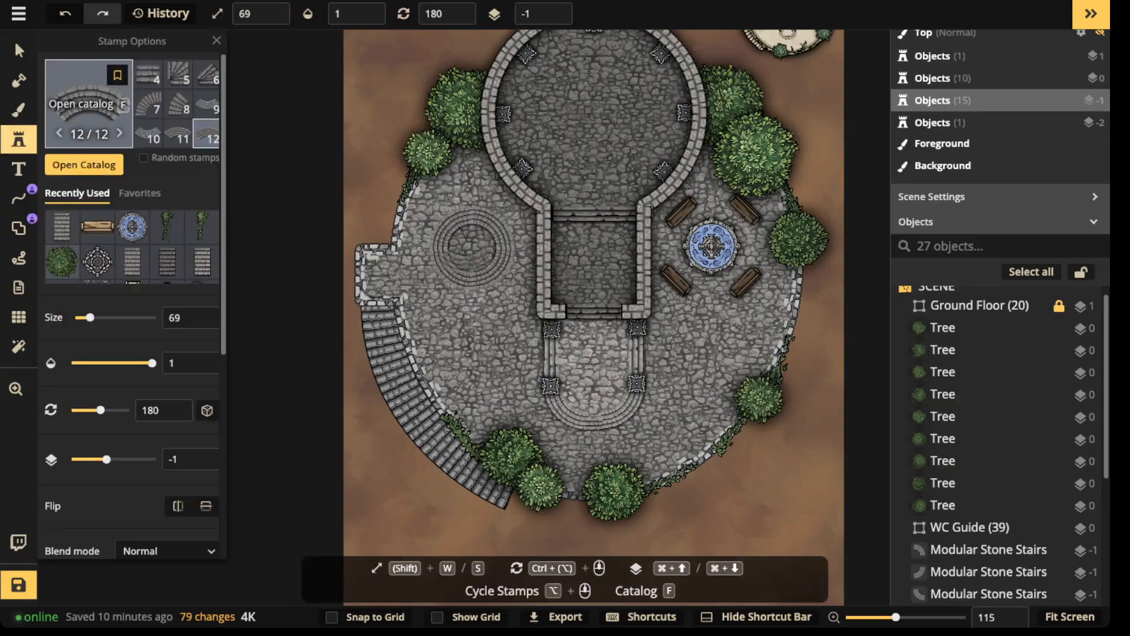
{"action": "left_click", "coordinate": [88, 103]}
{"action": "type", "text": "statue"}
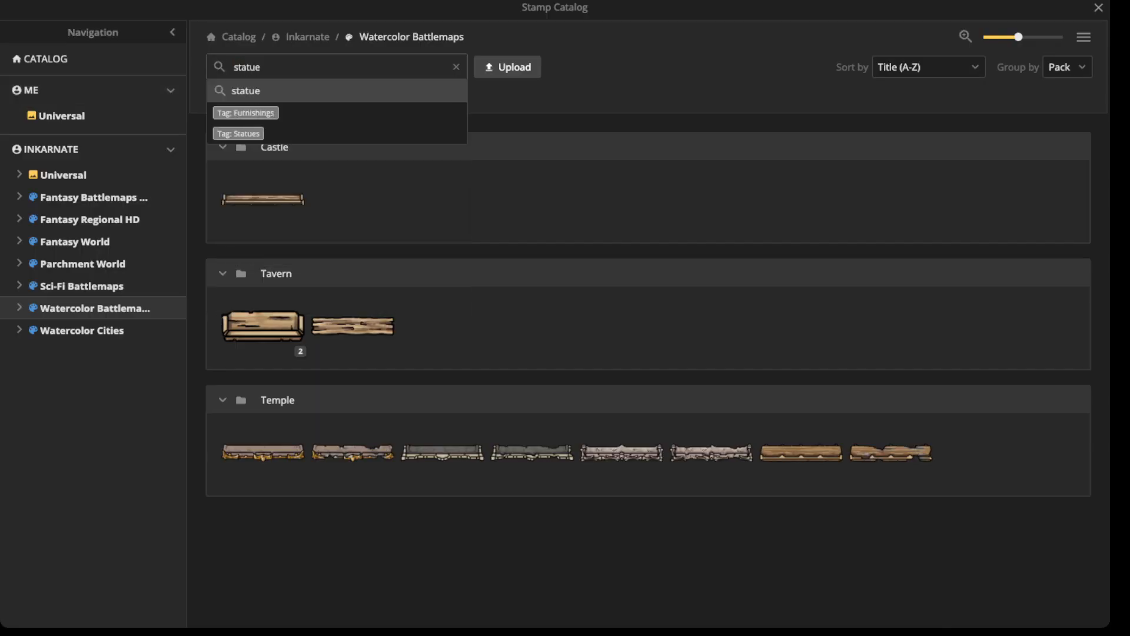
{"action": "key", "text": "Return"}
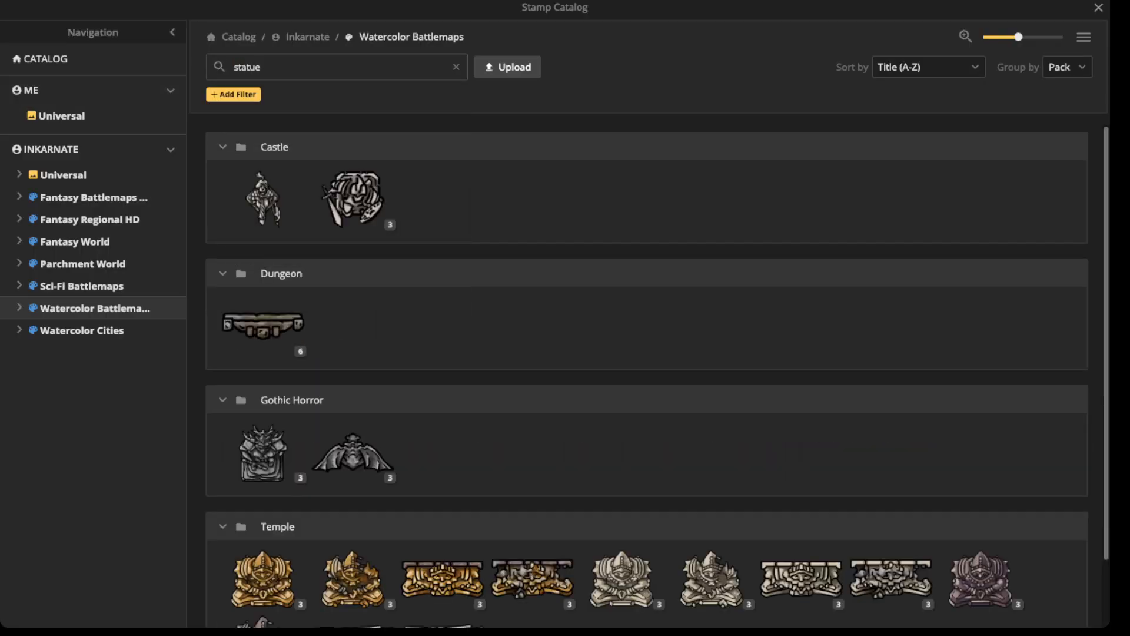
{"action": "left_click", "coordinate": [263, 197]}
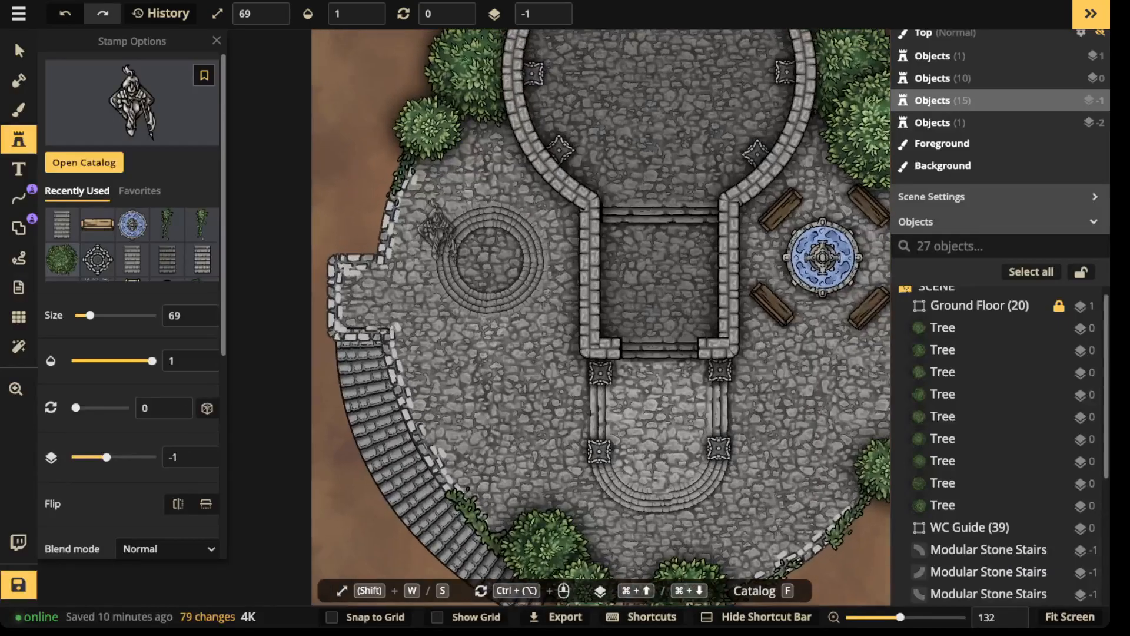
- Place the statue stamp at size 79 in the middle of the circular stair ring and nudge it to centre it
{"action": "scroll", "coordinate": [497, 262], "scroll_direction": "up", "scroll_amount": 2}
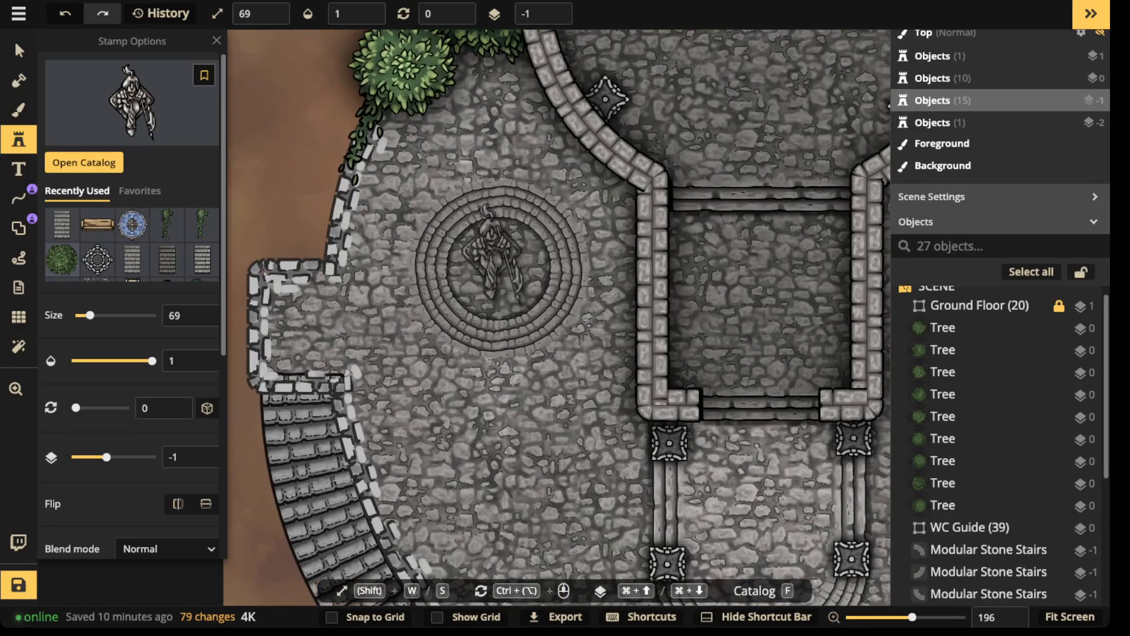
{"action": "key", "text": "shift+w"}
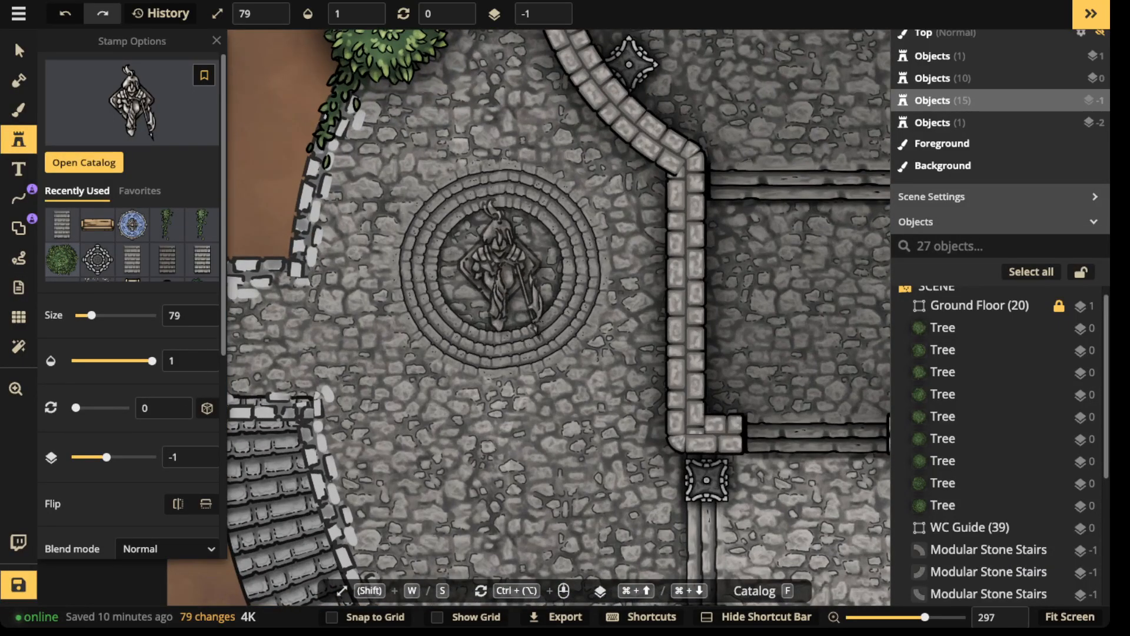
{"action": "left_click", "coordinate": [501, 269]}
{"action": "left_click", "coordinate": [18, 50]}
{"action": "scroll", "coordinate": [498, 272], "scroll_direction": "down", "scroll_amount": 1}
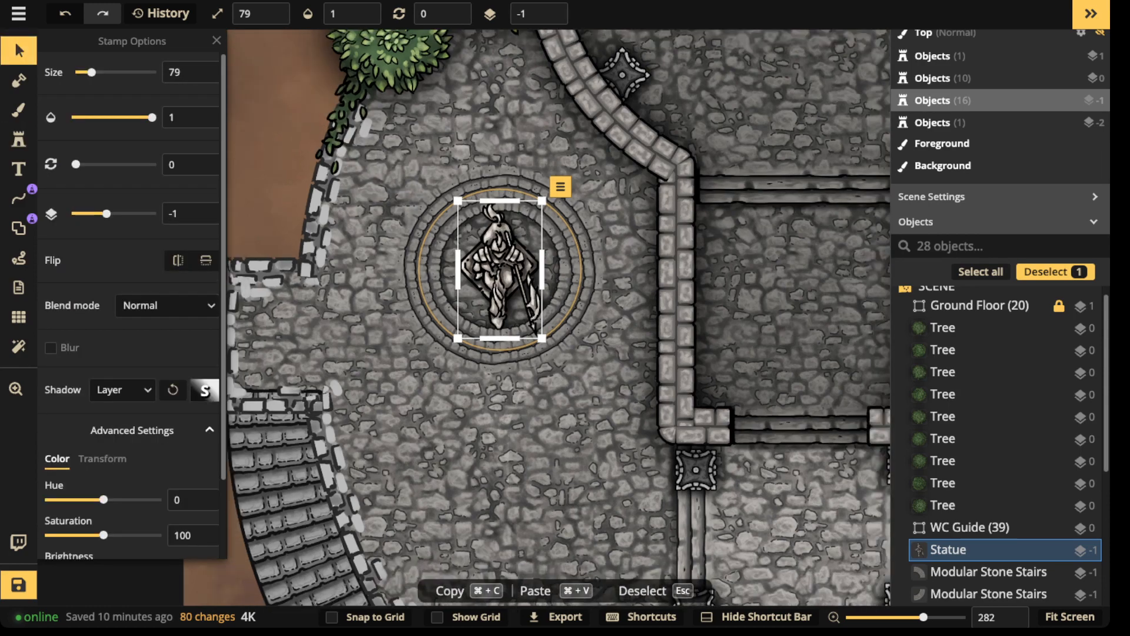
{"action": "left_click_drag", "start_coordinate": [498, 269], "coordinate": [498, 272]}
- Reduce the statue's contrast to 70 so it blends with the surrounding stone
{"action": "scroll", "coordinate": [129, 294], "scroll_direction": "down", "scroll_amount": 2}
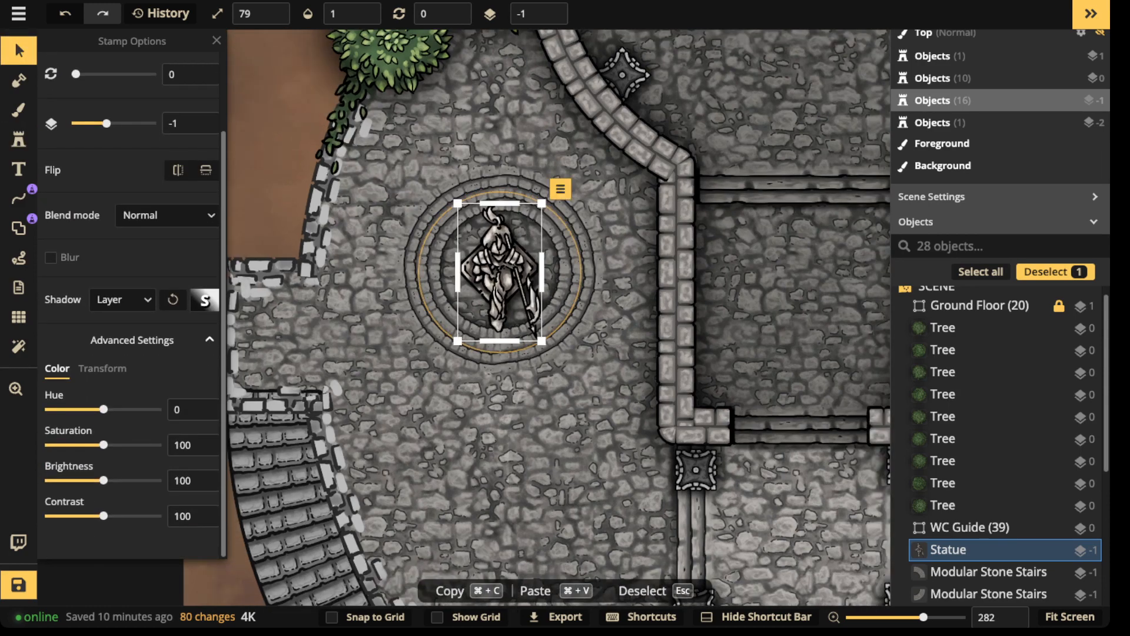
{"action": "left_click_drag", "start_coordinate": [103, 516], "coordinate": [95, 516]}
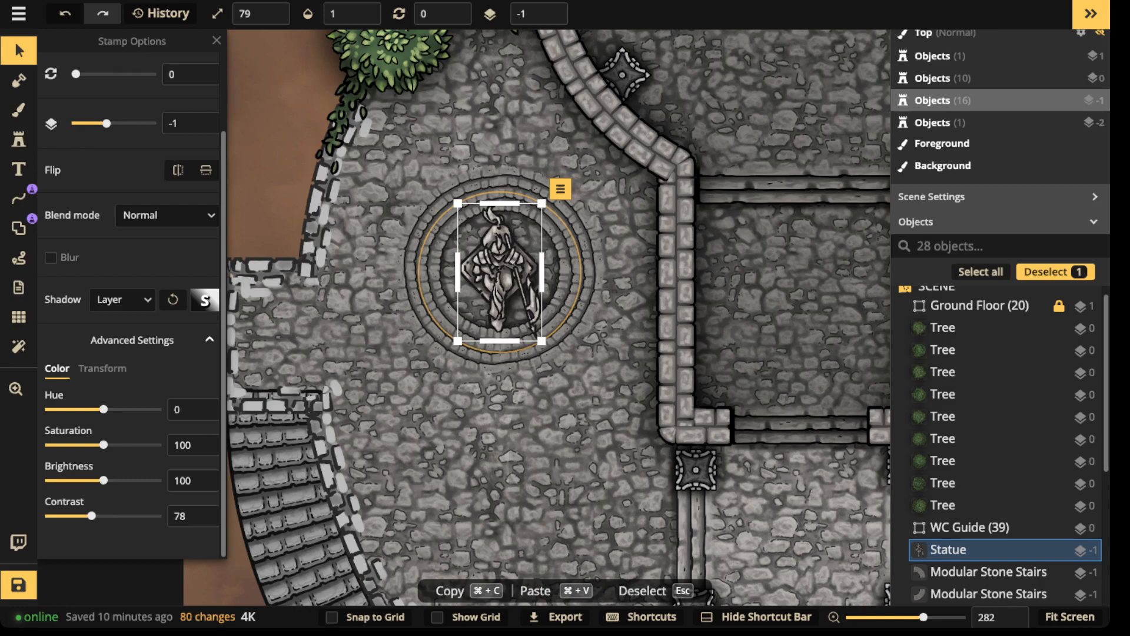
{"action": "left_click_drag", "start_coordinate": [91, 516], "coordinate": [83, 516]}
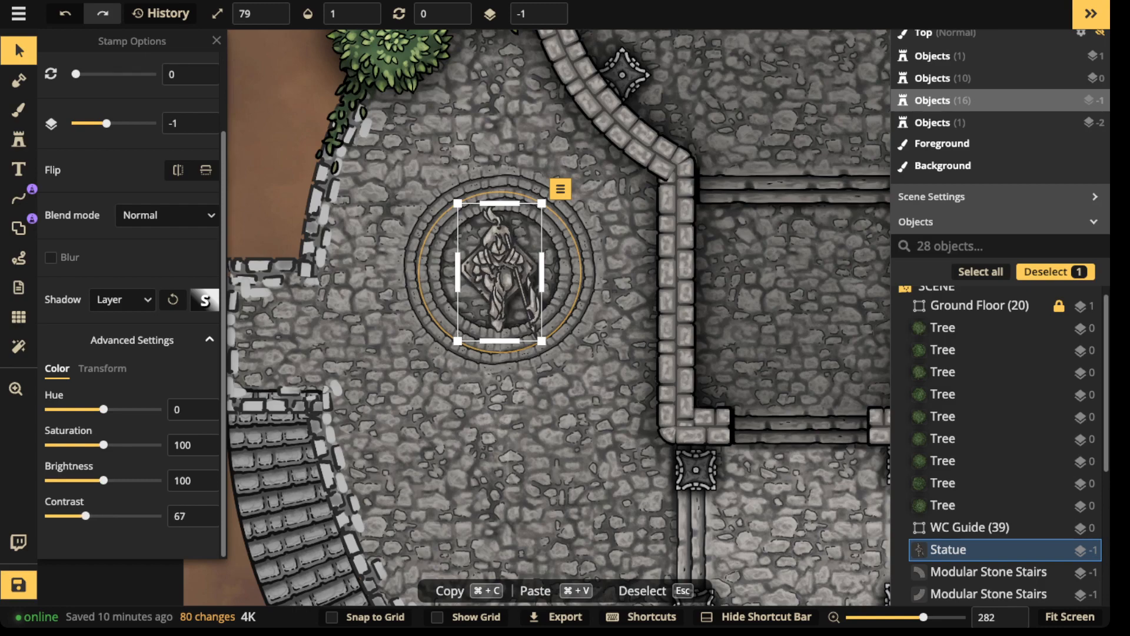
{"action": "scroll", "coordinate": [525, 280], "scroll_direction": "down", "scroll_amount": 2}
{"action": "scroll", "coordinate": [130, 294], "scroll_direction": "down", "scroll_amount": 3}
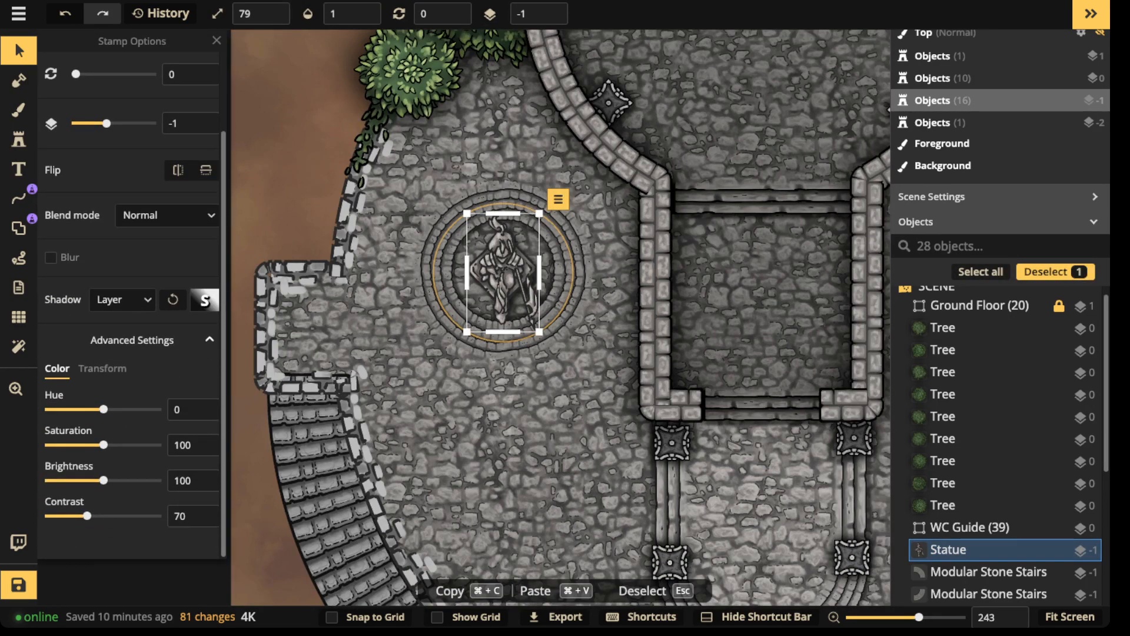
{"action": "scroll", "coordinate": [587, 236], "scroll_direction": "down", "scroll_amount": 2}
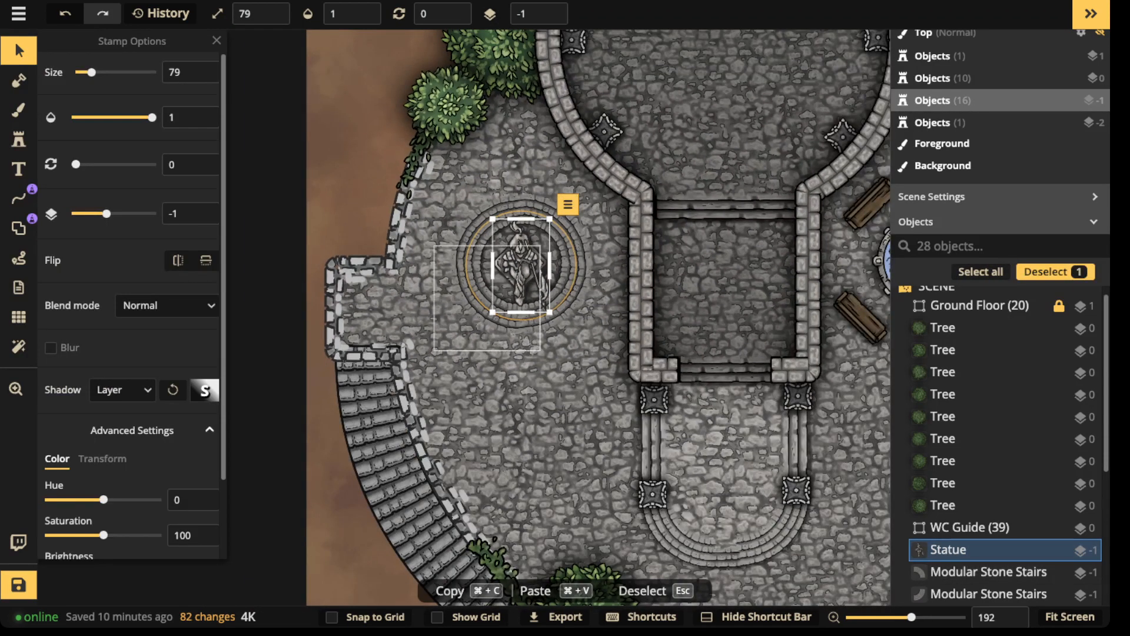
- Give the statue a custom shadow with blur 8.2, horizontal and vertical offsets of 0 and intensity 1.75
{"action": "left_click", "coordinate": [122, 390]}
{"action": "left_click", "coordinate": [118, 497]}
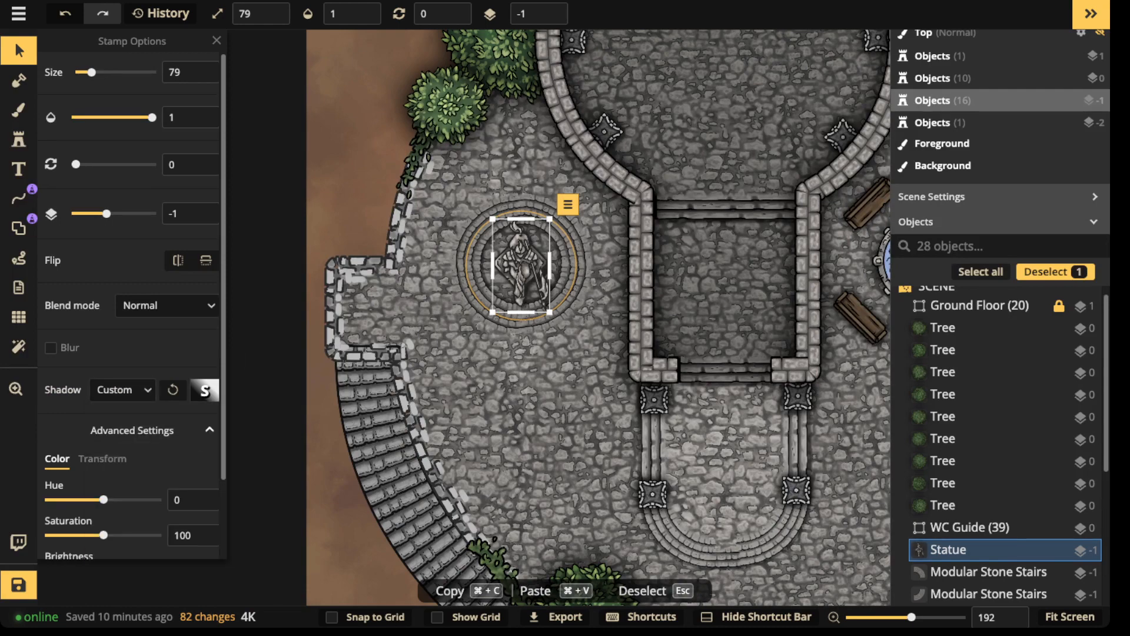
{"action": "left_click", "coordinate": [205, 389]}
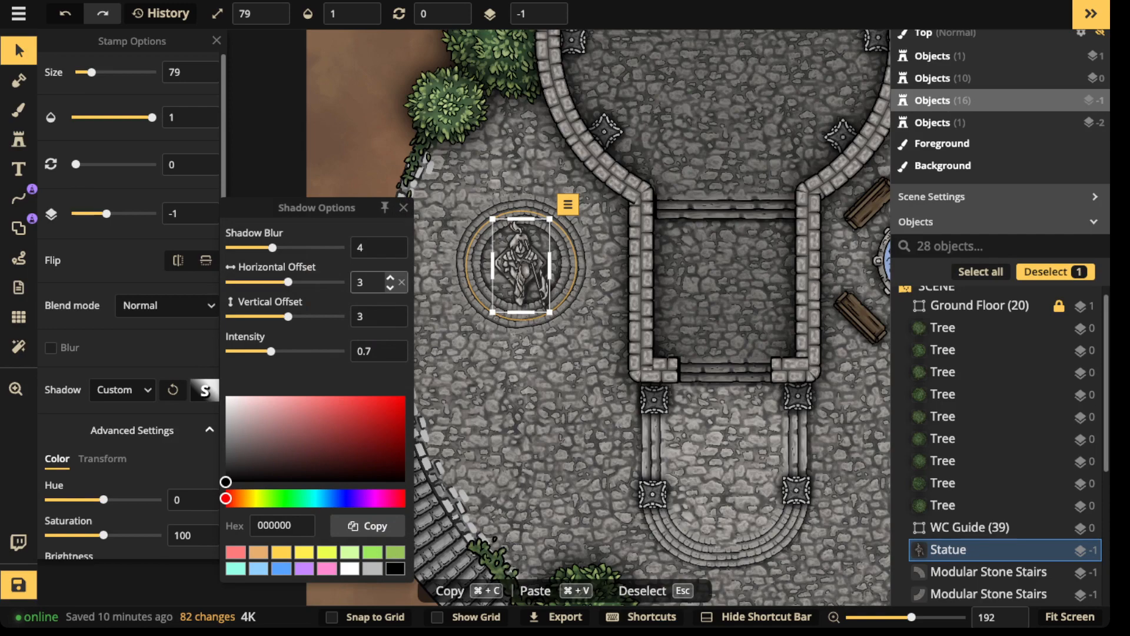
{"action": "type", "text": "0"}
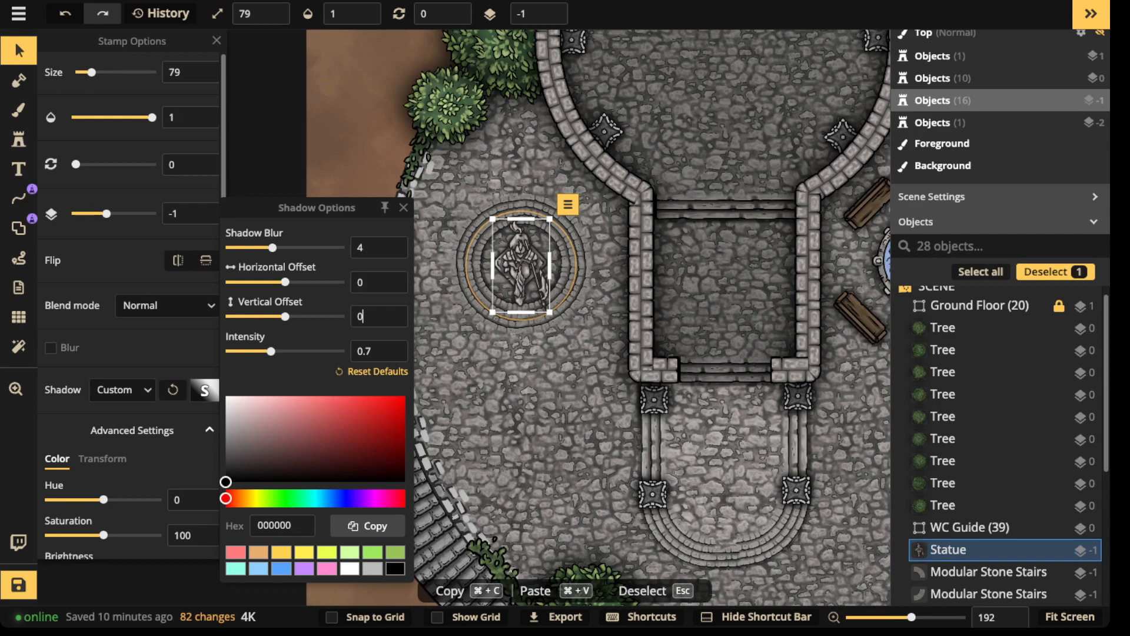
{"action": "left_click_drag", "start_coordinate": [273, 247], "coordinate": [295, 247]}
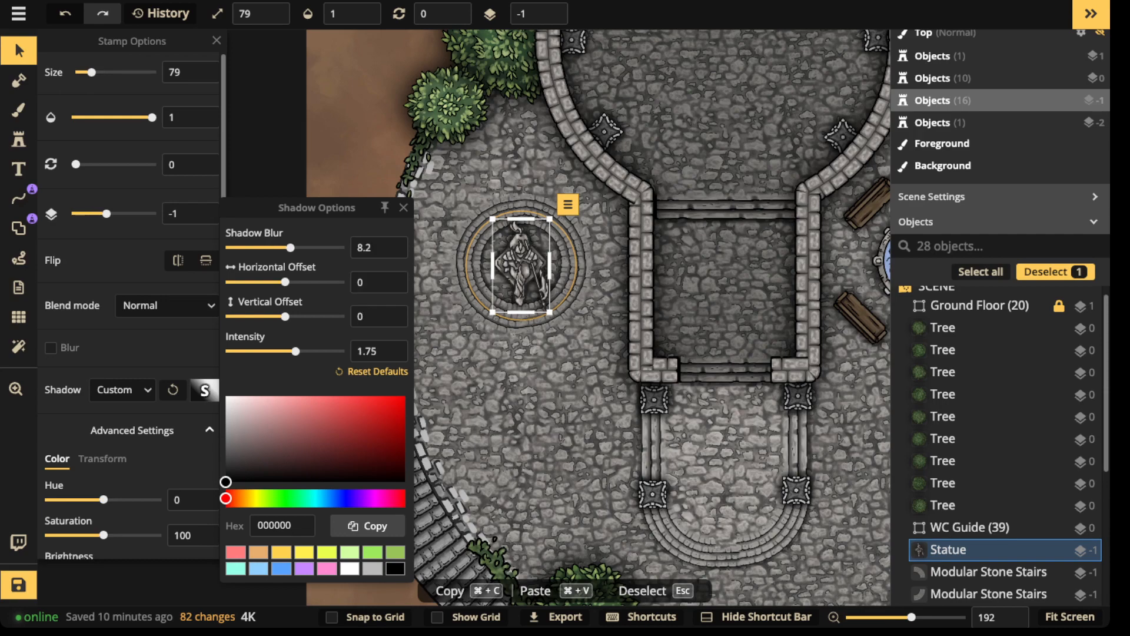
{"action": "key", "text": "Escape"}
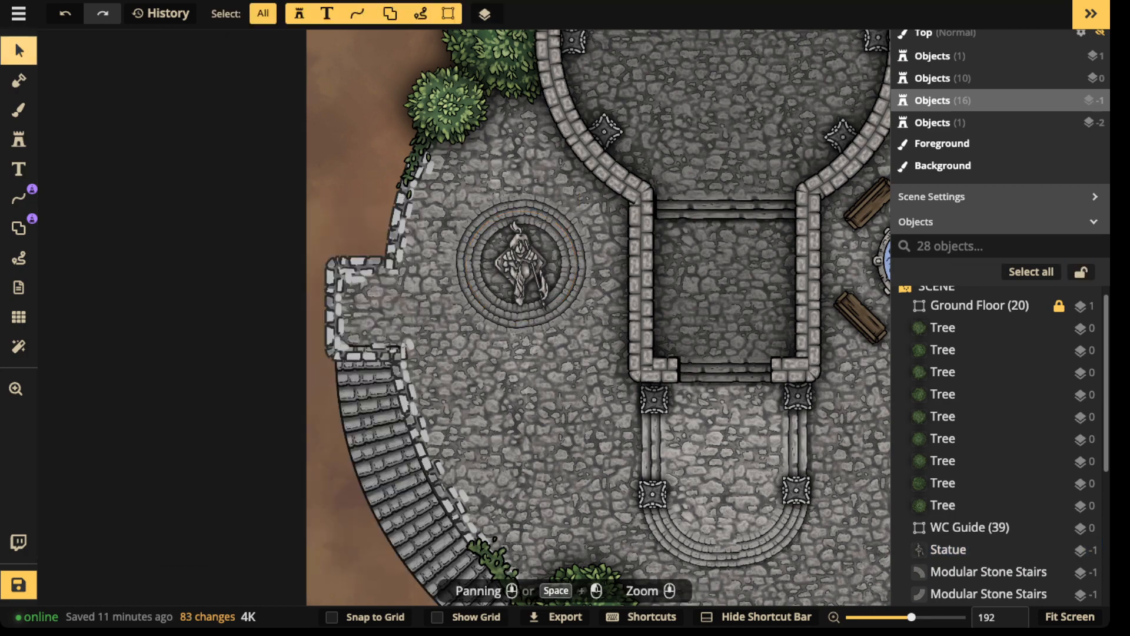
- Duplicate the roof vines from the terrace's lower edge and rotate the copy to 347 along the upper inner edge of the outer staircase
{"action": "scroll", "coordinate": [466, 284], "scroll_direction": "down", "scroll_amount": 8}
{"action": "left_click_drag", "start_coordinate": [467, 283], "coordinate": [416, 296]}
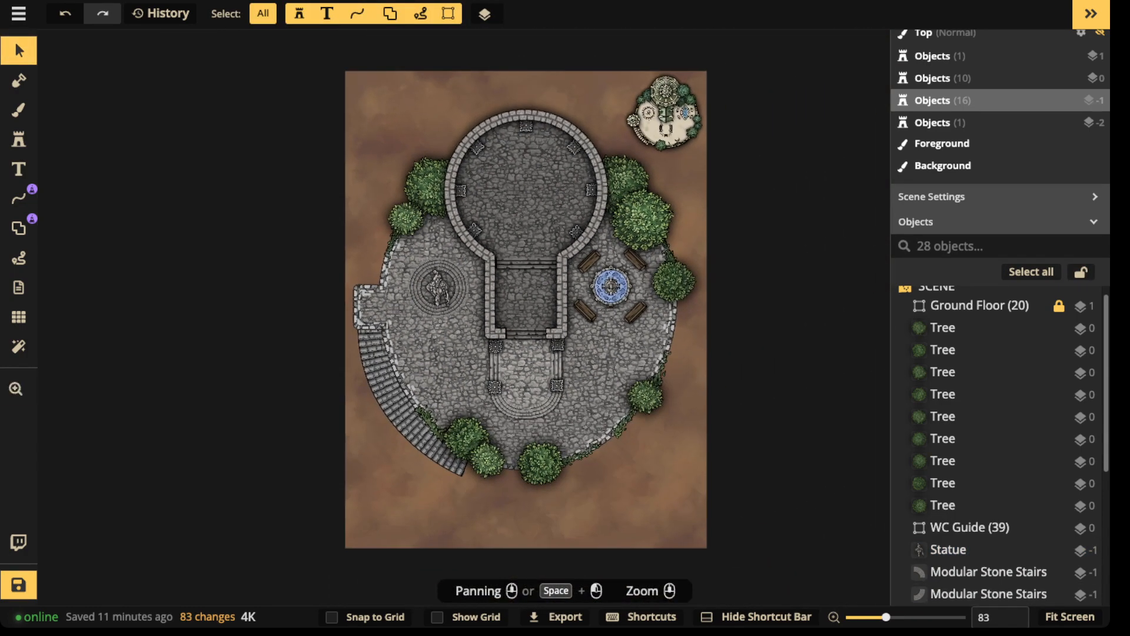
{"action": "scroll", "coordinate": [419, 396], "scroll_direction": "up", "scroll_amount": 3}
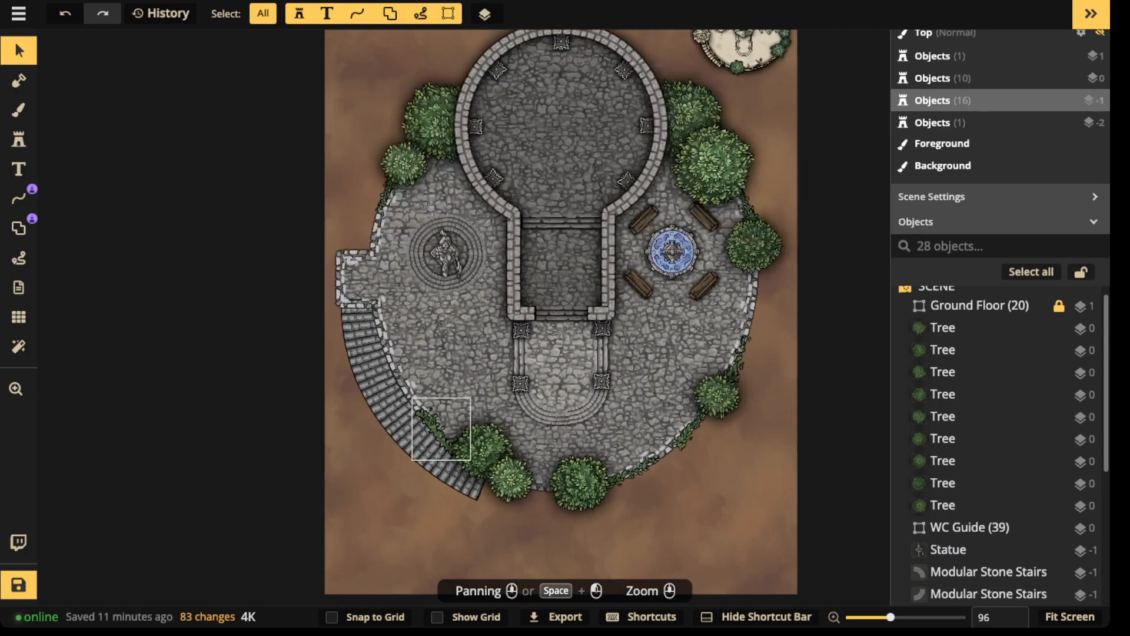
{"action": "left_click", "coordinate": [430, 425]}
{"action": "scroll", "coordinate": [430, 431], "scroll_direction": "up", "scroll_amount": 3}
{"action": "left_click", "coordinate": [726, 496]}
{"action": "key", "text": "super+c"}
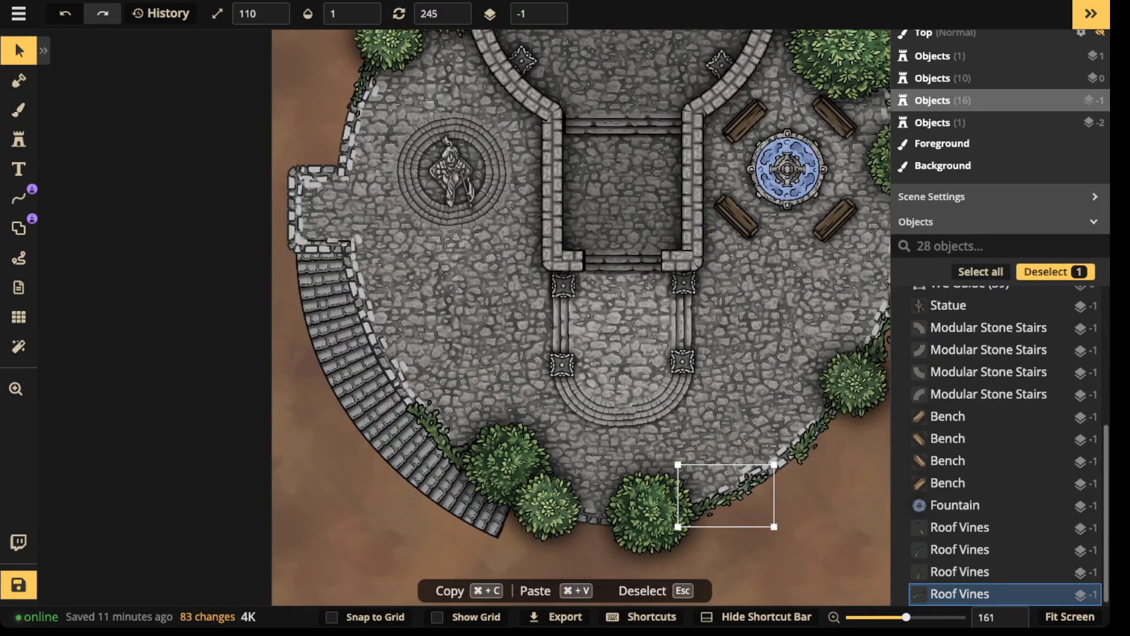
{"action": "key", "text": "super+v"}
{"action": "scroll", "coordinate": [369, 273], "scroll_direction": "up", "scroll_amount": 7}
{"action": "left_click_drag", "start_coordinate": [369, 273], "coordinate": [359, 283]}
{"action": "scroll", "coordinate": [359, 283], "scroll_direction": "down", "scroll_amount": 1}
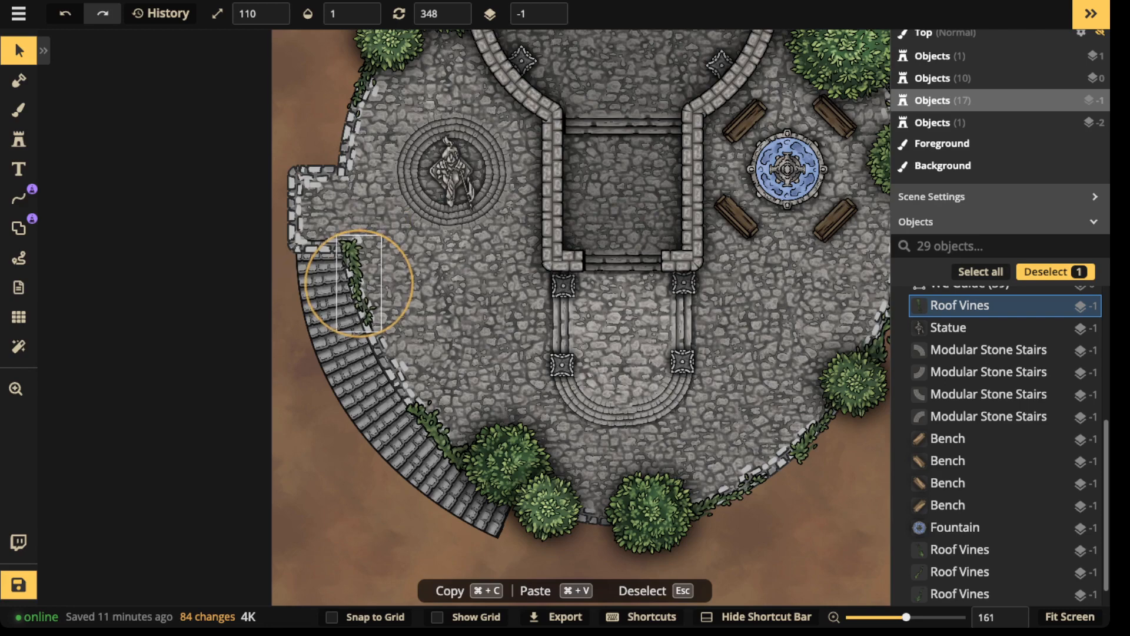
{"action": "key", "text": "Down"}
{"action": "key", "text": "Escape"}
- Examine the small reference map beside the terrace, then the landing at the head of the outer staircase
{"action": "scroll", "coordinate": [521, 234], "scroll_direction": "down", "scroll_amount": 3}
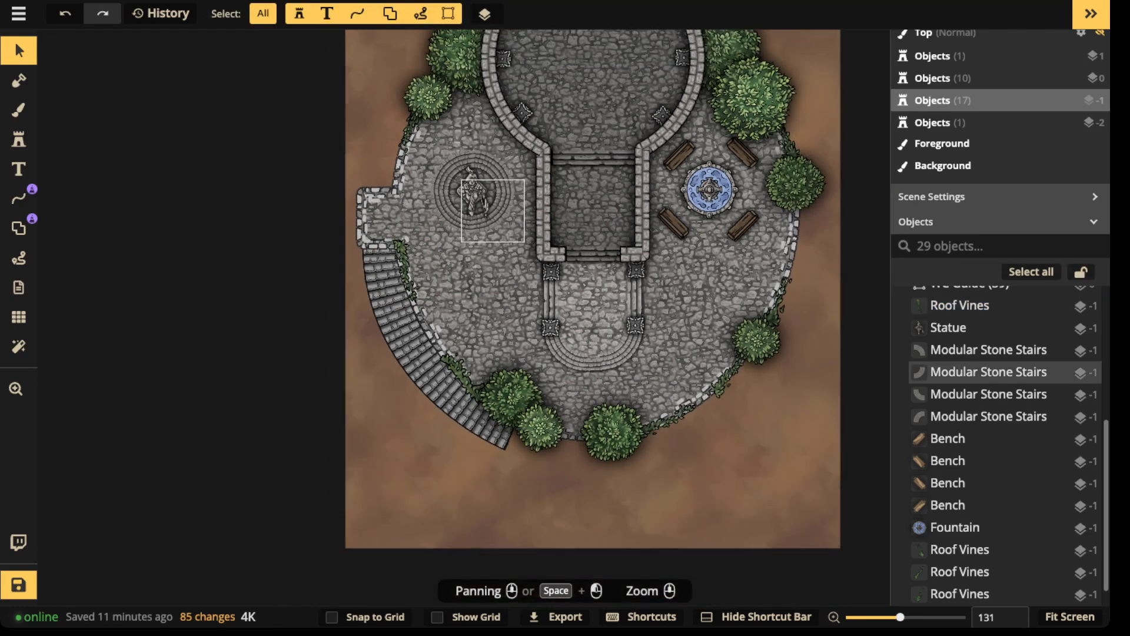
{"action": "left_click_drag", "start_coordinate": [518, 232], "coordinate": [451, 333]}
{"action": "scroll", "coordinate": [496, 275], "scroll_direction": "up", "scroll_amount": 3}
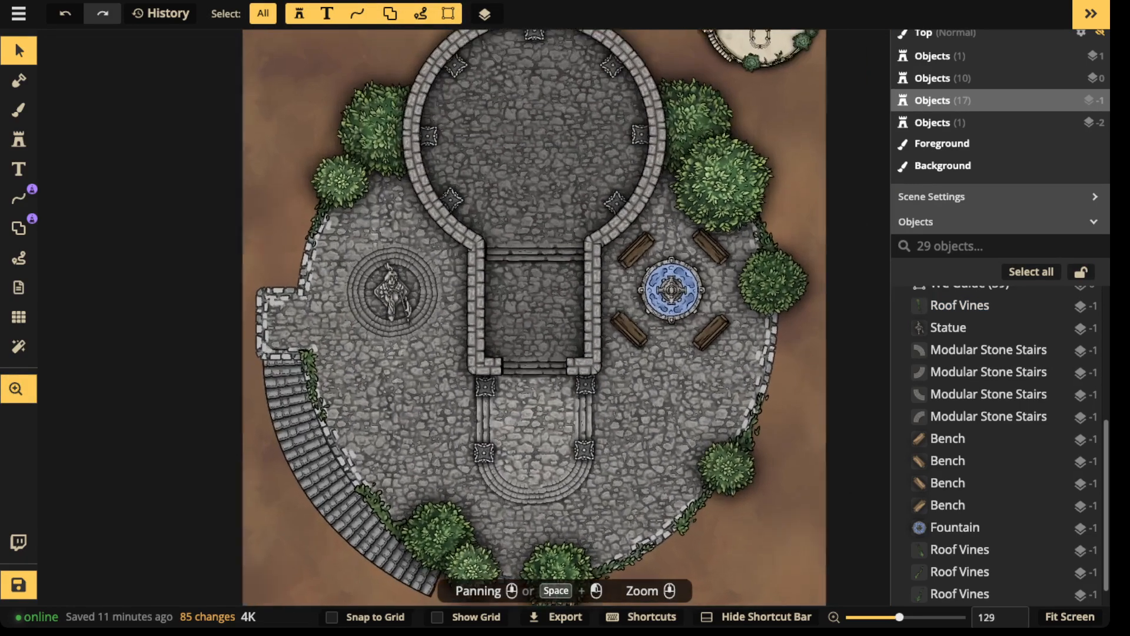
{"action": "left_click_drag", "start_coordinate": [706, 121], "coordinate": [527, 367]}
{"action": "scroll", "coordinate": [555, 200], "scroll_direction": "up", "scroll_amount": 2}
{"action": "scroll", "coordinate": [553, 247], "scroll_direction": "up", "scroll_amount": 3}
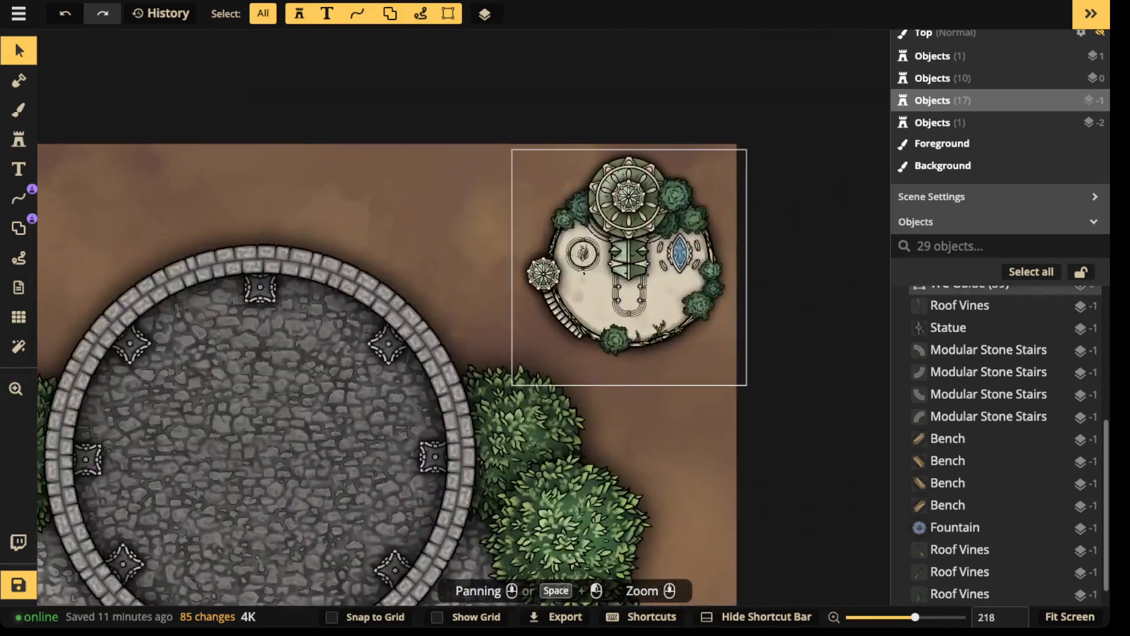
{"action": "scroll", "coordinate": [553, 250], "scroll_direction": "up", "scroll_amount": 3}
{"action": "left_click_drag", "start_coordinate": [294, 441], "coordinate": [742, 141]}
{"action": "left_click_drag", "start_coordinate": [176, 597], "coordinate": [624, 115]}
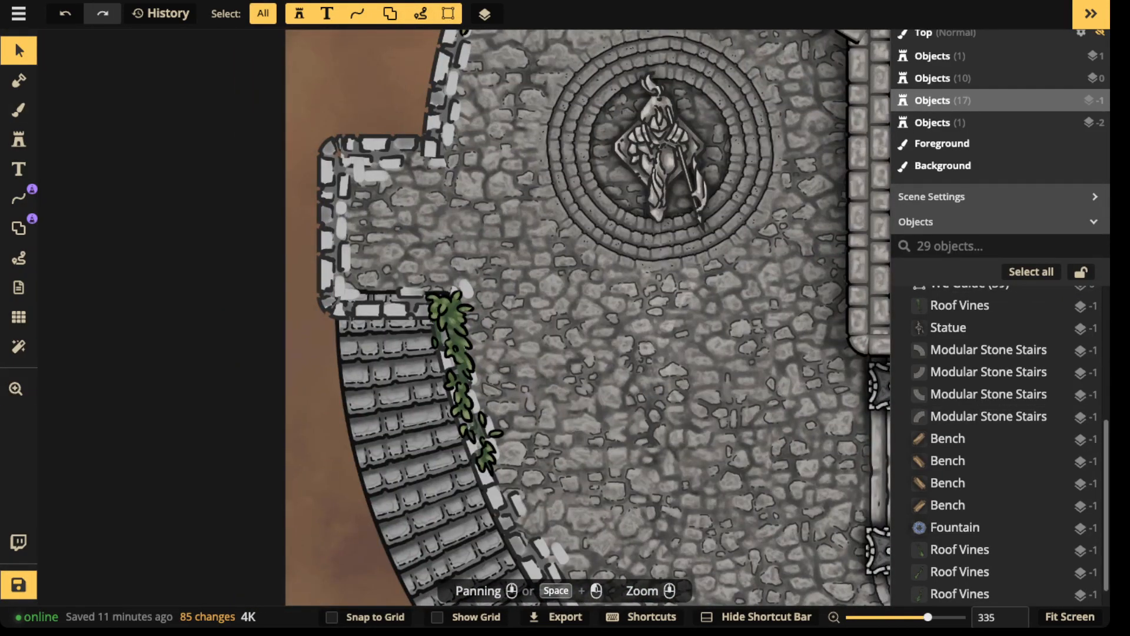
{"action": "scroll", "coordinate": [327, 170], "scroll_direction": "up", "scroll_amount": 3}
{"action": "scroll", "coordinate": [370, 194], "scroll_direction": "down", "scroll_amount": 4}
- Place a fountain stamp at size 110 and rotation 0 over the small landing at the head of the outer staircase
{"action": "left_click", "coordinate": [19, 139]}
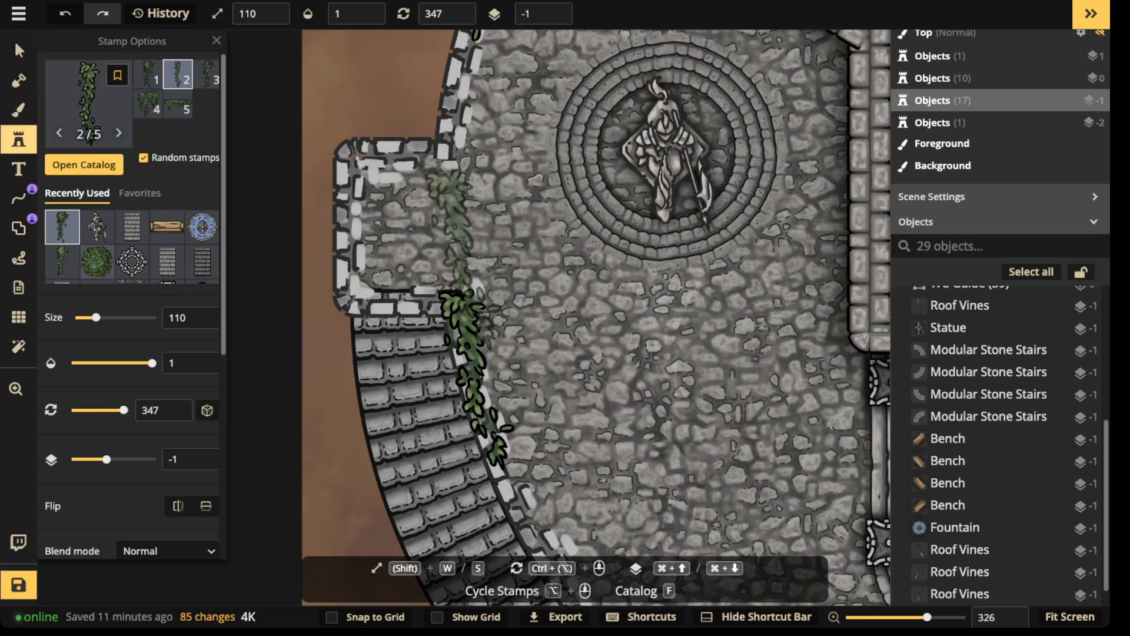
{"action": "left_click", "coordinate": [202, 227]}
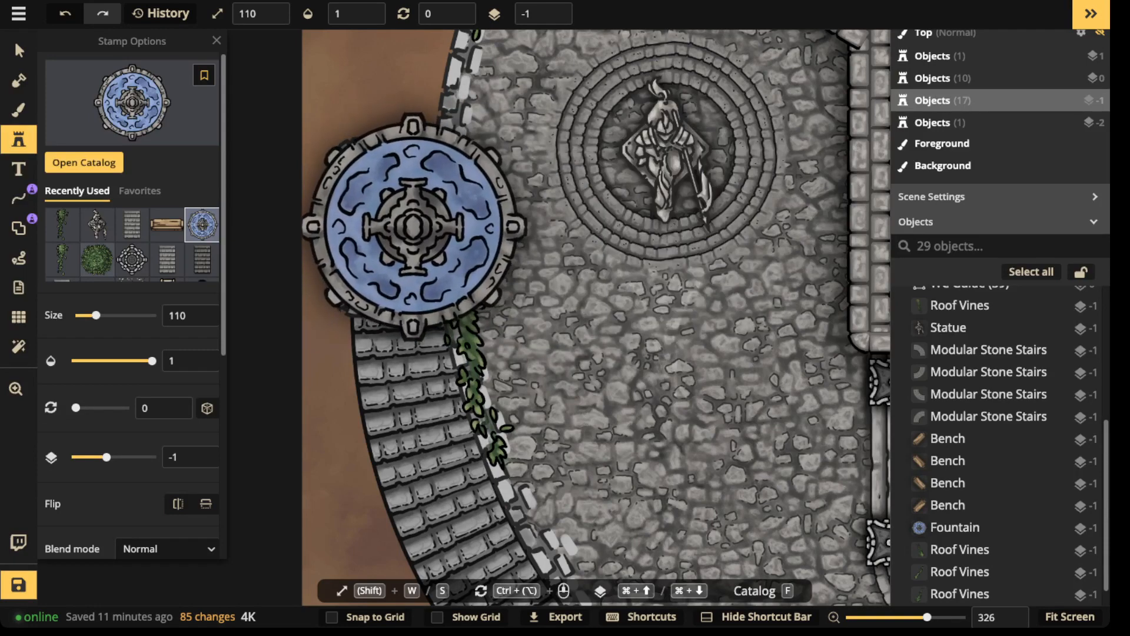
{"action": "left_click", "coordinate": [414, 226]}
{"action": "left_click", "coordinate": [19, 50]}
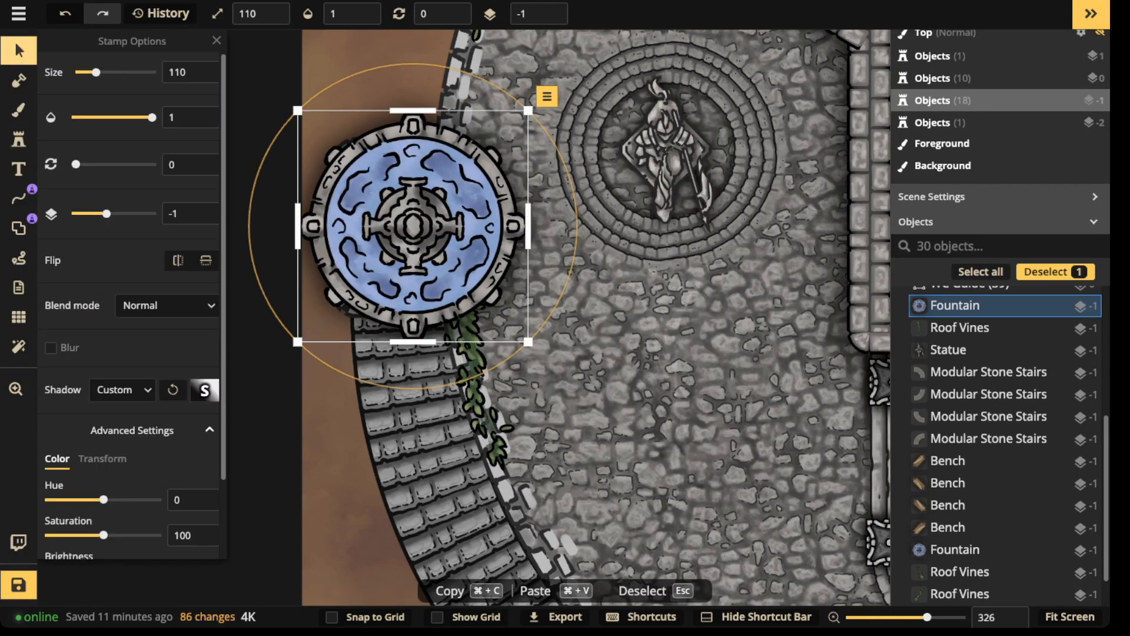
- Turn the landing's fountain stamp into a translucent dark circle with brightness 0, shadow None and opacity 0.33
{"action": "scroll", "coordinate": [130, 295], "scroll_direction": "down", "scroll_amount": 2}
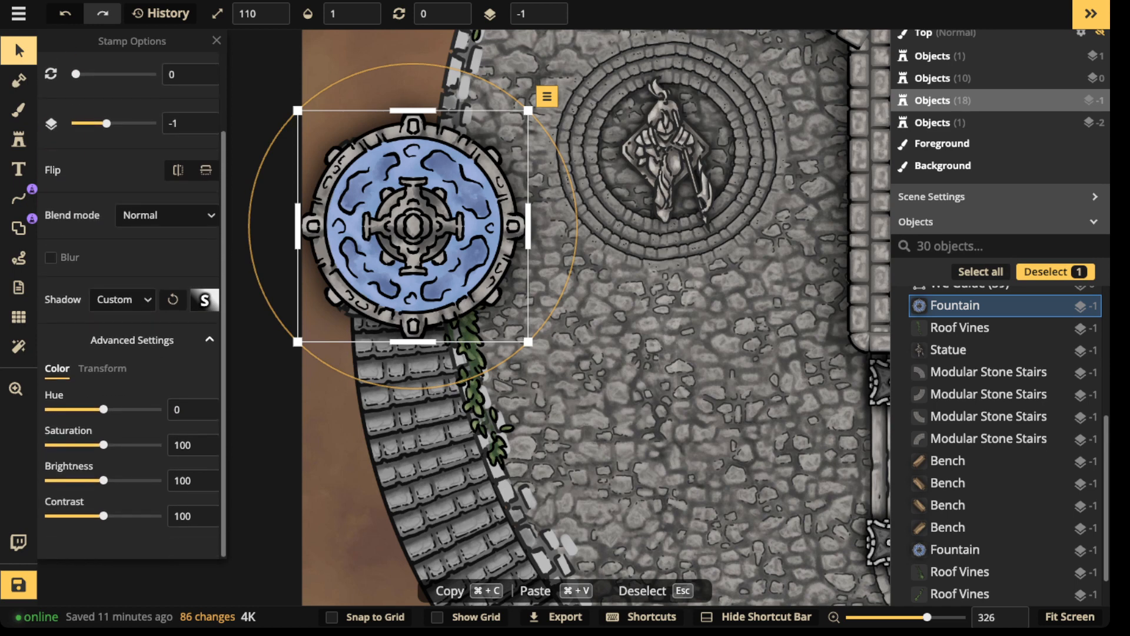
{"action": "left_click_drag", "start_coordinate": [104, 480], "coordinate": [48, 481]}
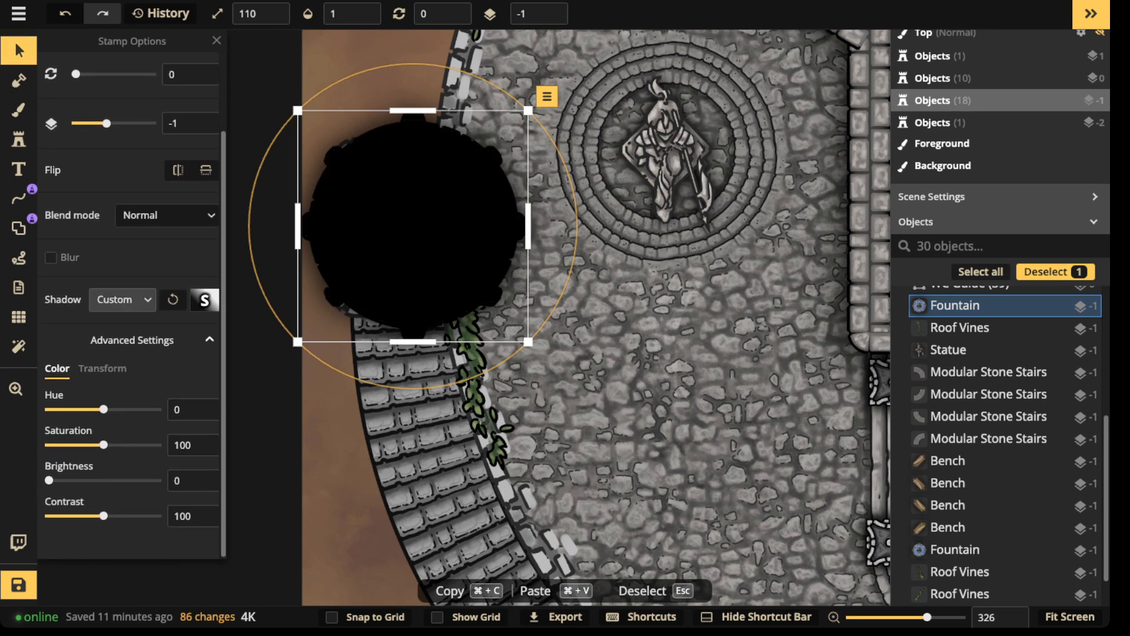
{"action": "left_click", "coordinate": [122, 299]}
{"action": "left_click", "coordinate": [103, 323]}
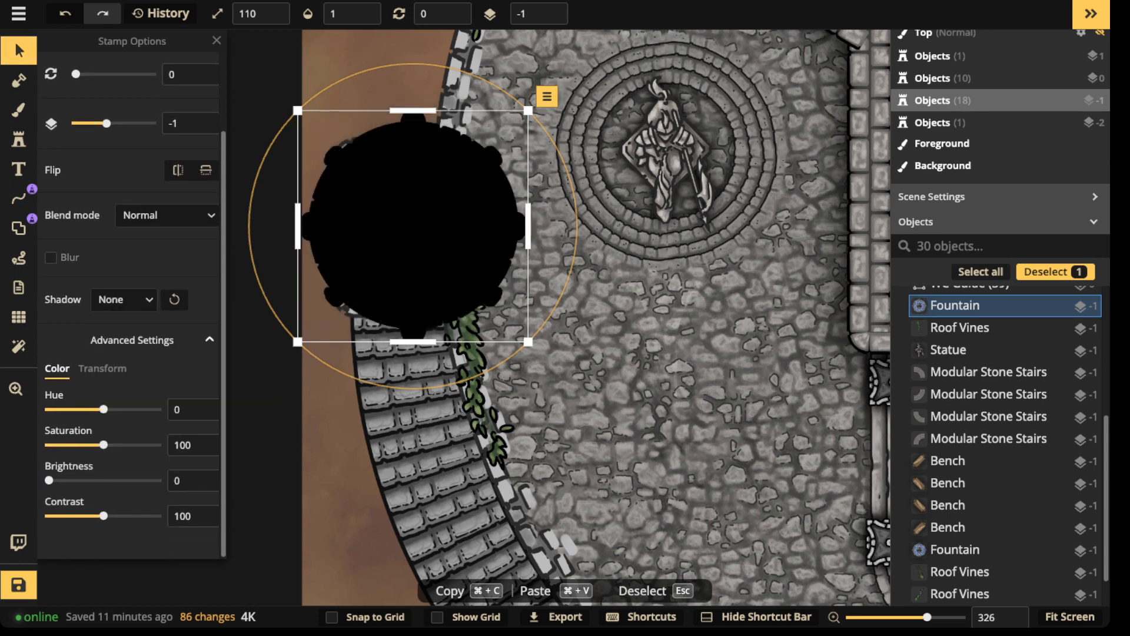
{"action": "scroll", "coordinate": [129, 295], "scroll_direction": "up", "scroll_amount": 2}
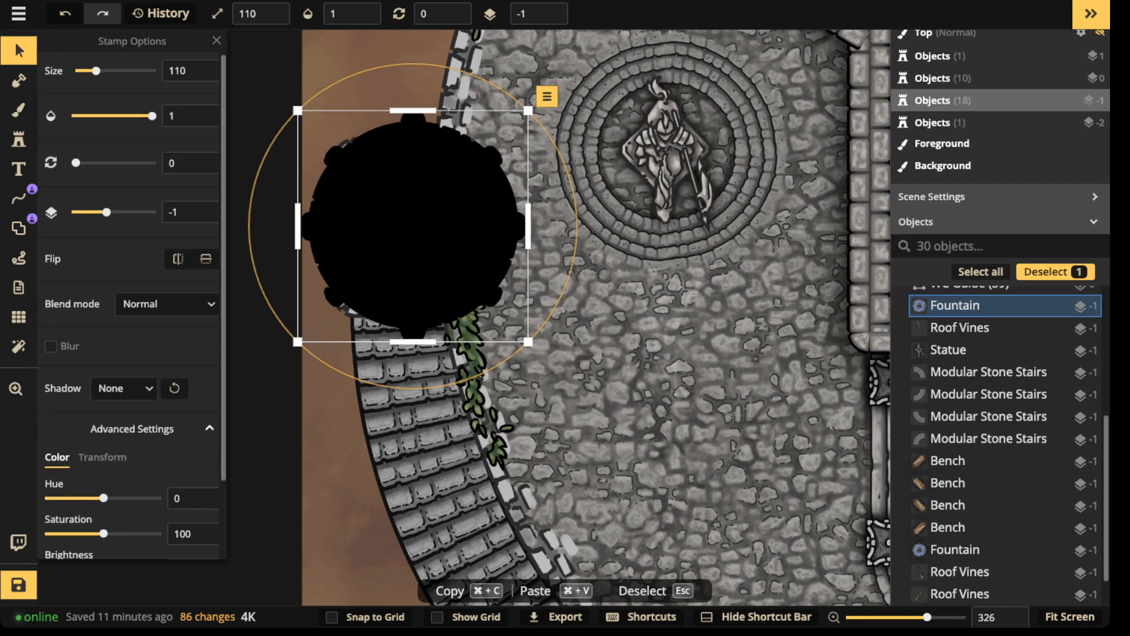
{"action": "left_click_drag", "start_coordinate": [151, 117], "coordinate": [110, 117]}
{"action": "left_click_drag", "start_coordinate": [413, 226], "coordinate": [412, 223]}
{"action": "scroll", "coordinate": [326, 323], "scroll_direction": "down", "scroll_amount": 5}
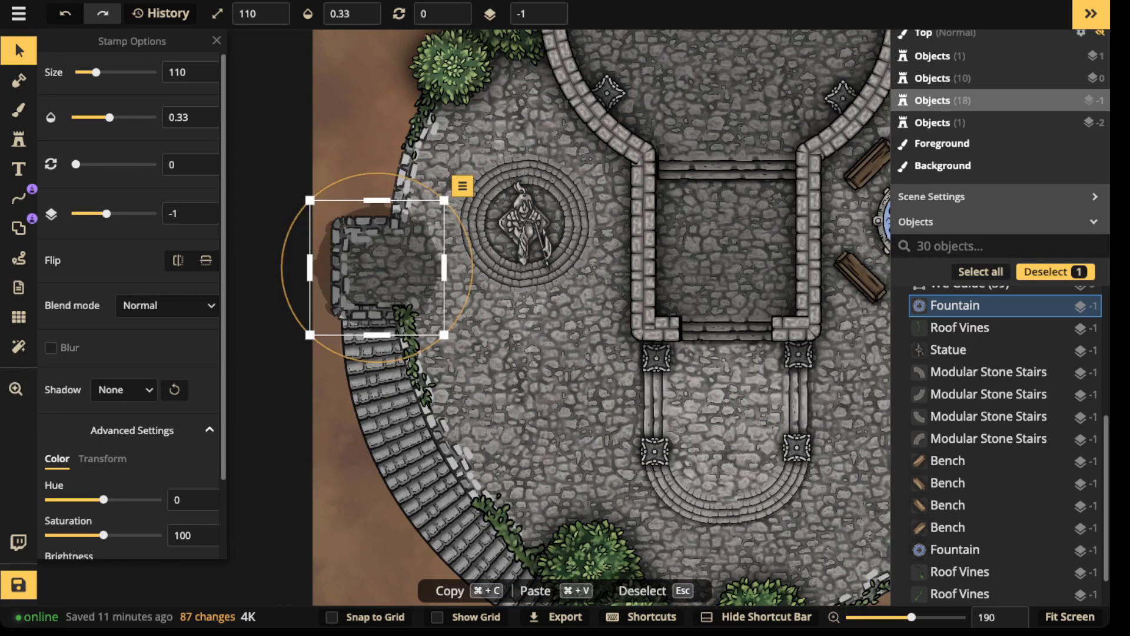
{"action": "key", "text": "Escape"}
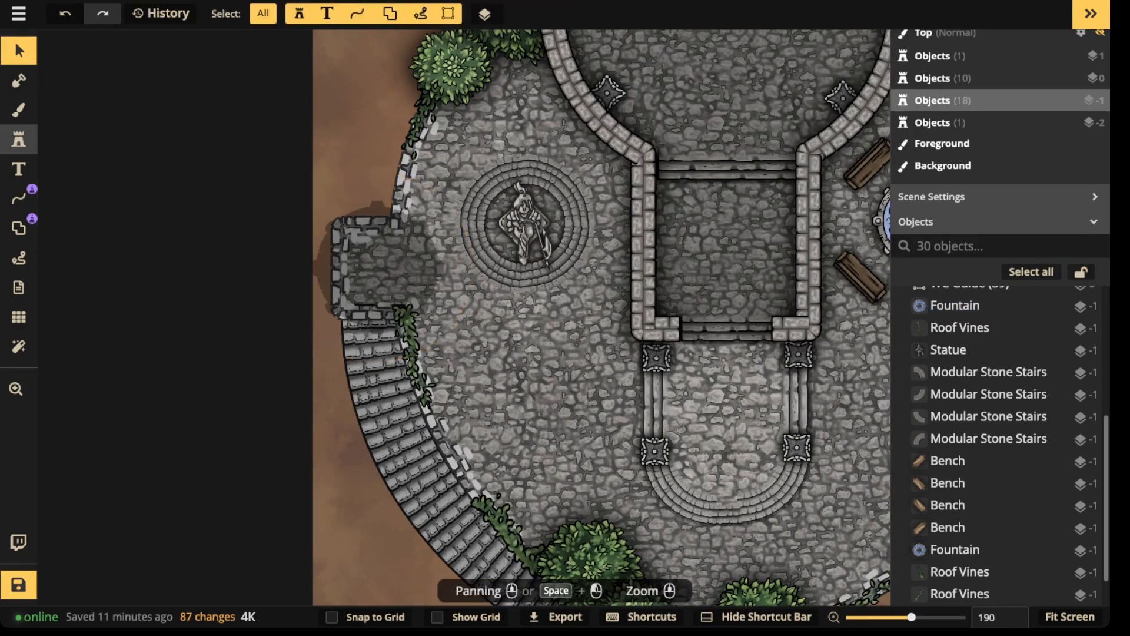
- Choose the first marble pillar variant as the stamp and set its opacity to 1 and size to 50
{"action": "left_click", "coordinate": [18, 139]}
{"action": "scroll", "coordinate": [259, 217], "scroll_direction": "up", "scroll_amount": 1}
{"action": "left_click", "coordinate": [132, 259]}
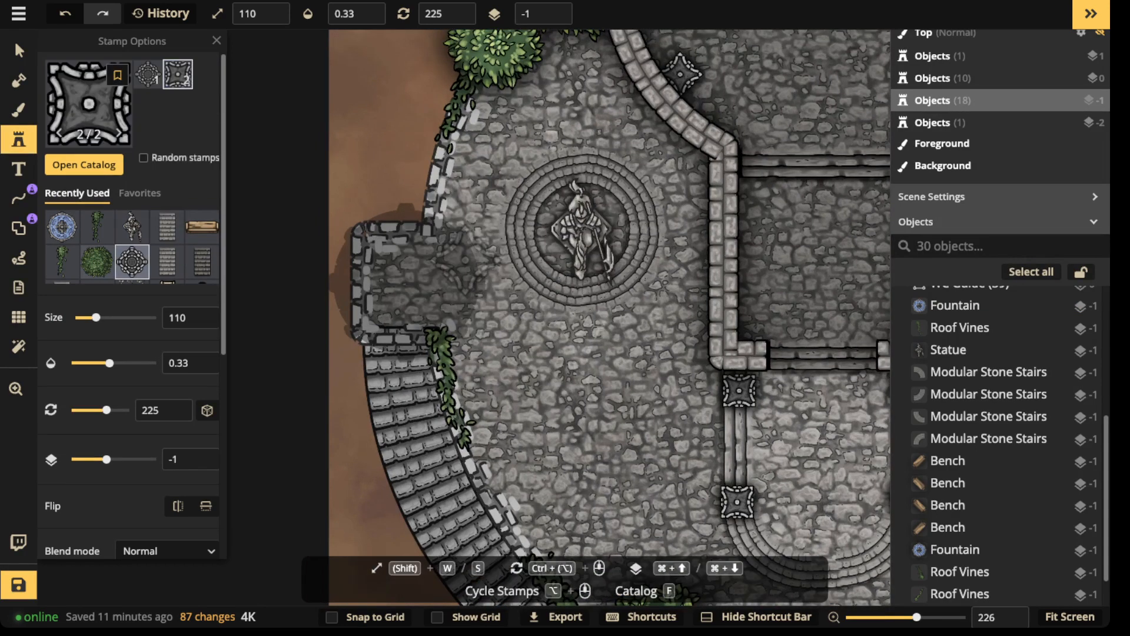
{"action": "scroll", "coordinate": [465, 261], "scroll_direction": "up", "scroll_amount": 1}
{"action": "scroll", "coordinate": [383, 84], "scroll_direction": "up", "scroll_amount": 2}
{"action": "double_click", "coordinate": [359, 14]}
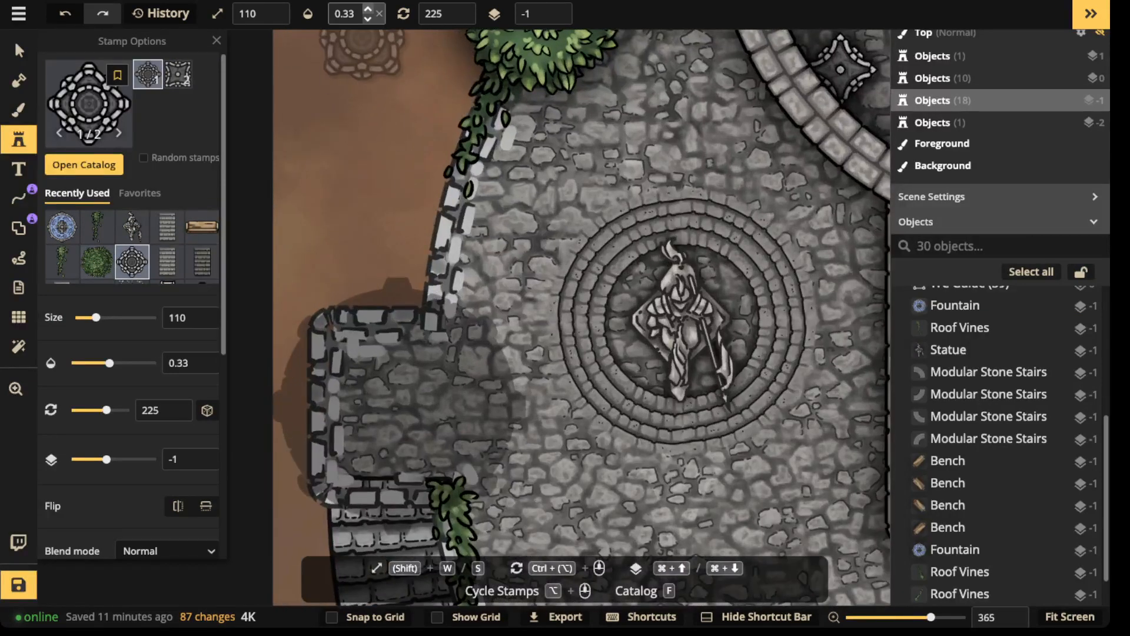
{"action": "type", "text": "1"}
{"action": "key", "text": "s"}
{"action": "key", "text": "s"}
{"action": "key", "text": "s"}
{"action": "key", "text": "s"}
{"action": "key", "text": "s"}
{"action": "key", "text": "s"}
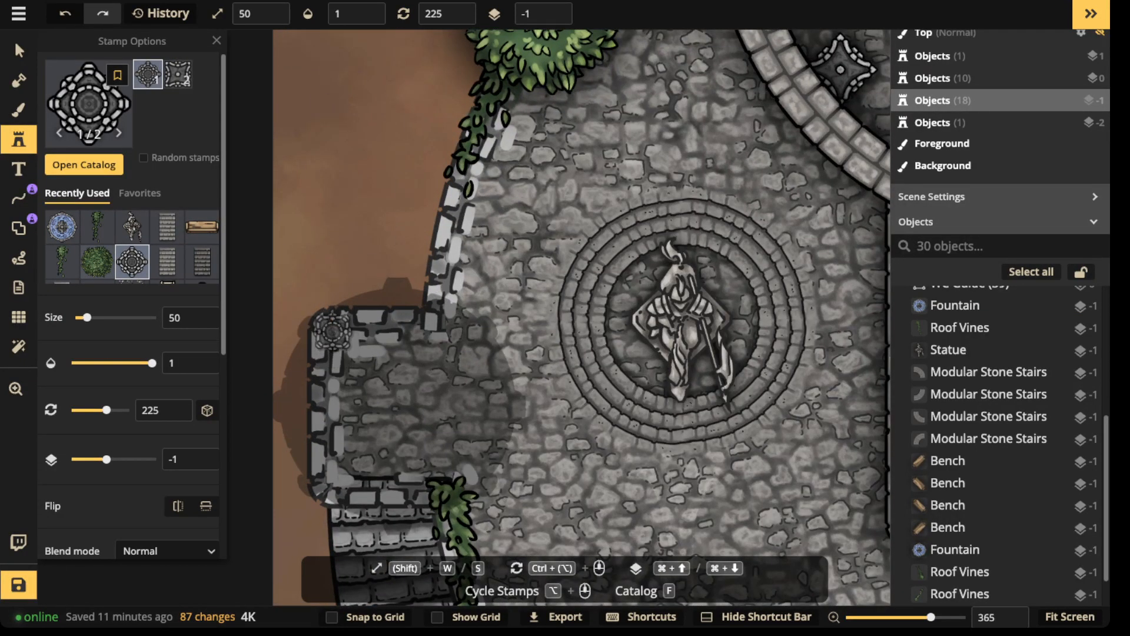
- Place marble pillars on the four corners of the landing and shift the adjacent roof vines down the staircase edge
{"action": "left_click", "coordinate": [333, 330]}
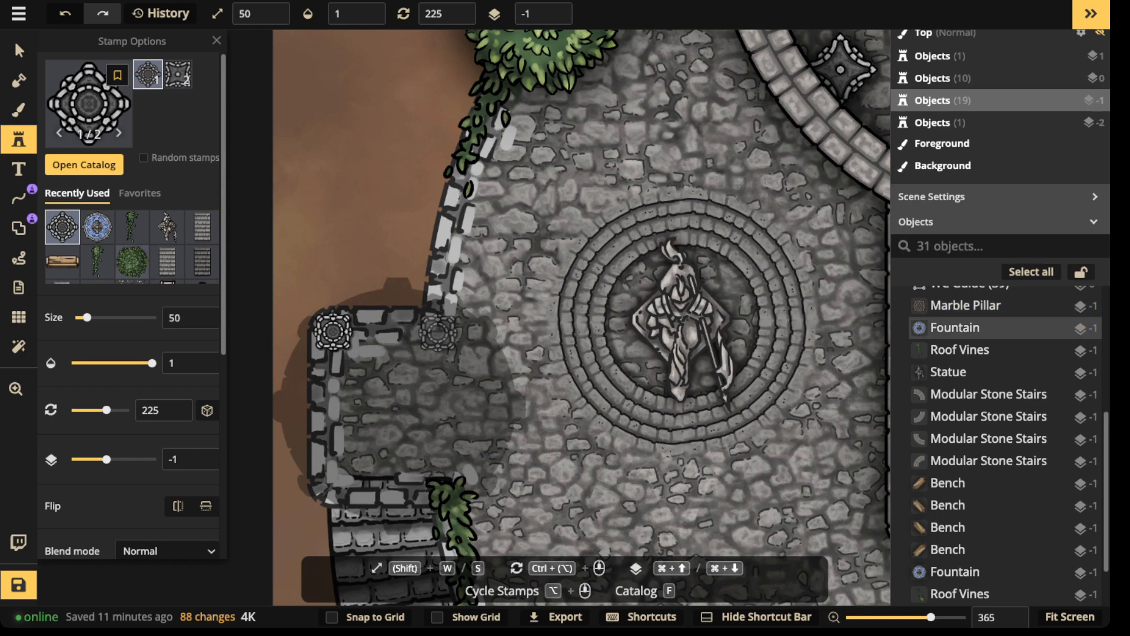
{"action": "left_click", "coordinate": [440, 327]}
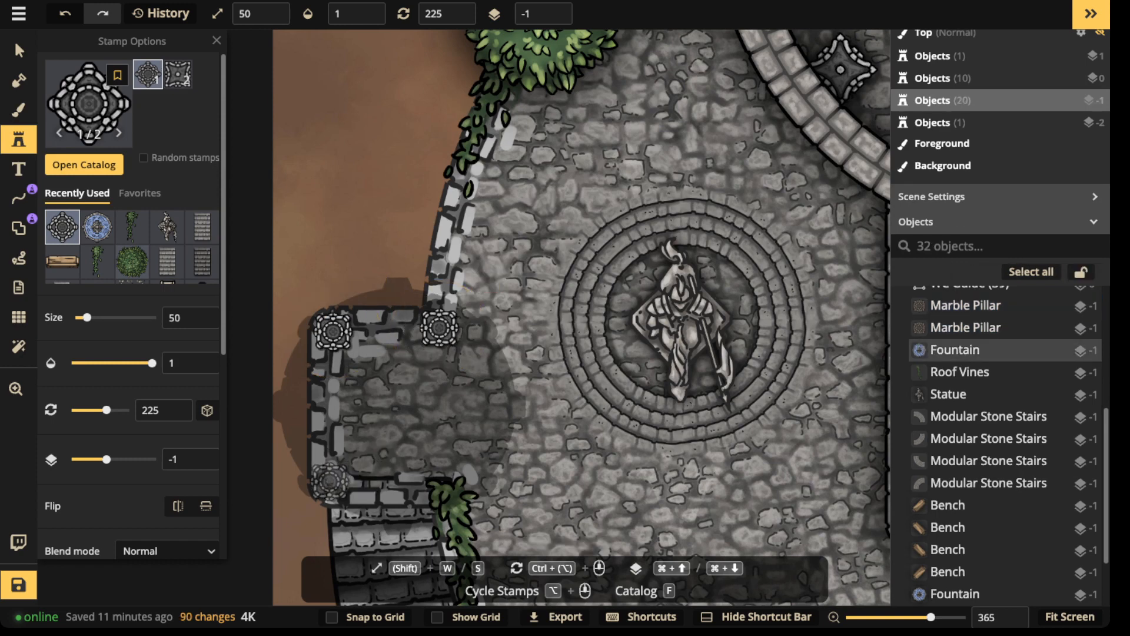
{"action": "left_click", "coordinate": [332, 482]}
{"action": "left_click", "coordinate": [447, 488]}
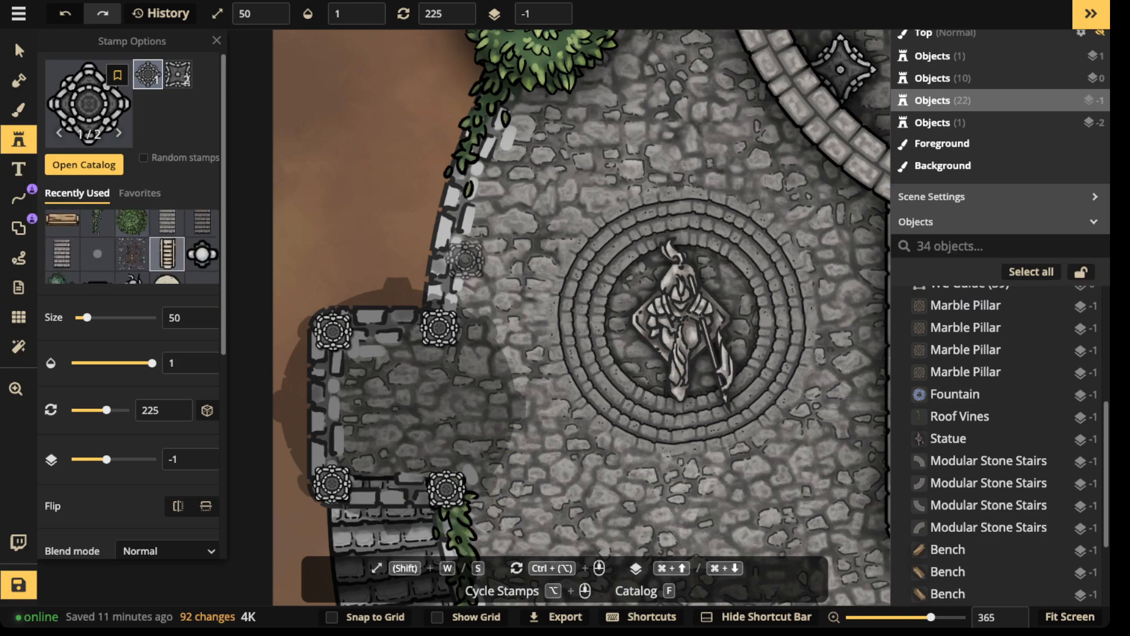
{"action": "scroll", "coordinate": [465, 353], "scroll_direction": "down", "scroll_amount": 3}
{"action": "key", "text": "Escape"}
{"action": "key", "text": "Escape"}
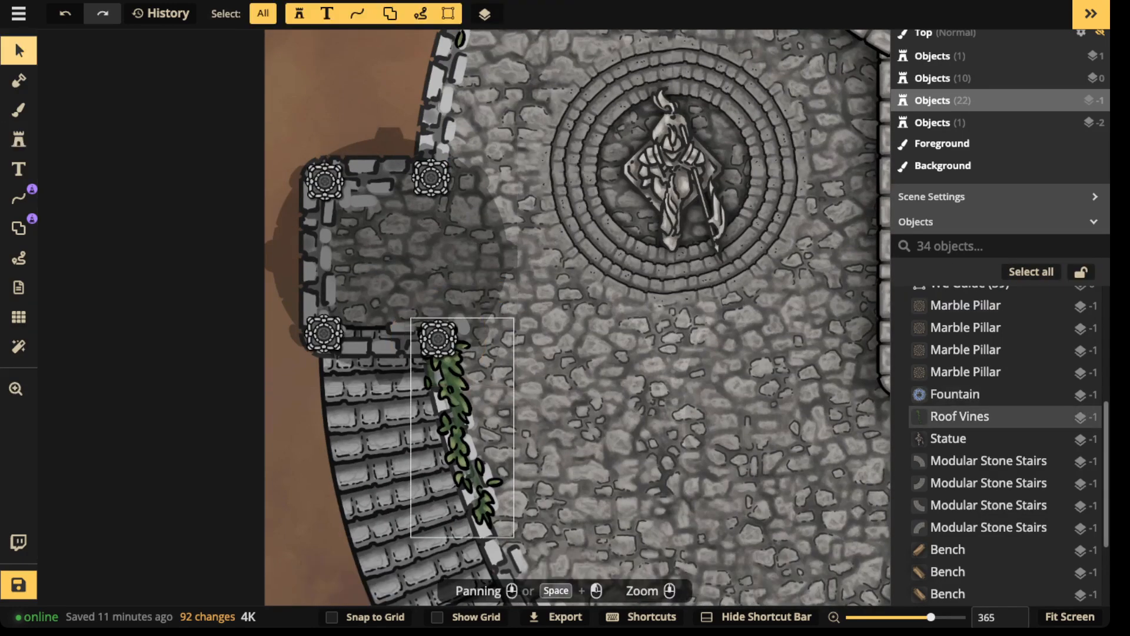
{"action": "left_click_drag", "start_coordinate": [454, 424], "coordinate": [461, 458]}
{"action": "key", "text": "Escape"}
- Raise the darkened fountain stamp to layer 0 and nudge it slightly outward over the landing
{"action": "left_click", "coordinate": [389, 255]}
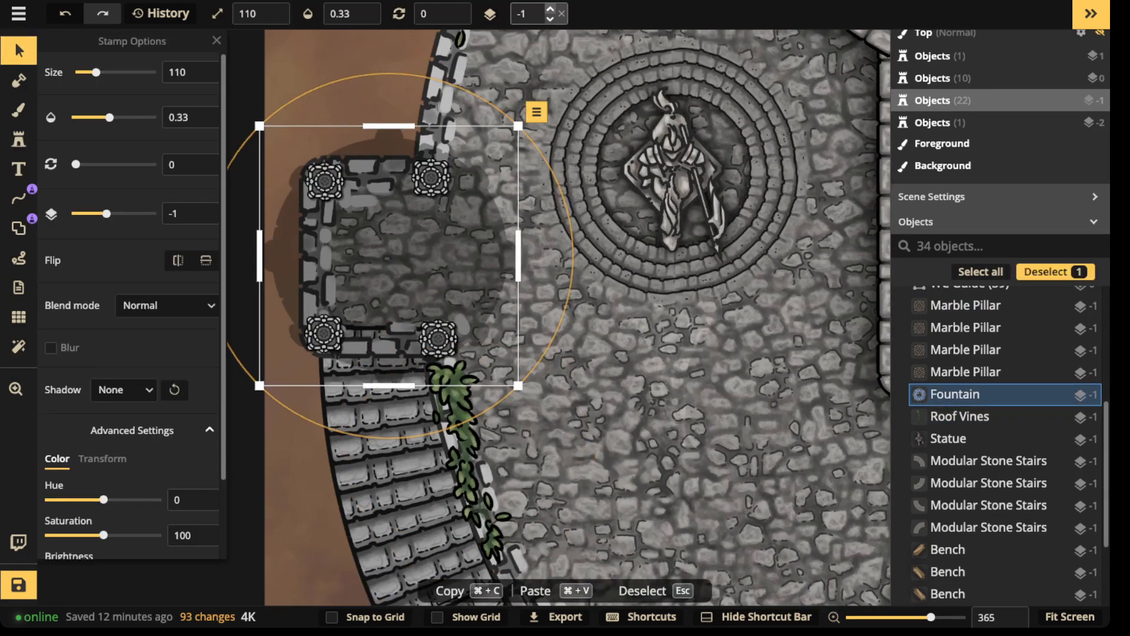
{"action": "left_click", "coordinate": [554, 9]}
{"action": "left_click_drag", "start_coordinate": [388, 256], "coordinate": [383, 256]}
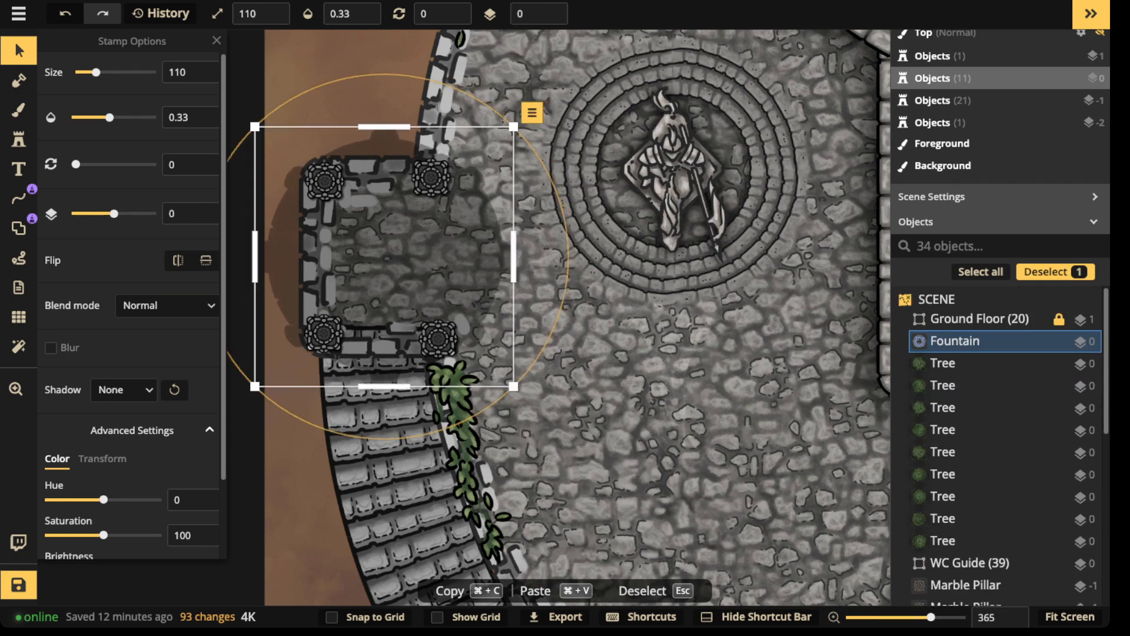
{"action": "scroll", "coordinate": [365, 214], "scroll_direction": "down", "scroll_amount": 4}
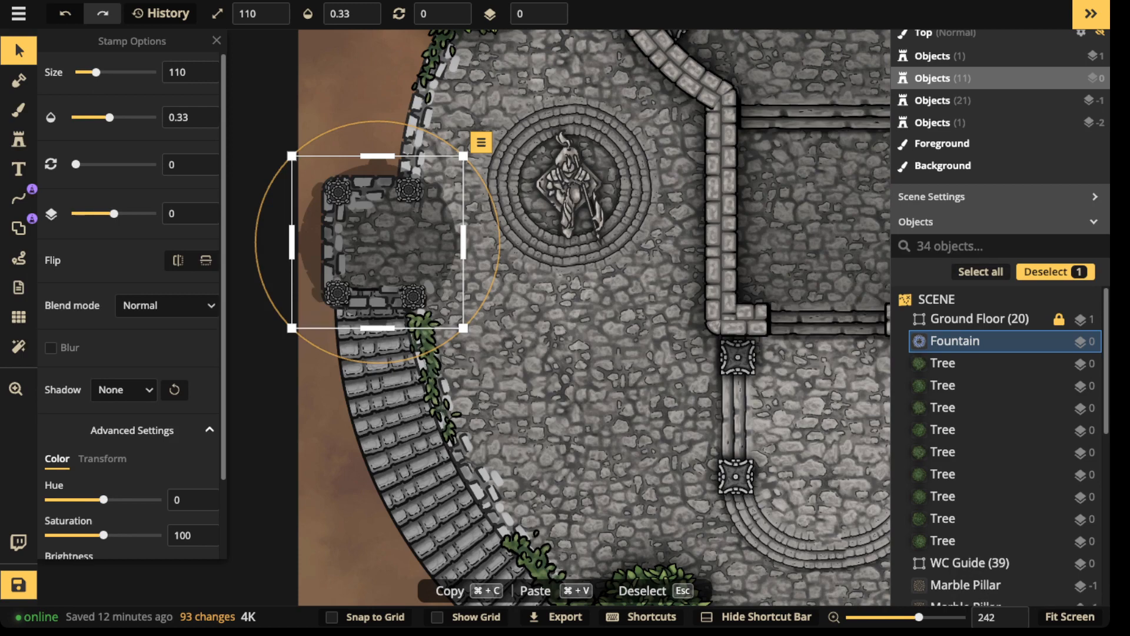
{"action": "scroll", "coordinate": [377, 242], "scroll_direction": "down", "scroll_amount": 1}
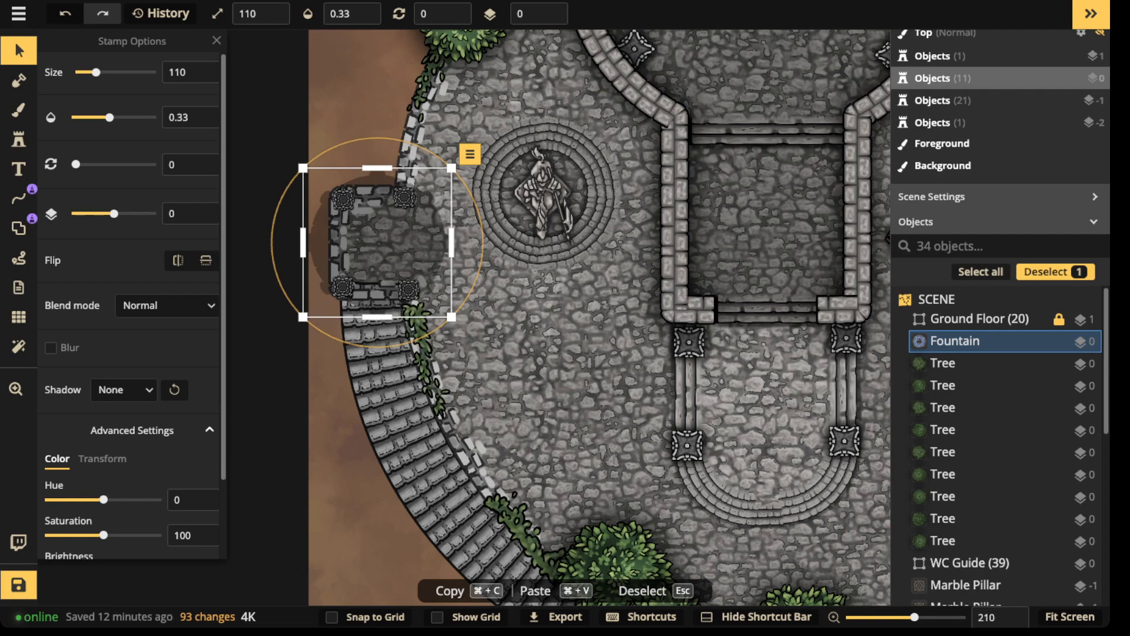
{"action": "scroll", "coordinate": [390, 223], "scroll_direction": "up", "scroll_amount": 3}
{"action": "left_click", "coordinate": [412, 178]}
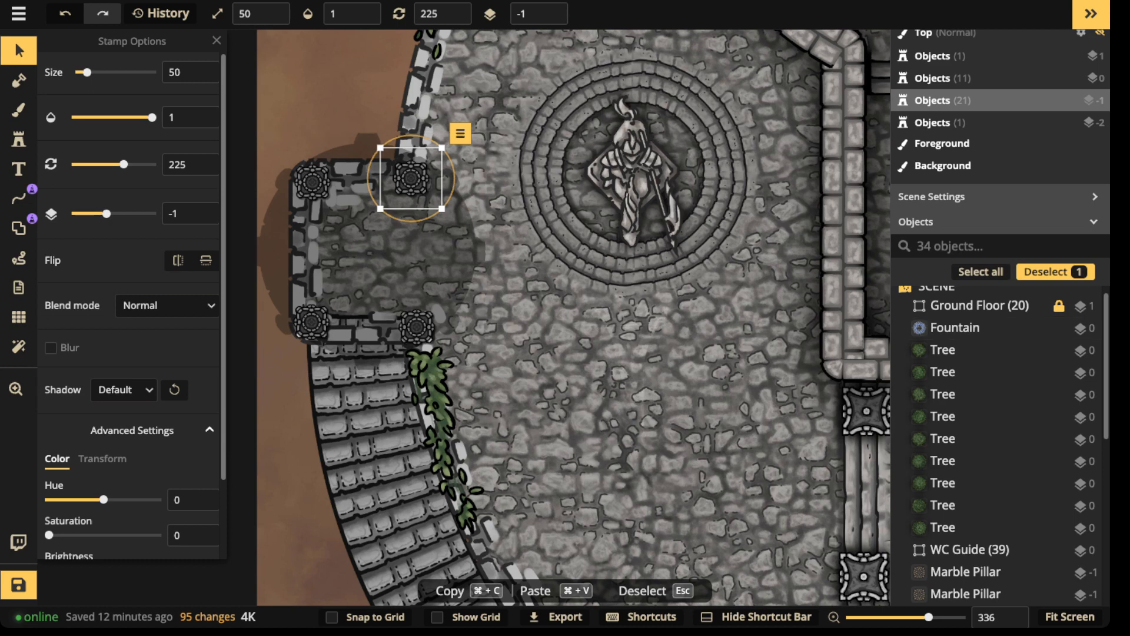
{"action": "scroll", "coordinate": [416, 327], "scroll_direction": "down", "scroll_amount": 3}
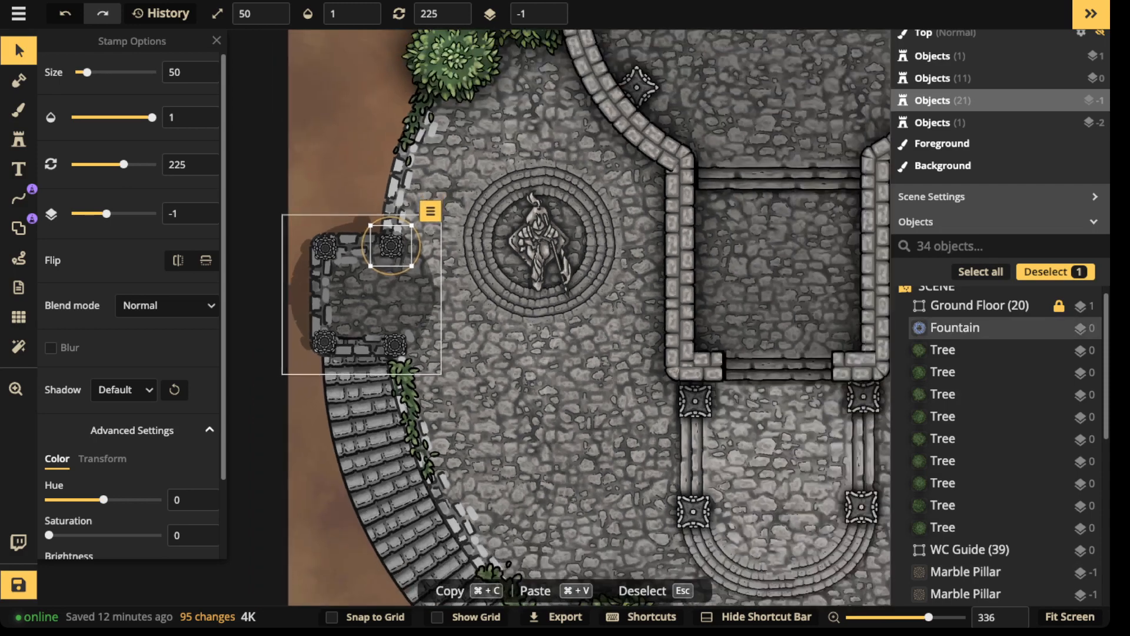
{"action": "scroll", "coordinate": [421, 288], "scroll_direction": "down", "scroll_amount": 3}
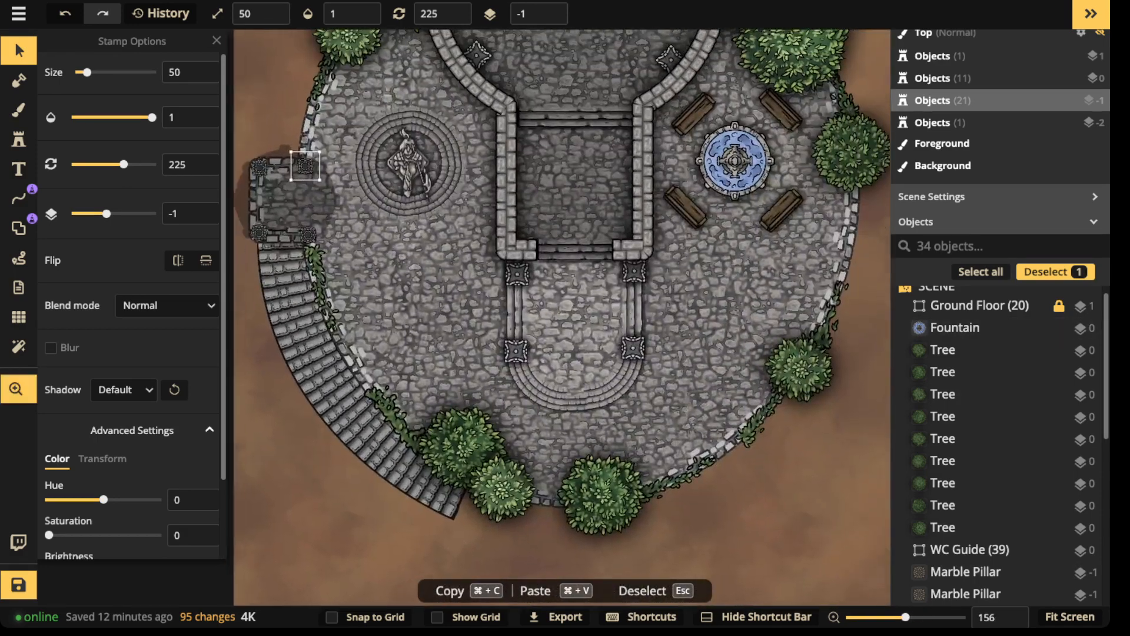
{"action": "left_click_drag", "start_coordinate": [421, 288], "coordinate": [505, 275]}
{"action": "left_click", "coordinate": [18, 51]}
{"action": "scroll", "coordinate": [438, 365], "scroll_direction": "up", "scroll_amount": 2}
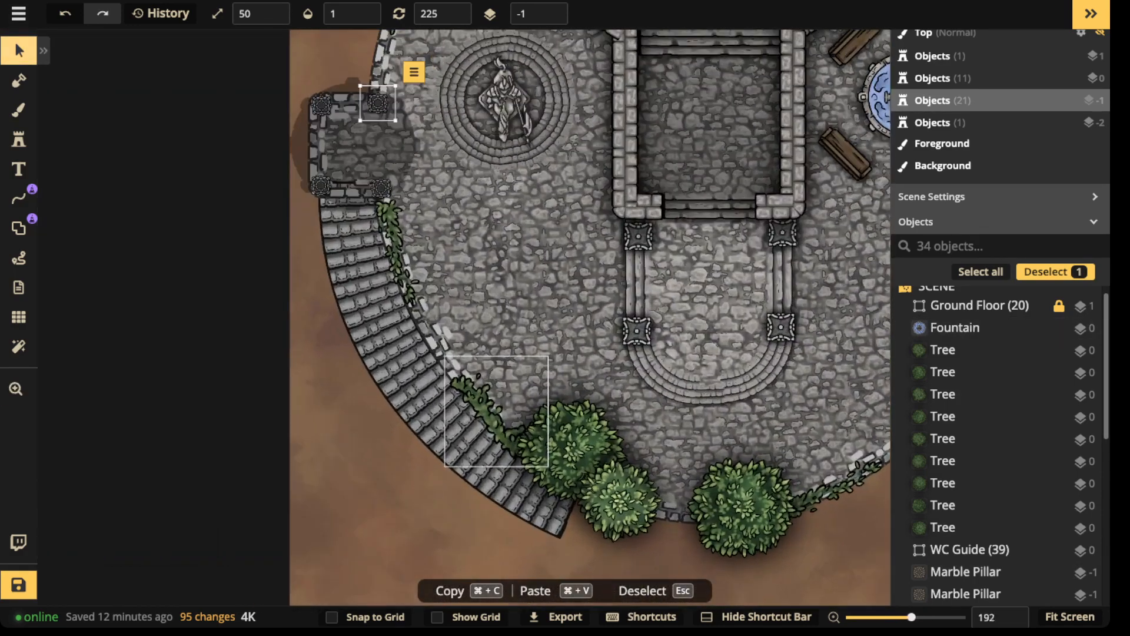
- Open the Foundation group and duplicate its curved Ivory Stairs line, placing the copy along the outer side of the staircase
{"action": "scroll", "coordinate": [1000, 329], "scroll_direction": "down", "scroll_amount": 6}
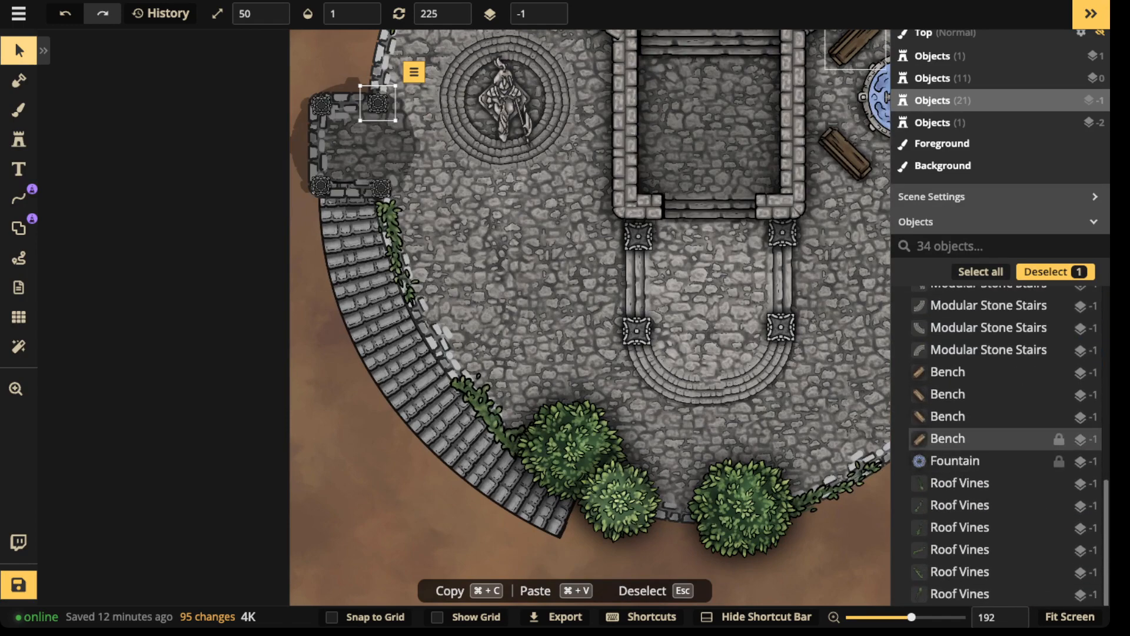
{"action": "double_click", "coordinate": [970, 593]}
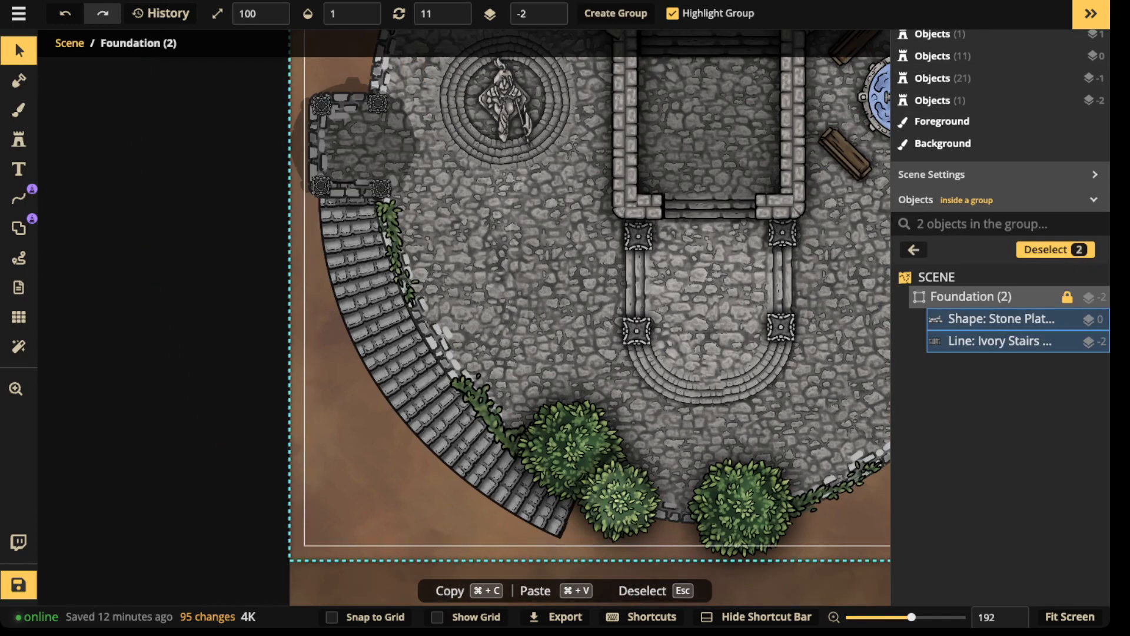
{"action": "left_click", "coordinate": [999, 341]}
{"action": "key", "text": "super+c"}
{"action": "key", "text": "super+v"}
{"action": "left_click_drag", "start_coordinate": [339, 449], "coordinate": [415, 404]}
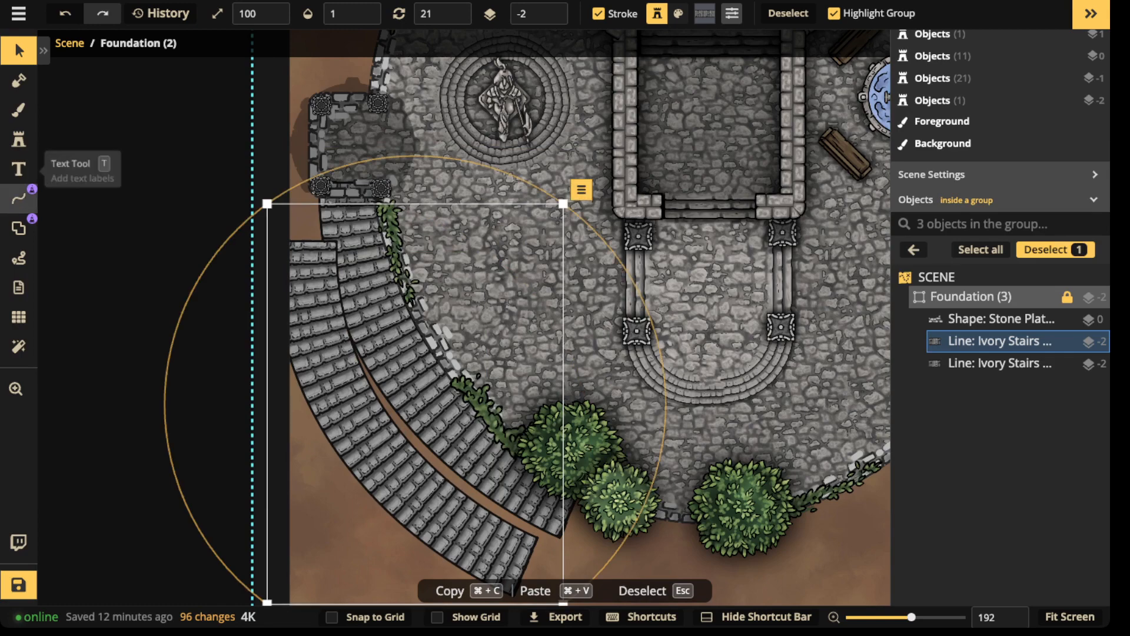
- Replace the duplicated outer stair line's stroke with the Stone Railing path from the Watercolor Battlemaps Walls & Stairs set
{"action": "left_click", "coordinate": [19, 198]}
{"action": "left_click", "coordinate": [157, 115]}
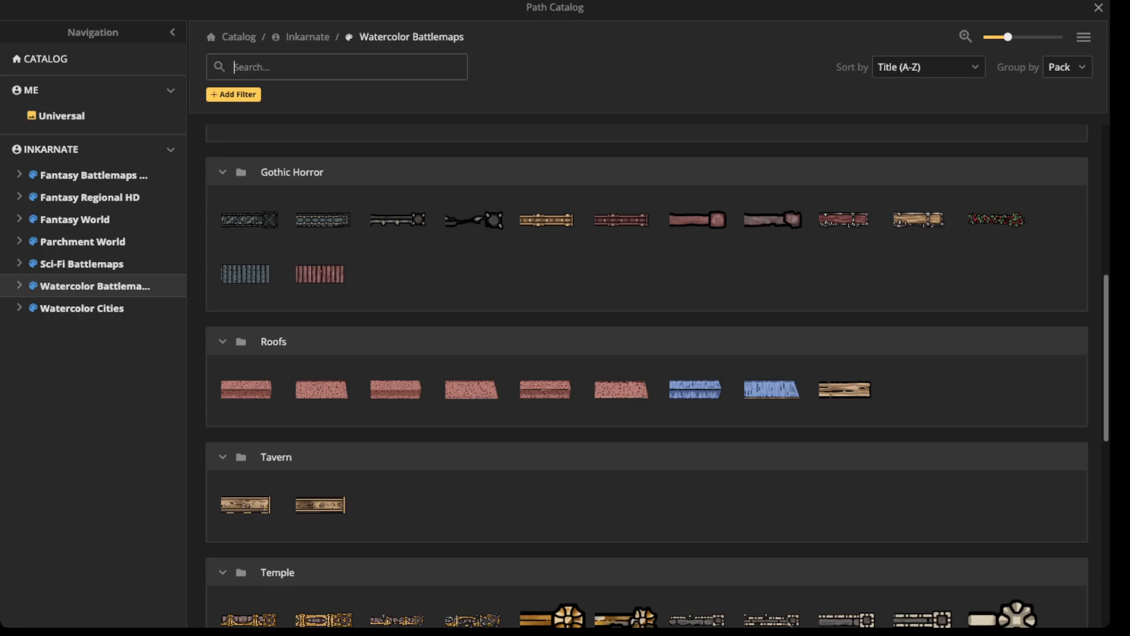
{"action": "scroll", "coordinate": [328, 217], "scroll_direction": "down", "scroll_amount": 10}
{"action": "scroll", "coordinate": [398, 292], "scroll_direction": "up", "scroll_amount": 1}
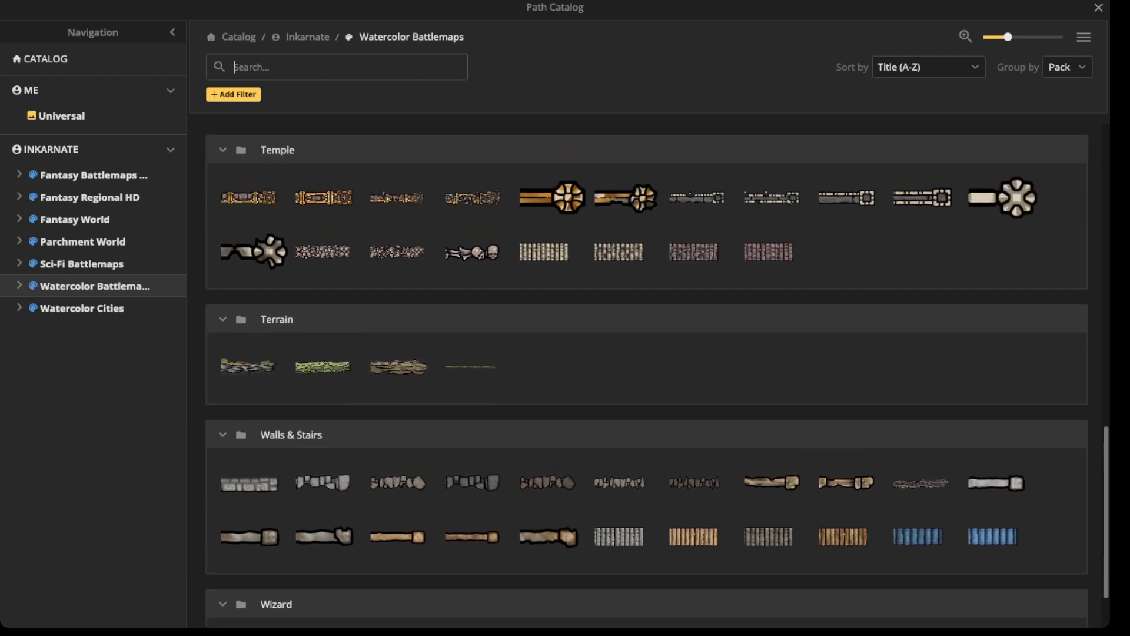
{"action": "scroll", "coordinate": [777, 406], "scroll_direction": "up", "scroll_amount": 4}
{"action": "scroll", "coordinate": [777, 406], "scroll_direction": "down", "scroll_amount": 5}
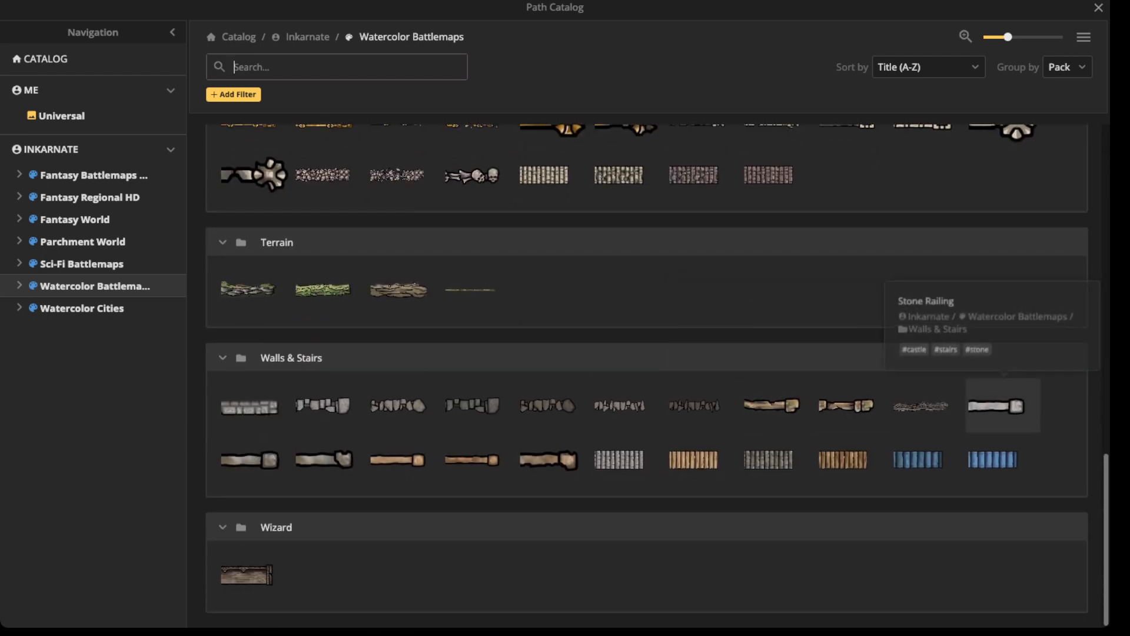
{"action": "left_click", "coordinate": [996, 406]}
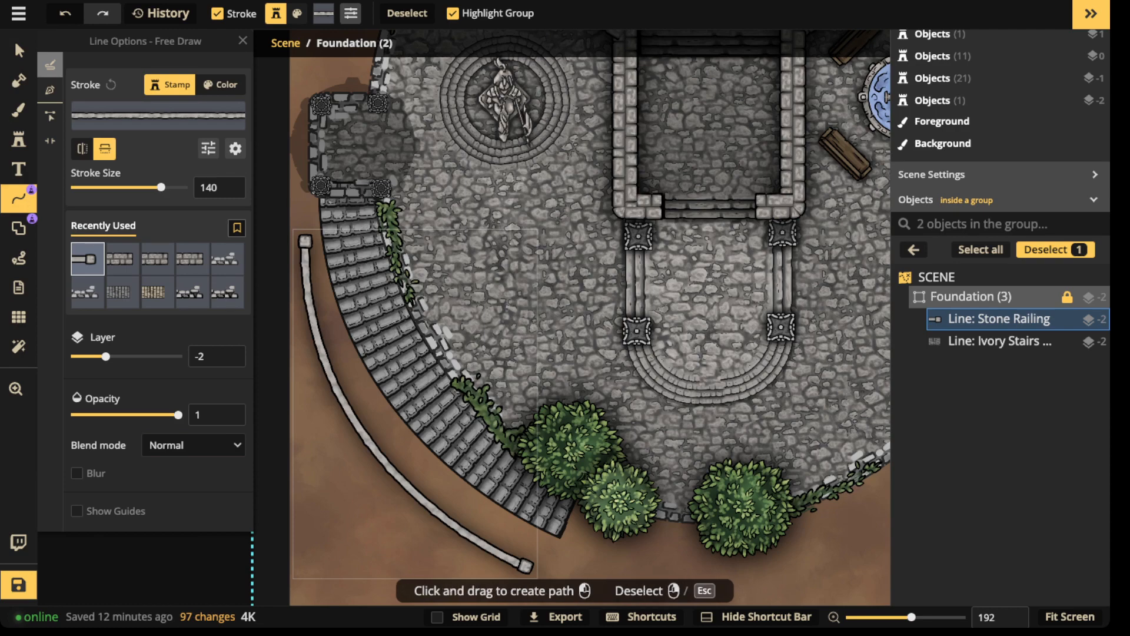
- Move the stone railing onto the staircase's outer edge and enlarge it to size 105 so it spans the full curve
{"action": "left_click", "coordinate": [19, 51]}
{"action": "left_click_drag", "start_coordinate": [377, 447], "coordinate": [396, 410]}
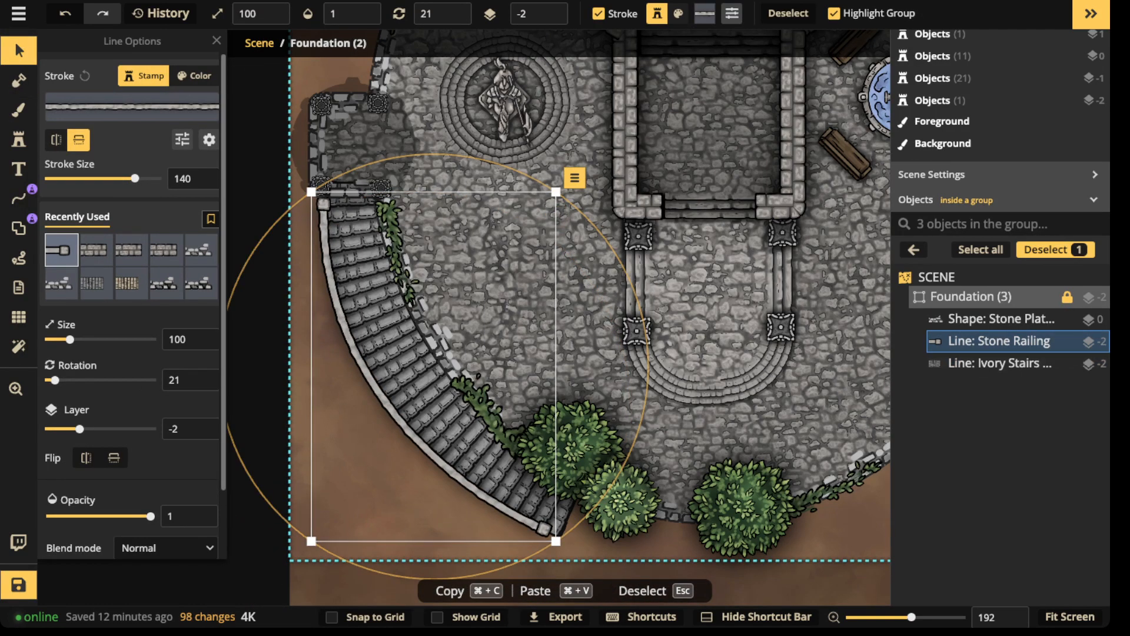
{"action": "left_click_drag", "start_coordinate": [555, 541], "coordinate": [572, 552]}
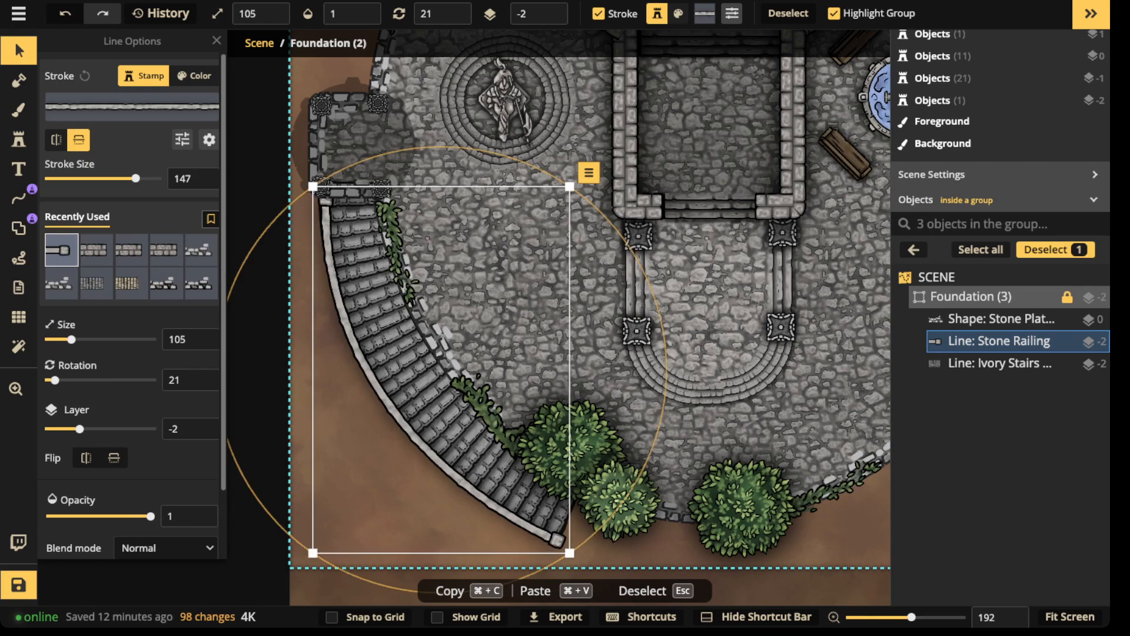
{"action": "scroll", "coordinate": [346, 333], "scroll_direction": "down", "scroll_amount": 5}
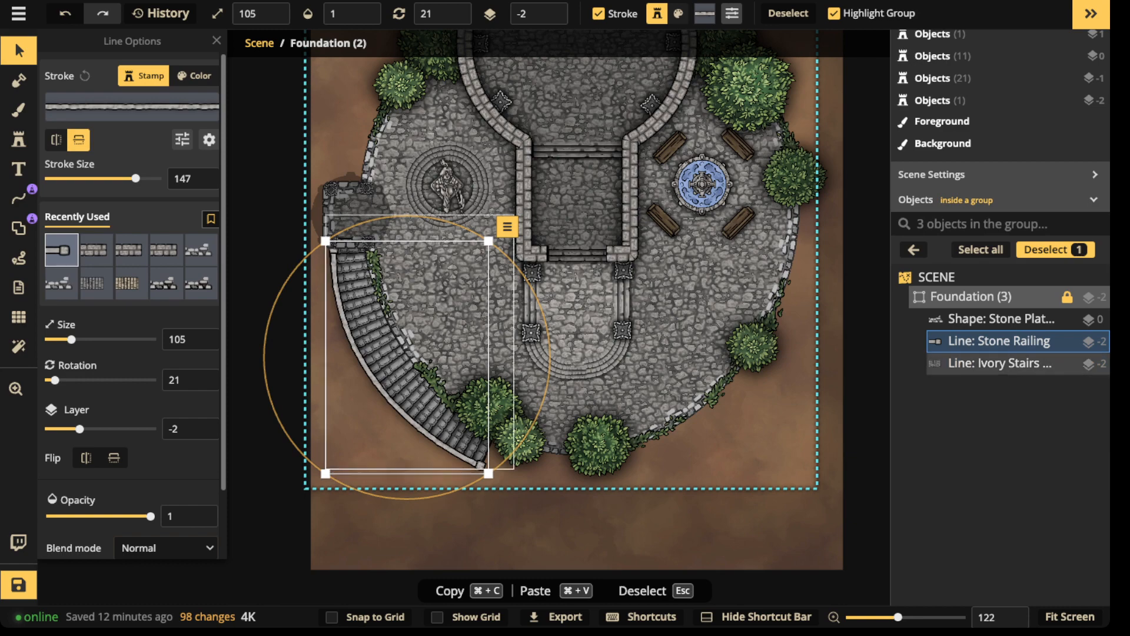
{"action": "key", "text": "Escape"}
- Examine the terrace, landing and railed staircase against the rest of the temple layout
{"action": "scroll", "coordinate": [377, 318], "scroll_direction": "down", "scroll_amount": 2}
{"action": "left_click_drag", "start_coordinate": [376, 318], "coordinate": [387, 395]}
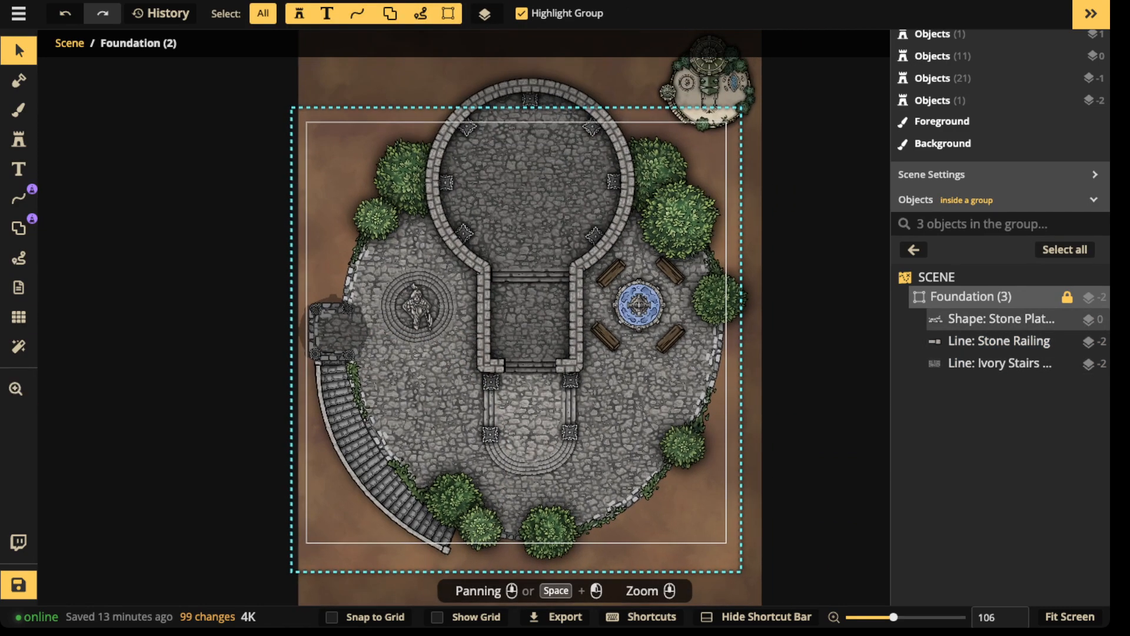
{"action": "scroll", "coordinate": [481, 282], "scroll_direction": "up", "scroll_amount": 2}
{"action": "left_click_drag", "start_coordinate": [481, 282], "coordinate": [447, 309]}
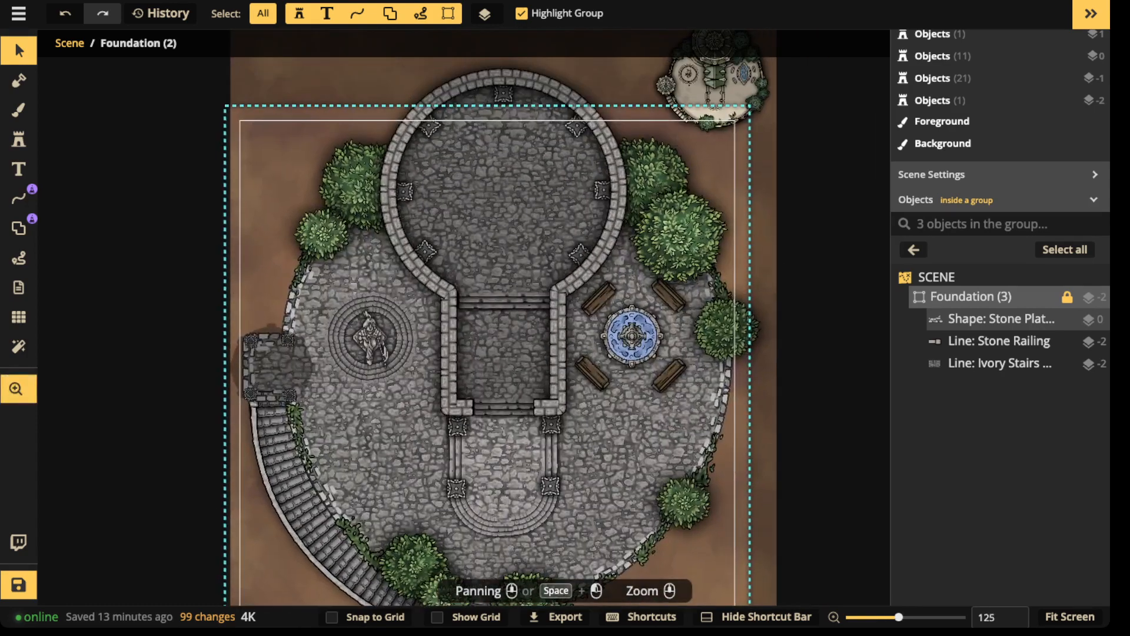
{"action": "left_click_drag", "start_coordinate": [427, 377], "coordinate": [384, 304]}
{"action": "scroll", "coordinate": [384, 305], "scroll_direction": "up", "scroll_amount": 1}
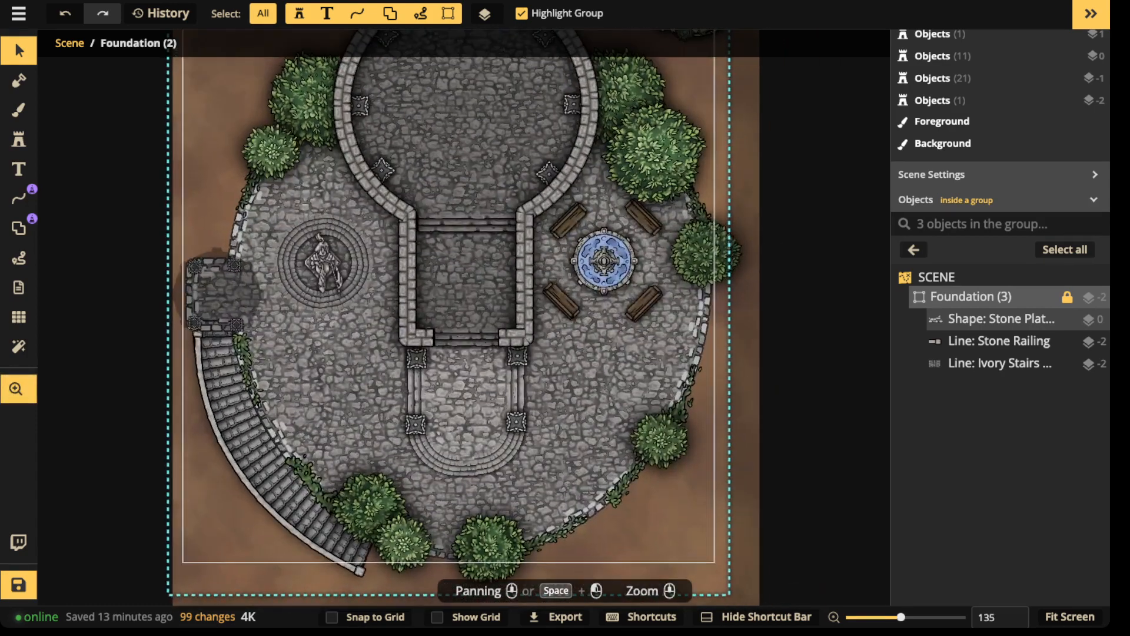
{"action": "scroll", "coordinate": [405, 262], "scroll_direction": "down", "scroll_amount": 1}
{"action": "left_click_drag", "start_coordinate": [404, 262], "coordinate": [421, 342]}
{"action": "scroll", "coordinate": [482, 521], "scroll_direction": "up", "scroll_amount": 6}
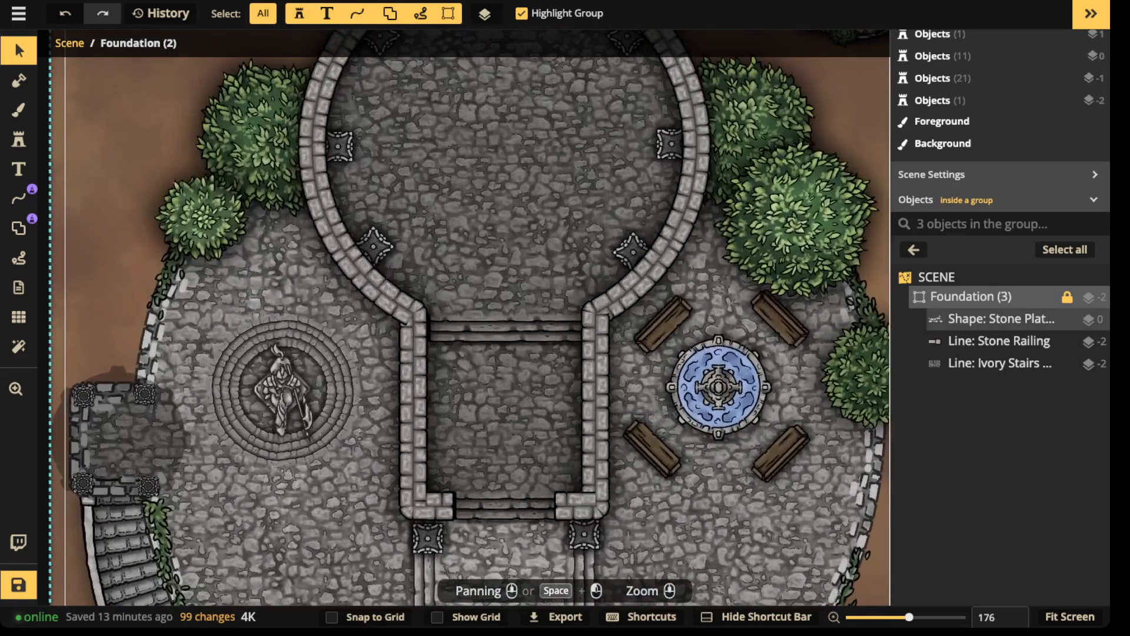
{"action": "scroll", "coordinate": [468, 247], "scroll_direction": "down", "scroll_amount": 3}
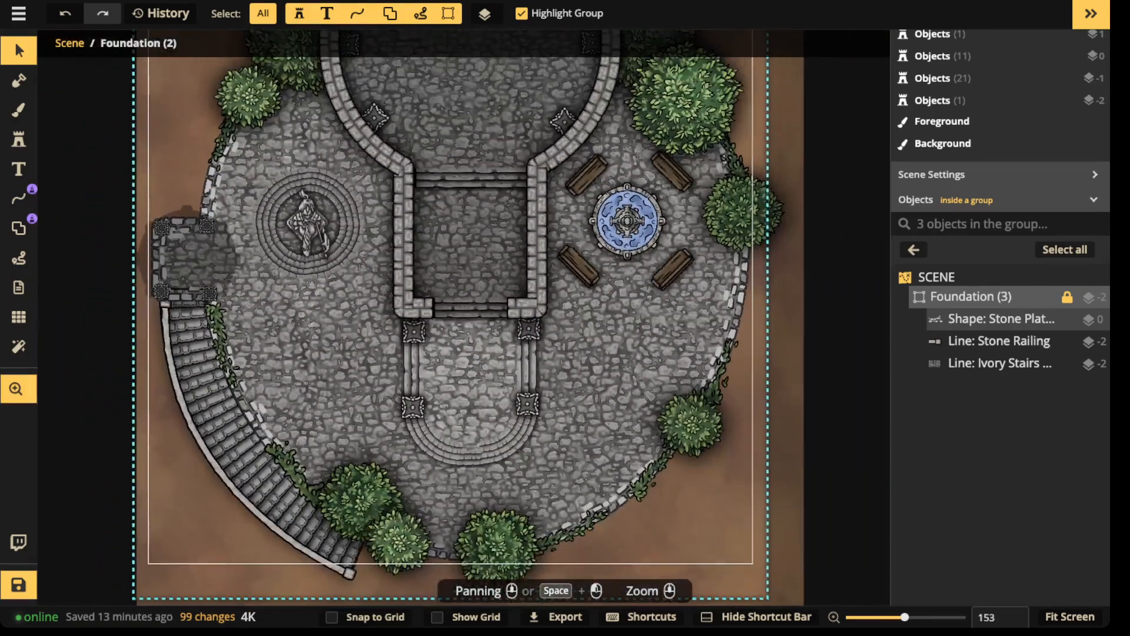
{"action": "left_click_drag", "start_coordinate": [468, 247], "coordinate": [467, 359]}
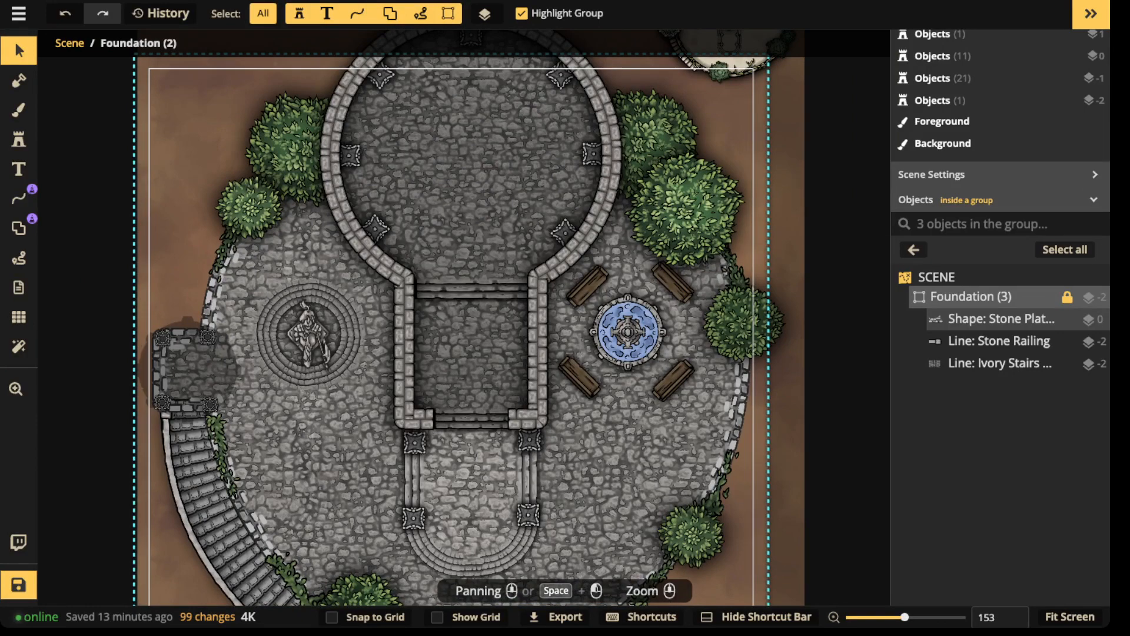
{"action": "scroll", "coordinate": [537, 35], "scroll_direction": "down", "scroll_amount": 2}
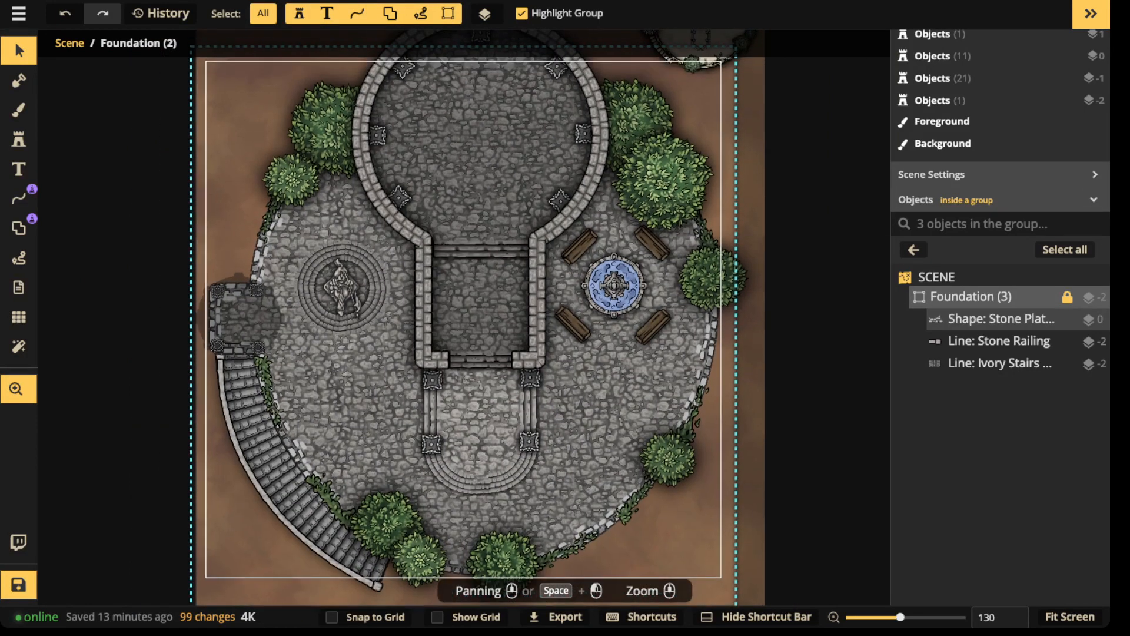
{"action": "left_click_drag", "start_coordinate": [454, 283], "coordinate": [458, 251]}
{"action": "scroll", "coordinate": [458, 251], "scroll_direction": "down", "scroll_amount": 2}
- Leave the Foundation group and save the map
{"action": "key", "text": "Escape"}
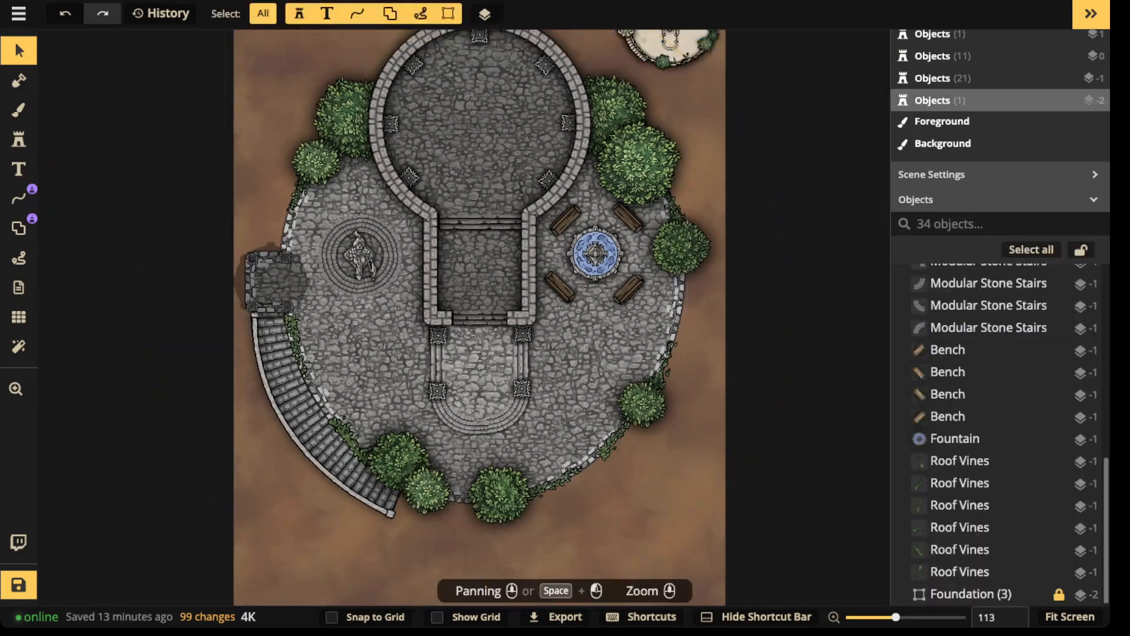
{"action": "scroll", "coordinate": [483, 344], "scroll_direction": "down", "scroll_amount": 4}
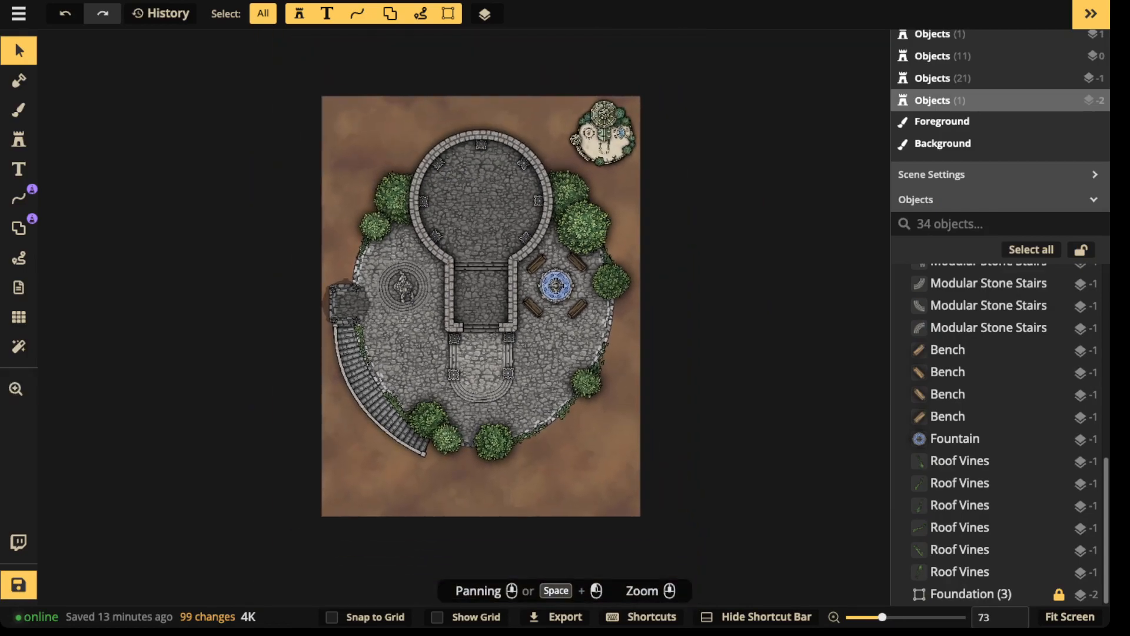
{"action": "key", "text": "ctrl+s"}
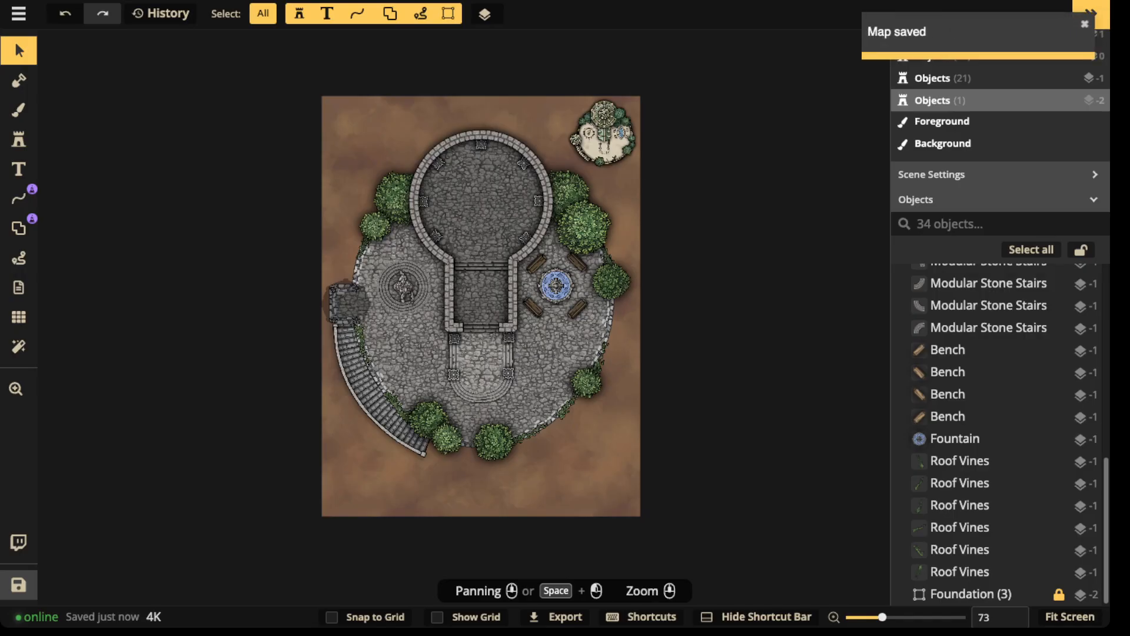
- Delete the WC Guide group, the small reference temple in the map's upper-right corner
{"action": "left_click", "coordinate": [603, 132]}
{"action": "scroll", "coordinate": [603, 132], "scroll_direction": "up", "scroll_amount": 3}
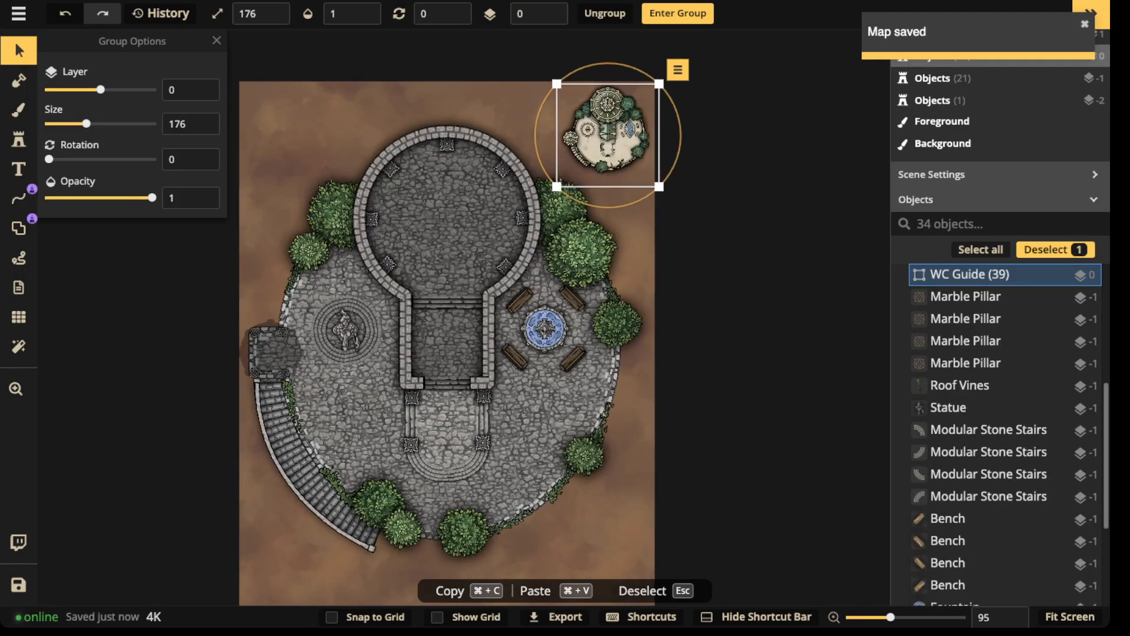
{"action": "scroll", "coordinate": [591, 144], "scroll_direction": "up", "scroll_amount": 3}
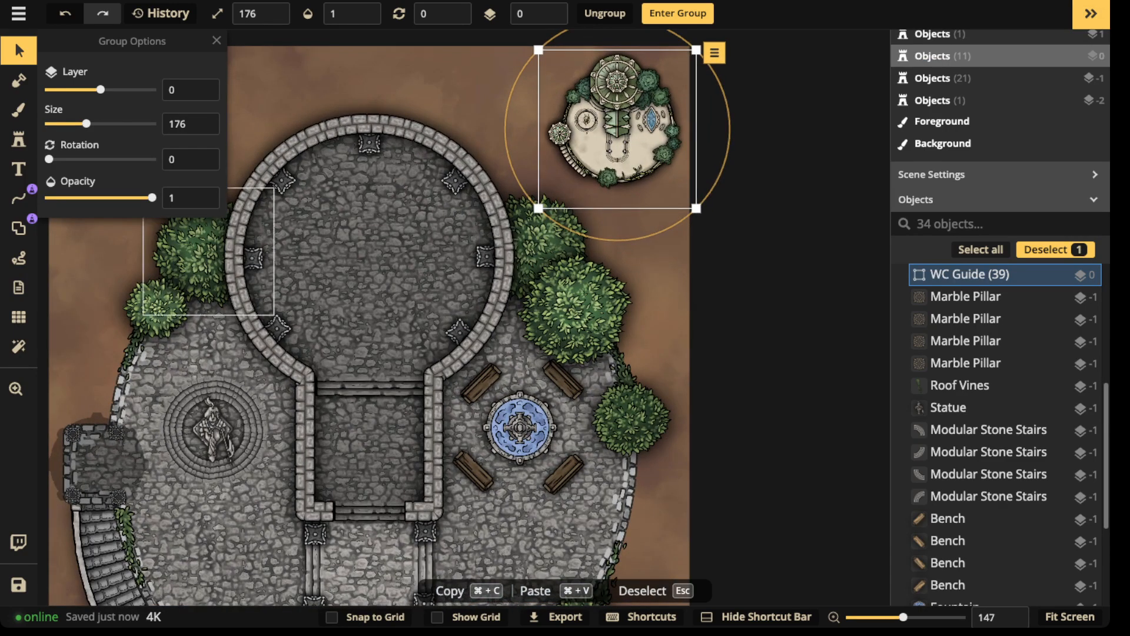
{"action": "key", "text": "Delete"}
- Choose the Grass Detail Multicolored texture from the Watercolor Battlemaps Terrain set for the brush
{"action": "scroll", "coordinate": [486, 318], "scroll_direction": "down", "scroll_amount": 3}
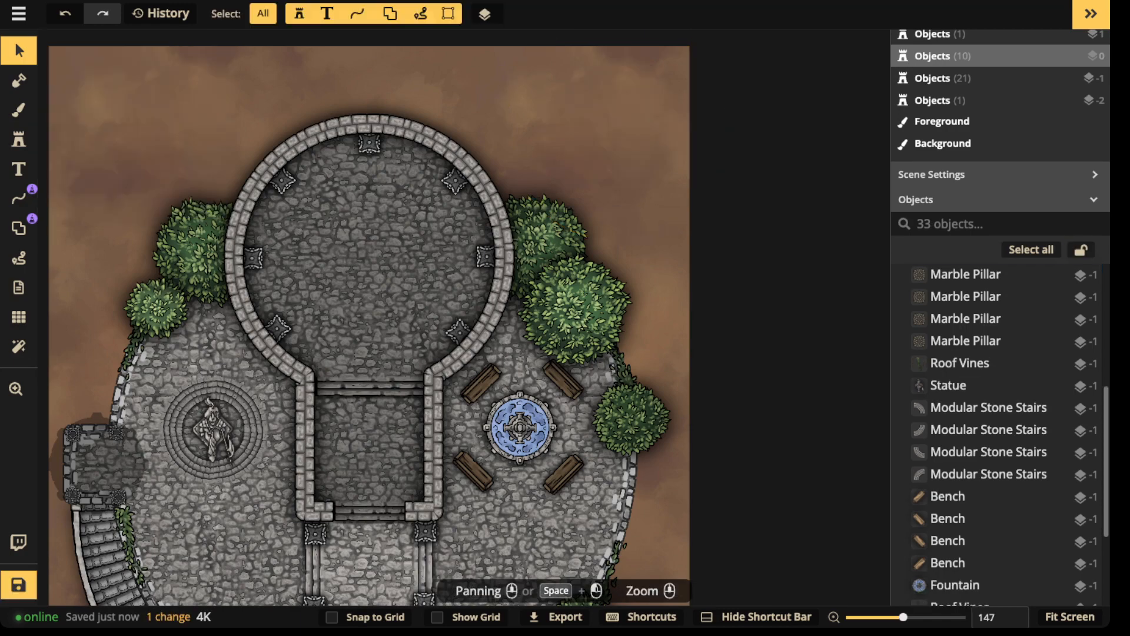
{"action": "scroll", "coordinate": [486, 318], "scroll_direction": "down", "scroll_amount": 2}
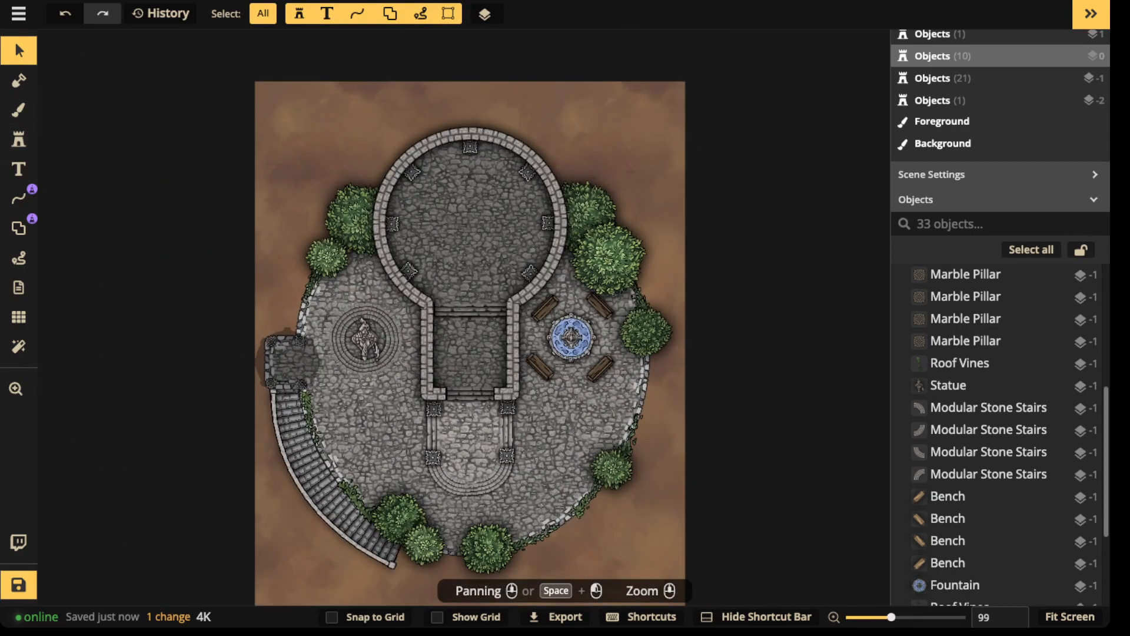
{"action": "left_click", "coordinate": [19, 110]}
{"action": "left_click", "coordinate": [132, 180]}
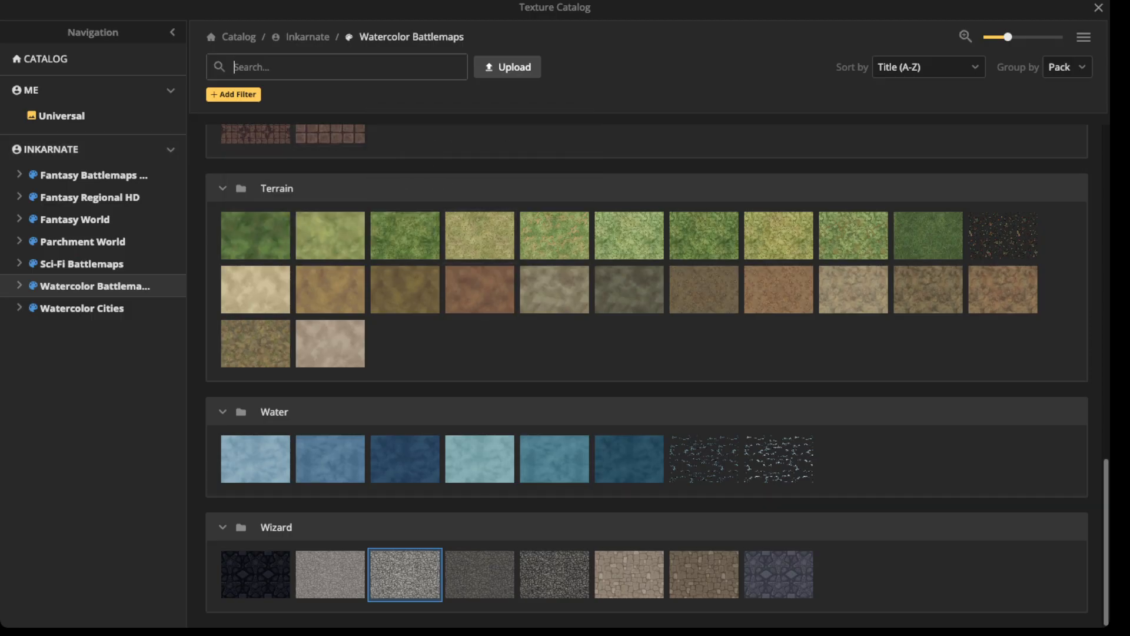
{"action": "scroll", "coordinate": [480, 309], "scroll_direction": "up", "scroll_amount": 20}
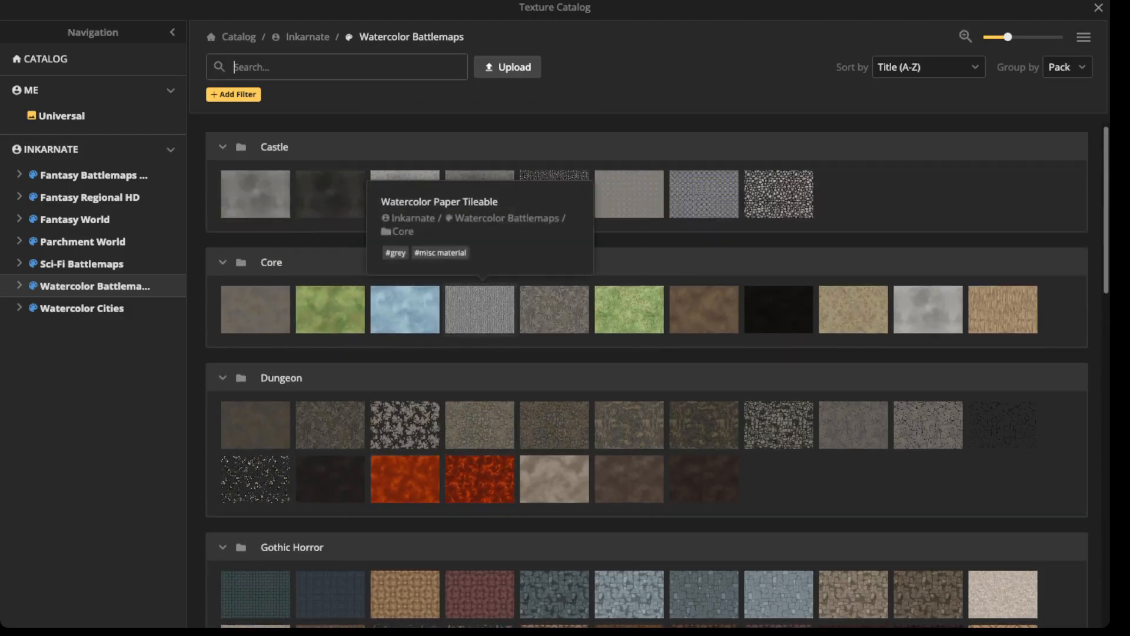
{"action": "scroll", "coordinate": [479, 309], "scroll_direction": "down", "scroll_amount": 20}
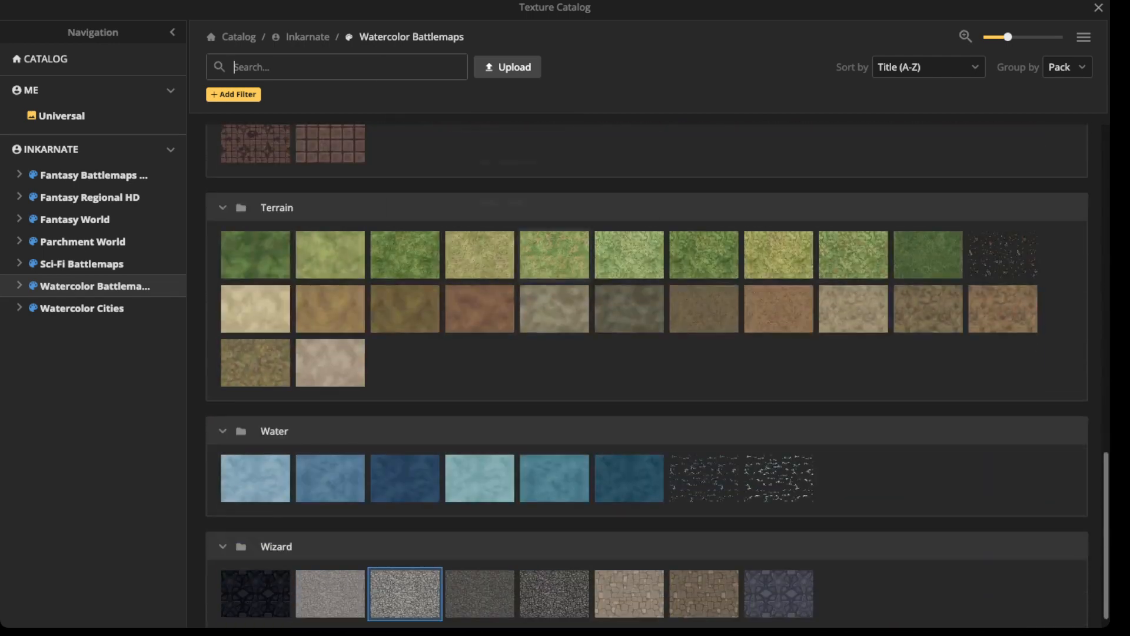
{"action": "scroll", "coordinate": [480, 309], "scroll_direction": "up", "scroll_amount": 2}
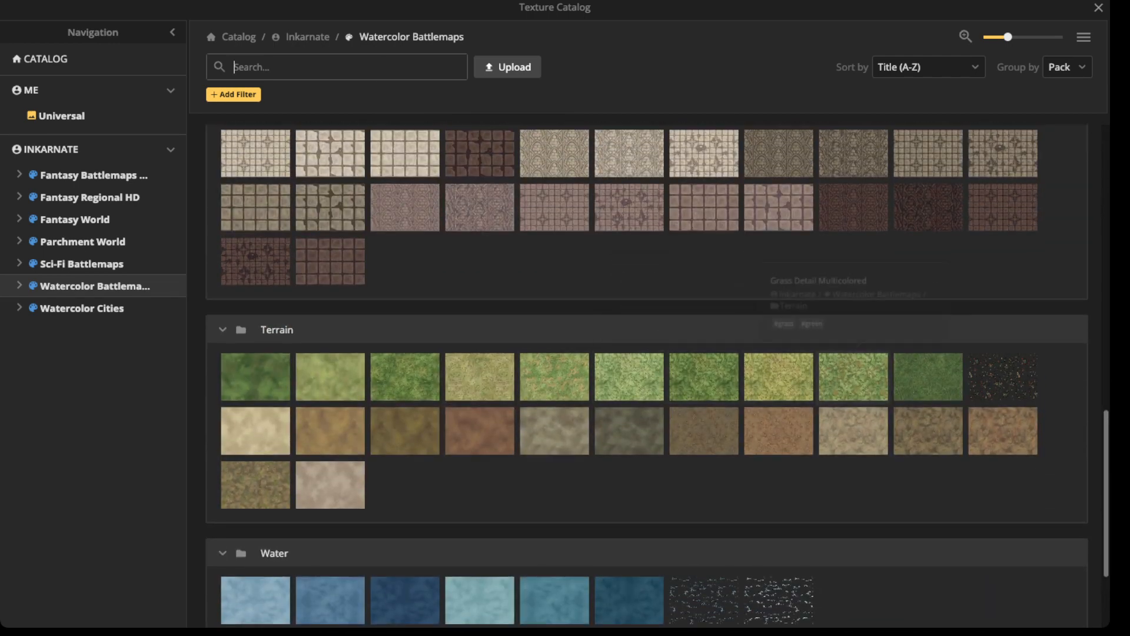
{"action": "left_click", "coordinate": [853, 376]}
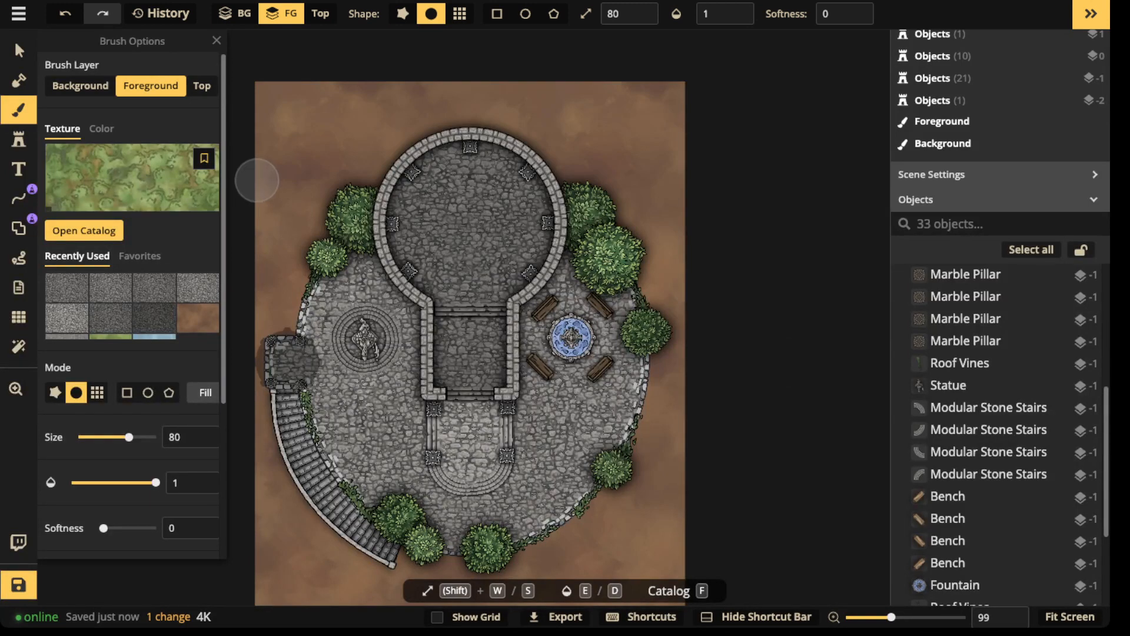
- Set the round foreground brush's size to 190 and its softness to 1
{"action": "key", "text": "w"}
{"action": "key", "text": "w"}
{"action": "key", "text": "w"}
{"action": "key", "text": "w"}
{"action": "key", "text": "w"}
{"action": "key", "text": "w"}
{"action": "key", "text": "w"}
{"action": "key", "text": "w"}
{"action": "key", "text": "w"}
{"action": "key", "text": "w"}
{"action": "key", "text": "w"}
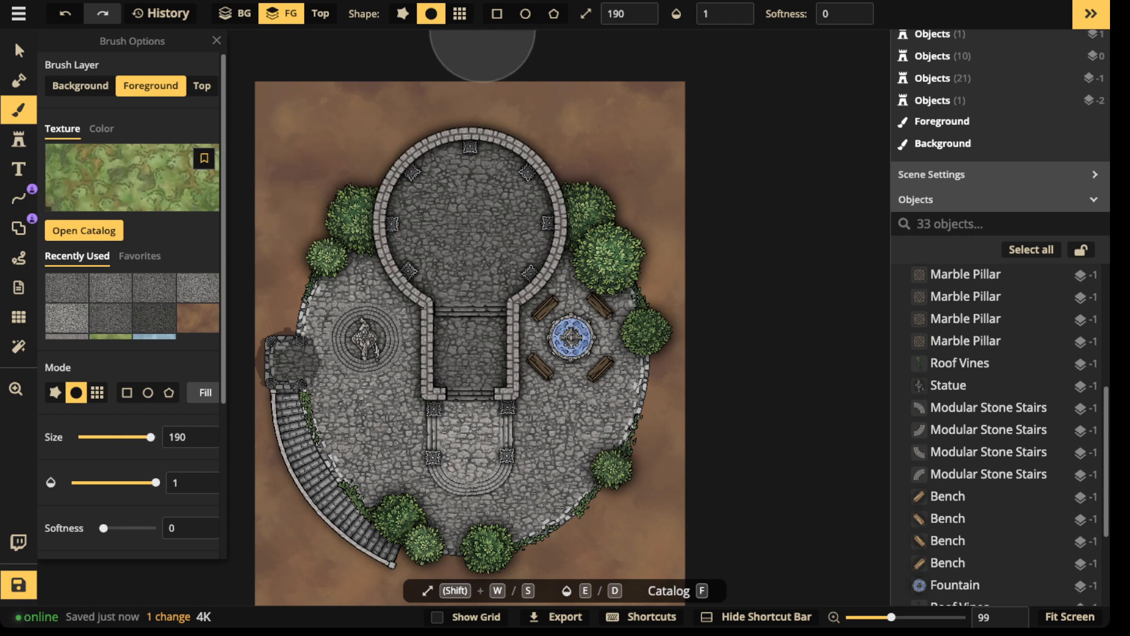
{"action": "left_click", "coordinate": [856, 9]}
{"action": "scroll", "coordinate": [433, 187], "scroll_direction": "down", "scroll_amount": 1}
{"action": "left_click_drag", "start_coordinate": [318, 185], "coordinate": [429, 130]}
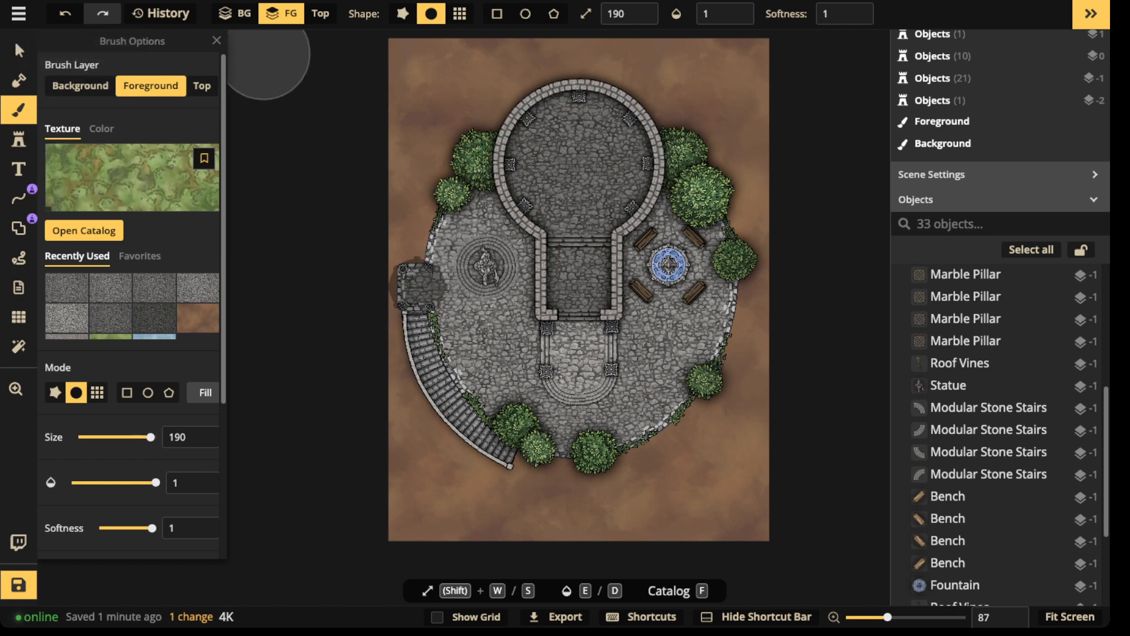
- Switch to the rough brush shape with size 150 and opacity 0.29, and try a foreground grass stroke above the upper-left bushes
{"action": "left_click", "coordinate": [403, 13]}
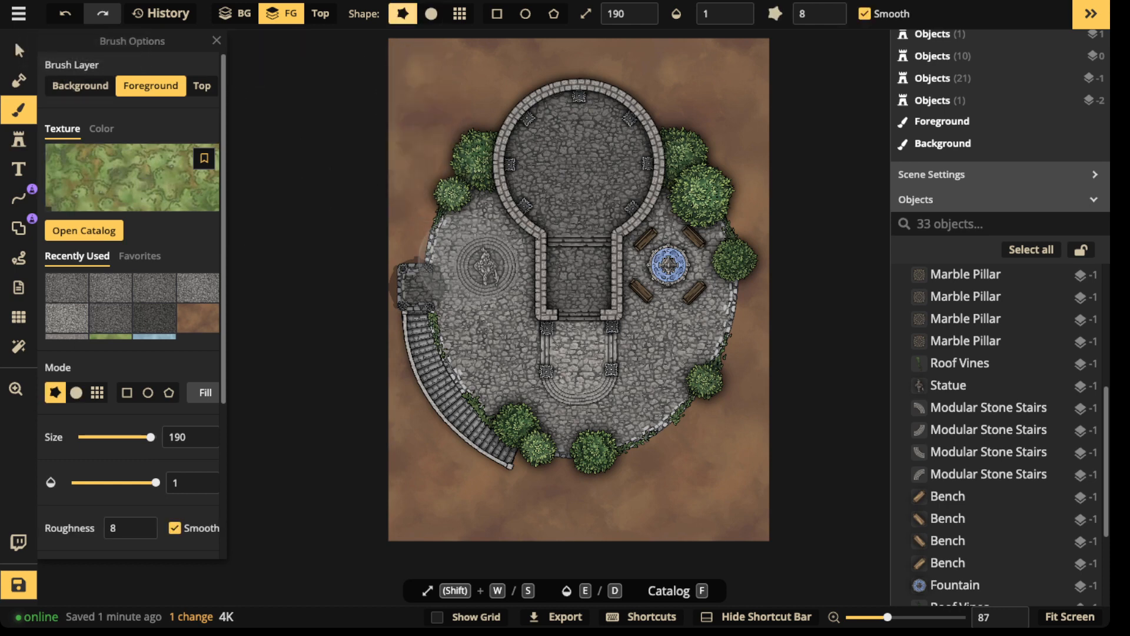
{"action": "left_click", "coordinate": [618, 14]}
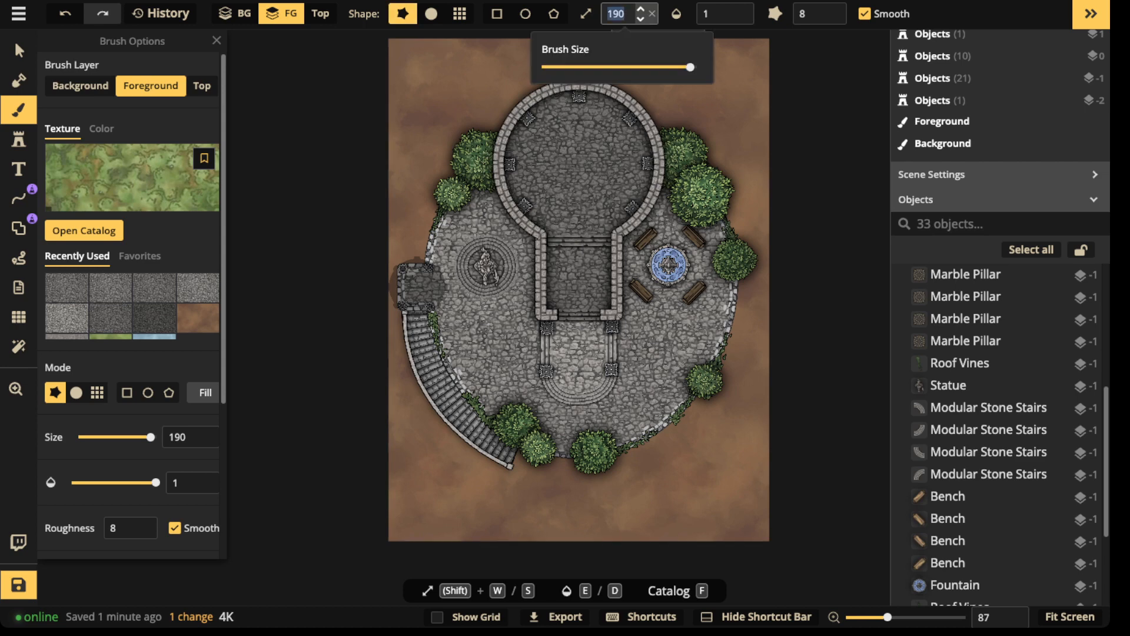
{"action": "left_click", "coordinate": [710, 13]}
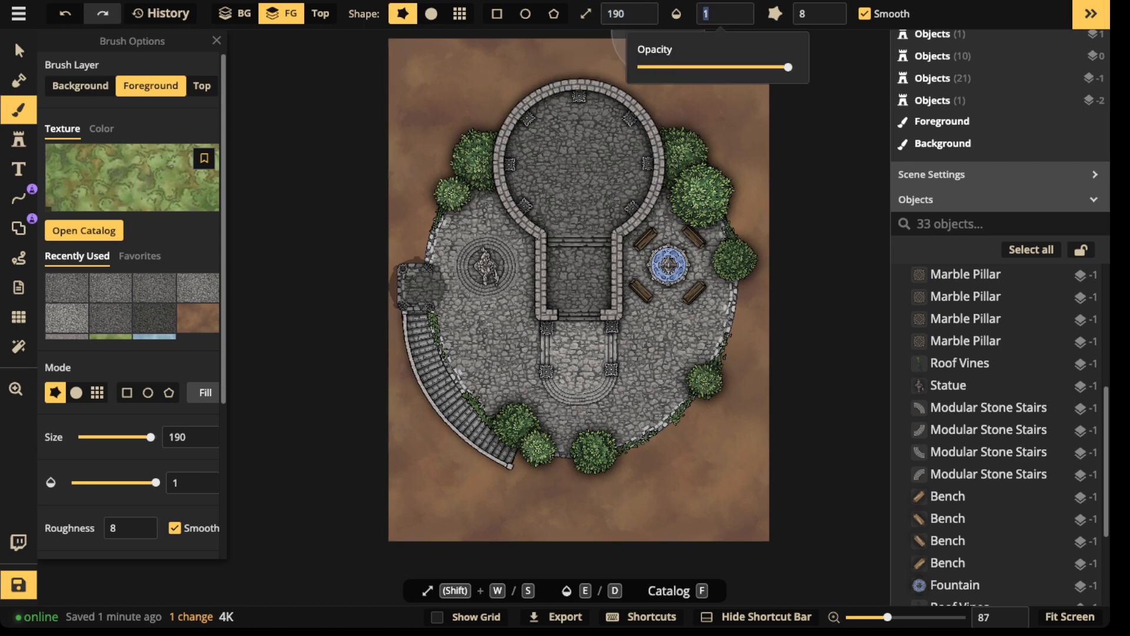
{"action": "left_click", "coordinate": [481, 114]}
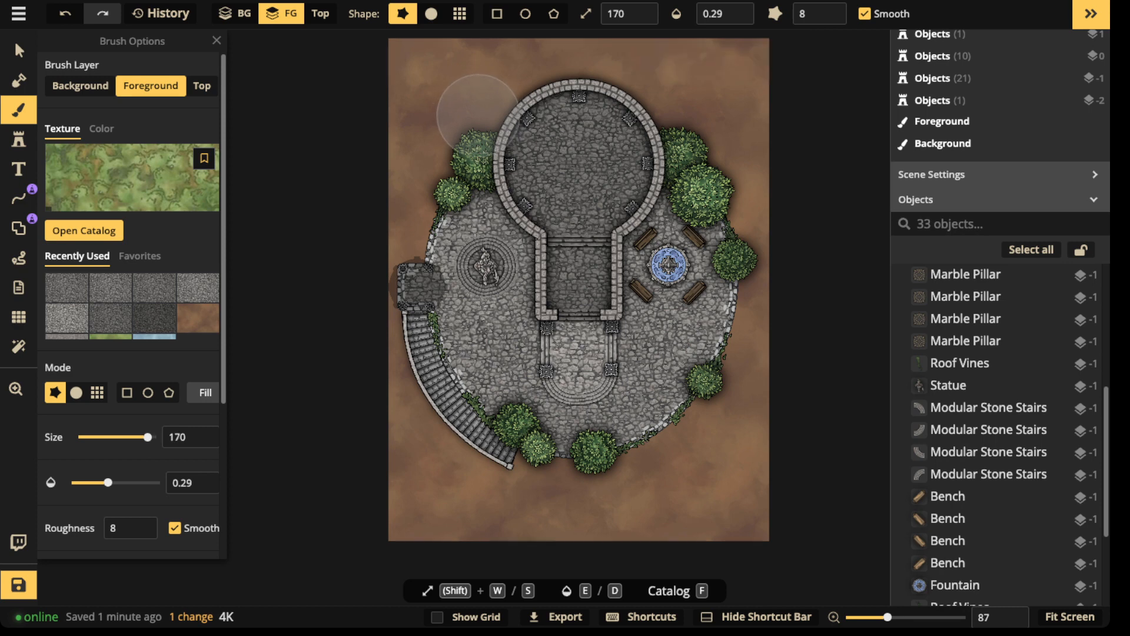
{"action": "left_click_drag", "start_coordinate": [482, 111], "coordinate": [456, 91]}
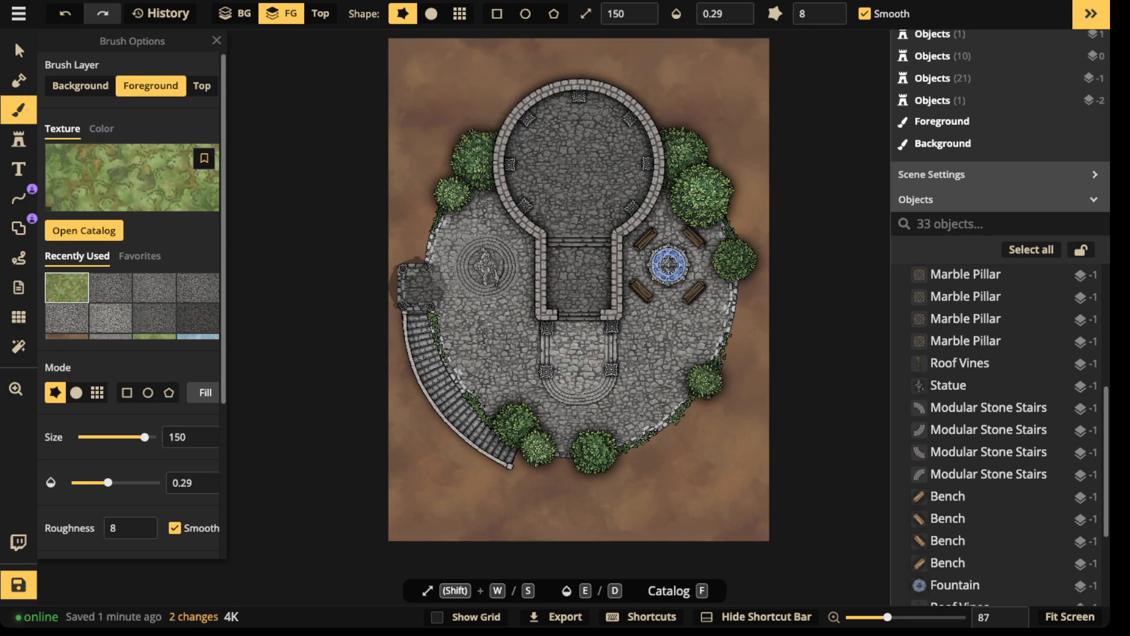
- Undo the foreground grass stroke, switch the brush to the background layer and paint grass around the upper-left bushes and above the temple
{"action": "left_click", "coordinate": [80, 85]}
{"action": "key", "text": "ctrl+z"}
{"action": "scroll", "coordinate": [471, 110], "scroll_direction": "up", "scroll_amount": 4}
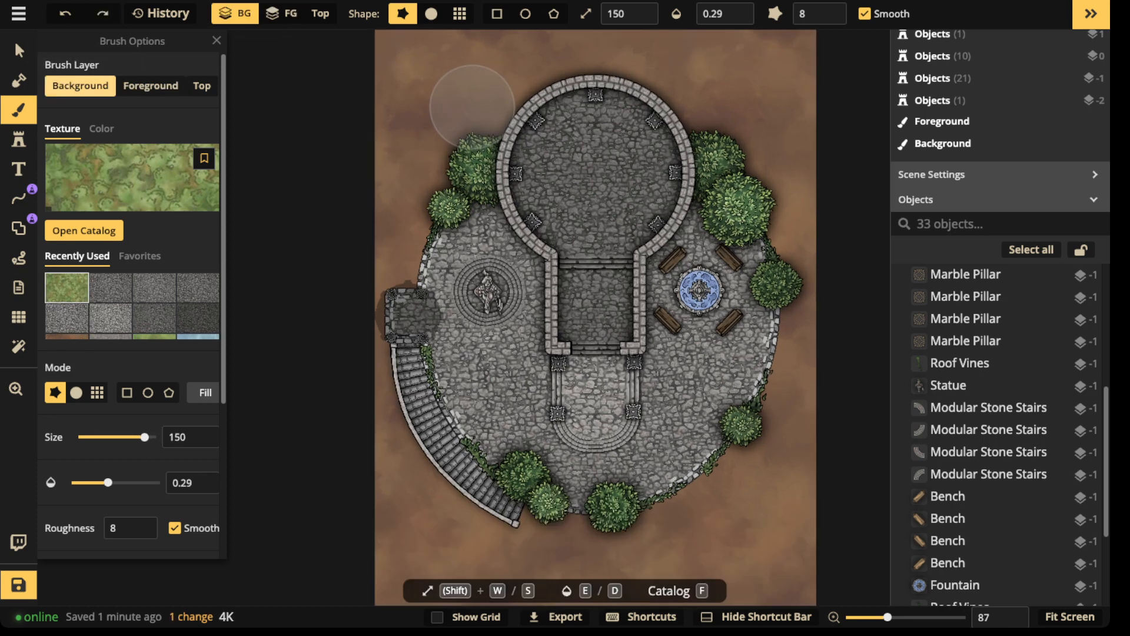
{"action": "scroll", "coordinate": [469, 109], "scroll_direction": "up", "scroll_amount": 2}
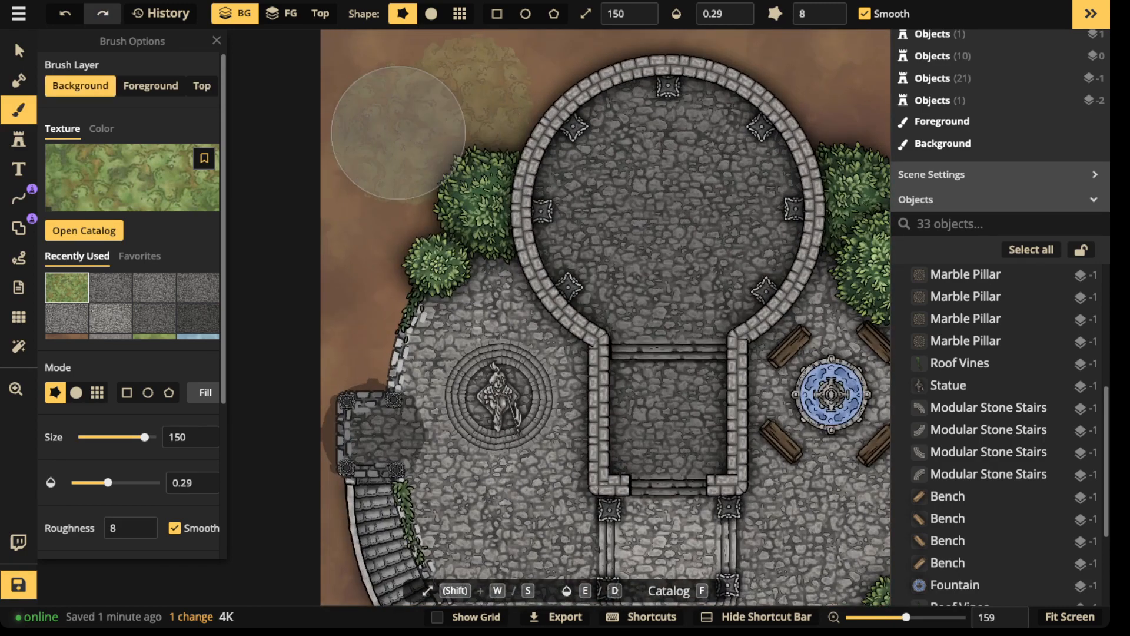
{"action": "mouse_move", "coordinate": [447, 164]}
{"action": "left_mouse_down"}
{"action": "mouse_move", "coordinate": [487, 117]}
{"action": "mouse_move", "coordinate": [500, 125]}
{"action": "mouse_move", "coordinate": [391, 179]}
{"action": "mouse_move", "coordinate": [355, 293]}
{"action": "left_mouse_up"}
{"action": "left_click", "coordinate": [332, 294]}
{"action": "left_click", "coordinate": [583, 89]}
- Set the grass brush texture's brightness to 70
{"action": "scroll", "coordinate": [506, 77], "scroll_direction": "down", "scroll_amount": 1}
{"action": "left_click_drag", "start_coordinate": [496, 132], "coordinate": [496, 15]}
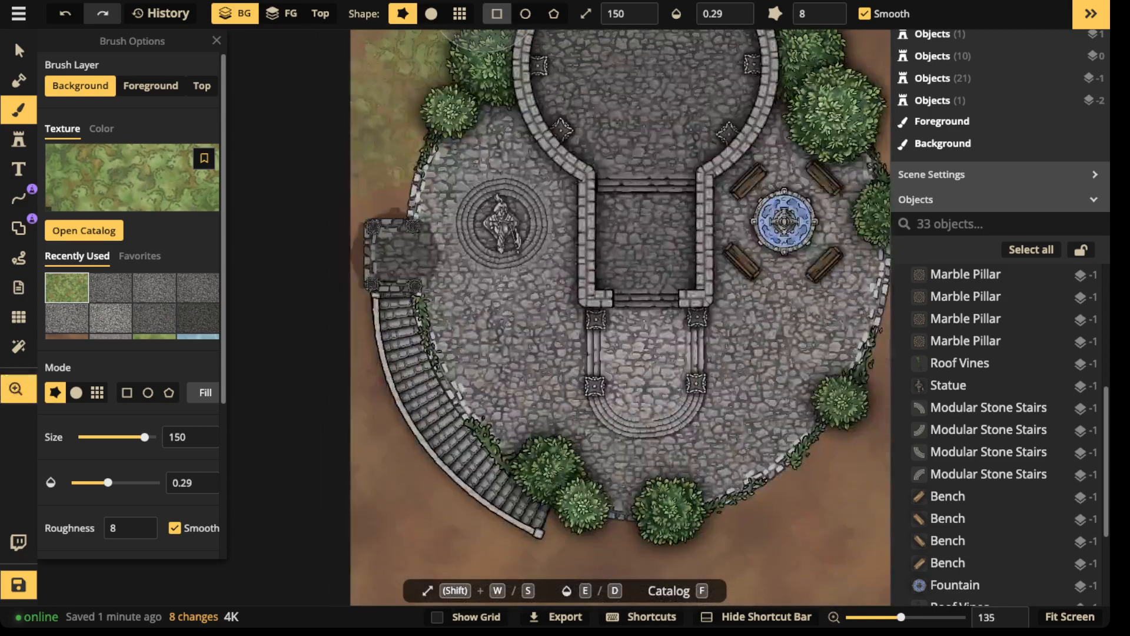
{"action": "scroll", "coordinate": [500, 44], "scroll_direction": "down", "scroll_amount": 1}
{"action": "scroll", "coordinate": [483, 206], "scroll_direction": "down", "scroll_amount": 2}
{"action": "scroll", "coordinate": [130, 236], "scroll_direction": "down", "scroll_amount": 4}
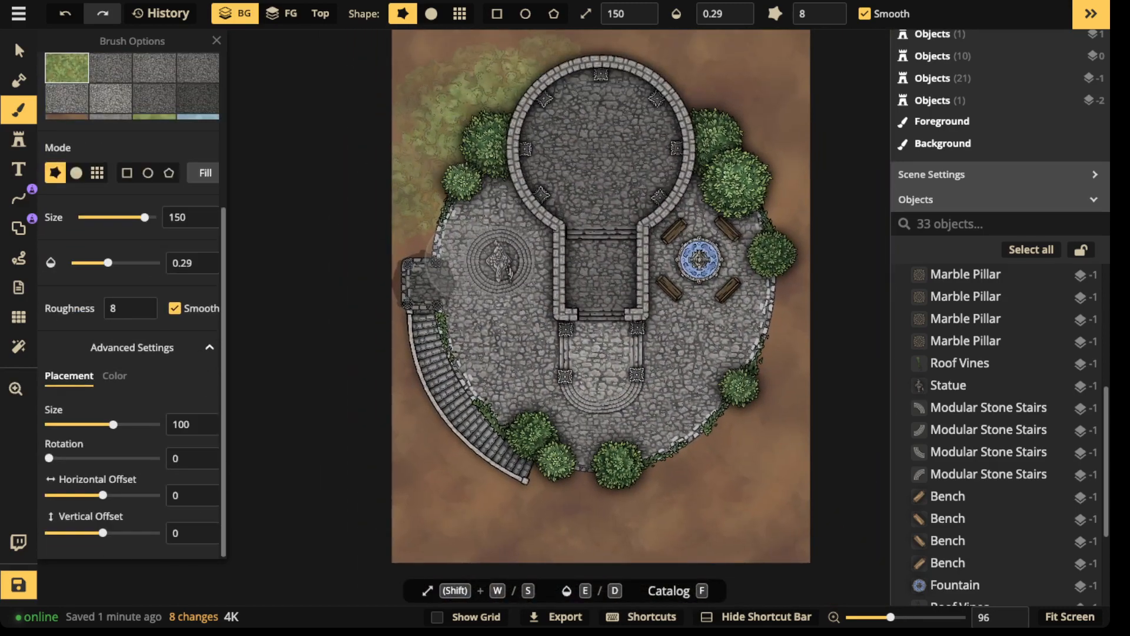
{"action": "left_click", "coordinate": [115, 376]}
{"action": "left_click_drag", "start_coordinate": [103, 495], "coordinate": [87, 495]}
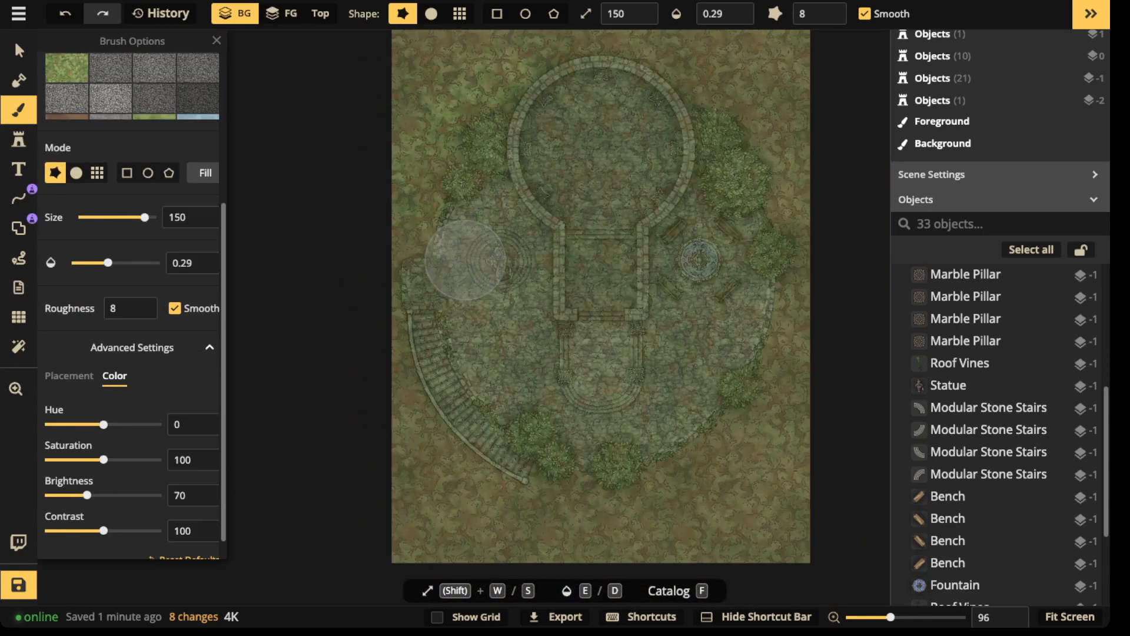
- Paint darker grass patches over the ground in the map's upper-left corner and beside the upper-left bushes
{"action": "left_click", "coordinate": [486, 103]}
{"action": "left_click", "coordinate": [450, 103]}
{"action": "left_click", "coordinate": [462, 142]}
{"action": "left_click", "coordinate": [449, 175]}
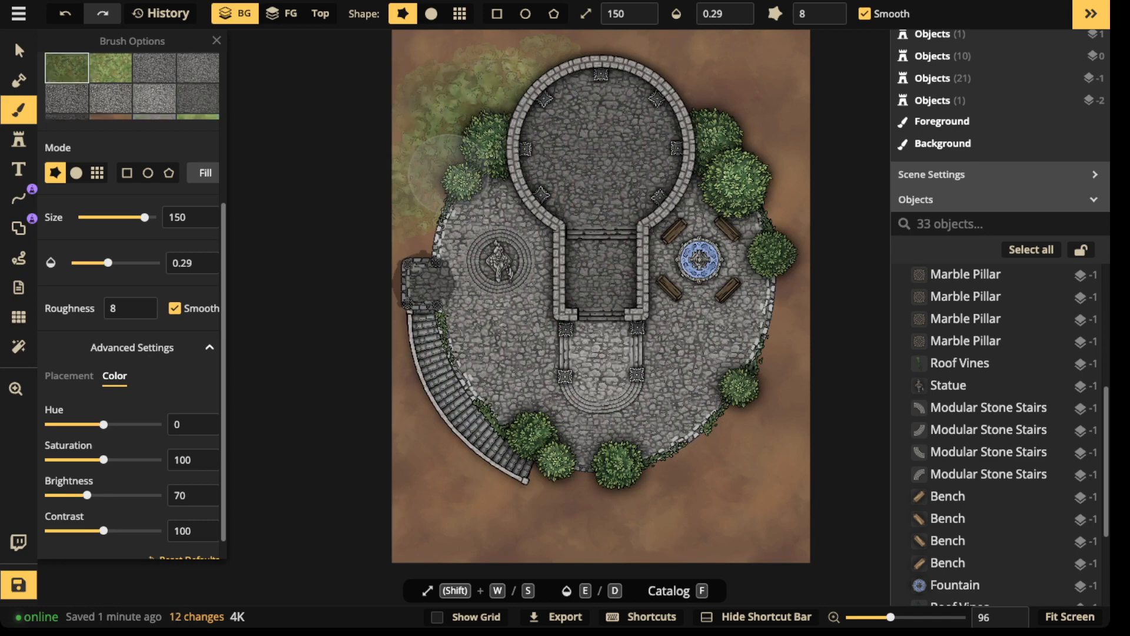
{"action": "left_click", "coordinate": [399, 199]}
{"action": "left_click", "coordinate": [405, 231]}
{"action": "left_click", "coordinate": [485, 93]}
{"action": "left_click", "coordinate": [456, 77]}
{"action": "left_click", "coordinate": [420, 81]}
{"action": "left_click", "coordinate": [435, 37]}
- Paint darker grass over the ground in the map's upper-right corner and down the edge beside the upper-right bushes
{"action": "left_click", "coordinate": [711, 53]}
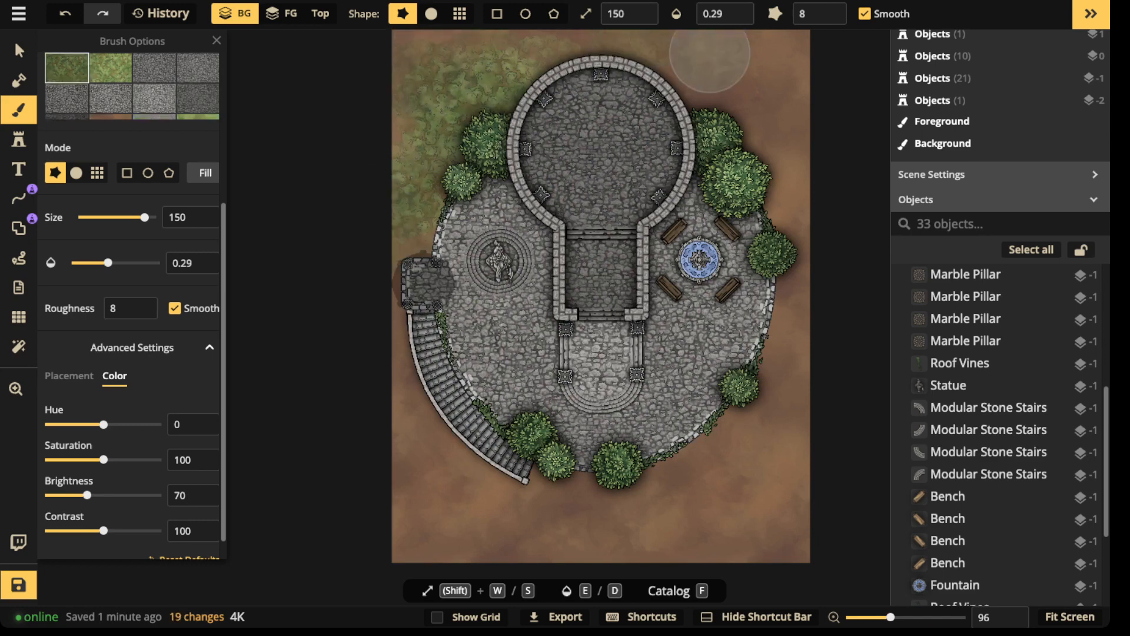
{"action": "left_click", "coordinate": [756, 53]}
{"action": "left_click", "coordinate": [758, 98]}
{"action": "left_click", "coordinate": [706, 99]}
{"action": "left_click", "coordinate": [693, 108]}
{"action": "left_click", "coordinate": [718, 129]}
{"action": "left_click", "coordinate": [733, 143]}
{"action": "left_click", "coordinate": [767, 140]}
{"action": "left_click", "coordinate": [759, 143]}
{"action": "left_click", "coordinate": [743, 139]}
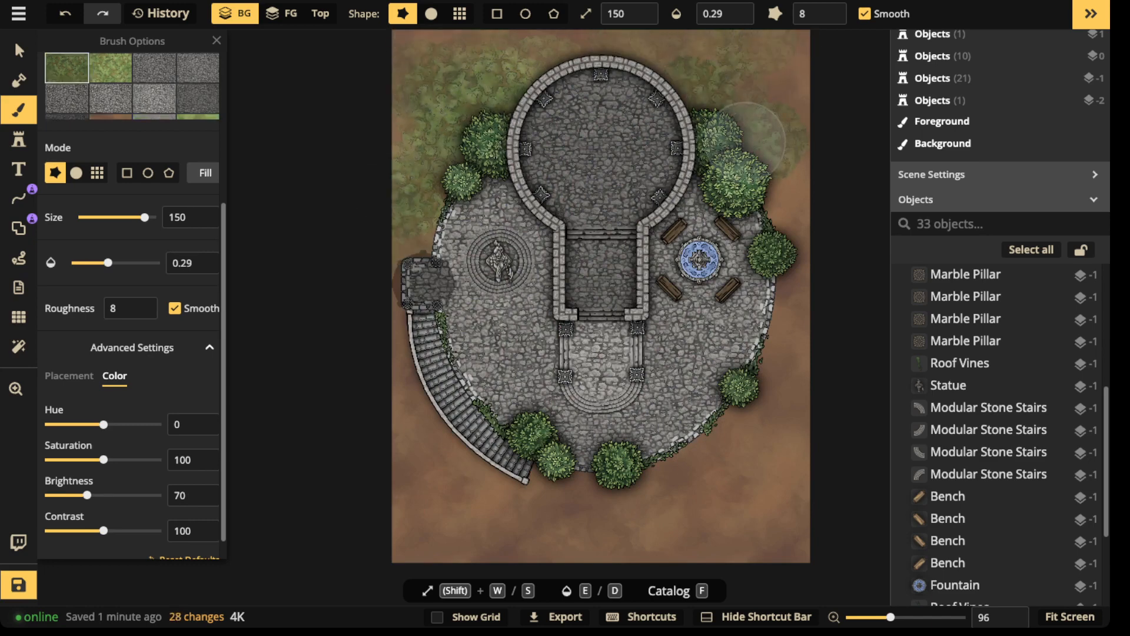
{"action": "left_click", "coordinate": [719, 120]}
{"action": "left_click", "coordinate": [649, 80]}
{"action": "left_click", "coordinate": [770, 175]}
{"action": "left_click", "coordinate": [770, 227]}
{"action": "left_click", "coordinate": [780, 298]}
- Paint darker grass along the map's left edge, from beside the stair landing down along the outer staircase
{"action": "mouse_move", "coordinate": [780, 298]}
{"action": "left_mouse_down"}
{"action": "mouse_move", "coordinate": [781, 265]}
{"action": "mouse_move", "coordinate": [810, 193]}
{"action": "left_mouse_up"}
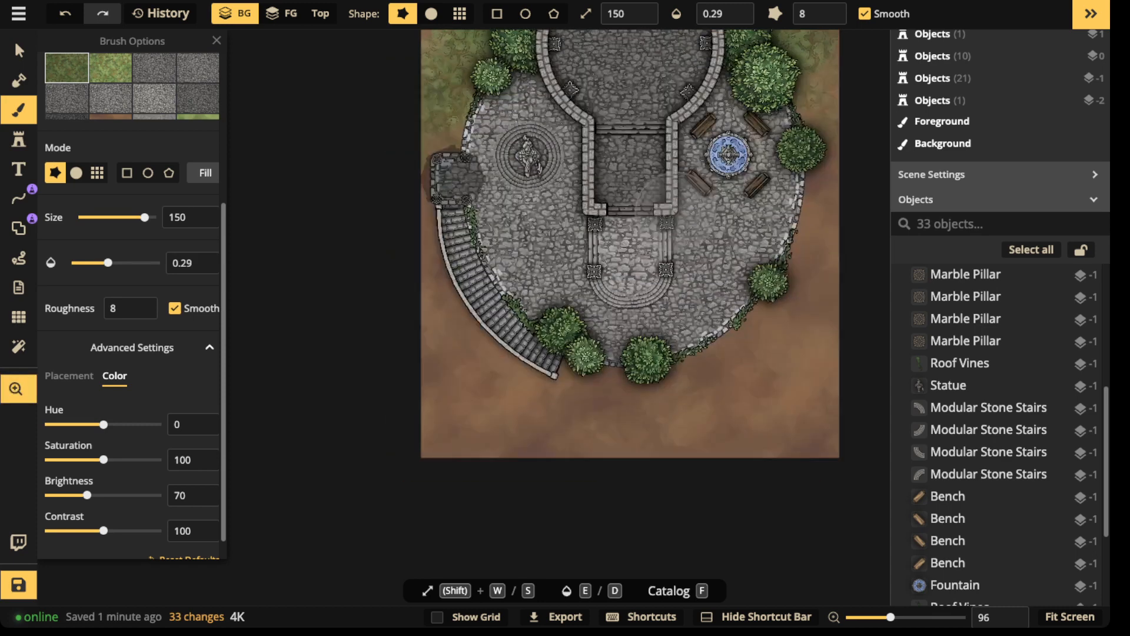
{"action": "left_click", "coordinate": [436, 160]}
{"action": "left_click", "coordinate": [437, 215]}
{"action": "left_click", "coordinate": [443, 259]}
{"action": "left_click", "coordinate": [430, 296]}
{"action": "left_click", "coordinate": [442, 326]}
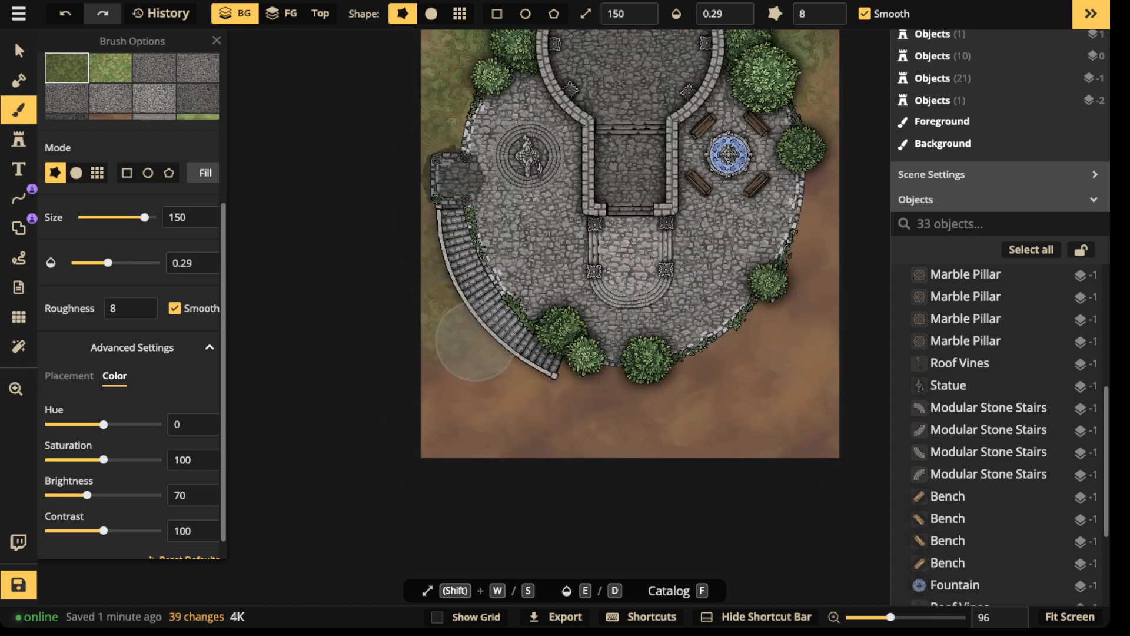
{"action": "left_click", "coordinate": [475, 341]}
{"action": "left_click", "coordinate": [494, 284]}
{"action": "left_click", "coordinate": [441, 280]}
{"action": "left_click", "coordinate": [445, 264]}
{"action": "left_click", "coordinate": [449, 263]}
{"action": "left_click", "coordinate": [452, 262]}
- Paint darker grass along the map's bottom edge, starting in the lower-left corner below the staircase
{"action": "left_click", "coordinate": [442, 433]}
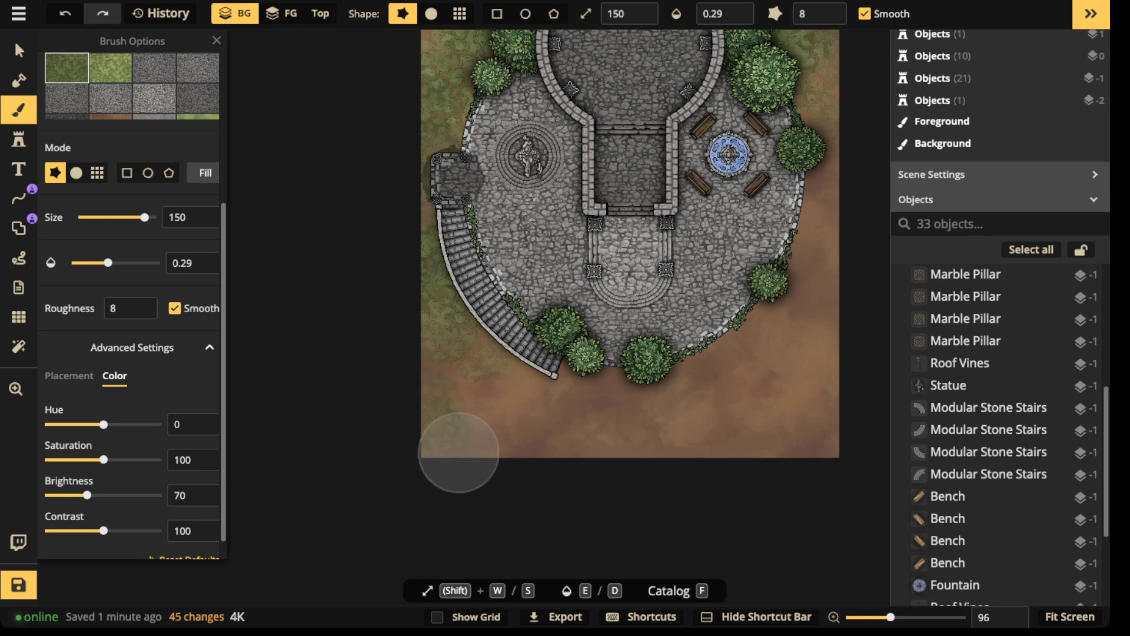
{"action": "left_click", "coordinate": [469, 448]}
{"action": "left_click", "coordinate": [490, 445]}
{"action": "left_click", "coordinate": [521, 439]}
{"action": "left_click", "coordinate": [479, 441]}
{"action": "left_click", "coordinate": [443, 442]}
{"action": "left_click", "coordinate": [468, 455]}
{"action": "left_click", "coordinate": [530, 466]}
{"action": "left_click", "coordinate": [584, 463]}
{"action": "left_click", "coordinate": [706, 455]}
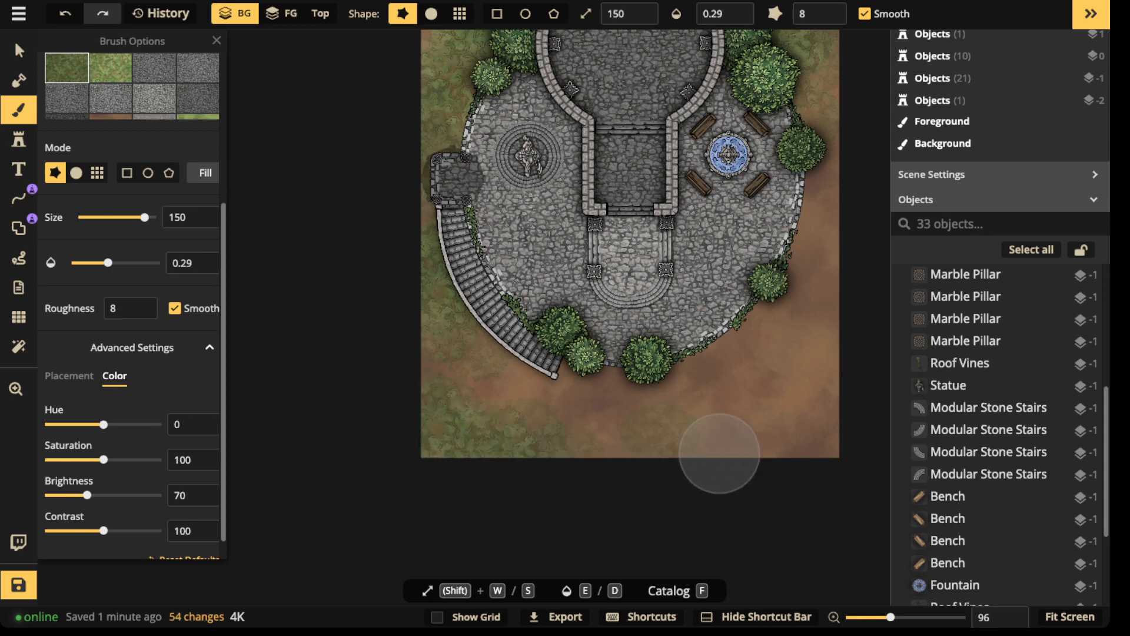
- Paint darker grass over the bare ground in the map's lower-right corner
{"action": "left_click", "coordinate": [742, 400]}
{"action": "left_click", "coordinate": [746, 391]}
{"action": "left_click", "coordinate": [787, 379]}
{"action": "left_click", "coordinate": [815, 369]}
{"action": "left_click", "coordinate": [823, 371]}
{"action": "left_click", "coordinate": [783, 424]}
{"action": "left_click", "coordinate": [807, 449]}
- Paint darker grass up the map's right edge beside the terrace, as far as the rightmost bush
{"action": "left_click", "coordinate": [832, 269]}
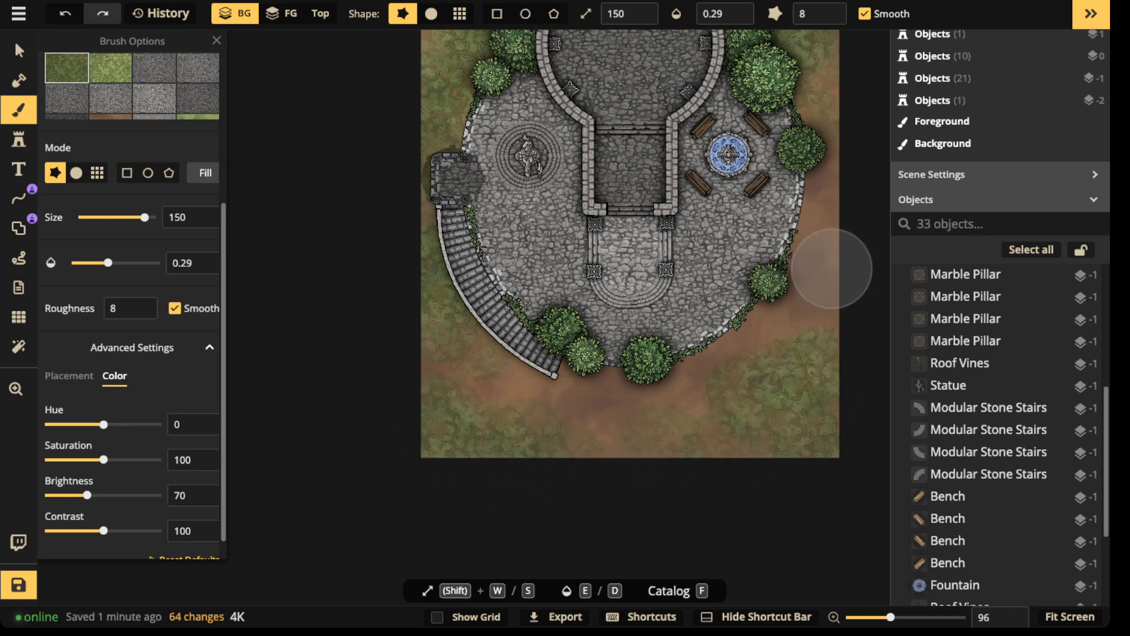
{"action": "left_click", "coordinate": [822, 264]}
{"action": "left_click", "coordinate": [820, 222]}
{"action": "left_click", "coordinate": [805, 205]}
{"action": "left_click", "coordinate": [814, 169]}
{"action": "left_click", "coordinate": [814, 168]}
- Reduce the brush size to 20 and dab small grass patches over the bare earth around the terrace and temple
{"action": "key", "text": "s"}
{"action": "key", "text": "s"}
{"action": "key", "text": "s"}
{"action": "key", "text": "s"}
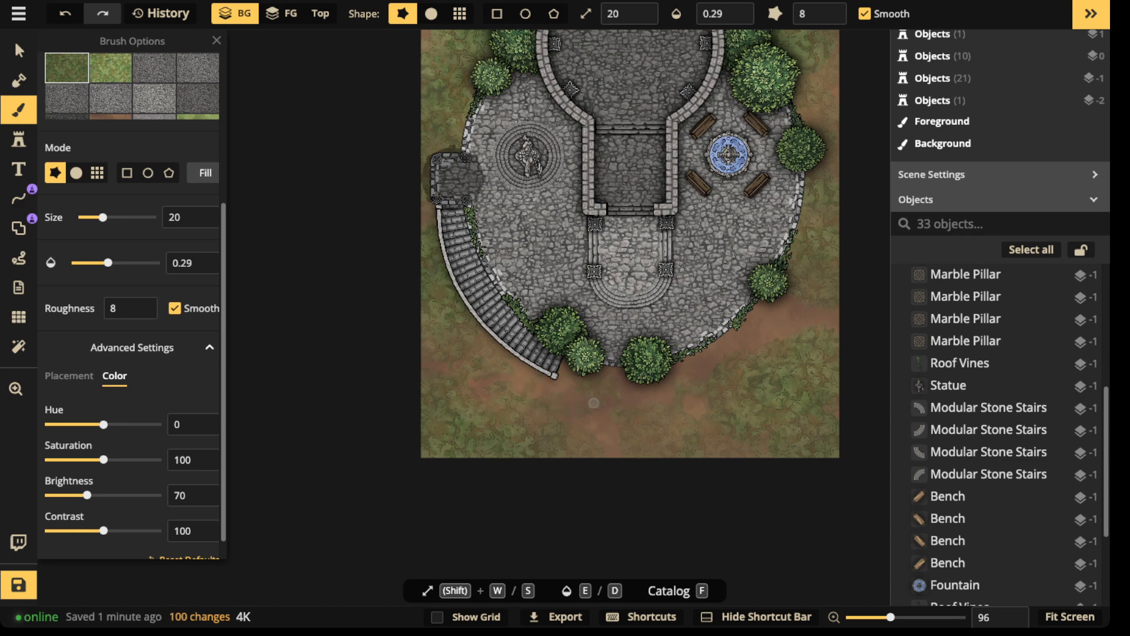
{"action": "left_click", "coordinate": [468, 48]}
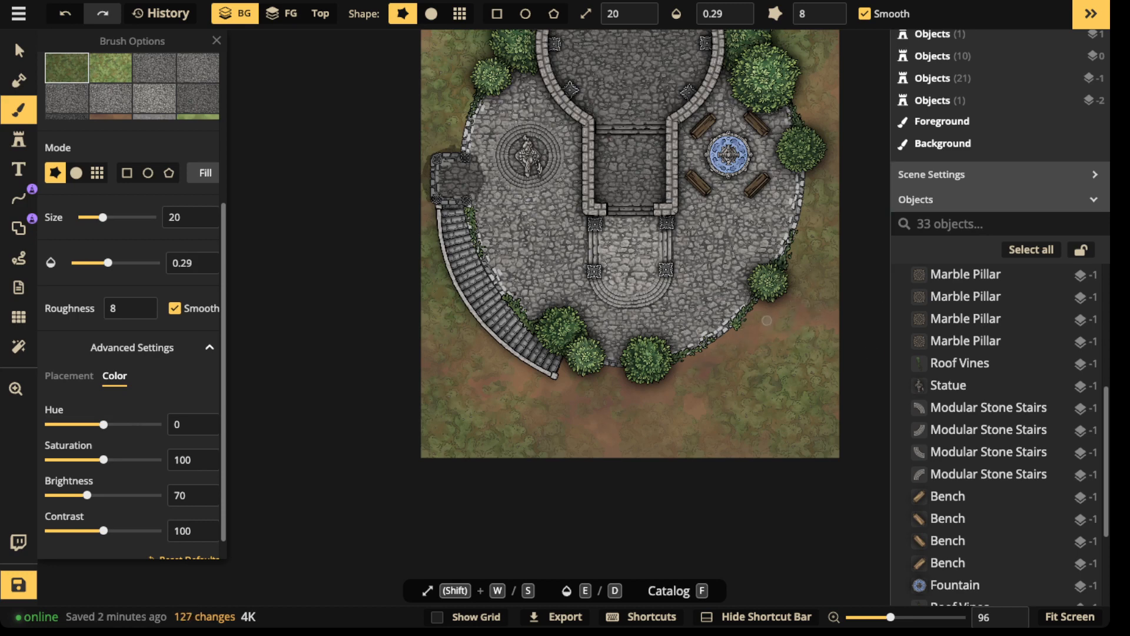
{"action": "left_click_drag", "start_coordinate": [770, 314], "coordinate": [742, 505]}
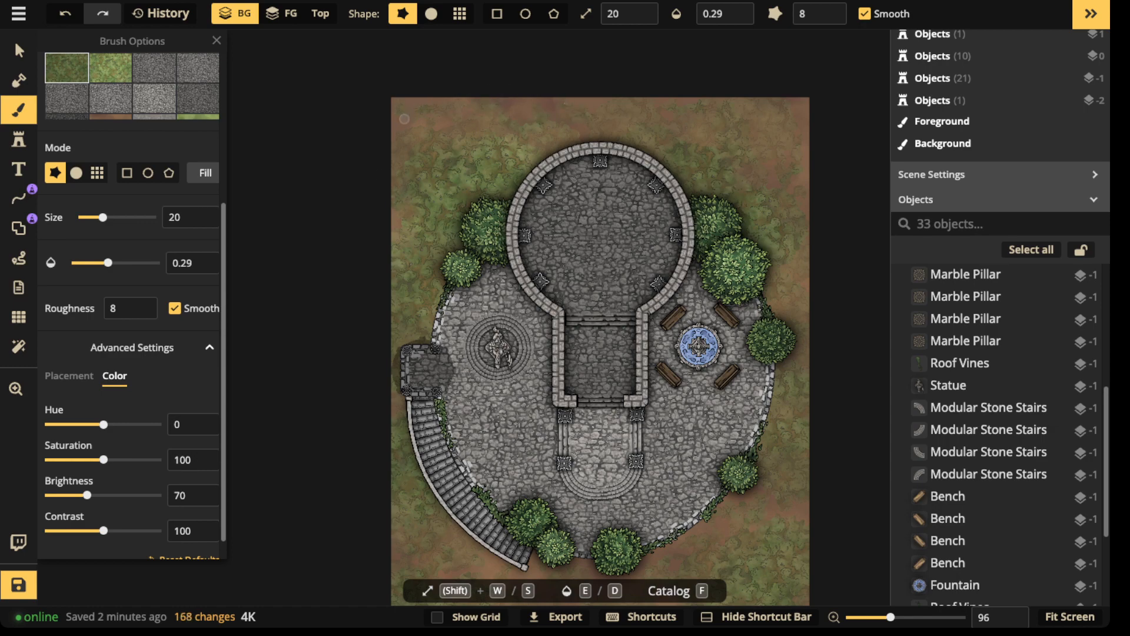
{"action": "scroll", "coordinate": [405, 119], "scroll_direction": "down", "scroll_amount": 3}
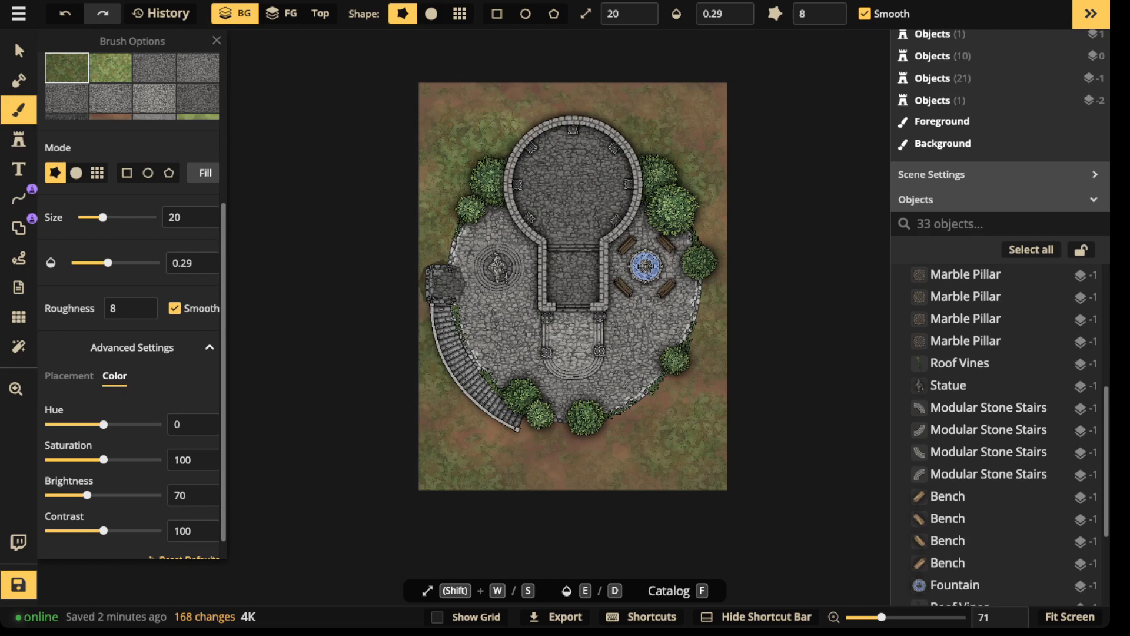
- Search the Watercolor Battlemaps stamps for "tree" and choose the Conifer Tree stamp
{"action": "left_click", "coordinate": [18, 139]}
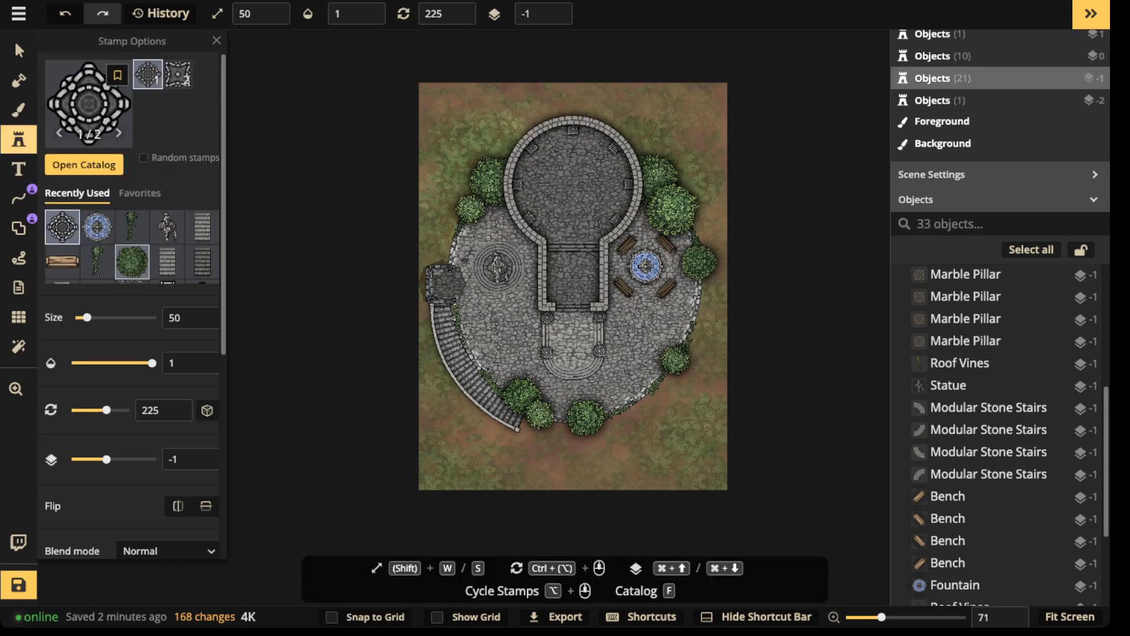
{"action": "key", "text": "f"}
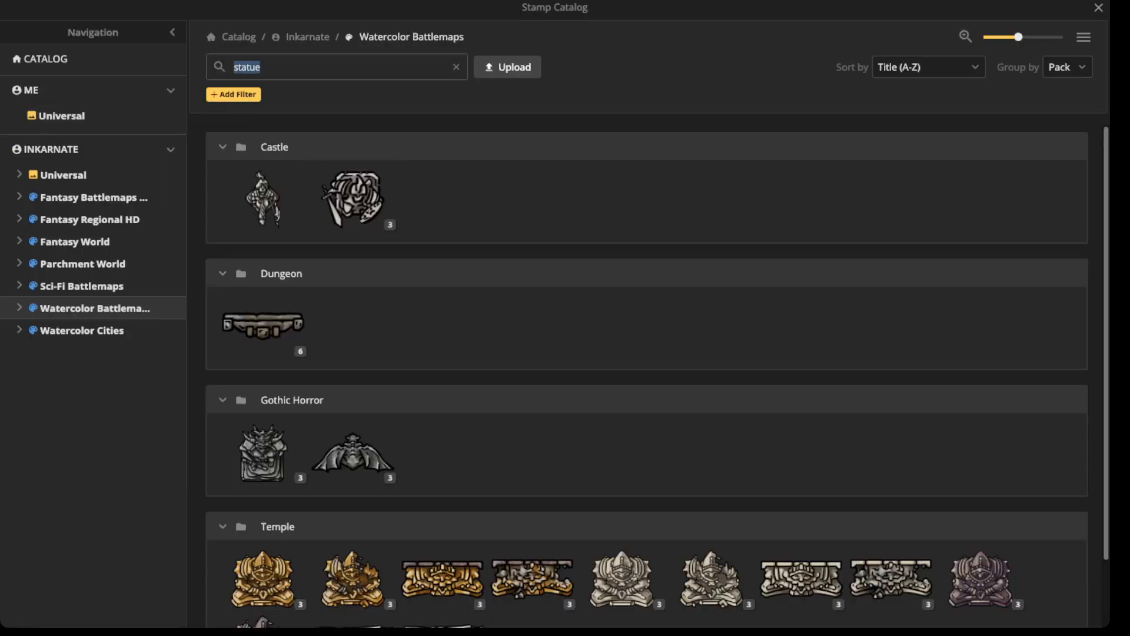
{"action": "key", "text": "BackSpace"}
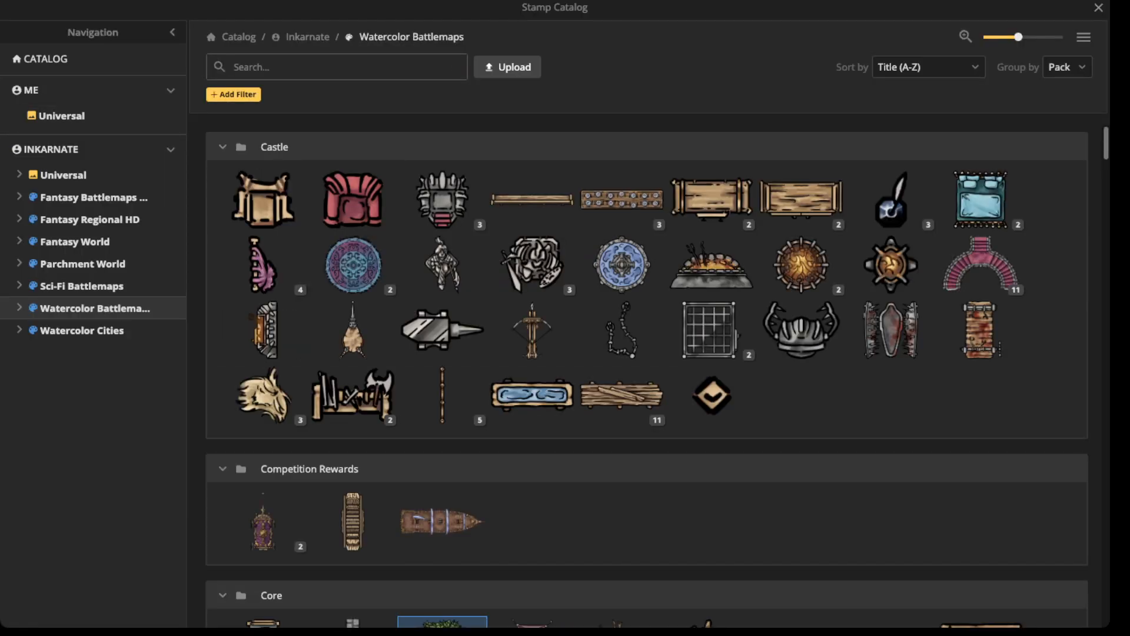
{"action": "type", "text": "tree"}
{"action": "left_click", "coordinate": [262, 327]}
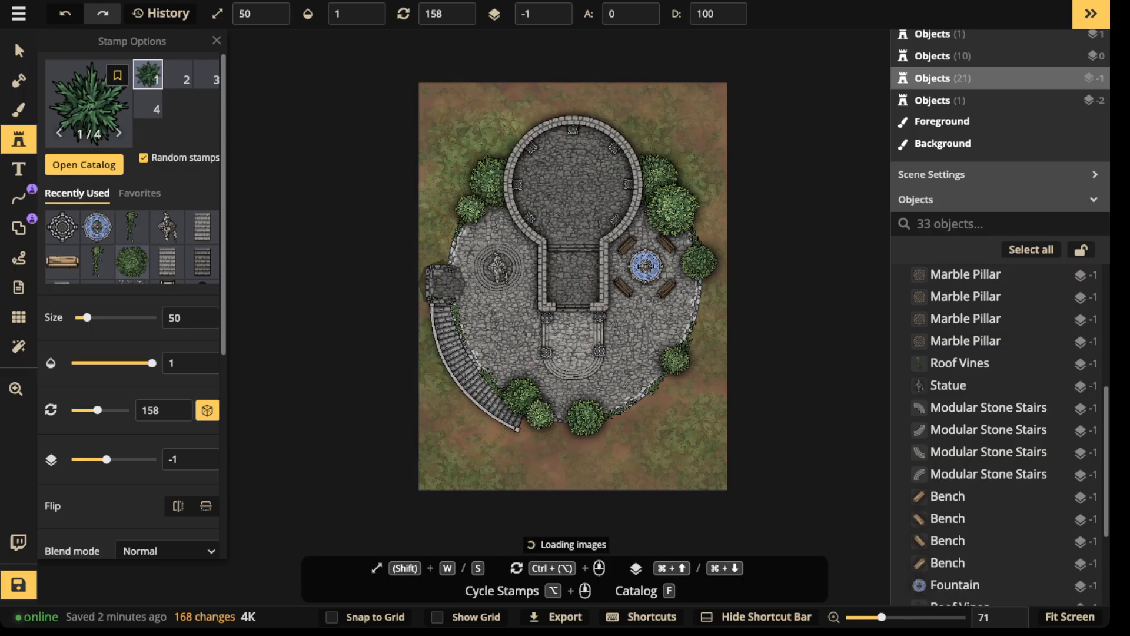
- Set the Conifer Tree stamp's size to 150
{"action": "scroll", "coordinate": [377, 334], "scroll_direction": "up", "scroll_amount": 3}
{"action": "left_click_drag", "start_coordinate": [498, 426], "coordinate": [523, 336]}
{"action": "key", "text": "shift+w"}
{"action": "key", "text": "shift+w"}
{"action": "key", "text": "shift+w"}
{"action": "key", "text": "shift+w"}
{"action": "key", "text": "shift+w"}
{"action": "key", "text": "shift+w"}
{"action": "key", "text": "shift+w"}
{"action": "key", "text": "shift+w"}
{"action": "key", "text": "shift+w"}
{"action": "key", "text": "shift+w"}
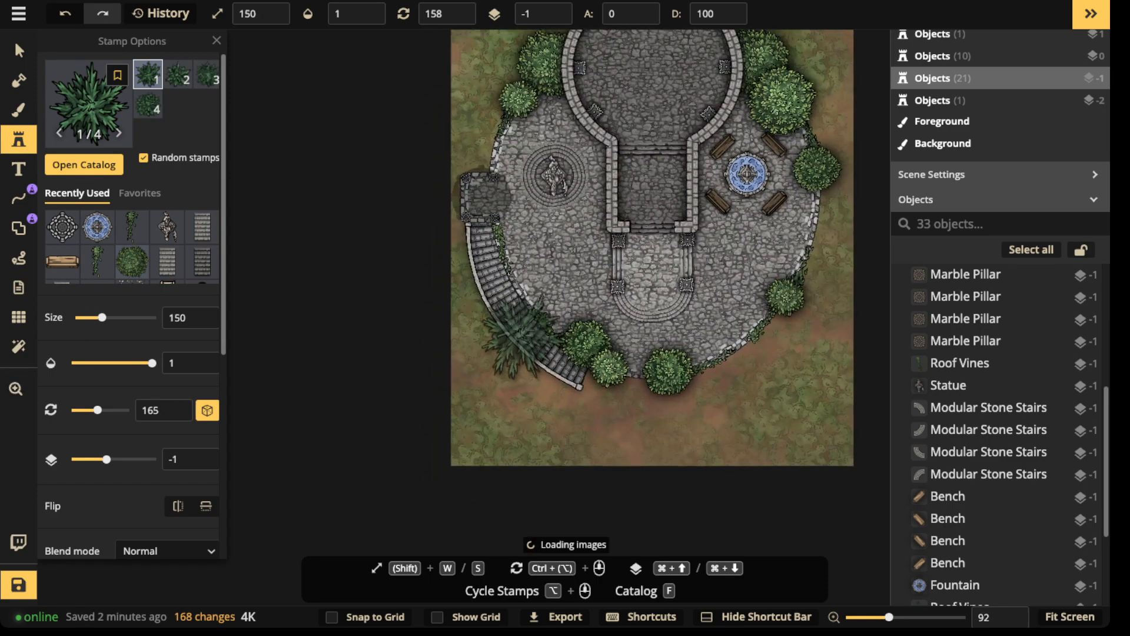
- Place three conifer trees in the map's lower-left corner and three in its lower-right corner
{"action": "scroll", "coordinate": [518, 329], "scroll_direction": "down", "scroll_amount": 4}
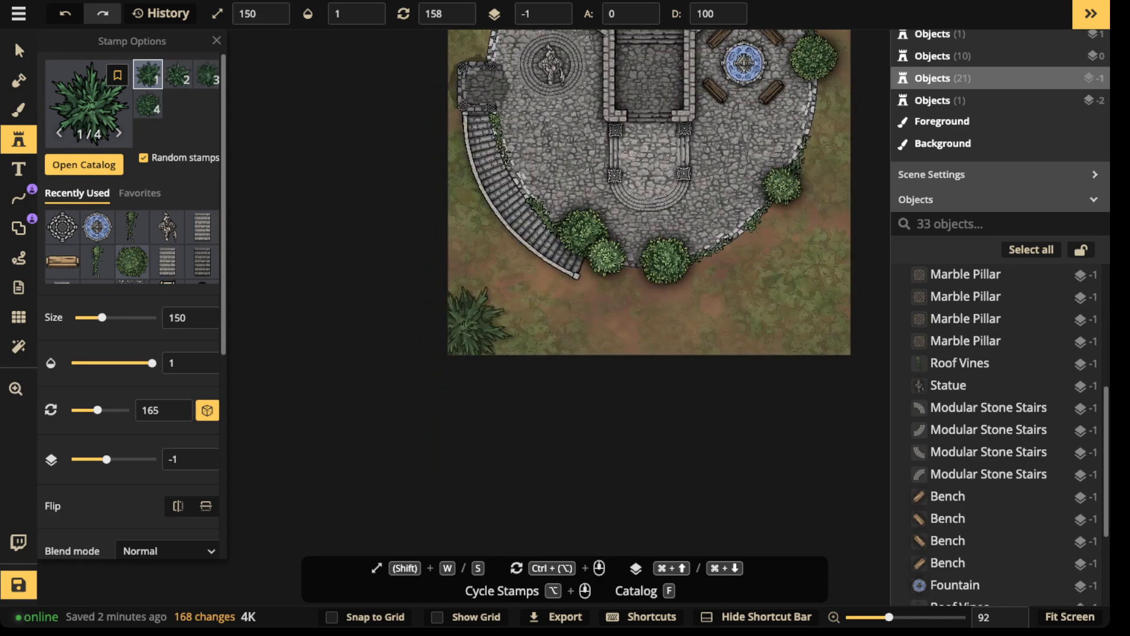
{"action": "left_click", "coordinate": [456, 329]}
{"action": "left_click", "coordinate": [504, 343]}
{"action": "left_click", "coordinate": [437, 272]}
{"action": "left_click", "coordinate": [819, 346]}
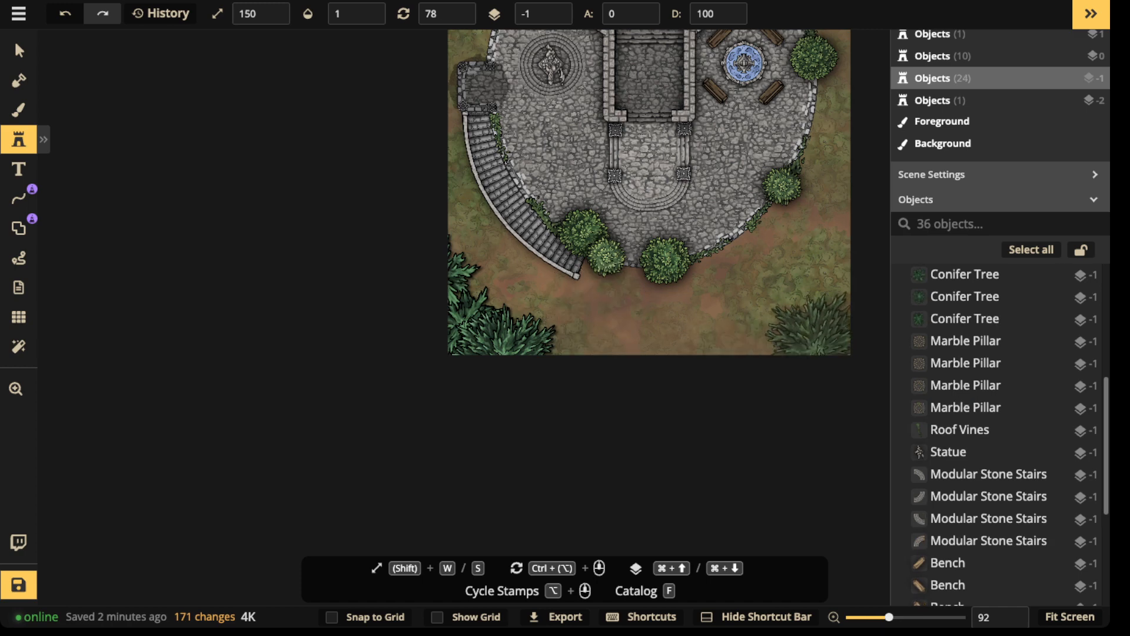
{"action": "left_click", "coordinate": [766, 371]}
{"action": "left_click", "coordinate": [866, 260]}
{"action": "left_click", "coordinate": [673, 337]}
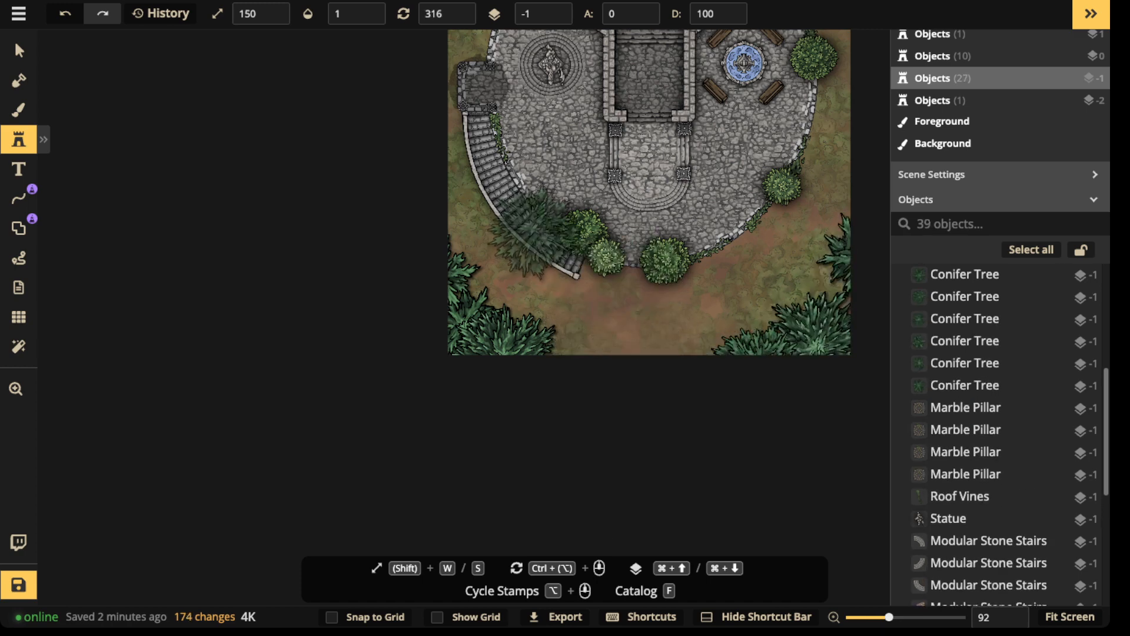
- Place four overlapping conifer trees in the map's upper-left corner
{"action": "left_click_drag", "start_coordinate": [549, 110], "coordinate": [536, 441]}
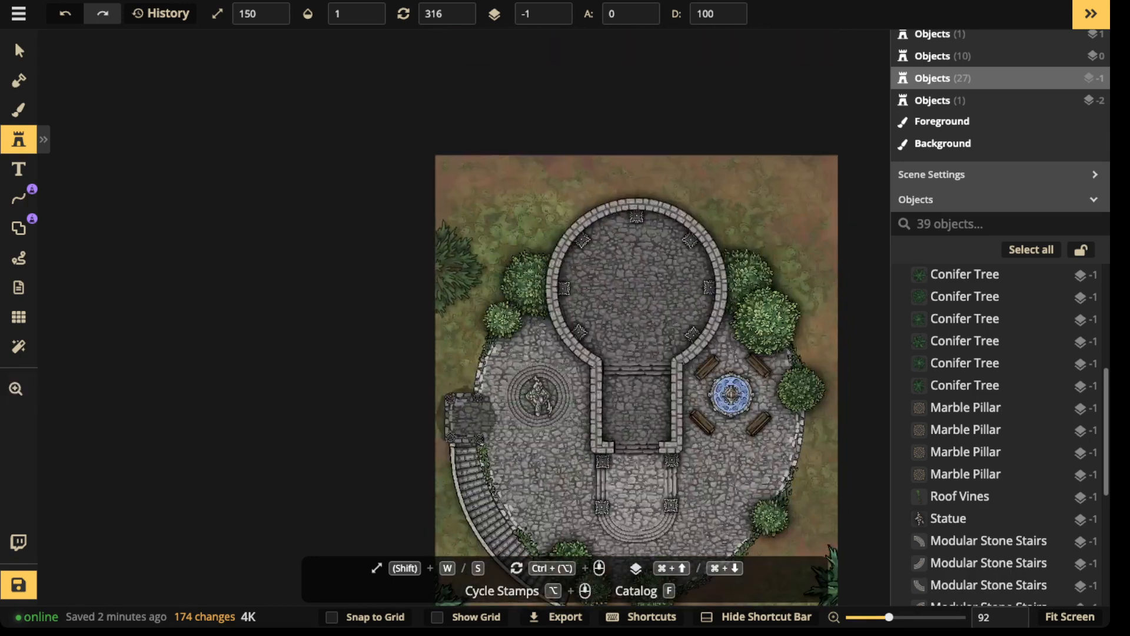
{"action": "left_click", "coordinate": [443, 270]}
{"action": "left_click", "coordinate": [464, 178]}
{"action": "left_click", "coordinate": [539, 166]}
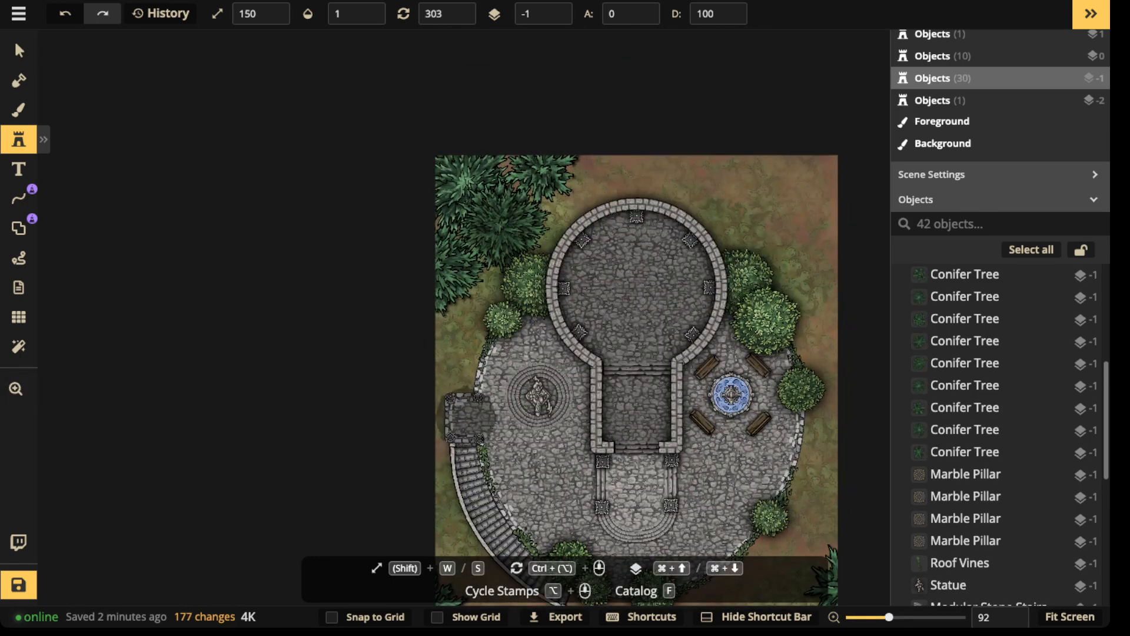
{"action": "left_click", "coordinate": [499, 222]}
- Raise the last placed upper-left conifer to layer 3 and nudge it slightly up toward the corner
{"action": "left_click", "coordinate": [19, 51]}
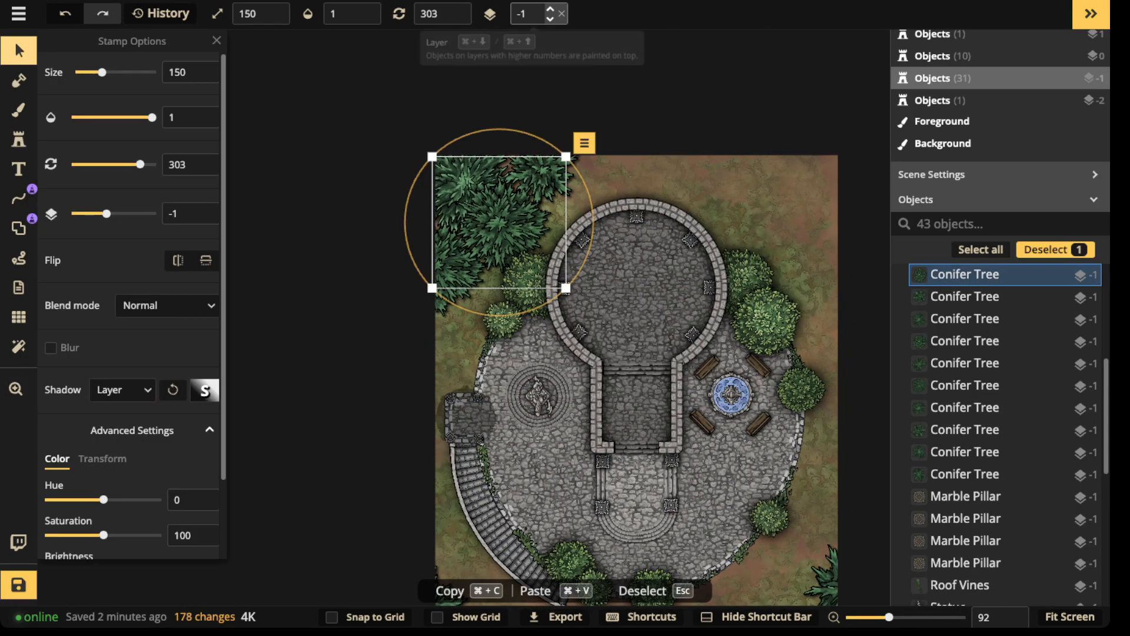
{"action": "scroll", "coordinate": [553, 12], "scroll_direction": "up", "scroll_amount": 4}
{"action": "left_click_drag", "start_coordinate": [499, 222], "coordinate": [496, 214]}
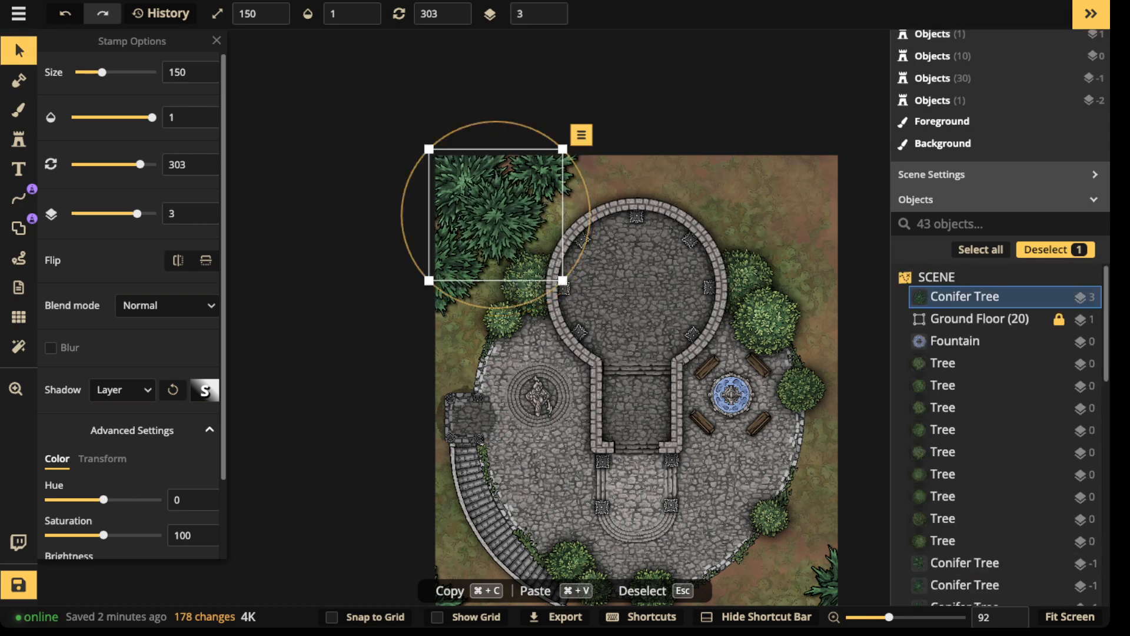
{"action": "key", "text": "Escape"}
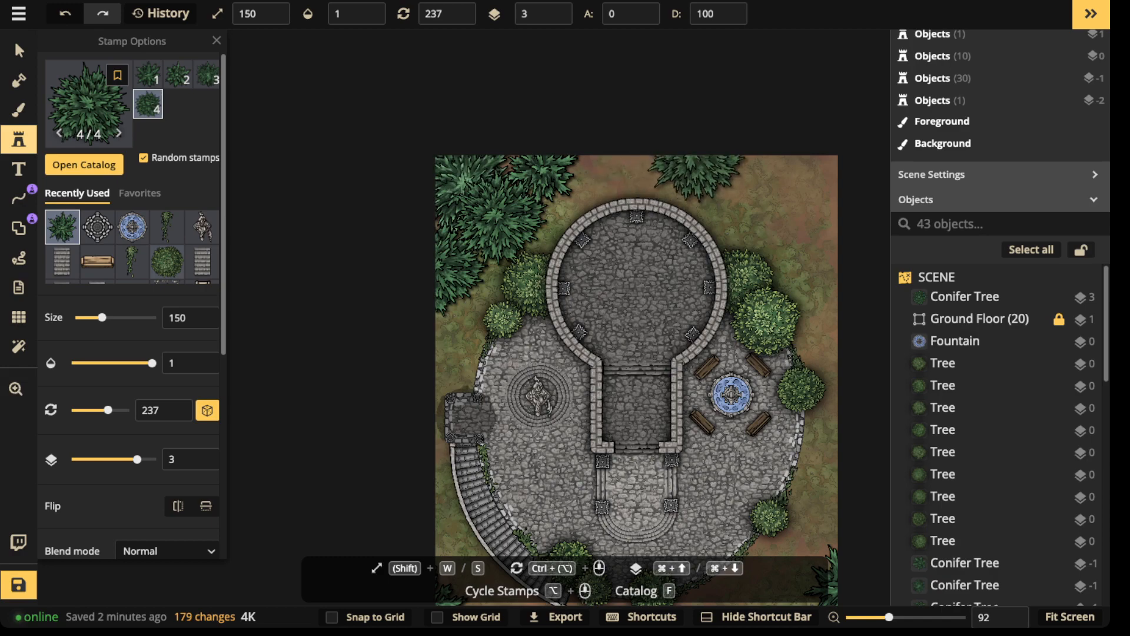
- Place conifer trees on layer 3 across the map's upper-right corner and down its right edge
{"action": "left_click", "coordinate": [696, 162]}
{"action": "left_click", "coordinate": [798, 168]}
{"action": "left_click", "coordinate": [770, 177]}
{"action": "key", "text": "Escape"}
{"action": "left_click", "coordinate": [823, 234]}
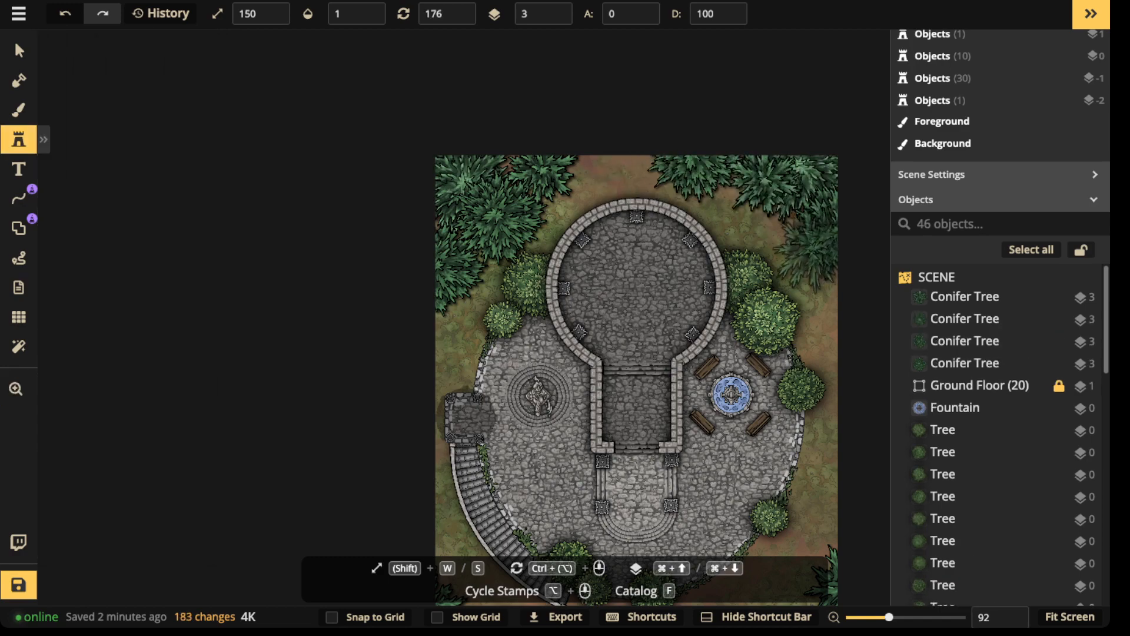
{"action": "left_click", "coordinate": [807, 262]}
{"action": "left_click", "coordinate": [824, 327]}
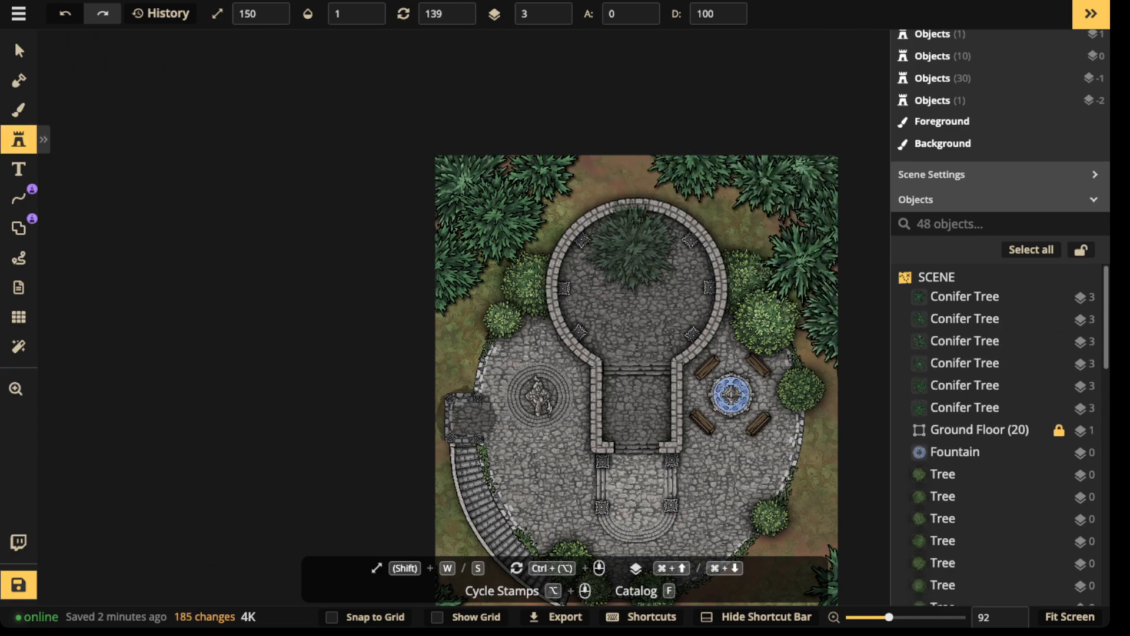
- Choose the Fallen Leaves Alpha terrain texture from the Watercolor Battlemaps catalog for the brush
{"action": "left_click_drag", "start_coordinate": [532, 240], "coordinate": [531, 51]}
{"action": "scroll", "coordinate": [371, 115], "scroll_direction": "down", "scroll_amount": 1}
{"action": "left_click_drag", "start_coordinate": [561, 111], "coordinate": [503, 223]}
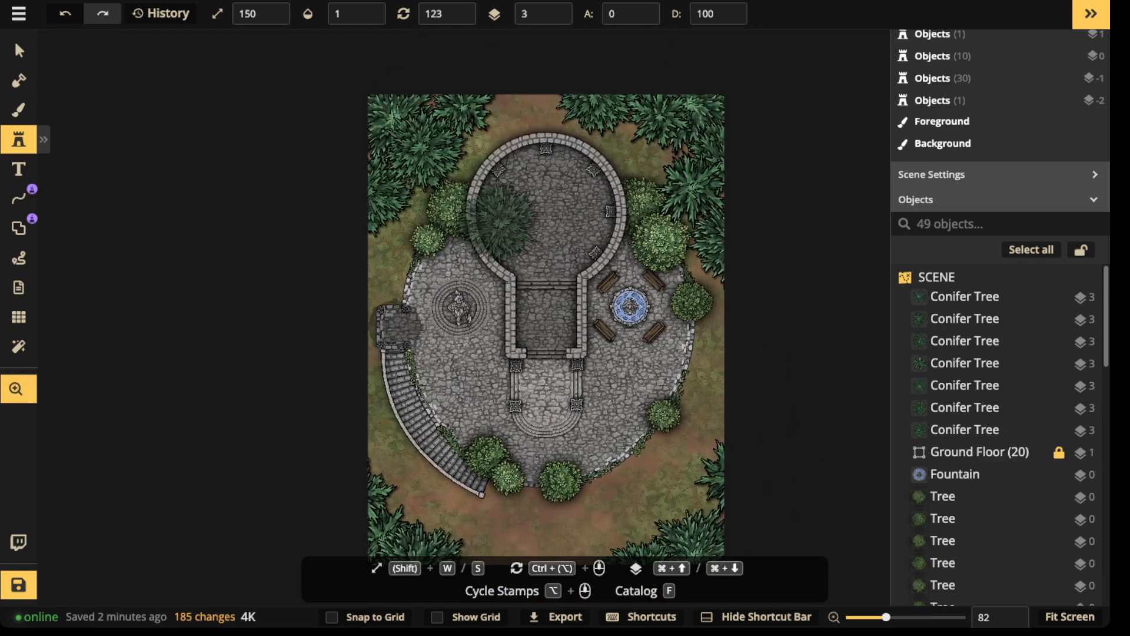
{"action": "left_click", "coordinate": [18, 109]}
{"action": "left_click", "coordinate": [135, 185]}
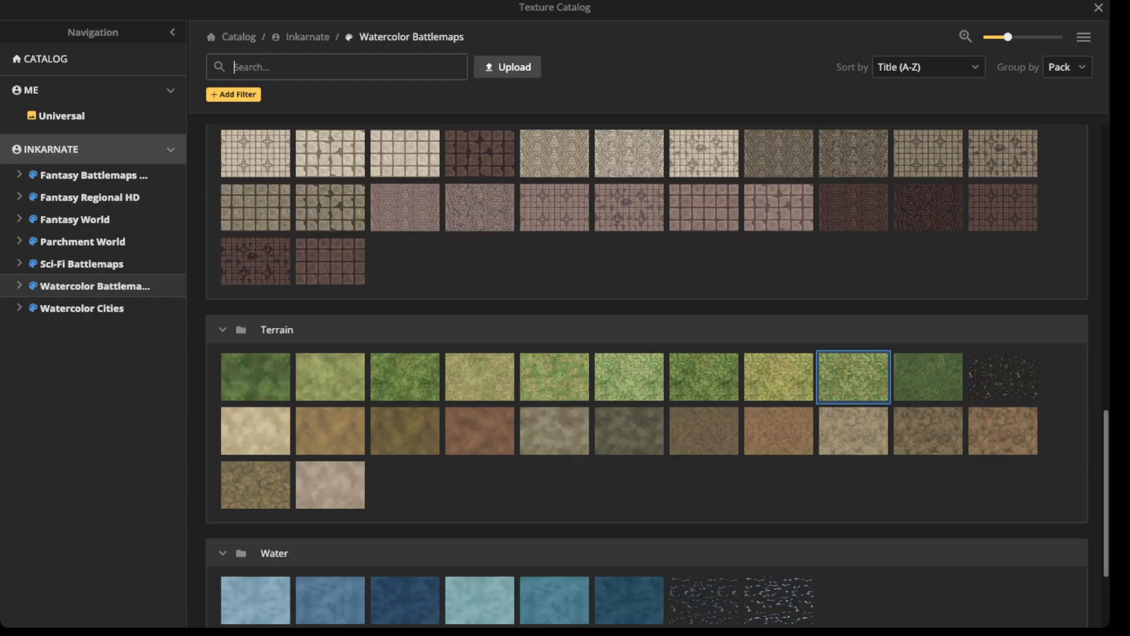
{"action": "scroll", "coordinate": [329, 261], "scroll_direction": "down", "scroll_amount": 3}
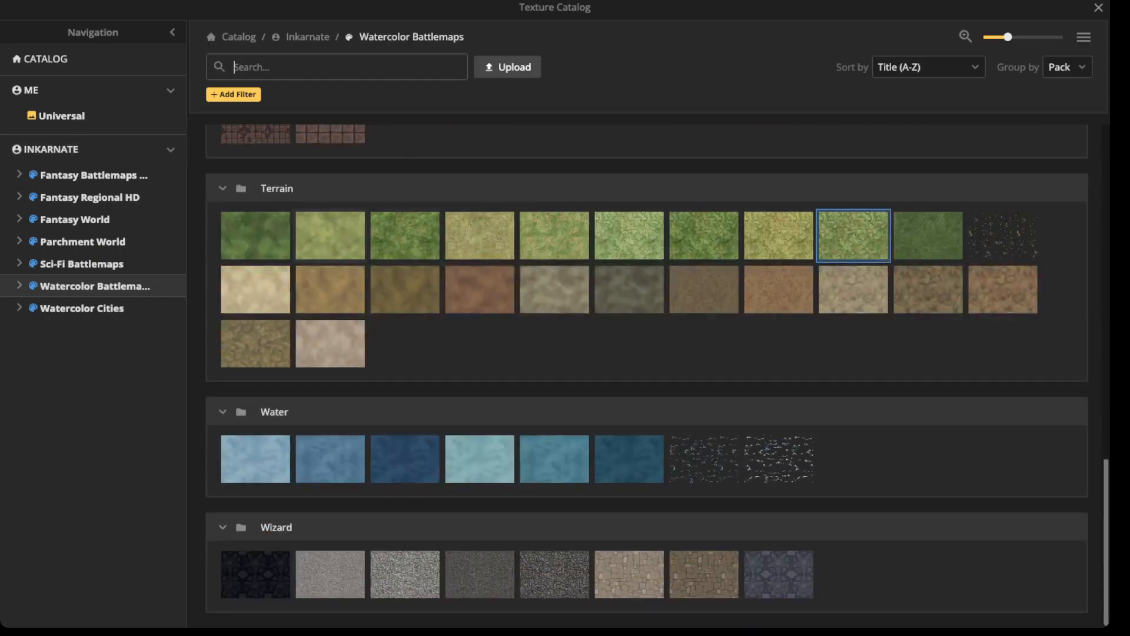
{"action": "scroll", "coordinate": [647, 374], "scroll_direction": "up", "scroll_amount": 5}
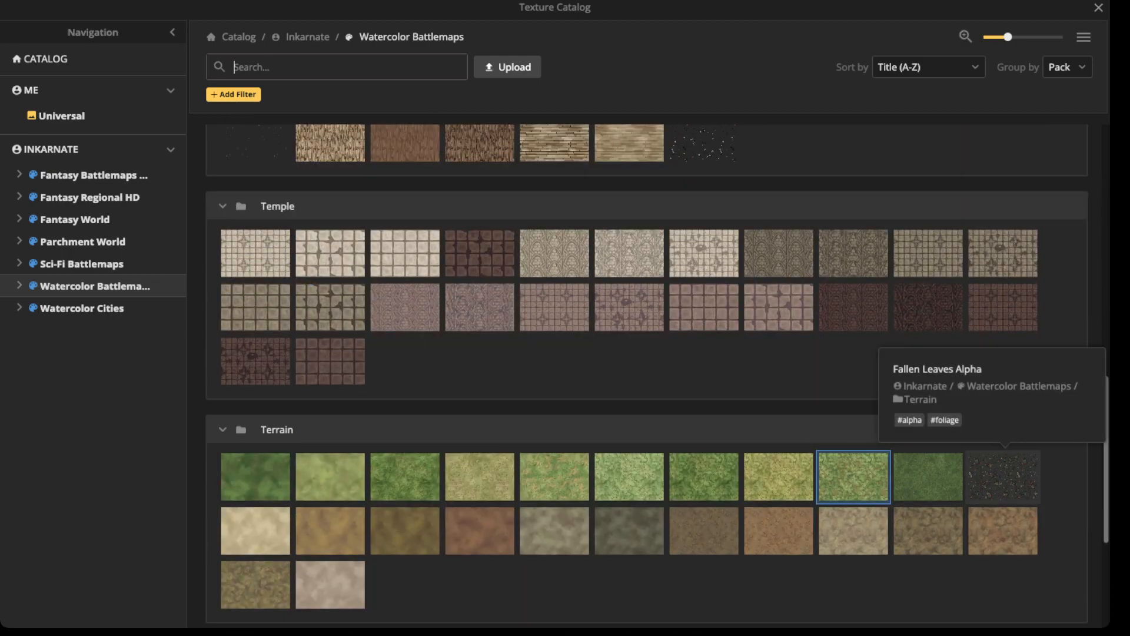
{"action": "scroll", "coordinate": [824, 471], "scroll_direction": "down", "scroll_amount": 5}
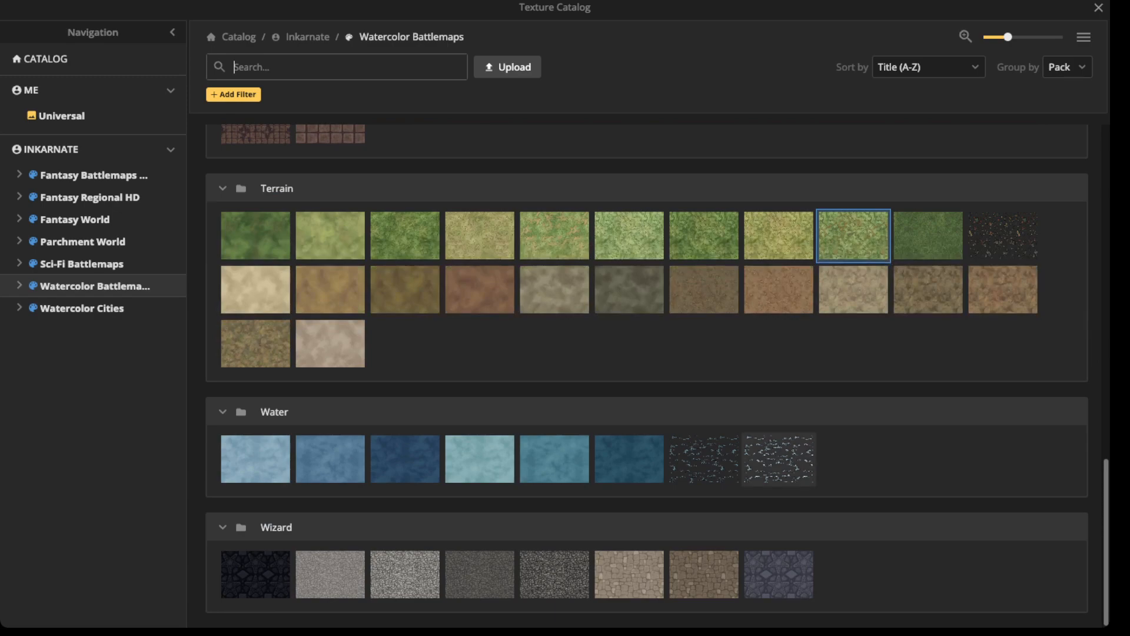
{"action": "left_click", "coordinate": [1003, 235]}
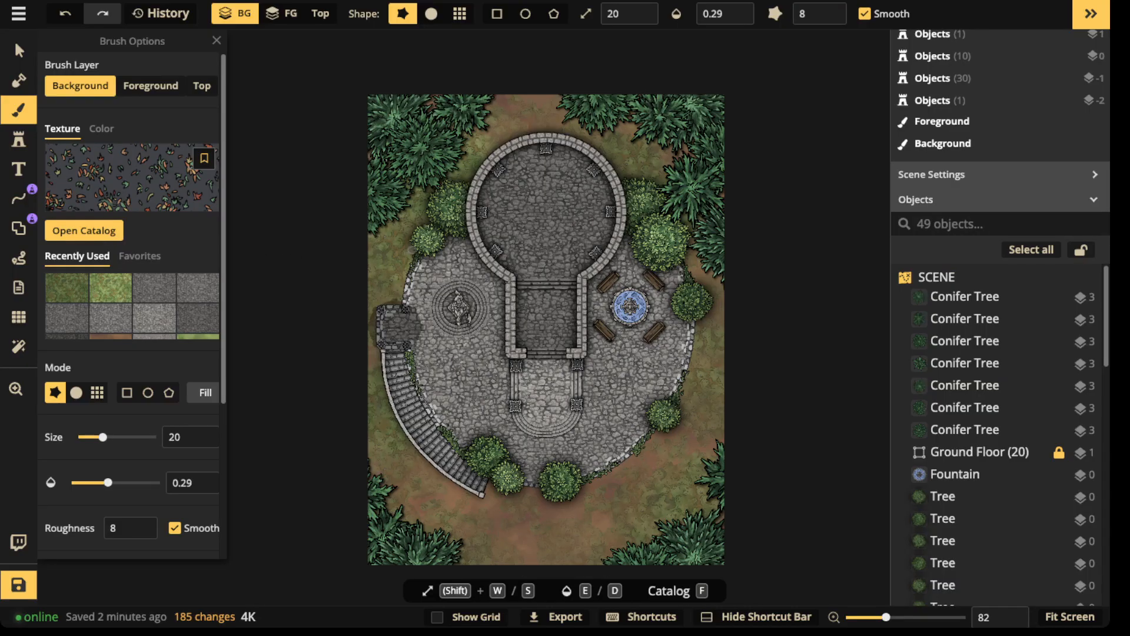
- Set the brush size to 80 and scale the fallen leaves texture to 73.39
{"action": "scroll", "coordinate": [406, 248], "scroll_direction": "up", "scroll_amount": 3}
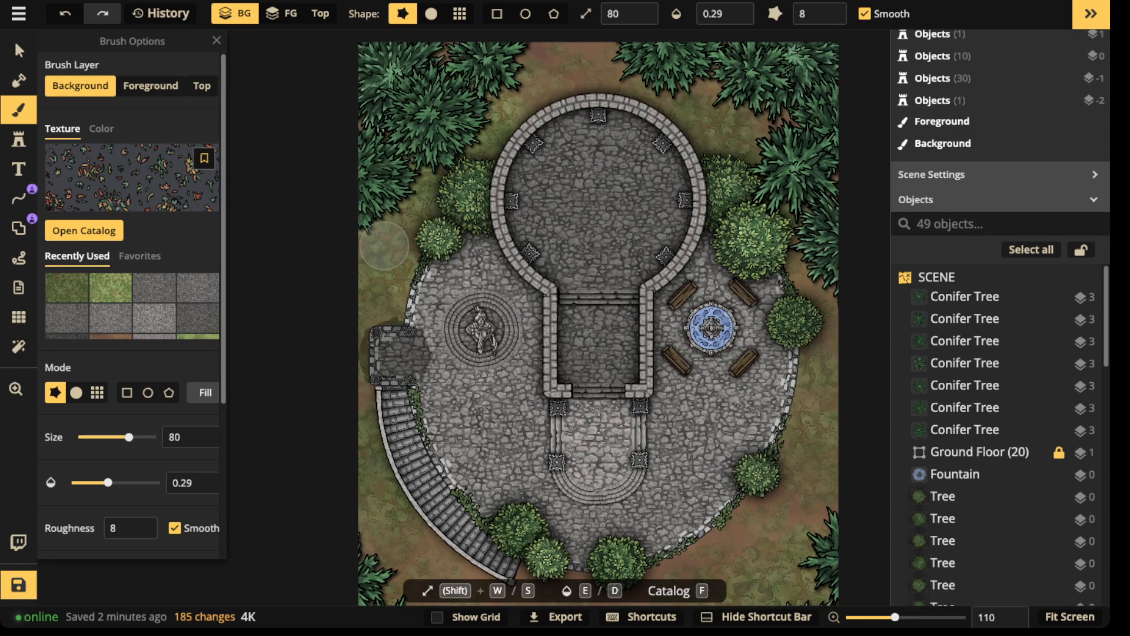
{"action": "scroll", "coordinate": [386, 242], "scroll_direction": "up", "scroll_amount": 5}
{"action": "scroll", "coordinate": [132, 299], "scroll_direction": "down", "scroll_amount": 4}
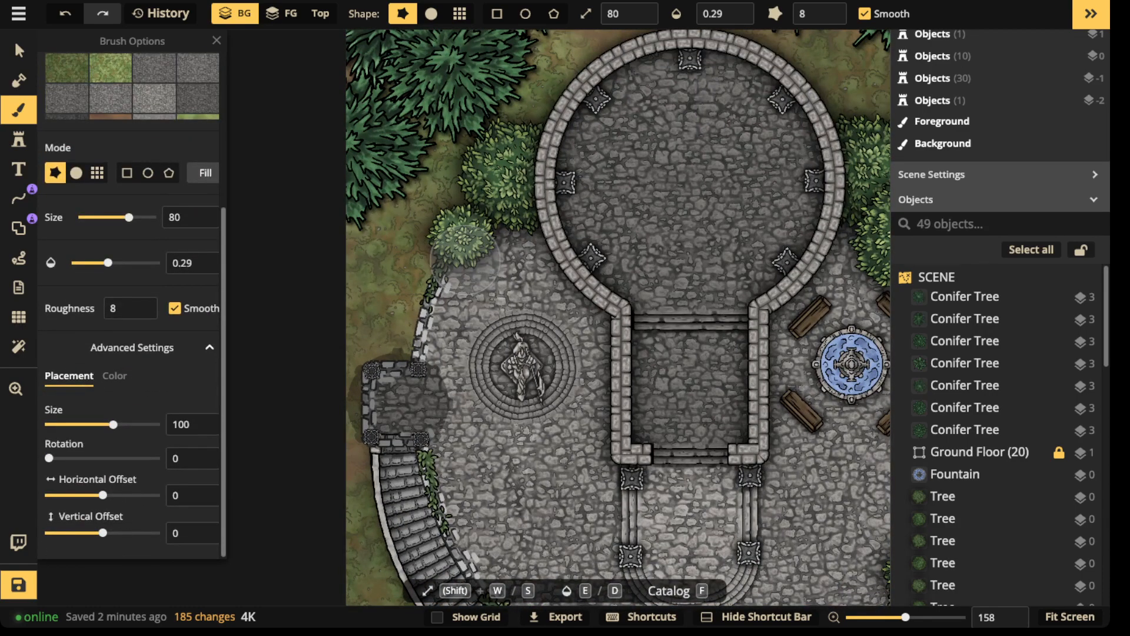
{"action": "left_click_drag", "start_coordinate": [113, 424], "coordinate": [104, 423]}
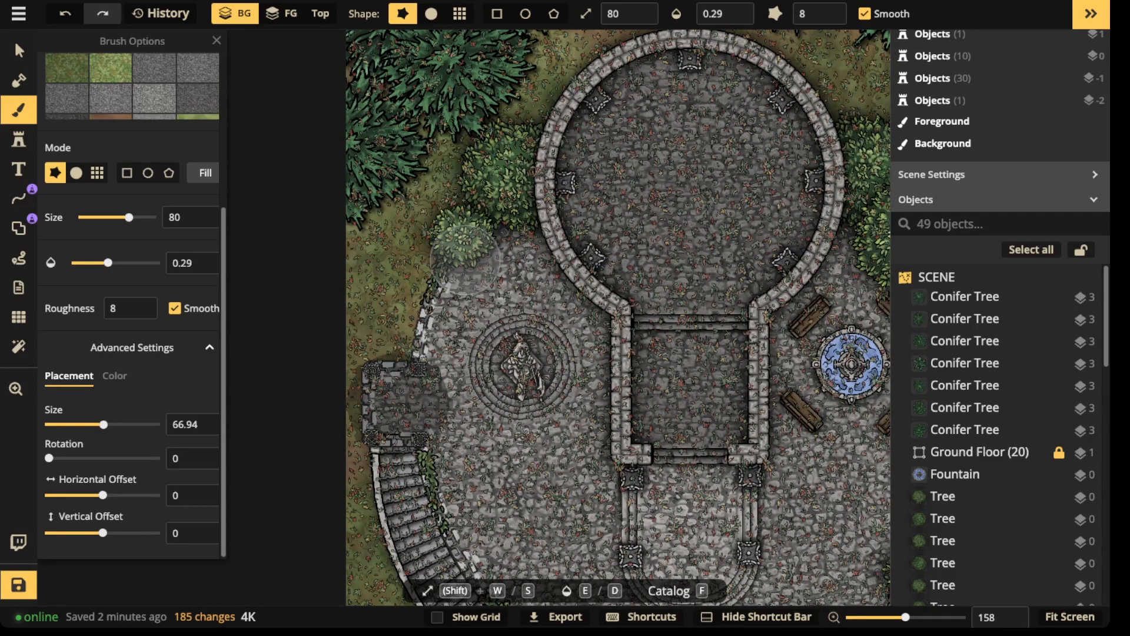
{"action": "left_click_drag", "start_coordinate": [104, 424], "coordinate": [107, 424]}
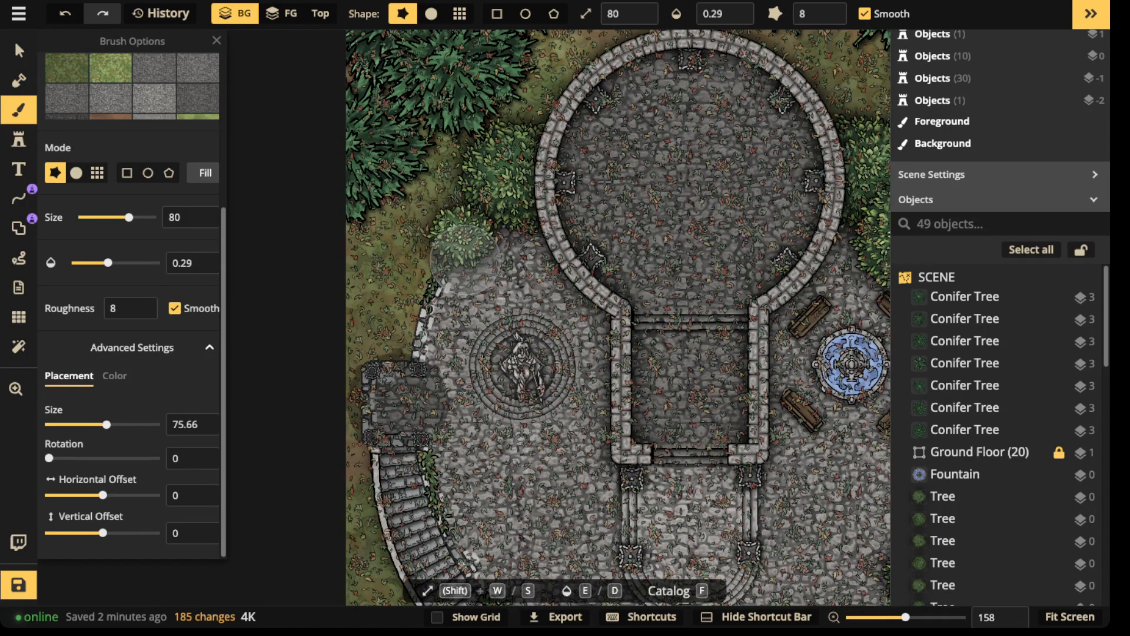
{"action": "left_click_drag", "start_coordinate": [106, 424], "coordinate": [106, 423]}
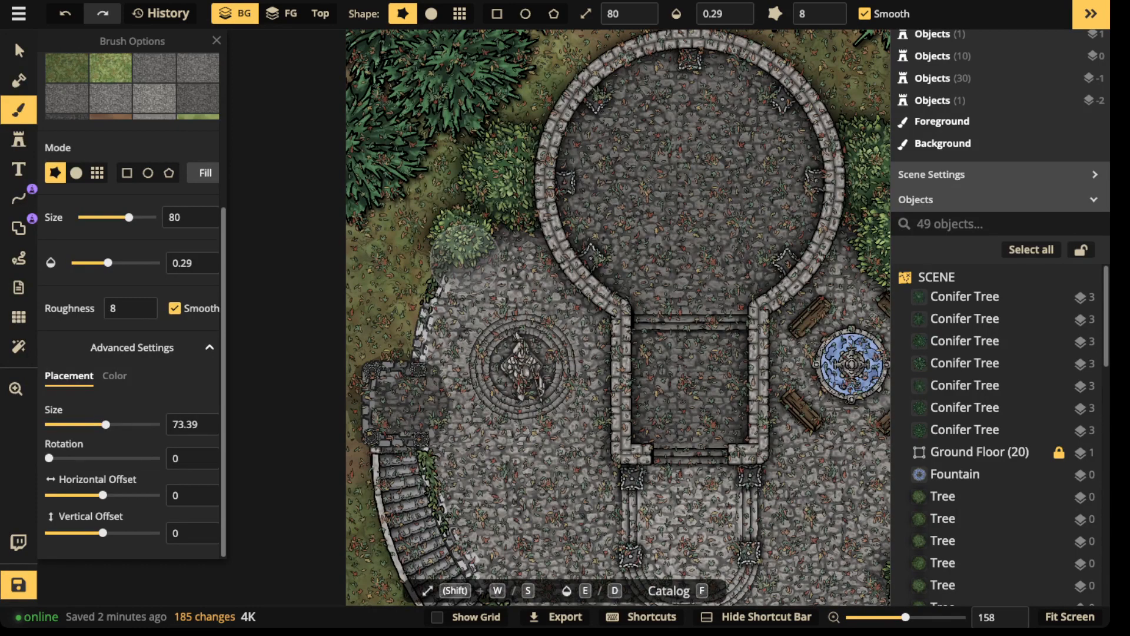
- Paint fallen leaves on the background ground between the upper-left conifers and the terrace's left edge
{"action": "mouse_move", "coordinate": [462, 248]}
{"action": "left_mouse_down"}
{"action": "mouse_move", "coordinate": [342, 226]}
{"action": "mouse_move", "coordinate": [411, 139]}
{"action": "mouse_move", "coordinate": [424, 138]}
{"action": "left_mouse_up"}
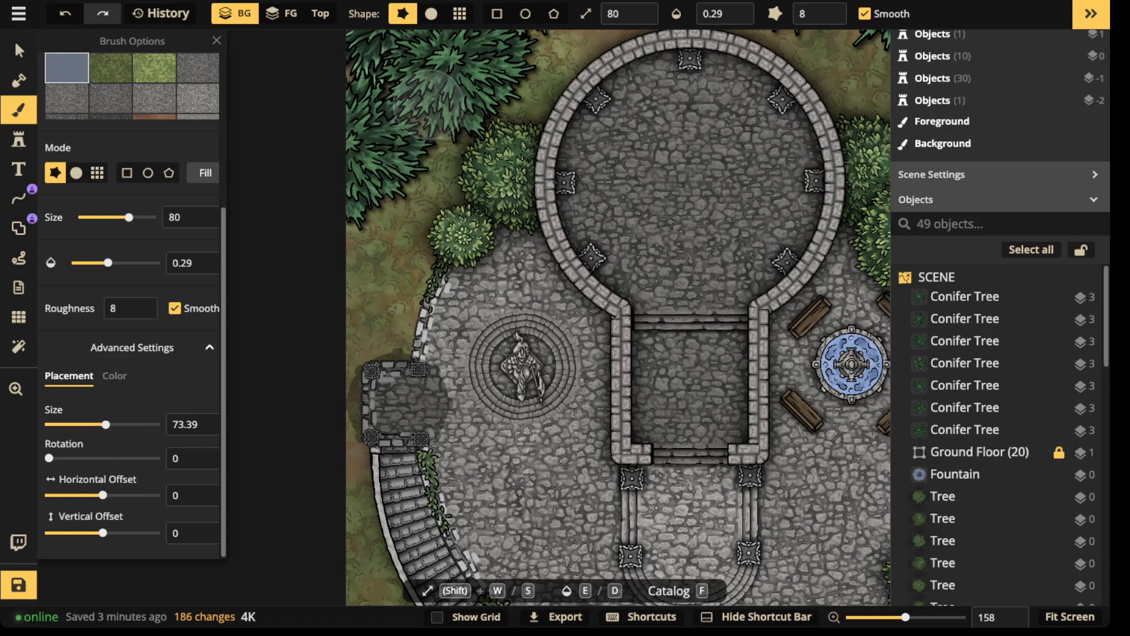
{"action": "left_click", "coordinate": [414, 147]}
{"action": "left_click", "coordinate": [448, 147]}
{"action": "left_click", "coordinate": [466, 143]}
{"action": "left_click", "coordinate": [437, 172]}
{"action": "left_click", "coordinate": [397, 175]}
{"action": "left_click", "coordinate": [395, 194]}
{"action": "left_click", "coordinate": [407, 232]}
{"action": "left_click", "coordinate": [399, 234]}
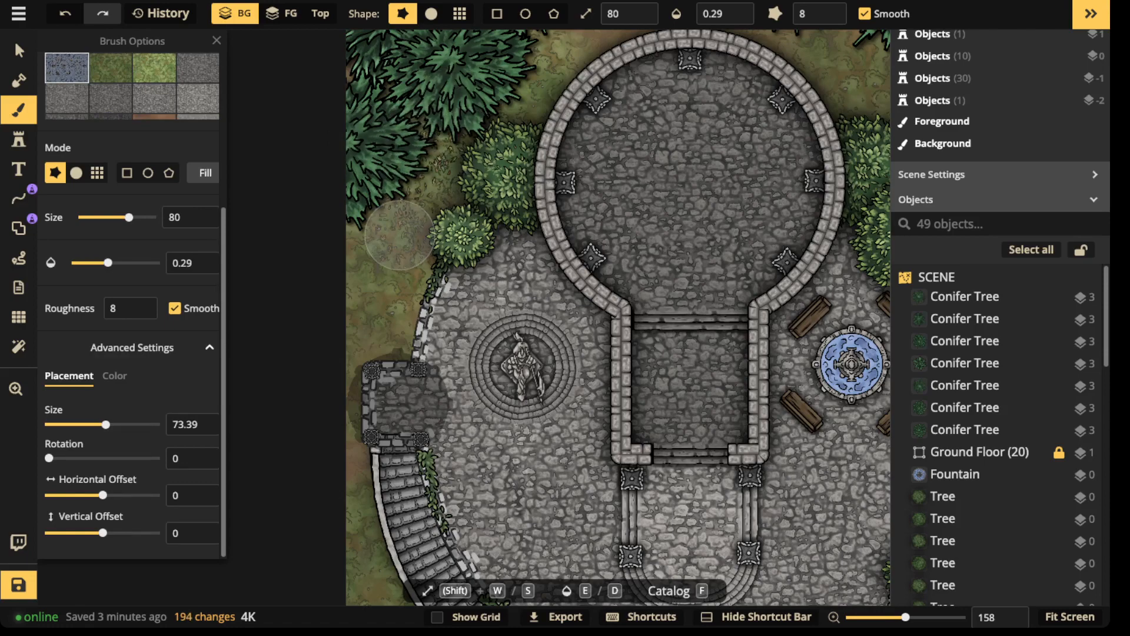
{"action": "left_click", "coordinate": [363, 223]}
{"action": "left_click", "coordinate": [391, 263]}
{"action": "left_click", "coordinate": [426, 261]}
{"action": "left_click", "coordinate": [399, 270]}
{"action": "left_click", "coordinate": [406, 289]}
- Paint fallen leaves on the grass along the upper-left and top outside of the circular temple wall
{"action": "left_click", "coordinate": [484, 160]}
{"action": "left_click", "coordinate": [494, 136]}
{"action": "left_click", "coordinate": [528, 112]}
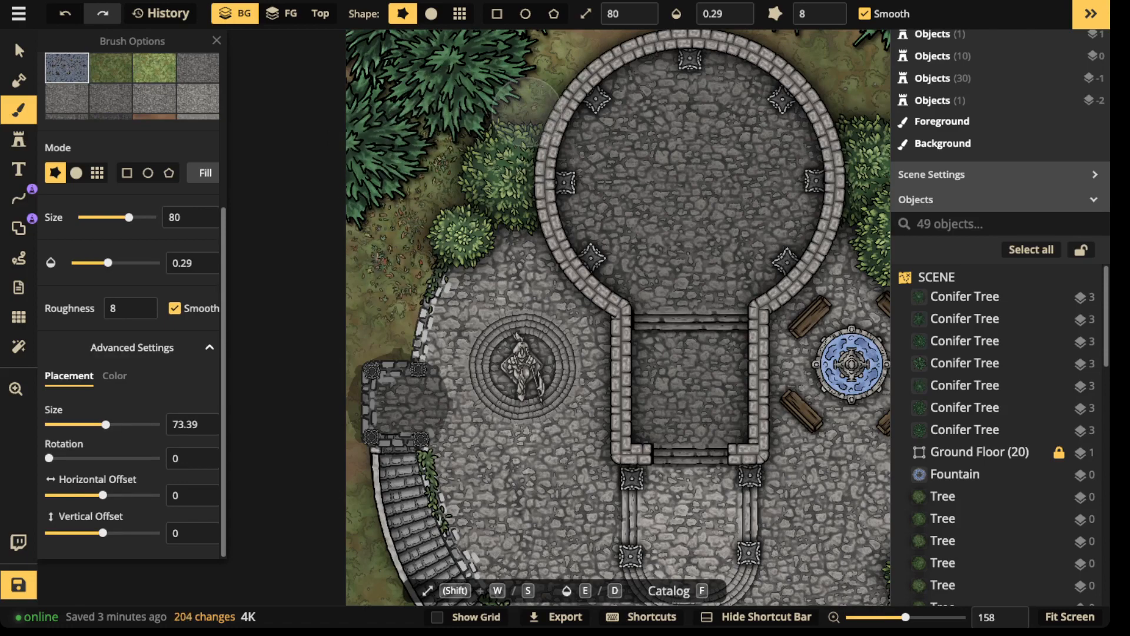
{"action": "left_click", "coordinate": [524, 94]}
{"action": "left_click", "coordinate": [515, 68]}
{"action": "left_click", "coordinate": [526, 60]}
{"action": "left_click", "coordinate": [564, 43]}
{"action": "left_click", "coordinate": [610, 41]}
{"action": "left_click", "coordinate": [728, 52]}
- Paint fallen leaves on the grass above and to the upper right of the circular temple wall
{"action": "mouse_move", "coordinate": [871, 77]}
{"action": "left_mouse_down"}
{"action": "mouse_move", "coordinate": [608, 86]}
{"action": "mouse_move", "coordinate": [563, 121]}
{"action": "left_mouse_up"}
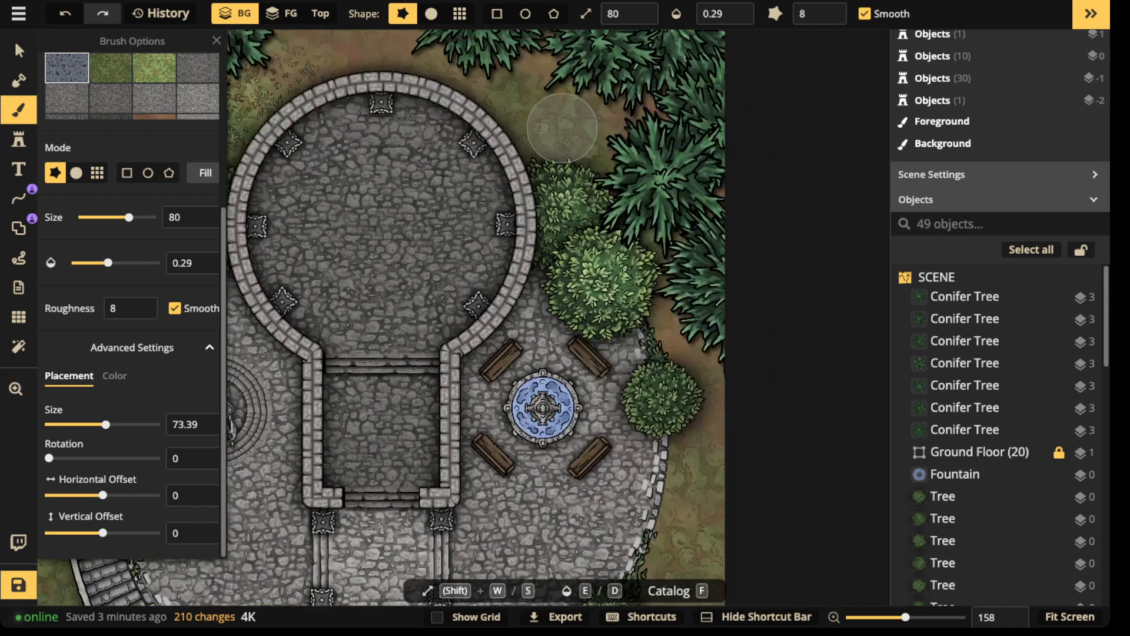
{"action": "left_click", "coordinate": [553, 135]}
{"action": "left_click", "coordinate": [544, 162]}
{"action": "left_click", "coordinate": [608, 165]}
{"action": "left_click", "coordinate": [524, 73]}
{"action": "left_click", "coordinate": [498, 85]}
{"action": "left_click", "coordinate": [438, 42]}
{"action": "left_click", "coordinate": [392, 45]}
{"action": "left_click", "coordinate": [362, 34]}
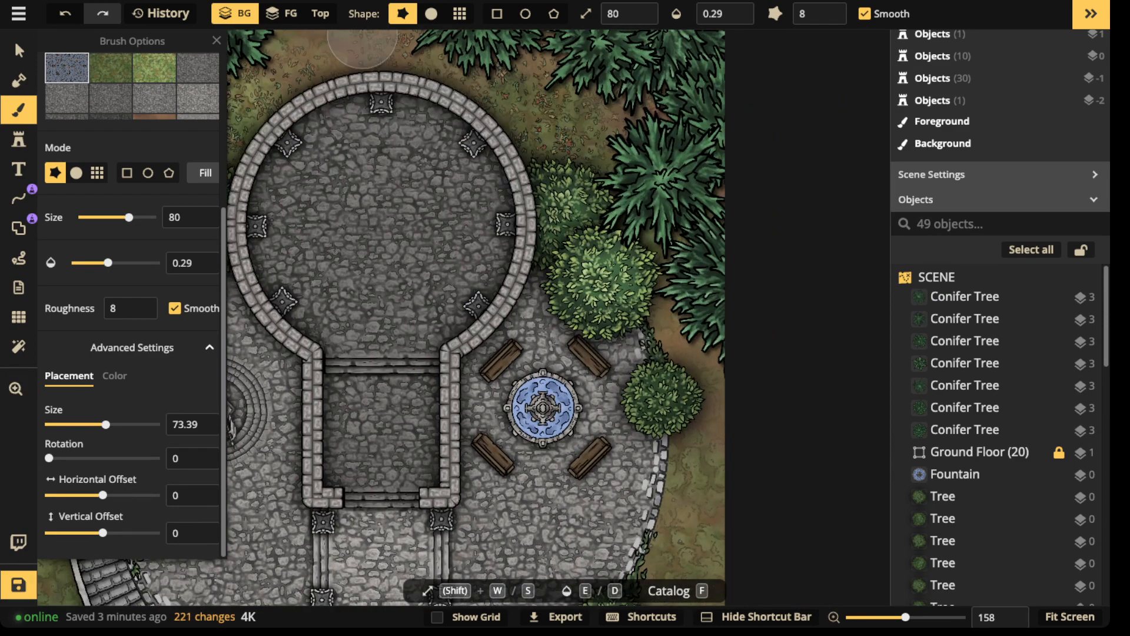
- Paint fallen leaves on the ground along the terrace's right edge, above and below the tree beside the fountain
{"action": "left_click_drag", "start_coordinate": [819, 569], "coordinate": [814, 339]}
{"action": "left_click", "coordinate": [686, 115]}
{"action": "left_click", "coordinate": [705, 120]}
{"action": "left_click", "coordinate": [696, 156]}
{"action": "left_click", "coordinate": [683, 210]}
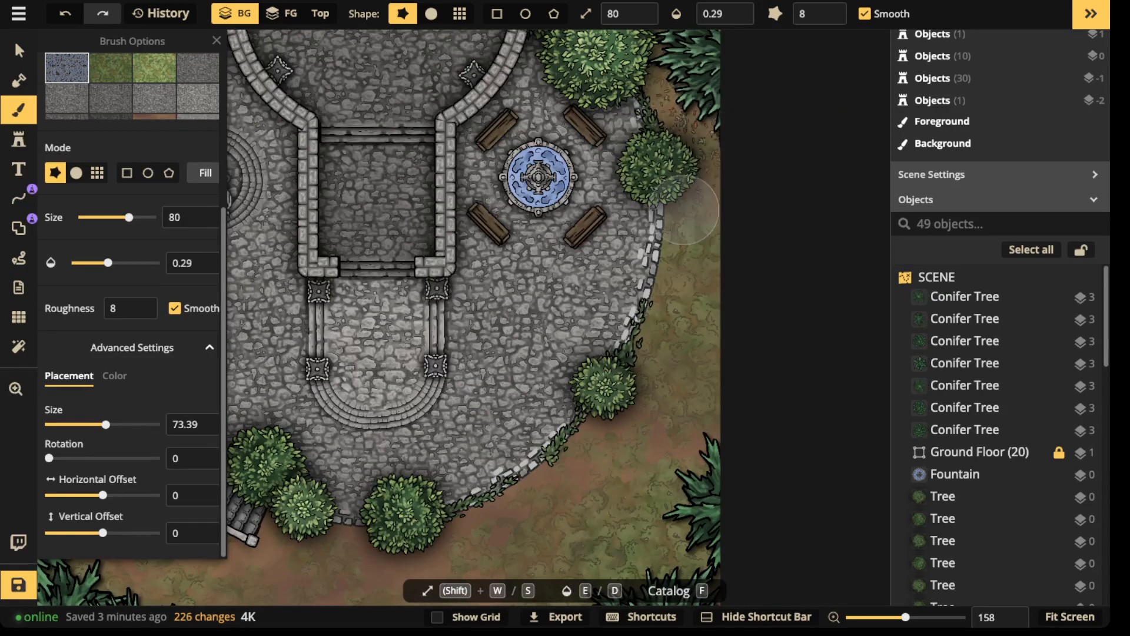
{"action": "left_click", "coordinate": [715, 217]}
{"action": "left_click", "coordinate": [707, 212]}
{"action": "left_click", "coordinate": [697, 205]}
{"action": "left_click", "coordinate": [679, 262]}
- Paint fallen leaves with brush roughness 5 on the lower-right ground between the terrace and the conifers
{"action": "left_click_drag", "start_coordinate": [683, 318], "coordinate": [801, 5]}
{"action": "scroll", "coordinate": [820, 14], "scroll_direction": "down", "scroll_amount": 3}
{"action": "left_click", "coordinate": [738, 76]}
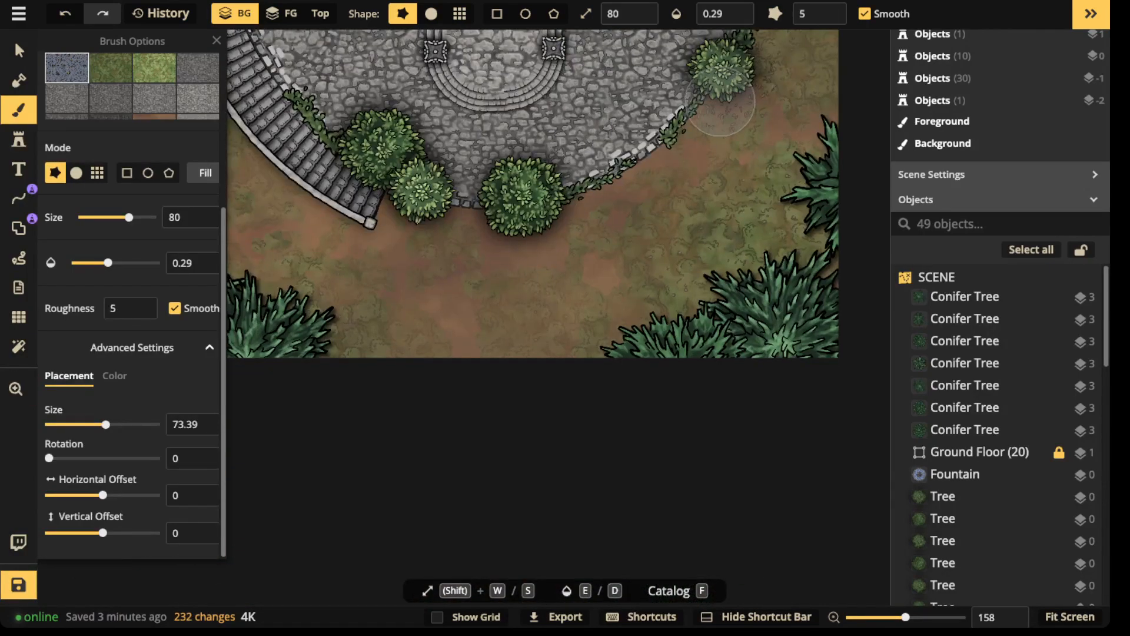
{"action": "left_click", "coordinate": [736, 97]}
{"action": "left_click", "coordinate": [770, 80]}
{"action": "left_click", "coordinate": [774, 46]}
{"action": "left_click", "coordinate": [798, 156]}
{"action": "left_click", "coordinate": [796, 177]}
{"action": "left_click", "coordinate": [775, 182]}
{"action": "left_click", "coordinate": [756, 200]}
{"action": "left_click", "coordinate": [776, 239]}
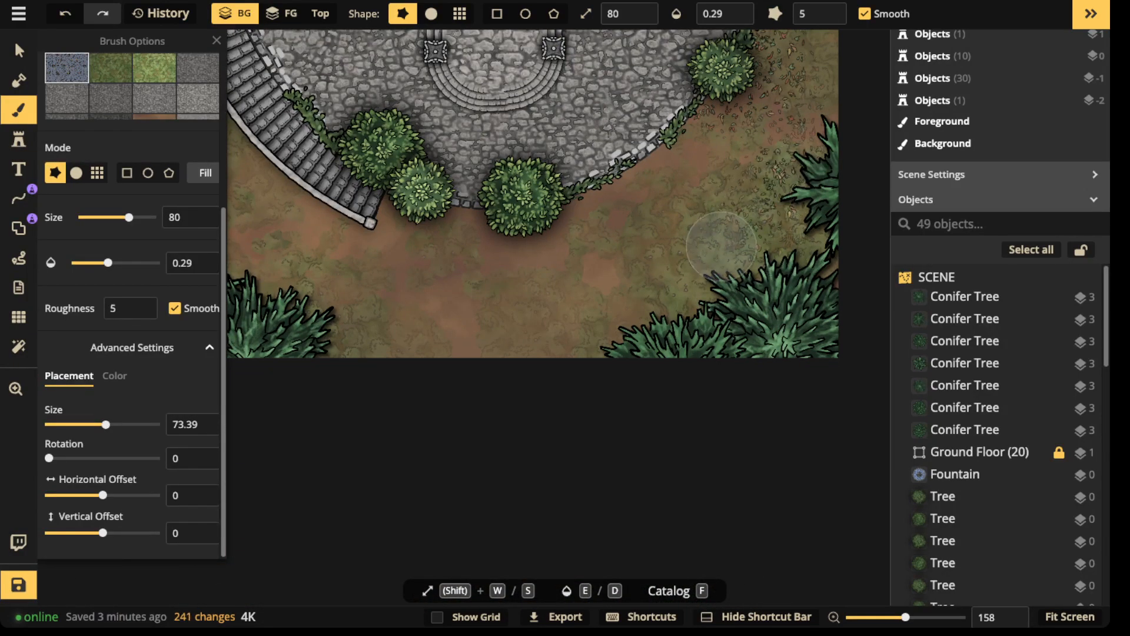
- Paint fallen leaves along the ground below the terrace, from the lower-right conifers to the bottom-centre trees
{"action": "left_click", "coordinate": [709, 257]}
{"action": "left_click", "coordinate": [681, 282]}
{"action": "left_click", "coordinate": [617, 318]}
{"action": "left_click", "coordinate": [585, 291]}
{"action": "left_click", "coordinate": [550, 252]}
{"action": "left_click", "coordinate": [544, 223]}
{"action": "left_click", "coordinate": [446, 238]}
{"action": "left_click", "coordinate": [433, 213]}
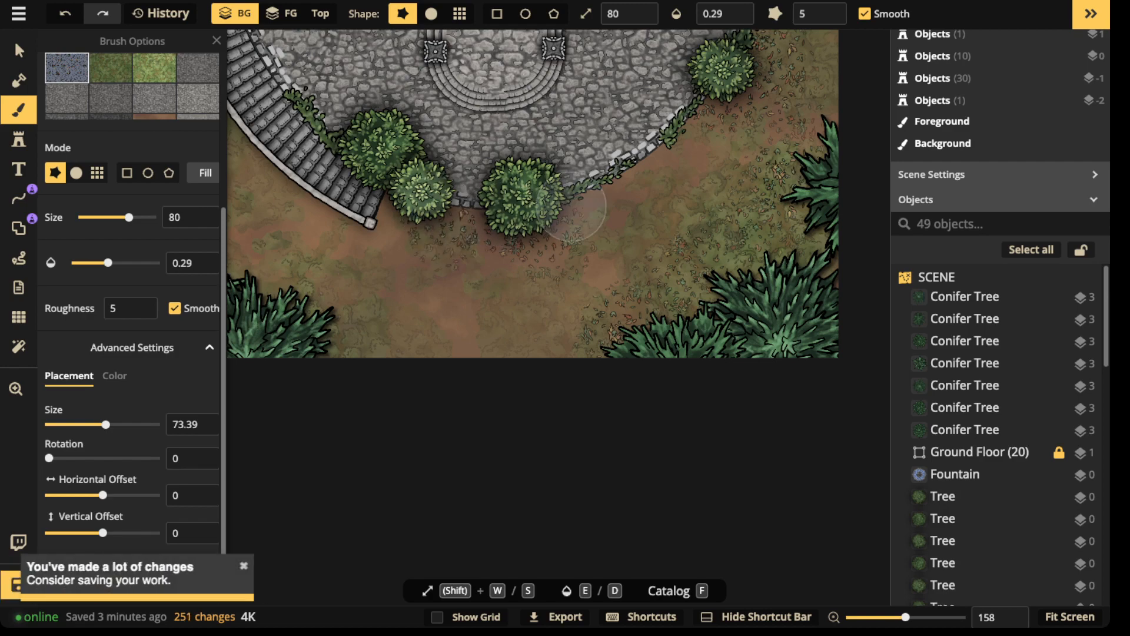
{"action": "left_click", "coordinate": [613, 193]}
- Paint fallen leaves on the ground around the foot of the curved stairs and the lower-left conifers
{"action": "left_click", "coordinate": [402, 197]}
{"action": "left_click", "coordinate": [339, 205]}
{"action": "mouse_move", "coordinate": [326, 260]}
{"action": "left_mouse_down"}
{"action": "mouse_move", "coordinate": [360, 269]}
{"action": "mouse_move", "coordinate": [482, 262]}
{"action": "left_mouse_up"}
{"action": "left_click", "coordinate": [396, 273]}
{"action": "left_click", "coordinate": [399, 255]}
{"action": "left_click", "coordinate": [345, 231]}
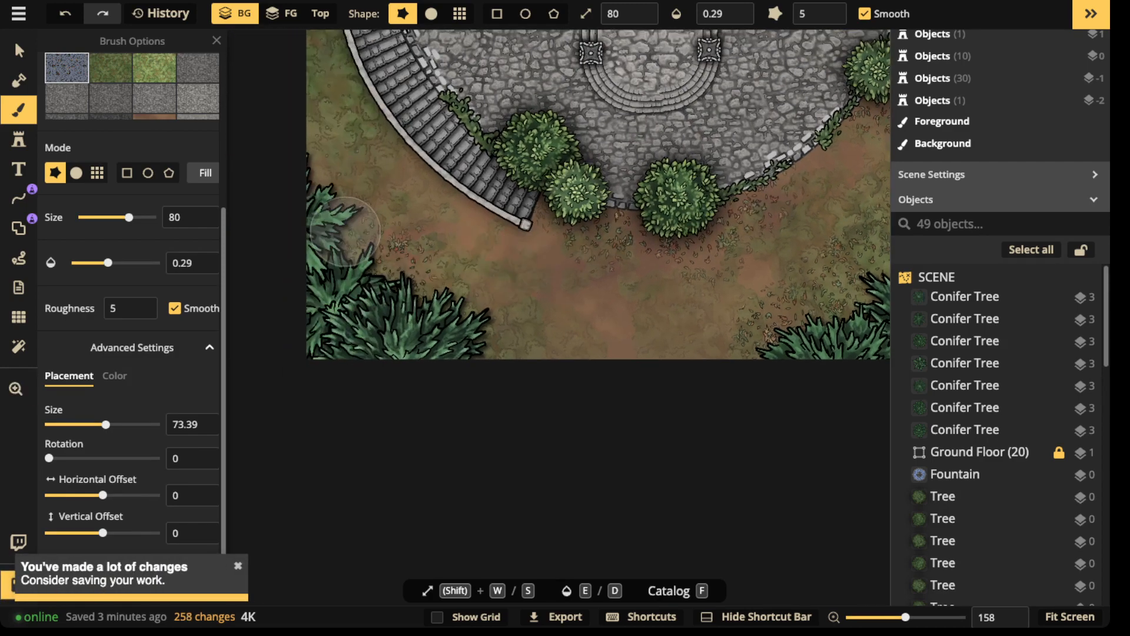
{"action": "left_click", "coordinate": [345, 231]}
{"action": "left_click", "coordinate": [352, 183]}
{"action": "left_click", "coordinate": [407, 295]}
{"action": "left_click", "coordinate": [465, 269]}
{"action": "left_click", "coordinate": [474, 270]}
{"action": "left_click", "coordinate": [511, 321]}
{"action": "left_click", "coordinate": [528, 328]}
- Paint fallen leaves on the strip of ground along the map's left edge, outside the stairs and landing
{"action": "mouse_move", "coordinate": [507, 122]}
{"action": "left_mouse_down"}
{"action": "mouse_move", "coordinate": [527, 359]}
{"action": "mouse_move", "coordinate": [551, 459]}
{"action": "left_mouse_up"}
{"action": "left_click", "coordinate": [343, 264]}
{"action": "left_click", "coordinate": [356, 234]}
{"action": "left_click", "coordinate": [360, 218]}
{"action": "left_click", "coordinate": [360, 199]}
{"action": "left_click_drag", "start_coordinate": [366, 95], "coordinate": [350, 175]}
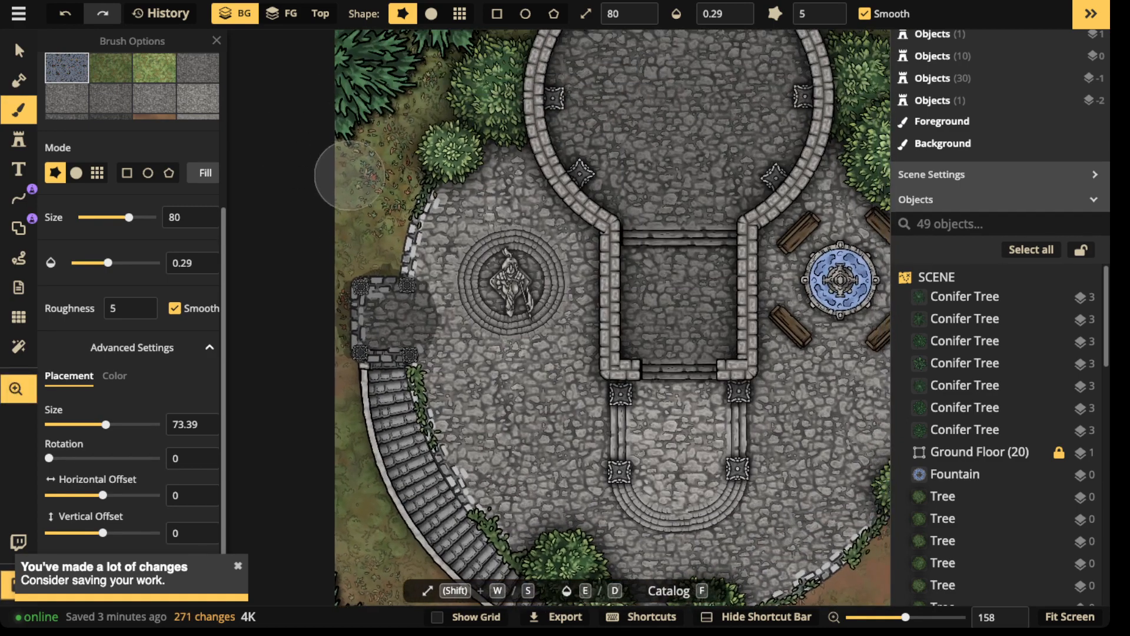
- Try to paint fallen leaves on the lower terrace paving with the brush on the background layer
{"action": "left_click_drag", "start_coordinate": [438, 318], "coordinate": [424, 62]}
{"action": "scroll", "coordinate": [531, 285], "scroll_direction": "up", "scroll_amount": 2}
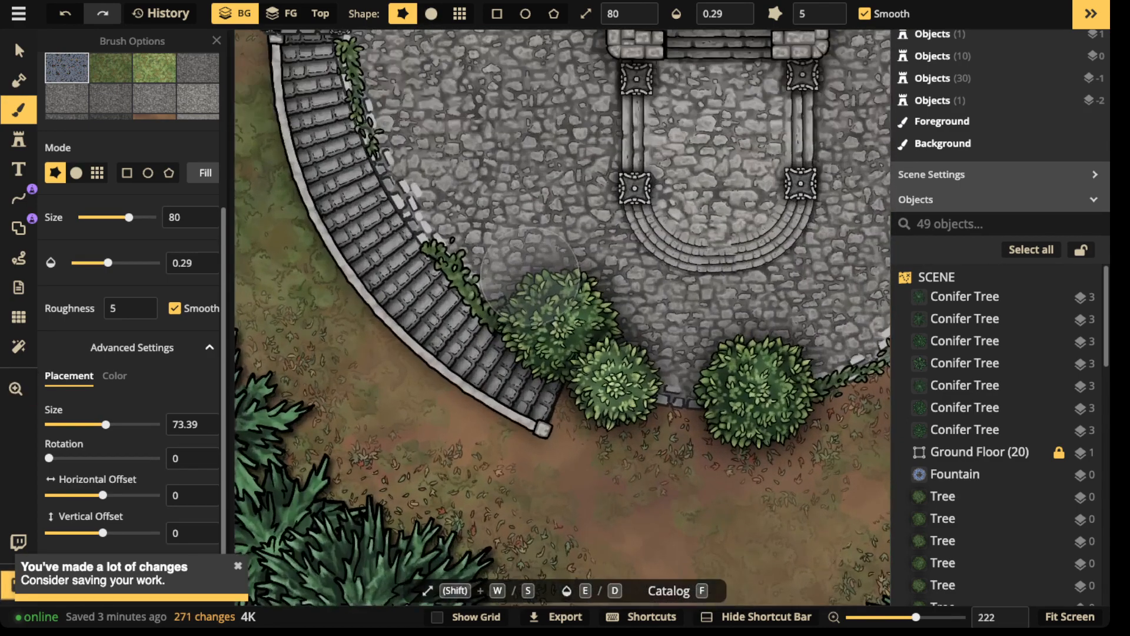
{"action": "mouse_move", "coordinate": [531, 277]}
{"action": "left_mouse_down"}
{"action": "mouse_move", "coordinate": [407, 163]}
{"action": "mouse_move", "coordinate": [445, 278]}
{"action": "left_mouse_up"}
{"action": "left_click", "coordinate": [676, 353]}
{"action": "left_click", "coordinate": [608, 353]}
{"action": "scroll", "coordinate": [132, 147], "scroll_direction": "up", "scroll_amount": 1}
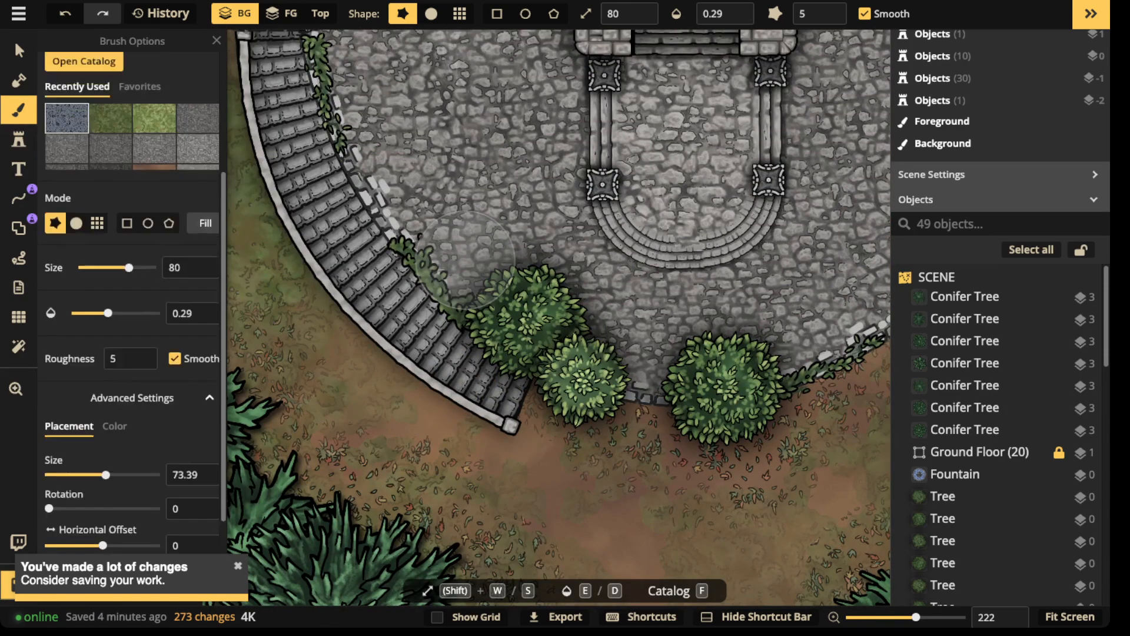
- Switch the brush to the foreground layer and paint fallen leaves on the paving around the two lower-left trees
{"action": "scroll", "coordinate": [132, 147], "scroll_direction": "up", "scroll_amount": 2}
{"action": "left_click", "coordinate": [150, 85]}
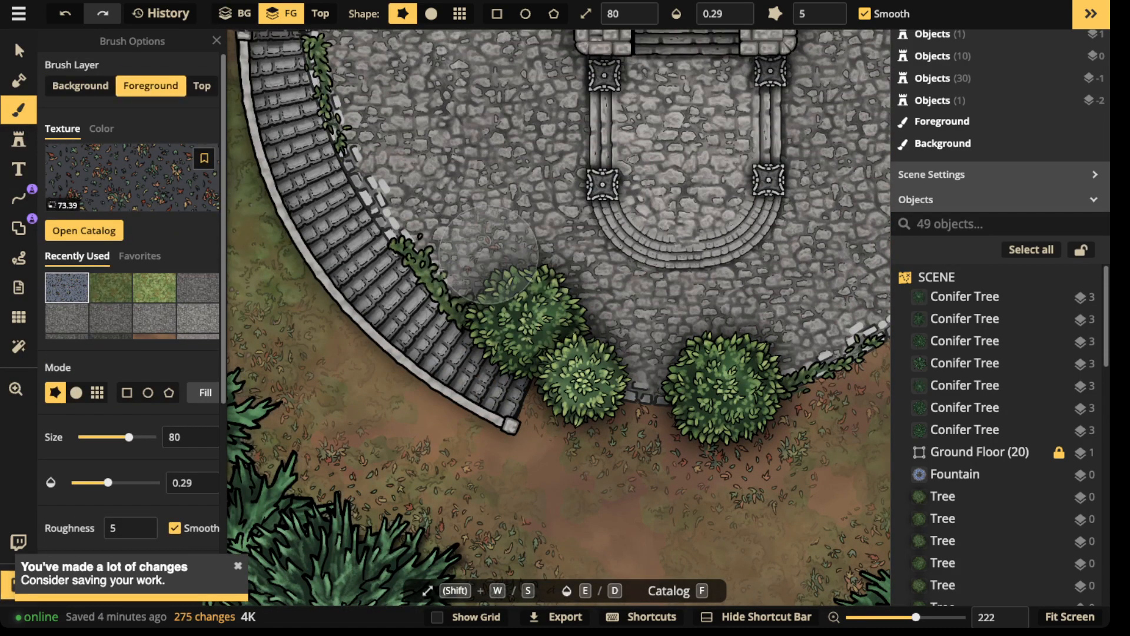
{"action": "left_click", "coordinate": [489, 258]}
{"action": "left_click", "coordinate": [547, 274]}
{"action": "left_click", "coordinate": [552, 273]}
{"action": "left_click", "coordinate": [562, 280]}
{"action": "left_click", "coordinate": [572, 282]}
{"action": "left_click", "coordinate": [613, 327]}
{"action": "left_click", "coordinate": [621, 336]}
- Paint fallen leaves on the foreground paving around the upper side of the bottom-centre tree
{"action": "left_click", "coordinate": [665, 351]}
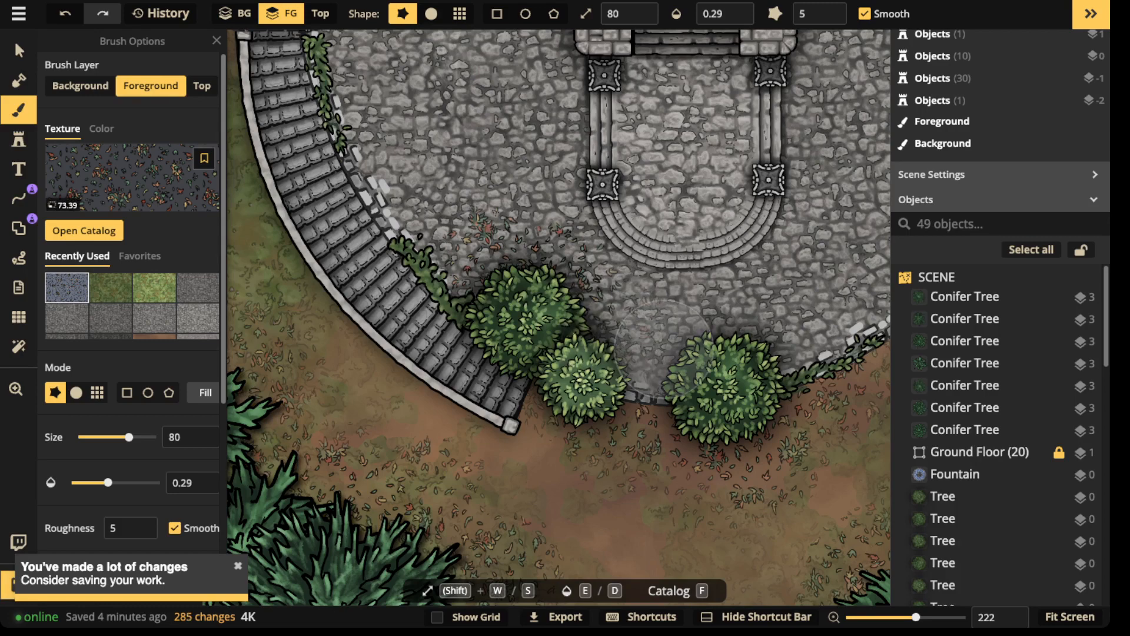
{"action": "left_click", "coordinate": [694, 343]}
{"action": "left_click", "coordinate": [710, 327]}
{"action": "left_click", "coordinate": [768, 334]}
{"action": "left_click", "coordinate": [797, 309]}
{"action": "left_click", "coordinate": [798, 308]}
{"action": "left_click", "coordinate": [799, 308]}
- Paint fallen leaves on the terrace's right side, around the lower-right tree and below the tree beside the fountain
{"action": "left_click_drag", "start_coordinate": [798, 309], "coordinate": [666, 389]}
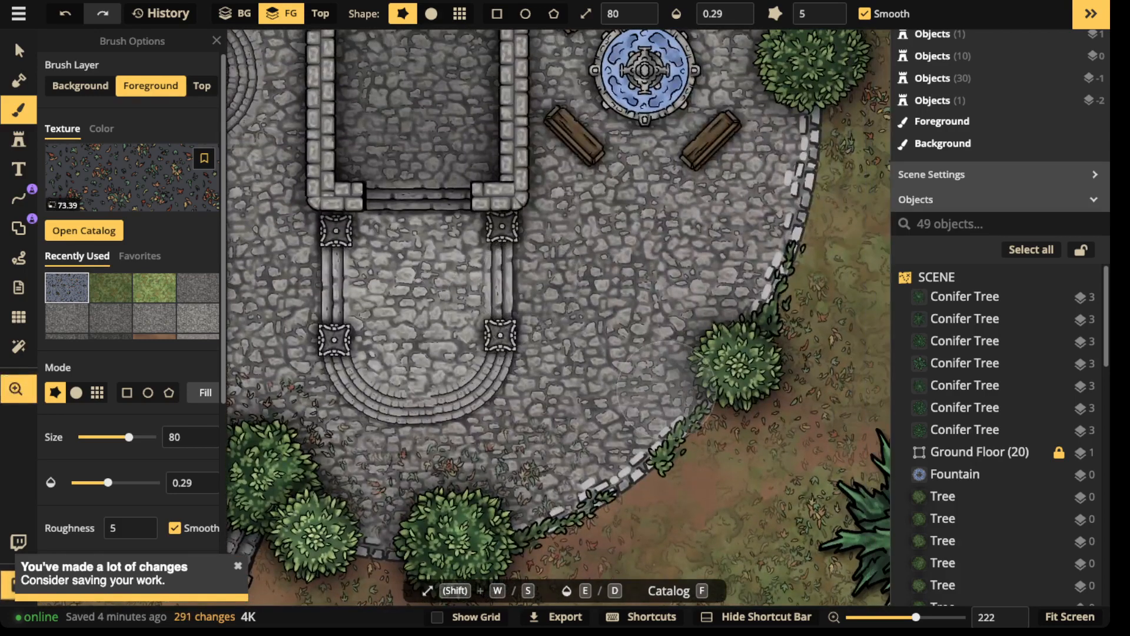
{"action": "left_click", "coordinate": [704, 325]}
{"action": "left_click", "coordinate": [706, 327]}
{"action": "left_click", "coordinate": [666, 384]}
{"action": "left_click", "coordinate": [785, 139]}
{"action": "left_click", "coordinate": [761, 119]}
{"action": "left_click", "coordinate": [758, 115]}
- Paint fallen leaves on the paving around the fountain's upper benches and the neighbouring trees
{"action": "left_click_drag", "start_coordinate": [714, 82], "coordinate": [716, 265]}
{"action": "left_click", "coordinate": [747, 190]}
{"action": "left_click", "coordinate": [747, 189]}
{"action": "left_click", "coordinate": [672, 165]}
{"action": "left_click", "coordinate": [656, 134]}
{"action": "left_click", "coordinate": [617, 82]}
{"action": "left_click", "coordinate": [620, 98]}
{"action": "left_click", "coordinate": [603, 142]}
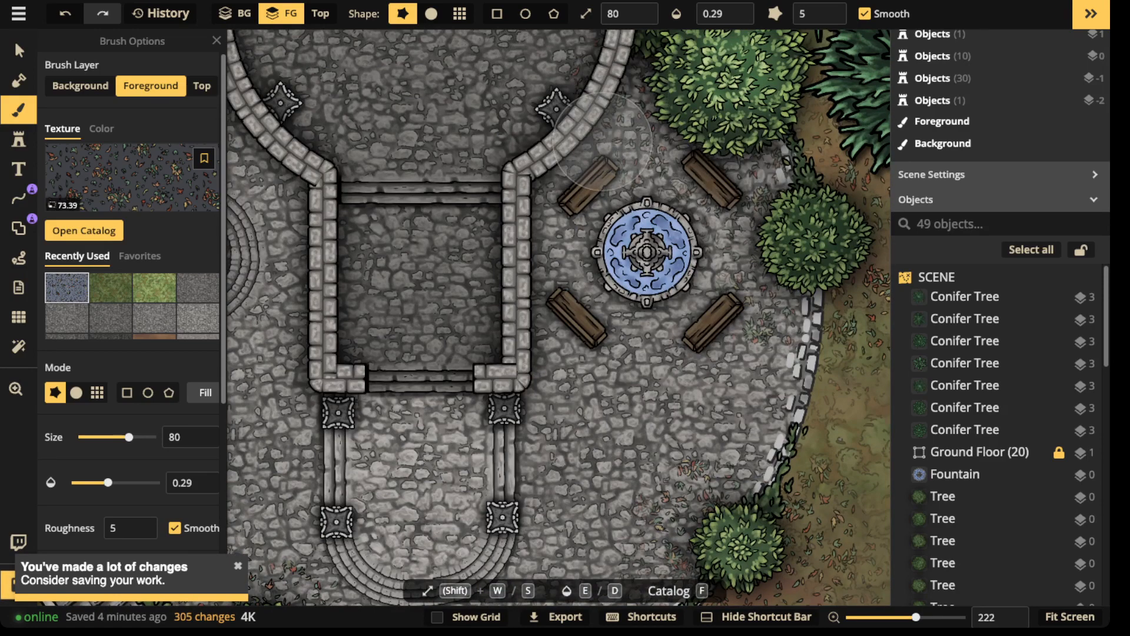
{"action": "left_click", "coordinate": [615, 148]}
{"action": "left_click", "coordinate": [677, 143]}
{"action": "left_click", "coordinate": [711, 160]}
{"action": "left_click", "coordinate": [726, 234]}
{"action": "left_click", "coordinate": [738, 243]}
{"action": "left_click", "coordinate": [747, 252]}
- Paint fallen leaves on the paving between the statue and the upper-left tree
{"action": "left_click_drag", "start_coordinate": [383, 241], "coordinate": [641, 229]}
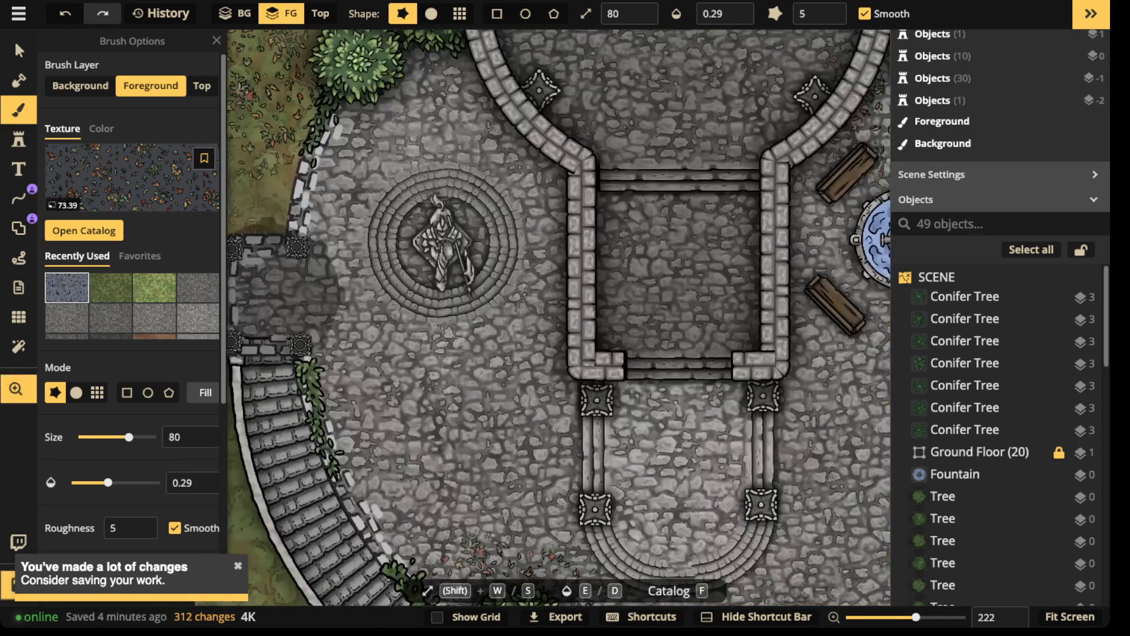
{"action": "left_click", "coordinate": [424, 100]}
{"action": "left_click", "coordinate": [429, 83]}
{"action": "left_click", "coordinate": [396, 107]}
{"action": "left_click", "coordinate": [380, 121]}
{"action": "left_click", "coordinate": [450, 130]}
{"action": "left_click", "coordinate": [453, 141]}
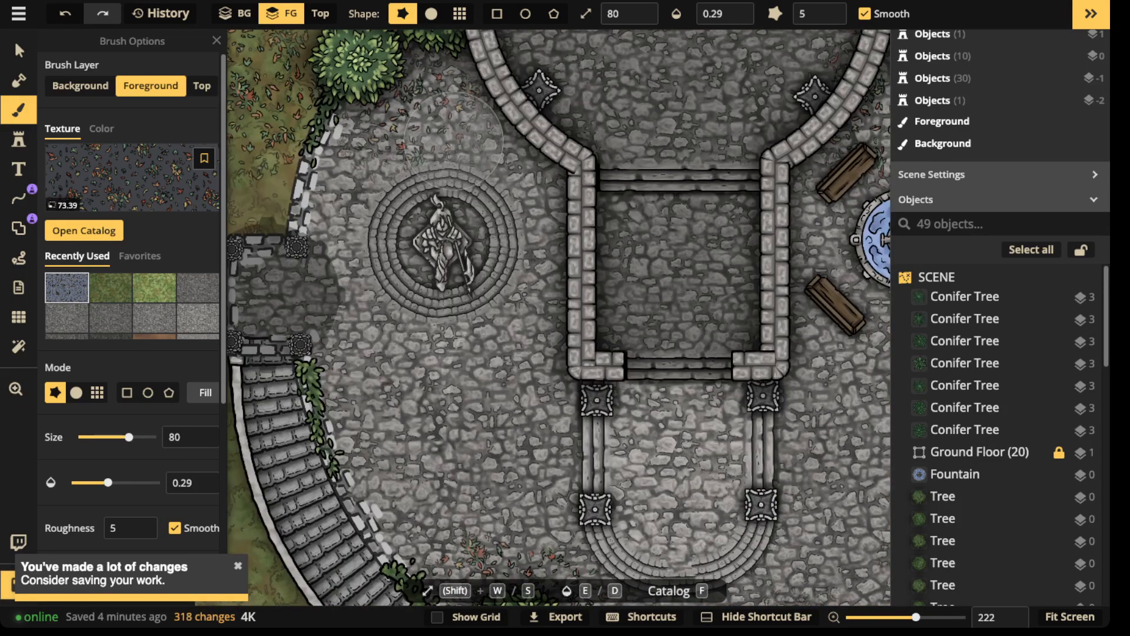
- Switch to the Select tool, bring the whole map into view and save it
{"action": "scroll", "coordinate": [132, 289], "scroll_direction": "down", "scroll_amount": 4}
{"action": "left_click", "coordinate": [18, 51]}
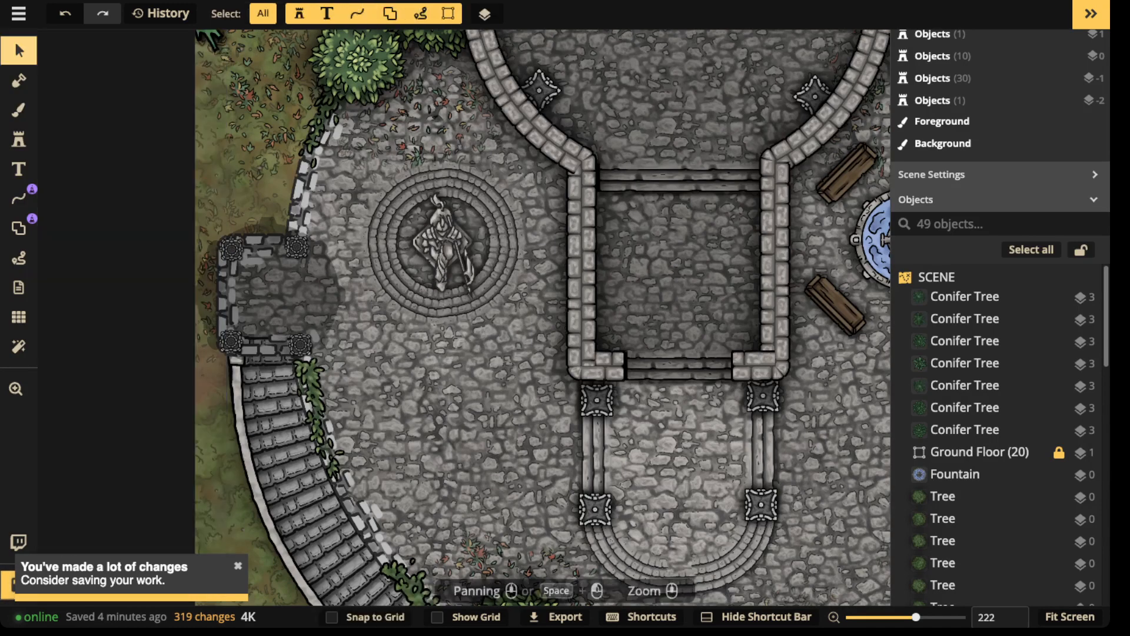
{"action": "scroll", "coordinate": [439, 278], "scroll_direction": "down", "scroll_amount": 5}
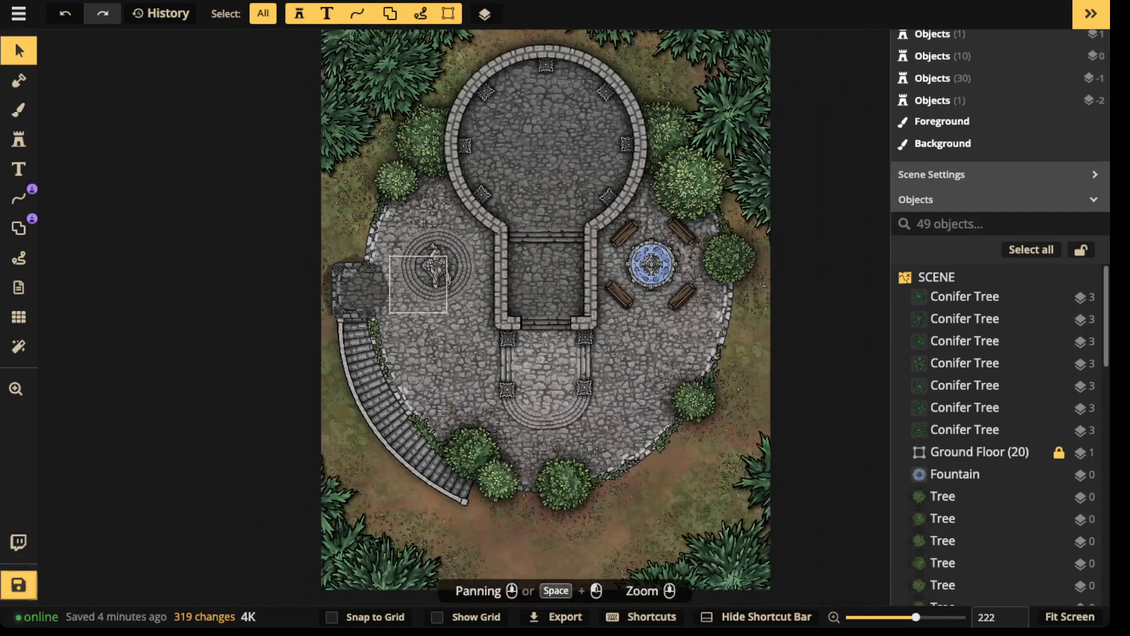
{"action": "left_click_drag", "start_coordinate": [478, 362], "coordinate": [426, 359]}
{"action": "scroll", "coordinate": [435, 257], "scroll_direction": "down", "scroll_amount": 2}
{"action": "key", "text": "ctrl+s"}
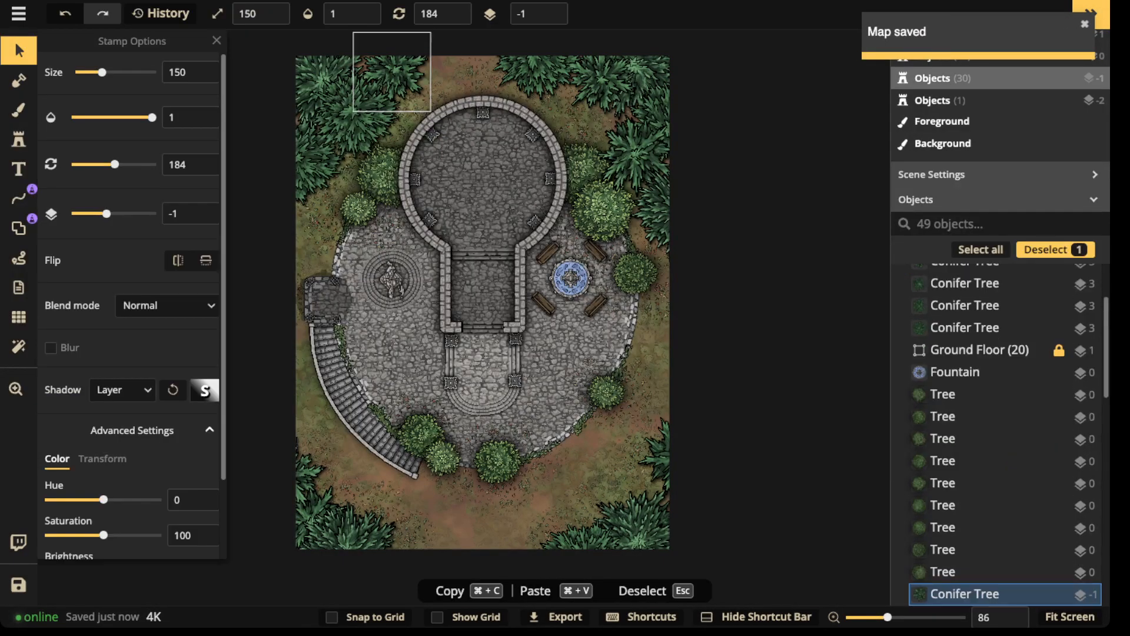
- Select all stamps matching the large upper-left conifer tree and open their shadow type options
{"action": "left_click", "coordinate": [352, 111]}
{"action": "left_click_drag", "start_coordinate": [352, 110], "coordinate": [348, 104]}
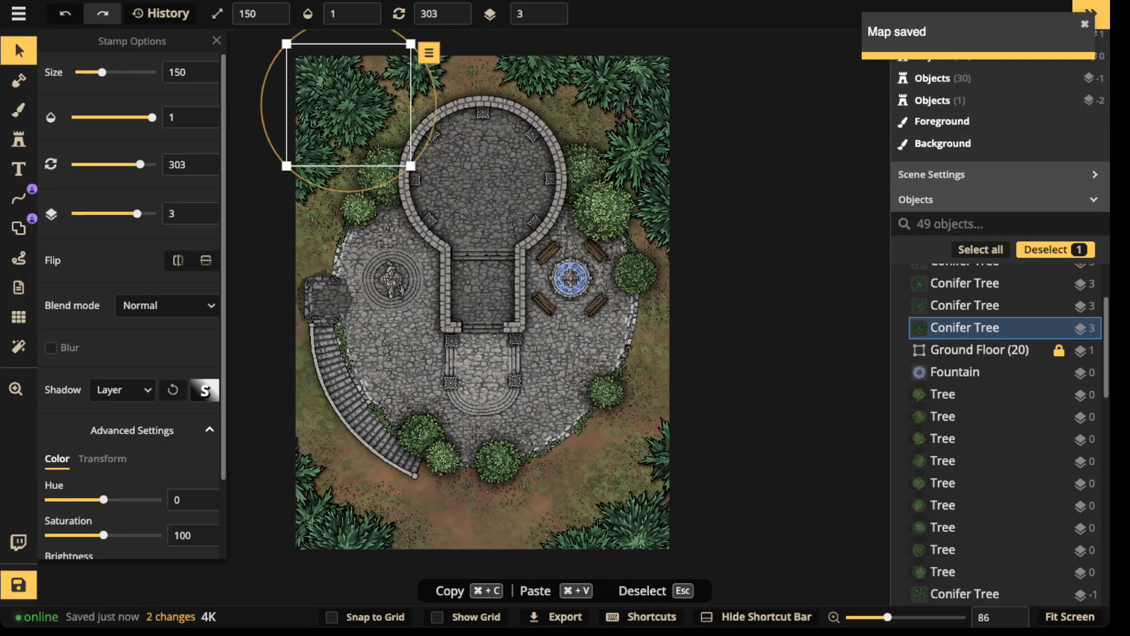
{"action": "left_click", "coordinate": [428, 53]}
{"action": "mouse_move", "coordinate": [471, 76]}
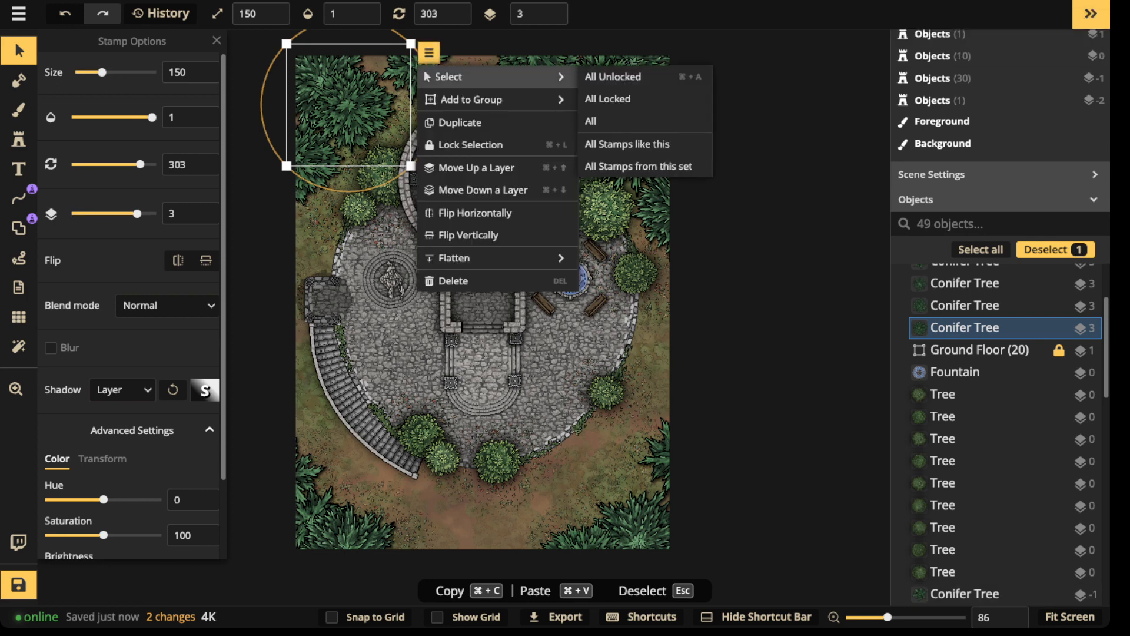
{"action": "left_click", "coordinate": [638, 144]}
{"action": "left_click", "coordinate": [122, 389]}
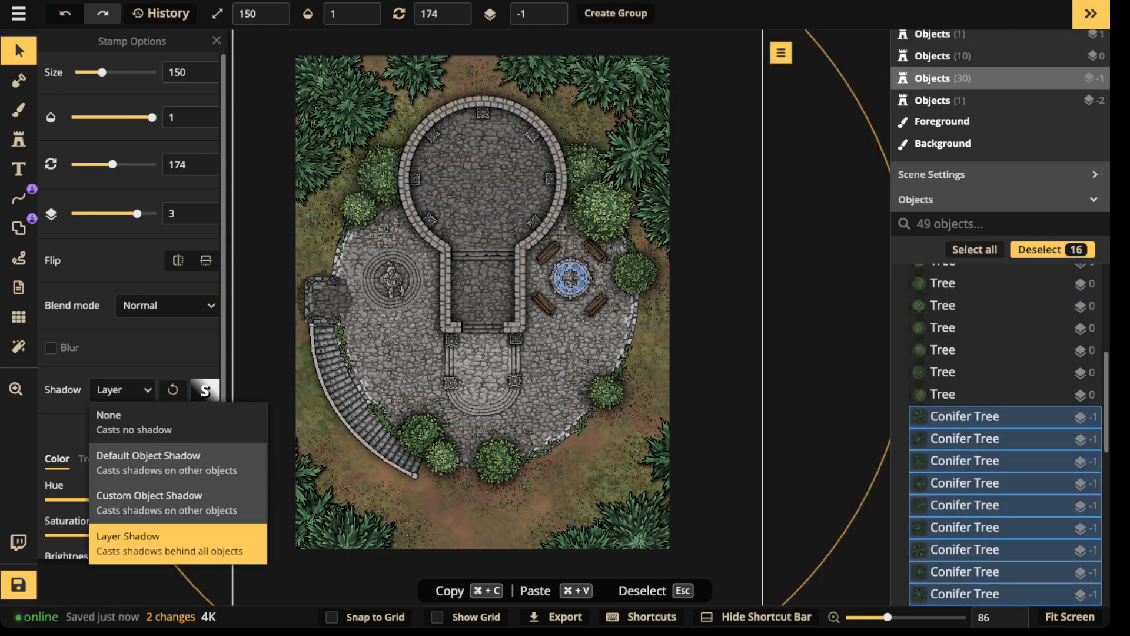
- Give the selected conifer trees a custom object shadow with 0 horizontal and vertical offset, intensity 1.63 and blur 14.3
{"action": "left_click", "coordinate": [136, 496]}
{"action": "left_click", "coordinate": [204, 389]}
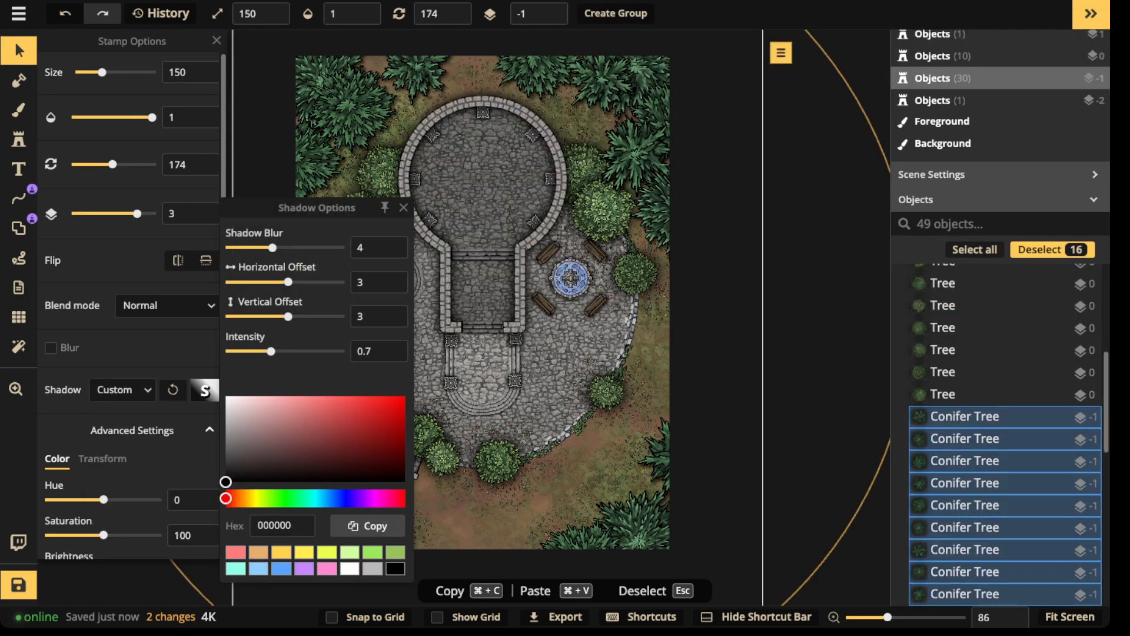
{"action": "type", "text": "0"}
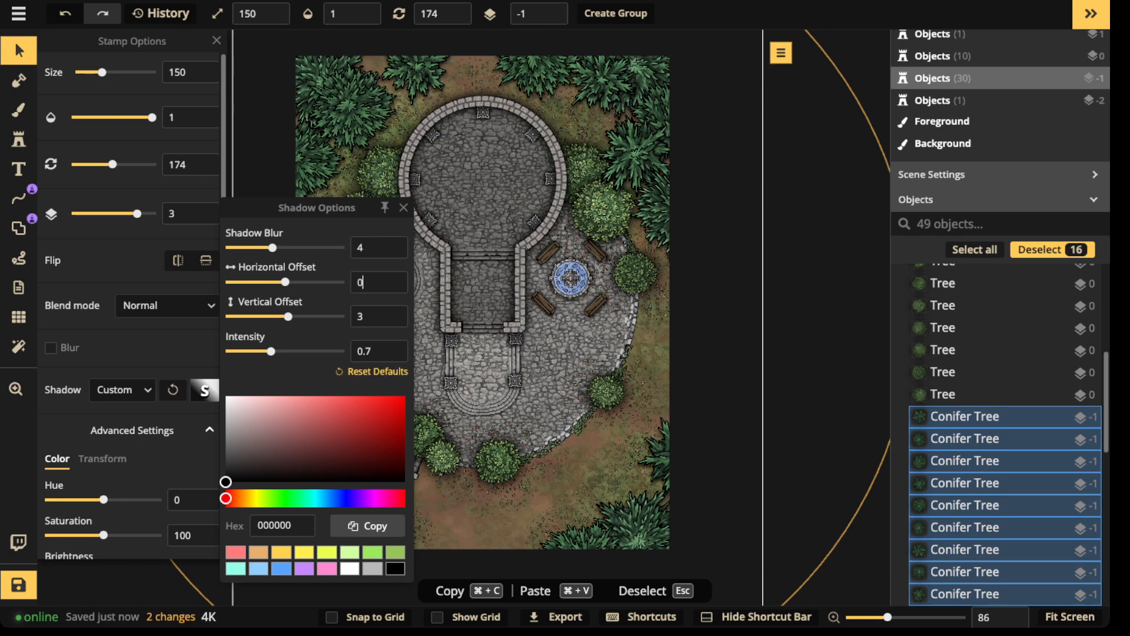
{"action": "double_click", "coordinate": [362, 316]}
{"action": "type", "text": "0"}
{"action": "left_click_drag", "start_coordinate": [270, 351], "coordinate": [293, 351]}
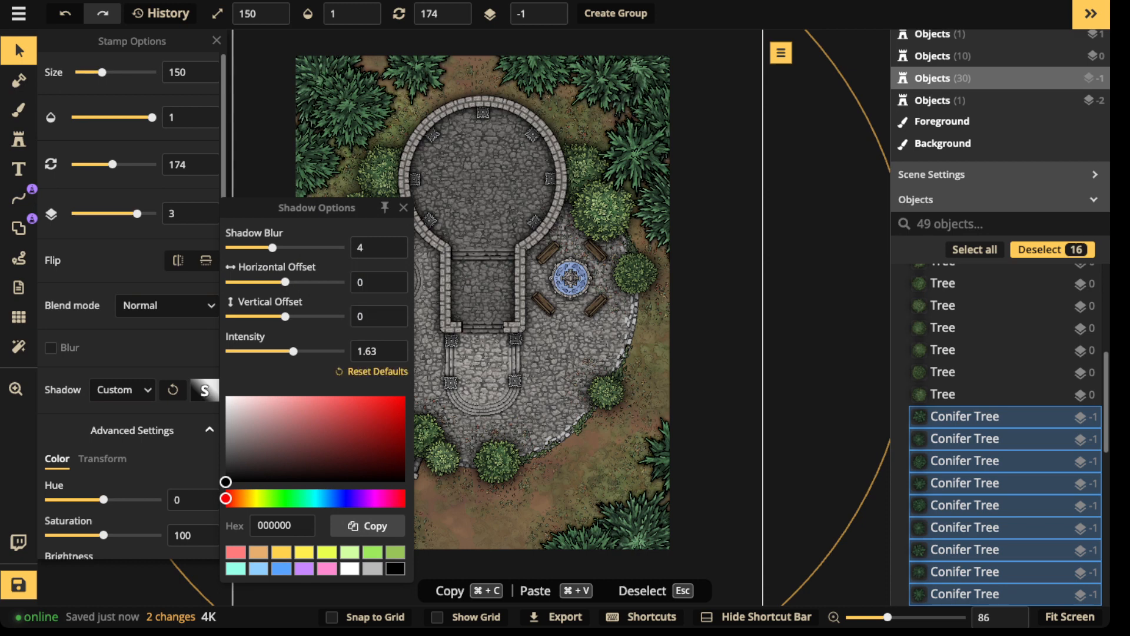
{"action": "left_click_drag", "start_coordinate": [272, 247], "coordinate": [304, 247]}
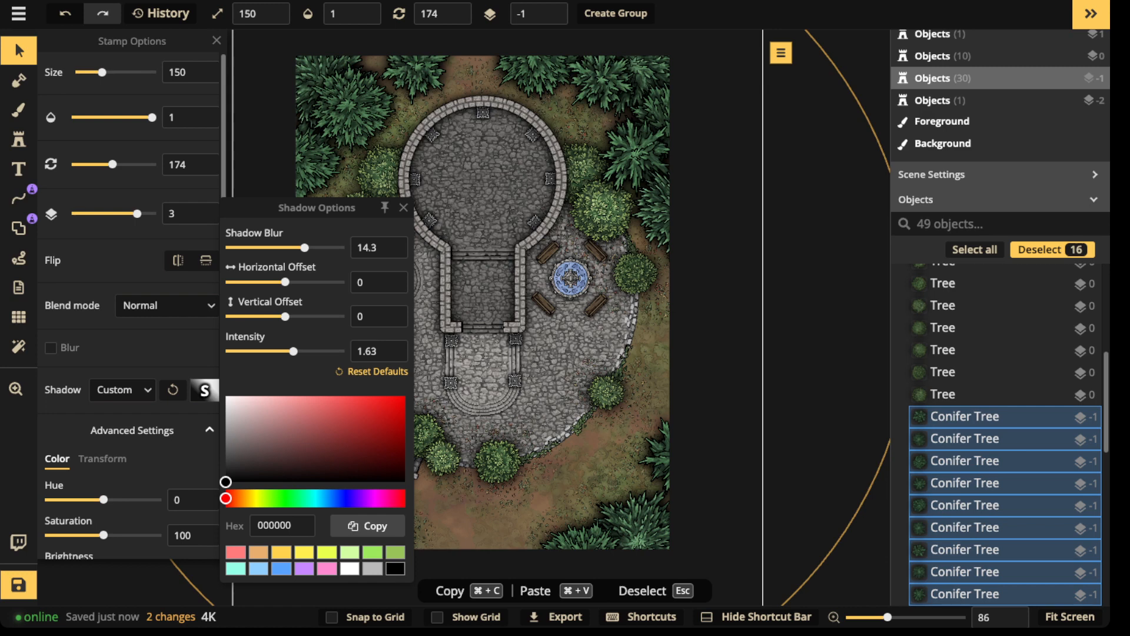
- Select six conifer trees spread around the map's edges and raise their brightness to 121
{"action": "left_click", "coordinate": [348, 105]}
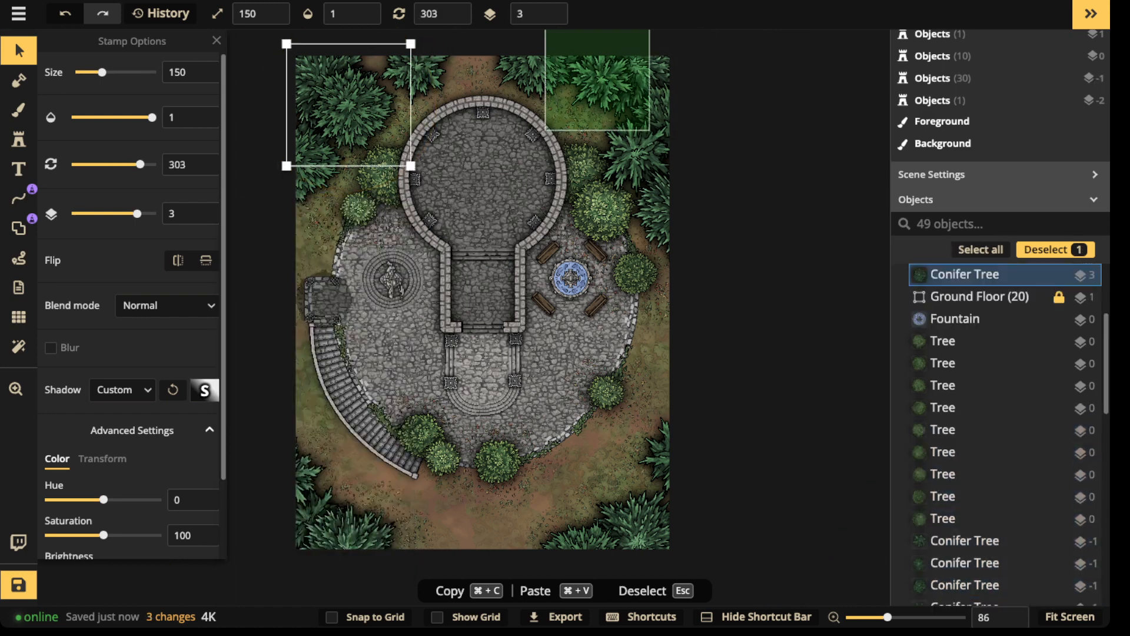
{"action": "left_click", "coordinate": [597, 80], "text": "shift"}
{"action": "left_click", "coordinate": [636, 154], "text": "shift"}
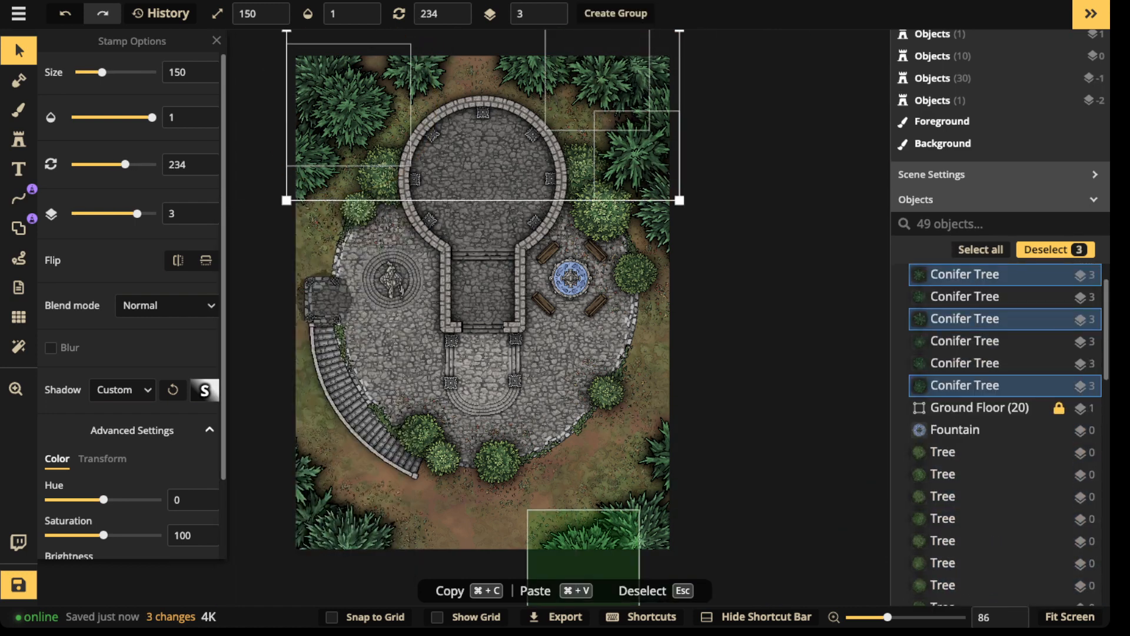
{"action": "left_click", "coordinate": [583, 533], "text": "shift"}
{"action": "left_click", "coordinate": [349, 529], "text": "shift"}
{"action": "left_click", "coordinate": [305, 476], "text": "shift"}
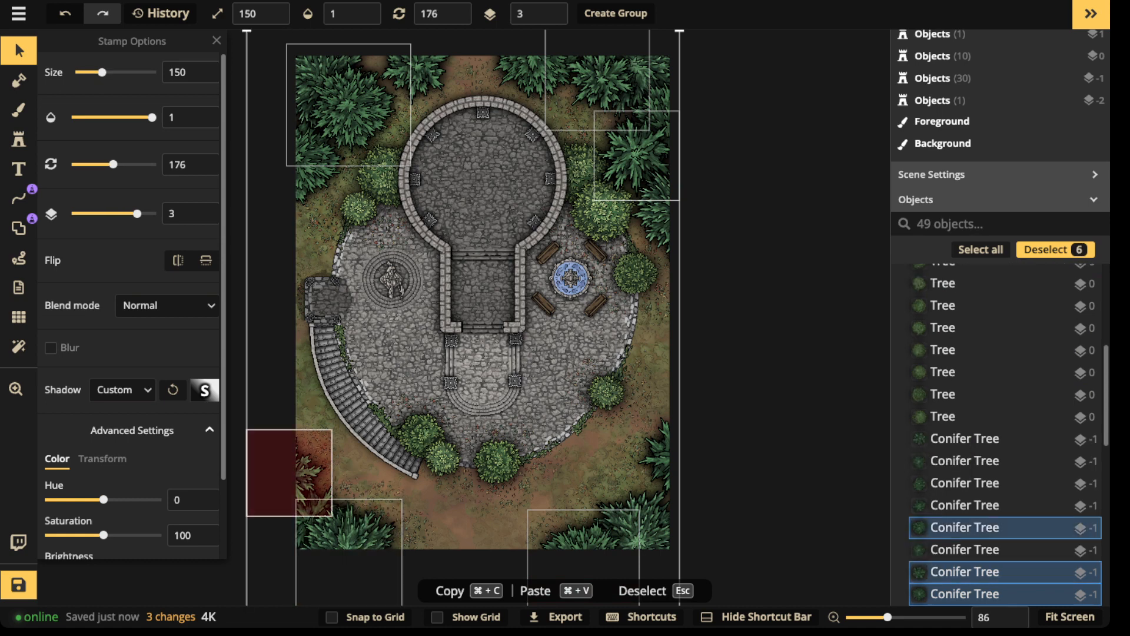
{"action": "scroll", "coordinate": [132, 306], "scroll_direction": "down", "scroll_amount": 2}
{"action": "left_click_drag", "start_coordinate": [104, 480], "coordinate": [115, 481]}
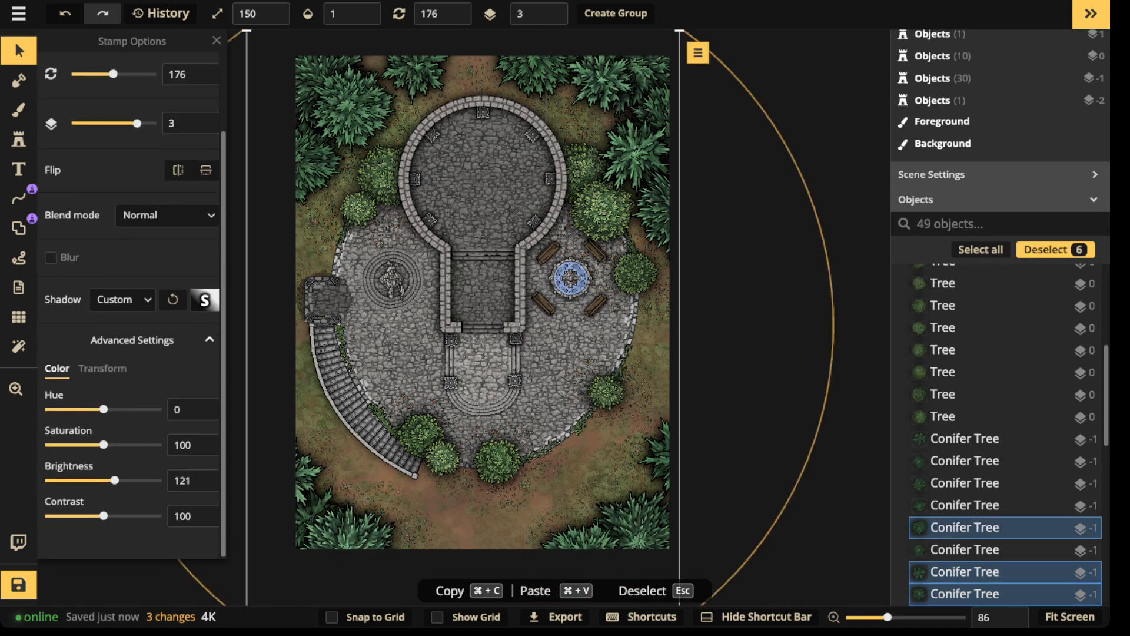
{"action": "key", "text": "Escape"}
{"action": "scroll", "coordinate": [395, 359], "scroll_direction": "down", "scroll_amount": 2}
{"action": "left_click_drag", "start_coordinate": [394, 359], "coordinate": [440, 389]}
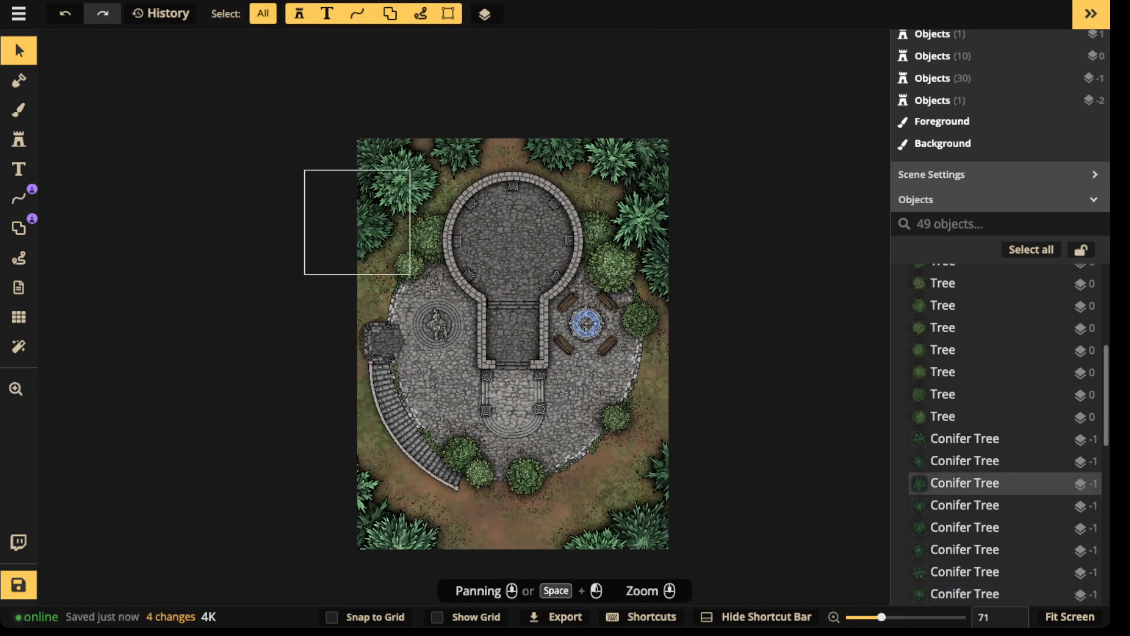
{"action": "scroll", "coordinate": [230, 123], "scroll_direction": "down", "scroll_amount": 1}
{"action": "left_click_drag", "start_coordinate": [256, 90], "coordinate": [815, 604]}
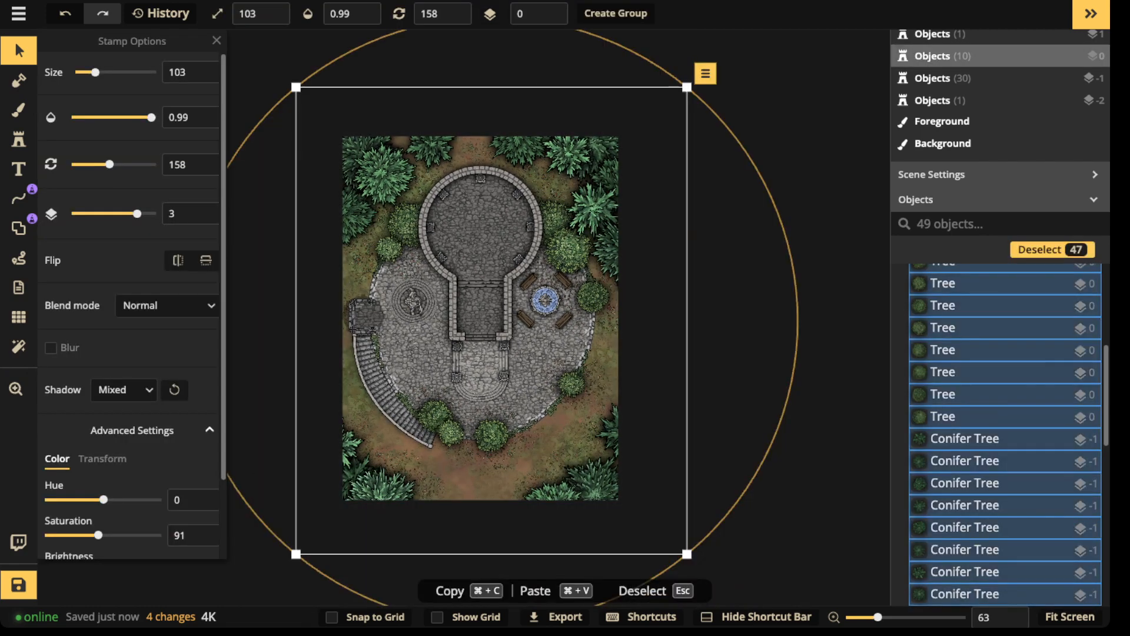
{"action": "key", "text": "Escape"}
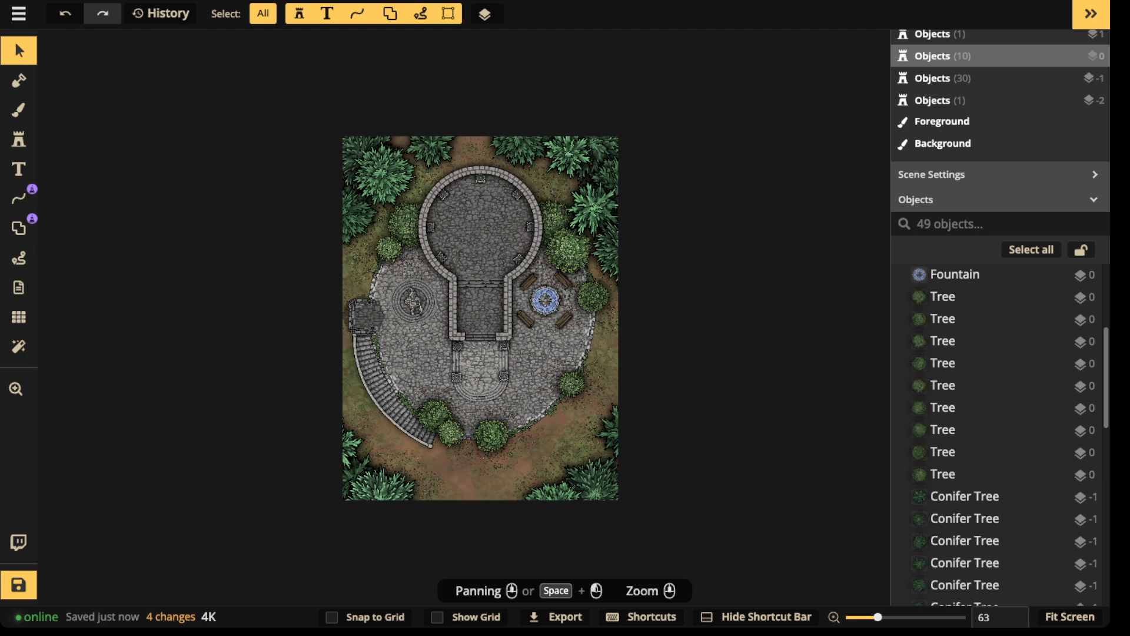
- Search the stamp catalog for "vine" and choose the first result, Thorny Vines, as the stamp
{"action": "scroll", "coordinate": [441, 241], "scroll_direction": "up", "scroll_amount": 5}
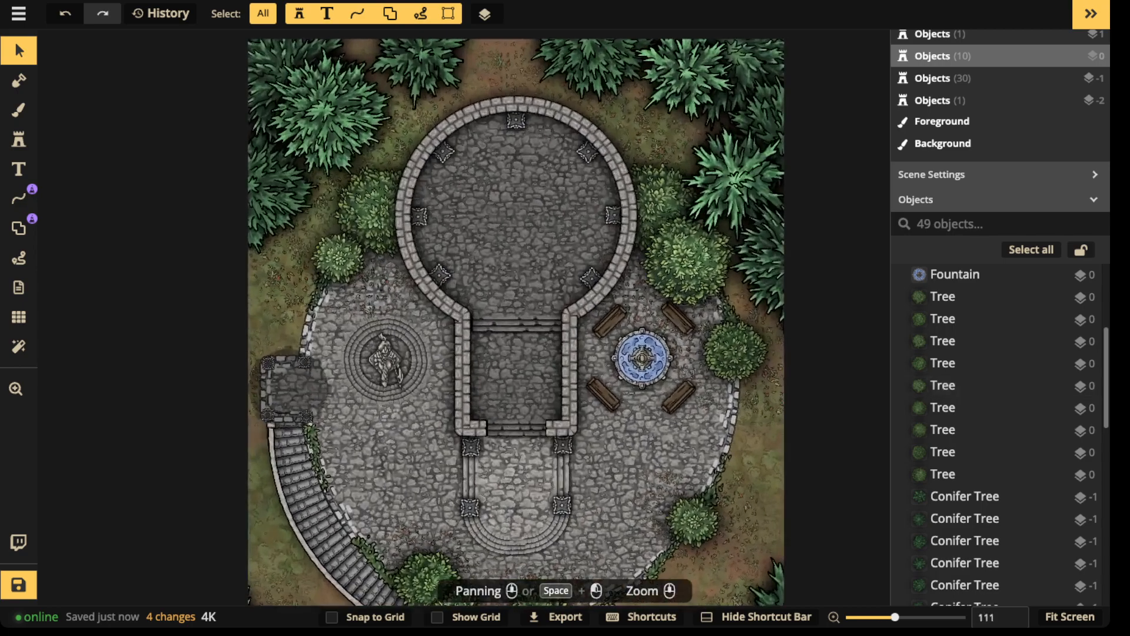
{"action": "left_click_drag", "start_coordinate": [382, 210], "coordinate": [392, 121]}
{"action": "left_click", "coordinate": [19, 140]}
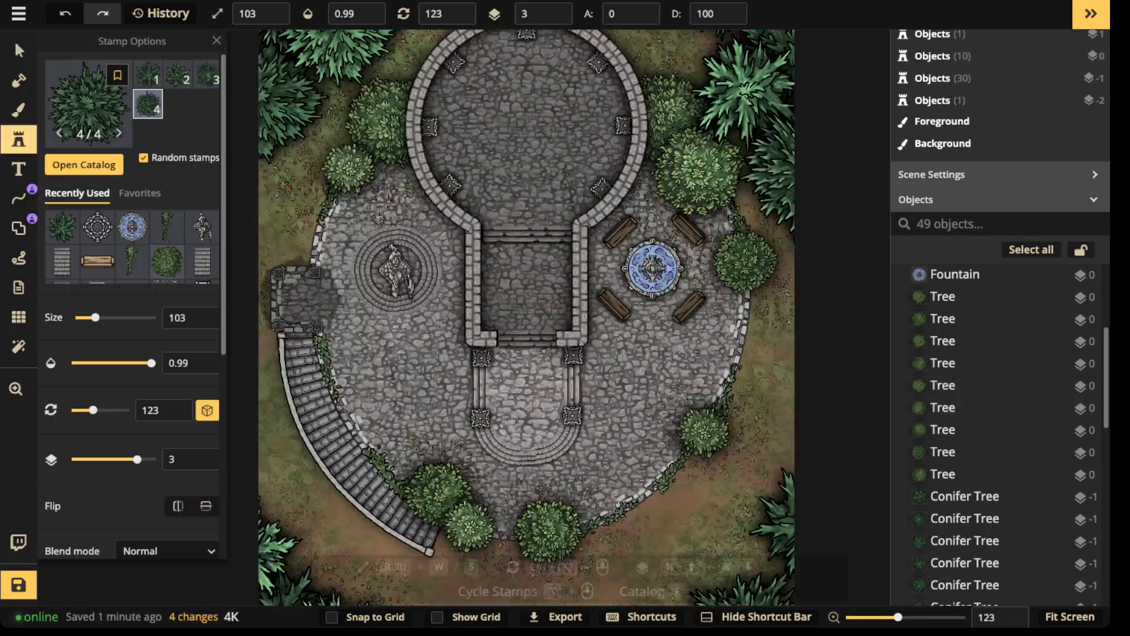
{"action": "left_click", "coordinate": [83, 164]}
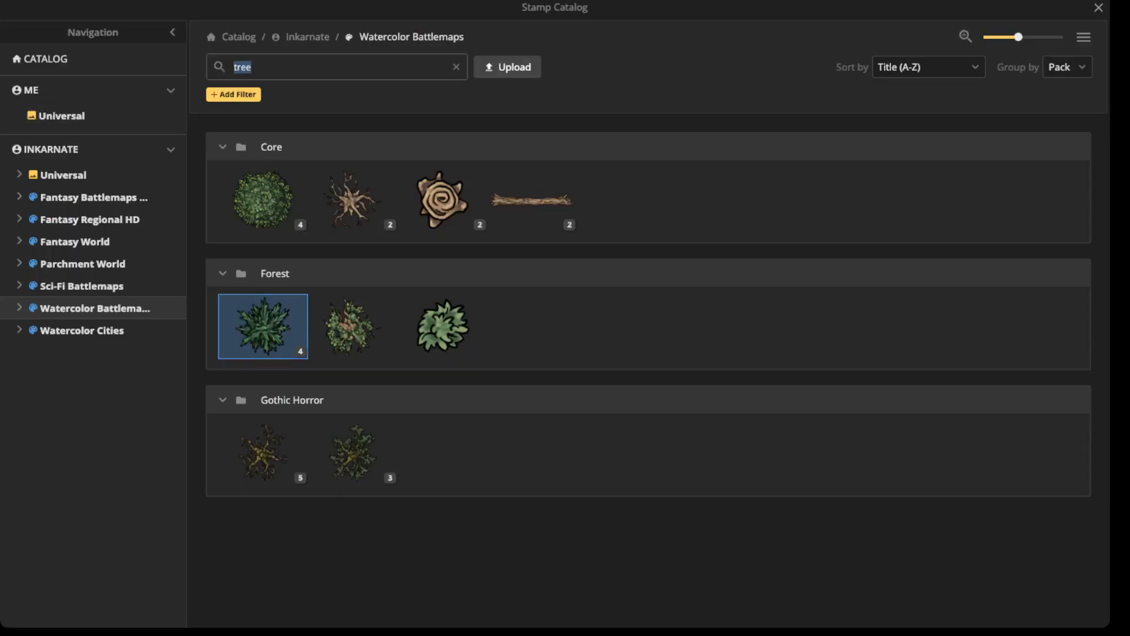
{"action": "type", "text": "vine"}
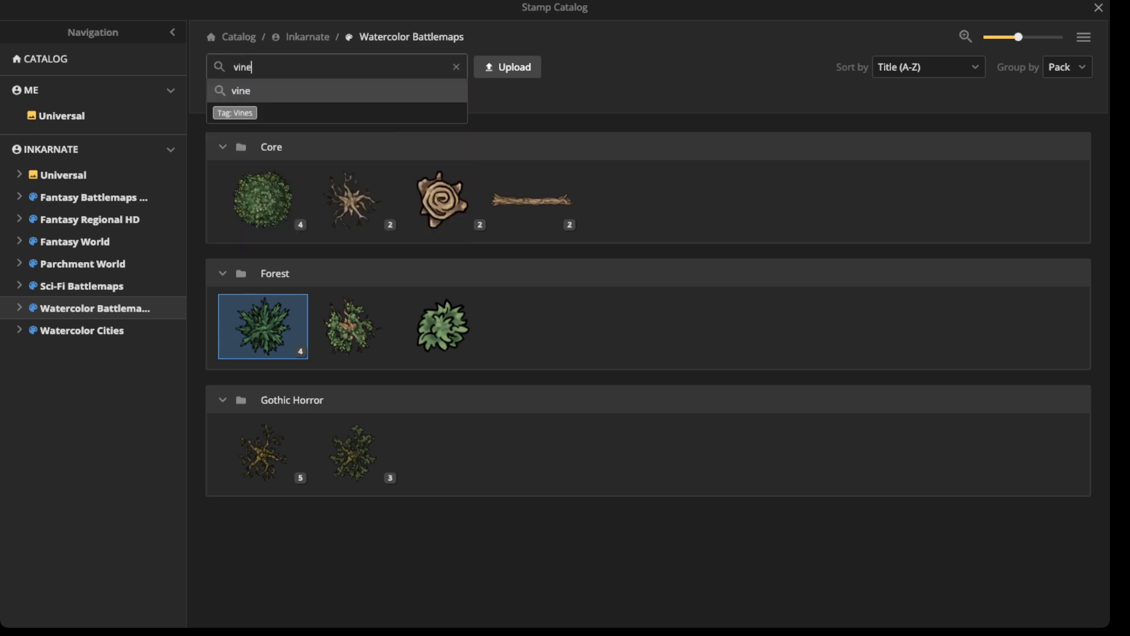
{"action": "key", "text": "Return"}
{"action": "left_click", "coordinate": [263, 199]}
- Rotate the thorny vines stamp and place it beside the bushes northwest of the knight statue
{"action": "scroll", "coordinate": [317, 103], "scroll_direction": "up", "scroll_amount": 4}
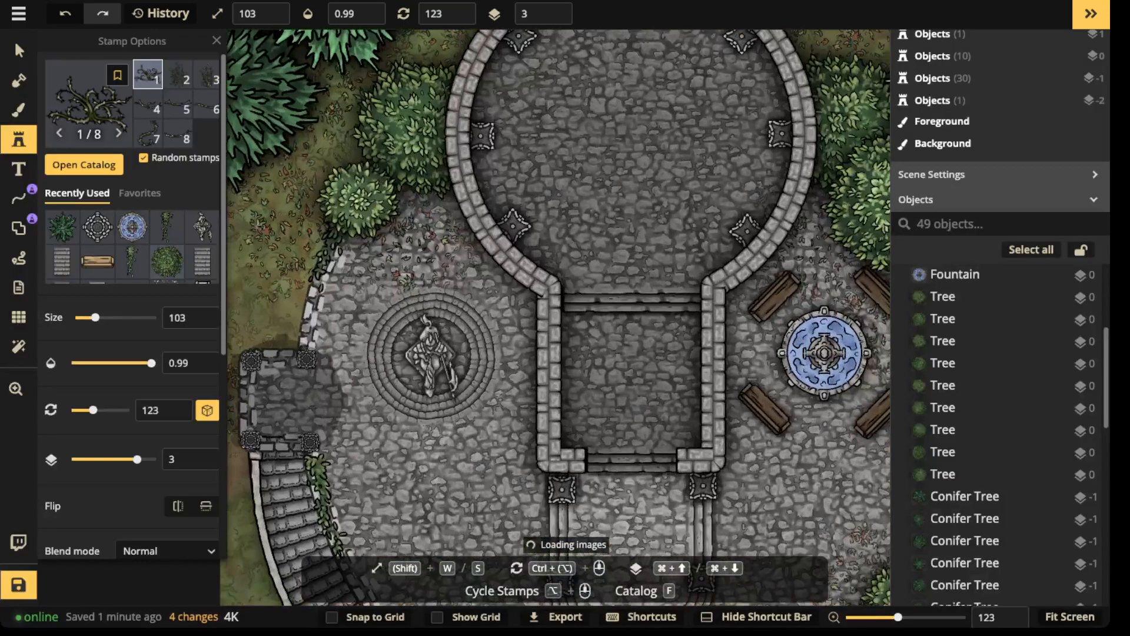
{"action": "key", "text": "space"}
{"action": "left_click_drag", "start_coordinate": [300, 159], "coordinate": [439, 110]}
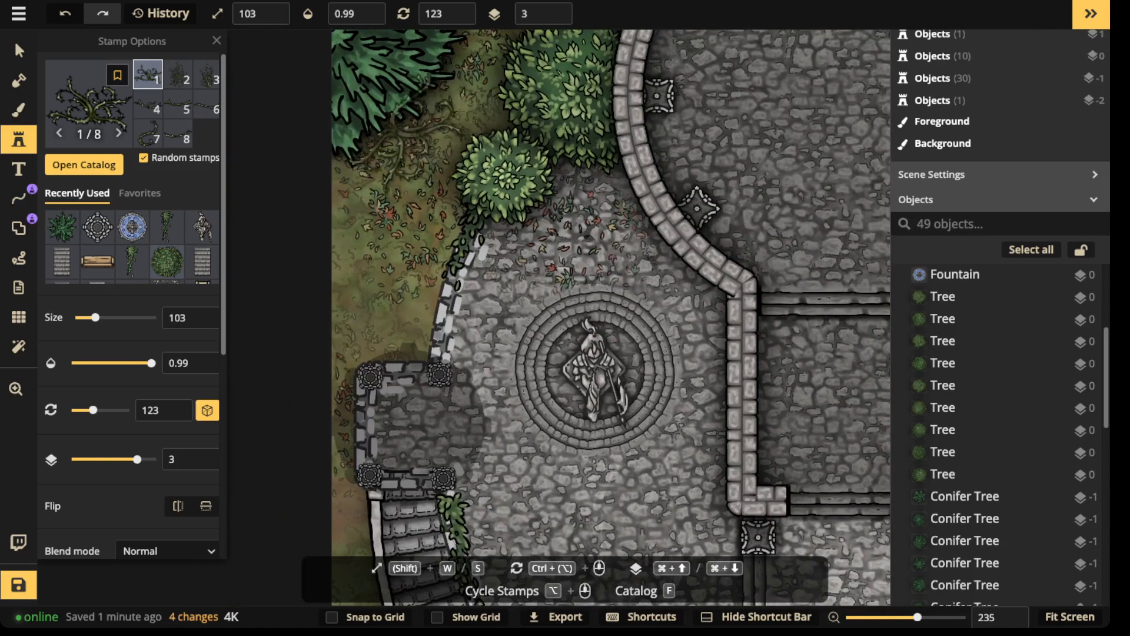
{"action": "scroll", "coordinate": [400, 139], "scroll_direction": "up", "scroll_amount": 7}
{"action": "scroll", "coordinate": [440, 180], "scroll_direction": "up", "scroll_amount": 7}
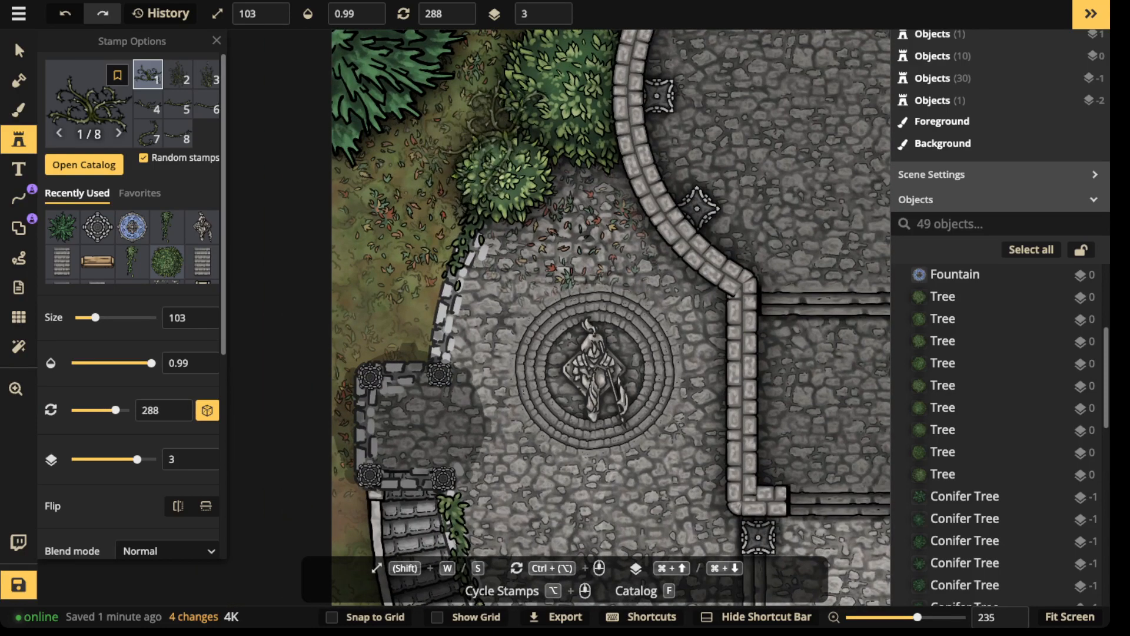
{"action": "left_click", "coordinate": [482, 131]}
{"action": "left_click_drag", "start_coordinate": [482, 131], "coordinate": [480, 129]}
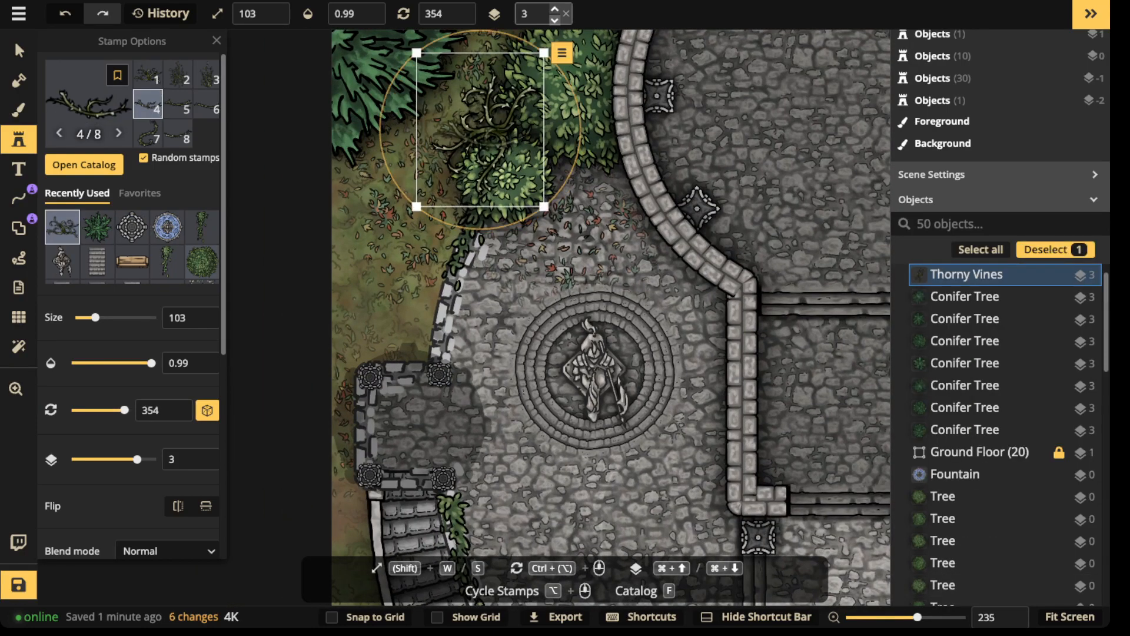
- Lower the placed vine to layer -2 and add a second vine rotated to 225 beside the small bush
{"action": "left_click", "coordinate": [554, 20]}
{"action": "left_click", "coordinate": [554, 19]}
{"action": "left_click", "coordinate": [554, 20]}
{"action": "left_click", "coordinate": [555, 19]}
{"action": "left_click", "coordinate": [555, 19]}
{"action": "left_click", "coordinate": [401, 190]}
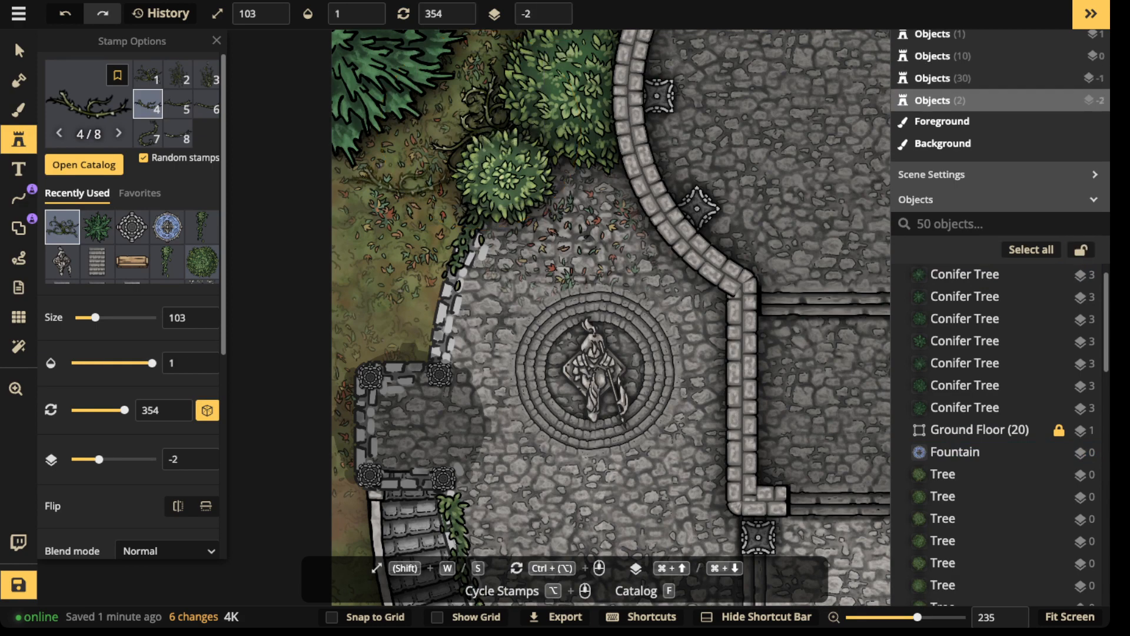
{"action": "scroll", "coordinate": [420, 201], "scroll_direction": "down", "scroll_amount": 11}
{"action": "left_click", "coordinate": [438, 197]}
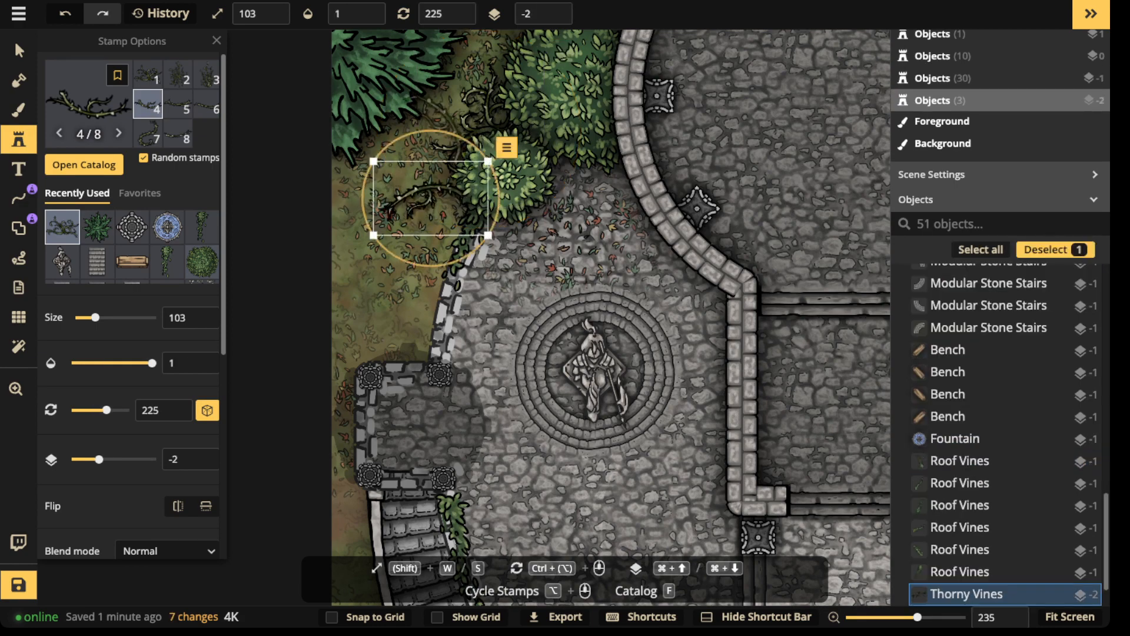
- Enlarge the vine stamp to size 123 and place one rotated to 90 beside the bottom-left conifer at the map's lower edge
{"action": "scroll", "coordinate": [438, 197], "scroll_direction": "down", "scroll_amount": 15}
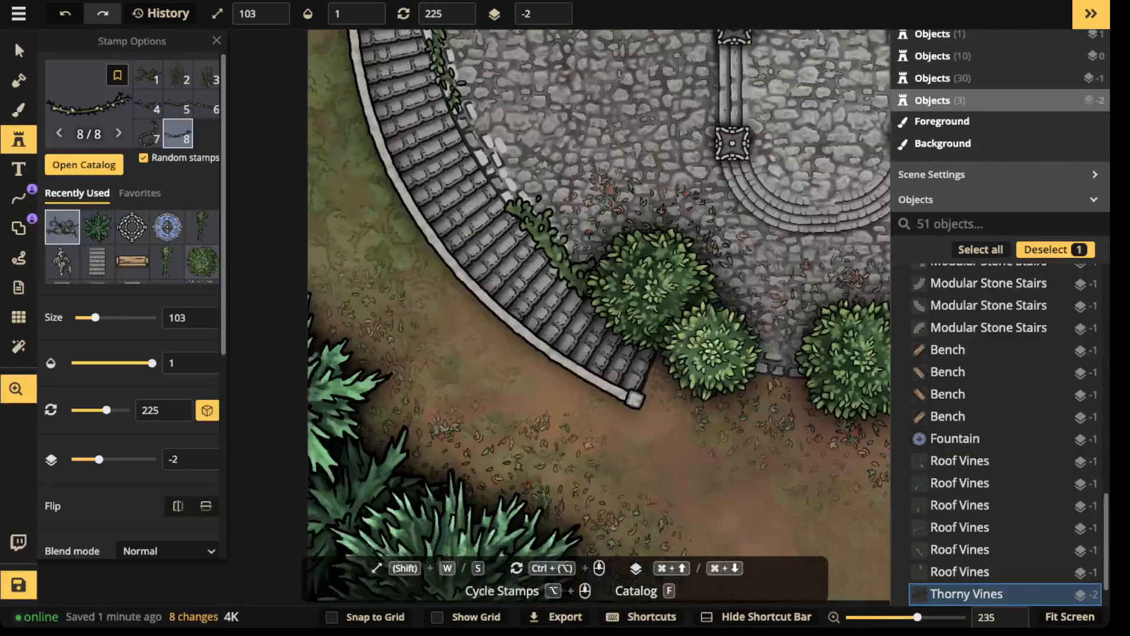
{"action": "left_click_drag", "start_coordinate": [463, 508], "coordinate": [464, 311]}
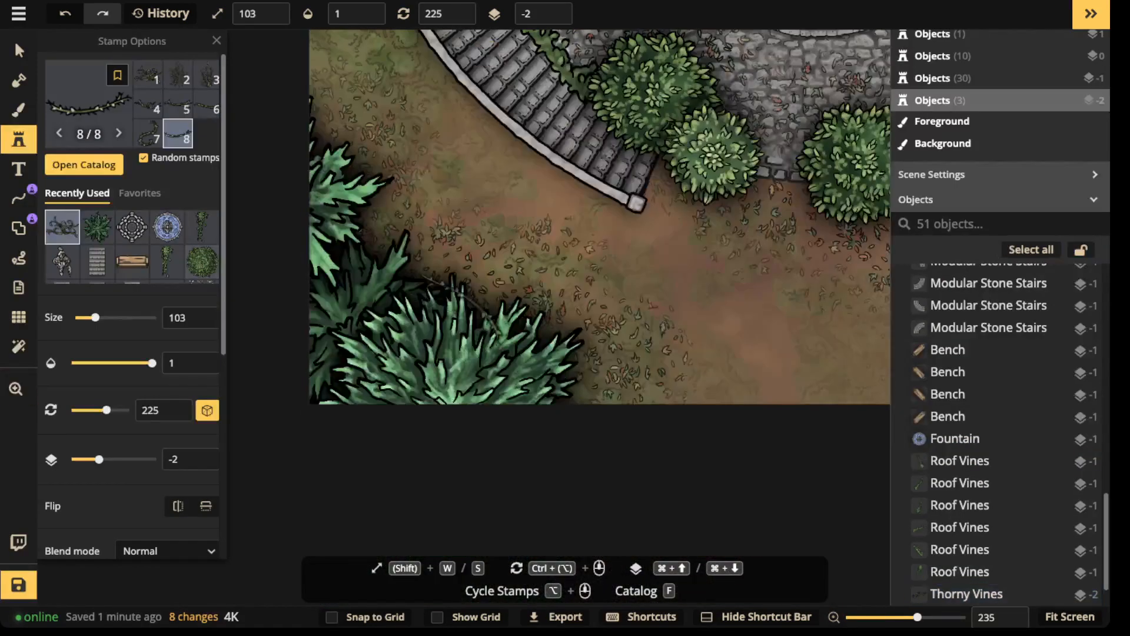
{"action": "scroll", "coordinate": [494, 280], "scroll_direction": "down", "scroll_amount": 3}
{"action": "scroll", "coordinate": [500, 251], "scroll_direction": "down", "scroll_amount": 3}
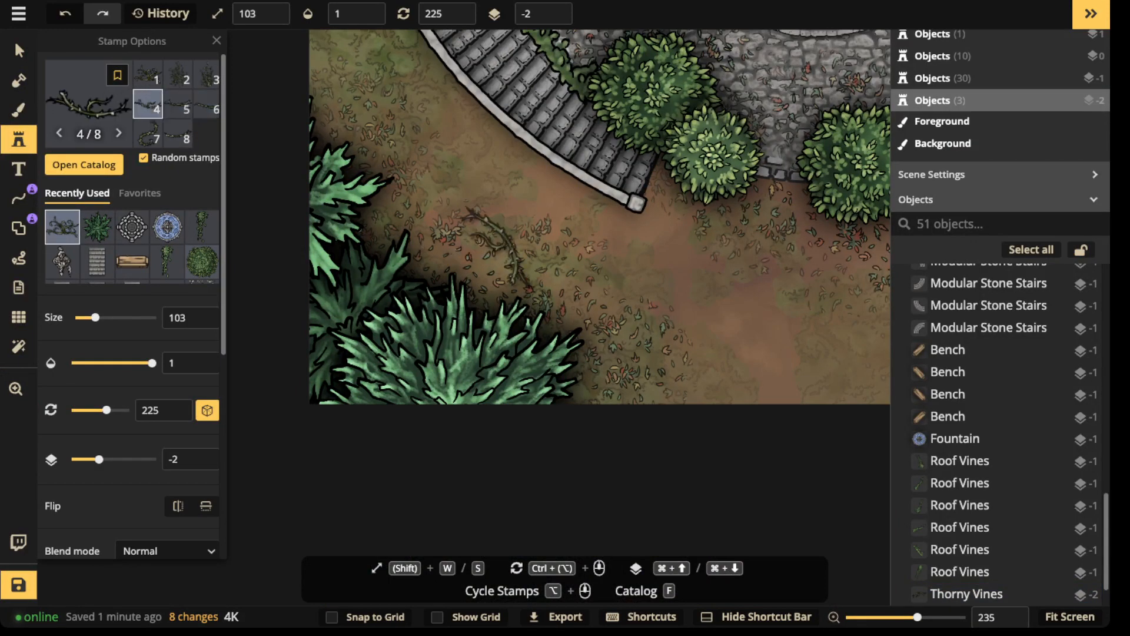
{"action": "key", "text": "w"}
{"action": "key", "text": "w"}
{"action": "scroll", "coordinate": [512, 277], "scroll_direction": "down", "scroll_amount": 9}
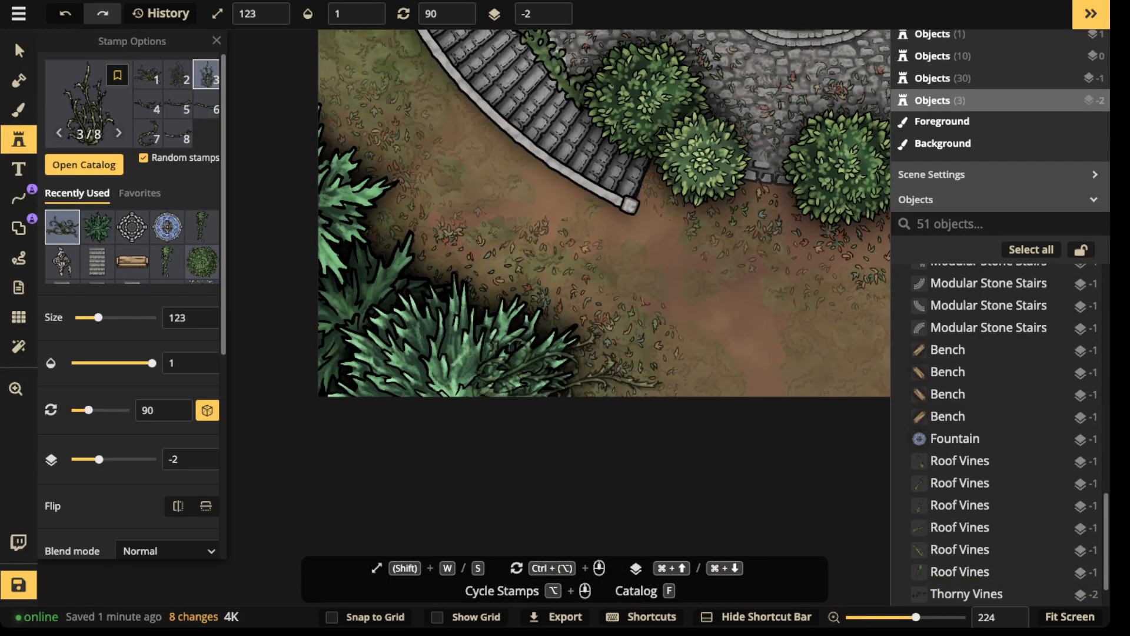
{"action": "left_click", "coordinate": [566, 385]}
- Place two more rotated thorny vines among the conifers in the map's lower-left corner
{"action": "scroll", "coordinate": [415, 262], "scroll_direction": "down", "scroll_amount": 3}
{"action": "scroll", "coordinate": [465, 264], "scroll_direction": "down", "scroll_amount": 5}
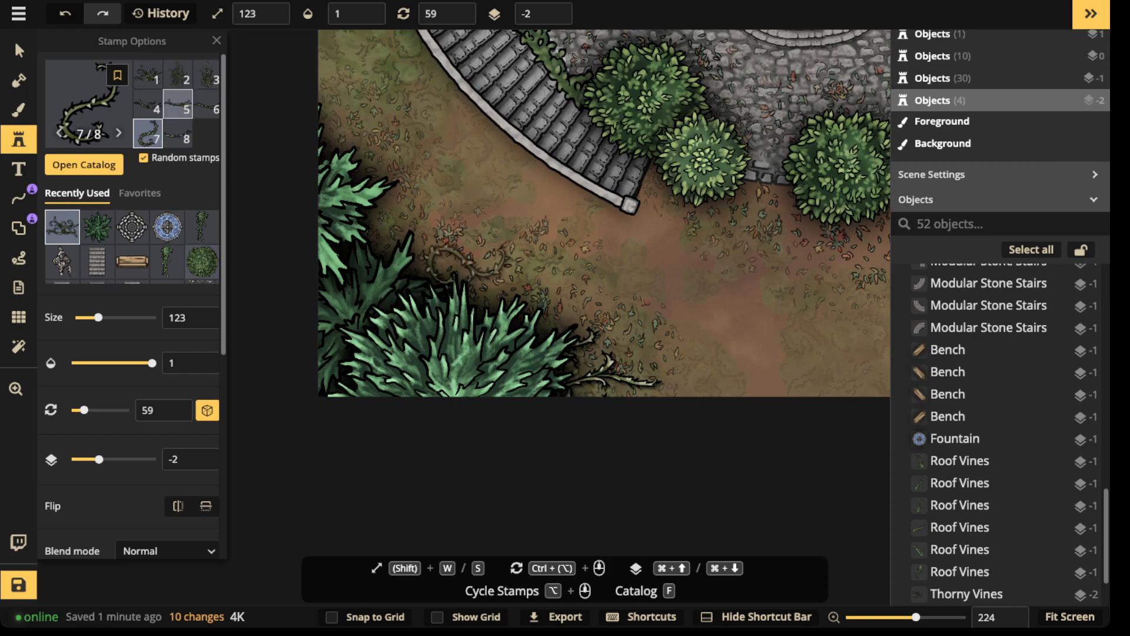
{"action": "left_click", "coordinate": [402, 279]}
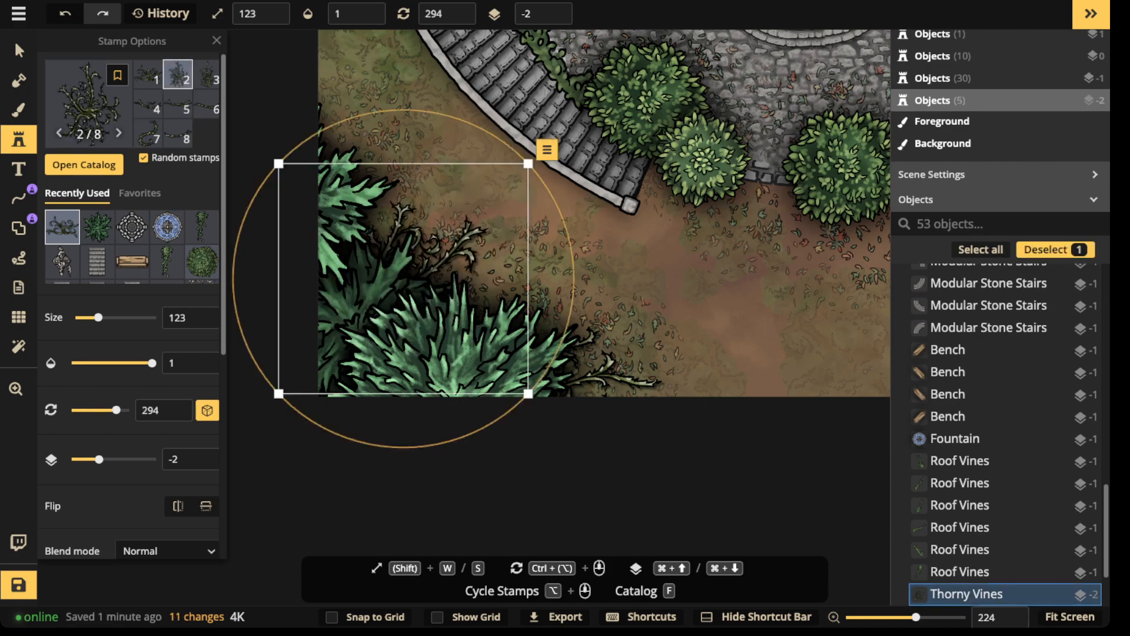
{"action": "left_click", "coordinate": [350, 159]}
- Place three thorny vines around the conifers in the map's lower-right corner and rotate the last one
{"action": "left_click_drag", "start_coordinate": [650, 242], "coordinate": [226, 264]}
{"action": "left_click", "coordinate": [681, 343]}
{"action": "left_click", "coordinate": [565, 403]}
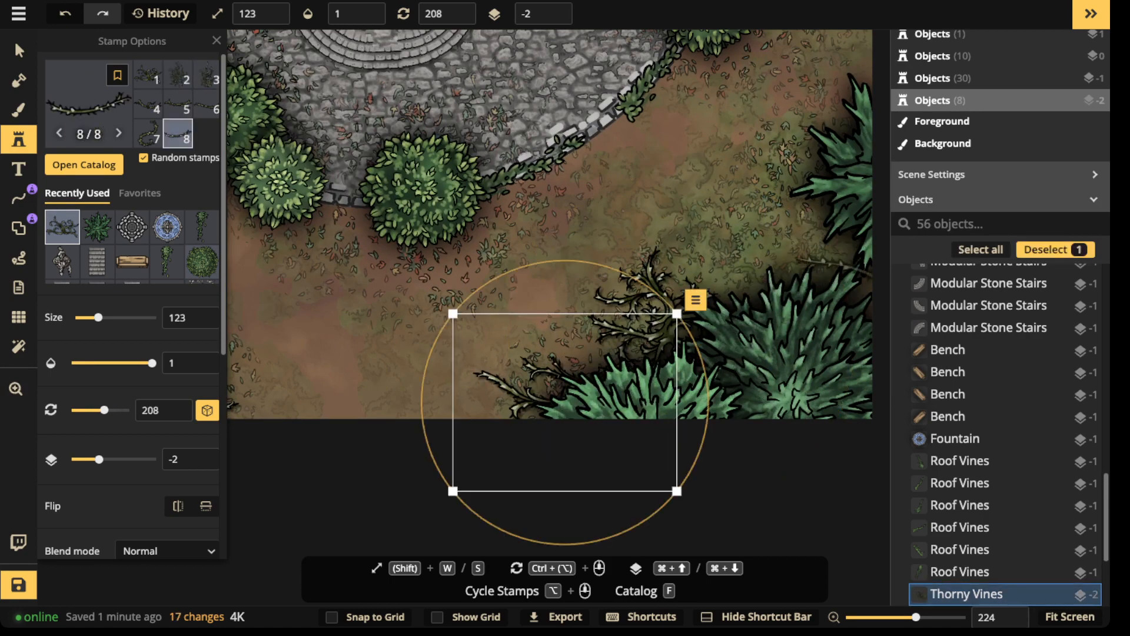
{"action": "scroll", "coordinate": [801, 289], "scroll_direction": "down", "scroll_amount": 4}
{"action": "left_click", "coordinate": [801, 287]}
{"action": "left_click_drag", "start_coordinate": [801, 287], "coordinate": [699, 521]}
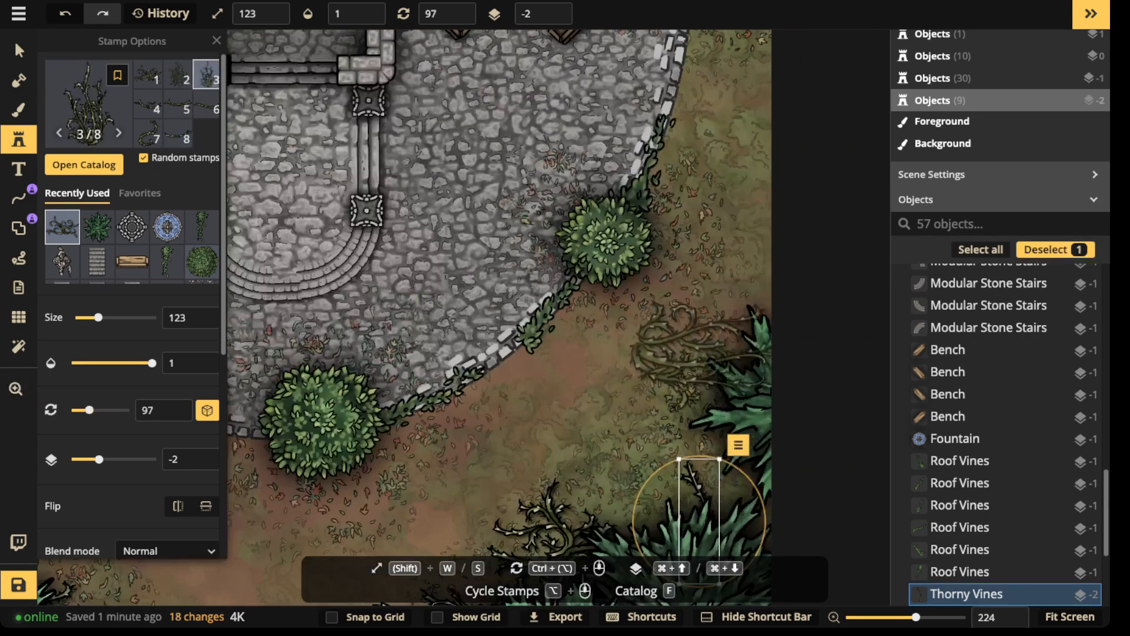
{"action": "scroll", "coordinate": [709, 332], "scroll_direction": "down", "scroll_amount": 8}
{"action": "scroll", "coordinate": [709, 332], "scroll_direction": "down", "scroll_amount": 4}
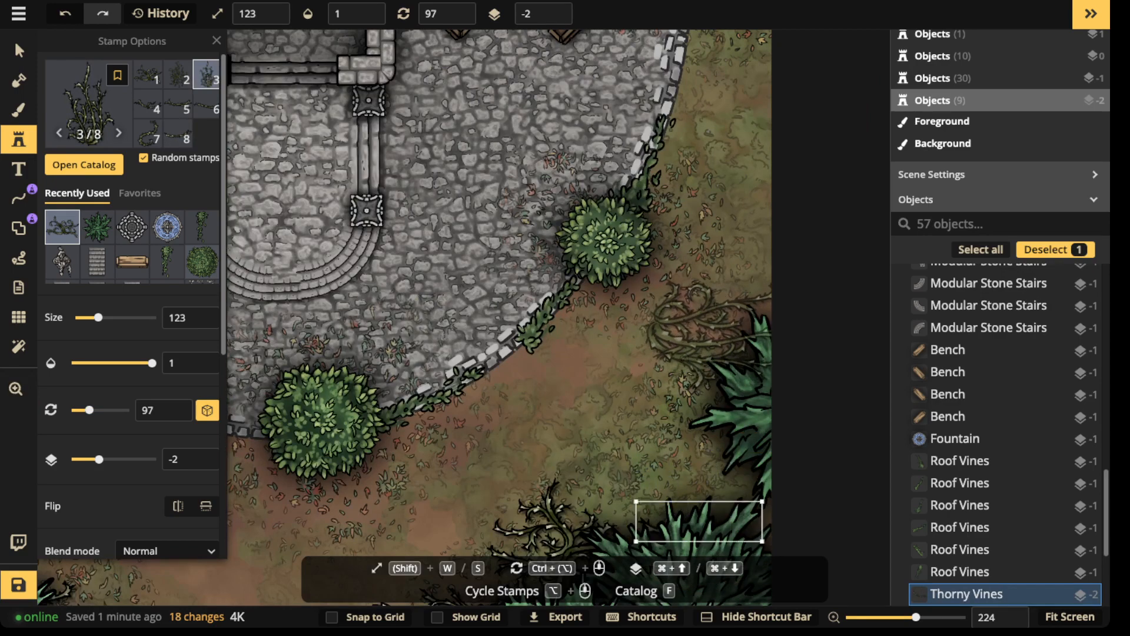
{"action": "key", "text": "Escape"}
- Place three thorny vines along the map's right edge, beside the lower conifer and around the conifers northeast of the fountain
{"action": "scroll", "coordinate": [744, 373], "scroll_direction": "down", "scroll_amount": 5}
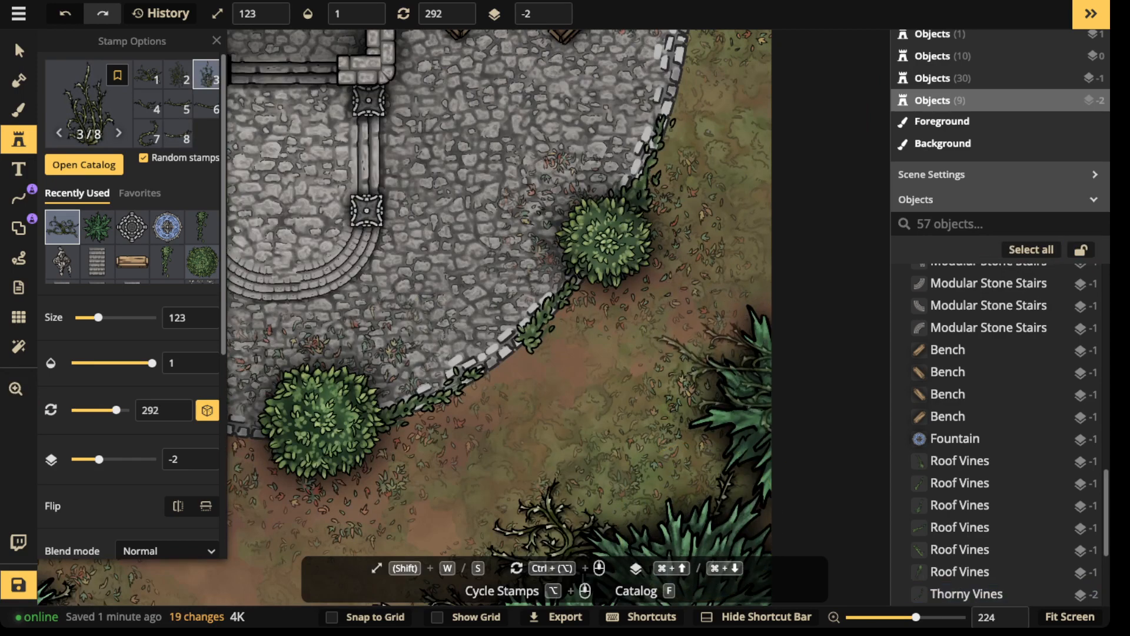
{"action": "left_click", "coordinate": [743, 373]}
{"action": "key", "text": "space"}
{"action": "left_click_drag", "start_coordinate": [728, 129], "coordinate": [719, 534]}
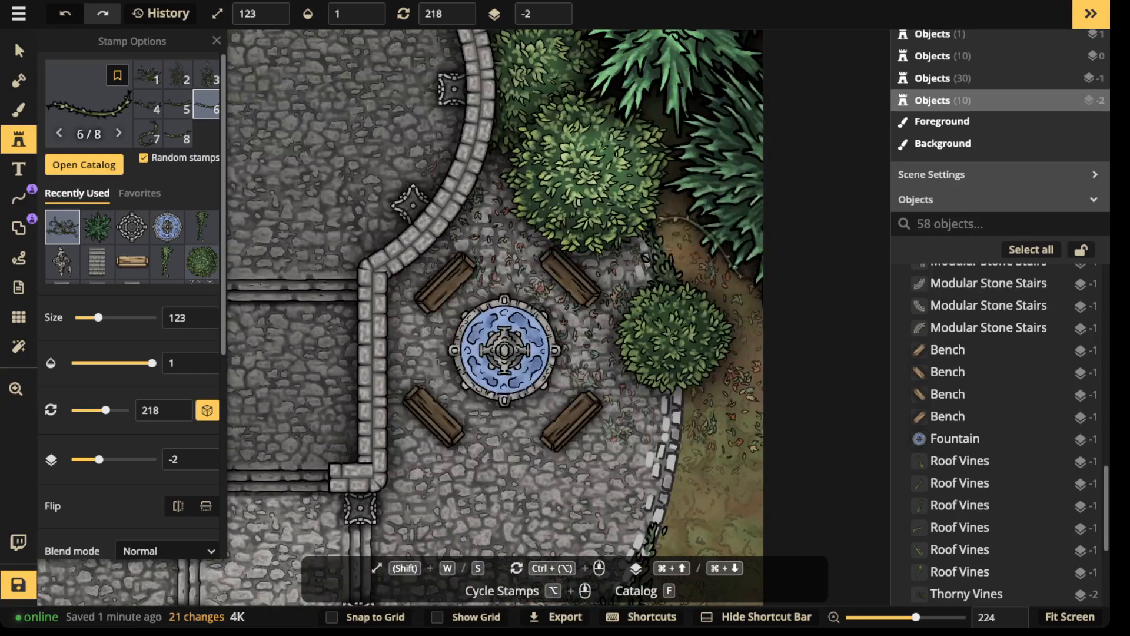
{"action": "scroll", "coordinate": [705, 247], "scroll_direction": "down", "scroll_amount": 3}
{"action": "scroll", "coordinate": [700, 206], "scroll_direction": "down", "scroll_amount": 6}
{"action": "scroll", "coordinate": [704, 176], "scroll_direction": "down", "scroll_amount": 1}
{"action": "left_click", "coordinate": [704, 176]}
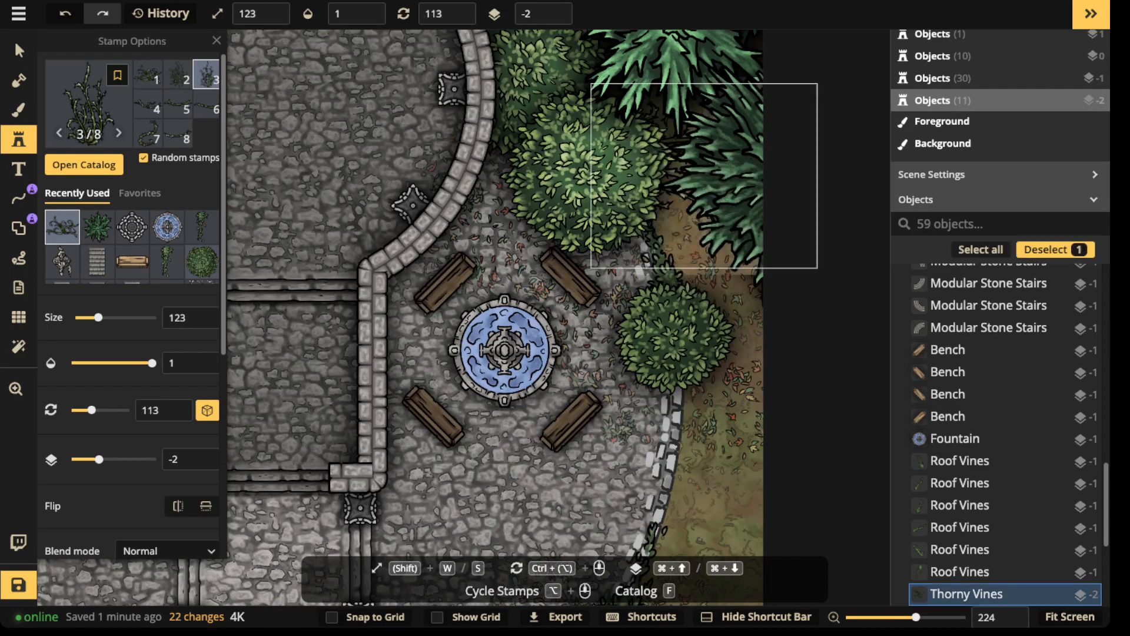
{"action": "left_click", "coordinate": [710, 258]}
- Place two thorny vines outside the circular wall's northwest side and one outside its northeast side
{"action": "scroll", "coordinate": [539, 152], "scroll_direction": "down", "scroll_amount": 3}
{"action": "key", "text": "space"}
{"action": "left_click_drag", "start_coordinate": [465, 155], "coordinate": [766, 383]}
{"action": "left_click", "coordinate": [450, 247]}
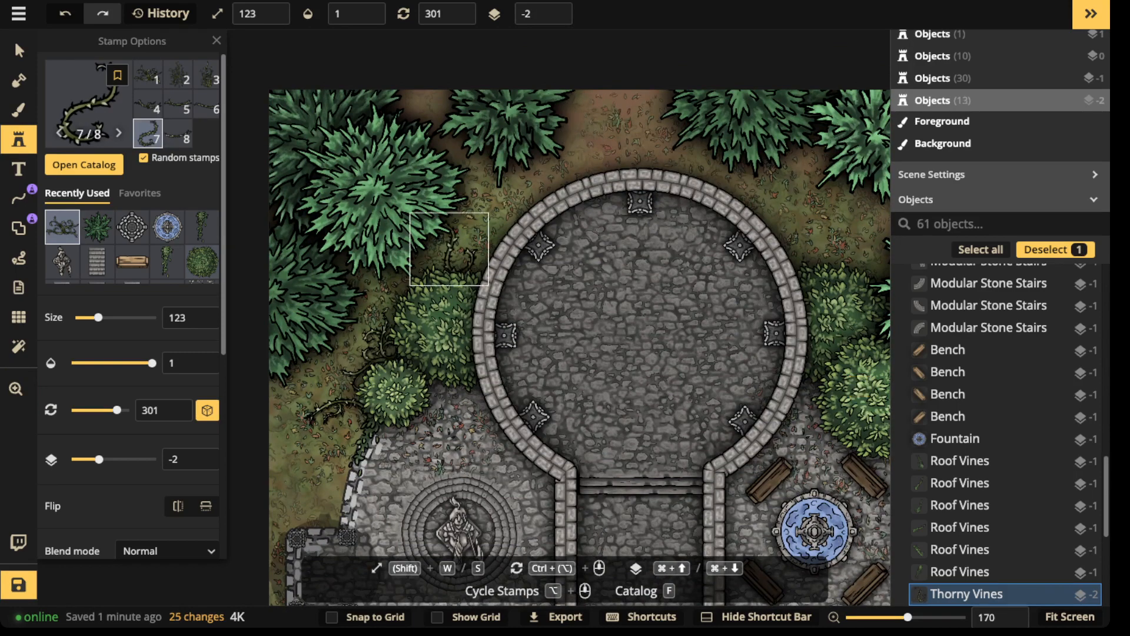
{"action": "left_click", "coordinate": [478, 230]}
{"action": "left_click", "coordinate": [811, 212]}
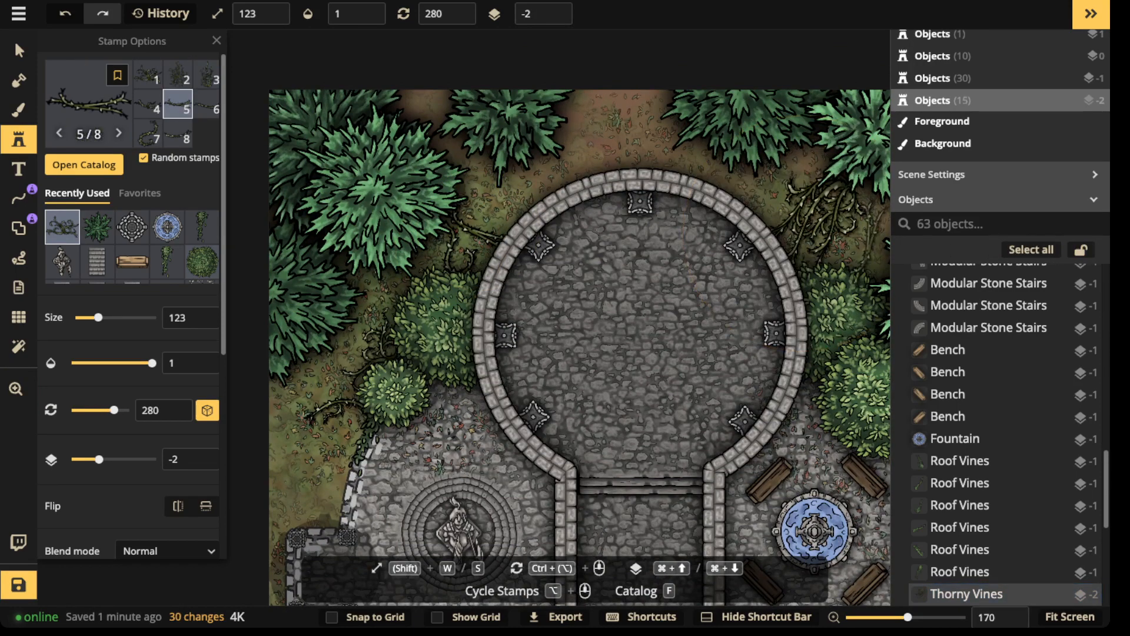
- Place a thorny vine outside the circular wall's northeast side, beside the conifers, and adjust its rotation
{"action": "left_click", "coordinate": [851, 235]}
{"action": "left_click", "coordinate": [19, 51]}
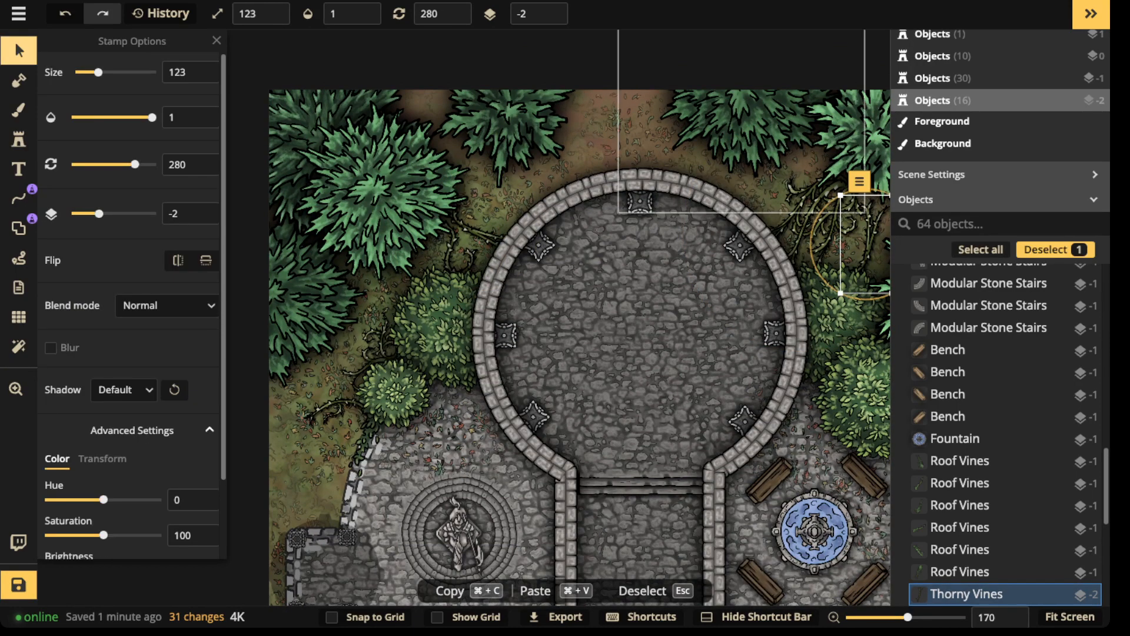
{"action": "left_click", "coordinate": [811, 218]}
{"action": "left_click_drag", "start_coordinate": [811, 218], "coordinate": [802, 190]}
{"action": "scroll", "coordinate": [784, 169], "scroll_direction": "down", "scroll_amount": 3}
{"action": "scroll", "coordinate": [801, 190], "scroll_direction": "down", "scroll_amount": 1}
{"action": "scroll", "coordinate": [735, 171], "scroll_direction": "down", "scroll_amount": 5}
{"action": "key", "text": "Escape"}
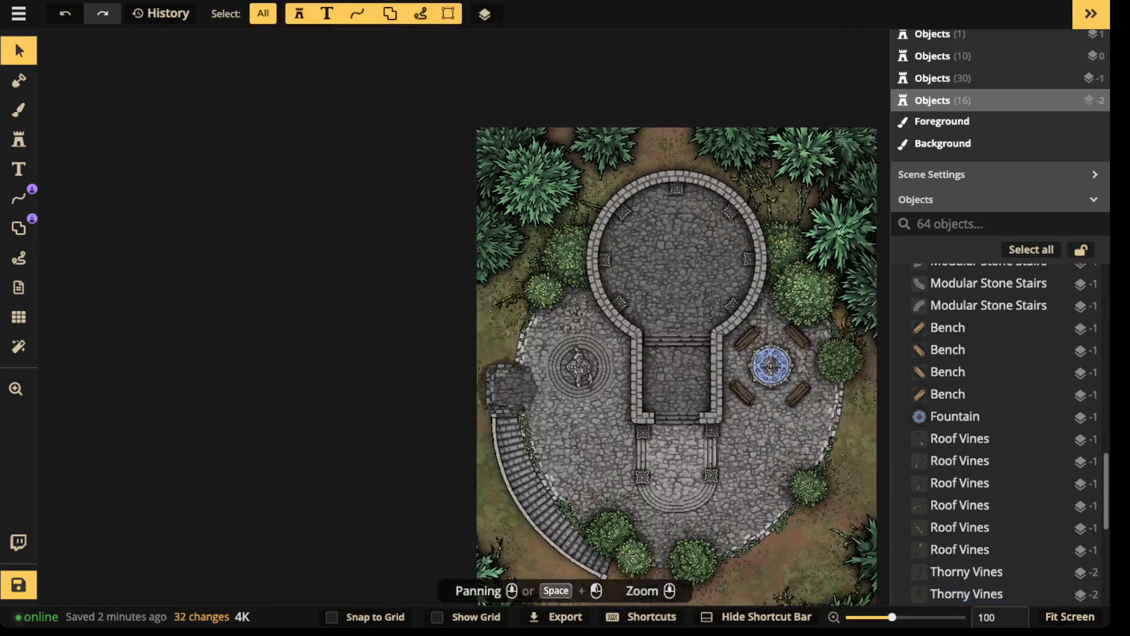
- Place a thorny vine at rotation 96 beside the conifer on the map's upper edge, north of the circular wall
{"action": "left_click", "coordinate": [19, 139]}
{"action": "scroll", "coordinate": [606, 163], "scroll_direction": "up", "scroll_amount": 3}
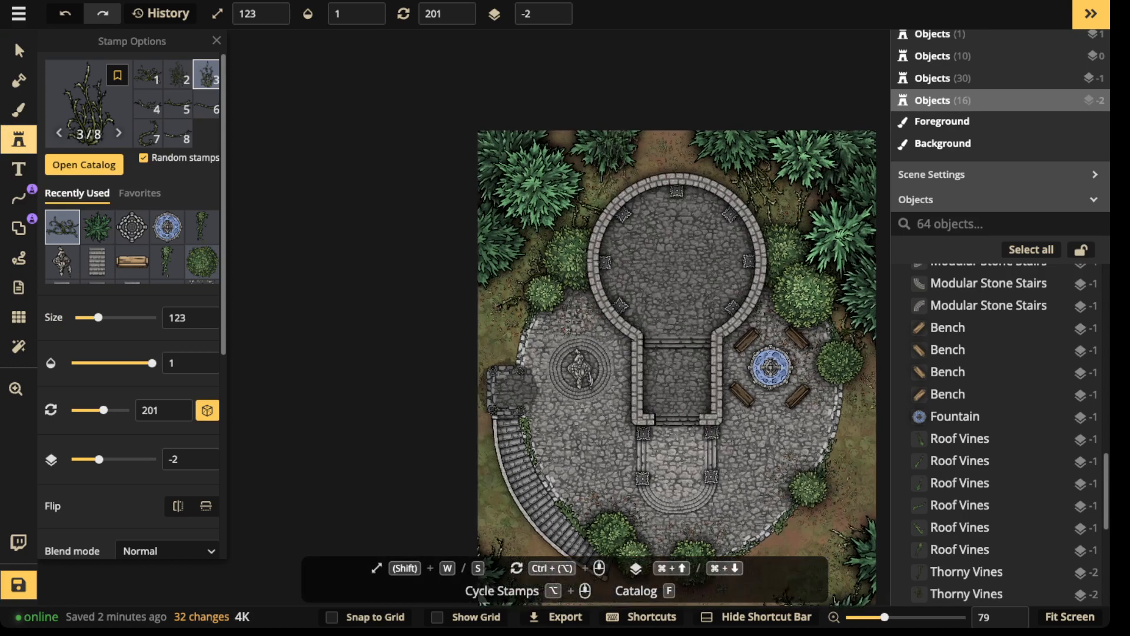
{"action": "scroll", "coordinate": [646, 158], "scroll_direction": "down", "scroll_amount": 7}
{"action": "left_click", "coordinate": [638, 147]}
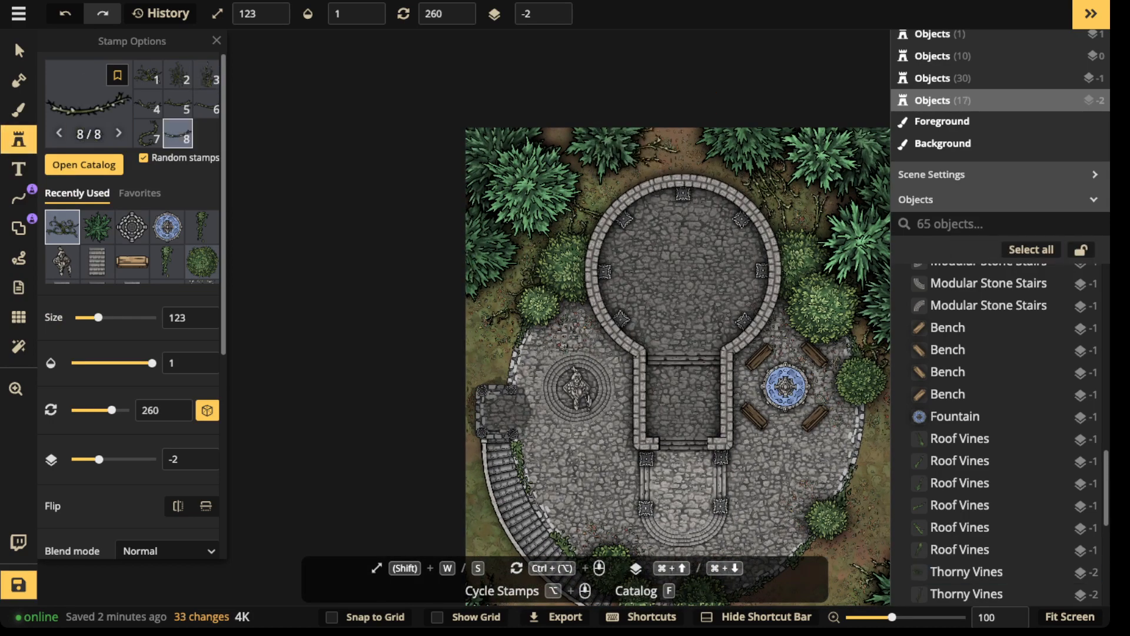
{"action": "left_click", "coordinate": [19, 50]}
{"action": "scroll", "coordinate": [610, 176], "scroll_direction": "up", "scroll_amount": 3}
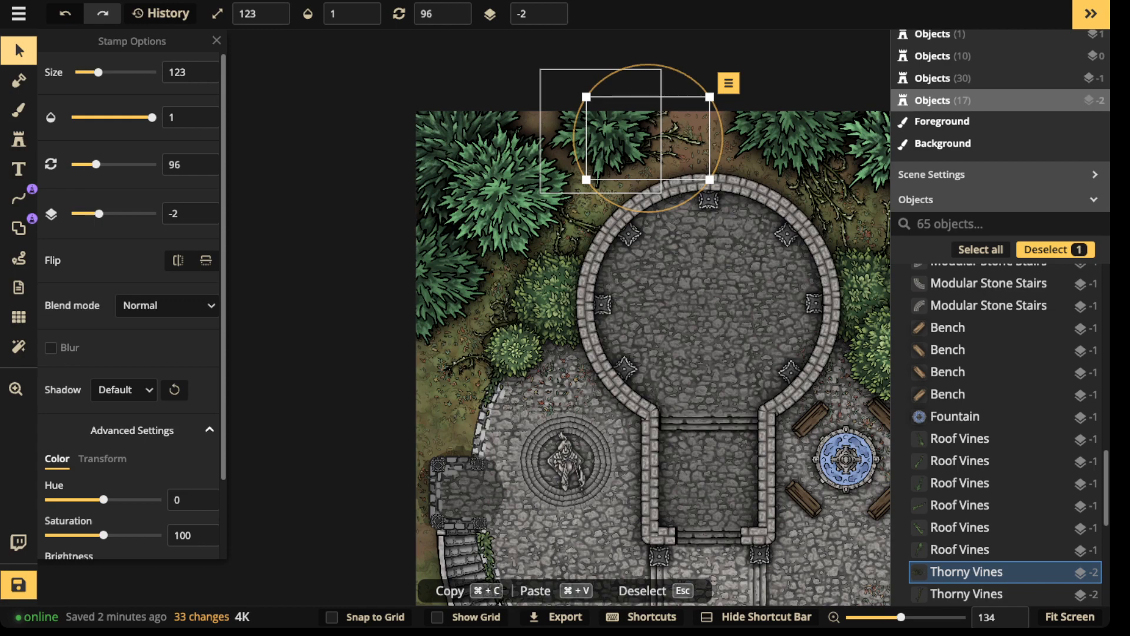
{"action": "scroll", "coordinate": [563, 339], "scroll_direction": "down", "scroll_amount": 2}
{"action": "key", "text": "Escape"}
{"action": "scroll", "coordinate": [564, 339], "scroll_direction": "down", "scroll_amount": 1}
- Set up a round black color brush on the background layer with size 80, opacity 0.3 and softness 1
{"action": "left_click_drag", "start_coordinate": [564, 339], "coordinate": [552, 217]}
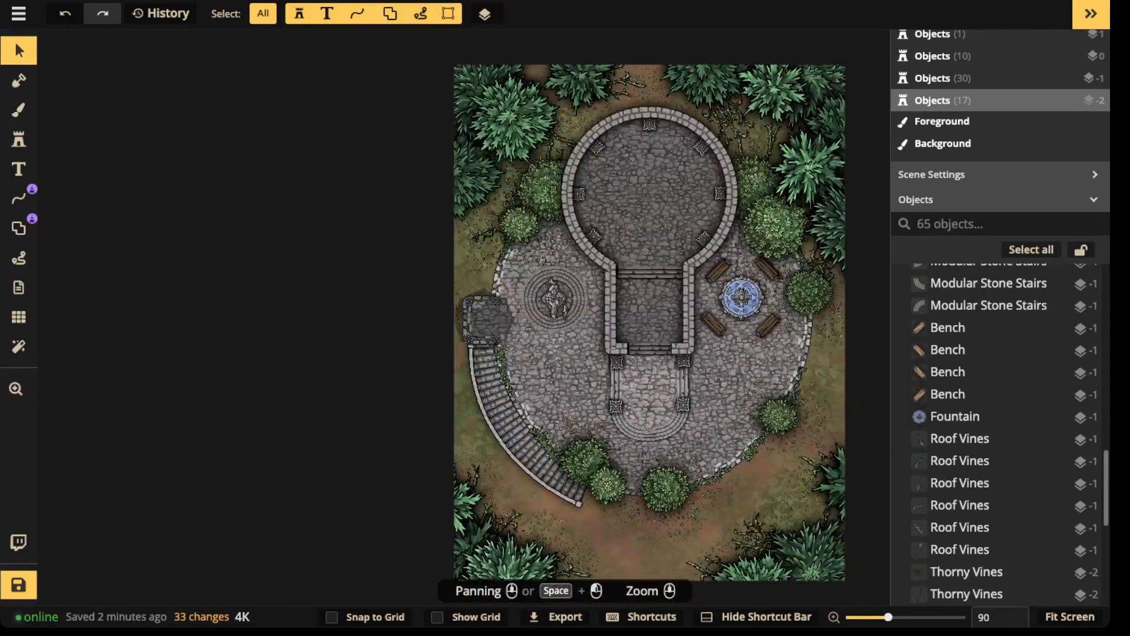
{"action": "scroll", "coordinate": [738, 376], "scroll_direction": "up", "scroll_amount": 2}
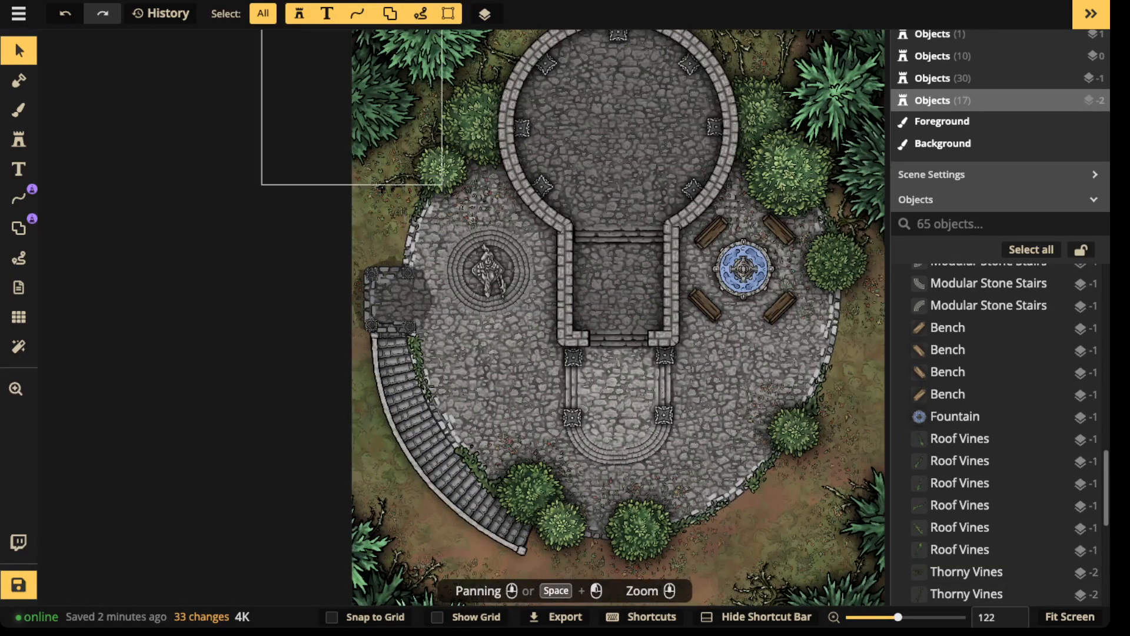
{"action": "left_click", "coordinate": [19, 109]}
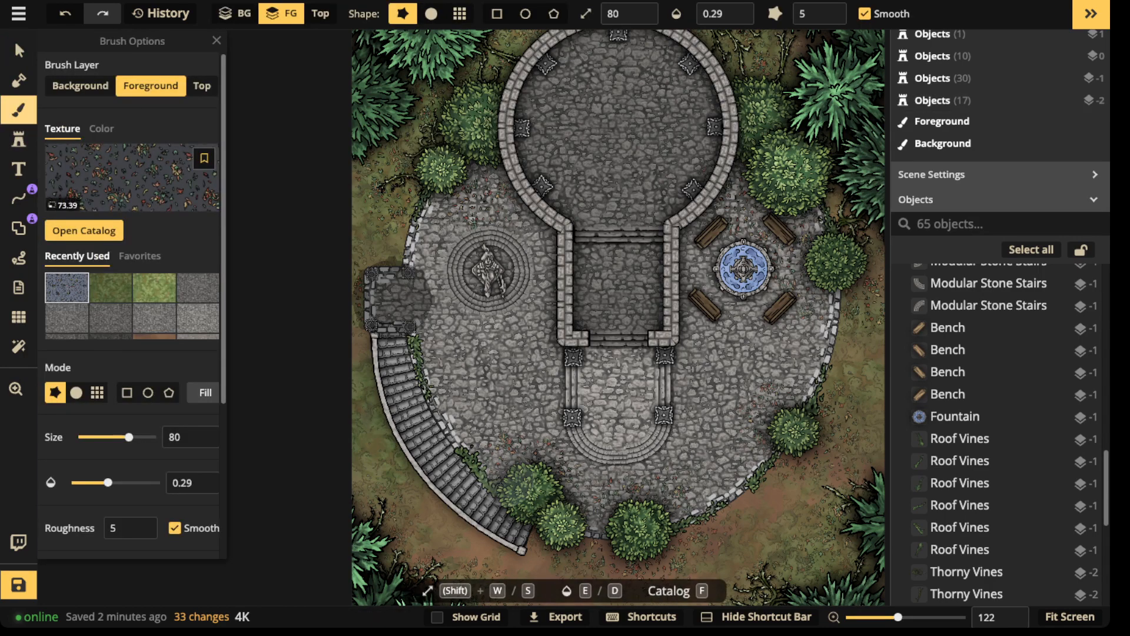
{"action": "left_click", "coordinate": [101, 129]}
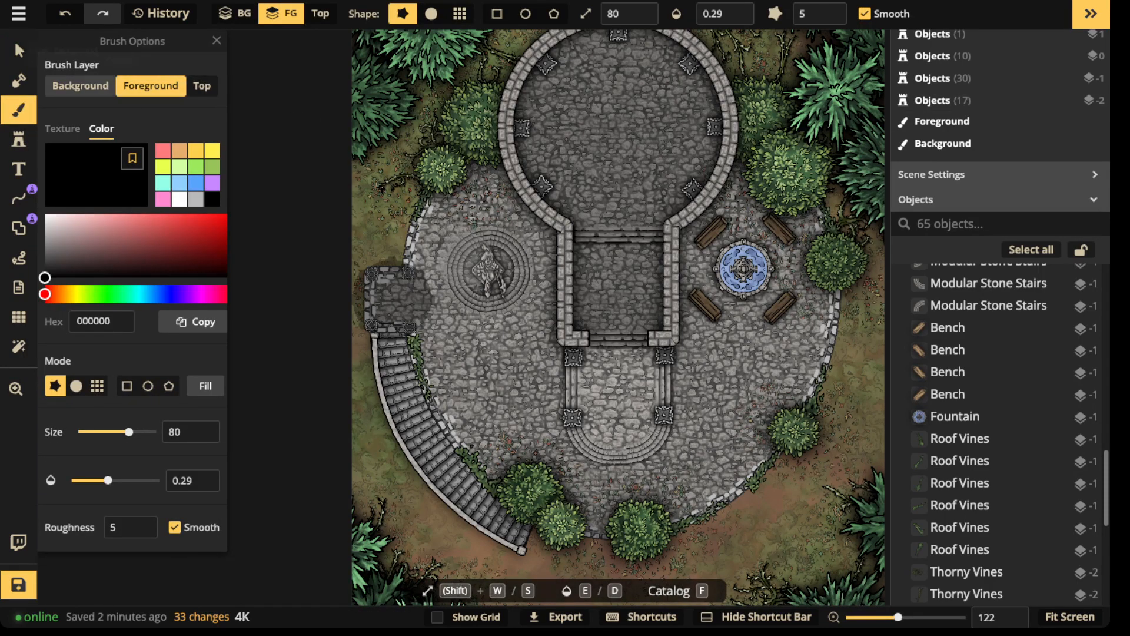
{"action": "left_click", "coordinate": [80, 86]}
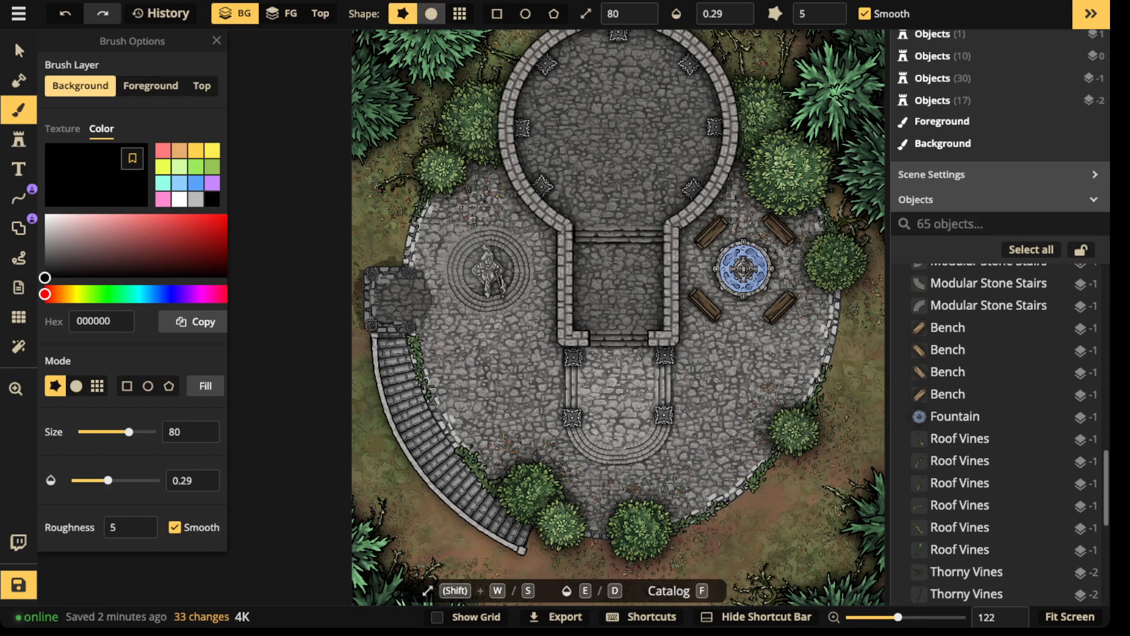
{"action": "left_click", "coordinate": [432, 14]}
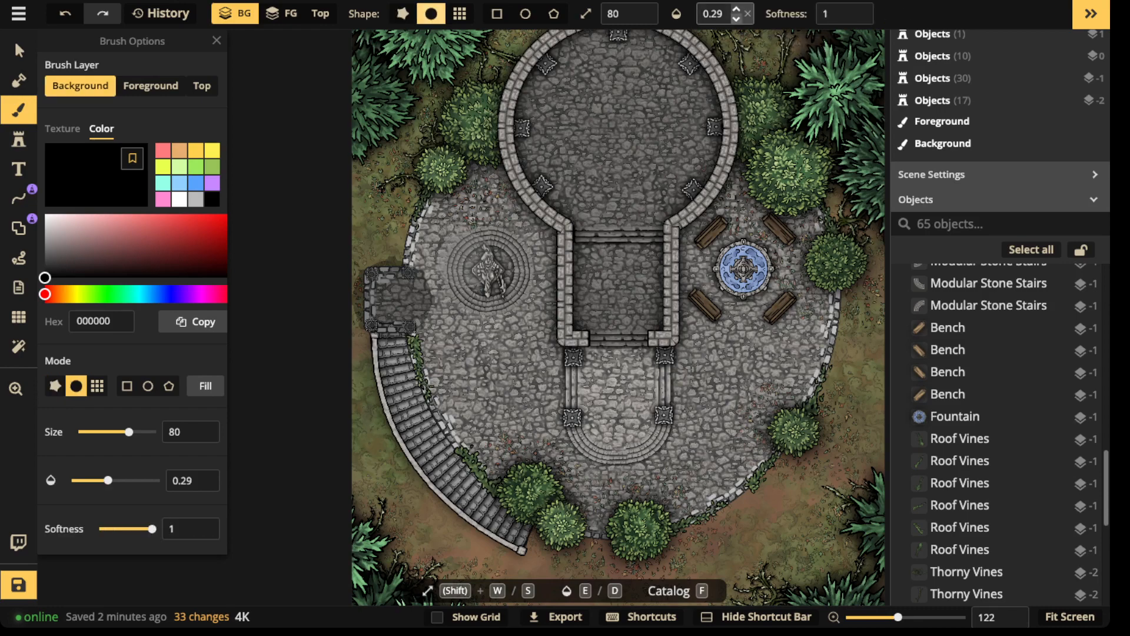
{"action": "left_click", "coordinate": [735, 8]}
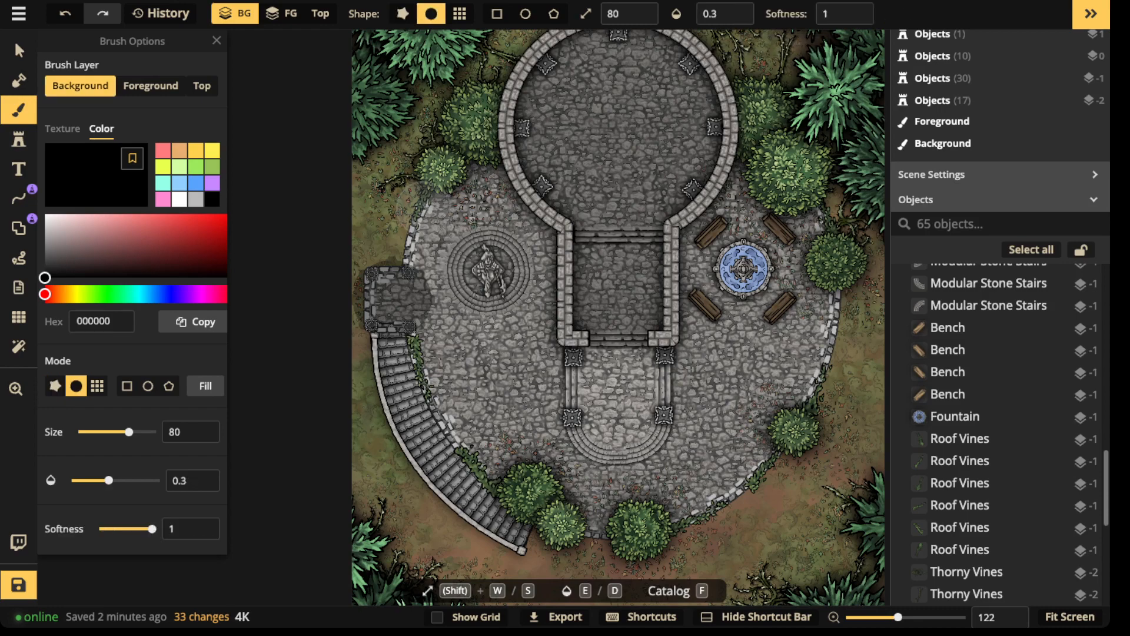
- Paint soft black shading on the ground around the west stair landing, outside the circular wall and around the eastern bushes
{"action": "left_click_drag", "start_coordinate": [521, 229], "coordinate": [593, 240]}
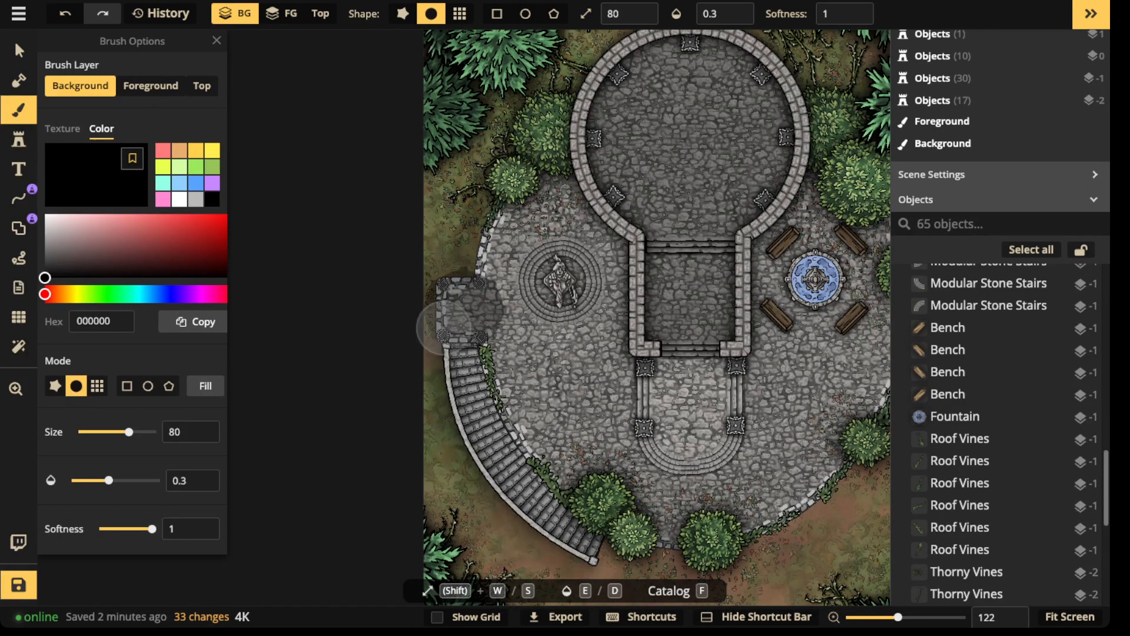
{"action": "left_click_drag", "start_coordinate": [443, 328], "coordinate": [444, 288]}
{"action": "key", "text": "space"}
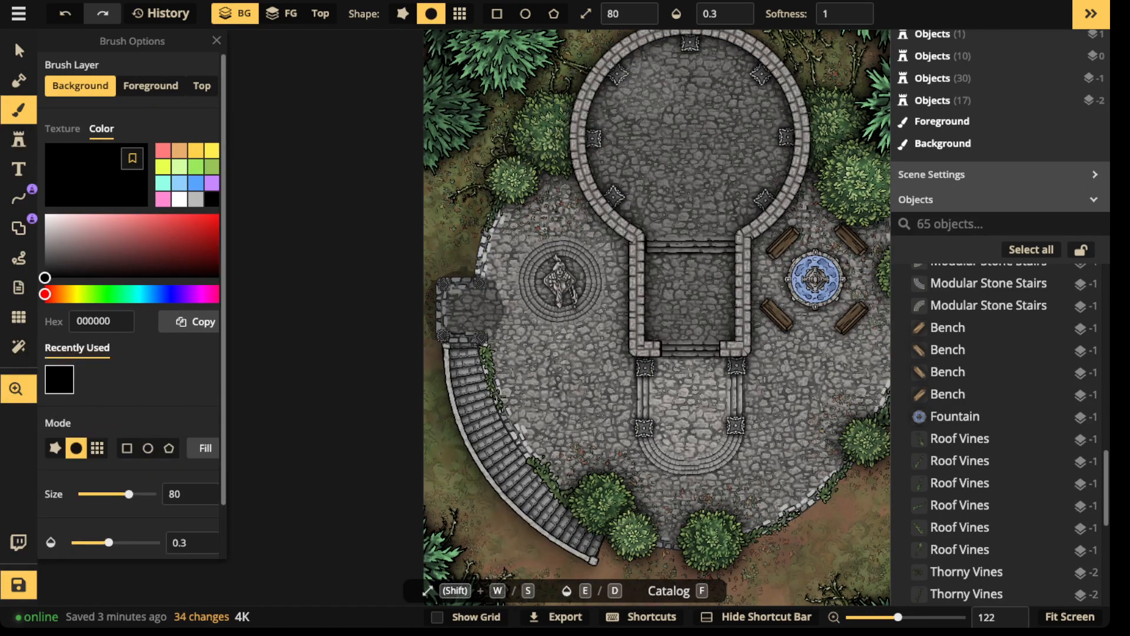
{"action": "left_click_drag", "start_coordinate": [671, 46], "coordinate": [608, 185]}
{"action": "mouse_move", "coordinate": [521, 200]}
{"action": "left_mouse_down"}
{"action": "mouse_move", "coordinate": [704, 160]}
{"action": "mouse_move", "coordinate": [656, 157]}
{"action": "mouse_move", "coordinate": [745, 197]}
{"action": "mouse_move", "coordinate": [719, 166]}
{"action": "left_mouse_up"}
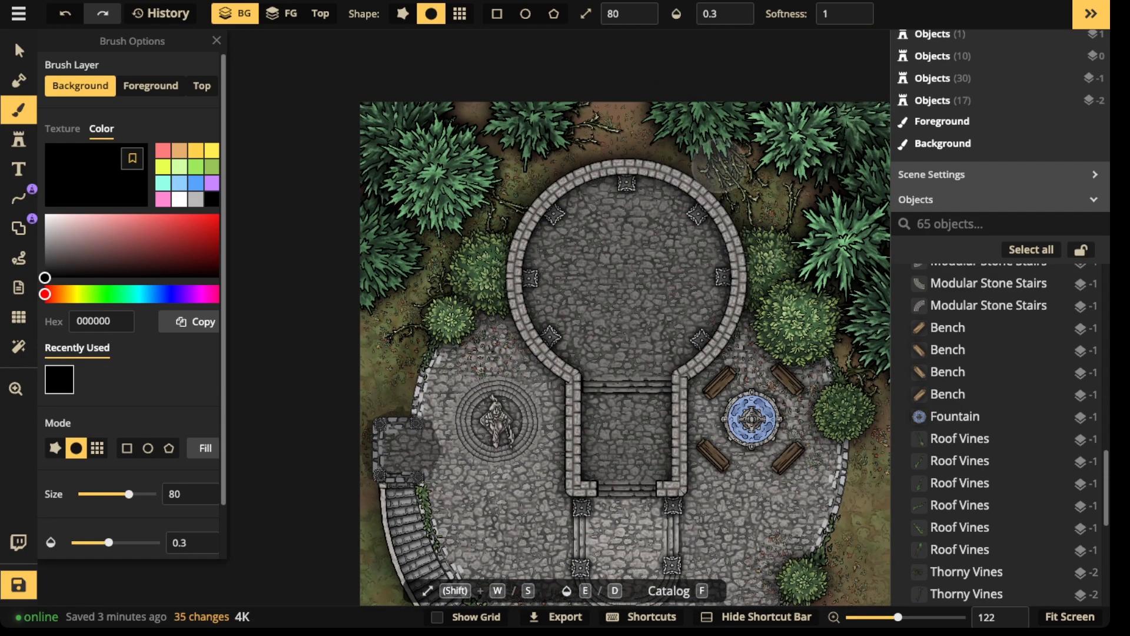
{"action": "key", "text": "space"}
{"action": "left_click_drag", "start_coordinate": [814, 268], "coordinate": [686, 127]}
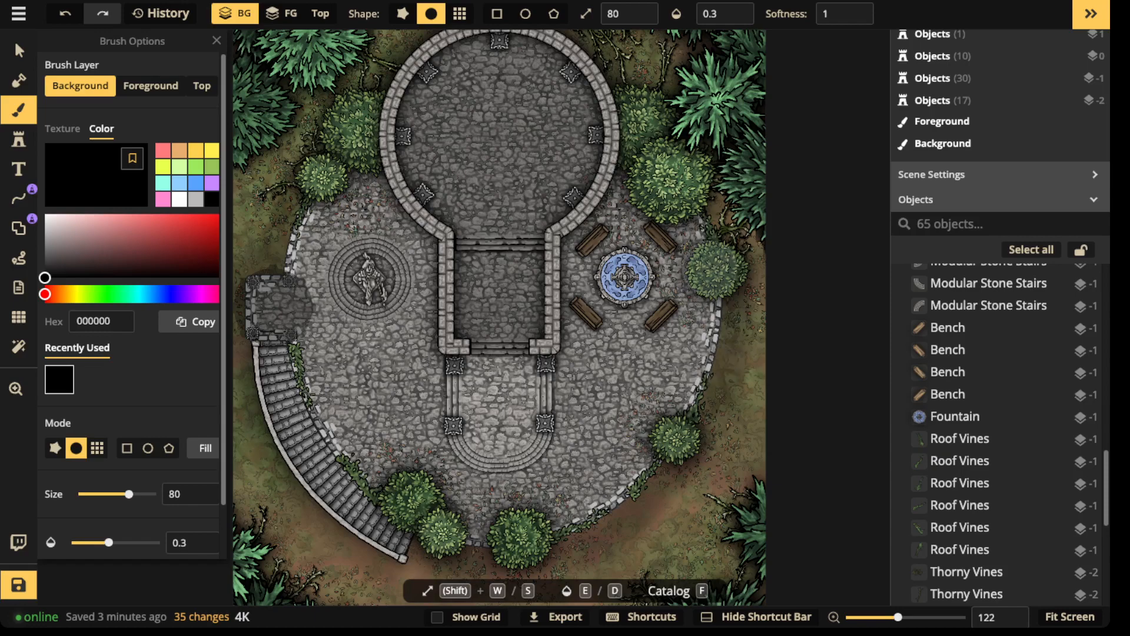
{"action": "left_click_drag", "start_coordinate": [717, 270], "coordinate": [625, 85]}
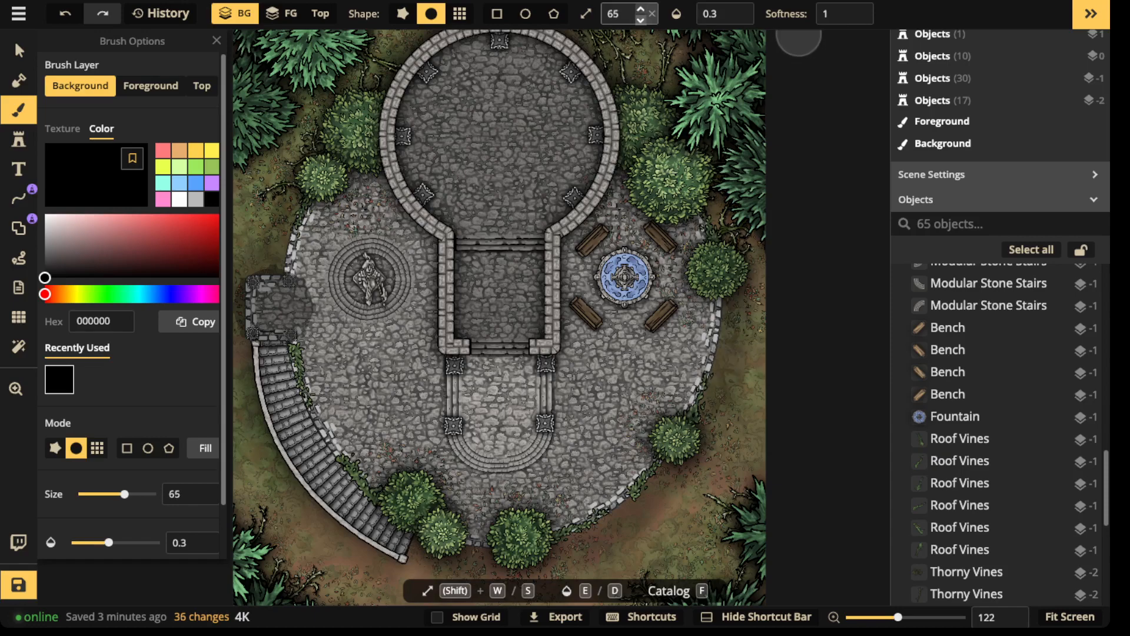
- Reduce the brush size to 49 and shade along the courtyard's southeast edge, the staircase's outer side and the circular wall
{"action": "key", "text": "s"}
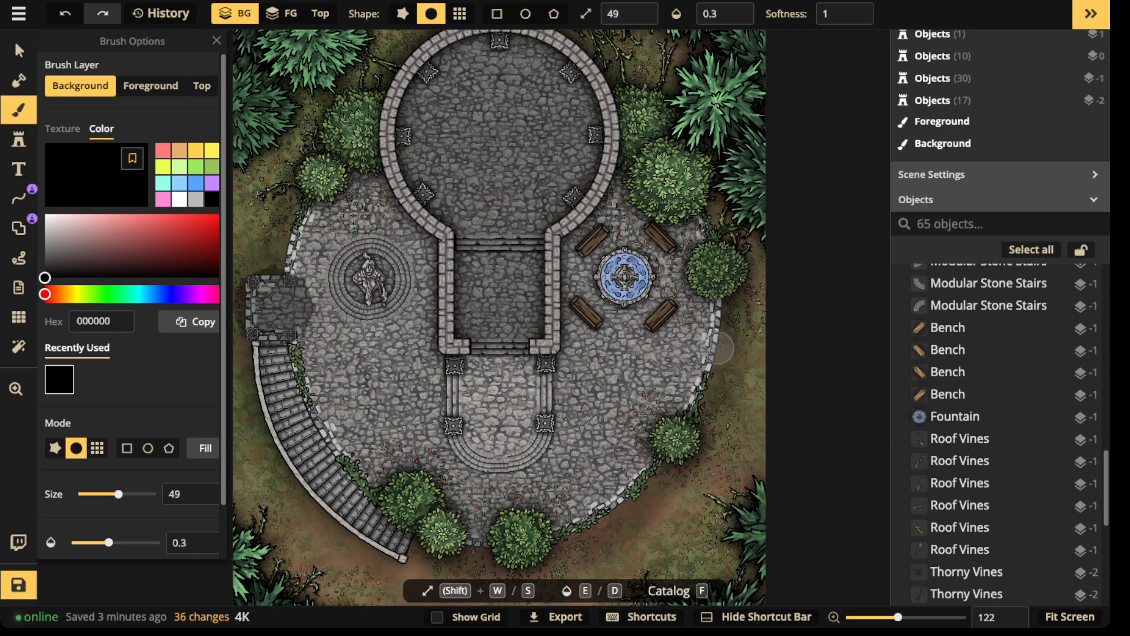
{"action": "mouse_move", "coordinate": [717, 301]}
{"action": "left_mouse_down"}
{"action": "mouse_move", "coordinate": [702, 410]}
{"action": "mouse_move", "coordinate": [722, 318]}
{"action": "mouse_move", "coordinate": [693, 416]}
{"action": "mouse_move", "coordinate": [724, 306]}
{"action": "mouse_move", "coordinate": [664, 460]}
{"action": "mouse_move", "coordinate": [546, 547]}
{"action": "mouse_move", "coordinate": [663, 461]}
{"action": "mouse_move", "coordinate": [574, 536]}
{"action": "left_mouse_up"}
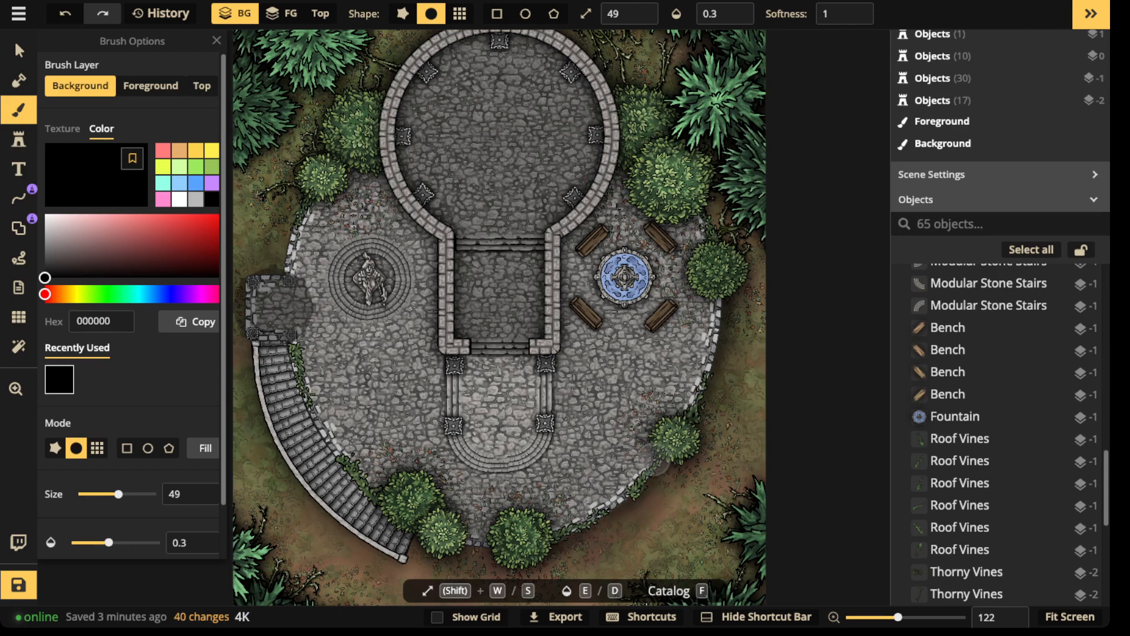
{"action": "mouse_move", "coordinate": [470, 551]}
{"action": "left_mouse_down"}
{"action": "mouse_move", "coordinate": [593, 378]}
{"action": "mouse_move", "coordinate": [599, 334]}
{"action": "left_mouse_up"}
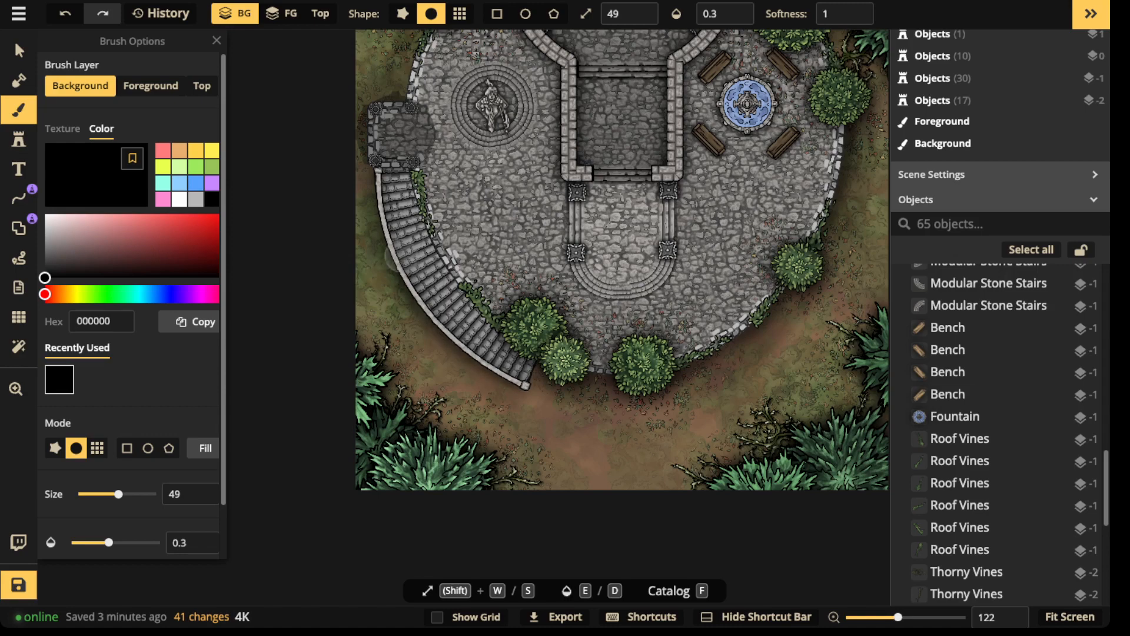
{"action": "left_click_drag", "start_coordinate": [485, 366], "coordinate": [462, 550]}
{"action": "mouse_move", "coordinate": [415, 206]}
{"action": "left_mouse_down"}
{"action": "mouse_move", "coordinate": [385, 287]}
{"action": "mouse_move", "coordinate": [394, 257]}
{"action": "left_mouse_up"}
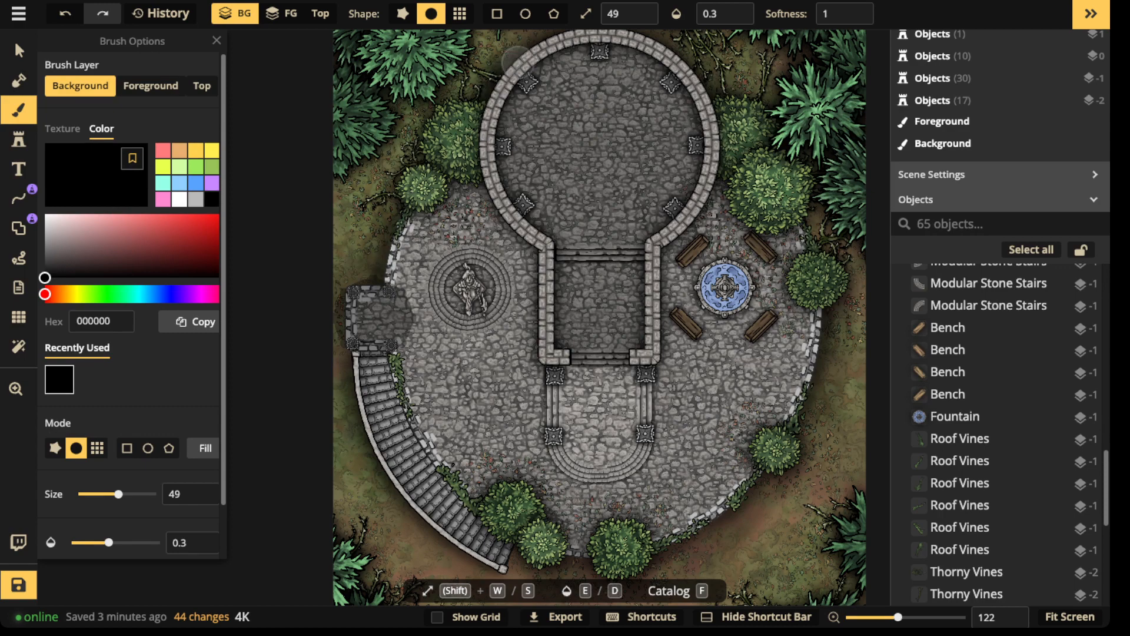
{"action": "left_click_drag", "start_coordinate": [536, 54], "coordinate": [434, 143]}
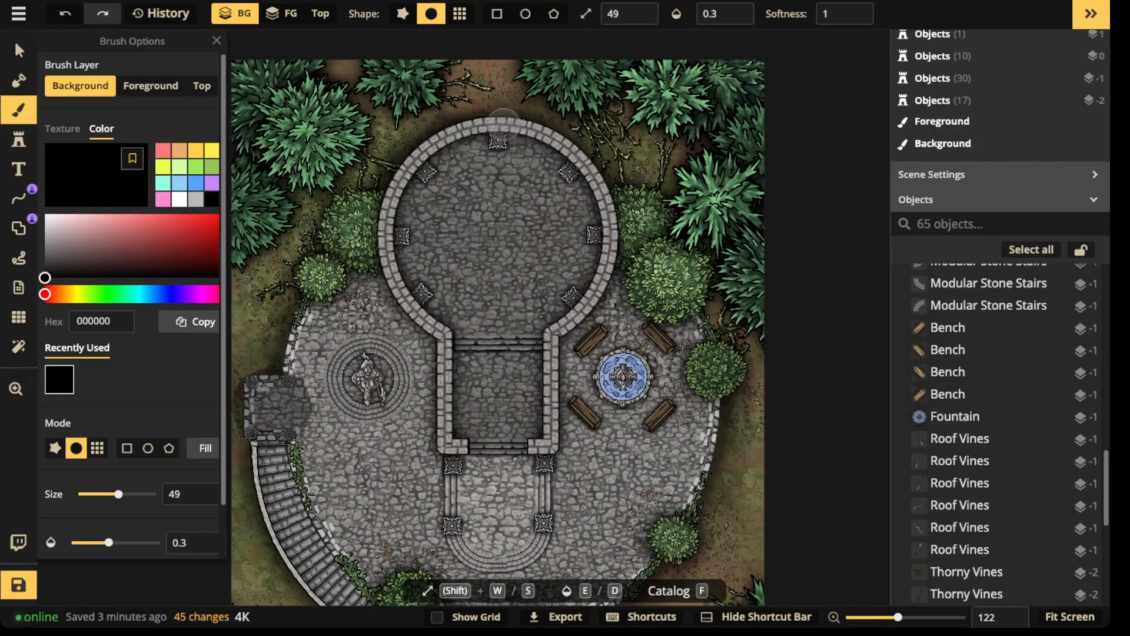
{"action": "left_click_drag", "start_coordinate": [579, 154], "coordinate": [496, 142]}
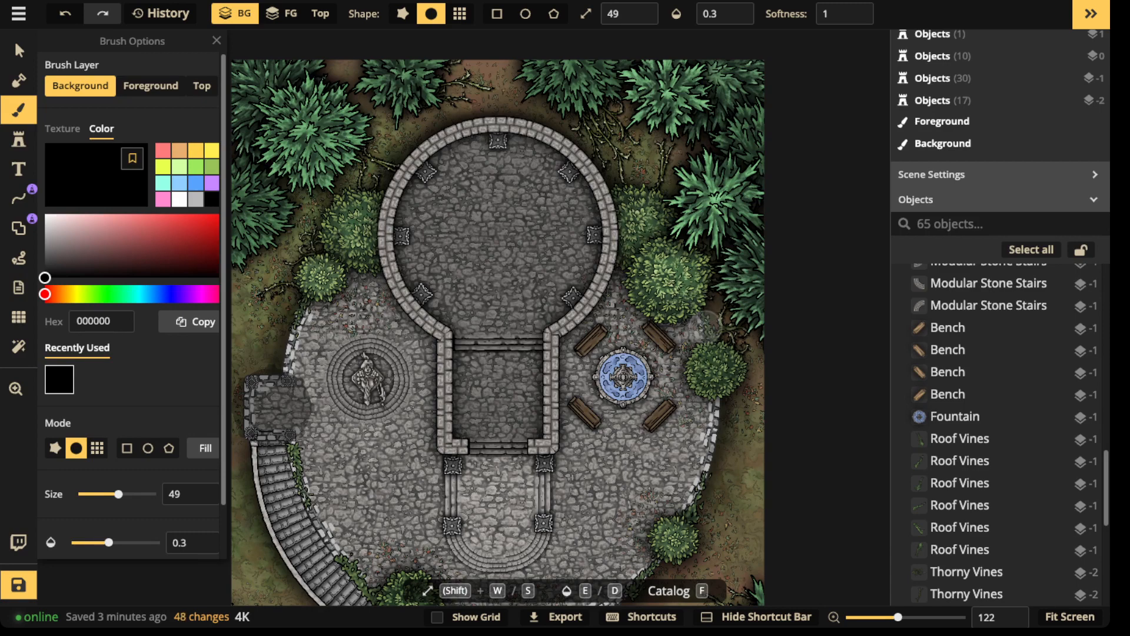
- Examine the new ground shading around the circular wall, the courtyard edge and the curved staircase
{"action": "scroll", "coordinate": [704, 325], "scroll_direction": "down", "scroll_amount": 3}
{"action": "left_click", "coordinate": [19, 50]}
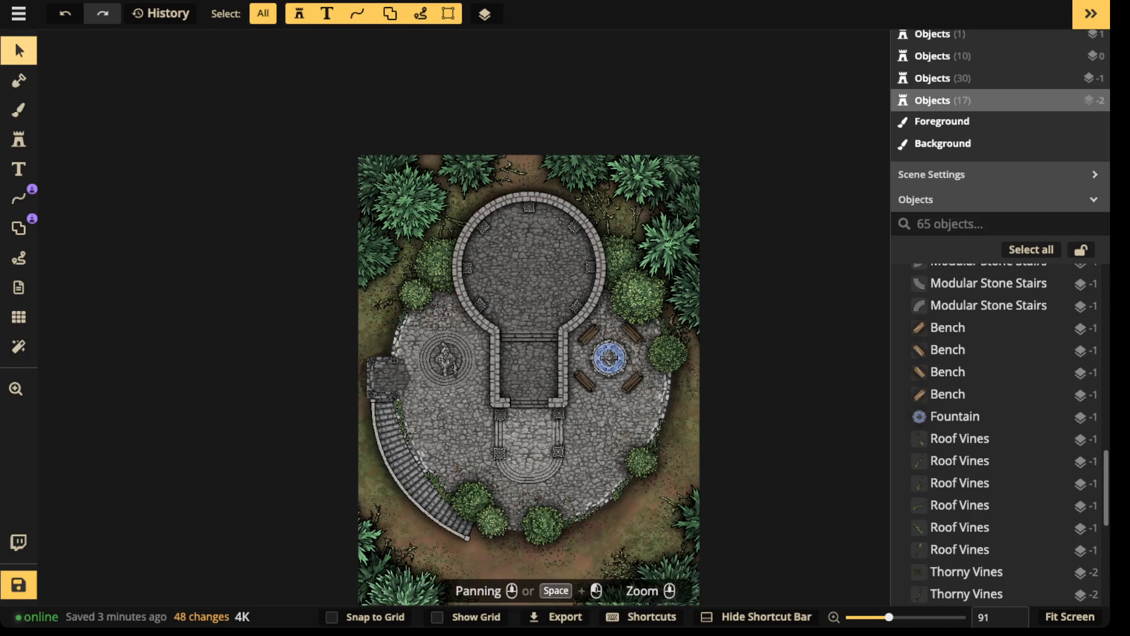
{"action": "scroll", "coordinate": [391, 282], "scroll_direction": "down", "scroll_amount": 2}
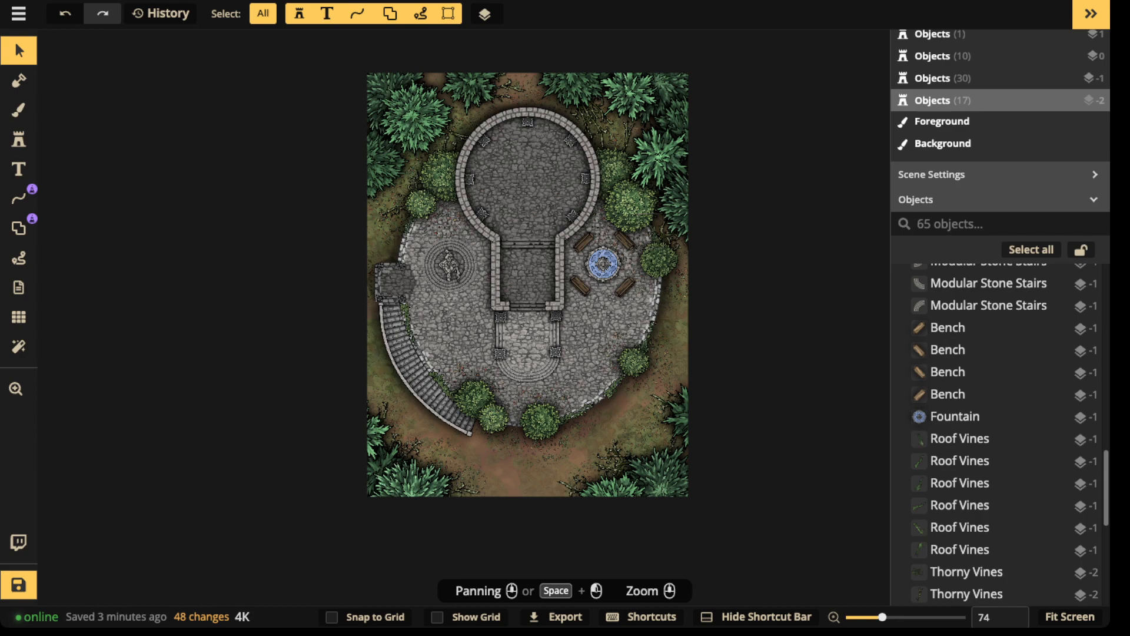
{"action": "scroll", "coordinate": [513, 209], "scroll_direction": "up", "scroll_amount": 5}
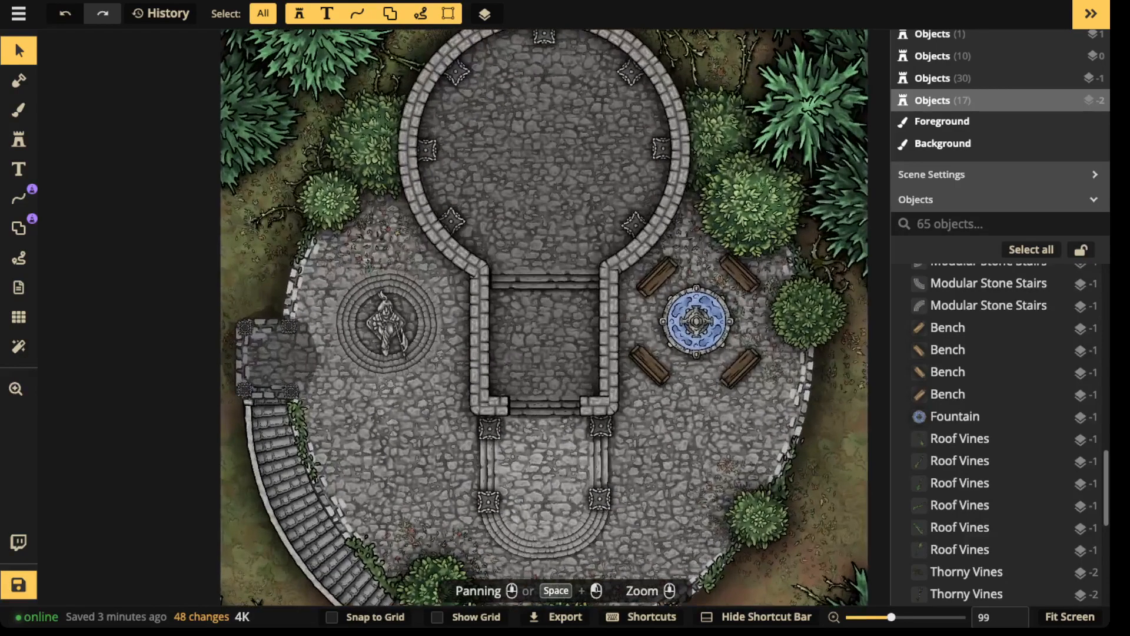
{"action": "left_click_drag", "start_coordinate": [489, 283], "coordinate": [487, 227]}
{"action": "scroll", "coordinate": [489, 211], "scroll_direction": "down", "scroll_amount": 3}
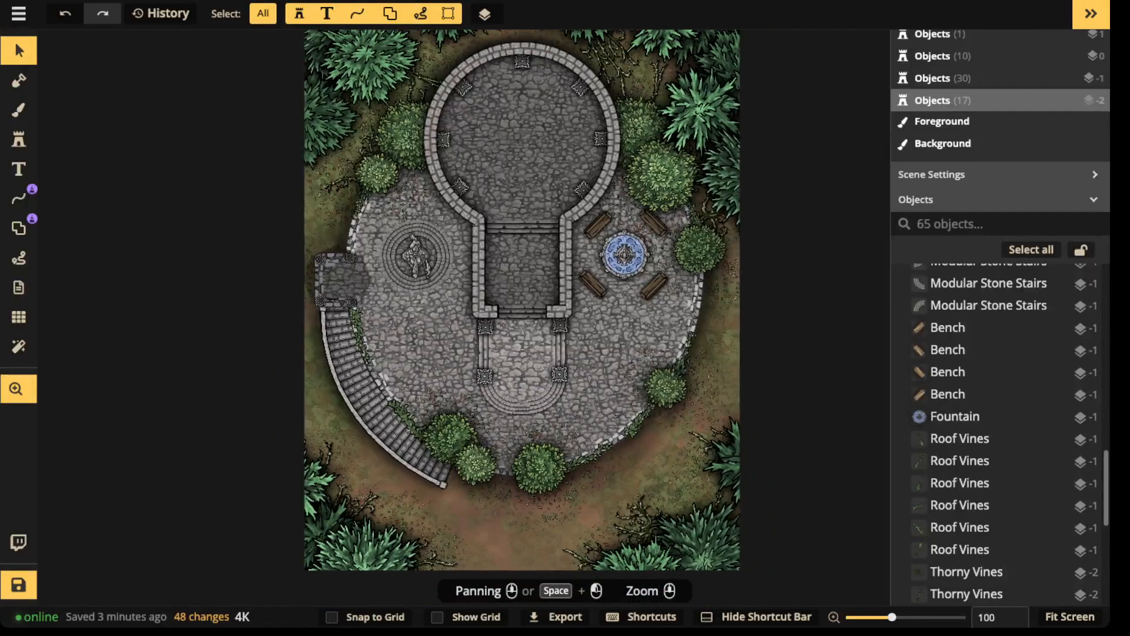
{"action": "left_click_drag", "start_coordinate": [388, 422], "coordinate": [392, 368]}
{"action": "scroll", "coordinate": [392, 368], "scroll_direction": "up", "scroll_amount": 2}
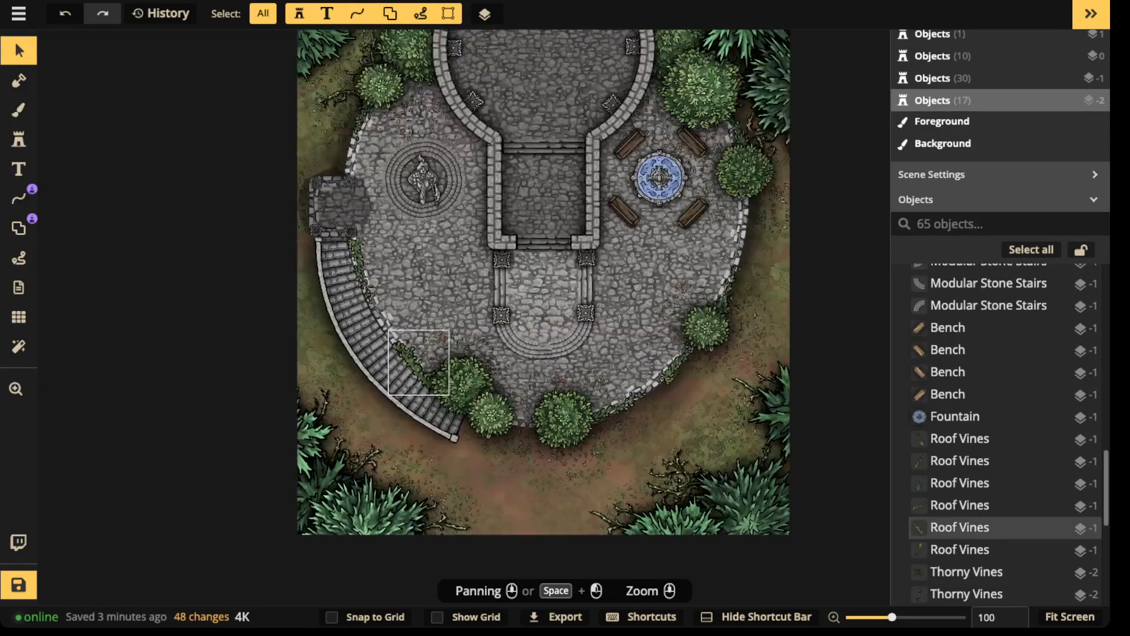
{"action": "scroll", "coordinate": [384, 384], "scroll_direction": "up", "scroll_amount": 1}
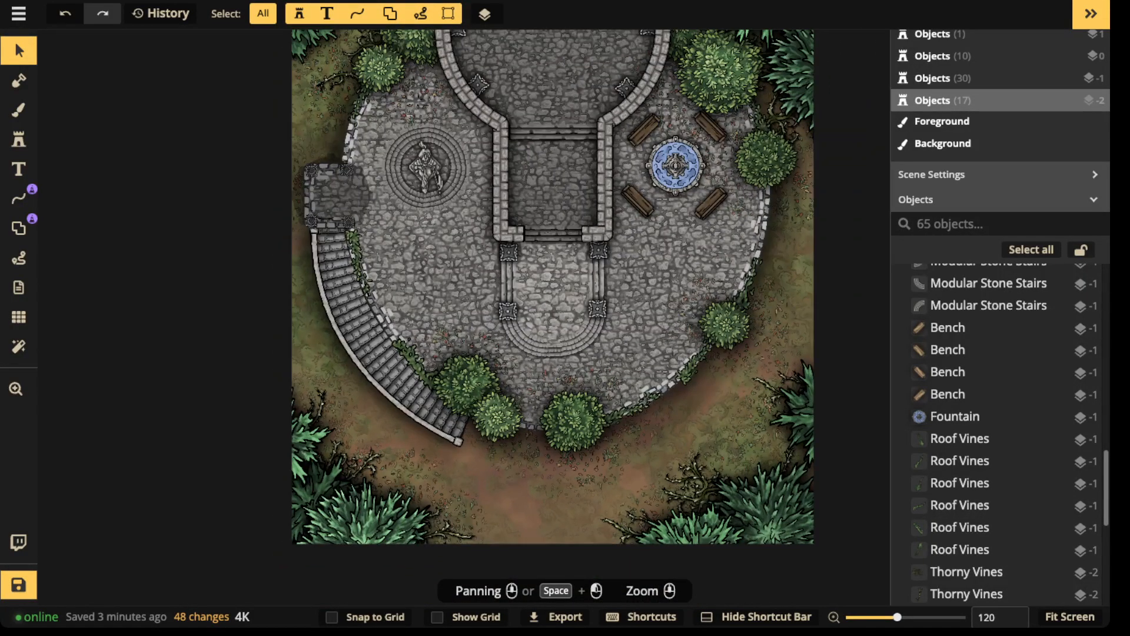
- Resume painting with the black color brush and switch it to the top layer
{"action": "left_click", "coordinate": [18, 109]}
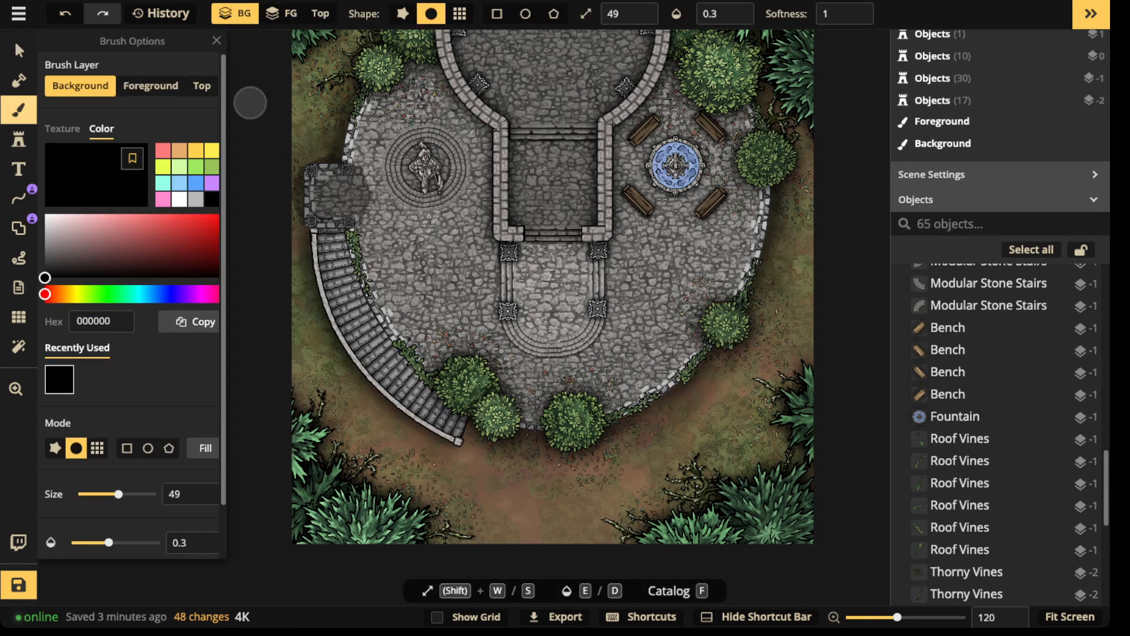
{"action": "left_click", "coordinate": [202, 85]}
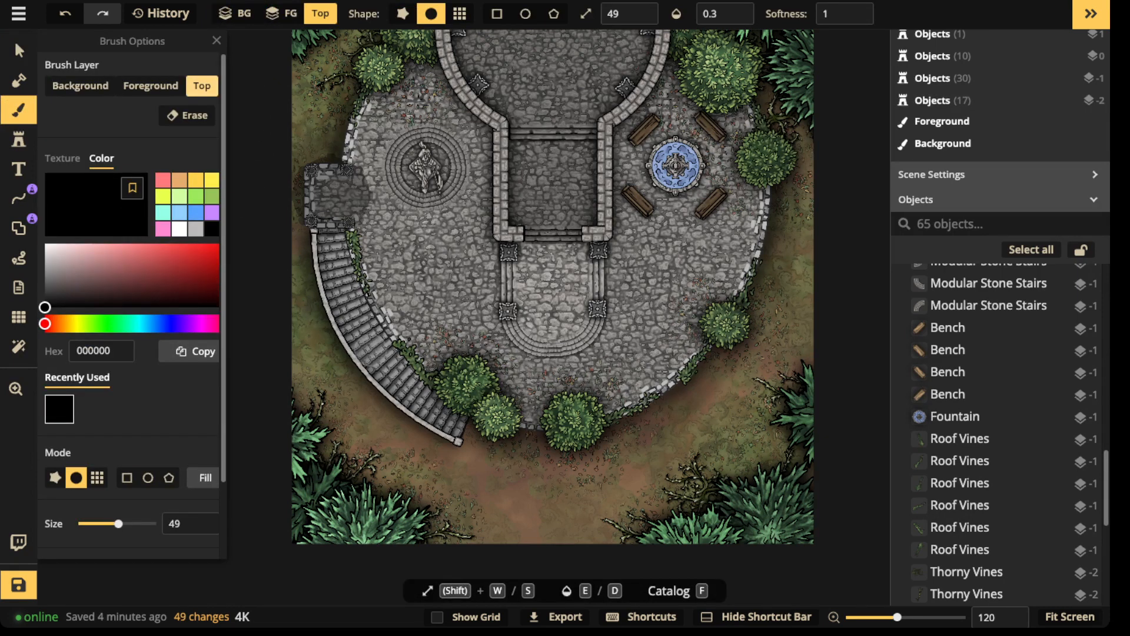
- Try shading the curved staircase's steps in black at 0.3 opacity, and undo both strokes
{"action": "mouse_move", "coordinate": [370, 346]}
{"action": "left_mouse_down"}
{"action": "mouse_move", "coordinate": [442, 416]}
{"action": "mouse_move", "coordinate": [342, 295]}
{"action": "mouse_move", "coordinate": [346, 307]}
{"action": "left_mouse_up"}
{"action": "left_click_drag", "start_coordinate": [439, 419], "coordinate": [383, 368]}
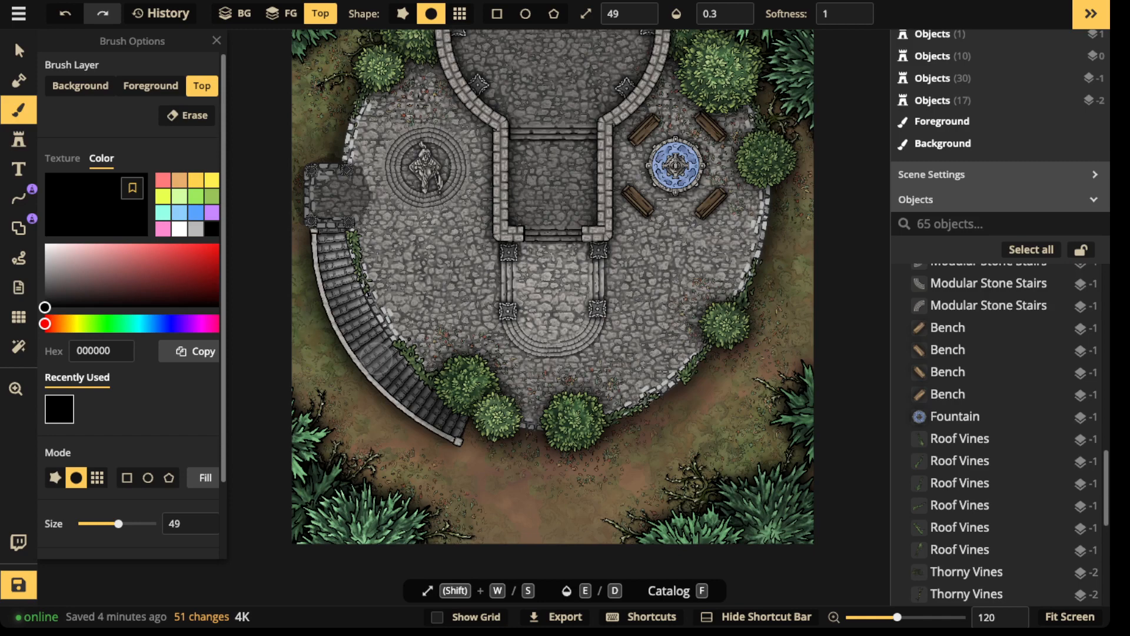
{"action": "key", "text": "ctrl+z"}
{"action": "key", "text": "ctrl+z"}
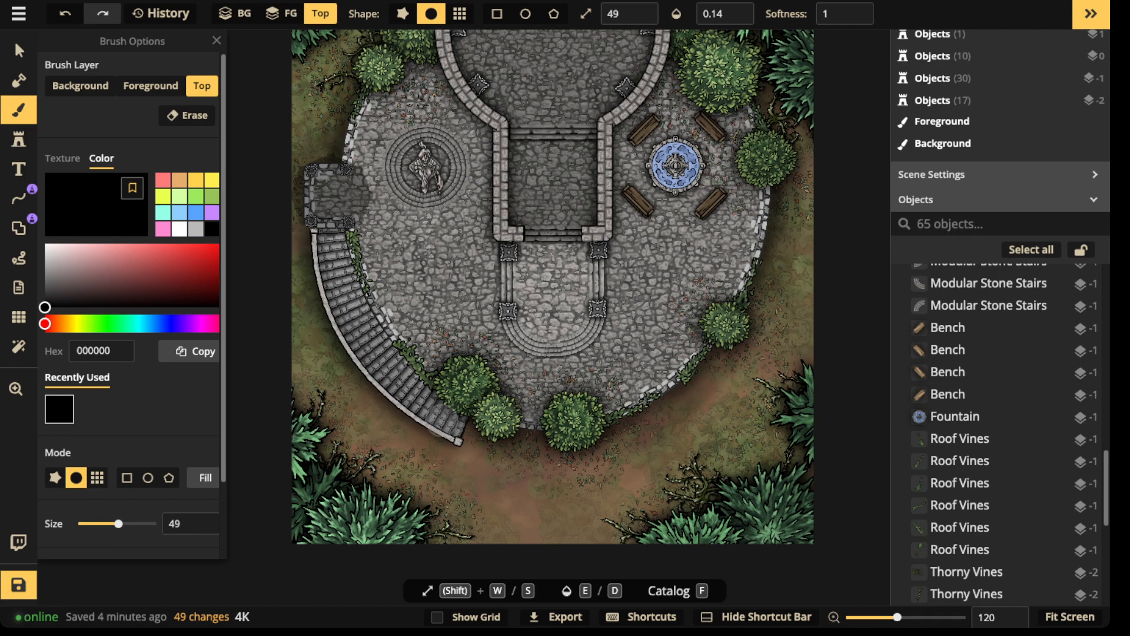
- Lower the brush opacity to 0.14 and shade the curved staircase's steps down to their lower end
{"action": "mouse_move", "coordinate": [350, 318]}
{"action": "left_mouse_down"}
{"action": "mouse_move", "coordinate": [449, 424]}
{"action": "mouse_move", "coordinate": [394, 389]}
{"action": "left_mouse_up"}
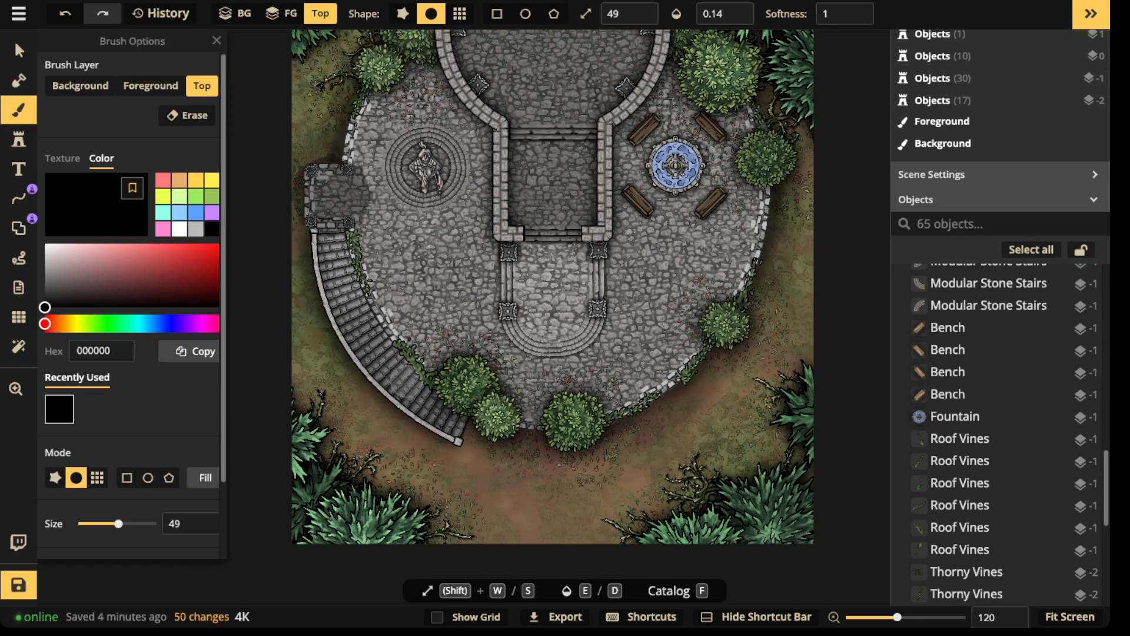
{"action": "left_click_drag", "start_coordinate": [429, 408], "coordinate": [452, 424]}
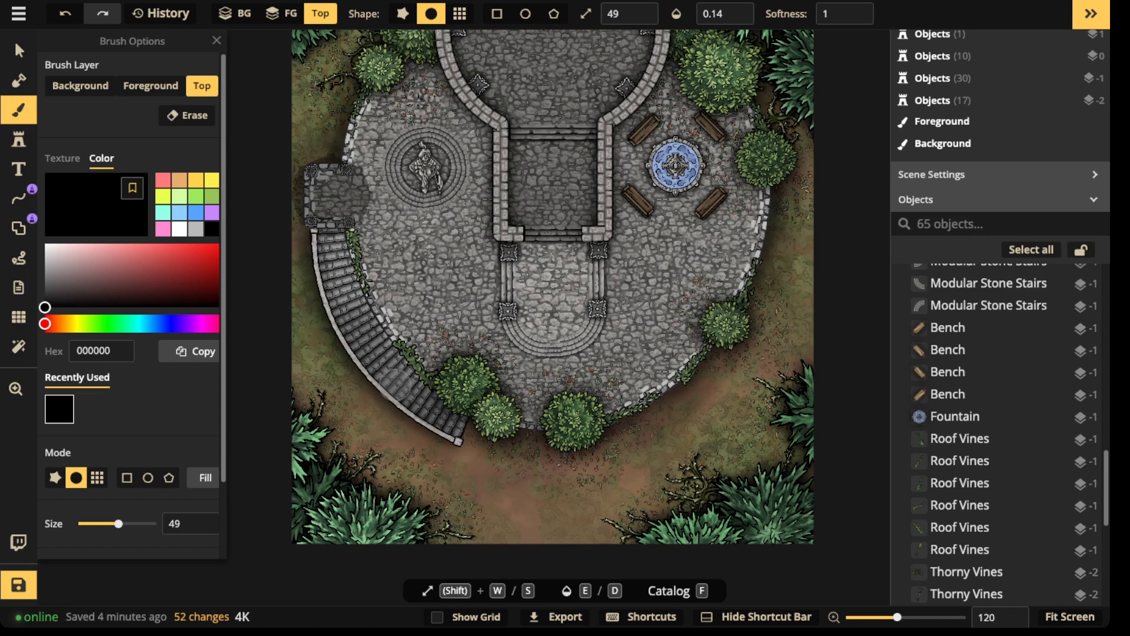
- Stop painting, switch to object selection, and examine the shaded curved staircase and its upper landing
{"action": "scroll", "coordinate": [376, 283], "scroll_direction": "down", "scroll_amount": 3}
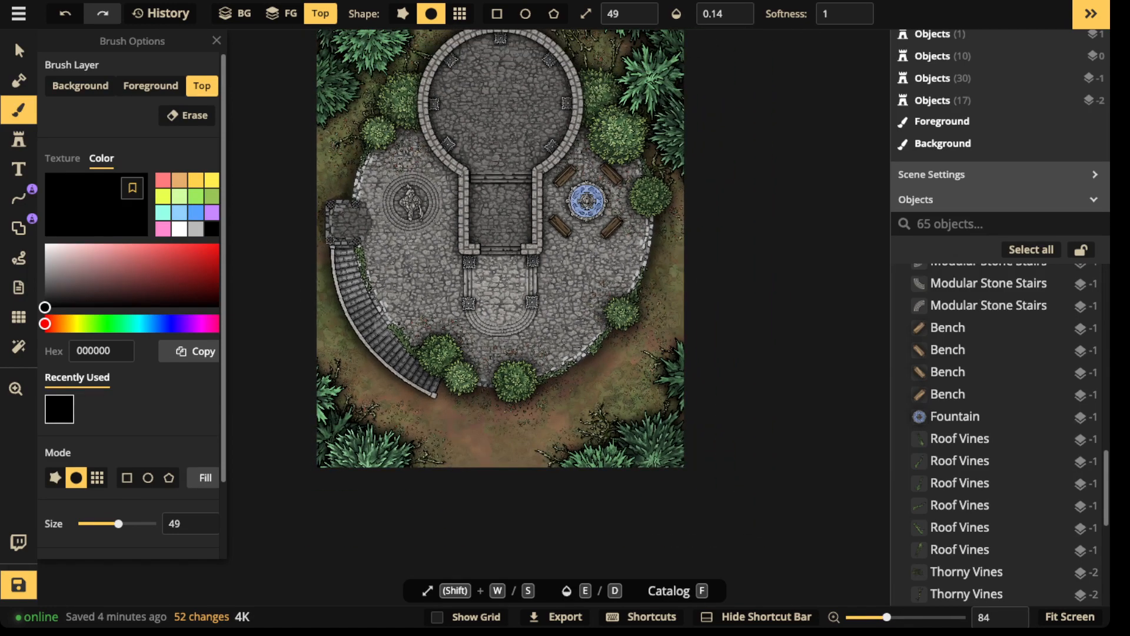
{"action": "left_click", "coordinate": [18, 50]}
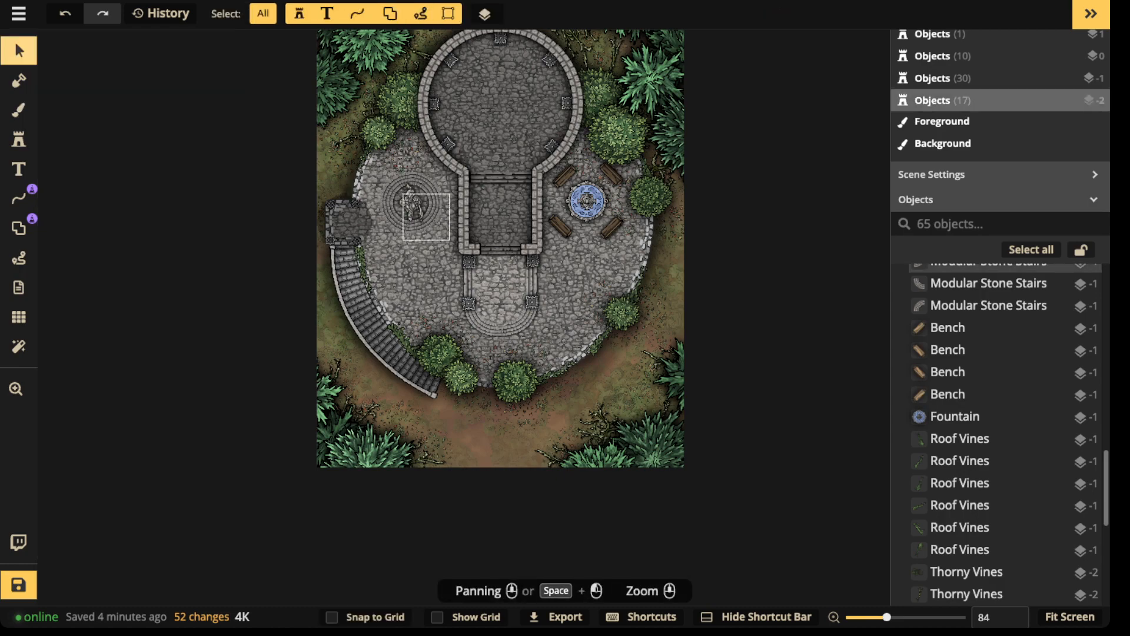
{"action": "scroll", "coordinate": [427, 220], "scroll_direction": "up", "scroll_amount": 2}
{"action": "scroll", "coordinate": [426, 216], "scroll_direction": "up", "scroll_amount": 7}
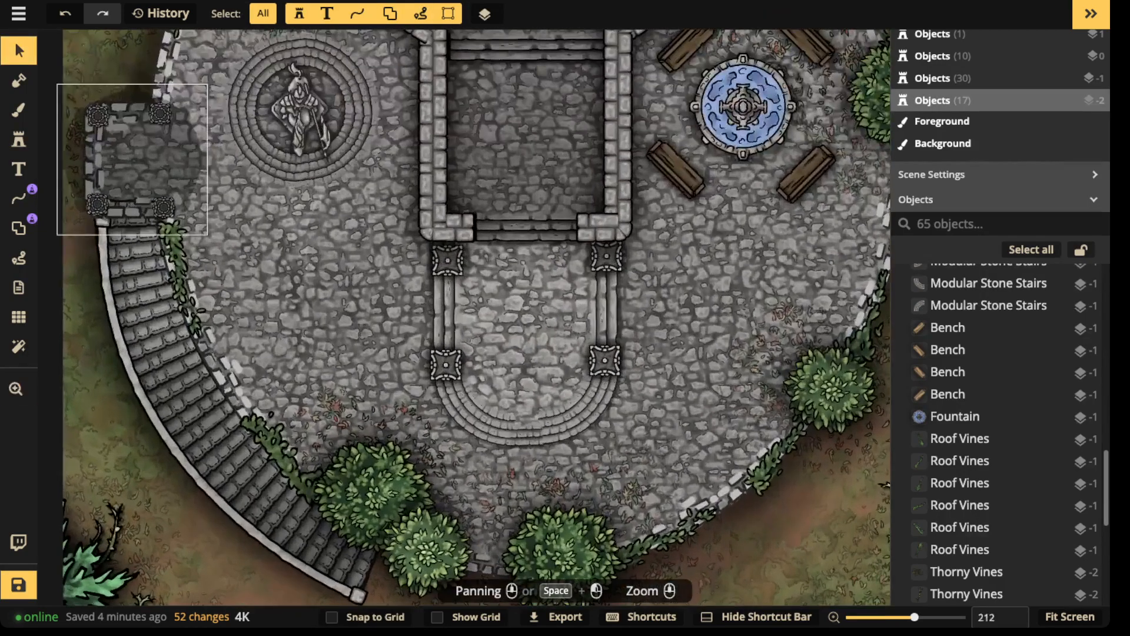
{"action": "left_click", "coordinate": [18, 139]}
{"action": "key", "text": "f"}
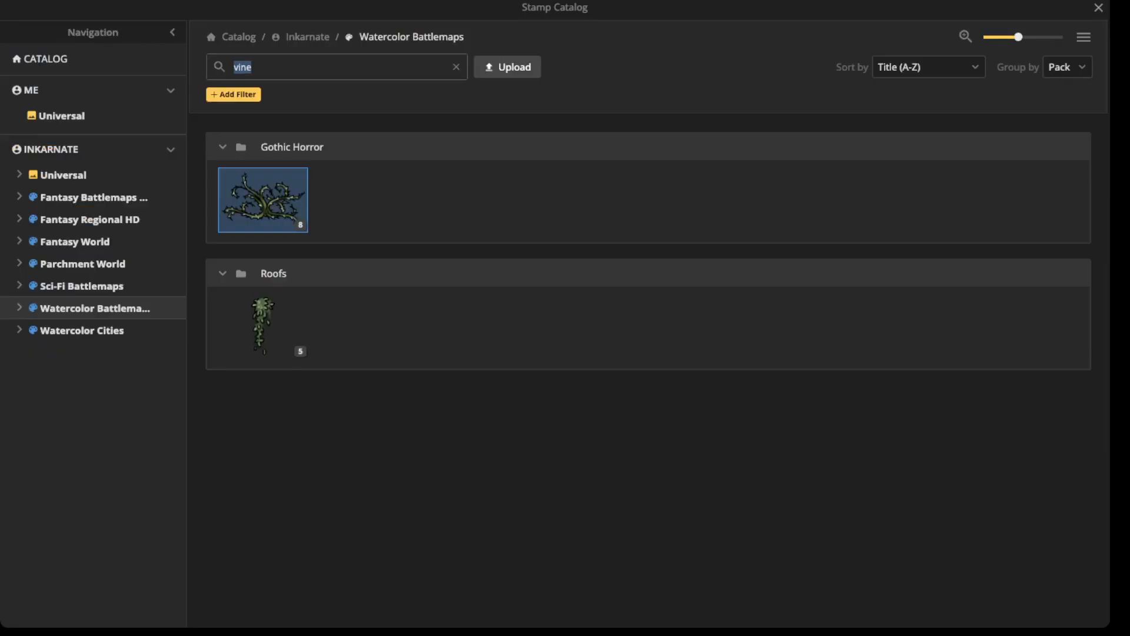
{"action": "key", "text": "Escape"}
{"action": "key", "text": "Escape"}
- Examine the whole battlemap, from the trees around the circular building down to the lower courtyard edge, leaving nothing selected
{"action": "scroll", "coordinate": [360, 153], "scroll_direction": "down", "scroll_amount": 2}
{"action": "left_click_drag", "start_coordinate": [360, 153], "coordinate": [352, 367]}
{"action": "scroll", "coordinate": [352, 368], "scroll_direction": "down", "scroll_amount": 1}
{"action": "scroll", "coordinate": [468, 287], "scroll_direction": "down", "scroll_amount": 7}
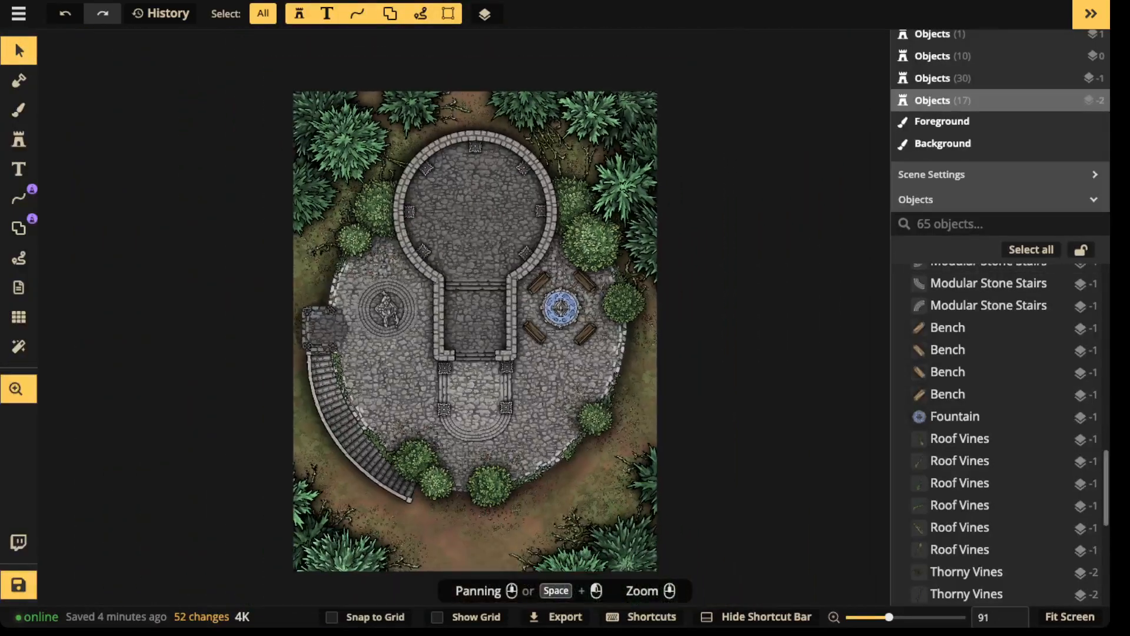
{"action": "left_click_drag", "start_coordinate": [468, 287], "coordinate": [468, 252]}
{"action": "scroll", "coordinate": [483, 231], "scroll_direction": "up", "scroll_amount": 2}
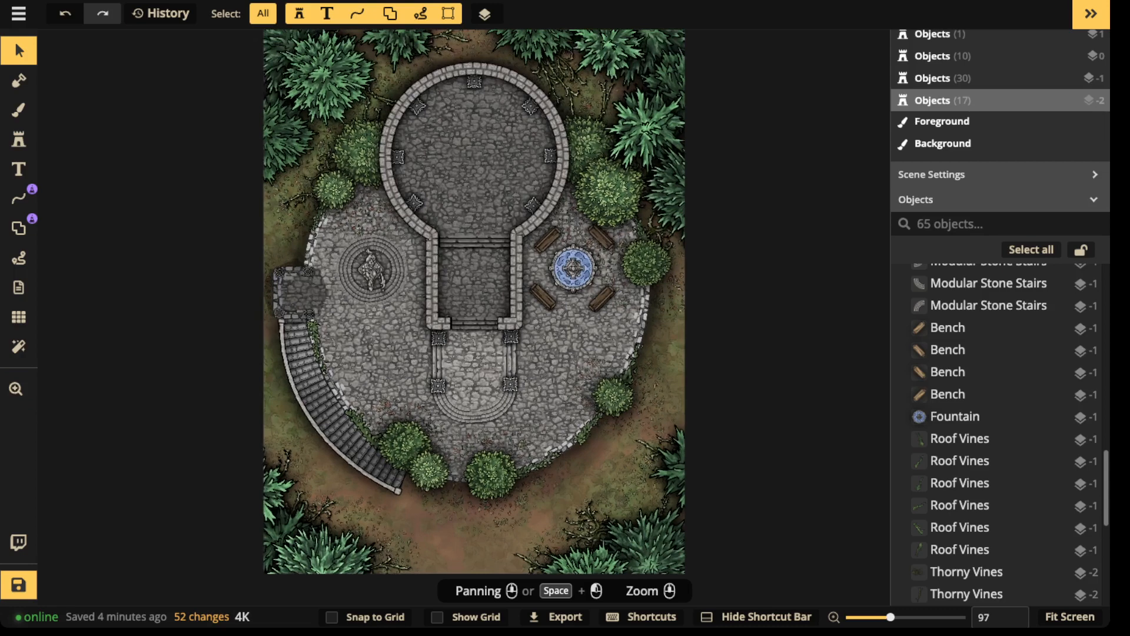
{"action": "left_click", "coordinate": [601, 529]}
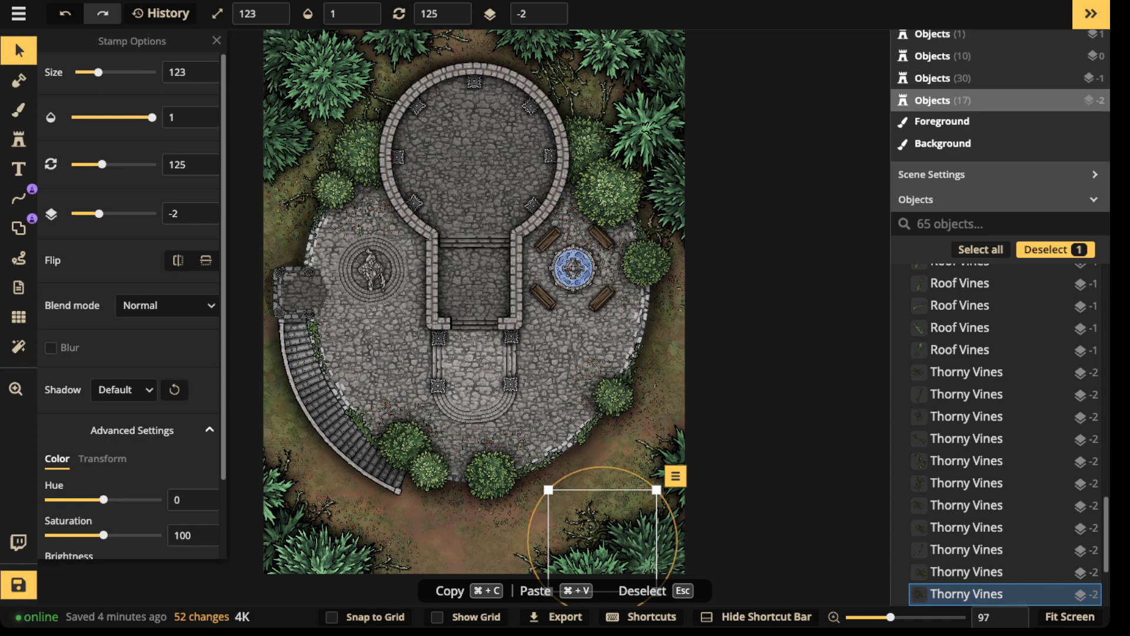
{"action": "scroll", "coordinate": [406, 200], "scroll_direction": "up", "scroll_amount": 2}
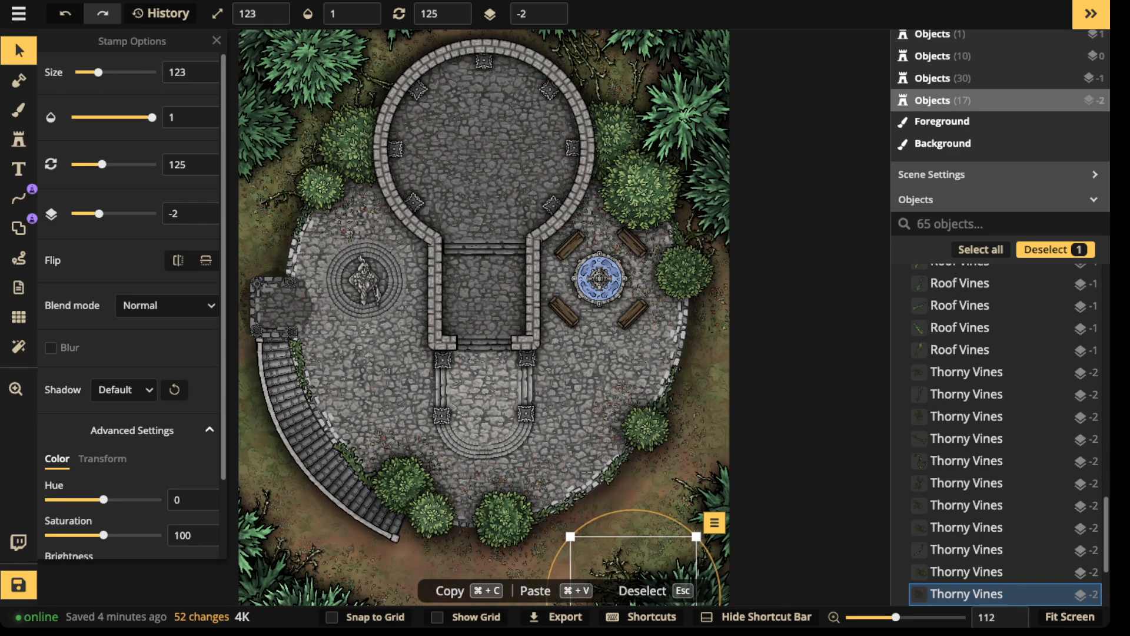
{"action": "scroll", "coordinate": [473, 191], "scroll_direction": "up", "scroll_amount": 4}
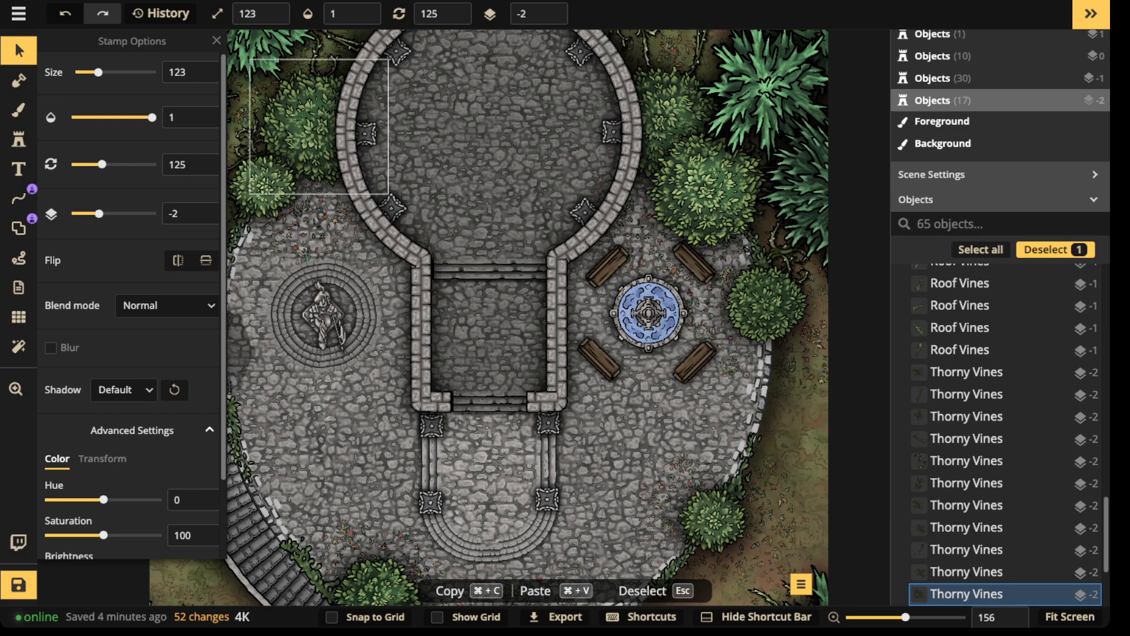
{"action": "left_click", "coordinate": [19, 51]}
{"action": "scroll", "coordinate": [354, 144], "scroll_direction": "down", "scroll_amount": 2}
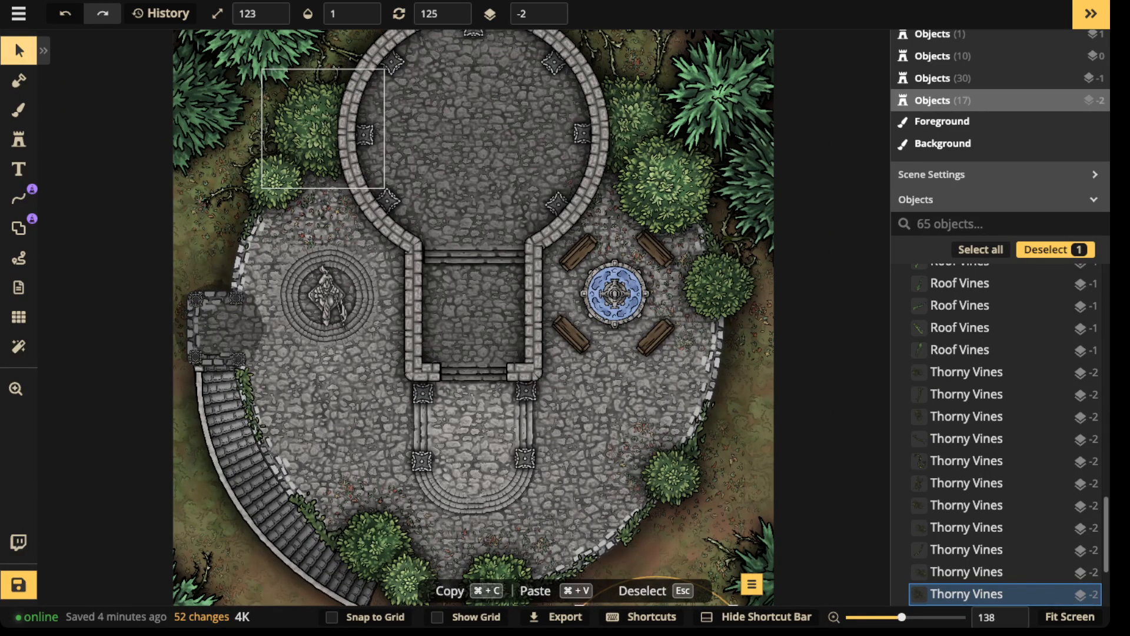
{"action": "scroll", "coordinate": [480, 139], "scroll_direction": "down", "scroll_amount": 2}
{"action": "left_click_drag", "start_coordinate": [471, 133], "coordinate": [475, 210]}
{"action": "scroll", "coordinate": [475, 209], "scroll_direction": "up", "scroll_amount": 2}
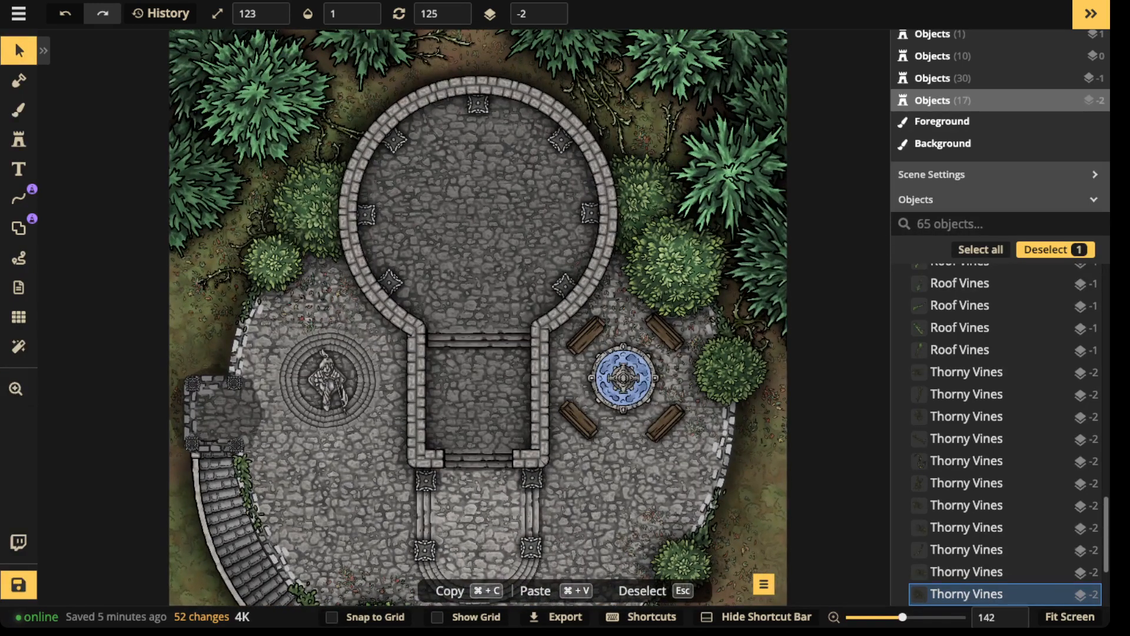
{"action": "scroll", "coordinate": [474, 182], "scroll_direction": "down", "scroll_amount": 3}
{"action": "left_click_drag", "start_coordinate": [473, 181], "coordinate": [494, 127]}
{"action": "scroll", "coordinate": [504, 209], "scroll_direction": "up", "scroll_amount": 2}
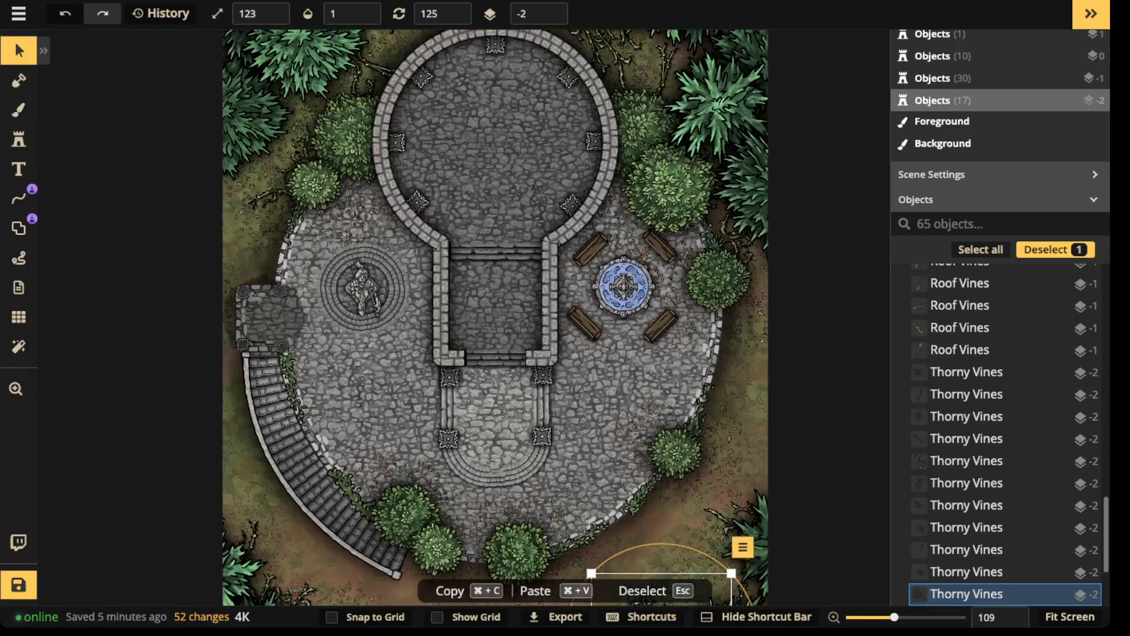
{"action": "key", "text": "Escape"}
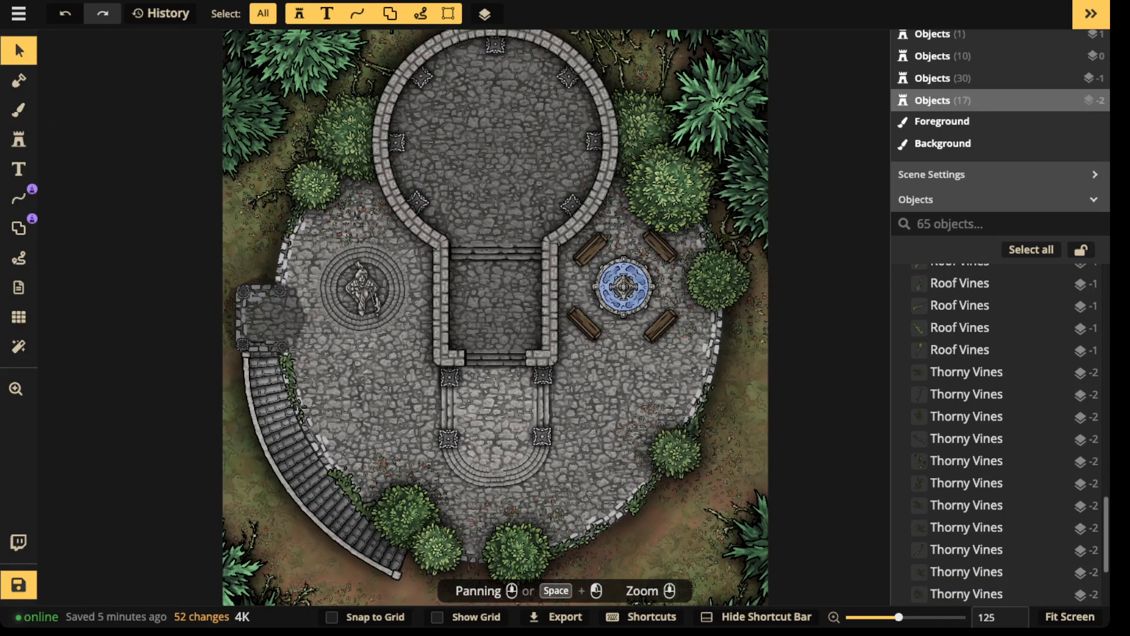
- Duplicate the four curved stone stair pieces that form the ring around the statue
{"action": "scroll", "coordinate": [501, 151], "scroll_direction": "up", "scroll_amount": 4}
{"action": "left_click_drag", "start_coordinate": [500, 150], "coordinate": [486, 206]}
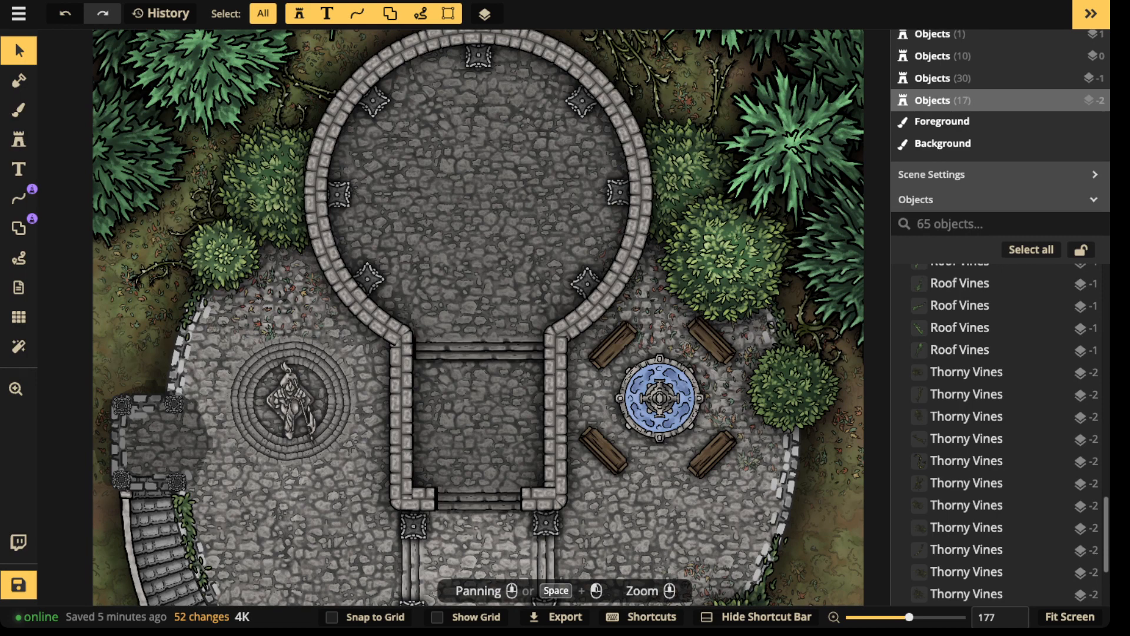
{"action": "scroll", "coordinate": [471, 300], "scroll_direction": "down", "scroll_amount": 3}
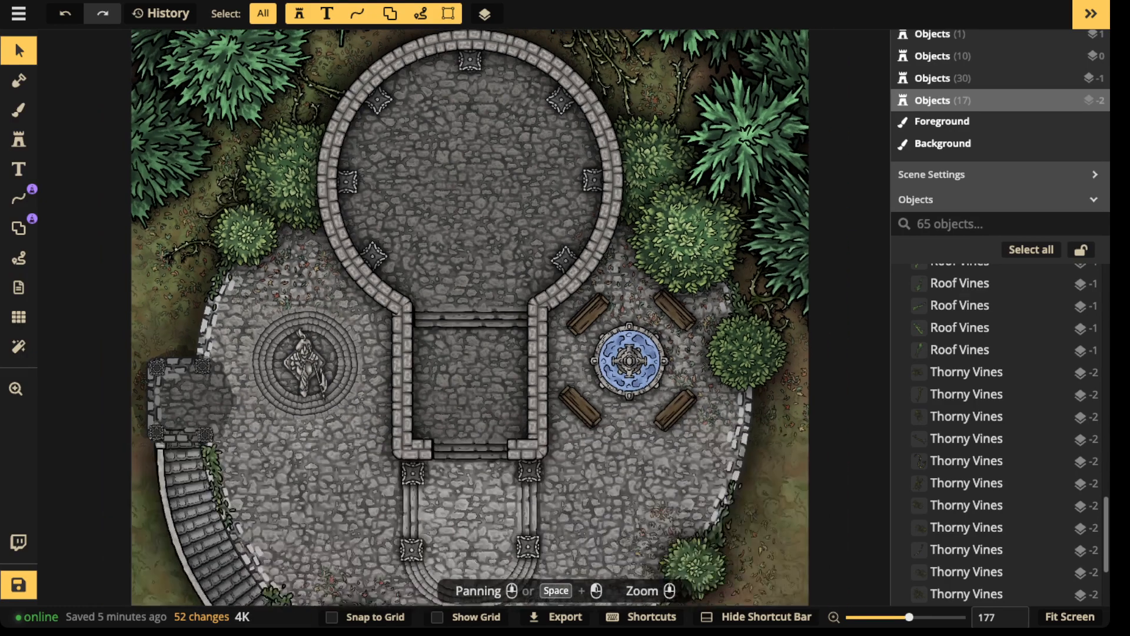
{"action": "scroll", "coordinate": [470, 300], "scroll_direction": "up", "scroll_amount": 4}
{"action": "left_click_drag", "start_coordinate": [474, 318], "coordinate": [491, 375]}
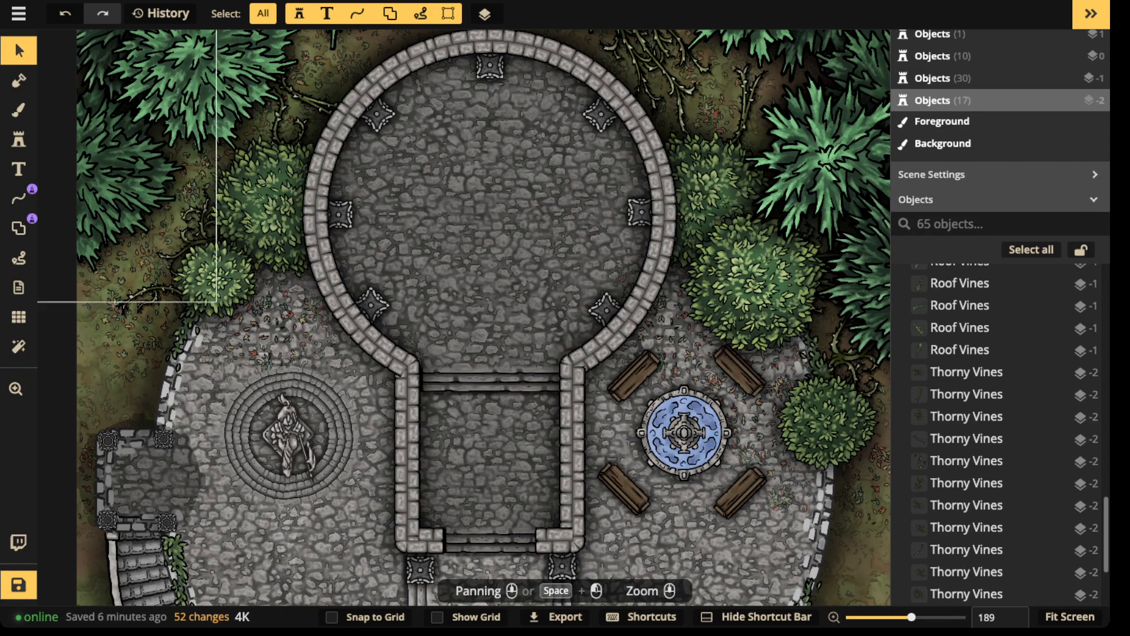
{"action": "left_click", "coordinate": [252, 399]}
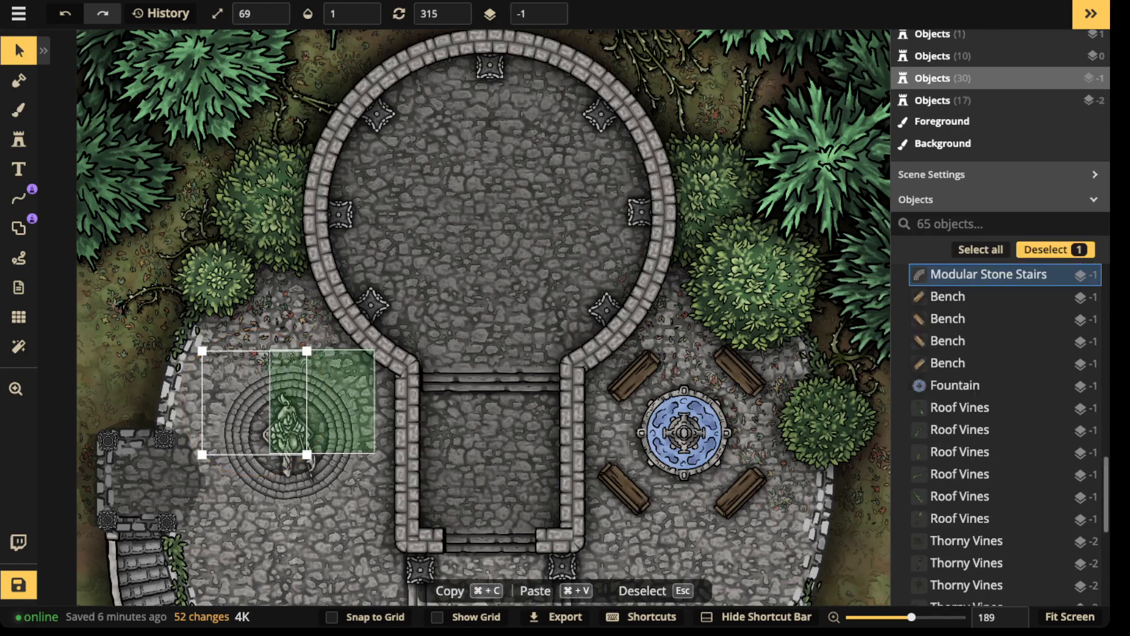
{"action": "left_click", "coordinate": [325, 399], "text": "shift"}
{"action": "left_click", "coordinate": [326, 472], "text": "shift"}
{"action": "left_click", "coordinate": [252, 473], "text": "shift"}
{"action": "key", "text": "super+c"}
{"action": "key", "text": "super+v"}
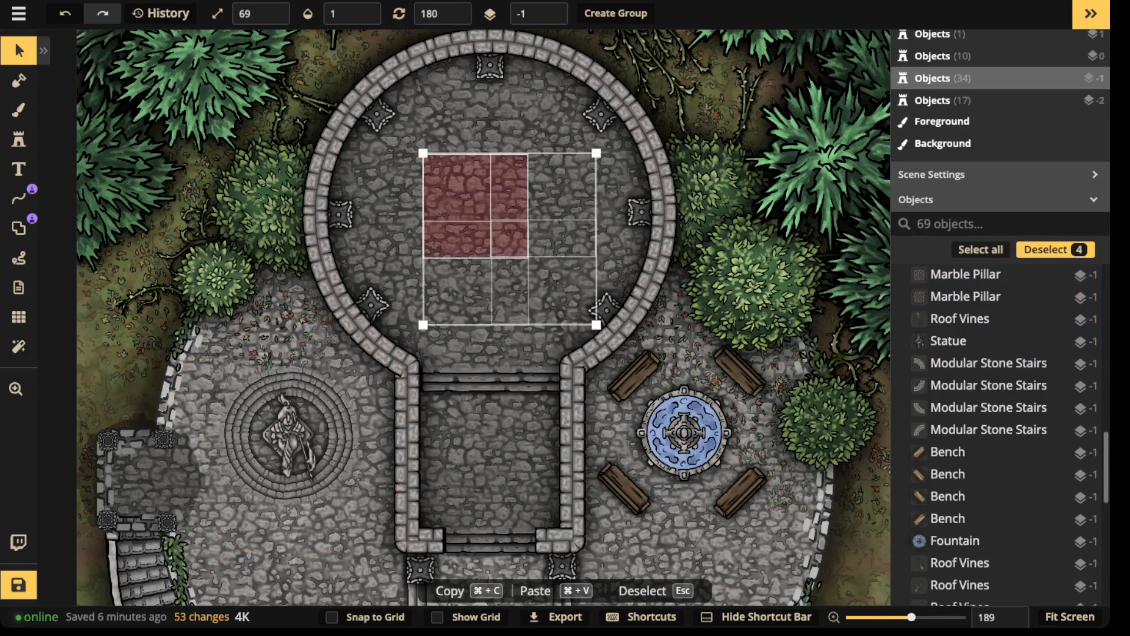
- Move the duplicated stair ring to just above the small stair landing and group its four pieces under the default name
{"action": "left_click_drag", "start_coordinate": [509, 238], "coordinate": [165, 343]}
{"action": "left_click", "coordinate": [615, 13]}
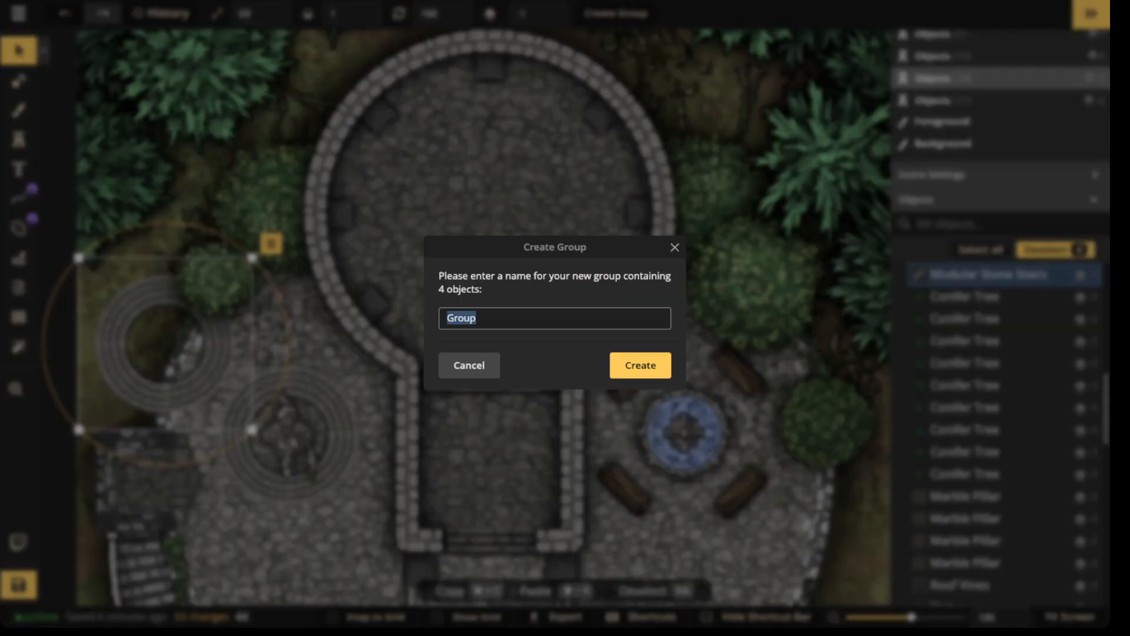
{"action": "left_click", "coordinate": [639, 365]}
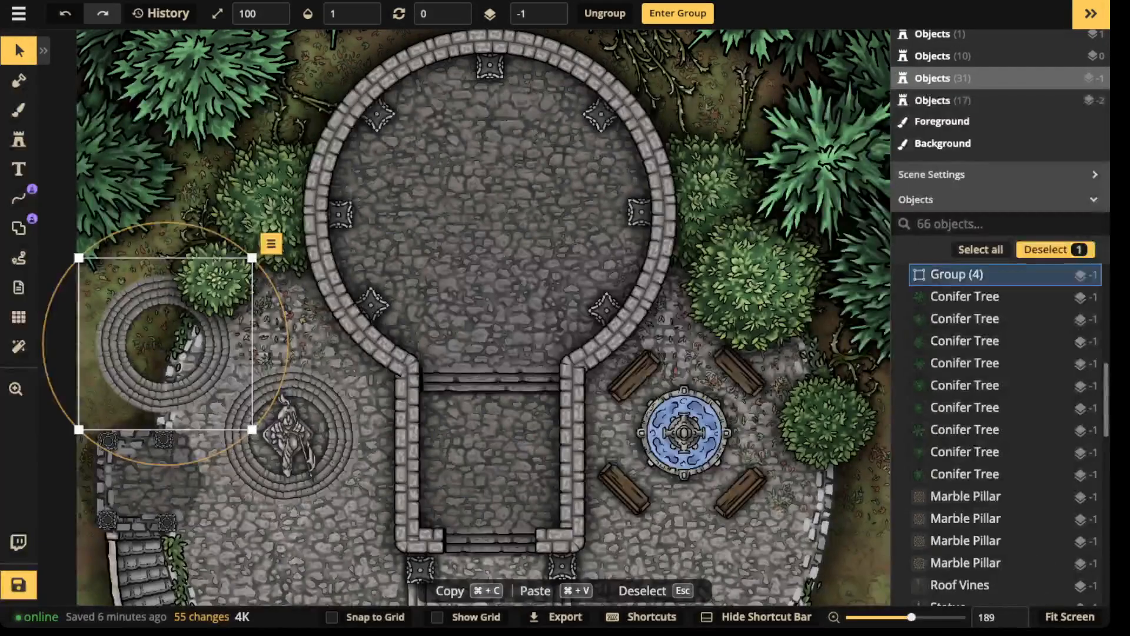
- Raise the new stair ring group to layer 1 and place it in the centre of the circular room
{"action": "left_click", "coordinate": [550, 8]}
{"action": "left_click", "coordinate": [550, 9]}
{"action": "left_click_drag", "start_coordinate": [176, 323], "coordinate": [500, 196]}
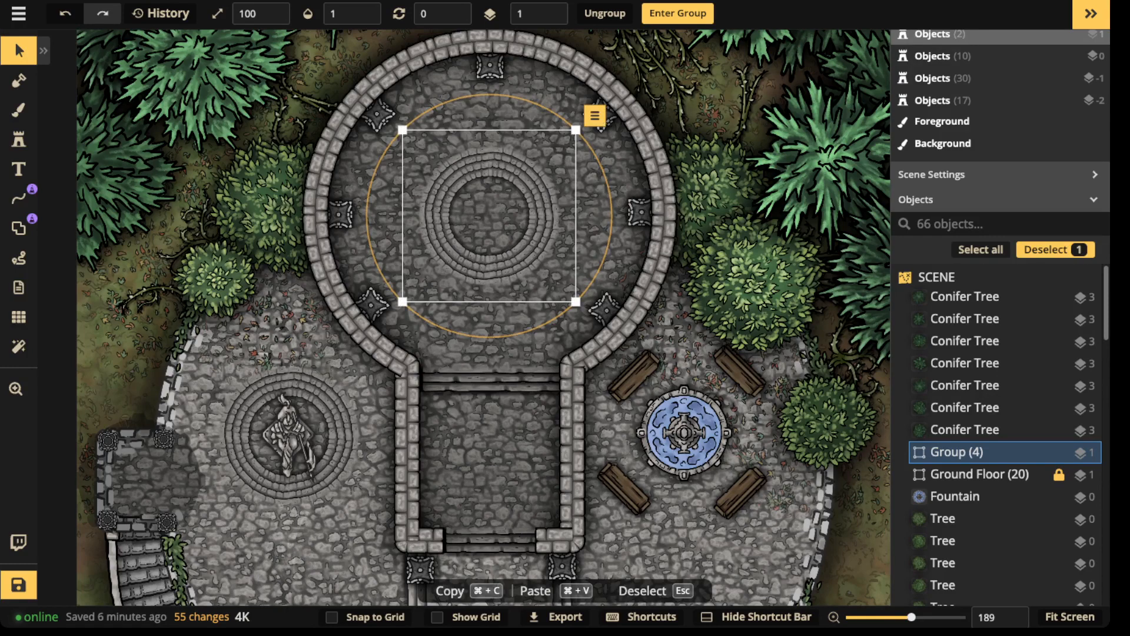
{"action": "key", "text": "Escape"}
- Enter the Ground Floor group and delete the east and southeast marble pillars of the circular room
{"action": "scroll", "coordinate": [1000, 436], "scroll_direction": "down", "scroll_amount": 2}
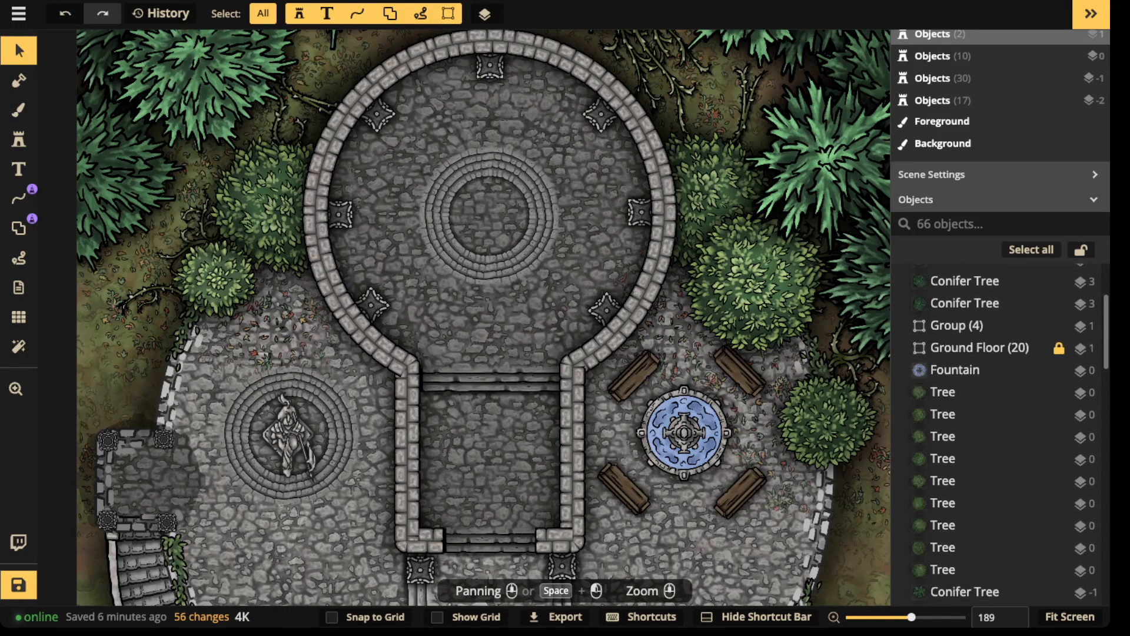
{"action": "left_click", "coordinate": [1043, 347]}
{"action": "left_click", "coordinate": [606, 309]}
{"action": "key", "text": "Delete"}
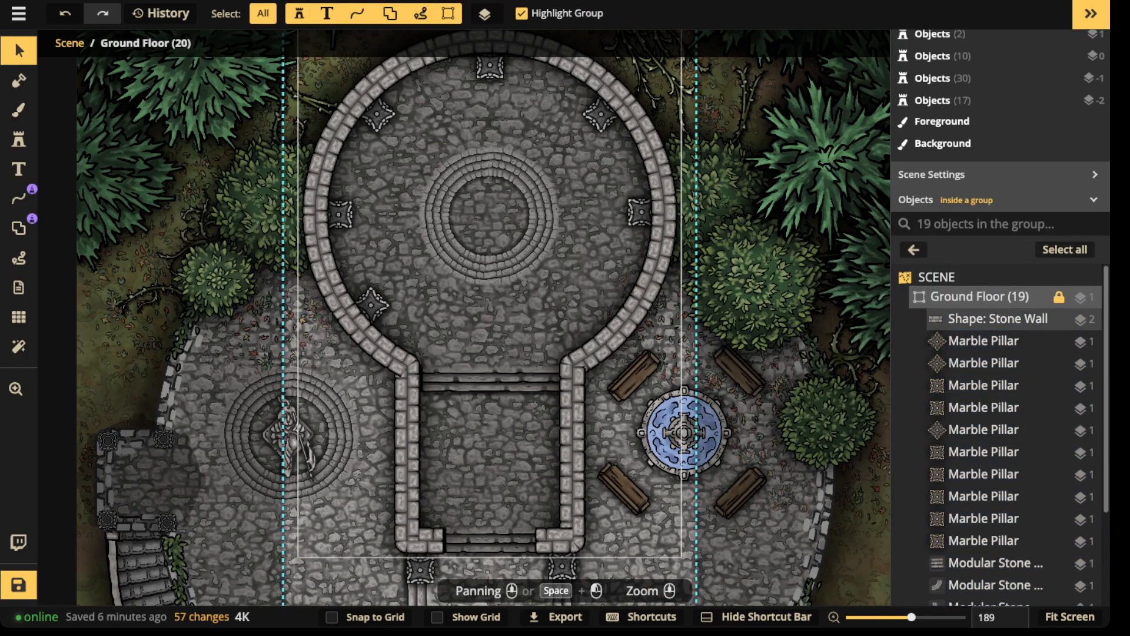
{"action": "left_click", "coordinate": [639, 212]}
{"action": "key", "text": "Delete"}
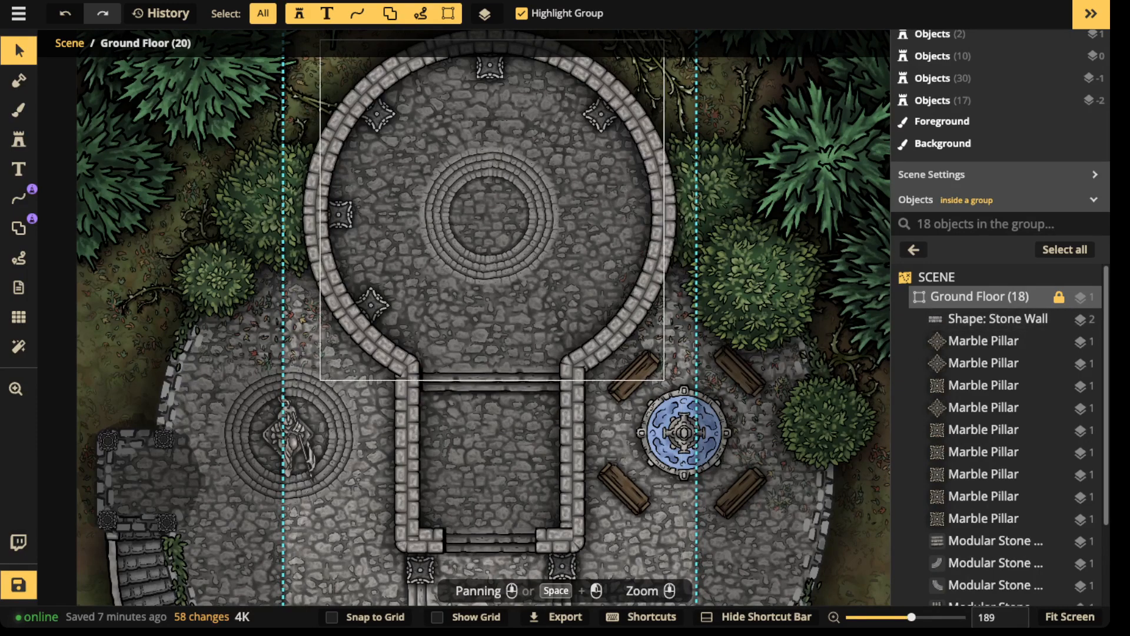
{"action": "key", "text": "Escape"}
- Enter the central stair ring group and set the brightness of its four pieces to 70
{"action": "left_click_drag", "start_coordinate": [489, 217], "coordinate": [506, 300]}
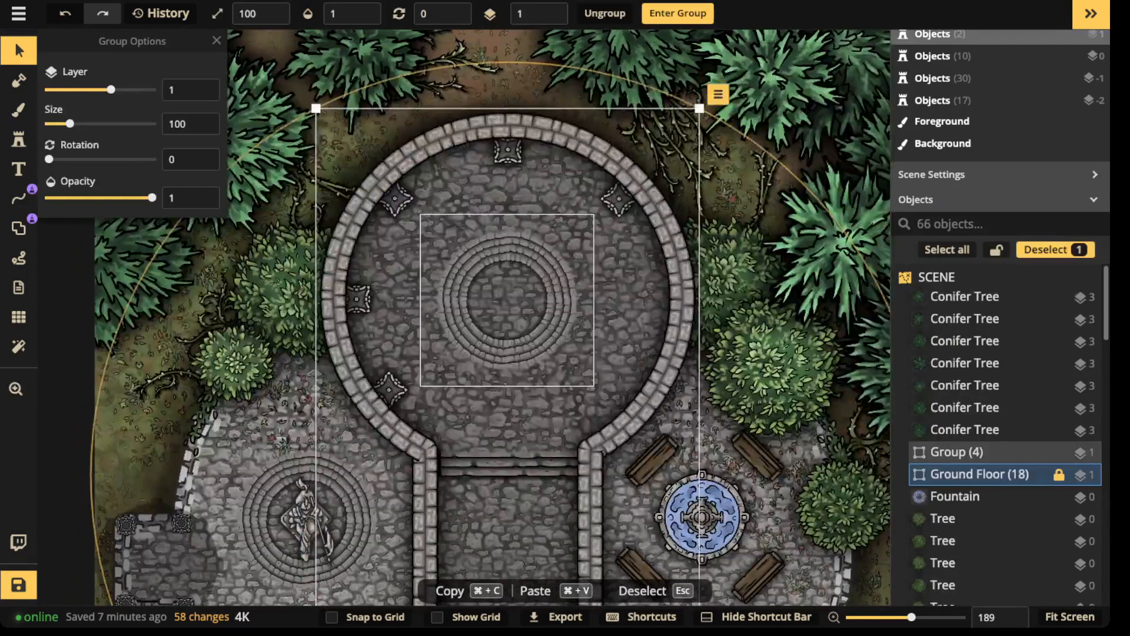
{"action": "scroll", "coordinate": [496, 277], "scroll_direction": "up", "scroll_amount": 3}
{"action": "double_click", "coordinate": [496, 278]}
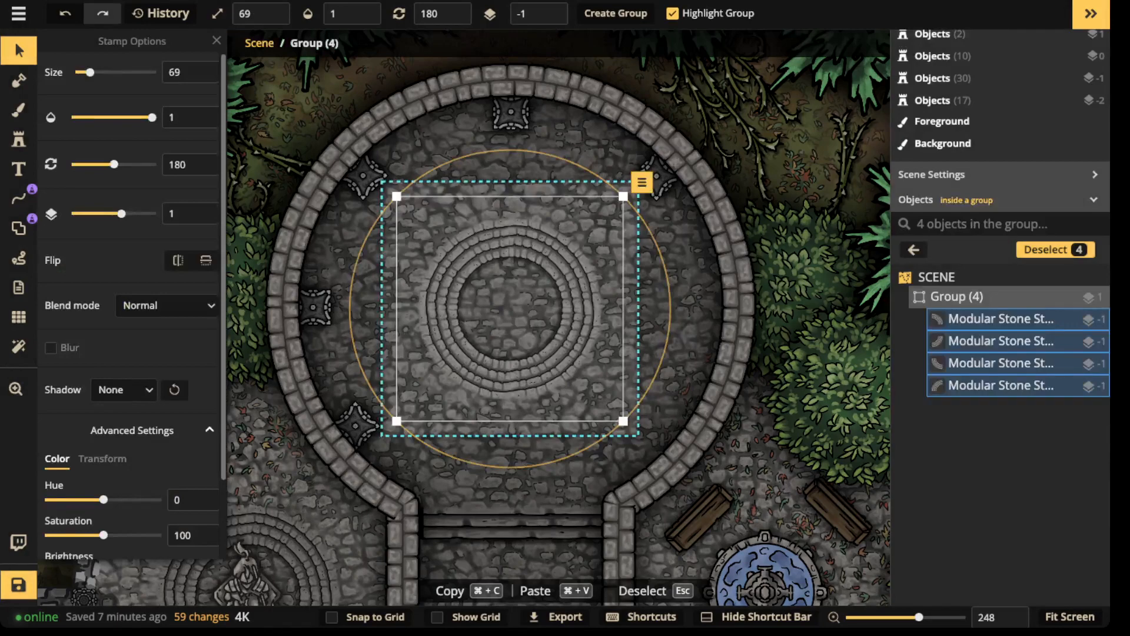
{"action": "scroll", "coordinate": [129, 306], "scroll_direction": "down", "scroll_amount": 3}
{"action": "left_click_drag", "start_coordinate": [96, 480], "coordinate": [87, 481]}
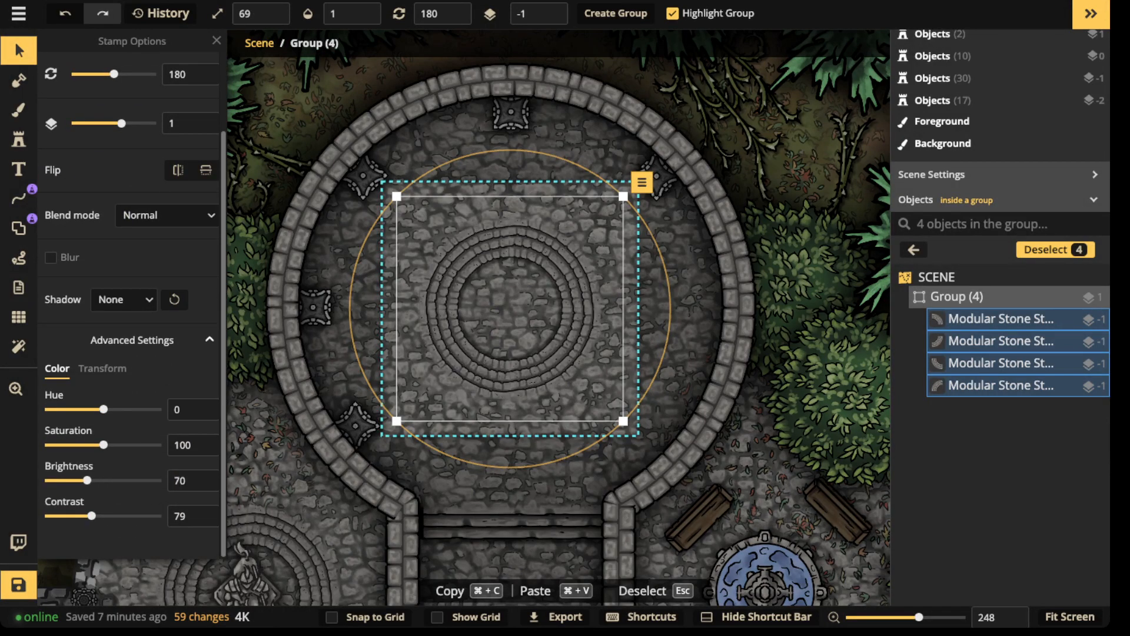
{"action": "key", "text": "Escape"}
{"action": "key", "text": "Escape"}
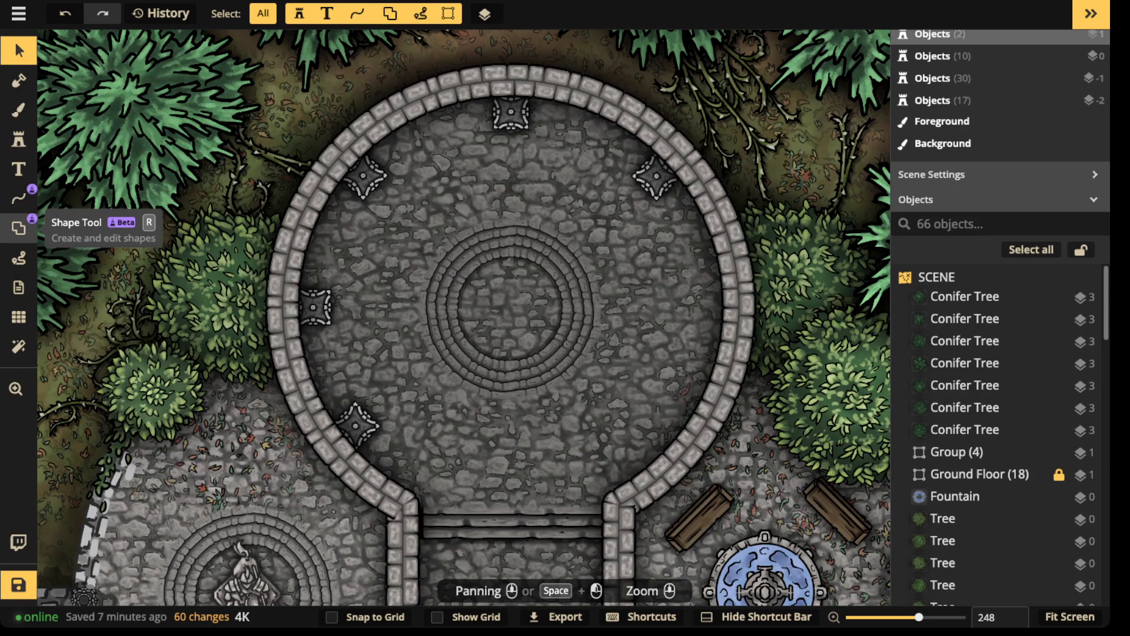
- Set up an ellipse shape with merging and stroke turned off and fill turned on
{"action": "left_click", "coordinate": [18, 227]}
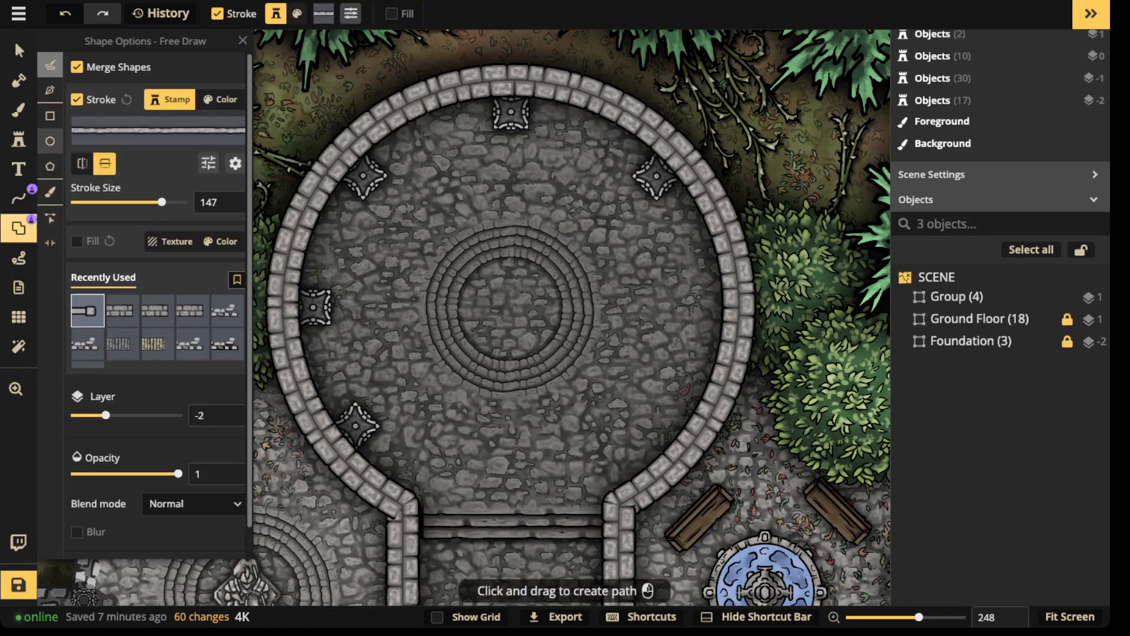
{"action": "left_click", "coordinate": [50, 141]}
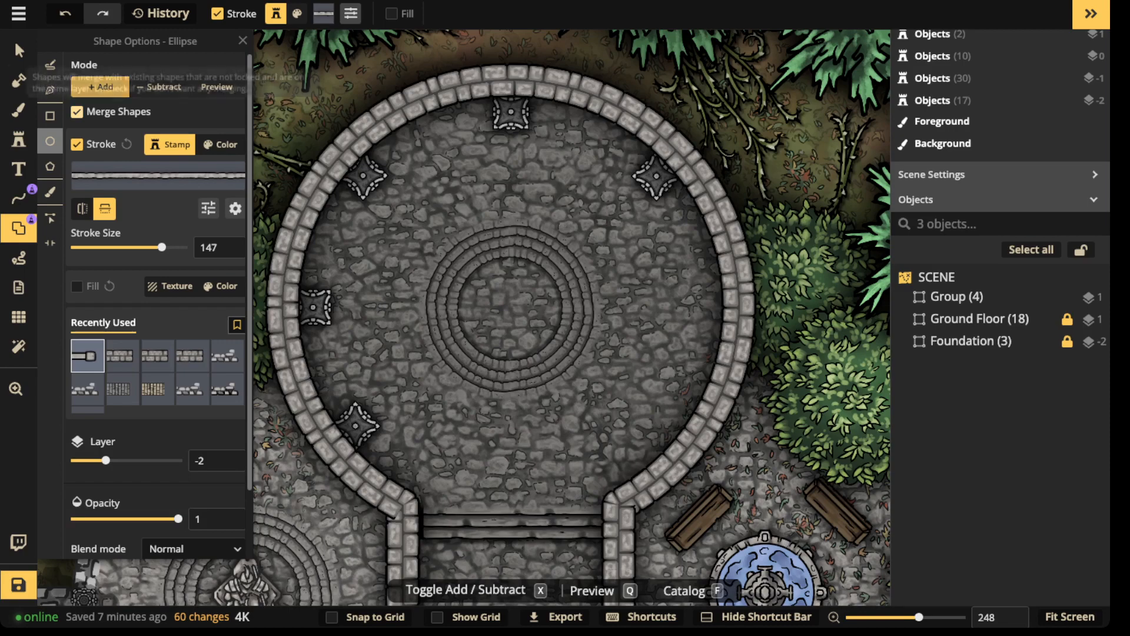
{"action": "left_click", "coordinate": [77, 112]}
{"action": "left_click", "coordinate": [77, 143]}
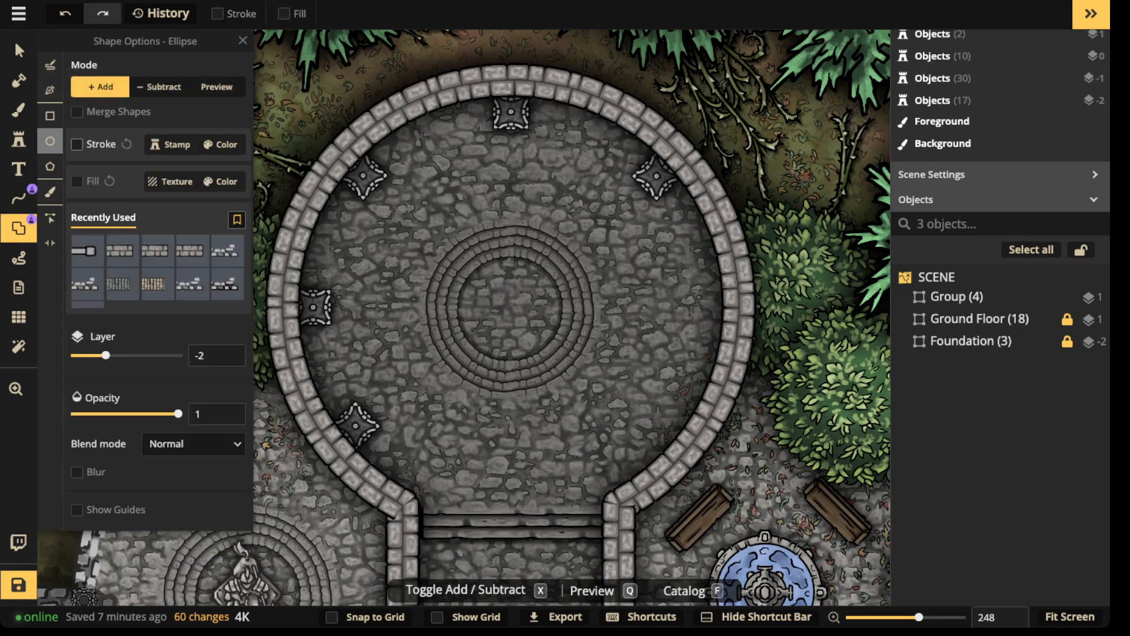
{"action": "left_click", "coordinate": [76, 181]}
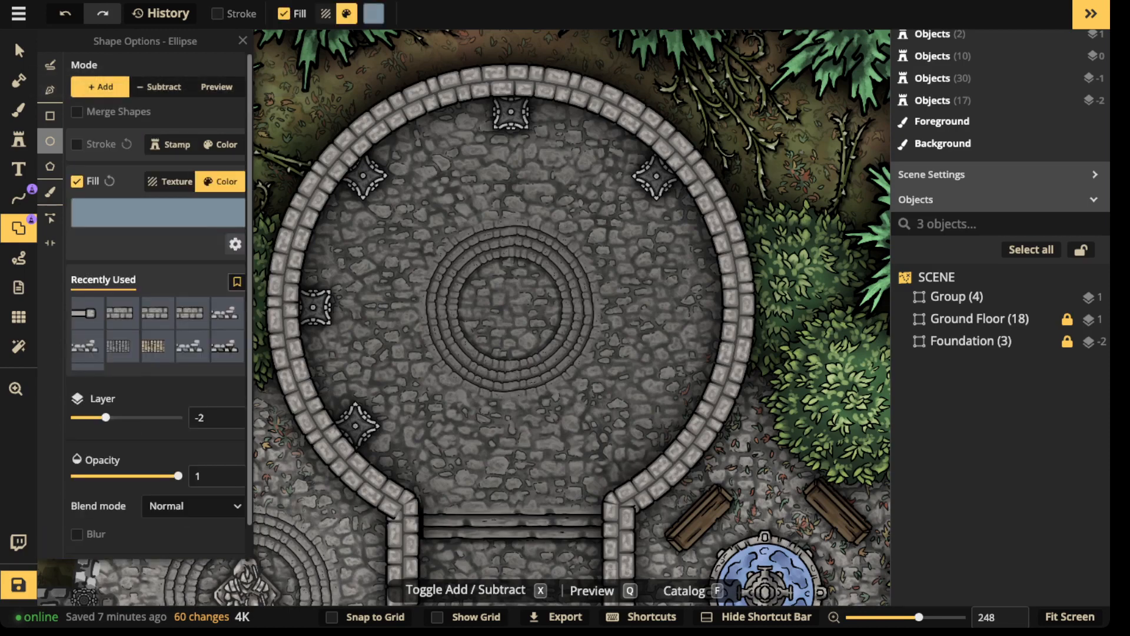
- Switch the ellipse's fill to a texture, search the catalog for water, and choose Water Blue
{"action": "left_click", "coordinate": [169, 181]}
{"action": "left_click", "coordinate": [158, 211]}
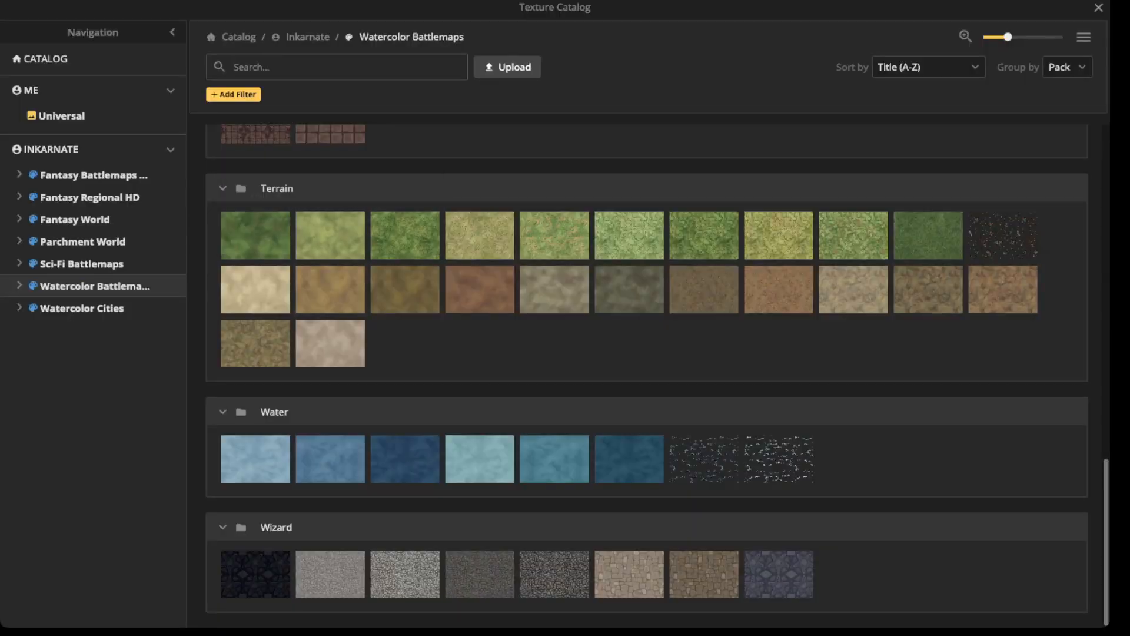
{"action": "type", "text": "water"}
{"action": "key", "text": "Return"}
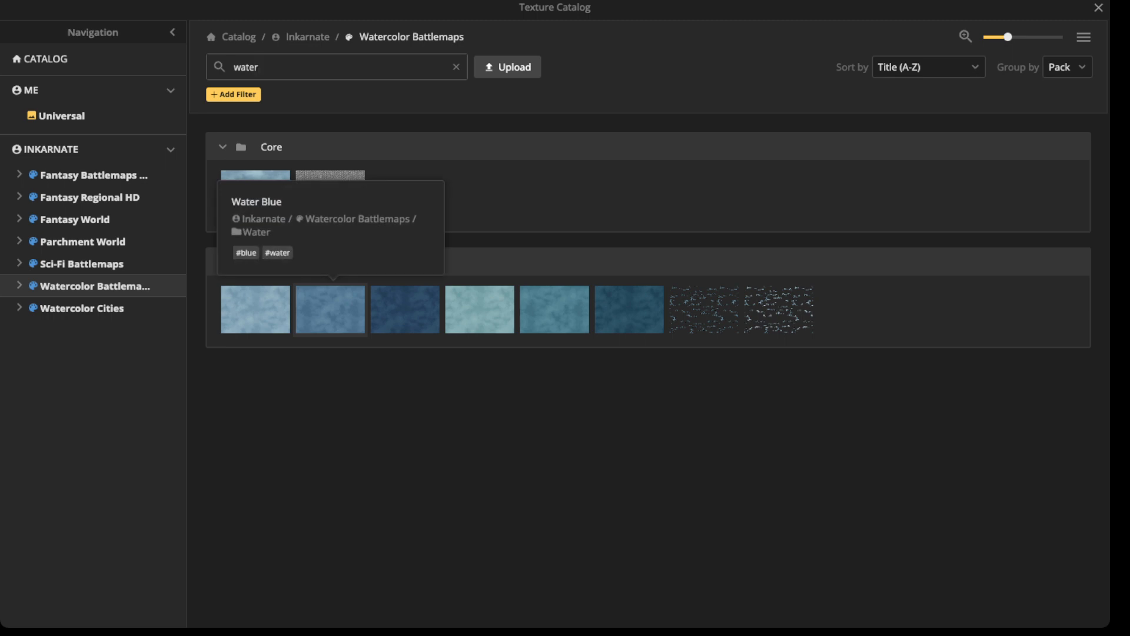
{"action": "left_click", "coordinate": [330, 309]}
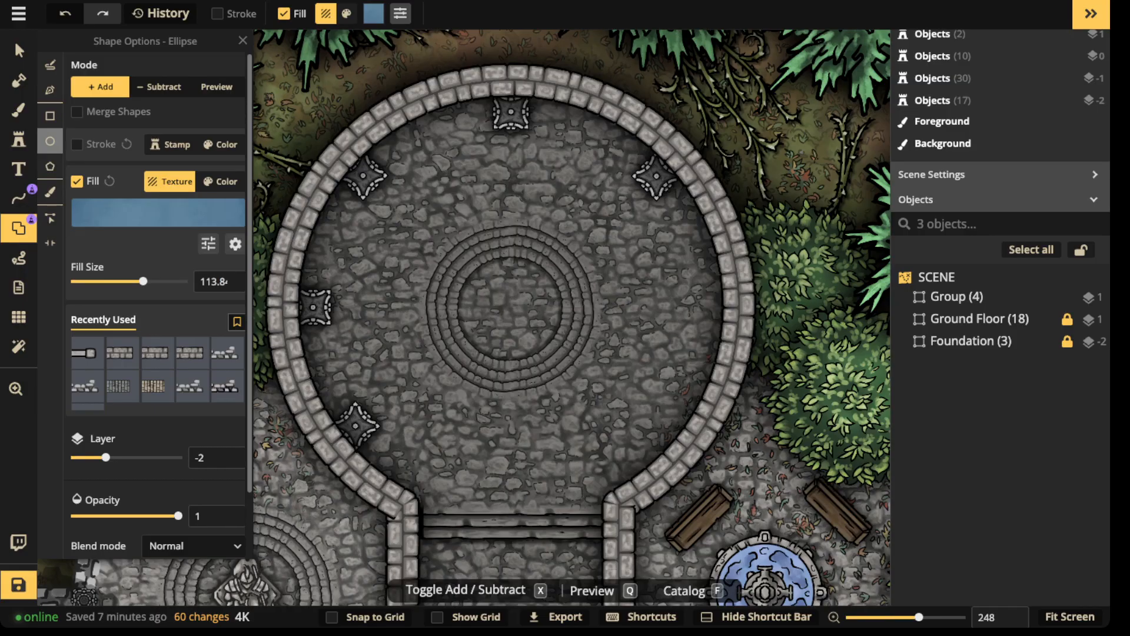
- Preview a Water Blue circle of about 411 x 411 centred on the stair ring and add it as a shape
{"action": "left_click", "coordinate": [217, 87]}
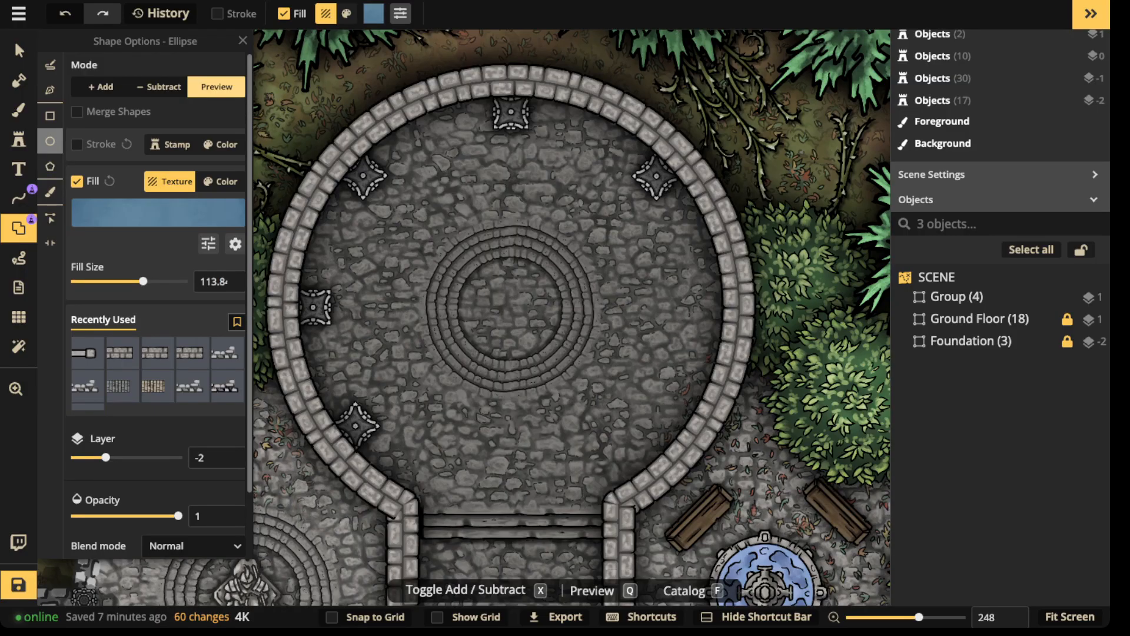
{"action": "left_click_drag", "start_coordinate": [510, 306], "coordinate": [566, 363]}
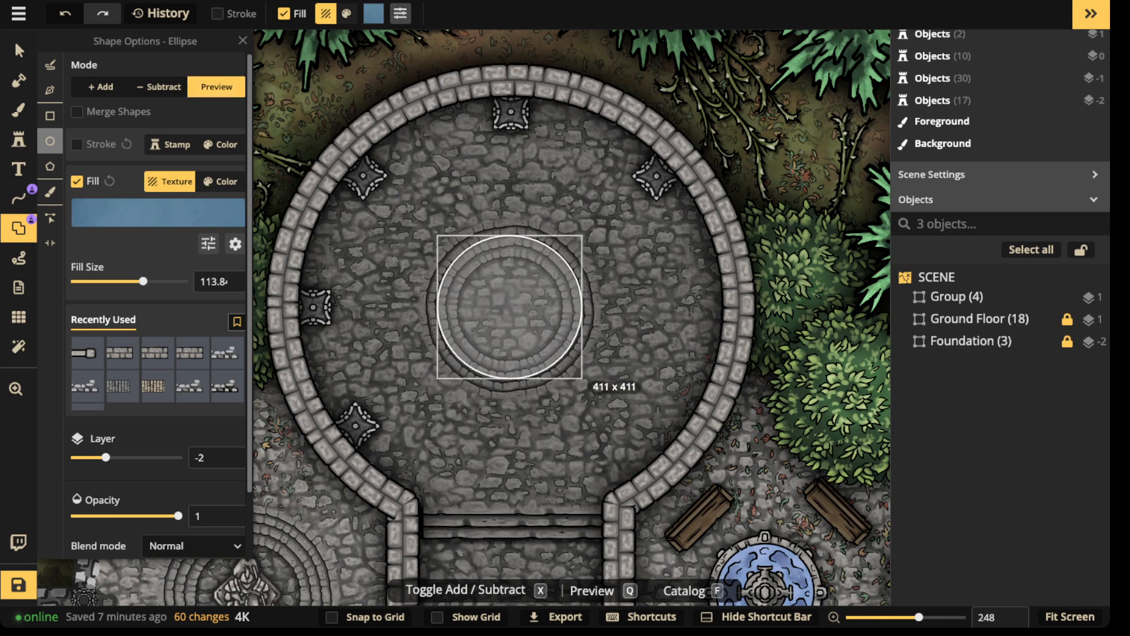
{"action": "left_click_drag", "start_coordinate": [582, 379], "coordinate": [582, 379]}
{"action": "left_click_drag", "start_coordinate": [510, 307], "coordinate": [510, 308]}
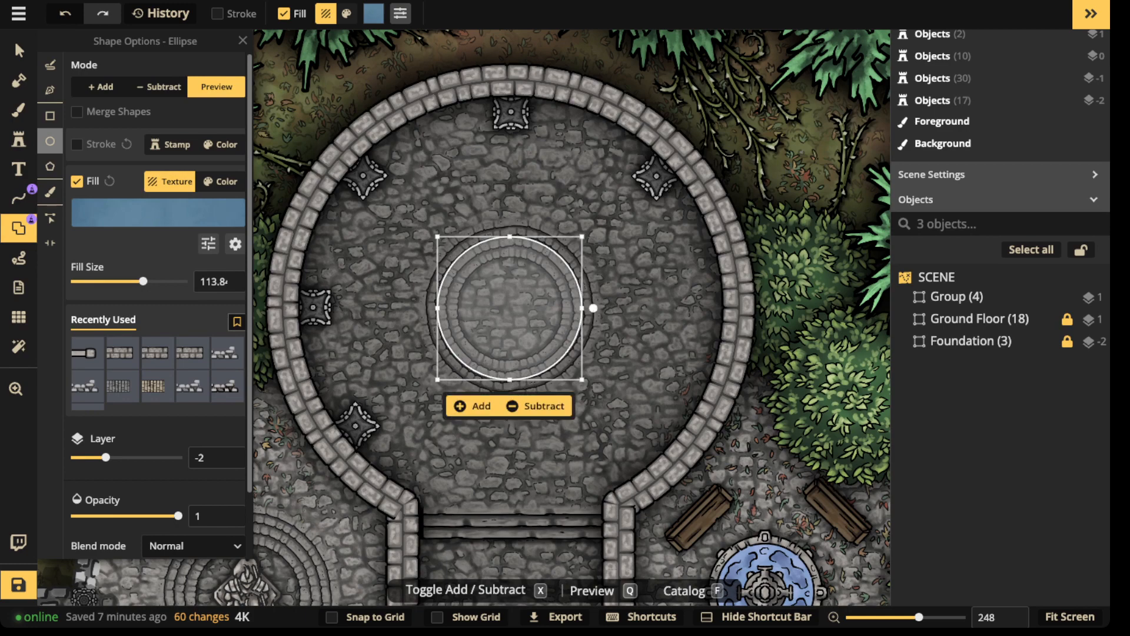
{"action": "left_click", "coordinate": [472, 406]}
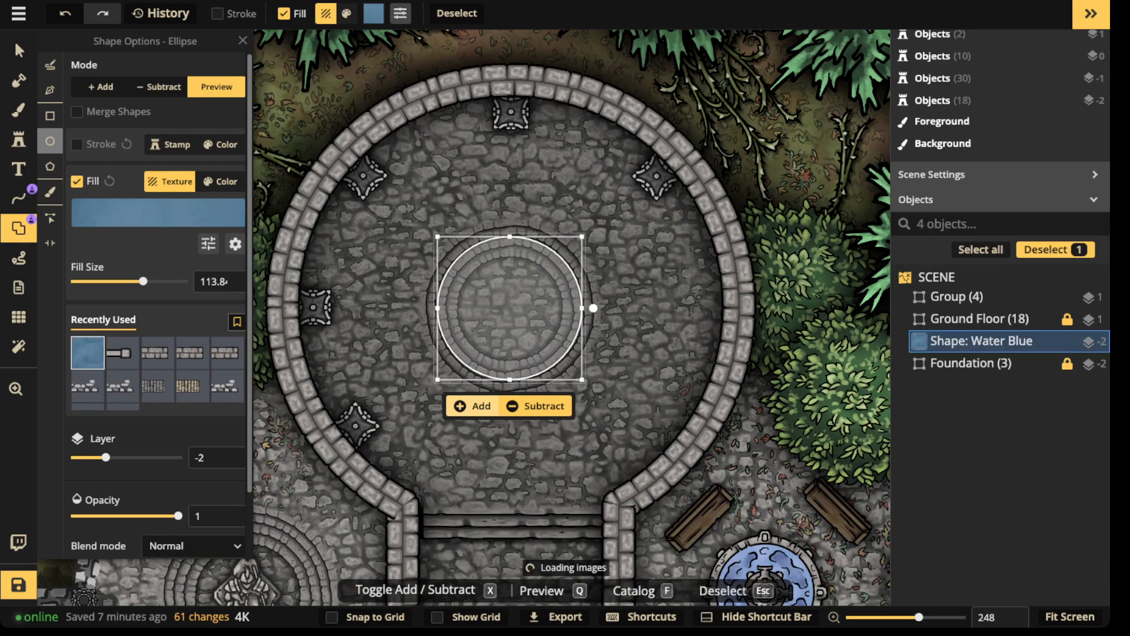
- Set the water circle's layer to 2 and its texture fill size to 18.92
{"action": "key", "text": "s"}
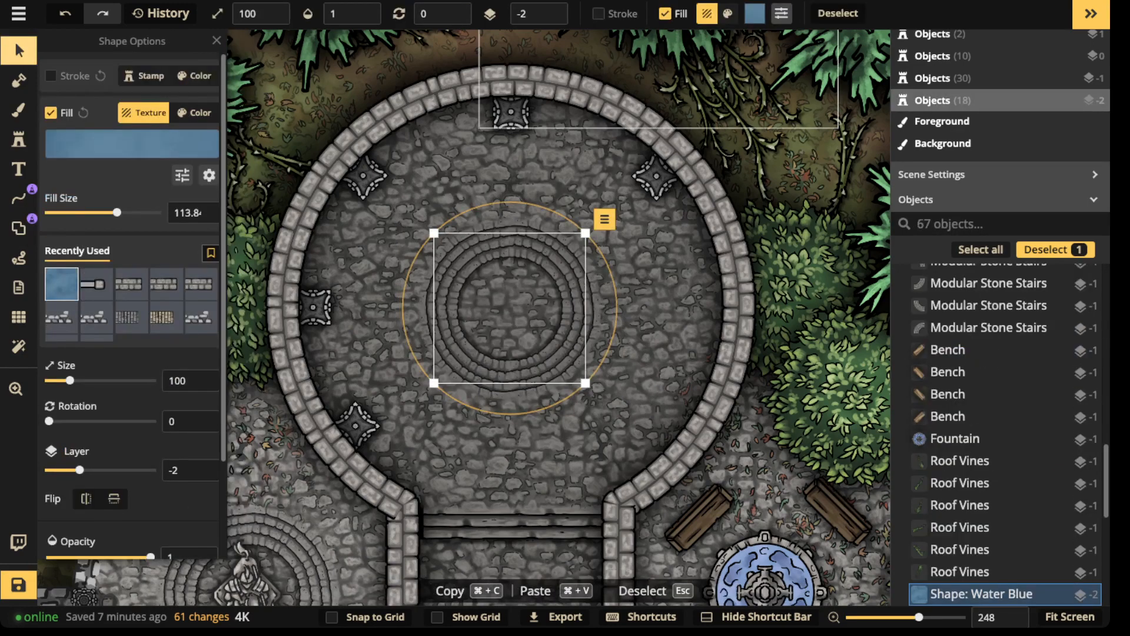
{"action": "left_click", "coordinate": [549, 9]}
{"action": "left_click", "coordinate": [550, 9]}
{"action": "left_click", "coordinate": [550, 9]}
{"action": "left_click", "coordinate": [549, 9]}
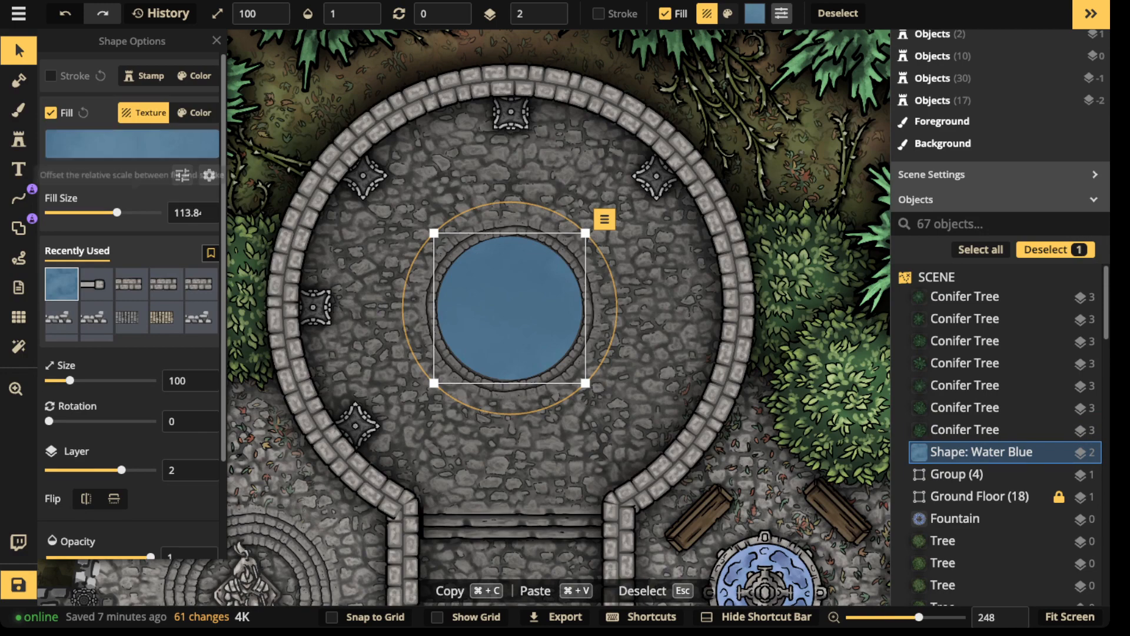
{"action": "left_click_drag", "start_coordinate": [117, 213], "coordinate": [76, 212]}
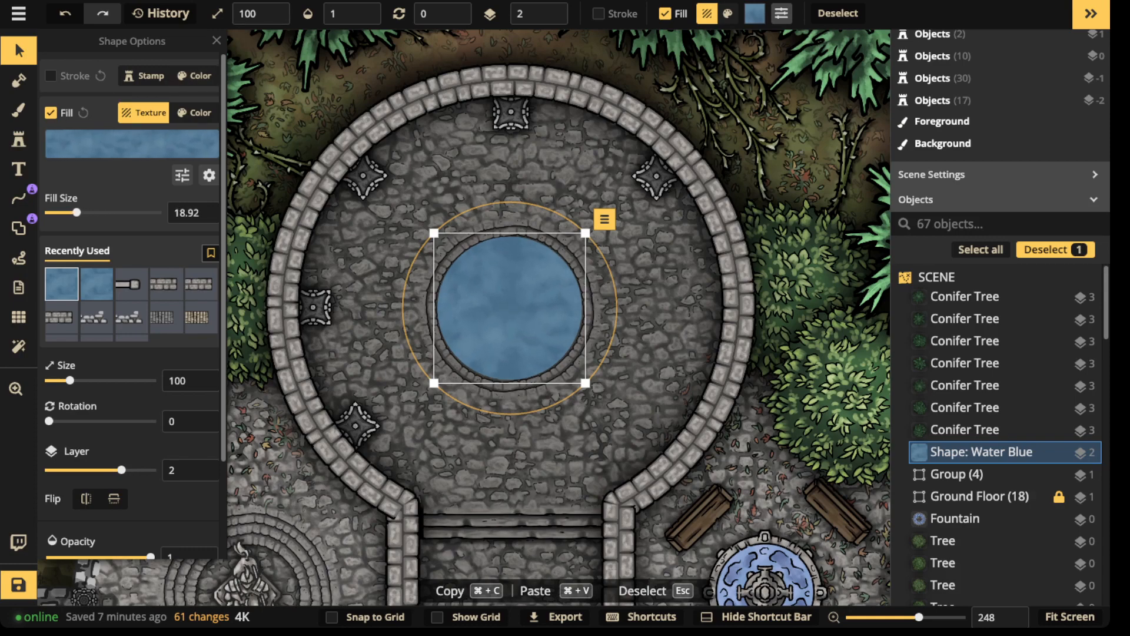
- Try several blend modes on the water circle and set it to Overlay
{"action": "scroll", "coordinate": [133, 306], "scroll_direction": "down", "scroll_amount": 3}
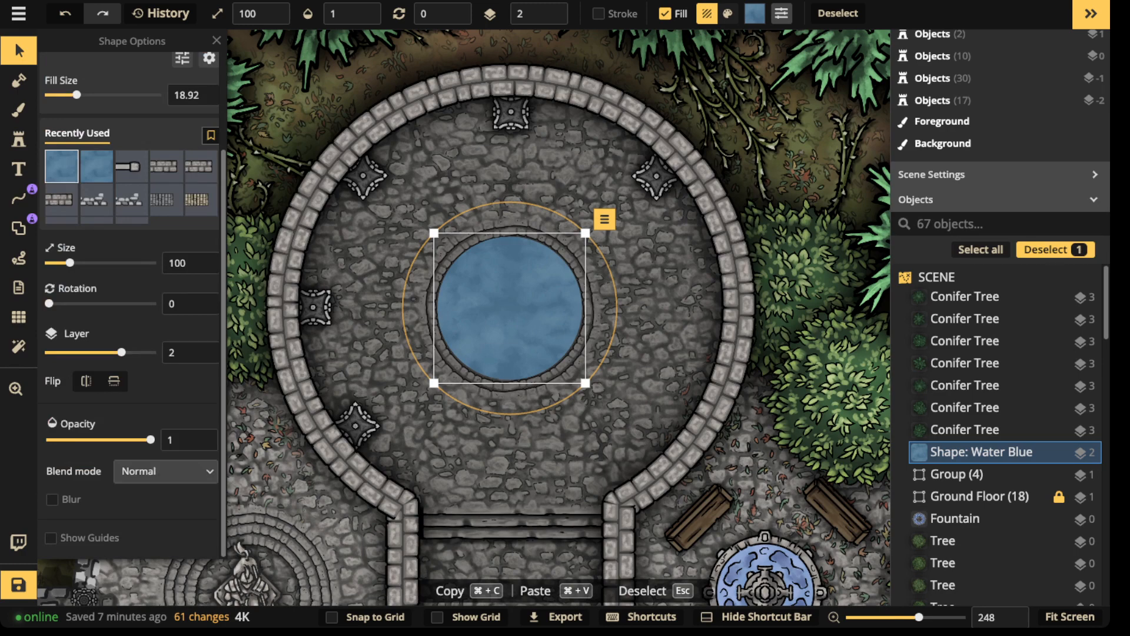
{"action": "left_click", "coordinate": [165, 471]}
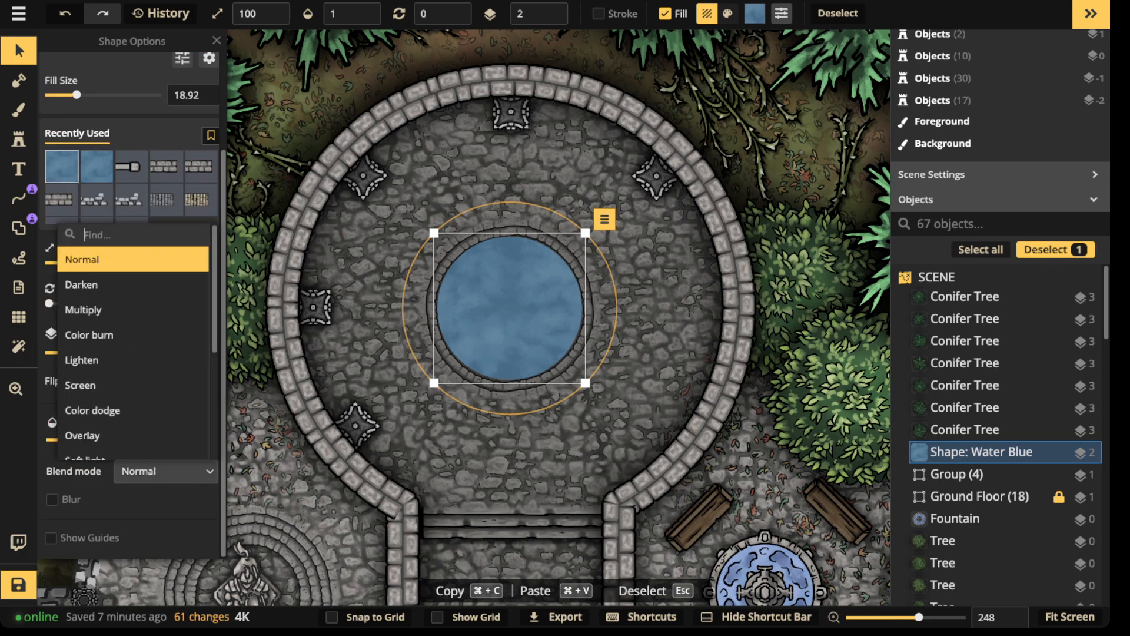
{"action": "key", "text": "Down"}
{"action": "key", "text": "Down"}
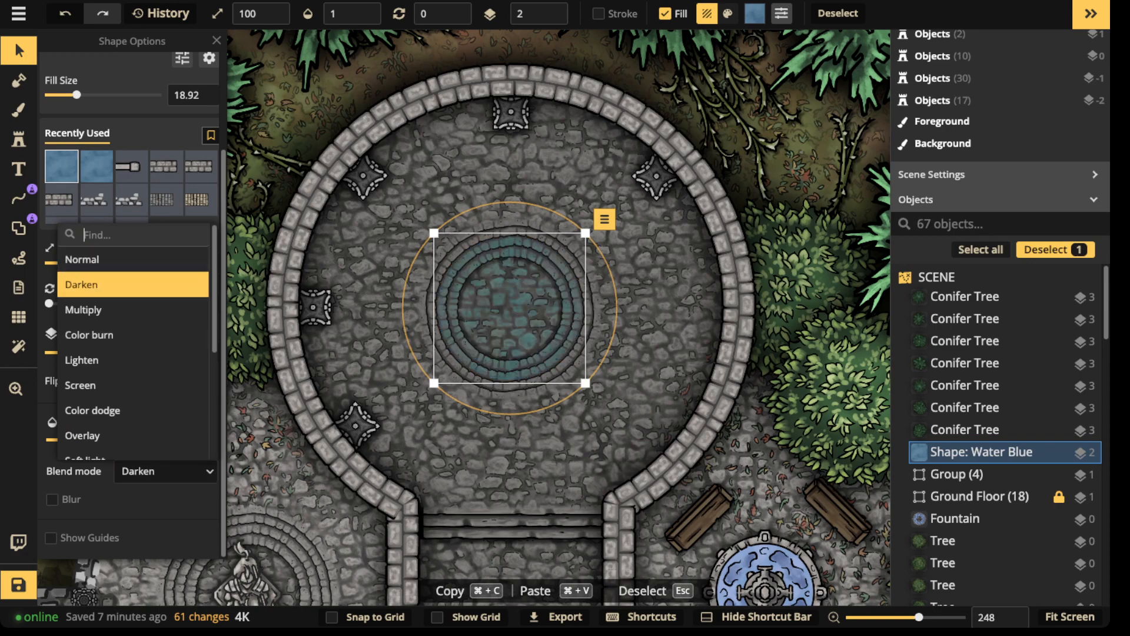
{"action": "key", "text": "Down"}
{"action": "key", "text": "Down"}
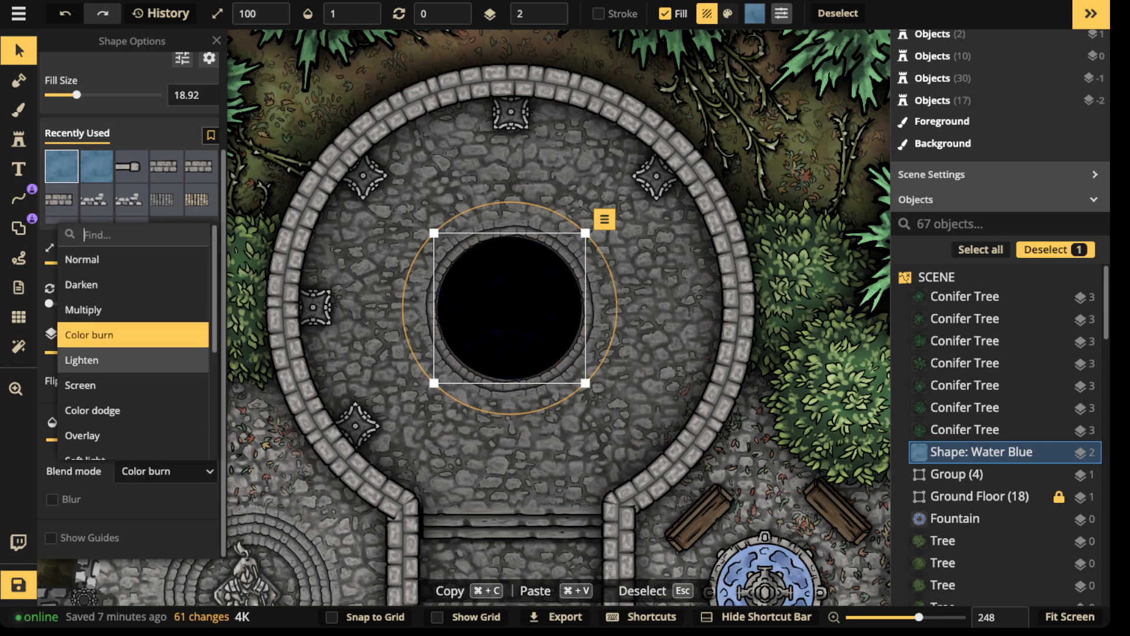
{"action": "key", "text": "Down"}
{"action": "key", "text": "Down"}
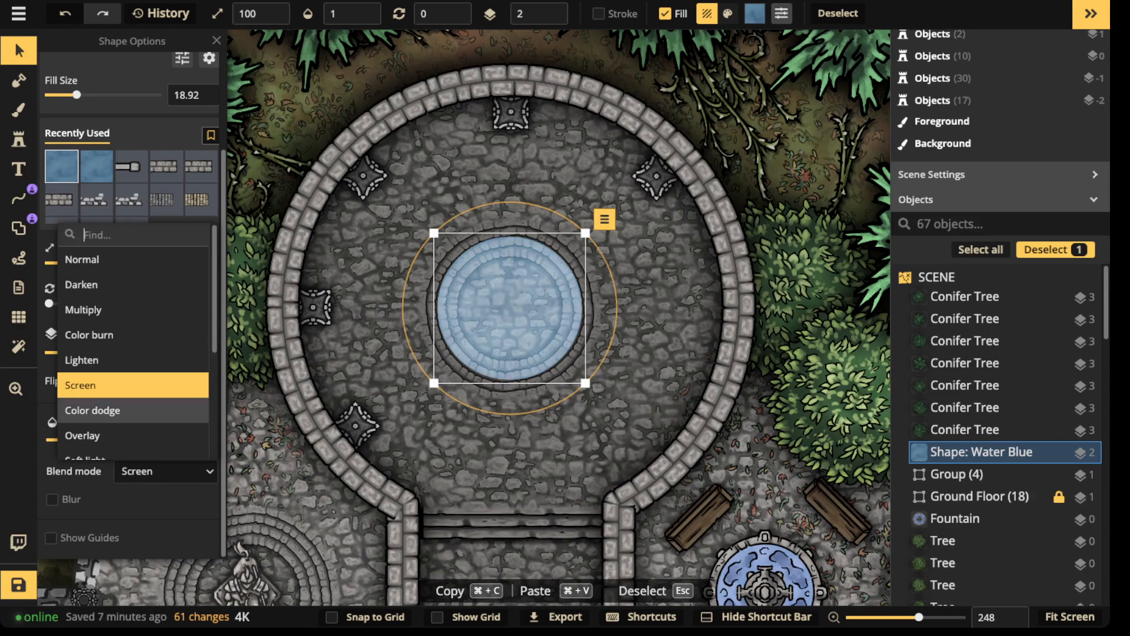
{"action": "key", "text": "Down"}
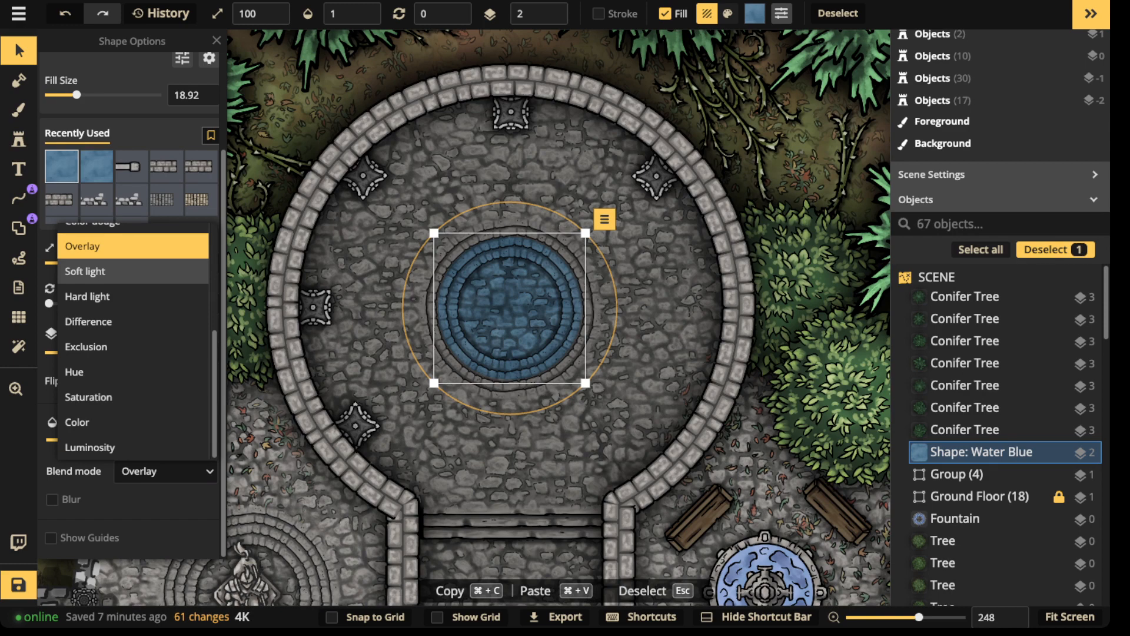
{"action": "left_click", "coordinate": [132, 246]}
{"action": "scroll", "coordinate": [578, 294], "scroll_direction": "down", "scroll_amount": 1}
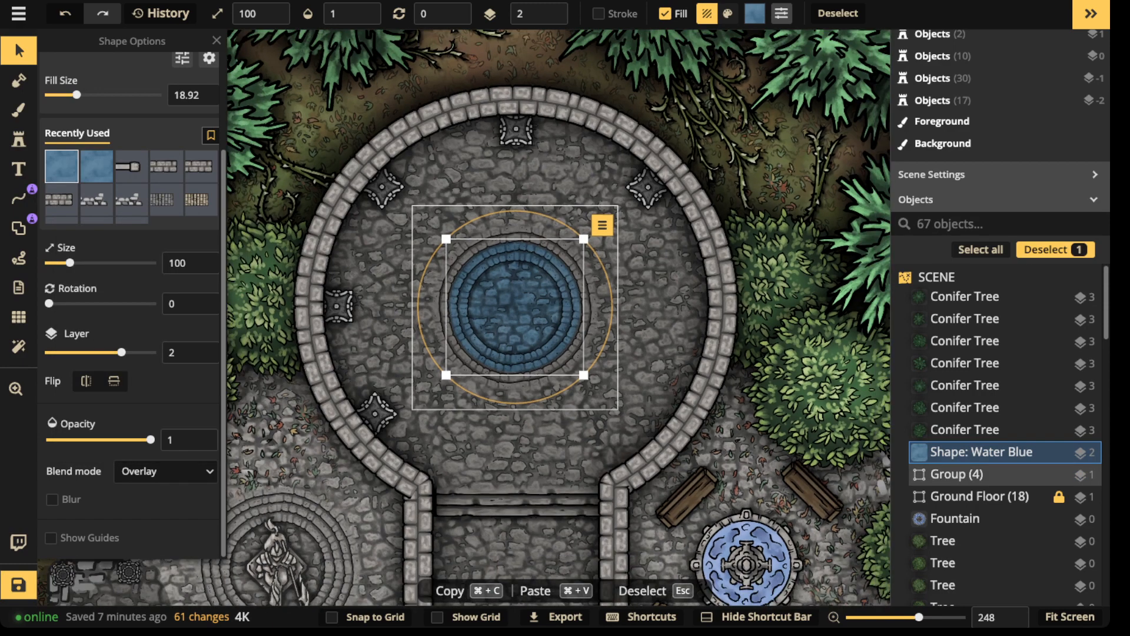
{"action": "scroll", "coordinate": [500, 289], "scroll_direction": "up", "scroll_amount": 2}
{"action": "scroll", "coordinate": [492, 291], "scroll_direction": "up", "scroll_amount": 2}
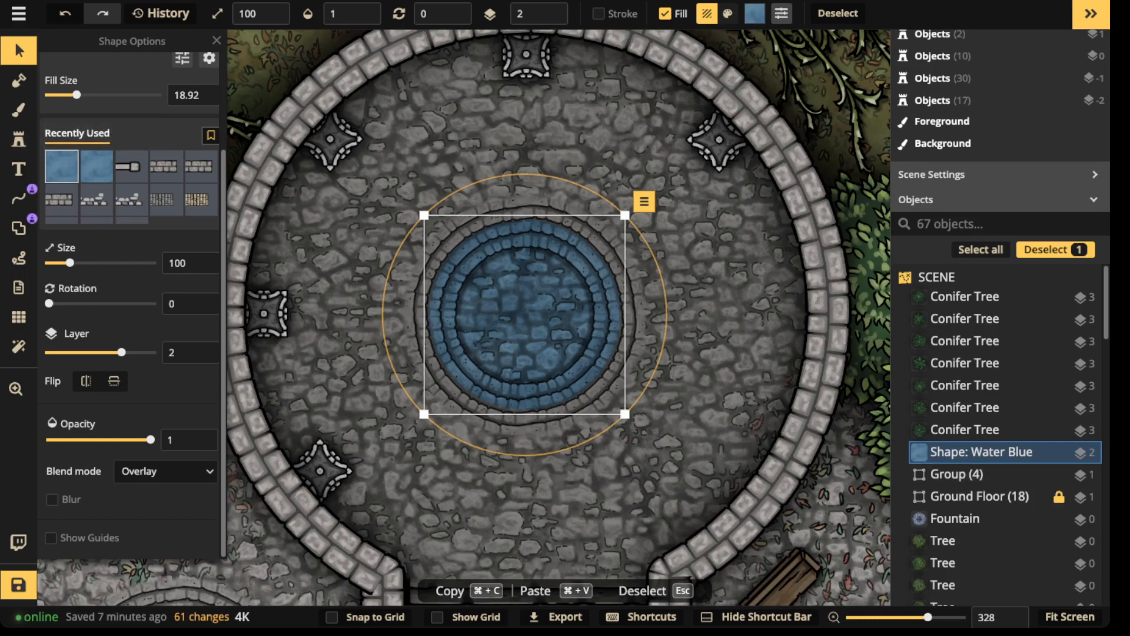
- Choose the Fountain stamp from the Castle pack, place it at size 39 in the pool's centre, and set its layer to 3
{"action": "key", "text": "Delete"}
{"action": "key", "text": "o"}
{"action": "key", "text": "f"}
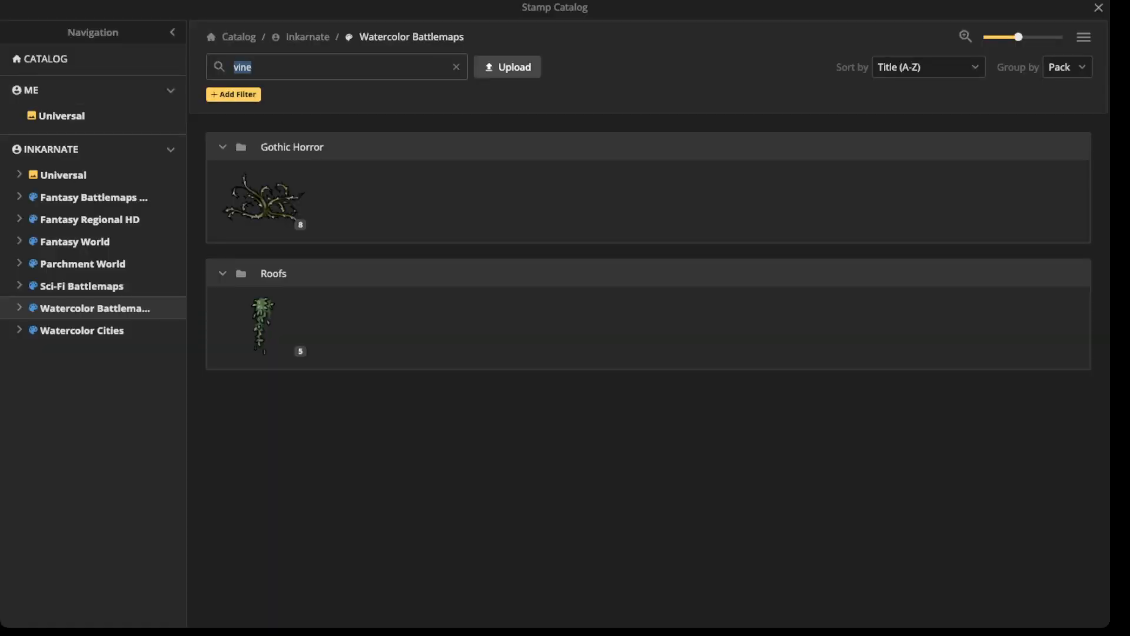
{"action": "left_click", "coordinate": [456, 66]}
{"action": "scroll", "coordinate": [622, 253], "scroll_direction": "down", "scroll_amount": 1}
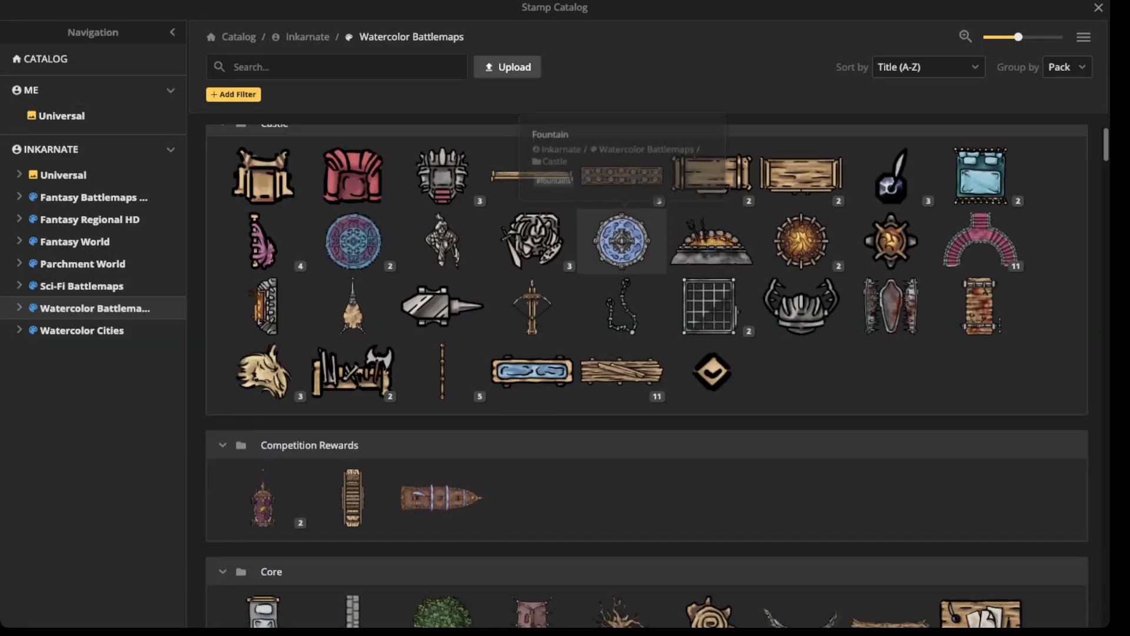
{"action": "left_click", "coordinate": [621, 241]}
{"action": "left_click", "coordinate": [517, 322]}
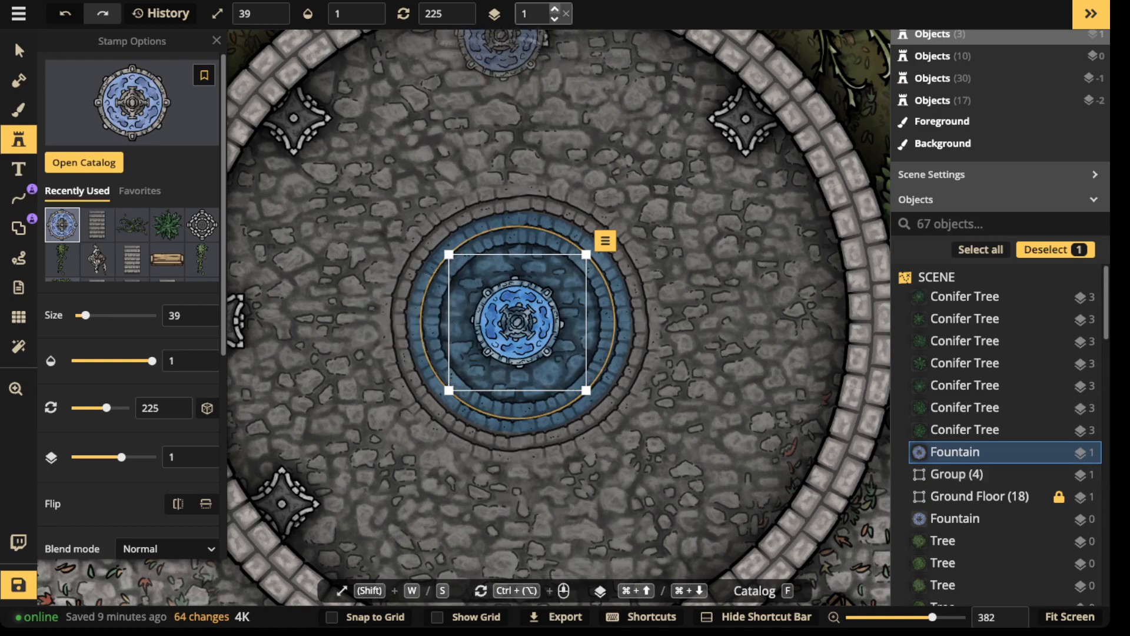
{"action": "left_click", "coordinate": [554, 9]}
{"action": "left_click", "coordinate": [554, 9]}
{"action": "left_click_drag", "start_coordinate": [516, 321], "coordinate": [518, 322]}
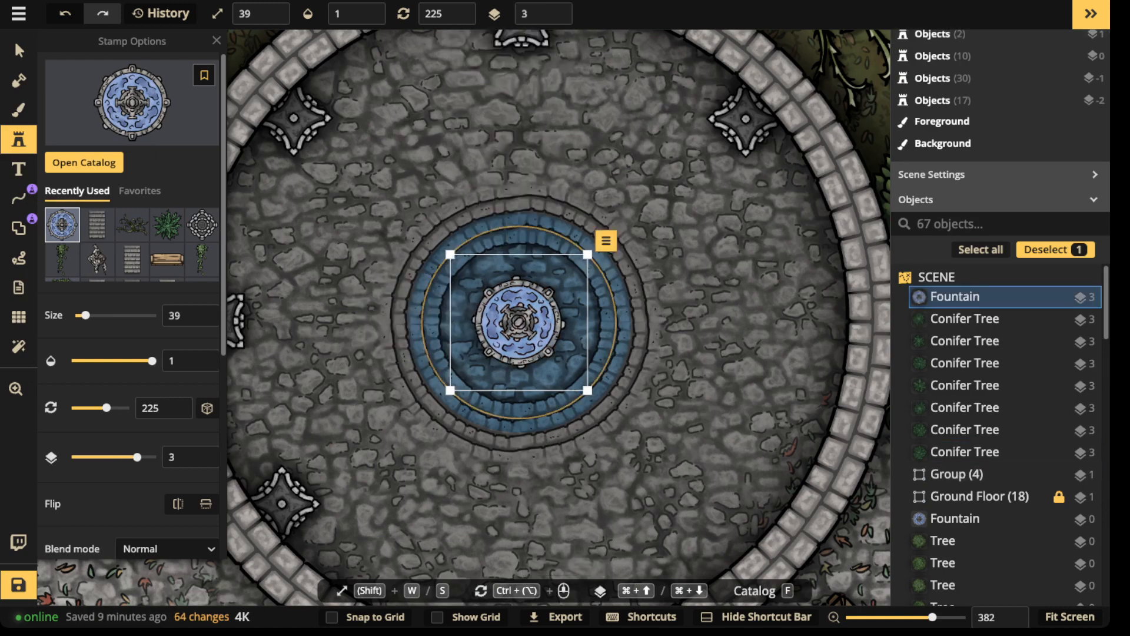
- Set the fountain's hue to -20 and brightness to 75, and nudge it into the centre of the pool
{"action": "scroll", "coordinate": [509, 318], "scroll_direction": "down", "scroll_amount": 1}
{"action": "scroll", "coordinate": [132, 300], "scroll_direction": "down", "scroll_amount": 5}
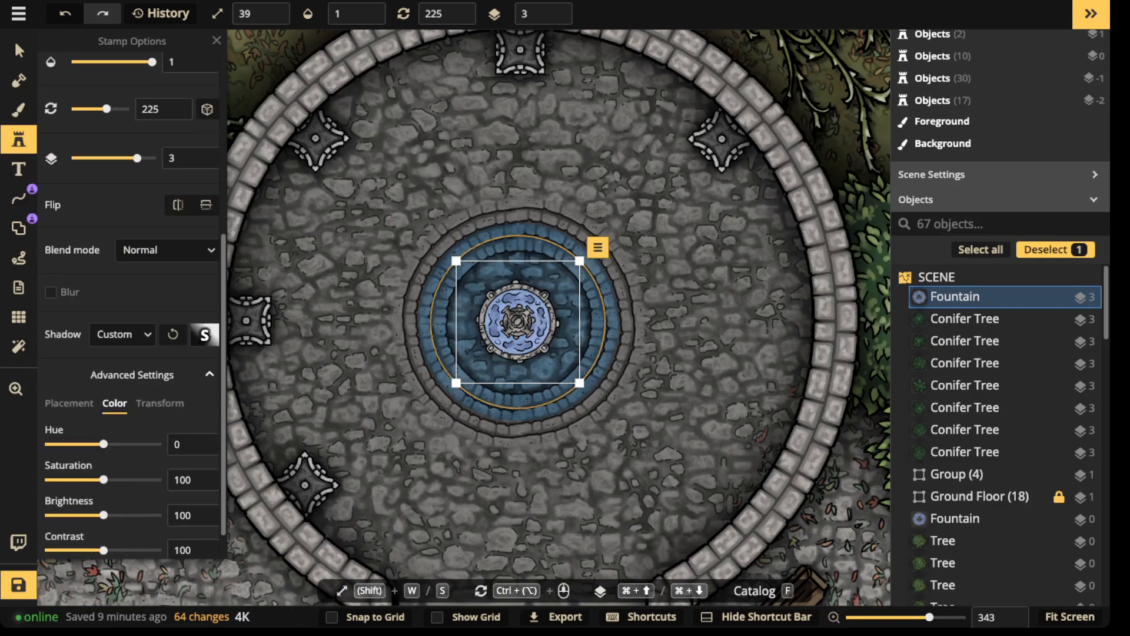
{"action": "scroll", "coordinate": [132, 300], "scroll_direction": "down", "scroll_amount": 1}
{"action": "left_click_drag", "start_coordinate": [103, 409], "coordinate": [96, 409]}
{"action": "left_click_drag", "start_coordinate": [104, 481], "coordinate": [90, 480]}
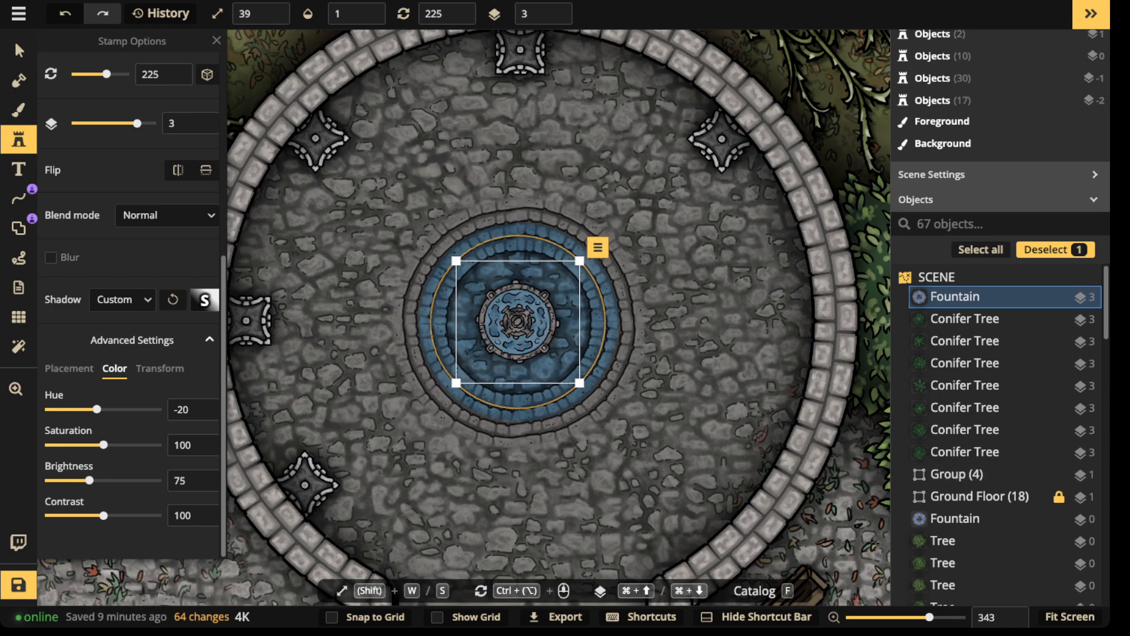
{"action": "left_click_drag", "start_coordinate": [518, 321], "coordinate": [519, 323]}
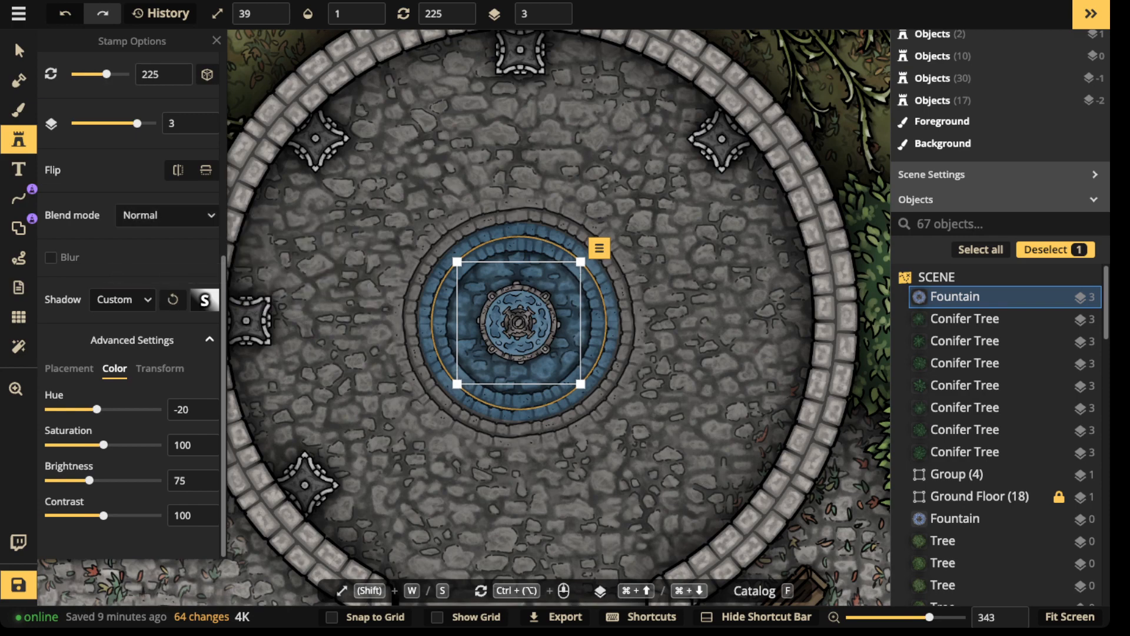
- Deselect the fountain and examine how it and the pool sit in the circular room
{"action": "key", "text": "v"}
{"action": "scroll", "coordinate": [446, 276], "scroll_direction": "down", "scroll_amount": 2}
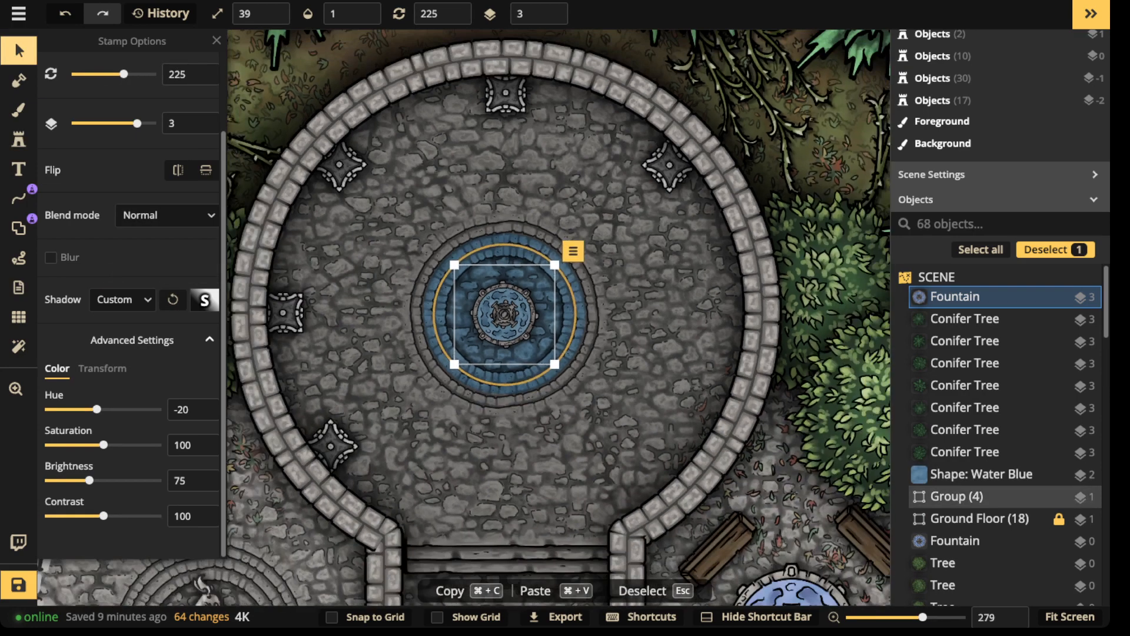
{"action": "key", "text": "space"}
{"action": "left_click_drag", "start_coordinate": [445, 277], "coordinate": [445, 285]}
{"action": "scroll", "coordinate": [445, 292], "scroll_direction": "up", "scroll_amount": 2}
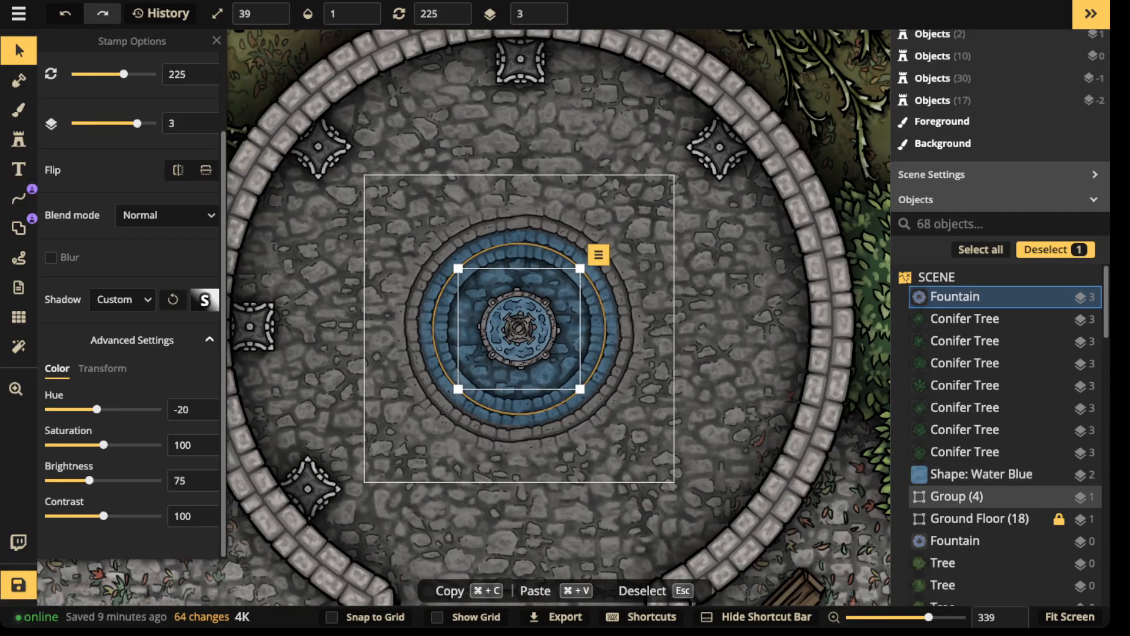
{"action": "scroll", "coordinate": [447, 302], "scroll_direction": "up", "scroll_amount": 1}
{"action": "key", "text": "Escape"}
{"action": "scroll", "coordinate": [506, 294], "scroll_direction": "down", "scroll_amount": 3}
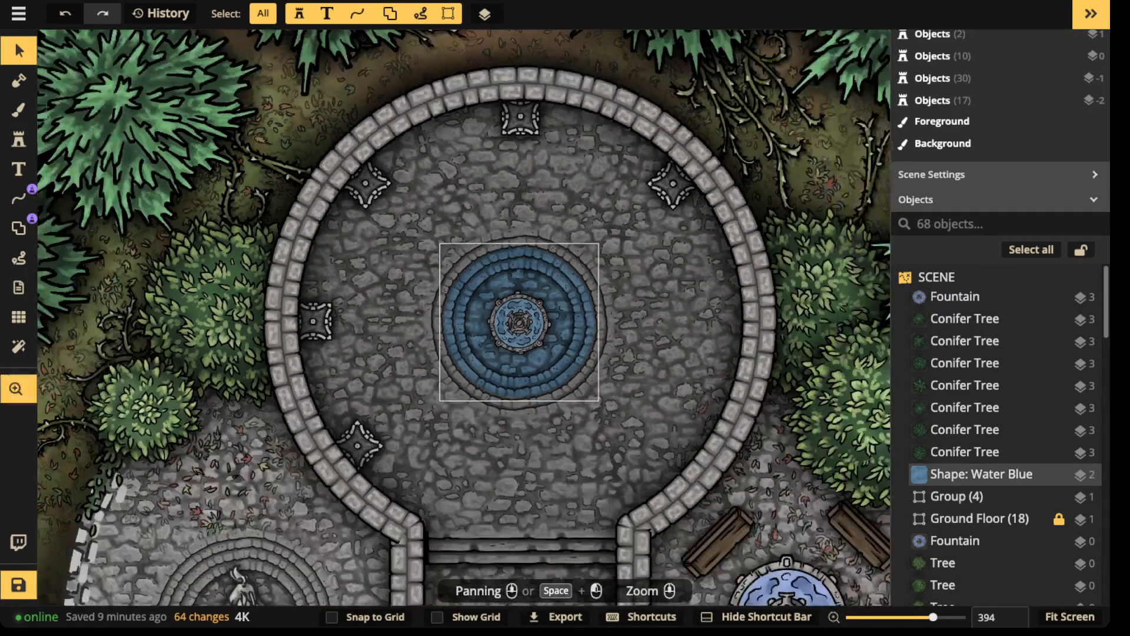
{"action": "left_click_drag", "start_coordinate": [507, 295], "coordinate": [510, 234]}
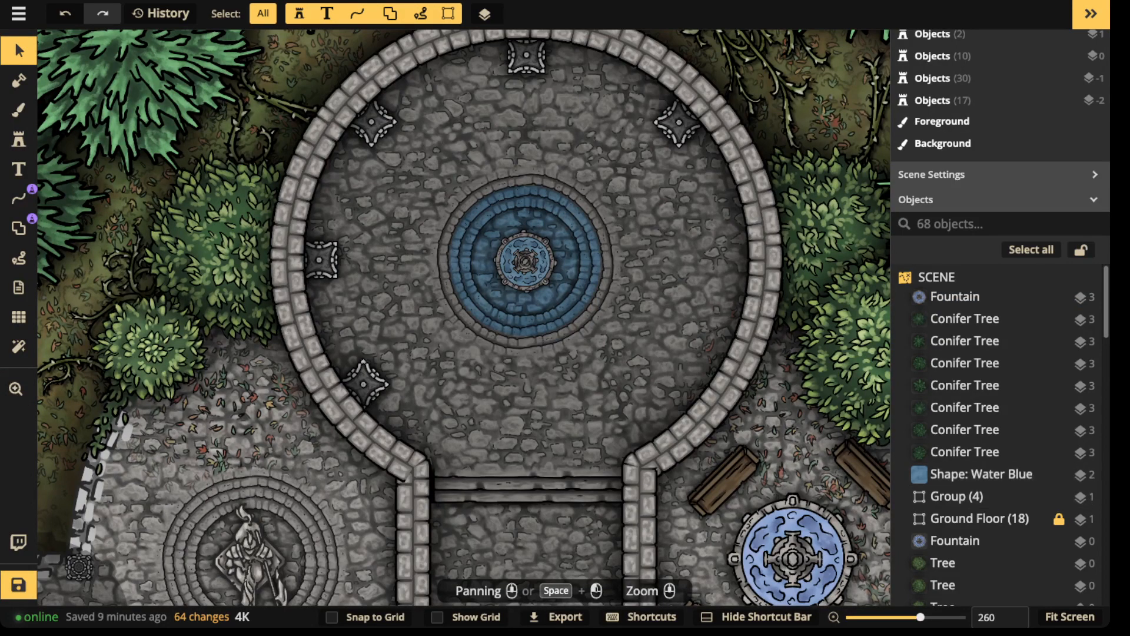
{"action": "left_click", "coordinate": [724, 478]}
{"action": "left_click", "coordinate": [18, 139]}
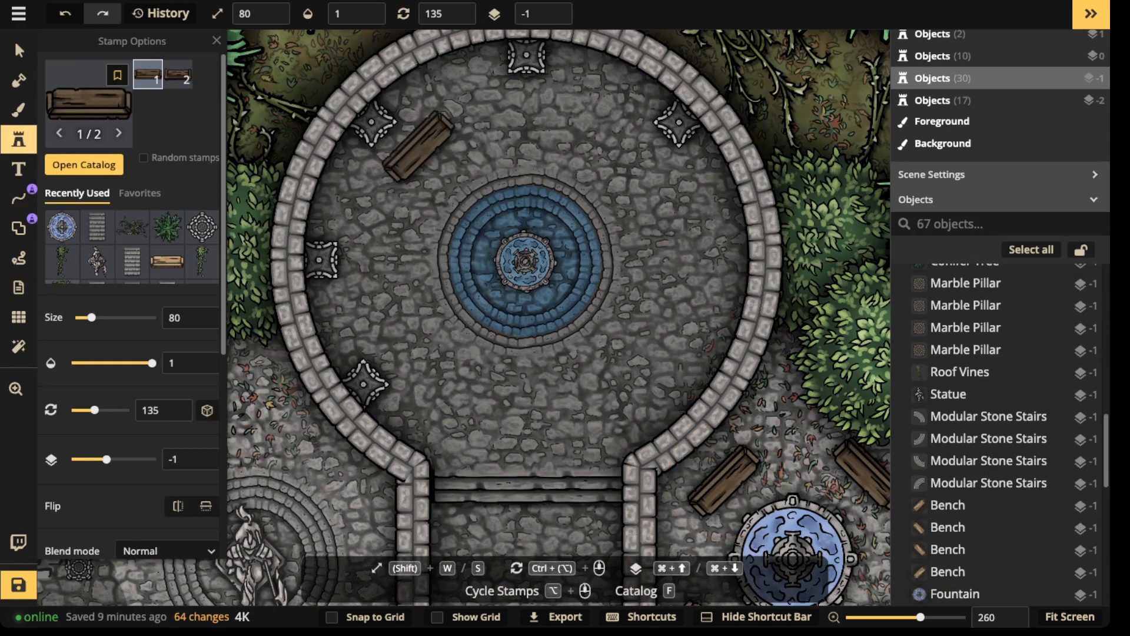
{"action": "left_click", "coordinate": [433, 176]}
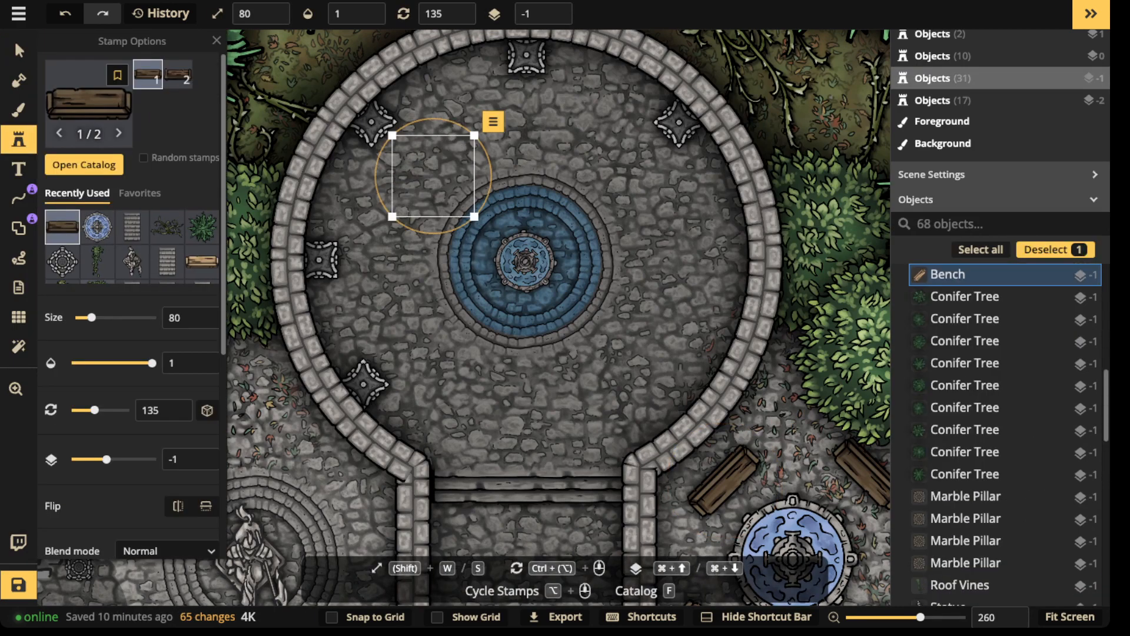
{"action": "left_click", "coordinate": [555, 8]}
{"action": "left_click", "coordinate": [556, 9]}
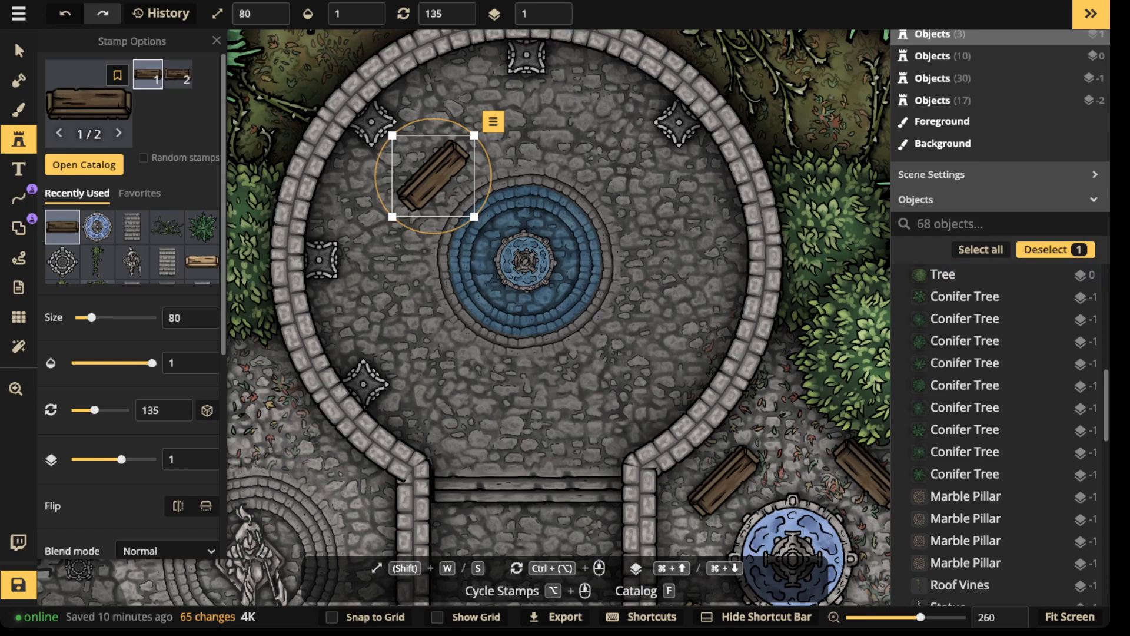
{"action": "left_click_drag", "start_coordinate": [435, 178], "coordinate": [440, 185]}
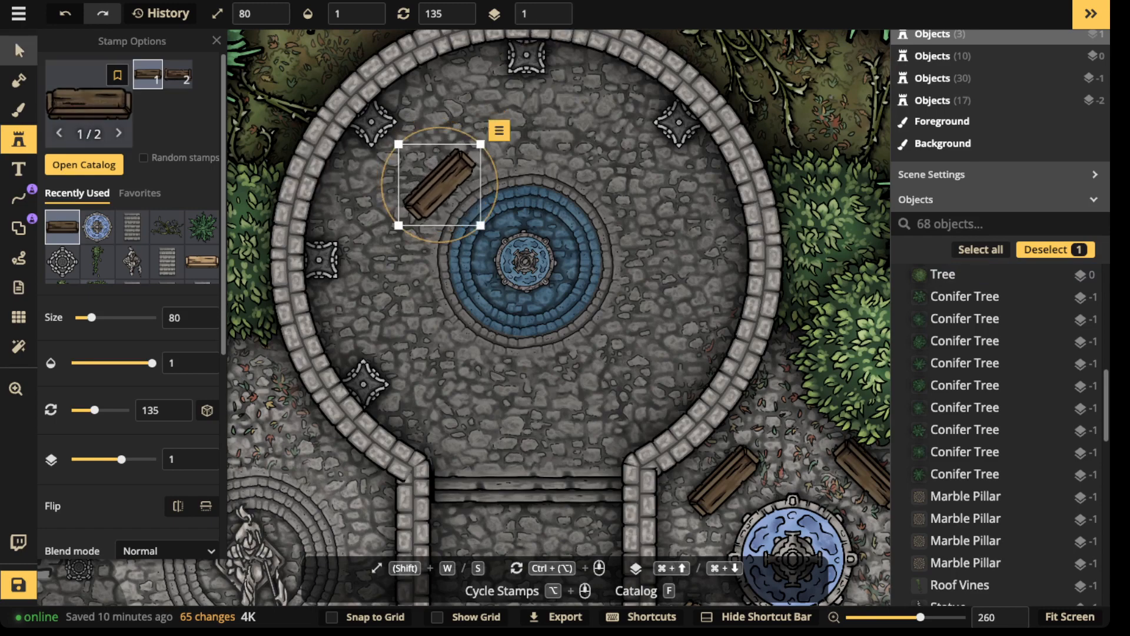
{"action": "key", "text": "Delete"}
{"action": "key", "text": "v"}
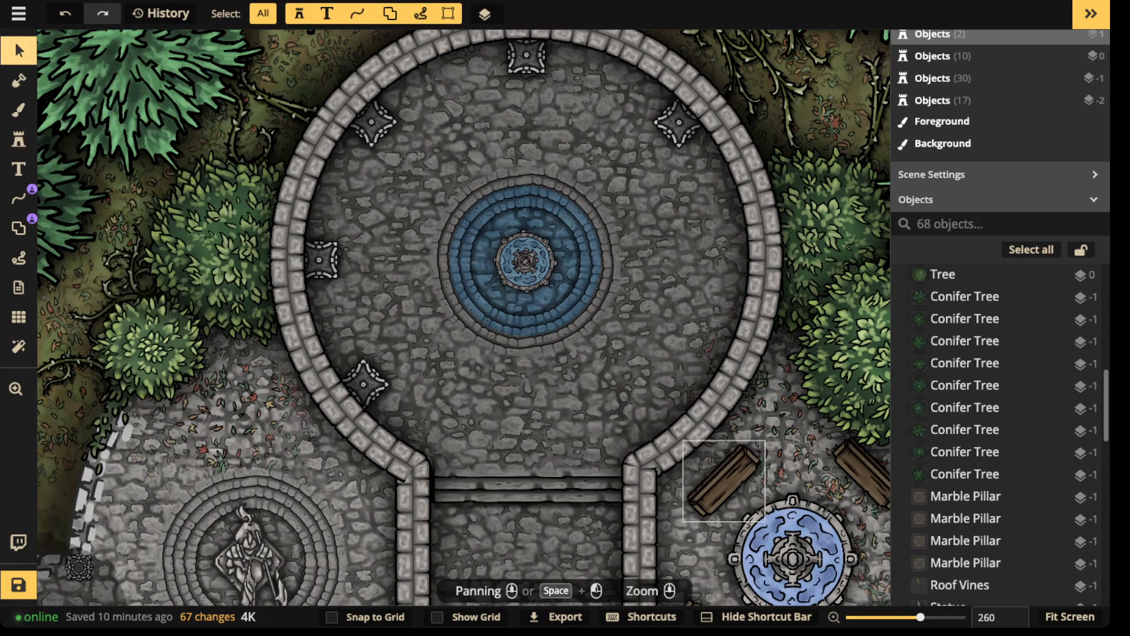
- Copy the bench northwest of the outdoor fountain, place the duplicate northwest of the pool, and set its layer to 2
{"action": "left_click", "coordinate": [724, 480]}
{"action": "key", "text": "super+c"}
{"action": "key", "text": "super+v"}
{"action": "left_click_drag", "start_coordinate": [418, 228], "coordinate": [433, 179]}
{"action": "left_click", "coordinate": [550, 9]}
{"action": "left_click", "coordinate": [550, 9]}
{"action": "left_click", "coordinate": [550, 9]}
- Duplicate the pool's northwest bench, place the copy north of the pool, and rotate it to lie horizontally
{"action": "key", "text": "super+c"}
{"action": "key", "text": "super+v"}
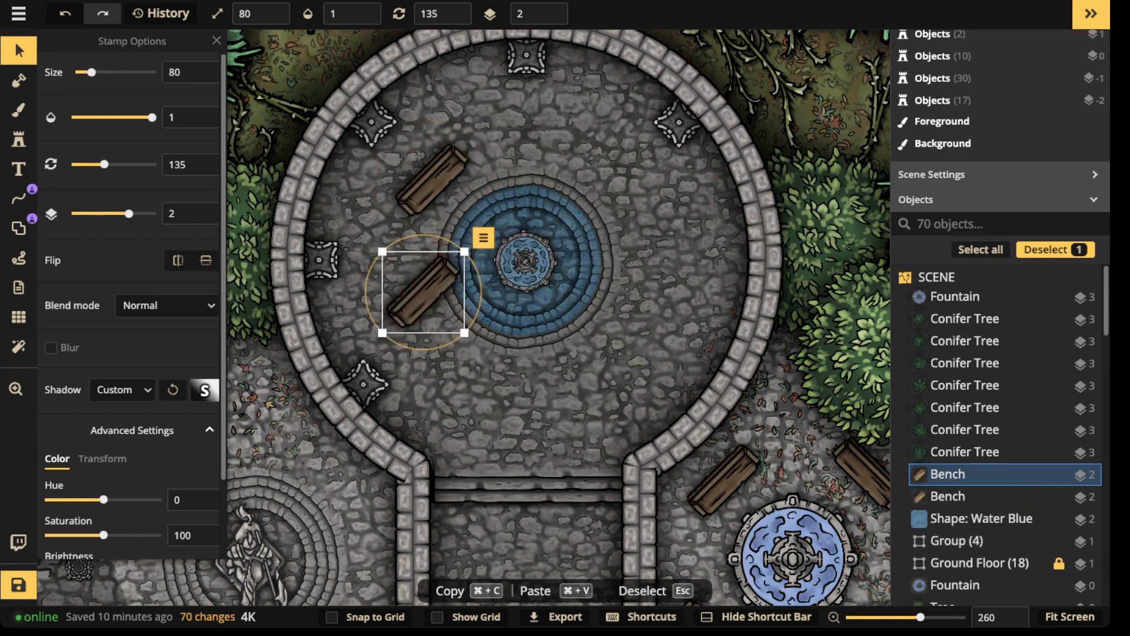
{"action": "left_click_drag", "start_coordinate": [431, 290], "coordinate": [522, 143]}
{"action": "scroll", "coordinate": [517, 147], "scroll_direction": "down", "scroll_amount": 3}
{"action": "scroll", "coordinate": [750, 447], "scroll_direction": "down", "scroll_amount": 2}
- Nudge the northwest bench closer to the pool and place a matching copy to the northeast, rotated to 225
{"action": "left_click", "coordinate": [488, 227]}
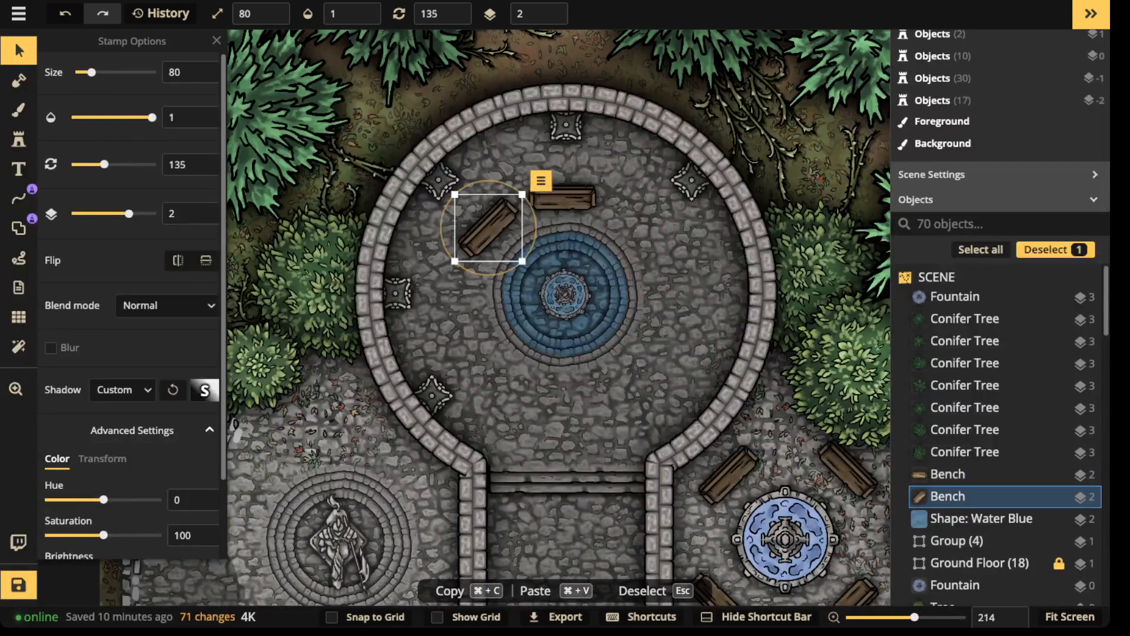
{"action": "left_click_drag", "start_coordinate": [488, 228], "coordinate": [490, 233]}
{"action": "key", "text": "super+v"}
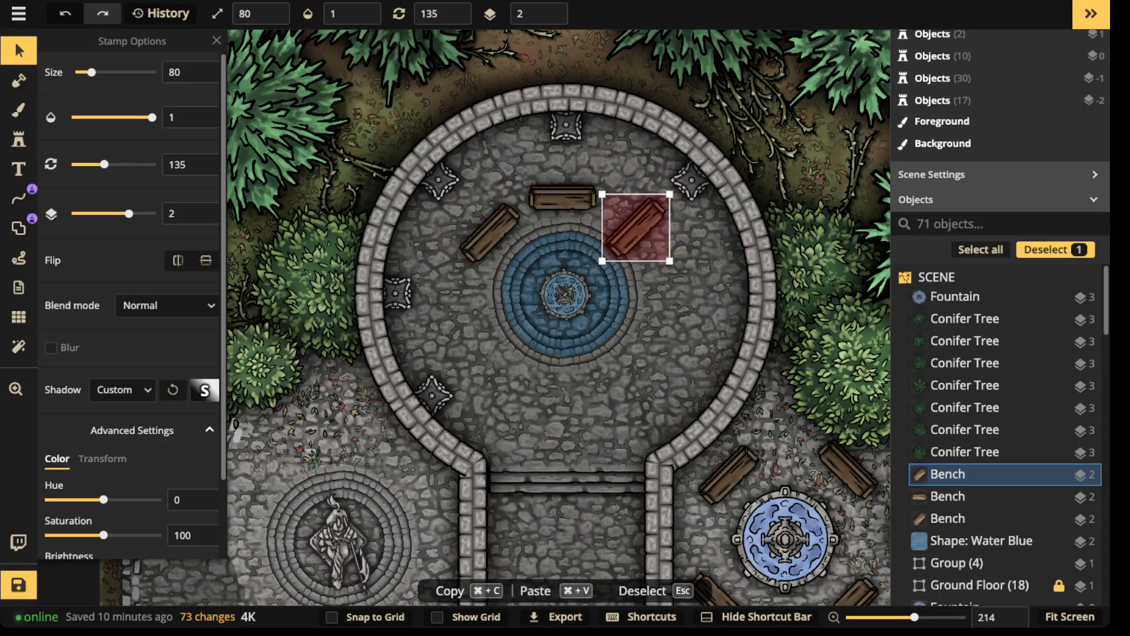
{"action": "scroll", "coordinate": [636, 227], "scroll_direction": "down", "scroll_amount": 5}
{"action": "scroll", "coordinate": [636, 227], "scroll_direction": "down", "scroll_amount": 1}
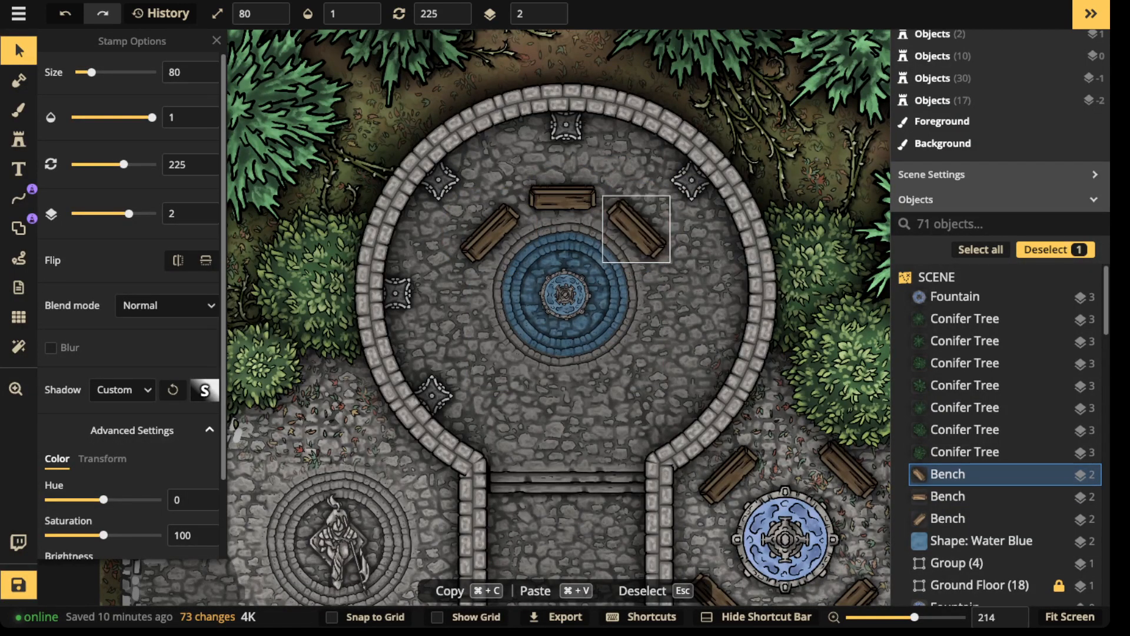
- Try a copy of the northwest bench west of the pool, rotated to 90, and delete it
{"action": "key", "text": "Escape"}
{"action": "scroll", "coordinate": [484, 252], "scroll_direction": "down", "scroll_amount": 2}
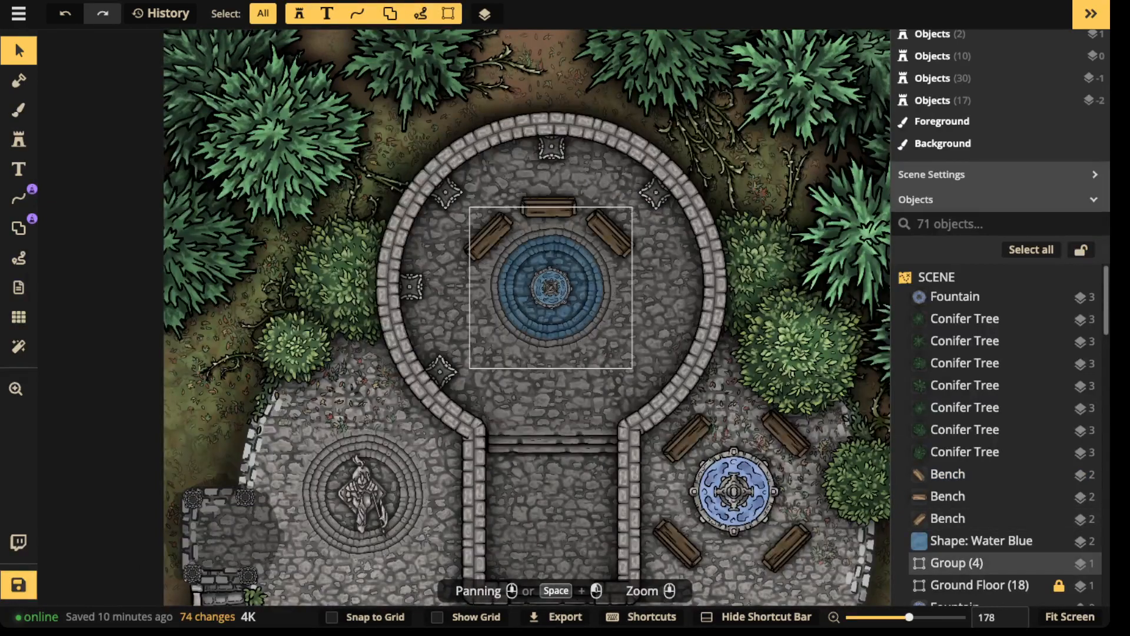
{"action": "left_click", "coordinate": [489, 236]}
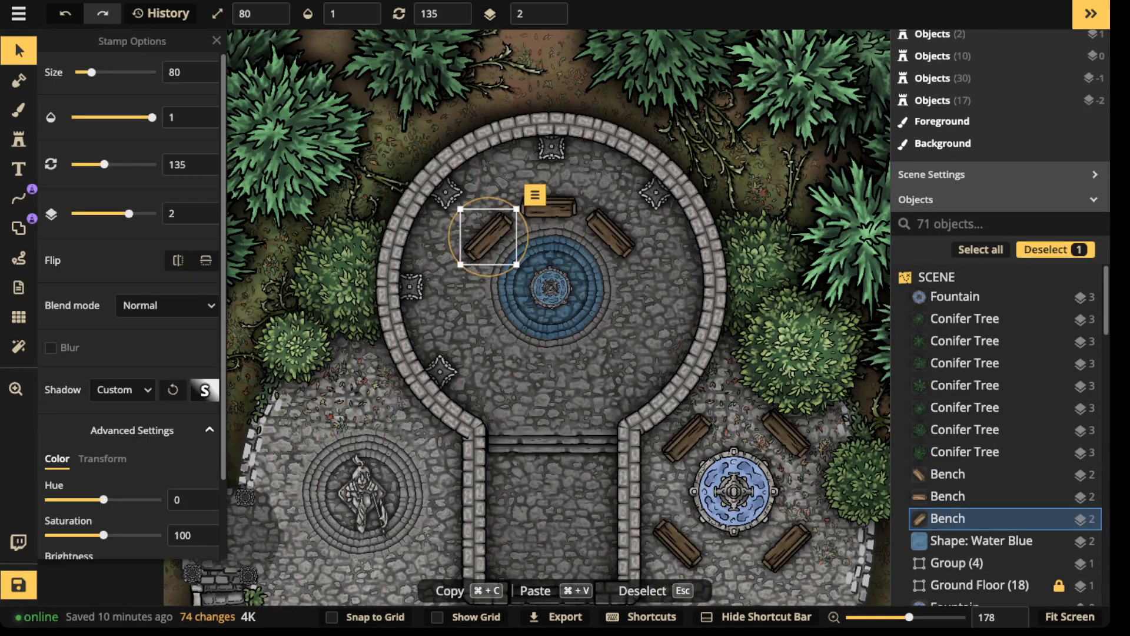
{"action": "key", "text": "super+v"}
{"action": "scroll", "coordinate": [470, 318], "scroll_direction": "up", "scroll_amount": 4}
{"action": "scroll", "coordinate": [470, 318], "scroll_direction": "down", "scroll_amount": 1}
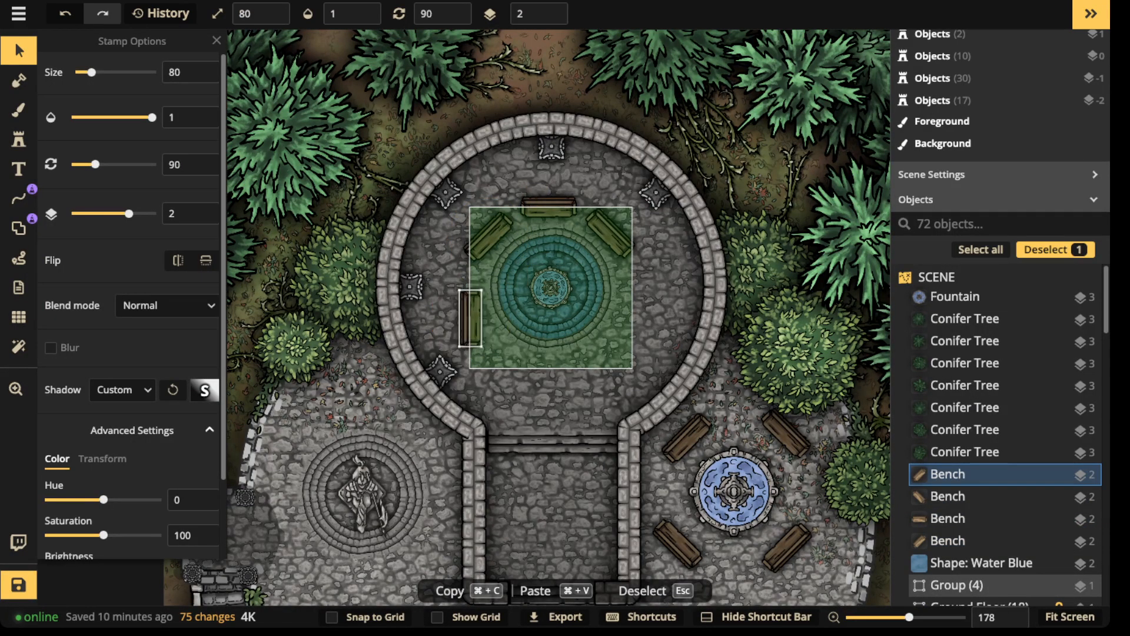
{"action": "left_click_drag", "start_coordinate": [470, 318], "coordinate": [471, 298]}
{"action": "key", "text": "Delete"}
- Nudge the northwest, north and northeast benches so they sit closely and evenly around the pool
{"action": "scroll", "coordinate": [472, 265], "scroll_direction": "up", "scroll_amount": 2}
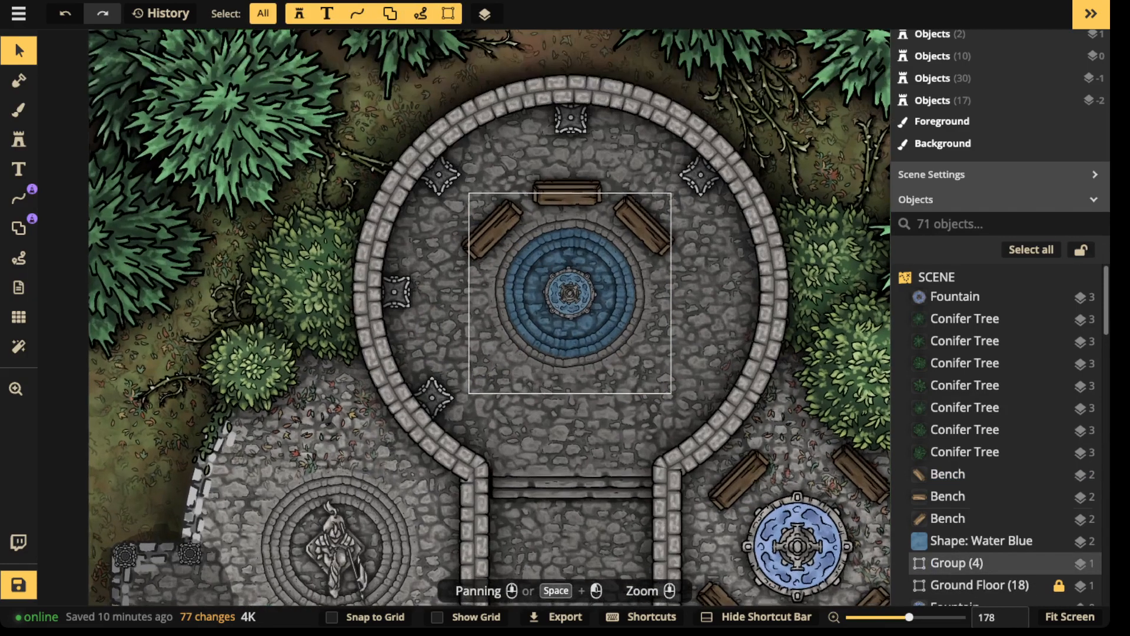
{"action": "left_click_drag", "start_coordinate": [492, 229], "coordinate": [499, 232]}
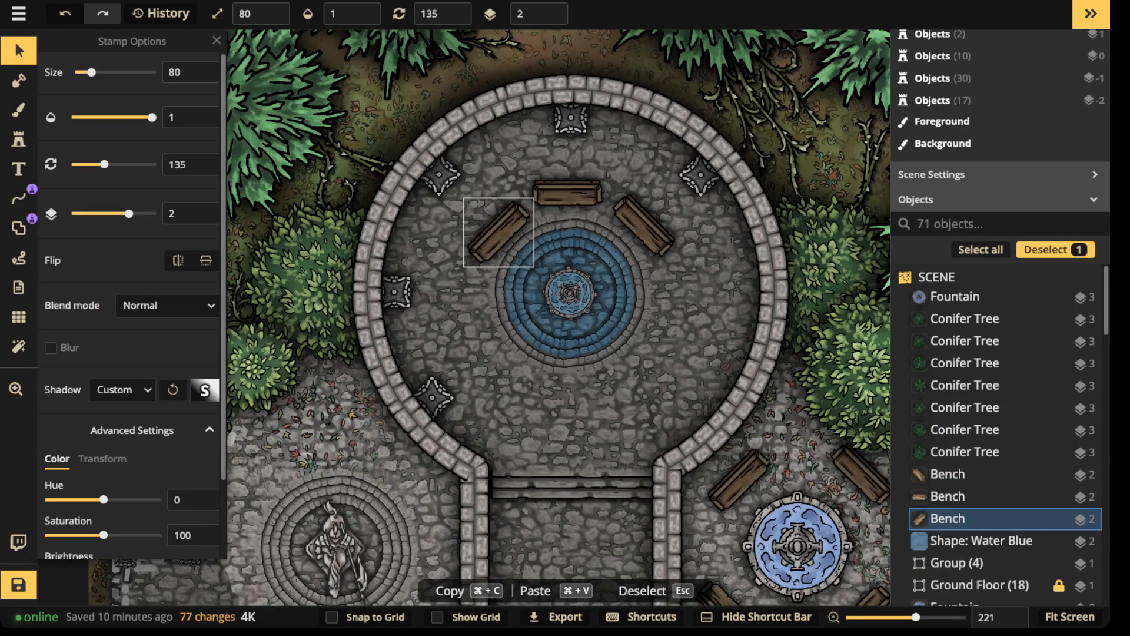
{"action": "left_click", "coordinate": [565, 192]}
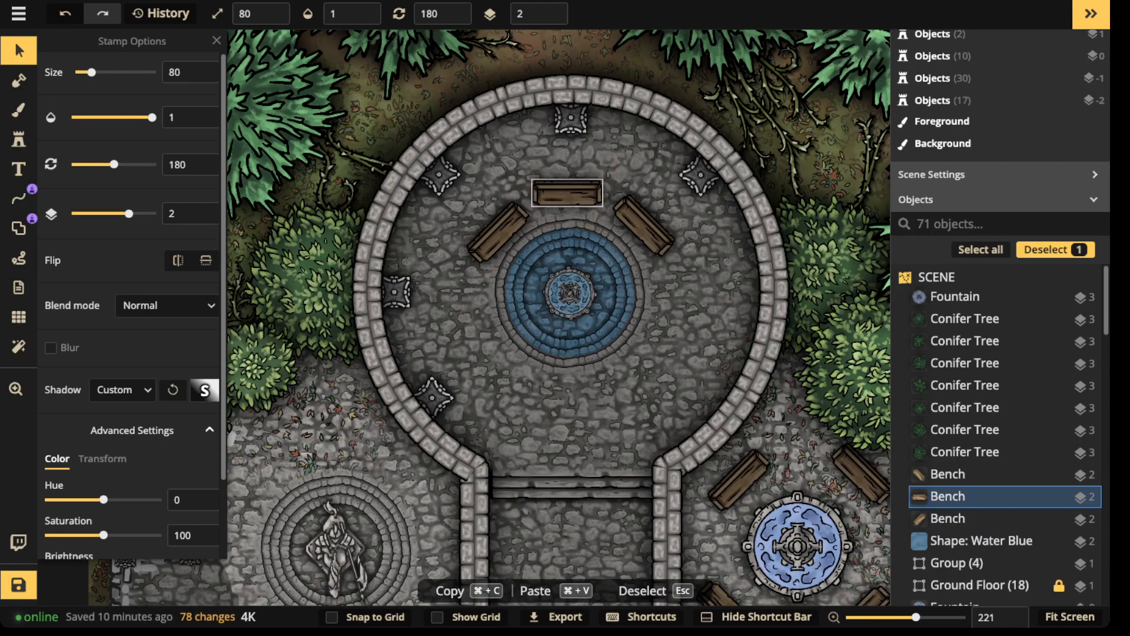
{"action": "left_click_drag", "start_coordinate": [567, 192], "coordinate": [569, 200]}
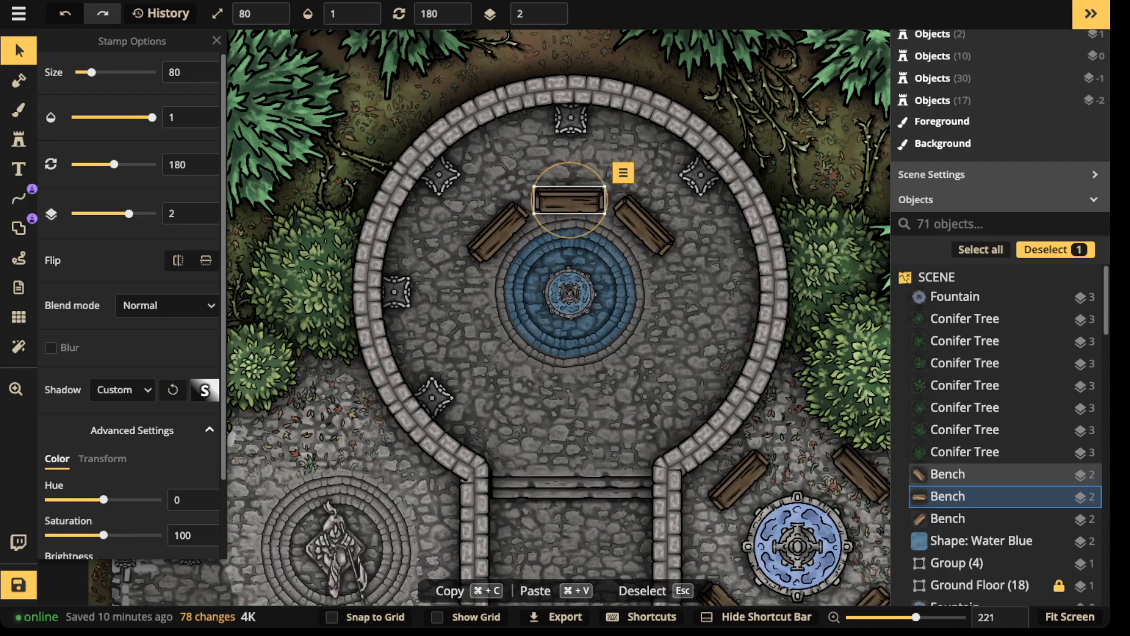
{"action": "left_click", "coordinate": [642, 229]}
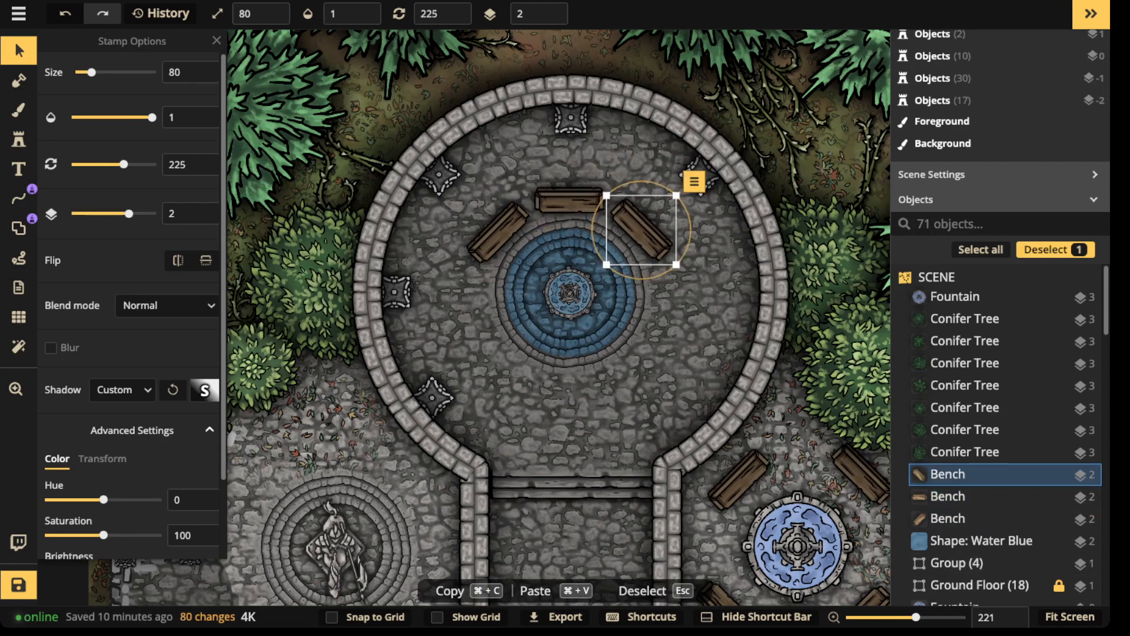
{"action": "key", "text": "Escape"}
{"action": "scroll", "coordinate": [486, 189], "scroll_direction": "down", "scroll_amount": 3}
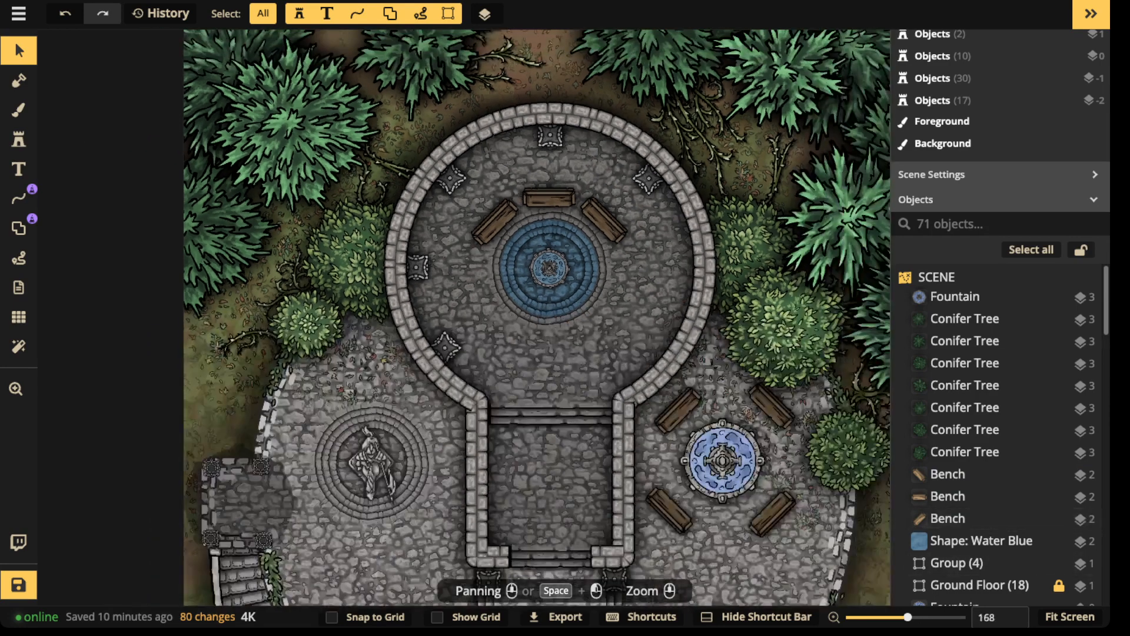
- Fine-tune the positions of the north and northeast benches and save the map
{"action": "left_click", "coordinate": [495, 222]}
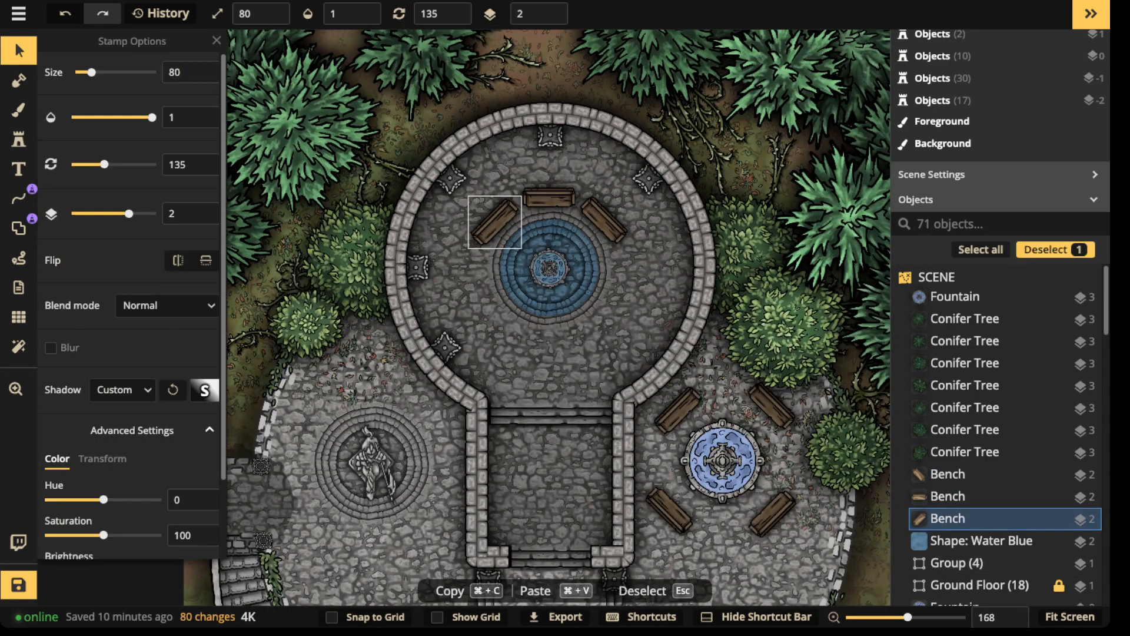
{"action": "left_click_drag", "start_coordinate": [548, 198], "coordinate": [602, 220]}
{"action": "left_click", "coordinate": [603, 220]}
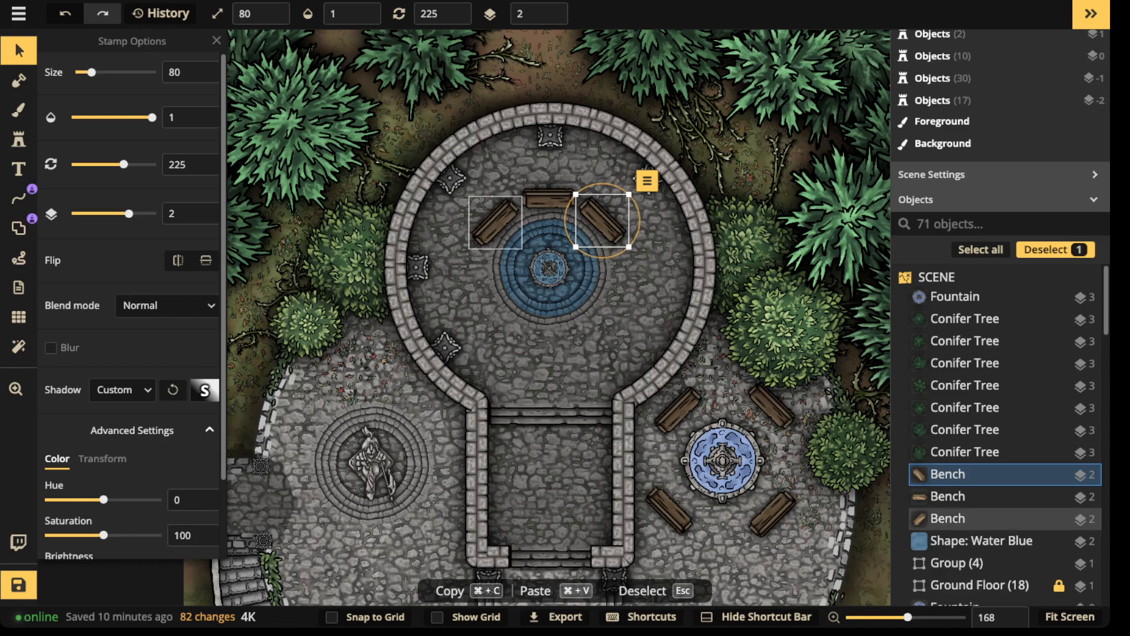
{"action": "scroll", "coordinate": [522, 271], "scroll_direction": "up", "scroll_amount": 3}
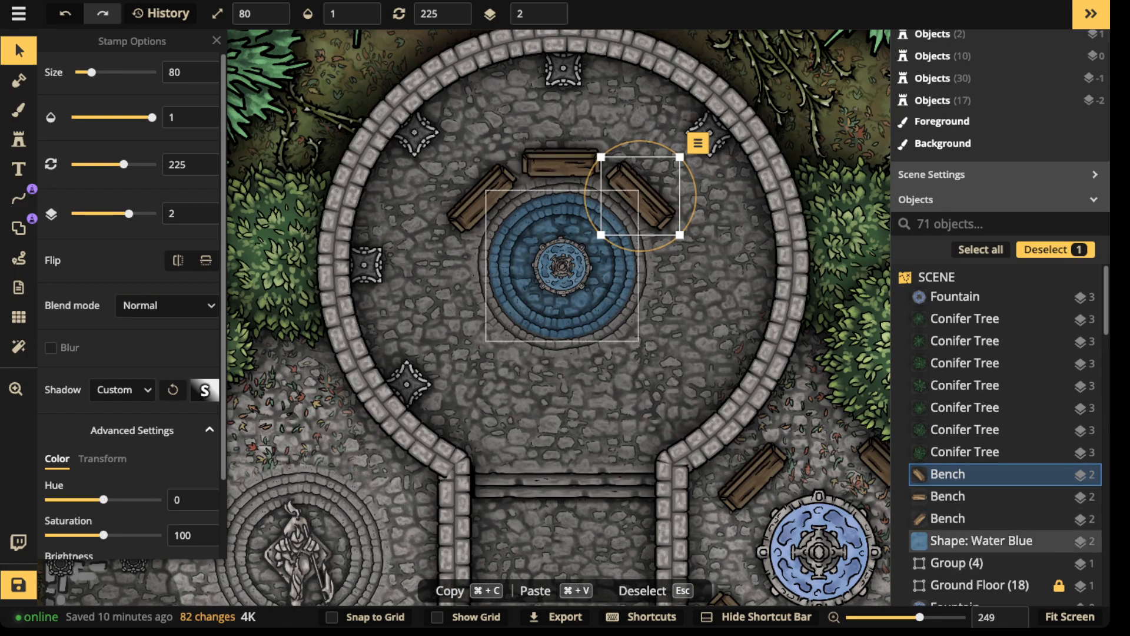
{"action": "scroll", "coordinate": [487, 217], "scroll_direction": "down", "scroll_amount": 2}
{"action": "scroll", "coordinate": [506, 229], "scroll_direction": "down", "scroll_amount": 2}
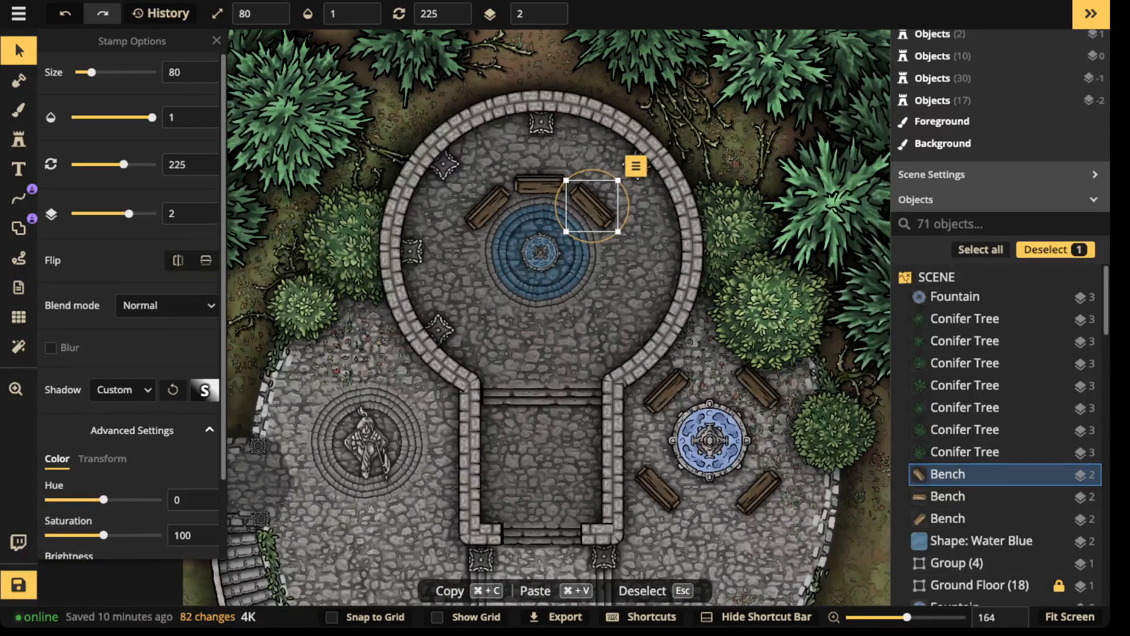
{"action": "left_click", "coordinate": [19, 584]}
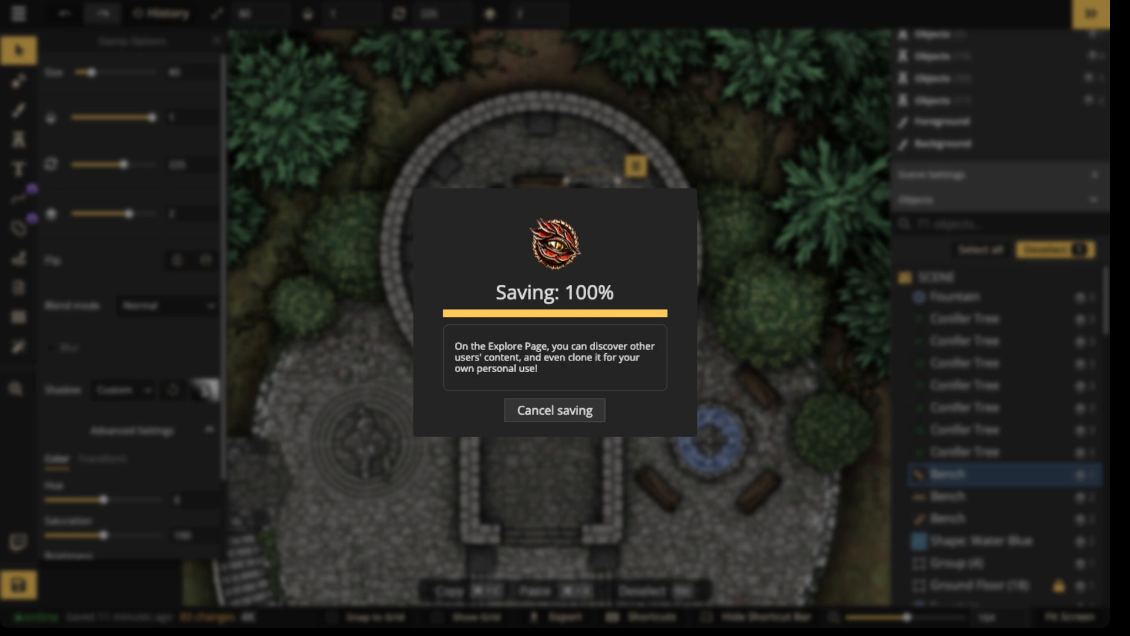
- Set up the line tool in Pen mode with the grey Ivory Stairs stroke
{"action": "scroll", "coordinate": [300, 488], "scroll_direction": "down", "scroll_amount": 2}
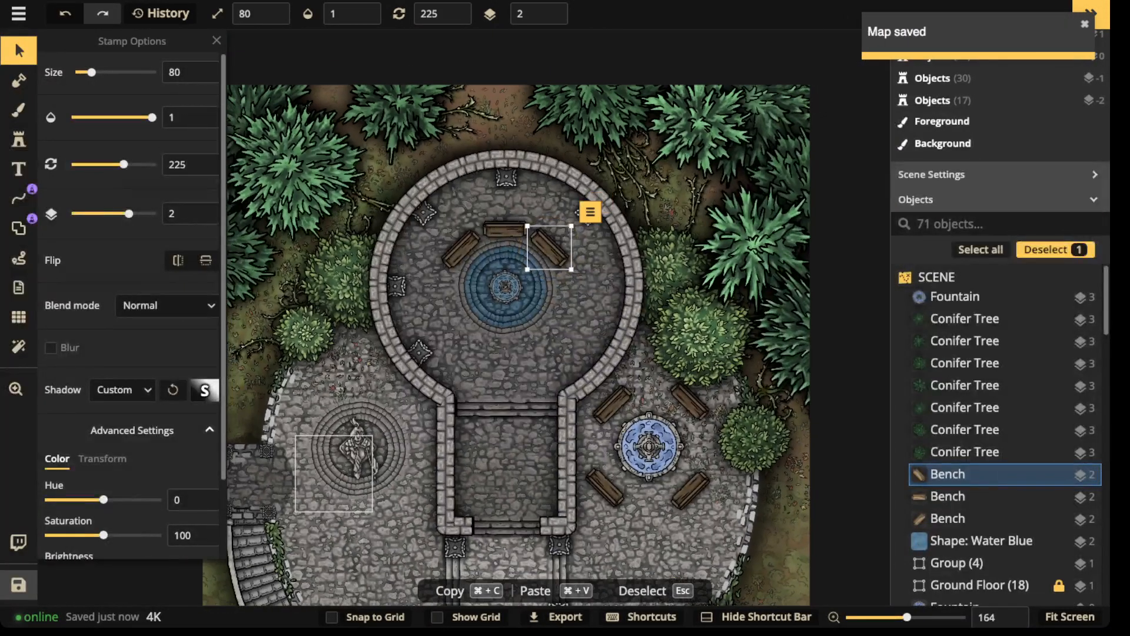
{"action": "left_click_drag", "start_coordinate": [300, 488], "coordinate": [330, 224]}
{"action": "left_click", "coordinate": [18, 198]}
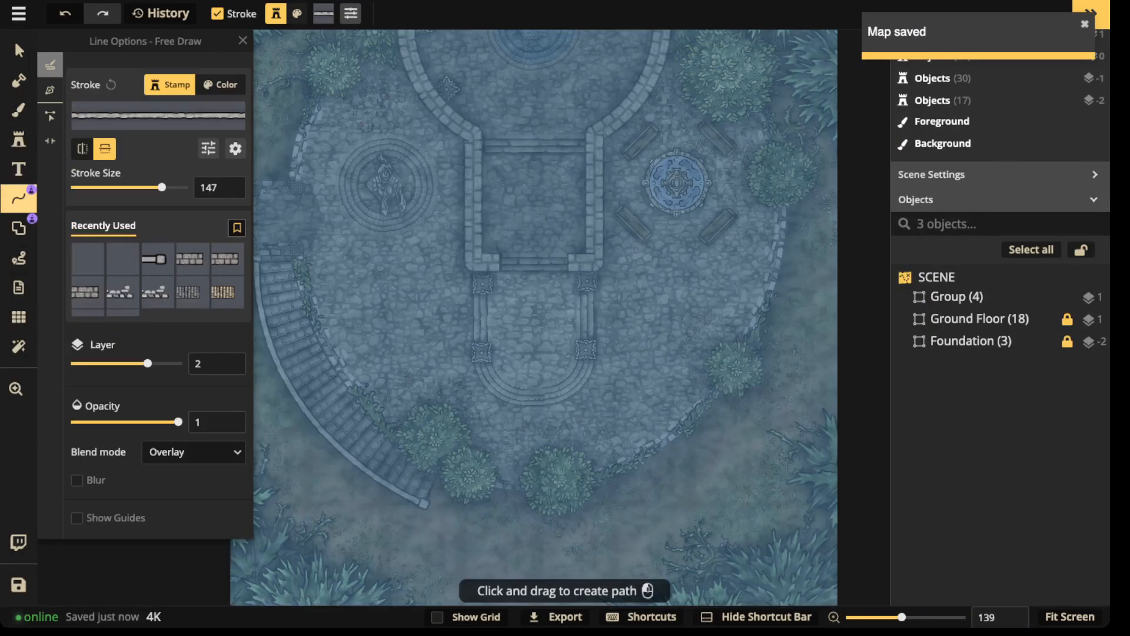
{"action": "left_click", "coordinate": [192, 292]}
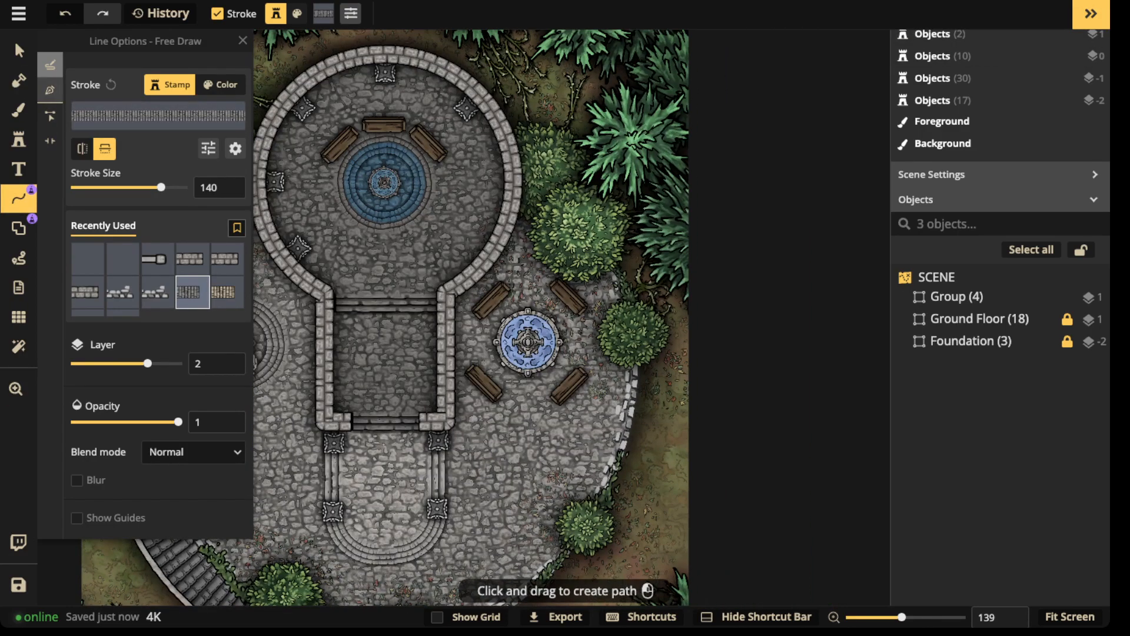
{"action": "left_click", "coordinate": [50, 89]}
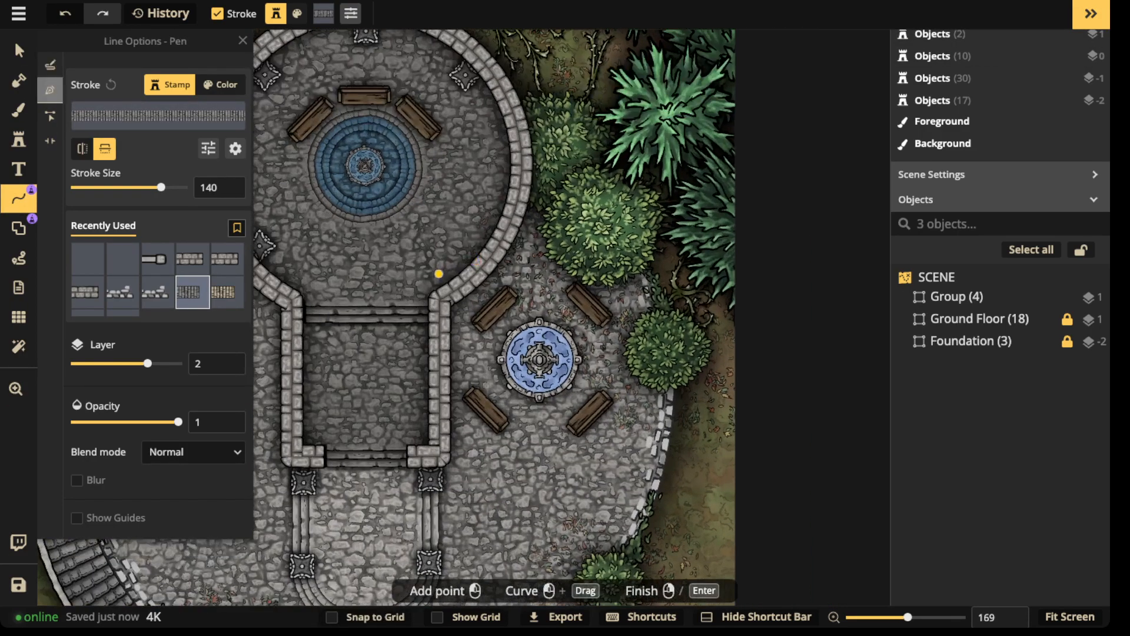
- Draw a curved flight of stairs along the circular room's southeast wall and set its layer to 1
{"action": "left_click_drag", "start_coordinate": [436, 274], "coordinate": [491, 201]}
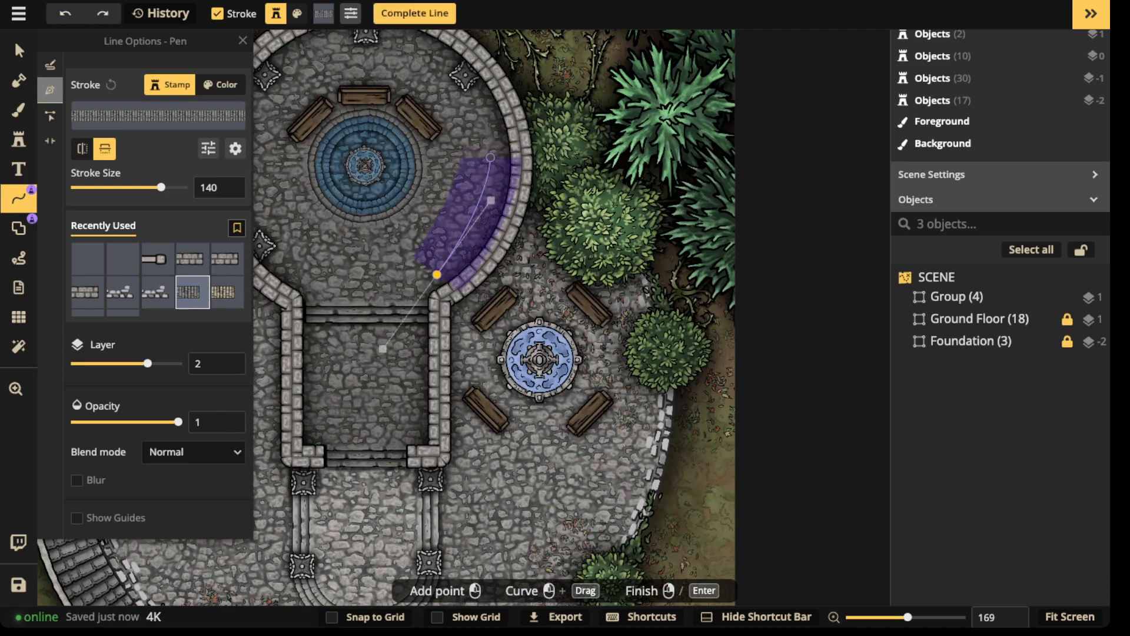
{"action": "right_click", "coordinate": [486, 148]}
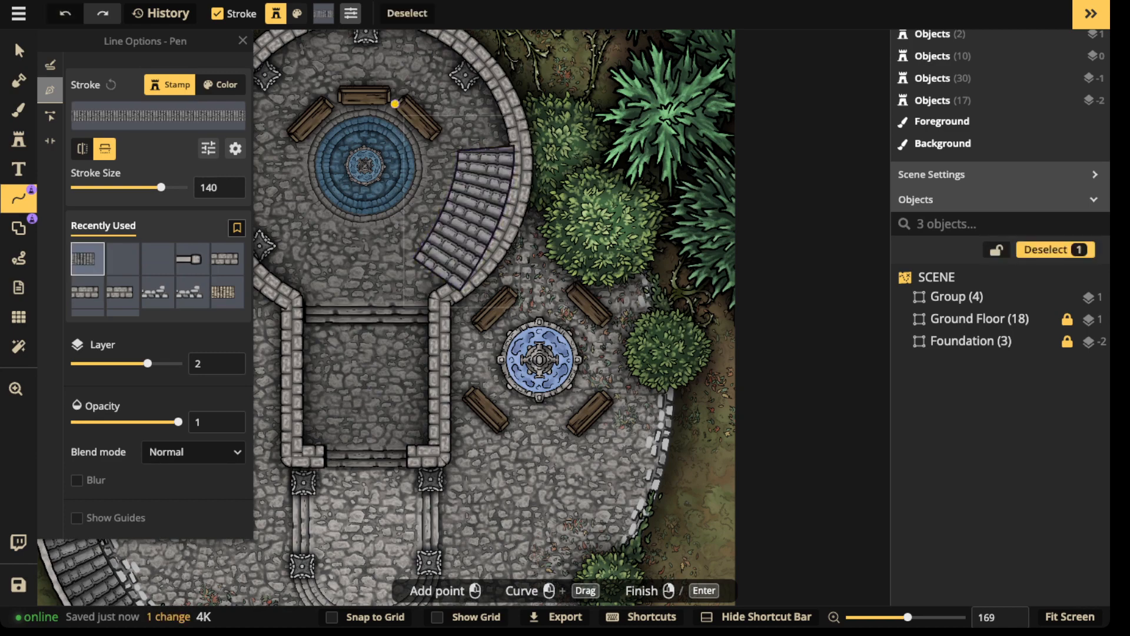
{"action": "left_click", "coordinate": [19, 50]}
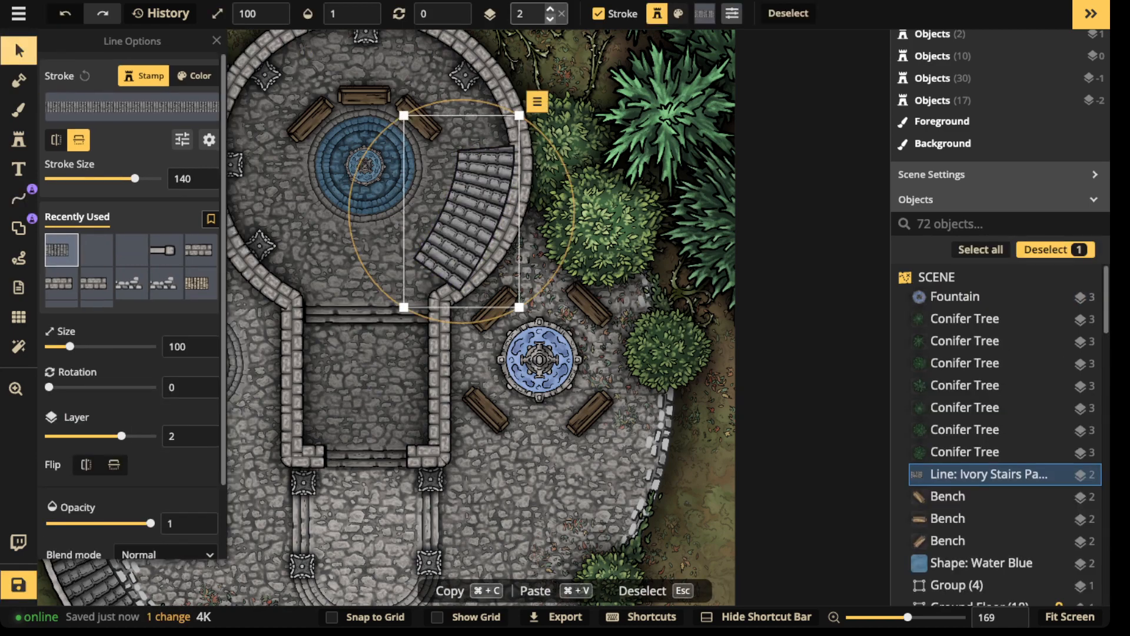
{"action": "left_click", "coordinate": [550, 18]}
{"action": "left_click", "coordinate": [550, 18]}
{"action": "left_click", "coordinate": [550, 9]}
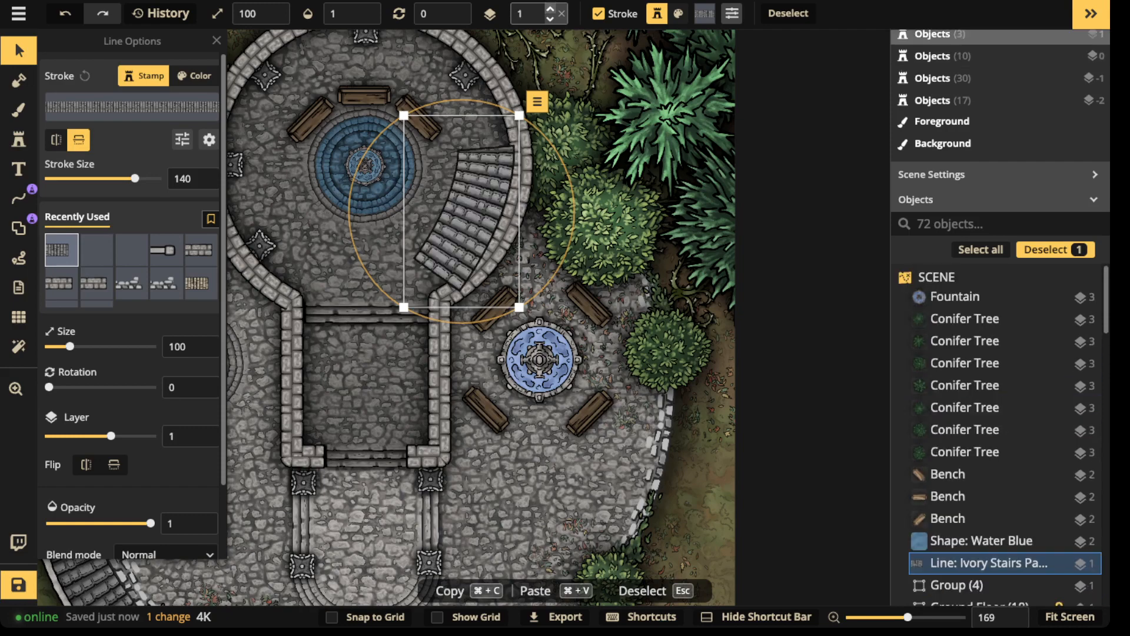
{"action": "key", "text": "Escape"}
- Move the curved stairs into the Ground Floor group and position them against the room's southeast wall
{"action": "left_click", "coordinate": [464, 217]}
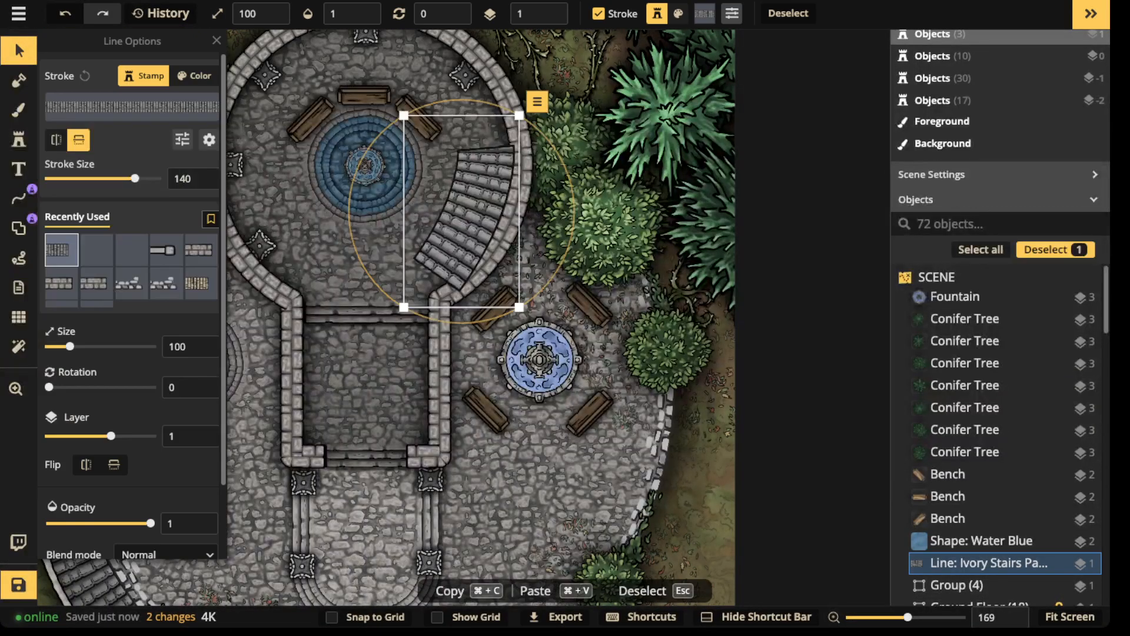
{"action": "key", "text": "Delete"}
{"action": "left_click", "coordinate": [412, 194]}
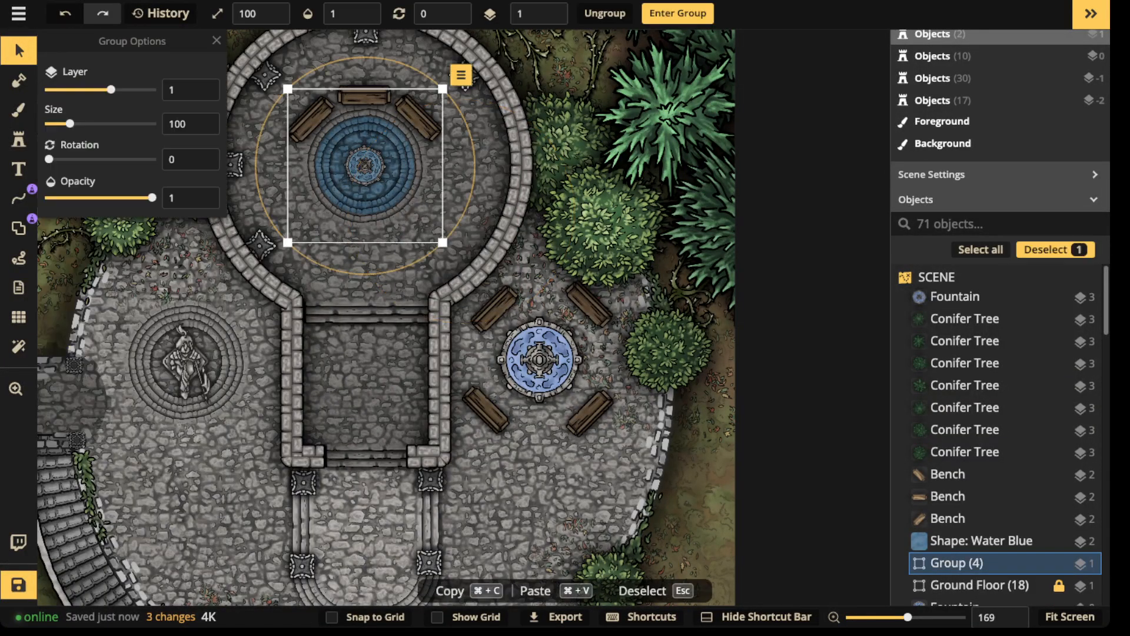
{"action": "key", "text": "Escape"}
{"action": "scroll", "coordinate": [1000, 540], "scroll_direction": "down", "scroll_amount": 1}
{"action": "scroll", "coordinate": [1001, 514], "scroll_direction": "down", "scroll_amount": 1}
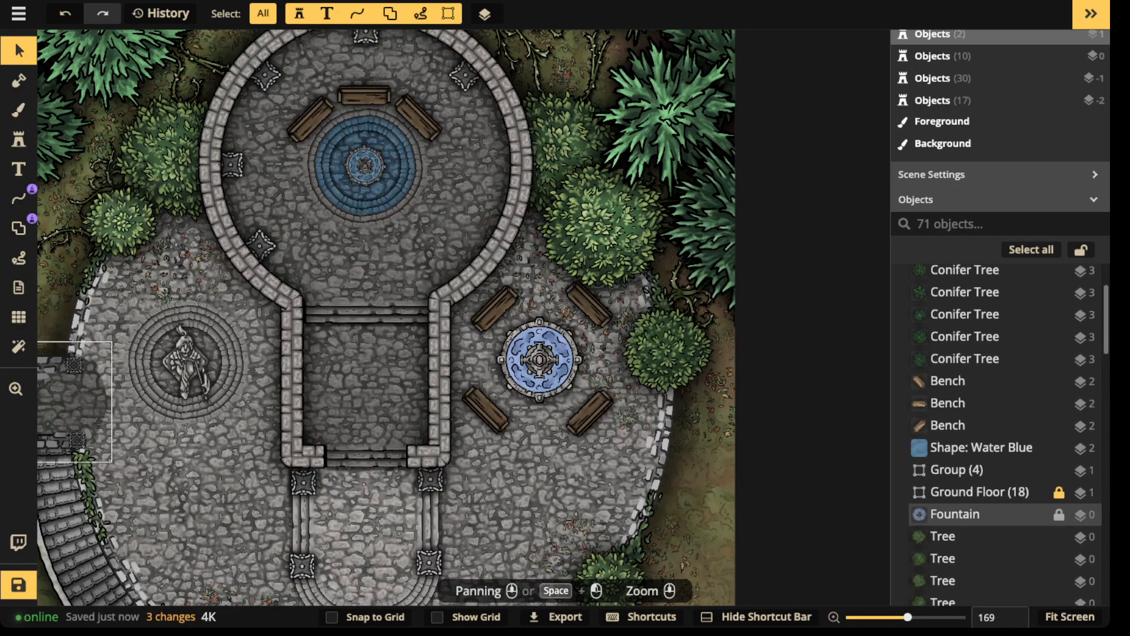
{"action": "double_click", "coordinate": [979, 492]}
{"action": "key", "text": "super+v"}
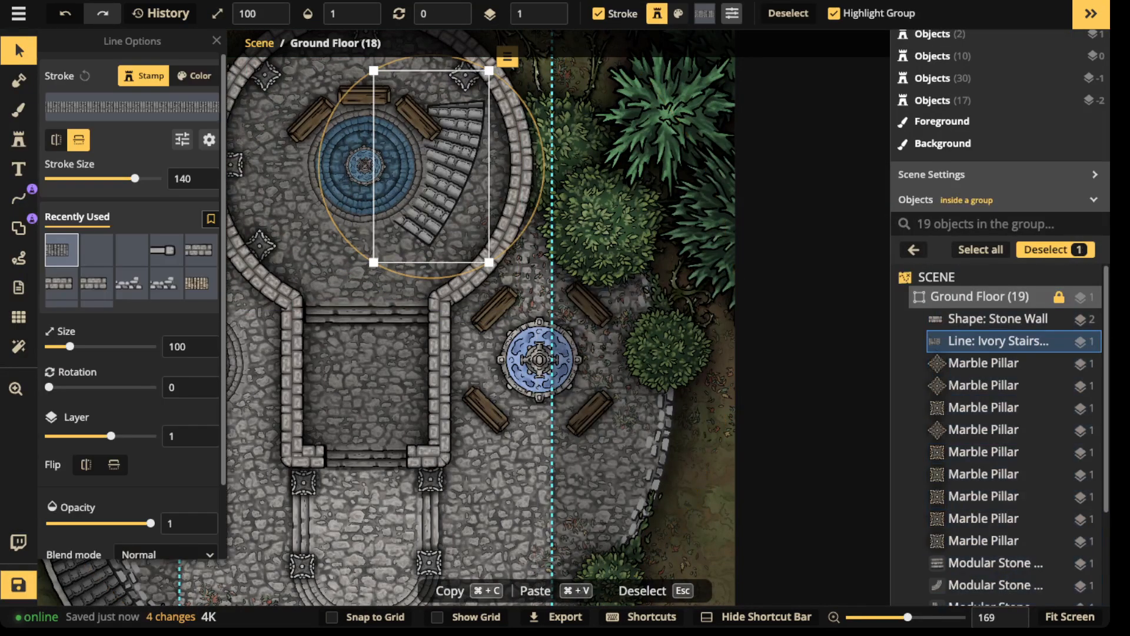
{"action": "left_click_drag", "start_coordinate": [431, 164], "coordinate": [465, 215]}
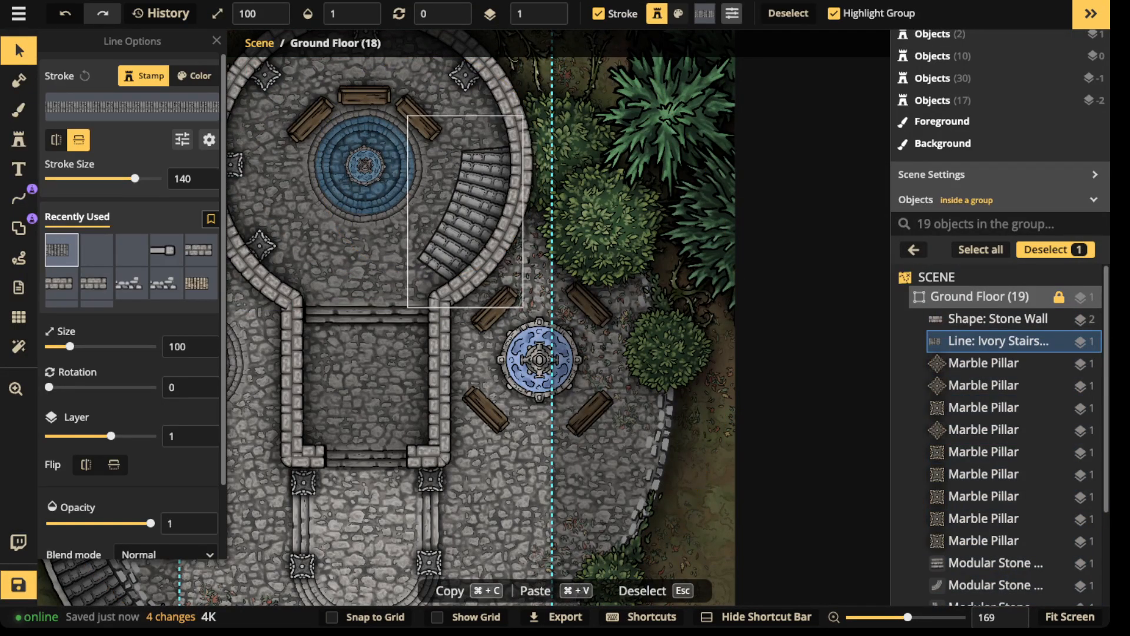
- Delete the pasted stairs and reactivate the line tool inside the Ground Floor group
{"action": "key", "text": "Delete"}
{"action": "key", "text": "l"}
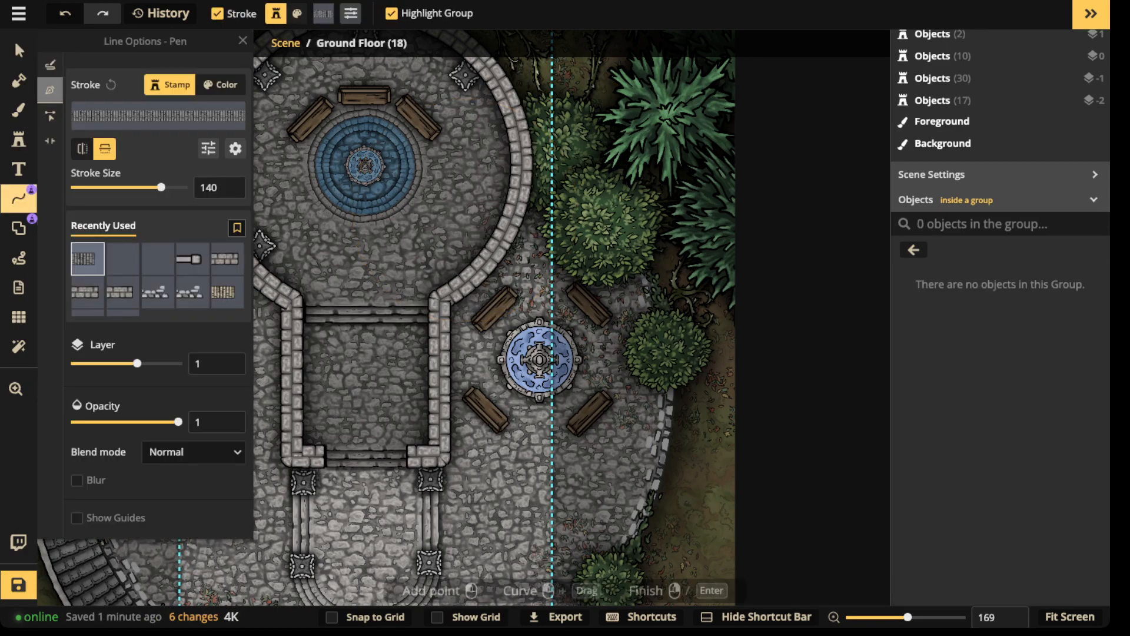
{"action": "left_click_drag", "start_coordinate": [442, 278], "coordinate": [614, 212]}
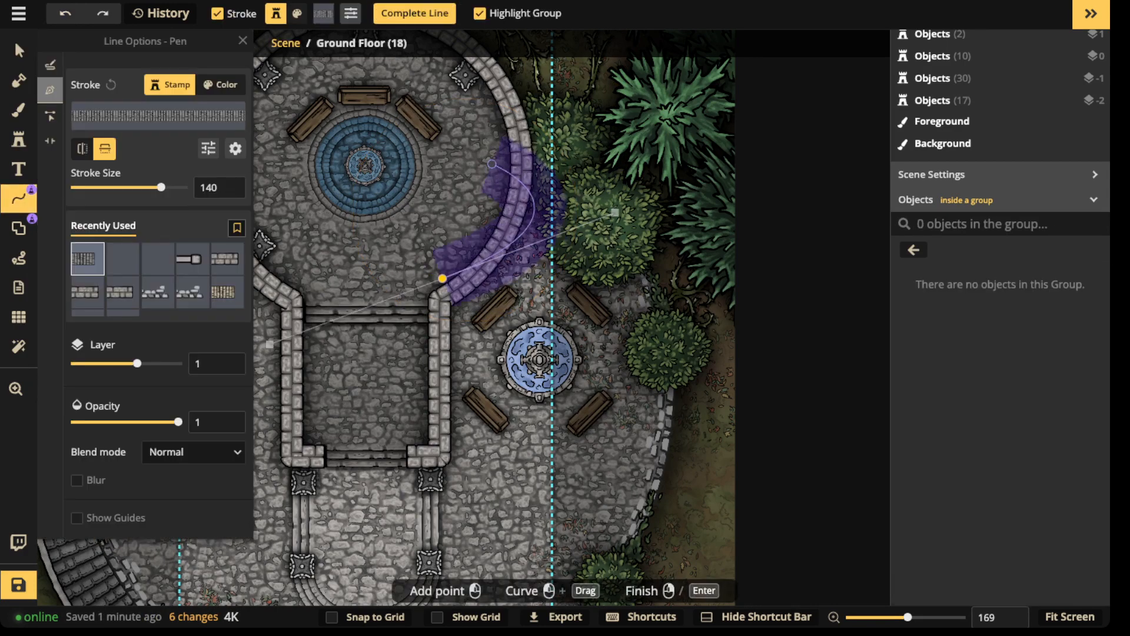
{"action": "key", "text": "Escape"}
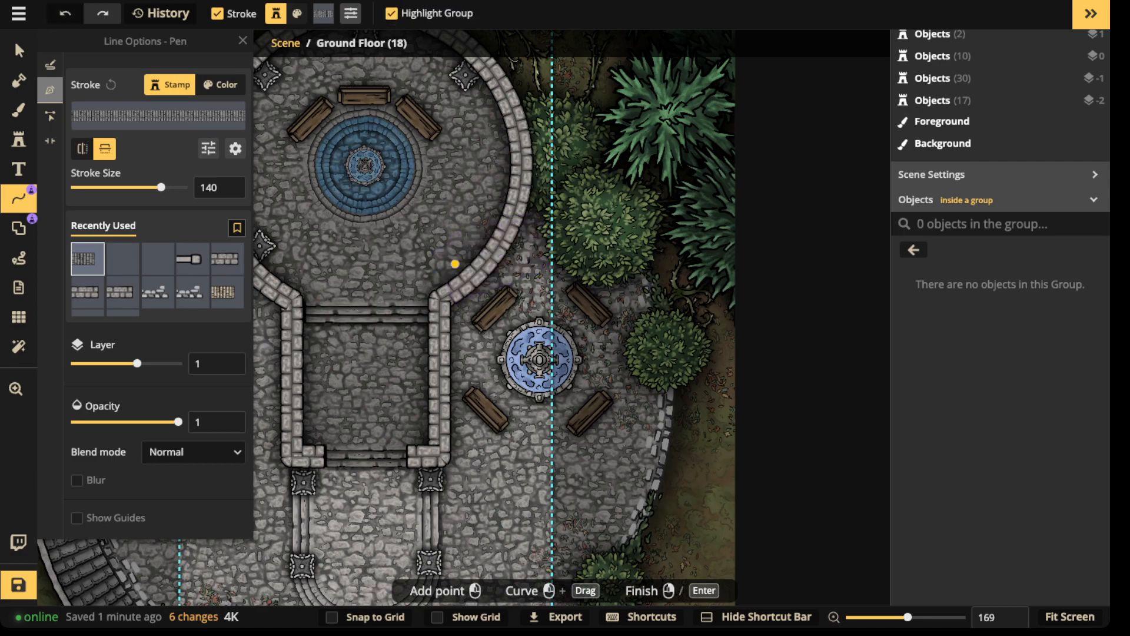
{"action": "left_click_drag", "start_coordinate": [442, 279], "coordinate": [553, 192]}
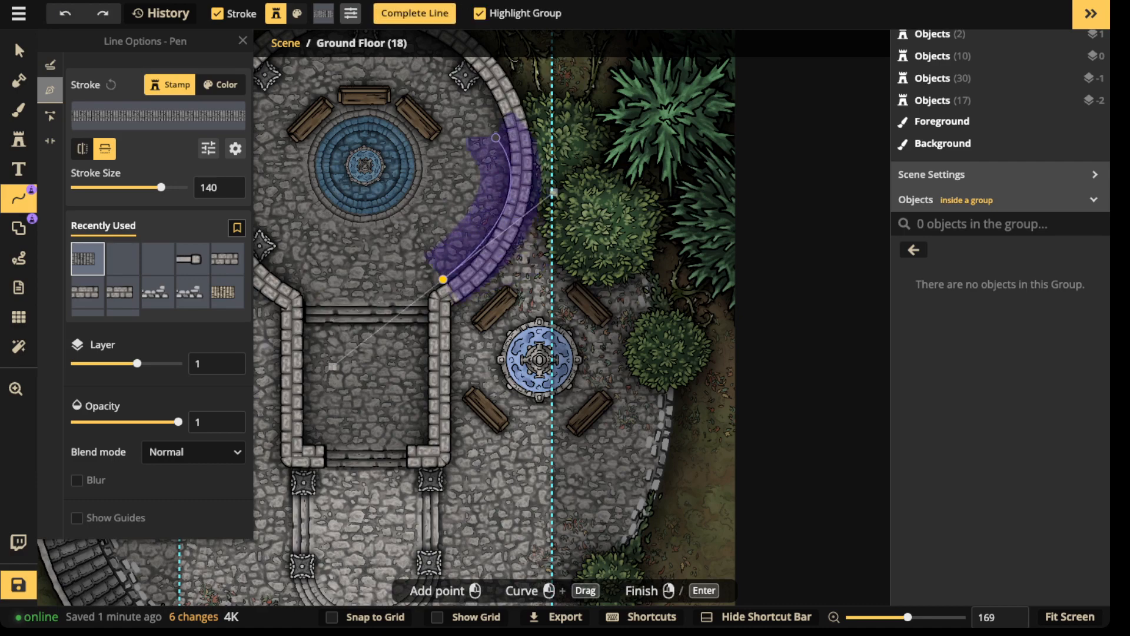
{"action": "key", "text": "ctrl+z"}
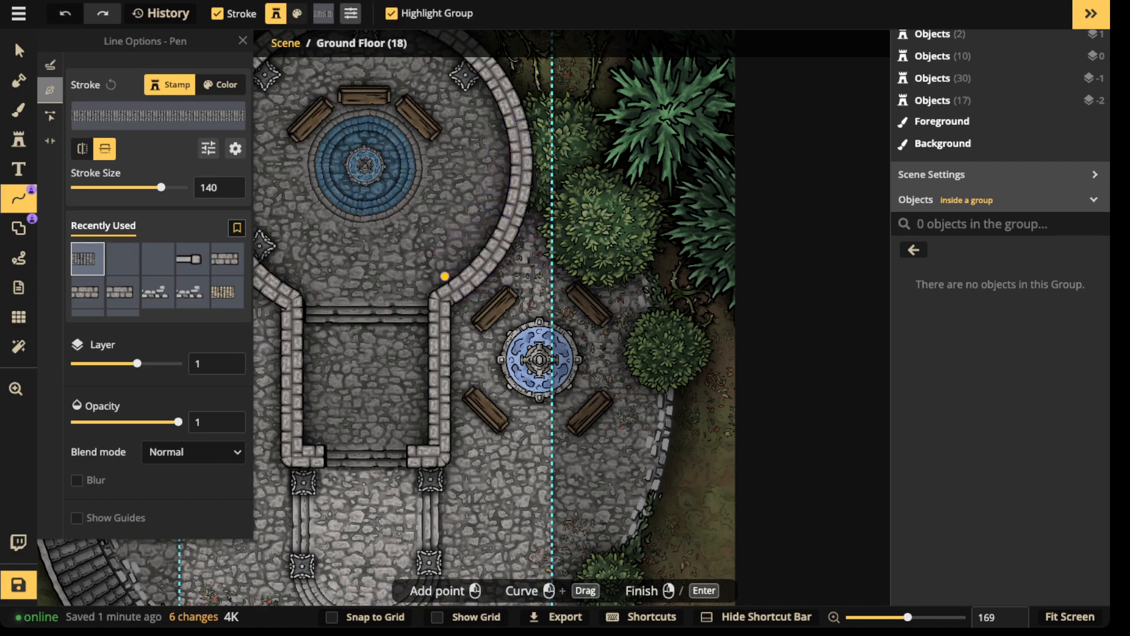
- Draw a short curved Ivory Stairs line along the circular room's inner southeast wall within the Ground Floor group
{"action": "left_click_drag", "start_coordinate": [444, 276], "coordinate": [494, 188]}
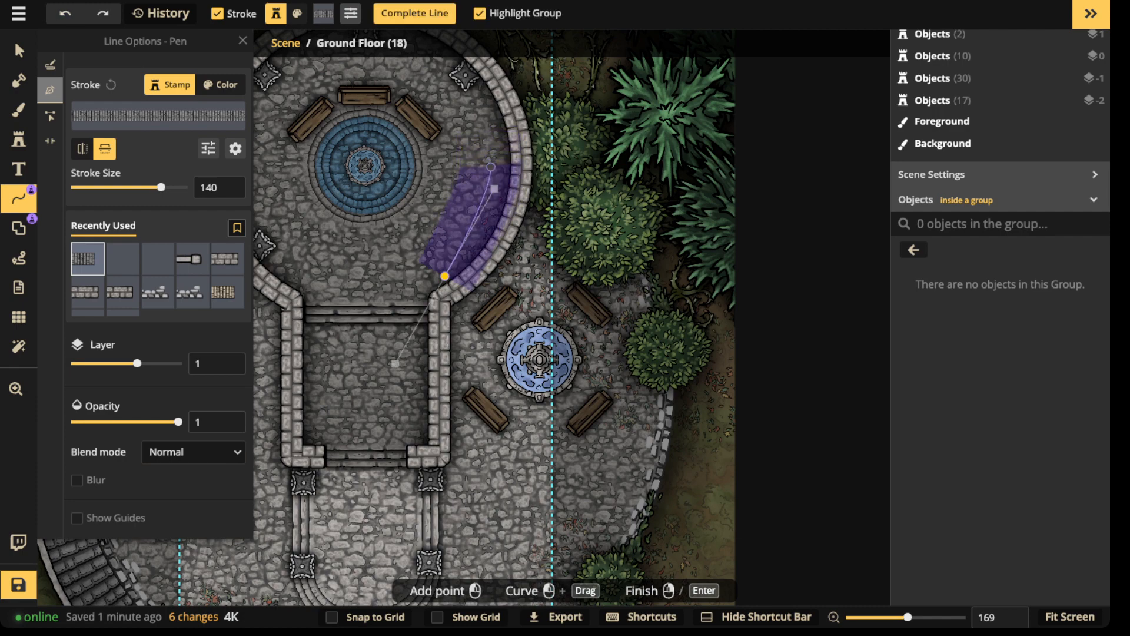
{"action": "left_click", "coordinate": [490, 166]}
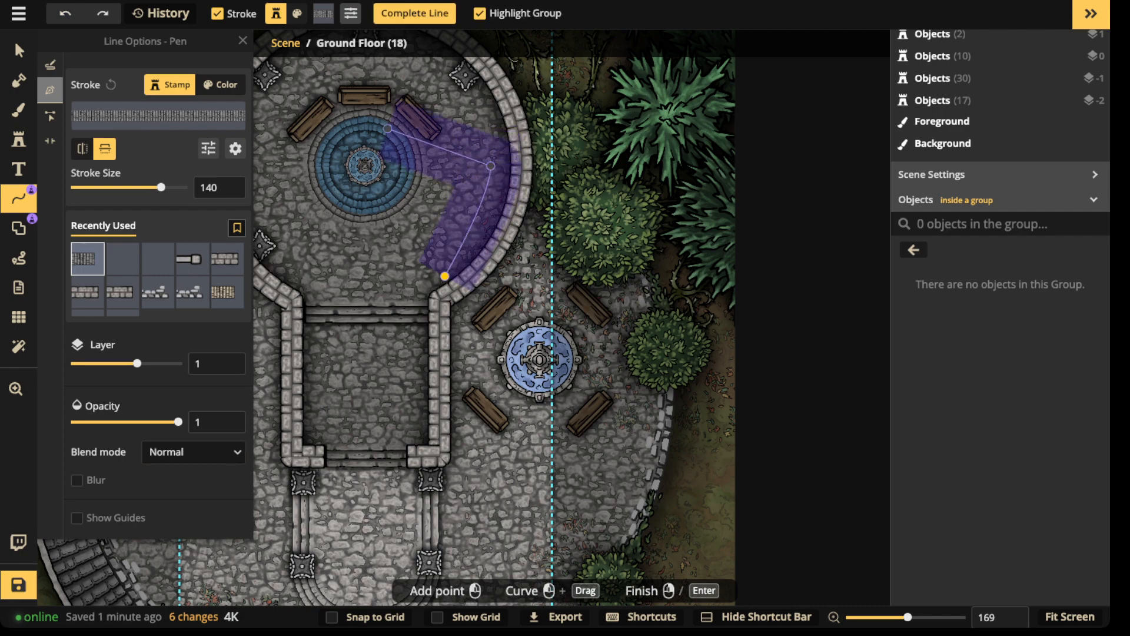
{"action": "right_click", "coordinate": [419, 132]}
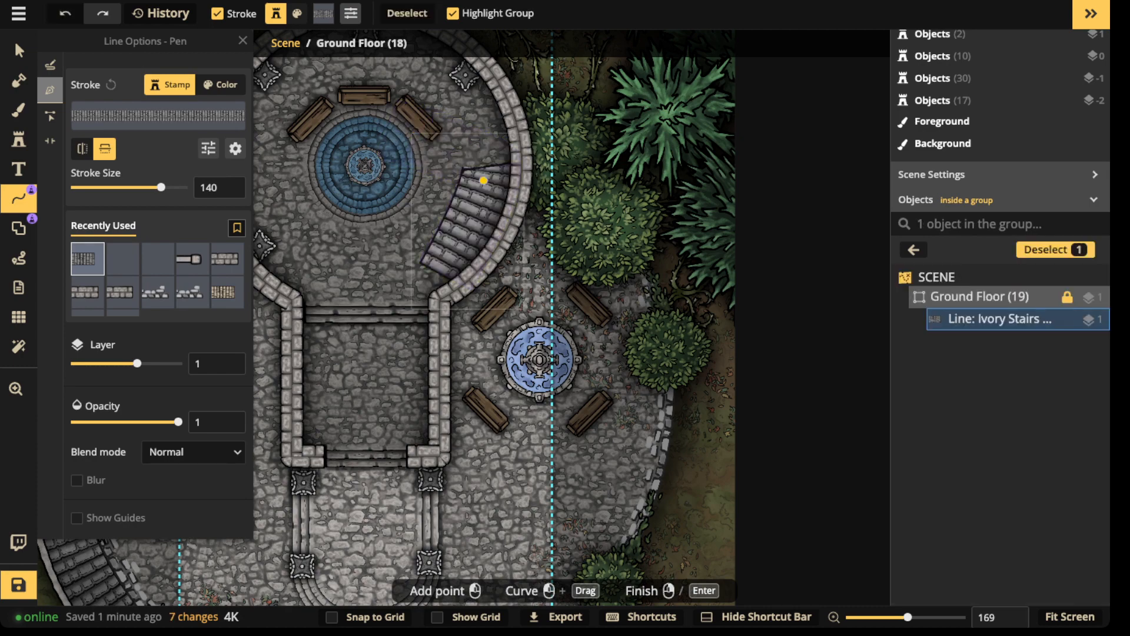
- Undo the last Ivory Stairs line drawn along the circular room's southeast wall
{"action": "key", "text": "ctrl+z"}
{"action": "left_click", "coordinate": [428, 275]}
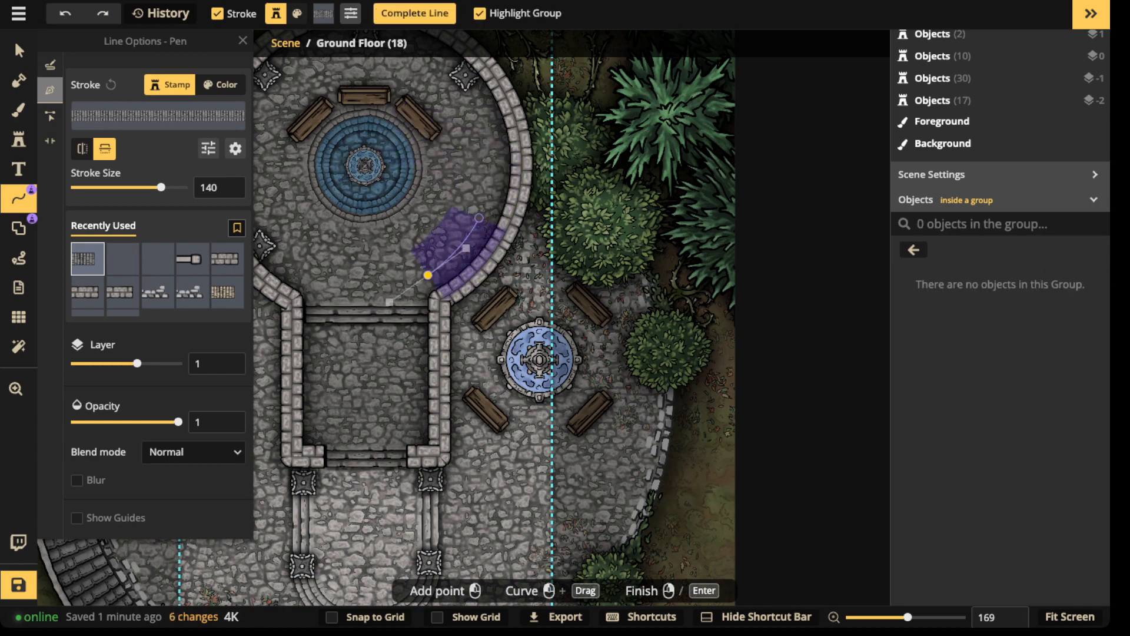
- Choose the curved modular stone stairs stamp, variant 7 of 12, and set its size to 120
{"action": "left_click", "coordinate": [18, 139]}
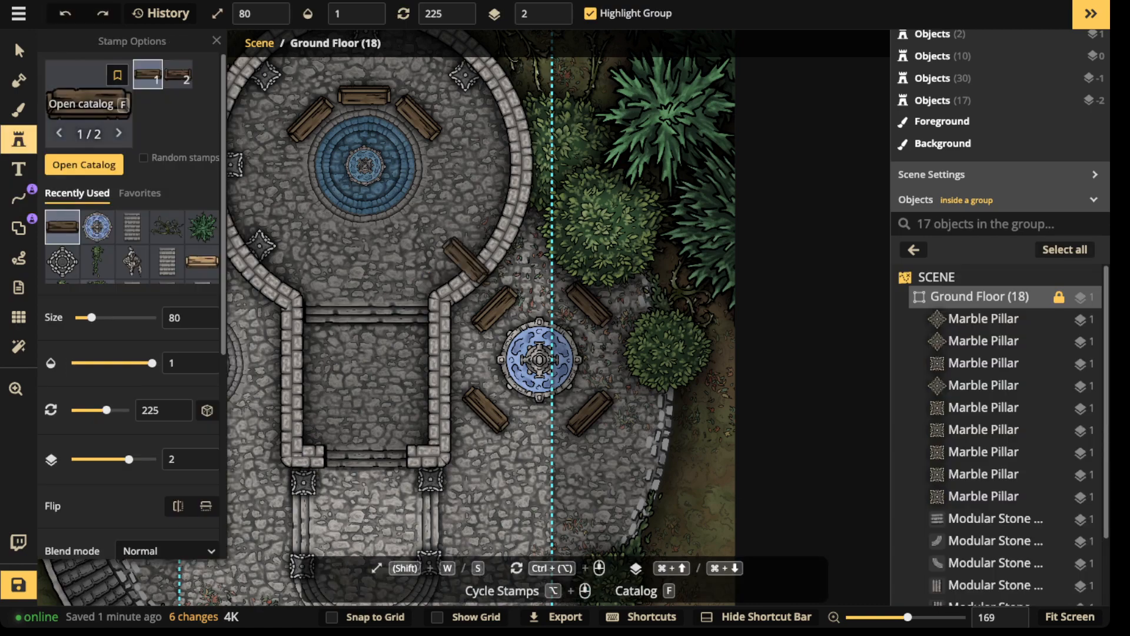
{"action": "left_click", "coordinate": [132, 226]}
{"action": "scroll", "coordinate": [177, 88], "scroll_direction": "down", "scroll_amount": 1}
{"action": "scroll", "coordinate": [177, 83], "scroll_direction": "up", "scroll_amount": 1}
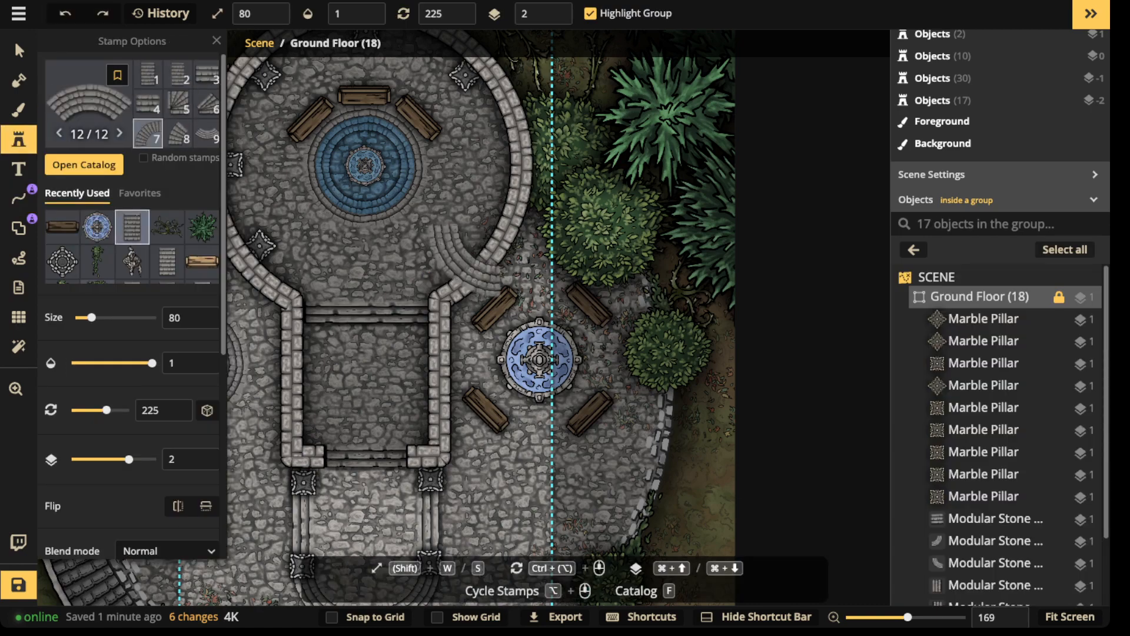
{"action": "left_click", "coordinate": [148, 133]}
{"action": "scroll", "coordinate": [442, 178], "scroll_direction": "up", "scroll_amount": 2}
{"action": "key", "text": "w"}
{"action": "key", "text": "w"}
{"action": "key", "text": "w"}
{"action": "key", "text": "w"}
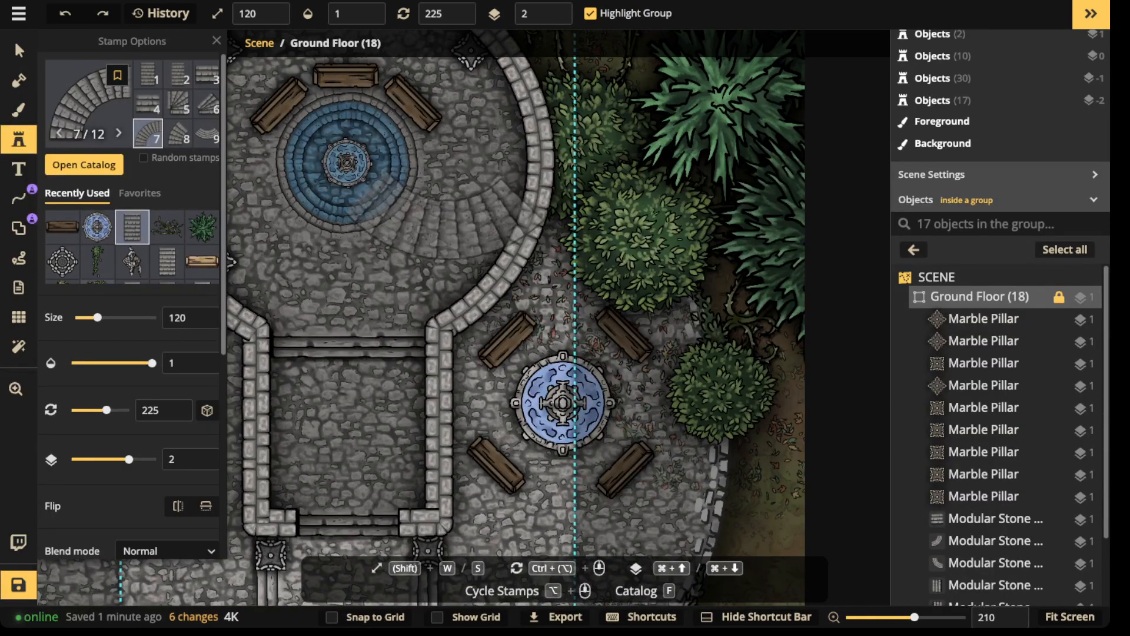
- Place the curved stone stairs against the circular room's southeast wall, rotated to 160 and on layer 1
{"action": "scroll", "coordinate": [441, 178], "scroll_direction": "down", "scroll_amount": 4}
{"action": "scroll", "coordinate": [482, 226], "scroll_direction": "down", "scroll_amount": 1}
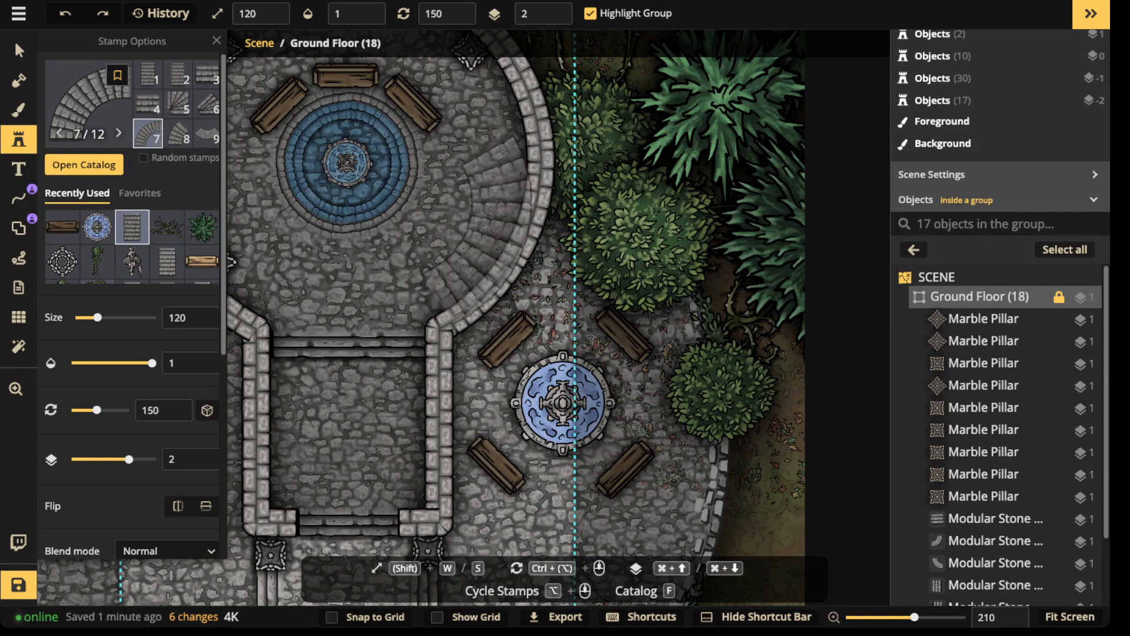
{"action": "left_click", "coordinate": [483, 226]}
{"action": "left_click", "coordinate": [553, 18]}
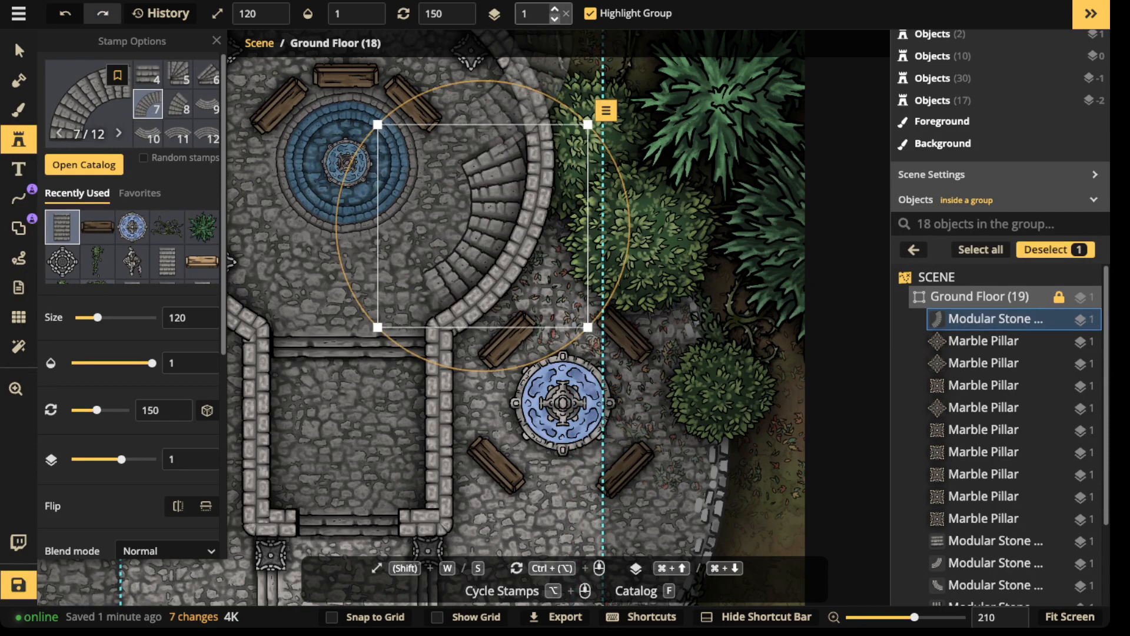
{"action": "left_click_drag", "start_coordinate": [628, 212], "coordinate": [628, 237]}
{"action": "left_click_drag", "start_coordinate": [489, 227], "coordinate": [491, 226]}
{"action": "key", "text": "Escape"}
{"action": "scroll", "coordinate": [407, 142], "scroll_direction": "down", "scroll_amount": 3}
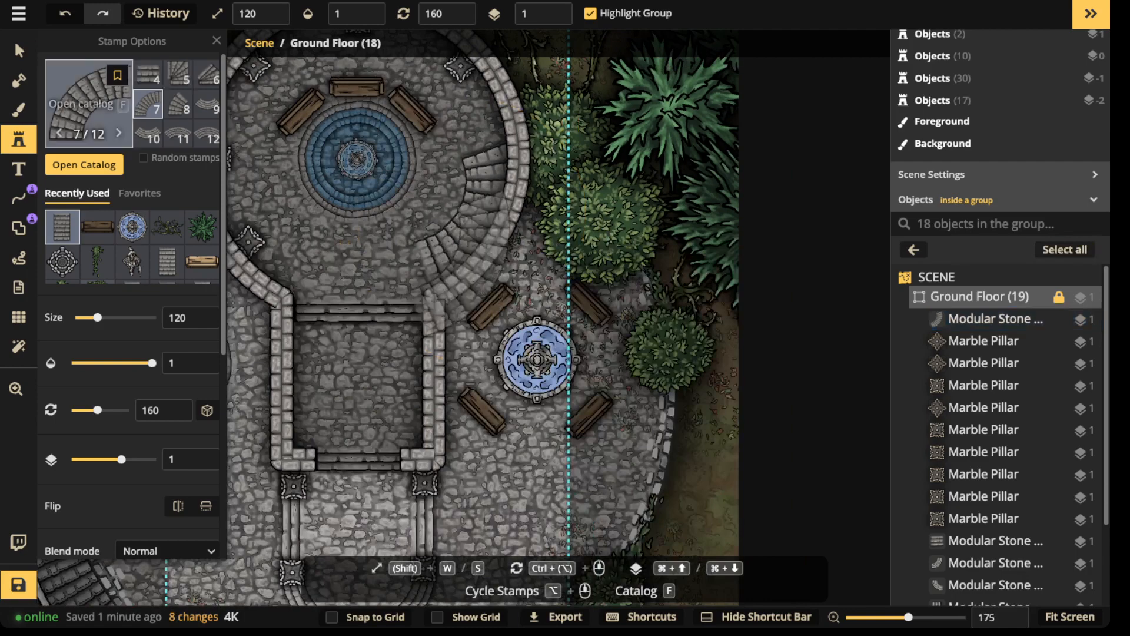
- Nudge the Circle Clip Mask of the circular room slightly up and to the right
{"action": "left_click", "coordinate": [19, 50]}
{"action": "left_click_drag", "start_coordinate": [353, 212], "coordinate": [411, 317]}
{"action": "left_click", "coordinate": [410, 317]}
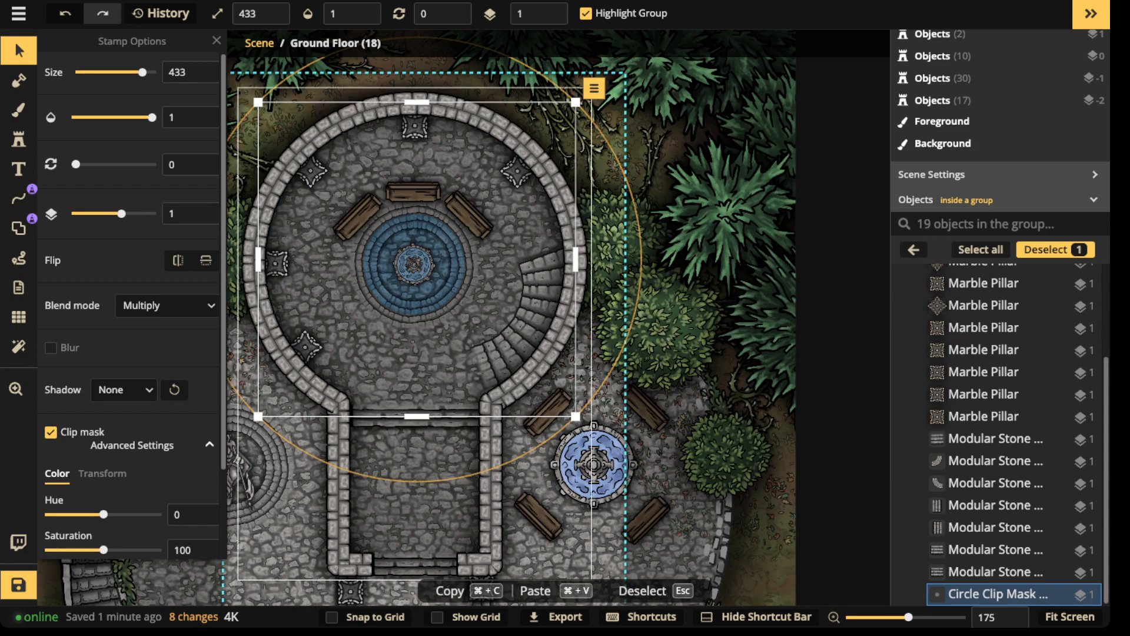
{"action": "left_click_drag", "start_coordinate": [512, 317], "coordinate": [516, 315]}
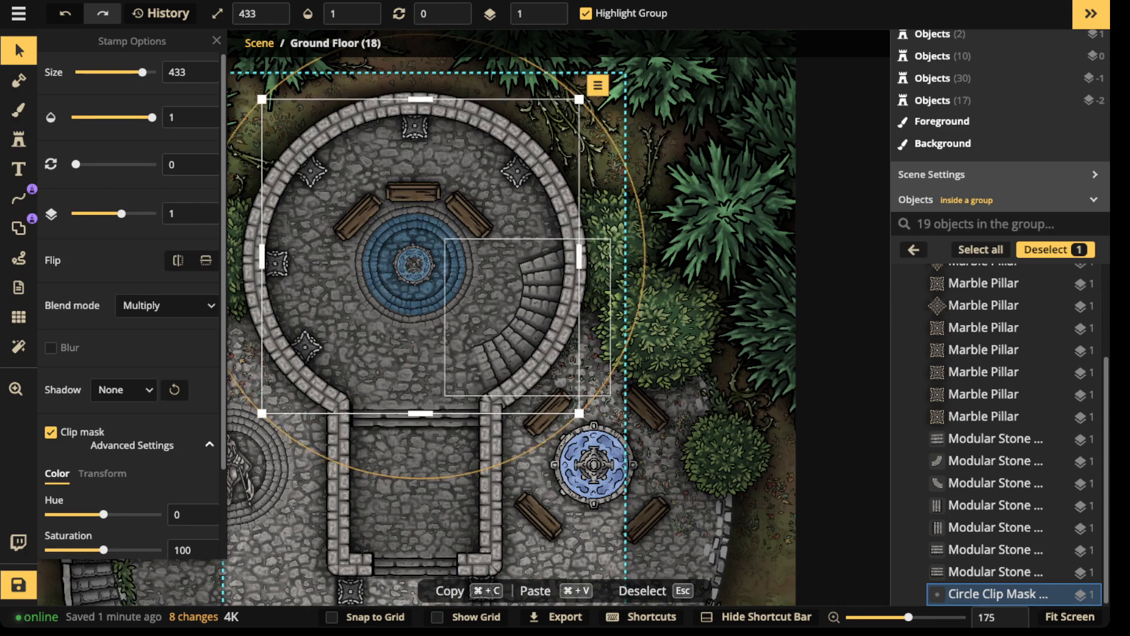
{"action": "left_click", "coordinate": [503, 355]}
- Search the stamp catalog for "wood" and pick the Wooden Walls stamp
{"action": "scroll", "coordinate": [503, 354], "scroll_direction": "up", "scroll_amount": 3}
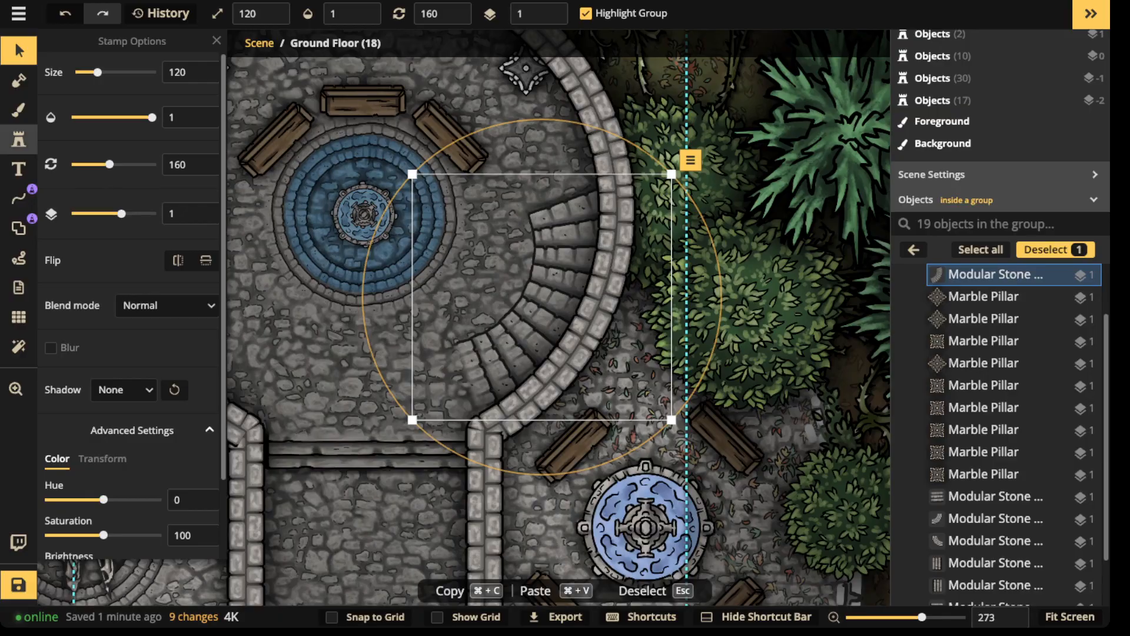
{"action": "left_click", "coordinate": [18, 139]}
{"action": "left_click", "coordinate": [88, 166]}
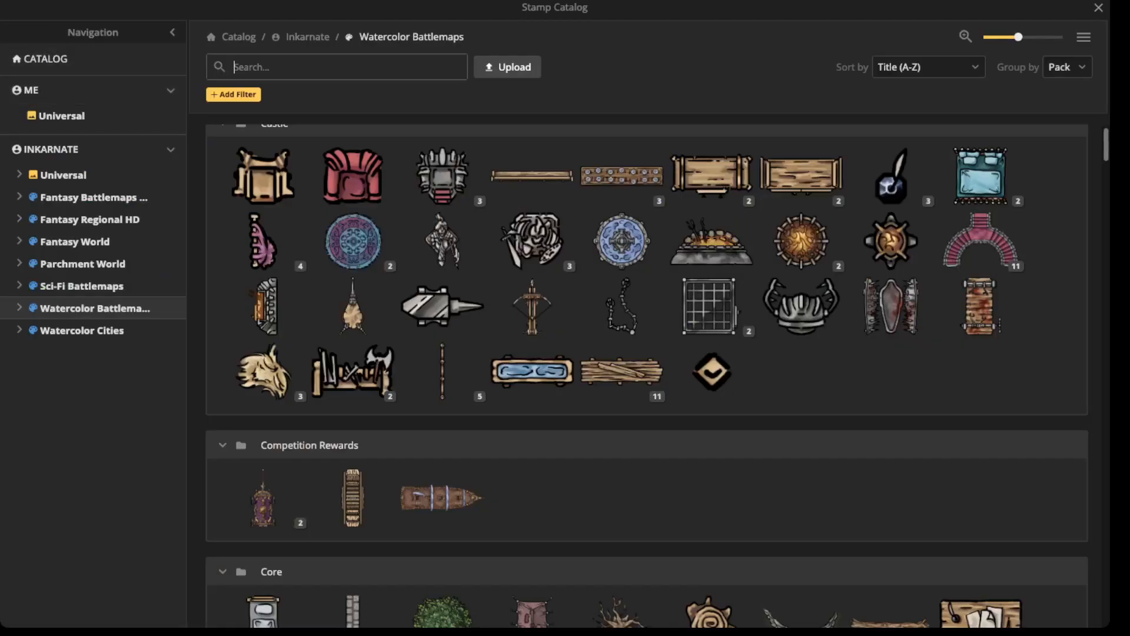
{"action": "type", "text": "wood"}
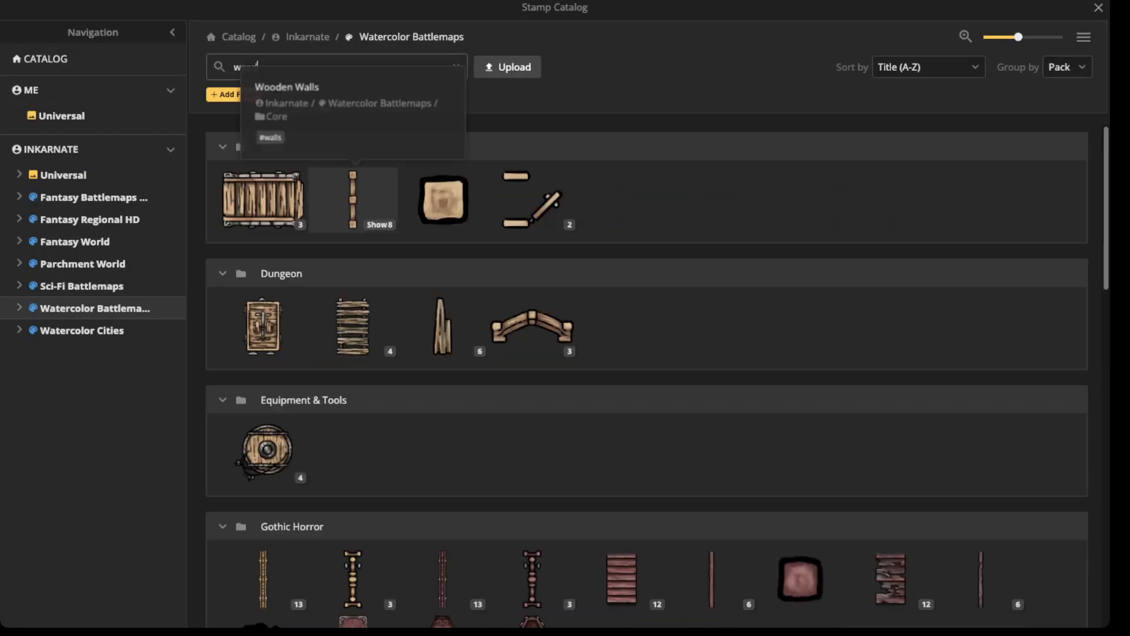
{"action": "left_click", "coordinate": [353, 199]}
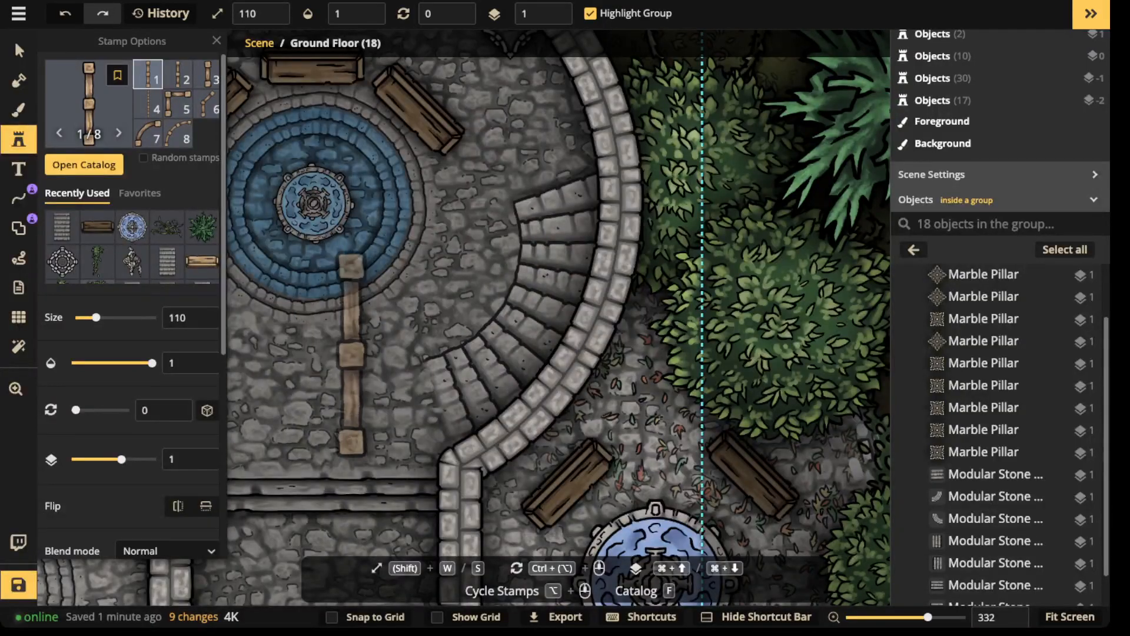
- Place the third Wooden Wall variant across the lower end of the curved stairs at size 110, rotated to 337
{"action": "left_click", "coordinate": [206, 73]}
{"action": "scroll", "coordinate": [470, 415], "scroll_direction": "down", "scroll_amount": 2}
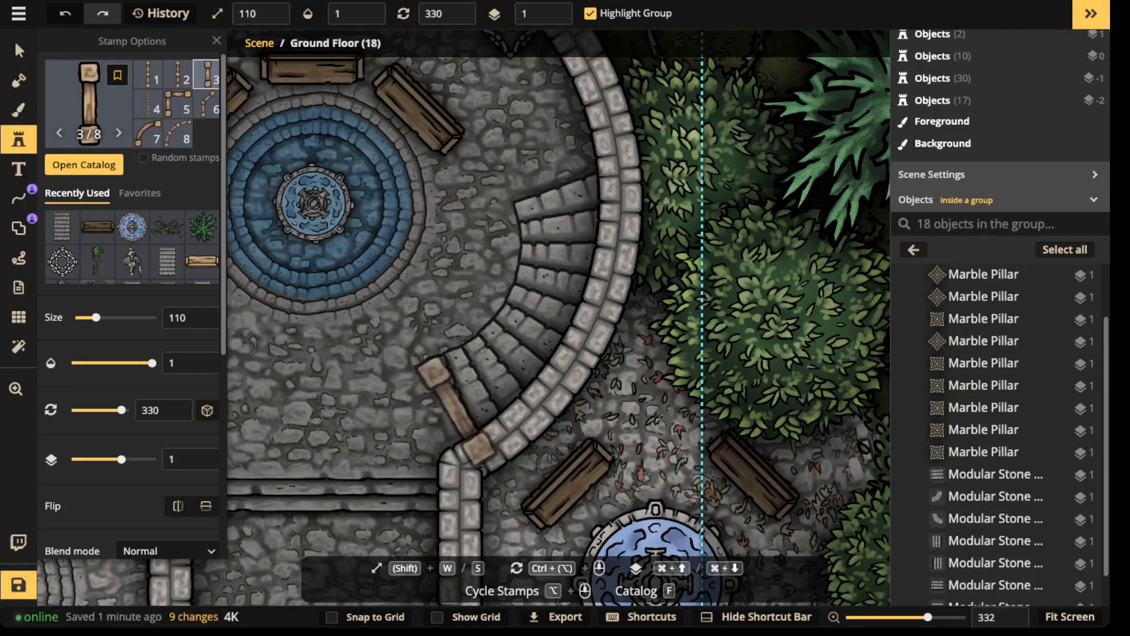
{"action": "left_click", "coordinate": [452, 408]}
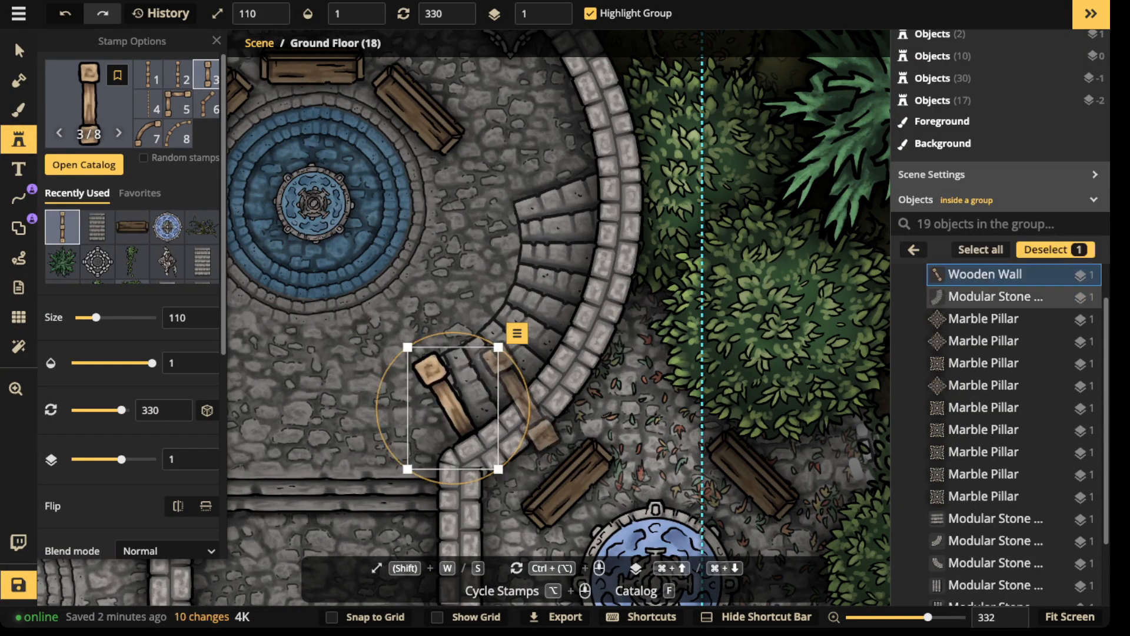
{"action": "left_click_drag", "start_coordinate": [529, 408], "coordinate": [528, 417]}
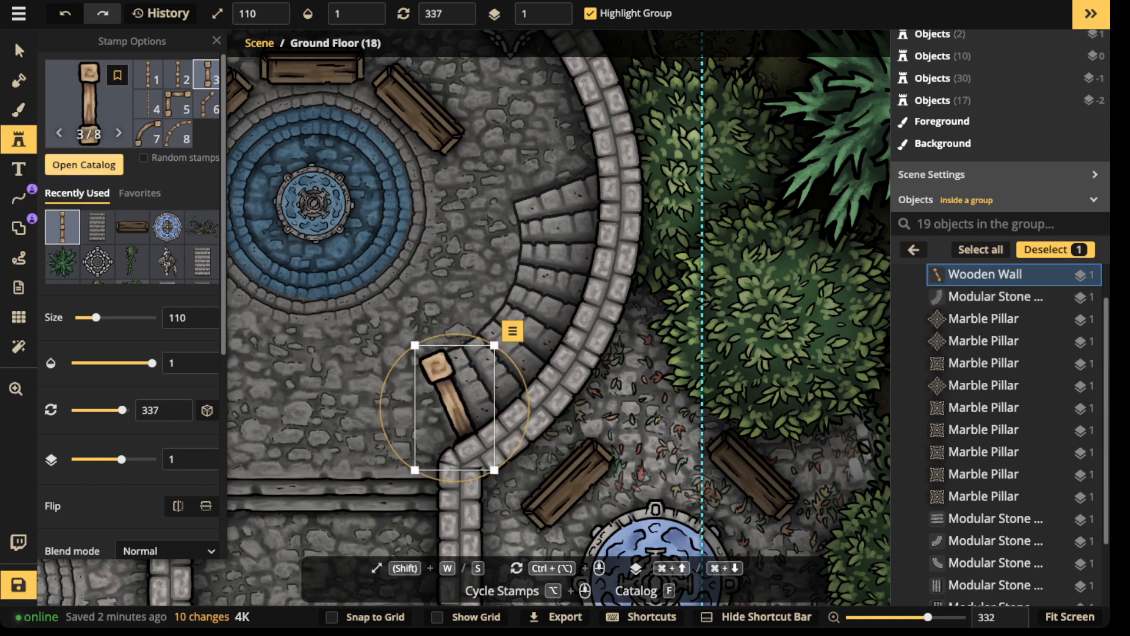
- Give the wooden wall at the stairs a custom object shadow and set its brightness to 54
{"action": "left_click", "coordinate": [18, 51]}
{"action": "left_click", "coordinate": [122, 389]}
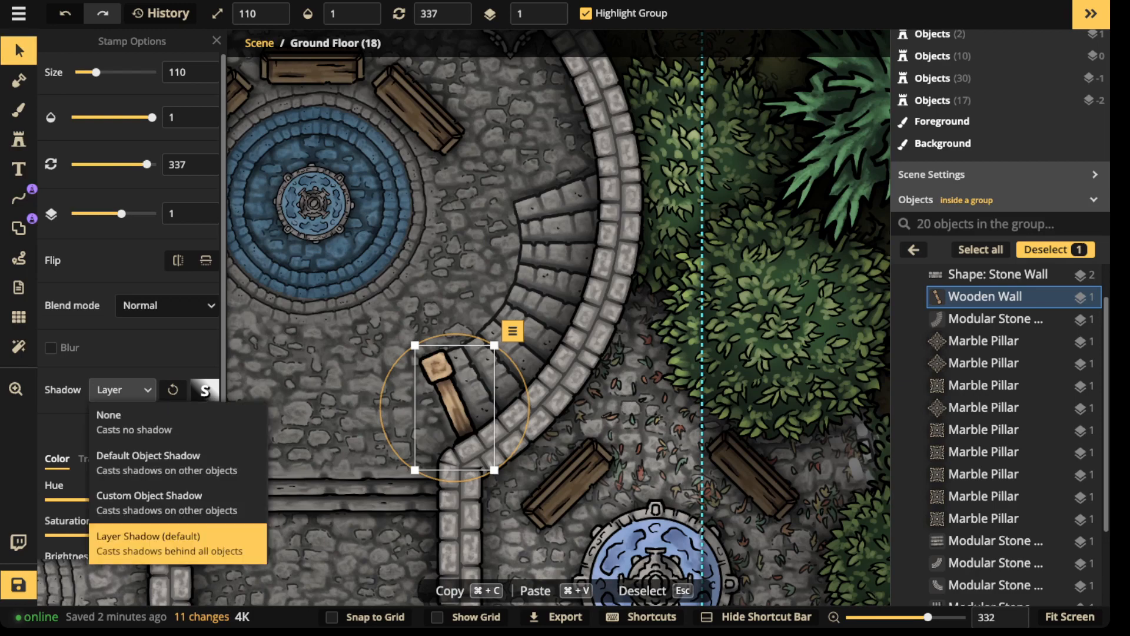
{"action": "left_click", "coordinate": [167, 502]}
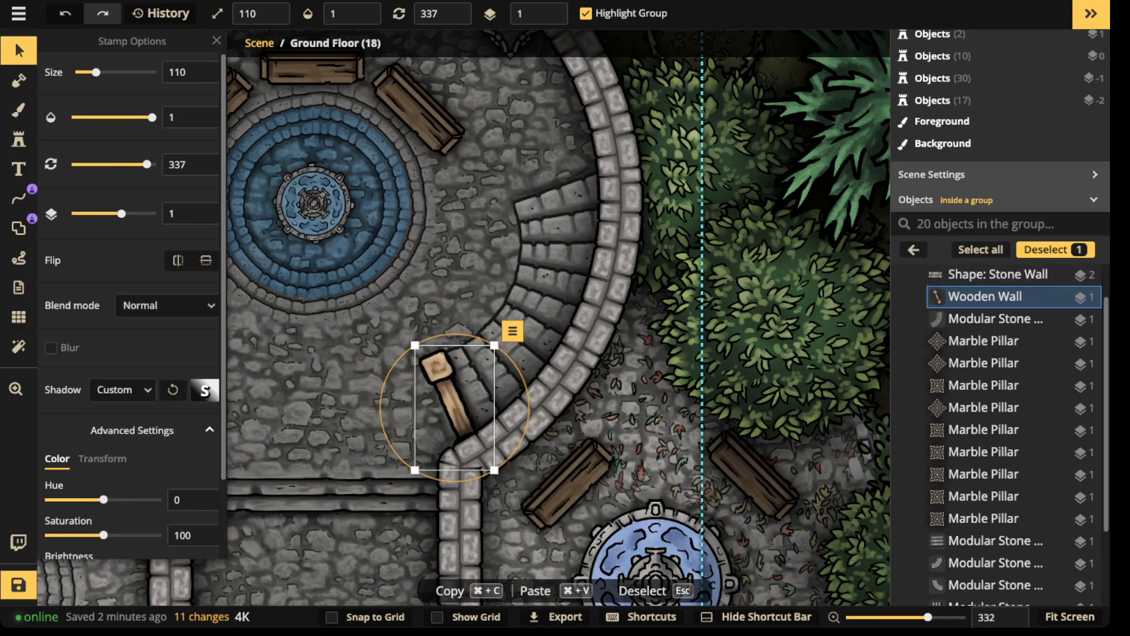
{"action": "scroll", "coordinate": [166, 305], "scroll_direction": "down", "scroll_amount": 2}
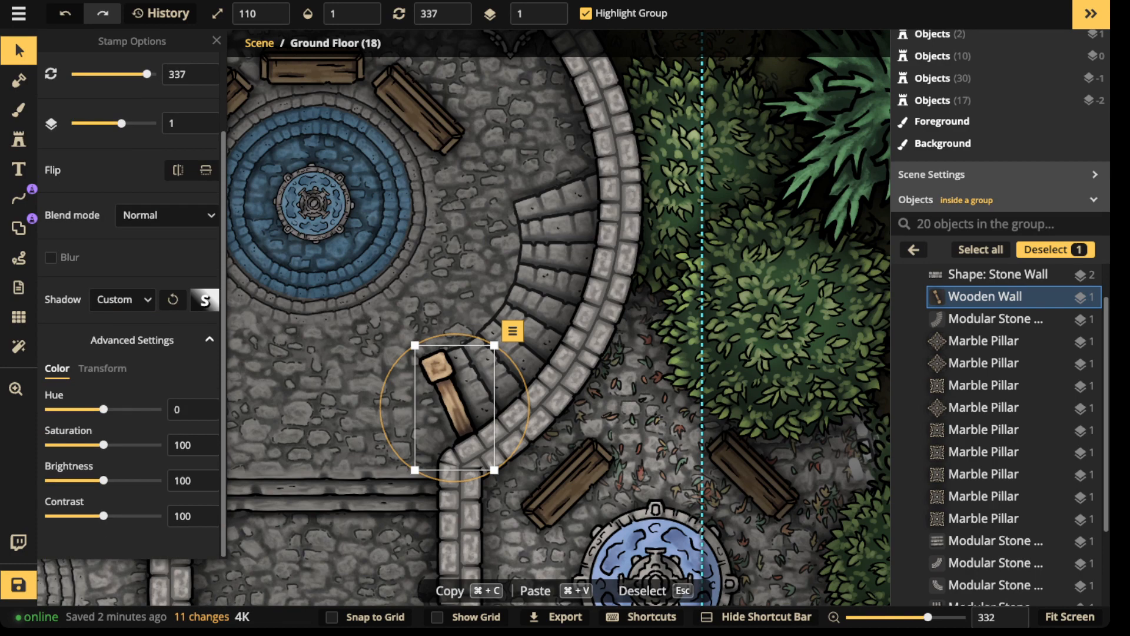
{"action": "left_click_drag", "start_coordinate": [104, 480], "coordinate": [78, 481]}
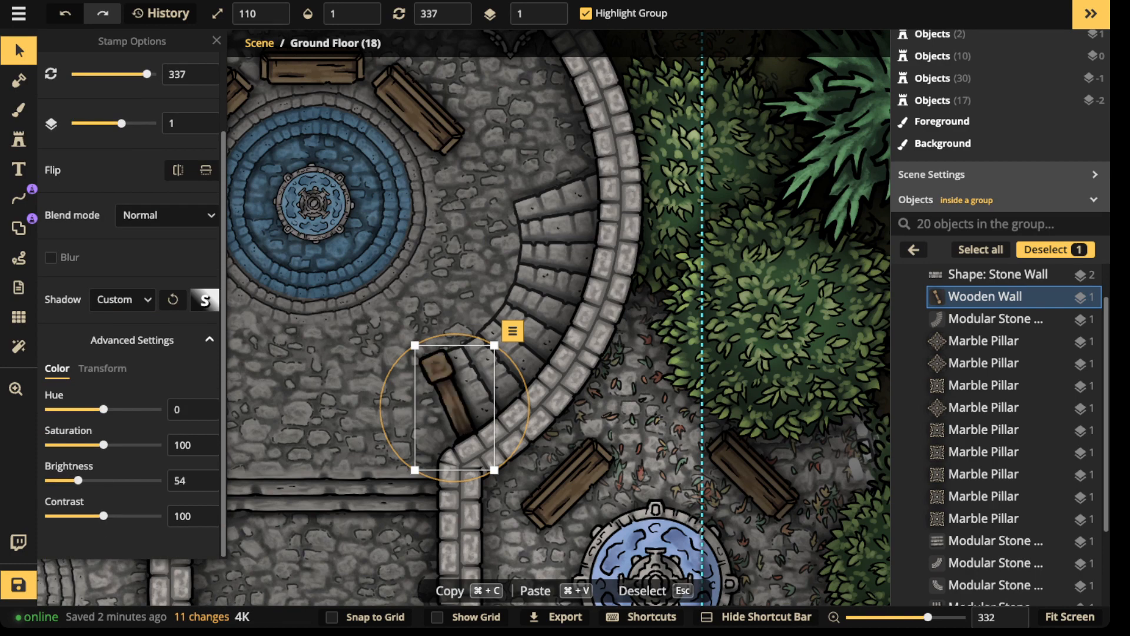
- Set the wooden wall's shadow to zero horizontal and vertical offset with a blur of 12.5
{"action": "left_click", "coordinate": [204, 300]}
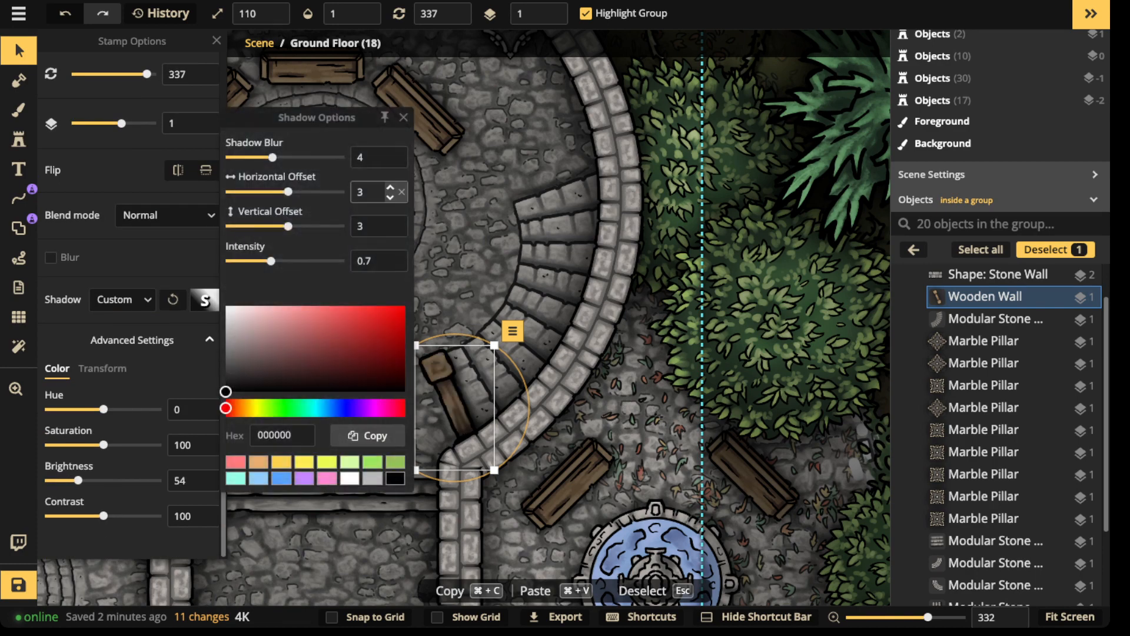
{"action": "type", "text": "0"}
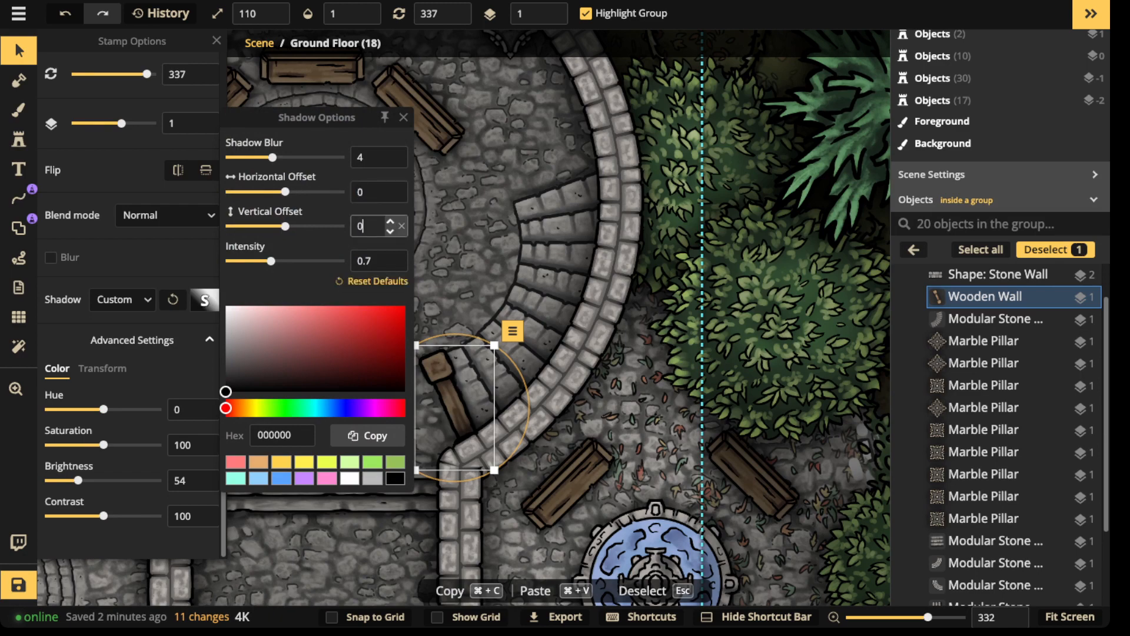
{"action": "left_click_drag", "start_coordinate": [273, 157], "coordinate": [302, 157]}
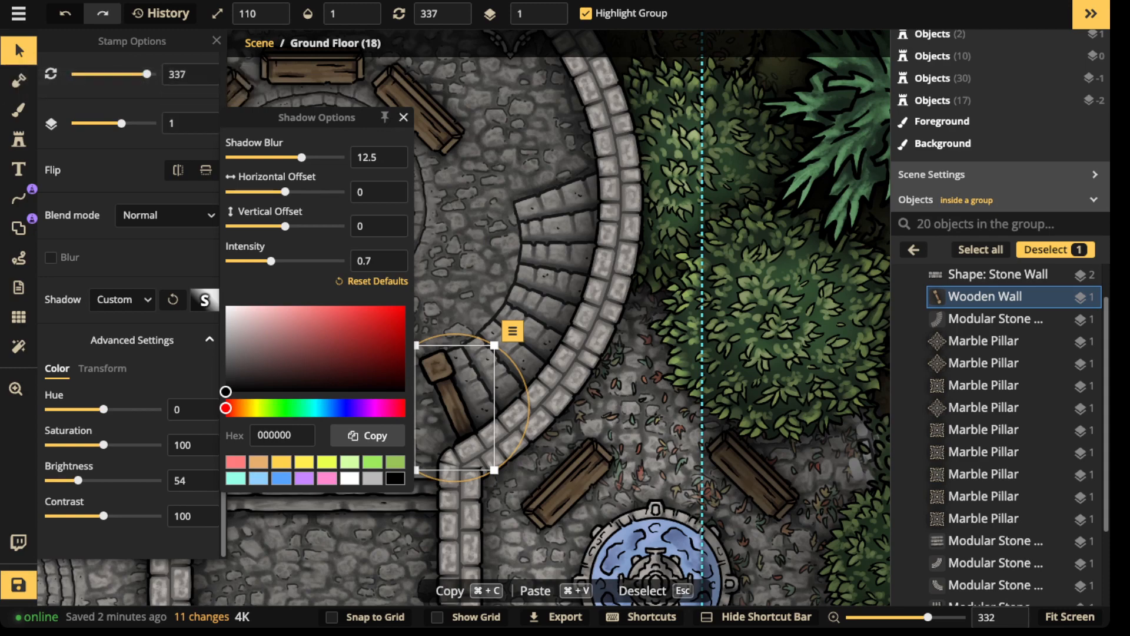
{"action": "left_click", "coordinate": [403, 117]}
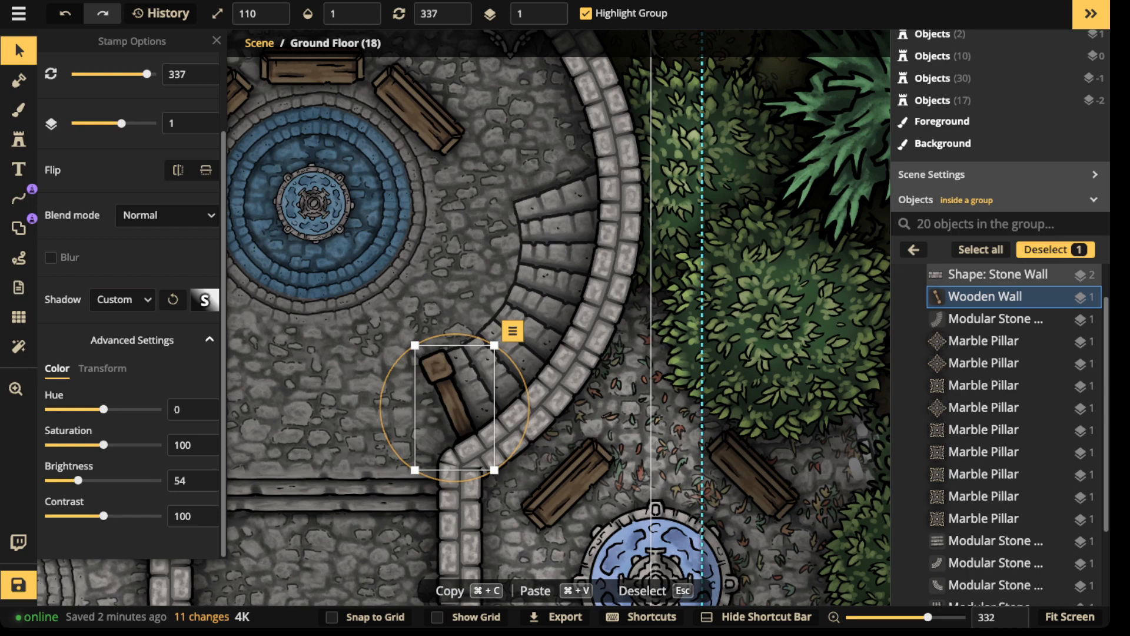
- Set the wooden wall's shadow to horizontal offset 4.7, vertical offset -2.7 and intensity 0.95
{"action": "key", "text": "Escape"}
{"action": "scroll", "coordinate": [414, 291], "scroll_direction": "down", "scroll_amount": 3}
{"action": "left_click", "coordinate": [438, 371]}
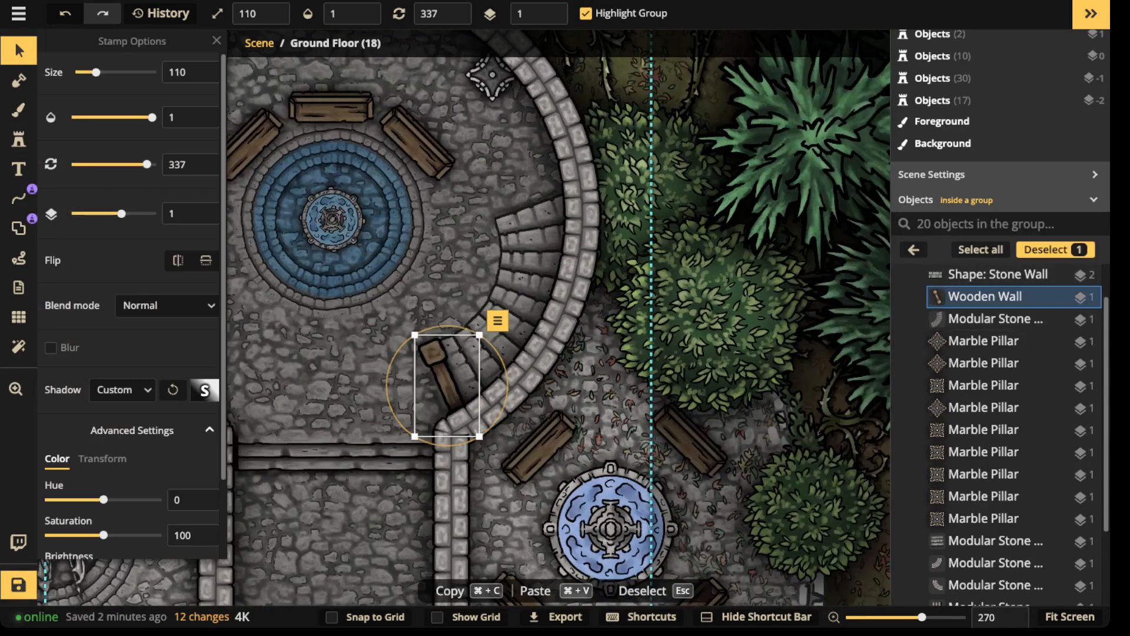
{"action": "scroll", "coordinate": [438, 368], "scroll_direction": "down", "scroll_amount": 2}
{"action": "scroll", "coordinate": [129, 306], "scroll_direction": "down", "scroll_amount": 3}
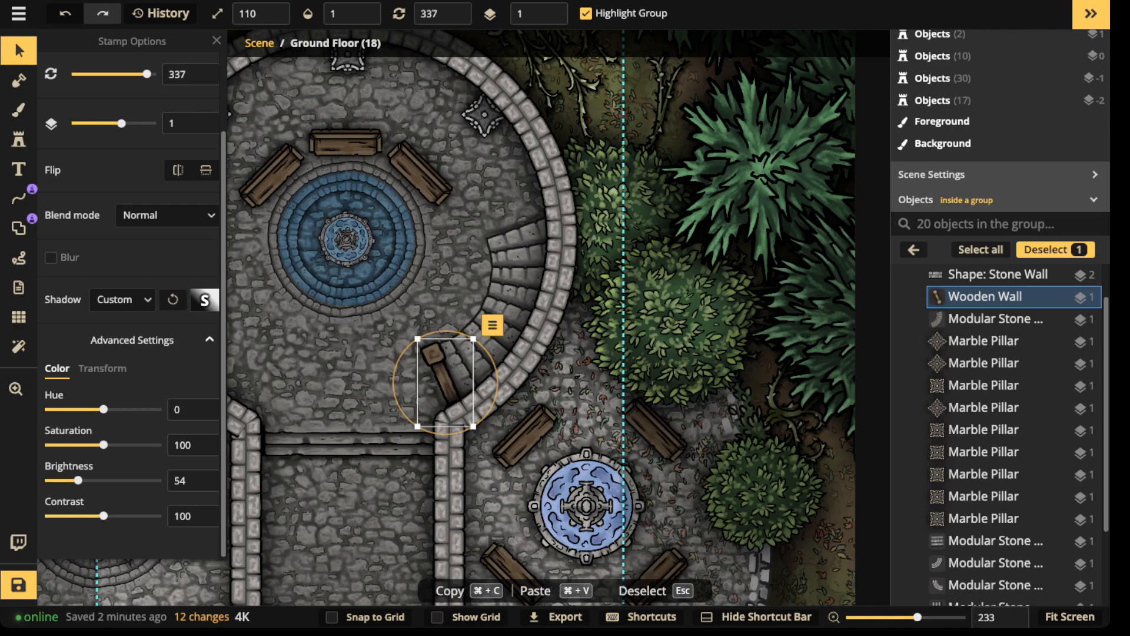
{"action": "left_click", "coordinate": [204, 300]}
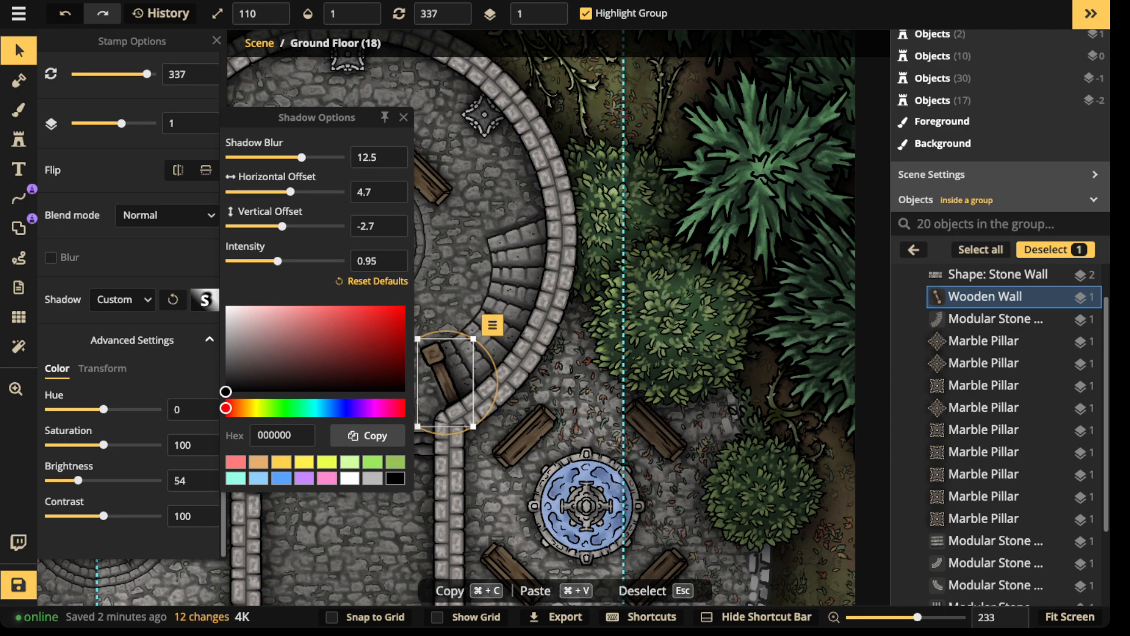
{"action": "left_click", "coordinate": [994, 318]}
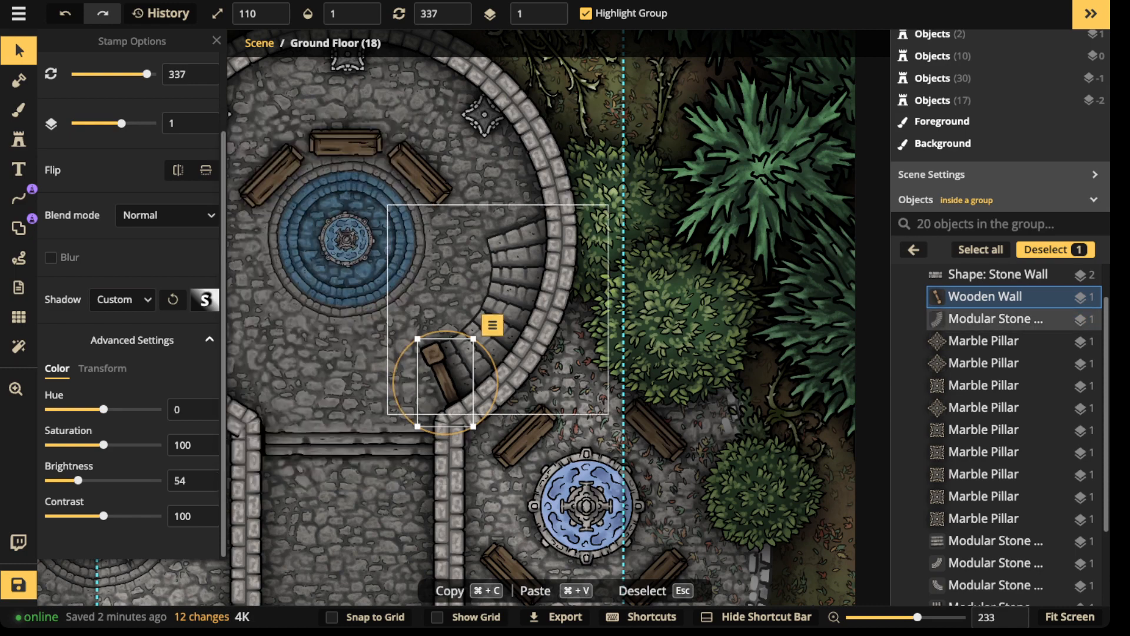
- Leave the Ground Floor group and move the bench northeast of the pool to the pool's west side, rotated to 90
{"action": "scroll", "coordinate": [481, 218], "scroll_direction": "down", "scroll_amount": 3}
{"action": "scroll", "coordinate": [474, 219], "scroll_direction": "down", "scroll_amount": 1}
{"action": "left_click_drag", "start_coordinate": [474, 218], "coordinate": [516, 178]}
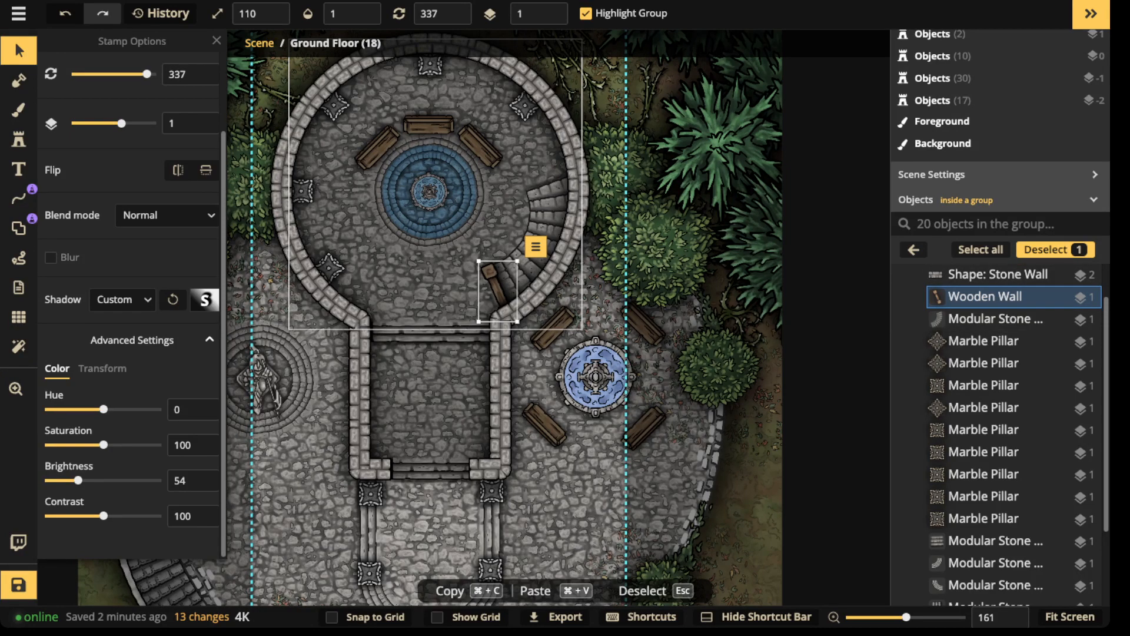
{"action": "key", "text": "Escape"}
{"action": "key", "text": "Escape"}
{"action": "key", "text": "Escape"}
{"action": "left_click", "coordinate": [480, 147]}
{"action": "left_click_drag", "start_coordinate": [480, 146], "coordinate": [360, 199]}
{"action": "scroll", "coordinate": [362, 187], "scroll_direction": "down", "scroll_amount": 9}
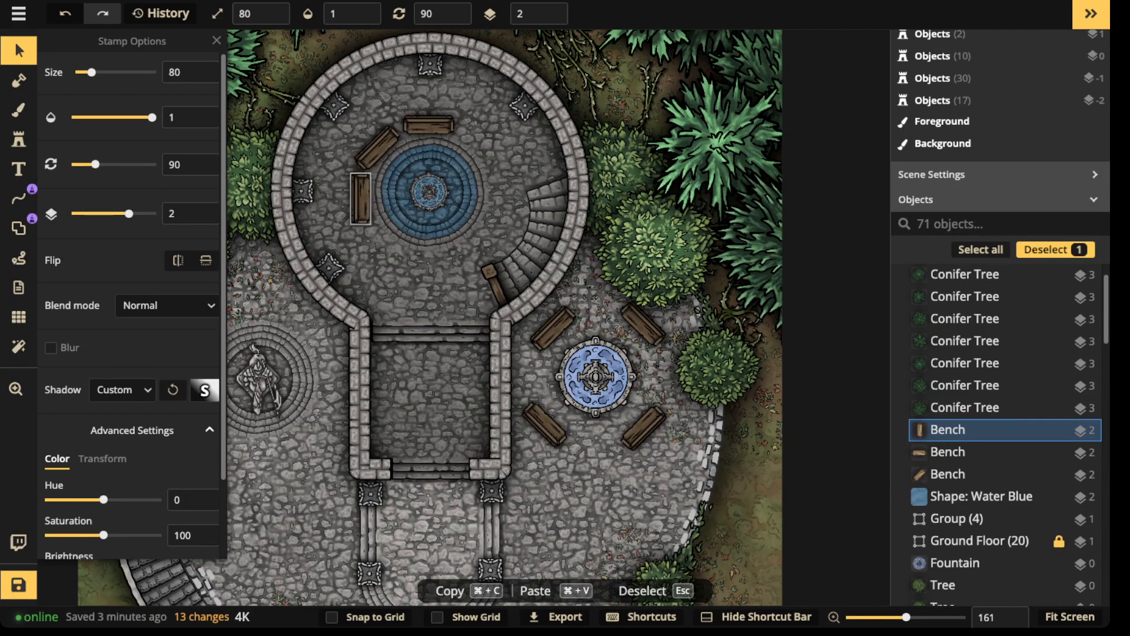
{"action": "key", "text": "Escape"}
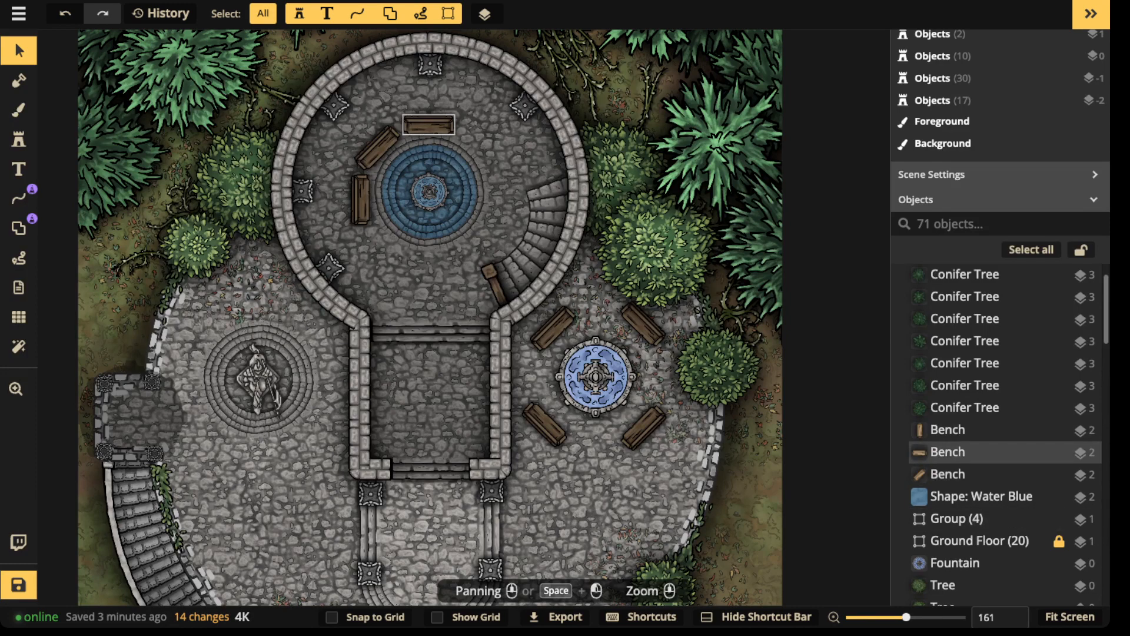
- Rotate the curved stone stairs in the Ground Floor group to 174 and shift them against the southeast wall
{"action": "scroll", "coordinate": [365, 176], "scroll_direction": "up", "scroll_amount": 2}
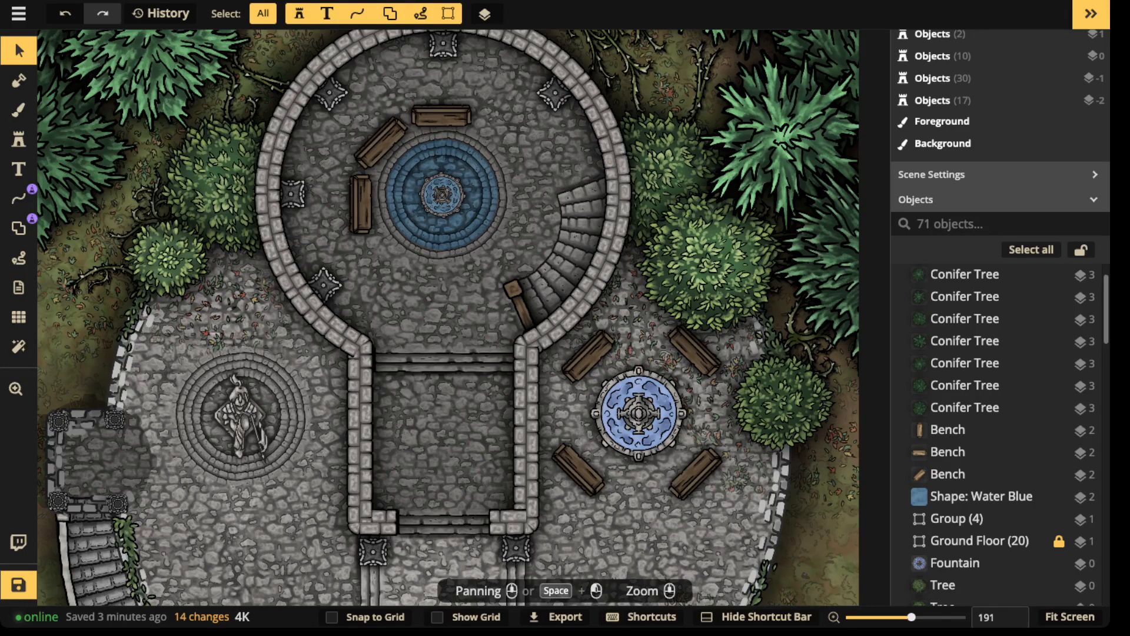
{"action": "double_click", "coordinate": [978, 540]}
{"action": "left_click", "coordinate": [995, 362]}
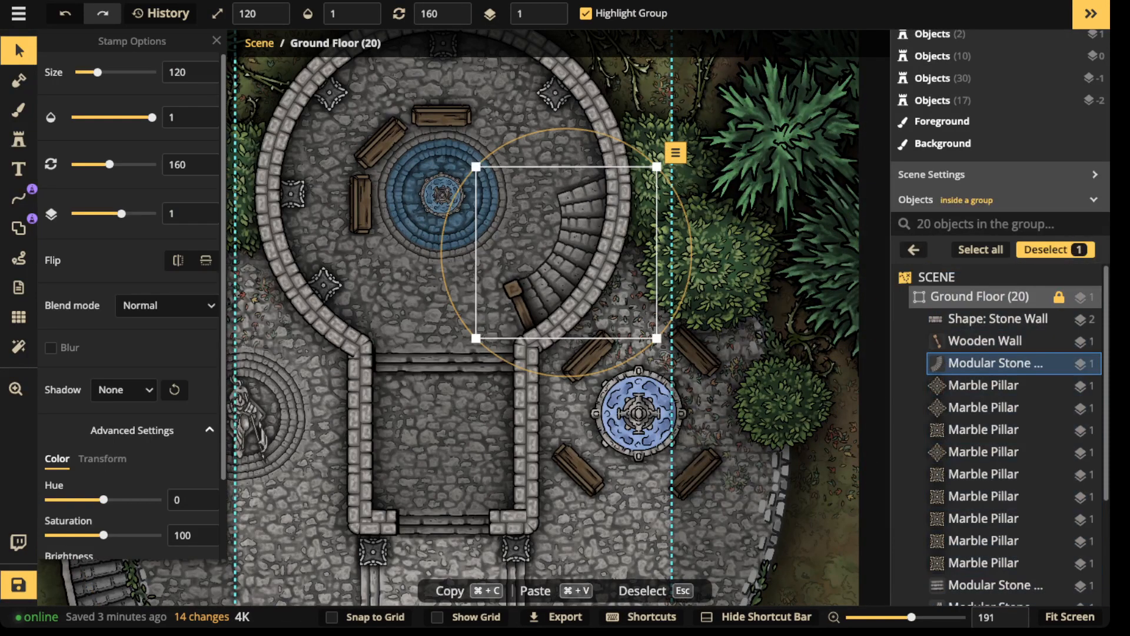
{"action": "left_click_drag", "start_coordinate": [691, 252], "coordinate": [688, 283]}
{"action": "mouse_move", "coordinate": [574, 259]}
{"action": "left_mouse_down"}
{"action": "mouse_move", "coordinate": [579, 273]}
{"action": "mouse_move", "coordinate": [568, 253]}
{"action": "left_mouse_up"}
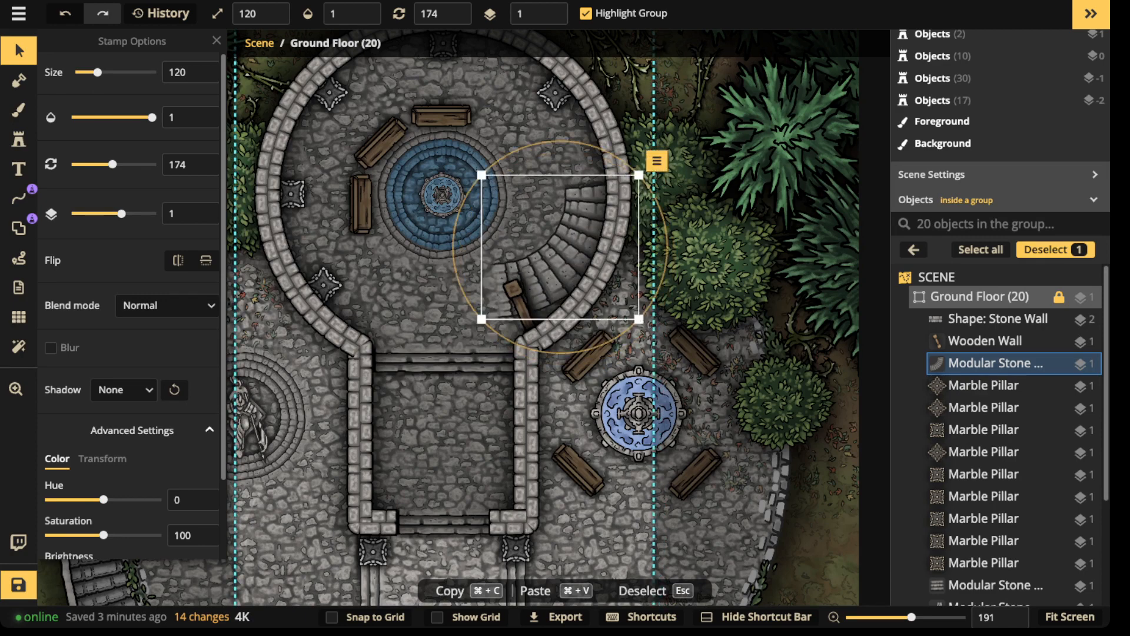
{"action": "left_click", "coordinate": [18, 139]}
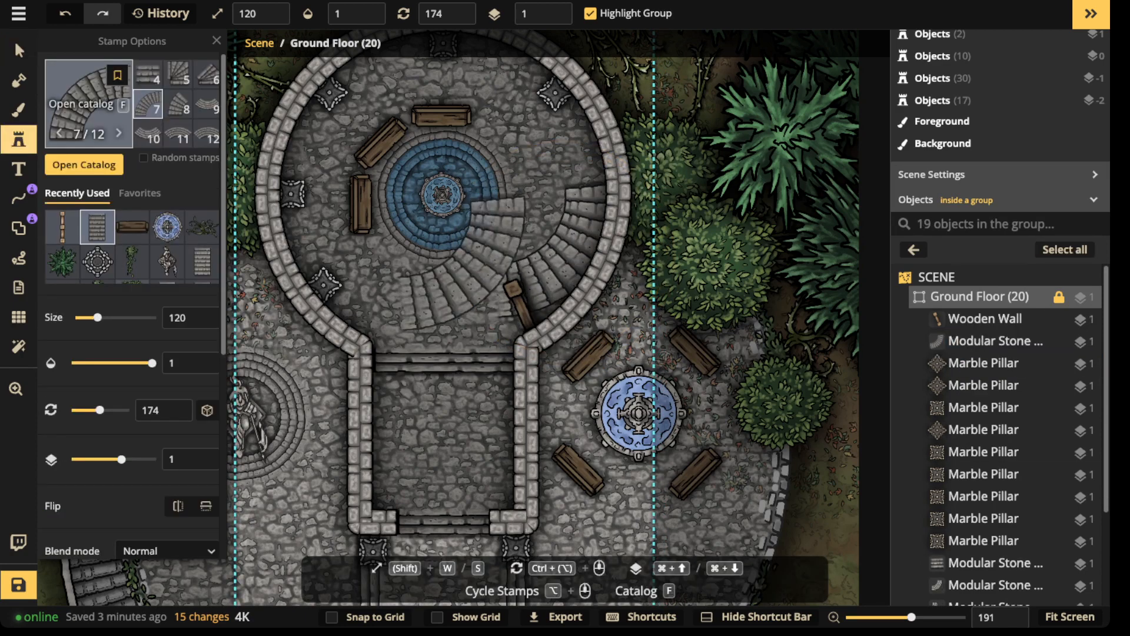
{"action": "scroll", "coordinate": [178, 105], "scroll_direction": "up", "scroll_amount": 1}
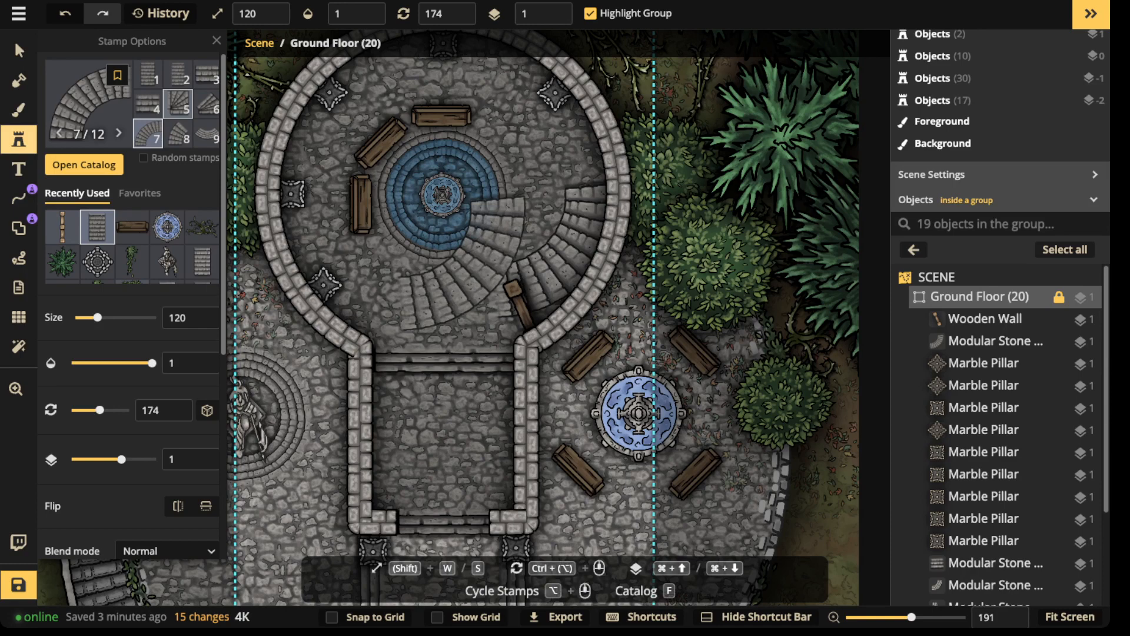
{"action": "scroll", "coordinate": [129, 294], "scroll_direction": "down", "scroll_amount": 5}
{"action": "left_click", "coordinate": [18, 50]}
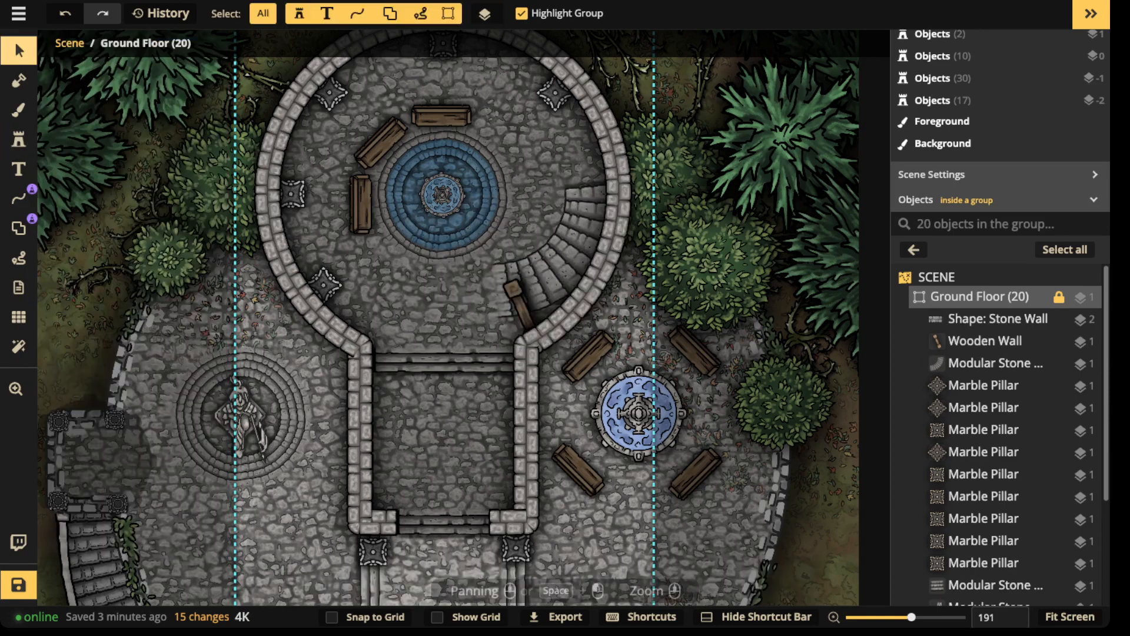
- Delete the curved stone stairs along the circular room's southeast wall
{"action": "left_click", "coordinate": [549, 253]}
{"action": "key", "text": "Delete"}
{"action": "scroll", "coordinate": [548, 254], "scroll_direction": "up", "scroll_amount": 2}
- Try shifting the wooden wall slightly northwest and drawing a curved Ivory Stairs line along the southeast wall, and undo both
{"action": "left_click", "coordinate": [517, 318]}
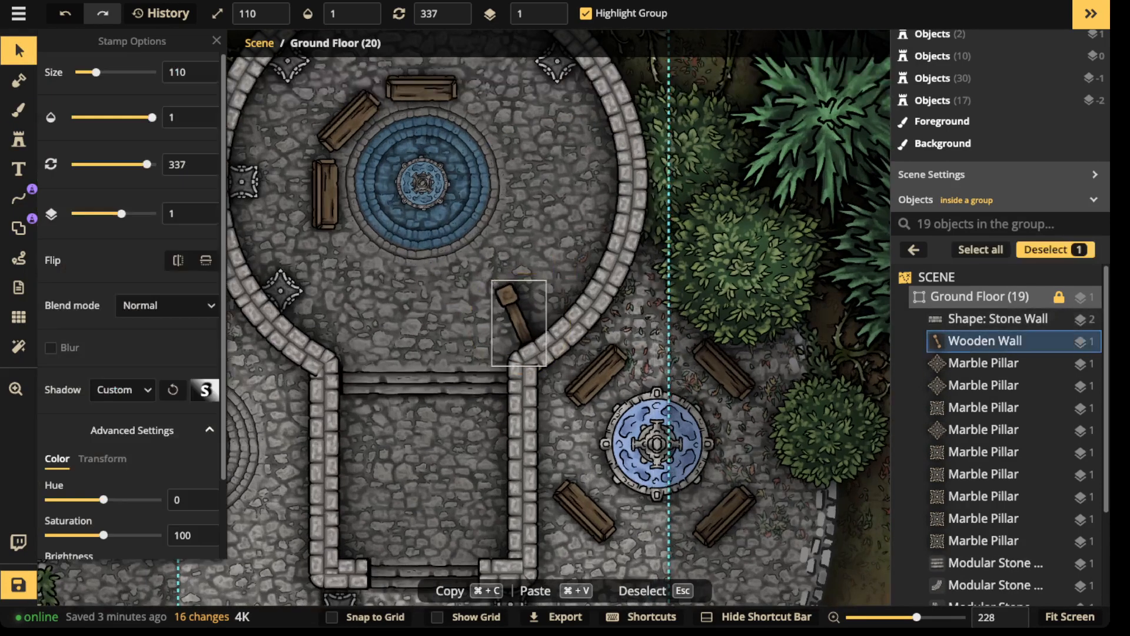
{"action": "left_click_drag", "start_coordinate": [519, 323], "coordinate": [509, 311]}
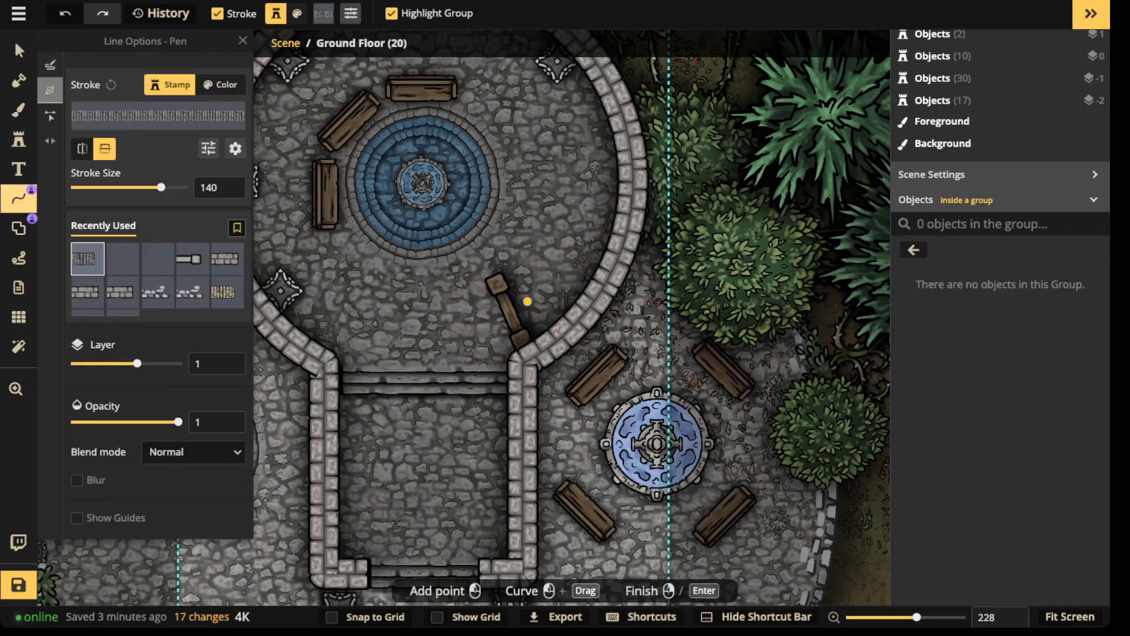
{"action": "left_click_drag", "start_coordinate": [534, 314], "coordinate": [565, 287]}
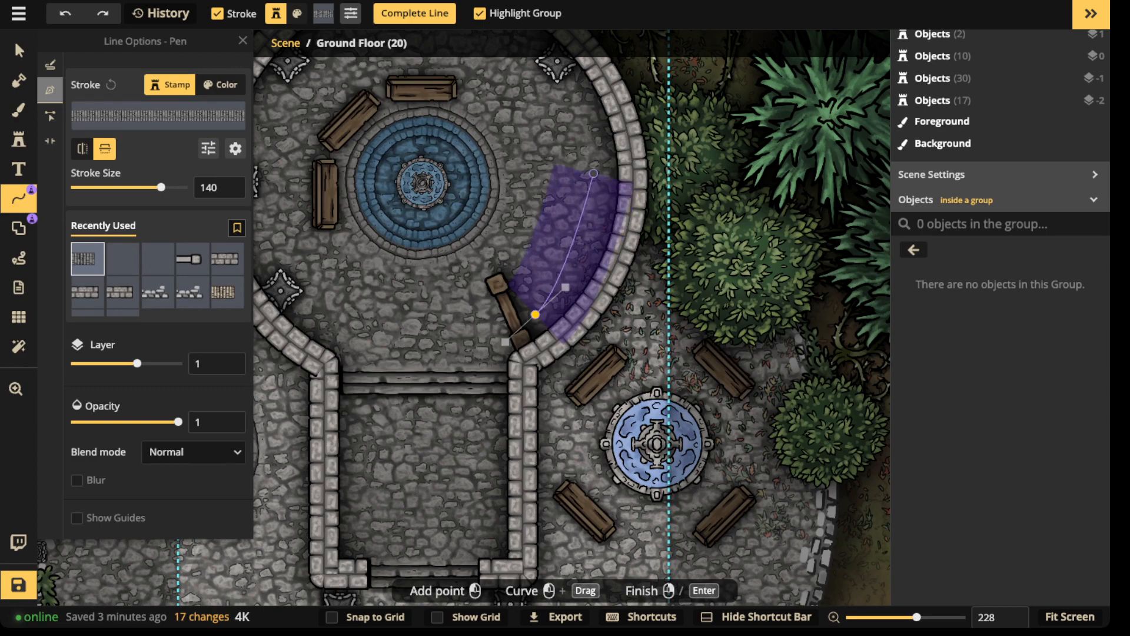
{"action": "left_click", "coordinate": [593, 172]}
{"action": "right_click", "coordinate": [499, 154]}
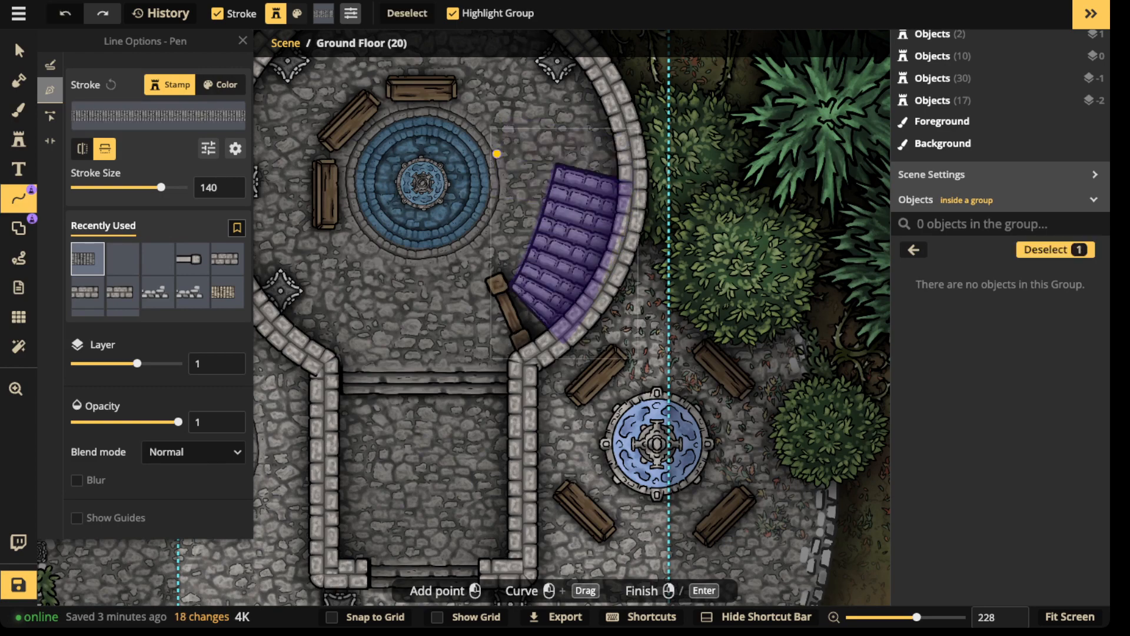
{"action": "key", "text": "s"}
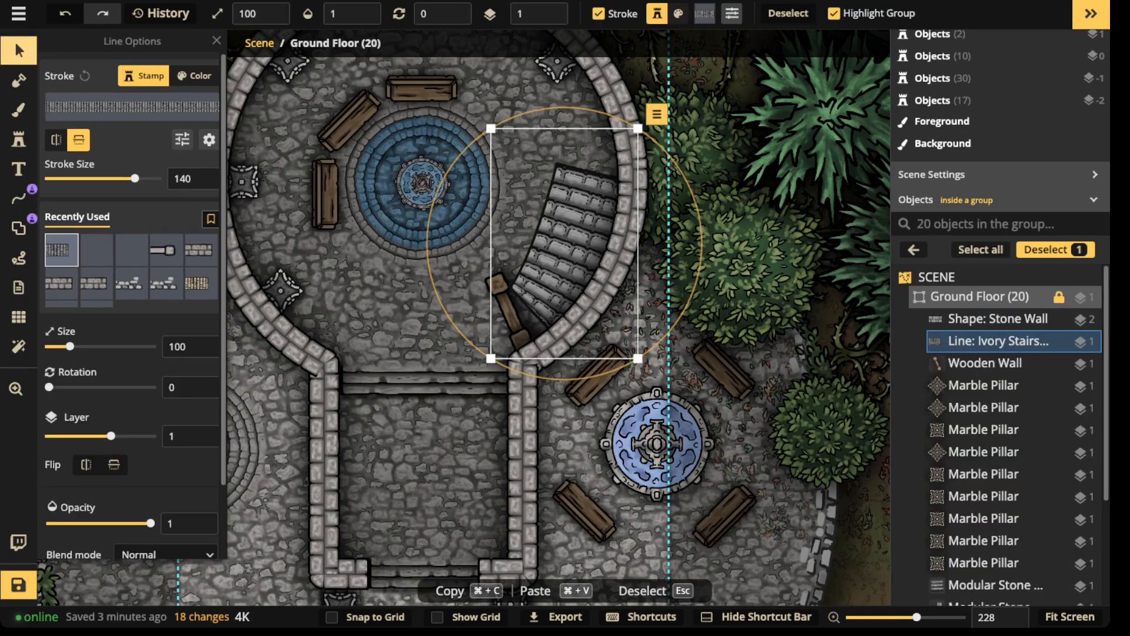
{"action": "key", "text": "super+z"}
{"action": "key", "text": "super+z"}
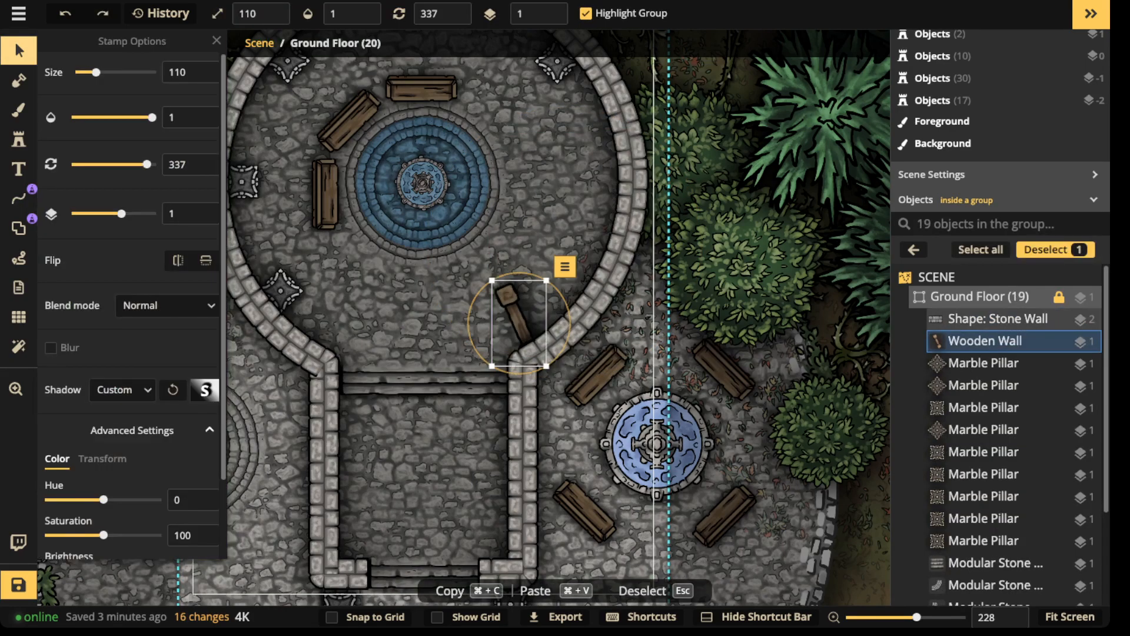
- Place curved modular stone stairs, variant 7, at size 110 and rotation 157 against the circular room's southeast wall
{"action": "left_click", "coordinate": [18, 139]}
{"action": "left_click", "coordinate": [97, 227]}
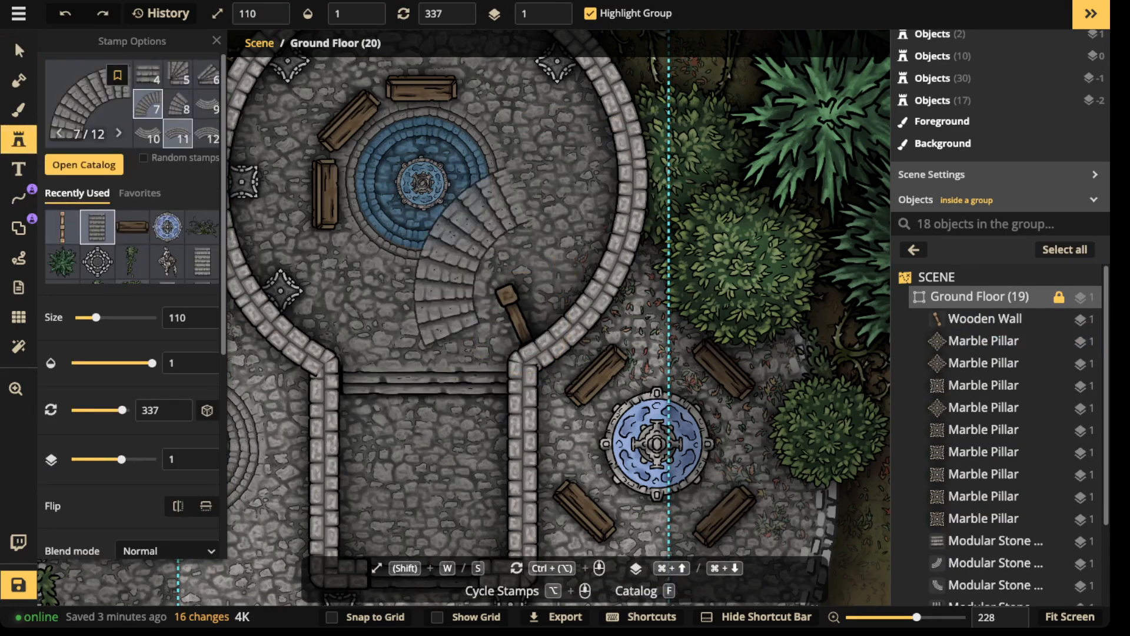
{"action": "scroll", "coordinate": [564, 208], "scroll_direction": "down", "scroll_amount": 4}
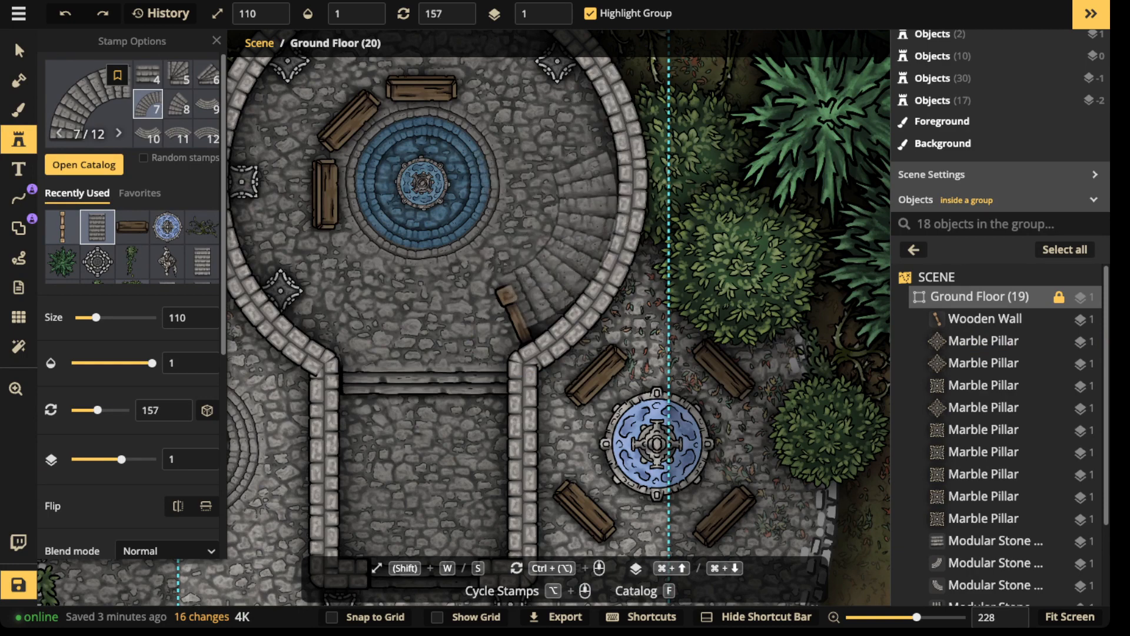
{"action": "left_click", "coordinate": [572, 252]}
- Rotate the new curved stairs to 160 and fit them against the southeast wall on layer 1
{"action": "scroll", "coordinate": [573, 252], "scroll_direction": "down", "scroll_amount": 2}
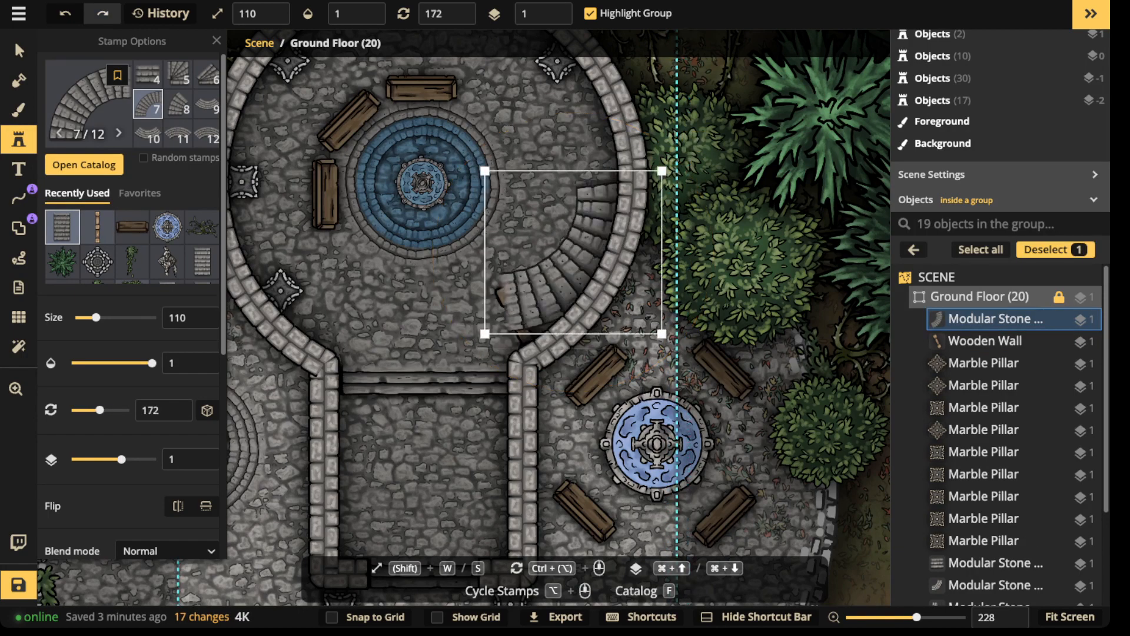
{"action": "left_click_drag", "start_coordinate": [573, 252], "coordinate": [616, 272]}
{"action": "scroll", "coordinate": [538, 236], "scroll_direction": "up", "scroll_amount": 8}
{"action": "scroll", "coordinate": [592, 261], "scroll_direction": "up", "scroll_amount": 2}
{"action": "scroll", "coordinate": [609, 259], "scroll_direction": "down", "scroll_amount": 1}
{"action": "left_click", "coordinate": [554, 18]}
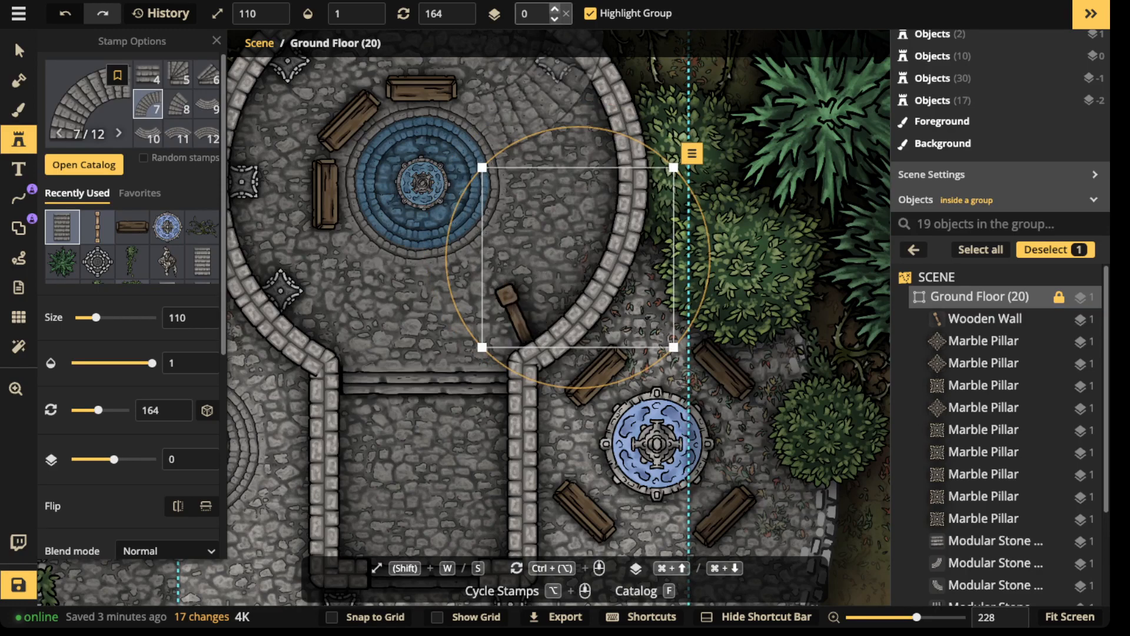
{"action": "left_click", "coordinate": [554, 9]}
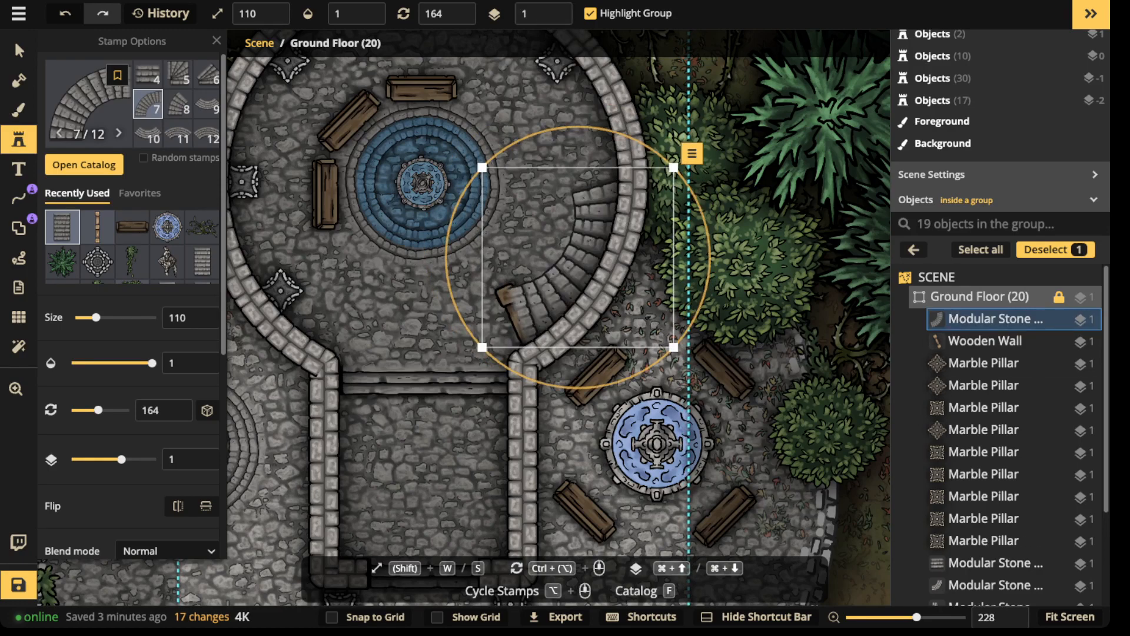
{"action": "scroll", "coordinate": [578, 258], "scroll_direction": "up", "scroll_amount": 4}
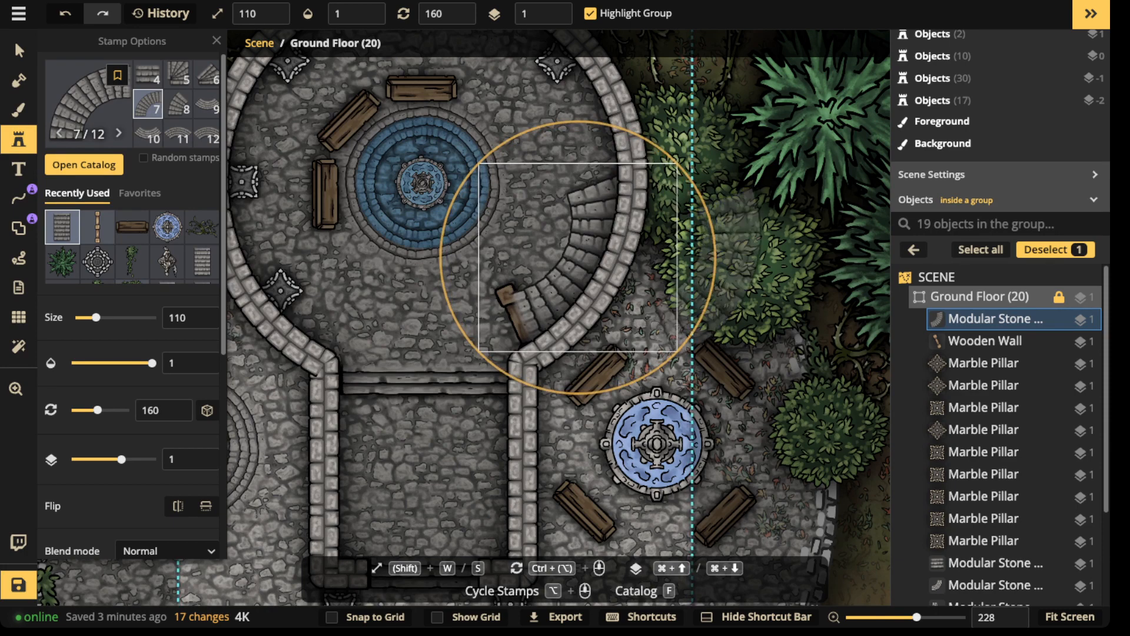
{"action": "left_click_drag", "start_coordinate": [578, 258], "coordinate": [573, 251]}
{"action": "key", "text": "Escape"}
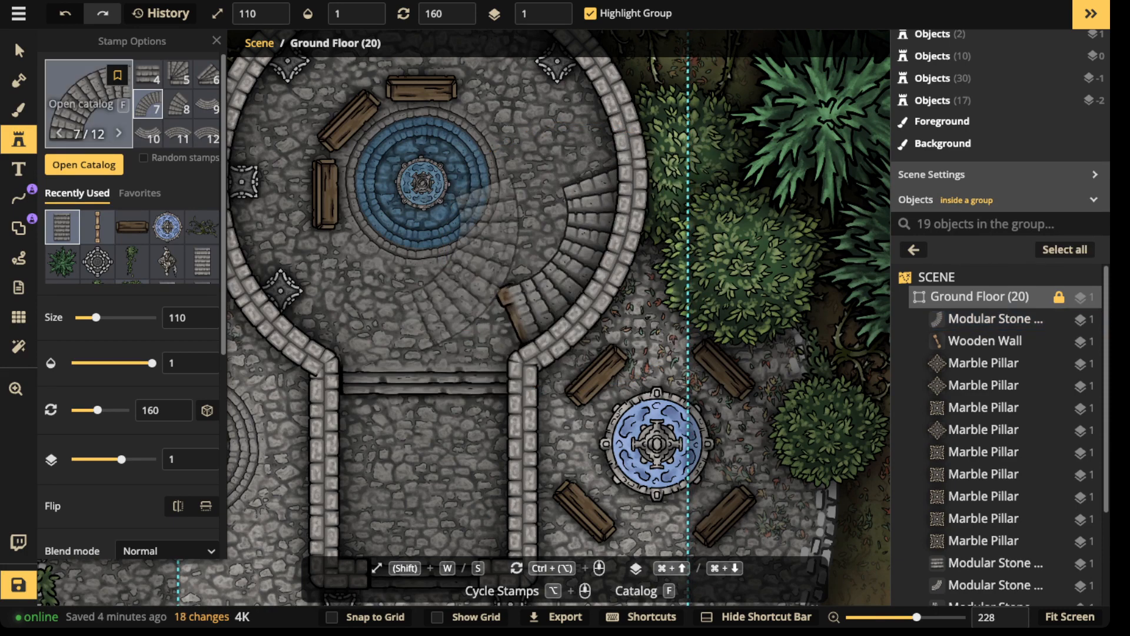
- Combine the curved stairs and the wooden wall into a group named Group
{"action": "left_click", "coordinate": [19, 50]}
{"action": "left_click", "coordinate": [510, 306]}
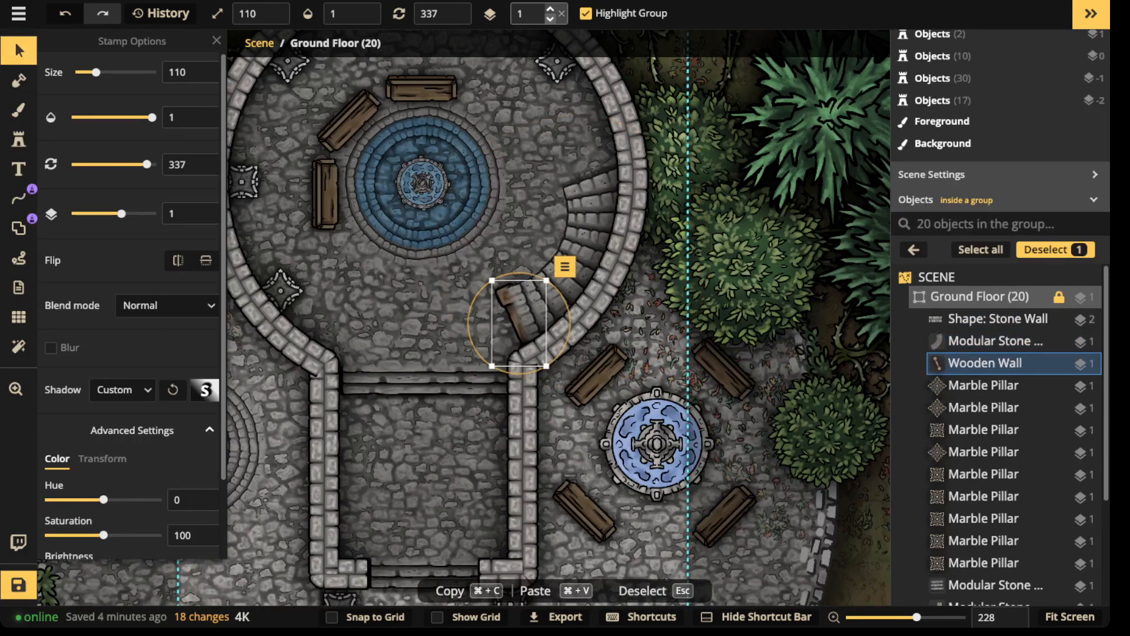
{"action": "left_click", "coordinate": [550, 8]}
{"action": "left_click", "coordinate": [550, 18]}
{"action": "left_click_drag", "start_coordinate": [487, 169], "coordinate": [677, 353]}
{"action": "left_click", "coordinate": [615, 13]}
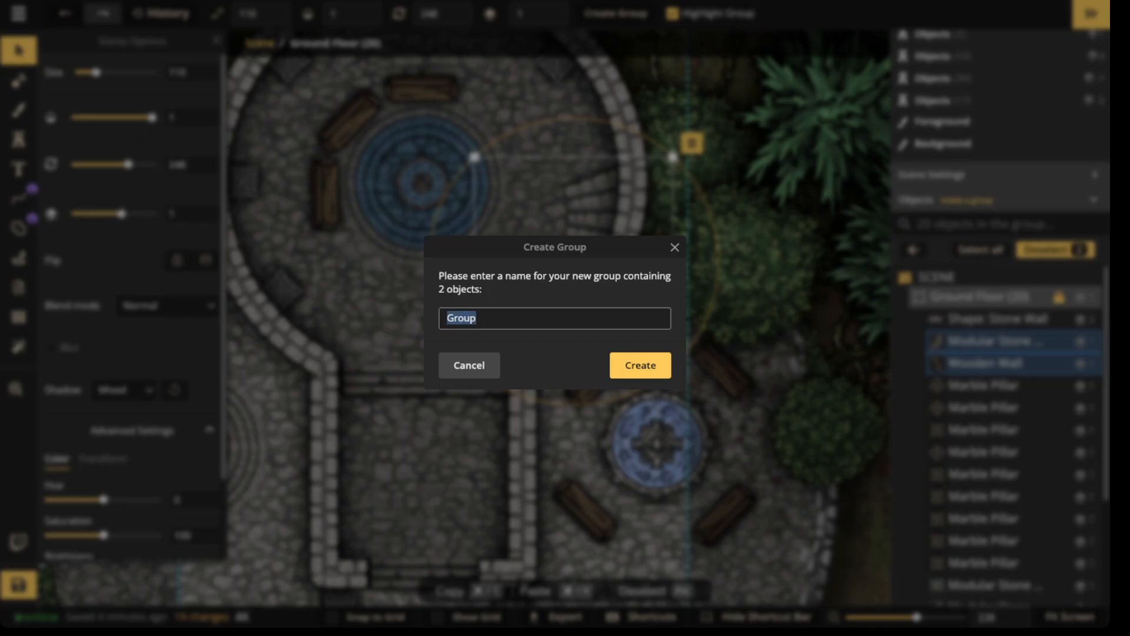
{"action": "left_click", "coordinate": [641, 365]}
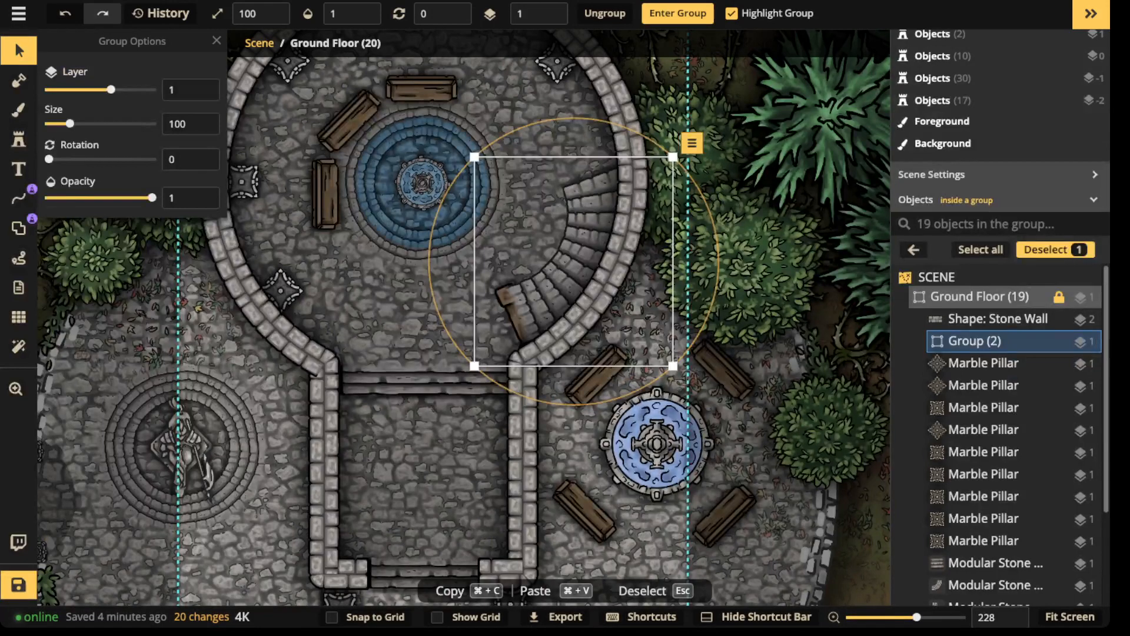
- Nudge the stairs group slightly northwest, set the curved stairs inside it to layer 0, and return to the whole scene
{"action": "left_click_drag", "start_coordinate": [580, 253], "coordinate": [576, 251]}
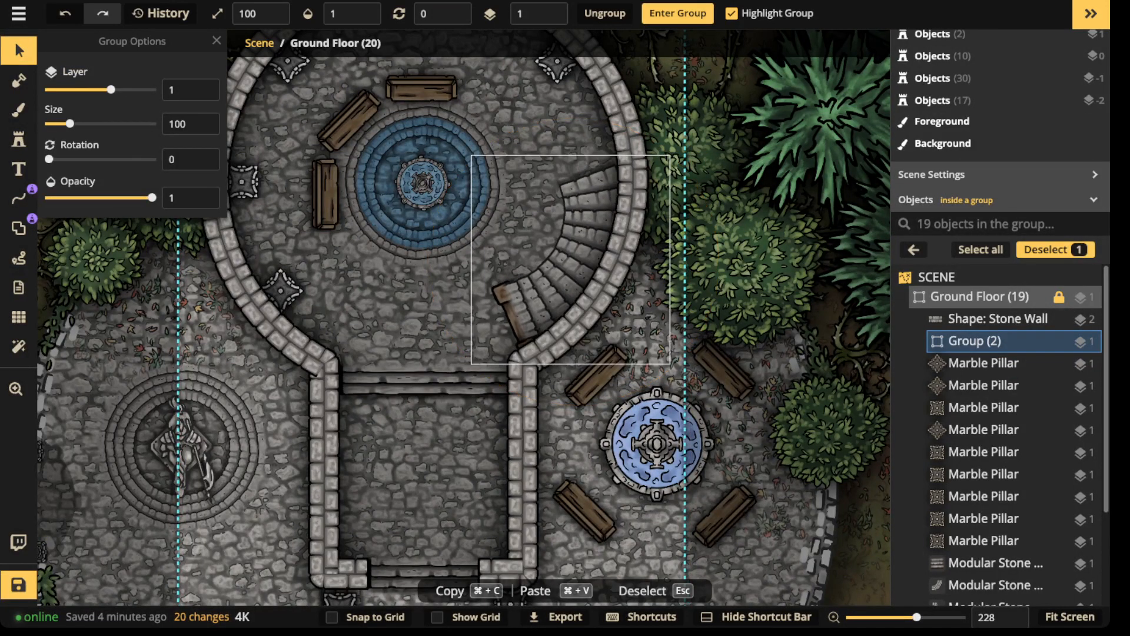
{"action": "double_click", "coordinate": [576, 251]}
{"action": "left_click", "coordinate": [576, 252]}
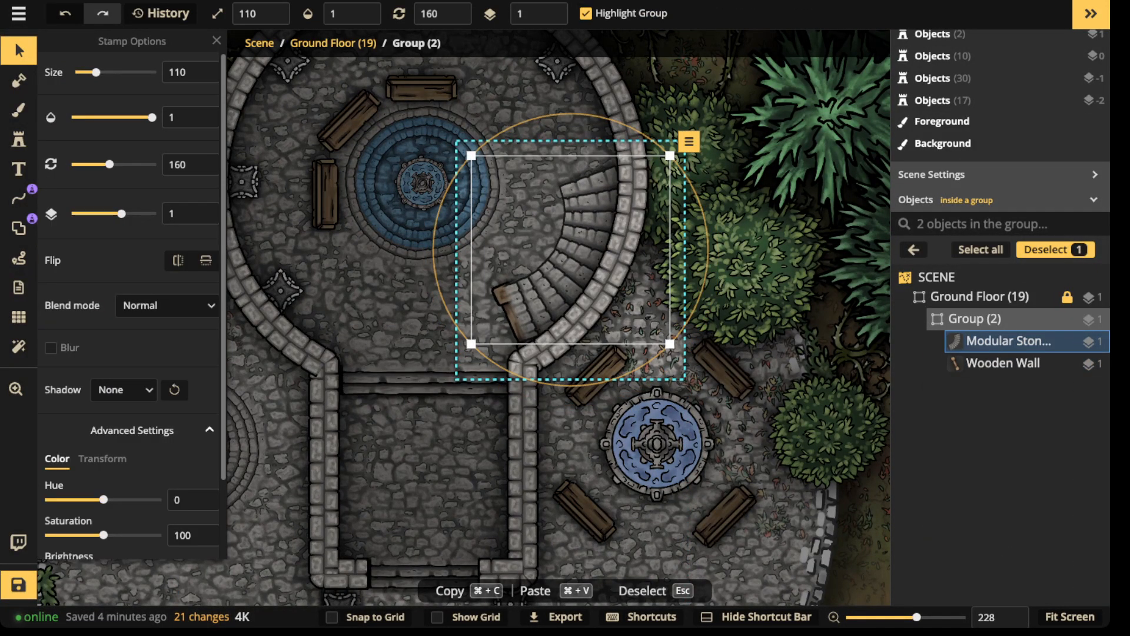
{"action": "left_click", "coordinate": [550, 19]}
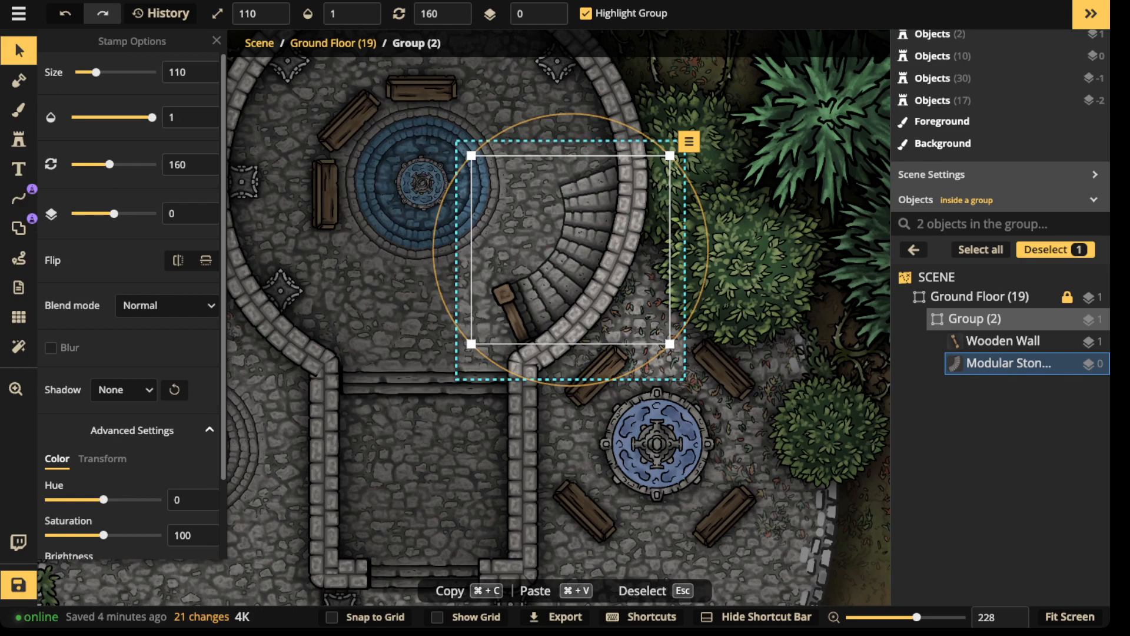
{"action": "key", "text": "Escape"}
{"action": "key", "text": "Escape"}
{"action": "key", "text": "Escape"}
{"action": "key", "text": "Escape"}
- Inside the Ground Floor group, place straight modular stone stairs, variant 3, at size 110 and rotation 175 at the curved stairs' north end
{"action": "scroll", "coordinate": [545, 191], "scroll_direction": "down", "scroll_amount": 6}
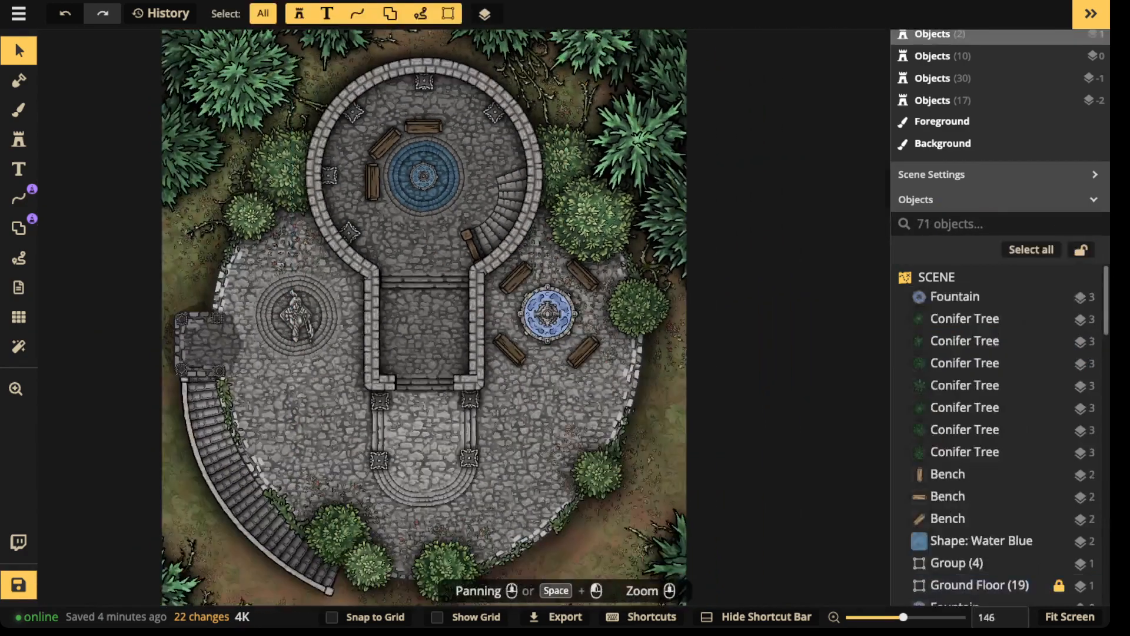
{"action": "left_click_drag", "start_coordinate": [408, 194], "coordinate": [536, 201]}
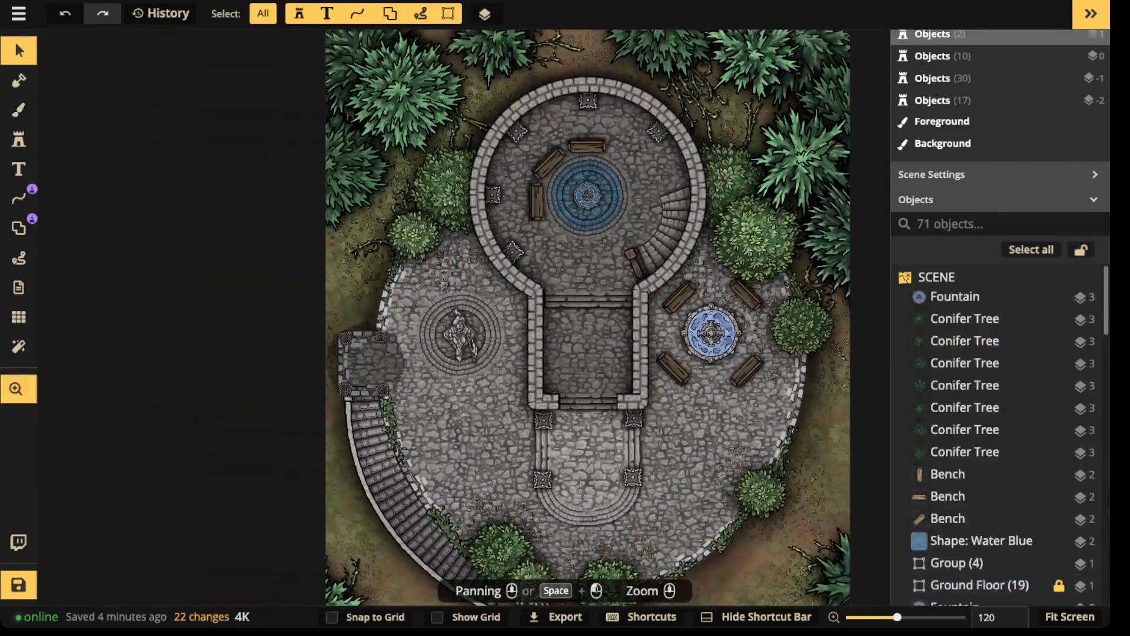
{"action": "scroll", "coordinate": [566, 442], "scroll_direction": "down", "scroll_amount": 3}
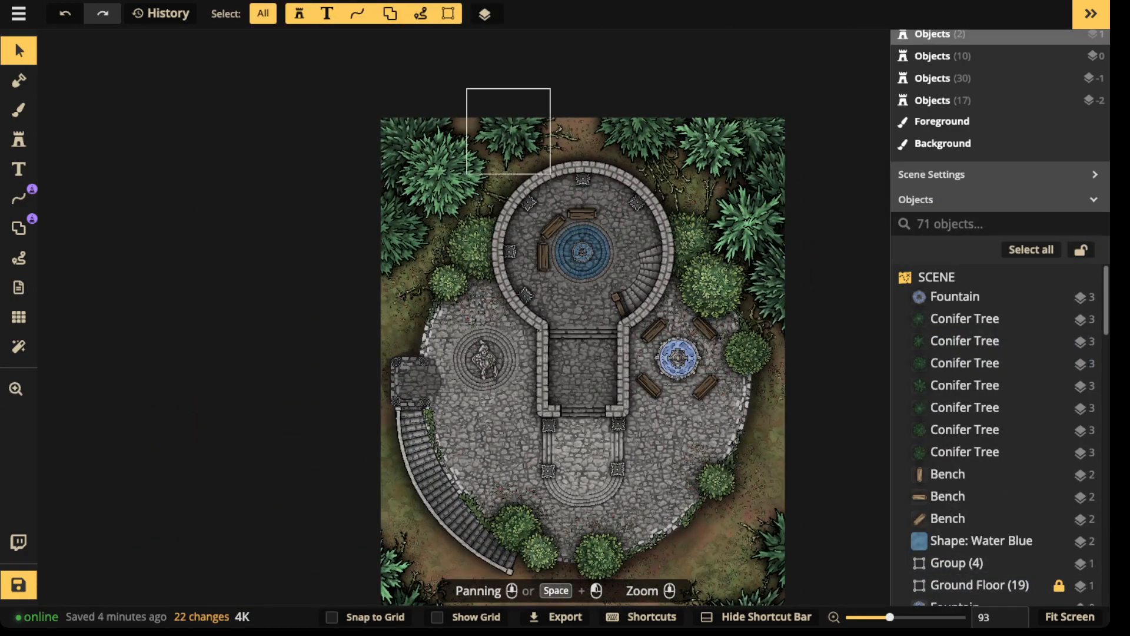
{"action": "scroll", "coordinate": [645, 254], "scroll_direction": "up", "scroll_amount": 8}
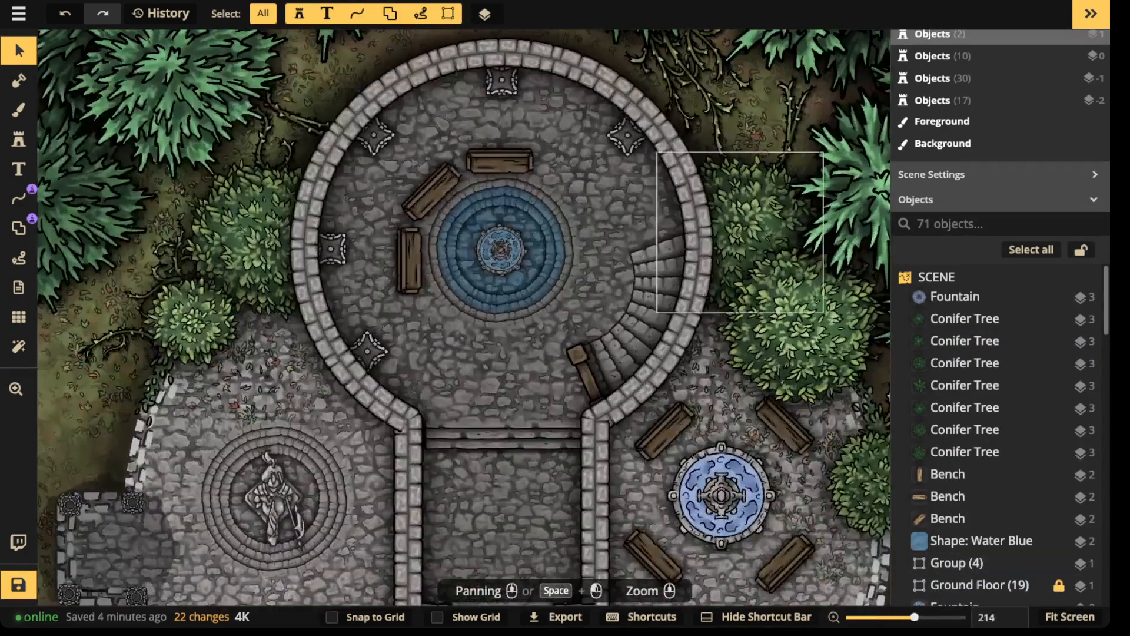
{"action": "scroll", "coordinate": [656, 261], "scroll_direction": "up", "scroll_amount": 2}
{"action": "double_click", "coordinate": [980, 584]}
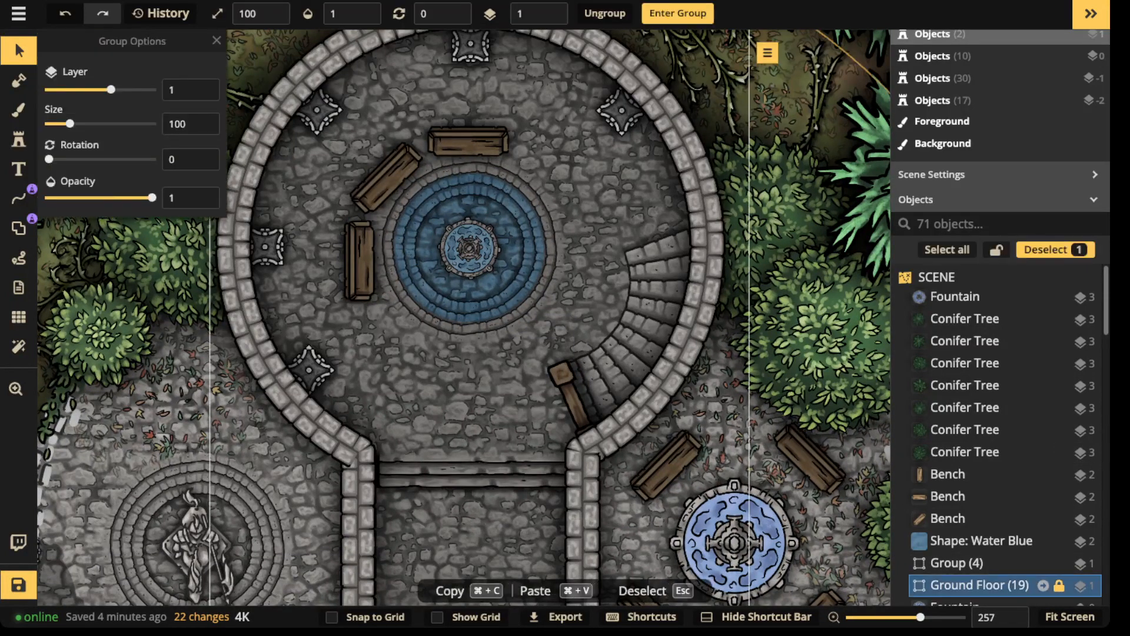
{"action": "left_click", "coordinate": [974, 340]}
{"action": "key", "text": "s"}
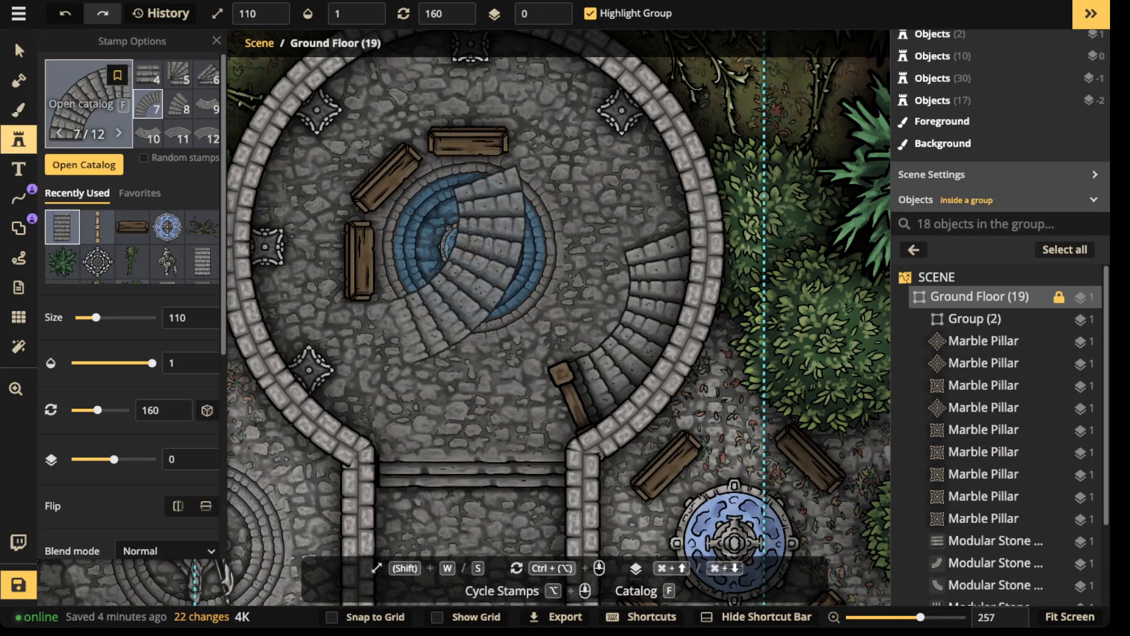
{"action": "scroll", "coordinate": [457, 265], "scroll_direction": "up", "scroll_amount": 4}
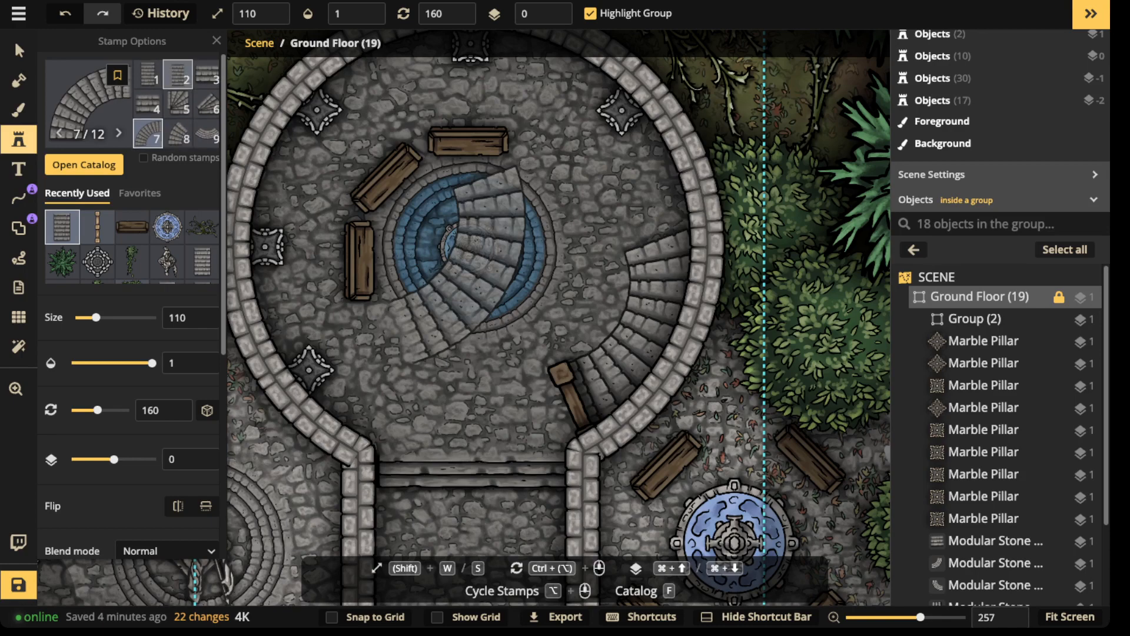
{"action": "scroll", "coordinate": [660, 239], "scroll_direction": "down", "scroll_amount": 3}
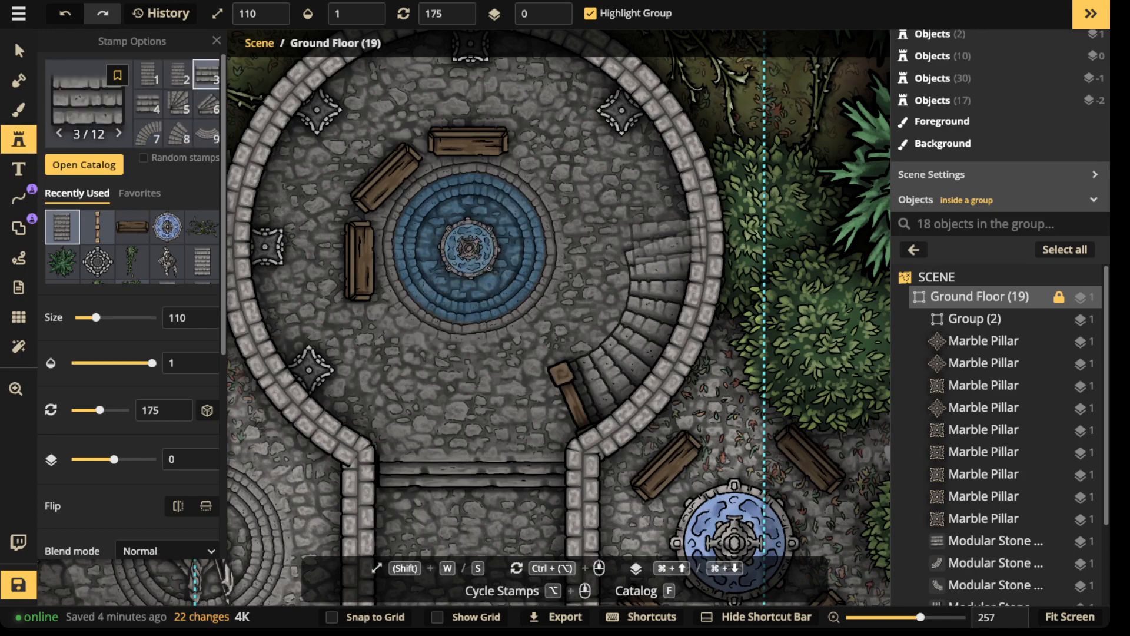
{"action": "left_click", "coordinate": [660, 240]}
- Raise the straight stair piece to layer 1, rotate it to 179 and align it with the curved stairs
{"action": "key", "text": "super+Up"}
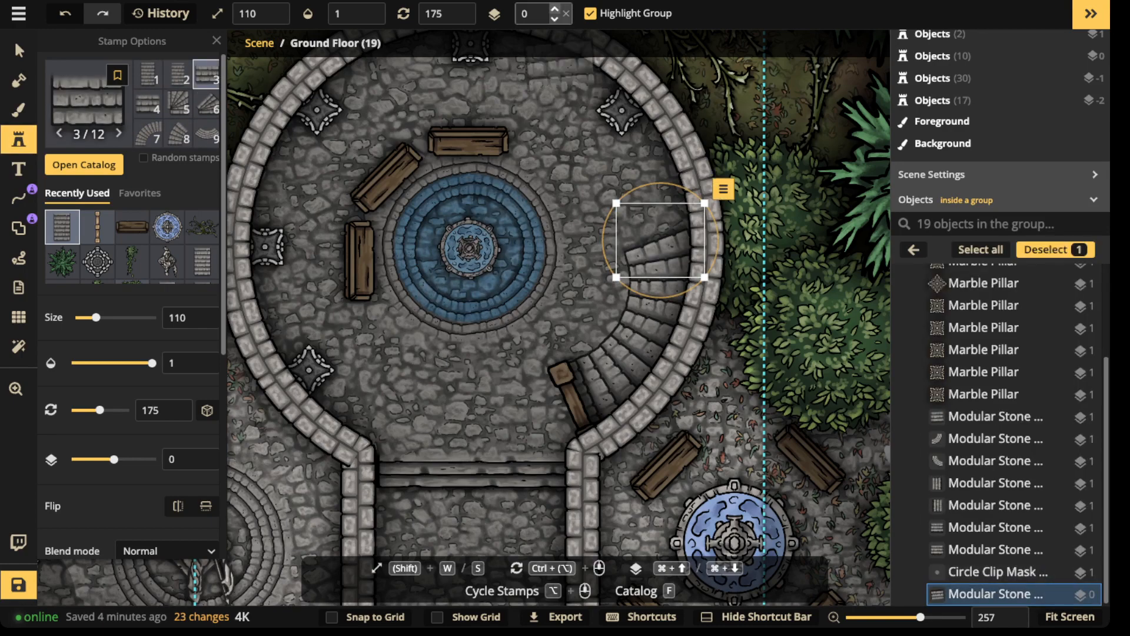
{"action": "left_click_drag", "start_coordinate": [718, 247], "coordinate": [717, 252]}
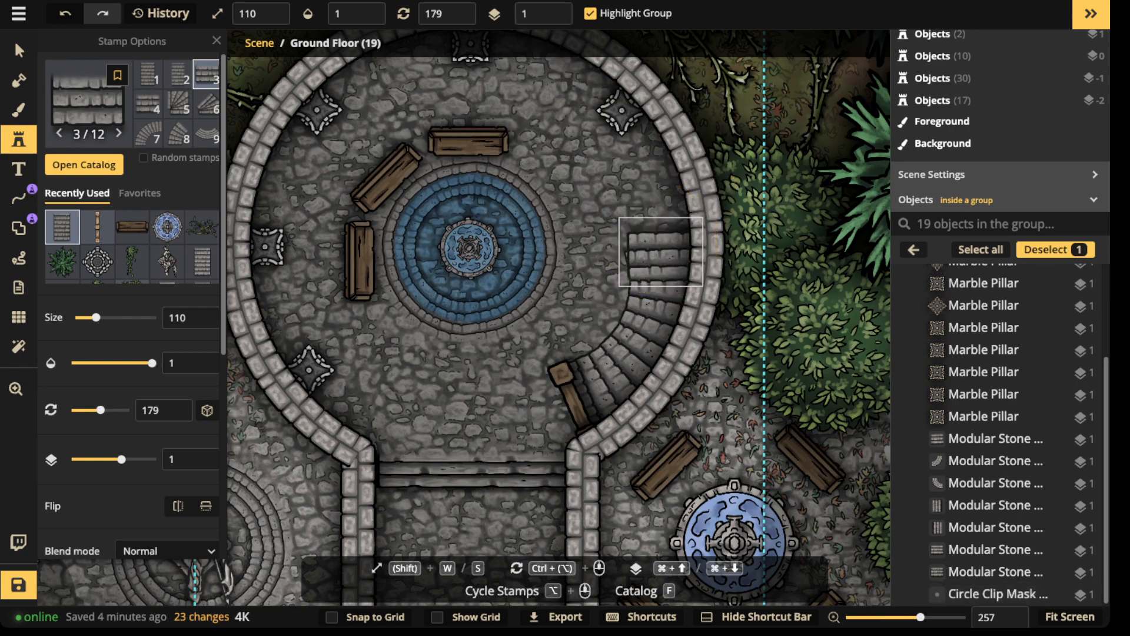
{"action": "left_click_drag", "start_coordinate": [660, 253], "coordinate": [661, 254]}
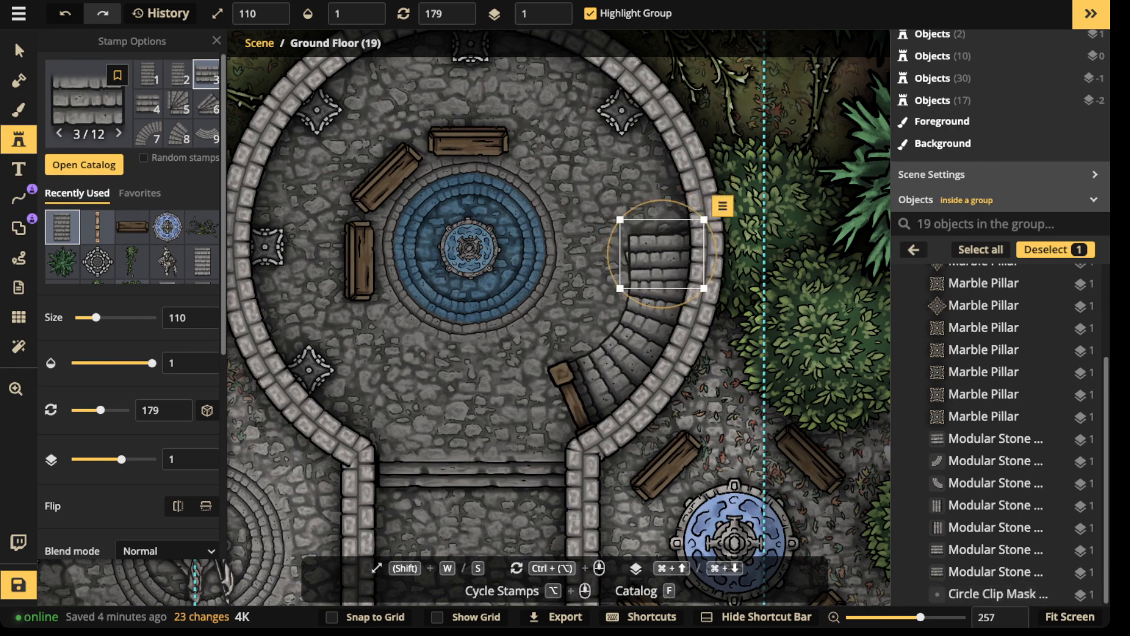
{"action": "left_click", "coordinate": [556, 186]}
- Fine-tune the curved stairs group slightly so it lines up with the straight stair piece
{"action": "scroll", "coordinate": [555, 188], "scroll_direction": "down", "scroll_amount": 3}
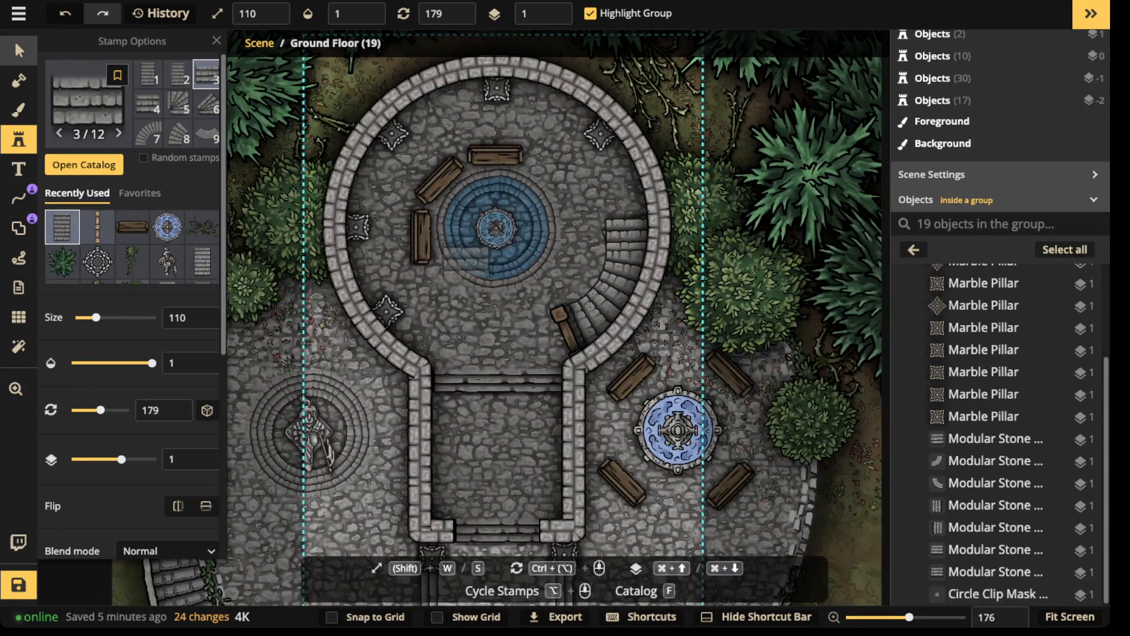
{"action": "key", "text": "v"}
{"action": "left_click", "coordinate": [627, 234]}
{"action": "left_click", "coordinate": [600, 288]}
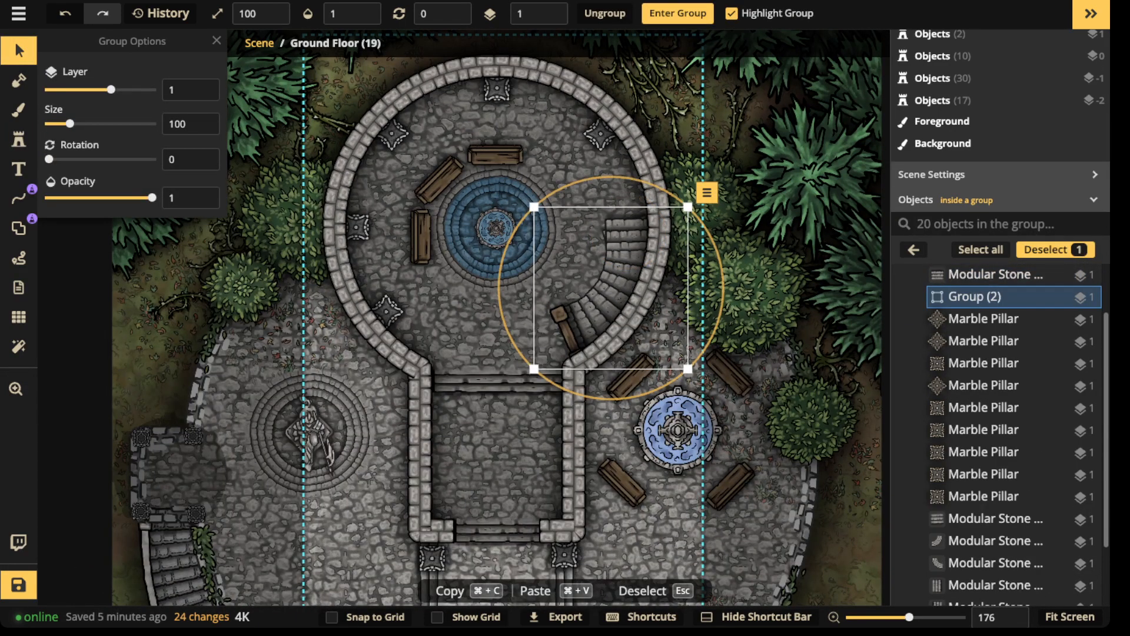
{"action": "left_click_drag", "start_coordinate": [499, 287], "coordinate": [500, 286]}
{"action": "key", "text": "Escape"}
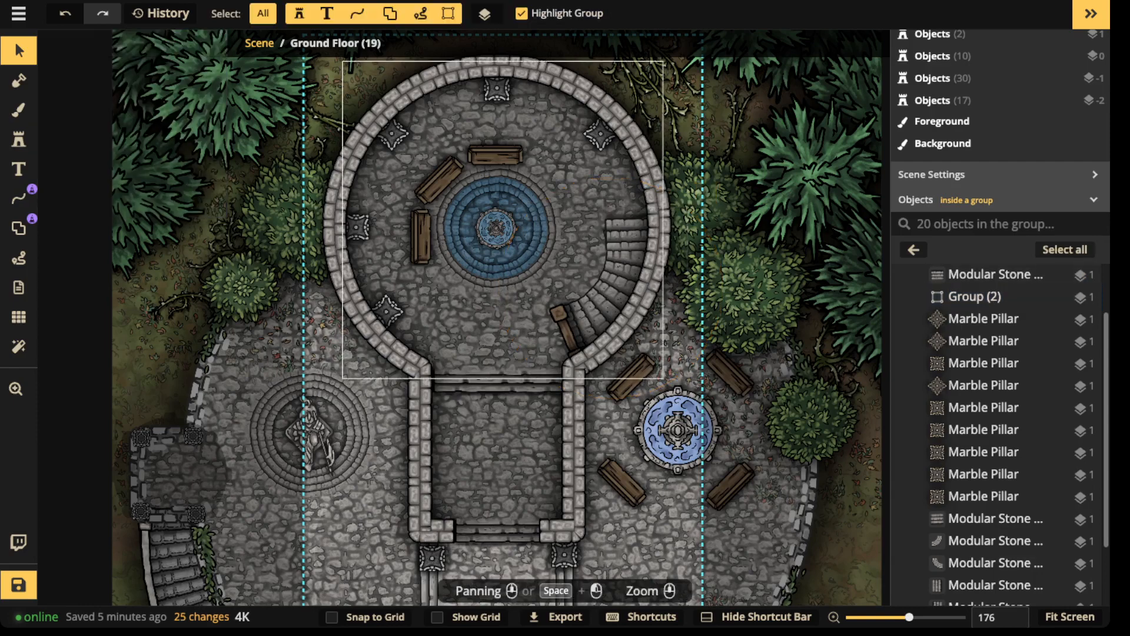
- Set up a Pen line inside the Ground Floor group with the stone railing stamp as its stroke at size 140
{"action": "scroll", "coordinate": [526, 227], "scroll_direction": "down", "scroll_amount": 2}
{"action": "left_click_drag", "start_coordinate": [383, 227], "coordinate": [420, 240]}
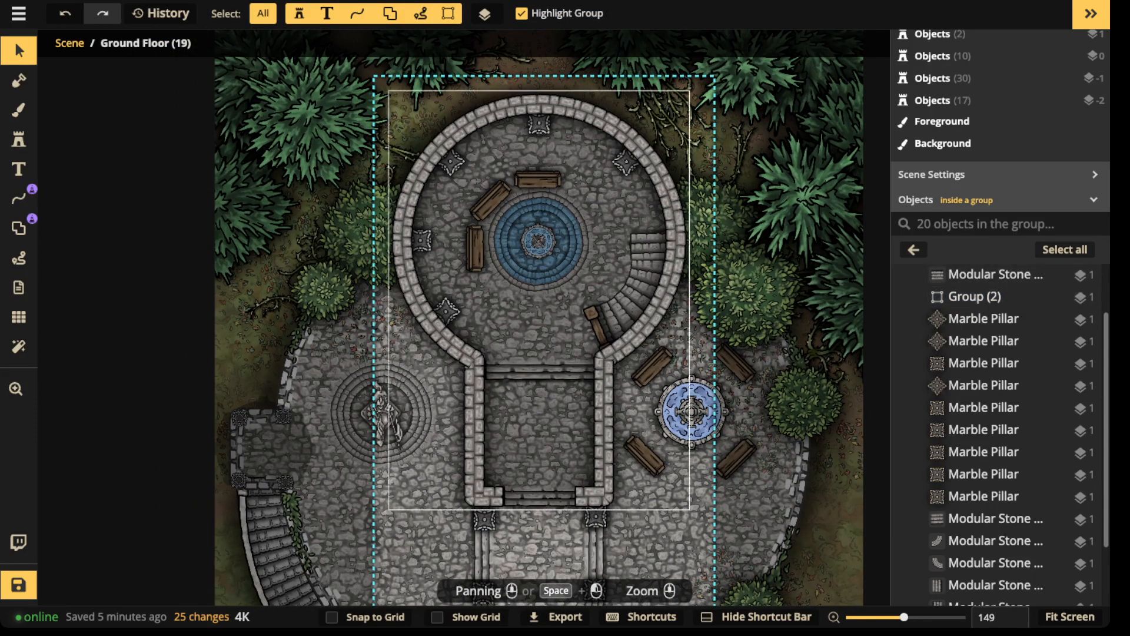
{"action": "scroll", "coordinate": [421, 265], "scroll_direction": "down", "scroll_amount": 2}
{"action": "left_click_drag", "start_coordinate": [420, 264], "coordinate": [371, 304]}
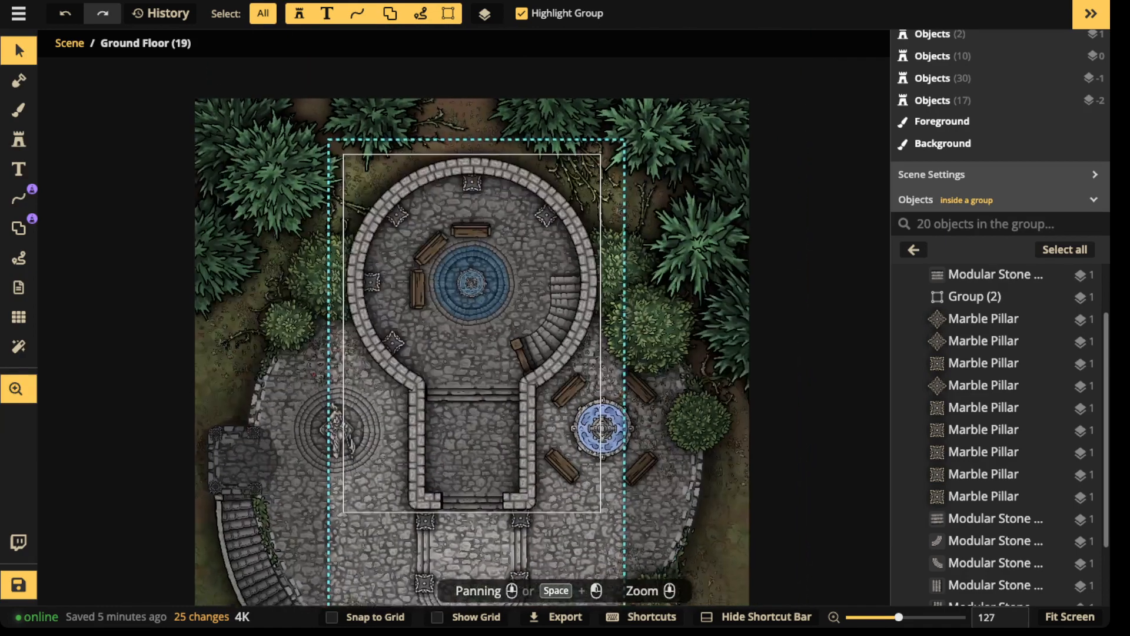
{"action": "scroll", "coordinate": [529, 318], "scroll_direction": "up", "scroll_amount": 9}
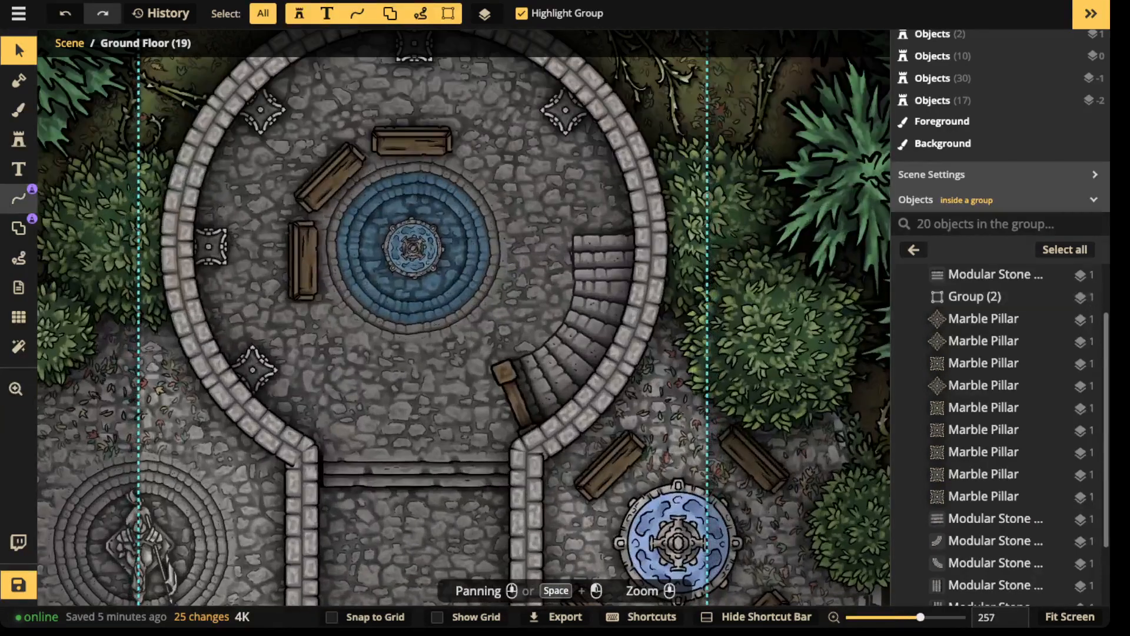
{"action": "left_click", "coordinate": [18, 198]}
{"action": "left_click", "coordinate": [192, 259]}
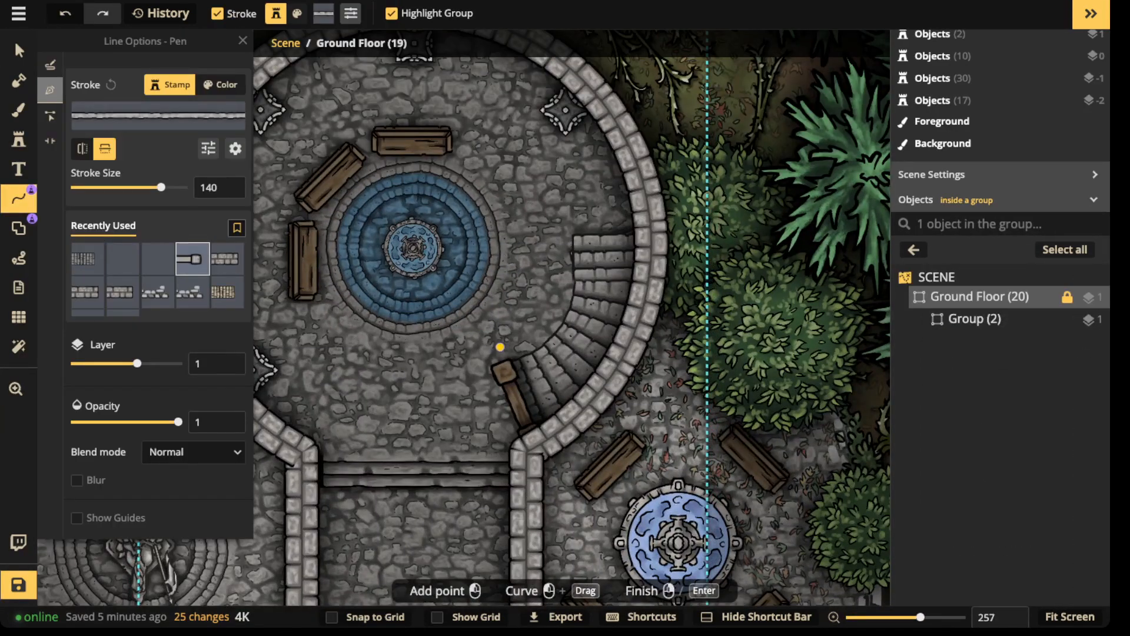
{"action": "left_click", "coordinate": [506, 366]}
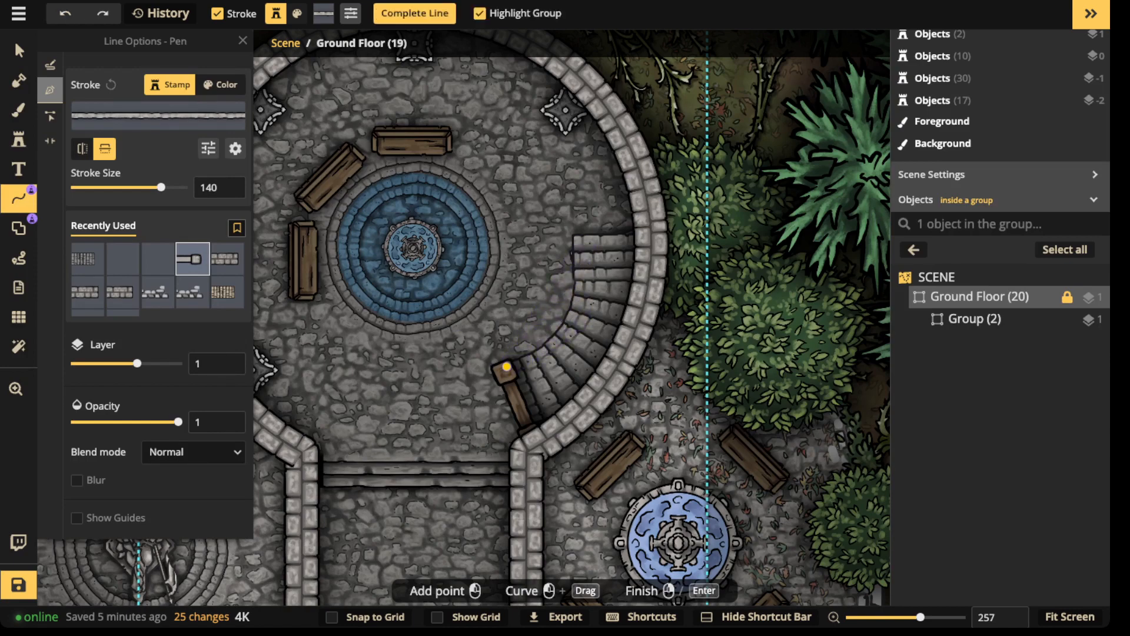
{"action": "key", "text": "ctrl+z"}
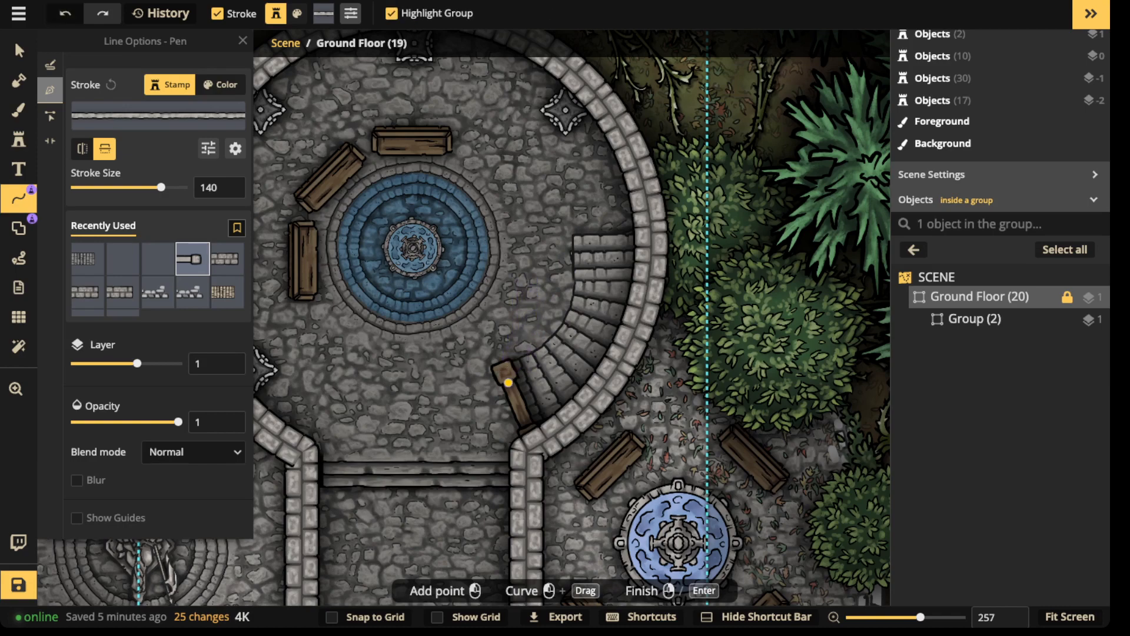
{"action": "key", "text": "ctrl+shift+z"}
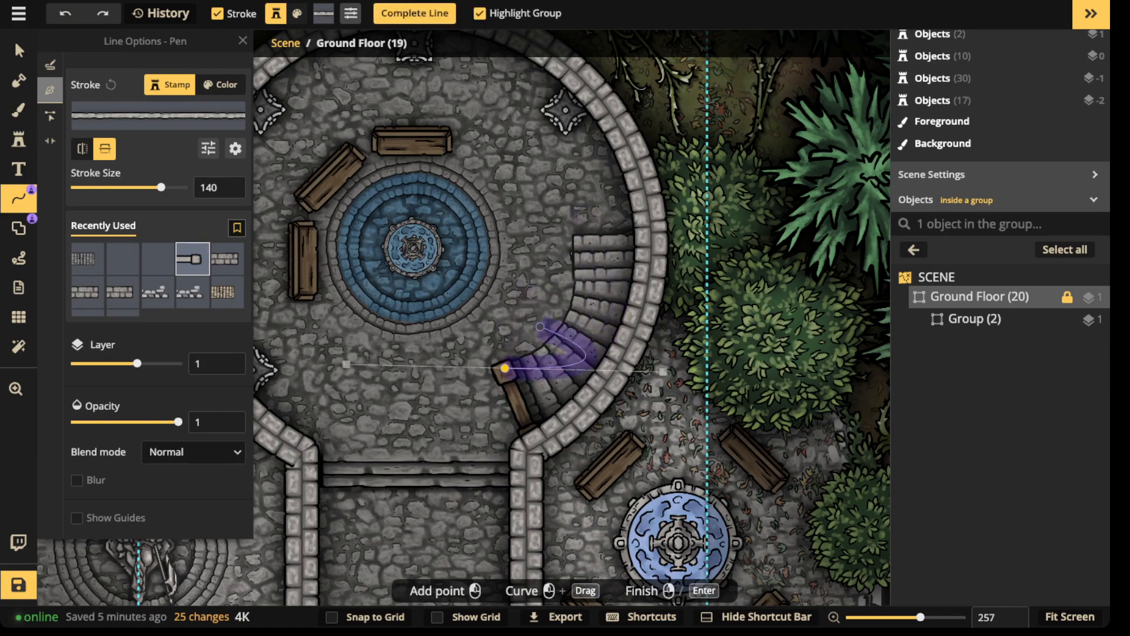
{"action": "key", "text": "ctrl+z"}
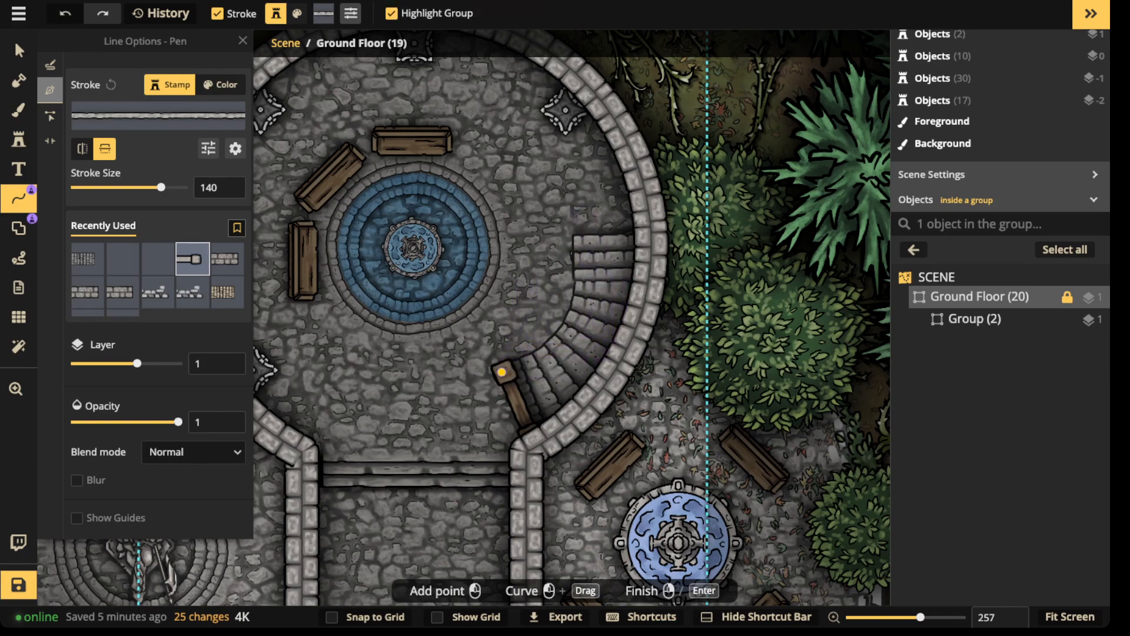
{"action": "key", "text": "ctrl+shift+z"}
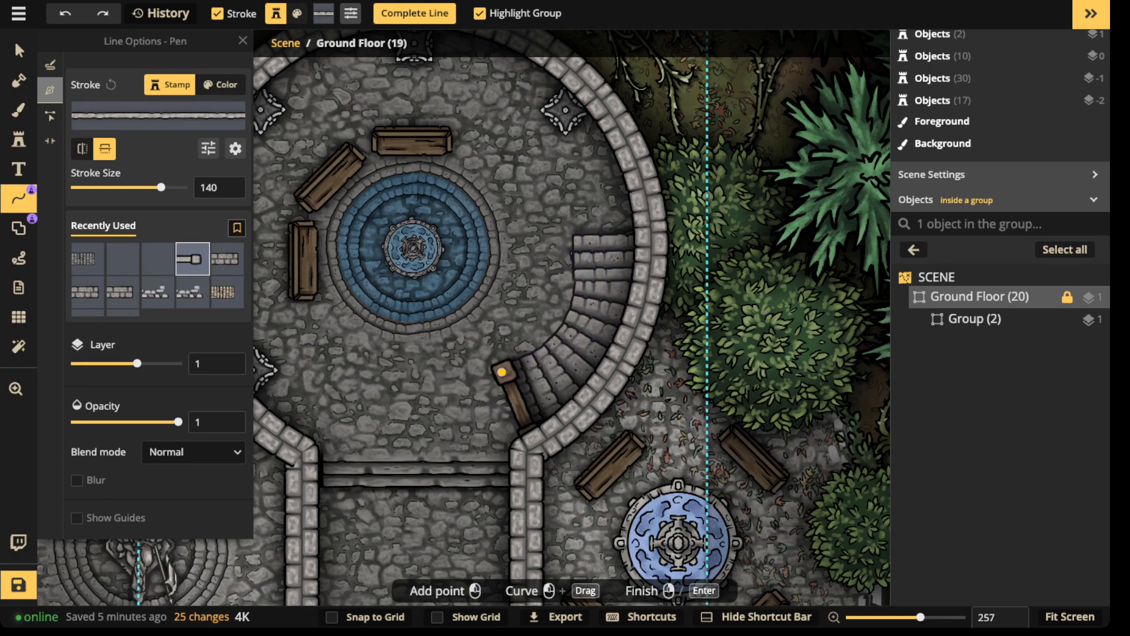
{"action": "key", "text": "ctrl+z"}
- Draw a curved stone railing along the inner edge of the stairs, rotate it to 11 and align it with the steps
{"action": "key", "text": "ctrl+shift+z"}
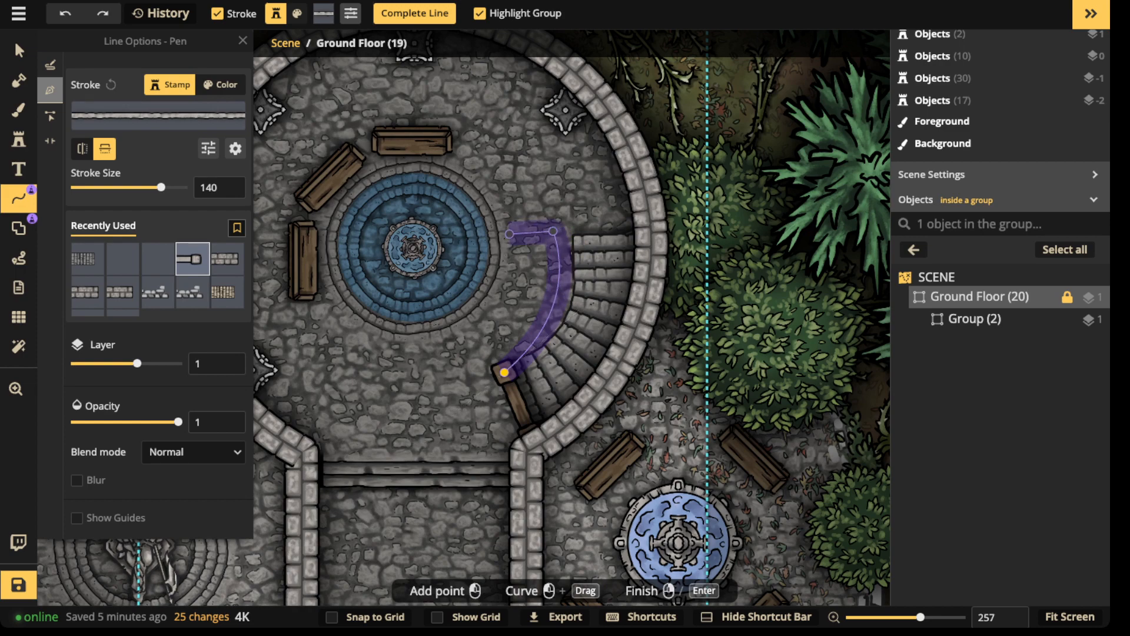
{"action": "key", "text": "Return"}
{"action": "key", "text": "v"}
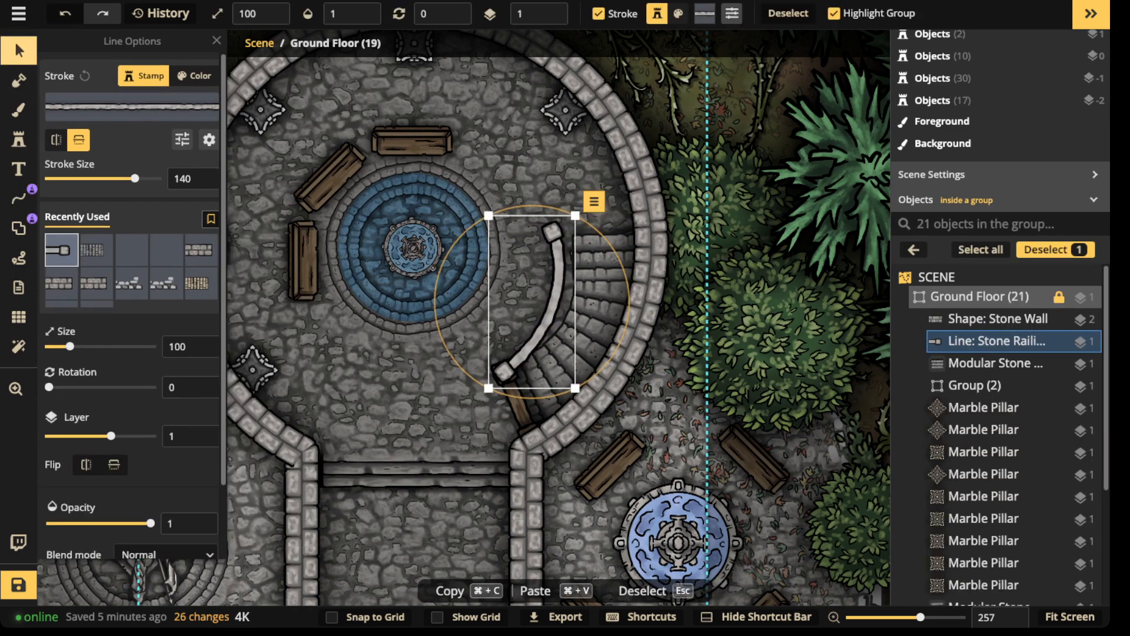
{"action": "left_click_drag", "start_coordinate": [625, 277], "coordinate": [628, 295]}
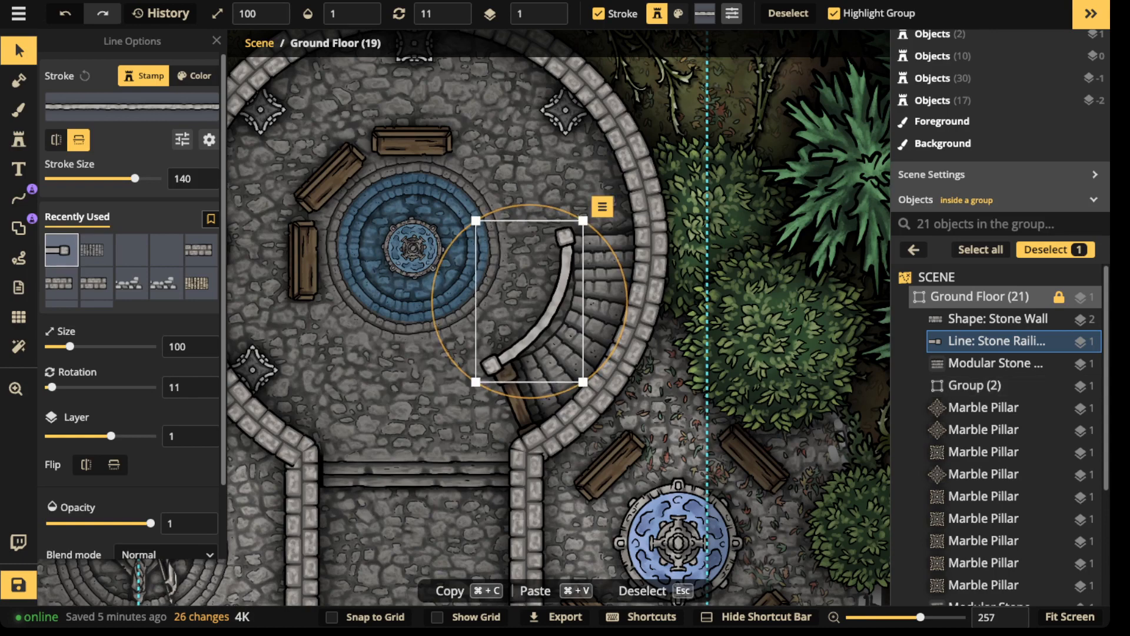
{"action": "left_click_drag", "start_coordinate": [554, 306], "coordinate": [564, 313]}
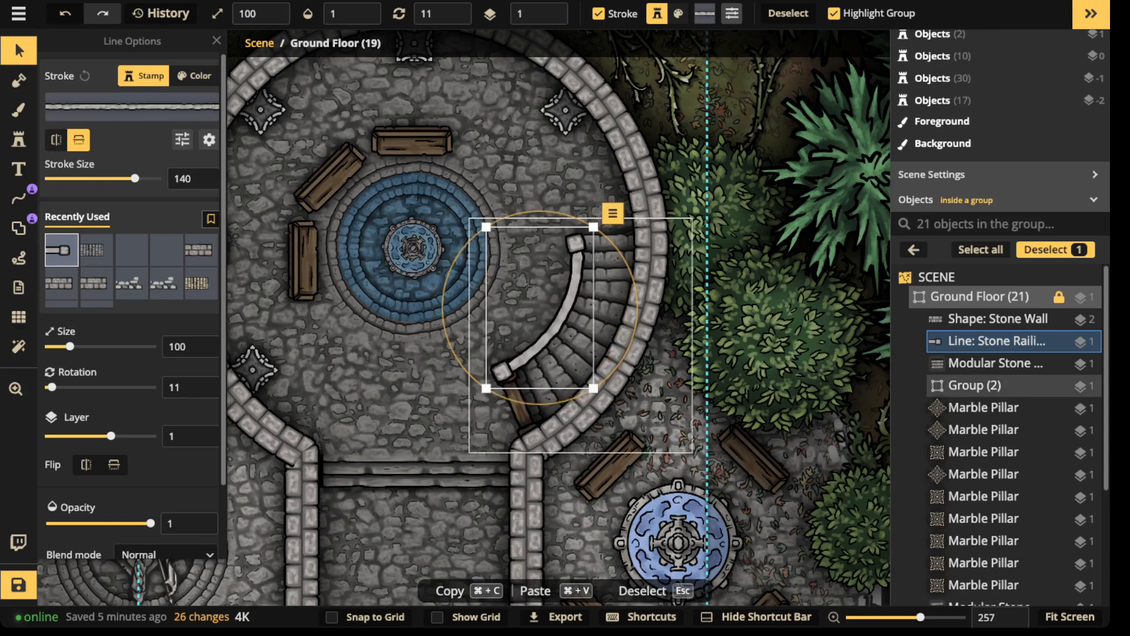
- Move the stone railing out of Ground Floor into the nested stairs group and raise it to layer 5
{"action": "key", "text": "Delete"}
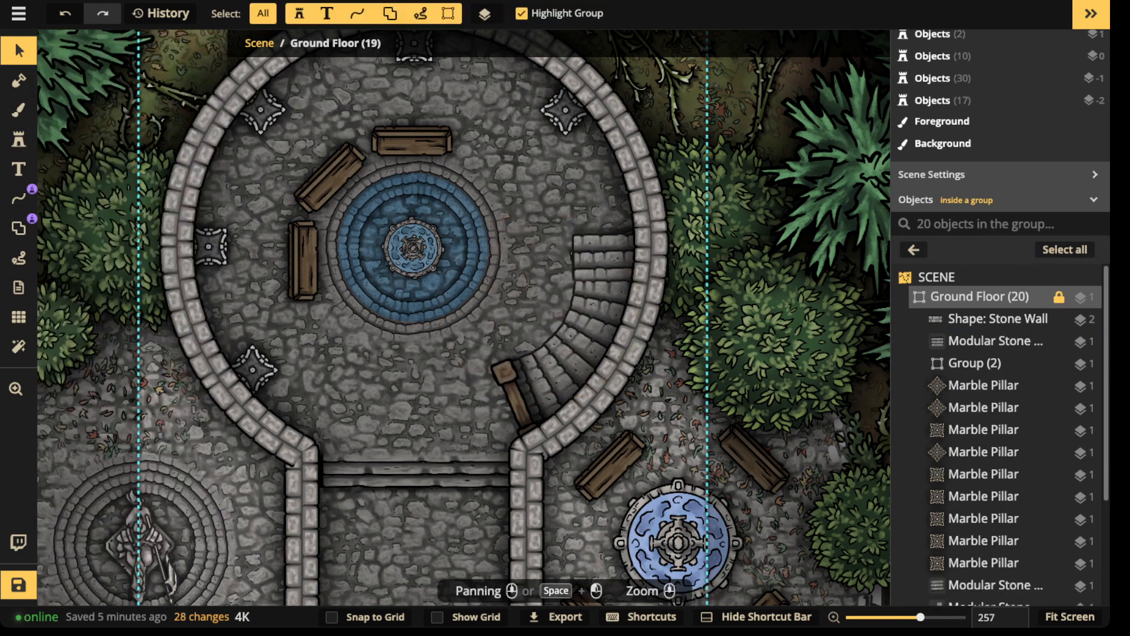
{"action": "double_click", "coordinate": [974, 363]}
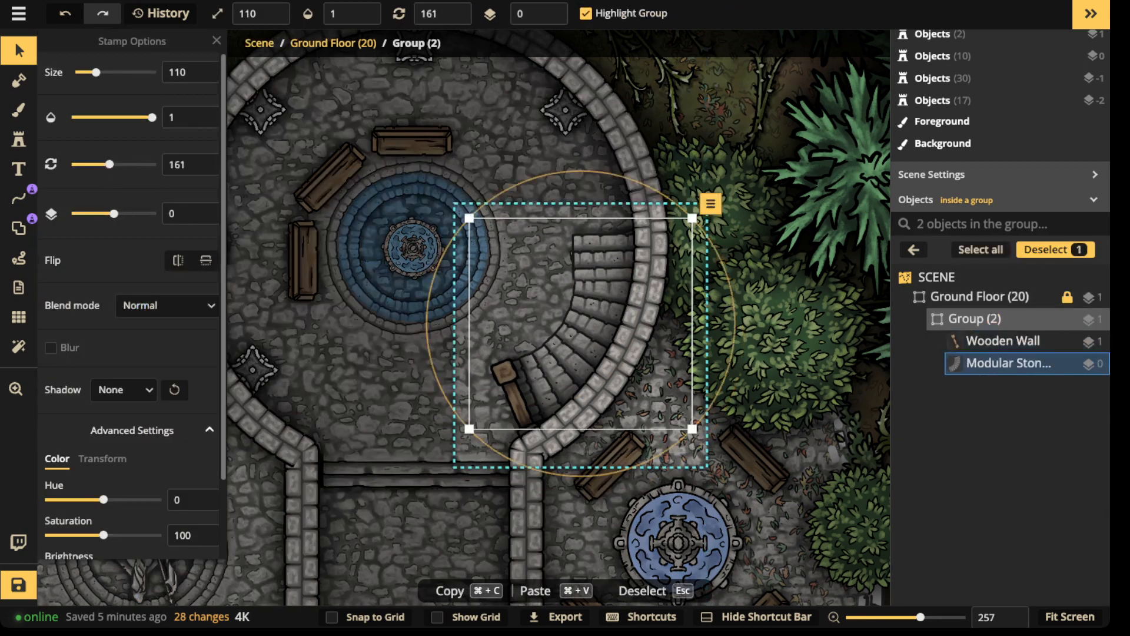
{"action": "key", "text": "super+v"}
{"action": "key", "text": "Down"}
{"action": "key", "text": "Down"}
{"action": "key", "text": "Down"}
{"action": "key", "text": "Down"}
{"action": "key", "text": "Down"}
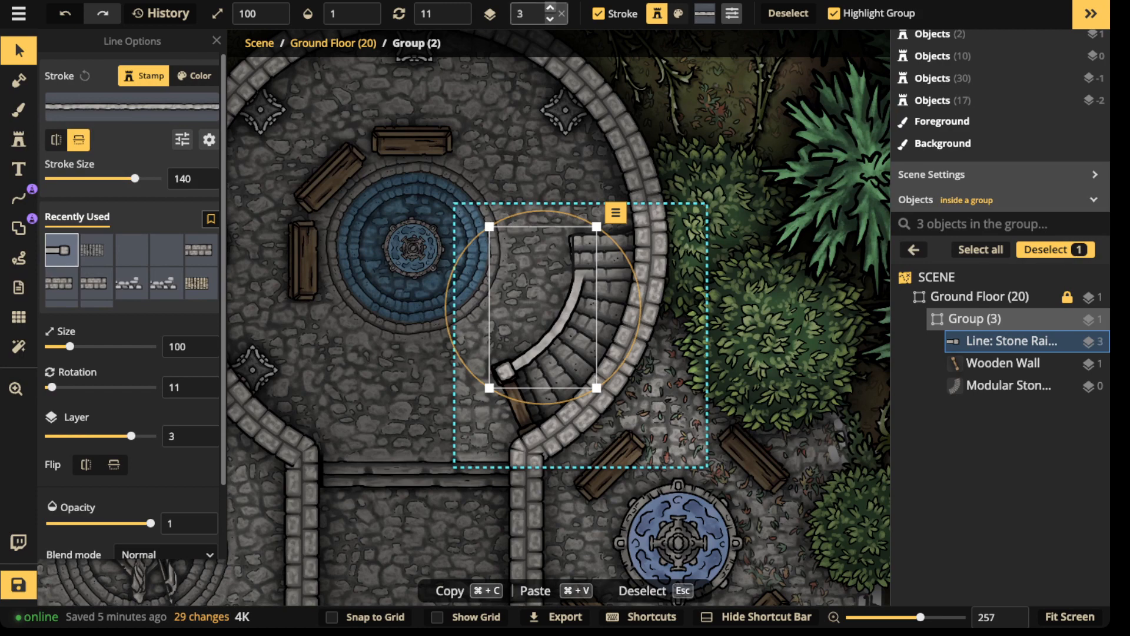
{"action": "key", "text": "Escape"}
- Move the straight stair piece from Ground Floor into the stairs group and realign it with the north end of the curved stairs
{"action": "left_click", "coordinate": [1008, 386]}
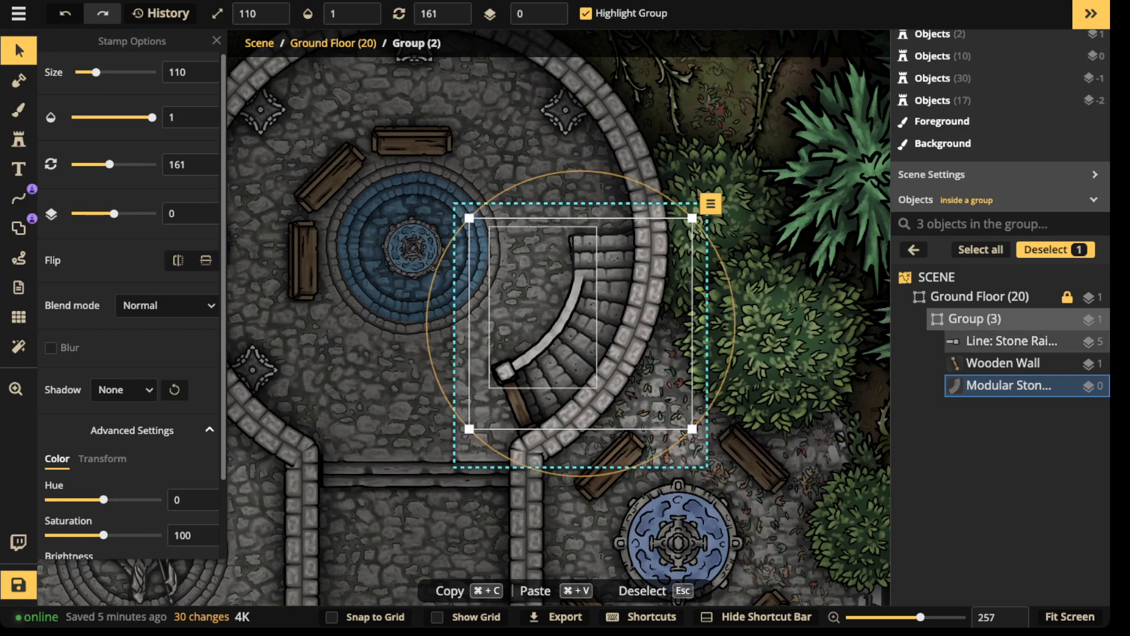
{"action": "left_click", "coordinate": [605, 253]}
{"action": "left_click", "coordinate": [605, 253]}
{"action": "left_click", "coordinate": [605, 253]}
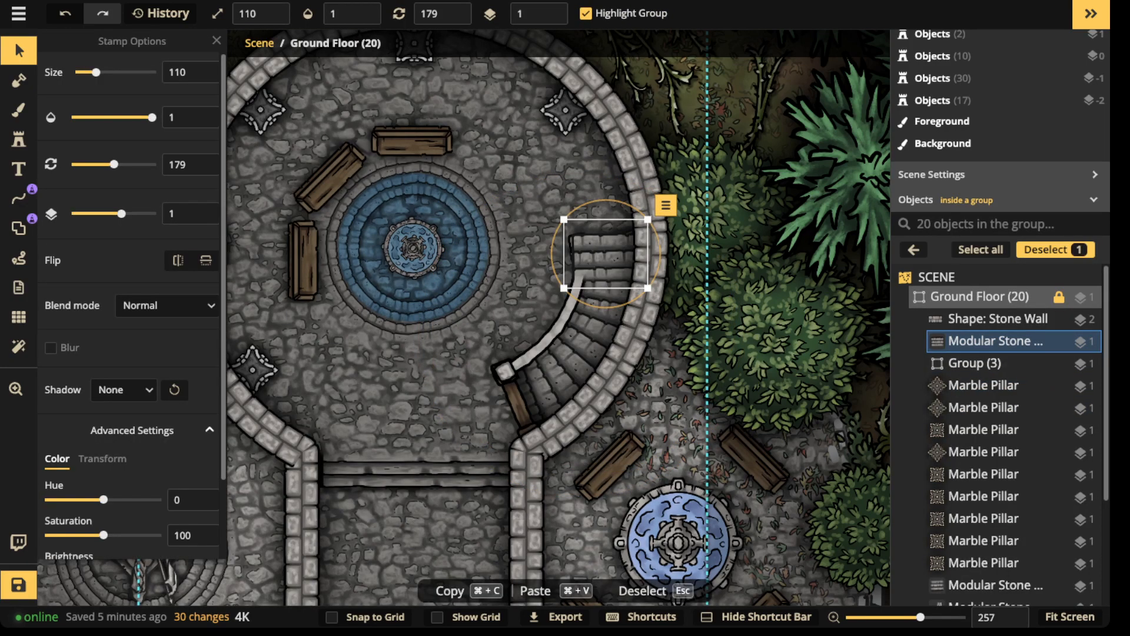
{"action": "key", "text": "Delete"}
{"action": "double_click", "coordinate": [605, 253]}
{"action": "key", "text": "super+v"}
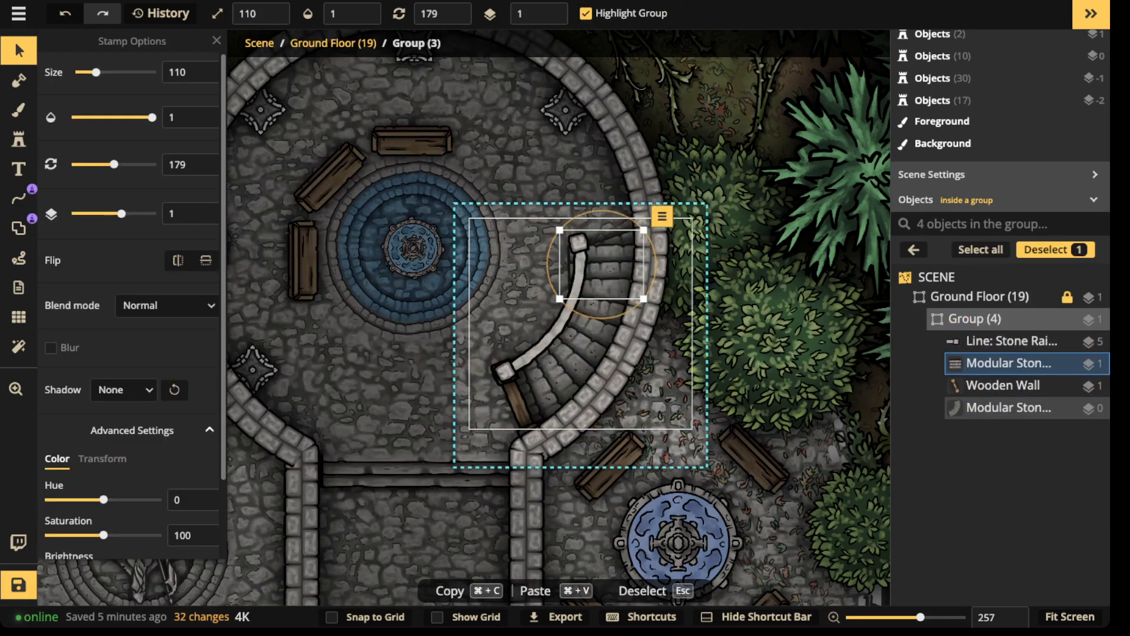
{"action": "left_click_drag", "start_coordinate": [609, 242], "coordinate": [605, 258]}
{"action": "key", "text": "Escape"}
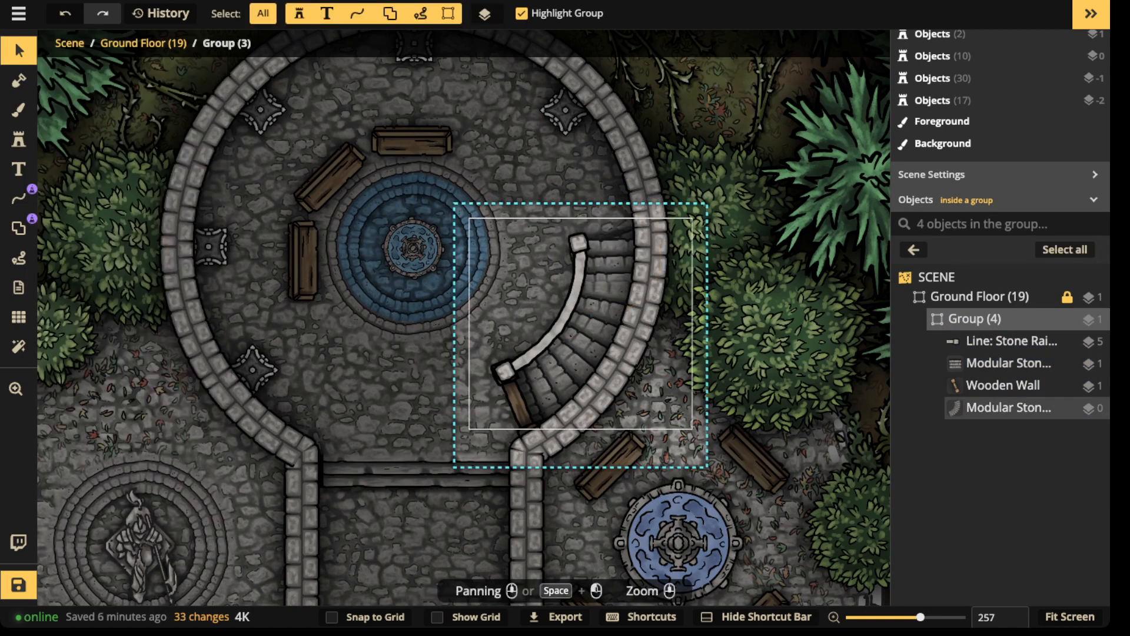
- Within the stairs group, set the wooden wall to layer 5 and the stone railing to layer 2
{"action": "left_click", "coordinate": [518, 404]}
{"action": "left_click", "coordinate": [550, 10]}
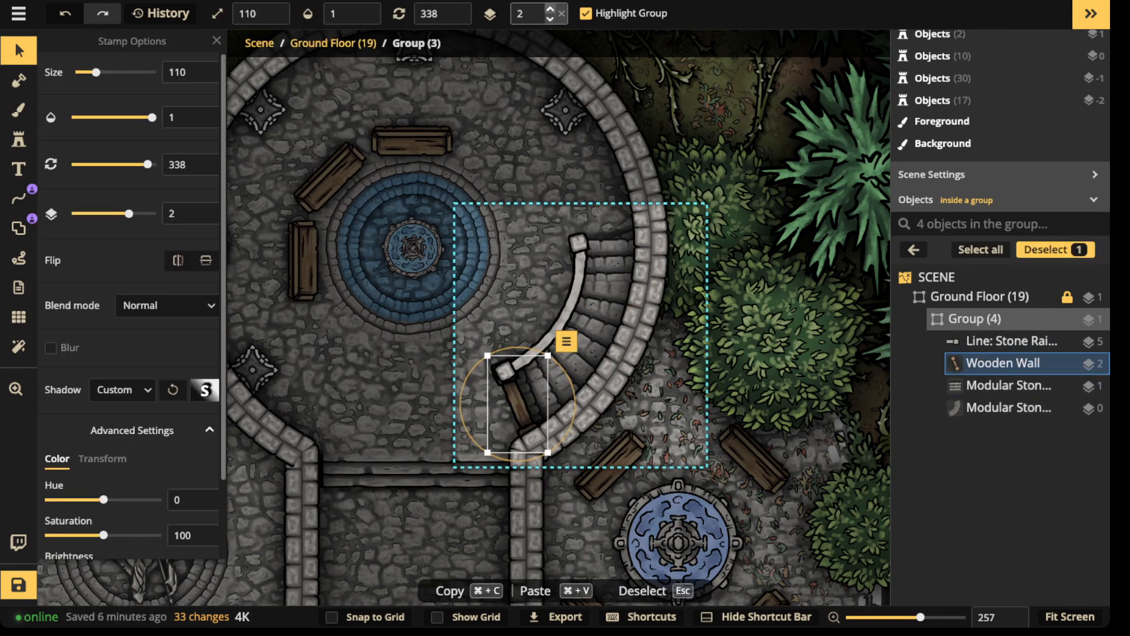
{"action": "left_click", "coordinate": [550, 9]}
{"action": "left_click", "coordinate": [553, 330]}
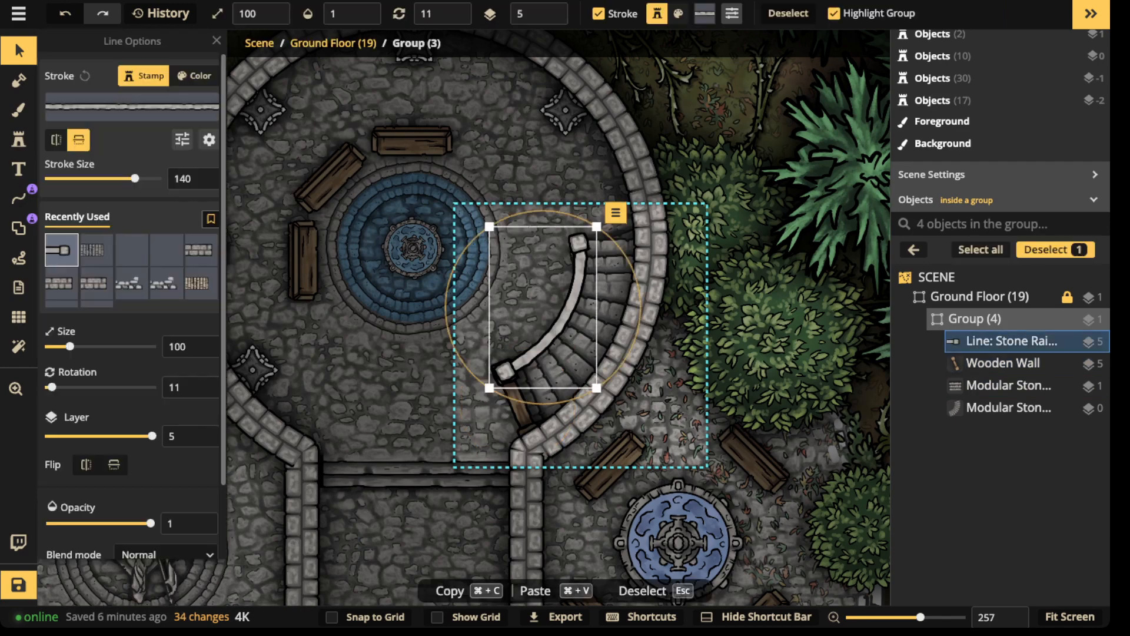
{"action": "left_click", "coordinate": [562, 13]}
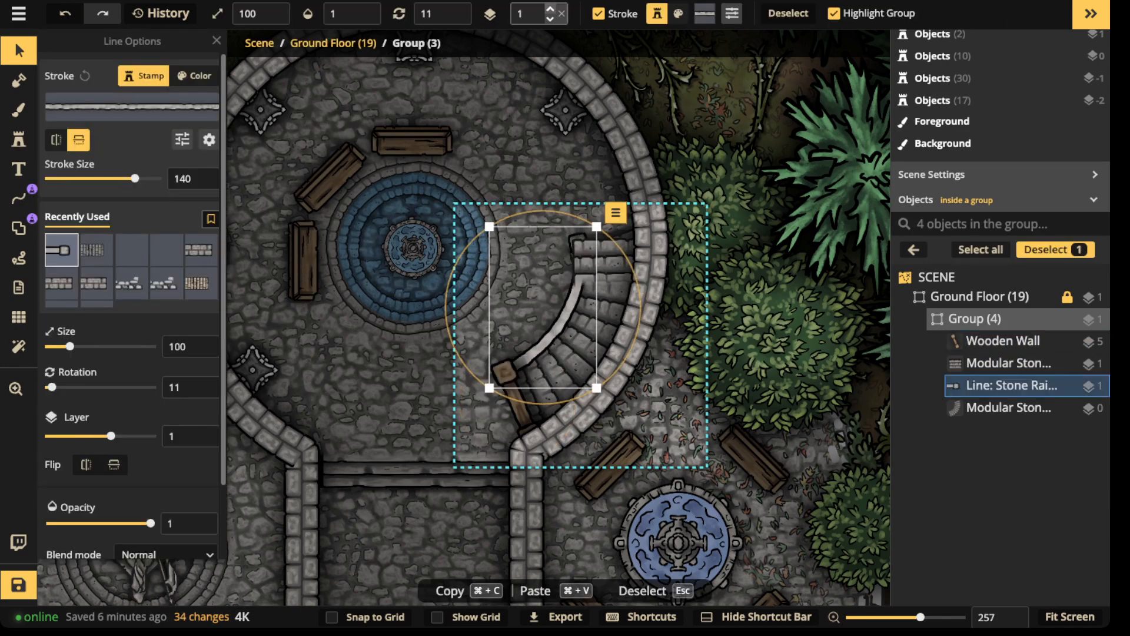
{"action": "left_click", "coordinate": [550, 10]}
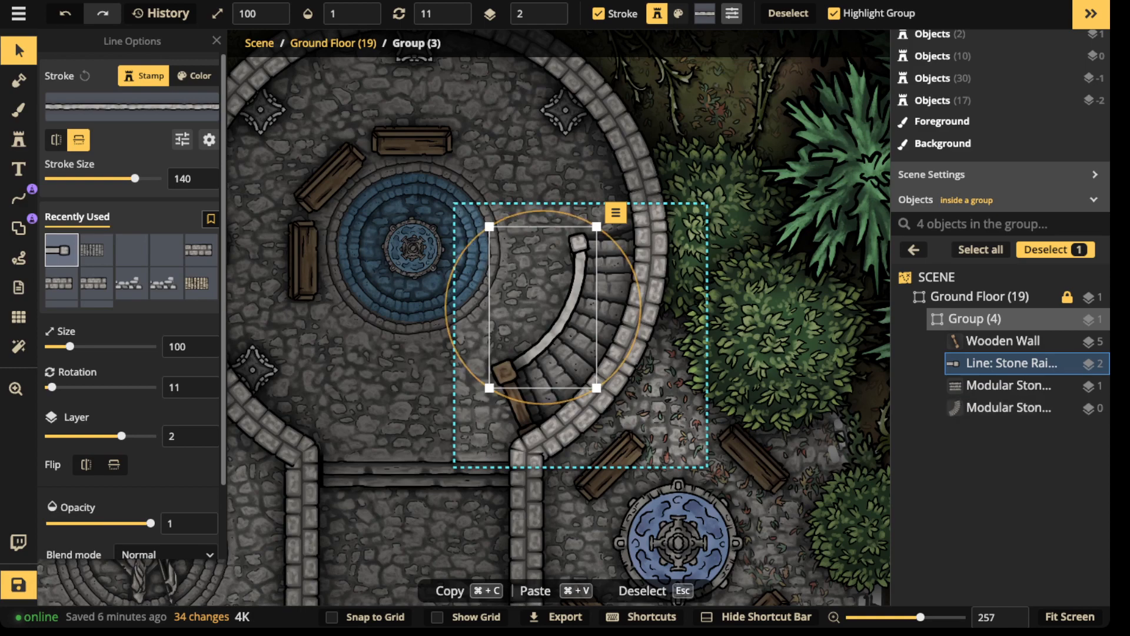
- Reduce the stone railing's stroke size to 128 and nudge the railing slightly southwest
{"action": "left_click_drag", "start_coordinate": [135, 178], "coordinate": [133, 179]}
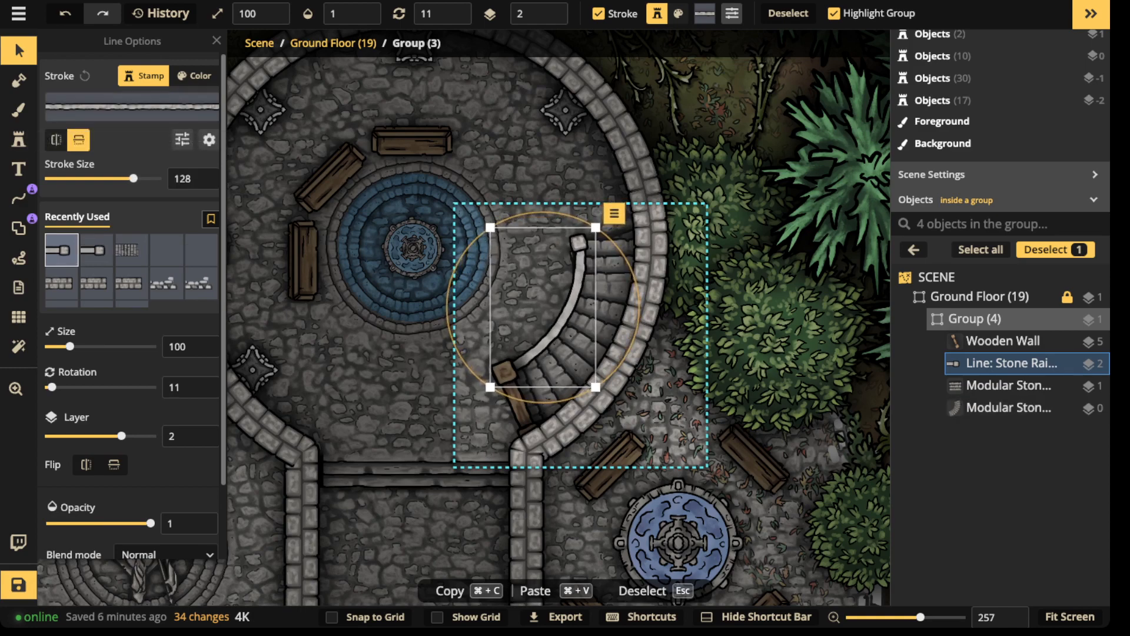
{"action": "key", "text": "Left"}
{"action": "key", "text": "Down"}
{"action": "scroll", "coordinate": [133, 178], "scroll_direction": "down", "scroll_amount": 1}
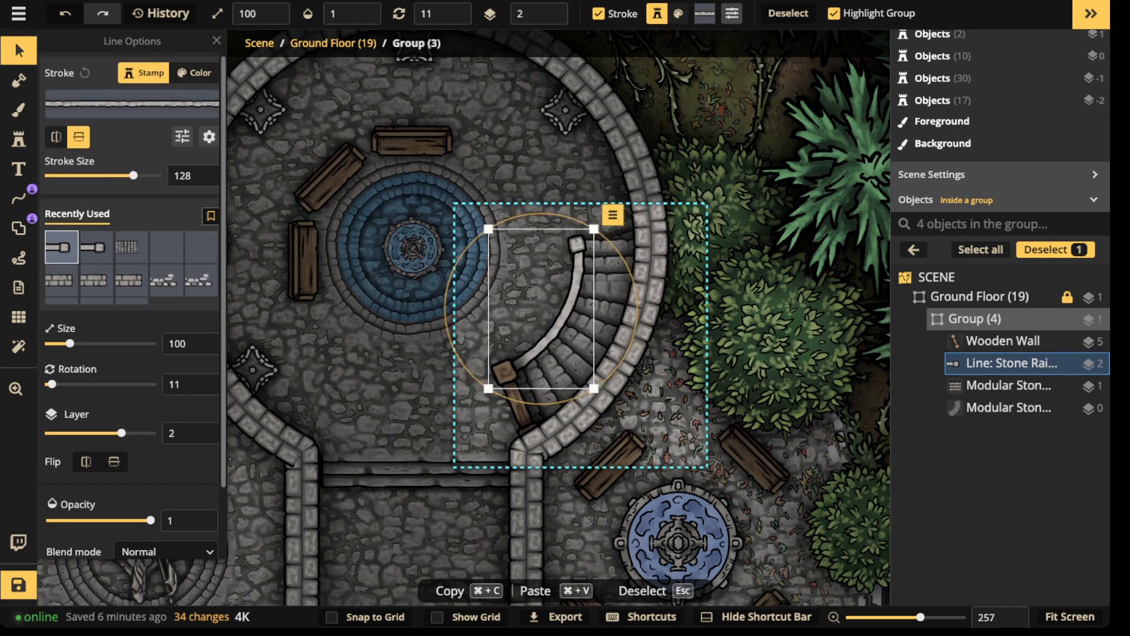
- Darken the stone railing slightly by lowering its stroke brightness, and leave the stairs group
{"action": "left_click", "coordinate": [182, 136]}
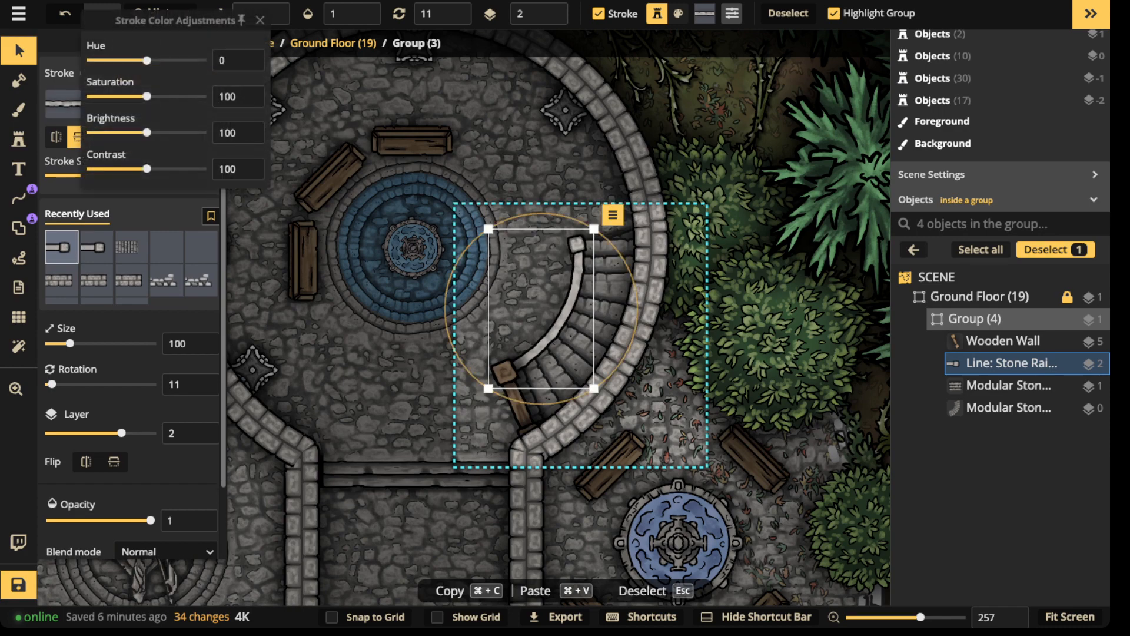
{"action": "left_click_drag", "start_coordinate": [147, 133], "coordinate": [131, 132]}
{"action": "key", "text": "Escape"}
{"action": "key", "text": "Escape"}
- Return to the whole scene and review the finished staircase and the overall layout of the map
{"action": "scroll", "coordinate": [383, 200], "scroll_direction": "down", "scroll_amount": 3}
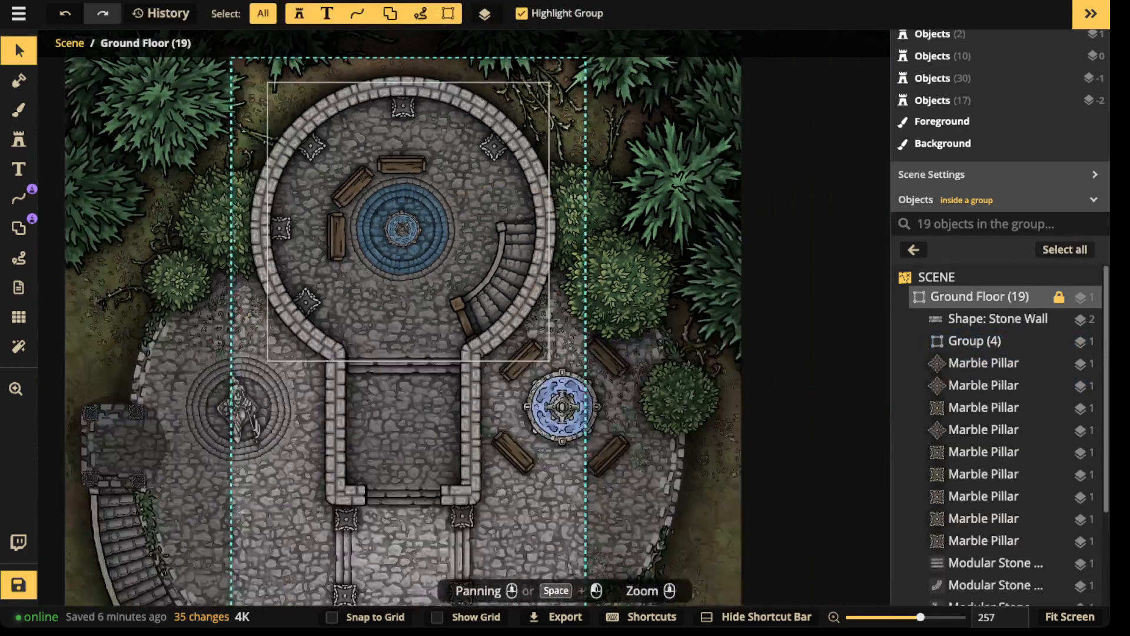
{"action": "left_click_drag", "start_coordinate": [321, 414], "coordinate": [364, 371]}
{"action": "left_click_drag", "start_coordinate": [447, 247], "coordinate": [511, 292]}
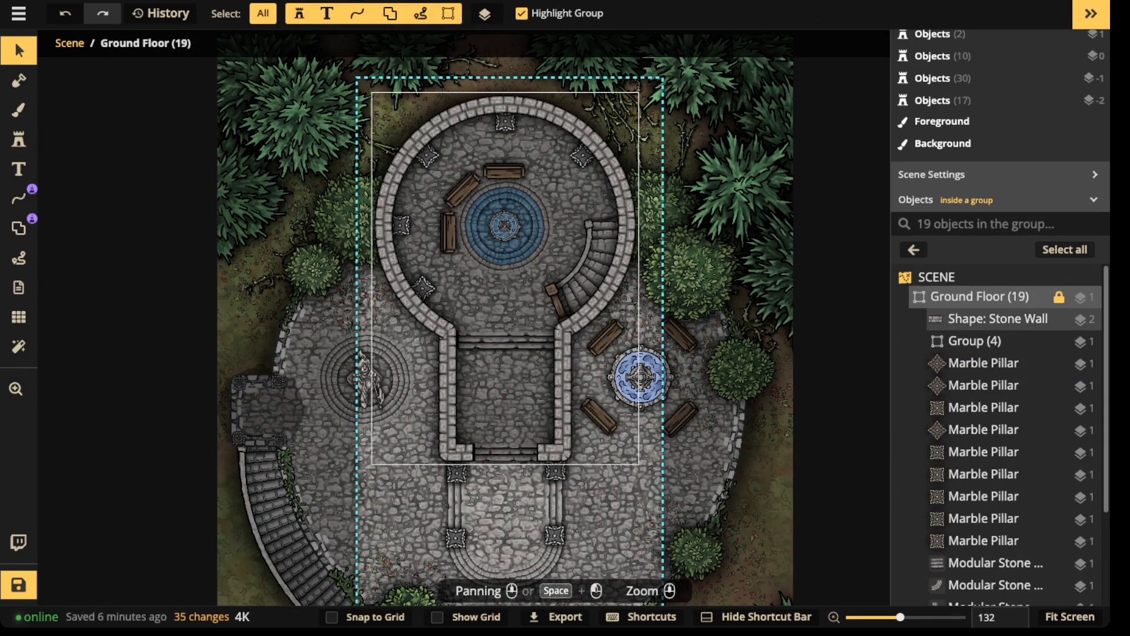
{"action": "left_click_drag", "start_coordinate": [530, 295], "coordinate": [421, 290]}
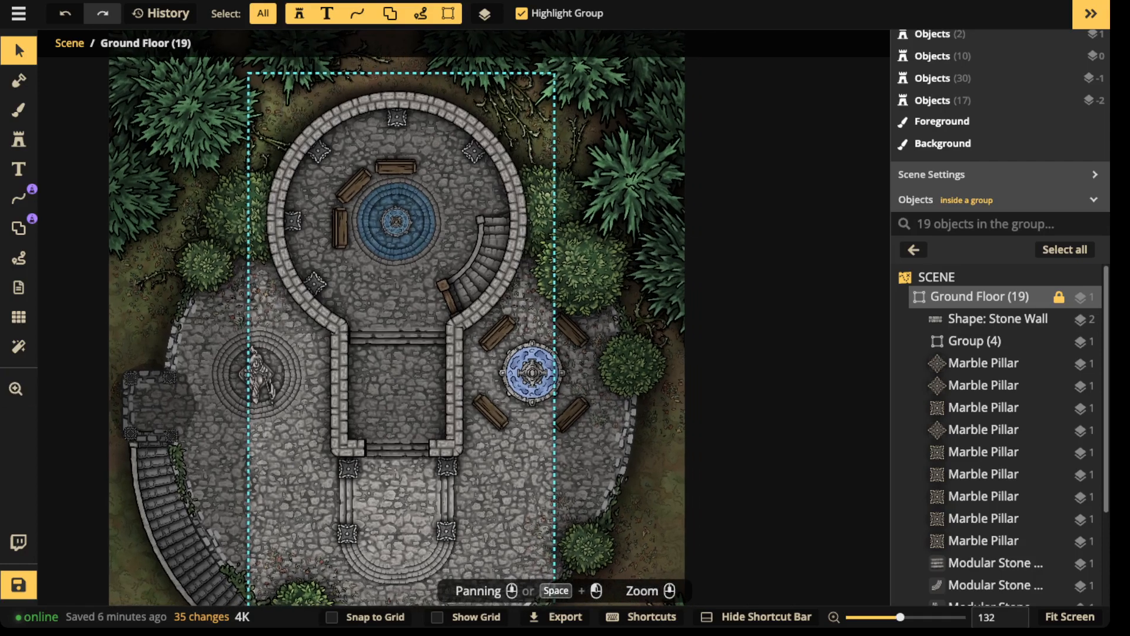
{"action": "key", "text": "Escape"}
{"action": "scroll", "coordinate": [432, 73], "scroll_direction": "down", "scroll_amount": 5}
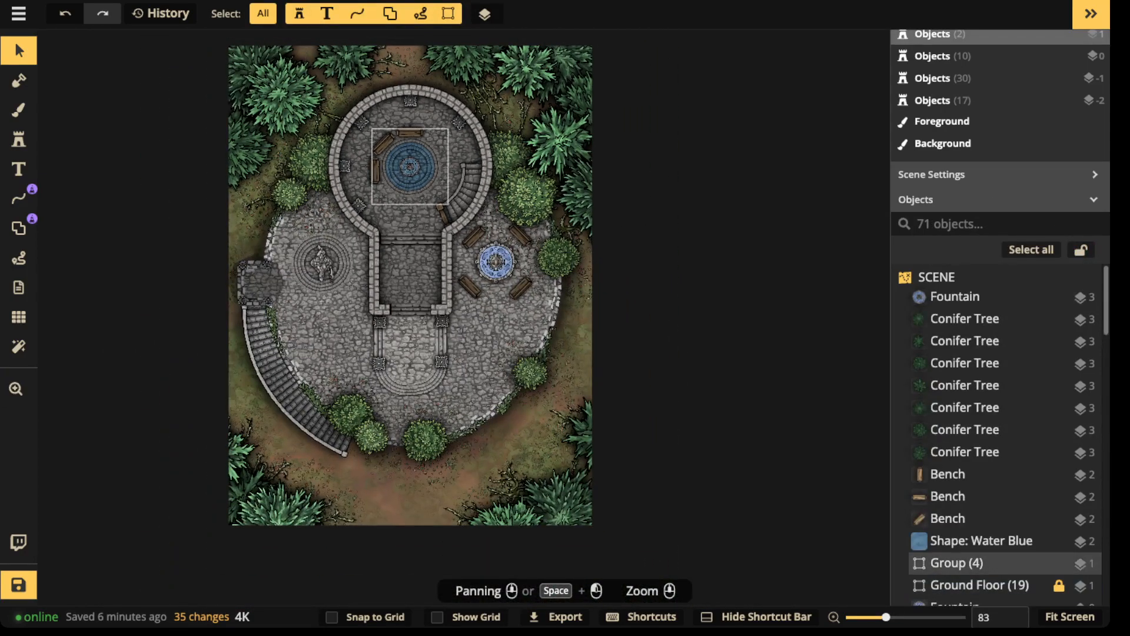
{"action": "scroll", "coordinate": [445, 152], "scroll_direction": "down", "scroll_amount": 1}
{"action": "left_click_drag", "start_coordinate": [444, 152], "coordinate": [412, 205]}
{"action": "scroll", "coordinate": [233, 182], "scroll_direction": "down", "scroll_amount": 1}
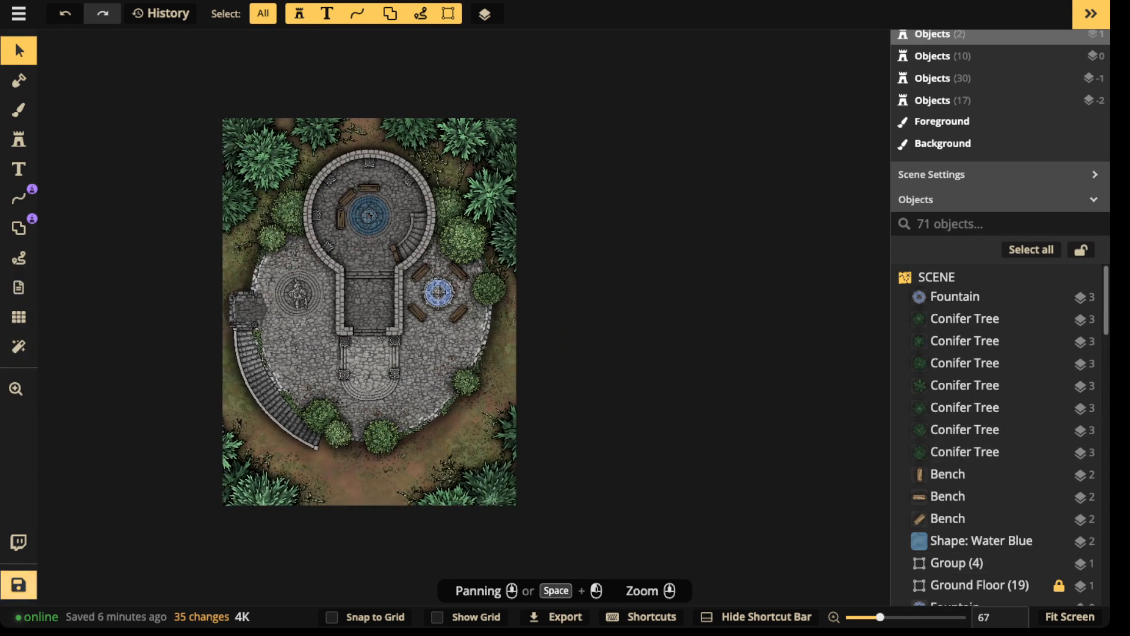
- Try to save the current map
{"action": "left_click", "coordinate": [18, 584]}
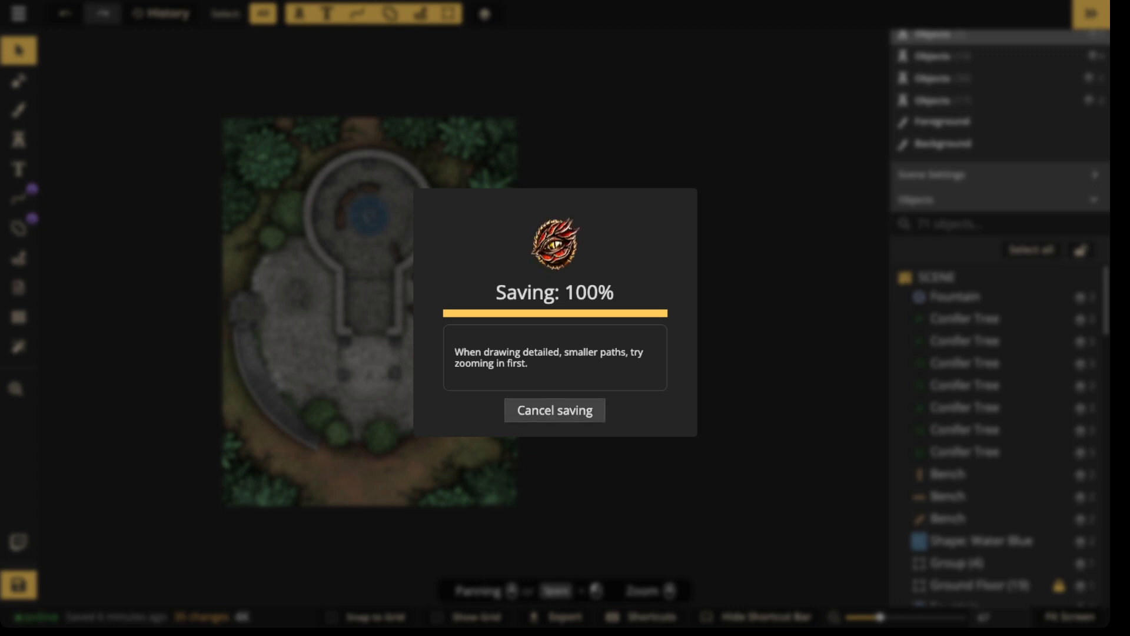
{"action": "left_click", "coordinate": [555, 410]}
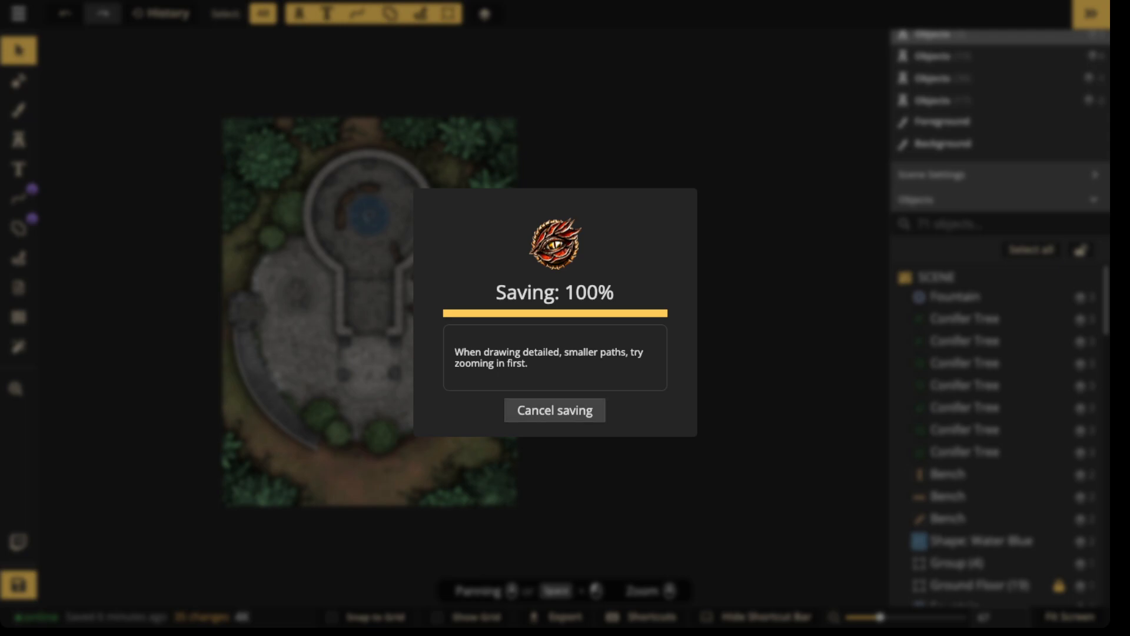
- Select a grid-snapped region 36 wide and 20 high for a new scene, extending the map eastward from its northwest corner
{"action": "left_click", "coordinate": [18, 316]}
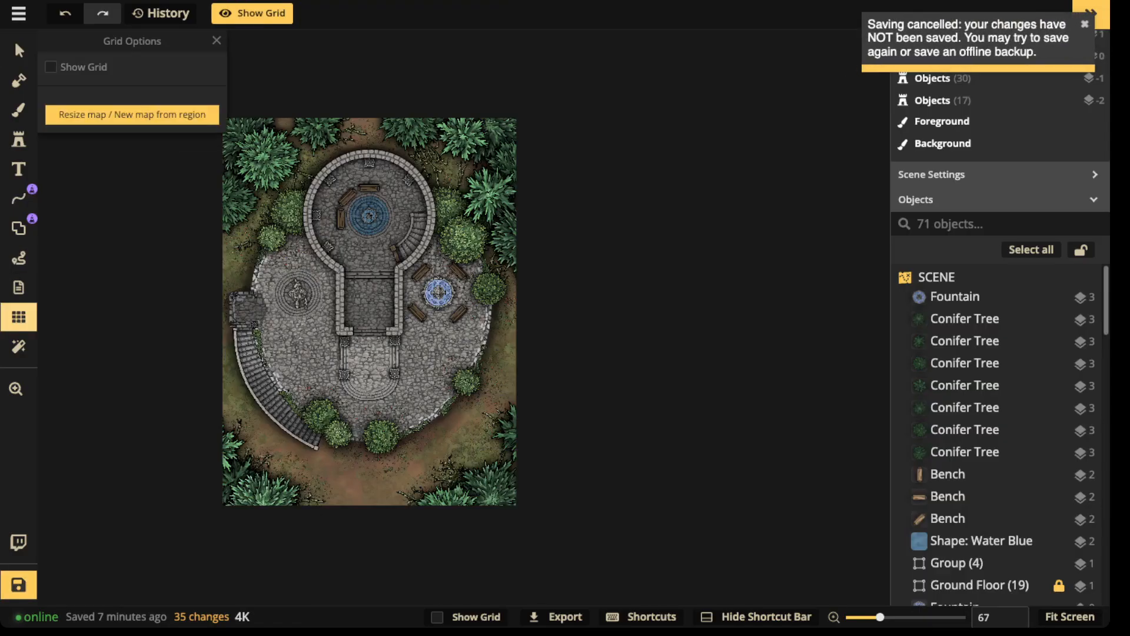
{"action": "left_click", "coordinate": [165, 114]}
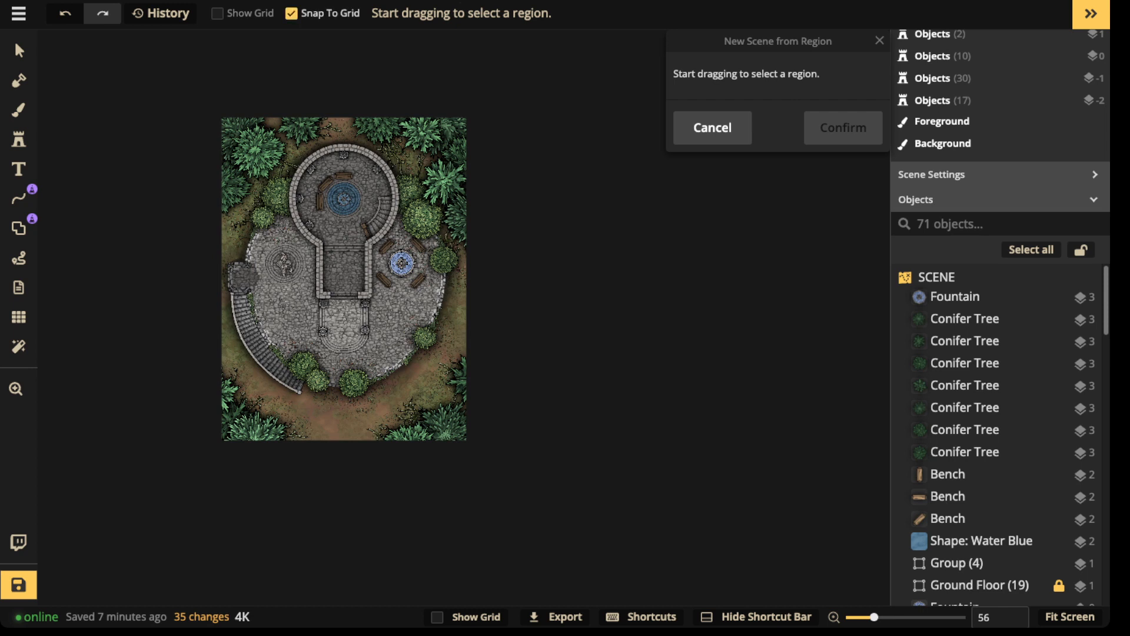
{"action": "left_click_drag", "start_coordinate": [221, 117], "coordinate": [809, 441]}
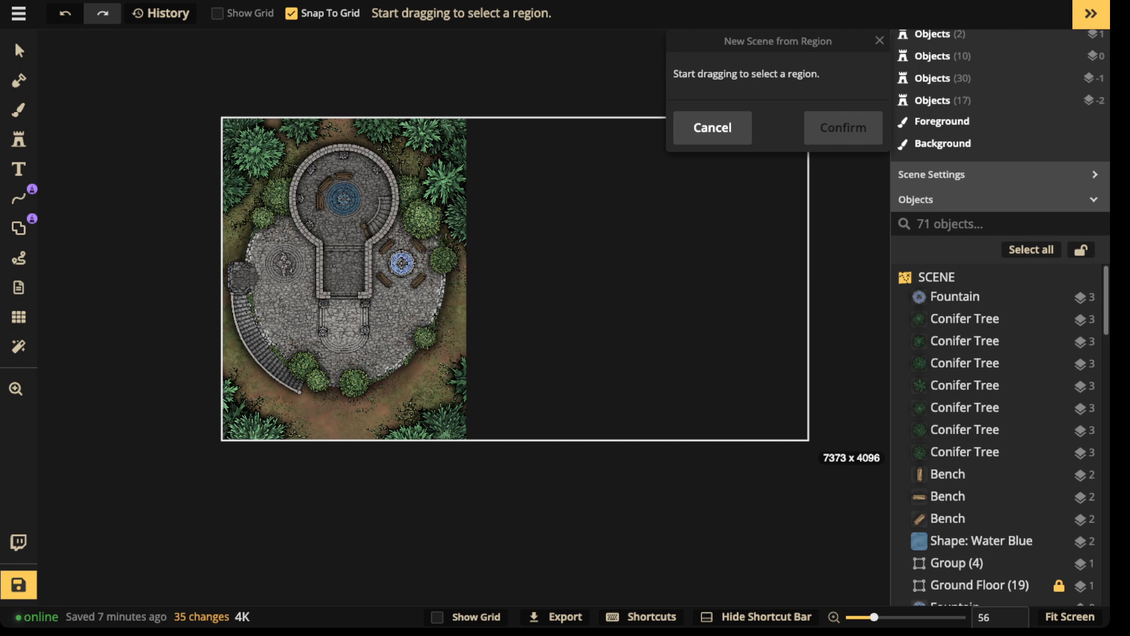
{"action": "left_click_drag", "start_coordinate": [809, 439], "coordinate": [809, 440]}
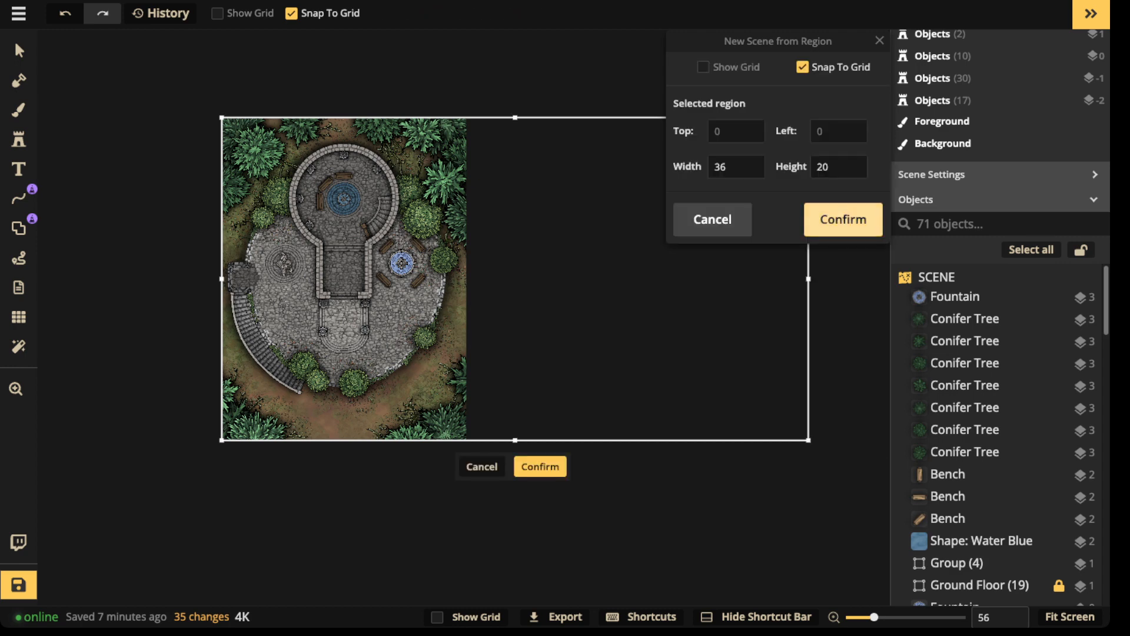
- Save the current map, create the new map from the selected region, and dismiss the resize notice
{"action": "left_click", "coordinate": [843, 219]}
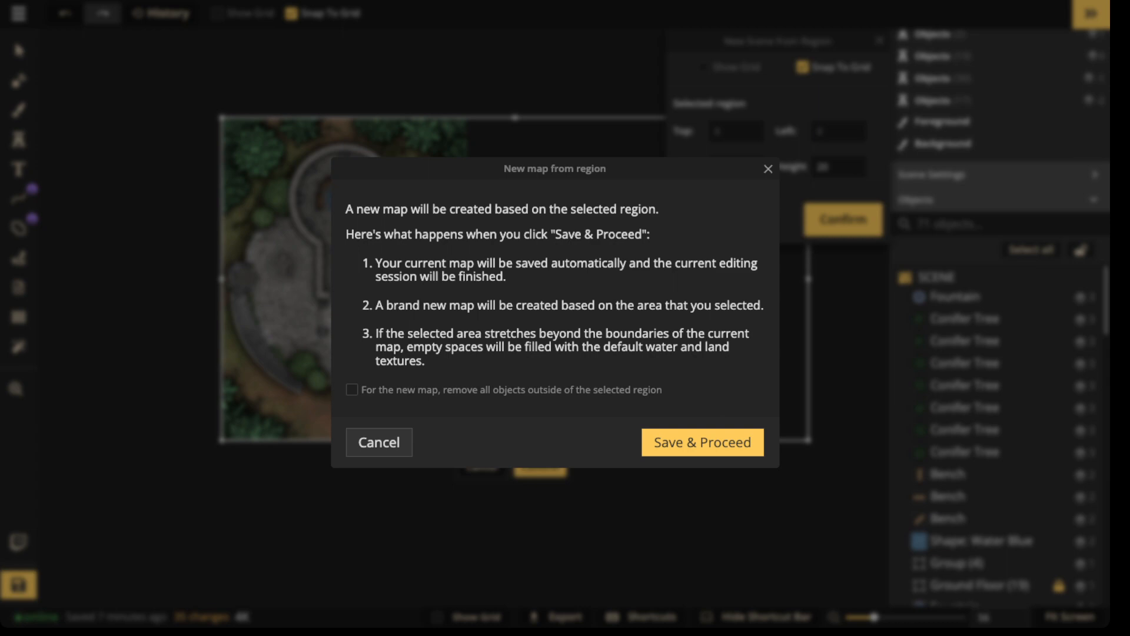
{"action": "left_click", "coordinate": [702, 442]}
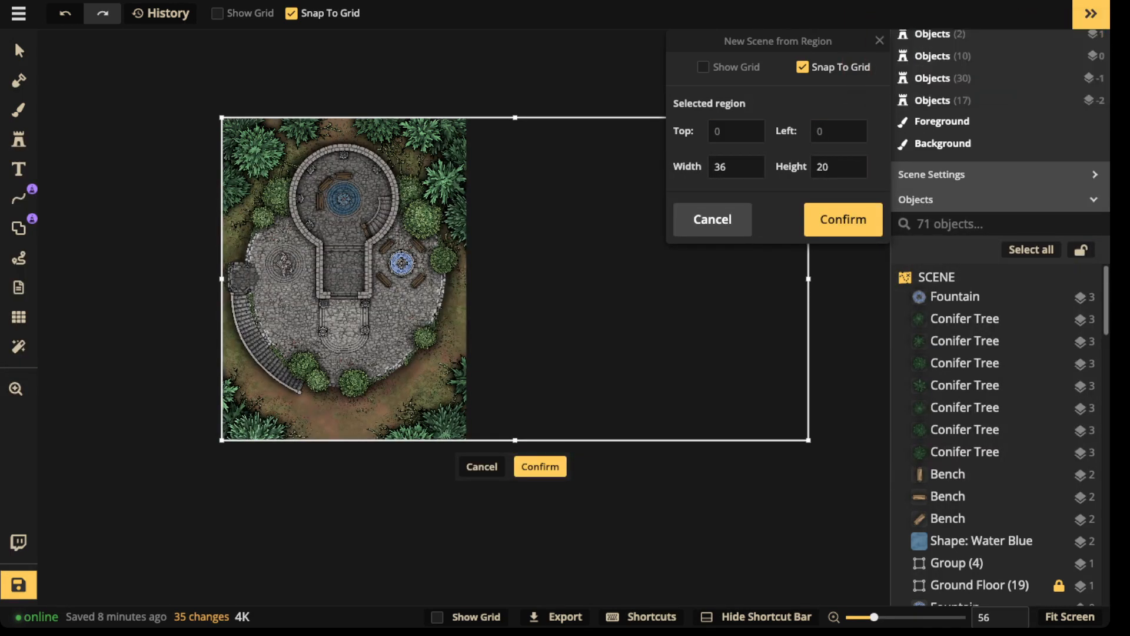
{"action": "key", "text": "Return"}
{"action": "left_click", "coordinate": [351, 389]}
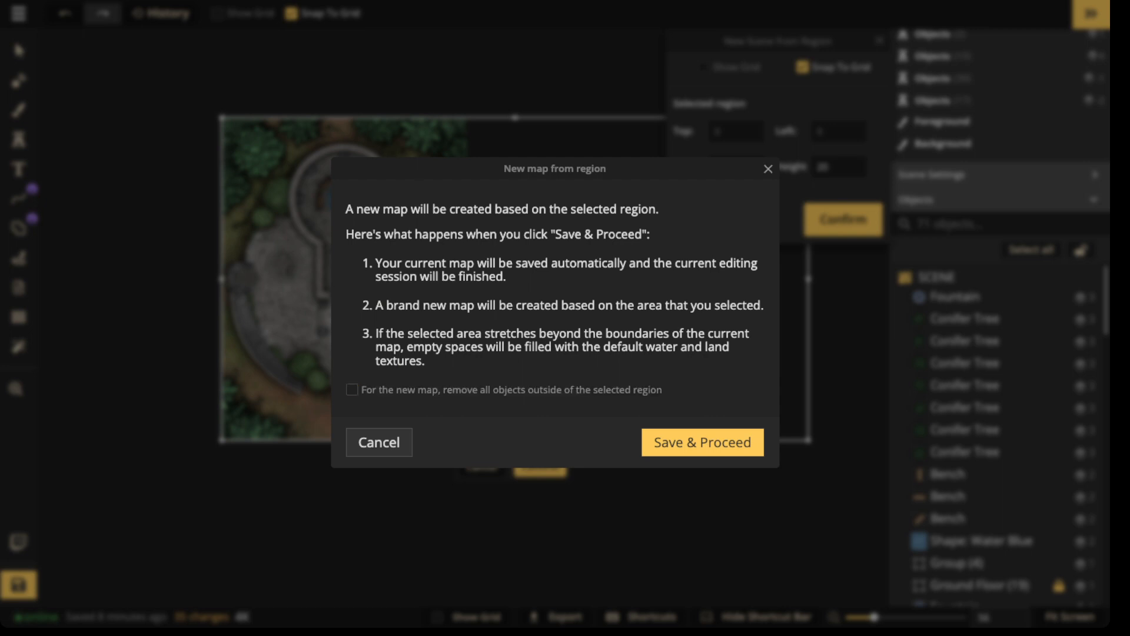
{"action": "left_click", "coordinate": [701, 442]}
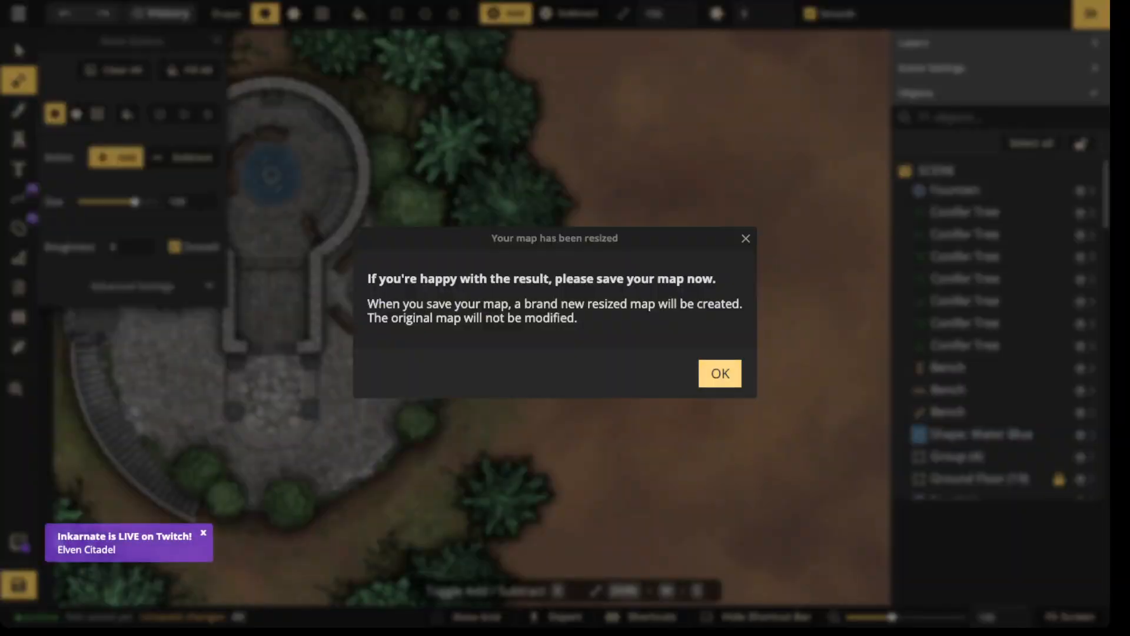
{"action": "left_click", "coordinate": [720, 372]}
{"action": "left_click_drag", "start_coordinate": [607, 337], "coordinate": [530, 325]}
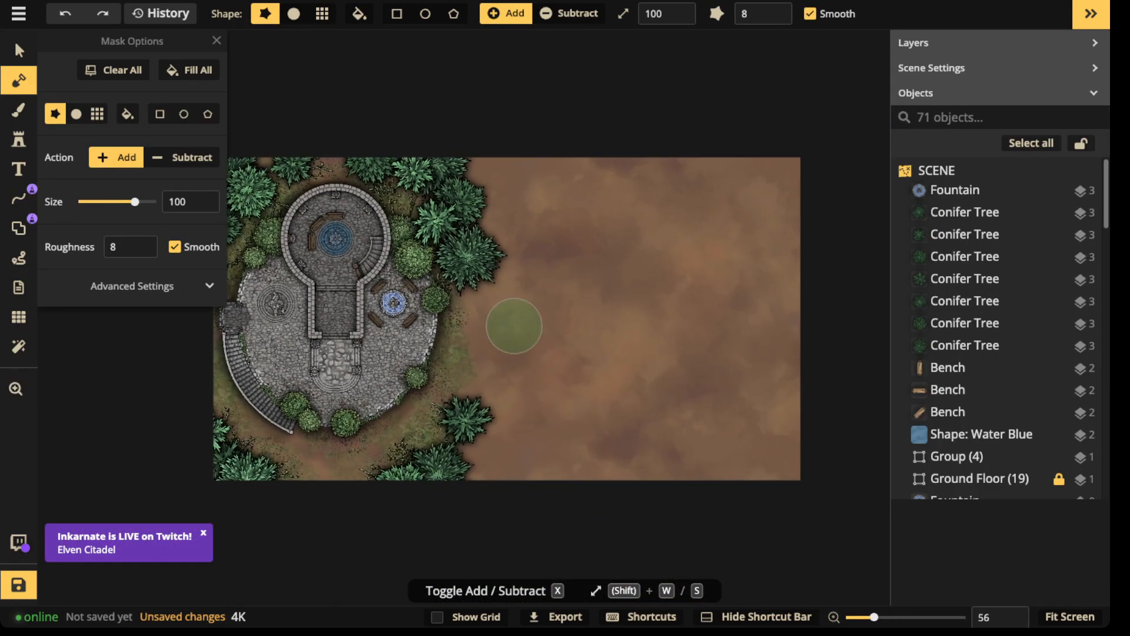
{"action": "left_click", "coordinate": [160, 114]}
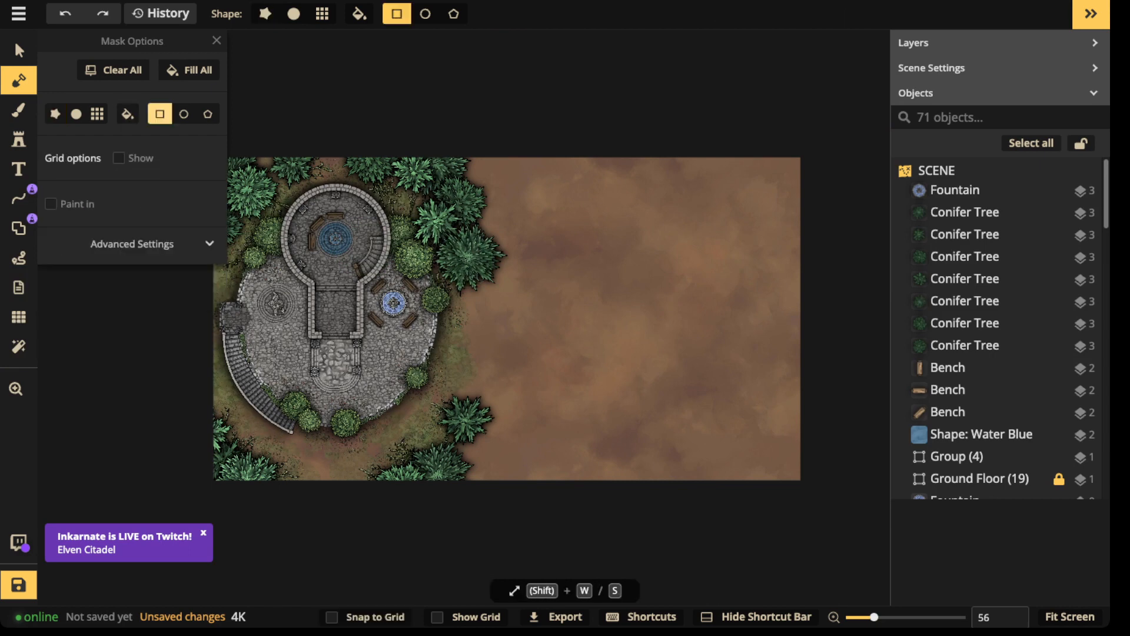
{"action": "left_click", "coordinate": [113, 70]}
{"action": "key", "text": "ctrl+z"}
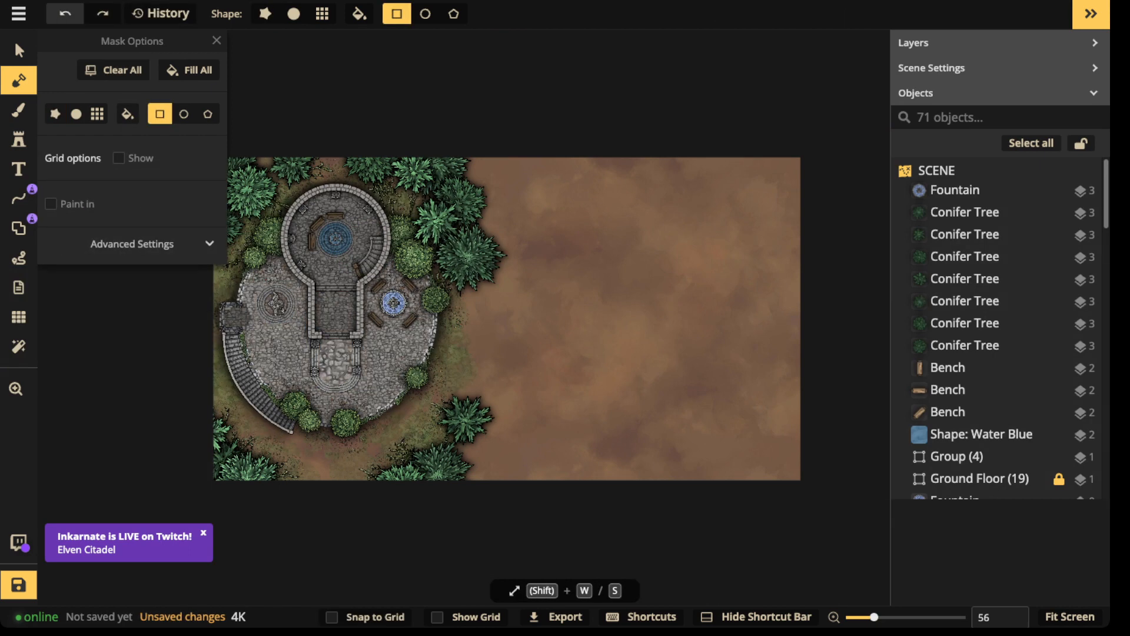
- Fill the empty area east of the existing map with solid black (000000) on the background layer, using a rectangular brush area
{"action": "key", "text": "b"}
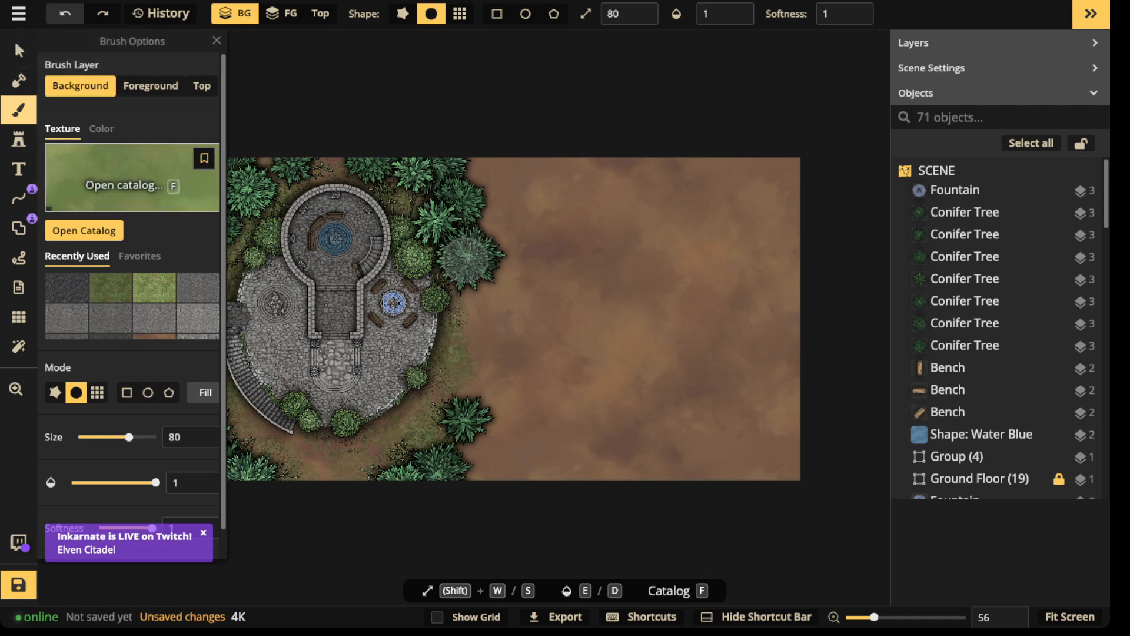
{"action": "left_click", "coordinate": [101, 128]}
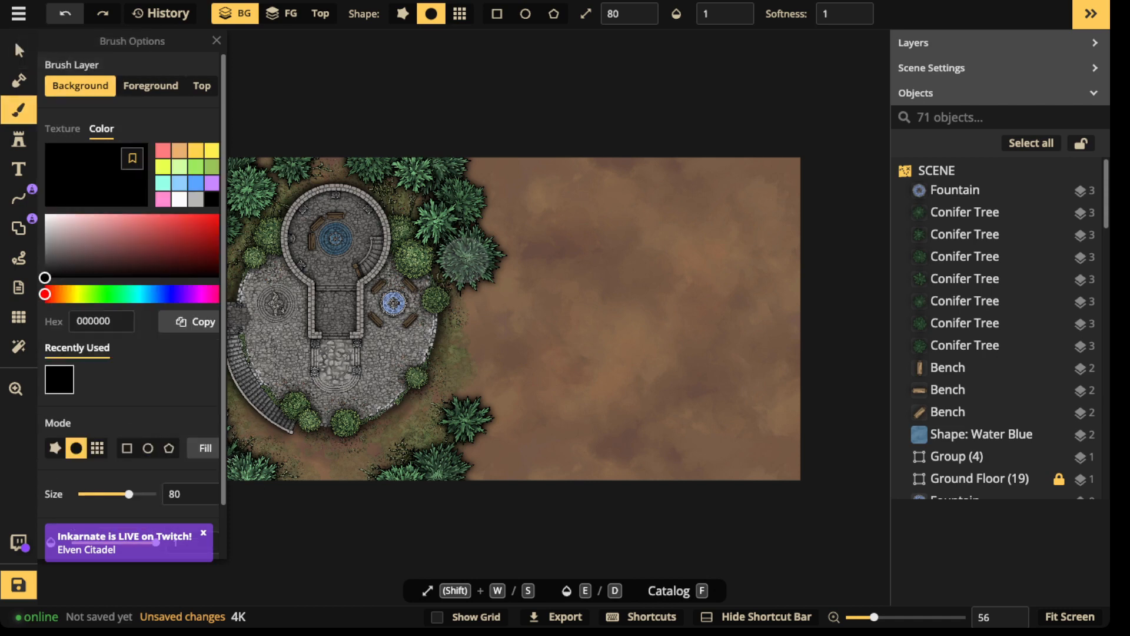
{"action": "left_click", "coordinate": [497, 14]}
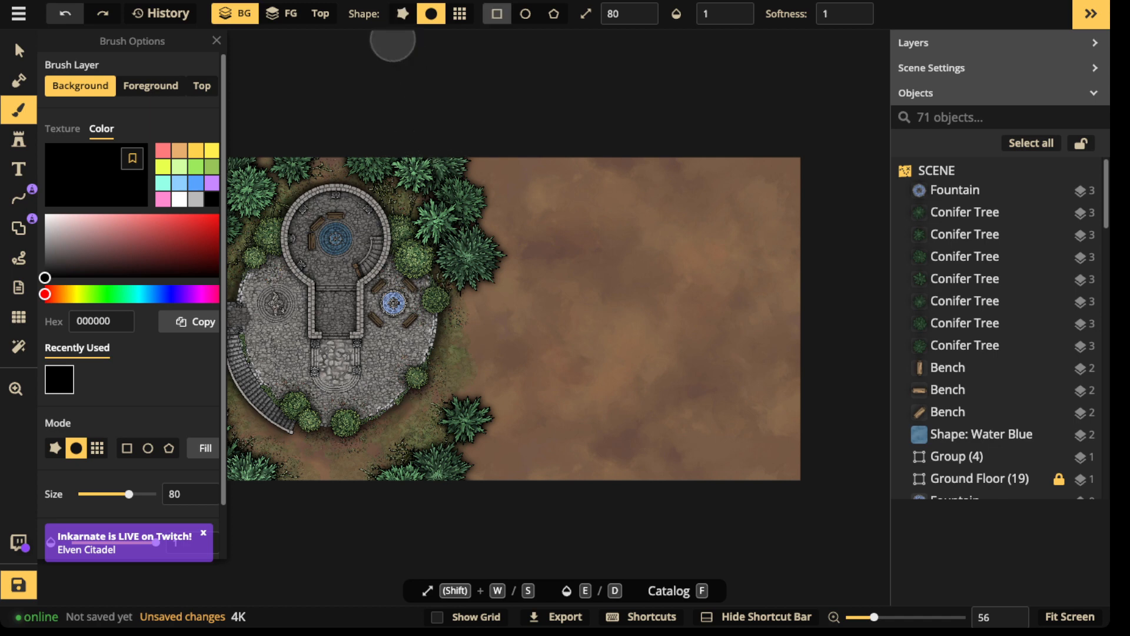
{"action": "left_click_drag", "start_coordinate": [464, 112], "coordinate": [890, 535]}
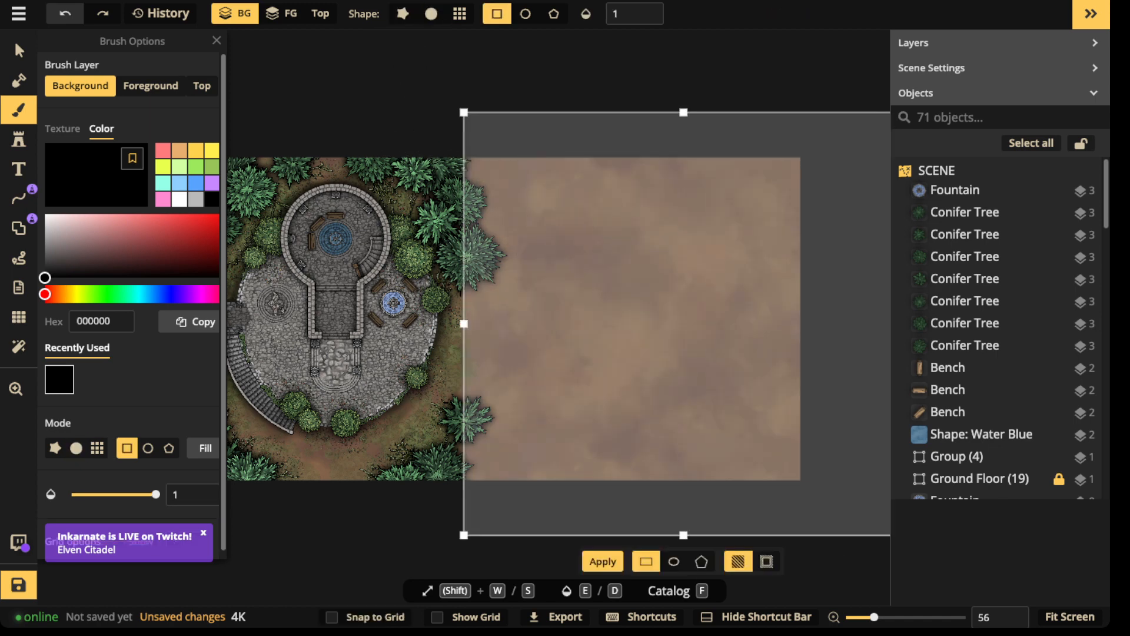
{"action": "left_click", "coordinate": [602, 561]}
{"action": "scroll", "coordinate": [512, 265], "scroll_direction": "down", "scroll_amount": 1}
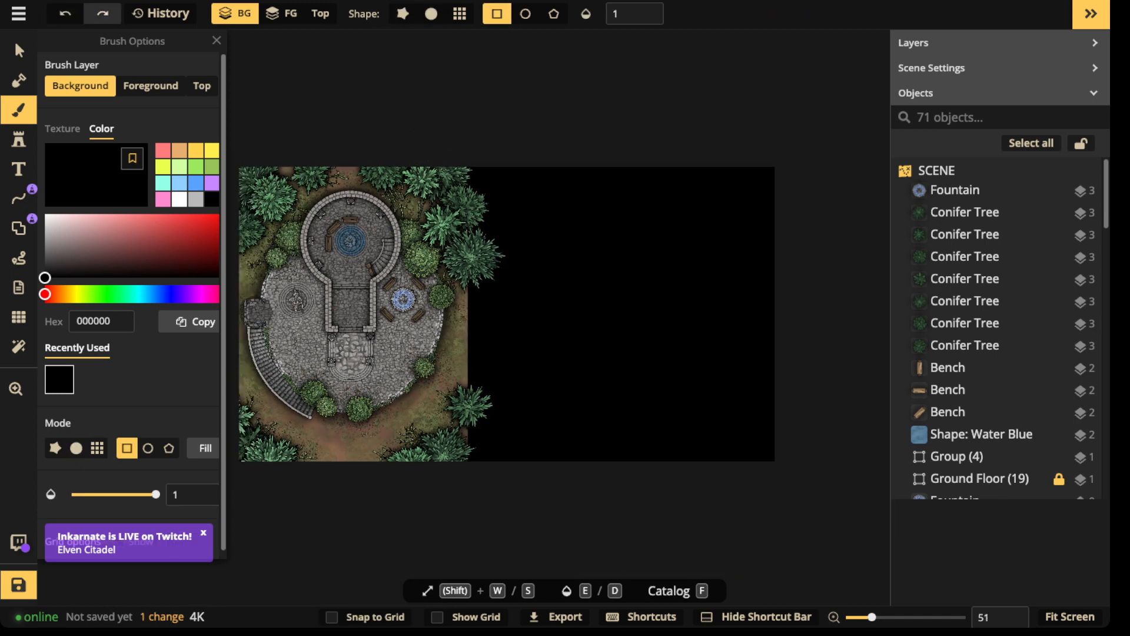
- Copy the Ground Floor group and paste the duplicate onto the black area
{"action": "left_click", "coordinate": [977, 478]}
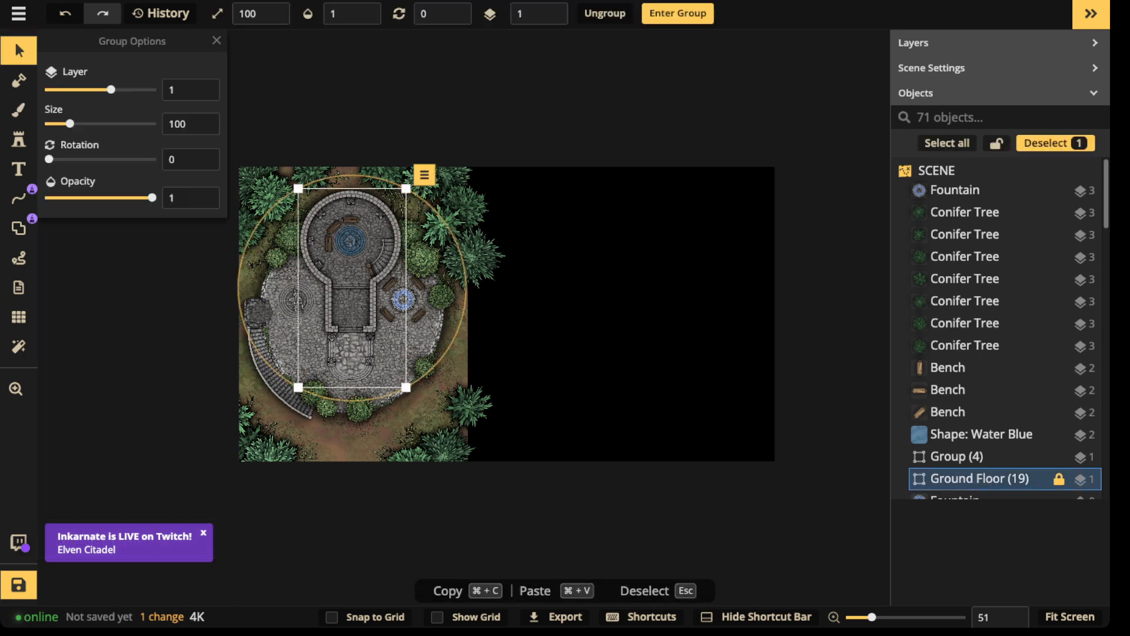
{"action": "key", "text": "super+c"}
{"action": "key", "text": "super+v"}
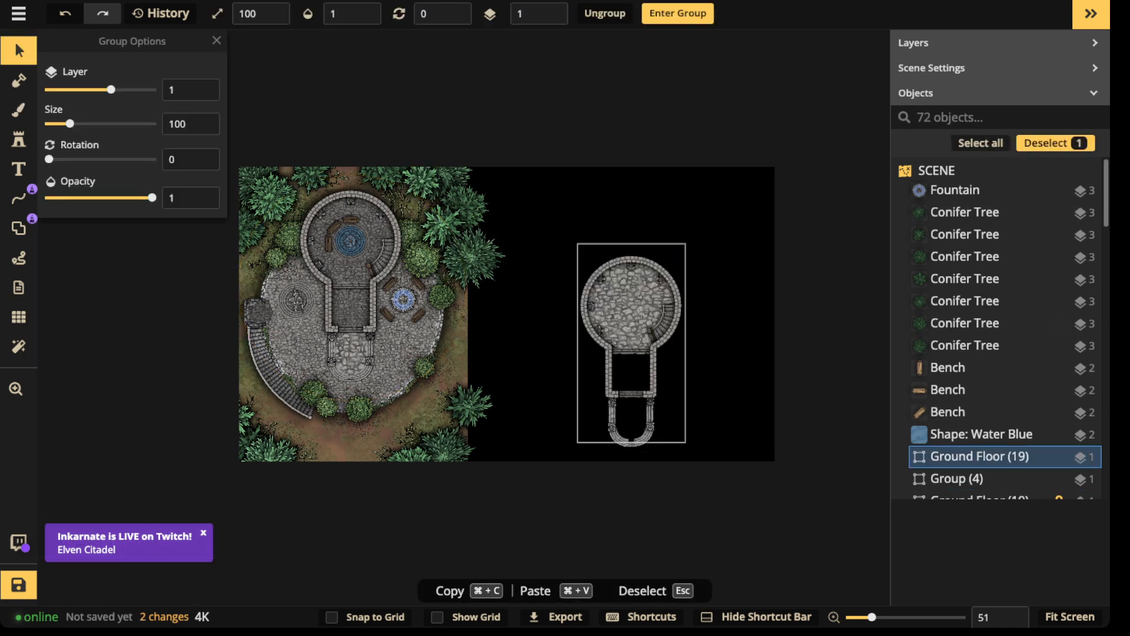
- Inside the duplicated Ground Floor group, delete the straight steps and both marble pillars on the porch's west side
{"action": "double_click", "coordinate": [607, 321]}
{"action": "scroll", "coordinate": [607, 321], "scroll_direction": "up", "scroll_amount": 5}
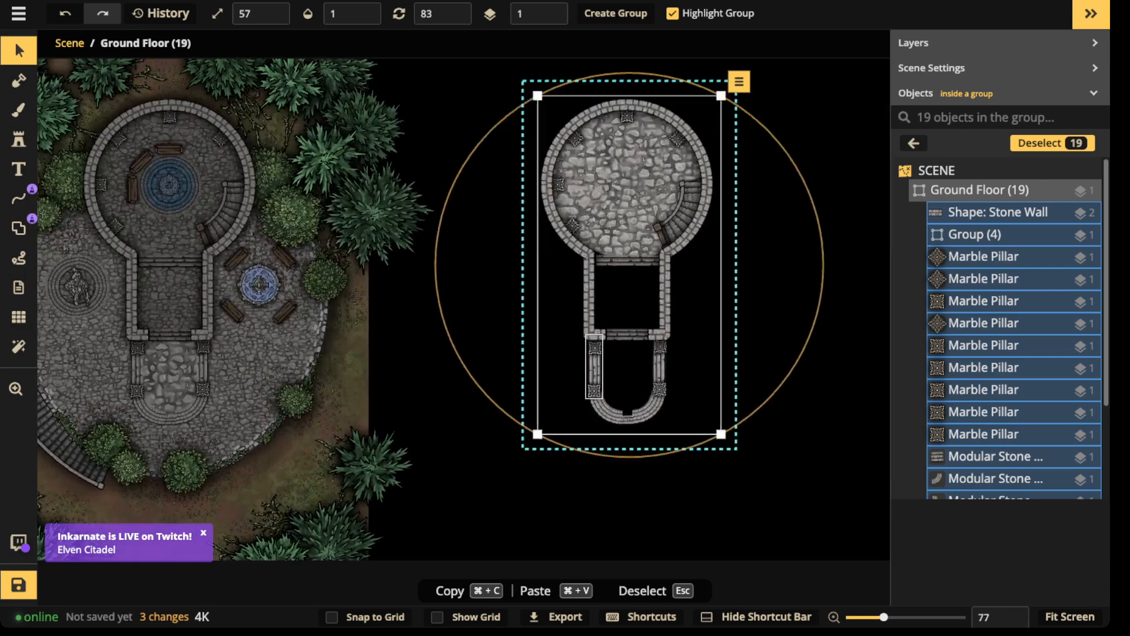
{"action": "left_click", "coordinate": [594, 369]}
{"action": "key", "text": "Delete"}
{"action": "scroll", "coordinate": [595, 390], "scroll_direction": "up", "scroll_amount": 2}
{"action": "left_click", "coordinate": [594, 391]}
{"action": "key", "text": "Delete"}
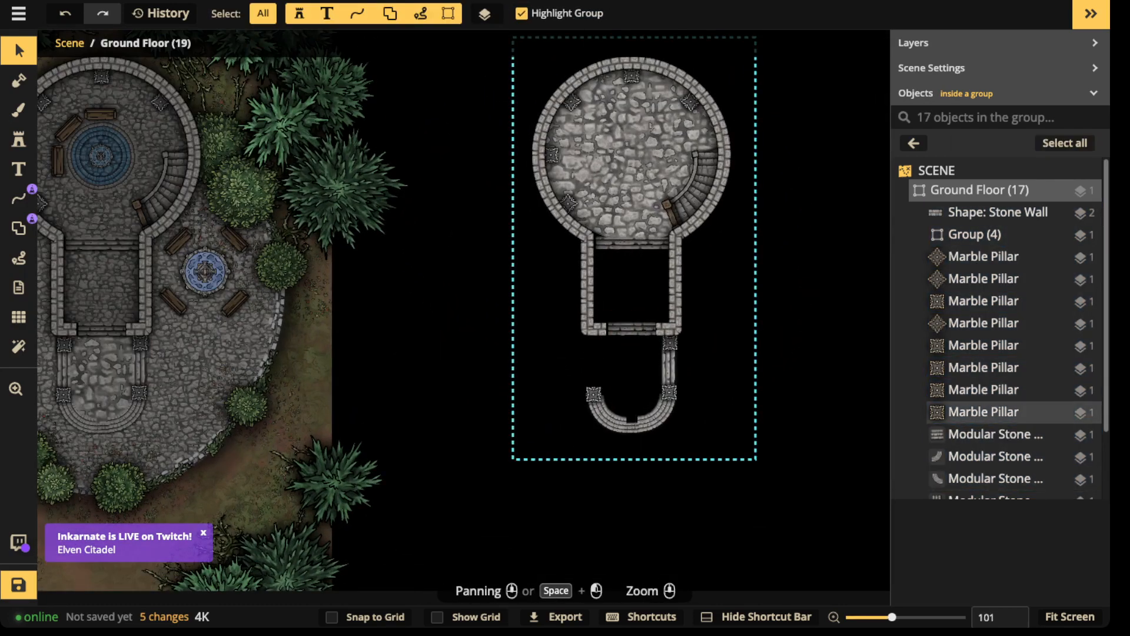
{"action": "left_click", "coordinate": [594, 342]}
{"action": "key", "text": "Delete"}
- Delete the three step pieces forming the curved southern end of the copied porch
{"action": "left_click", "coordinate": [601, 415]}
{"action": "key", "text": "Delete"}
{"action": "left_click", "coordinate": [630, 427]}
{"action": "key", "text": "Delete"}
{"action": "left_click", "coordinate": [658, 416]}
{"action": "key", "text": "Delete"}
- Delete the copied porch's east pillars and straight steps, along with the steps in the corridor's southern doorway
{"action": "left_click", "coordinate": [669, 392]}
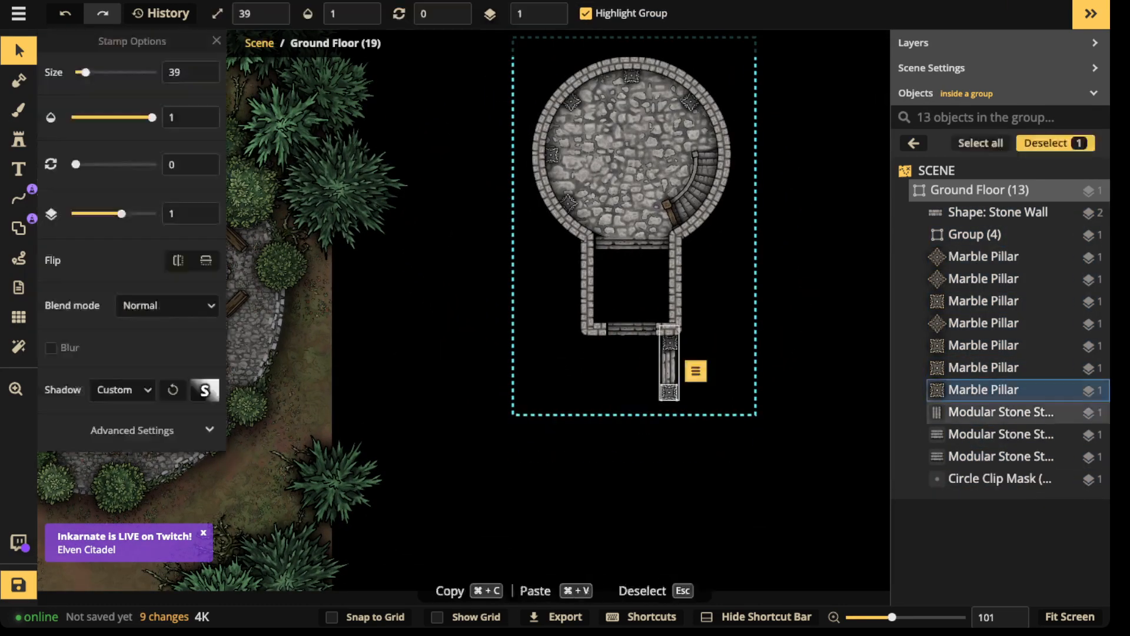
{"action": "key", "text": "Delete"}
{"action": "left_click", "coordinate": [668, 367]}
{"action": "key", "text": "Delete"}
{"action": "left_click", "coordinate": [669, 343]}
{"action": "key", "text": "Delete"}
{"action": "left_click", "coordinate": [631, 328]}
{"action": "key", "text": "Delete"}
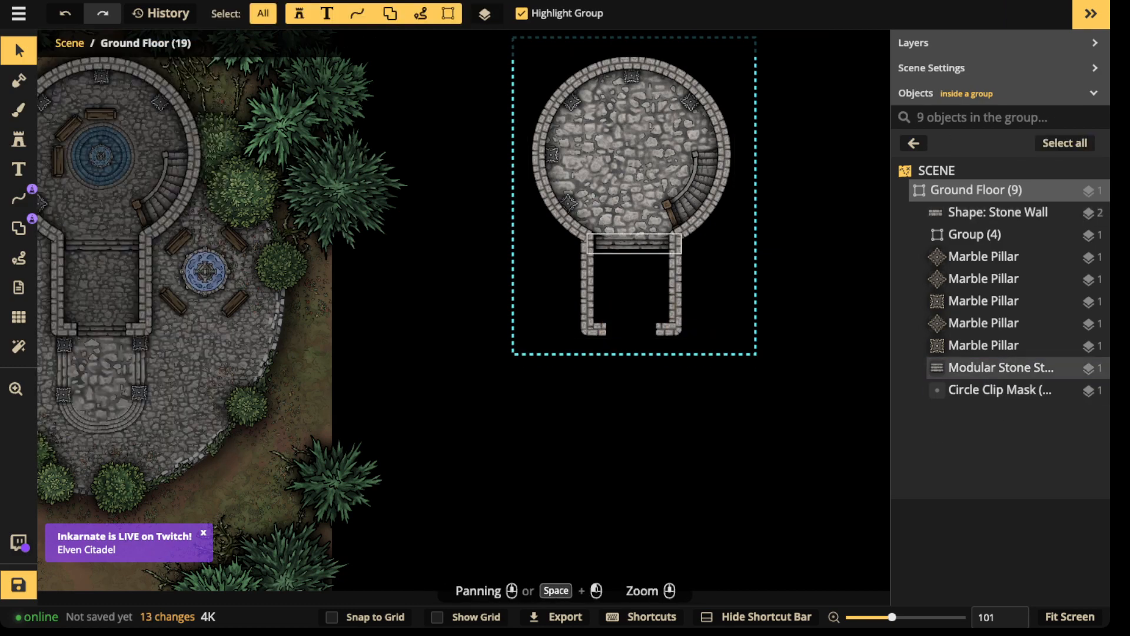
- Delete the five marble pillars along the wall of the copied circular room
{"action": "left_click", "coordinate": [631, 244]}
{"action": "scroll", "coordinate": [631, 244], "scroll_direction": "up", "scroll_amount": 5}
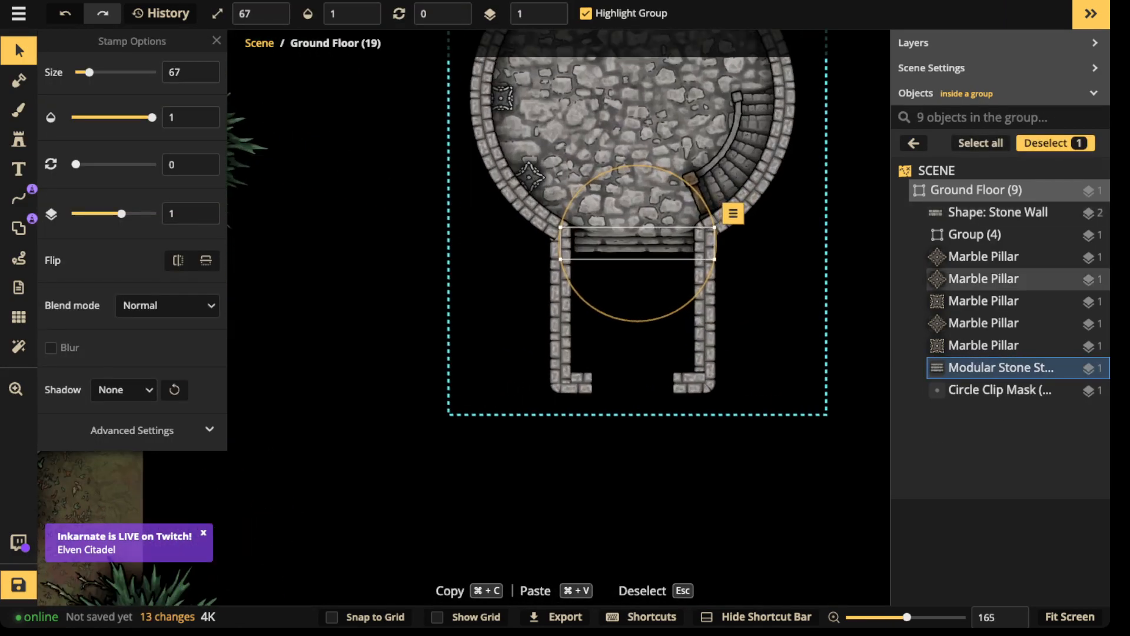
{"action": "left_click", "coordinate": [528, 178]}
{"action": "left_click_drag", "start_coordinate": [530, 206], "coordinate": [499, 386]}
{"action": "key", "text": "Delete"}
{"action": "left_click", "coordinate": [472, 278]}
{"action": "key", "text": "Delete"}
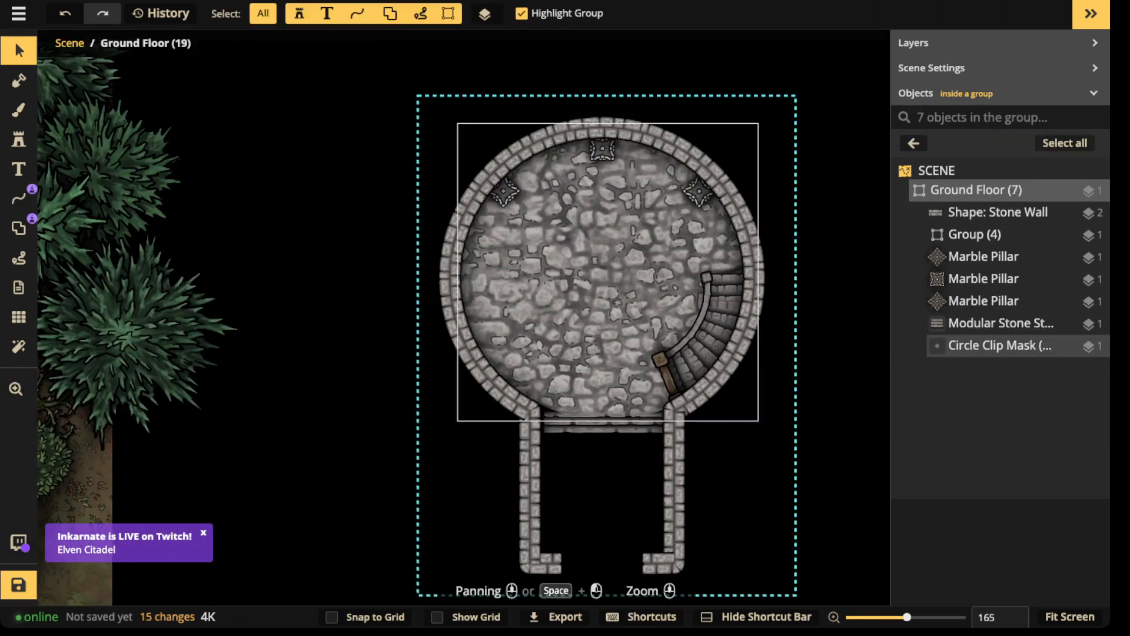
{"action": "left_click", "coordinate": [503, 190]}
{"action": "key", "text": "Delete"}
{"action": "left_click", "coordinate": [602, 150]}
{"action": "key", "text": "Delete"}
{"action": "left_click", "coordinate": [699, 192]}
{"action": "key", "text": "Delete"}
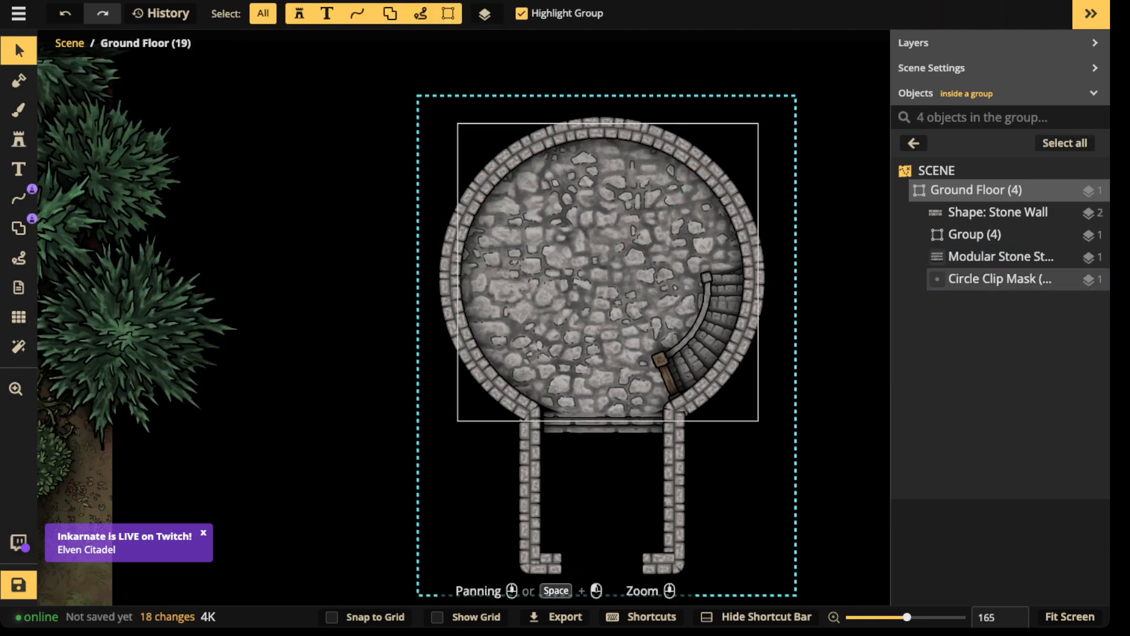
- Move the curved staircase group to the circular room's southwest wall and rotate it to 117 degrees
{"action": "left_click", "coordinate": [709, 330]}
{"action": "left_click_drag", "start_coordinate": [709, 330], "coordinate": [609, 326]}
{"action": "left_click_drag", "start_coordinate": [666, 244], "coordinate": [689, 399]}
{"action": "left_click_drag", "start_coordinate": [609, 330], "coordinate": [501, 343]}
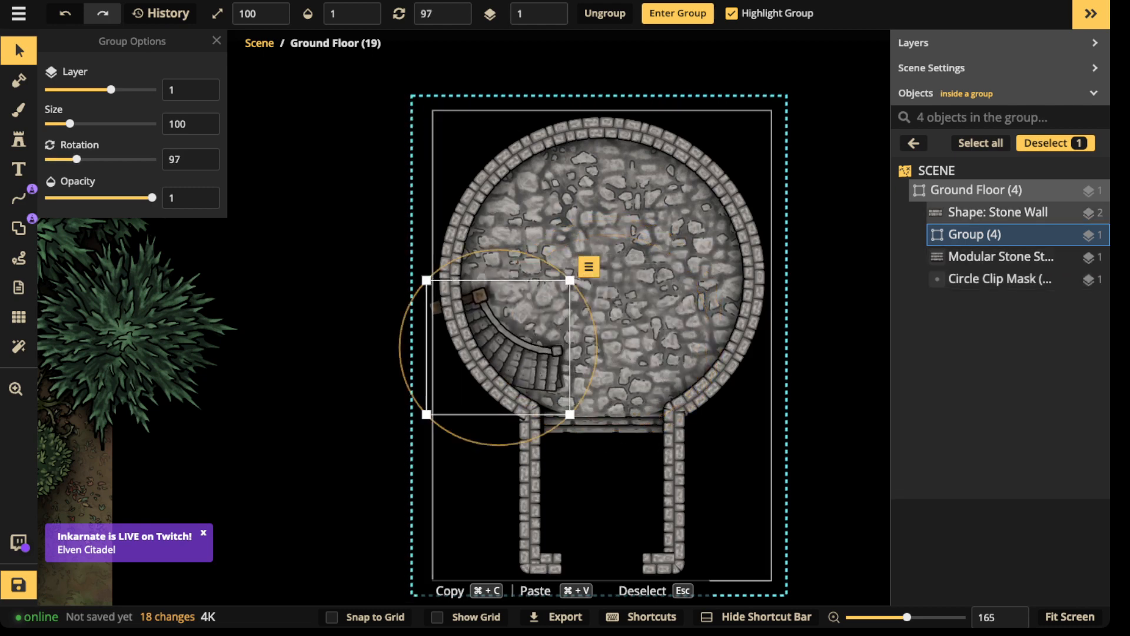
{"action": "left_click_drag", "start_coordinate": [558, 266], "coordinate": [581, 293]}
{"action": "left_click_drag", "start_coordinate": [504, 337], "coordinate": [505, 329]}
{"action": "left_click_drag", "start_coordinate": [581, 294], "coordinate": [578, 288]}
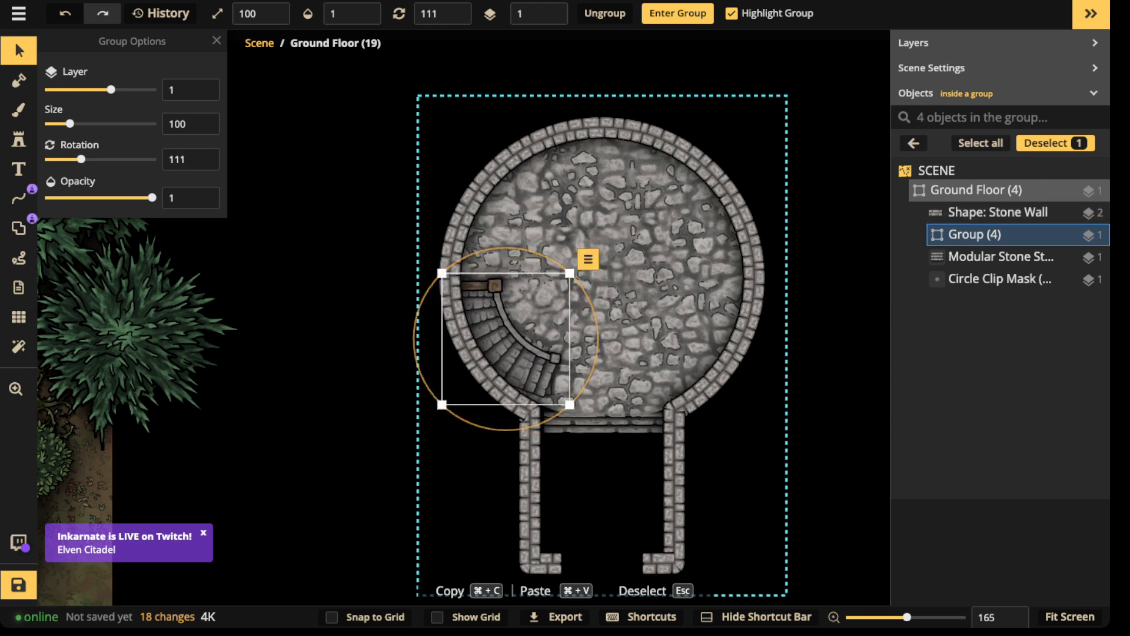
{"action": "left_click_drag", "start_coordinate": [504, 337], "coordinate": [501, 341]}
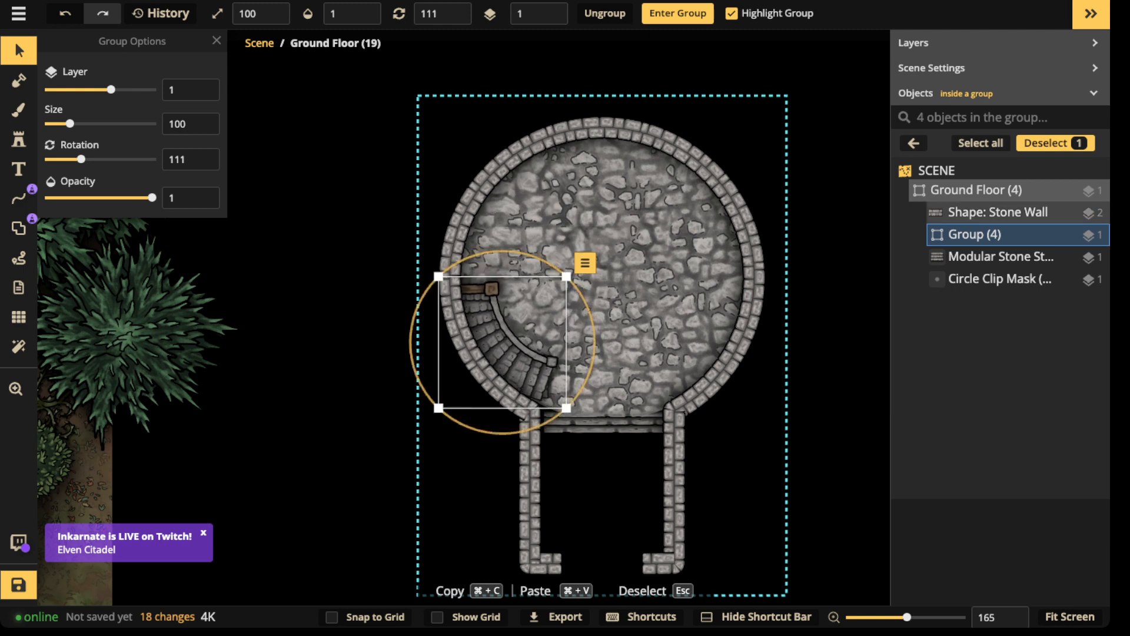
{"action": "left_click_drag", "start_coordinate": [579, 290], "coordinate": [584, 298]}
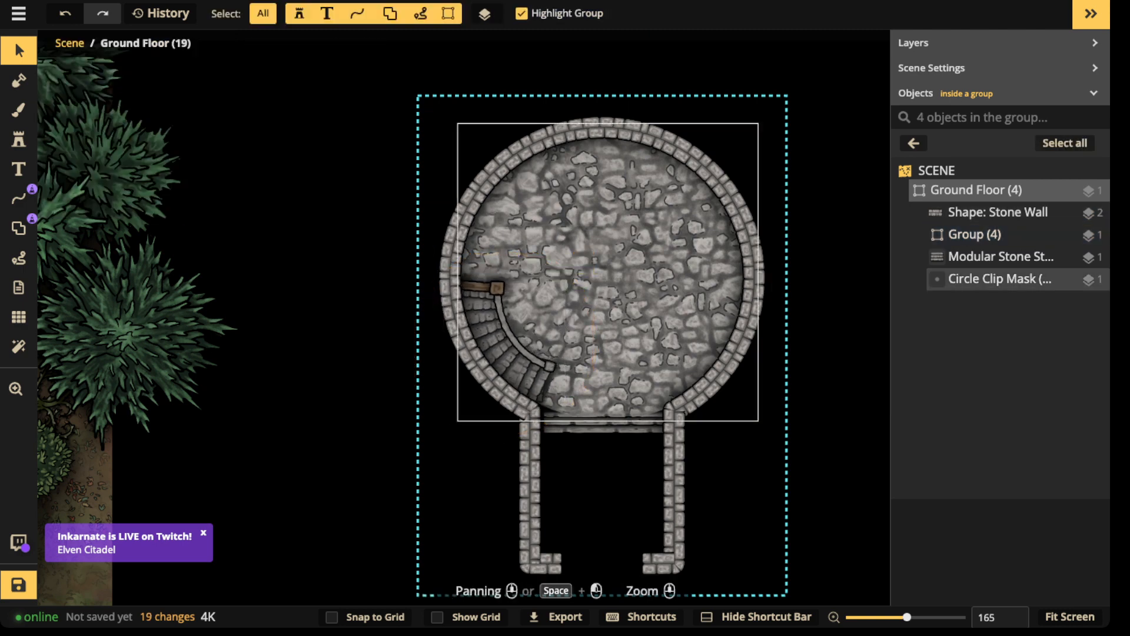
{"action": "key", "text": "Escape"}
- Move the wooden wall piece to the southern end of the curved staircase inside its group and rotate it to 24 degrees
{"action": "left_click", "coordinate": [518, 327]}
{"action": "scroll", "coordinate": [518, 327], "scroll_direction": "down", "scroll_amount": 4}
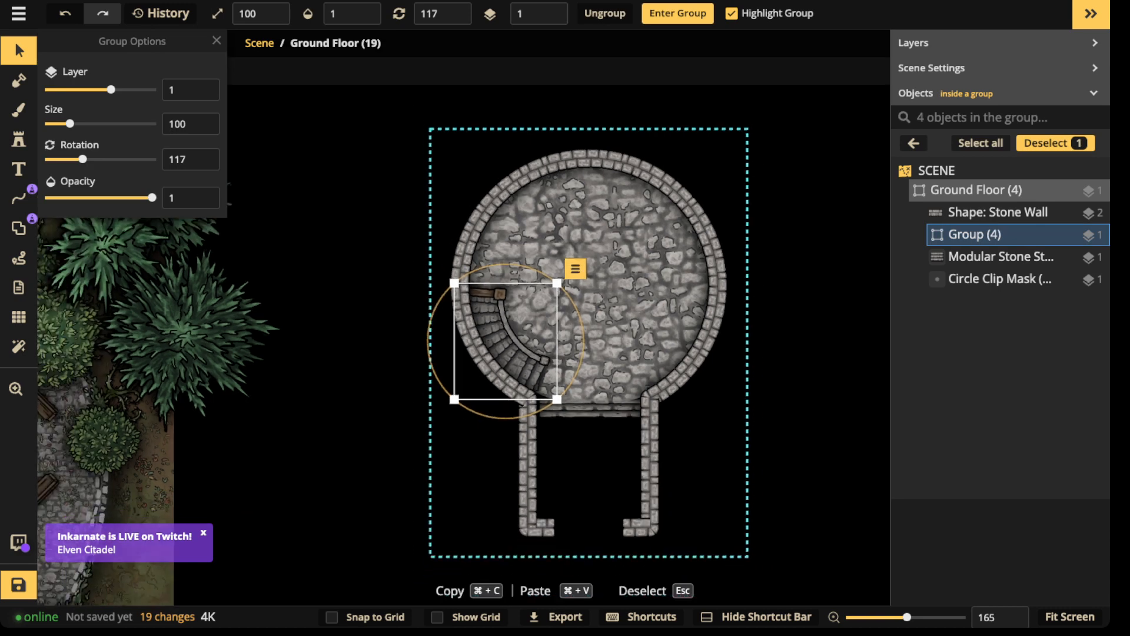
{"action": "double_click", "coordinate": [506, 312]}
{"action": "left_click", "coordinate": [492, 297]}
{"action": "scroll", "coordinate": [484, 298], "scroll_direction": "up", "scroll_amount": 2}
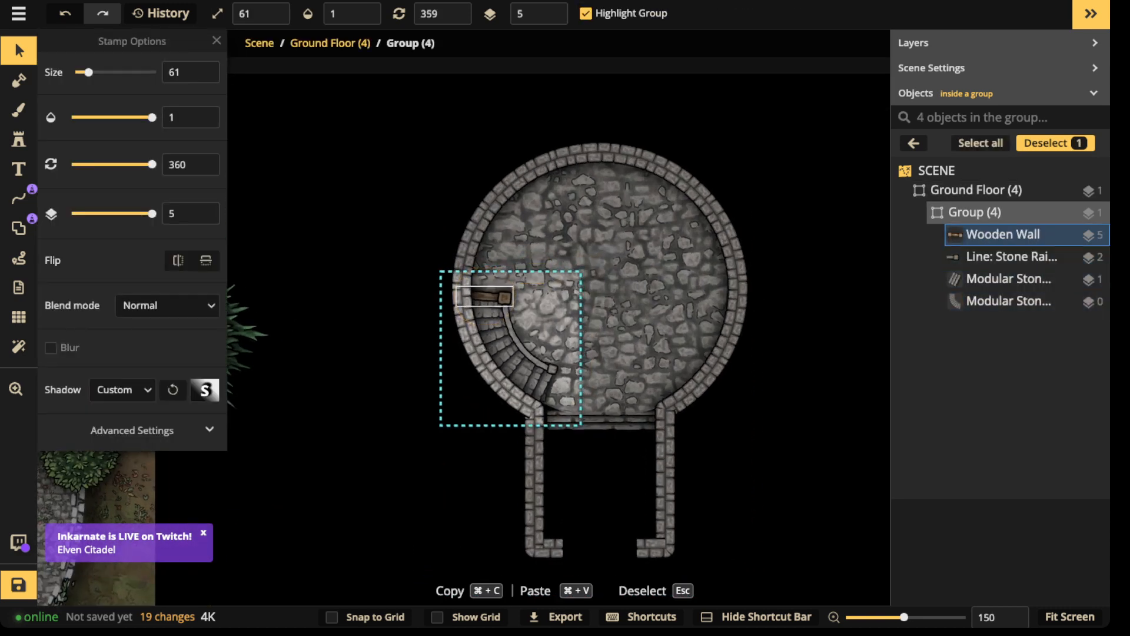
{"action": "left_click_drag", "start_coordinate": [485, 298], "coordinate": [524, 384]}
{"action": "scroll", "coordinate": [524, 383], "scroll_direction": "up", "scroll_amount": 5}
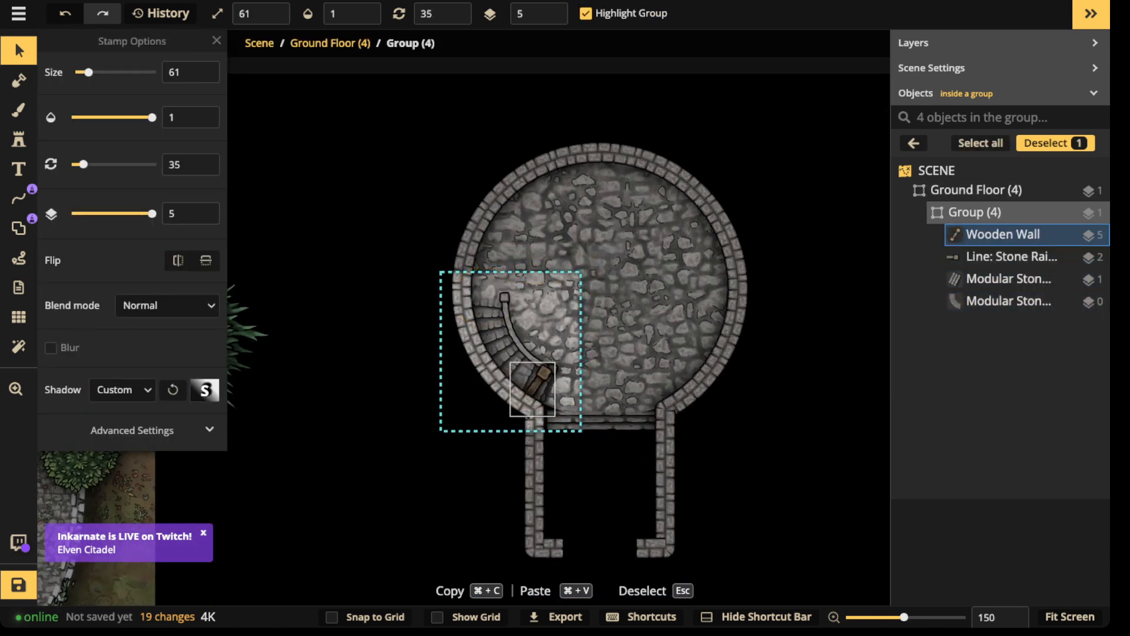
{"action": "scroll", "coordinate": [540, 387], "scroll_direction": "down", "scroll_amount": 2}
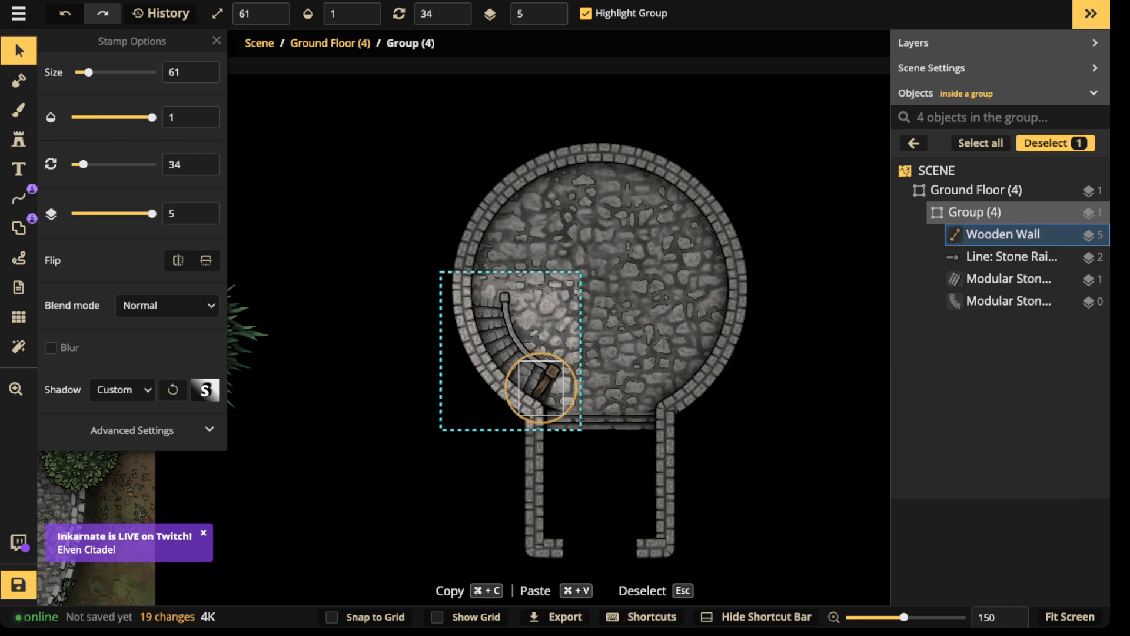
{"action": "scroll", "coordinate": [540, 388], "scroll_direction": "down", "scroll_amount": 1}
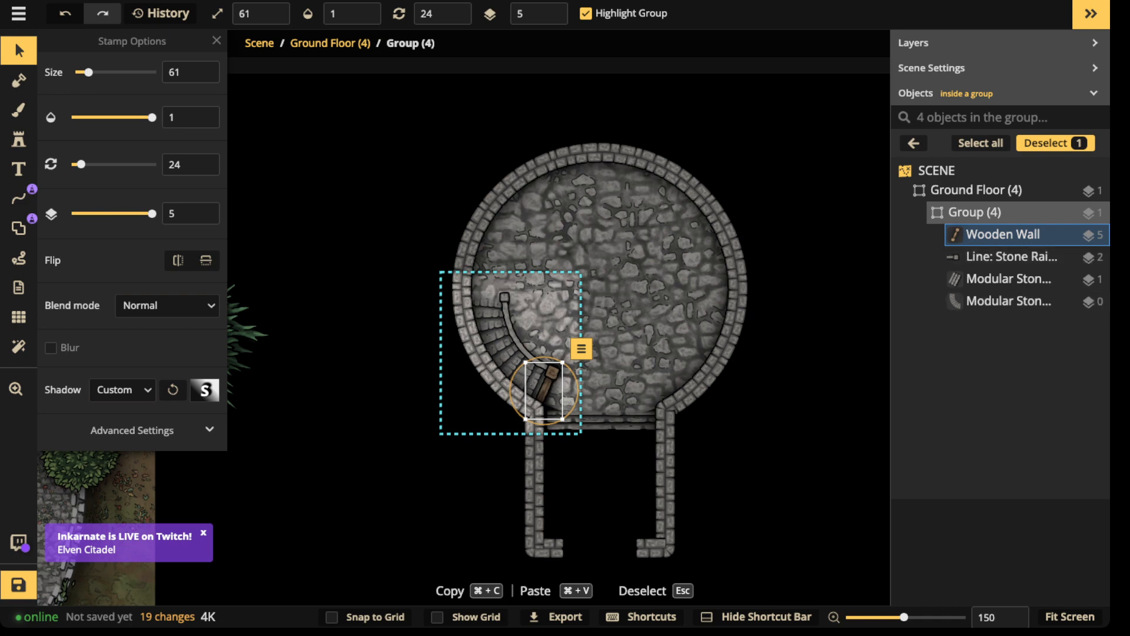
{"action": "key", "text": "Escape"}
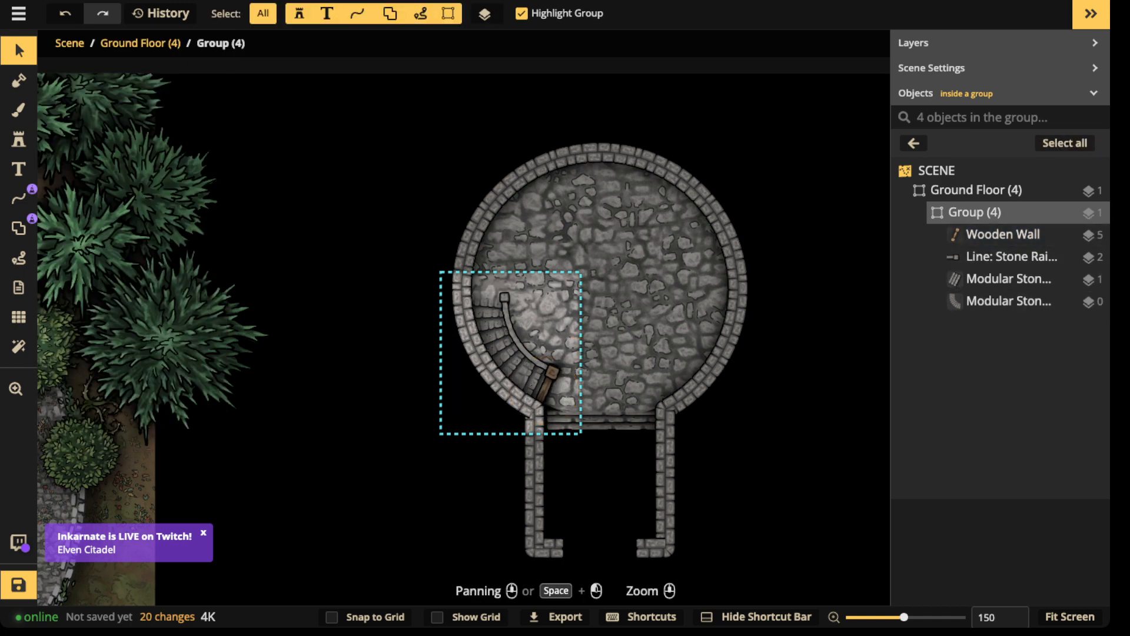
{"action": "key", "text": "Escape"}
{"action": "scroll", "coordinate": [559, 235], "scroll_direction": "down", "scroll_amount": 3}
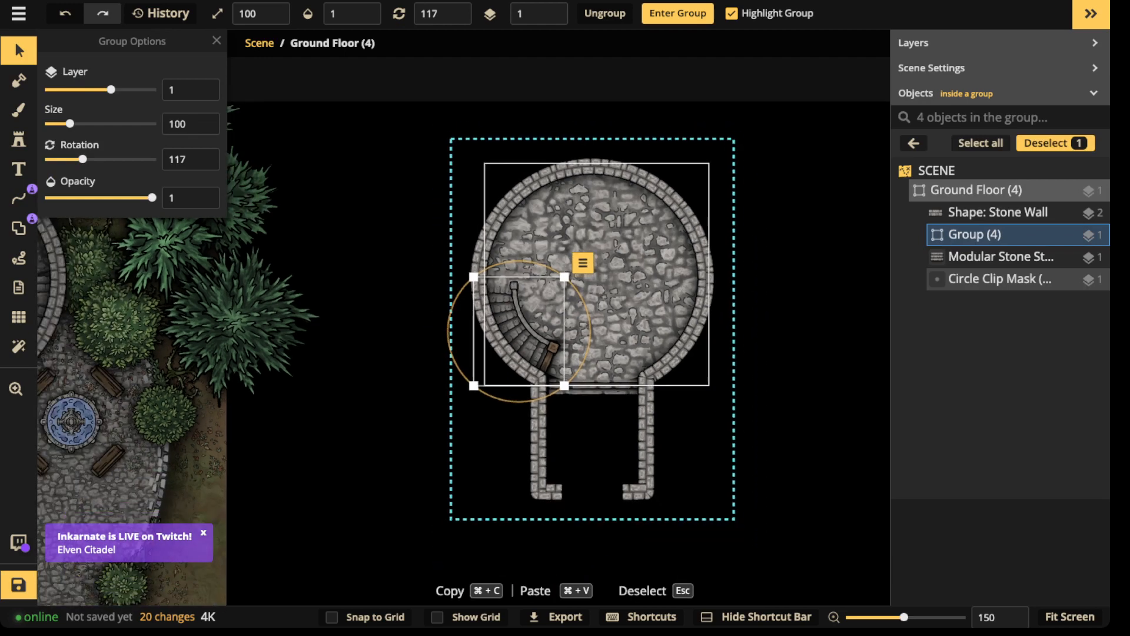
{"action": "scroll", "coordinate": [559, 230], "scroll_direction": "up", "scroll_amount": 3}
{"action": "key", "text": "Escape"}
{"action": "key", "text": "Escape"}
{"action": "scroll", "coordinate": [563, 247], "scroll_direction": "down", "scroll_amount": 3}
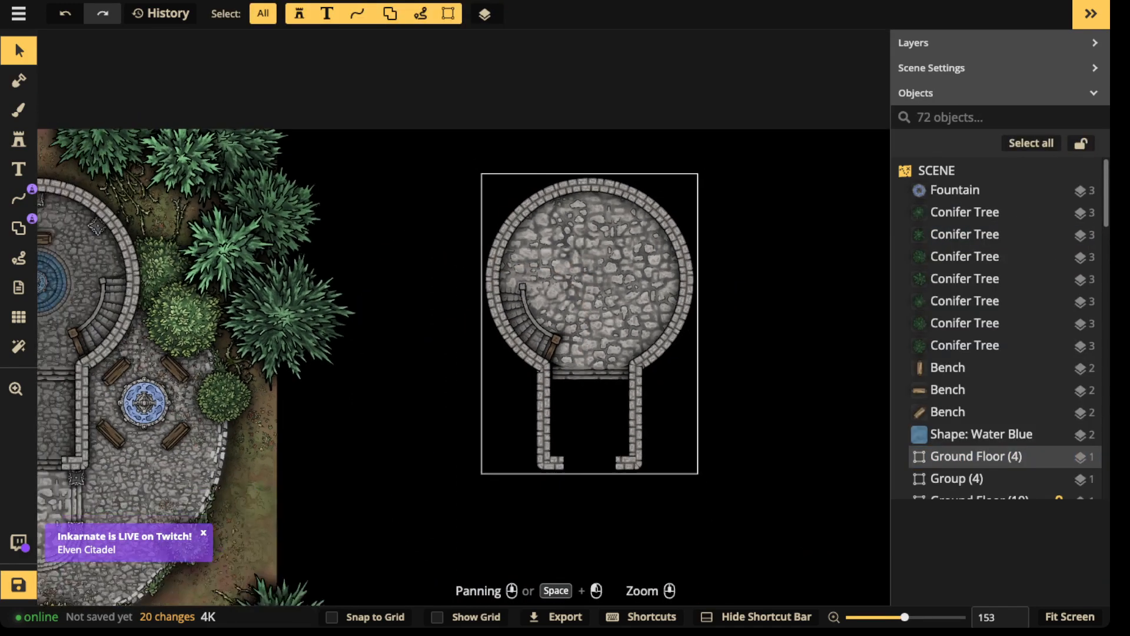
- Place a square clip mask stamp of size 120 over the copied tower's corridor, reusing the circular floor's stone texture inside the group
{"action": "left_click_drag", "start_coordinate": [563, 247], "coordinate": [561, 217]}
{"action": "double_click", "coordinate": [561, 217]}
{"action": "left_click", "coordinate": [567, 248]}
{"action": "scroll", "coordinate": [568, 248], "scroll_direction": "up", "scroll_amount": 3}
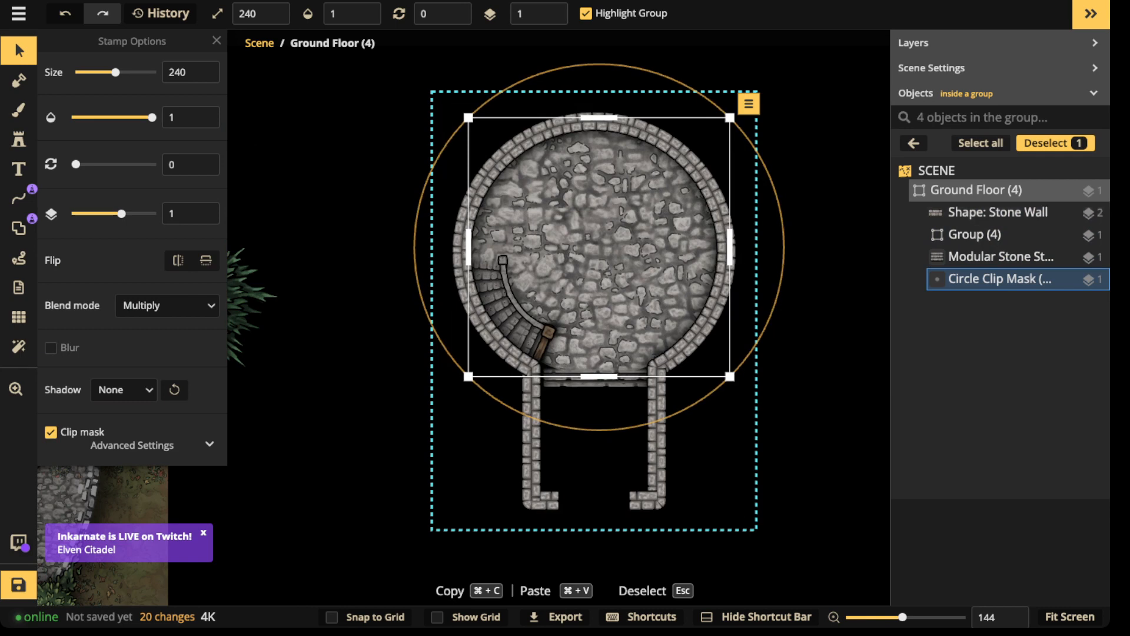
{"action": "left_click", "coordinate": [18, 139]}
{"action": "left_click", "coordinate": [177, 74]}
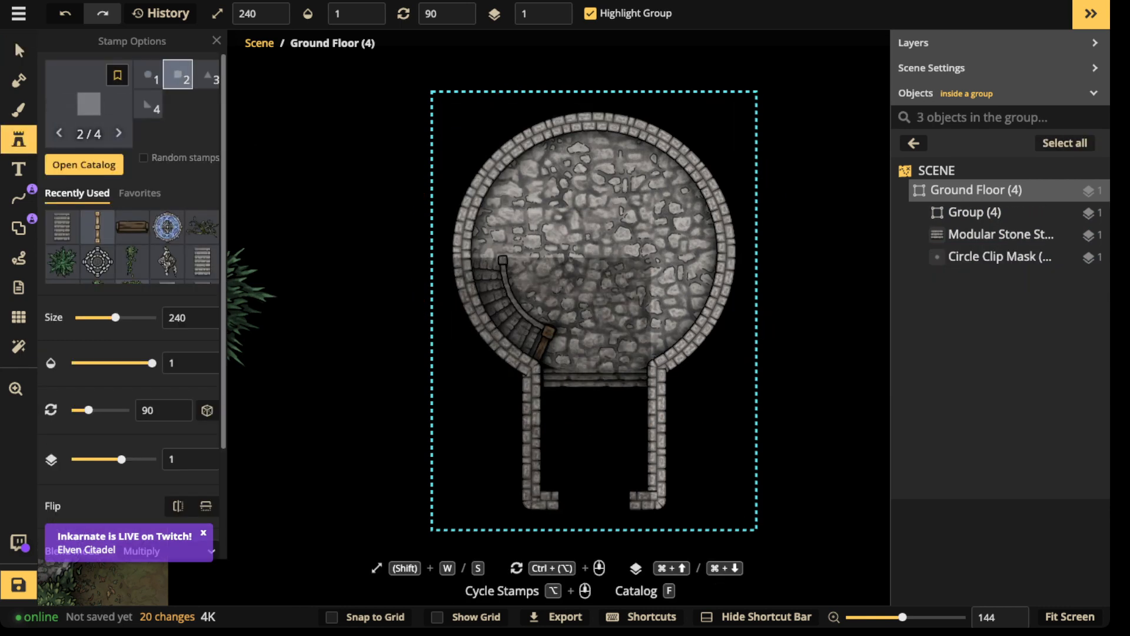
{"action": "key", "text": "s"}
{"action": "key", "text": "s"}
{"action": "key", "text": "s"}
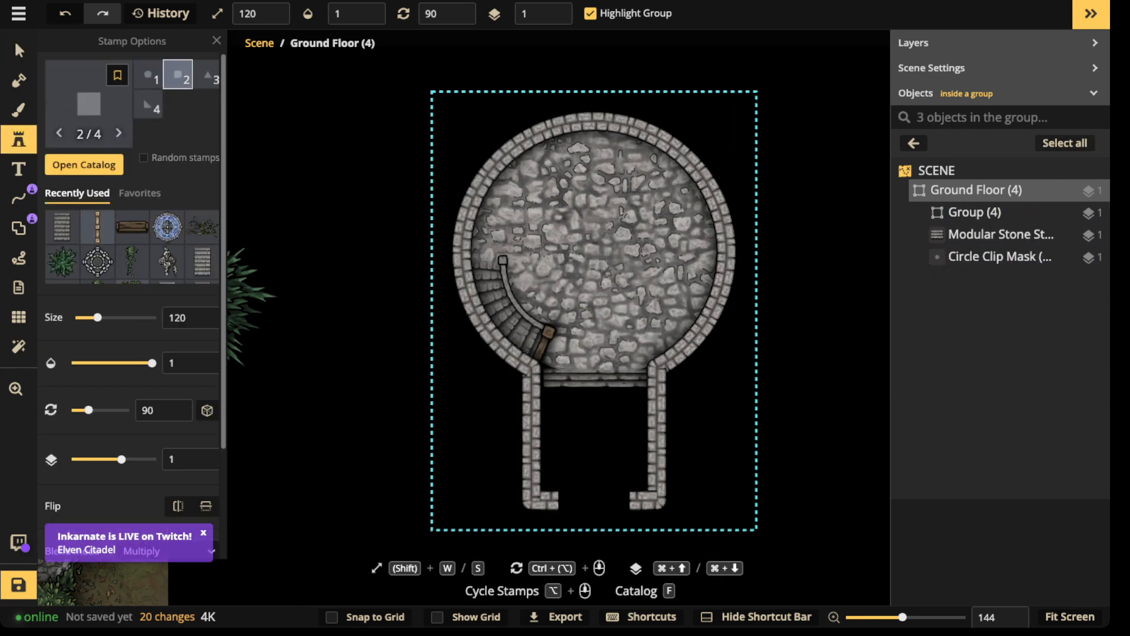
{"action": "left_click", "coordinate": [589, 408]}
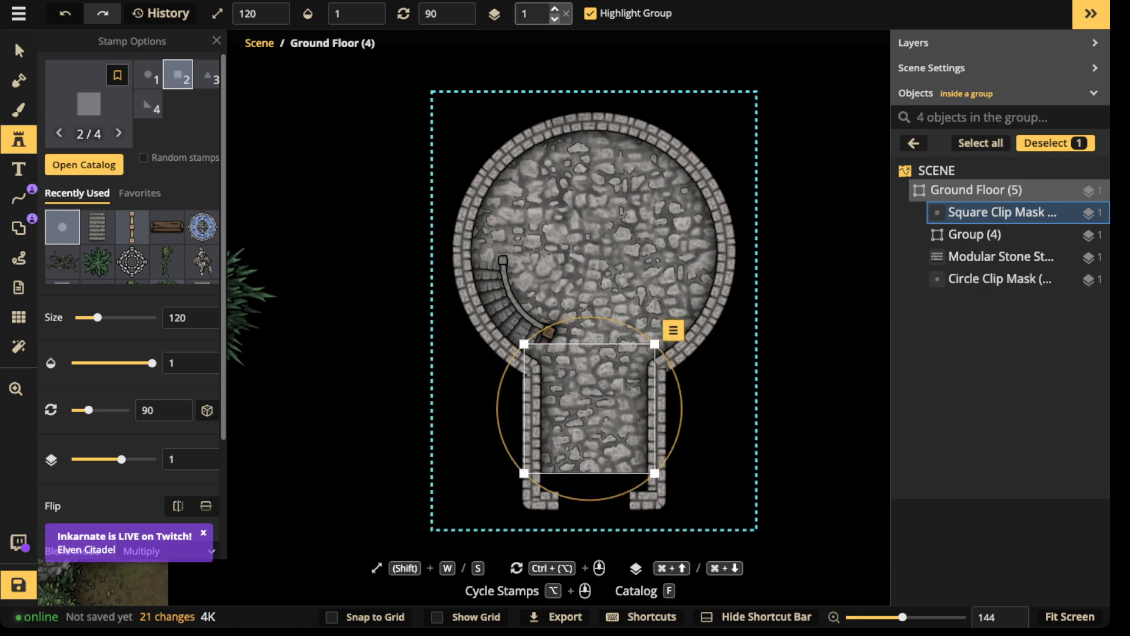
- Lower the square clip mask to layer -1 and shift it south to cover the corridor up to its end wall
{"action": "key", "text": "super+Down"}
{"action": "key", "text": "super+Down"}
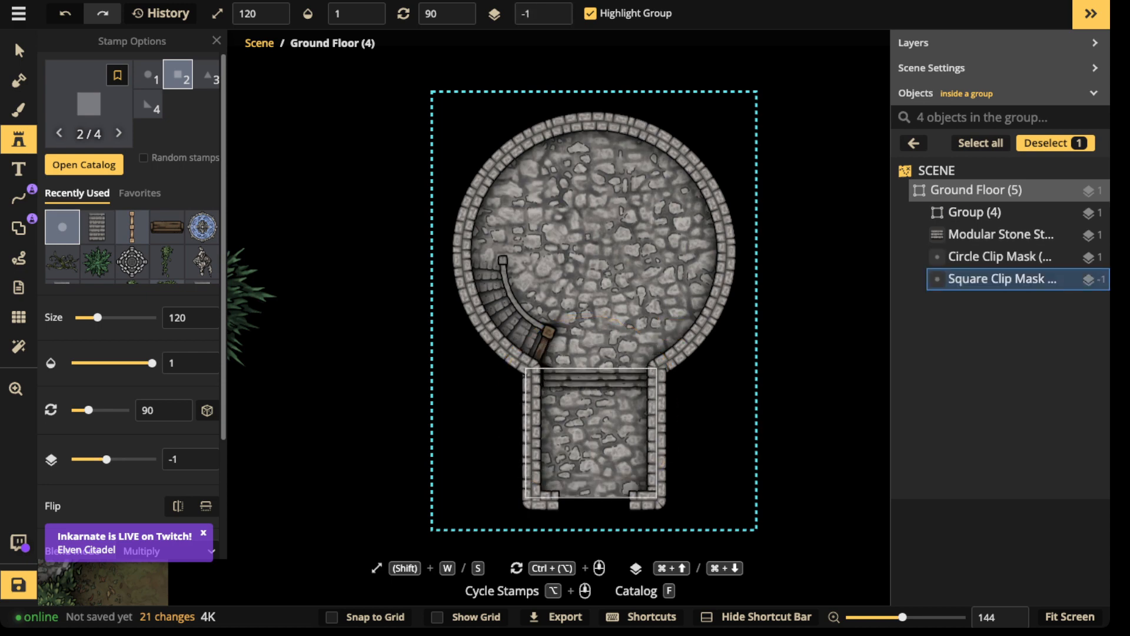
{"action": "left_click_drag", "start_coordinate": [591, 433], "coordinate": [591, 443]}
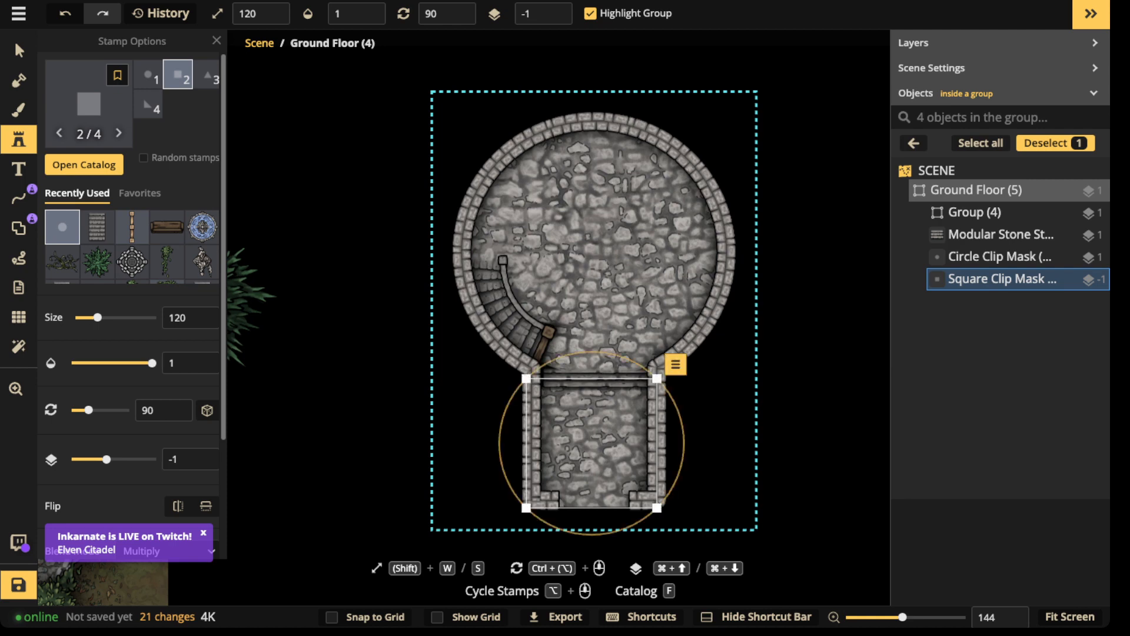
- Remove the doorway portal from the copied stone wall's southern side, closing the corridor, and leave the group
{"action": "left_click", "coordinate": [14, 40]}
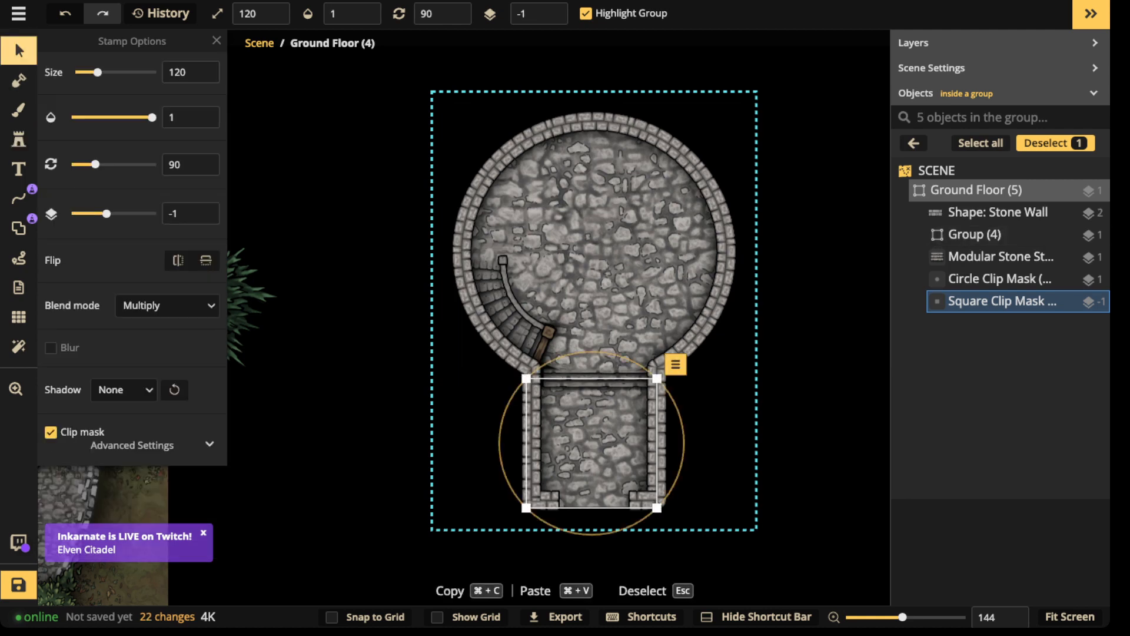
{"action": "left_click", "coordinate": [998, 278]}
{"action": "left_click", "coordinate": [997, 212]}
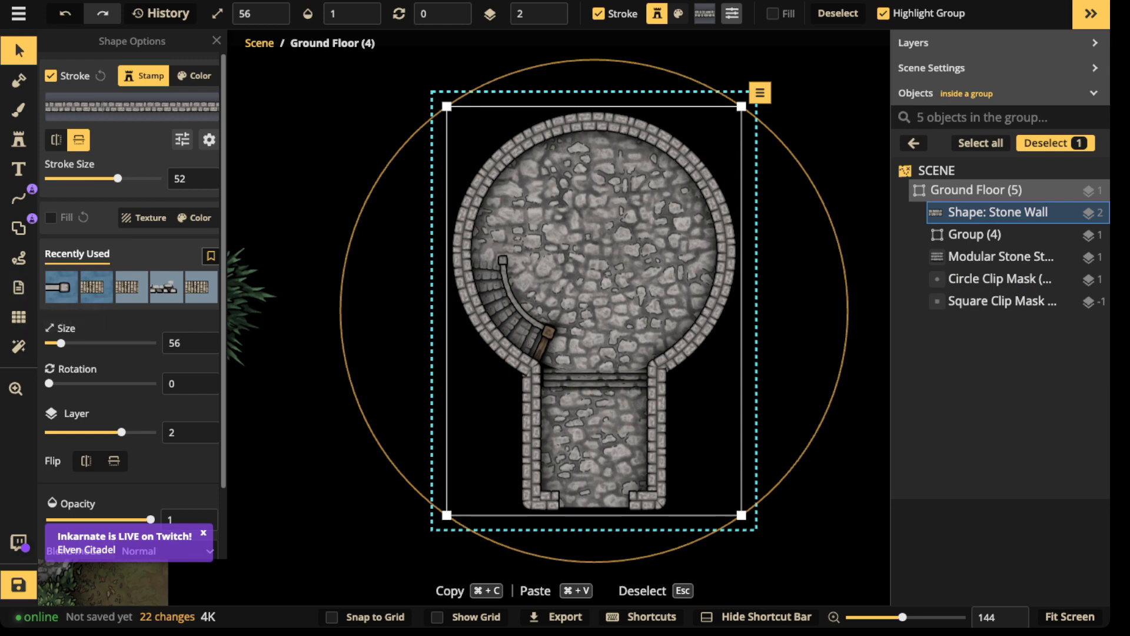
{"action": "left_click", "coordinate": [18, 228]}
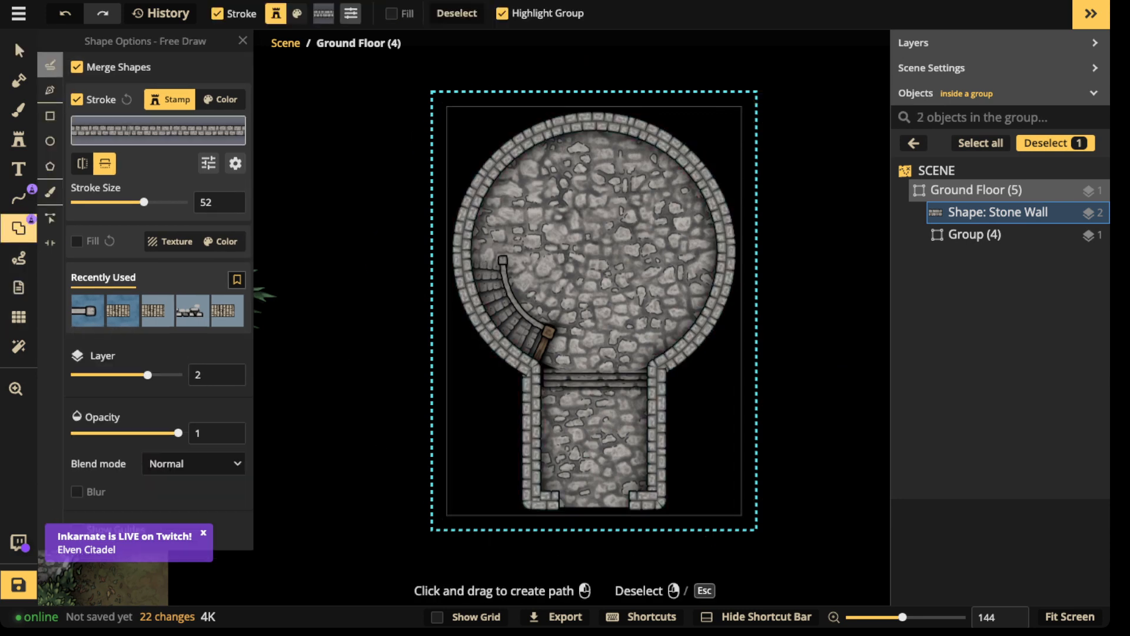
{"action": "left_click", "coordinate": [50, 242]}
{"action": "left_click", "coordinate": [594, 500]}
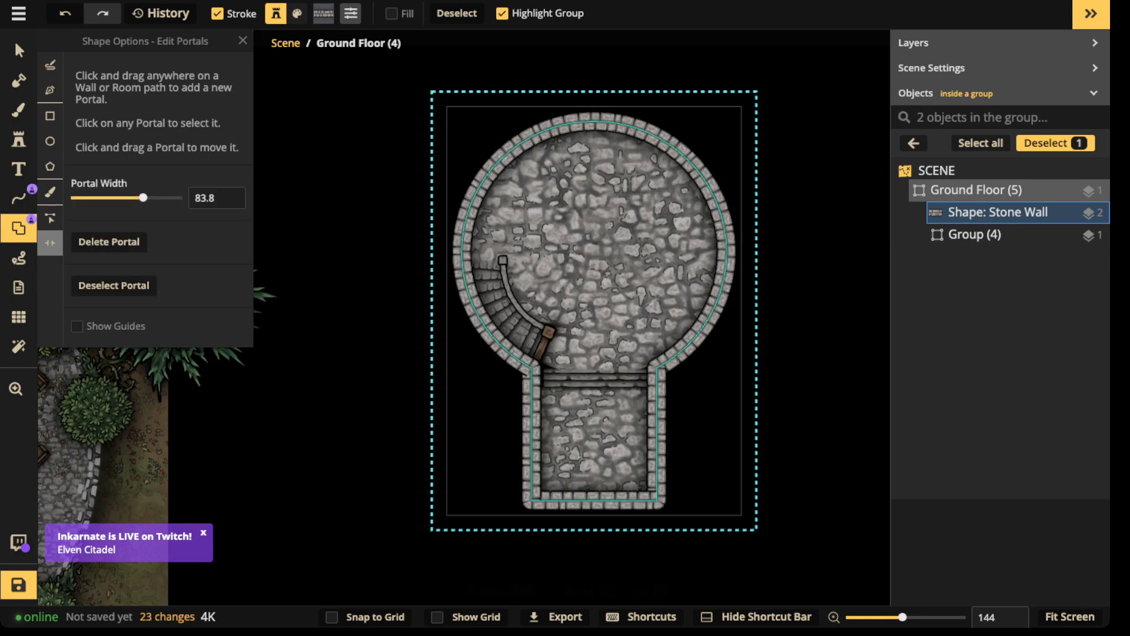
{"action": "left_click", "coordinate": [14, 41]}
{"action": "key", "text": "Escape"}
{"action": "key", "text": "Escape"}
{"action": "scroll", "coordinate": [464, 316], "scroll_direction": "down", "scroll_amount": 5}
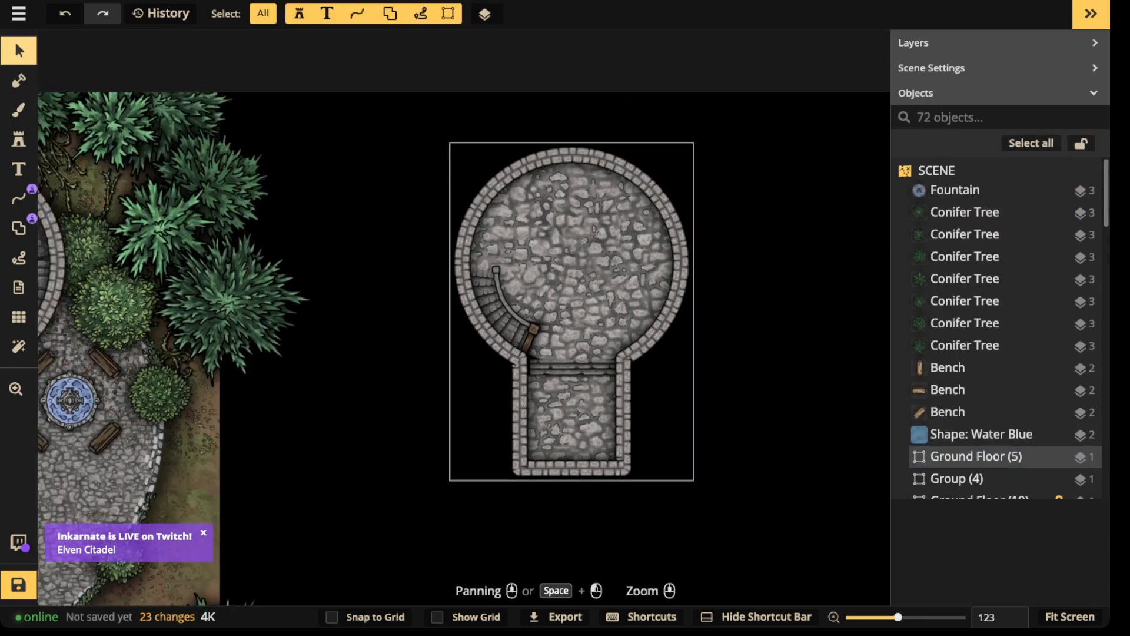
- Duplicate the copied tower floor group and place the duplicate east of it on the black area
{"action": "left_click", "coordinate": [520, 314]}
{"action": "left_click_drag", "start_coordinate": [520, 314], "coordinate": [457, 308]}
{"action": "key", "text": "super+c"}
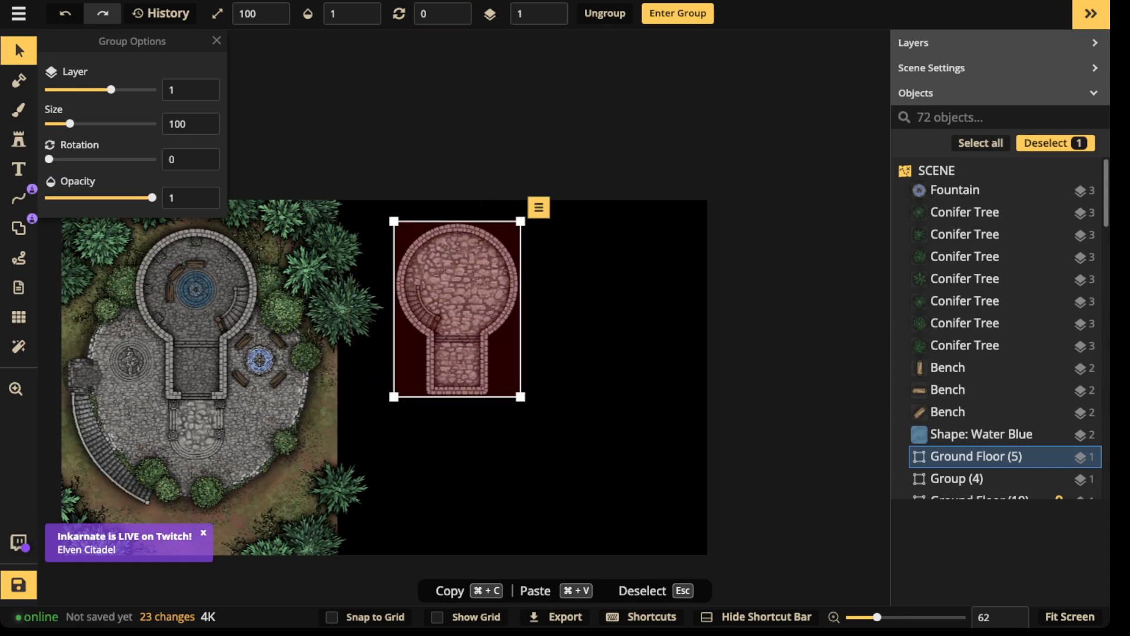
{"action": "key", "text": "super+v"}
{"action": "left_click_drag", "start_coordinate": [622, 301], "coordinate": [620, 301]}
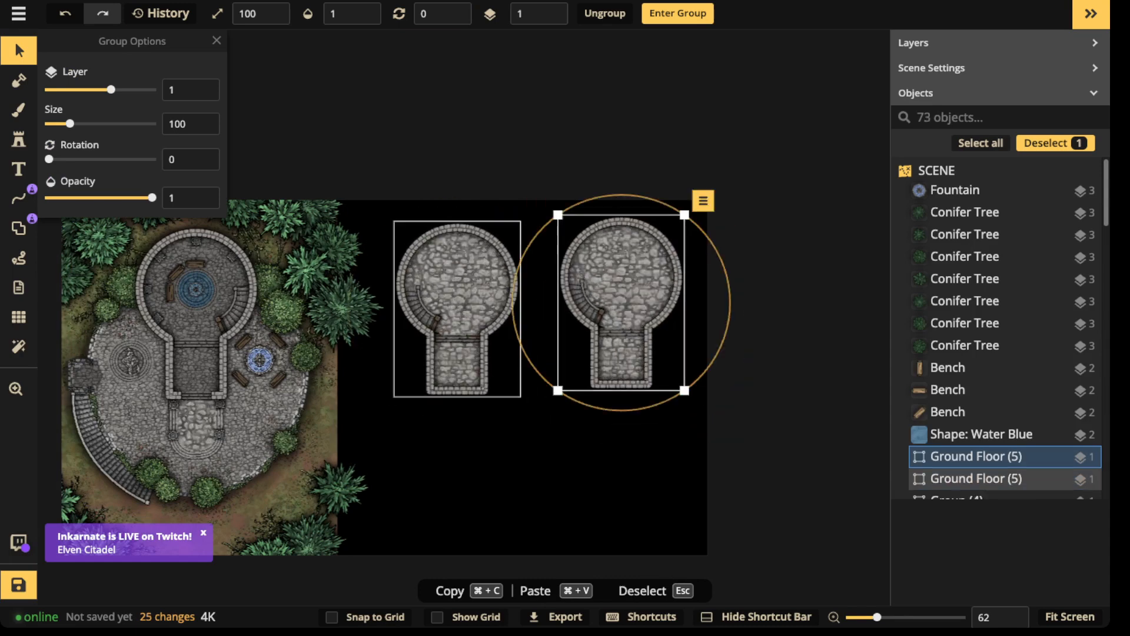
- Nudge the large conifer overhanging the garden's eastern edge westward and shift the western tower floor copy slightly west
{"action": "left_click", "coordinate": [344, 309]}
{"action": "left_click_drag", "start_coordinate": [344, 309], "coordinate": [334, 312]}
{"action": "key", "text": "Escape"}
{"action": "left_click", "coordinate": [457, 309]}
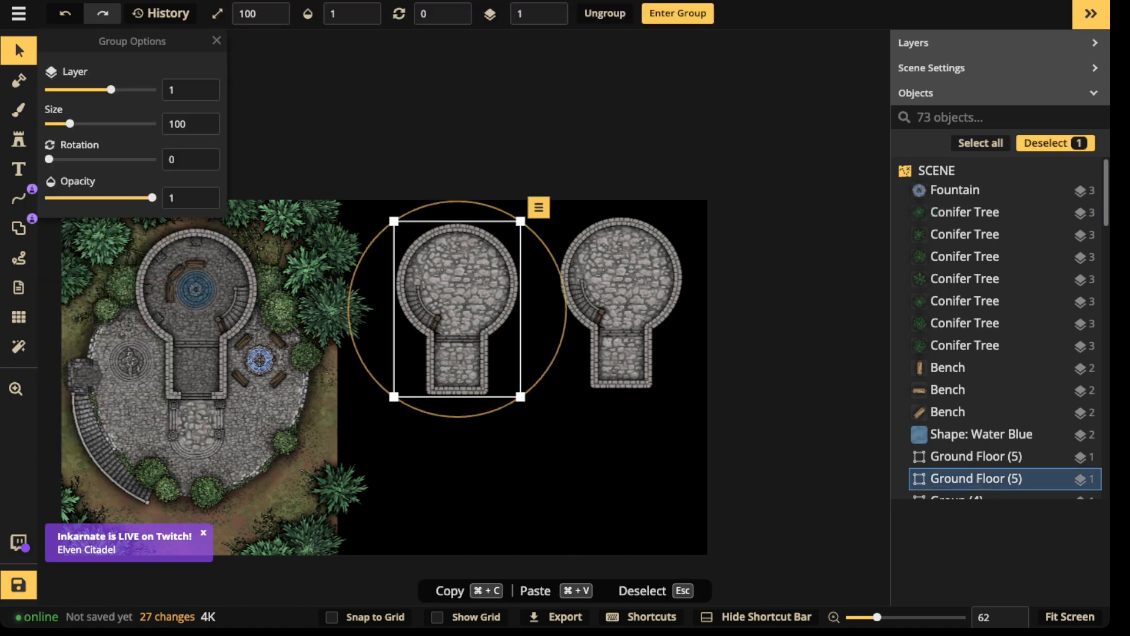
{"action": "left_click_drag", "start_coordinate": [456, 309], "coordinate": [450, 309]}
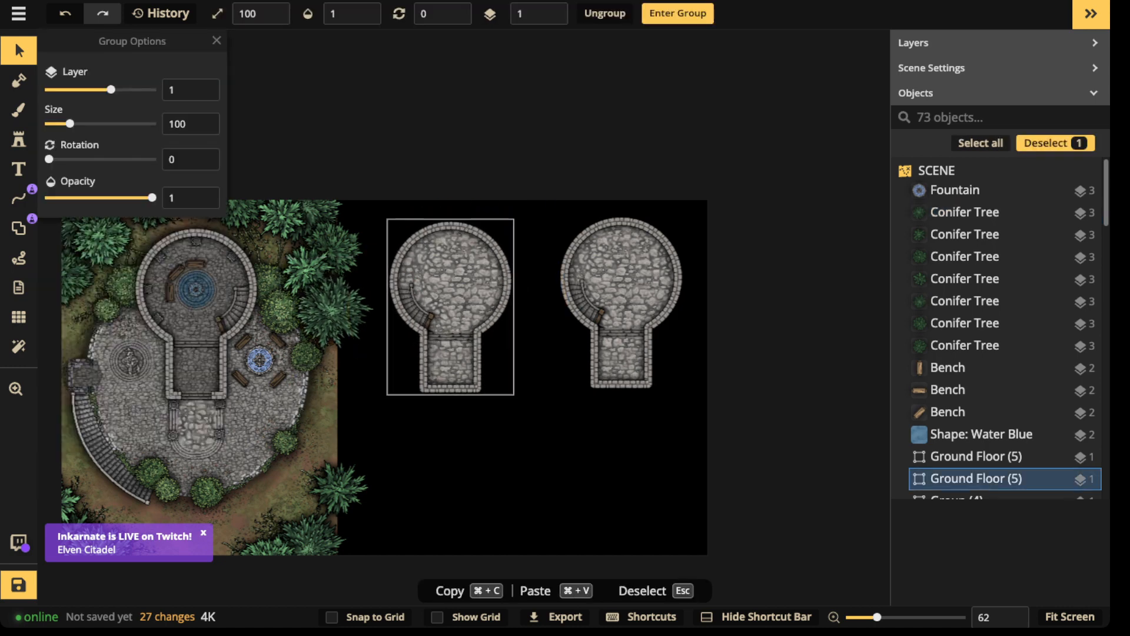
- Paste a third tower floor south of and between the other two, and shift the western floor up near the map's northern edge
{"action": "key", "text": "super+v"}
{"action": "left_click_drag", "start_coordinate": [562, 477], "coordinate": [534, 459]}
{"action": "left_click", "coordinate": [450, 306]}
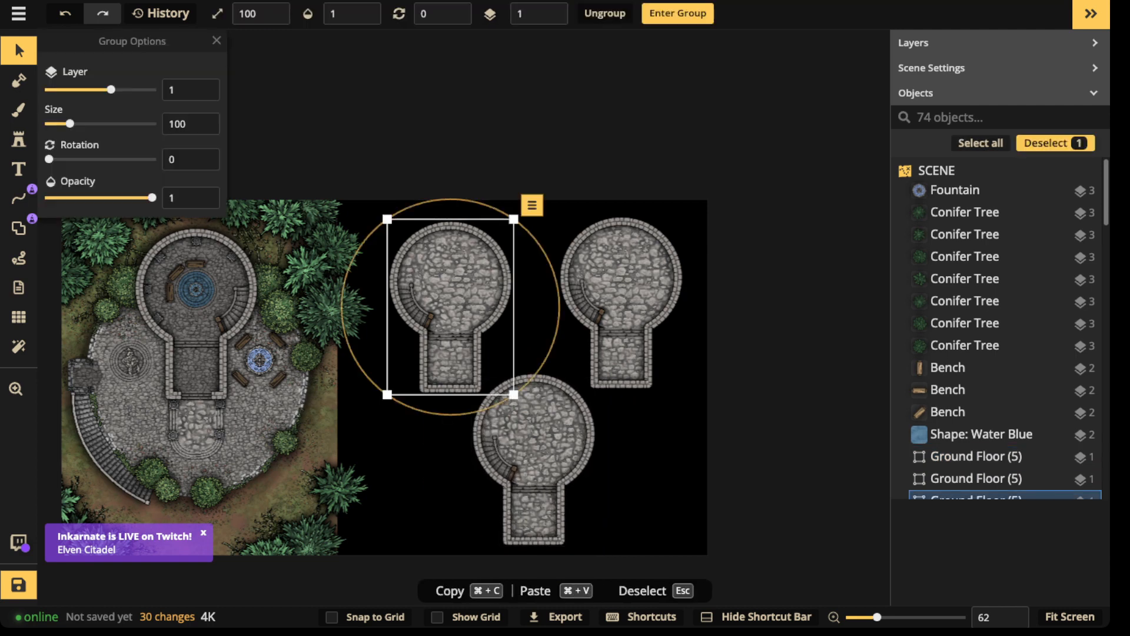
{"action": "left_click_drag", "start_coordinate": [450, 306], "coordinate": [442, 291]}
{"action": "double_click", "coordinate": [442, 291]}
{"action": "key", "text": "Escape"}
{"action": "key", "text": "Escape"}
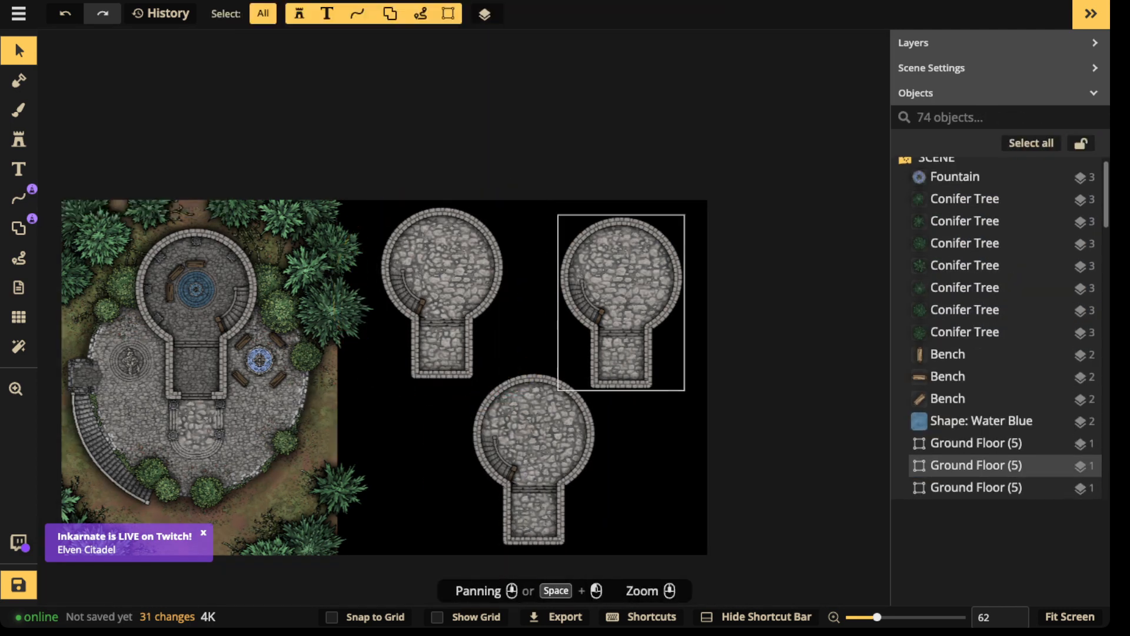
- Shift the eastern tower floor toward the map's northeast corner and nudge the southern floor slightly southwest
{"action": "left_click_drag", "start_coordinate": [621, 302], "coordinate": [627, 290]}
{"action": "double_click", "coordinate": [626, 290]}
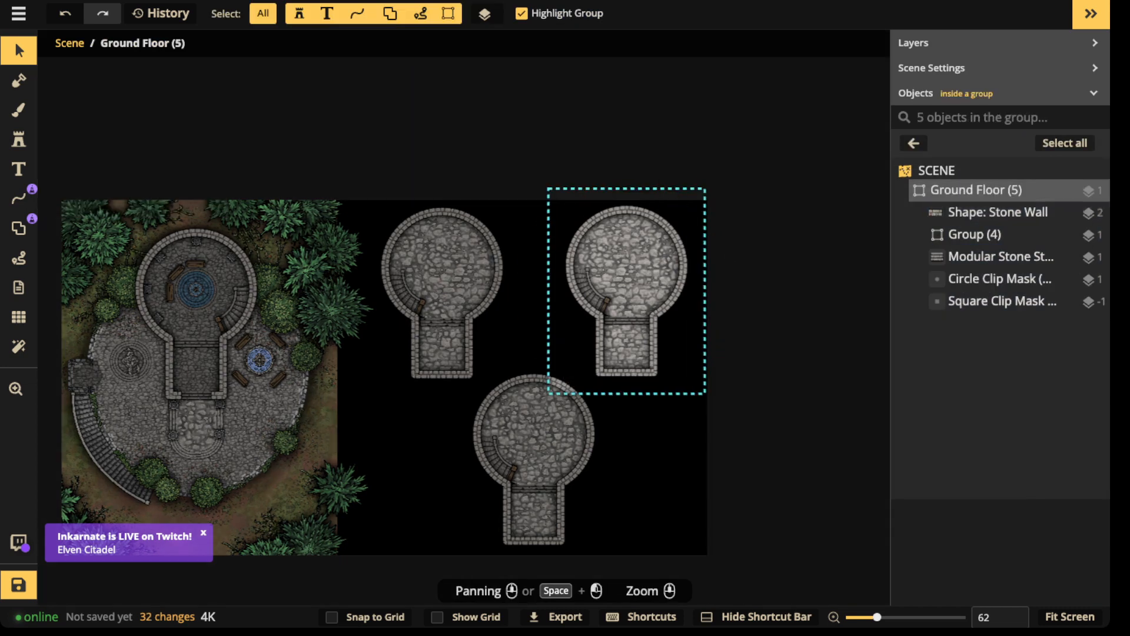
{"action": "key", "text": "Escape"}
{"action": "key", "text": "Escape"}
{"action": "left_click_drag", "start_coordinate": [534, 460], "coordinate": [532, 463]}
{"action": "double_click", "coordinate": [533, 463]}
{"action": "scroll", "coordinate": [515, 402], "scroll_direction": "down", "scroll_amount": 1}
{"action": "key", "text": "Escape"}
{"action": "scroll", "coordinate": [509, 393], "scroll_direction": "down", "scroll_amount": 2}
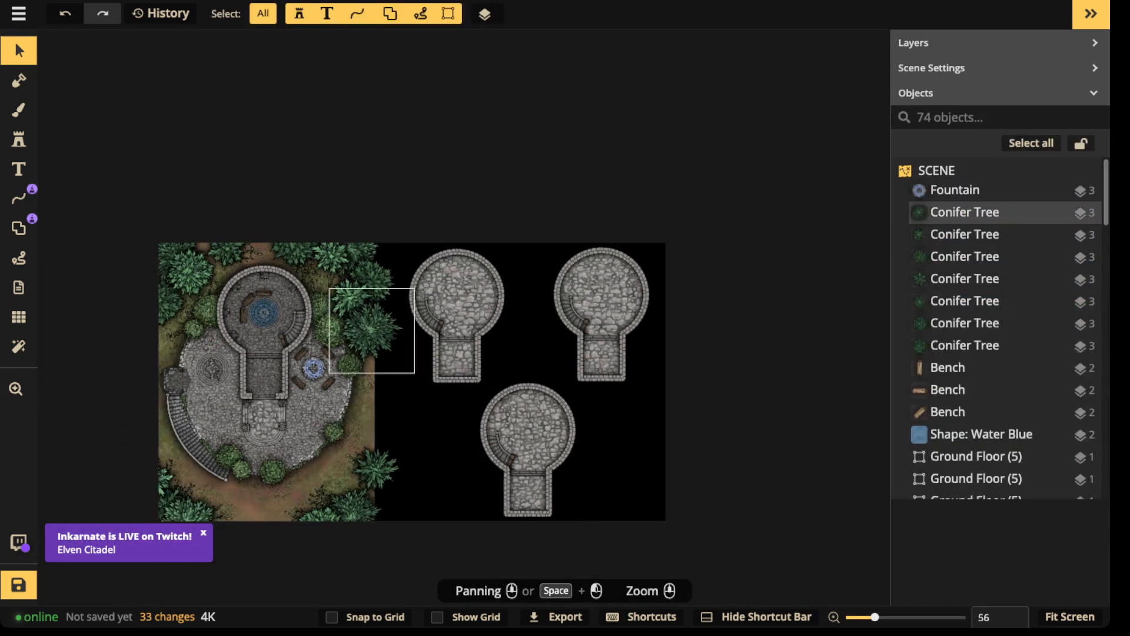
- Dismiss the Twitch live notification
{"action": "left_click_drag", "start_coordinate": [389, 359], "coordinate": [452, 324]}
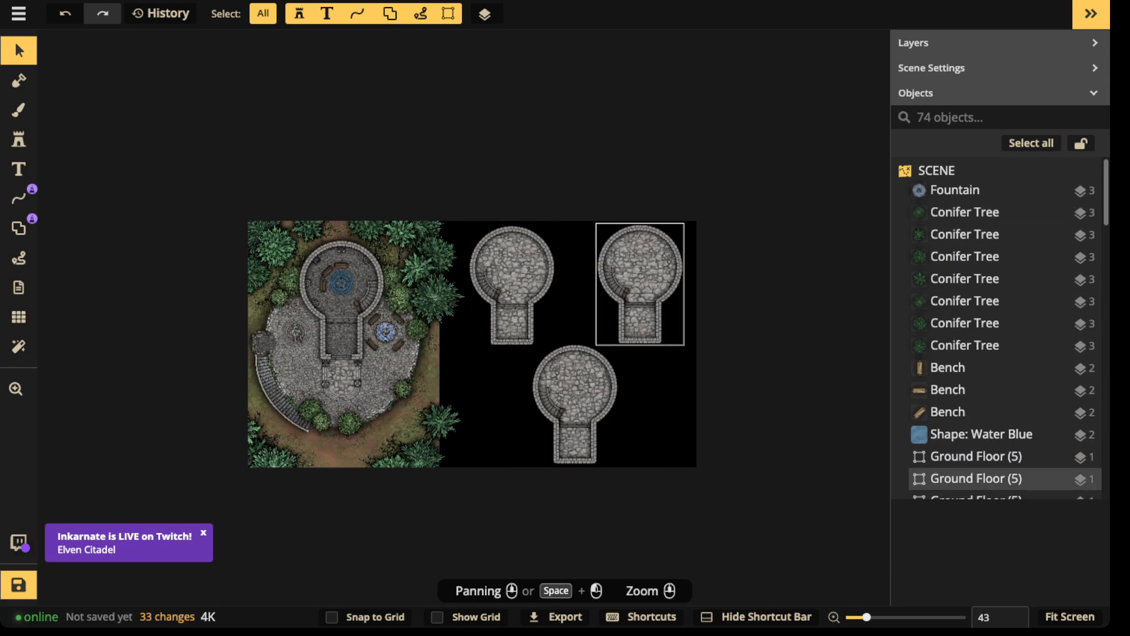
{"action": "scroll", "coordinate": [600, 364], "scroll_direction": "up", "scroll_amount": 1}
{"action": "scroll", "coordinate": [327, 272], "scroll_direction": "up", "scroll_amount": 2}
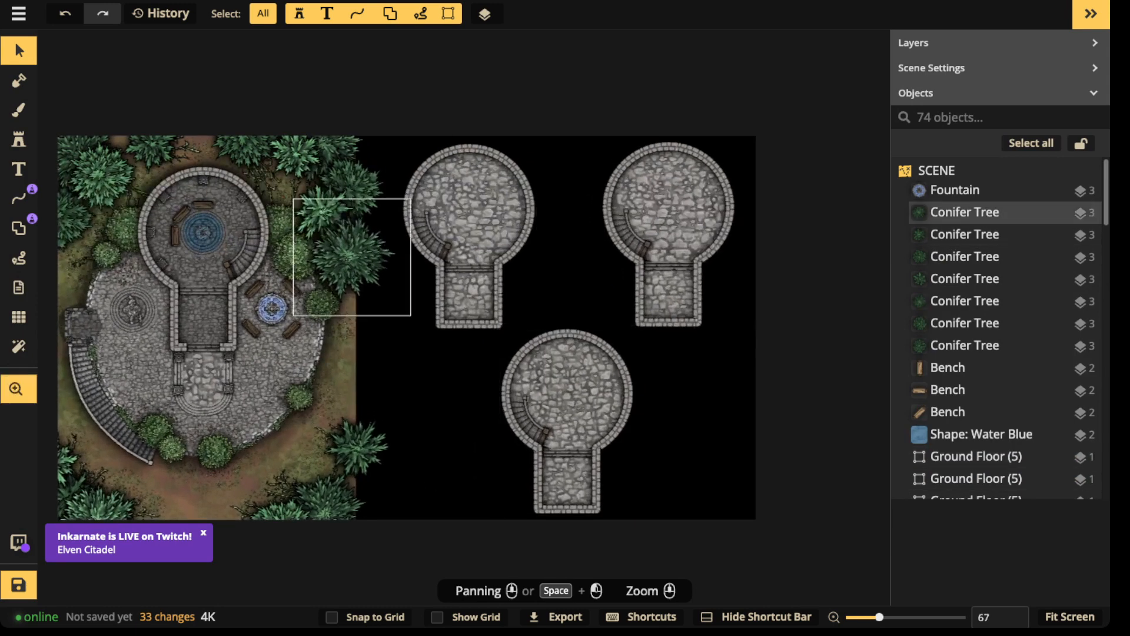
{"action": "left_click_drag", "start_coordinate": [327, 272], "coordinate": [532, 342]}
{"action": "left_click", "coordinate": [204, 532]}
{"action": "scroll", "coordinate": [468, 353], "scroll_direction": "down", "scroll_amount": 1}
{"action": "scroll", "coordinate": [427, 333], "scroll_direction": "down", "scroll_amount": 2}
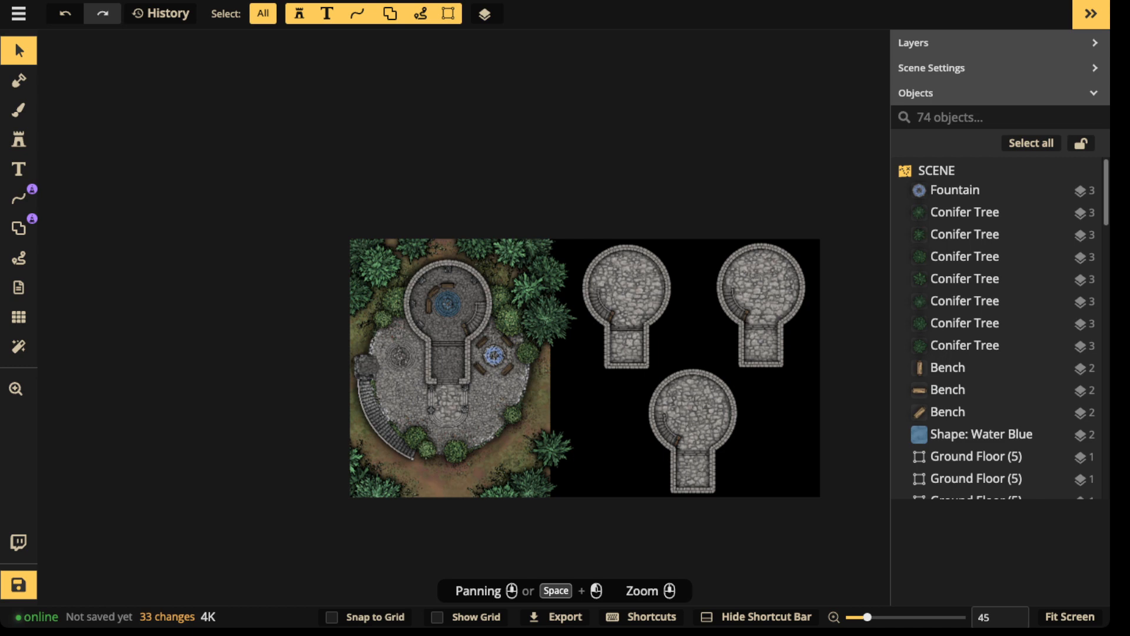
{"action": "scroll", "coordinate": [708, 444], "scroll_direction": "up", "scroll_amount": 2}
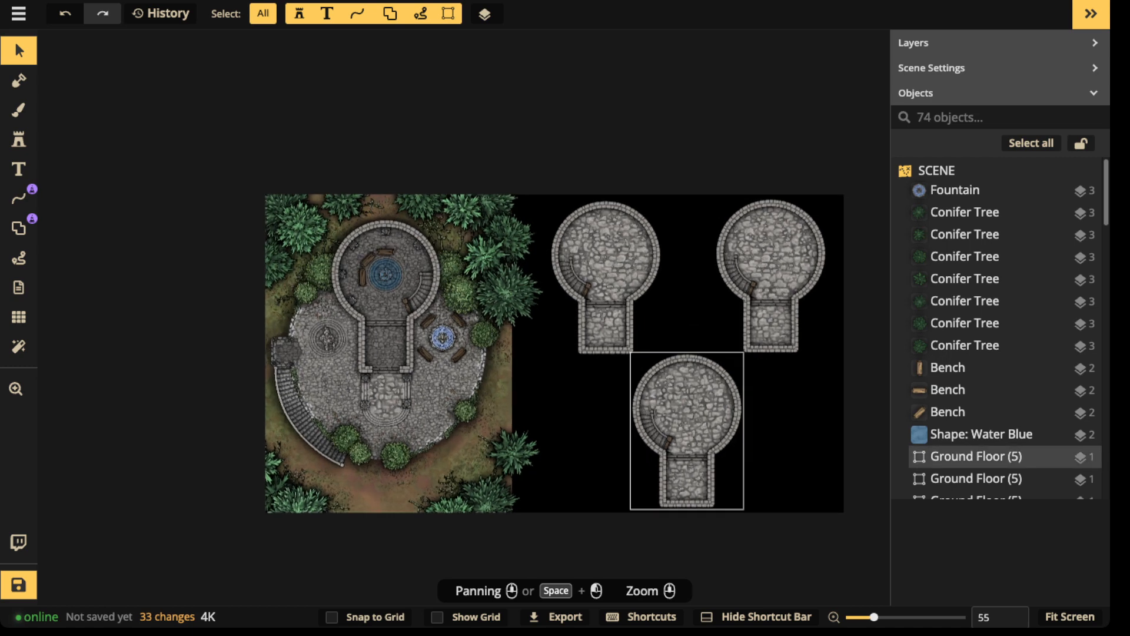
{"action": "double_click", "coordinate": [708, 450]}
{"action": "scroll", "coordinate": [707, 457], "scroll_direction": "up", "scroll_amount": 3}
{"action": "scroll", "coordinate": [706, 456], "scroll_direction": "down", "scroll_amount": 2}
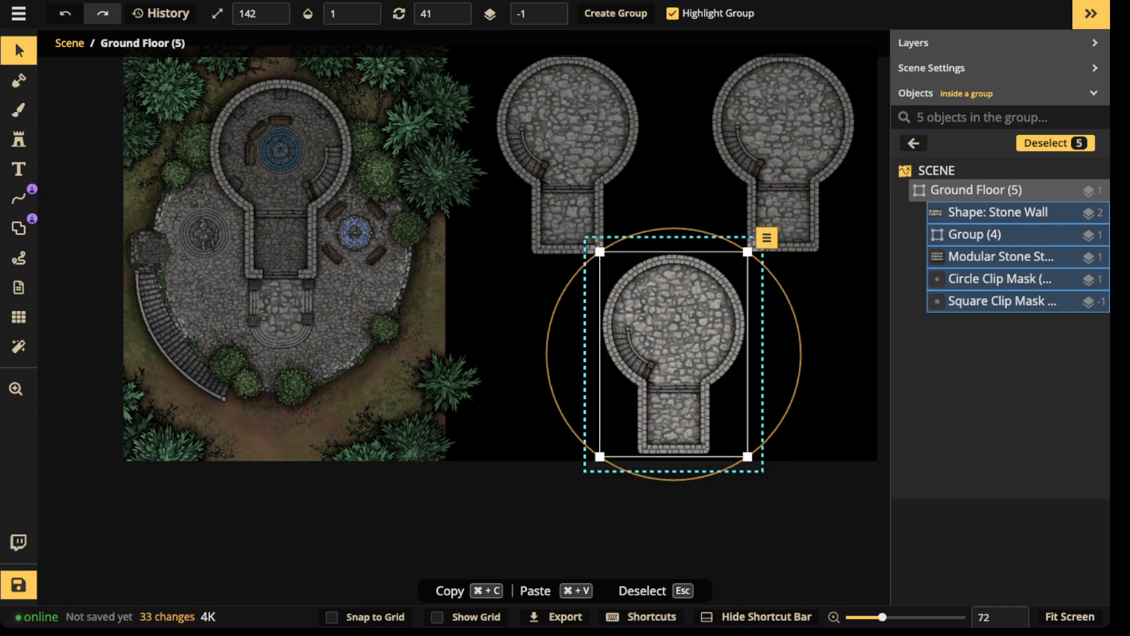
{"action": "key", "text": "Escape"}
{"action": "key", "text": "Escape"}
{"action": "scroll", "coordinate": [360, 251], "scroll_direction": "down", "scroll_amount": 1}
{"action": "left_click_drag", "start_coordinate": [216, 174], "coordinate": [415, 241]}
{"action": "left_click_drag", "start_coordinate": [600, 271], "coordinate": [494, 273]}
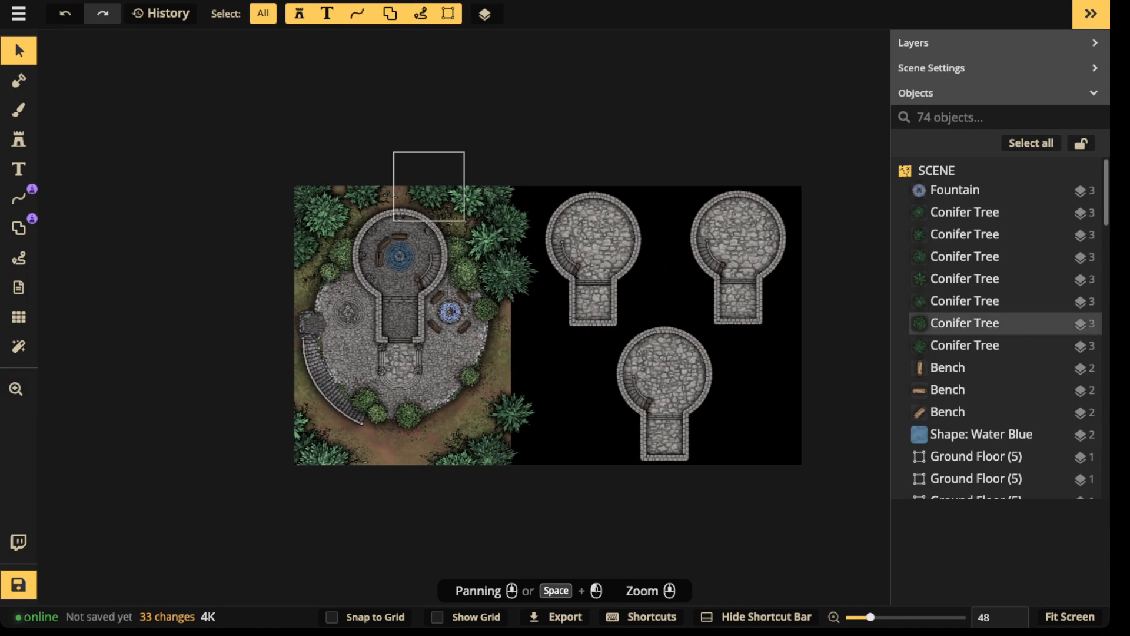